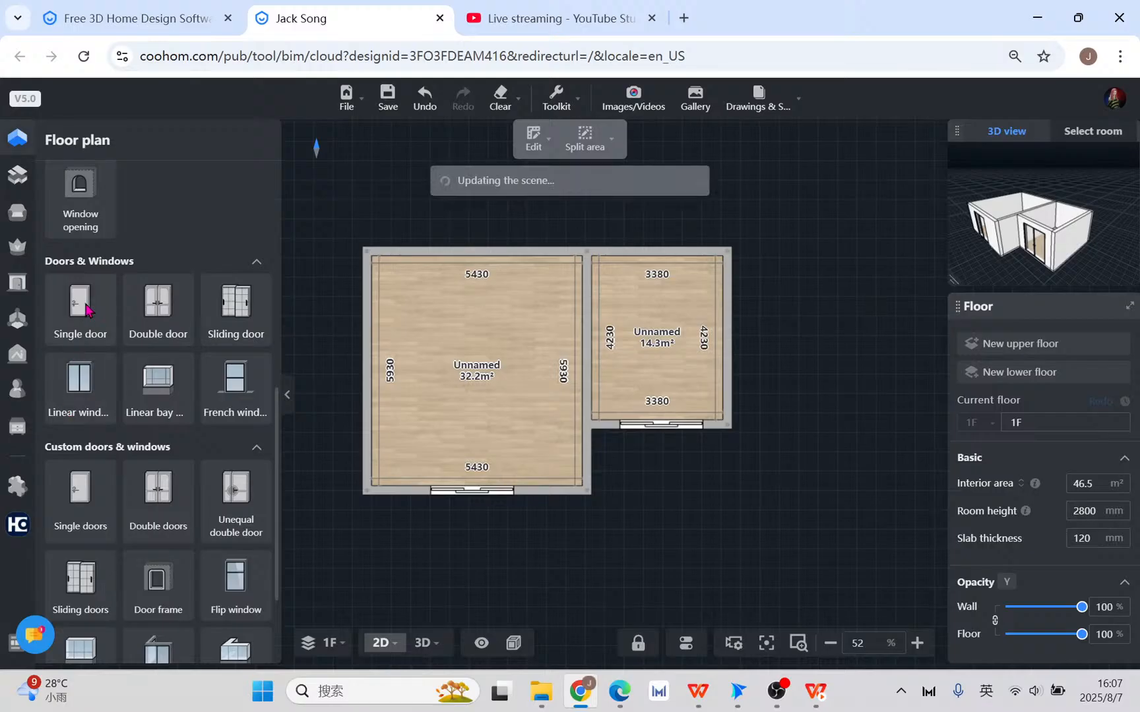
# - Place a linear window in the larger room's front wall, between the sliding door and the inner corner, and view it in 3D
pyautogui.press('Escape')
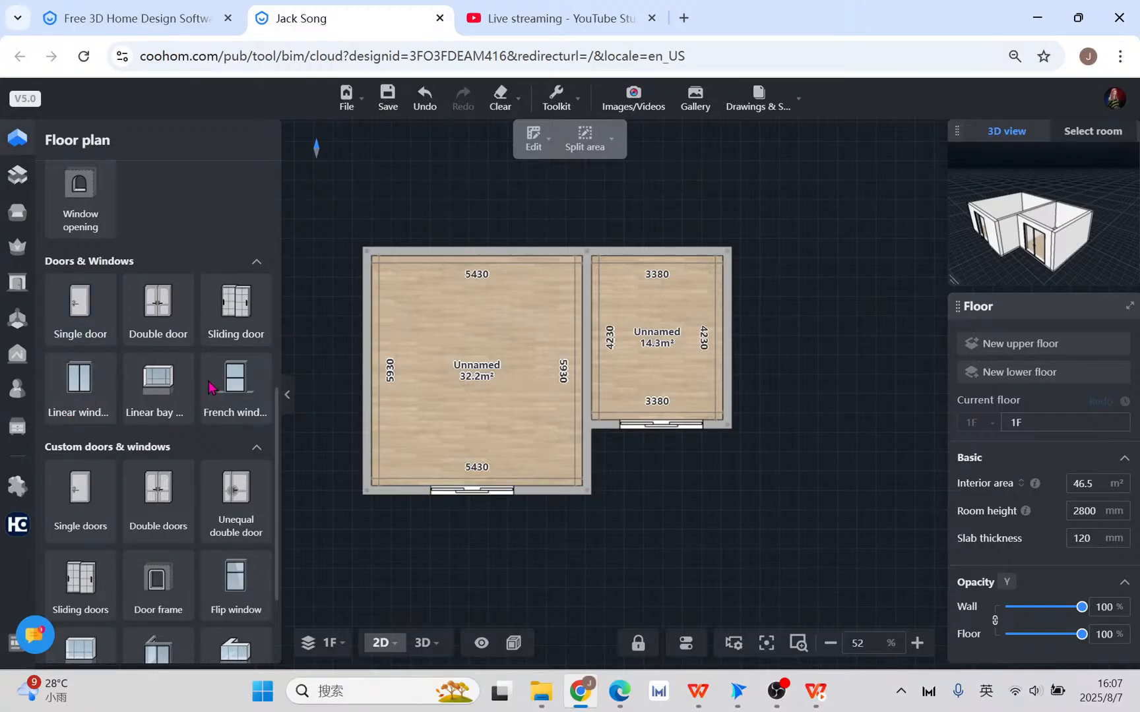
pyautogui.click(76, 386)
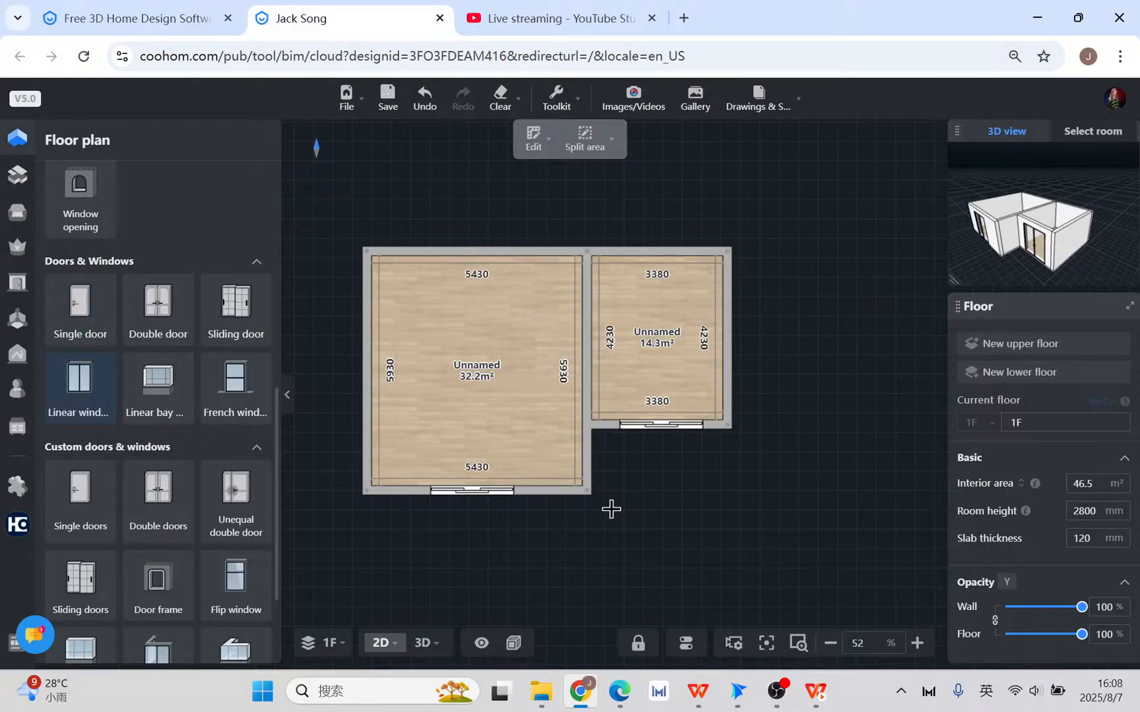
pyautogui.click(551, 493)
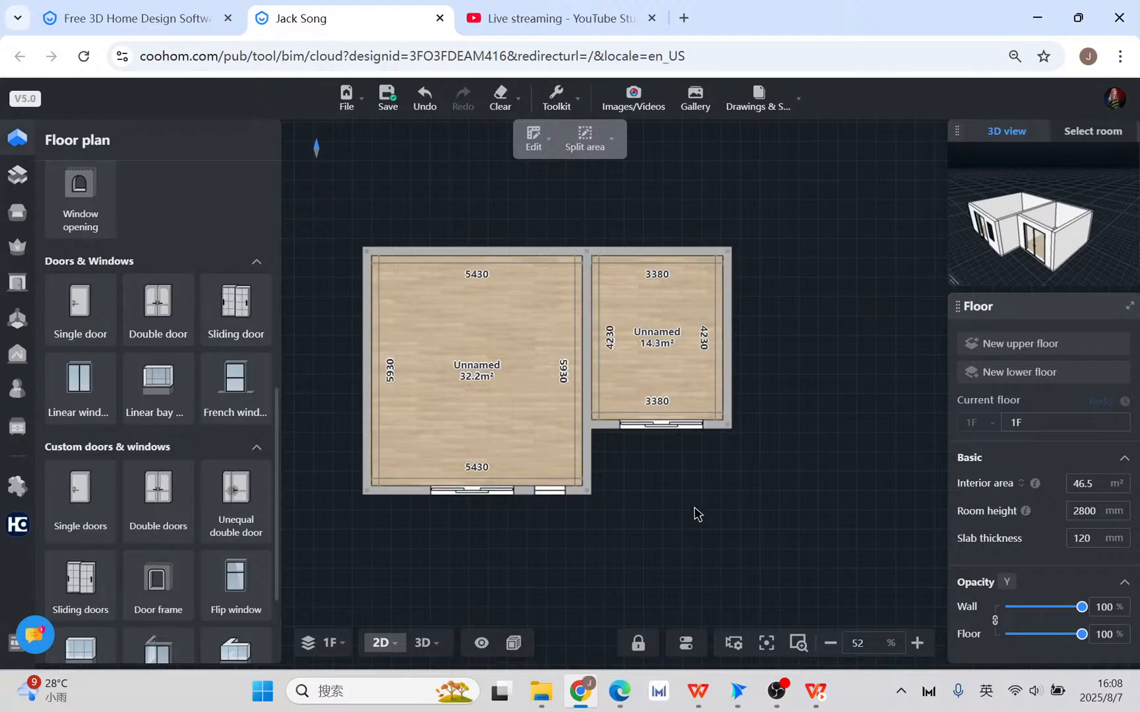
pyautogui.click(426, 643)
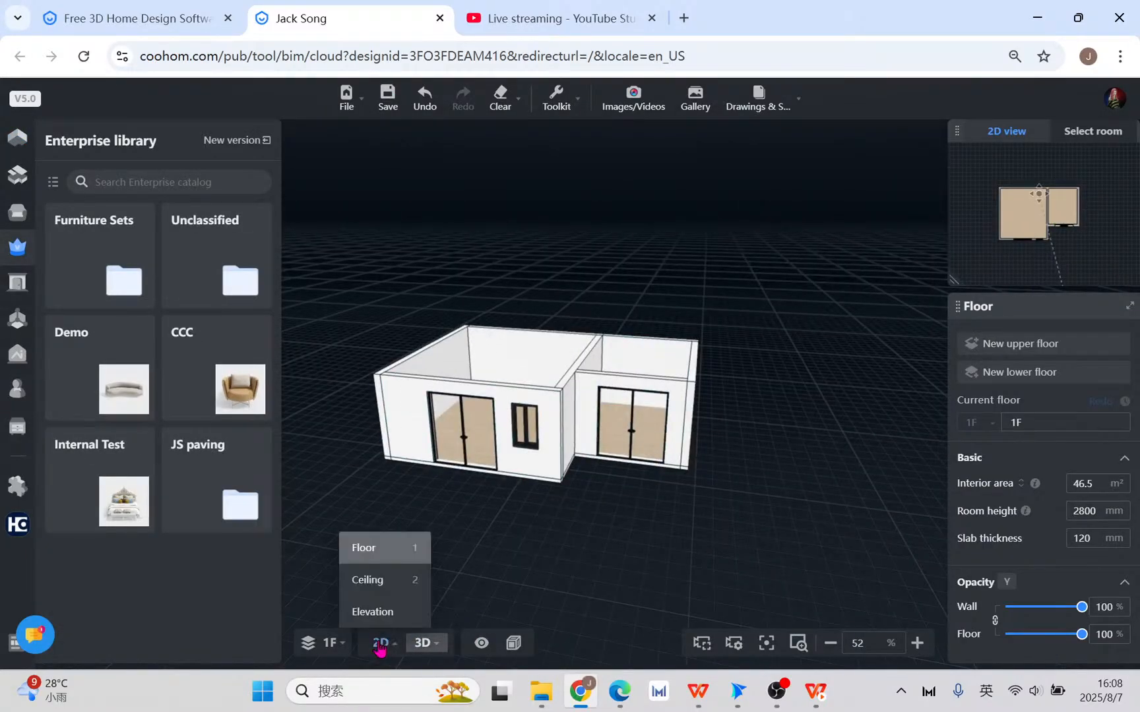
# - Add a new upper floor named 2F, generated directly above 1F with the structure copied
pyautogui.click(381, 643)
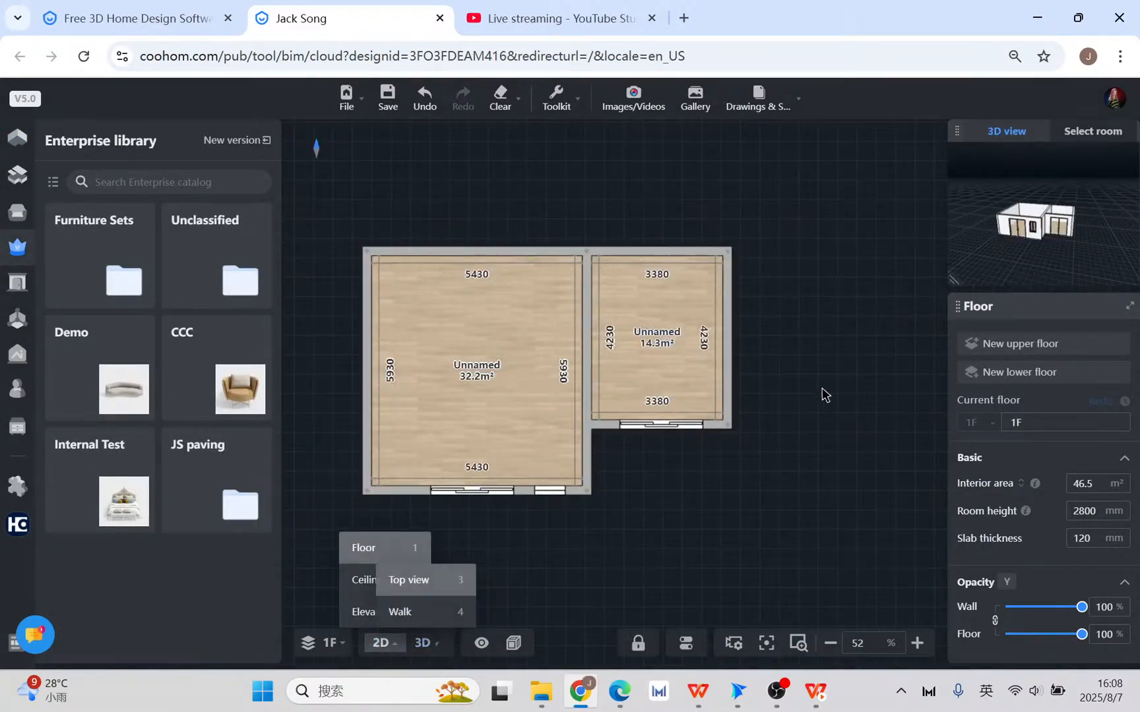
pyautogui.click(1042, 346)
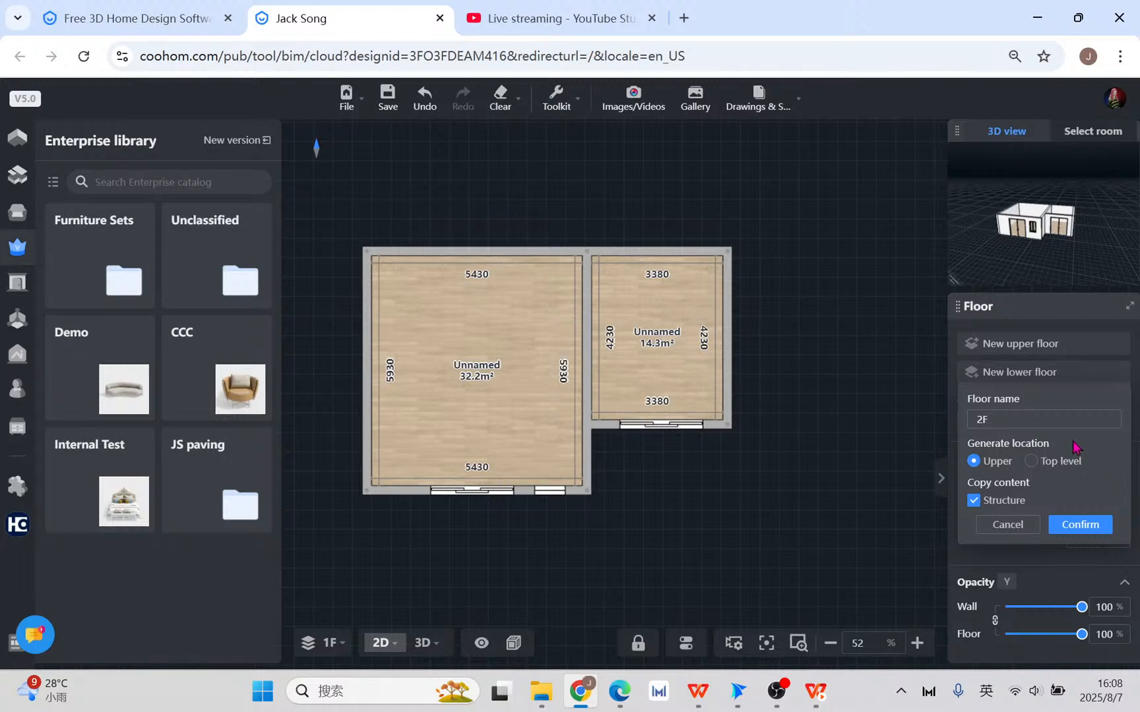
pyautogui.click(1082, 526)
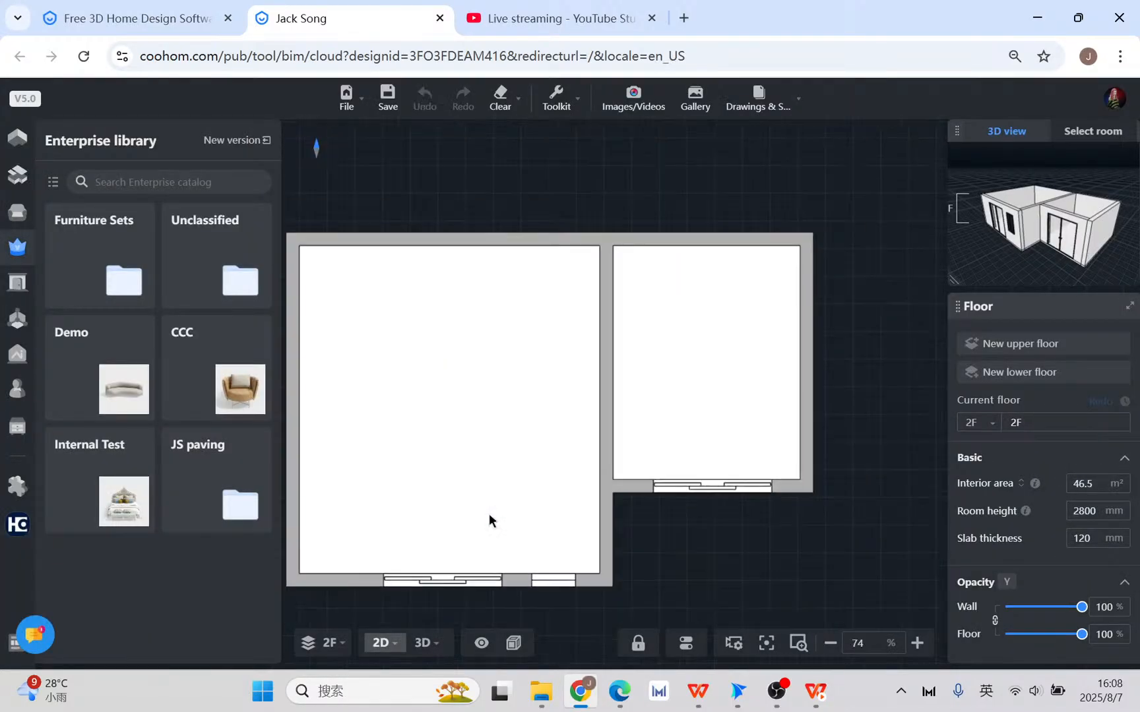
pyautogui.moveTo(668, 541); pyautogui.dragTo(703, 506)
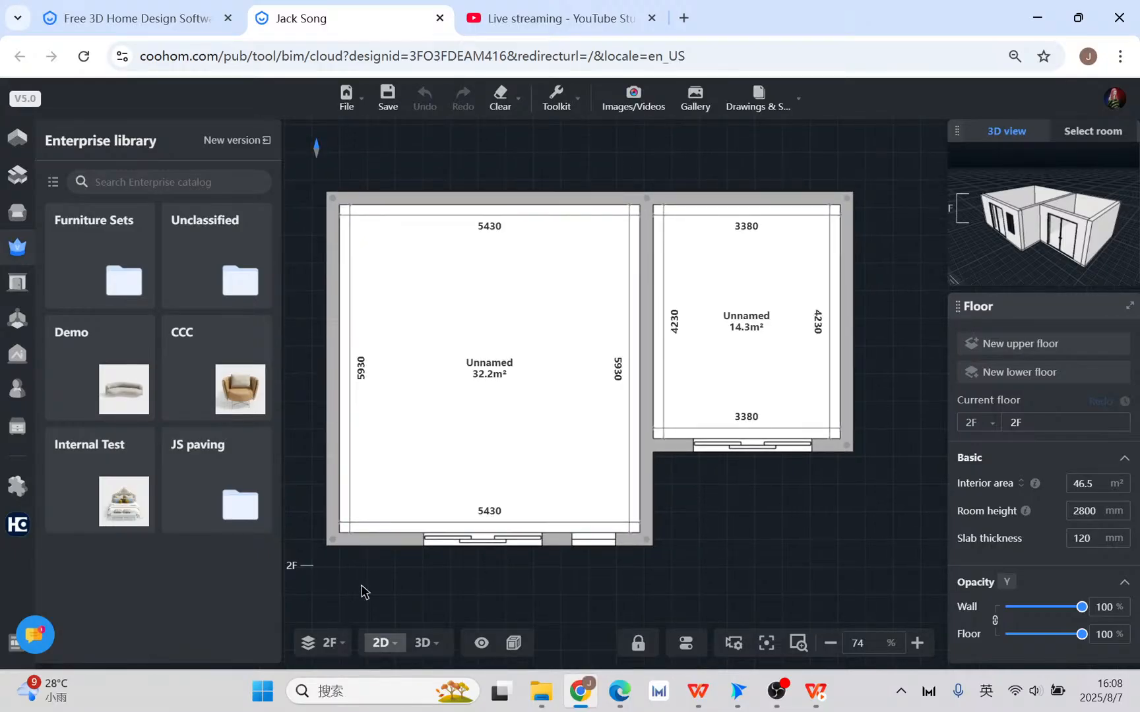
# - Display all floors together in the 3D view and orbit to face the front of the building
pyautogui.click(331, 644)
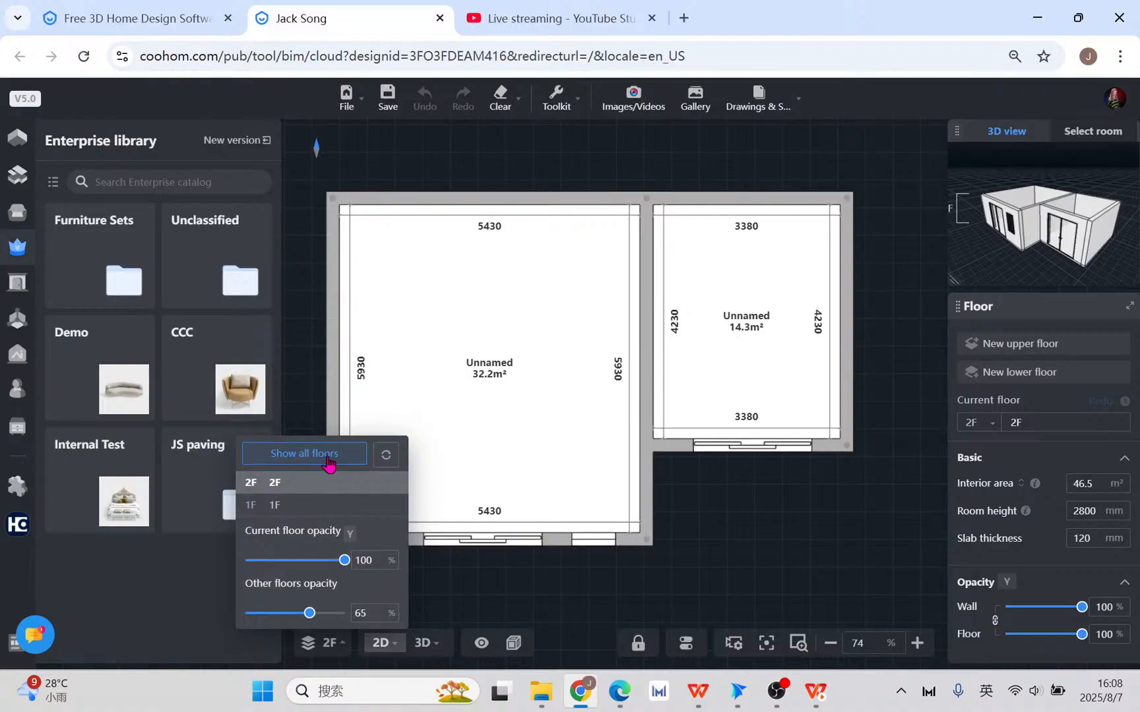
pyautogui.click(424, 644)
pyautogui.click(328, 644)
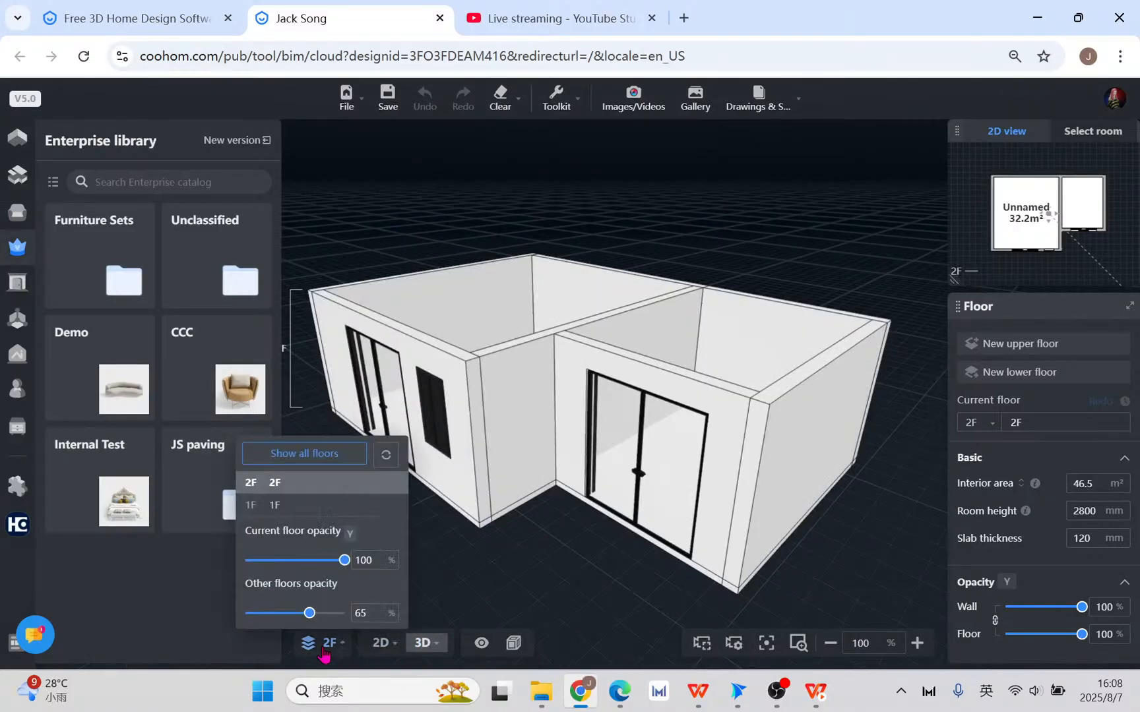
pyautogui.click(331, 458)
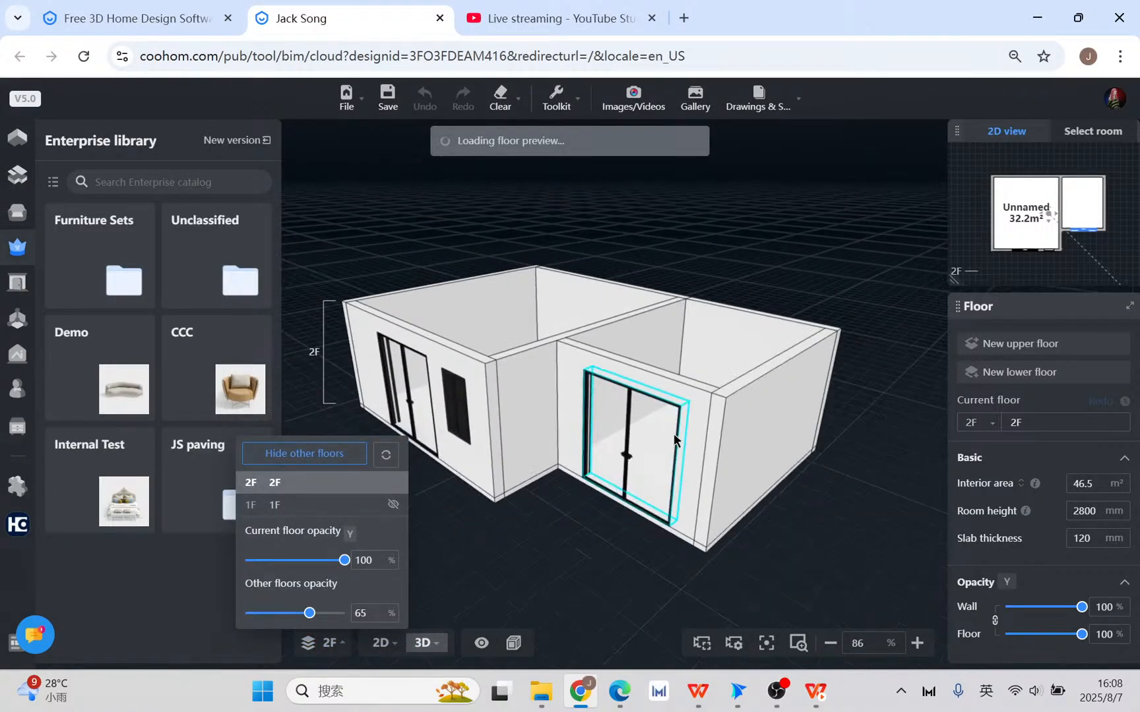
pyautogui.moveTo(552, 544); pyautogui.dragTo(634, 559)
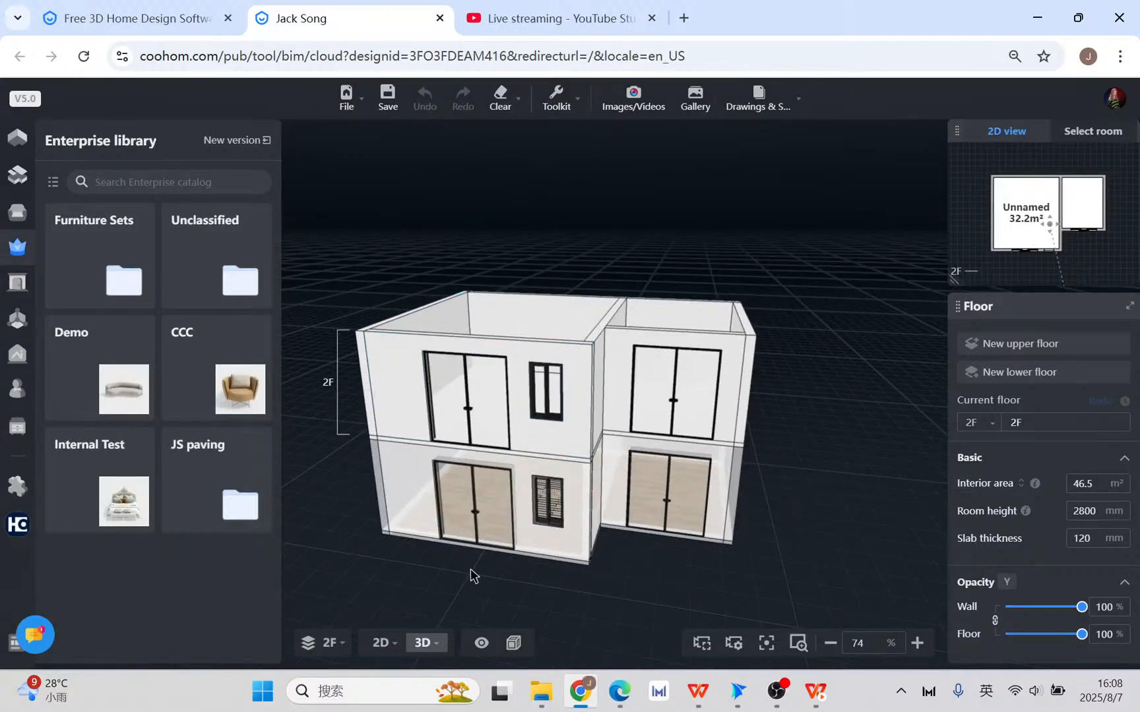
# - Set the other floors' opacity to 100% and inspect the two-storey building in 3D
pyautogui.click(328, 644)
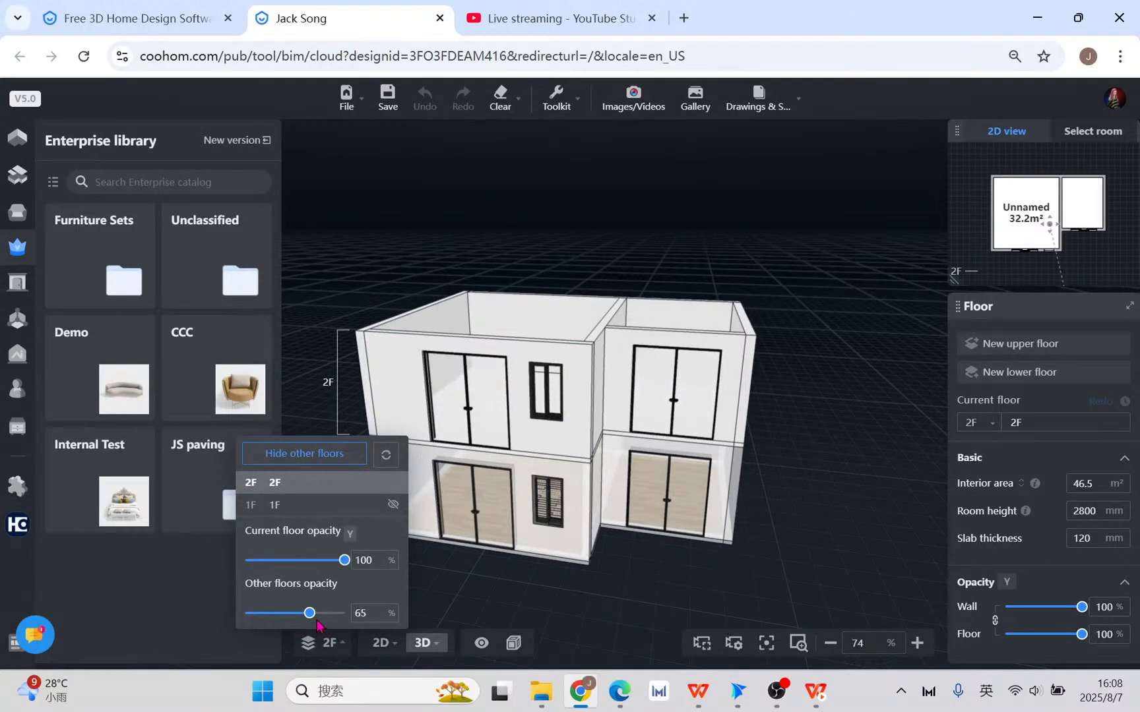
pyautogui.moveTo(309, 612); pyautogui.dragTo(356, 614)
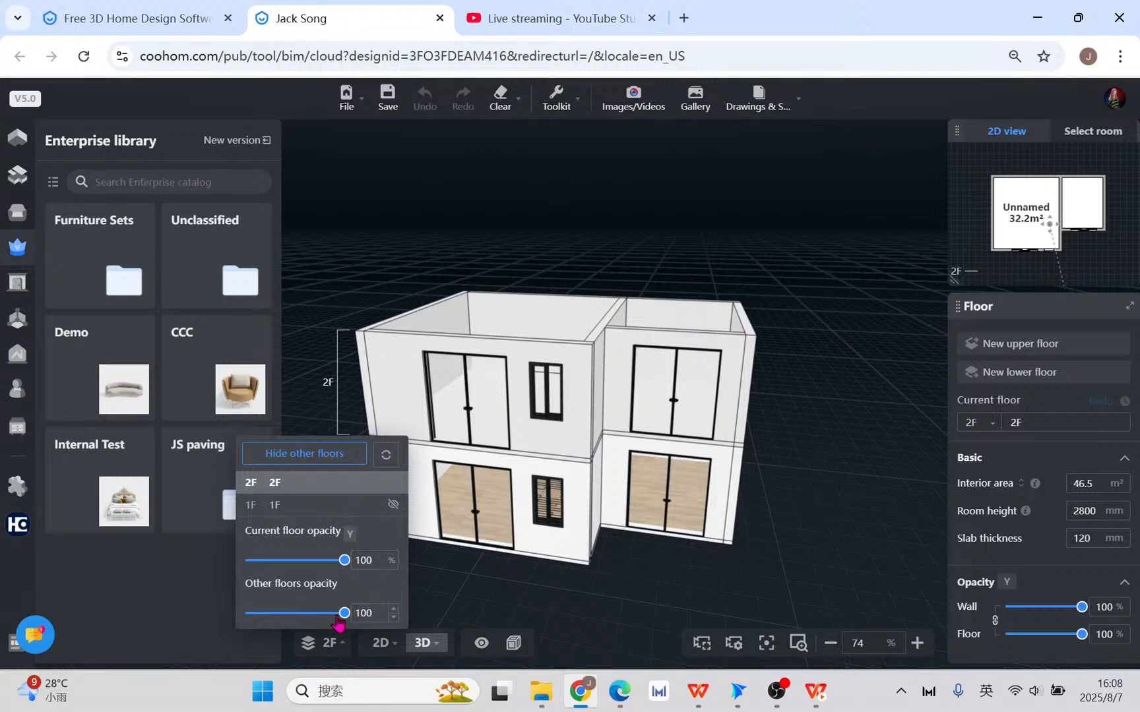
pyautogui.moveTo(417, 589); pyautogui.dragTo(537, 593)
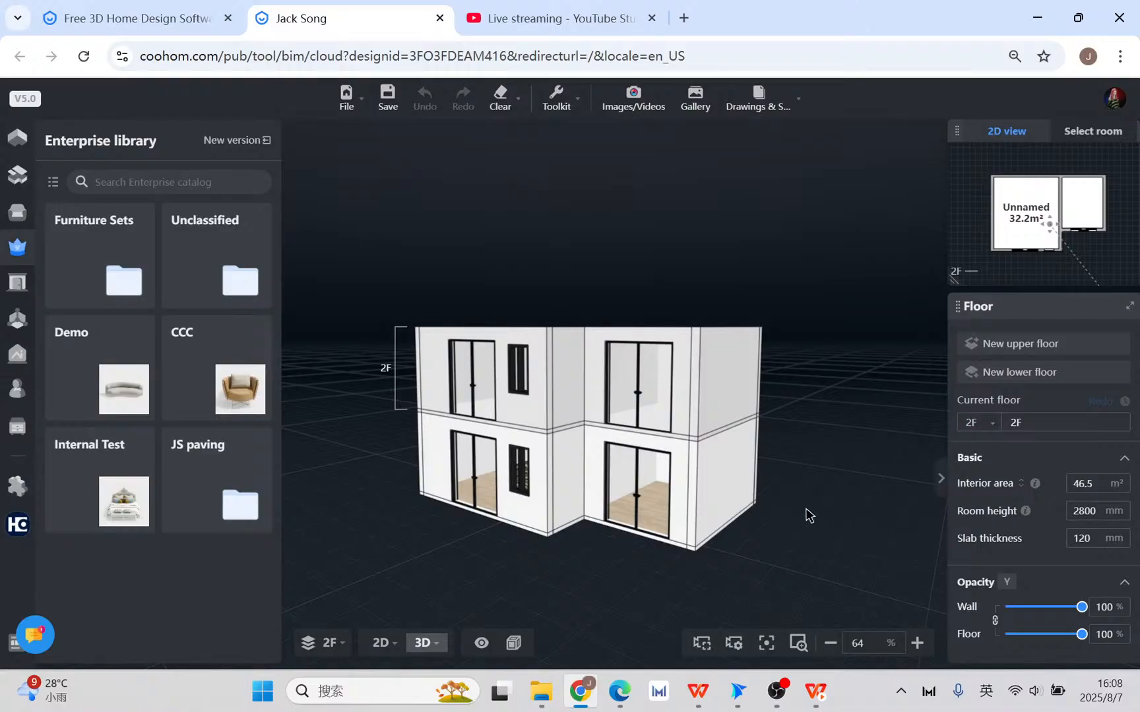
pyautogui.moveTo(809, 515); pyautogui.dragTo(769, 495)
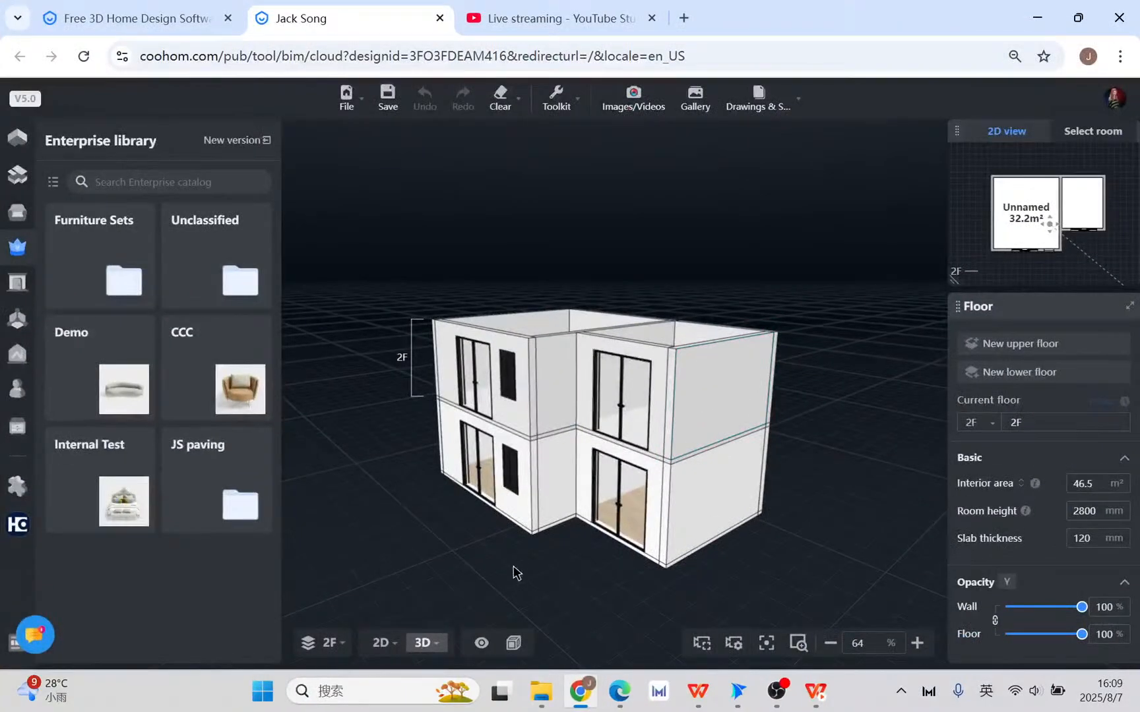
# - In the 2F floor plan, draw an L-shaped external area along both rooms' front walls, about 9530 mm wide and 3476 mm deep beside the smaller room
pyautogui.moveTo(390, 653)
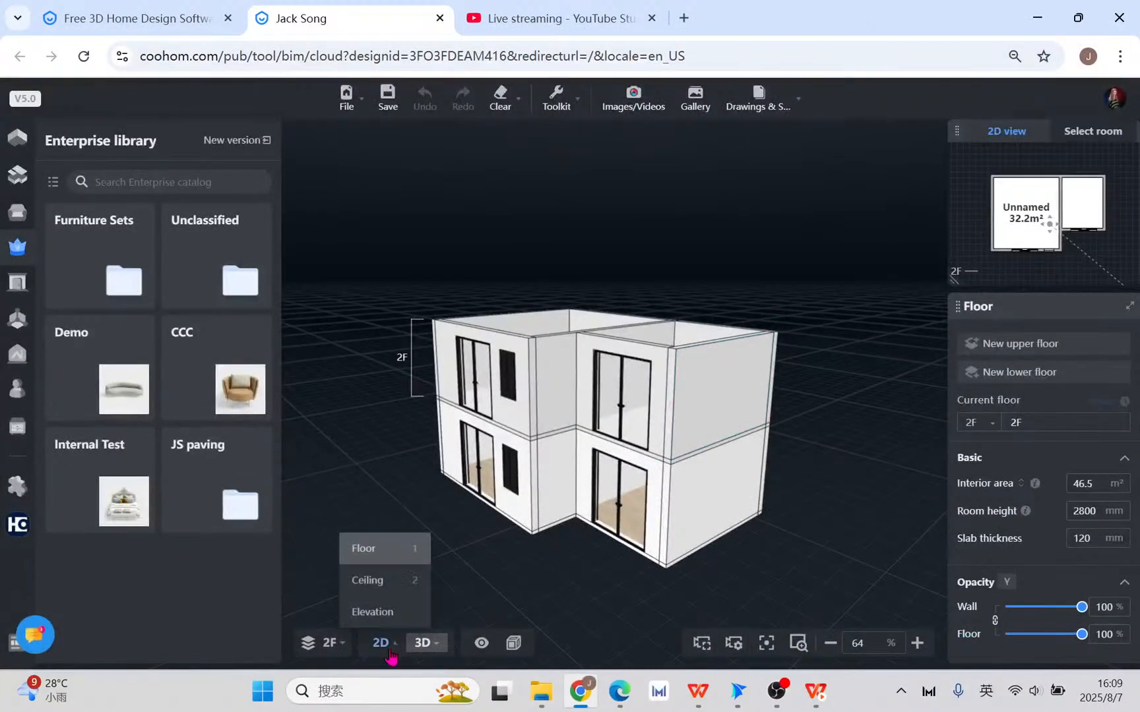
pyautogui.click(384, 548)
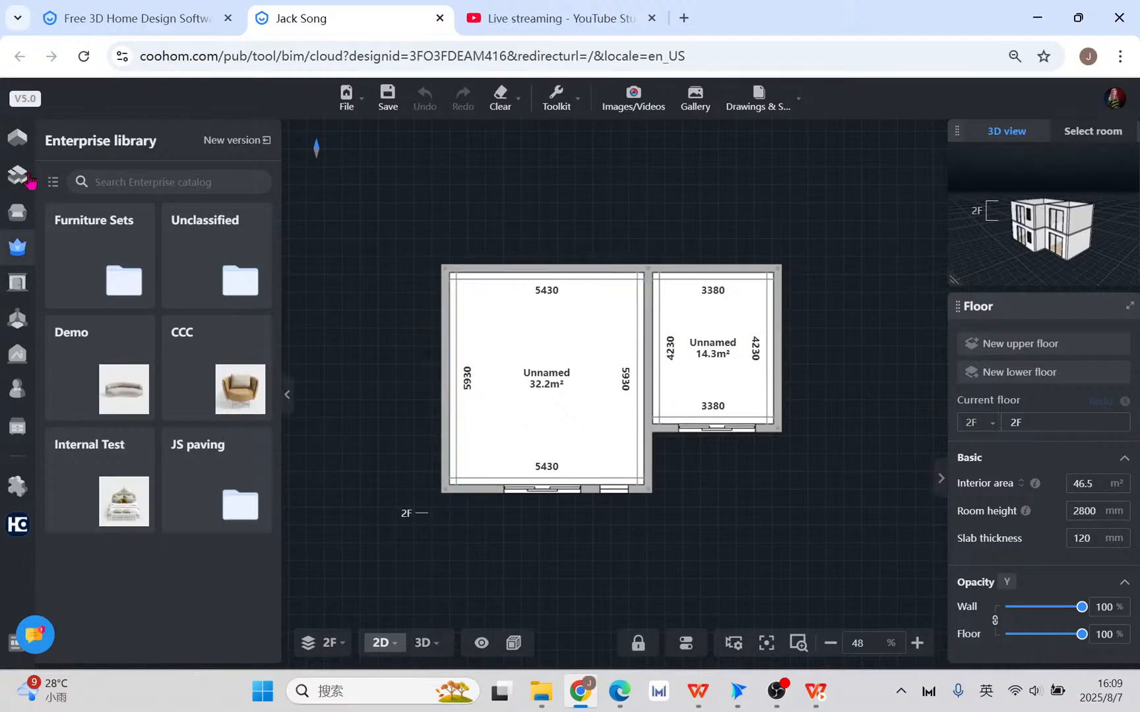
pyautogui.moveTo(14, 142)
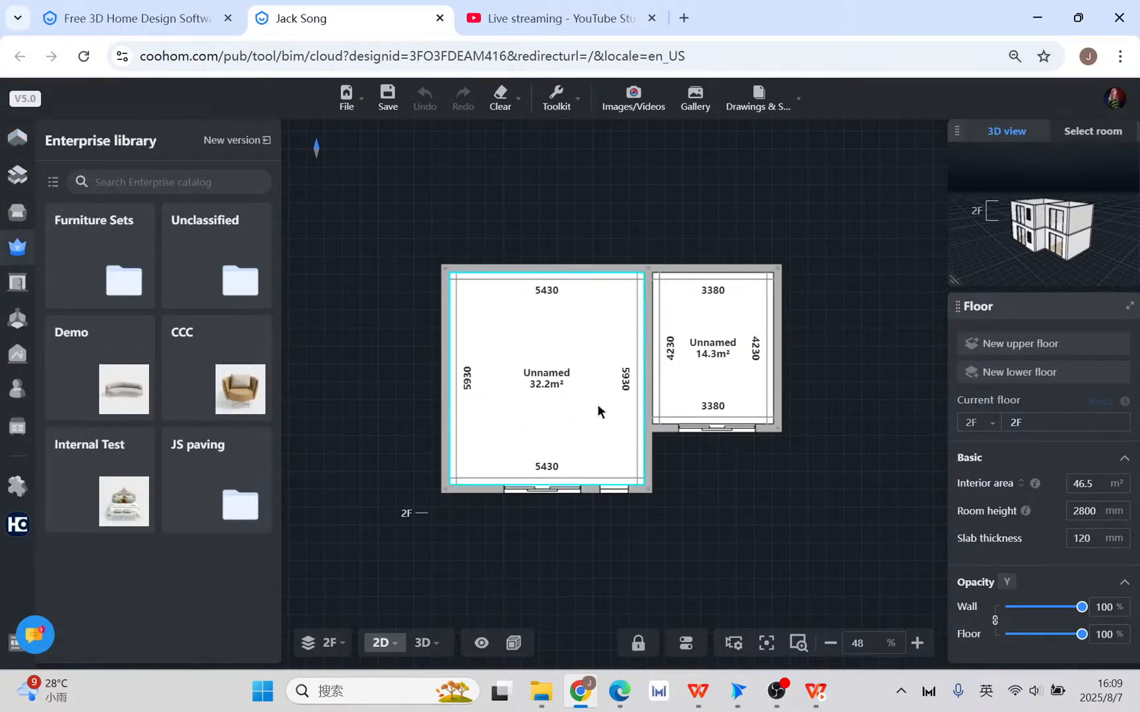
pyautogui.click(18, 137)
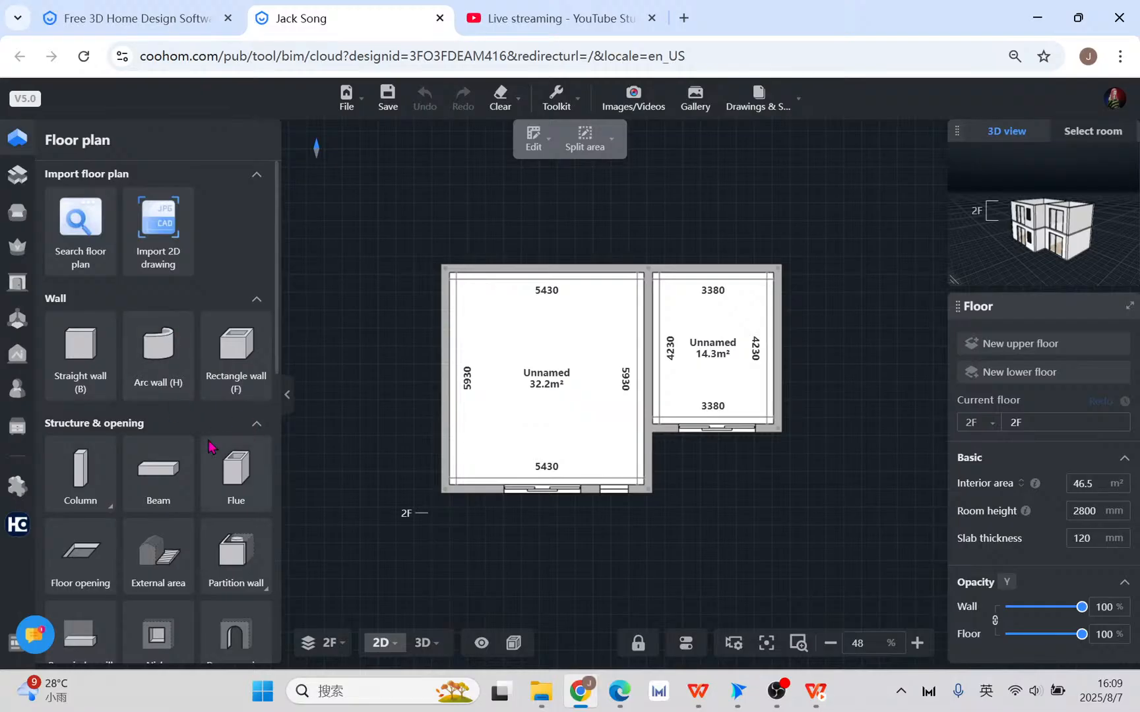
pyautogui.scroll(-3, 238, 504)
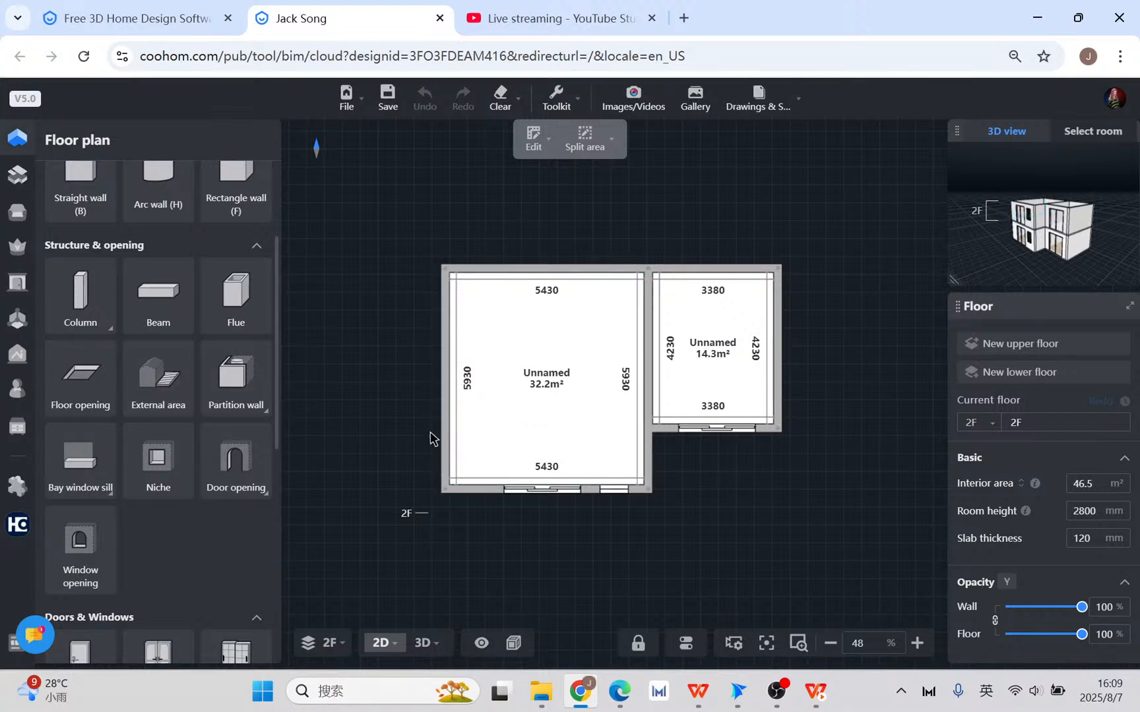
pyautogui.click(154, 376)
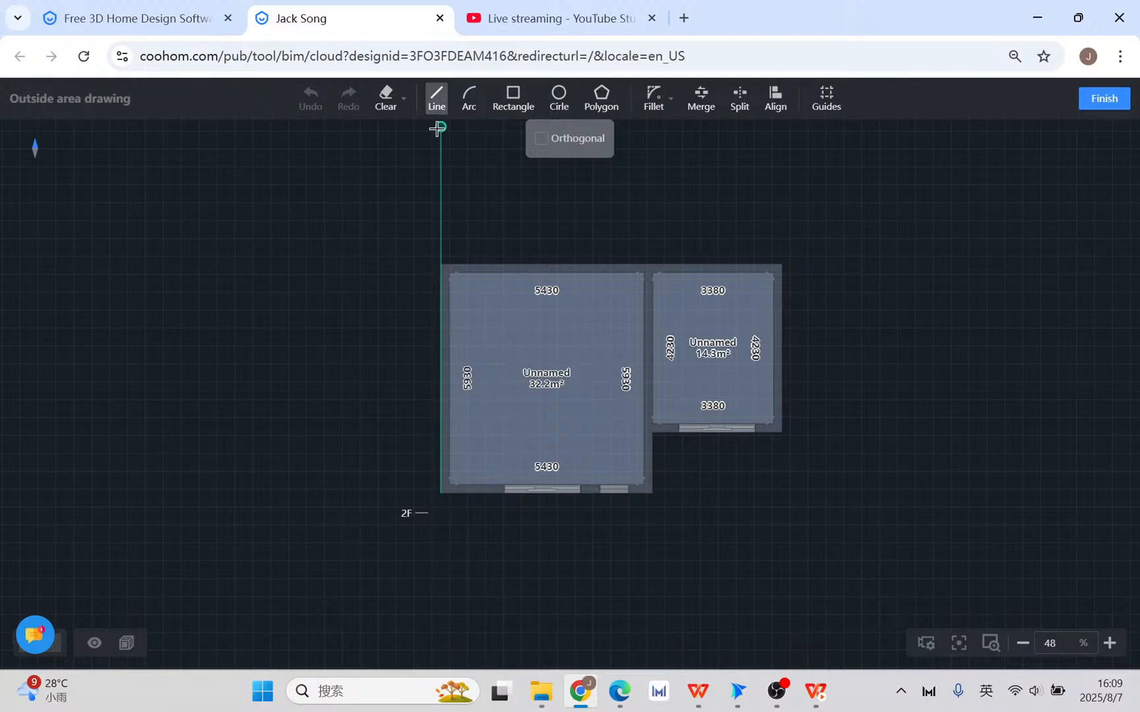
pyautogui.moveTo(440, 501); pyautogui.dragTo(435, 429)
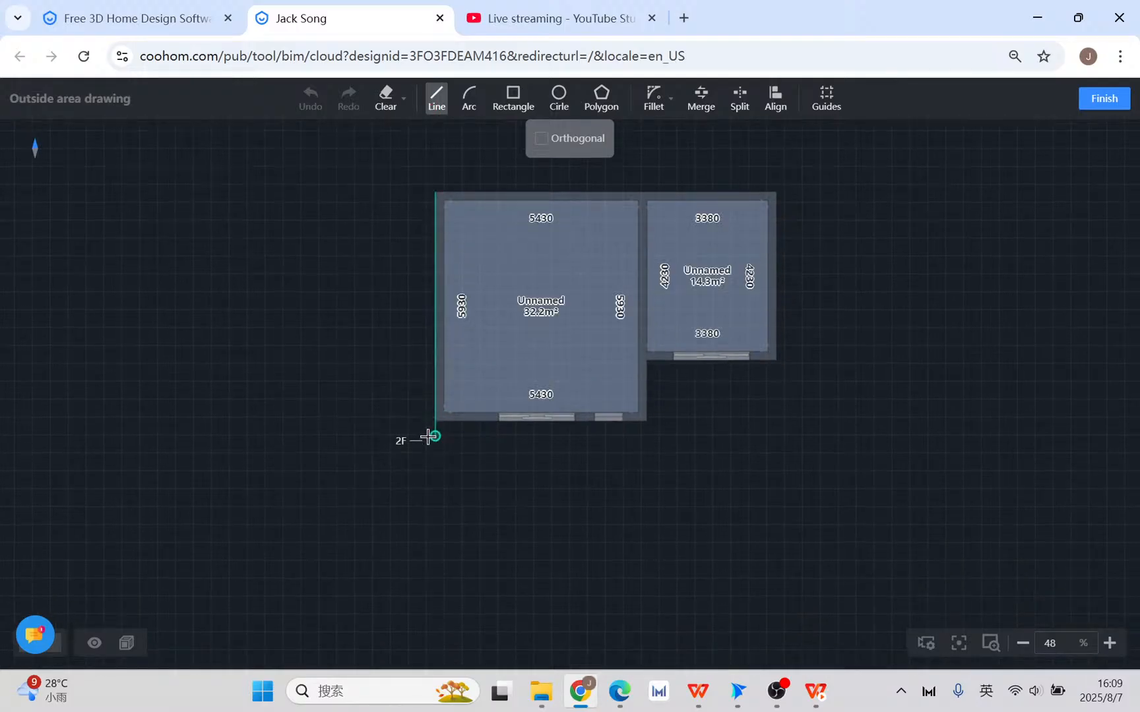
pyautogui.click(435, 423)
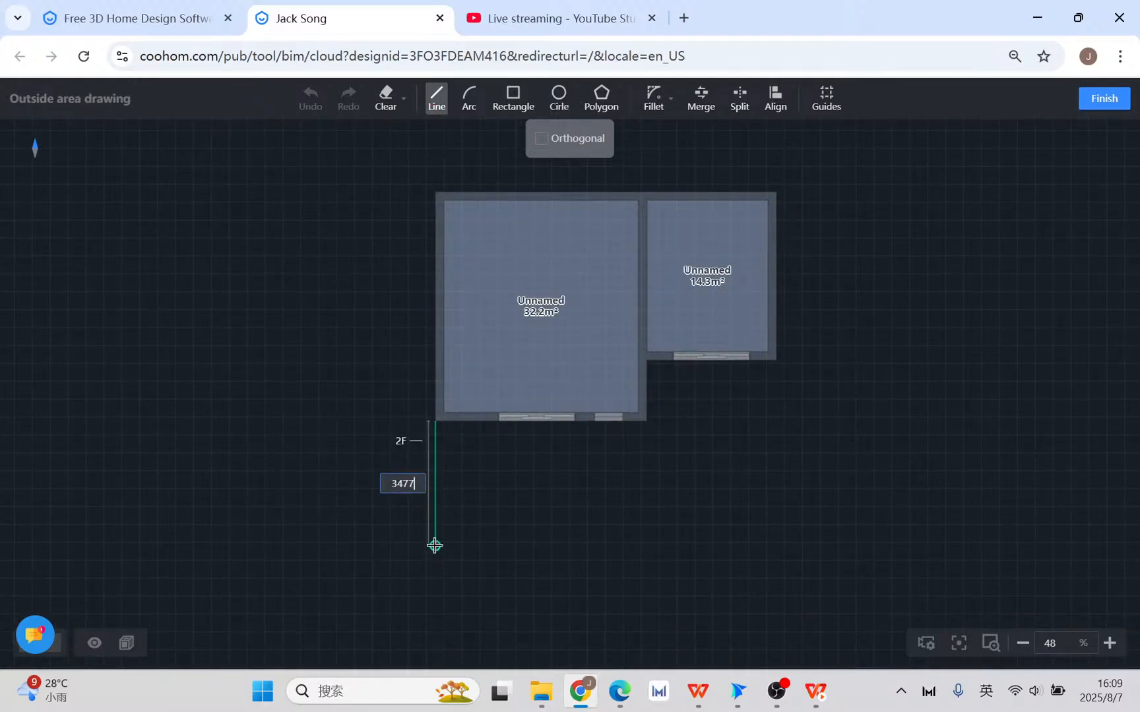
pyautogui.click(435, 485)
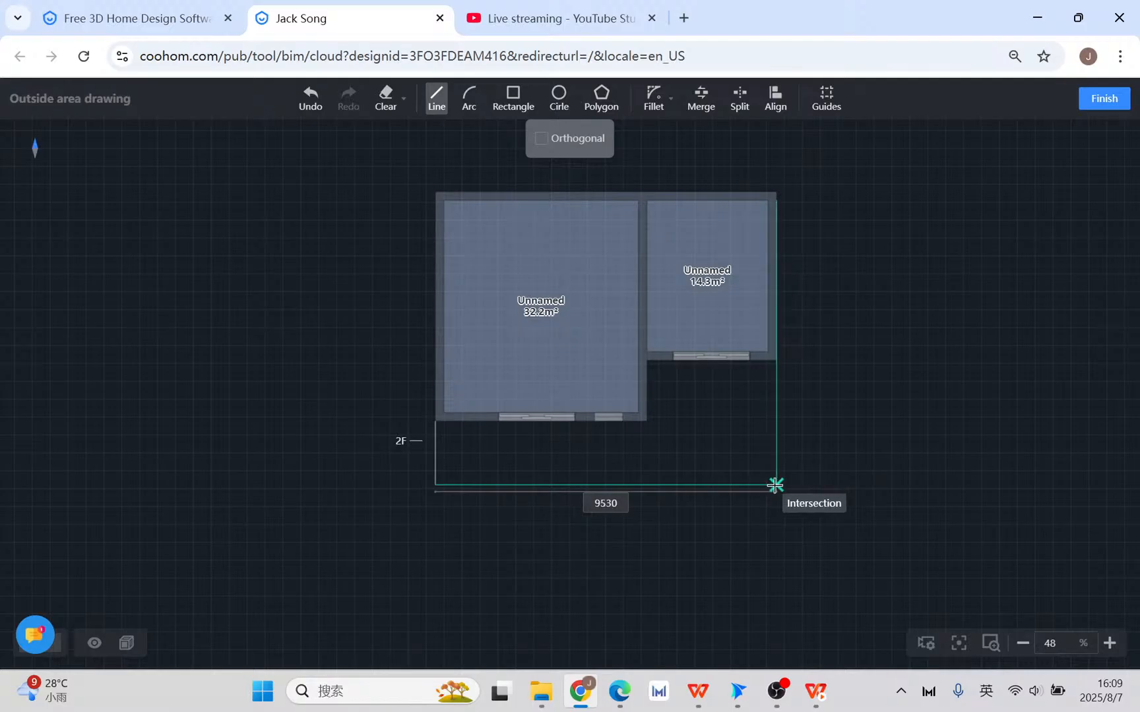
pyautogui.click(776, 484)
pyautogui.click(776, 360)
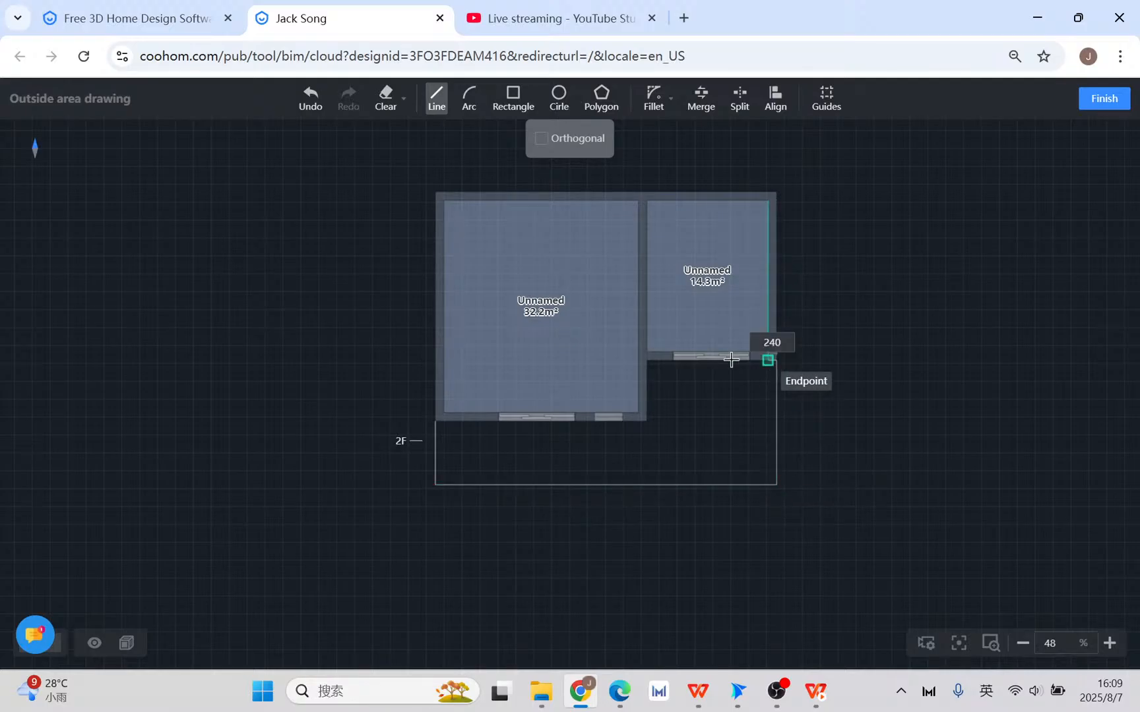
pyautogui.click(648, 361)
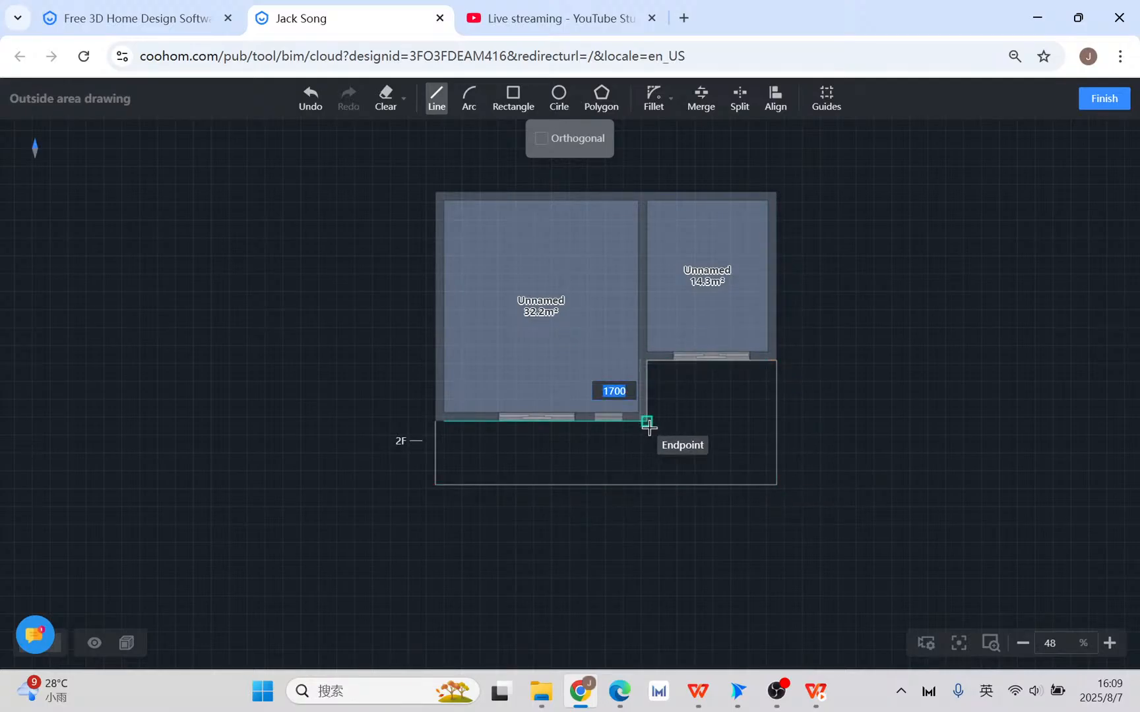
pyautogui.click(646, 420)
pyautogui.click(438, 417)
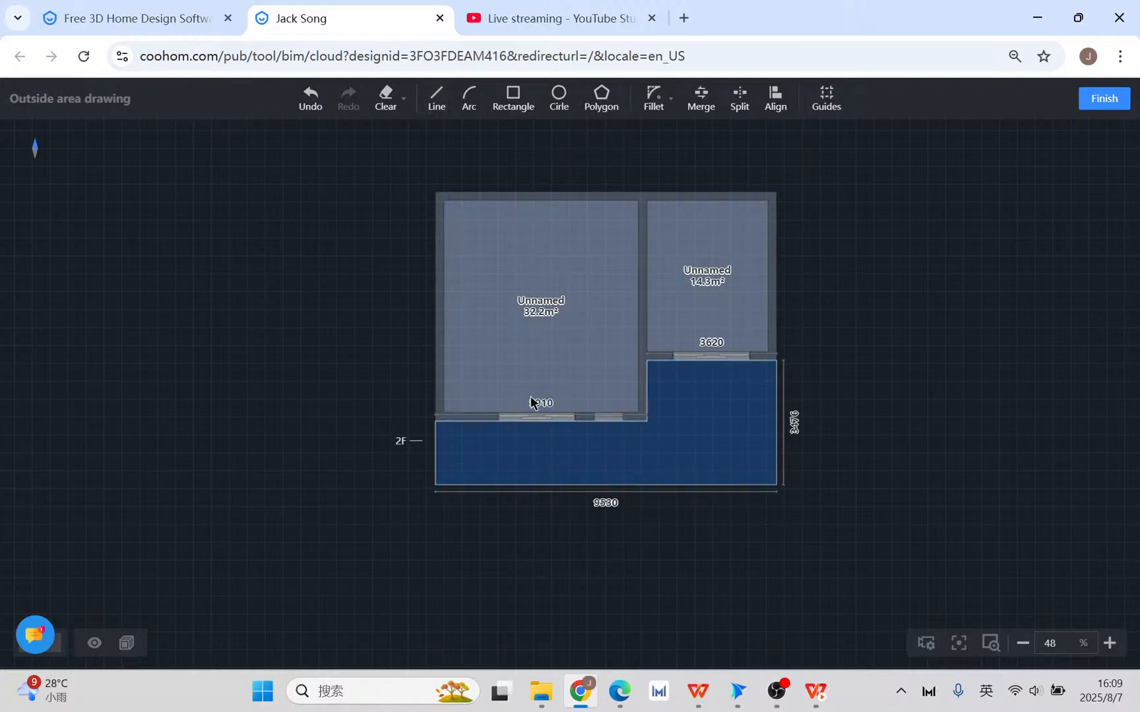
pyautogui.click(1104, 99)
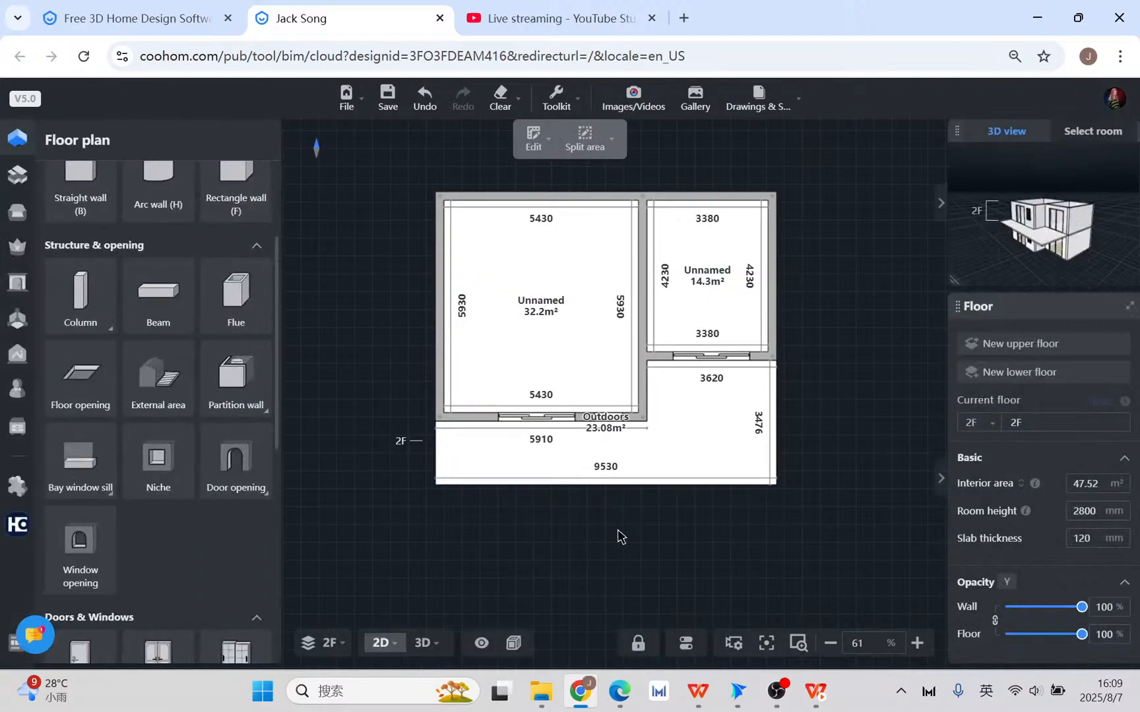
# - In the 3D view, pave the 2F outdoor area with the light grey Concrete 2-06 finish from the public library's Concretes category
pyautogui.click(422, 643)
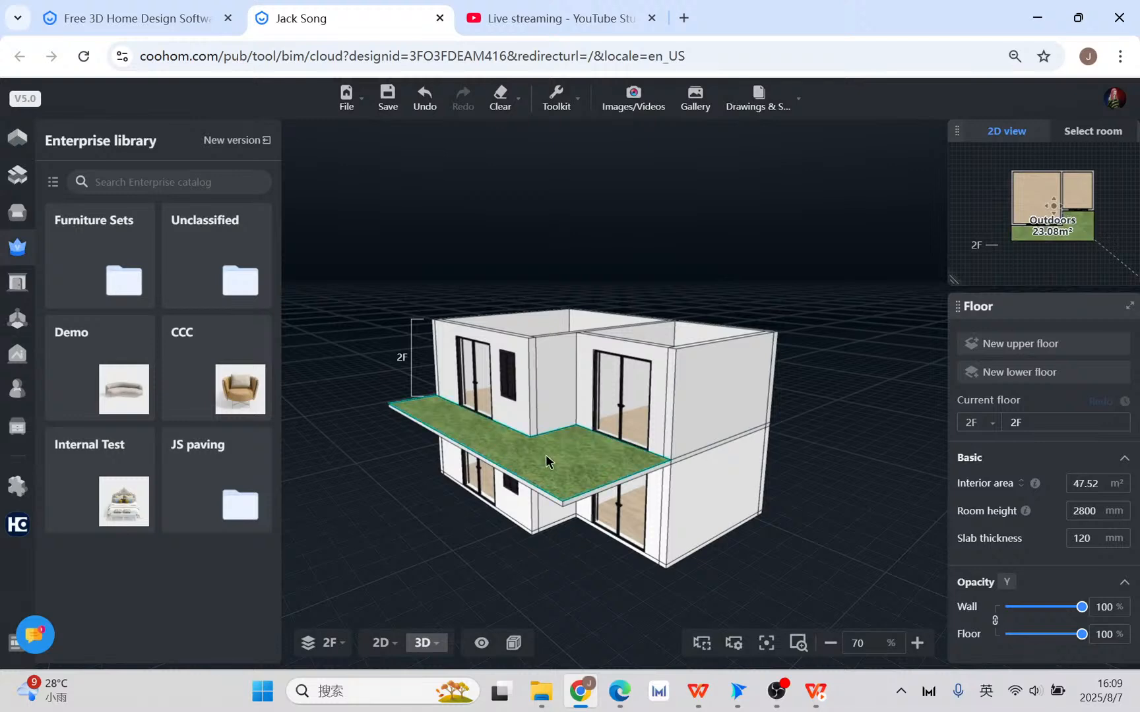
pyautogui.moveTo(552, 456); pyautogui.dragTo(618, 475)
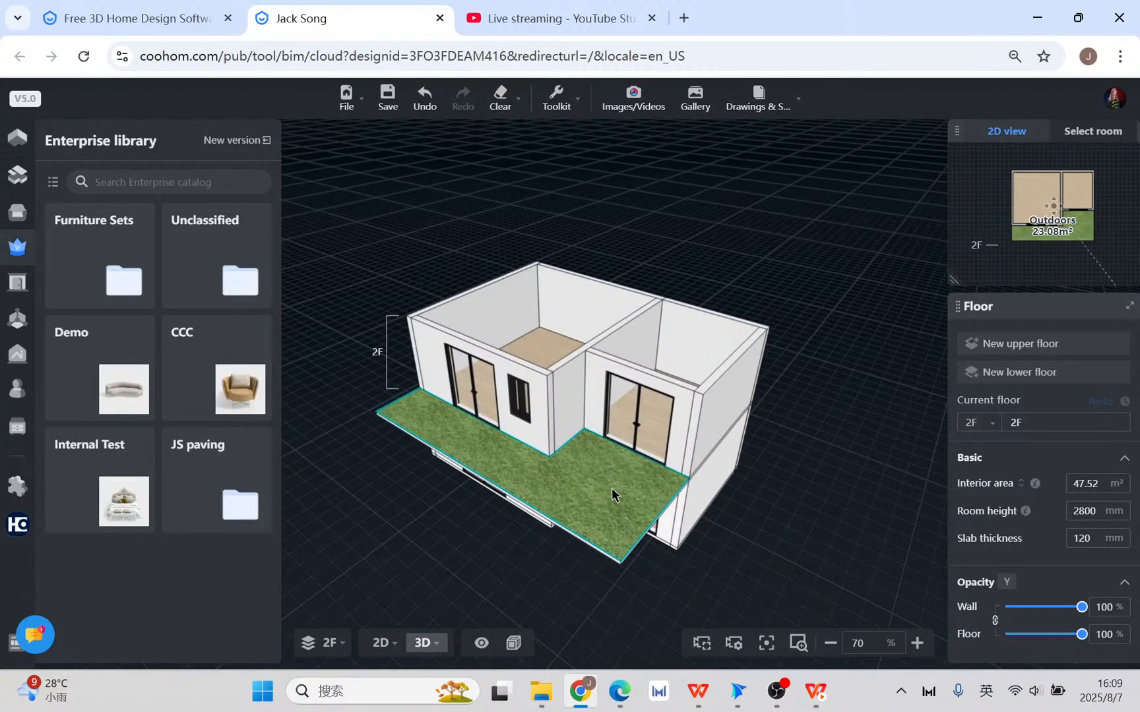
pyautogui.click(8, 210)
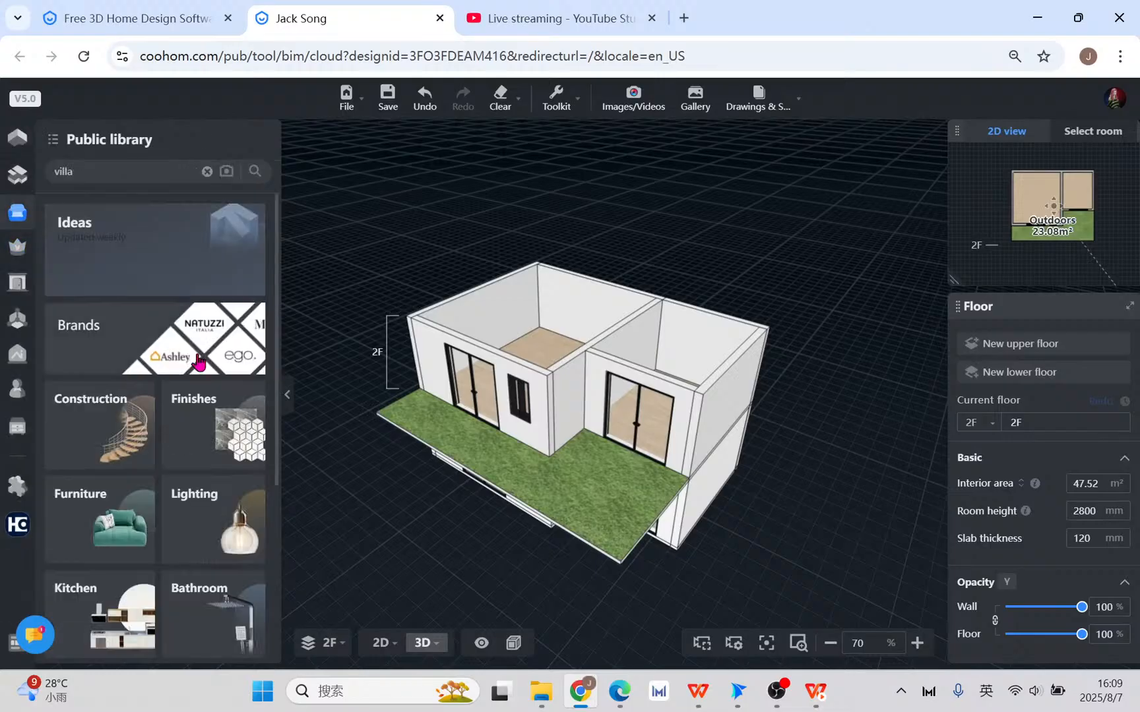
pyautogui.click(213, 435)
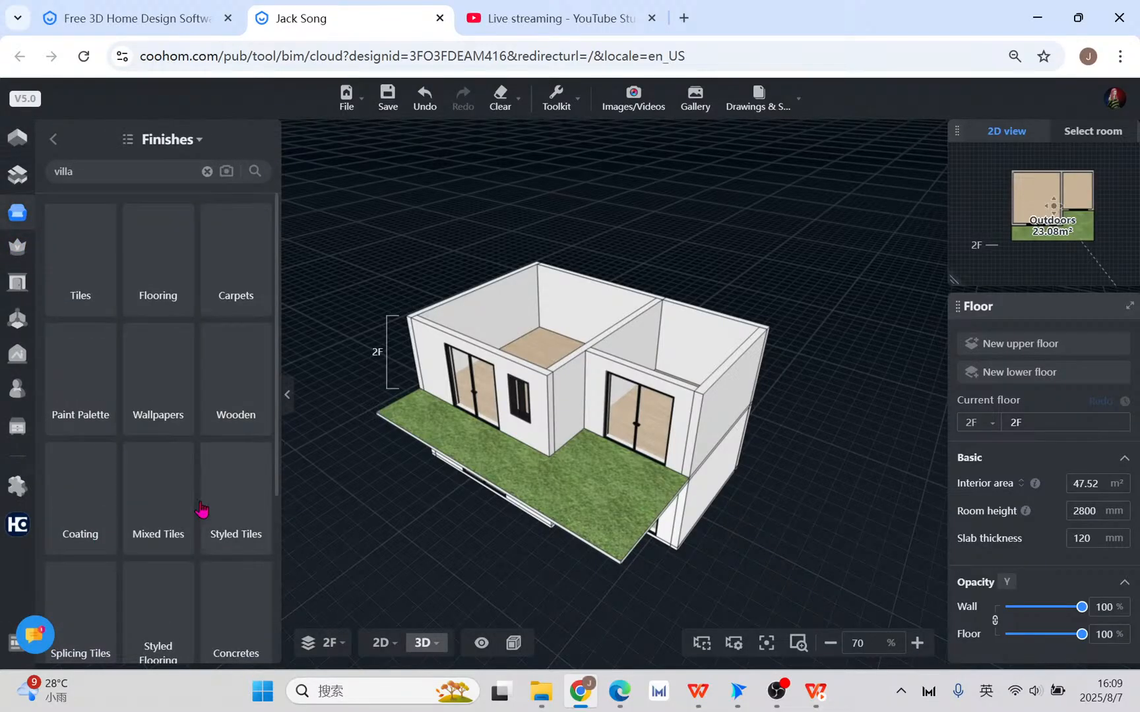
pyautogui.scroll(-3, 201, 508)
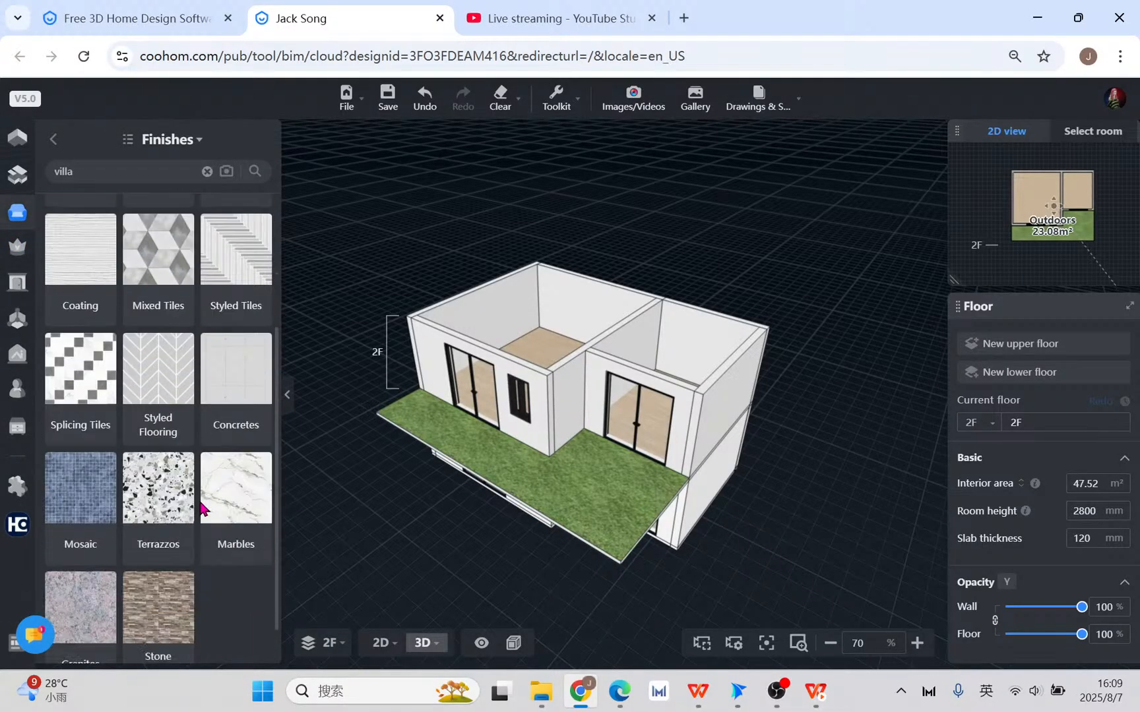
pyautogui.scroll(-1, 201, 508)
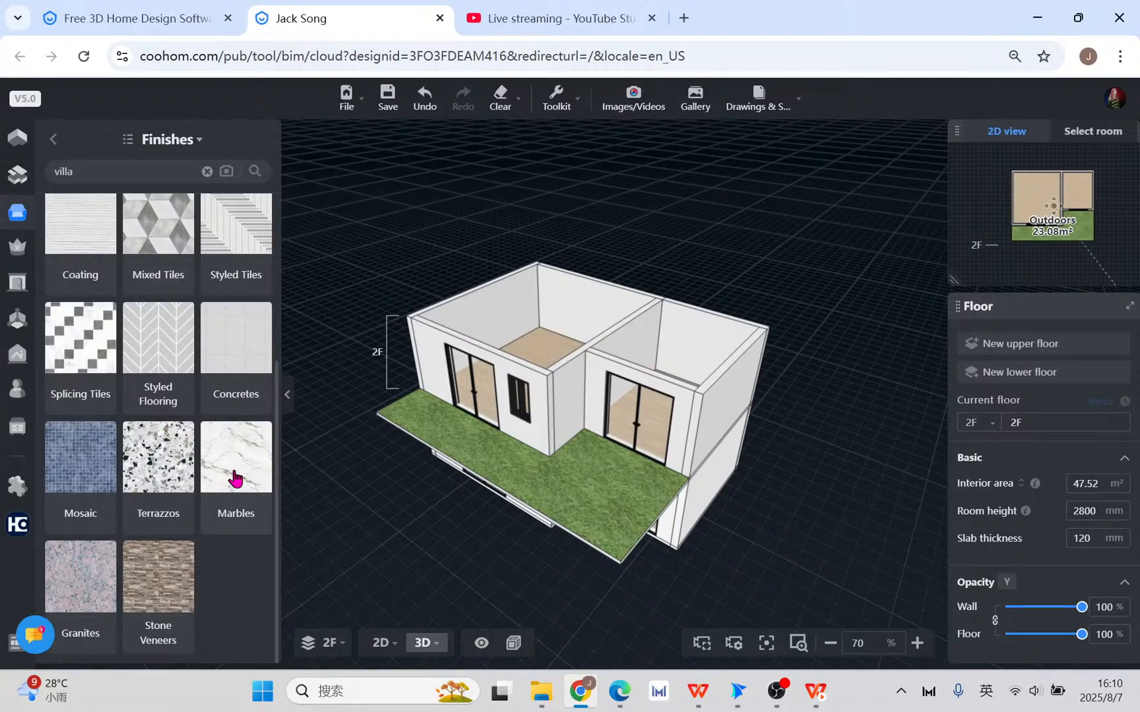
pyautogui.click(251, 327)
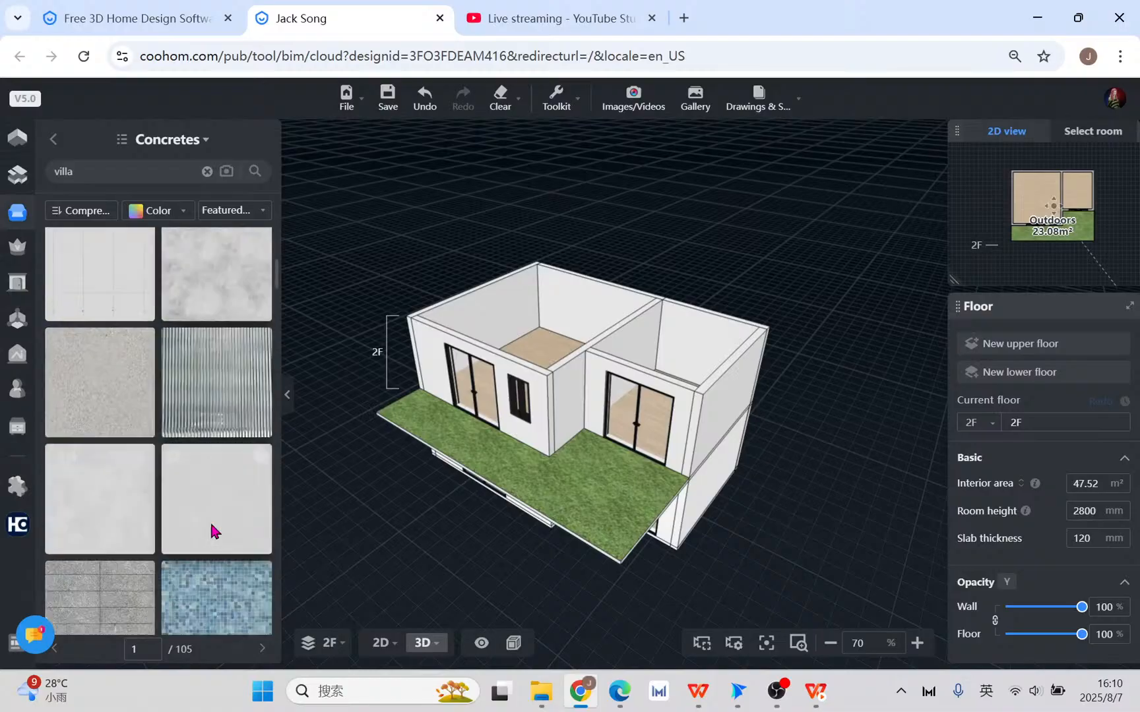
pyautogui.scroll(-4, 212, 530)
pyautogui.scroll(-2, 212, 531)
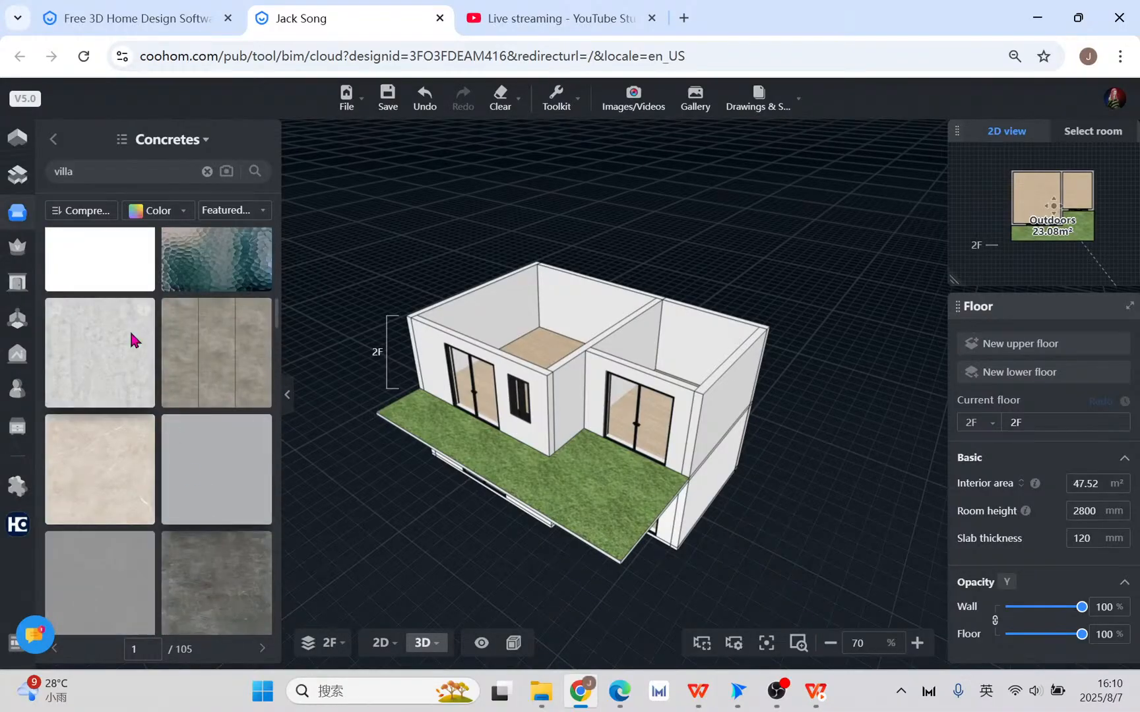
pyautogui.click(127, 373)
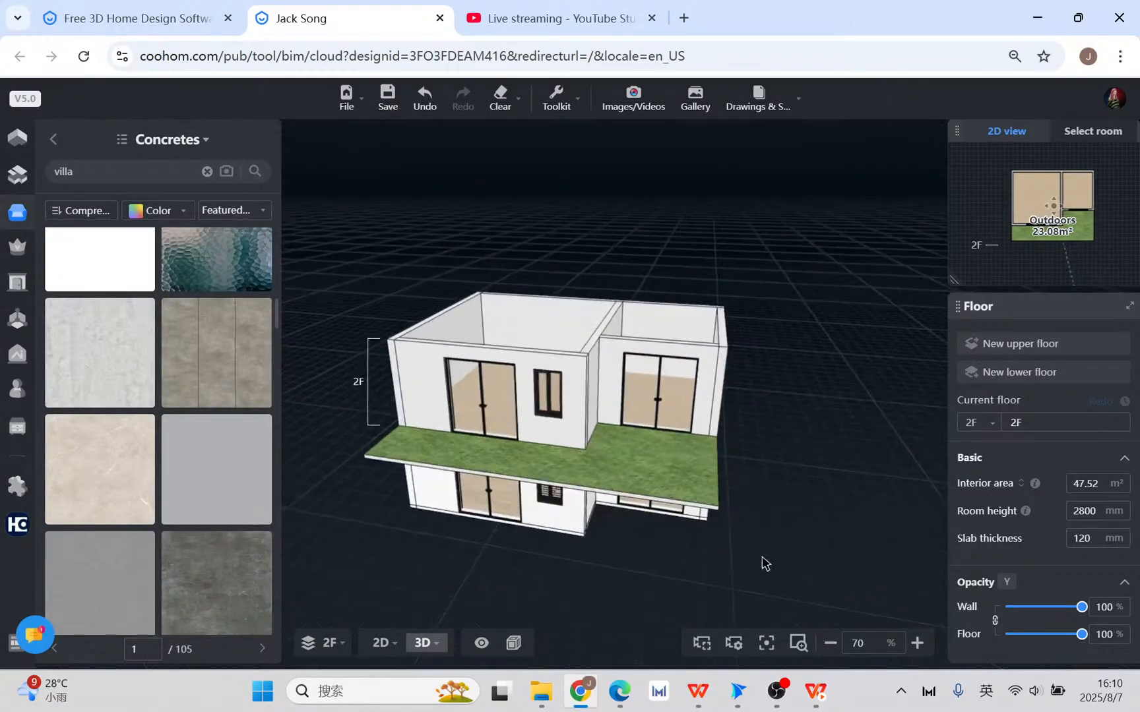
pyautogui.click(496, 462)
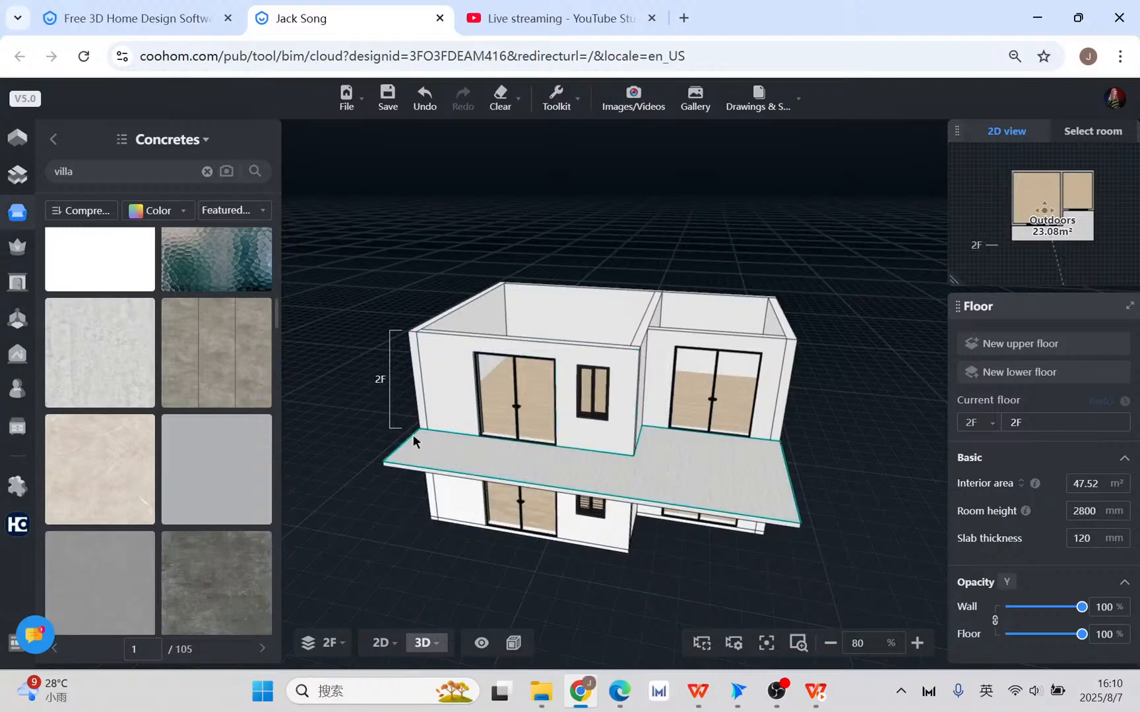
# - Place a black baluster railing from the Construction railings on the 2F terrace in front of the smaller room
pyautogui.click(59, 212)
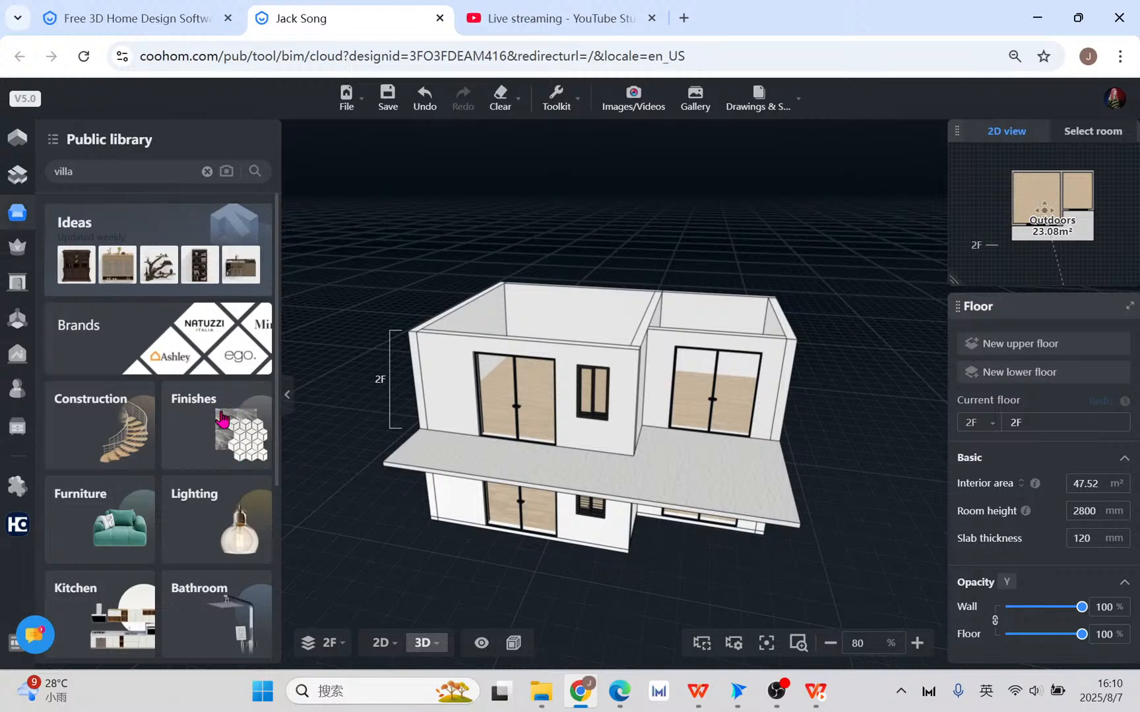
pyautogui.click(130, 442)
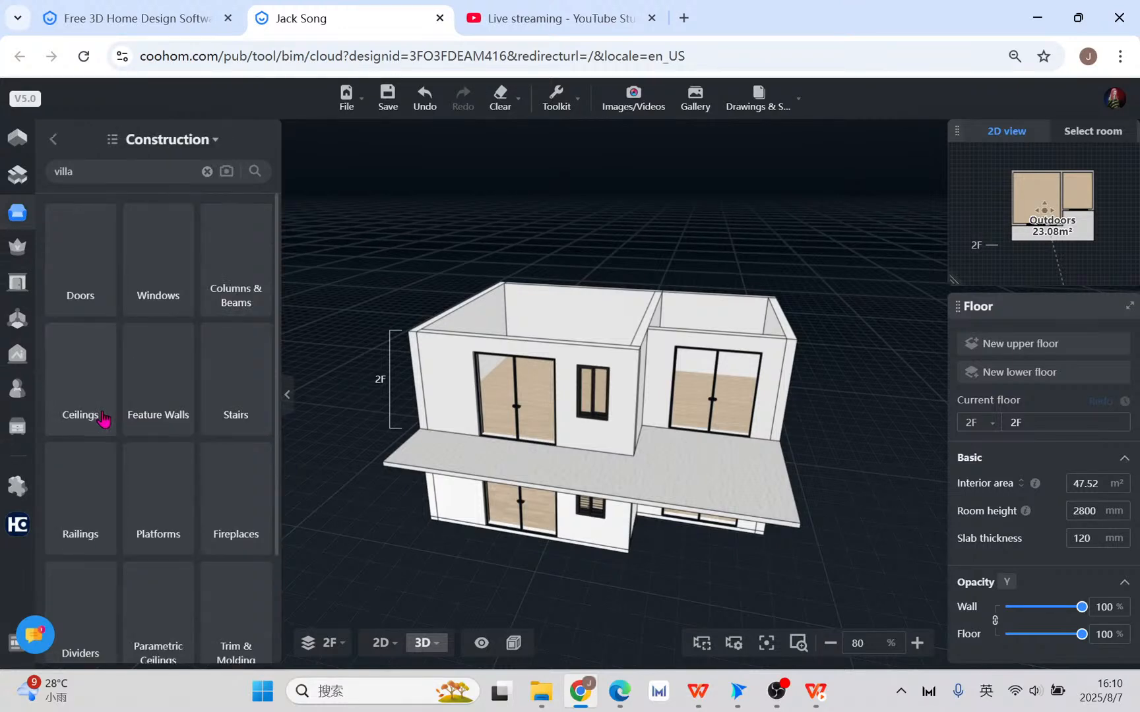
pyautogui.scroll(-2, 178, 600)
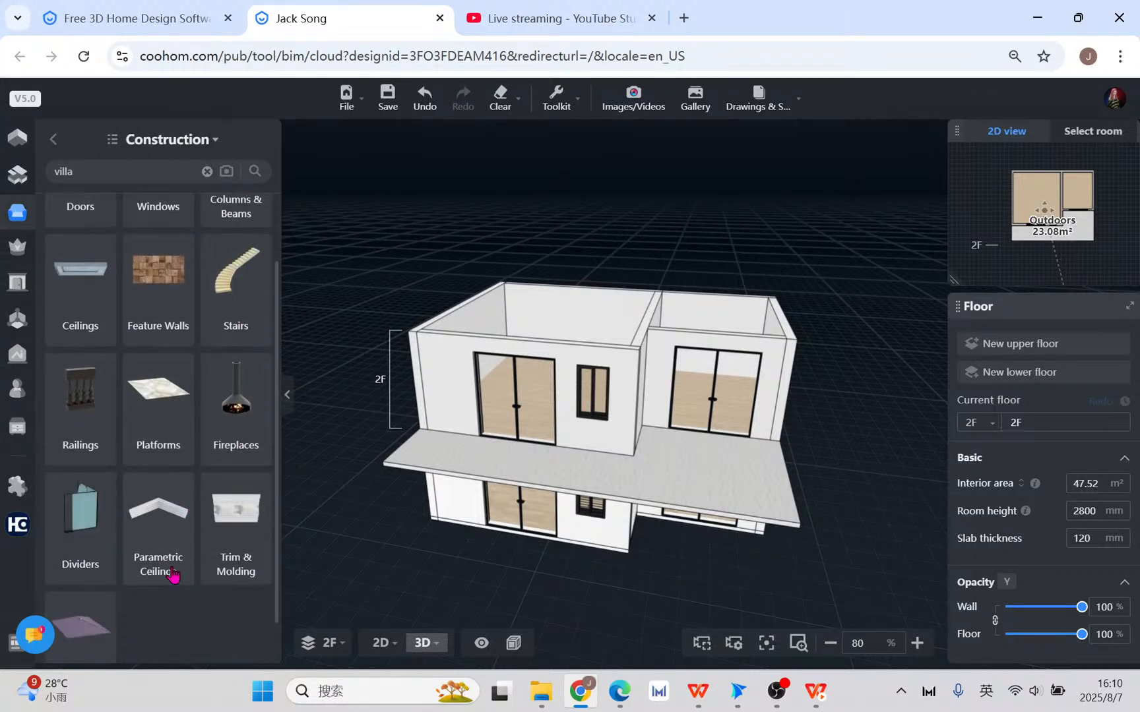
pyautogui.scroll(2, 162, 418)
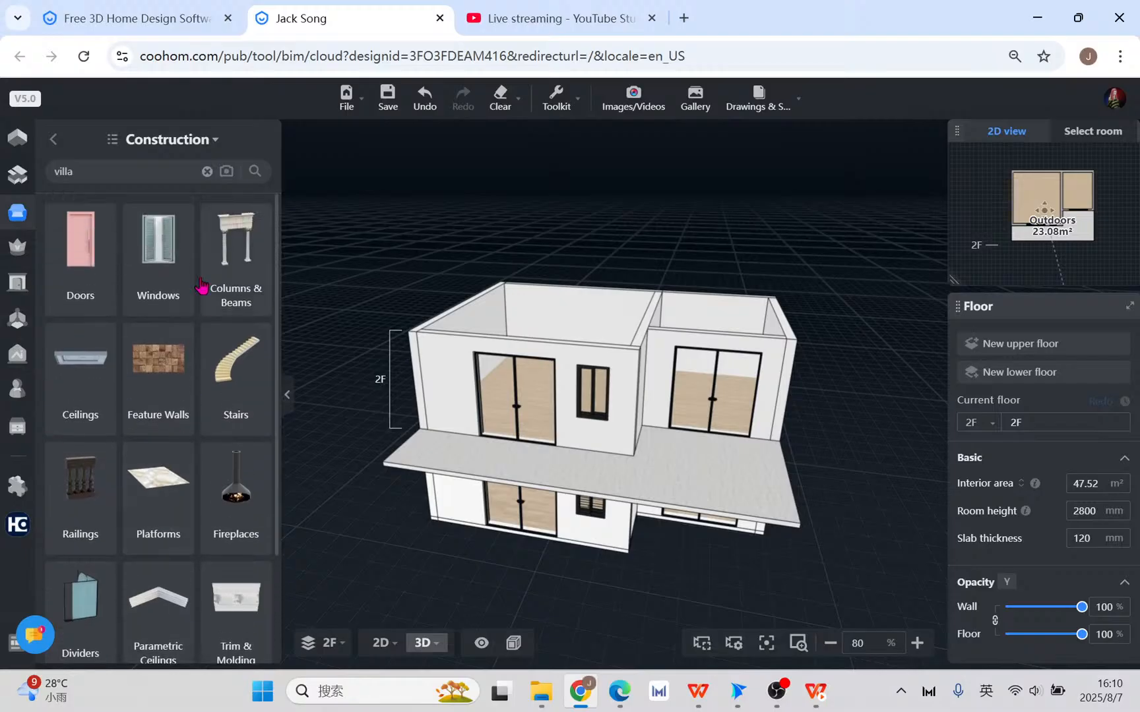
pyautogui.click(71, 485)
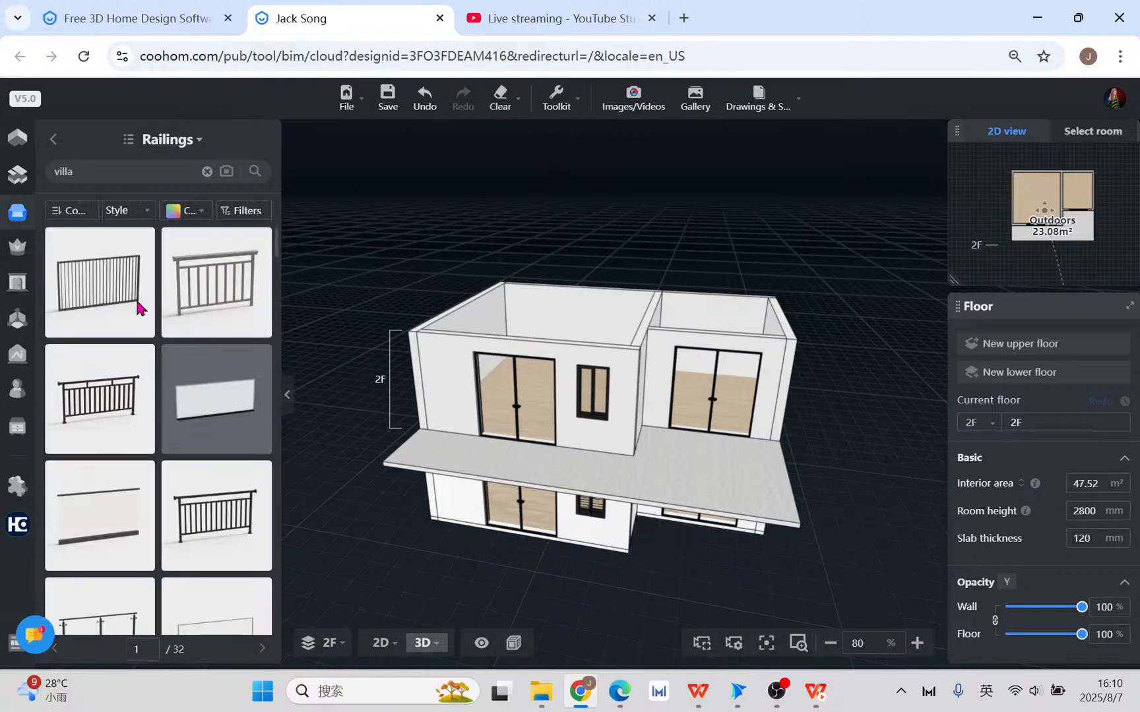
pyautogui.click(149, 434)
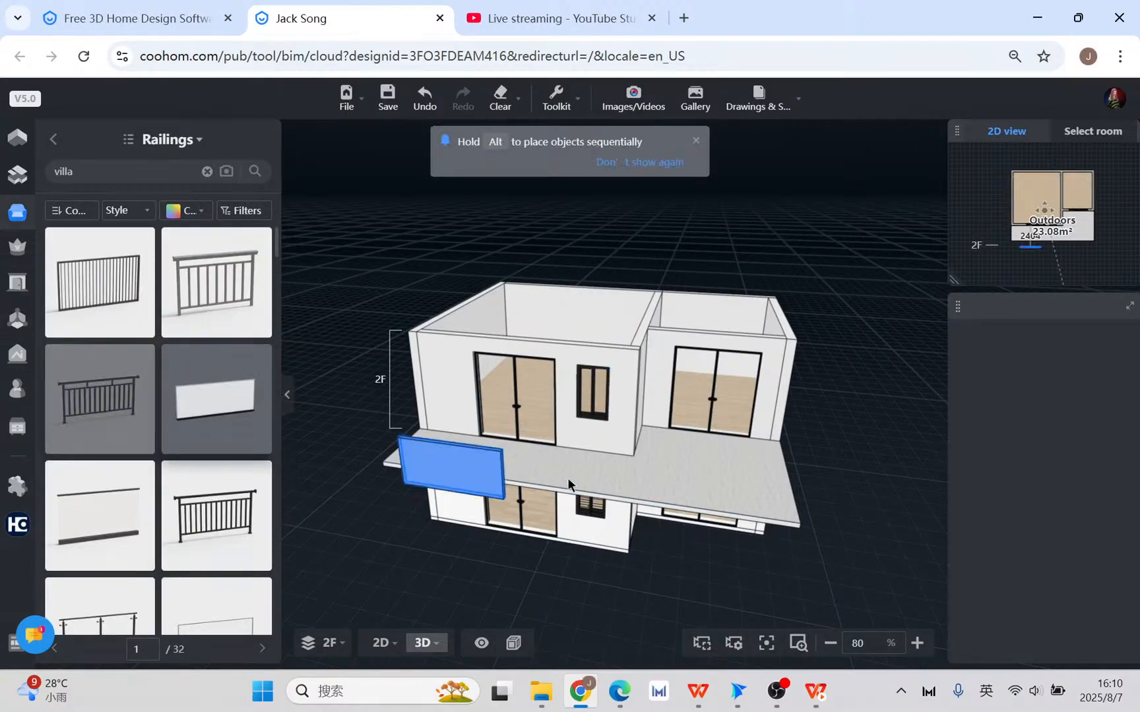
pyautogui.click(689, 484)
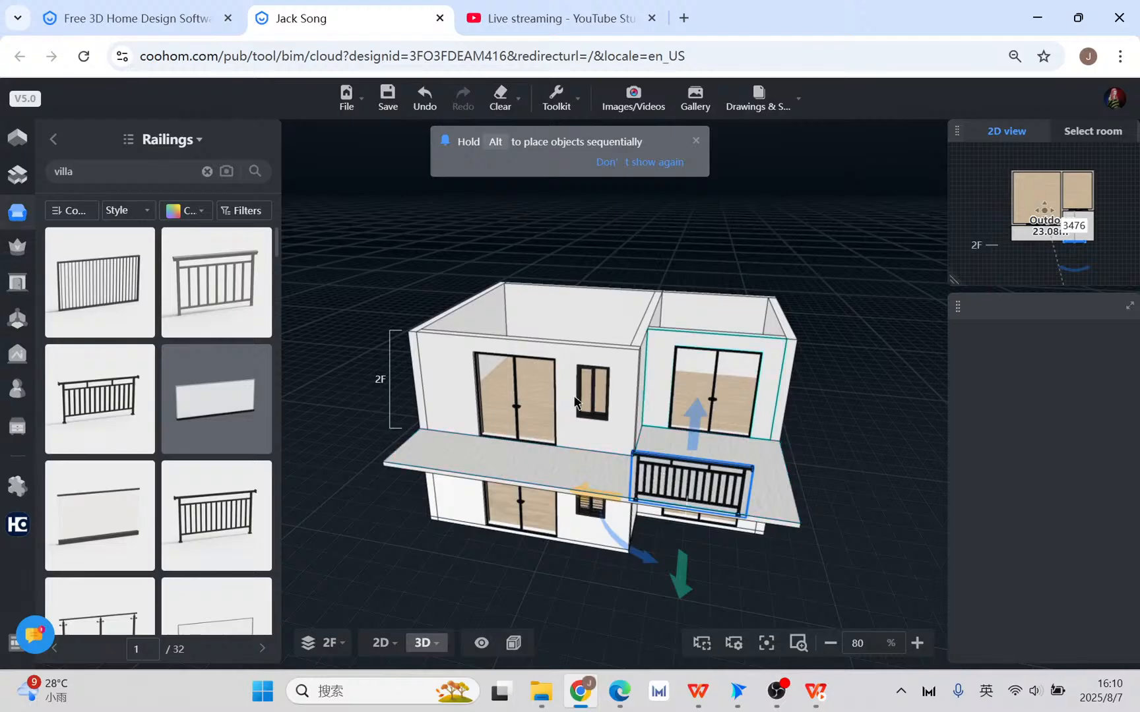
# - Try a plain white panel railing on the terrace, cancel its placement, and delete the black baluster railing
pyautogui.click(215, 399)
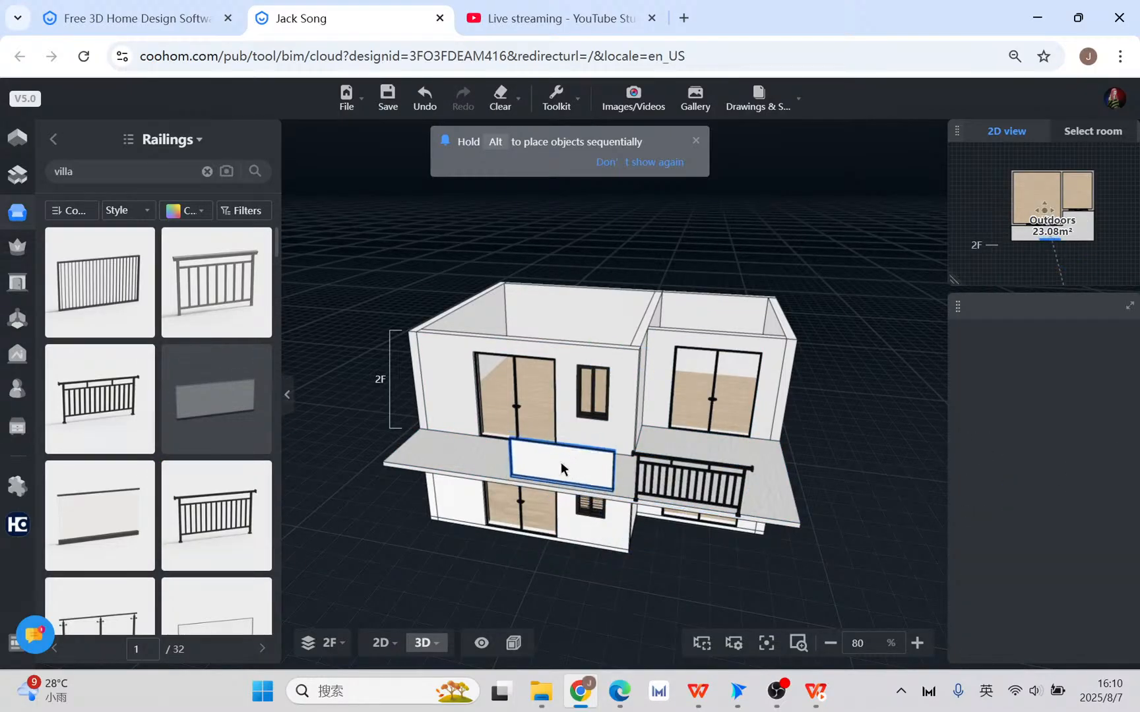
pyautogui.rightClick(562, 463)
pyautogui.click(676, 472)
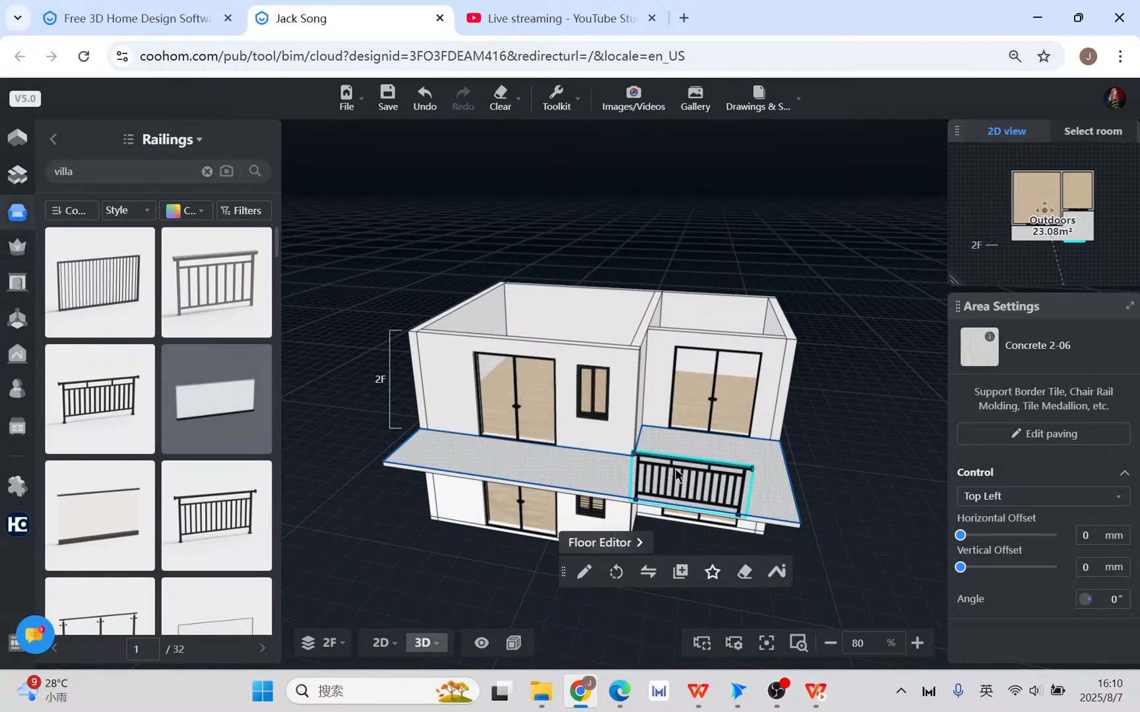
pyautogui.click(671, 469)
pyautogui.click(704, 566)
# - Show the 2D floor plan and make 1F the current floor
pyautogui.moveTo(381, 642)
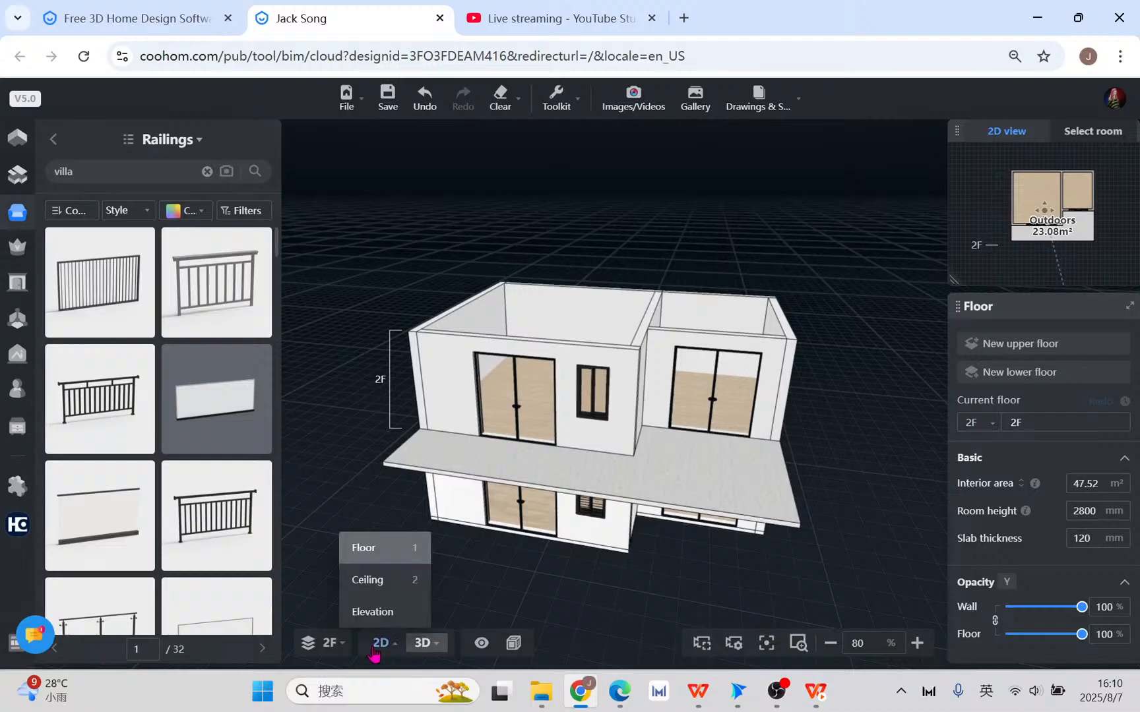
pyautogui.click(361, 544)
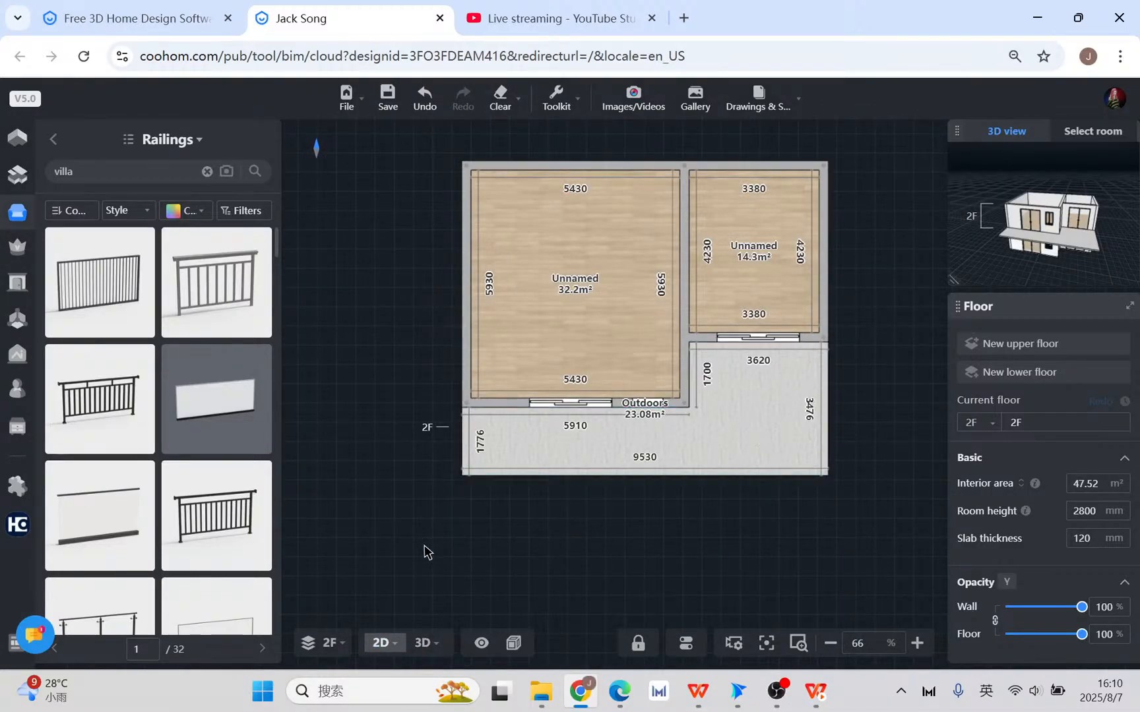
pyautogui.scroll(-1, 458, 499)
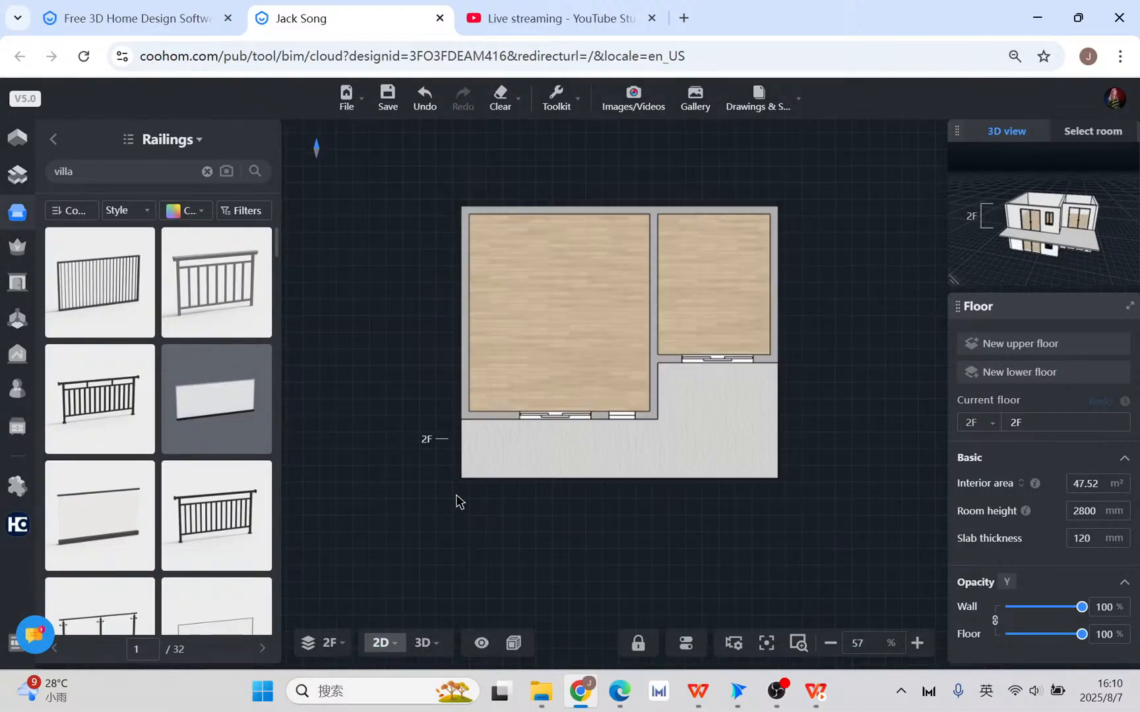
pyautogui.click(992, 424)
pyautogui.click(991, 476)
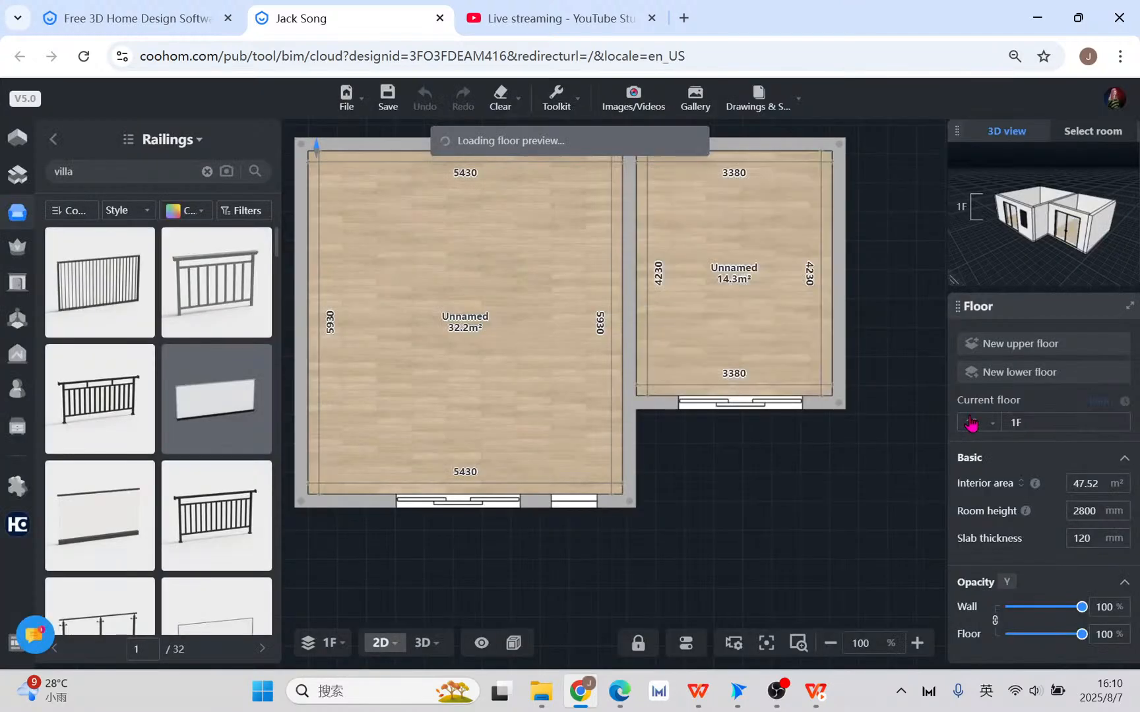
pyautogui.scroll(-5, 750, 514)
# - Draw a rectangular external area around the whole 1F house, about 22425 mm by 19866 mm, and display it in 3D
pyautogui.click(18, 140)
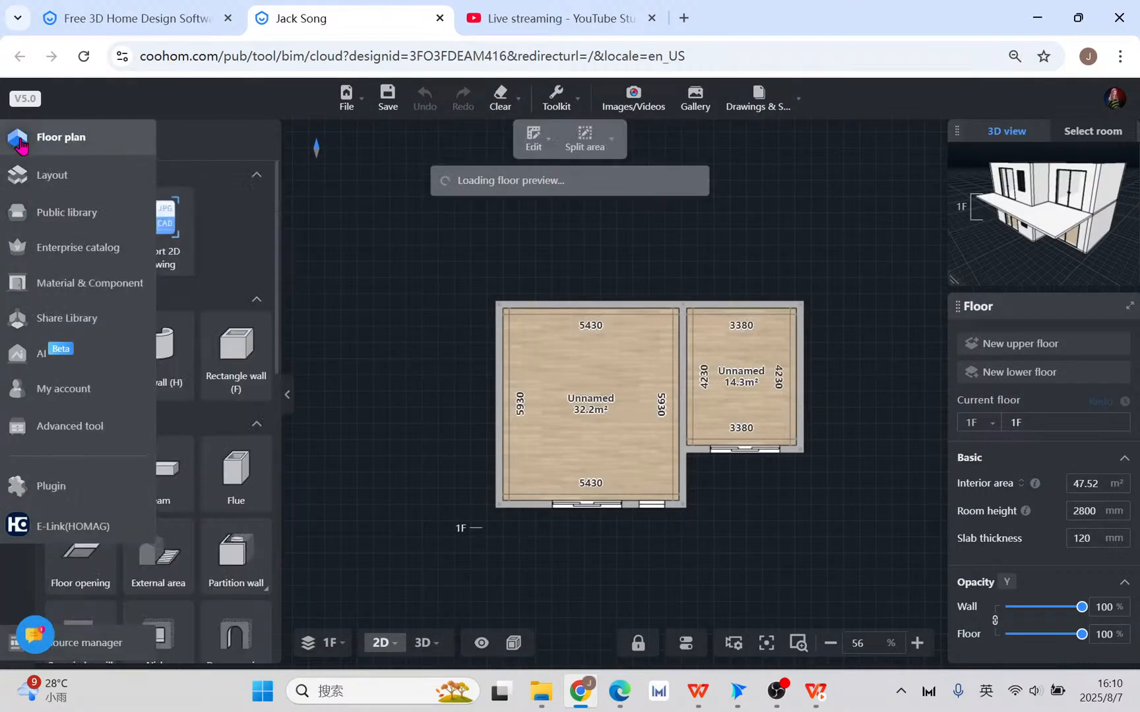
pyautogui.scroll(-1, 284, 442)
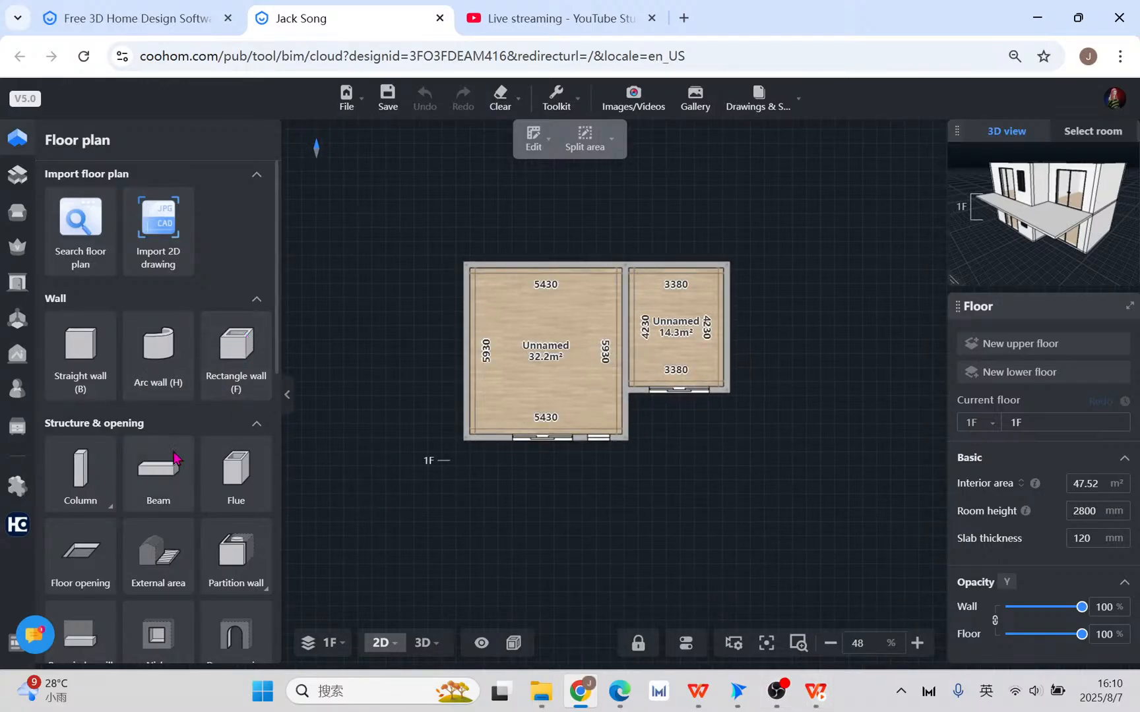
pyautogui.scroll(-2, 79, 540)
pyautogui.click(163, 477)
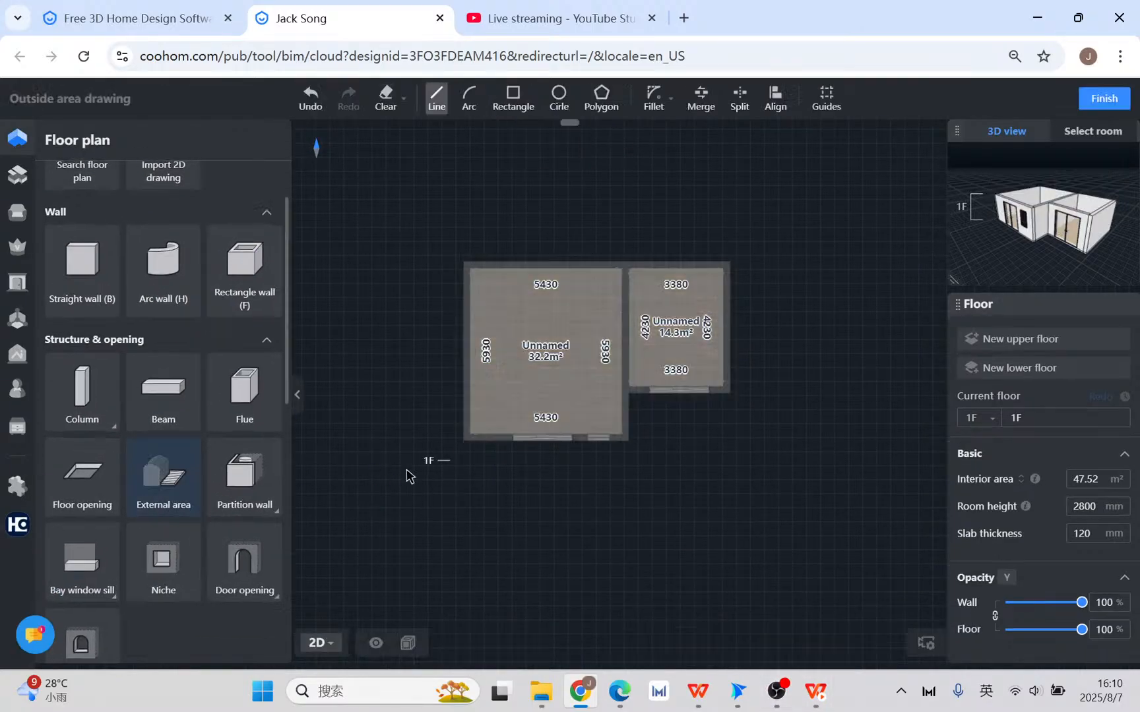
pyautogui.click(513, 98)
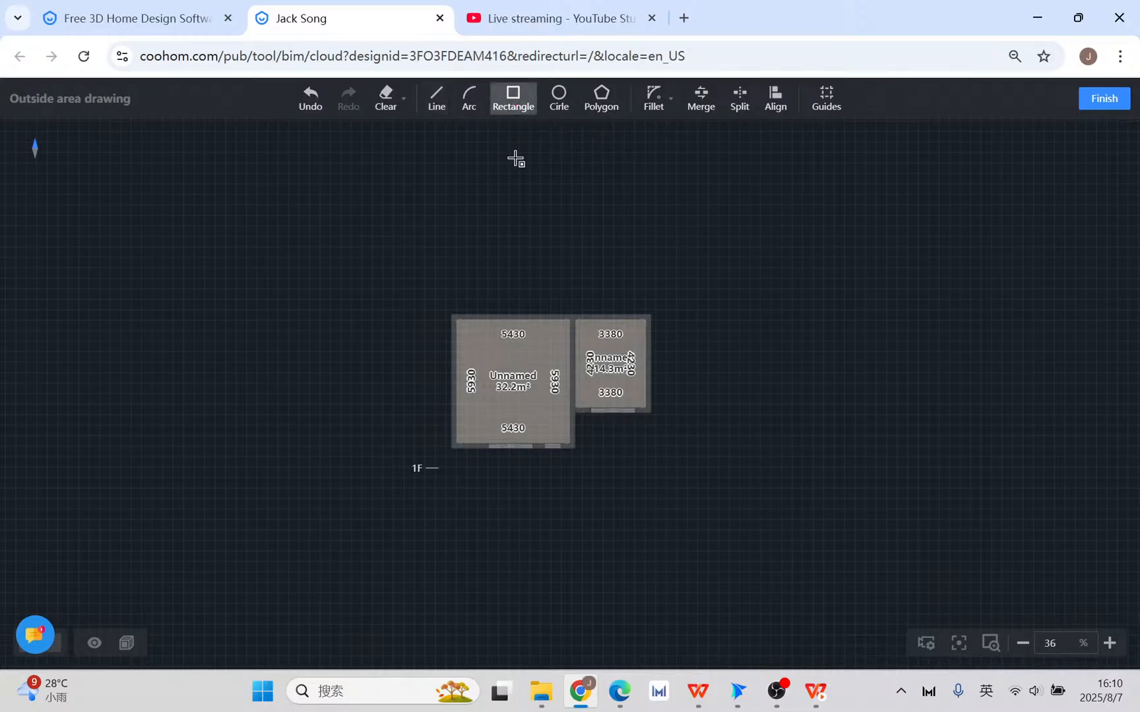
pyautogui.click(327, 181)
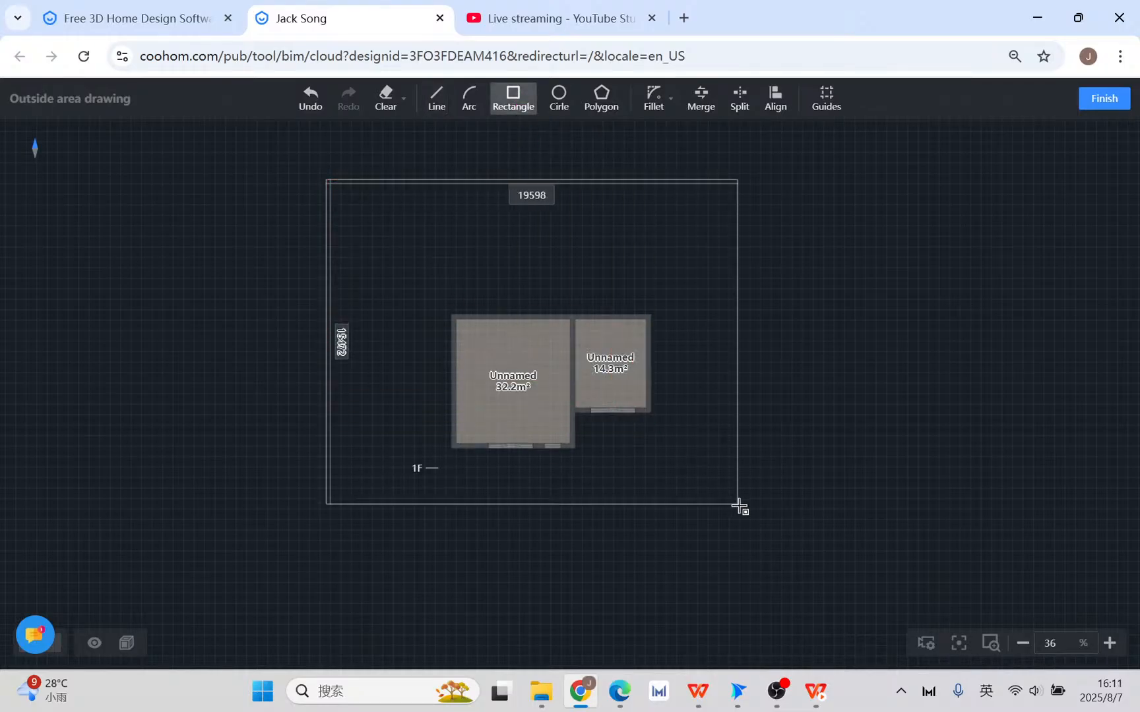
pyautogui.click(797, 597)
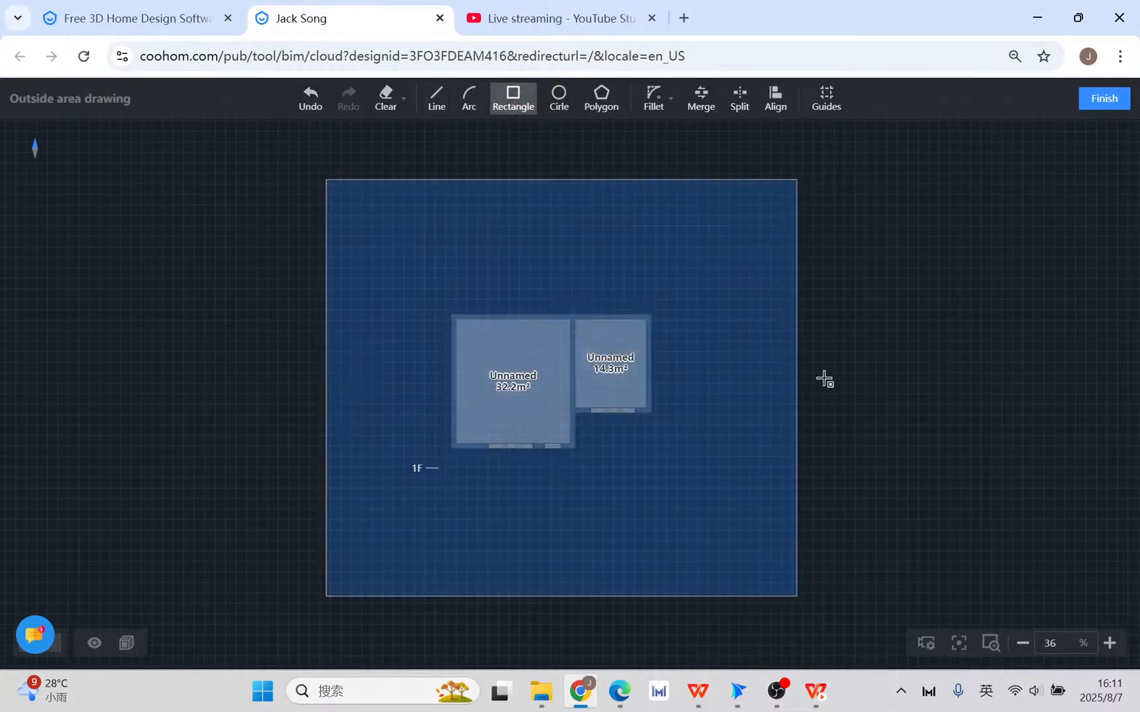
pyautogui.rightClick(746, 436)
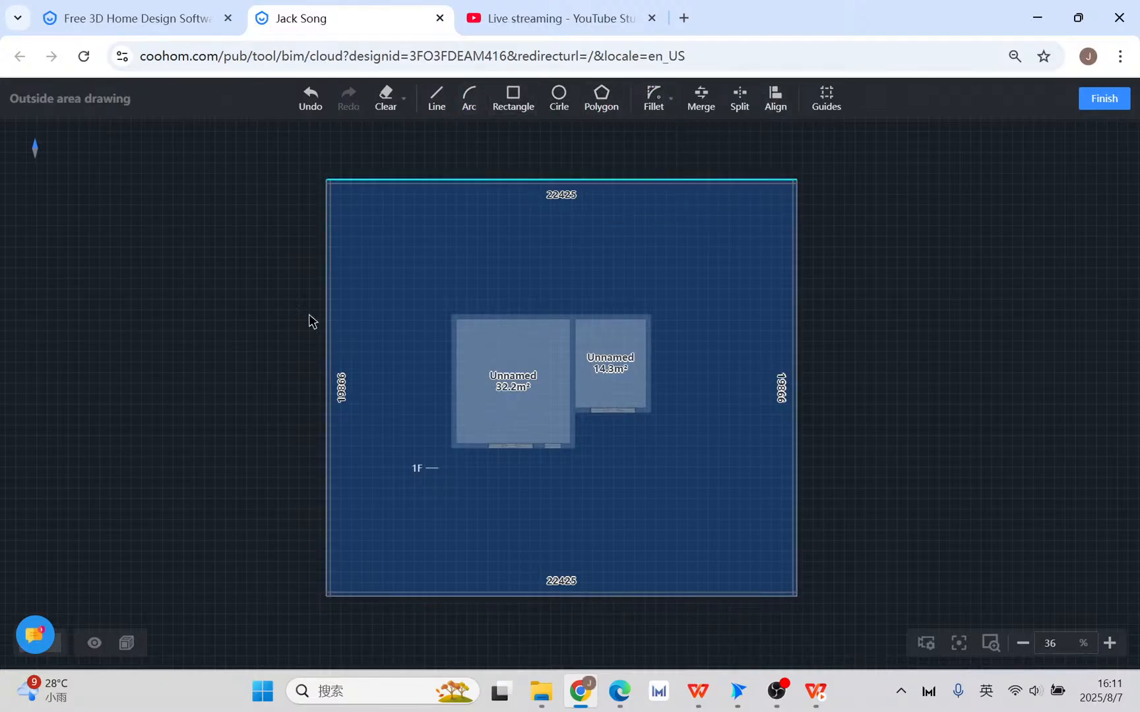
pyautogui.click(1104, 99)
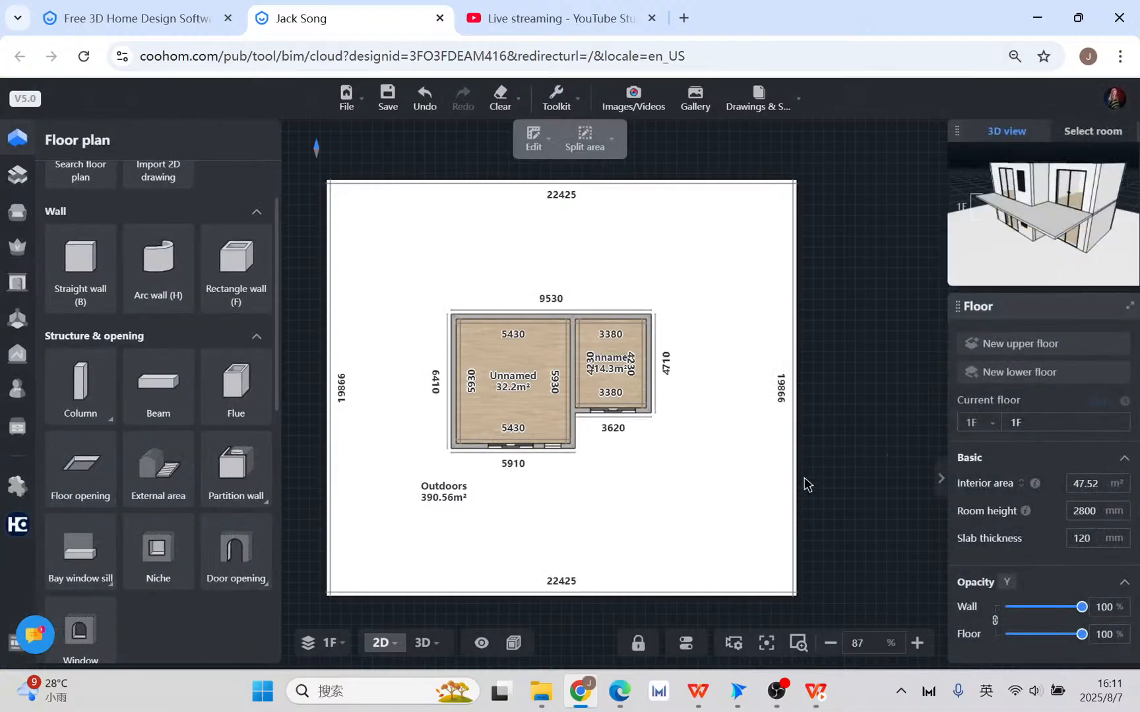
pyautogui.click(423, 642)
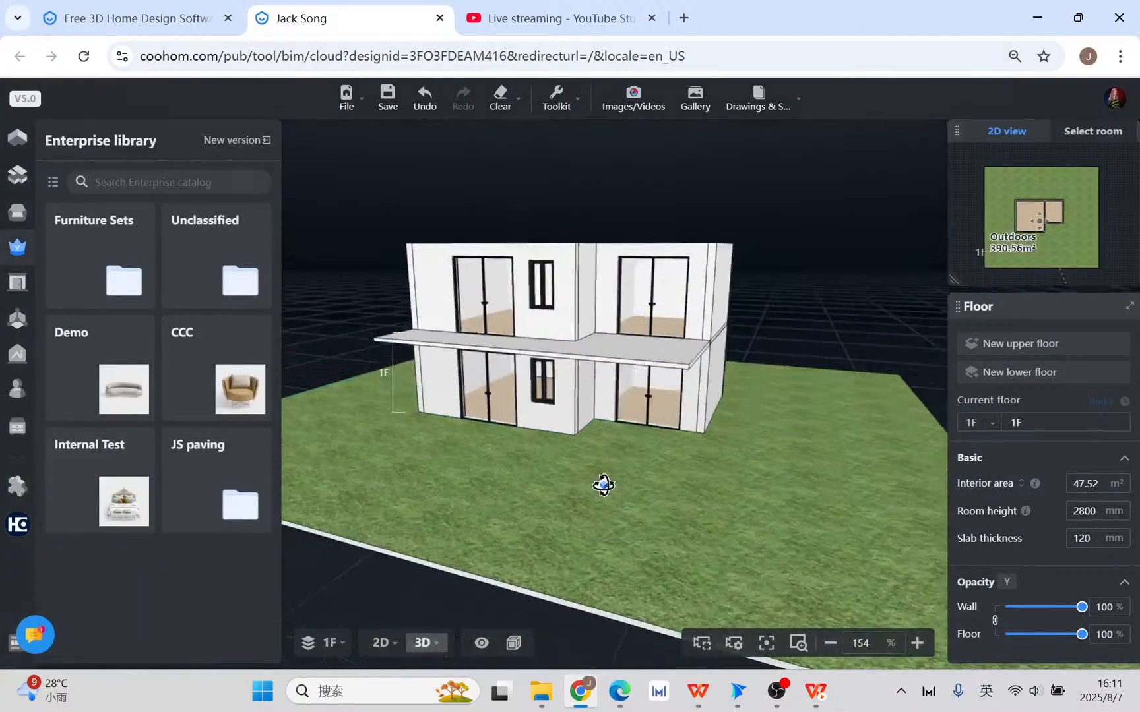
# - Switch to the presentation to view the "Multi-layer house drawing" slide, and return to the Coohom design in the browser
pyautogui.click(818, 690)
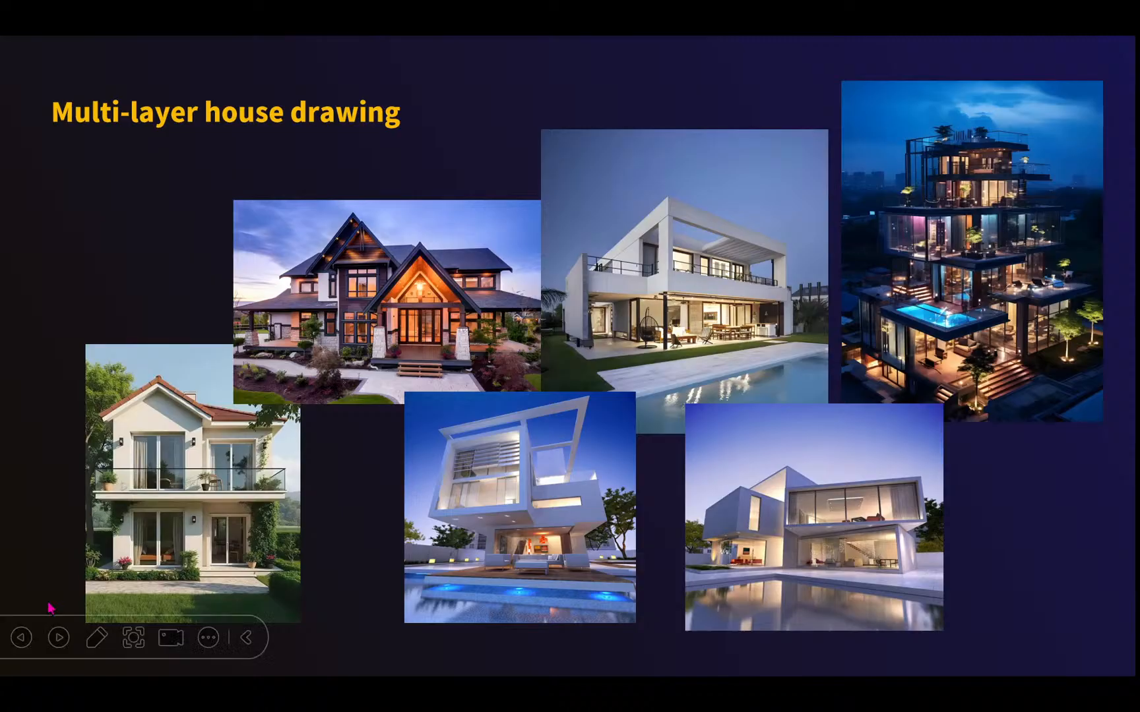
pyautogui.press('super+d')
pyautogui.click(563, 694)
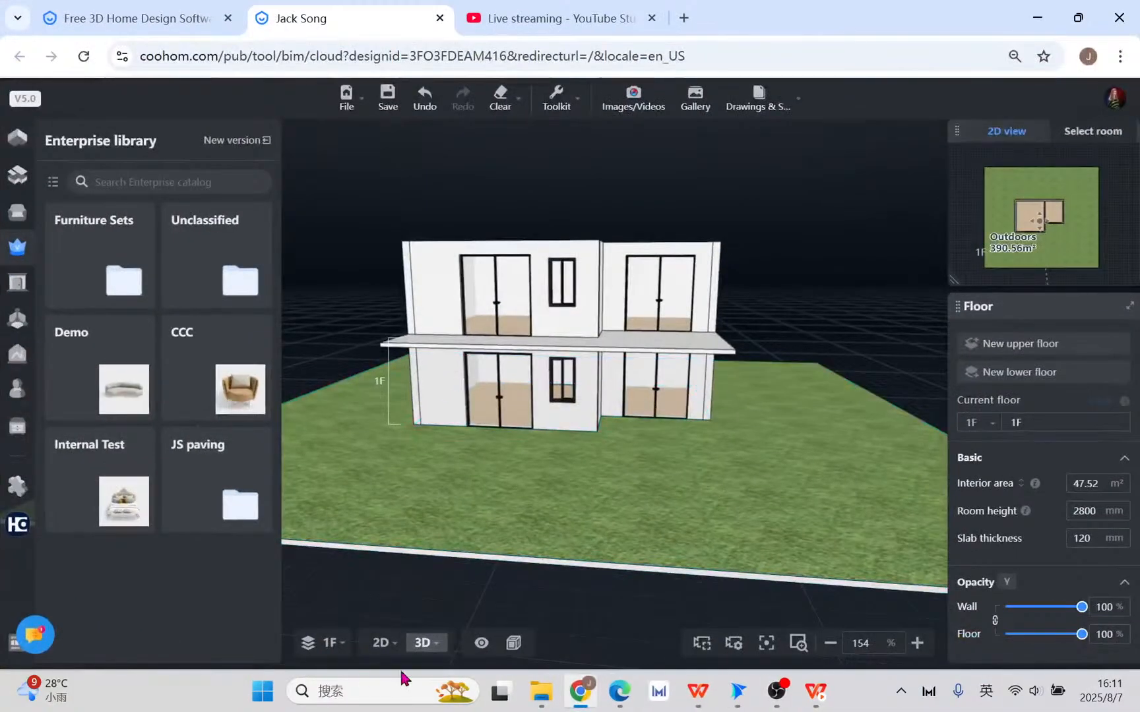
# - Show the 2D floor plan and select the Outdoors area surrounding the house
pyautogui.click(381, 643)
pyautogui.click(654, 398)
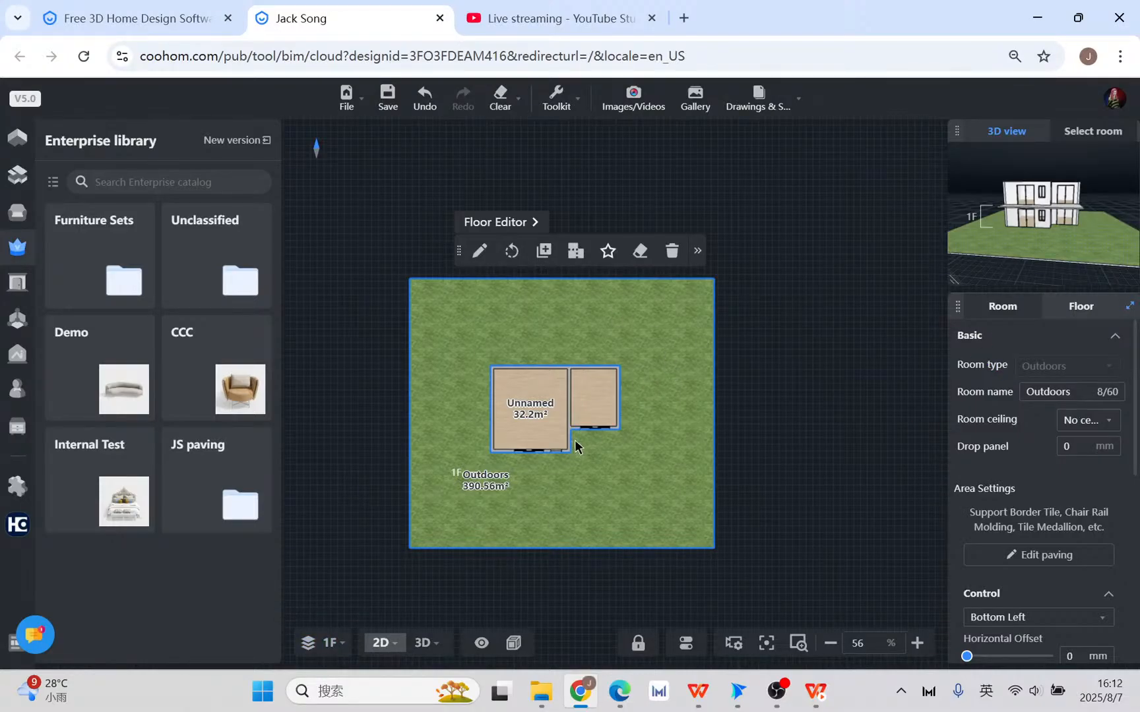
pyautogui.moveTo(970, 450)
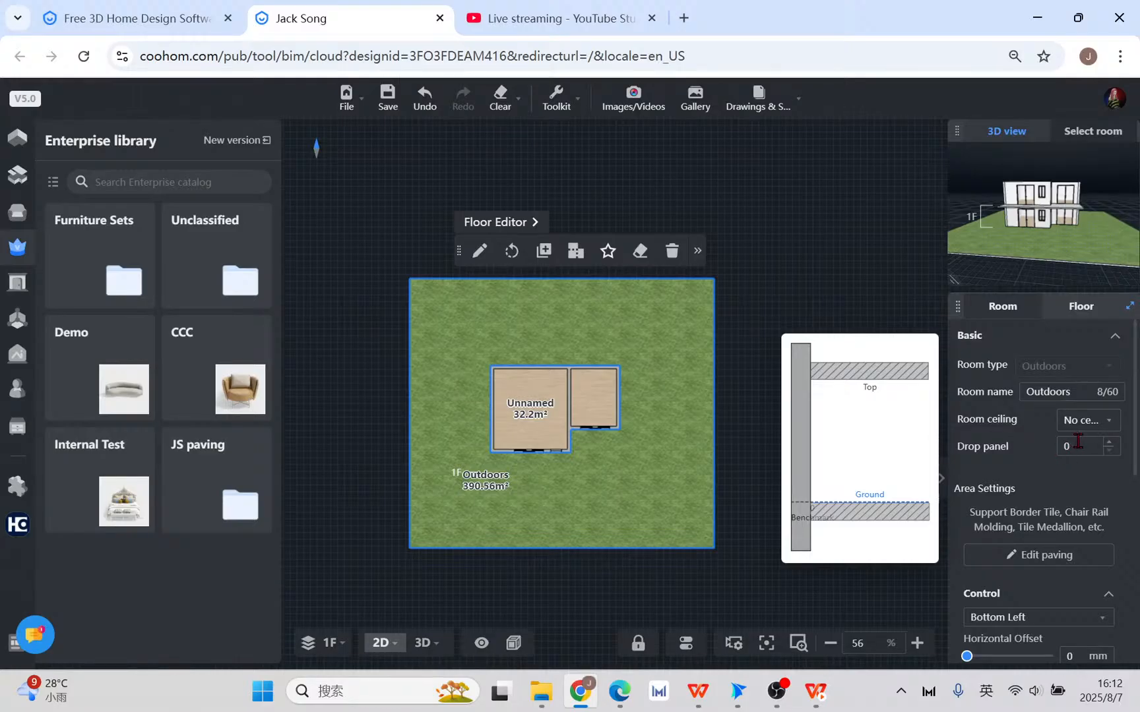
pyautogui.scroll(5, 516, 389)
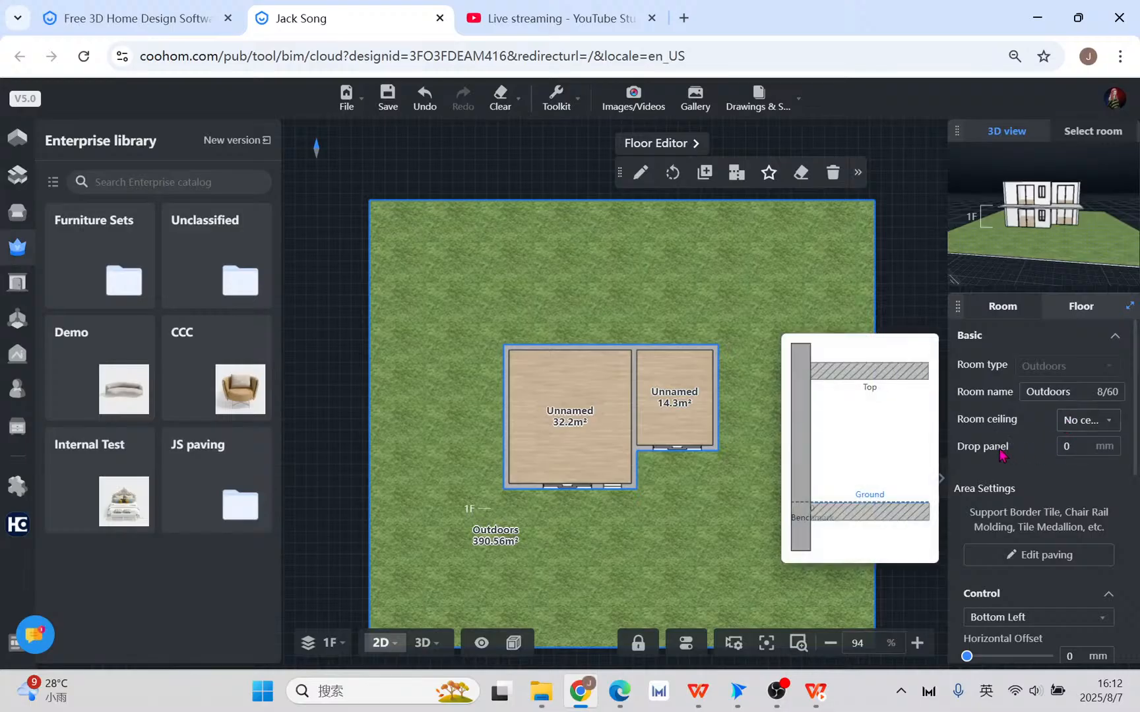
pyautogui.scroll(-3, 717, 486)
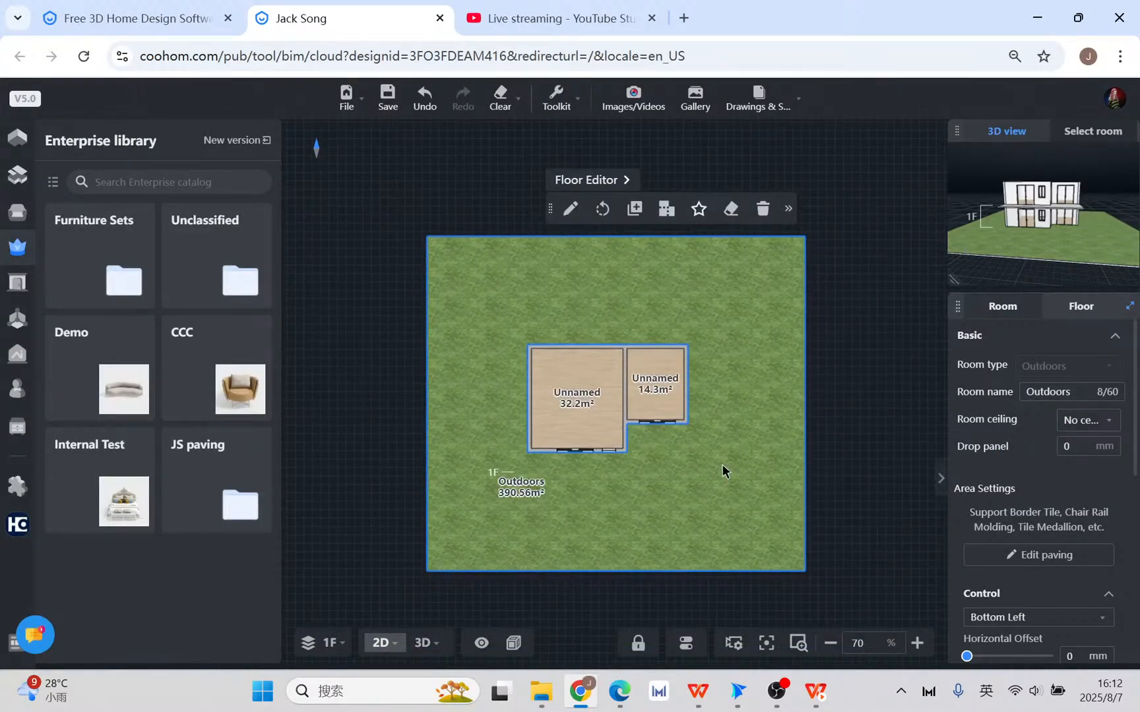
# - Switch to the presentation to view the raised entrance in the sample house photo, and return to the Coohom design in the browser
pyautogui.click(816, 691)
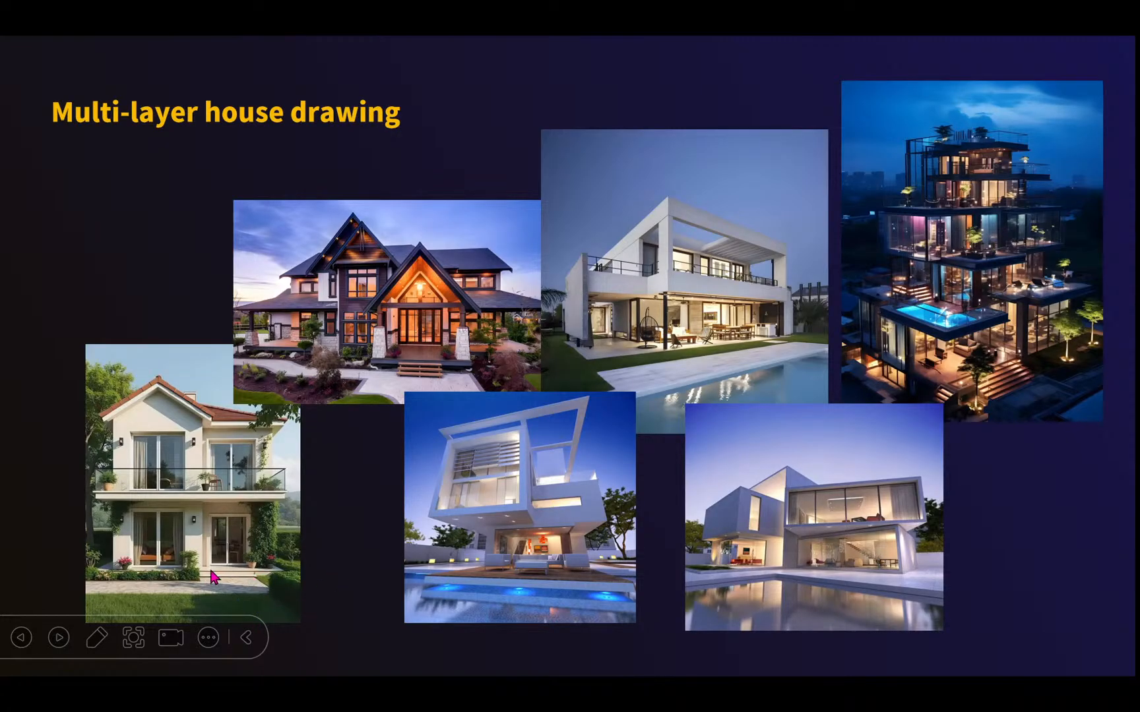
pyautogui.press('super+d')
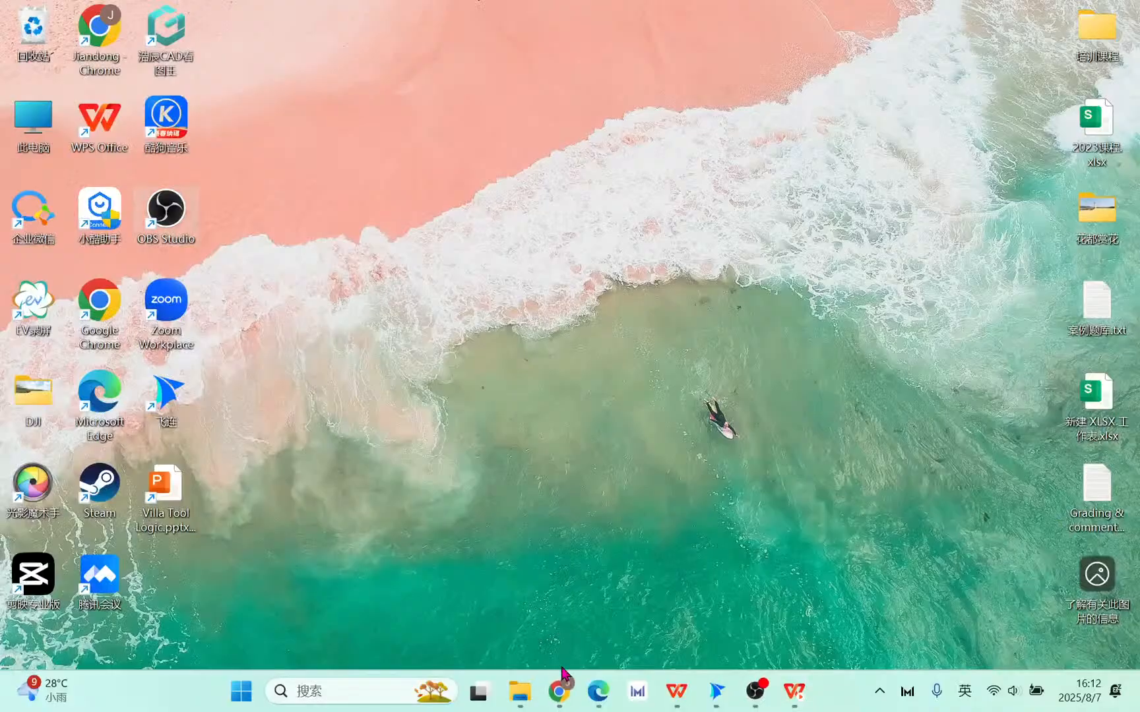
pyautogui.click(561, 691)
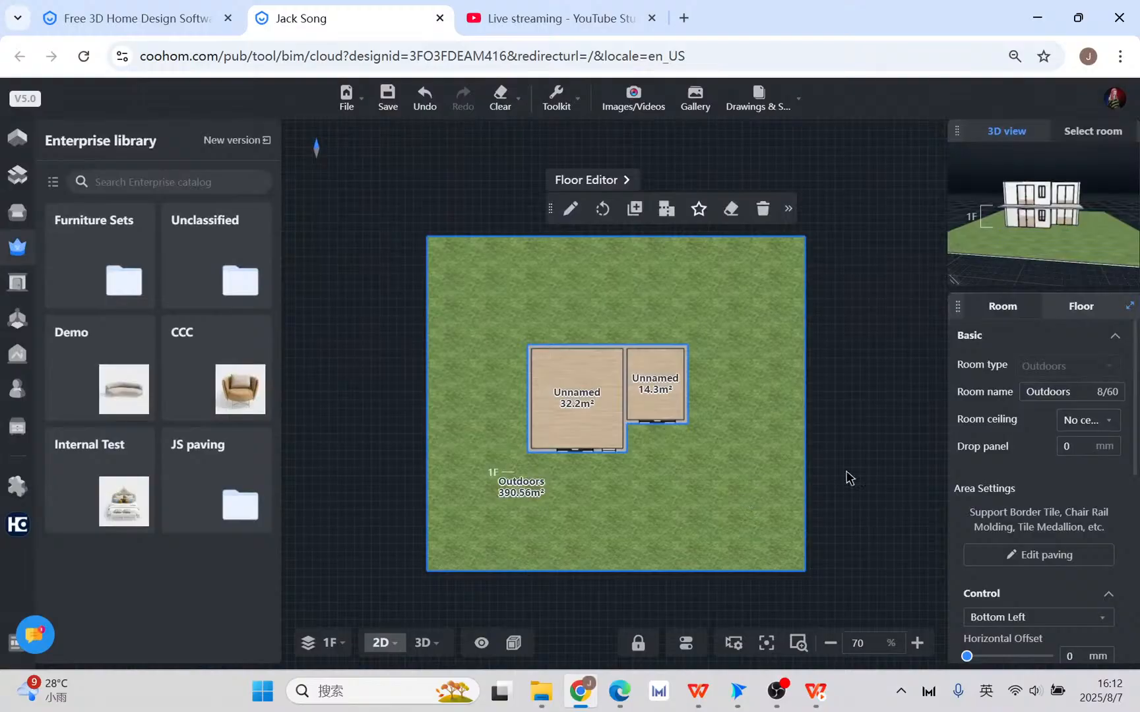
# - Set the Outdoors area's drop panel to 300 mm and inspect the house base in 3D from several angles
pyautogui.click(1081, 446)
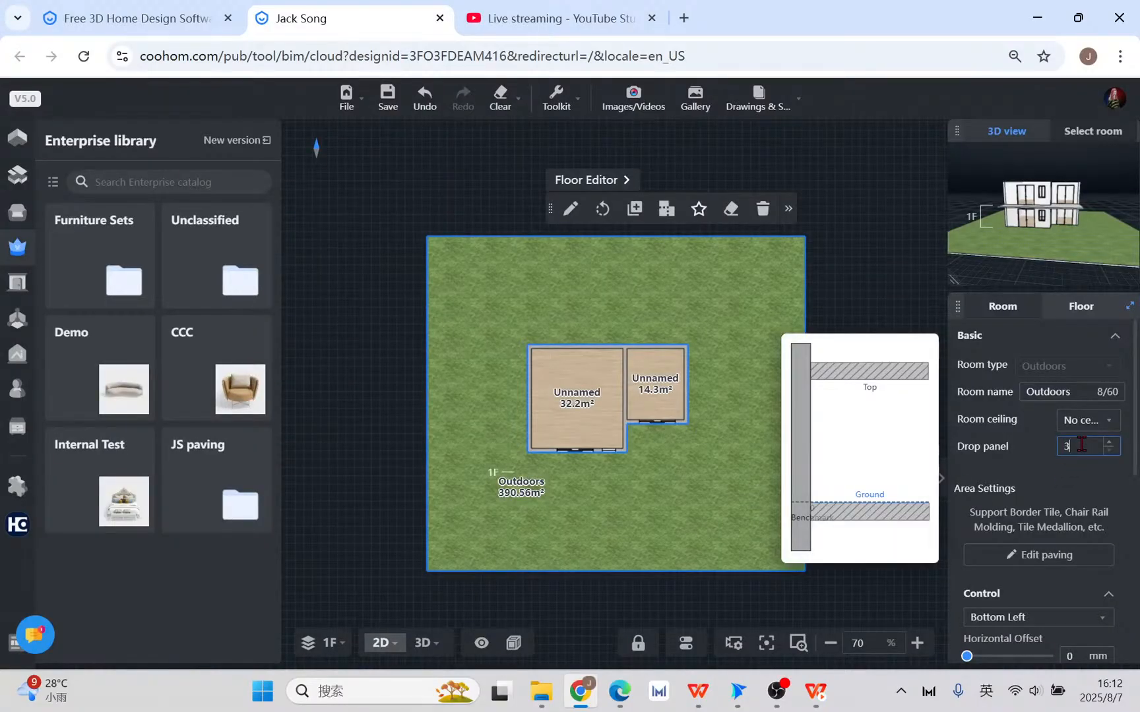
pyautogui.press('Return')
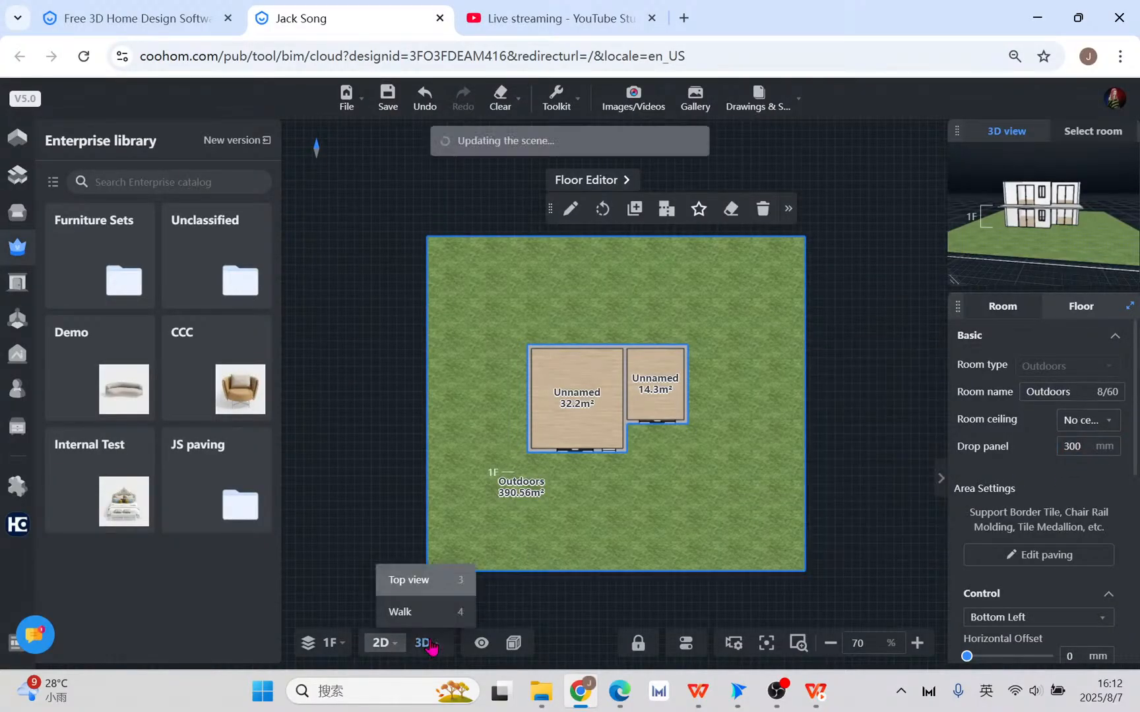
pyautogui.click(430, 646)
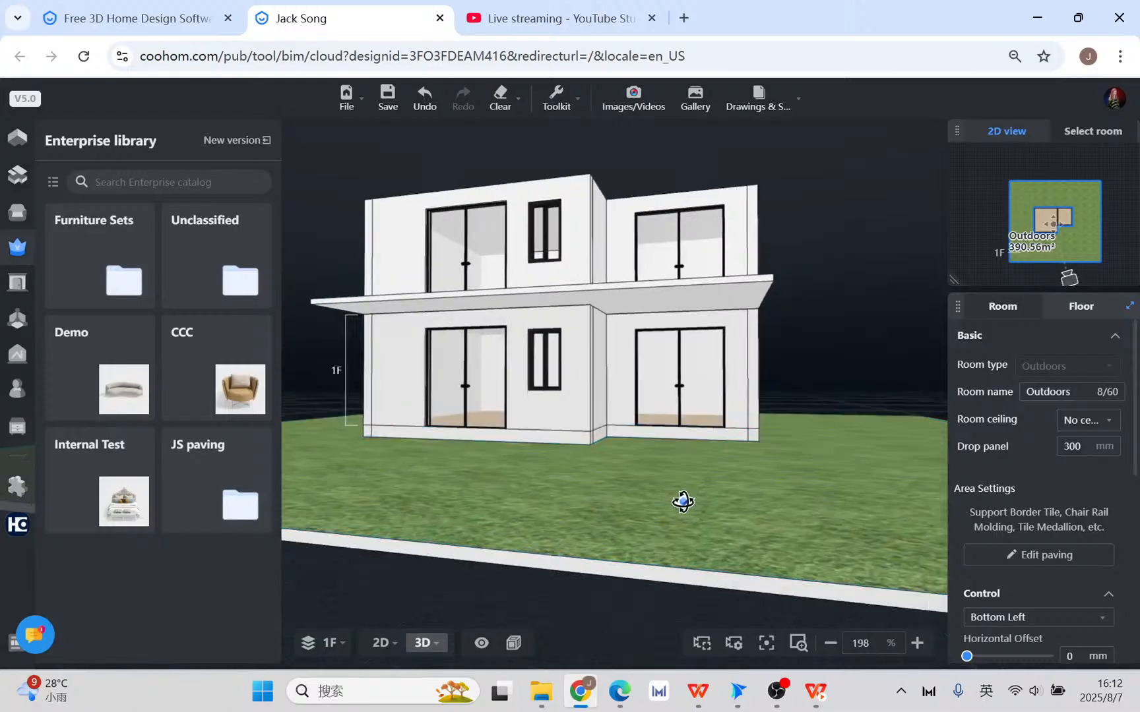
pyautogui.moveTo(443, 430); pyautogui.dragTo(550, 478)
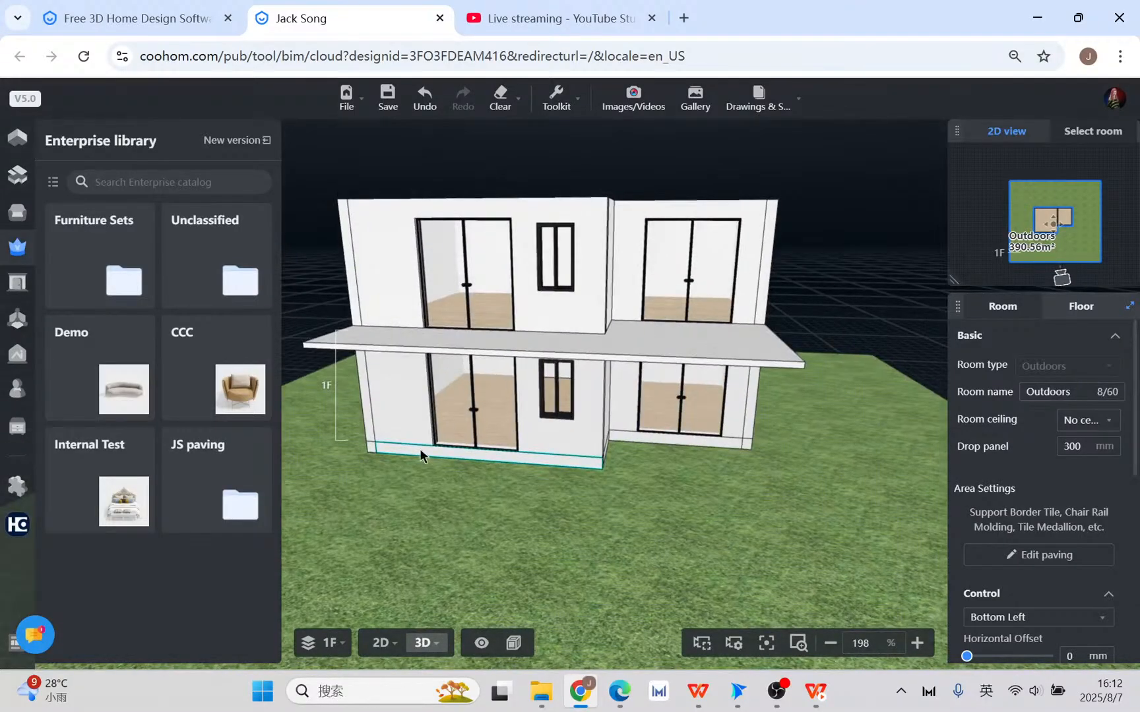
pyautogui.moveTo(438, 473); pyautogui.dragTo(463, 490)
pyautogui.moveTo(733, 535); pyautogui.dragTo(521, 475)
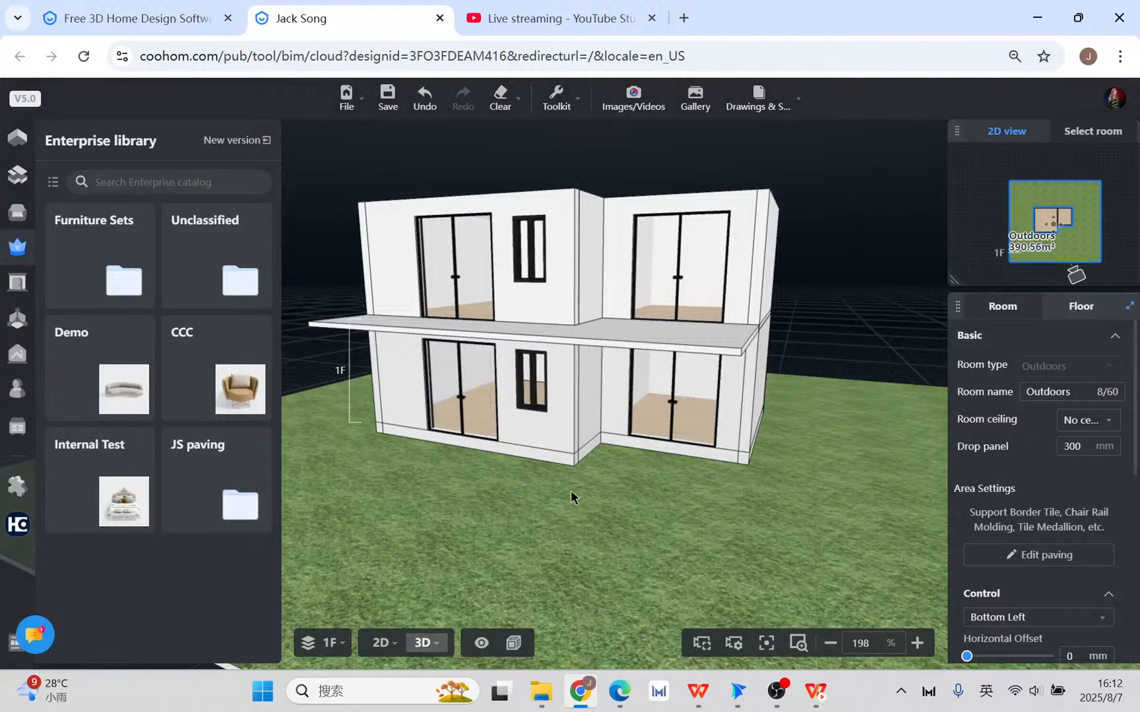
pyautogui.moveTo(588, 516)
pyautogui.mouseDown()
pyautogui.moveTo(549, 537)
pyautogui.moveTo(534, 498)
pyautogui.mouseUp()
# - Select the lawn around the house and open it in the Floor Editor, with the browser back in front
pyautogui.click(533, 498)
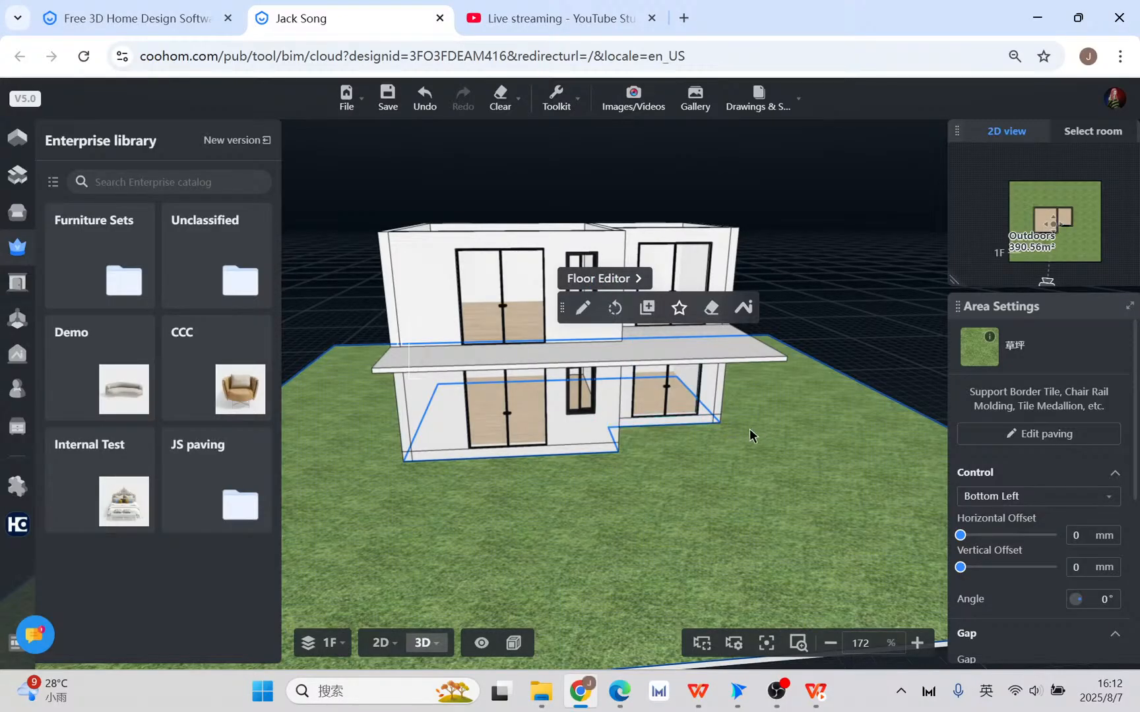
pyautogui.moveTo(507, 496); pyautogui.dragTo(471, 492)
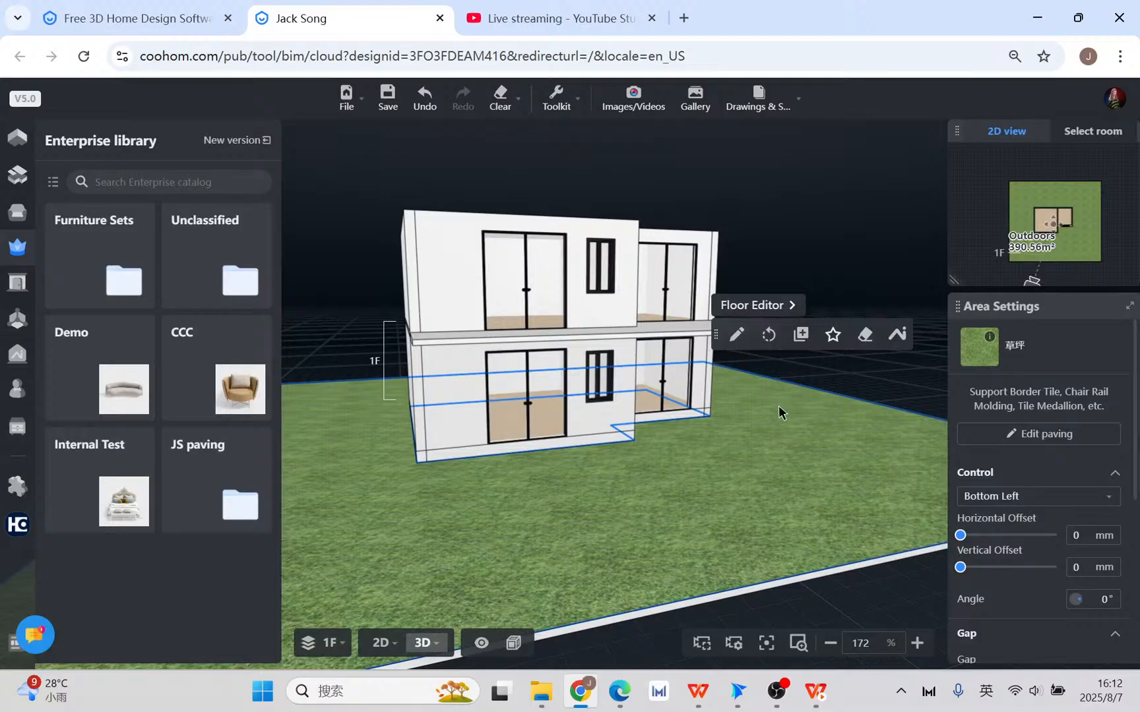
pyautogui.click(737, 334)
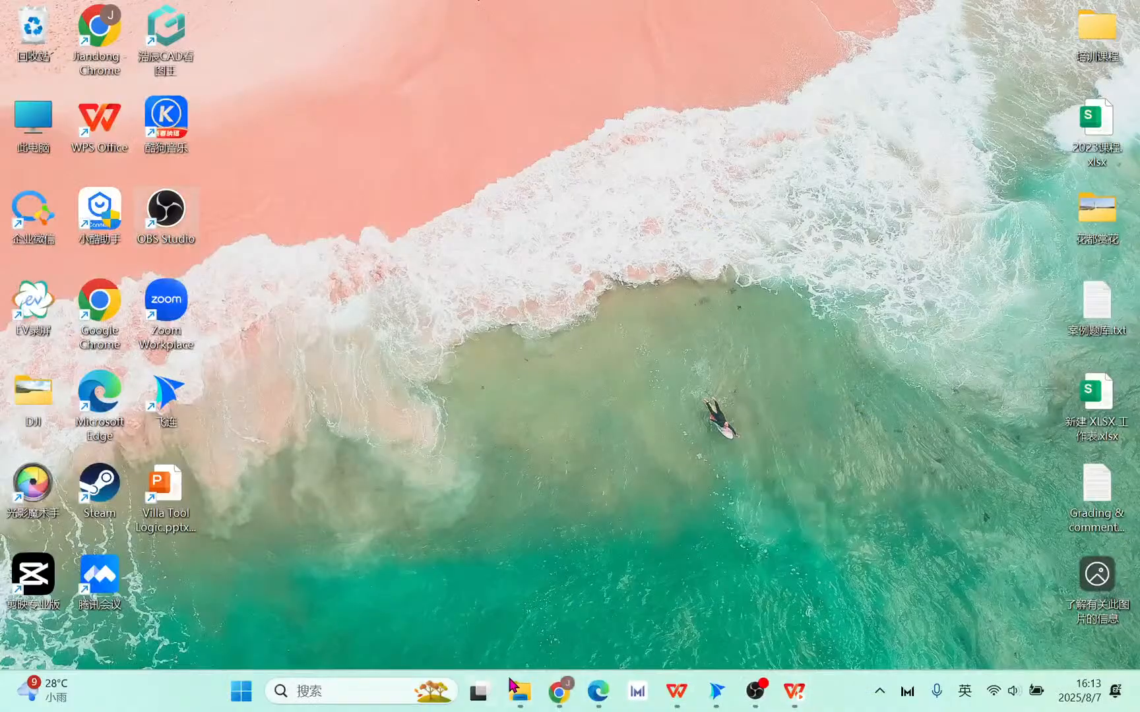
pyautogui.click(560, 690)
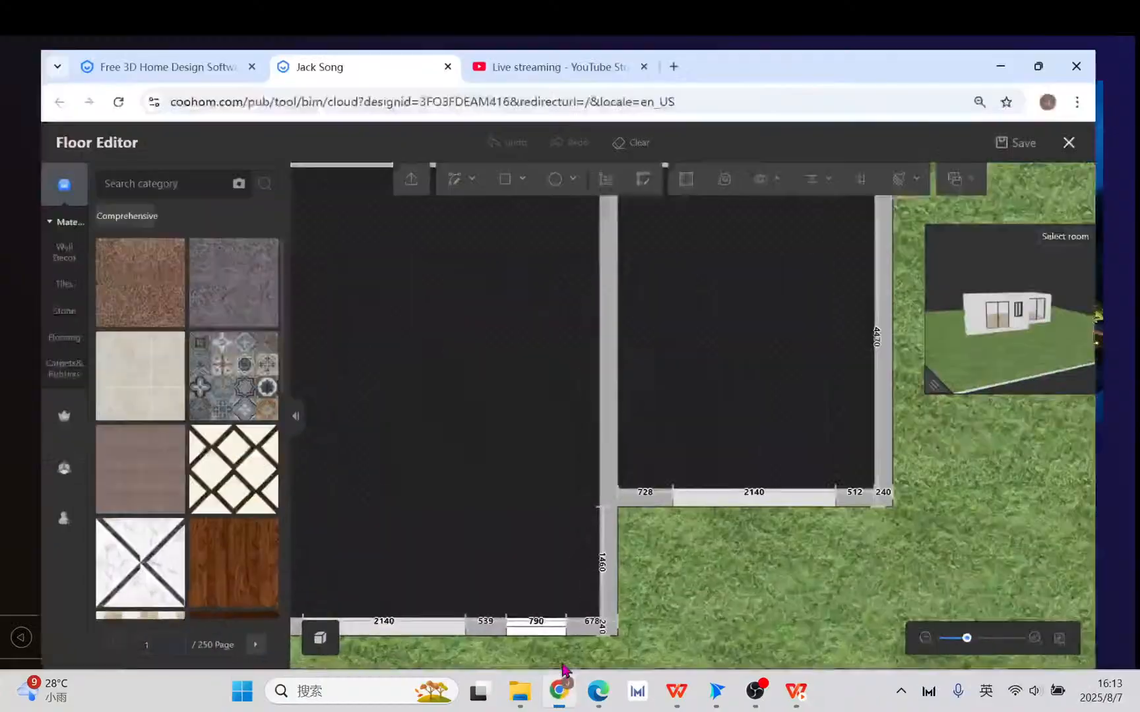
# - Draw a rectangular floor region enclosing the whole house, about 12519 mm by 9102 mm
pyautogui.click(501, 139)
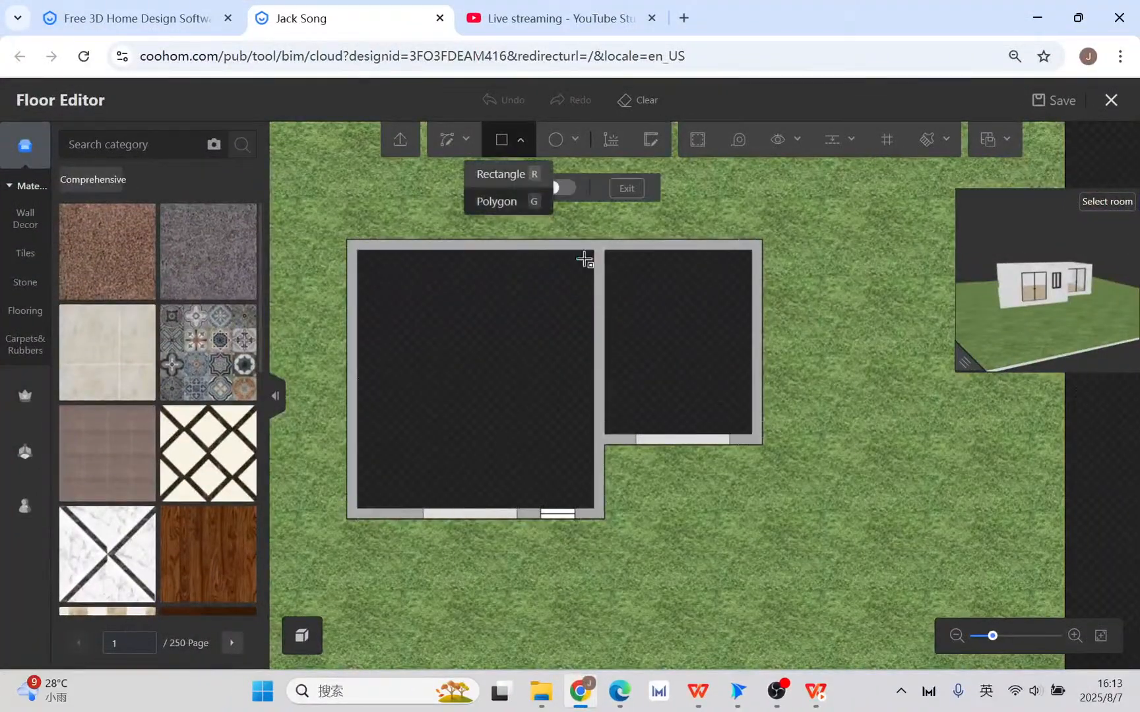
pyautogui.scroll(-1, 781, 254)
pyautogui.click(444, 198)
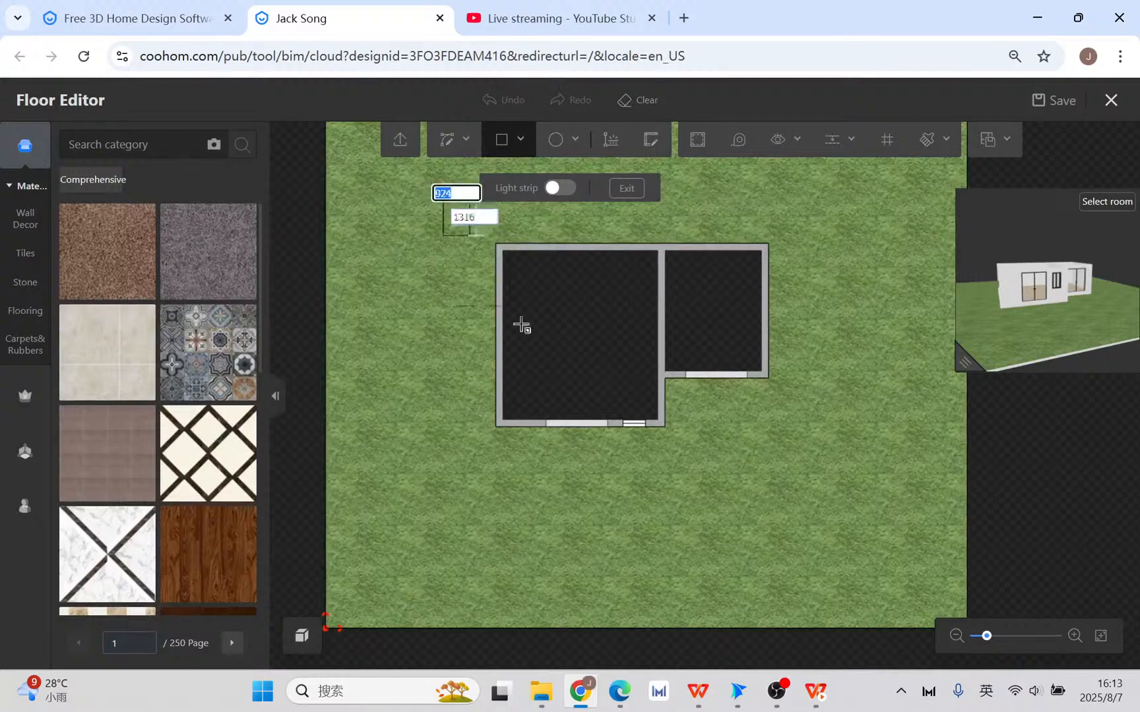
pyautogui.click(805, 463)
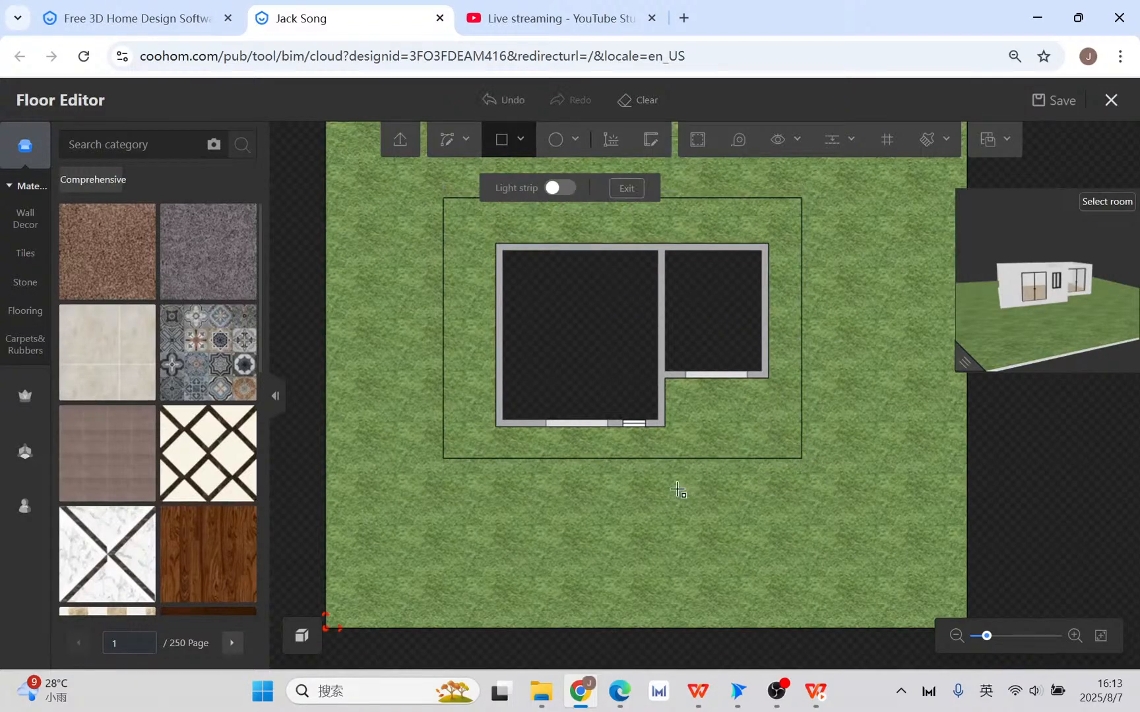
pyautogui.scroll(2, 667, 483)
pyautogui.scroll(-2, 667, 461)
pyautogui.scroll(1, 669, 437)
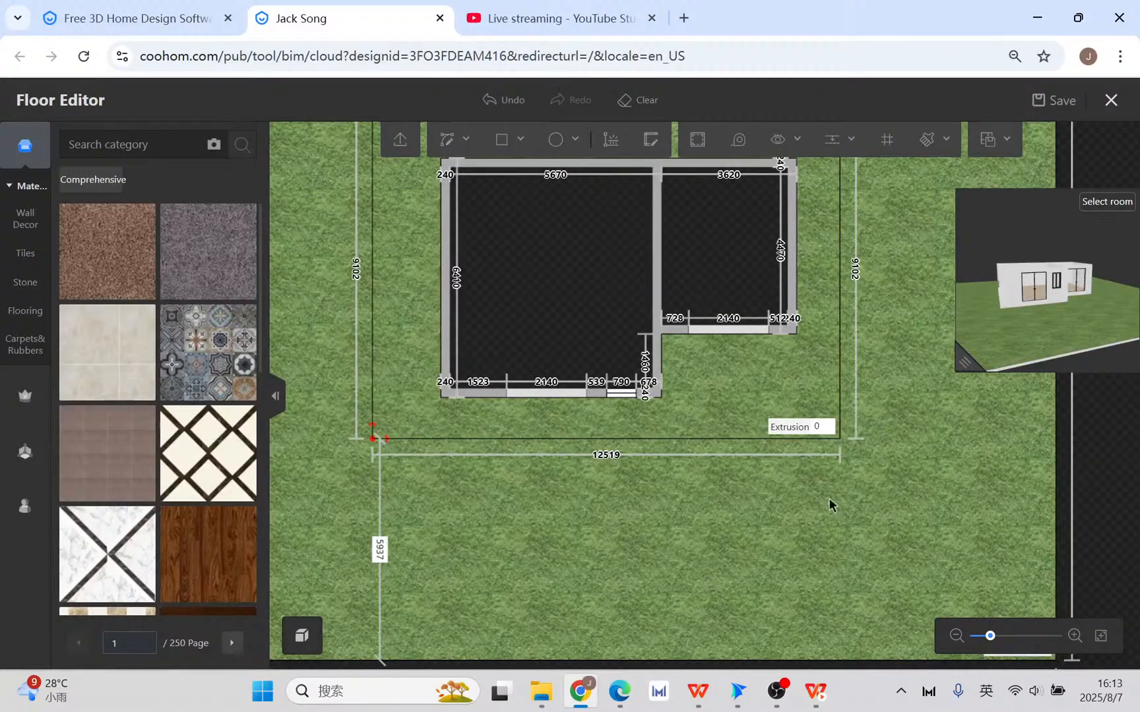
# - Set the extrusion of the rectangle around the house to 300 mm
pyautogui.click(823, 428)
pyautogui.write('300')
pyautogui.press('Return')
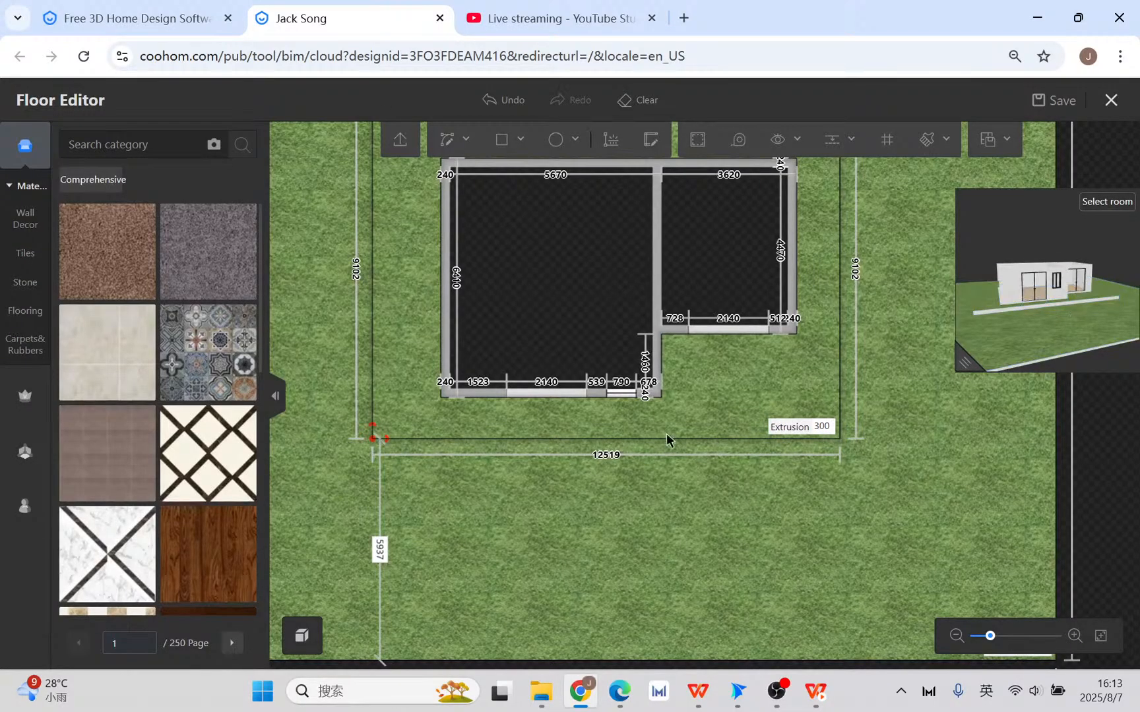
# - Draw two adjoining step strips in front of the platform's front edge, about 4800 mm by 537 mm and 4800 mm by 515 mm
pyautogui.click(502, 140)
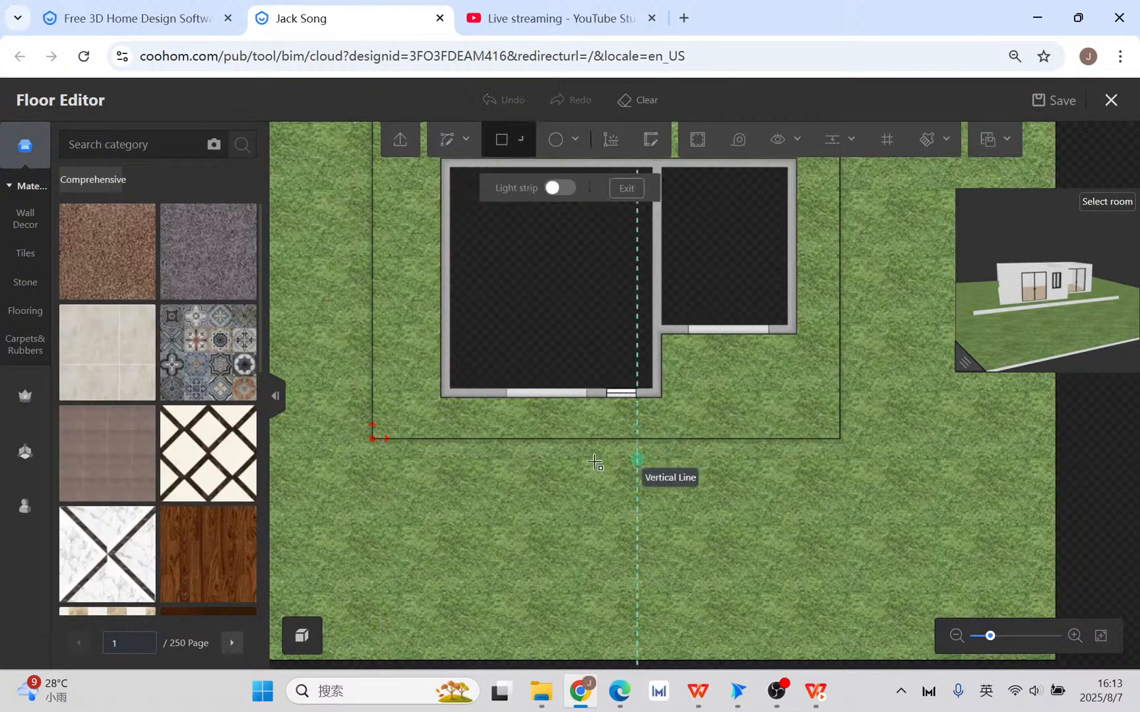
pyautogui.click(489, 439)
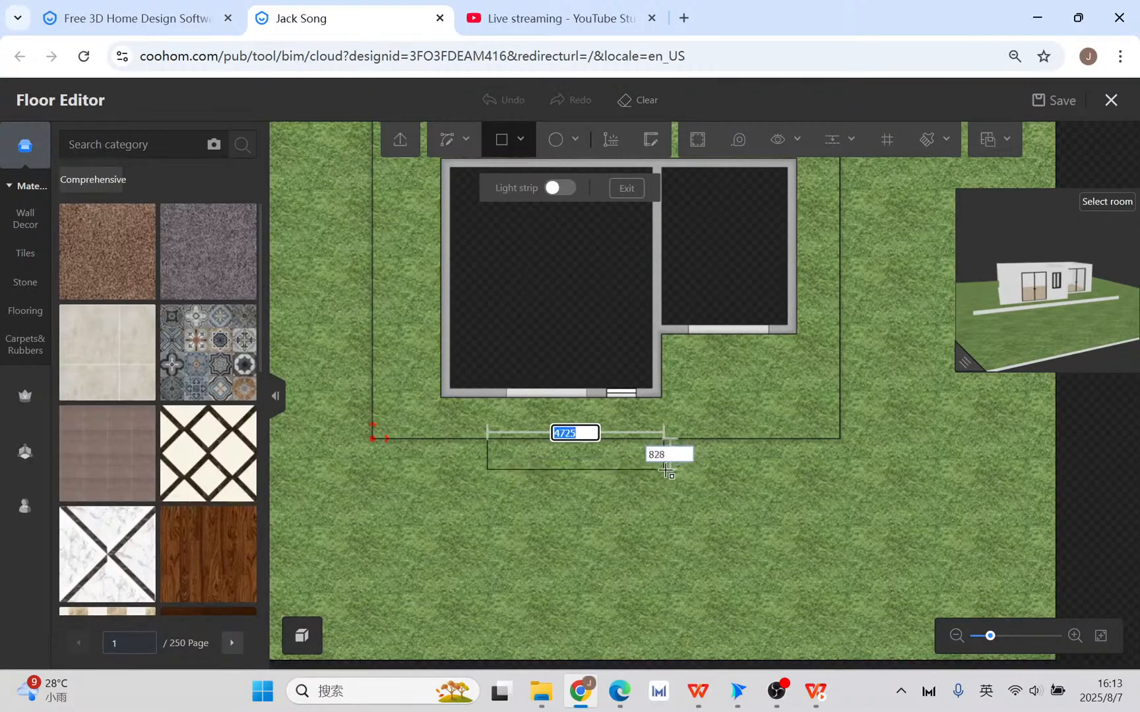
pyautogui.click(666, 459)
pyautogui.scroll(1, 658, 506)
pyautogui.click(432, 443)
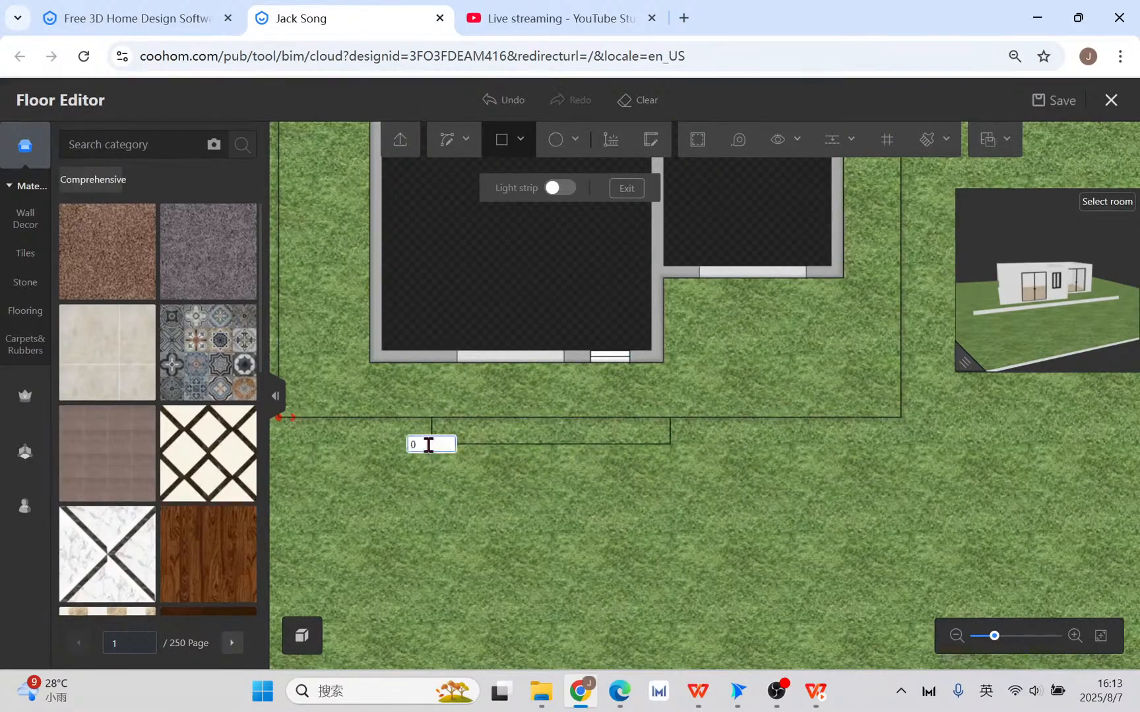
pyautogui.click(672, 471)
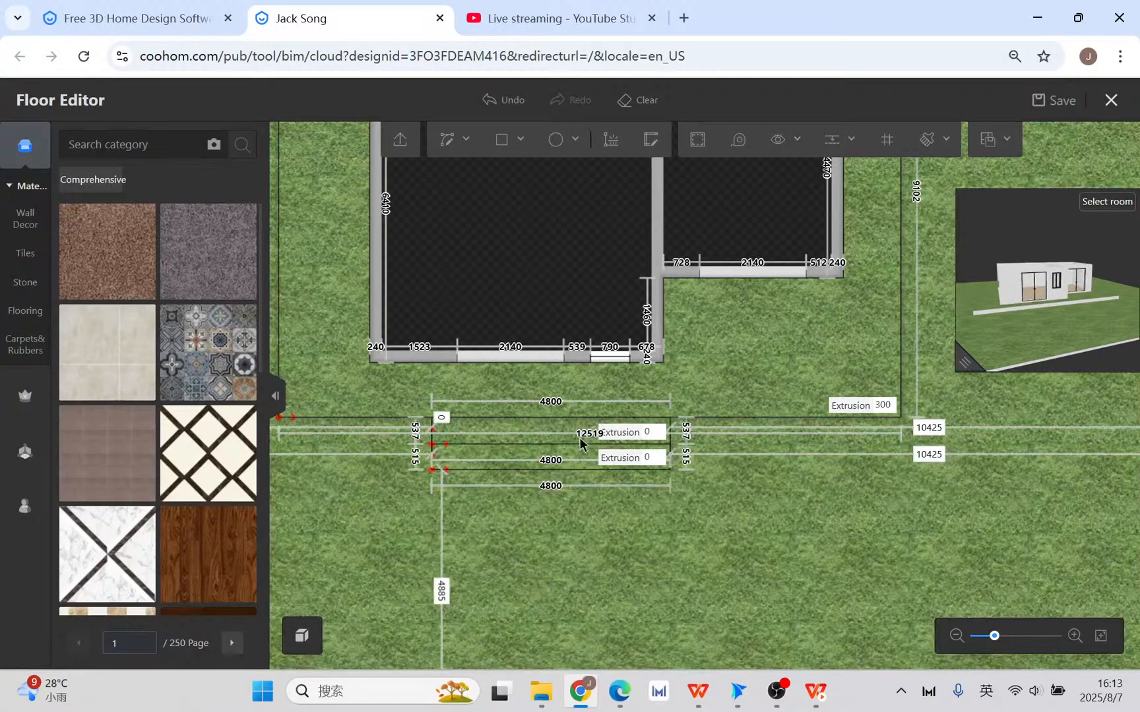
# - Set the extrusion of the strip touching the platform to 150 mm and delete the outer strip
pyautogui.click(630, 440)
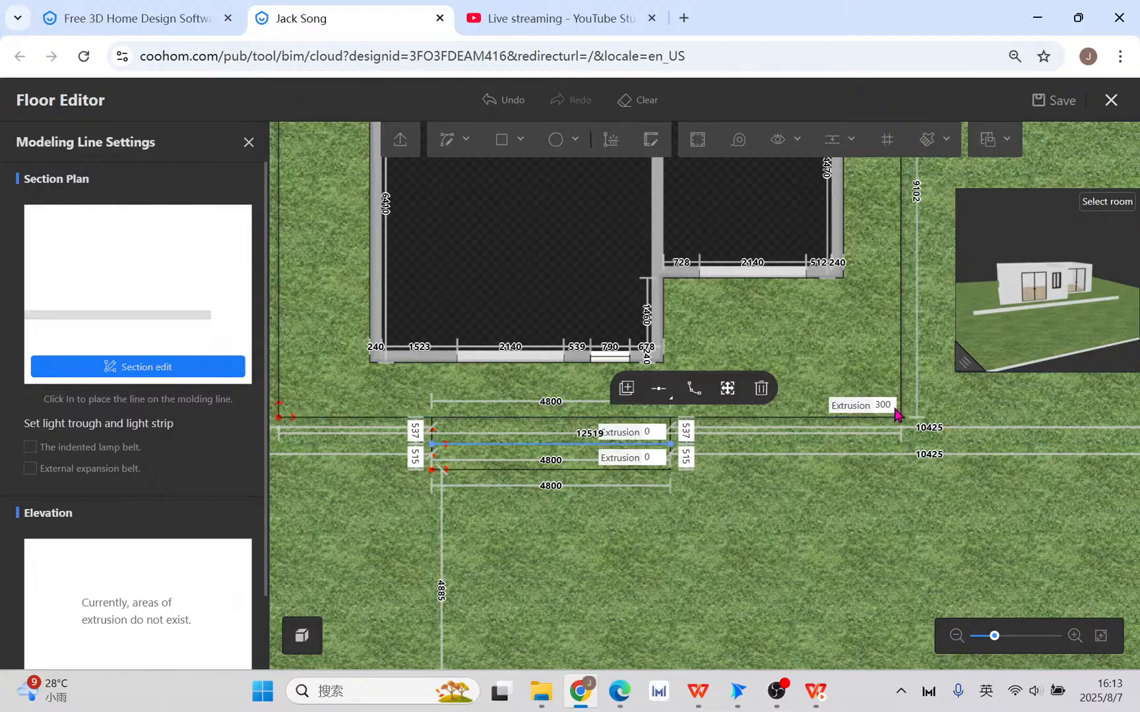
pyautogui.click(649, 432)
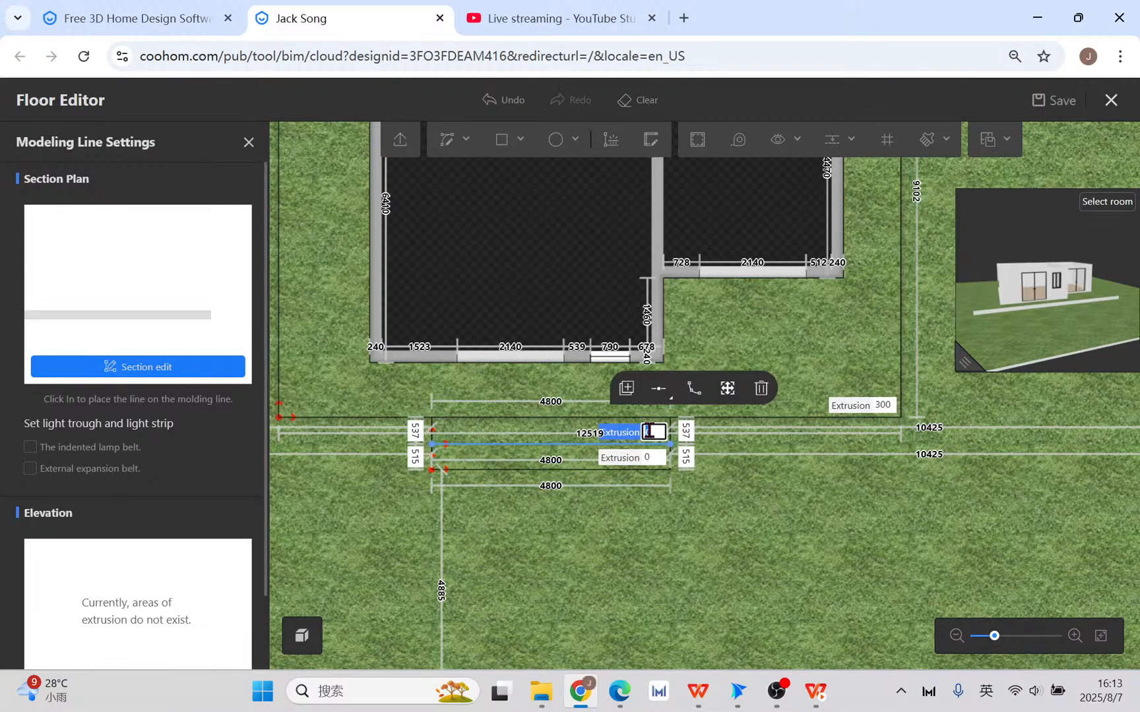
pyautogui.write('150')
pyautogui.press('Return')
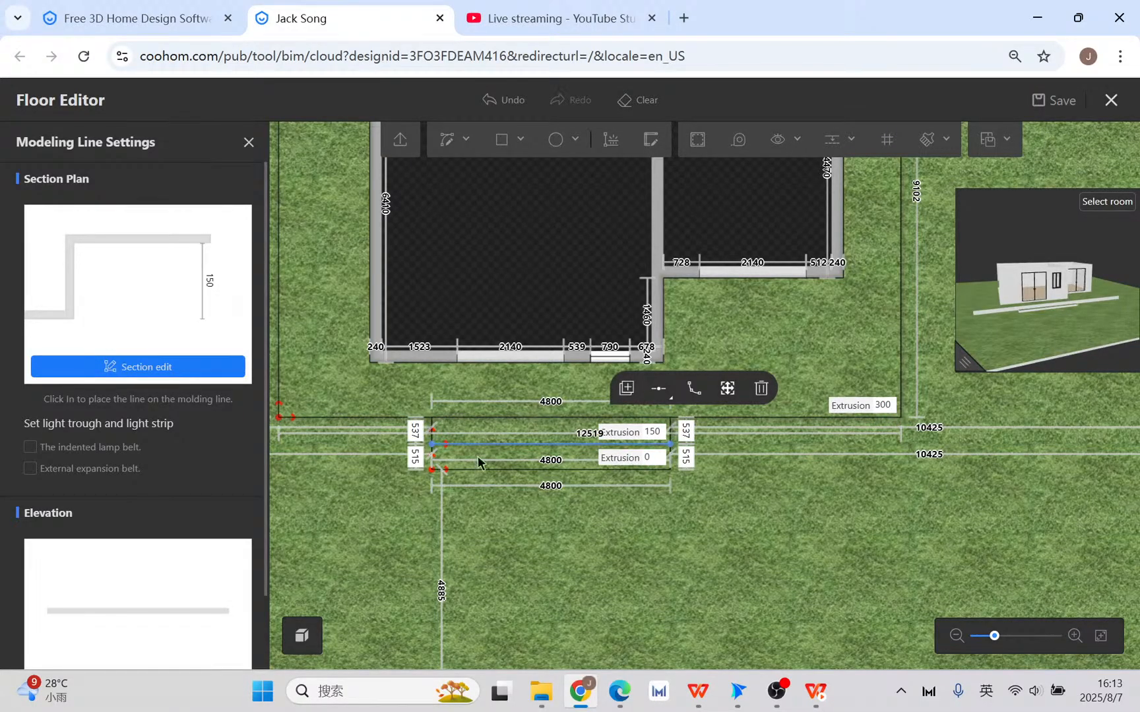
pyautogui.click(511, 469)
pyautogui.click(693, 412)
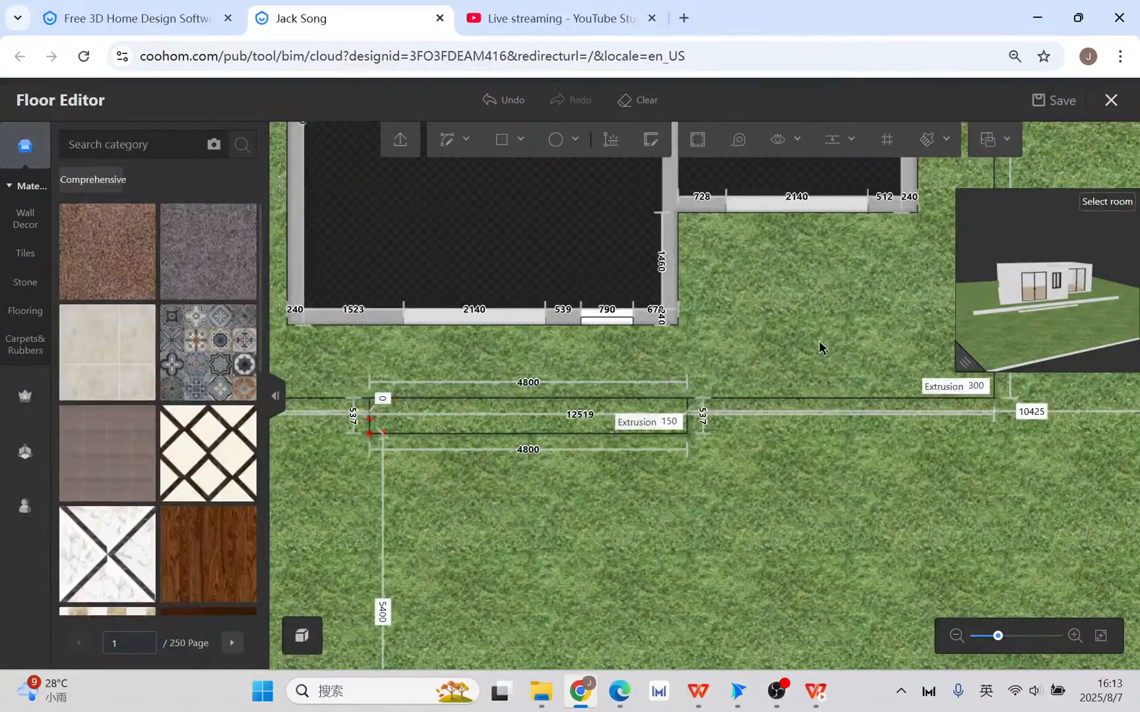
# - Select the strip along the platform's front edge and examine the step and platform in an enlarged 3D preview
pyautogui.click(524, 425)
pyautogui.scroll(5, 1036, 331)
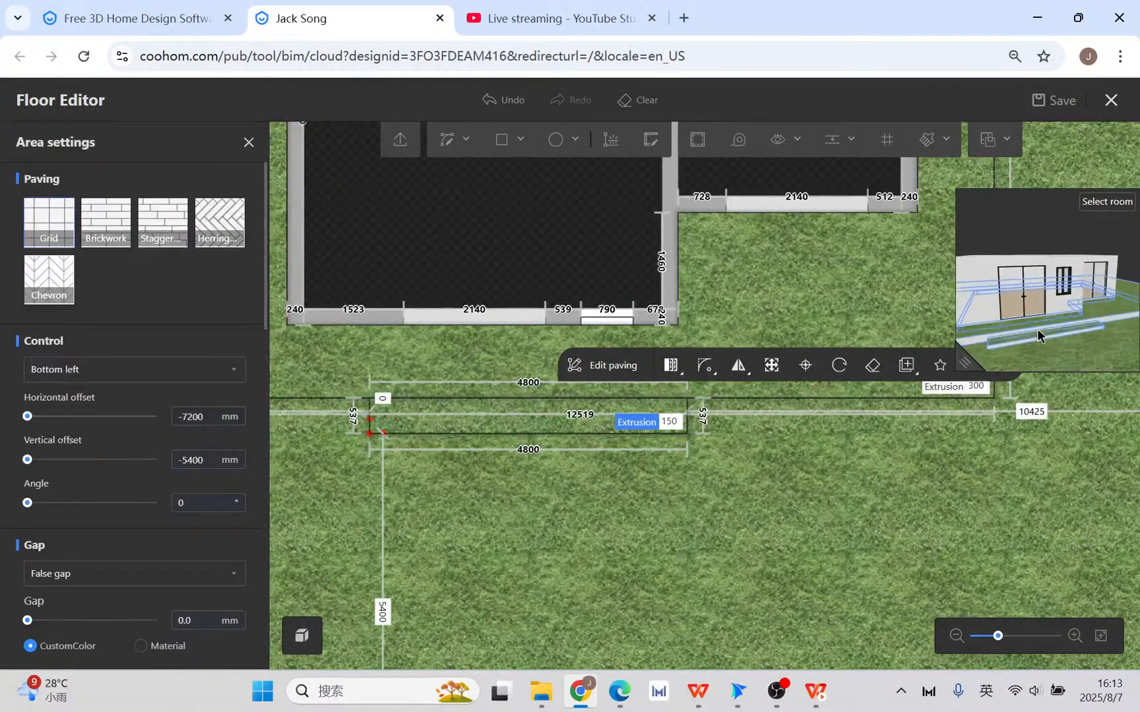
pyautogui.moveTo(1062, 352); pyautogui.dragTo(1019, 327)
pyautogui.scroll(2, 1048, 347)
pyautogui.click(964, 362)
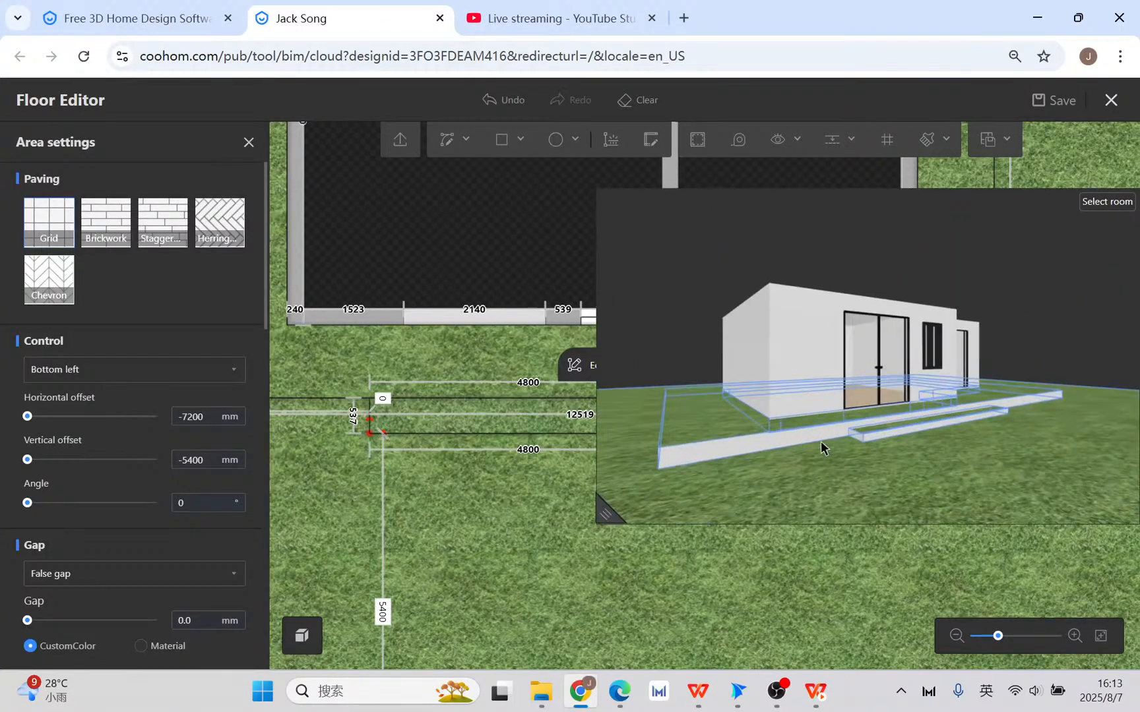
pyautogui.moveTo(605, 519); pyautogui.dragTo(879, 485)
pyautogui.scroll(-1, 608, 488)
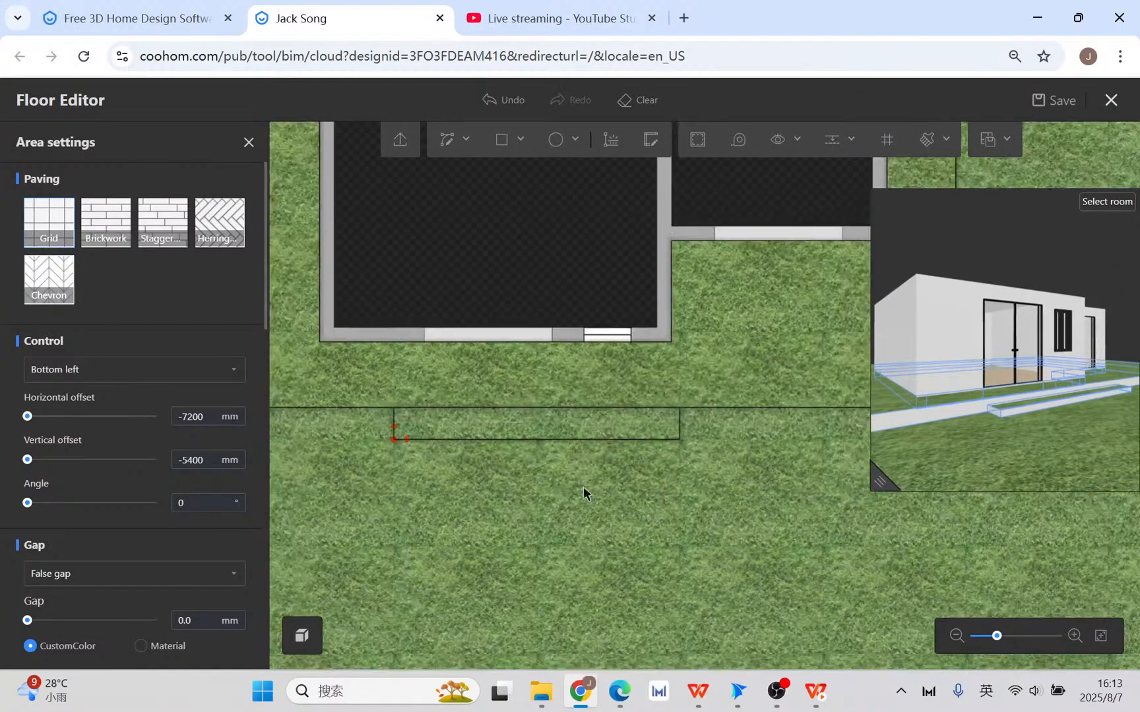
# - Close the area settings and apply a plain light-grey material to the raised platform around the house
pyautogui.click(248, 142)
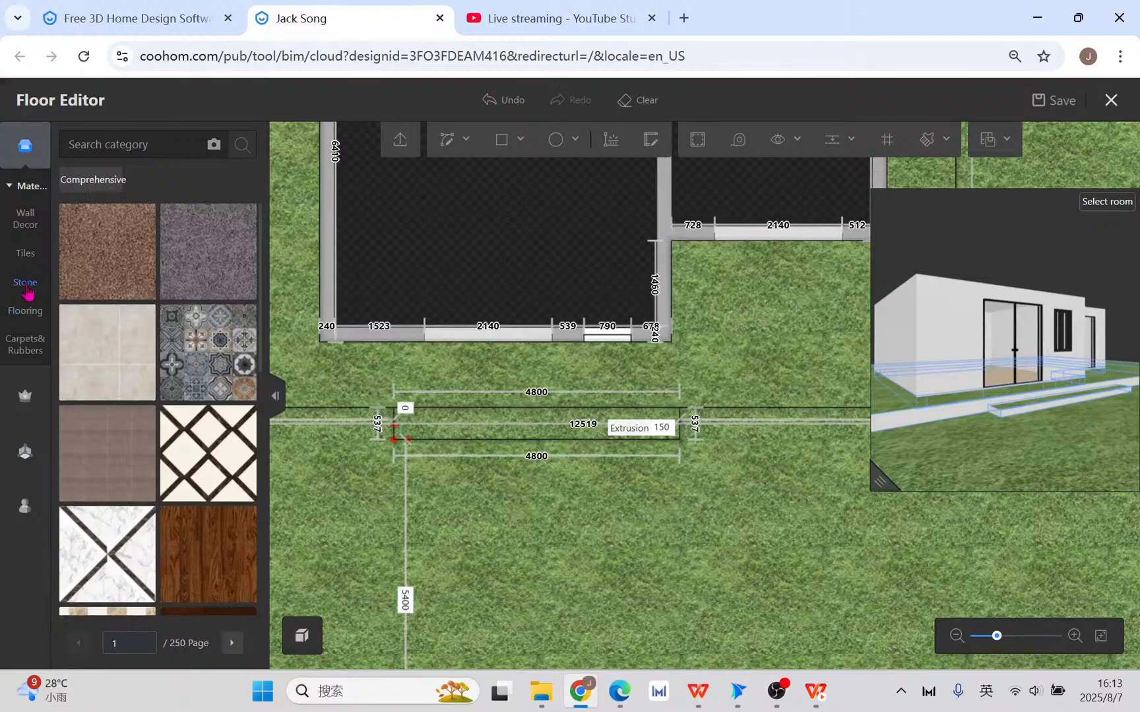
pyautogui.scroll(-2, 196, 453)
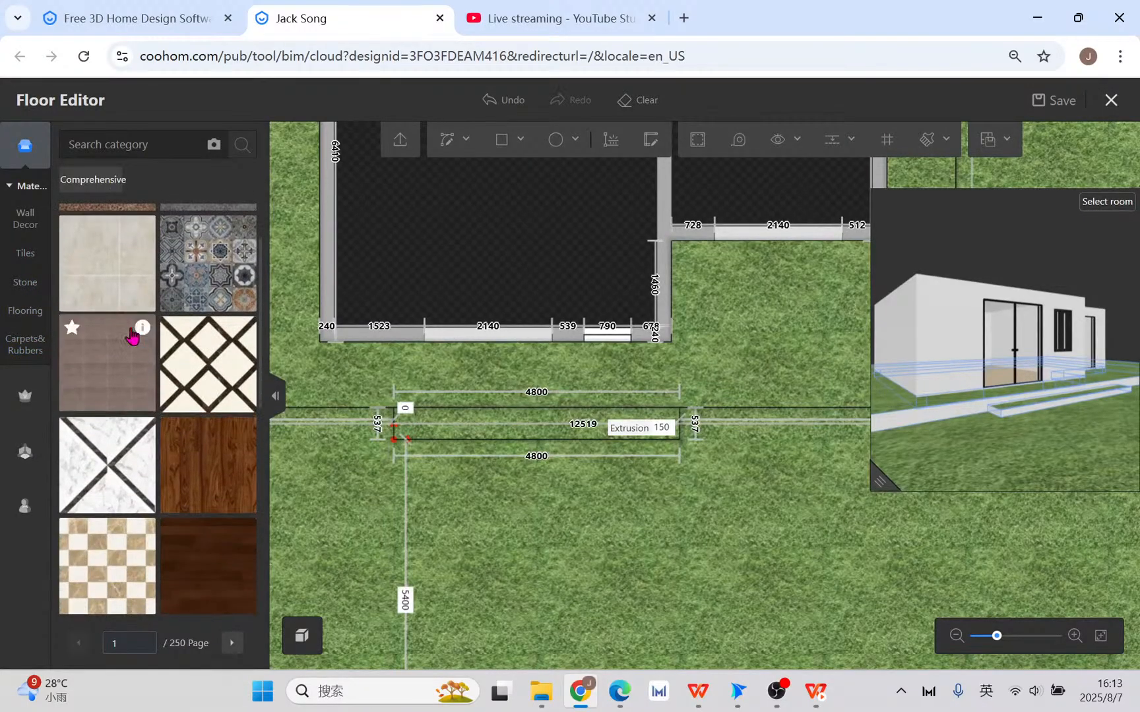
pyautogui.click(784, 318)
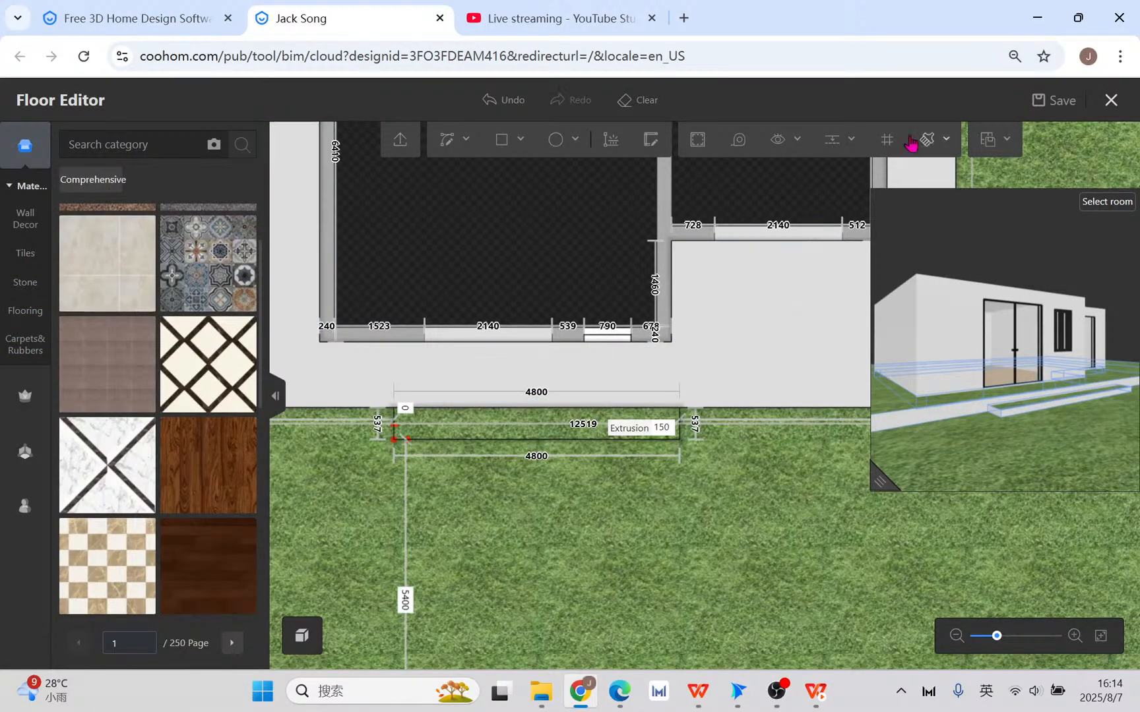
# - Pick up the platform's beige tile paving with the material brush and apply it to the step strip in front
pyautogui.click(923, 139)
pyautogui.click(768, 334)
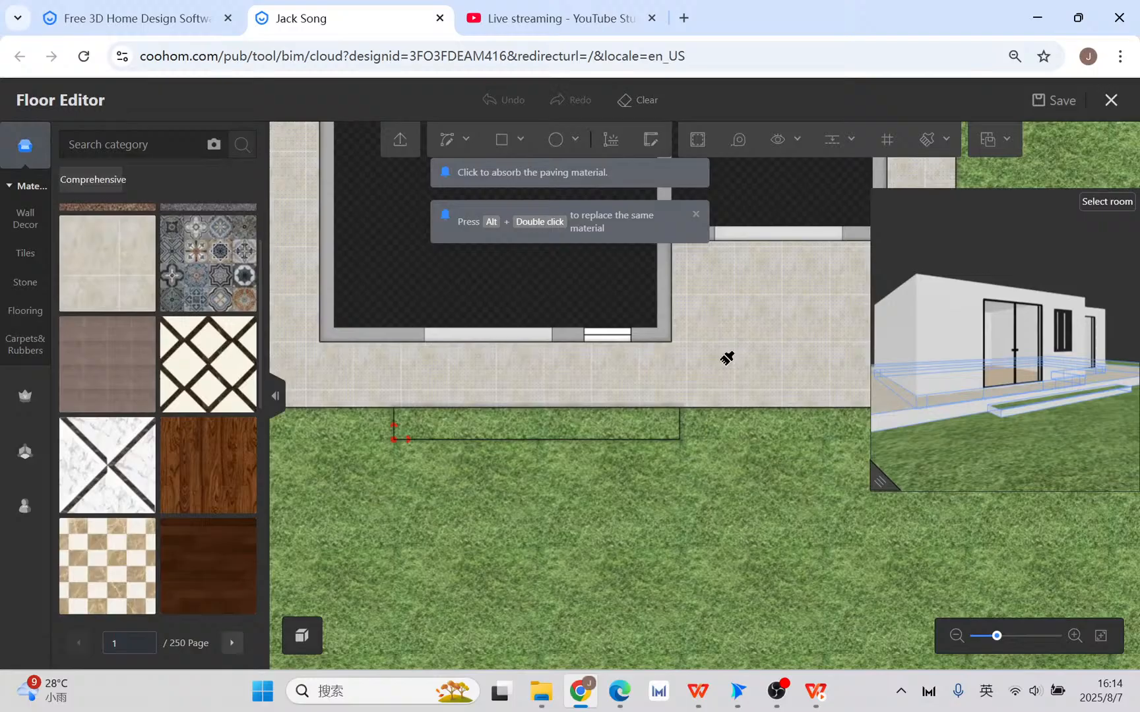
pyautogui.click(629, 420)
# - Examine the paved surfaces and bare side faces of the step and platform in an enlarged 3D preview
pyautogui.moveTo(901, 491); pyautogui.dragTo(455, 537)
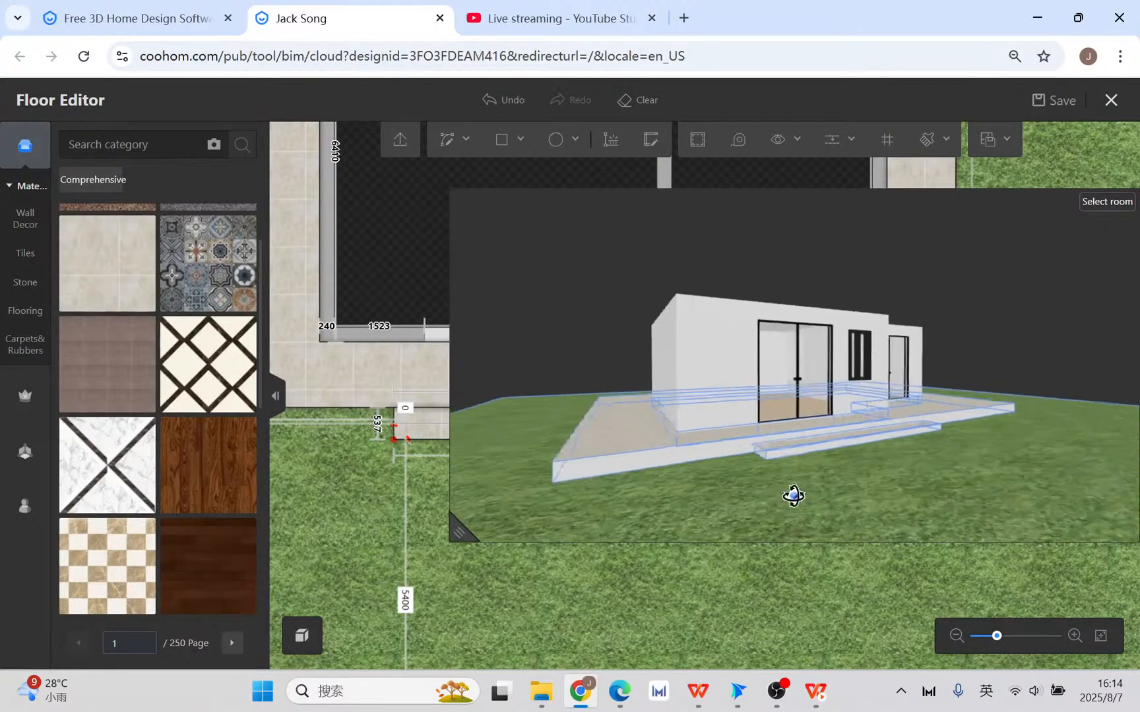
pyautogui.moveTo(792, 496); pyautogui.dragTo(738, 491)
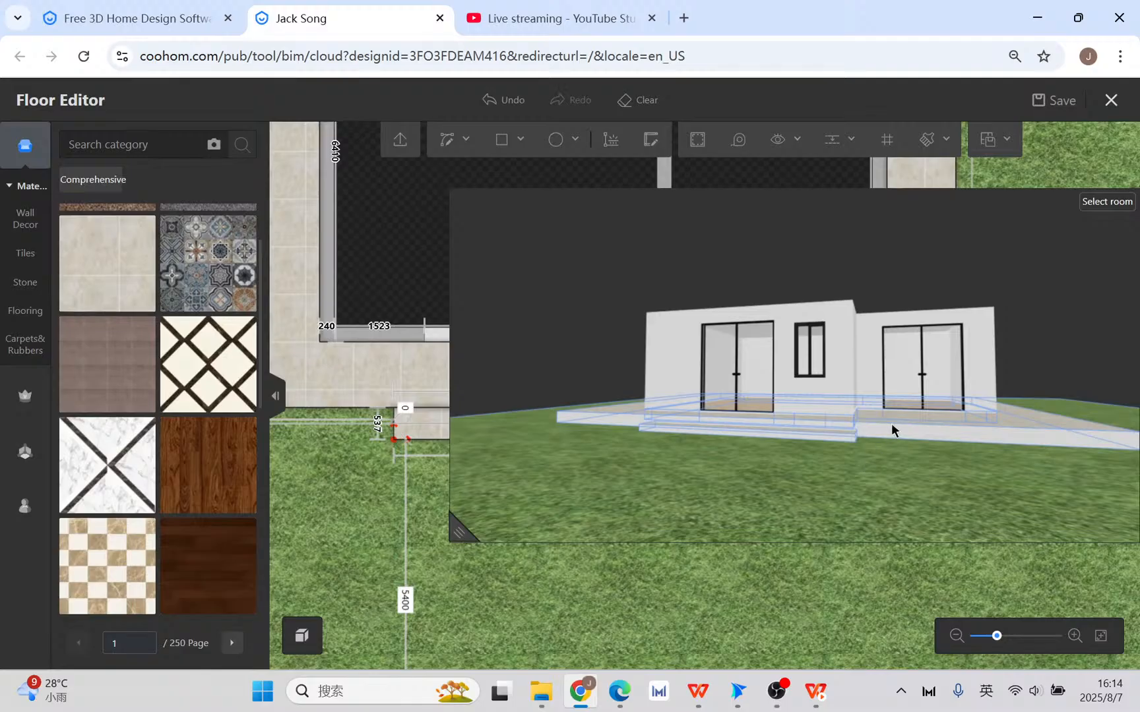
pyautogui.moveTo(879, 457); pyautogui.dragTo(840, 473)
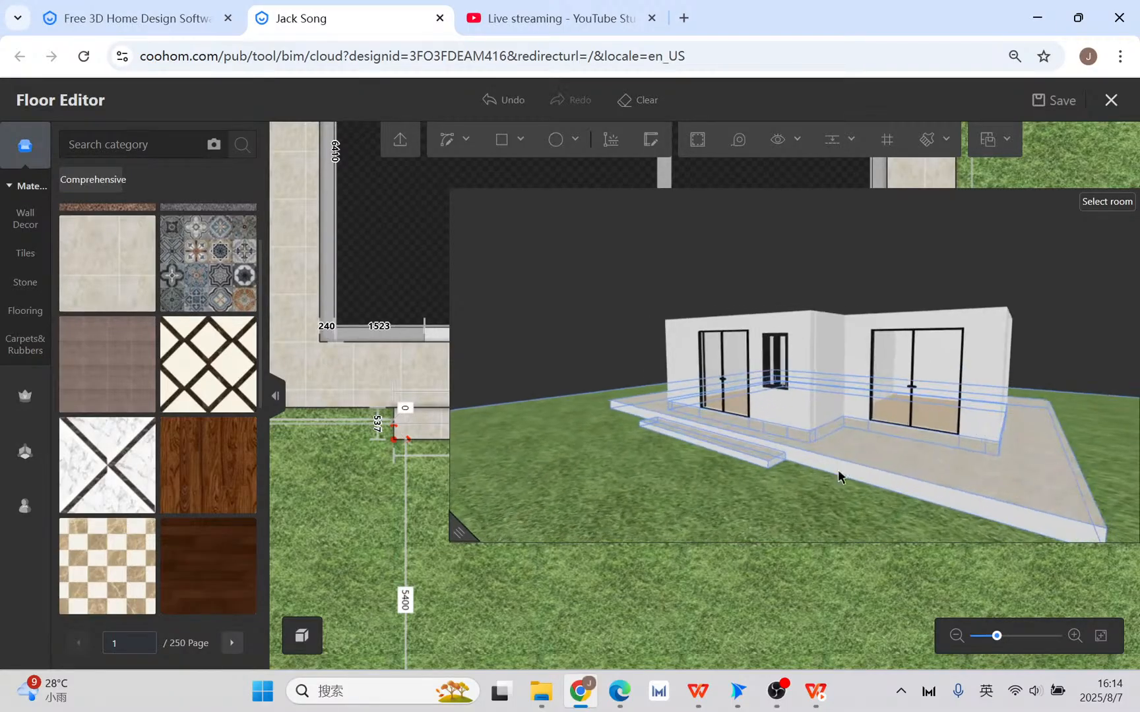
pyautogui.scroll(5, 812, 504)
pyautogui.moveTo(749, 508); pyautogui.dragTo(732, 480, button='right')
pyautogui.moveTo(834, 480); pyautogui.dragTo(797, 476)
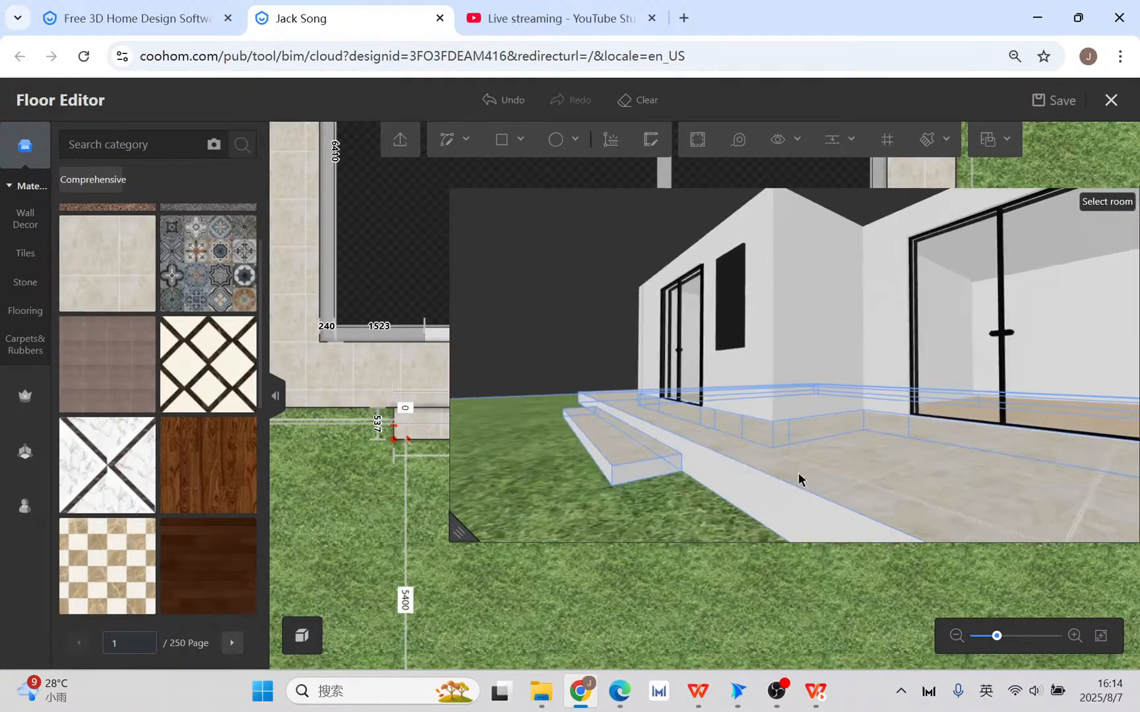
pyautogui.scroll(-1, 727, 483)
pyautogui.moveTo(714, 490); pyautogui.dragTo(728, 495)
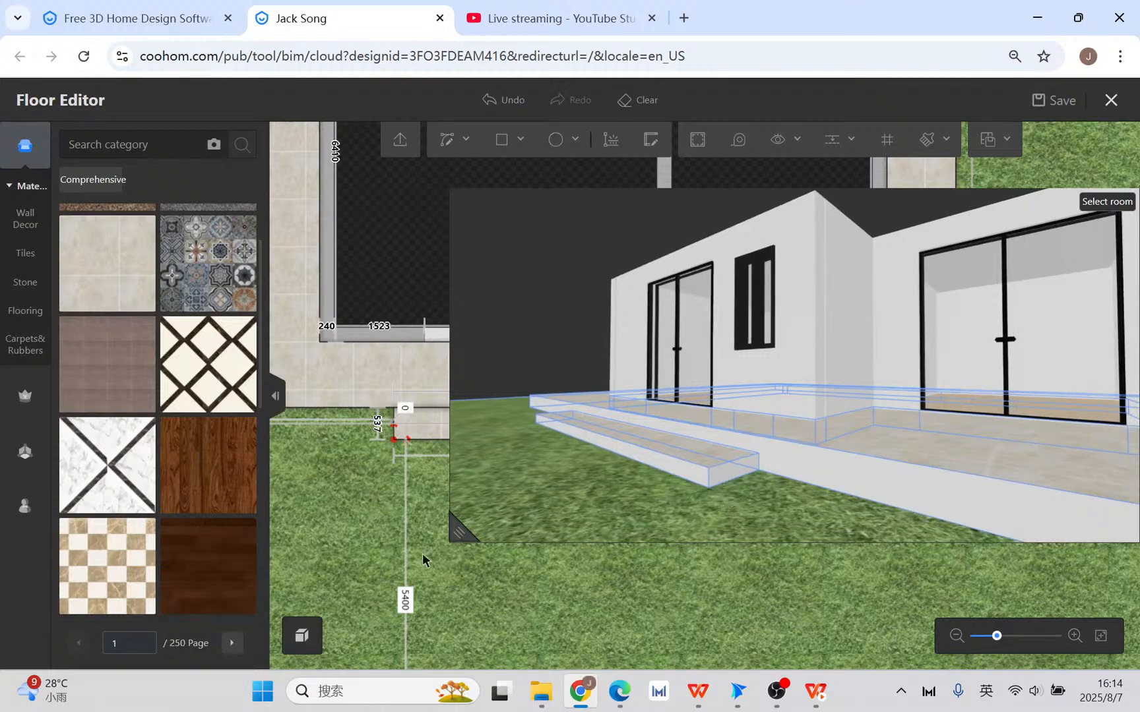
pyautogui.moveTo(465, 531); pyautogui.dragTo(638, 535)
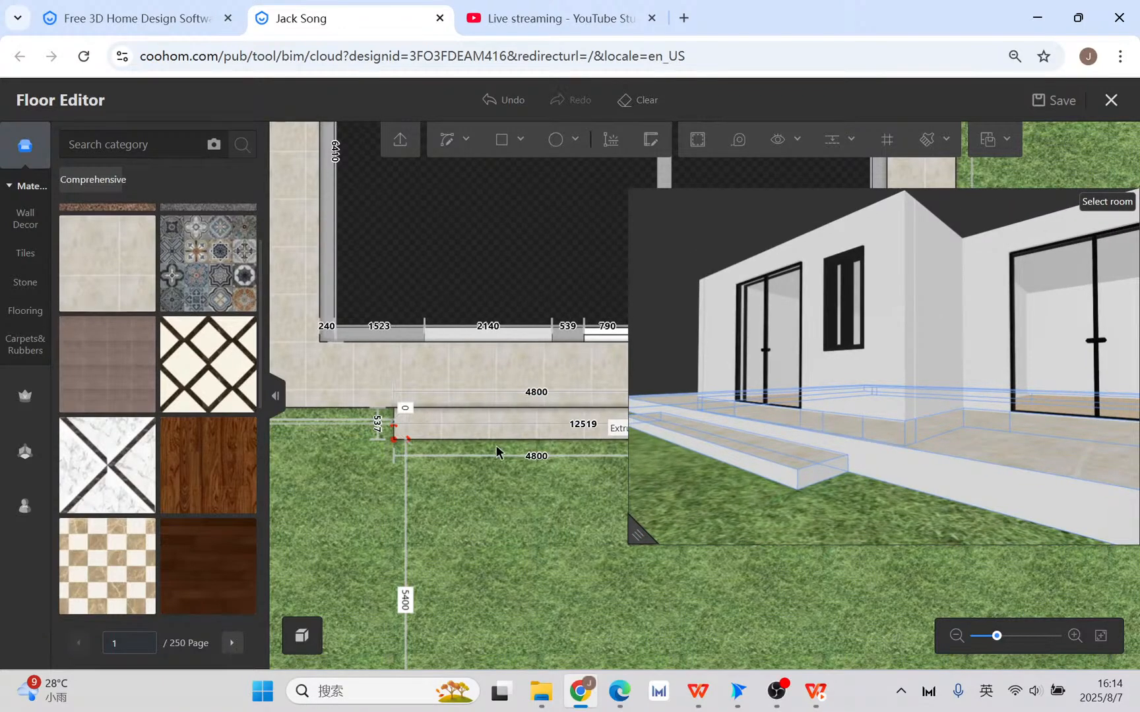
# - Select the raised platform's beige tile paving and add it to the favourites
pyautogui.click(374, 366)
pyautogui.moveTo(638, 533); pyautogui.dragTo(917, 532)
pyautogui.click(758, 315)
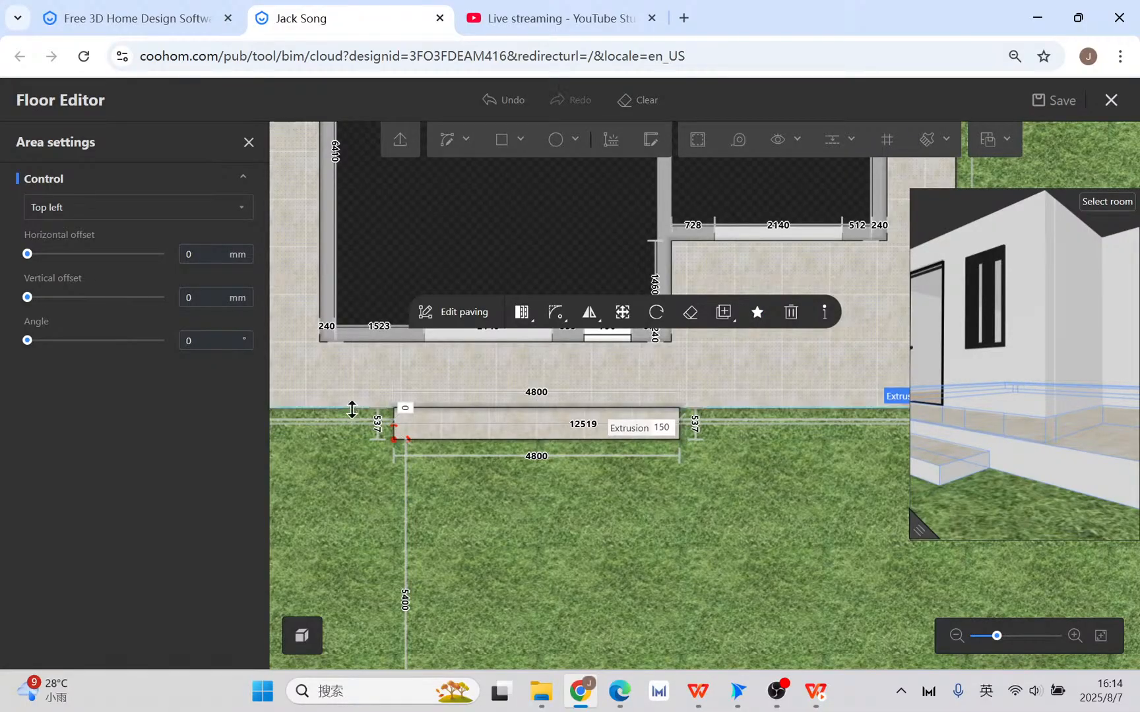
# - Edit the elevation of the platform's front edge and apply the favourite beige tile to its side face
pyautogui.click(351, 408)
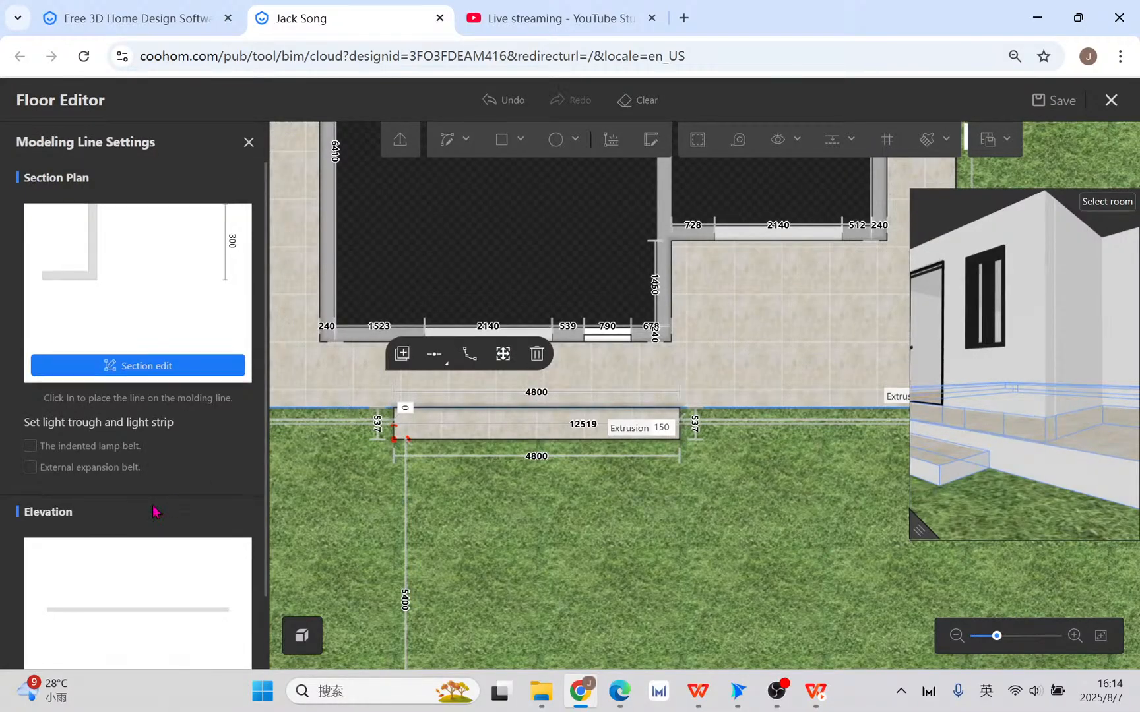
pyautogui.scroll(-2, 132, 561)
pyautogui.click(132, 616)
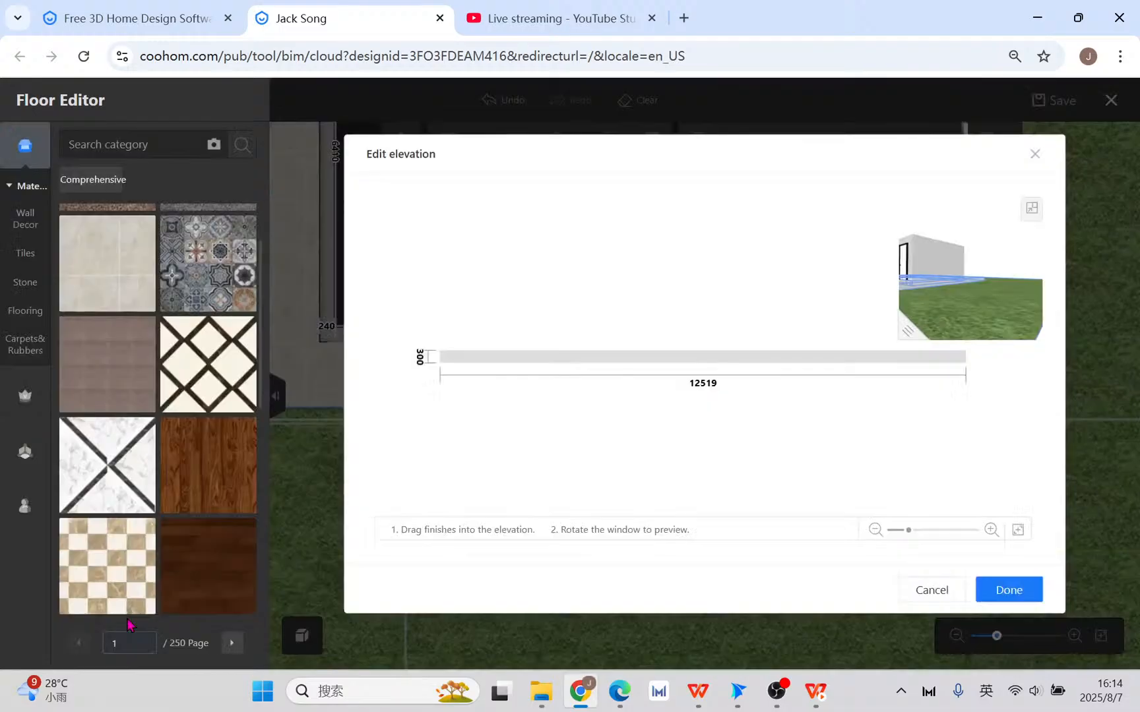
pyautogui.click(4, 473)
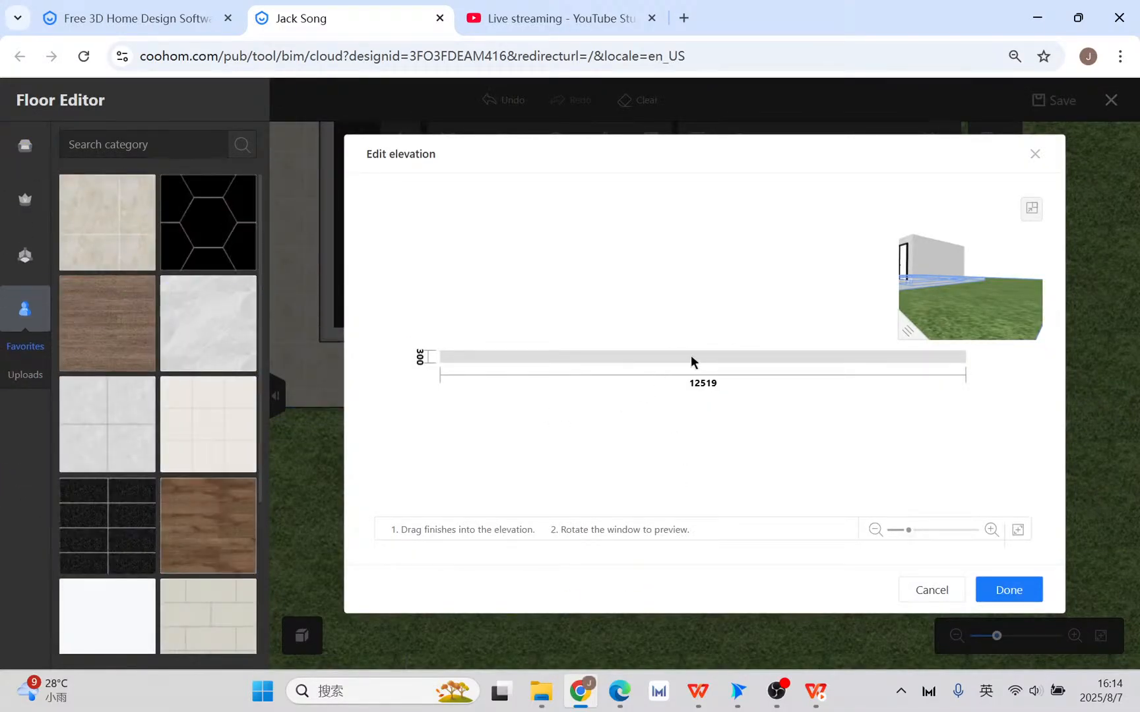
pyautogui.moveTo(691, 359); pyautogui.dragTo(709, 356)
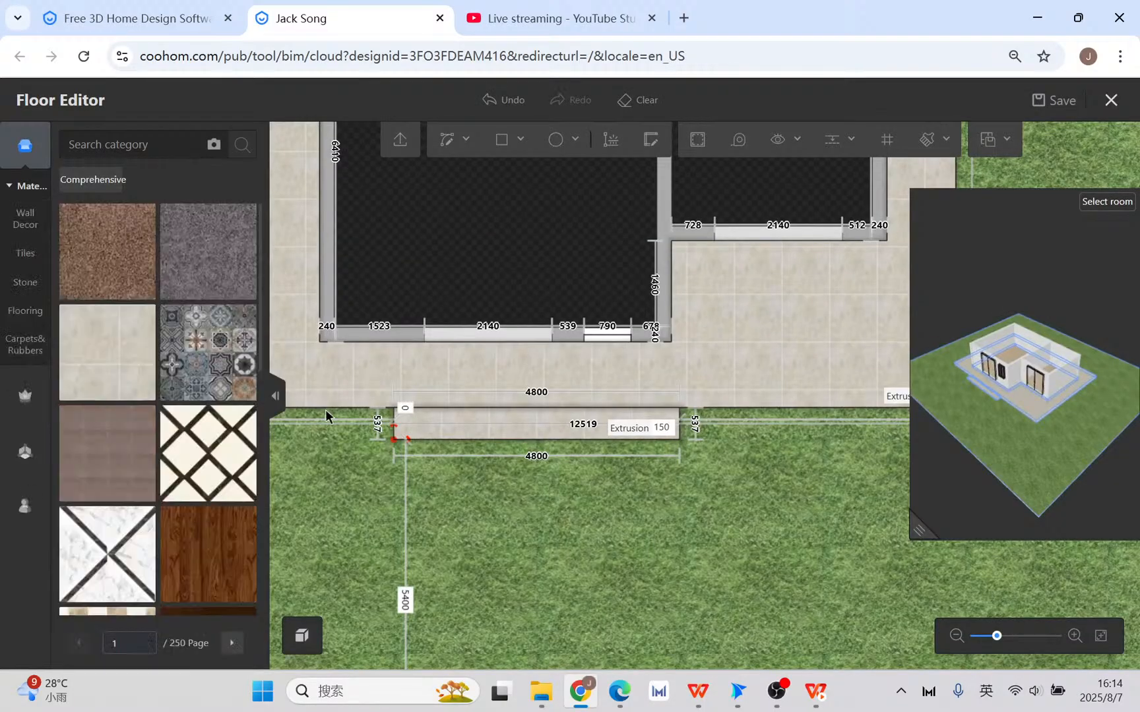
# - Duplicate the platform's tiled front-edge line onto the step strip and inspect the side faces in an enlarged 3D preview
pyautogui.click(332, 408)
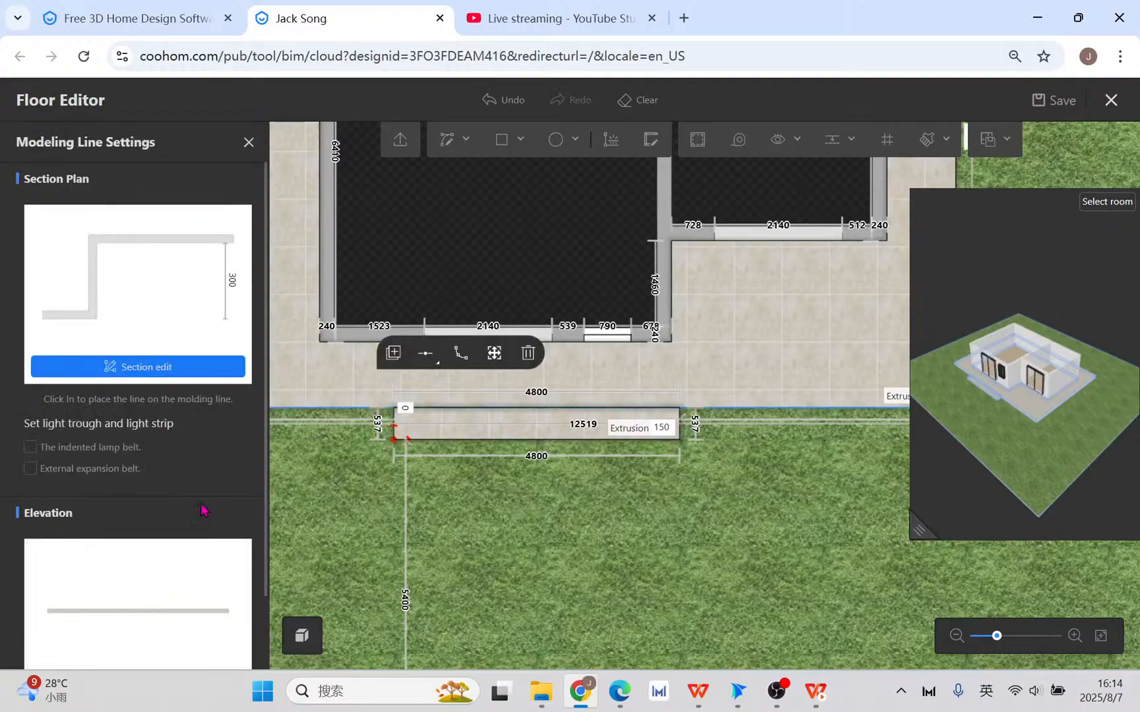
pyautogui.click(394, 353)
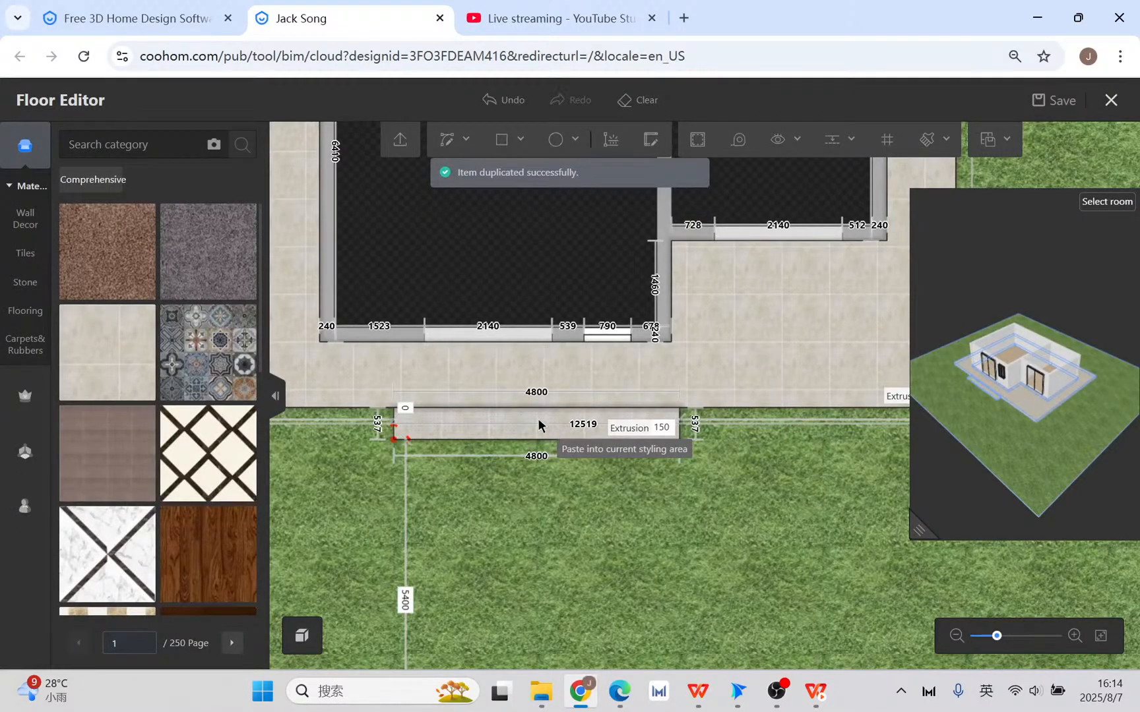
pyautogui.moveTo(918, 532); pyautogui.dragTo(335, 608)
pyautogui.moveTo(746, 553); pyautogui.dragTo(747, 511)
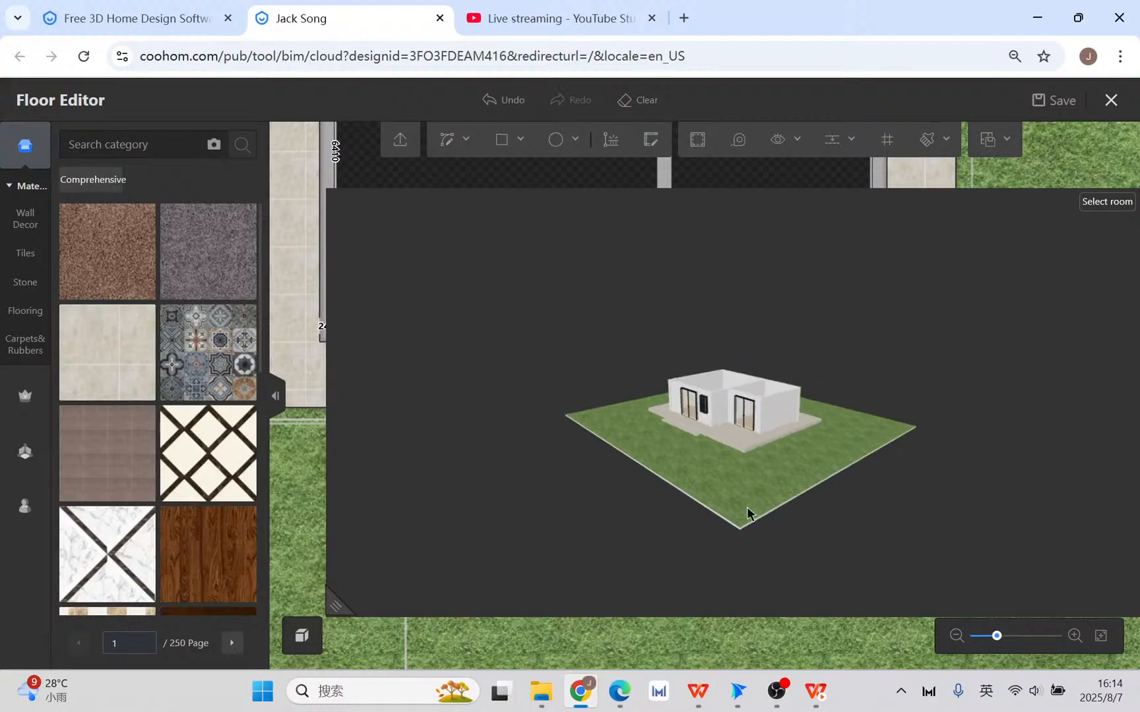
pyautogui.scroll(5, 719, 484)
pyautogui.moveTo(872, 511); pyautogui.dragTo(732, 541)
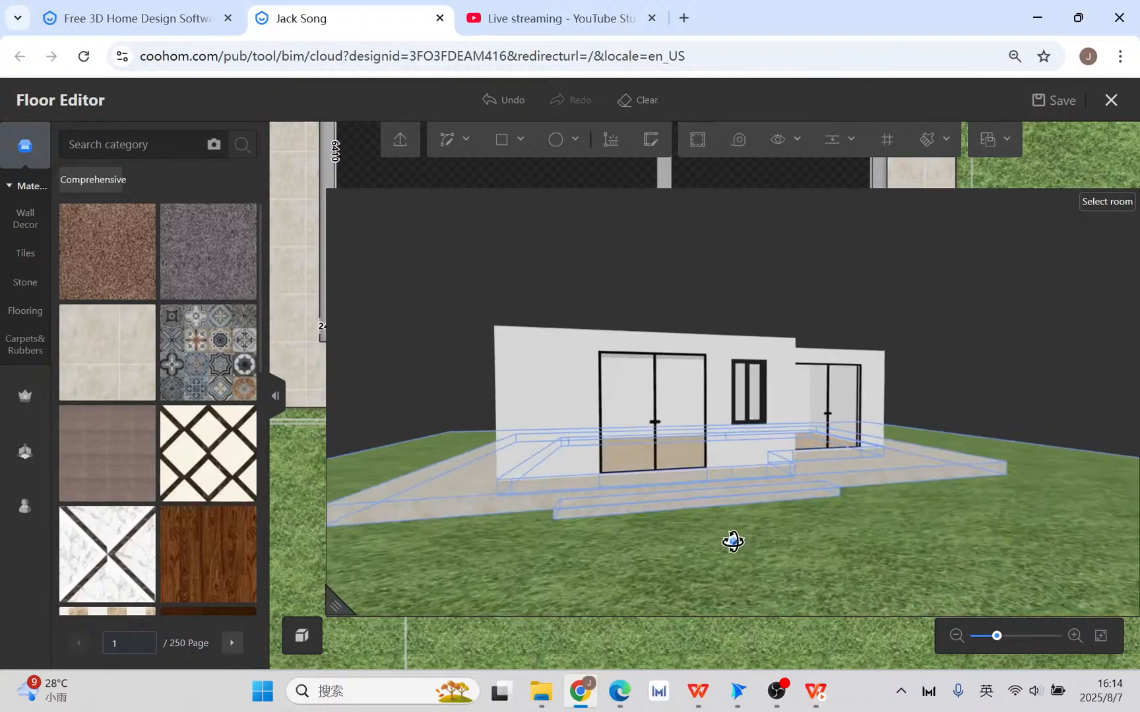
pyautogui.moveTo(343, 605); pyautogui.dragTo(811, 586)
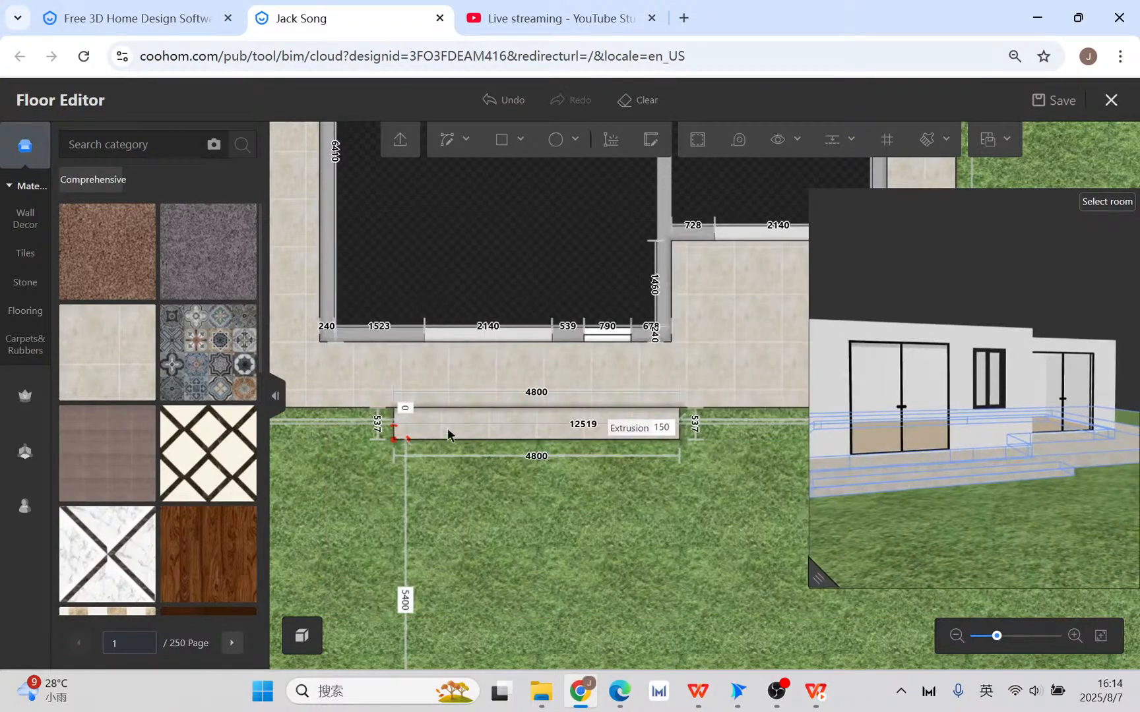
# - Repeat copying the platform's front-edge line onto the step strip and close the Floor Editor
pyautogui.click(332, 409)
pyautogui.scroll(-2, 117, 583)
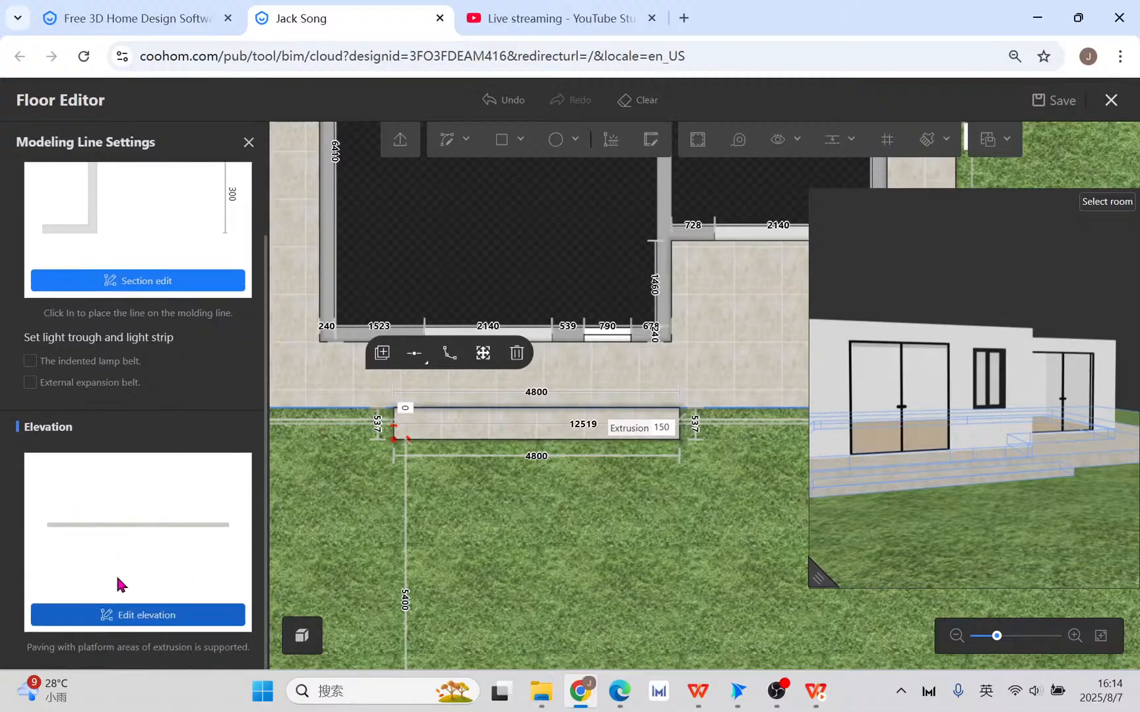
pyautogui.click(377, 353)
pyautogui.click(701, 310)
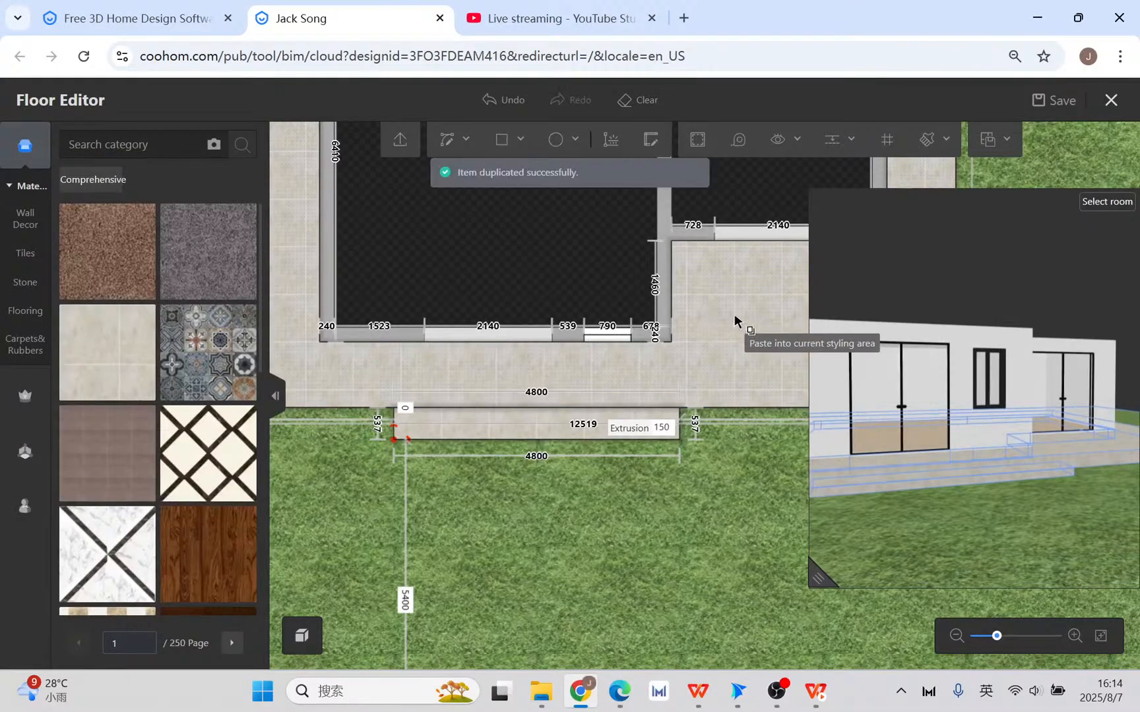
pyautogui.click(435, 422)
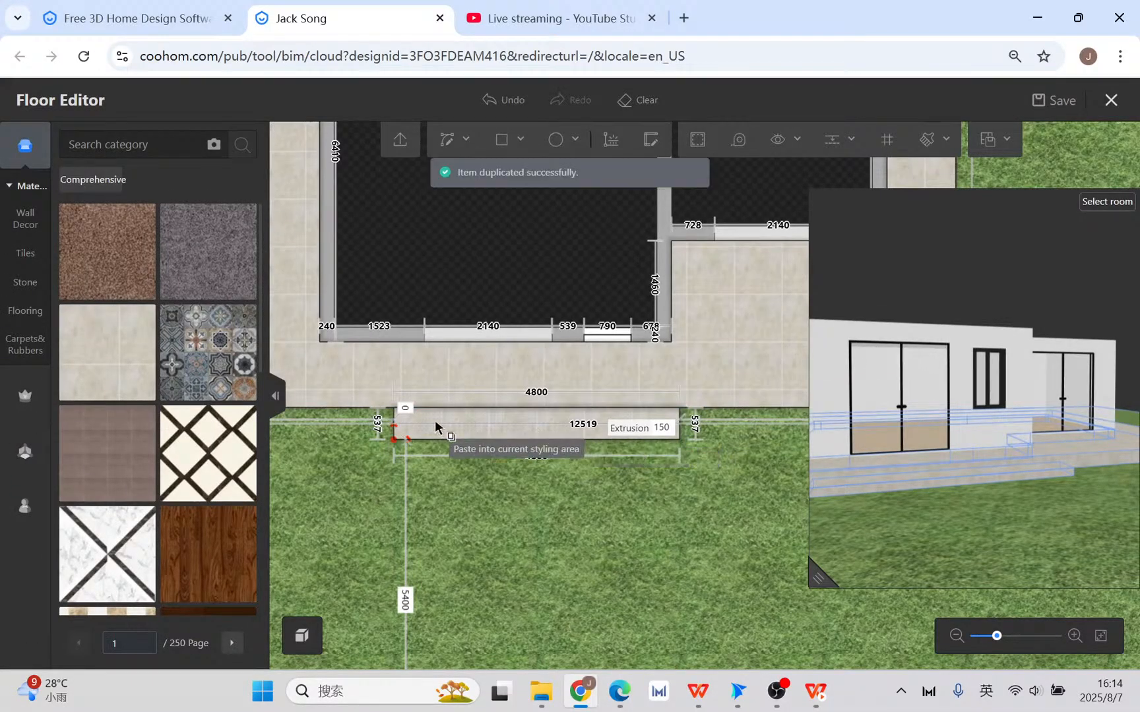
pyautogui.moveTo(922, 547); pyautogui.dragTo(1066, 524)
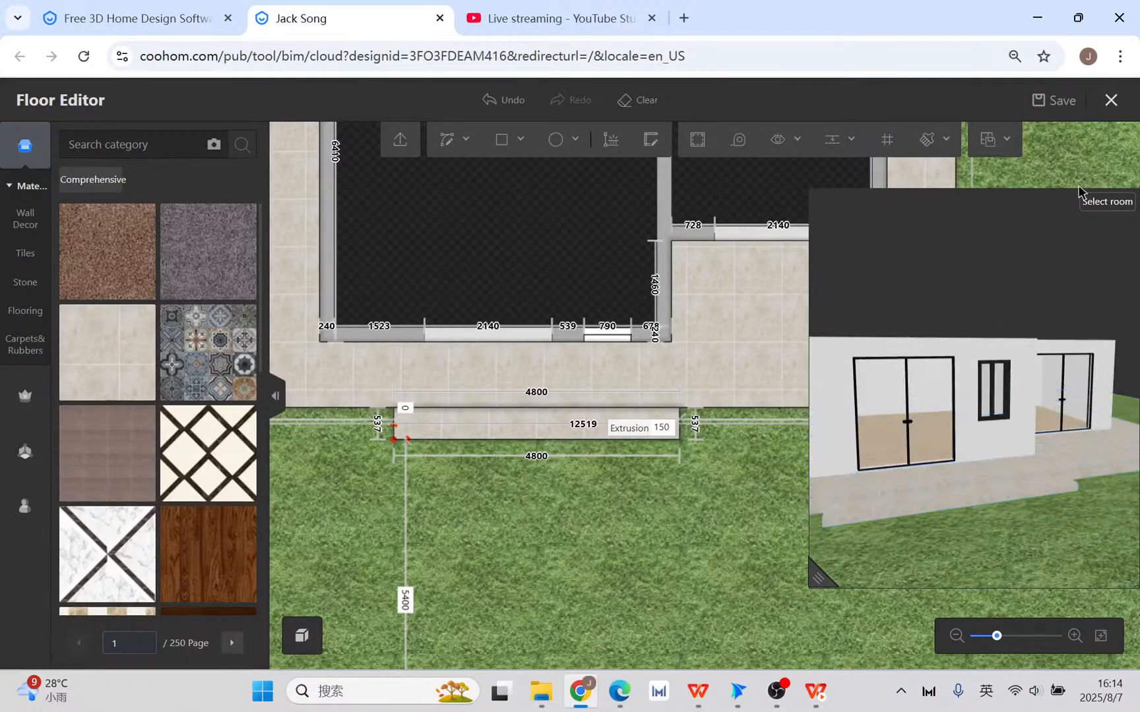
pyautogui.click(1110, 101)
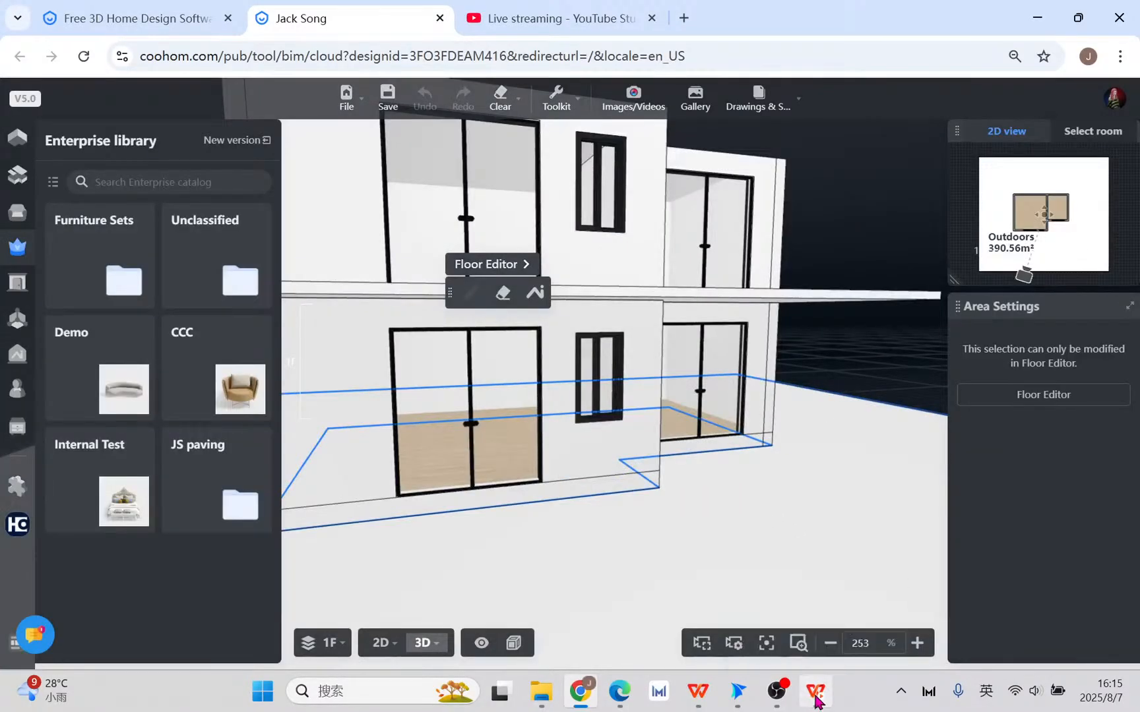
pyautogui.click(816, 692)
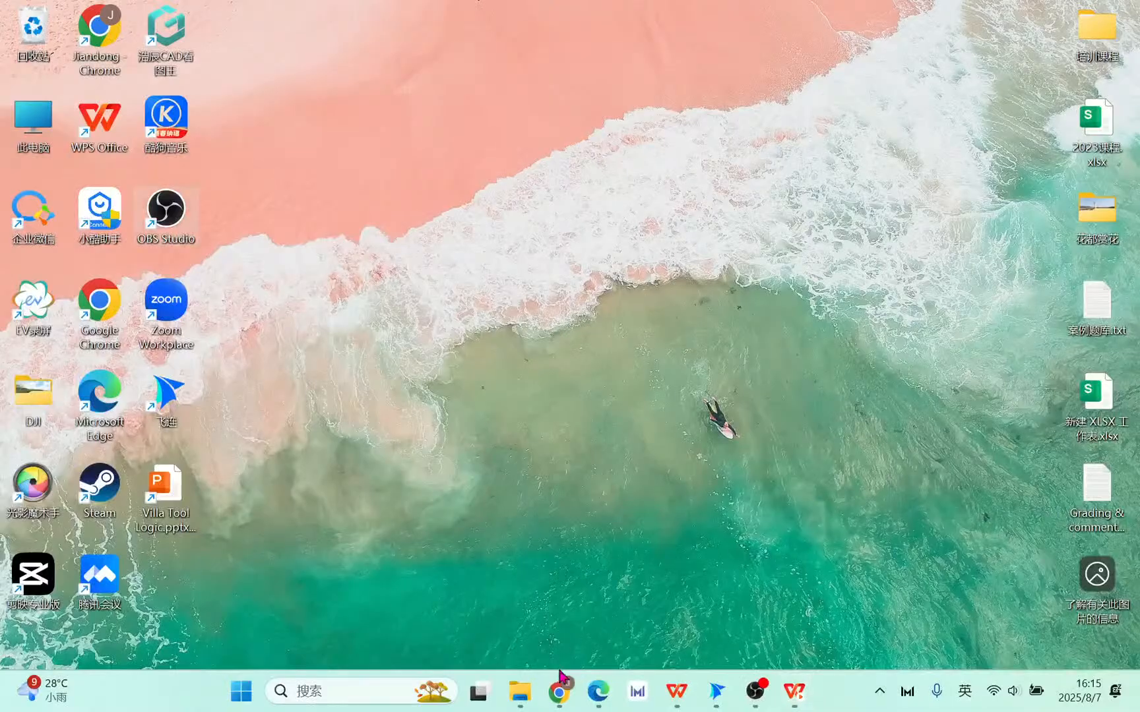
pyautogui.click(561, 686)
# - Show the design as a 2D floor plan and make 2F the current floor
pyautogui.click(370, 649)
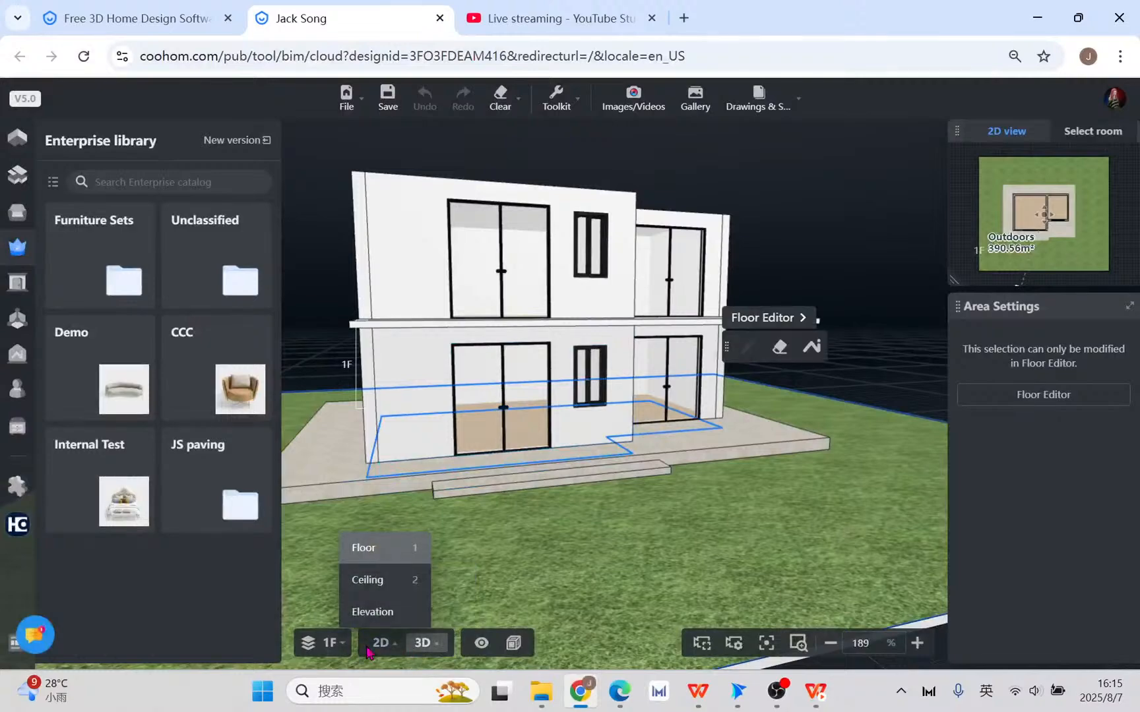
pyautogui.click(373, 647)
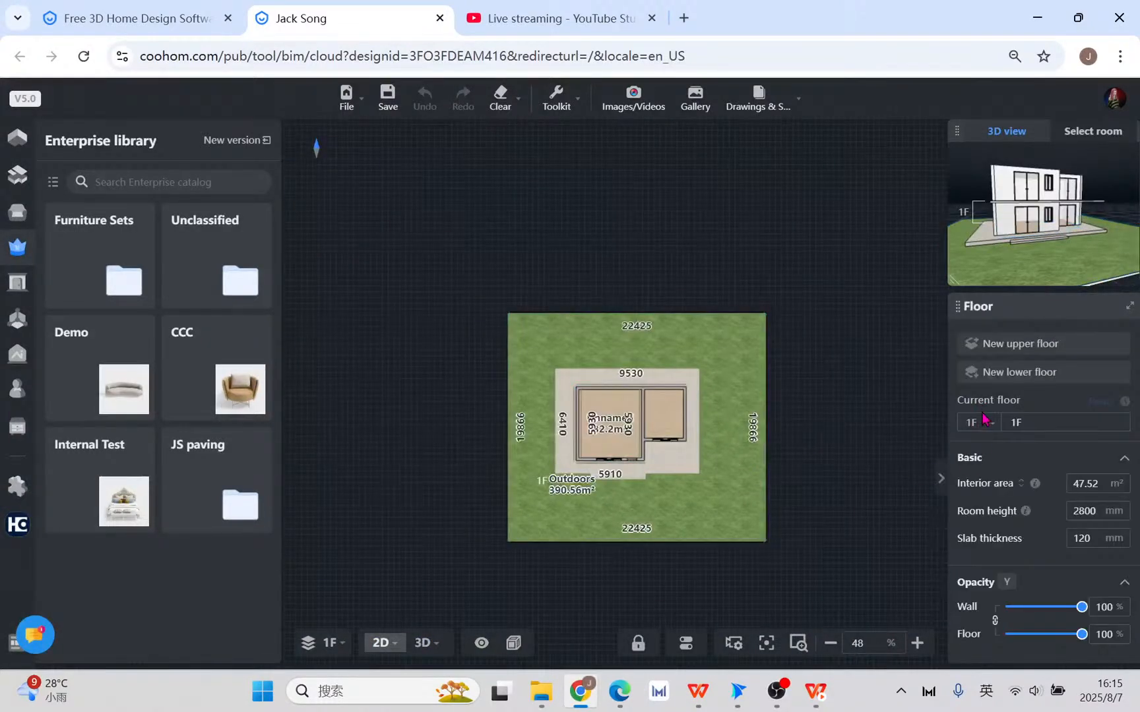
pyautogui.click(983, 421)
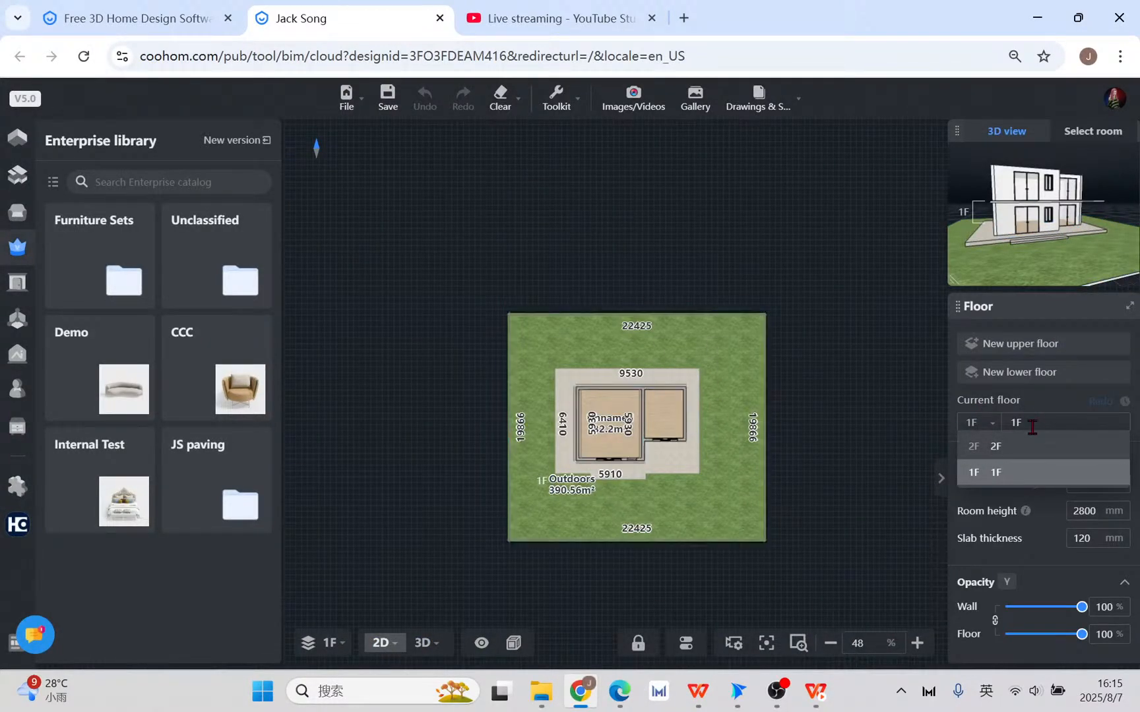
pyautogui.click(996, 446)
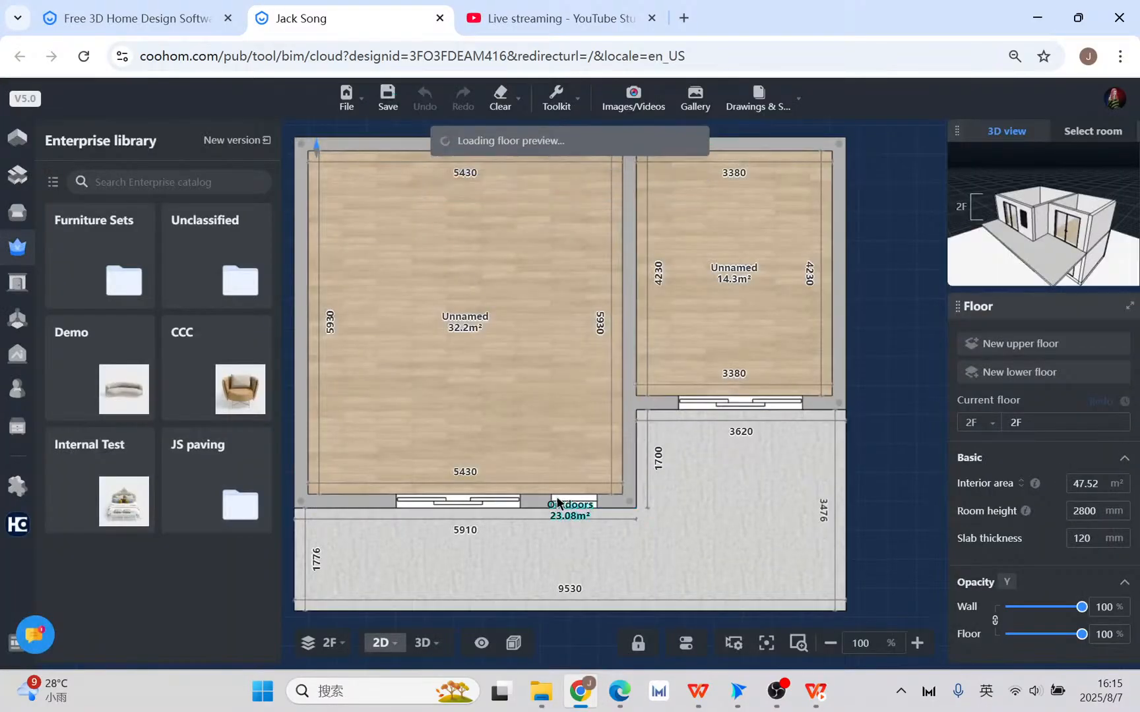
# - Move the larger second-floor room's outer side wall outward, giving the room an inside width of about 6745 mm
pyautogui.scroll(-5, 610, 471)
pyautogui.click(436, 323)
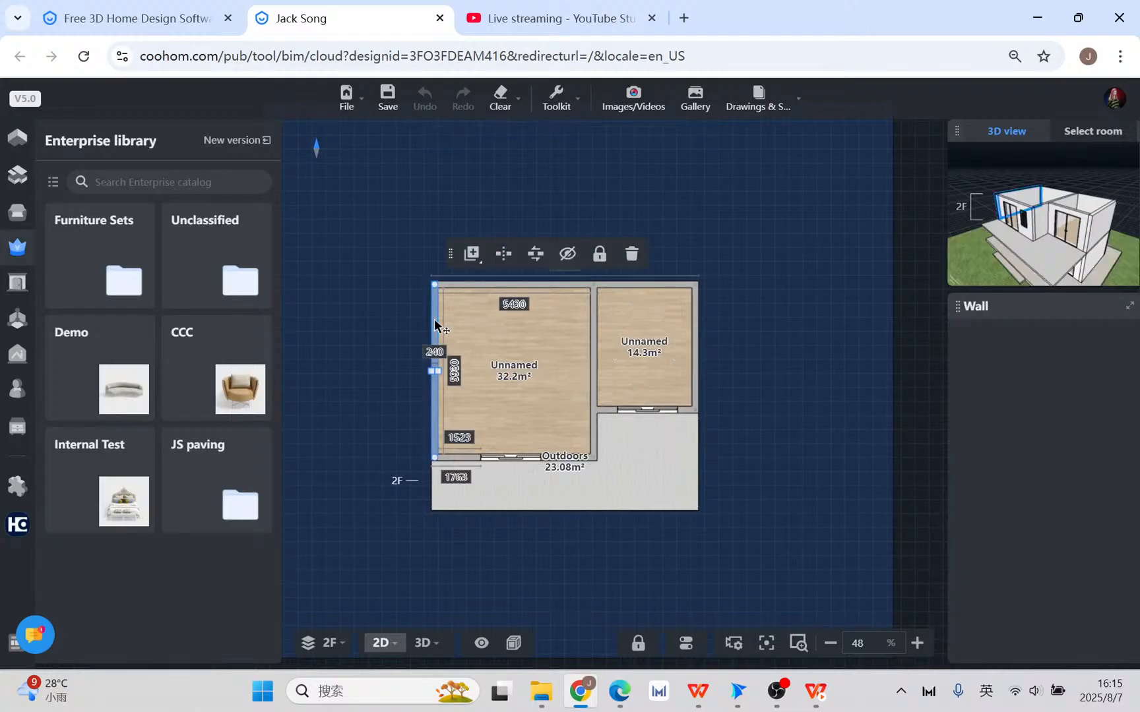
pyautogui.moveTo(434, 324); pyautogui.dragTo(396, 327)
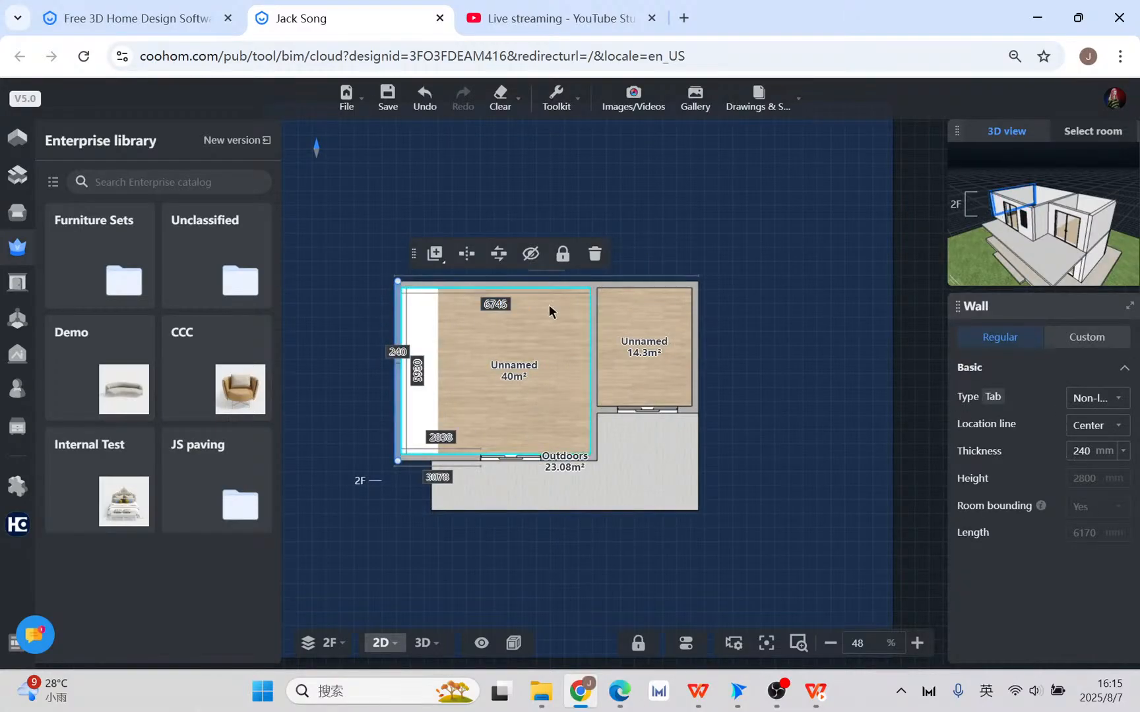
# - Move the smaller second-floor room's outer side wall outward, giving the room an inside width of about 5936 mm
pyautogui.scroll(2, 506, 392)
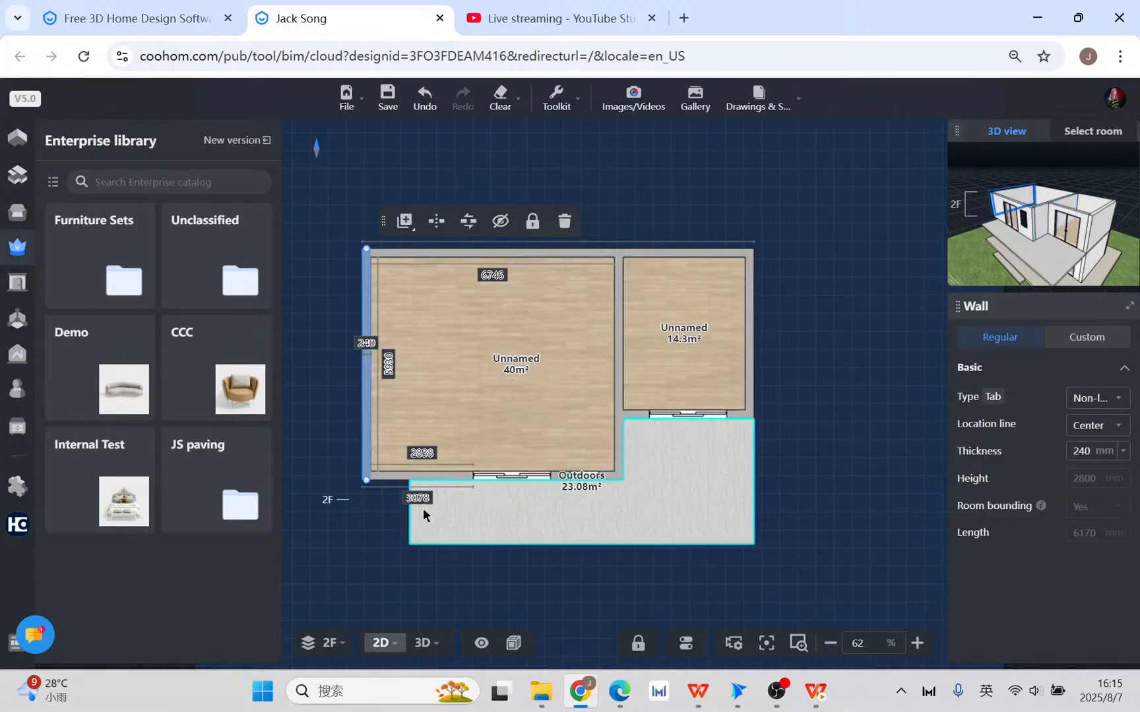
pyautogui.scroll(2, 423, 508)
pyautogui.scroll(-2, 424, 511)
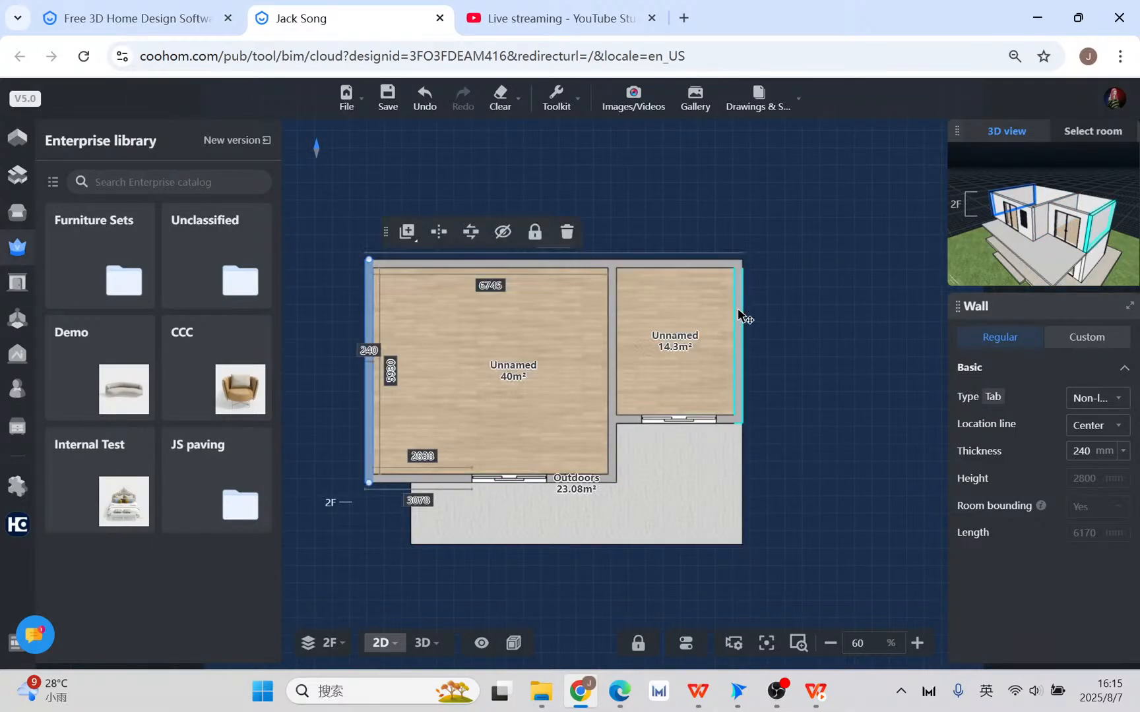
pyautogui.click(738, 307)
pyautogui.moveTo(736, 291); pyautogui.dragTo(773, 291, button='middle')
pyautogui.moveTo(774, 294); pyautogui.dragTo(871, 299)
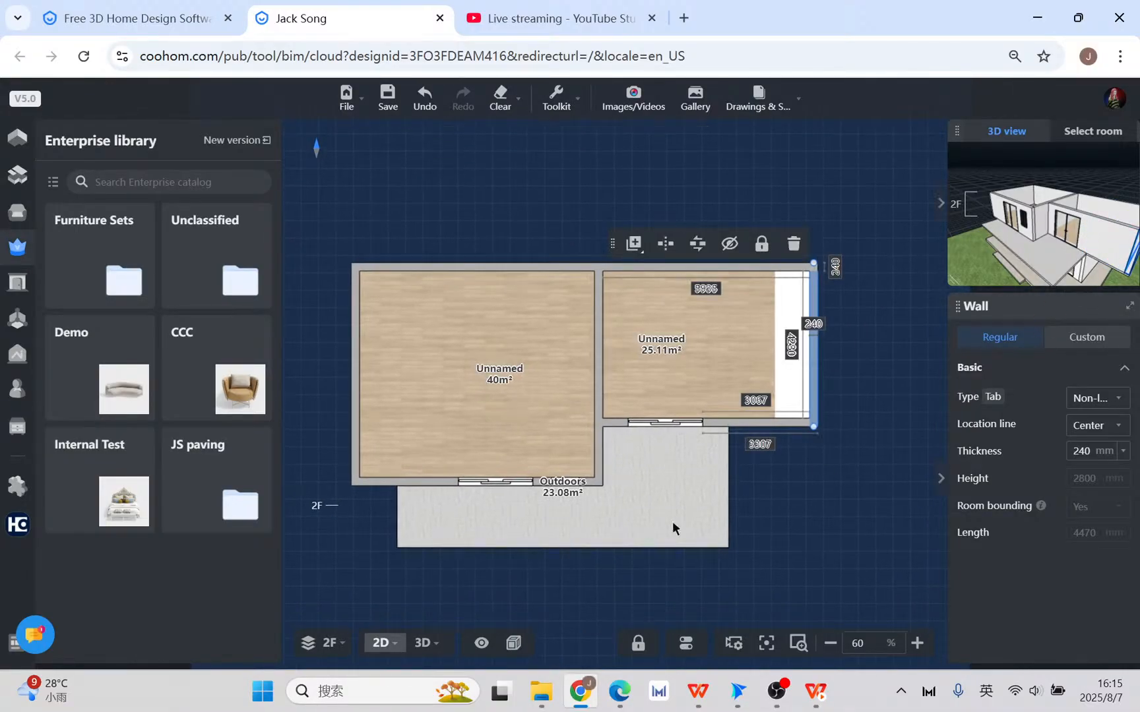
# - Show the house in 3D and view the widened second floor from the side
pyautogui.click(424, 644)
pyautogui.scroll(-3, 631, 456)
pyautogui.moveTo(771, 561); pyautogui.dragTo(723, 516)
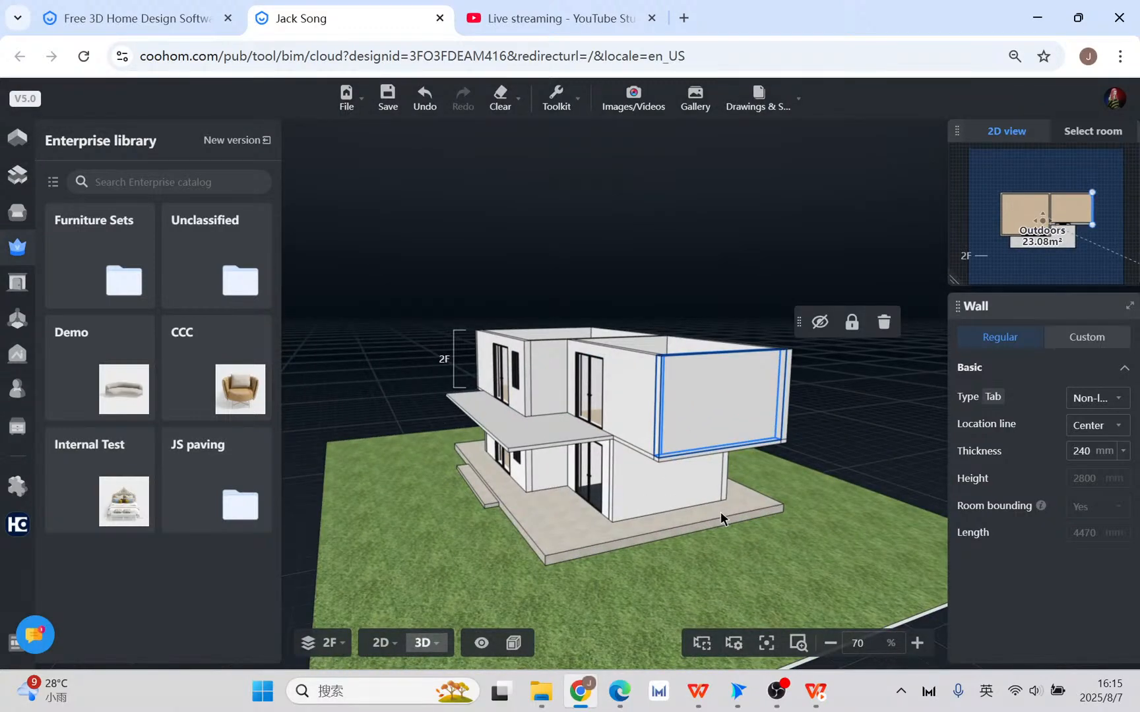
# - Check the live chat in YouTube Studio, return to the Coohom design and view the house from the front
pyautogui.click(555, 21)
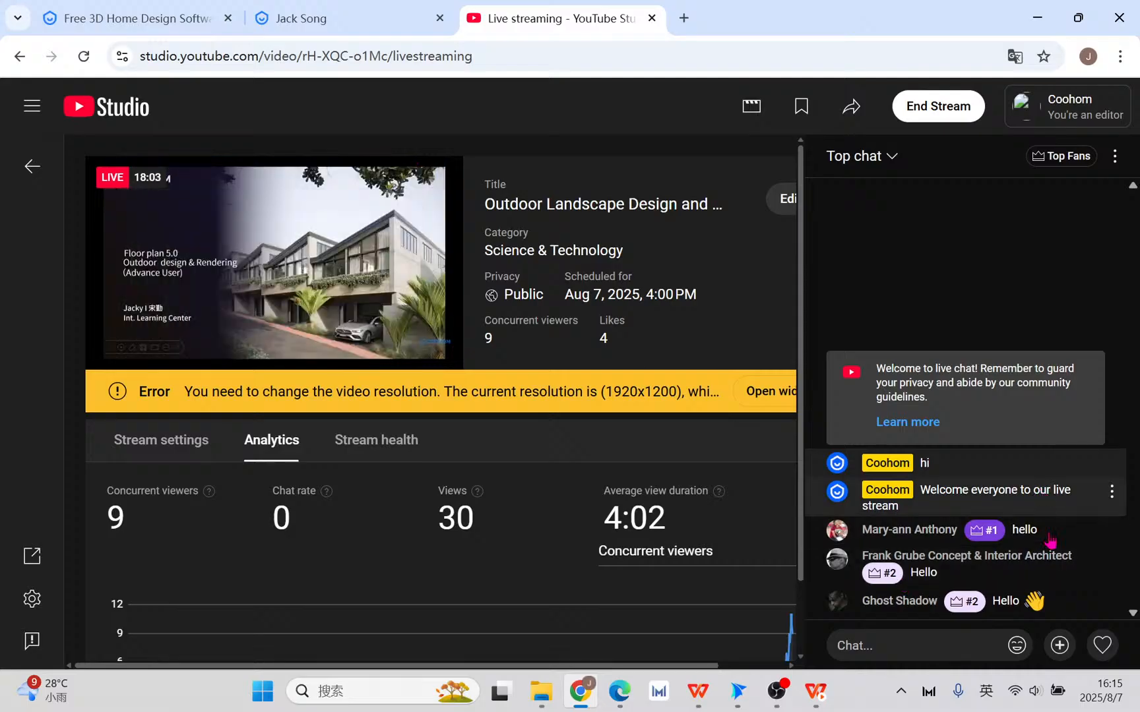
pyautogui.click(307, 22)
pyautogui.moveTo(635, 545); pyautogui.dragTo(818, 527)
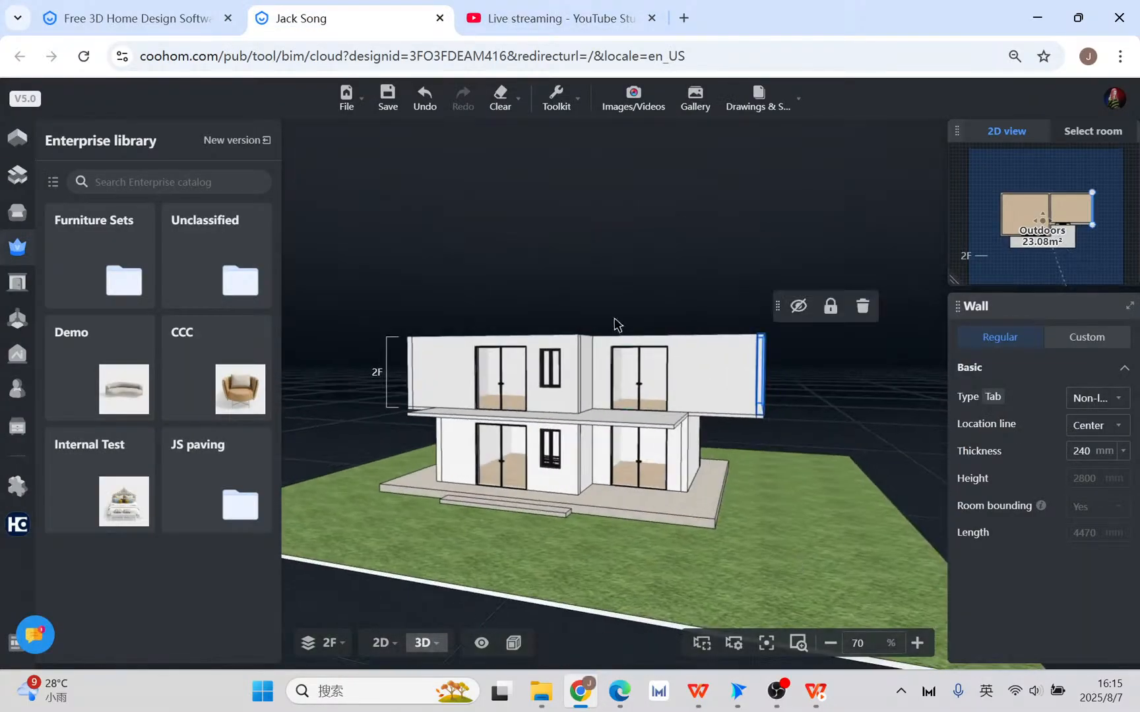
# - Check the 3D display style options and examine the second floor's overhang from the side and close up from the rear
pyautogui.moveTo(738, 511); pyautogui.dragTo(633, 568)
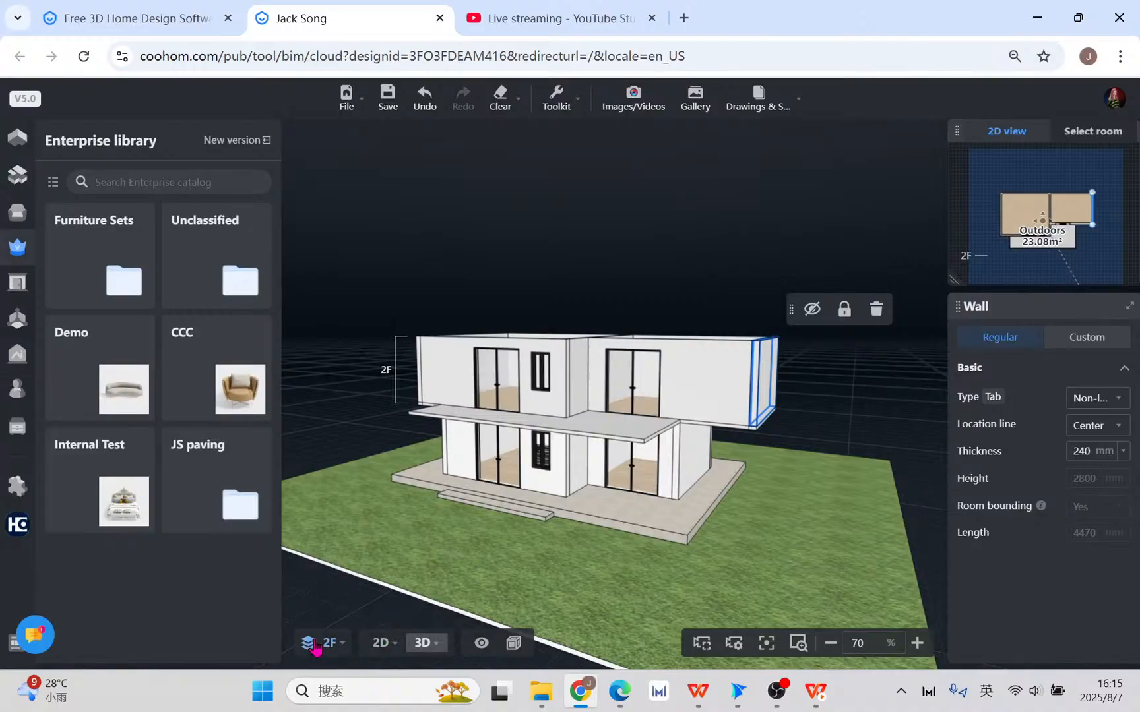
pyautogui.click(308, 642)
pyautogui.moveTo(711, 531); pyautogui.dragTo(692, 539)
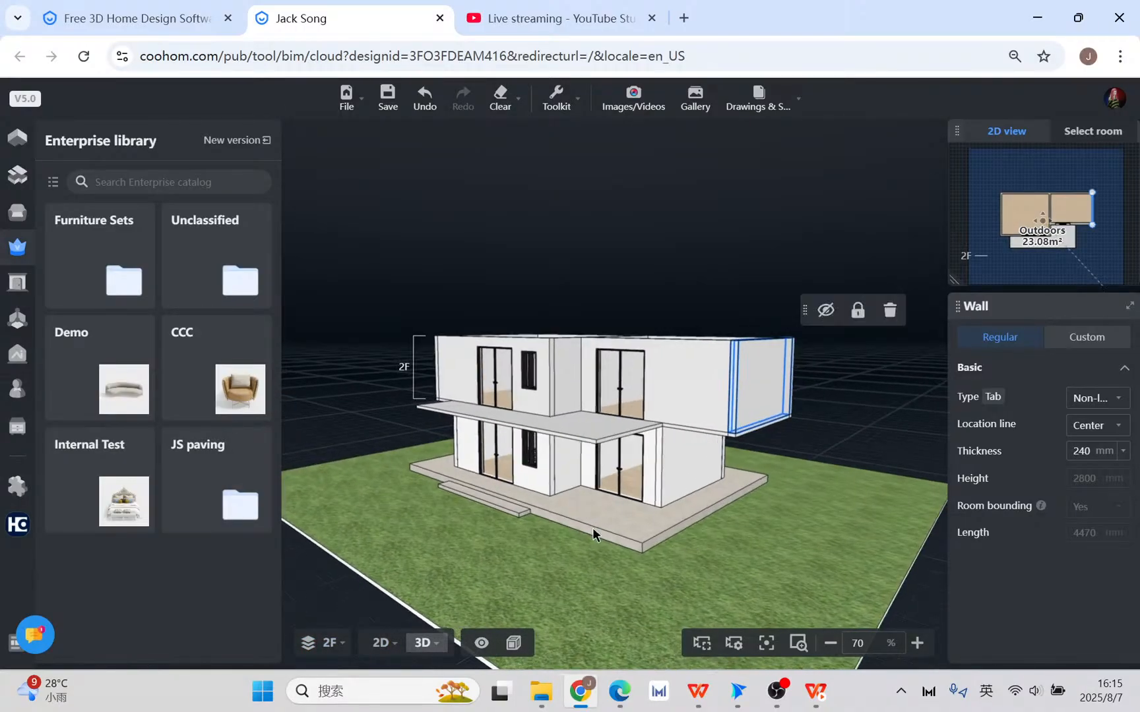
pyautogui.click(515, 645)
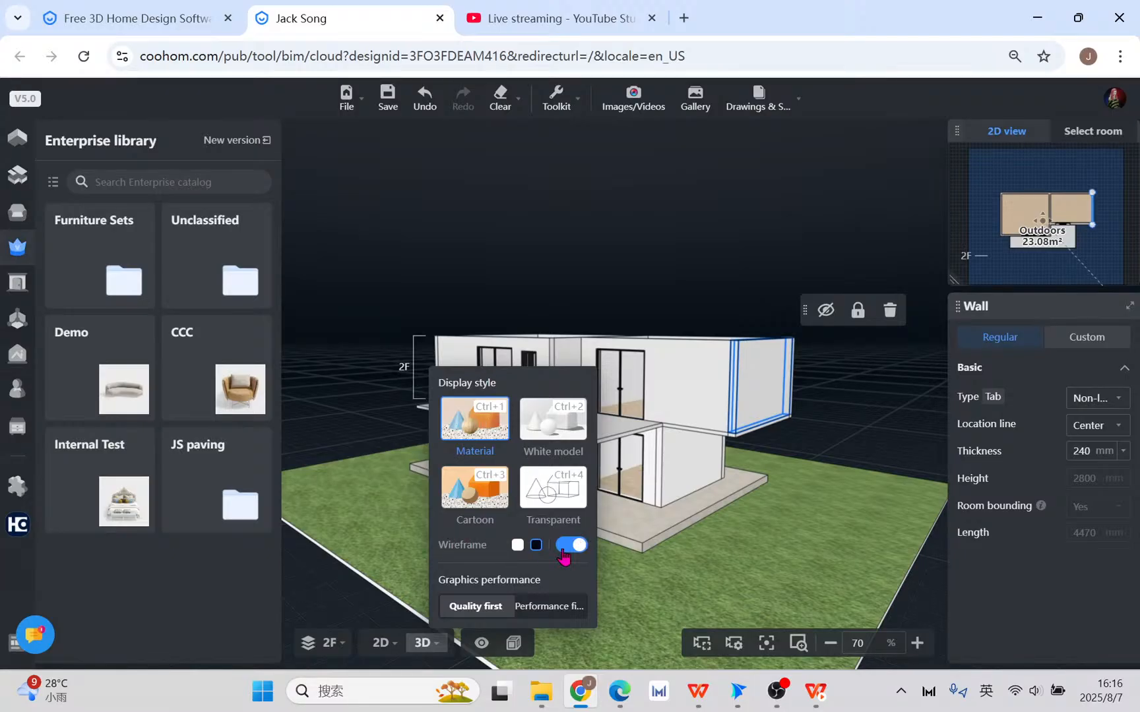
pyautogui.click(831, 546)
pyautogui.scroll(3, 828, 547)
pyautogui.moveTo(827, 547); pyautogui.dragTo(543, 557)
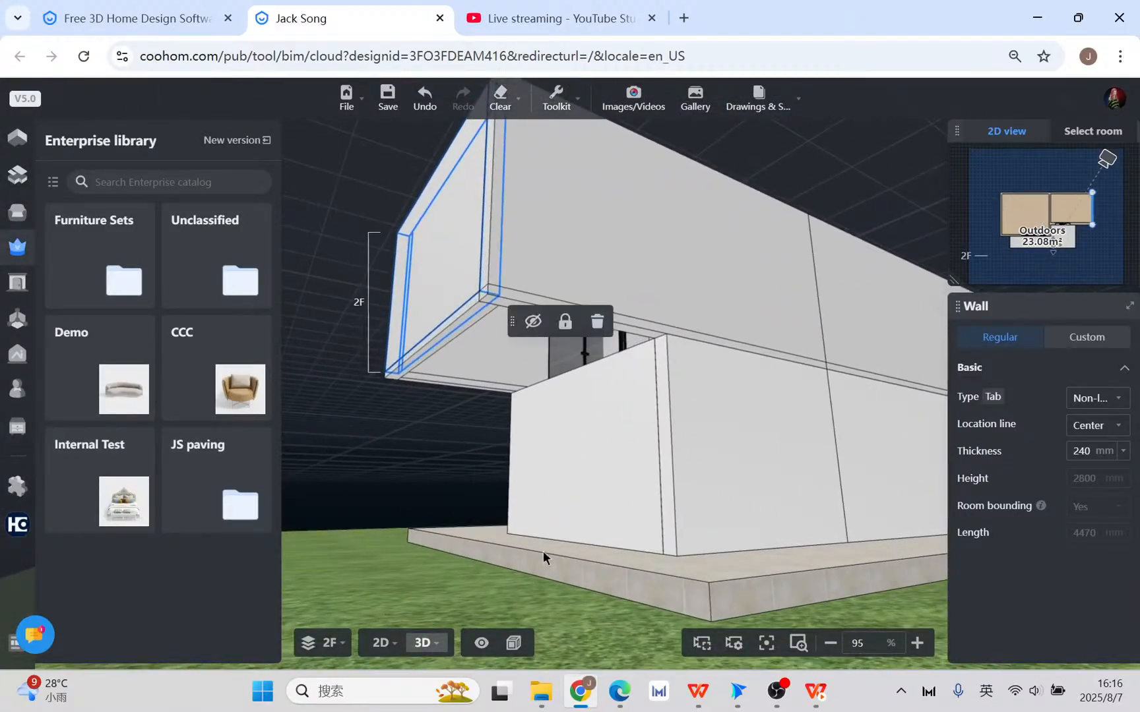
# - Switch to floor 1F with the second floor shown, and examine the whole house from the front and from above
pyautogui.click(325, 643)
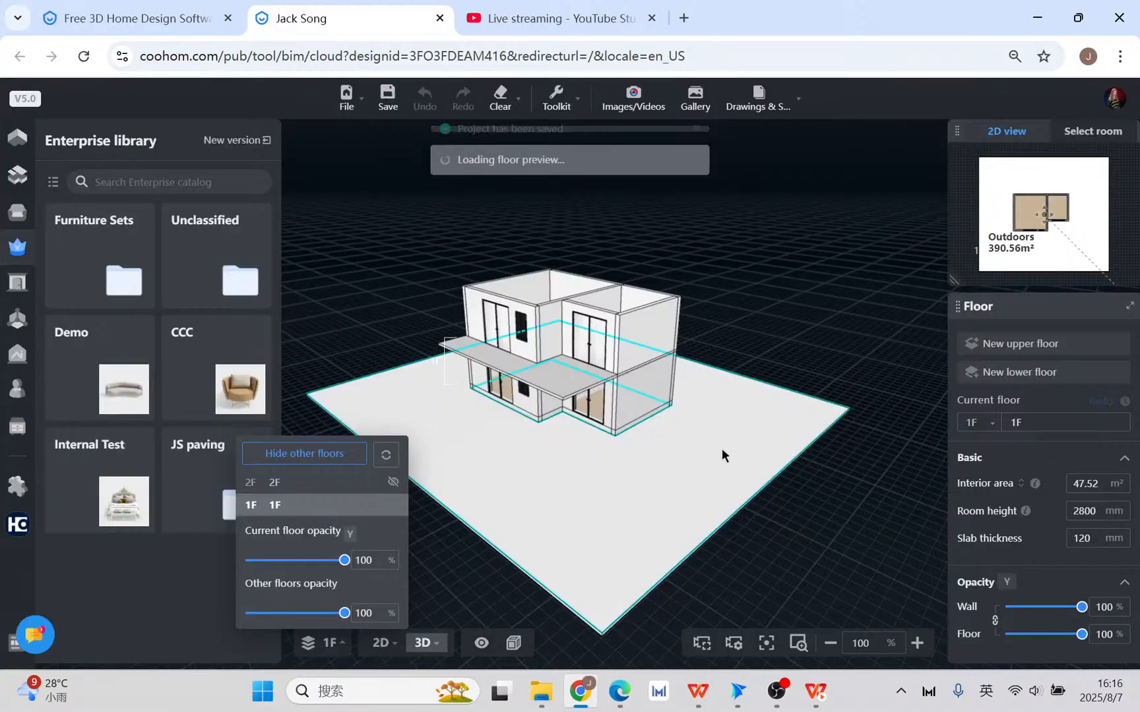
pyautogui.moveTo(721, 448); pyautogui.dragTo(815, 476)
pyautogui.scroll(5, 553, 417)
pyautogui.scroll(5, 599, 435)
pyautogui.moveTo(528, 450)
pyautogui.mouseDown()
pyautogui.moveTo(604, 425)
pyautogui.moveTo(526, 438)
pyautogui.moveTo(509, 428)
pyautogui.moveTo(596, 557)
pyautogui.moveTo(521, 453)
pyautogui.mouseUp()
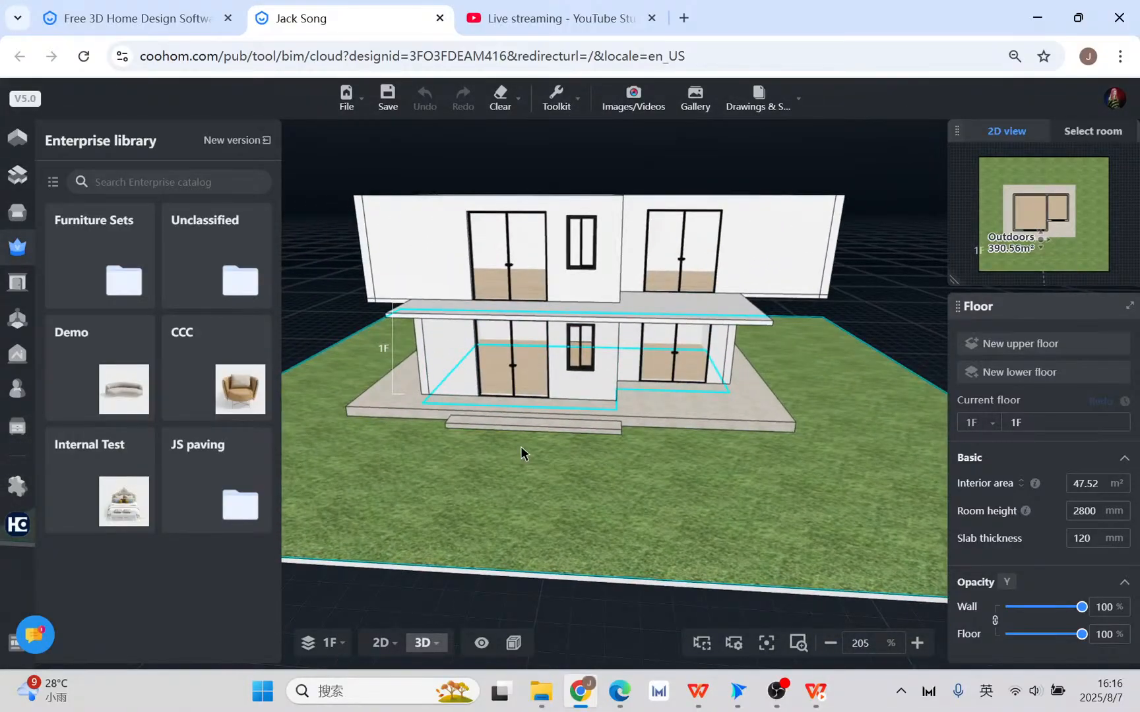
pyautogui.moveTo(459, 487); pyautogui.dragTo(556, 482)
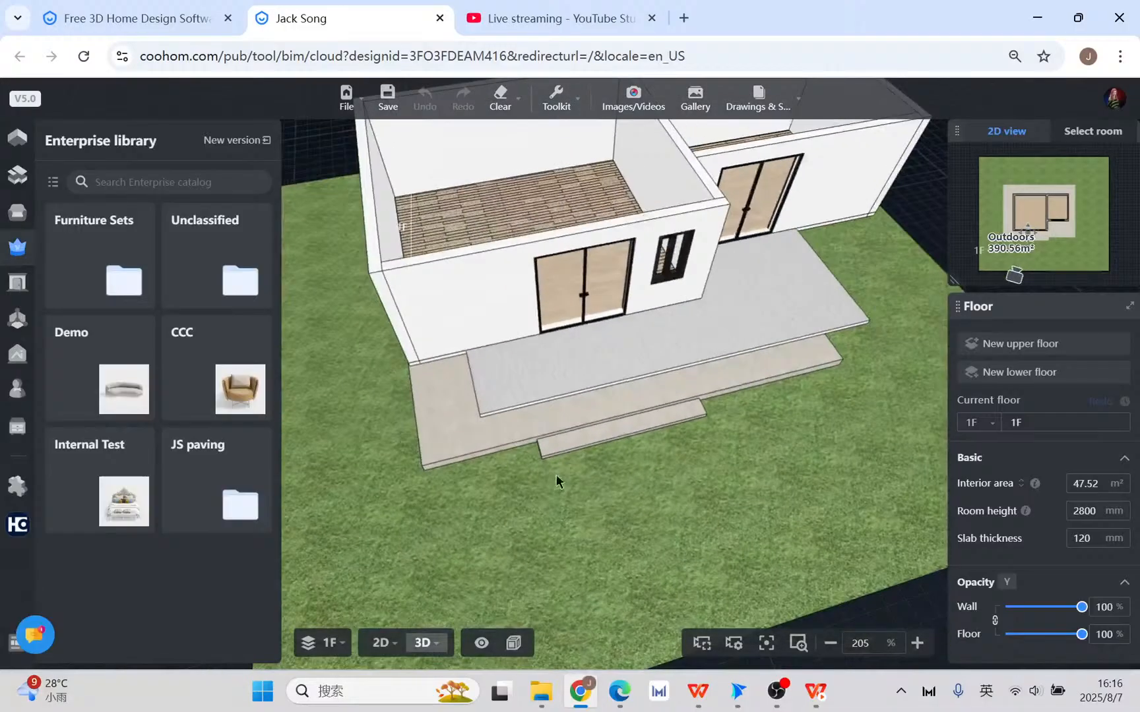
pyautogui.click(316, 643)
pyautogui.scroll(-3, 489, 329)
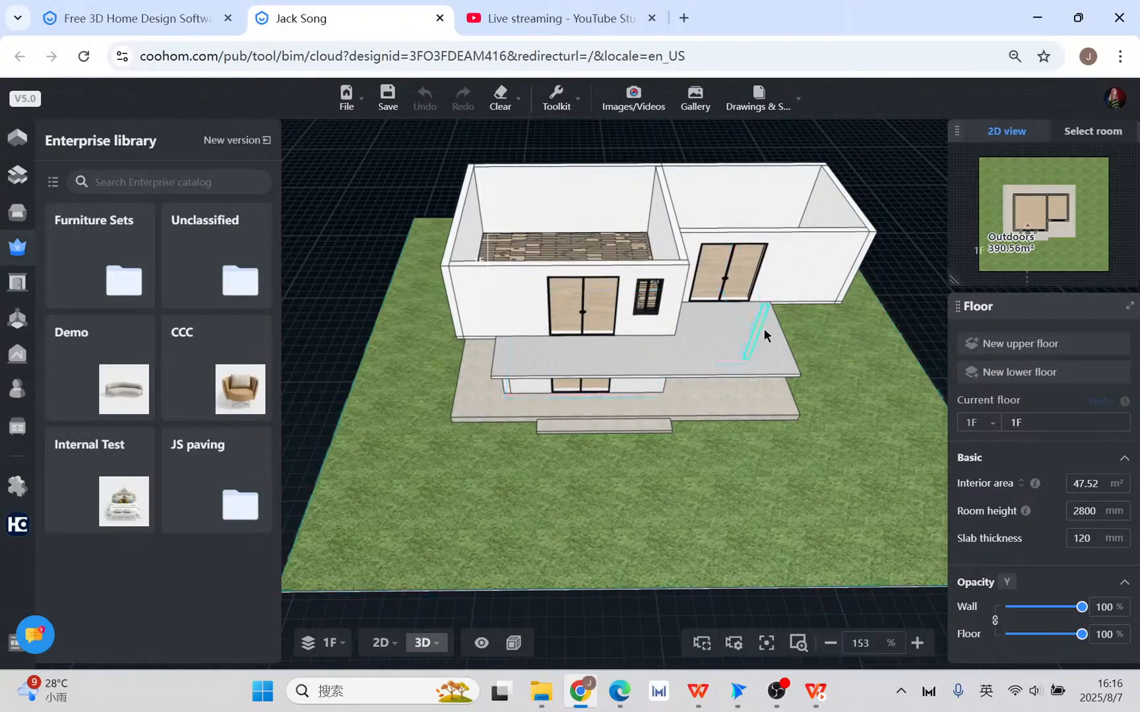
# - Make 2F the current floor and show its plan in 2D
pyautogui.moveTo(428, 646)
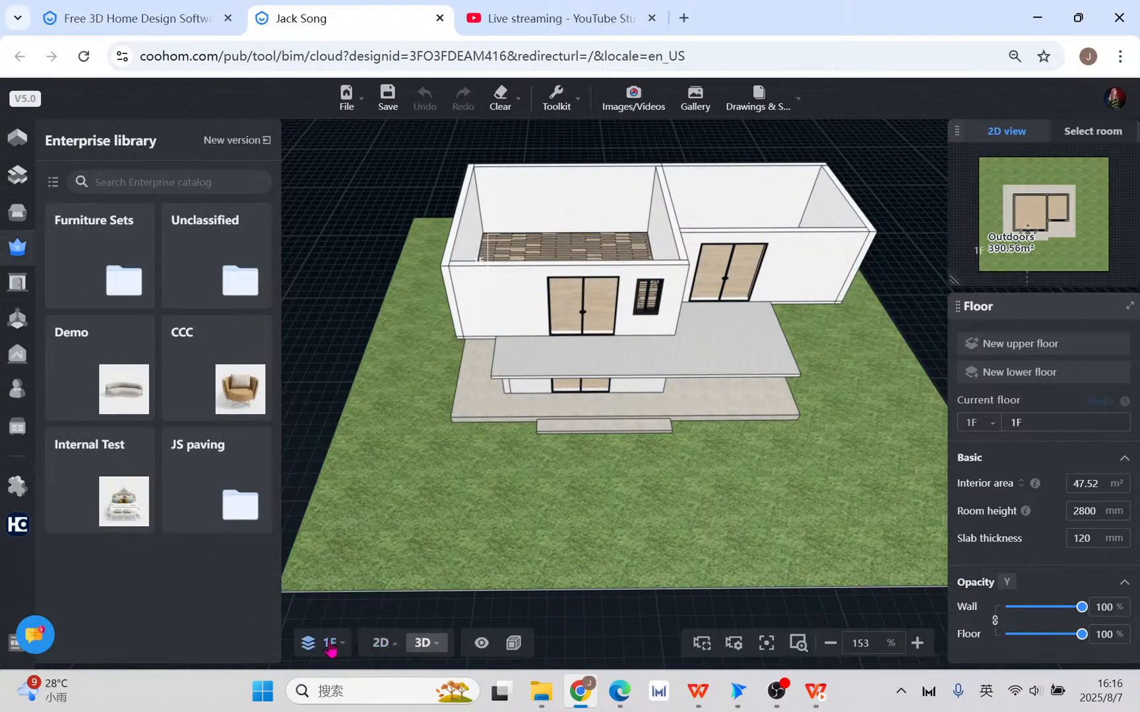
pyautogui.moveTo(328, 645)
pyautogui.click(300, 488)
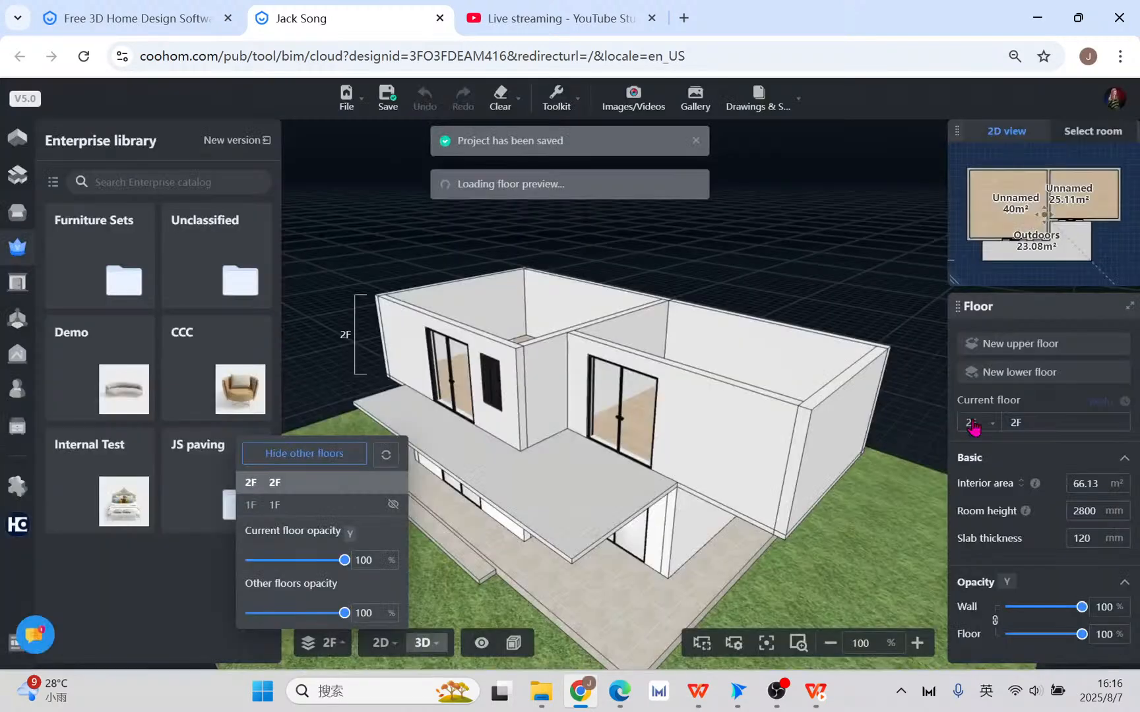
pyautogui.click(381, 643)
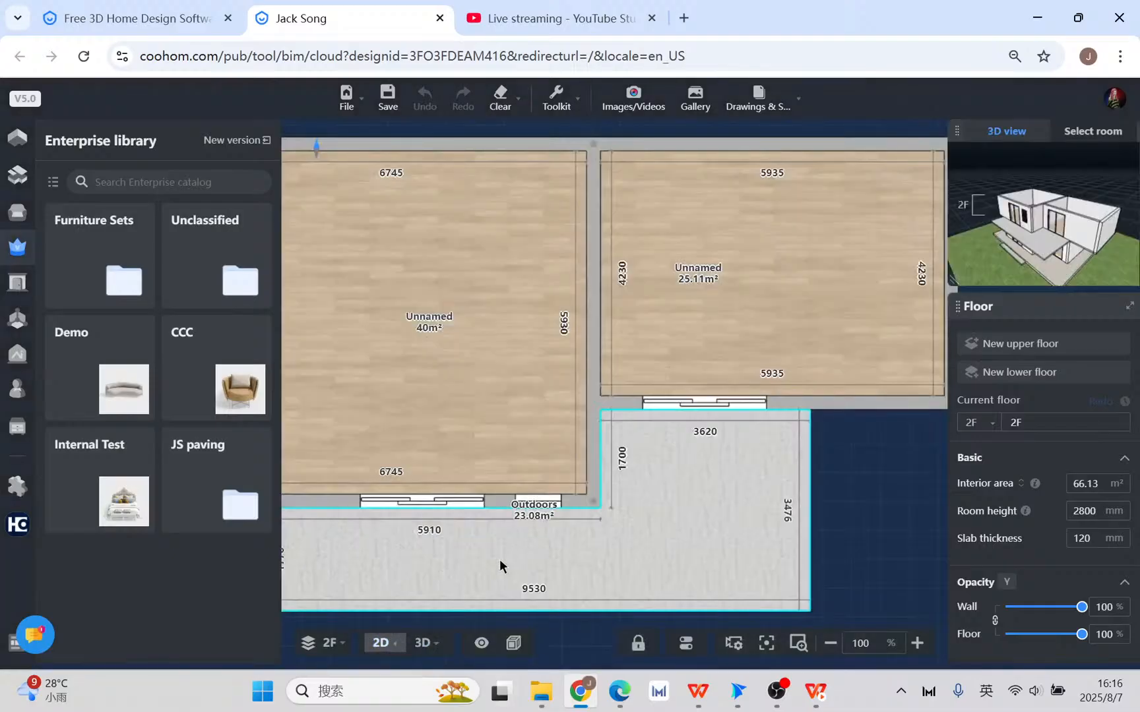
# - Browse the Railings category of the public library for a railing that suits the second-floor terrace
pyautogui.moveTo(43, 193)
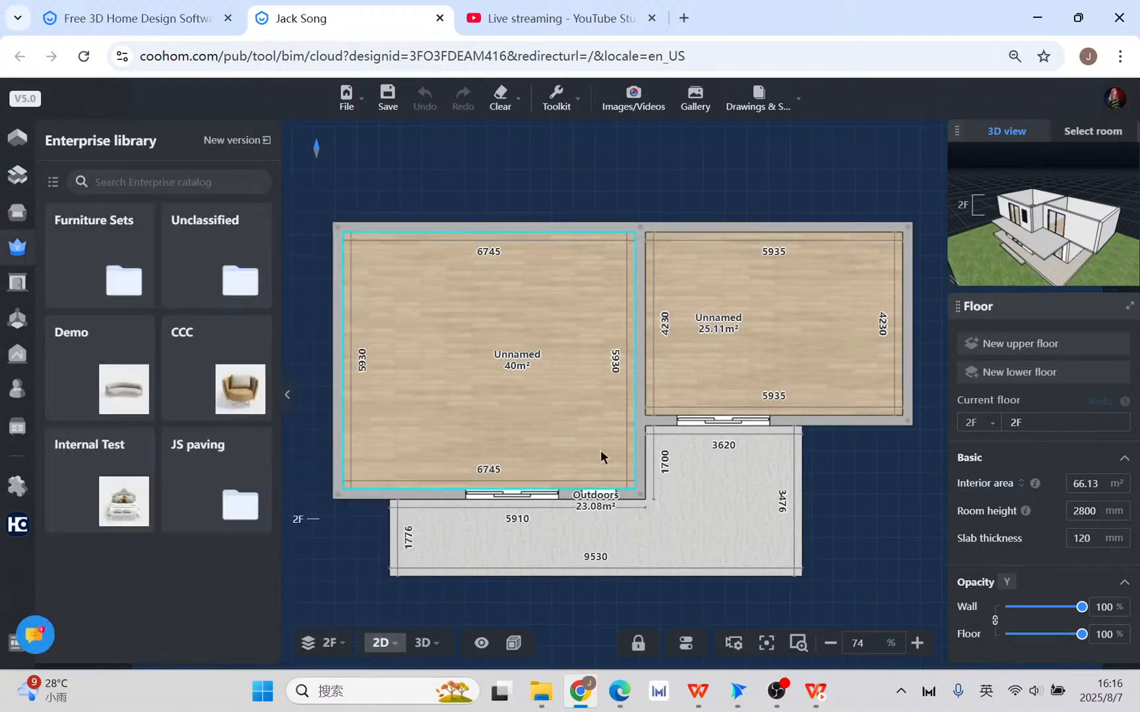
pyautogui.moveTo(18, 211)
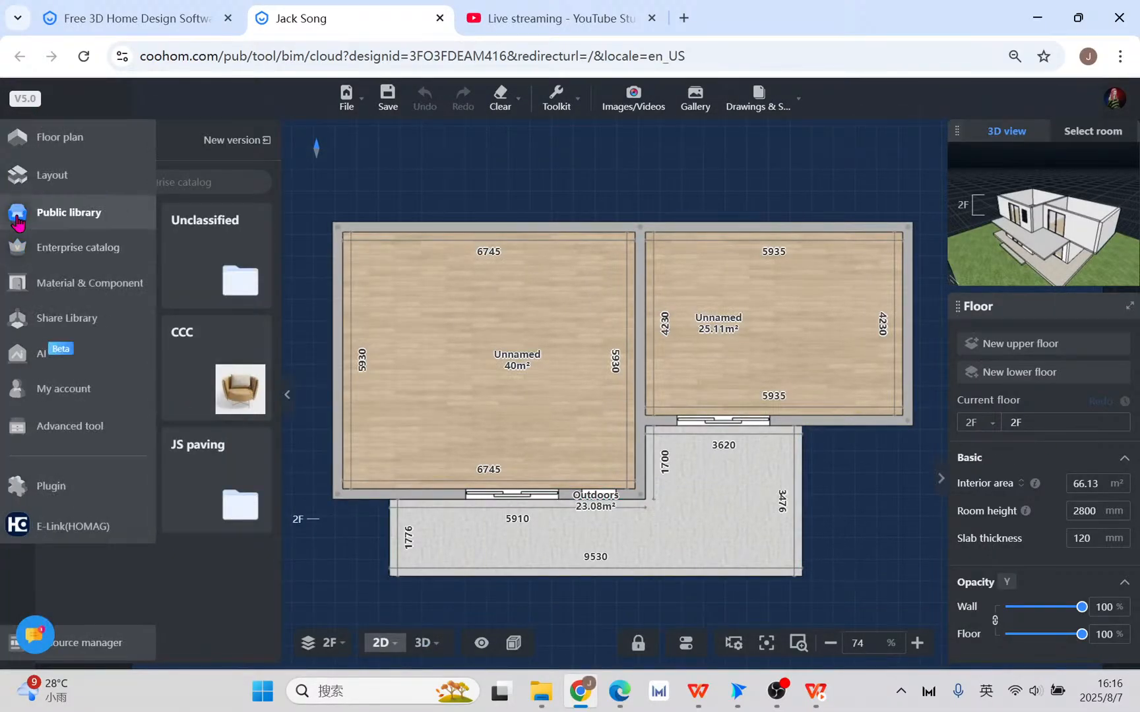
pyautogui.click(53, 212)
pyautogui.scroll(-5, 139, 356)
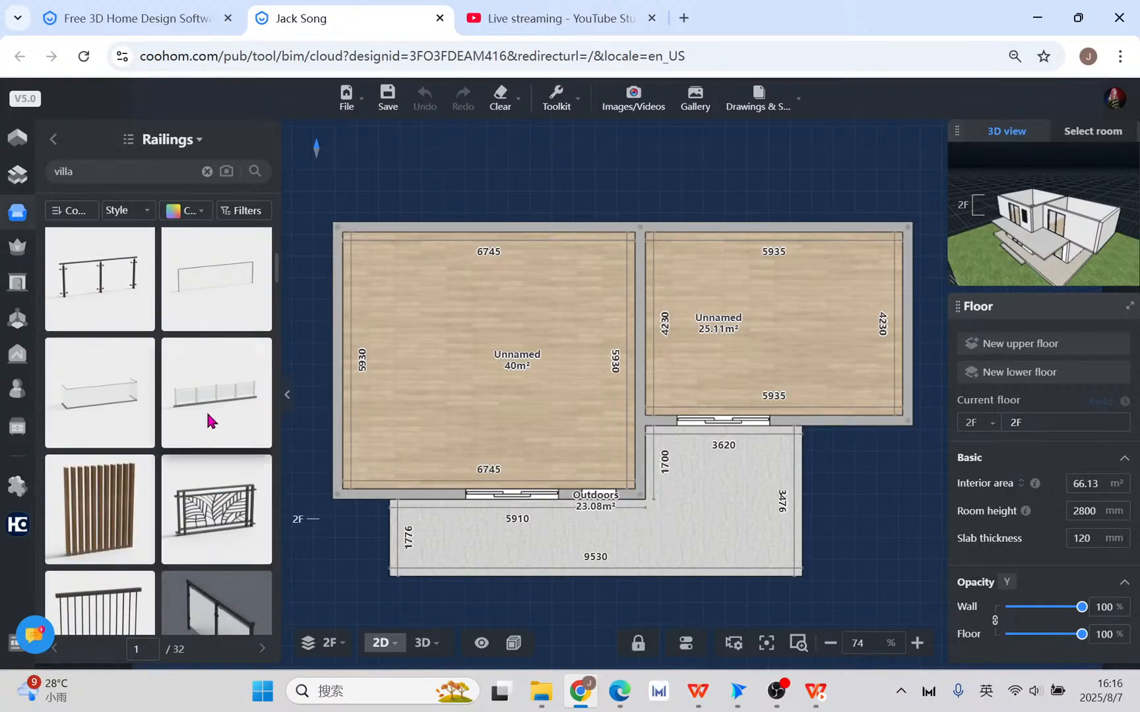
pyautogui.scroll(-5, 144, 382)
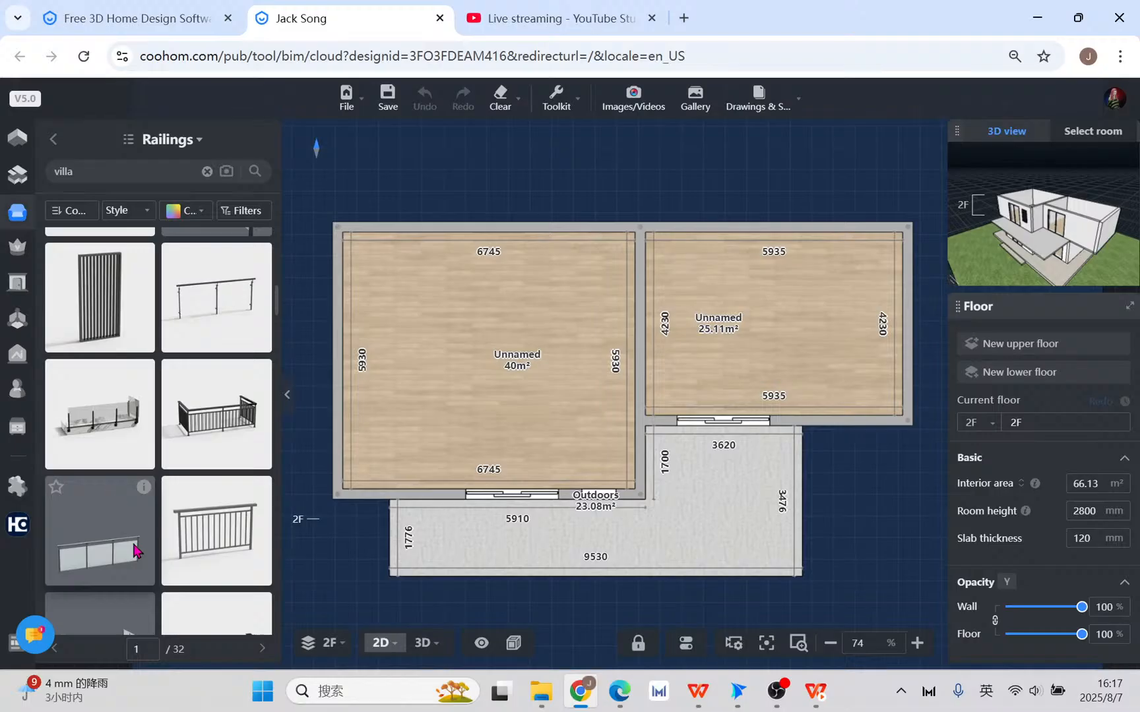
pyautogui.scroll(5, 105, 436)
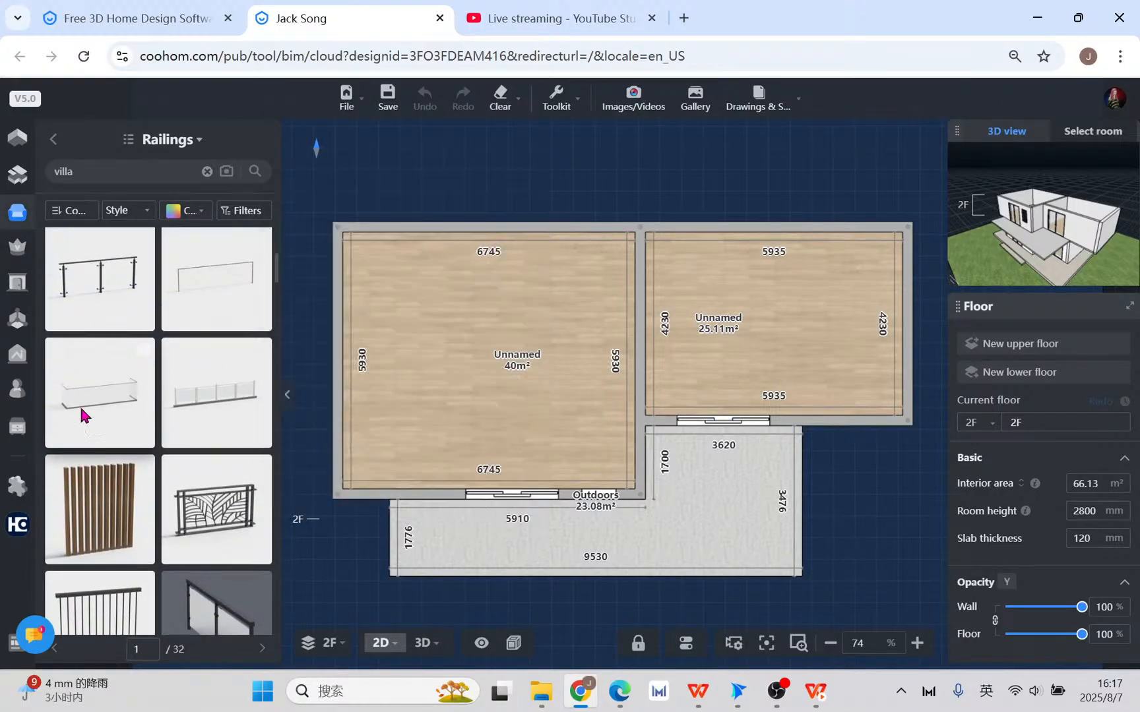
pyautogui.scroll(-5, 121, 422)
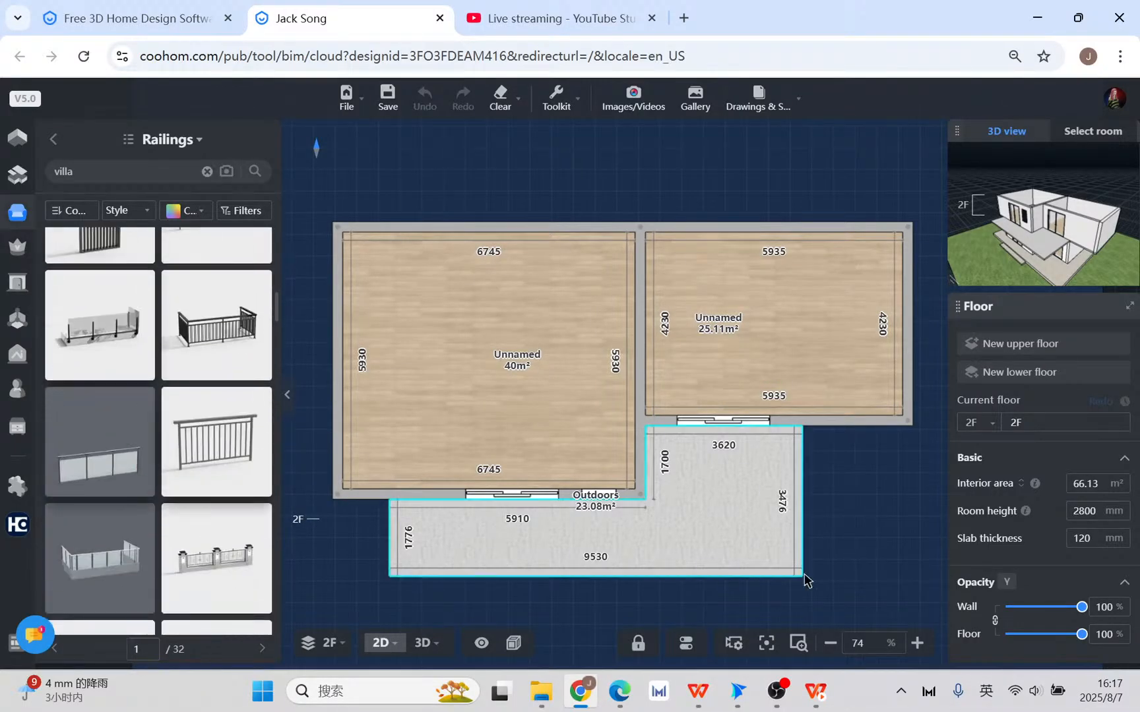
pyautogui.scroll(-1, 745, 537)
pyautogui.scroll(2, 636, 540)
pyautogui.scroll(-3, 120, 546)
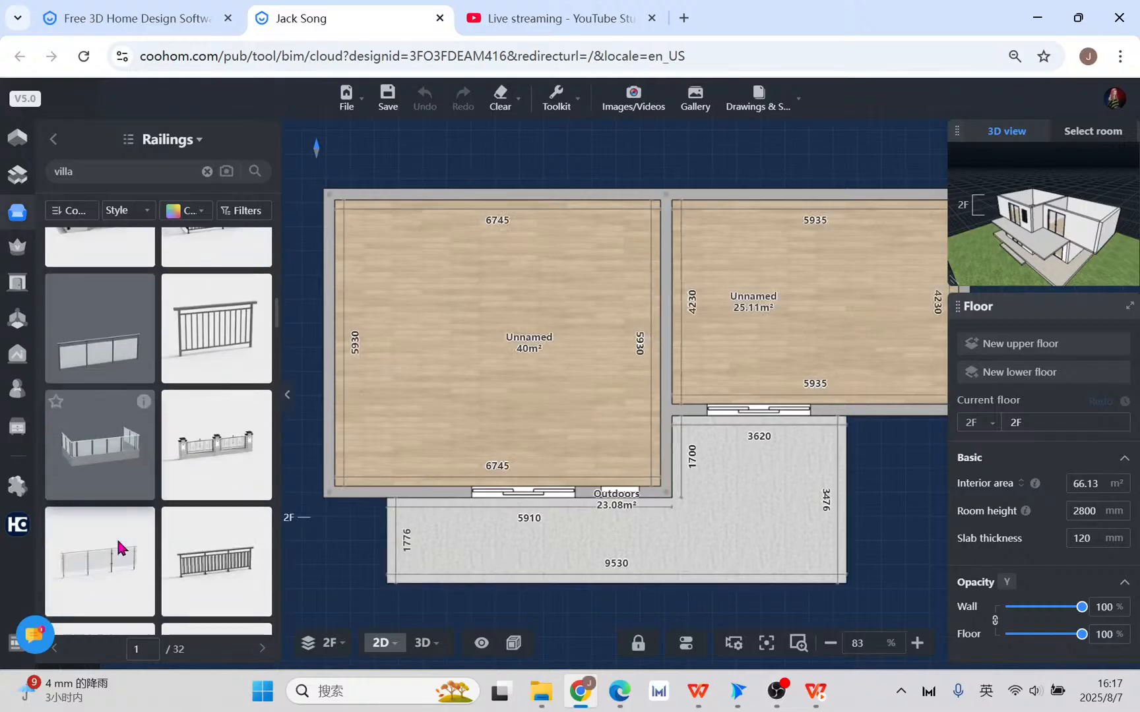
pyautogui.scroll(1, 121, 546)
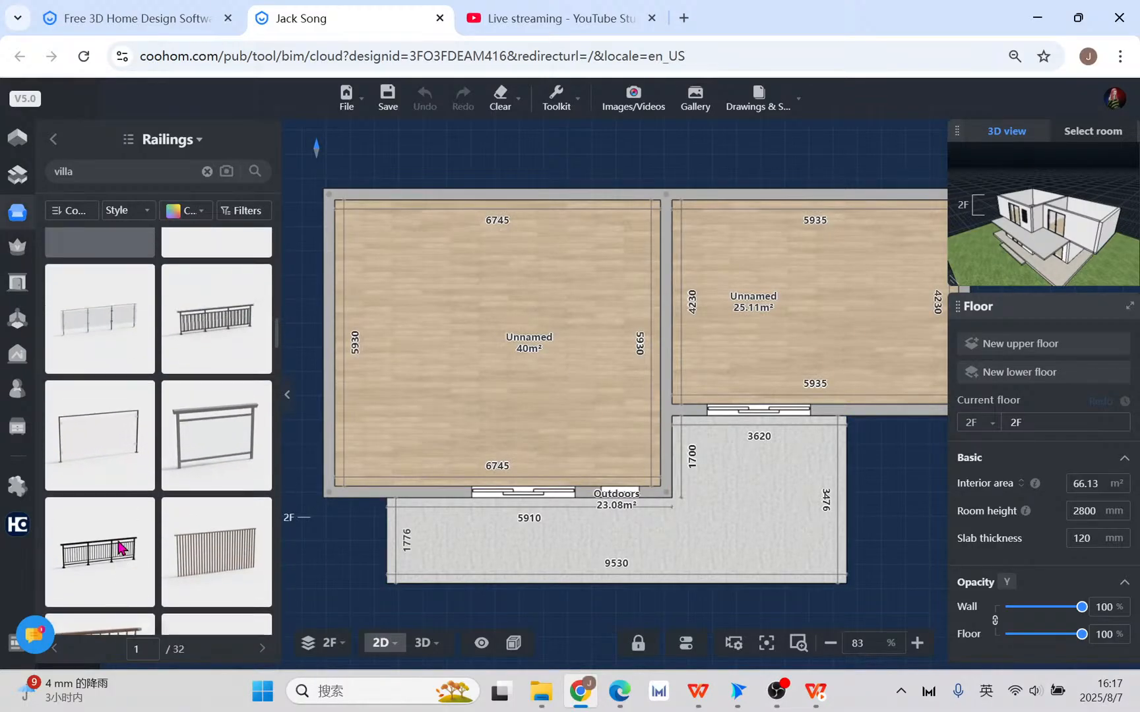
pyautogui.scroll(-3, 218, 417)
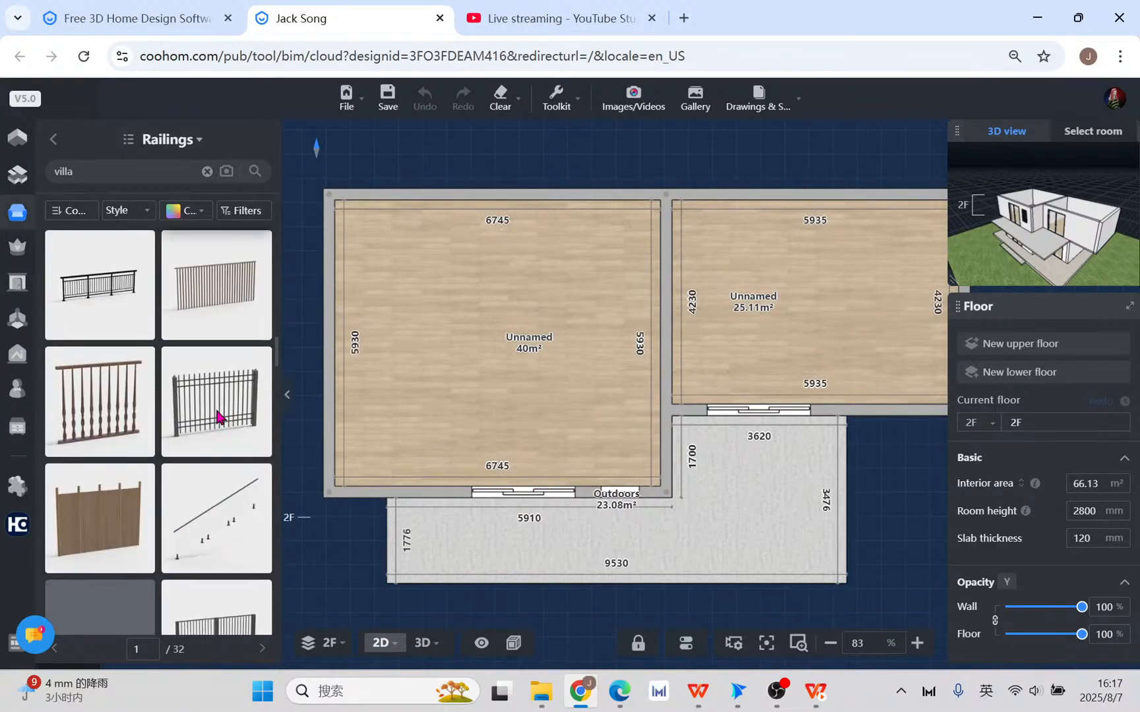
pyautogui.scroll(-4, 219, 457)
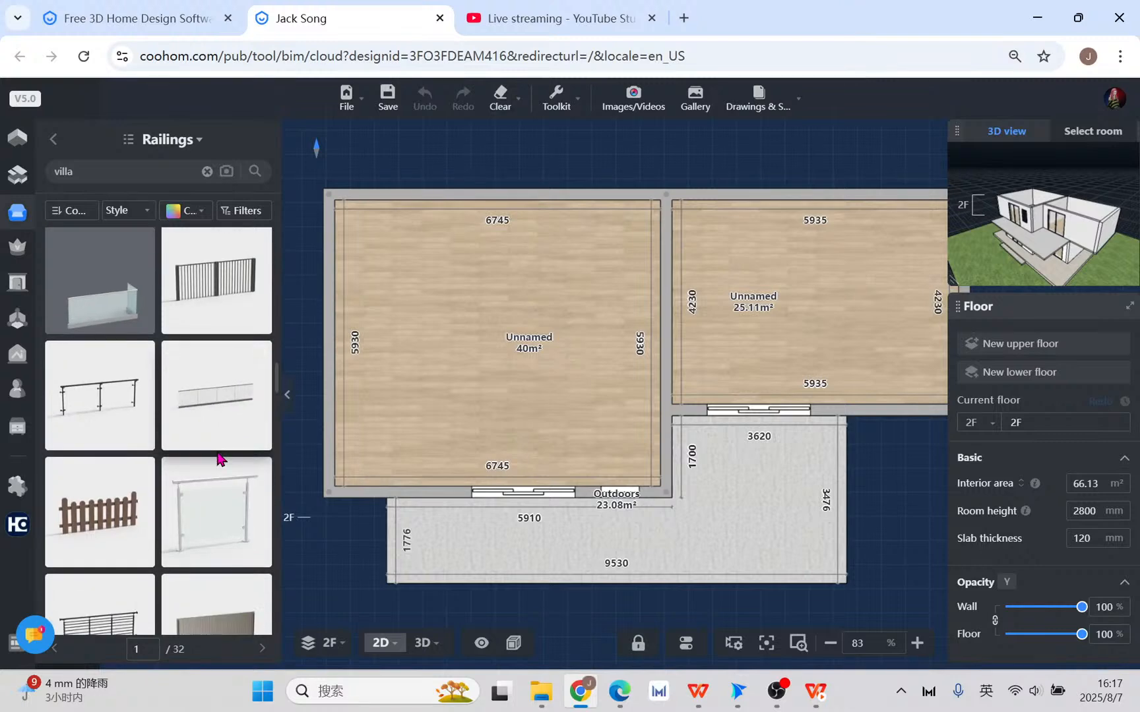
pyautogui.scroll(-5, 214, 565)
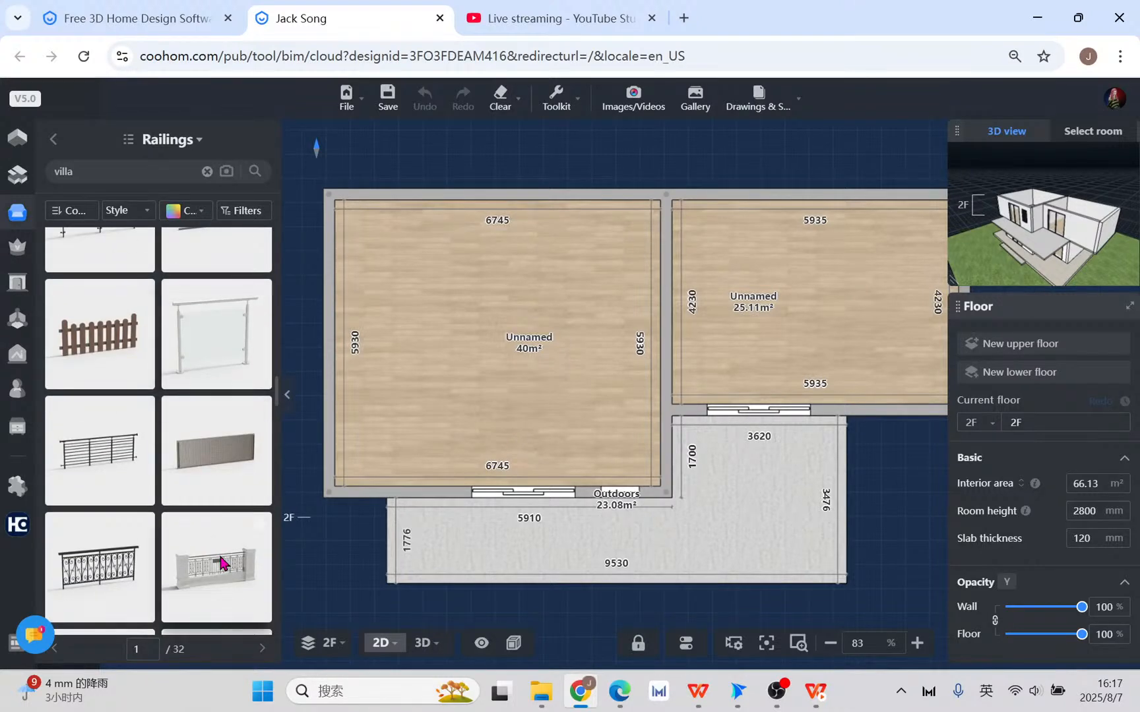
pyautogui.scroll(-5, 220, 561)
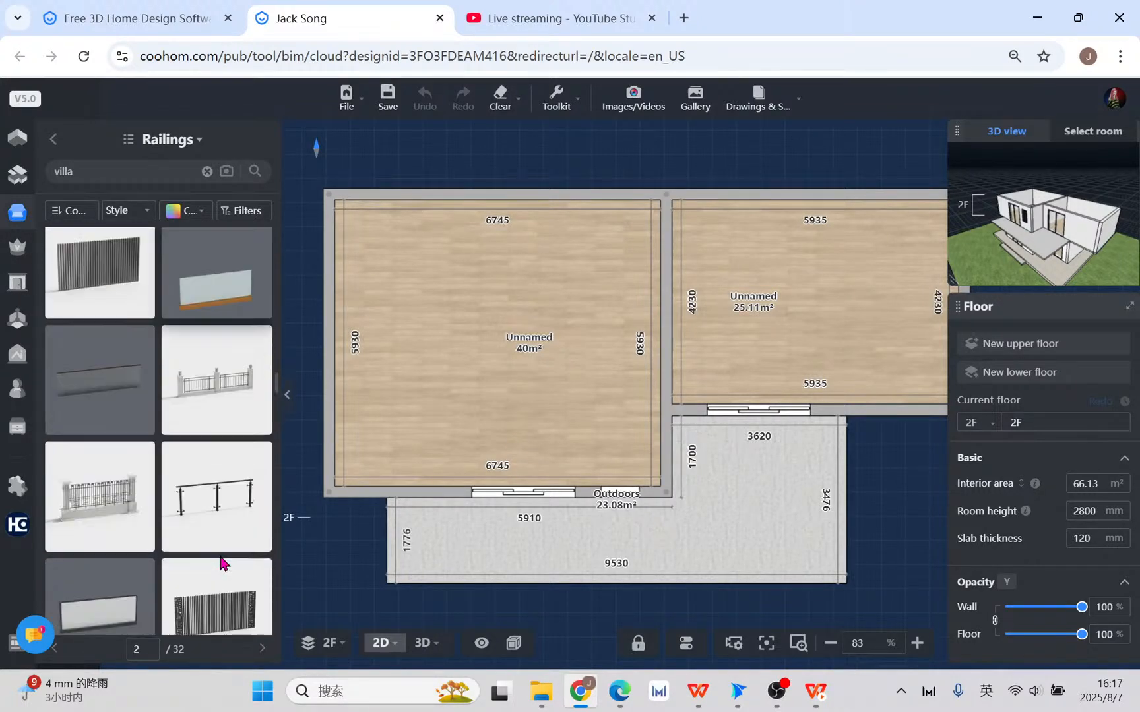
pyautogui.scroll(8, 221, 562)
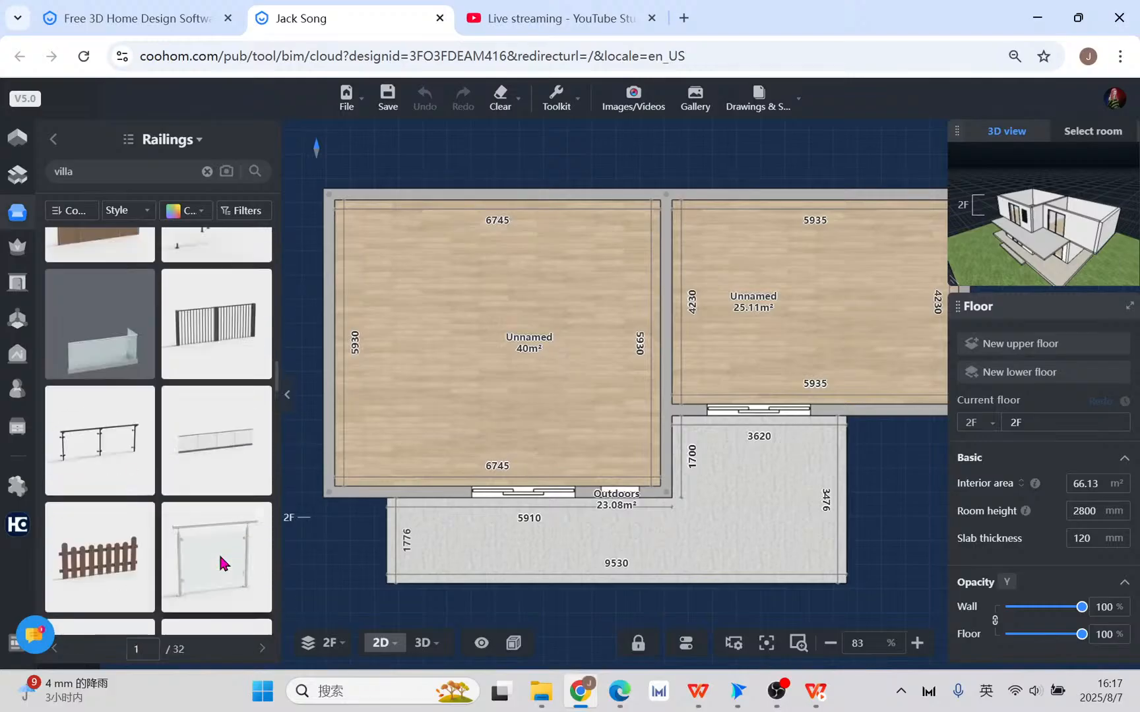
pyautogui.scroll(5, 221, 563)
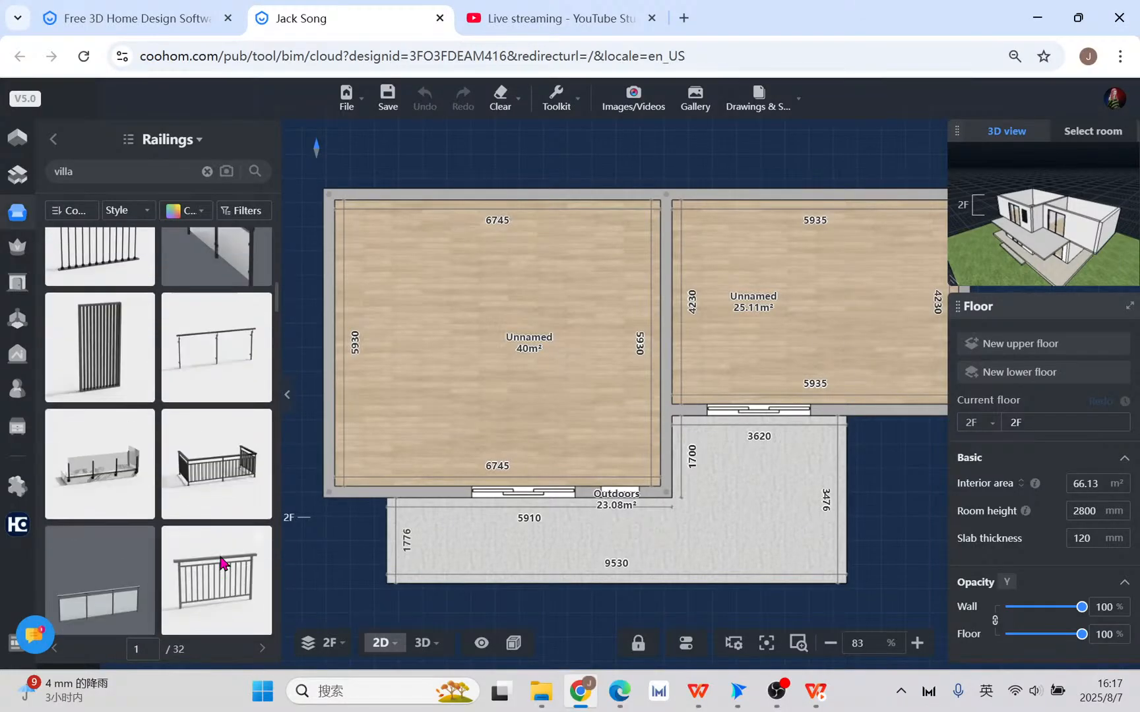
pyautogui.scroll(4, 221, 563)
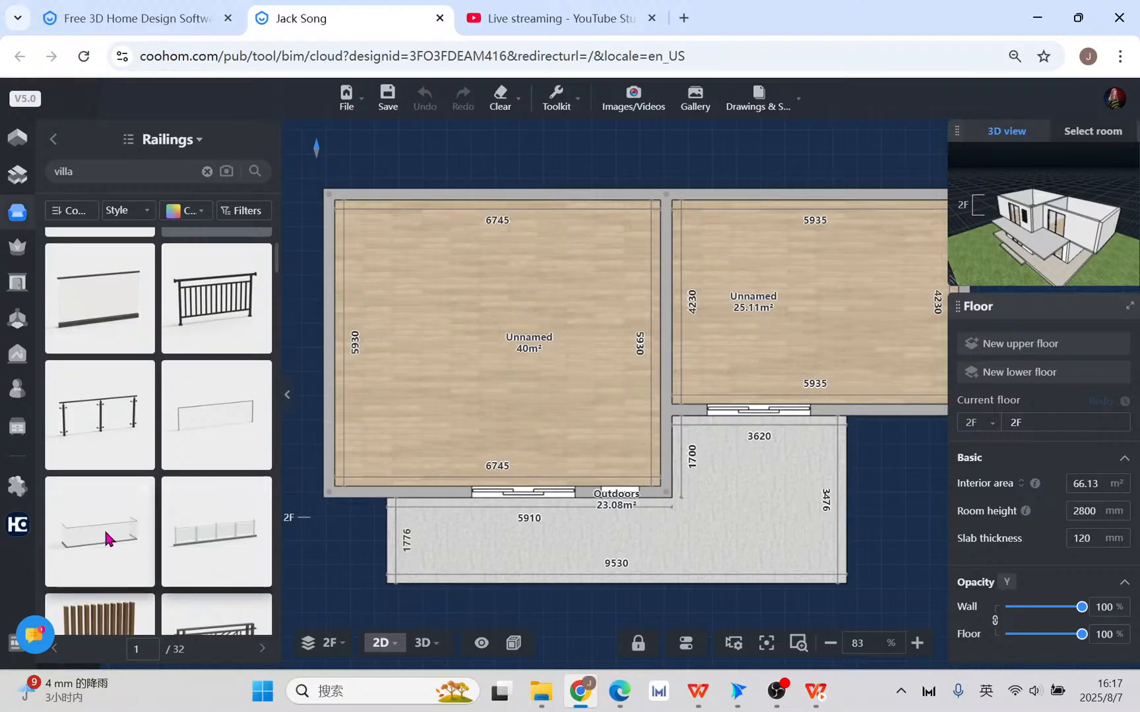
pyautogui.scroll(3, 101, 473)
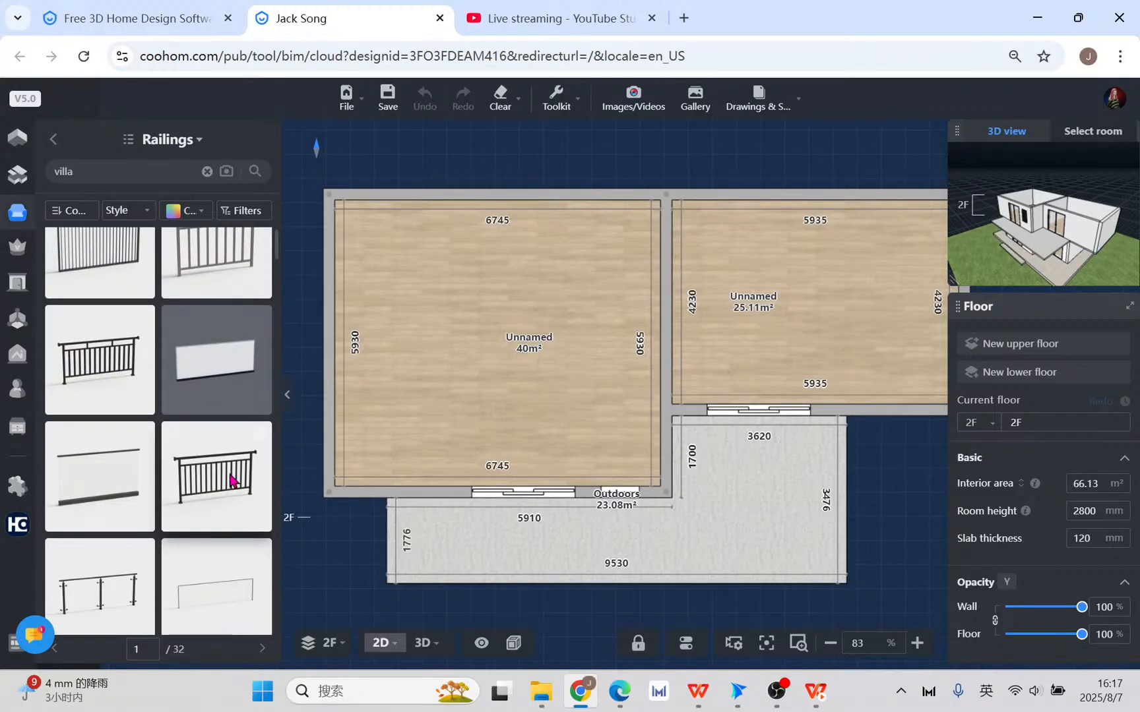
# - Place the black Metal Fence railing on the second-floor terrace and rotate it to 90° so it runs outward from the house wall
pyautogui.click(228, 478)
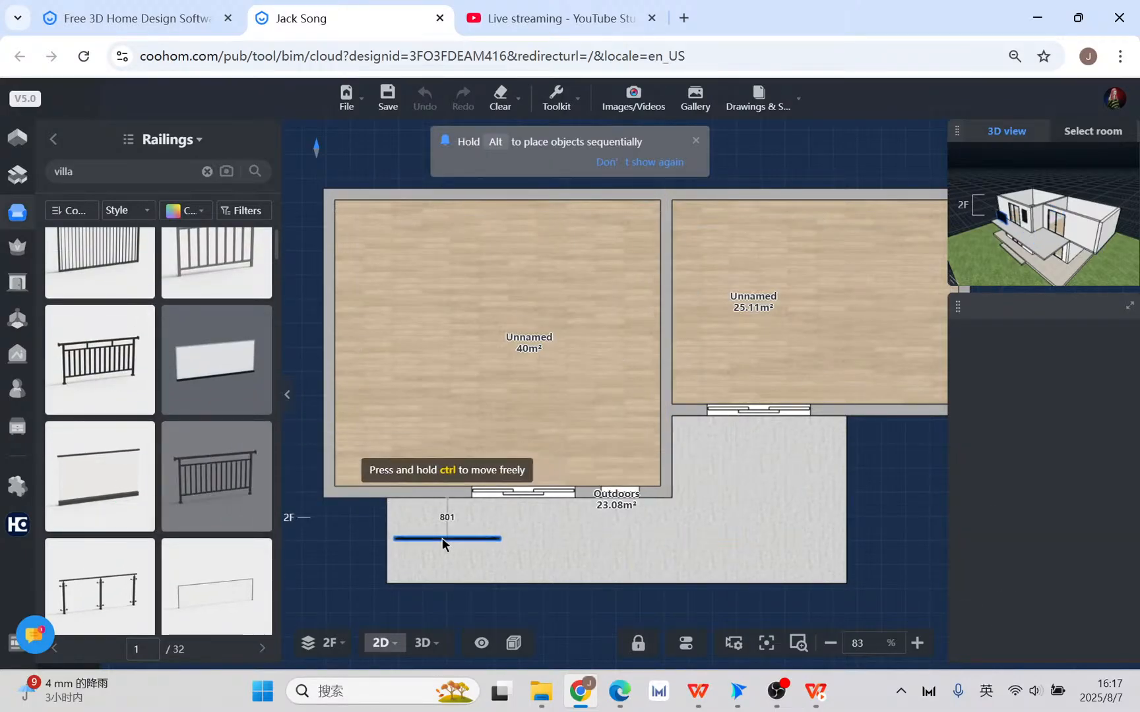
pyautogui.click(442, 538)
pyautogui.scroll(5, 438, 544)
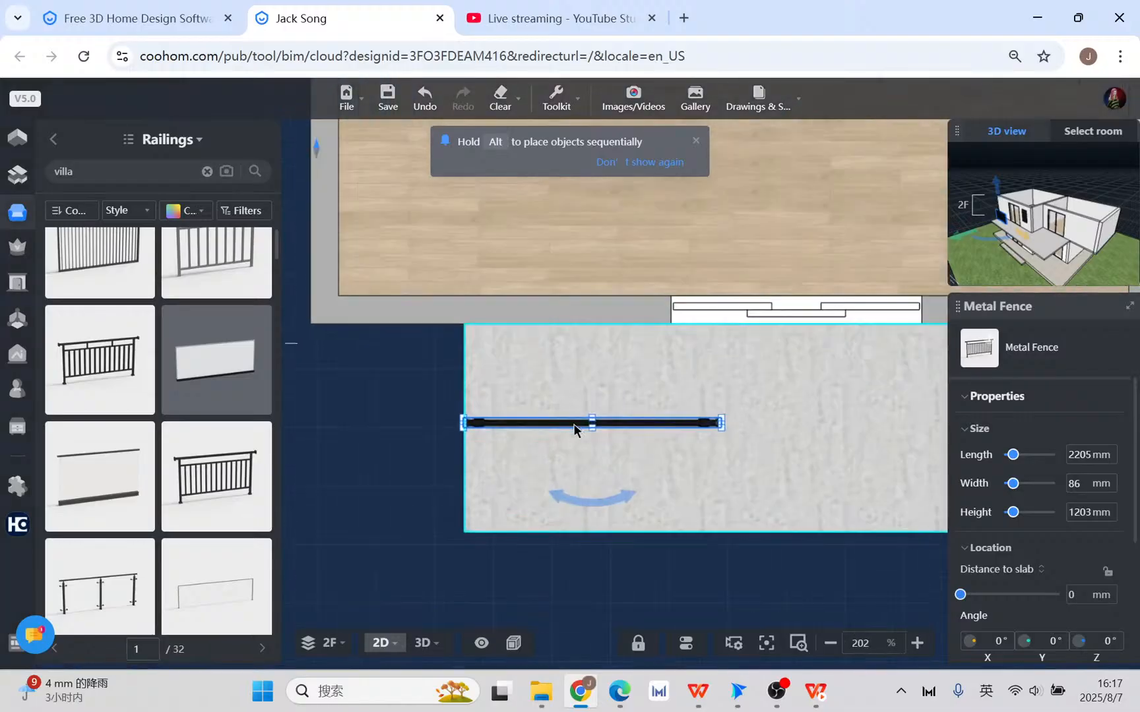
pyautogui.moveTo(596, 499); pyautogui.dragTo(670, 406)
pyautogui.moveTo(593, 386); pyautogui.dragTo(480, 406)
pyautogui.scroll(-3, 480, 407)
pyautogui.scroll(1, 175, 402)
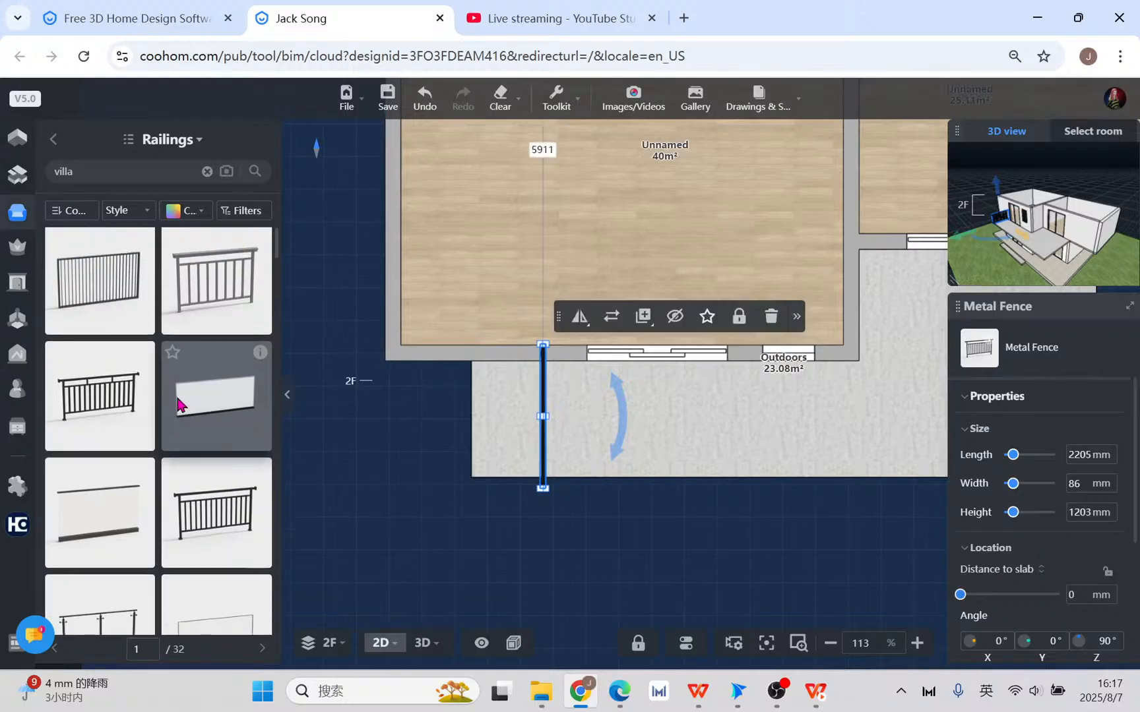
pyautogui.click(225, 389)
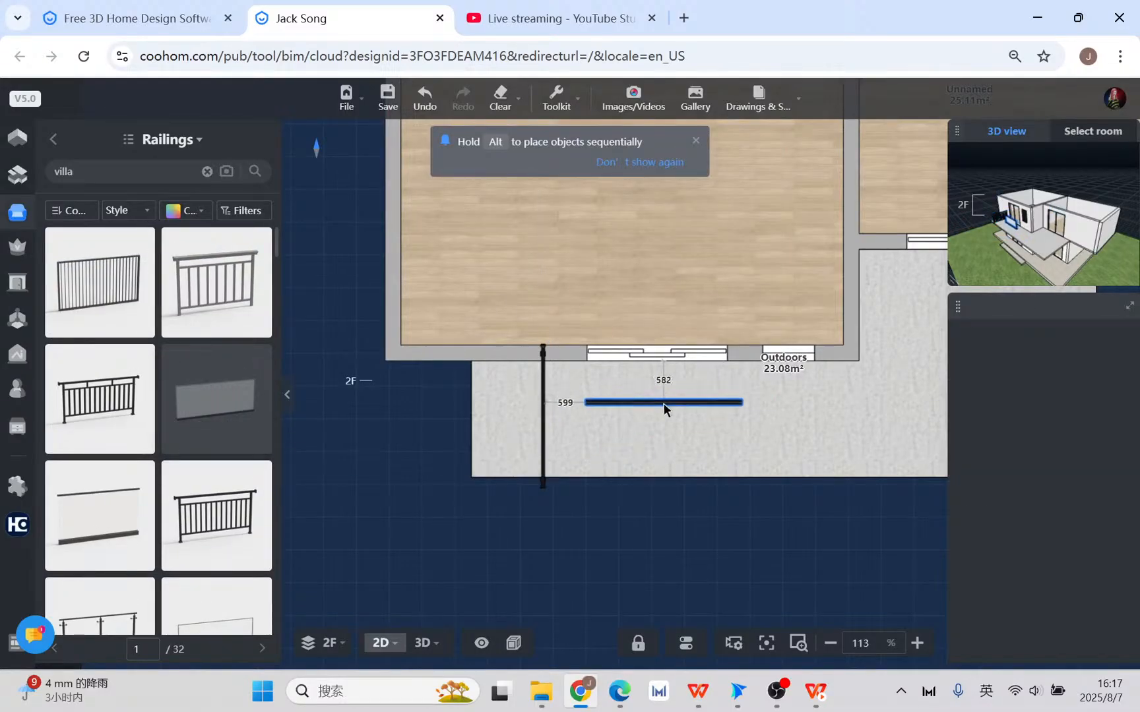
pyautogui.rightClick(664, 403)
pyautogui.click(232, 552)
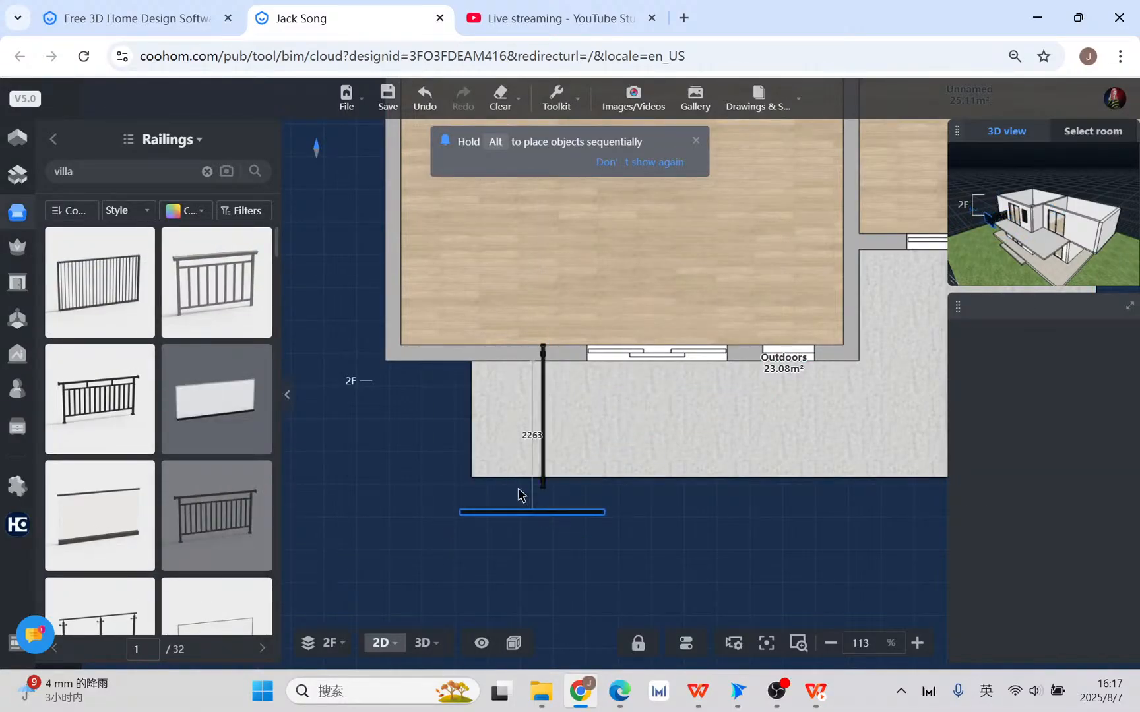
pyautogui.rightClick(462, 394)
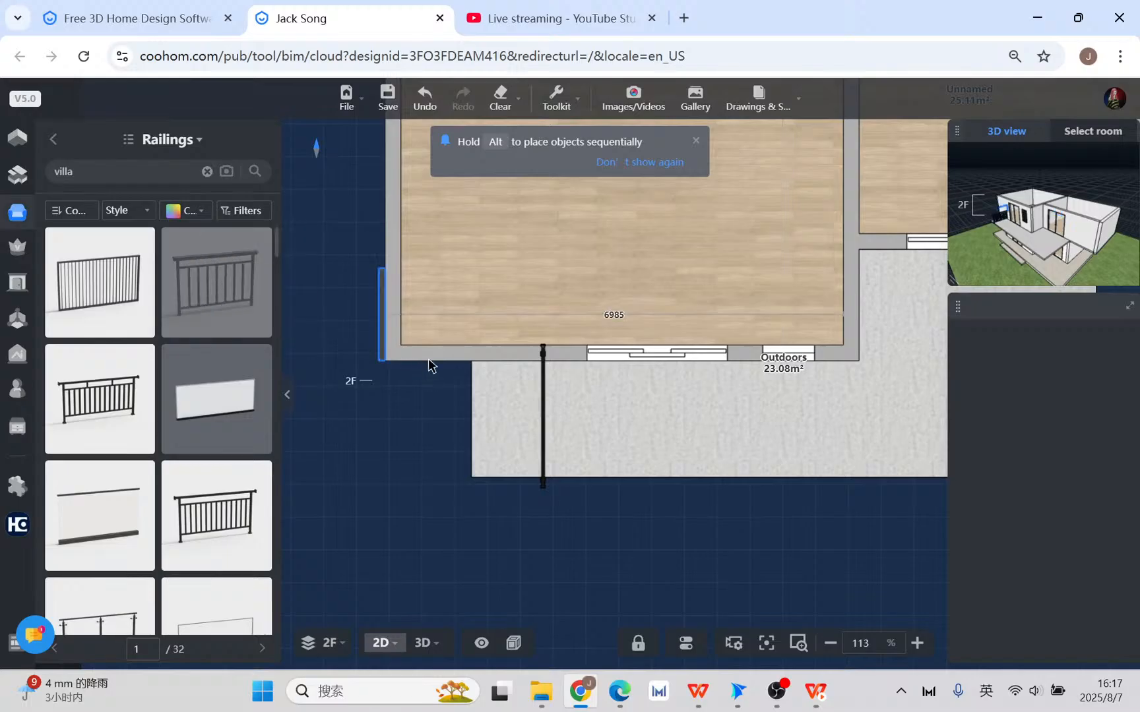
pyautogui.scroll(1, 388, 489)
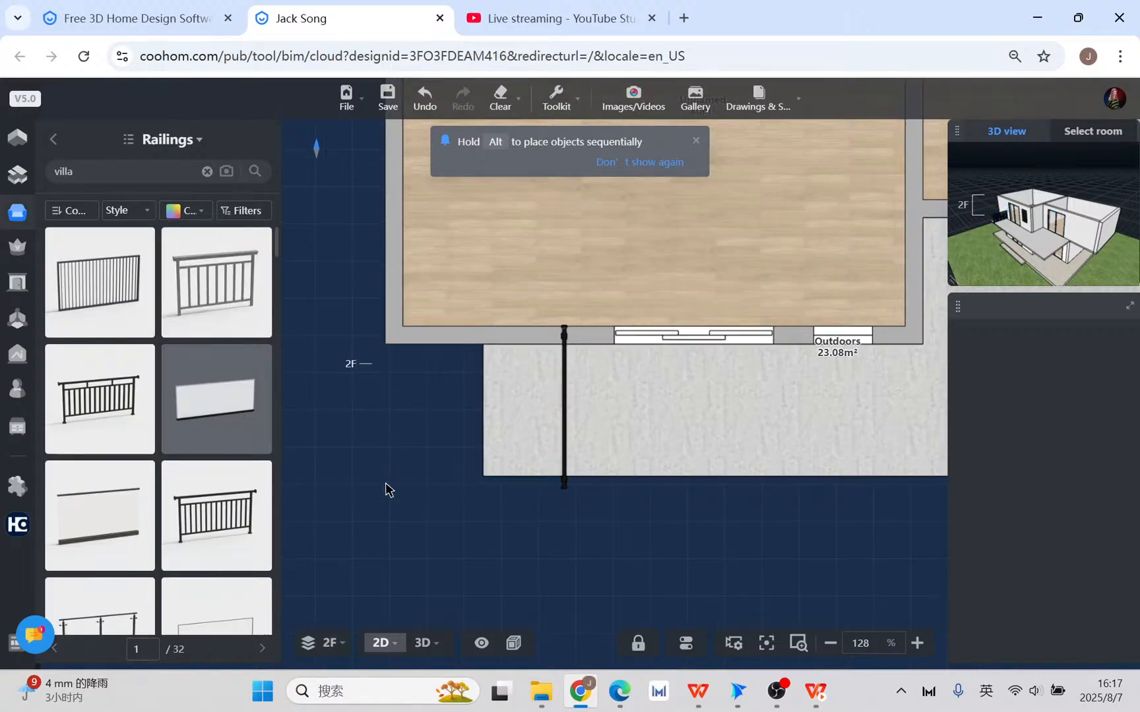
pyautogui.scroll(2, 514, 397)
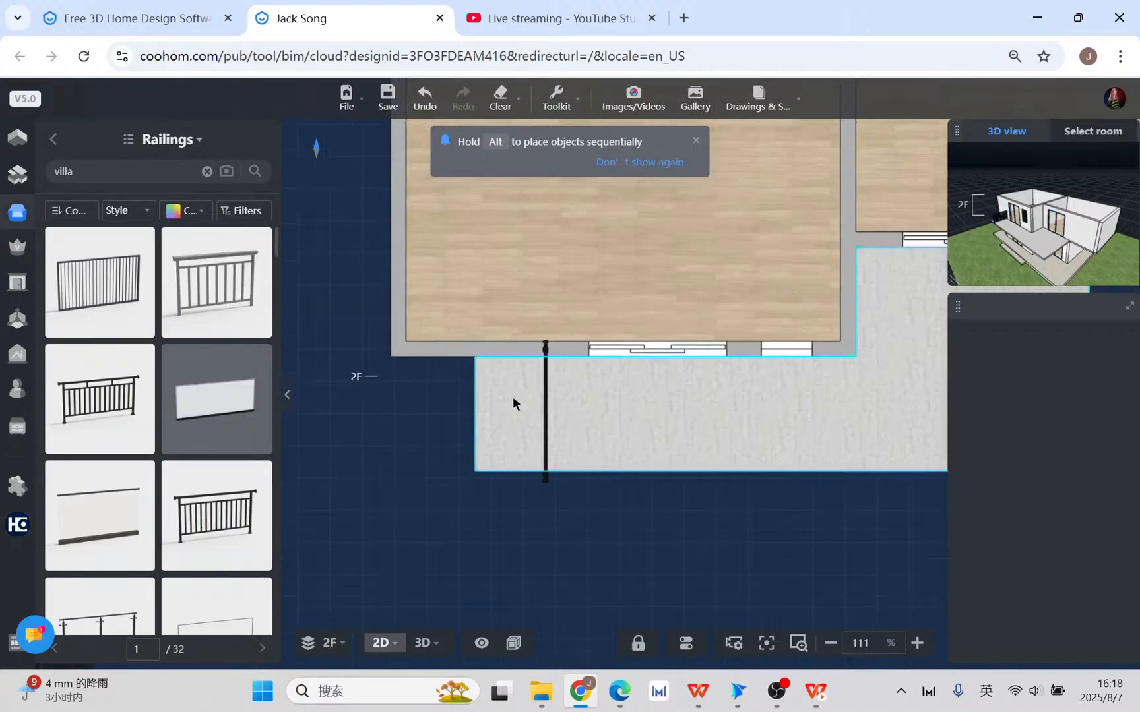
# - Move the Metal Fence to the terrace's short outer edge and shorten it to 1772 mm, ending flush with the slab
pyautogui.scroll(-5, 219, 520)
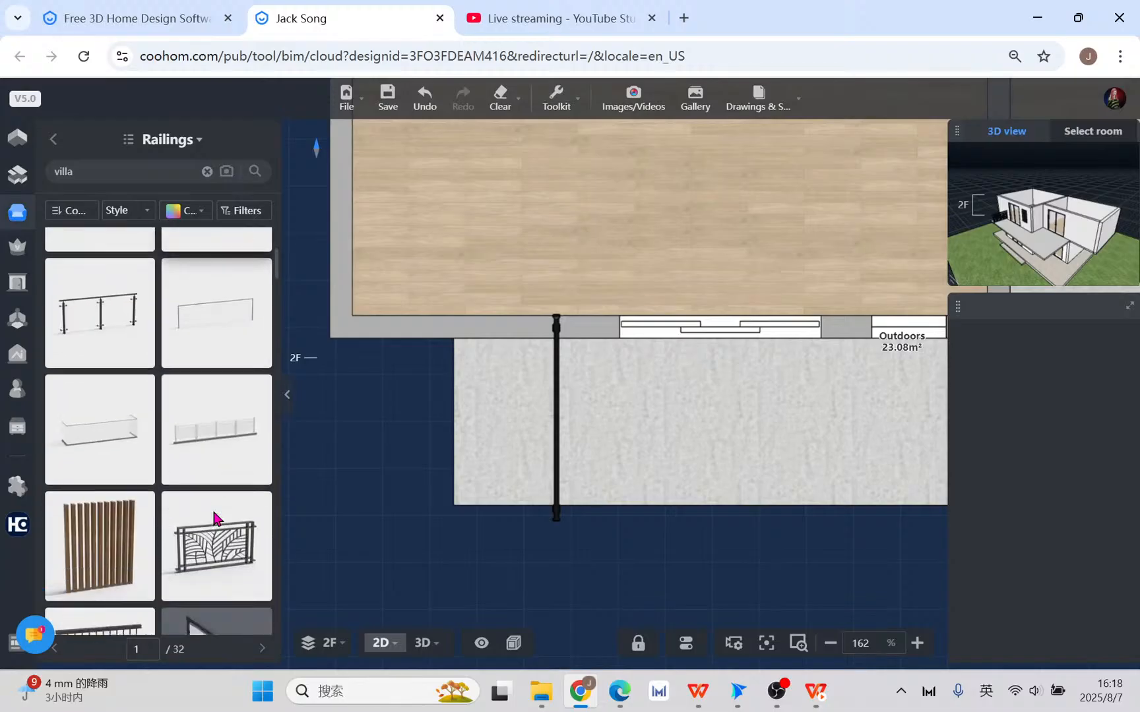
pyautogui.scroll(2, 227, 519)
pyautogui.click(558, 388)
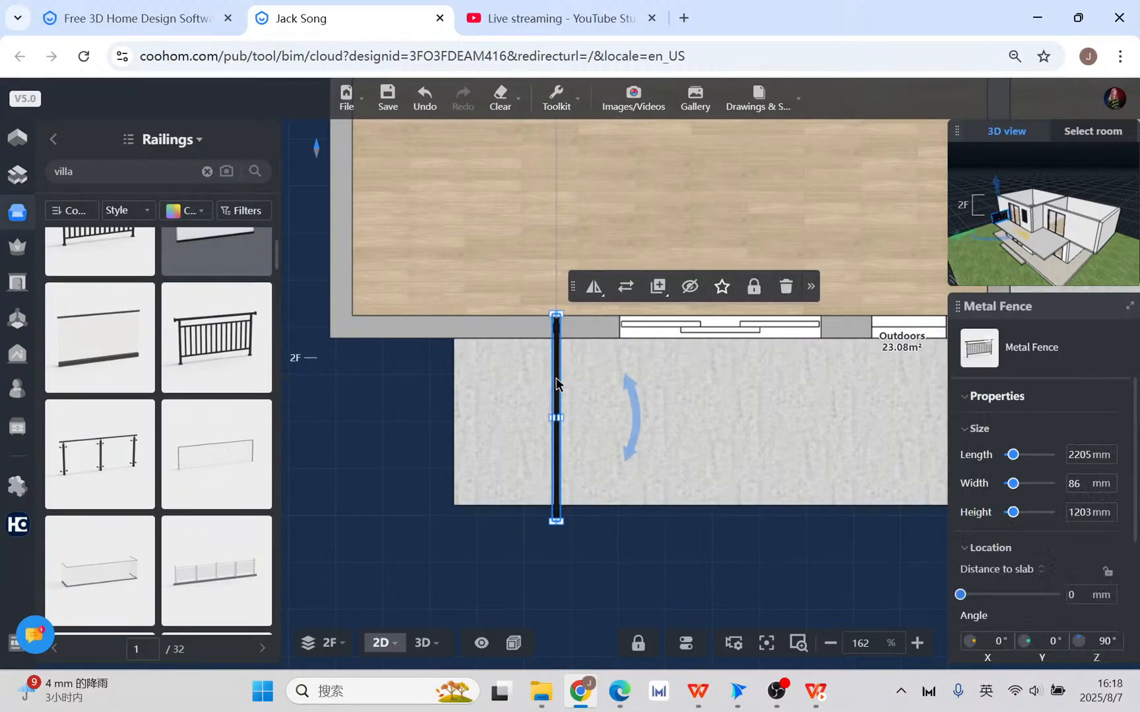
pyautogui.moveTo(557, 388); pyautogui.dragTo(447, 407)
pyautogui.scroll(2, 441, 349)
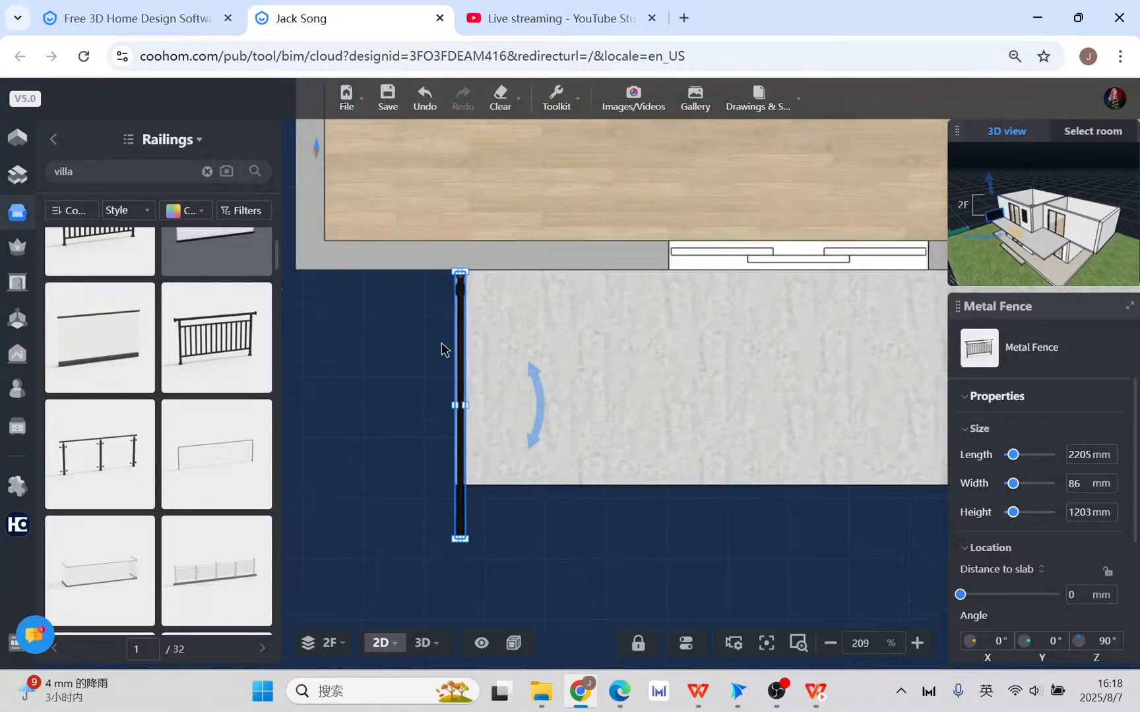
pyautogui.scroll(2, 458, 540)
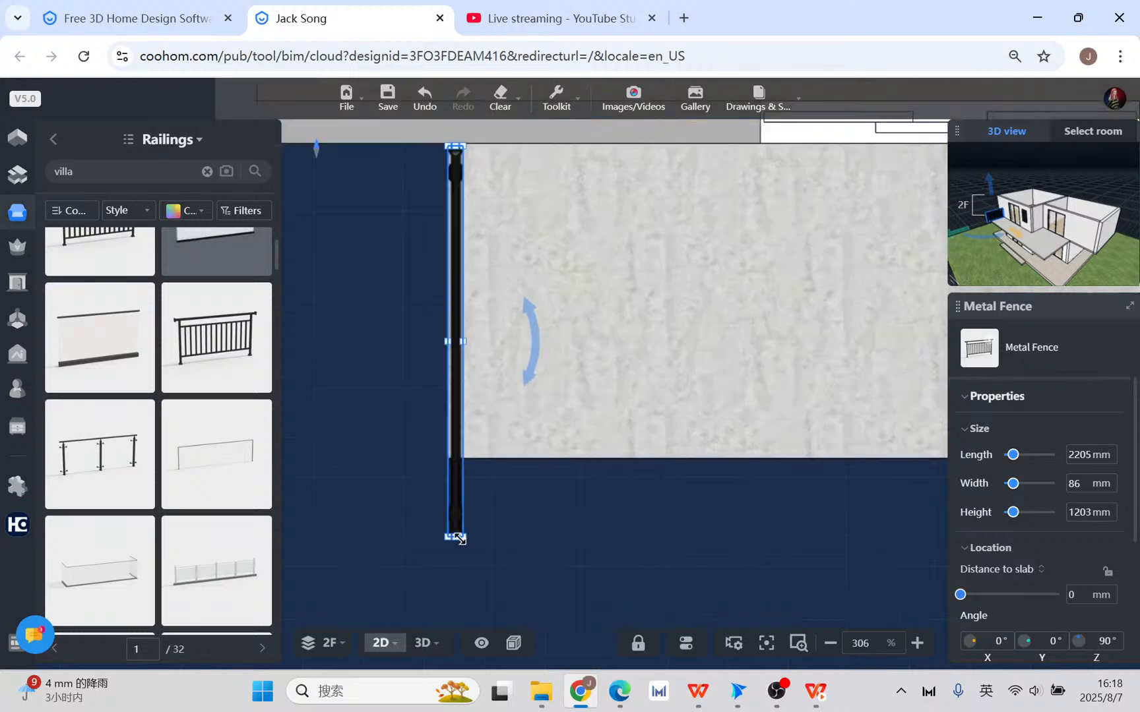
pyautogui.moveTo(454, 537); pyautogui.dragTo(458, 460)
pyautogui.scroll(-4, 512, 525)
pyautogui.scroll(3, 170, 502)
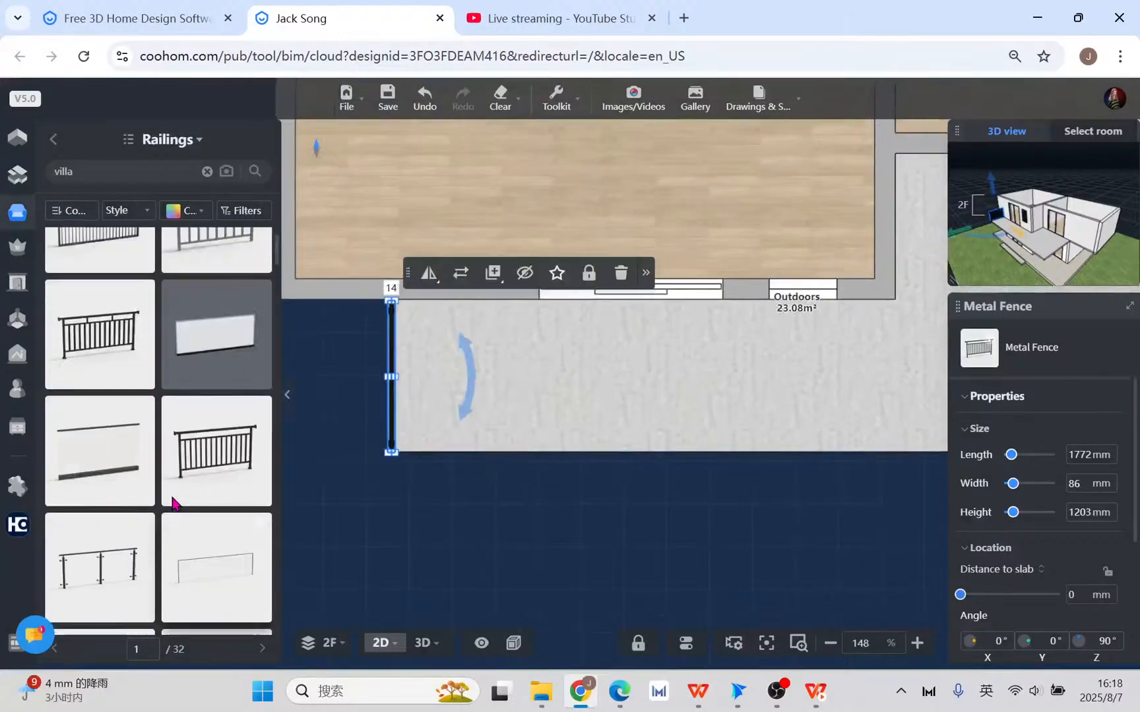
# - Place the black Metal Railing along the terrace's long front edge, with its end at the corner beside the Metal Fence
pyautogui.click(97, 418)
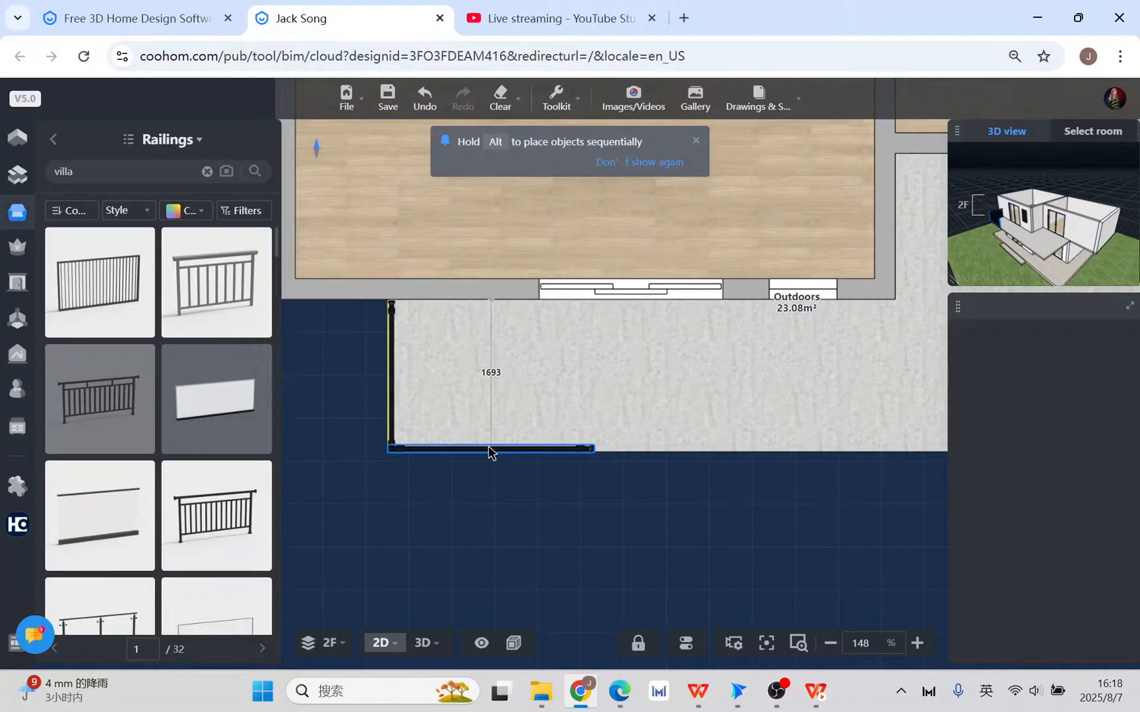
pyautogui.click(489, 452)
pyautogui.scroll(-3, 501, 455)
# - Array the Metal Railing along the terrace's front edge at a fixed pitch of 2407 mm to form four sections
pyautogui.click(711, 418)
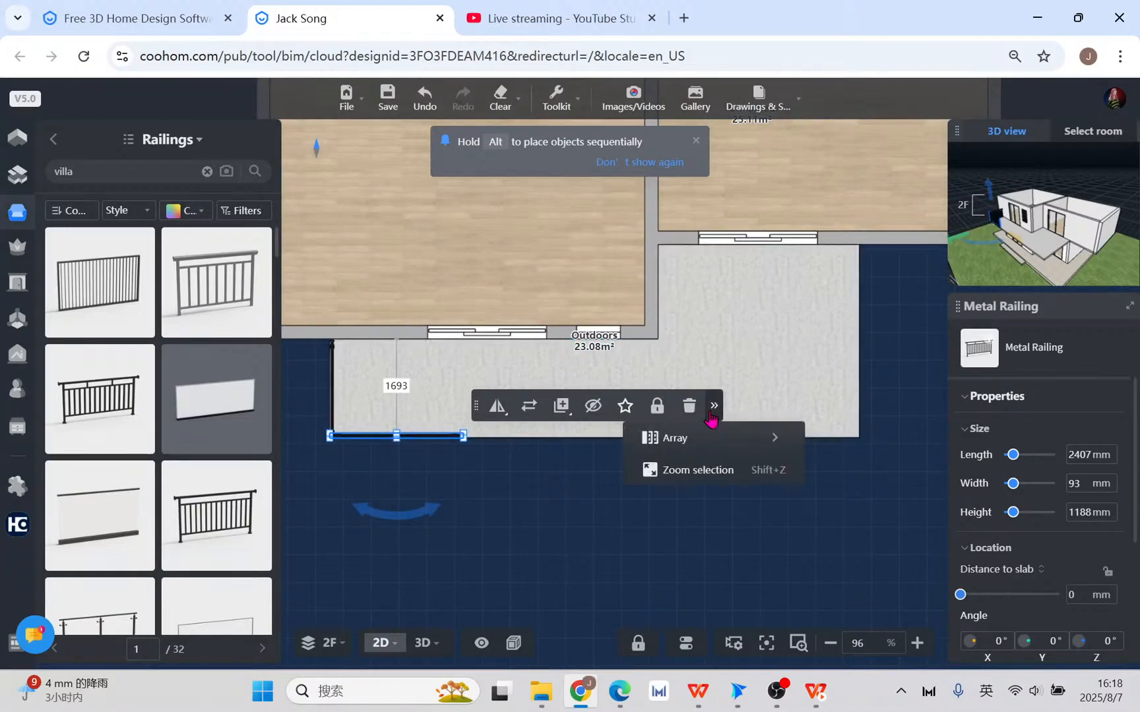
pyautogui.moveTo(714, 439)
pyautogui.click(851, 441)
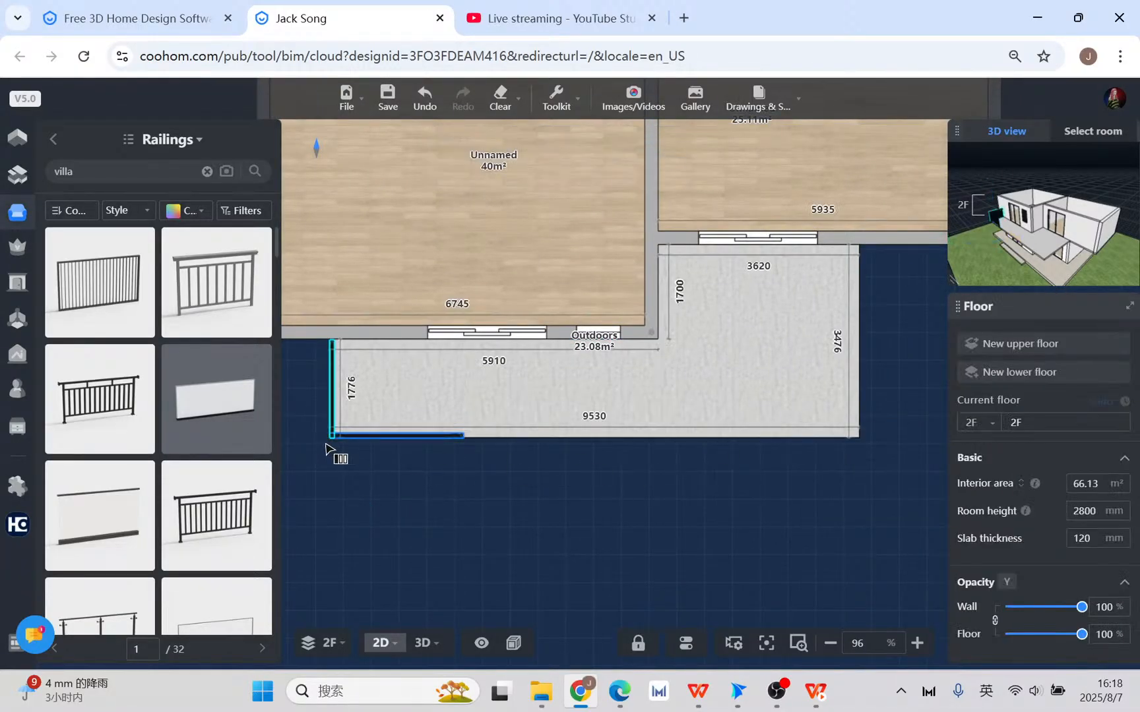
pyautogui.scroll(3, 338, 454)
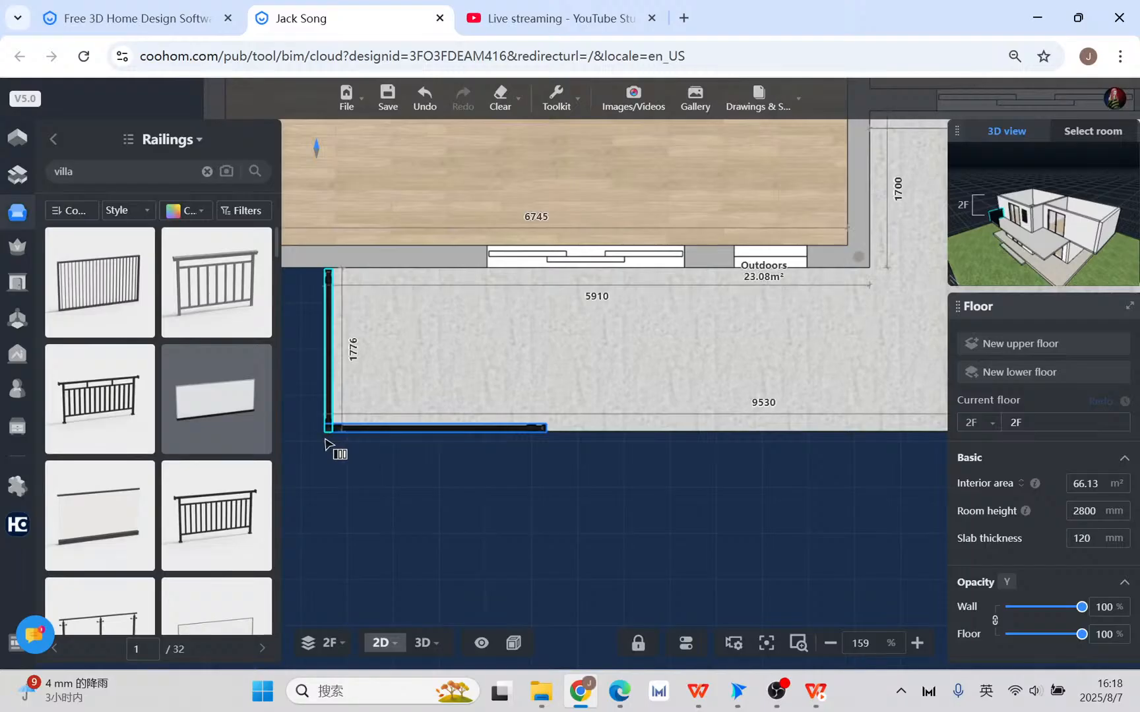
pyautogui.scroll(4, 310, 457)
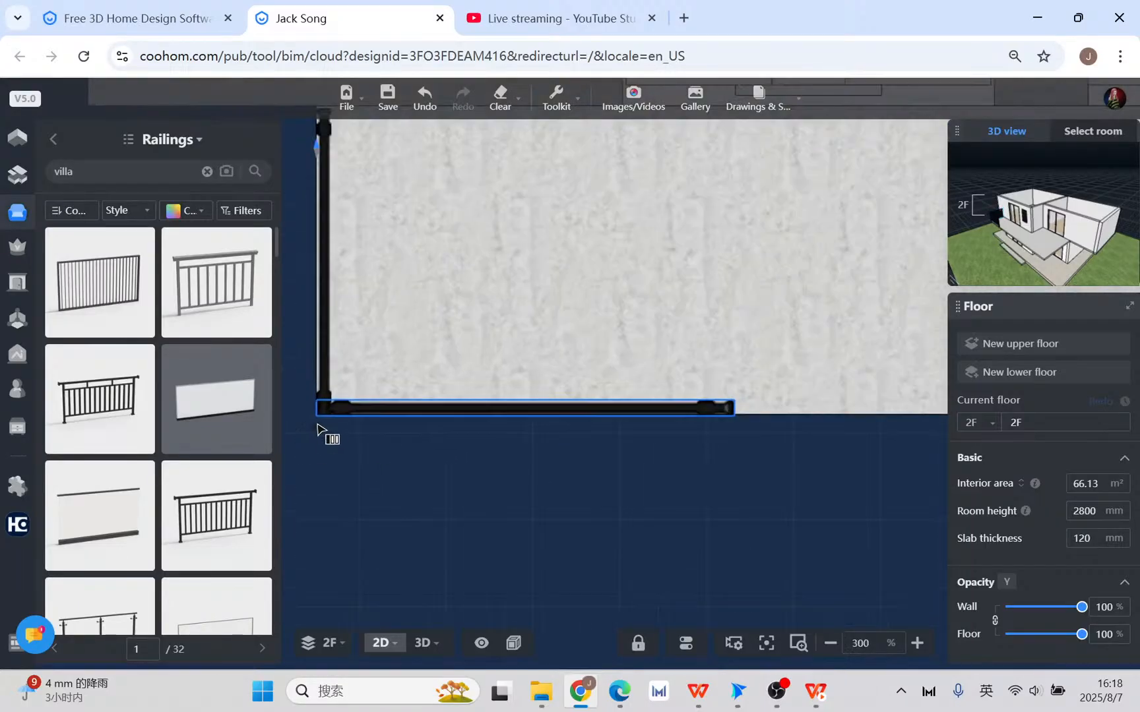
pyautogui.click(321, 432)
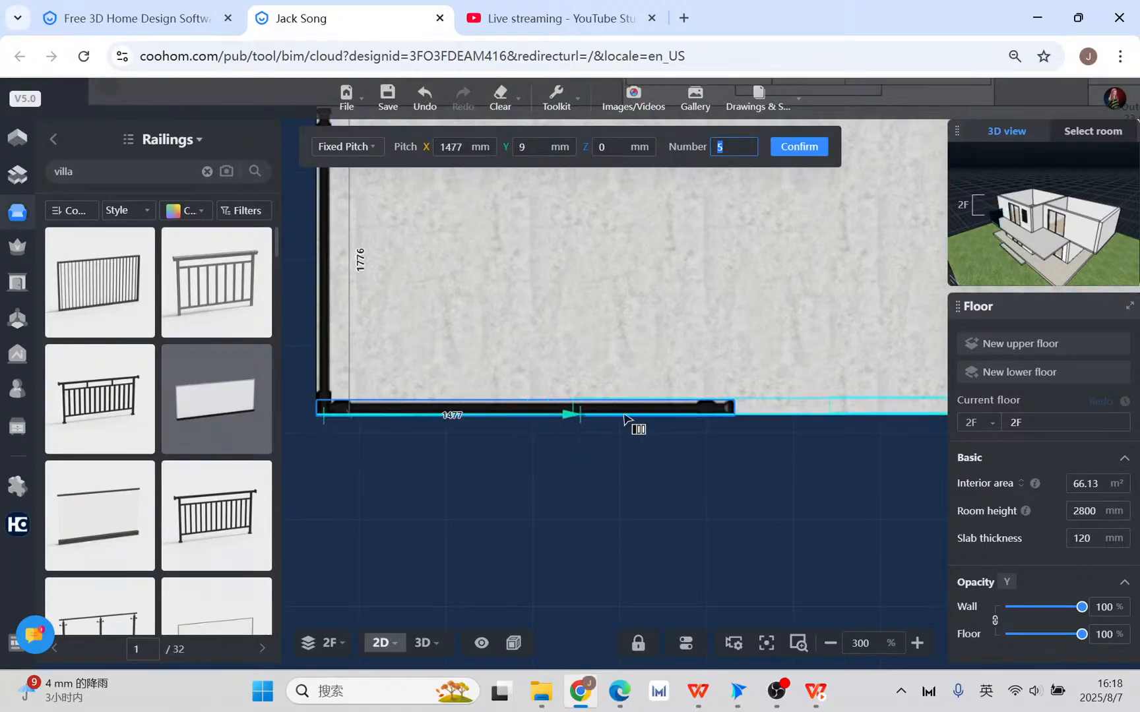
pyautogui.press('Escape')
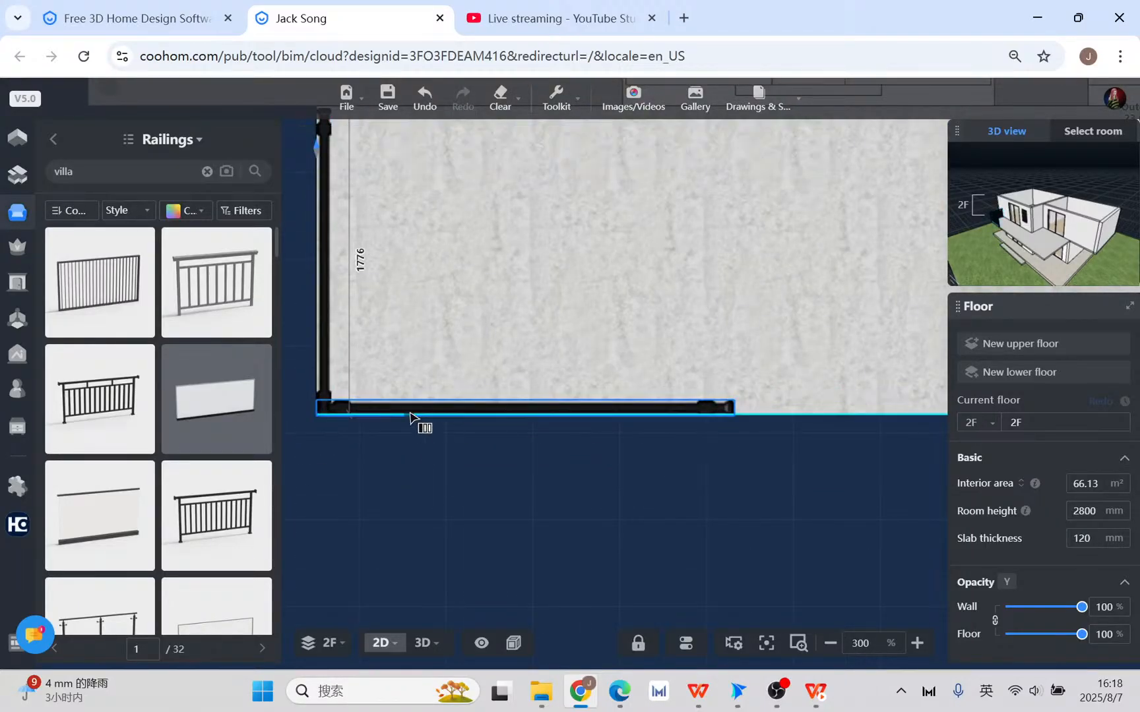
pyautogui.click(318, 428)
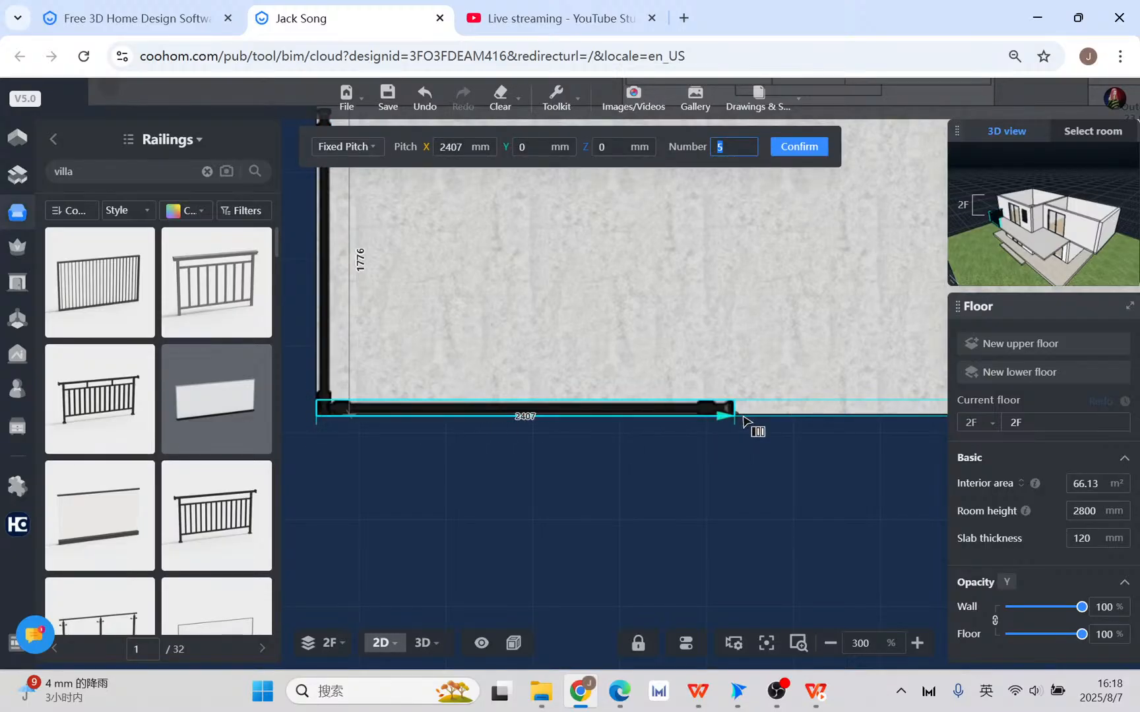
pyautogui.scroll(-5, 718, 428)
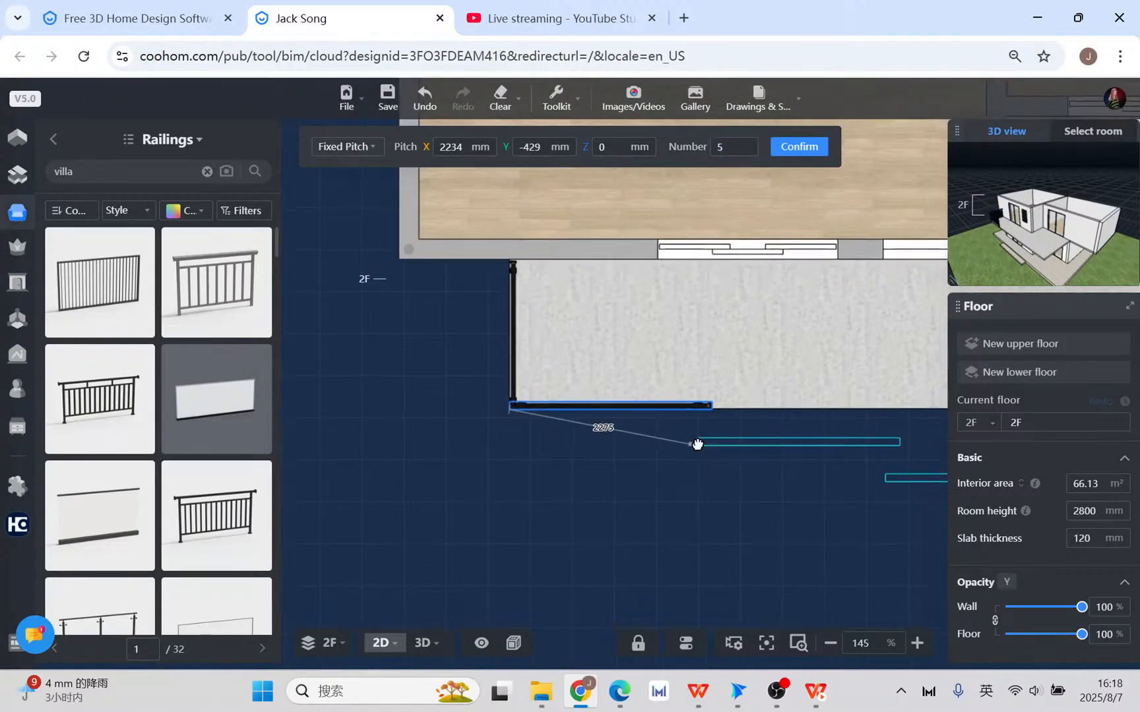
pyautogui.scroll(5, 673, 420)
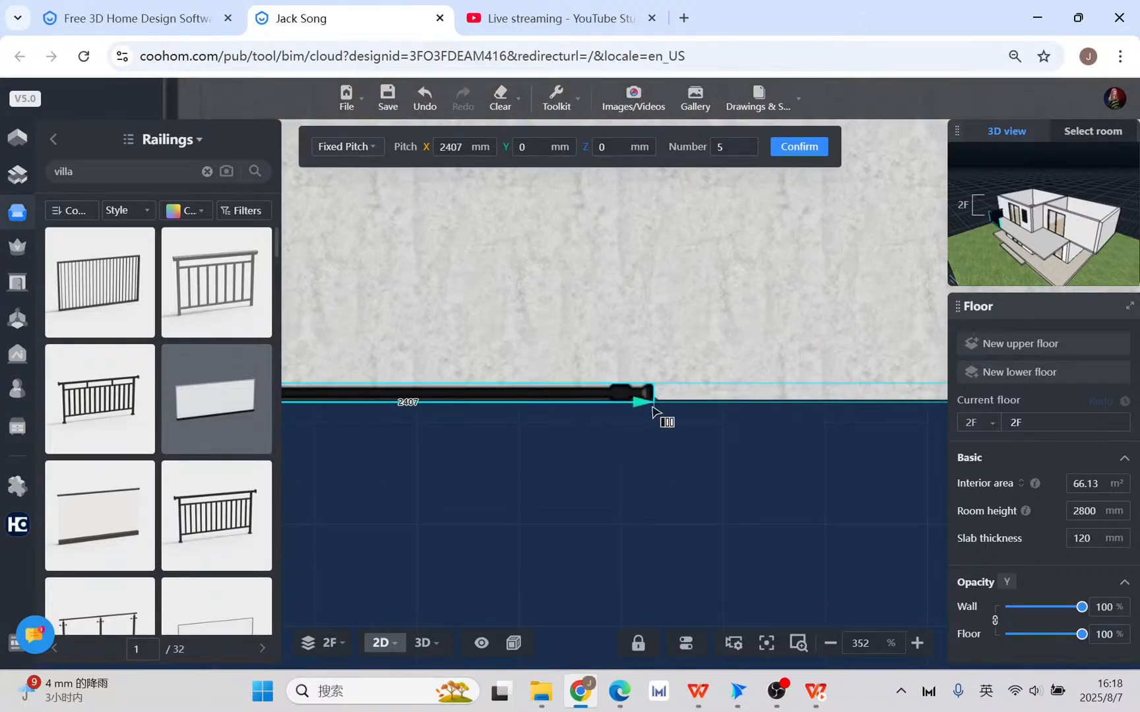
pyautogui.scroll(-8, 670, 419)
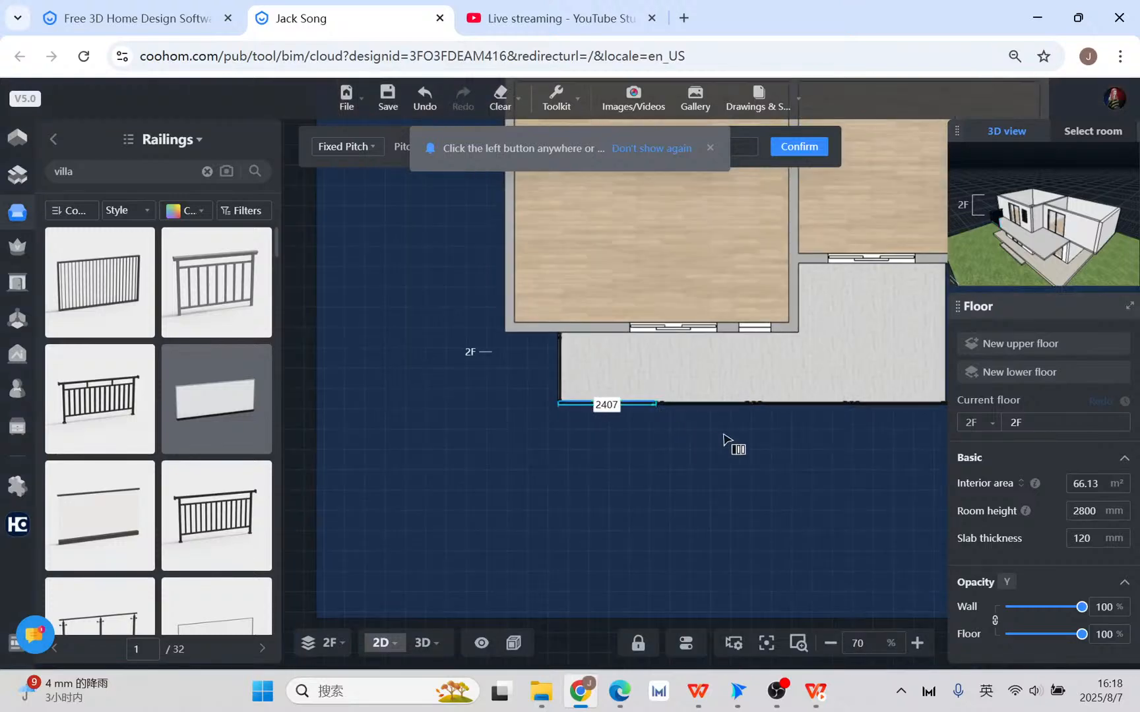
pyautogui.click(798, 146)
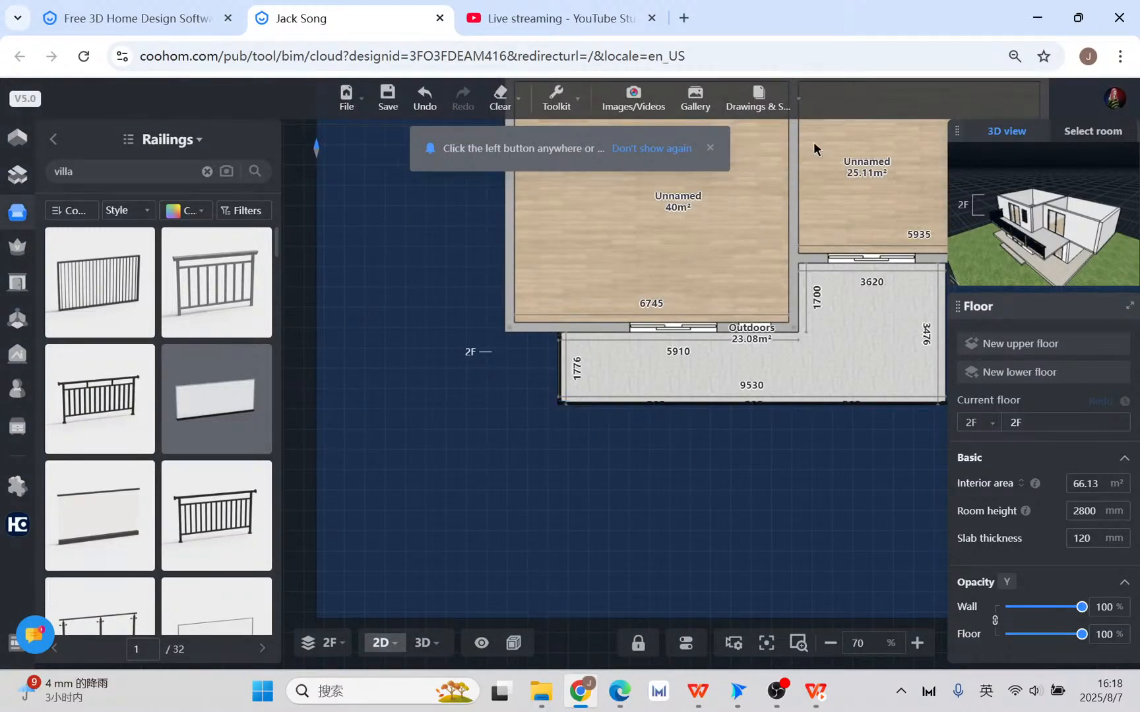
# - Try to shorten the end section of the arrayed railing to the terrace's outer corner, and undo the change
pyautogui.scroll(4, 732, 416)
pyautogui.scroll(-2, 572, 484)
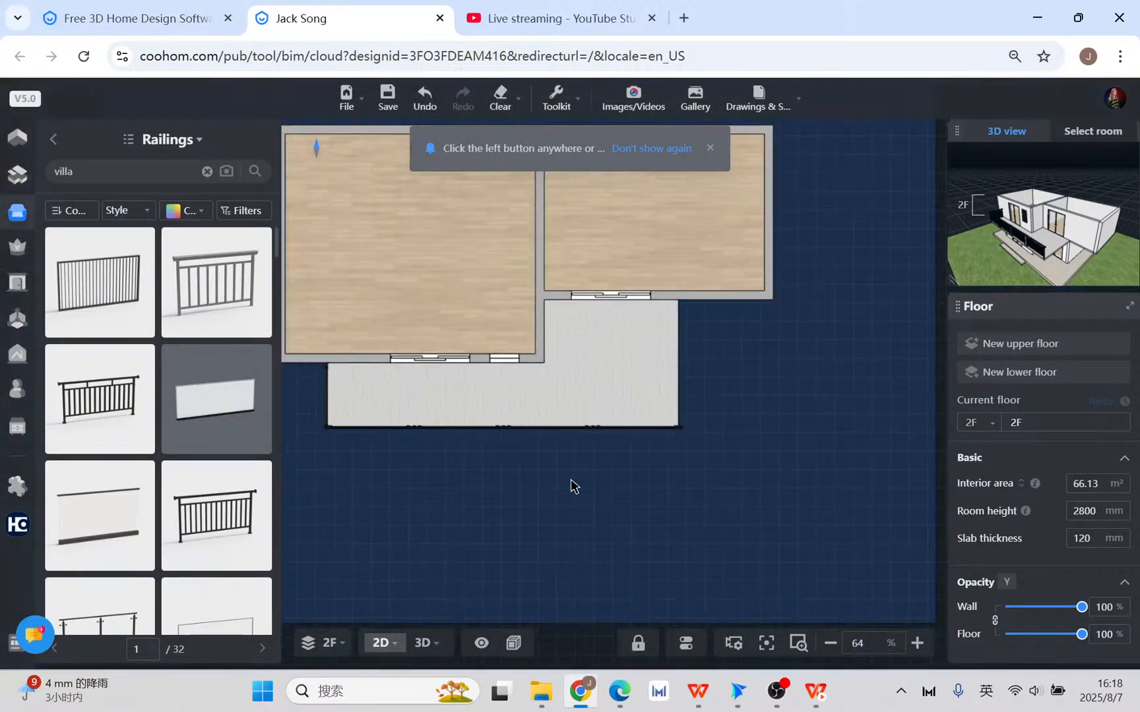
pyautogui.scroll(5, 742, 450)
pyautogui.click(805, 422)
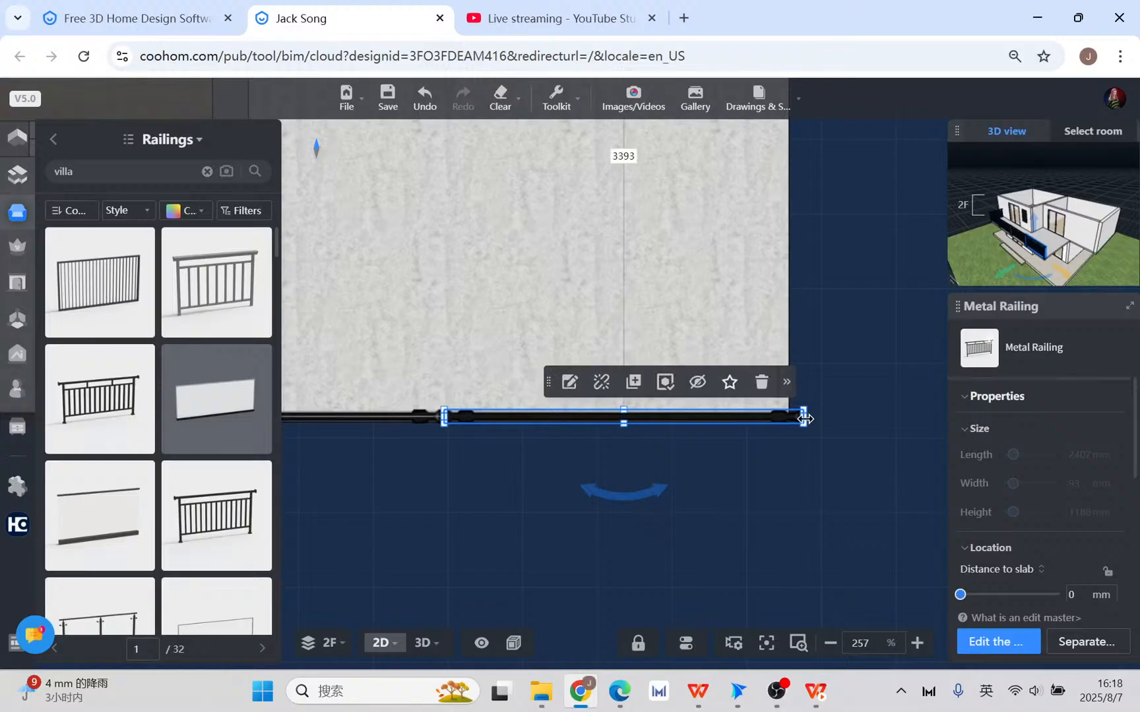
pyautogui.moveTo(803, 417); pyautogui.dragTo(801, 418)
pyautogui.scroll(-4, 750, 503)
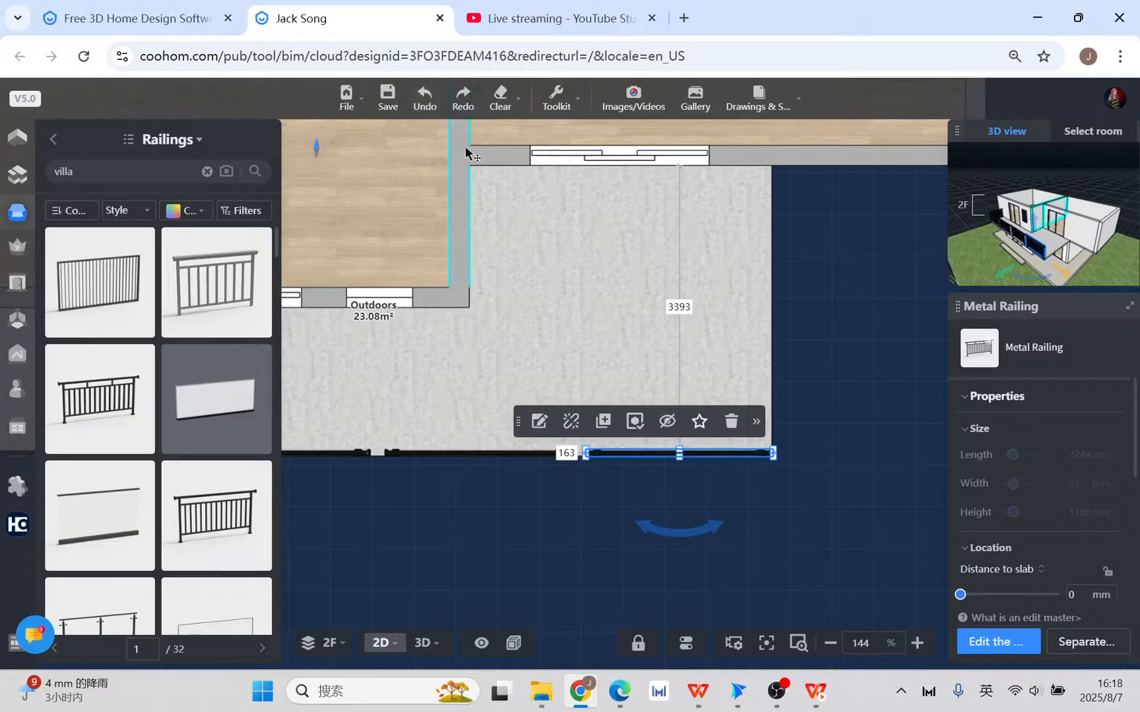
pyautogui.click(425, 99)
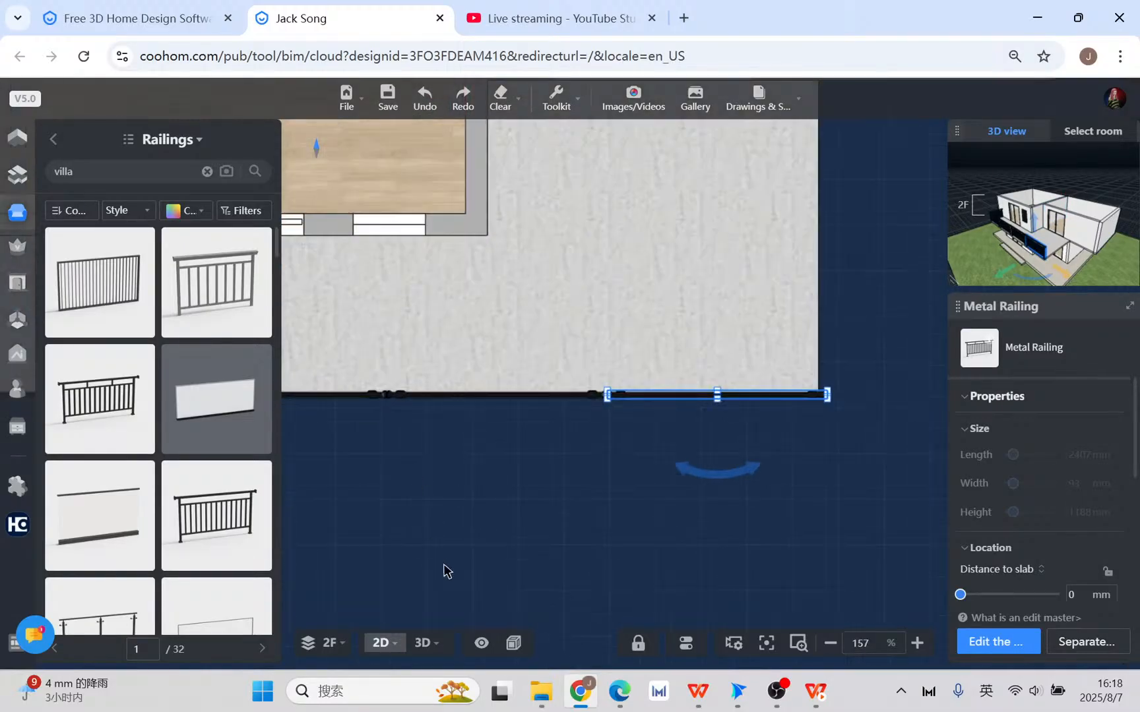
# - Check the railings in 3D, detach the end section from the array and shorten it to 2311 mm, flush with the terrace's corner
pyautogui.click(422, 652)
pyautogui.moveTo(432, 561); pyautogui.dragTo(564, 564)
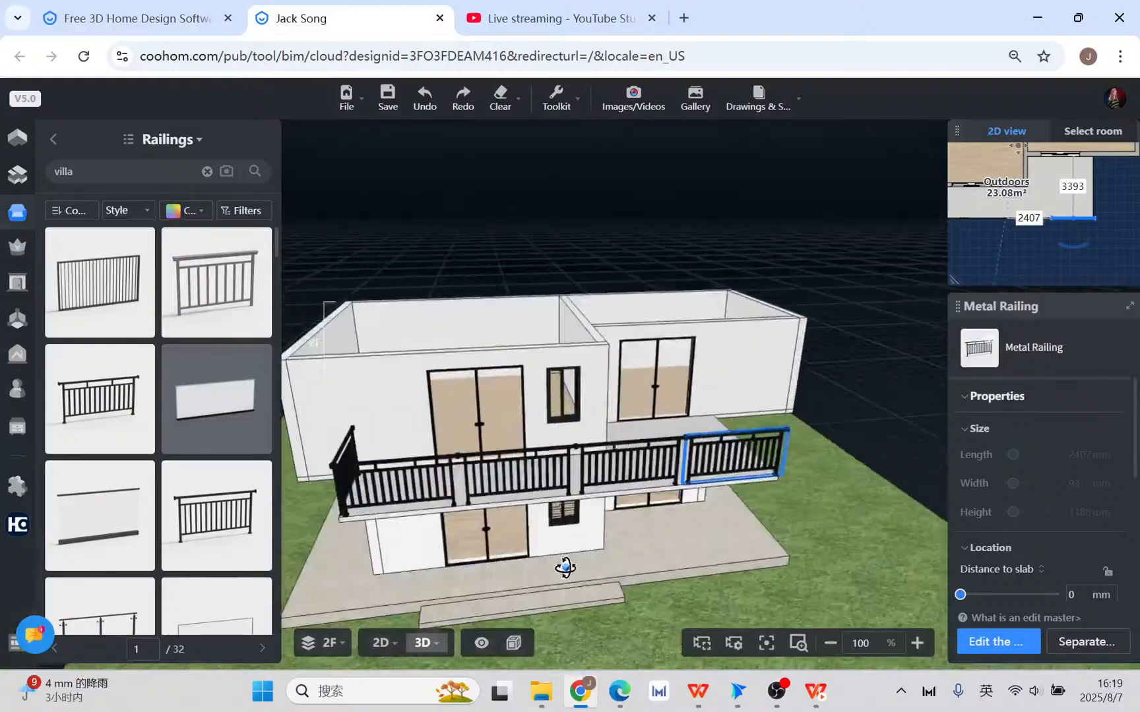
pyautogui.click(633, 459)
pyautogui.click(382, 642)
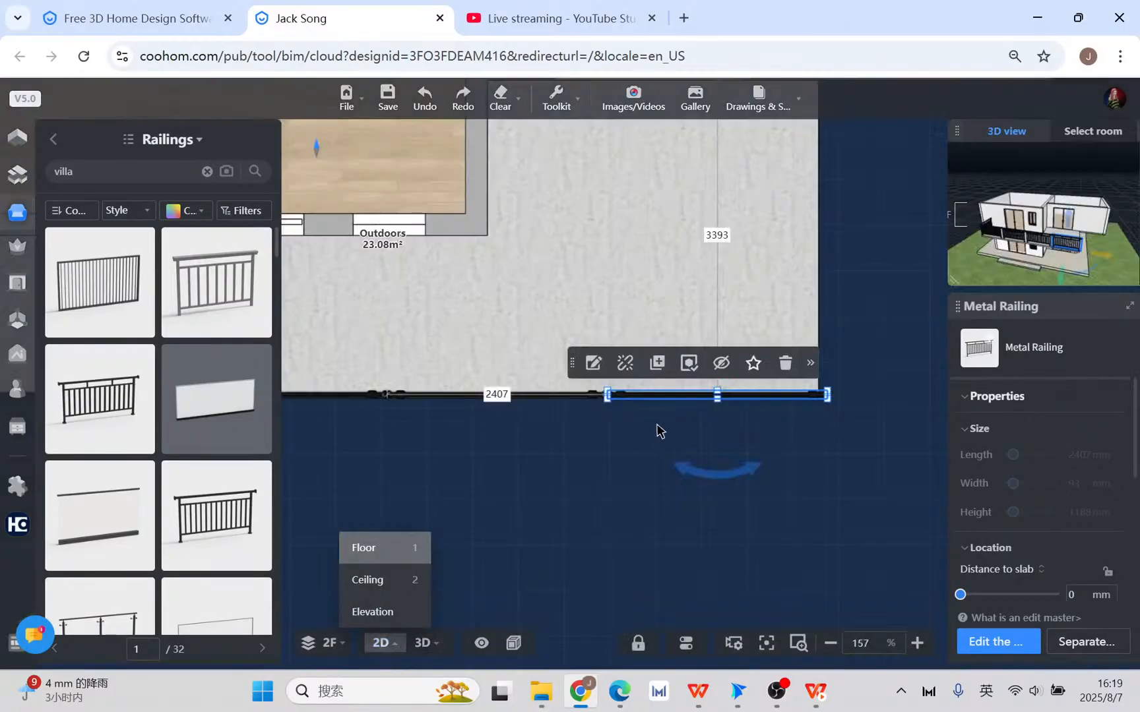
pyautogui.click(625, 364)
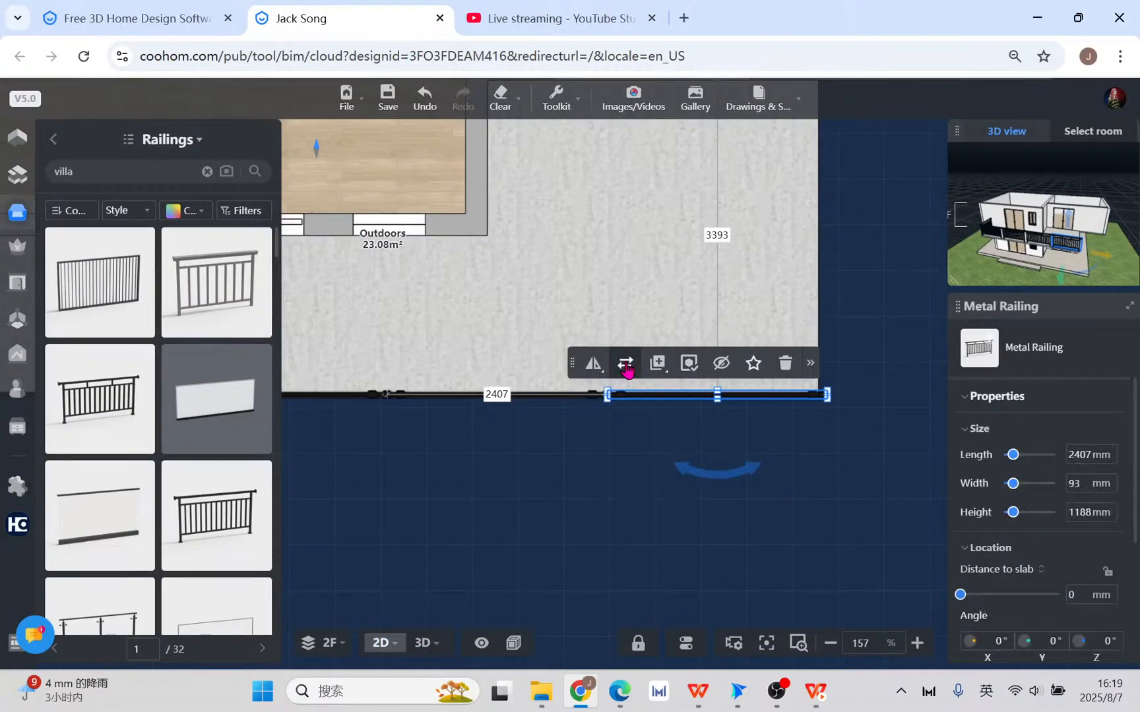
pyautogui.scroll(3, 743, 412)
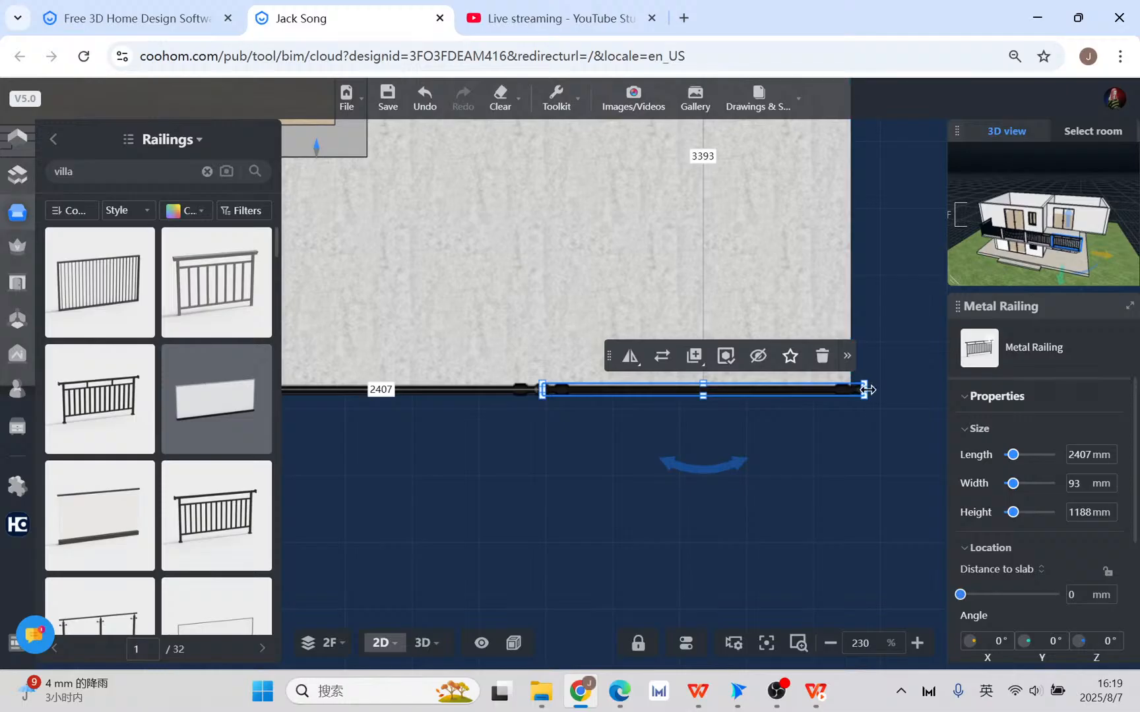
pyautogui.moveTo(865, 391); pyautogui.dragTo(851, 392)
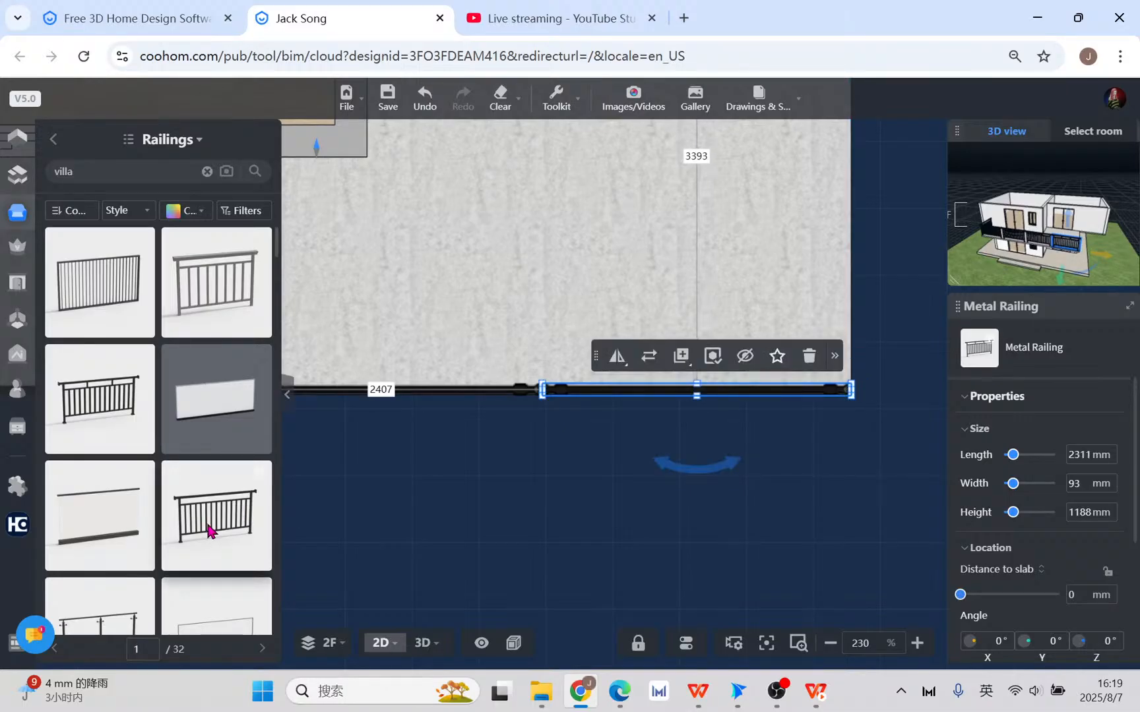
# - Place the black vertical-bar railing model in the inner side wall facing the wide part of the terrace, and check it in 3D
pyautogui.scroll(-5, 208, 531)
pyautogui.scroll(-5, 209, 531)
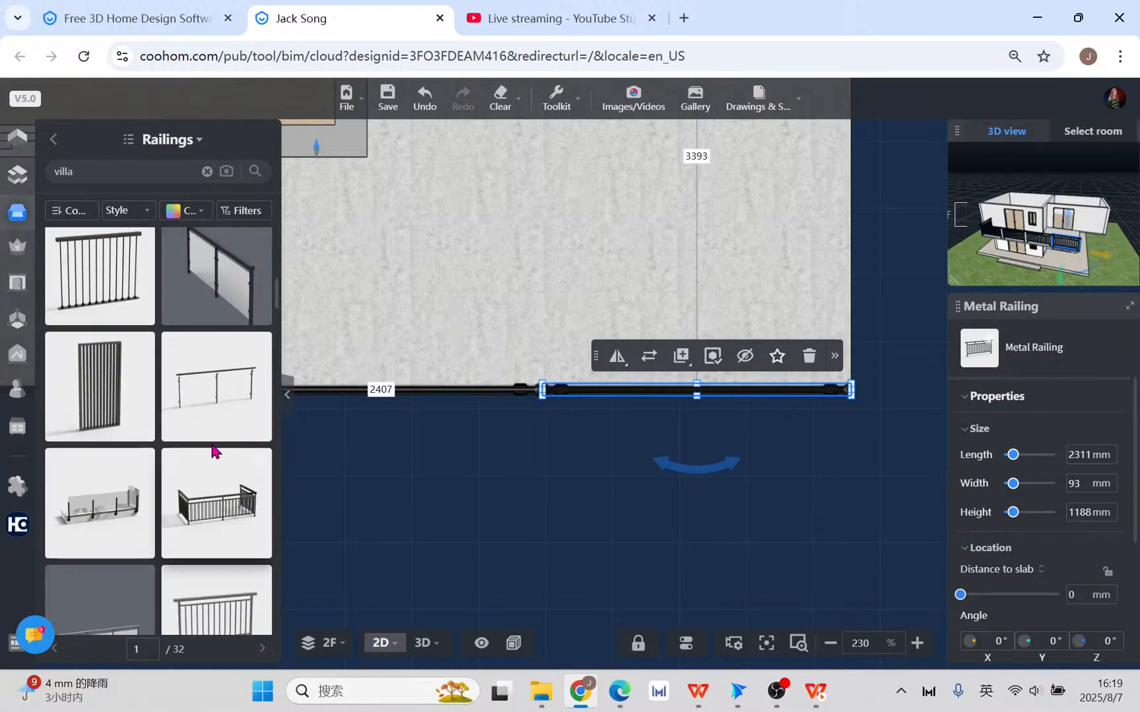
pyautogui.click(110, 256)
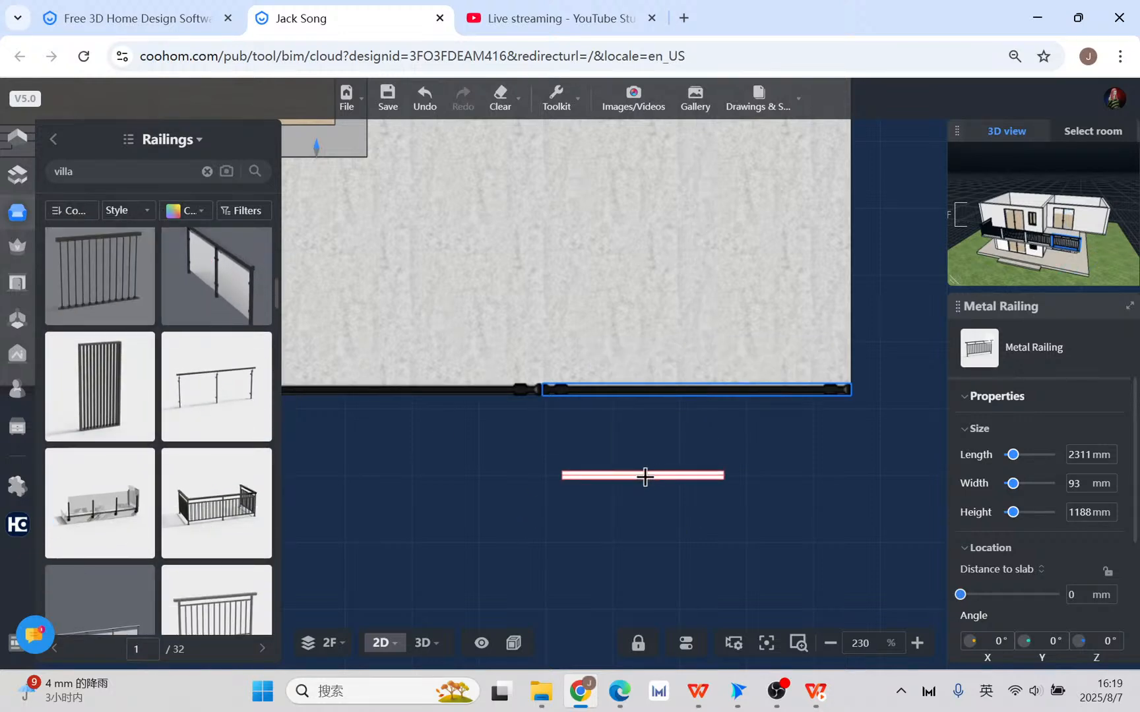
pyautogui.scroll(-3, 366, 261)
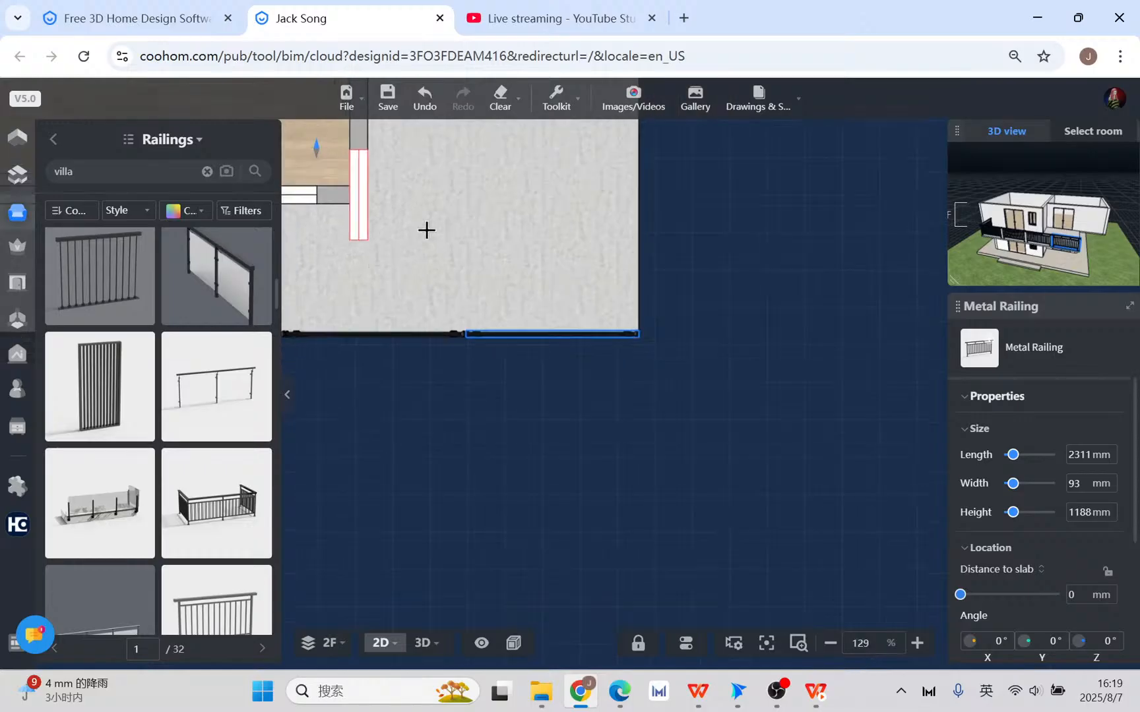
pyautogui.moveTo(427, 230); pyautogui.dragTo(550, 350, button='right')
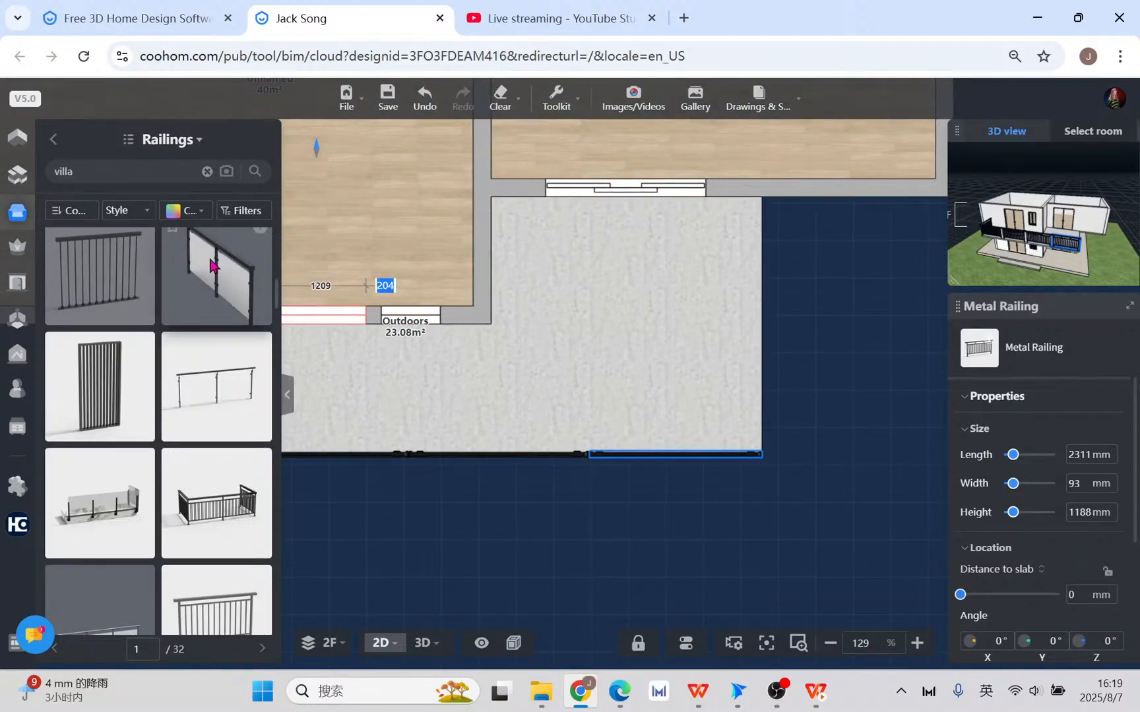
pyautogui.click(122, 271)
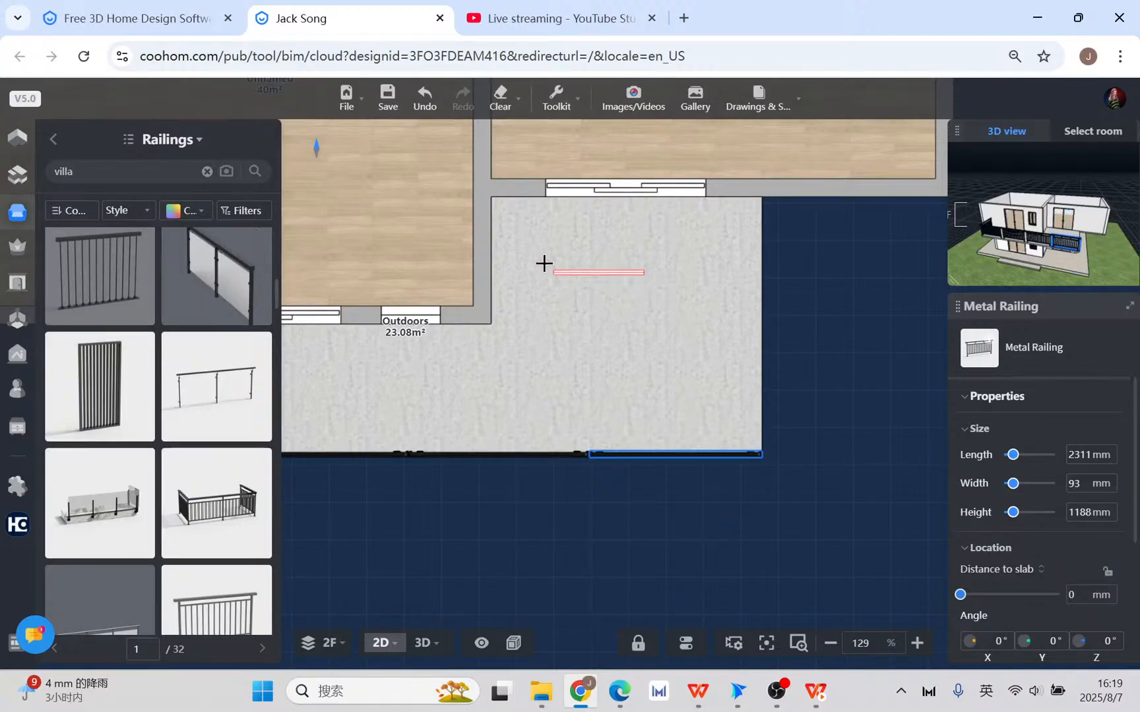
pyautogui.click(507, 255)
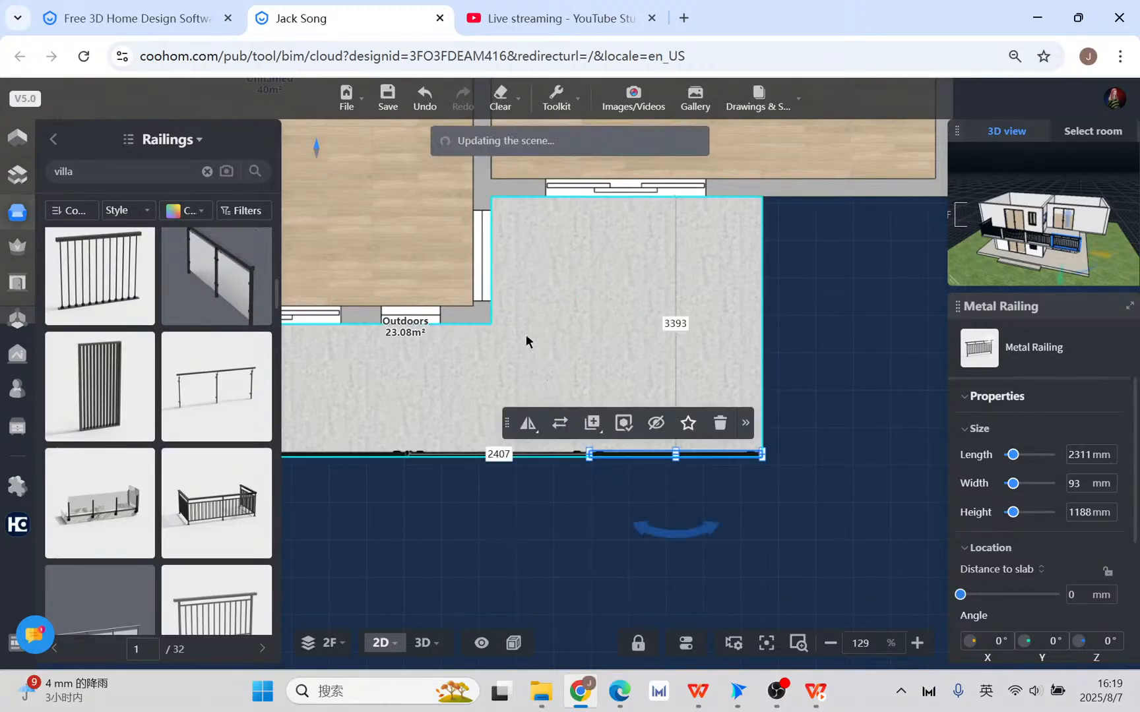
pyautogui.click(422, 643)
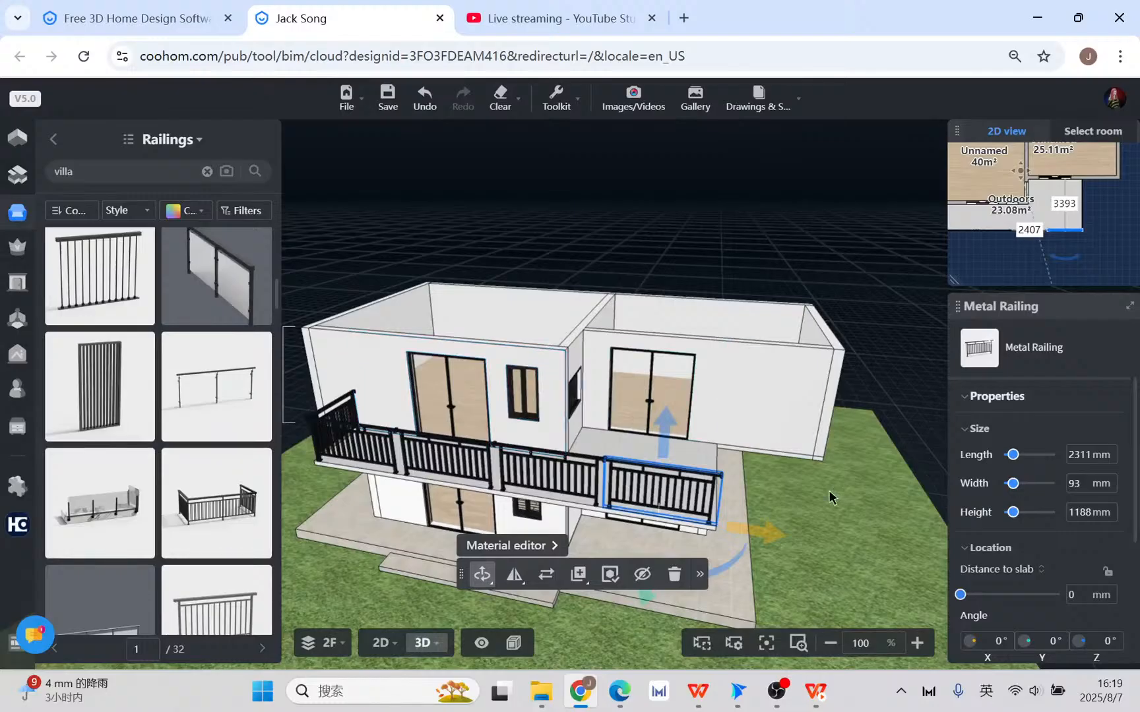
pyautogui.moveTo(830, 498); pyautogui.dragTo(594, 449)
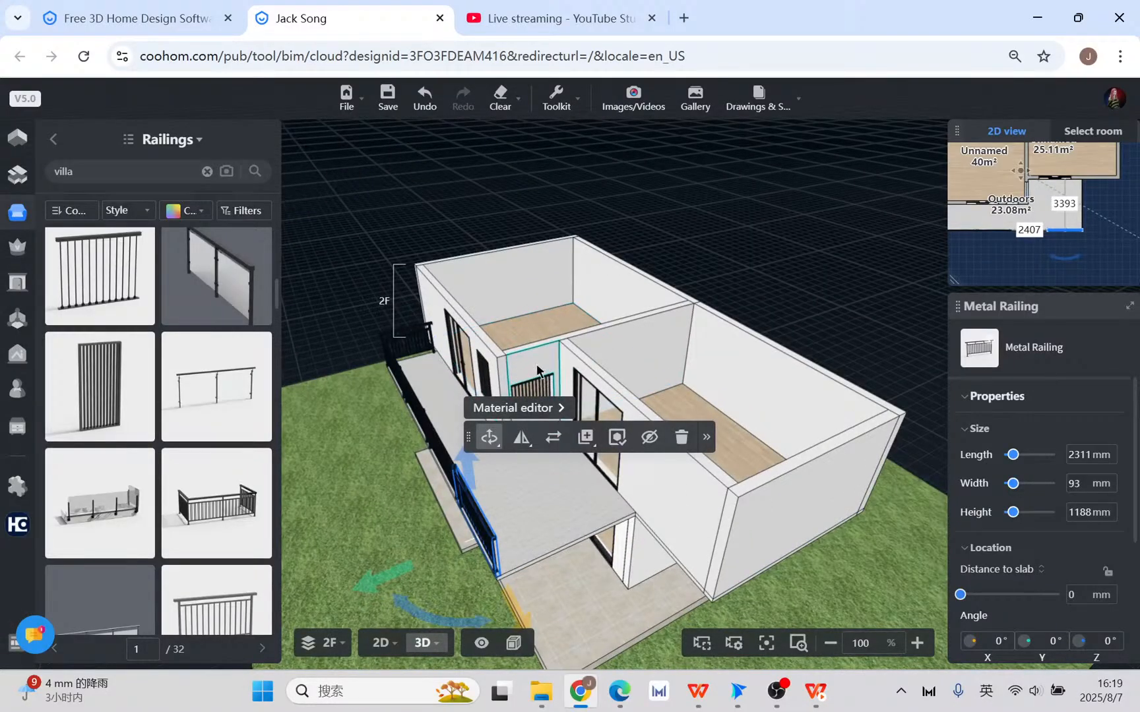
pyautogui.click(381, 642)
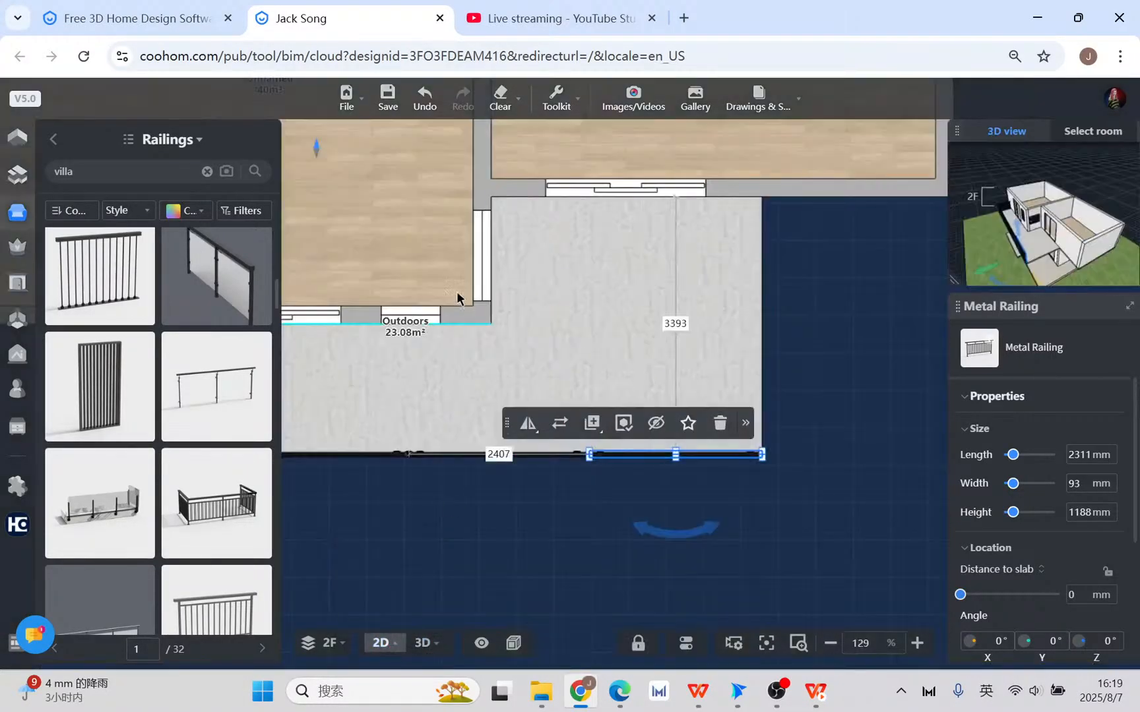
# - Look through the villa railing models in the library for the terrace's remaining open side
pyautogui.click(479, 264)
pyautogui.click(685, 184)
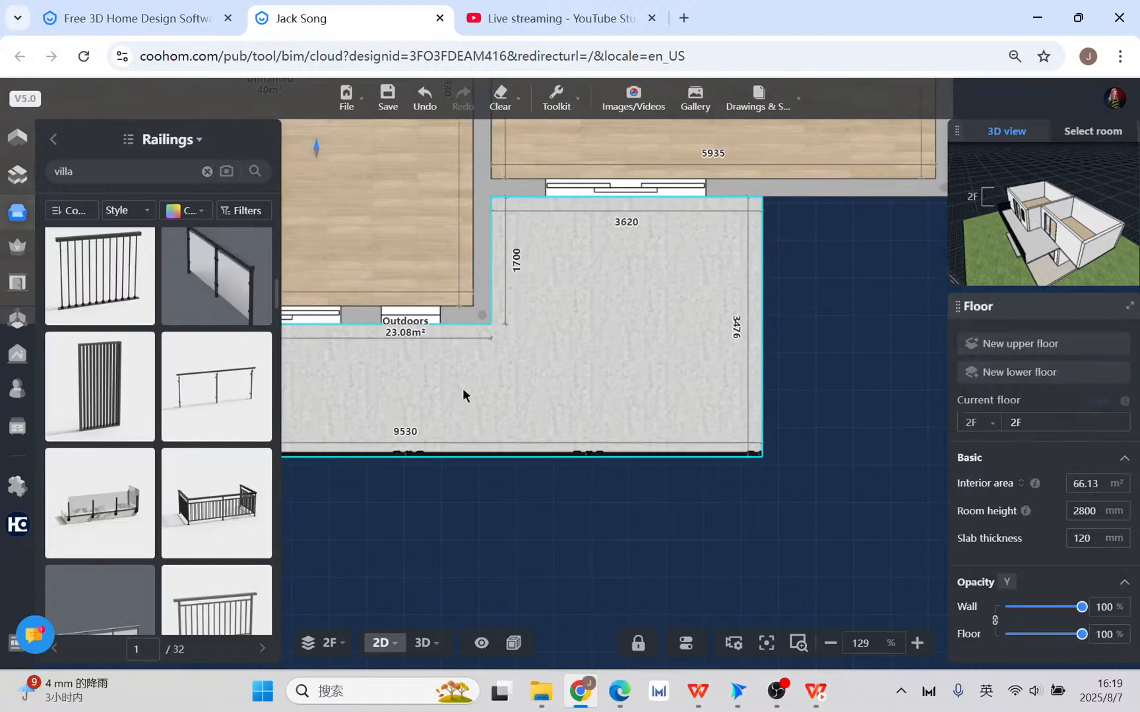
pyautogui.scroll(-3, 481, 389)
pyautogui.scroll(-1, 221, 560)
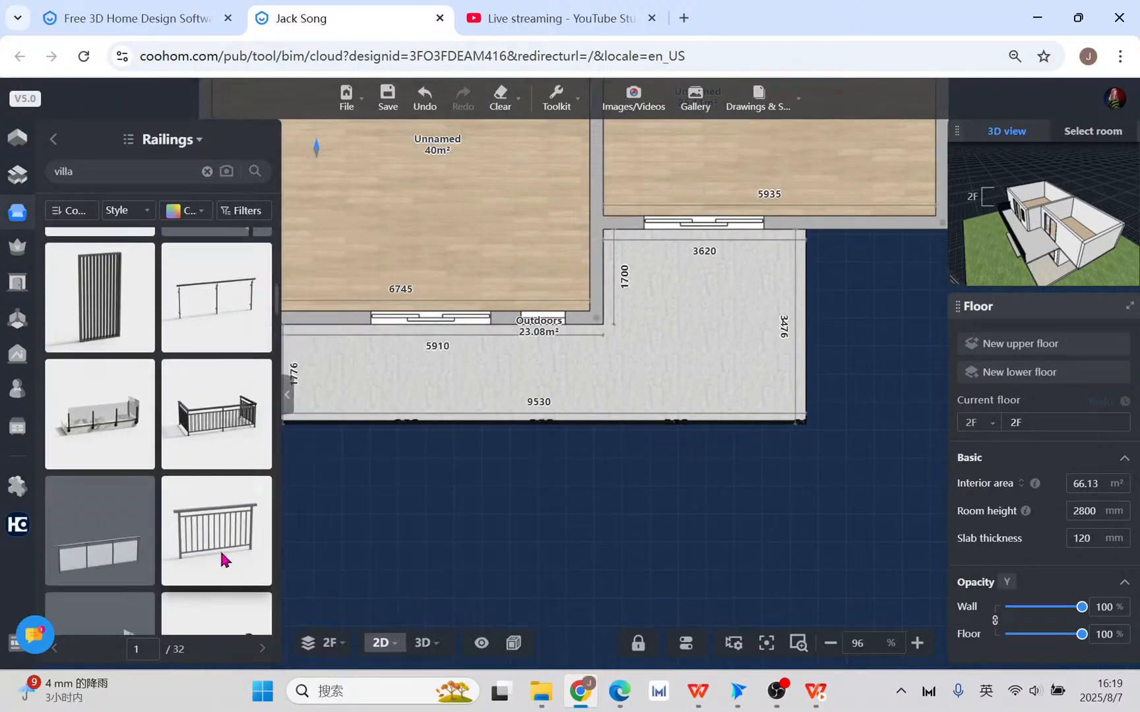
pyautogui.scroll(-2, 221, 538)
pyautogui.scroll(1, 212, 517)
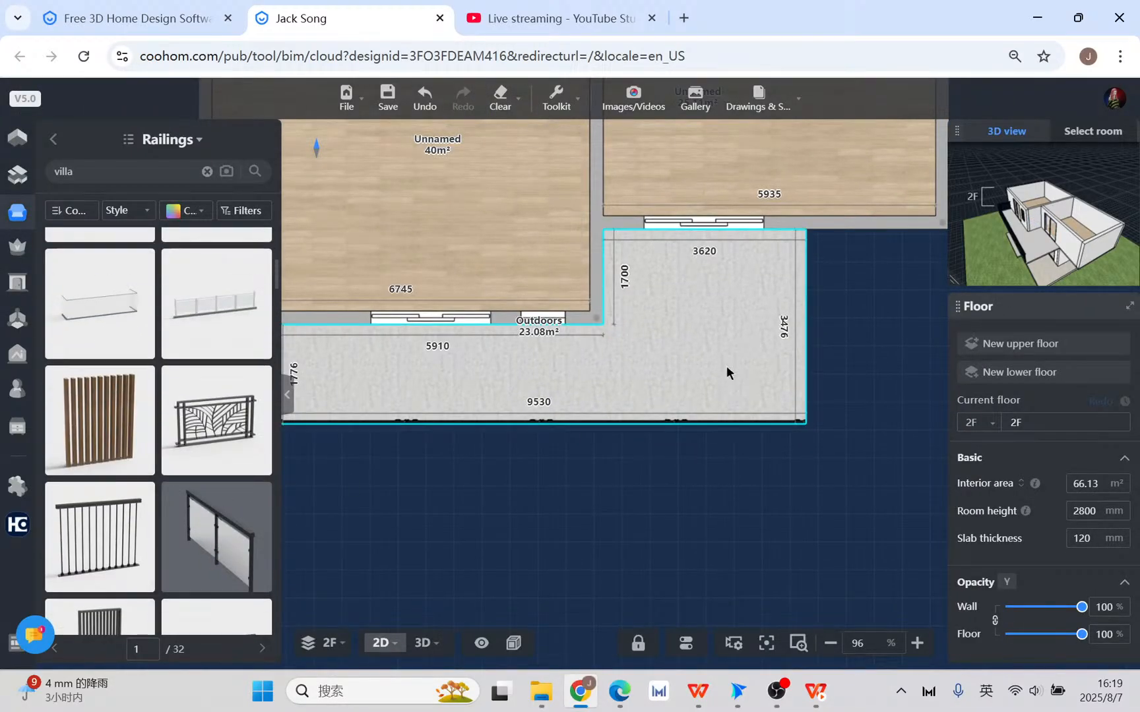
# - Copy the Metal Fence from the terrace's short side and place the copy along the opposite outer side edge, starting at the front corner
pyautogui.scroll(-3, 727, 366)
pyautogui.scroll(4, 442, 367)
pyautogui.click(446, 366)
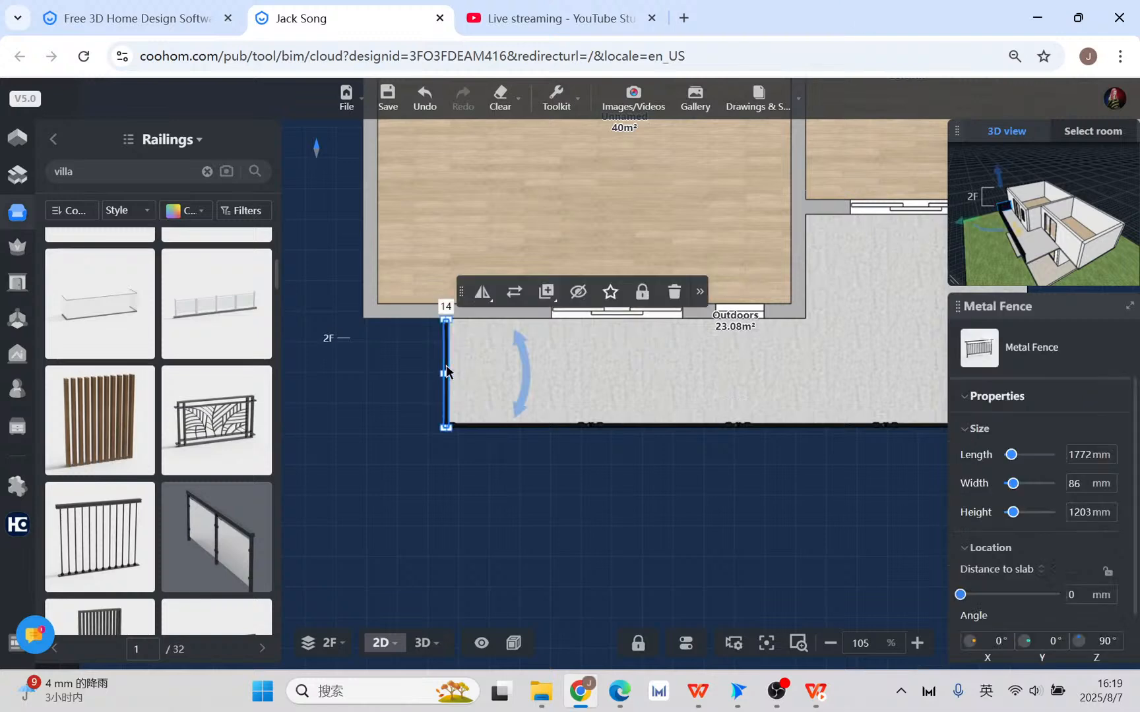
pyautogui.click(542, 292)
pyautogui.moveTo(901, 348); pyautogui.dragTo(521, 366, button='middle')
pyautogui.scroll(7, 669, 384)
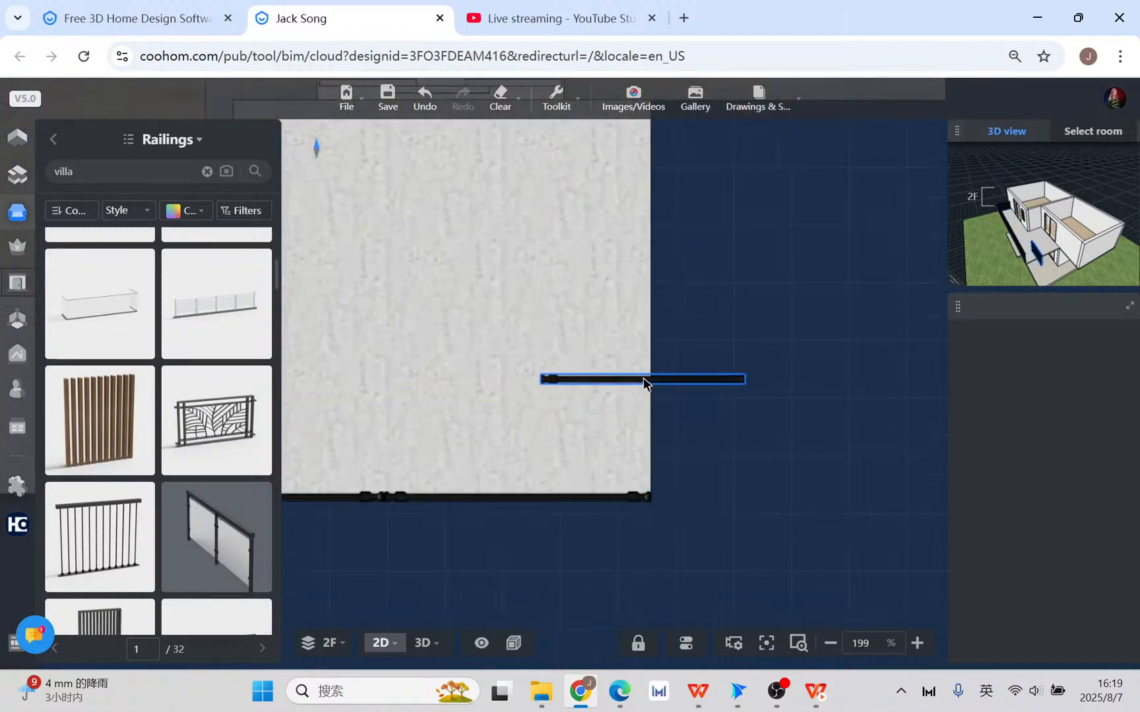
pyautogui.click(636, 392)
pyautogui.moveTo(661, 474); pyautogui.dragTo(653, 386)
# - Place another copy of the Metal Fence along the same side edge up to the house wall, and check the railings in 3D
pyautogui.scroll(-5, 672, 338)
pyautogui.moveTo(751, 346); pyautogui.dragTo(749, 378, button='middle')
pyautogui.press('space')
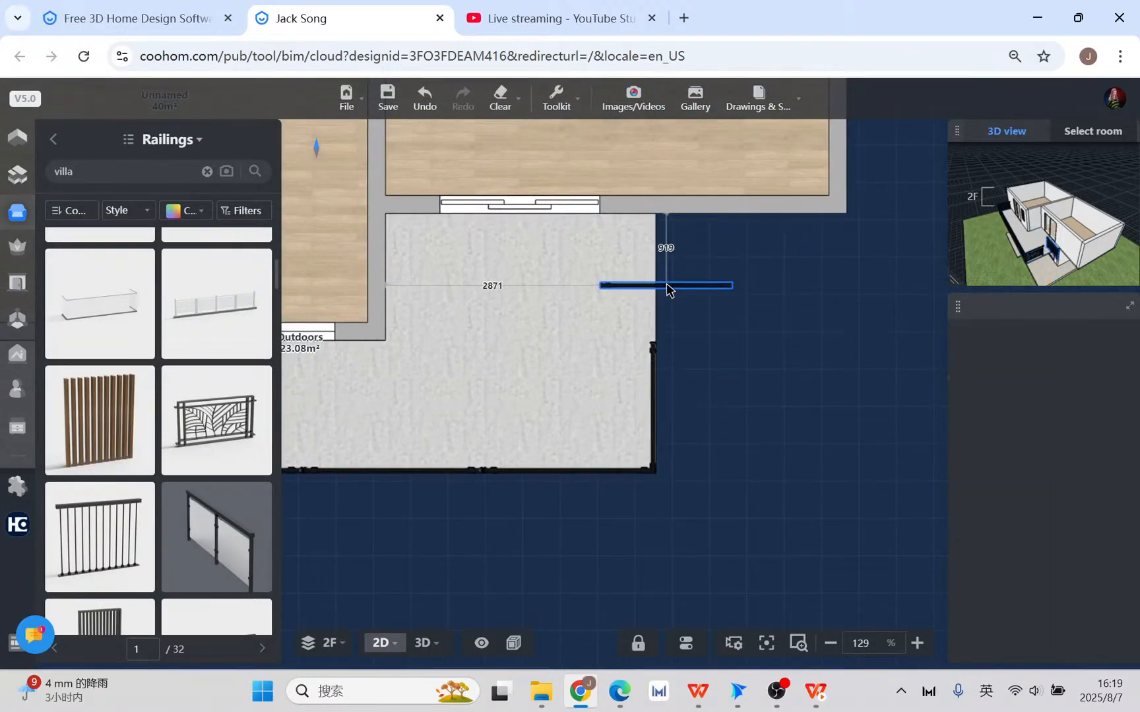
pyautogui.scroll(4, 656, 282)
pyautogui.click(651, 271)
pyautogui.moveTo(676, 347); pyautogui.dragTo(715, 245)
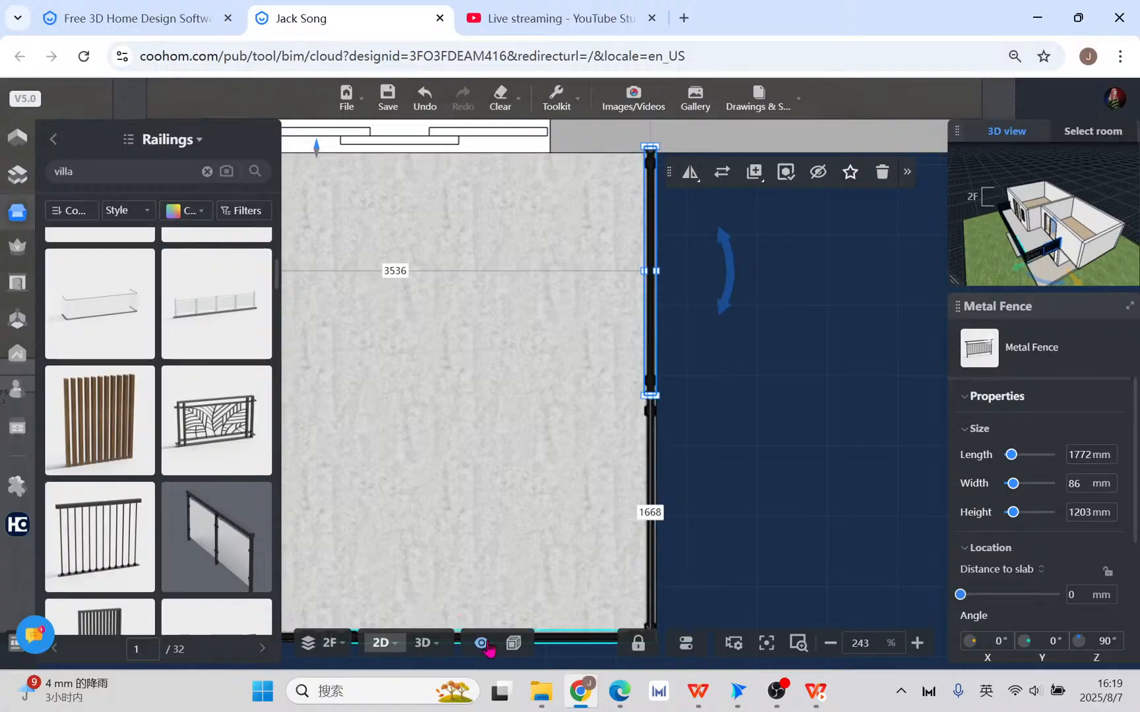
pyautogui.click(426, 649)
pyautogui.scroll(-2, 516, 509)
pyautogui.moveTo(435, 528); pyautogui.dragTo(578, 553)
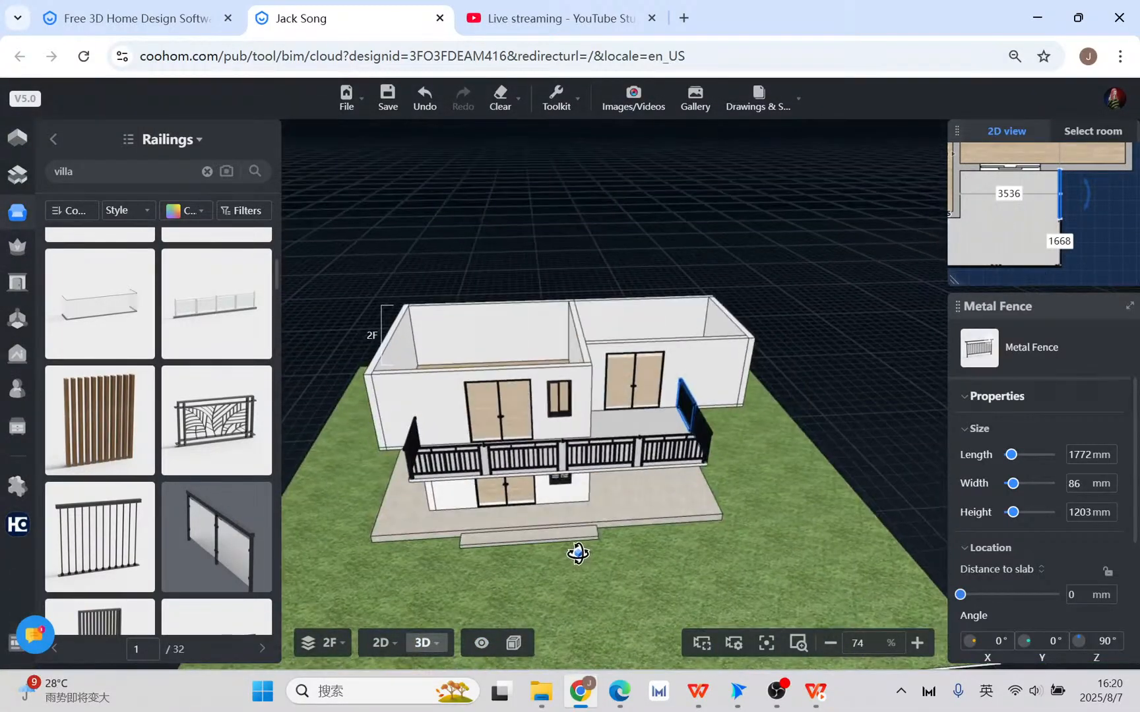
# - Delete the Metal Fence on the terrace's short side and the two adjoining railing sections along the front edge
pyautogui.click(413, 453)
pyautogui.press('Delete')
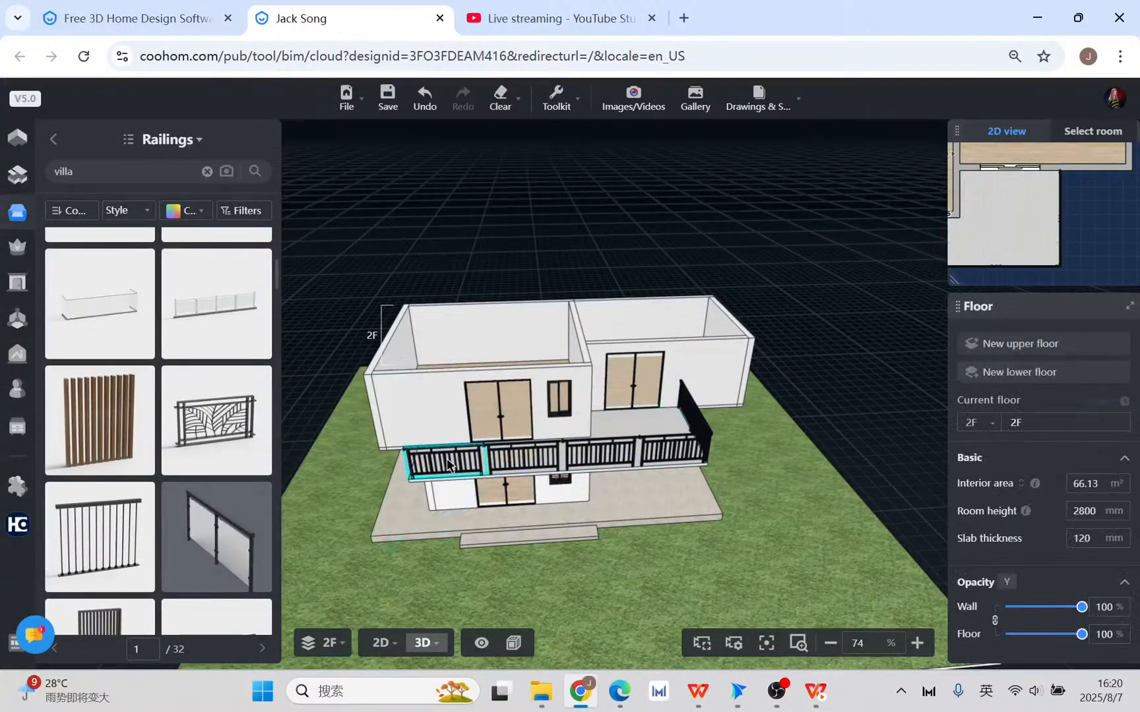
pyautogui.click(490, 449)
pyautogui.click(519, 460)
pyautogui.press('Delete')
pyautogui.click(464, 465)
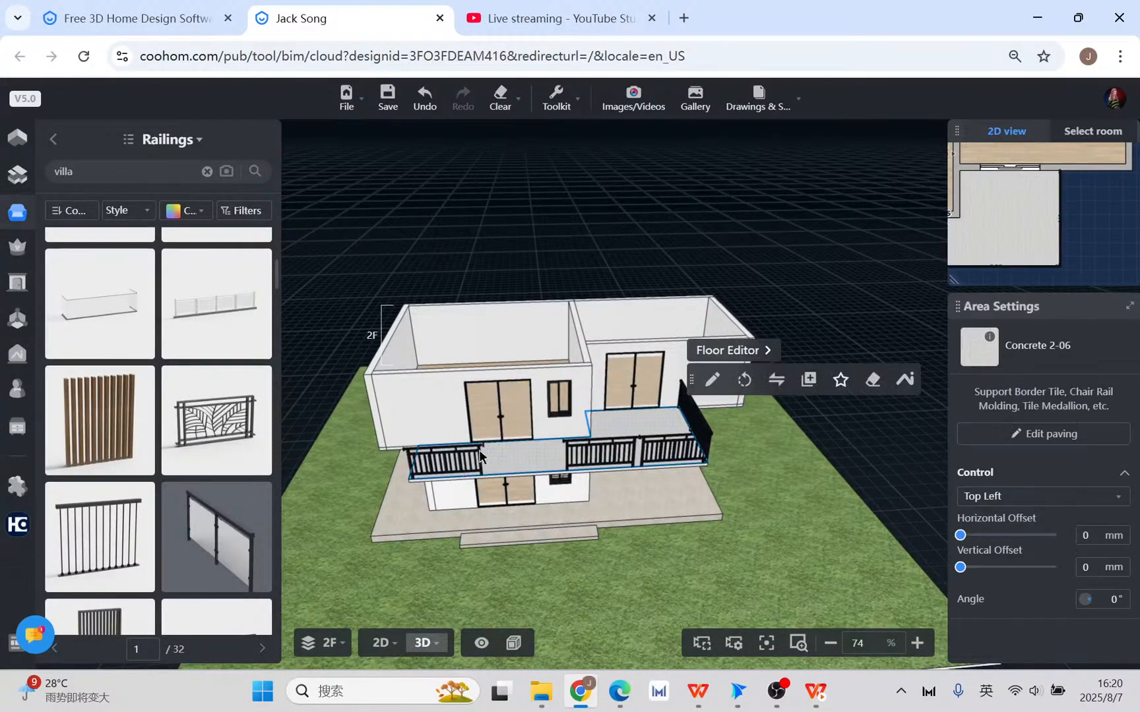
pyautogui.click(479, 450)
pyautogui.press('Delete')
pyautogui.click(594, 458)
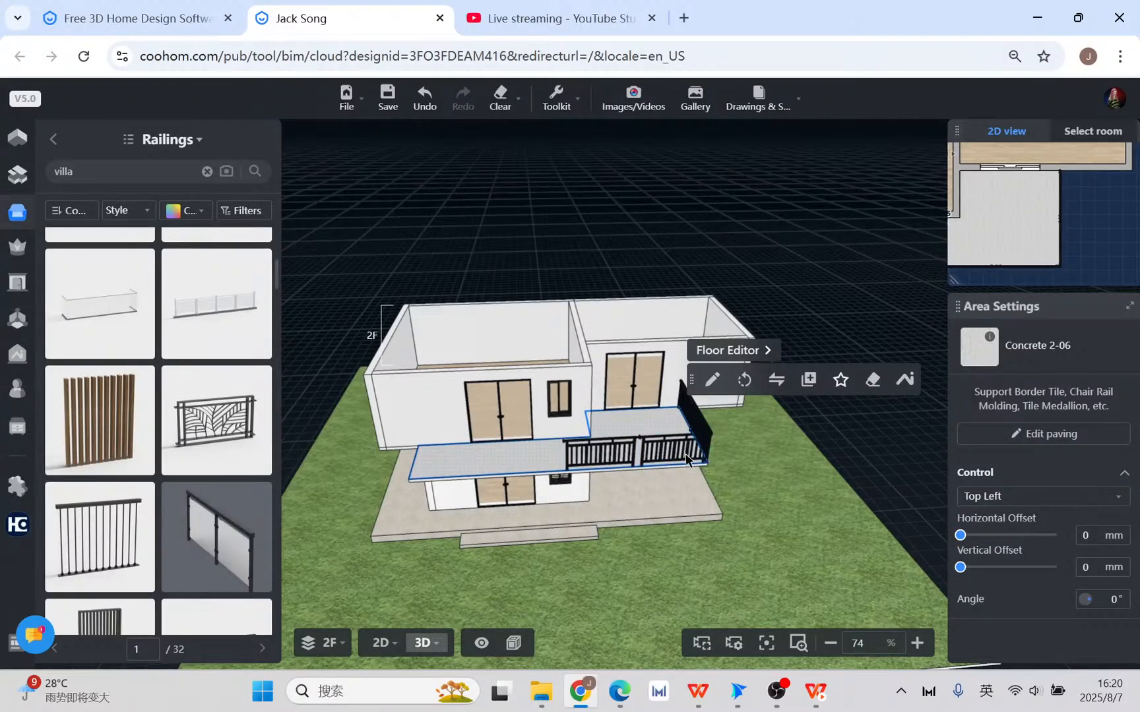
# - Select the remaining front railings and the outer side fences together in 2D and delete them
pyautogui.press('1')
pyautogui.scroll(-3, 617, 389)
pyautogui.moveTo(615, 489); pyautogui.dragTo(651, 442)
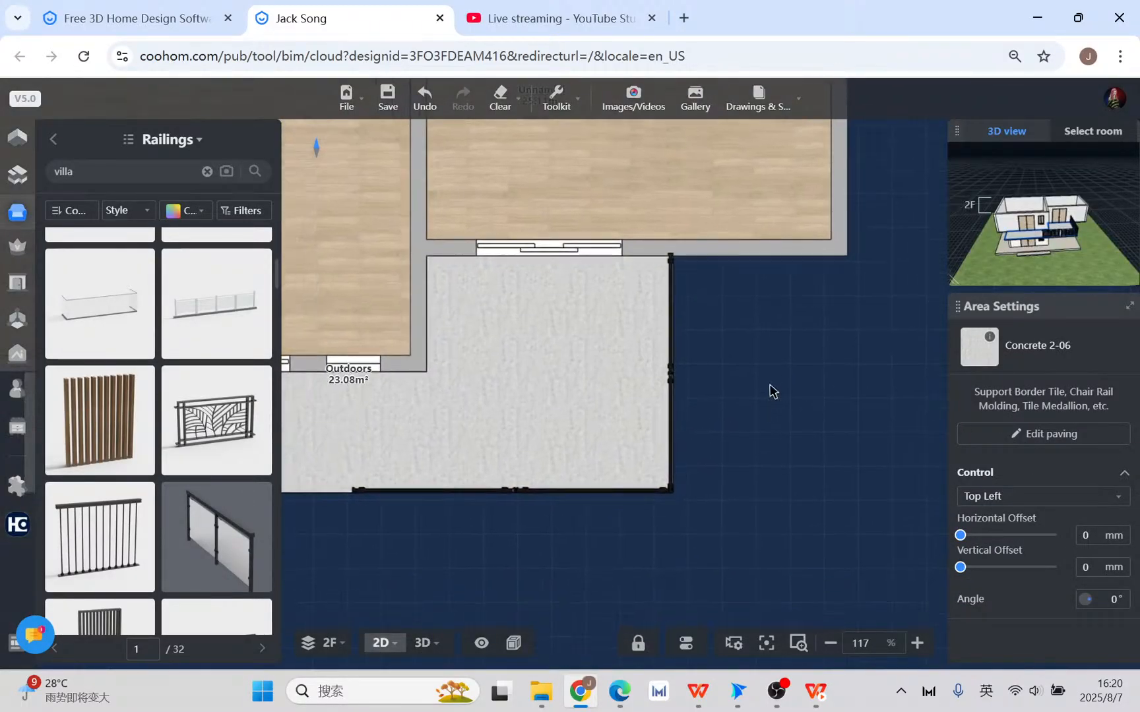
pyautogui.keyDown('shift'); pyautogui.moveTo(733, 211); pyautogui.dragTo(293, 573); pyautogui.keyUp('shift')
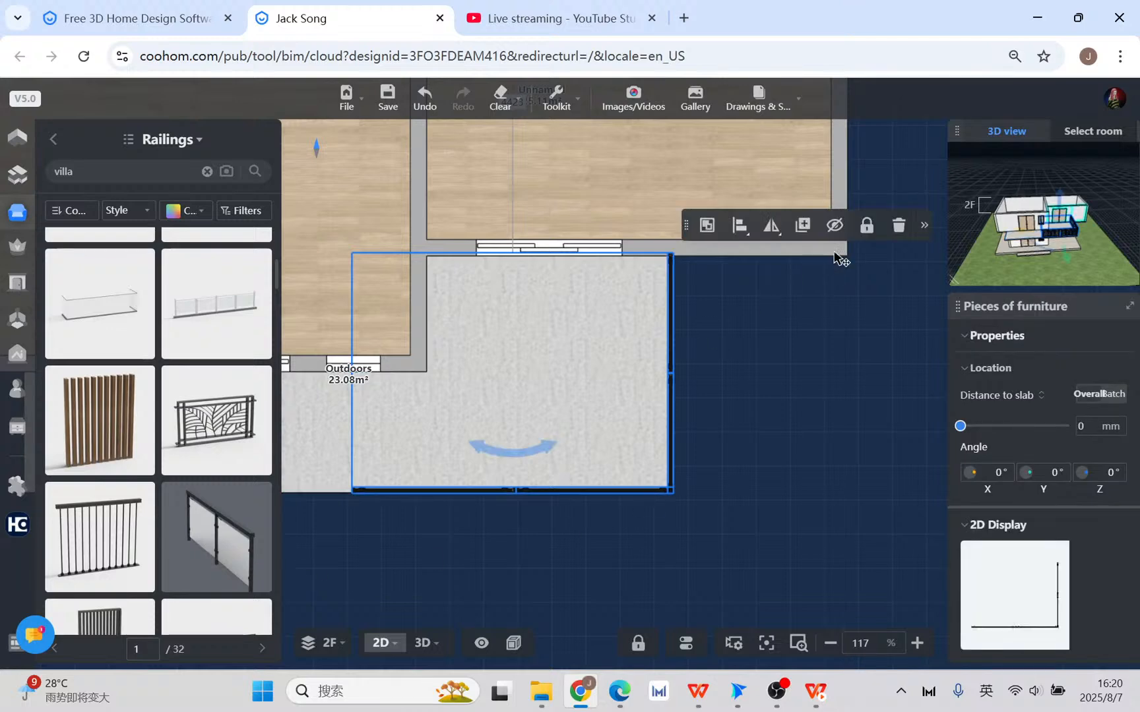
pyautogui.click(898, 225)
# - Delete the Outdoors area in front of the second-floor rooms
pyautogui.scroll(-5, 847, 384)
pyautogui.click(646, 415)
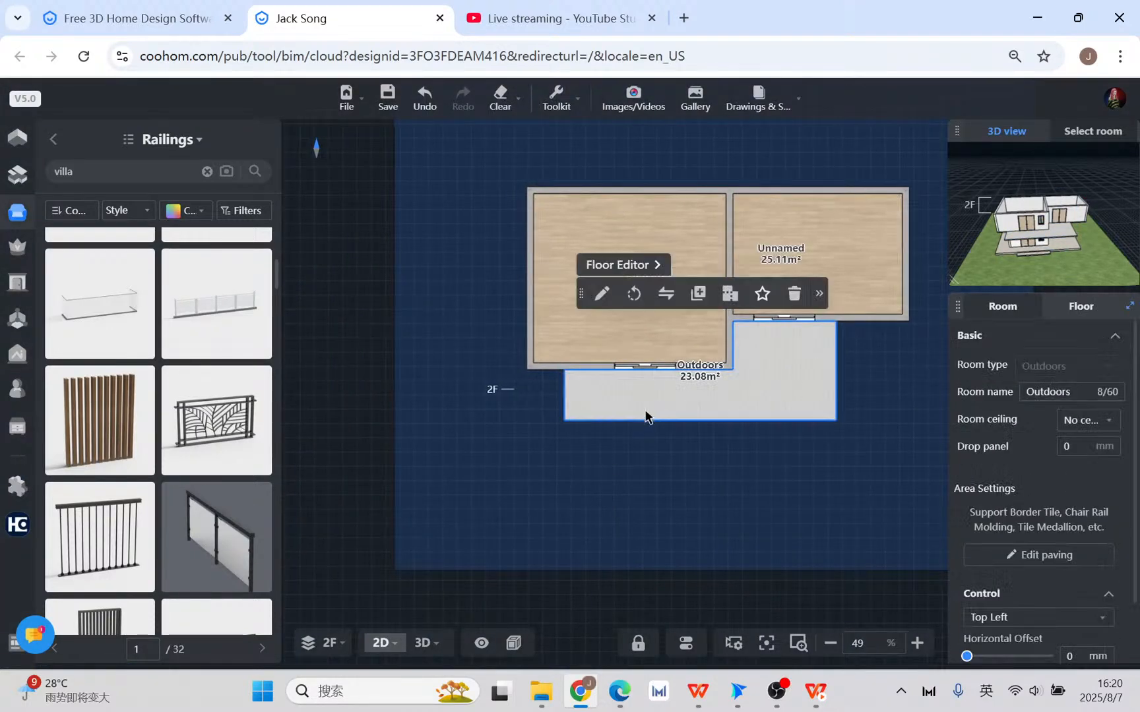
pyautogui.click(657, 296)
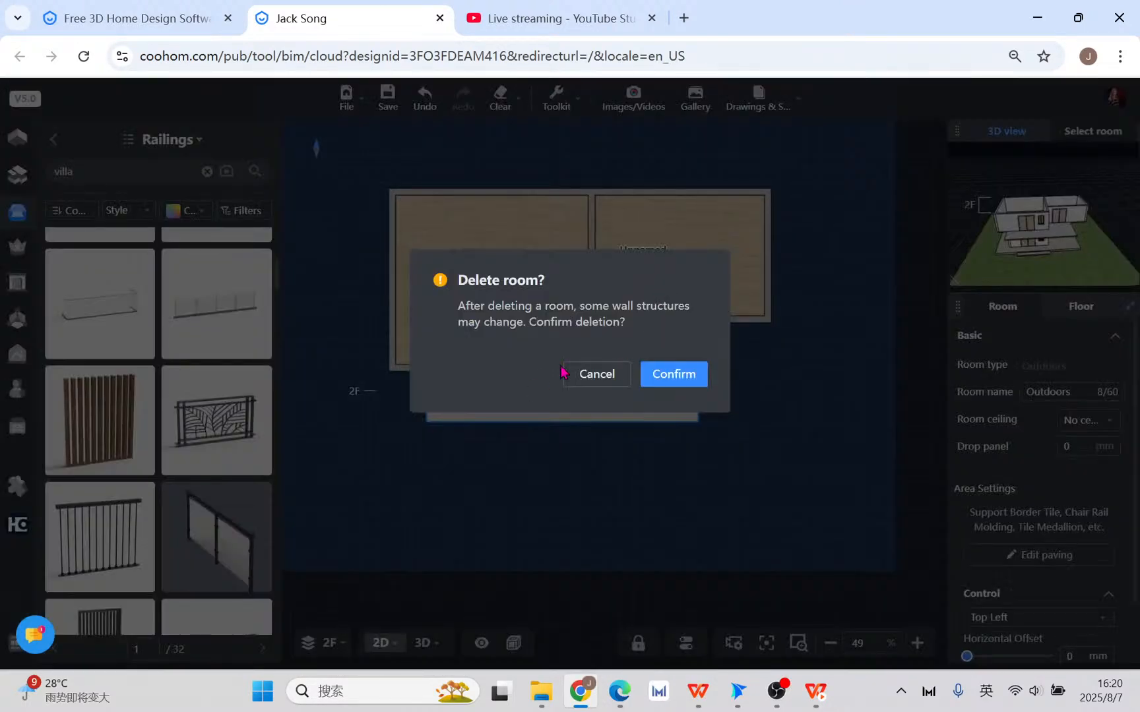
pyautogui.click(675, 375)
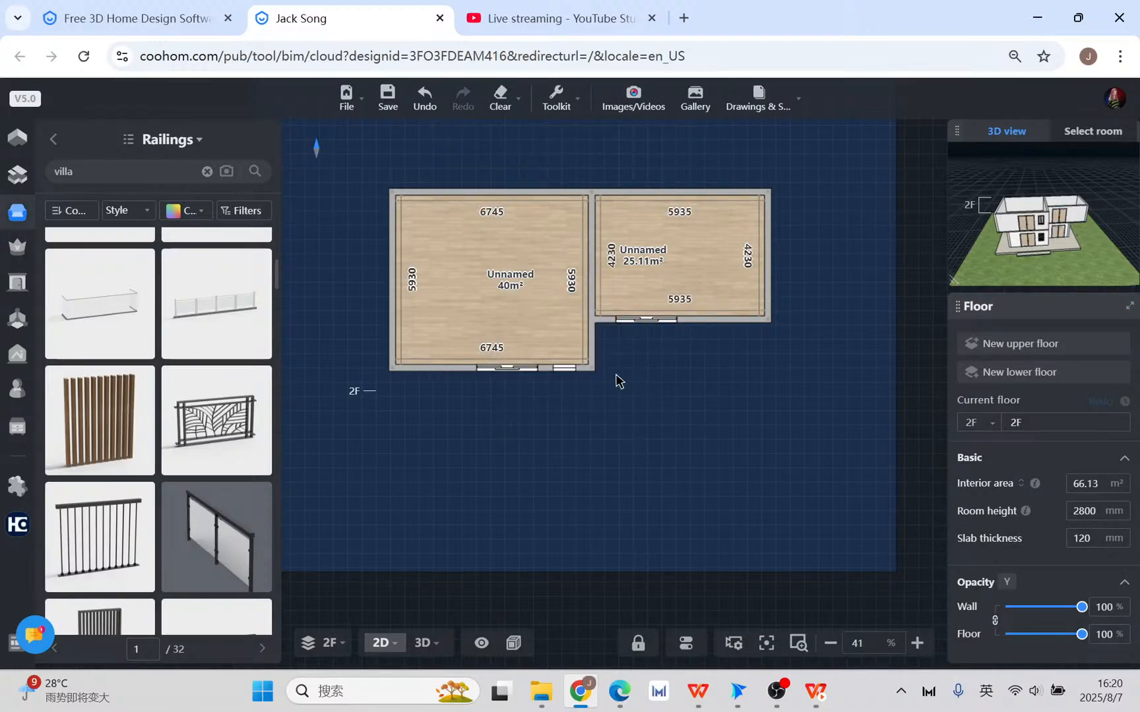
# - Draw three 240 mm thick straight walls enclosing an L-shaped area about 10.1 m wide in front of the second-floor rooms
pyautogui.click(16, 139)
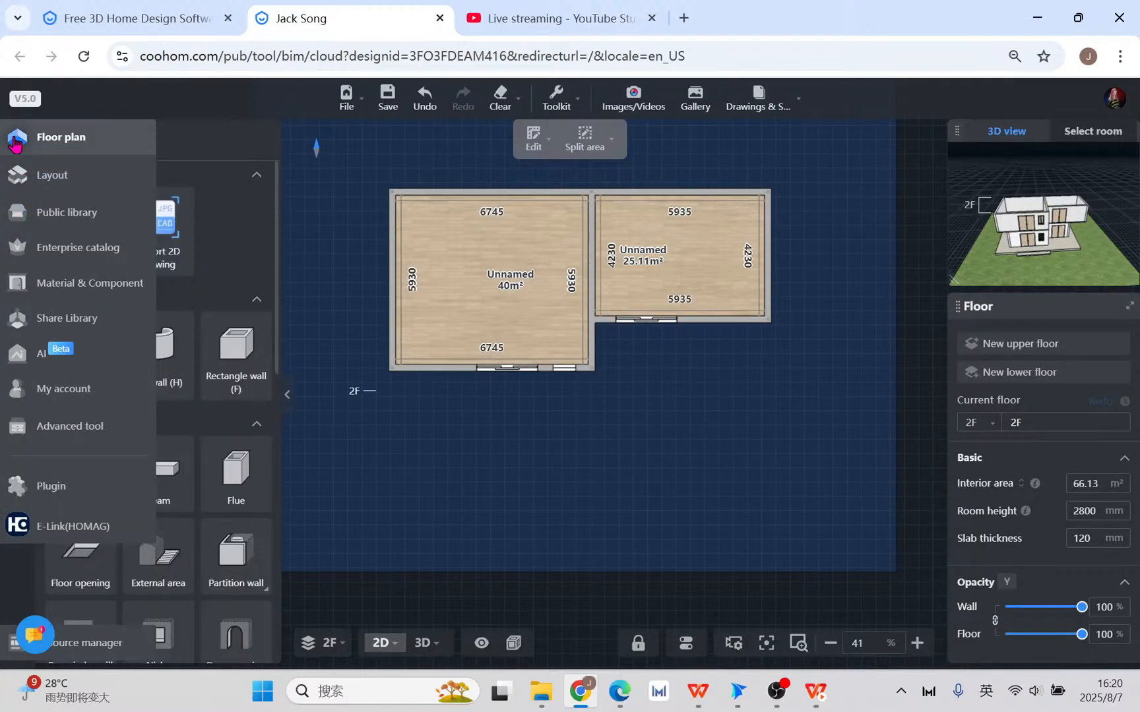
pyautogui.click(80, 351)
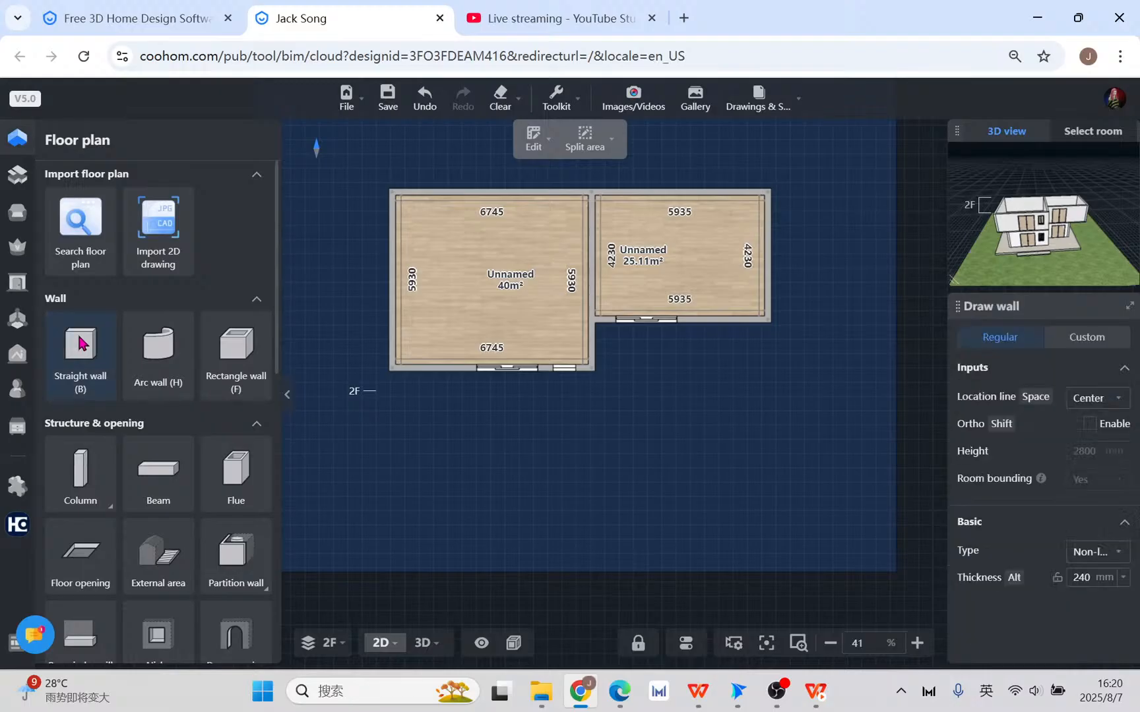
pyautogui.click(437, 376)
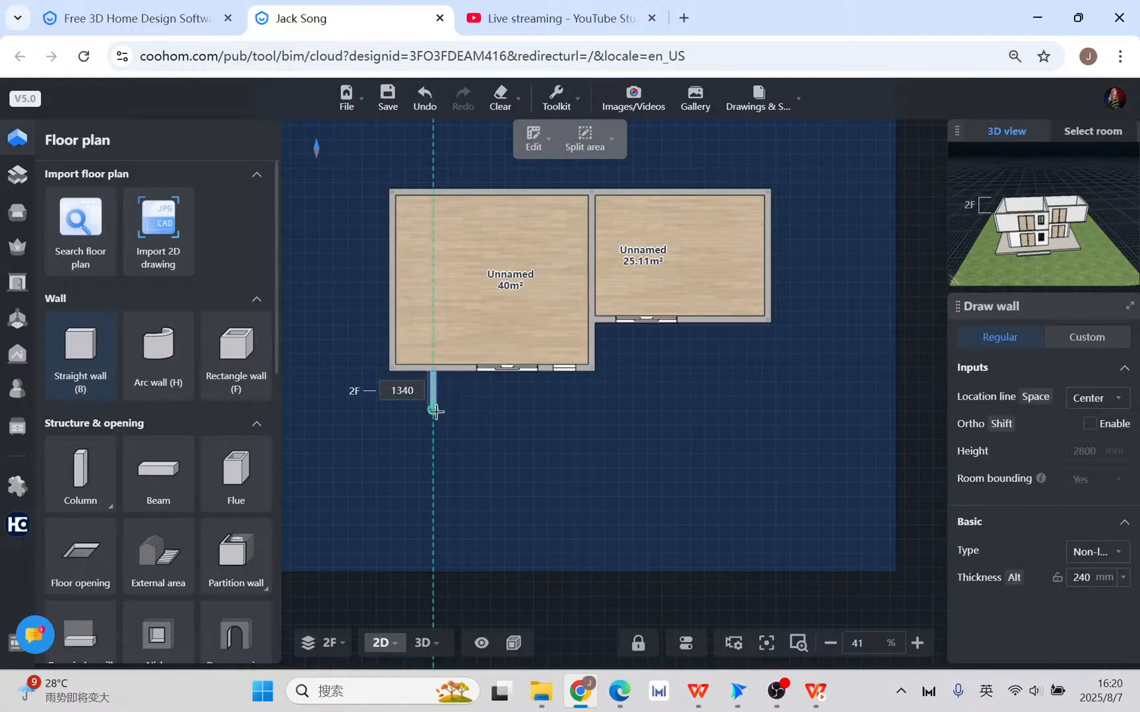
pyautogui.click(434, 431)
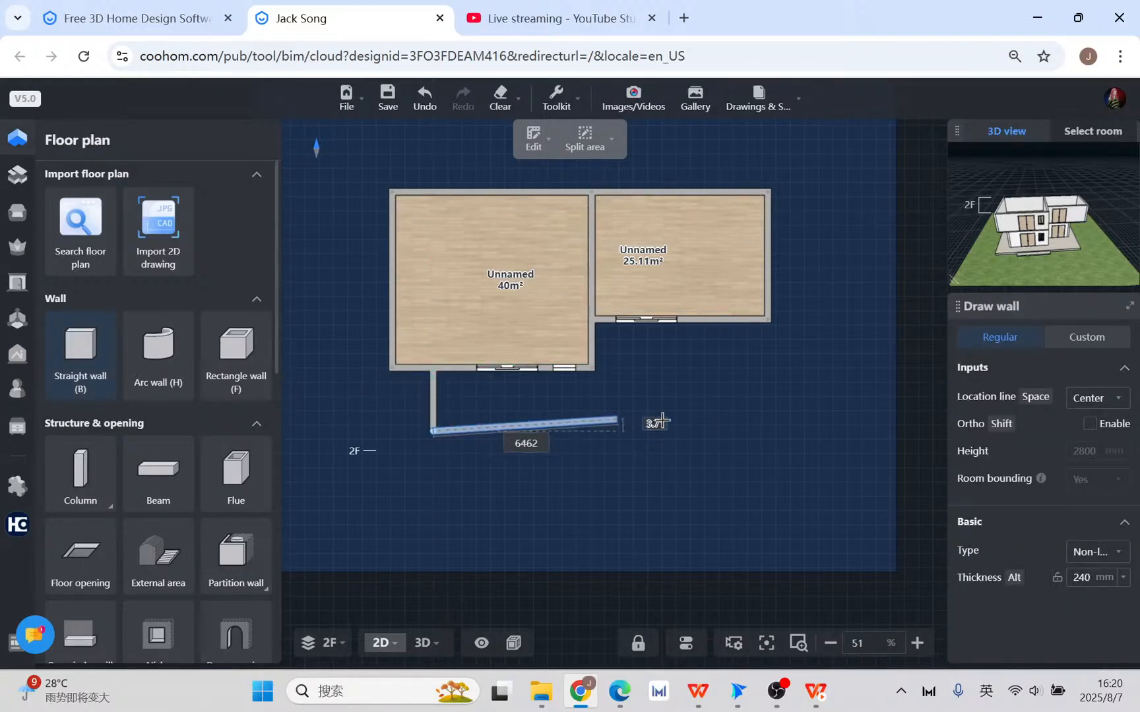
pyautogui.click(715, 431)
pyautogui.click(715, 322)
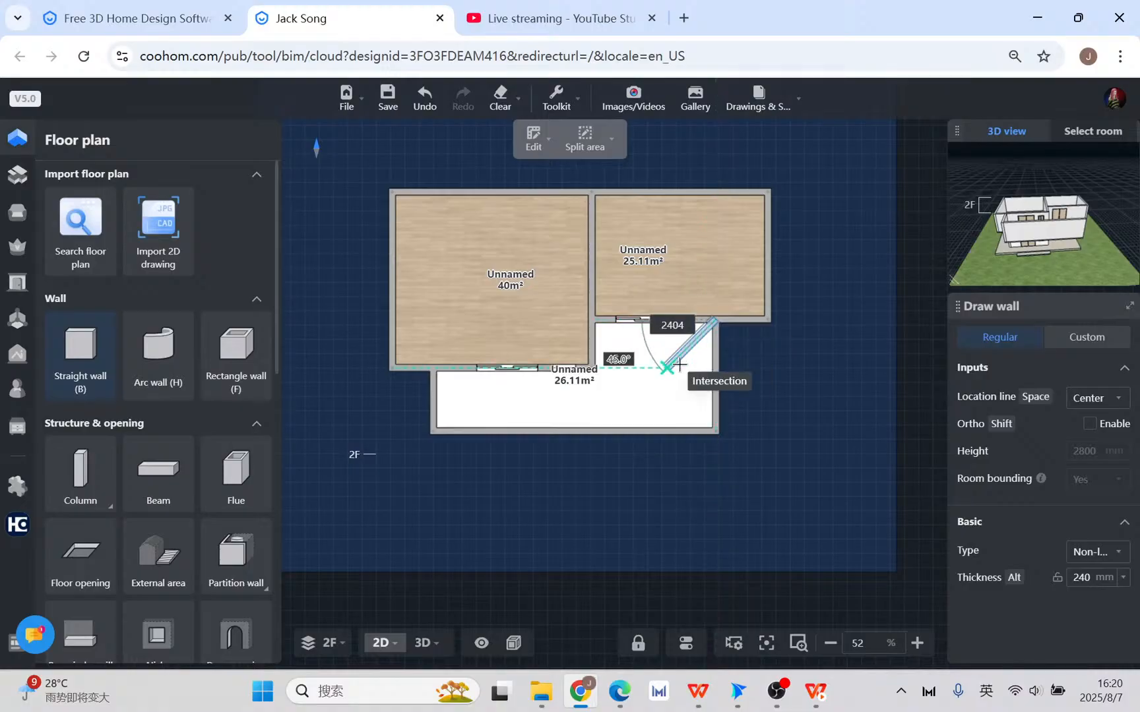
pyautogui.press('Escape')
# - Make the three new outer walls custom walls with a height of 1000 mm, and check them in 3D
pyautogui.scroll(2, 645, 391)
pyautogui.click(631, 380)
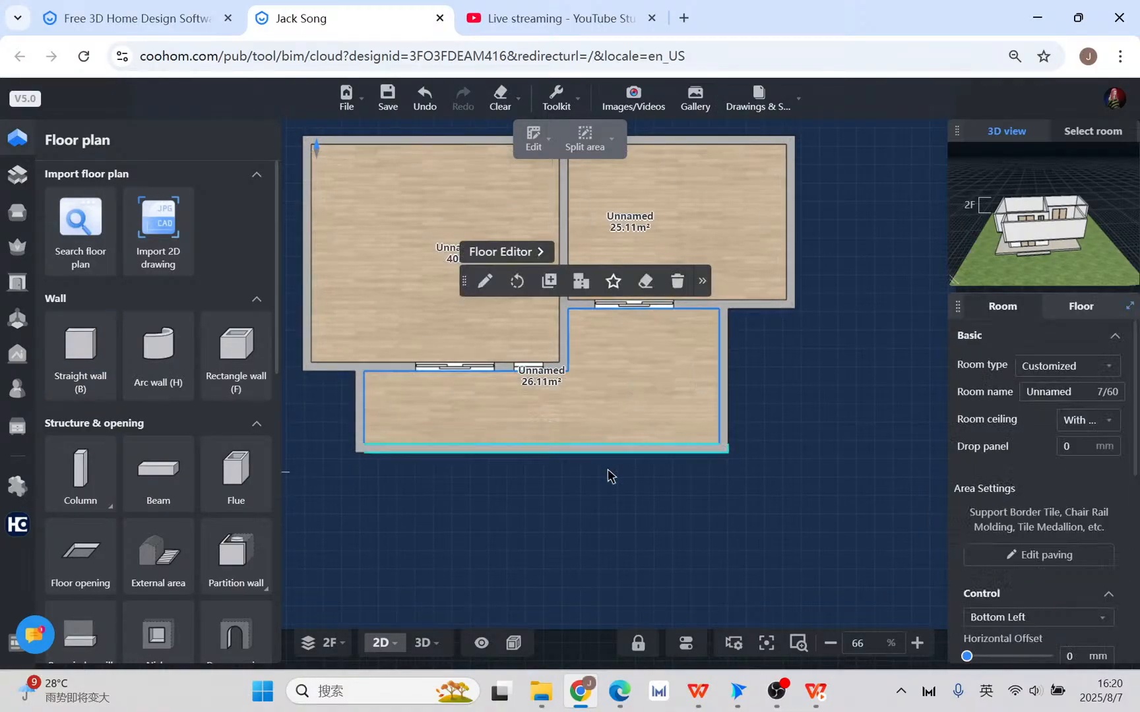
pyautogui.click(361, 413)
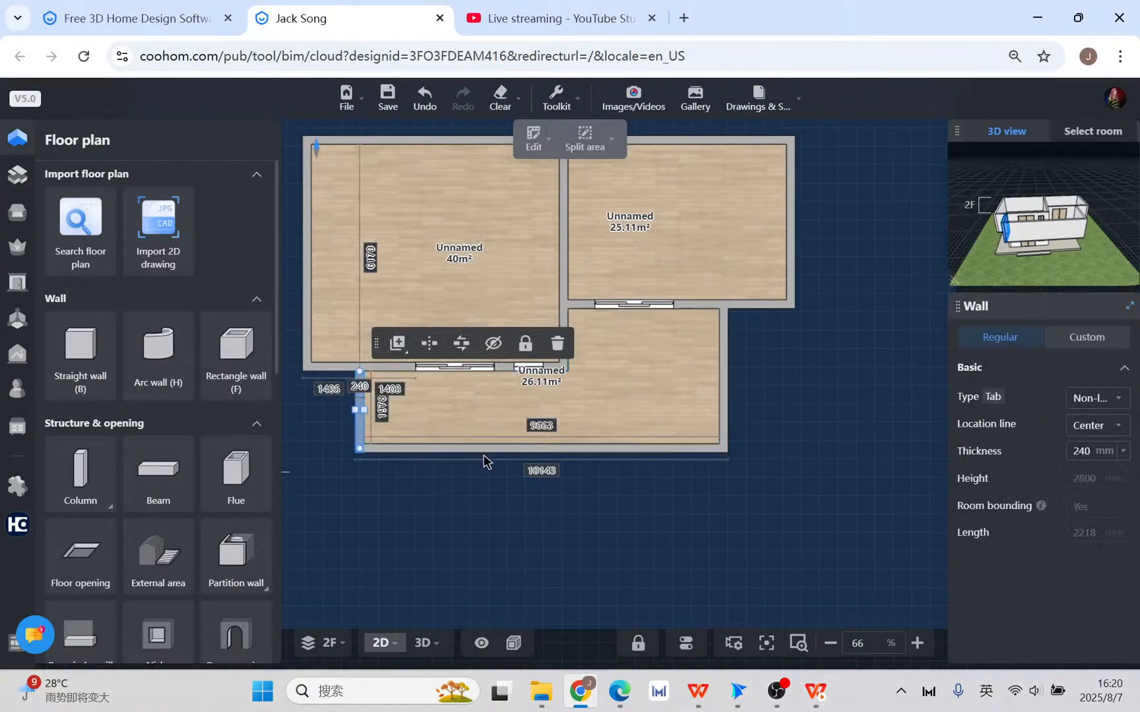
pyautogui.keyDown('ctrl'); pyautogui.click(727, 335); pyautogui.keyUp('ctrl')
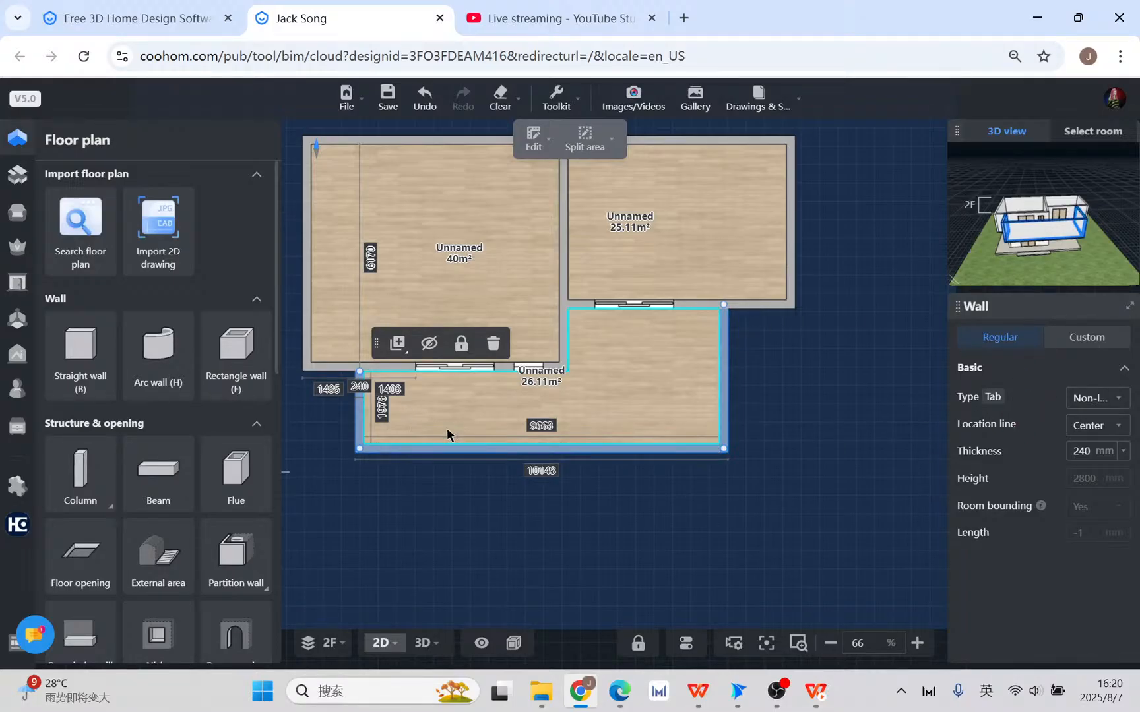
pyautogui.click(1088, 339)
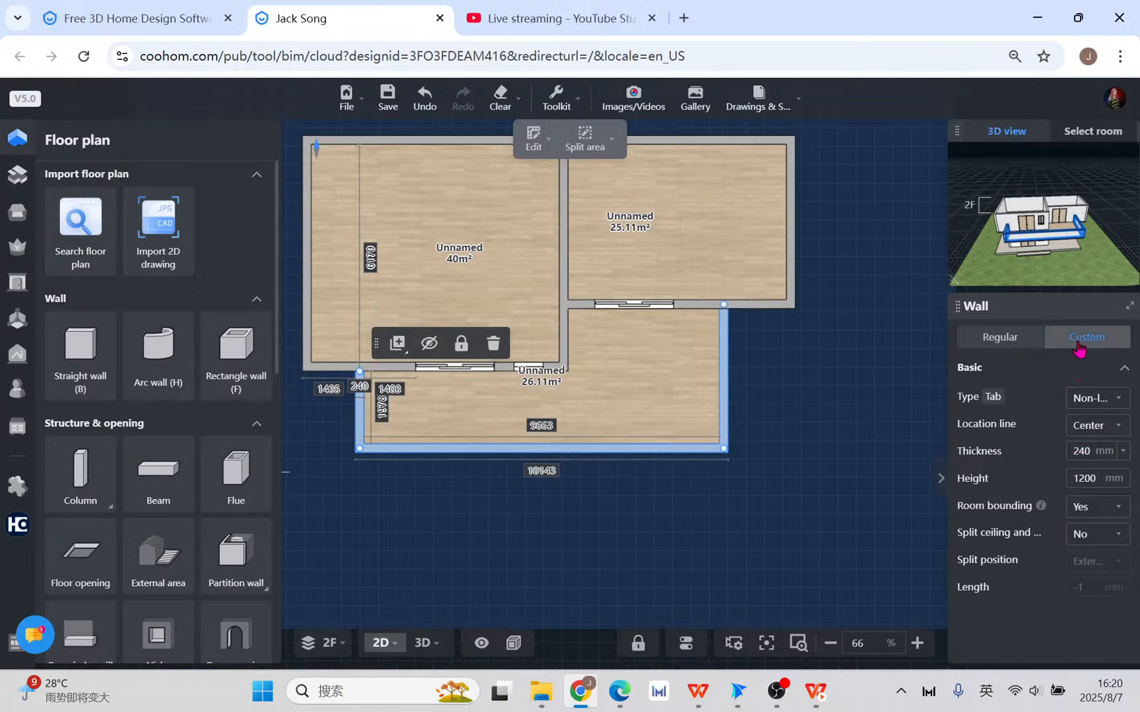
pyautogui.moveTo(1016, 505)
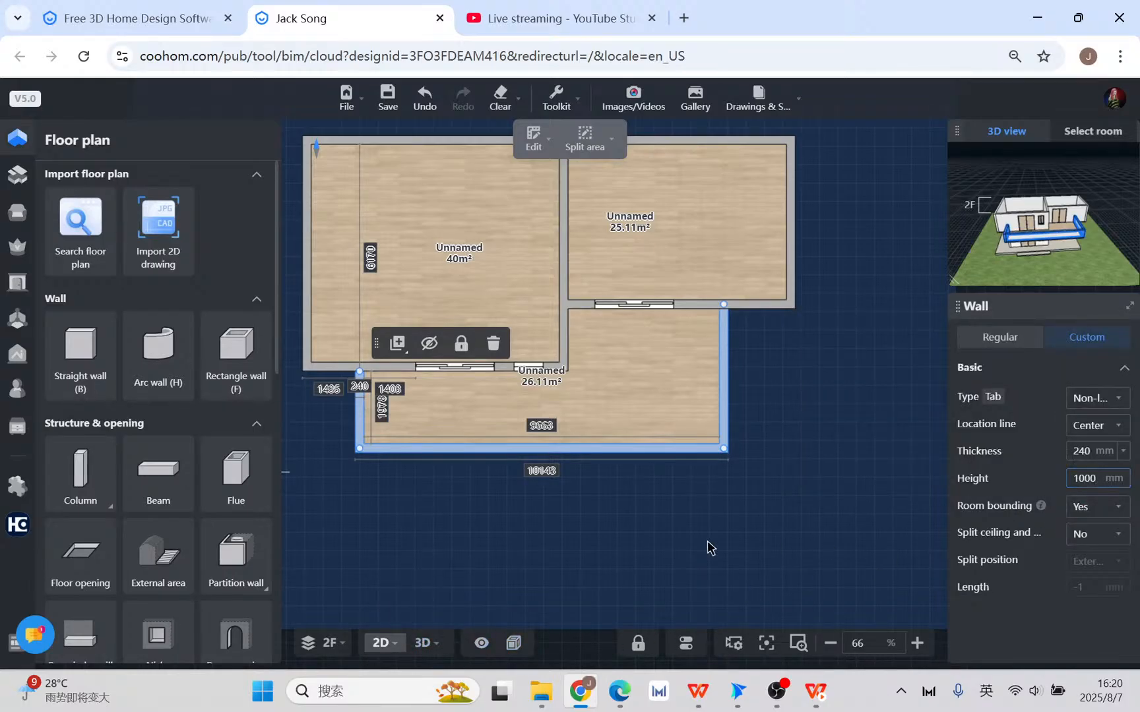
pyautogui.click(425, 643)
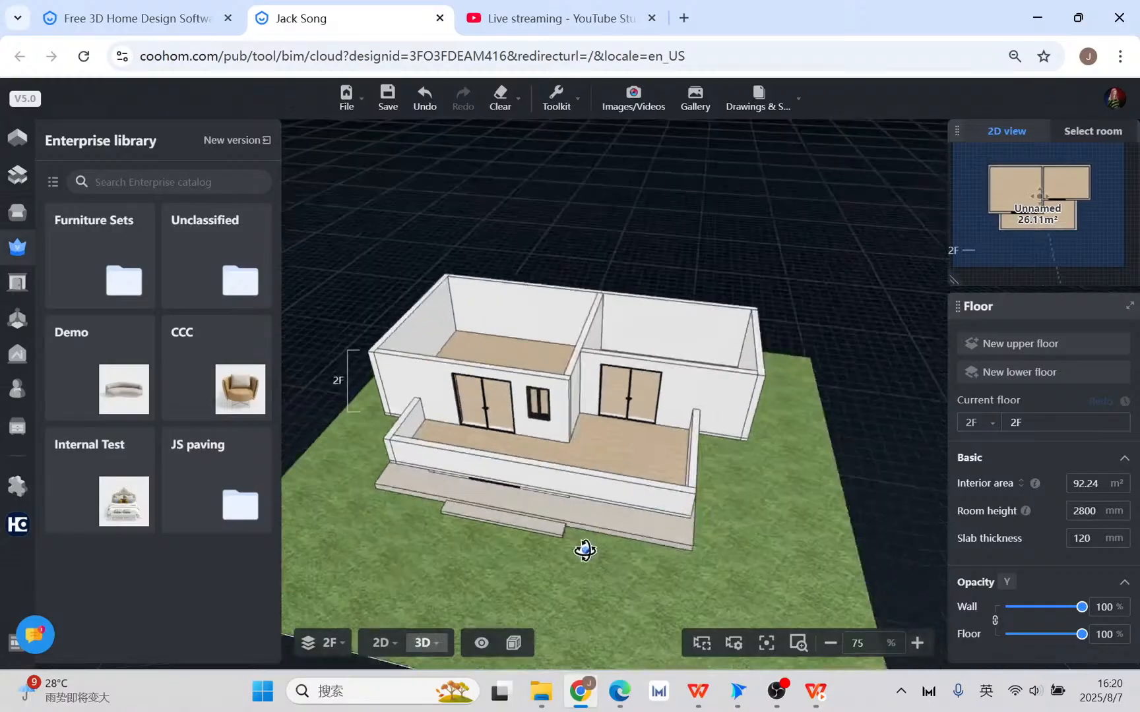
pyautogui.moveTo(792, 542); pyautogui.dragTo(763, 433)
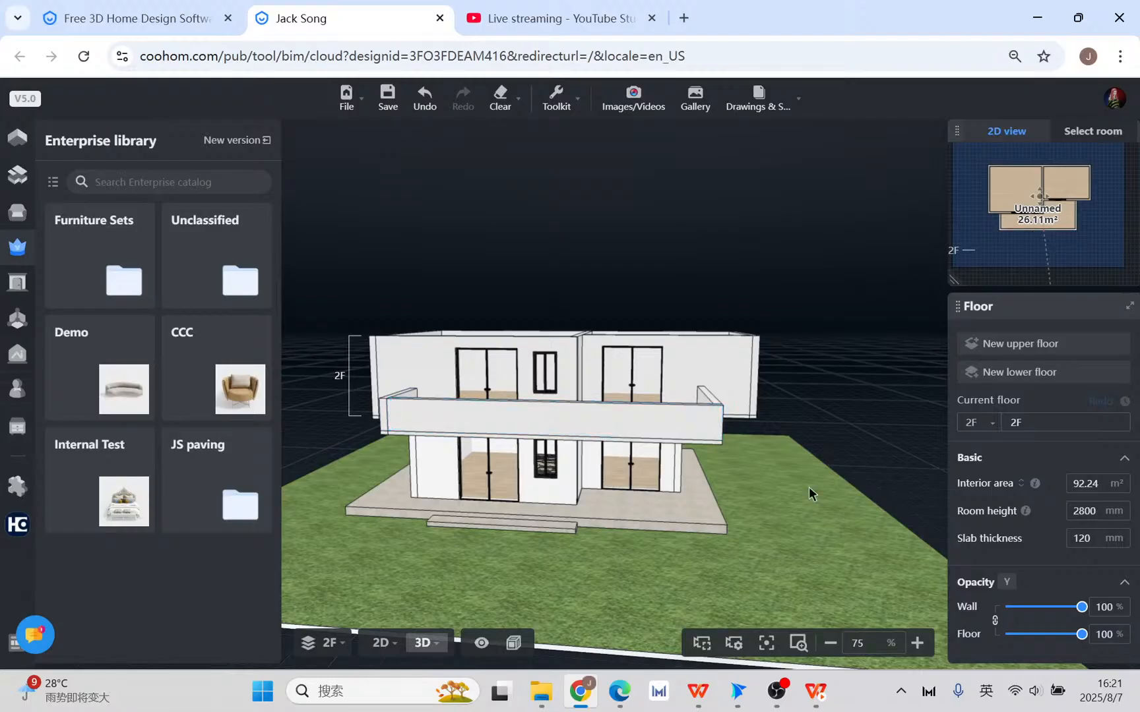
pyautogui.moveTo(809, 491); pyautogui.dragTo(658, 305)
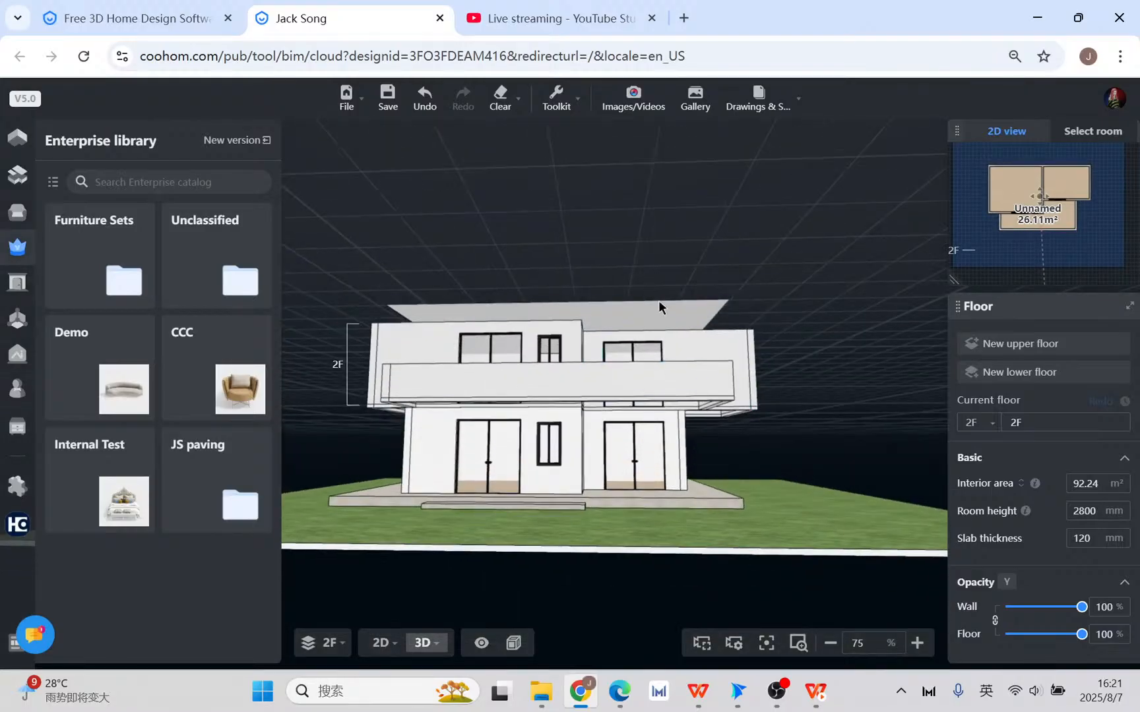
# - Try Balcony as the room type of the area enclosed by the low walls, and change it to Terrace
pyautogui.click(381, 642)
pyautogui.click(612, 403)
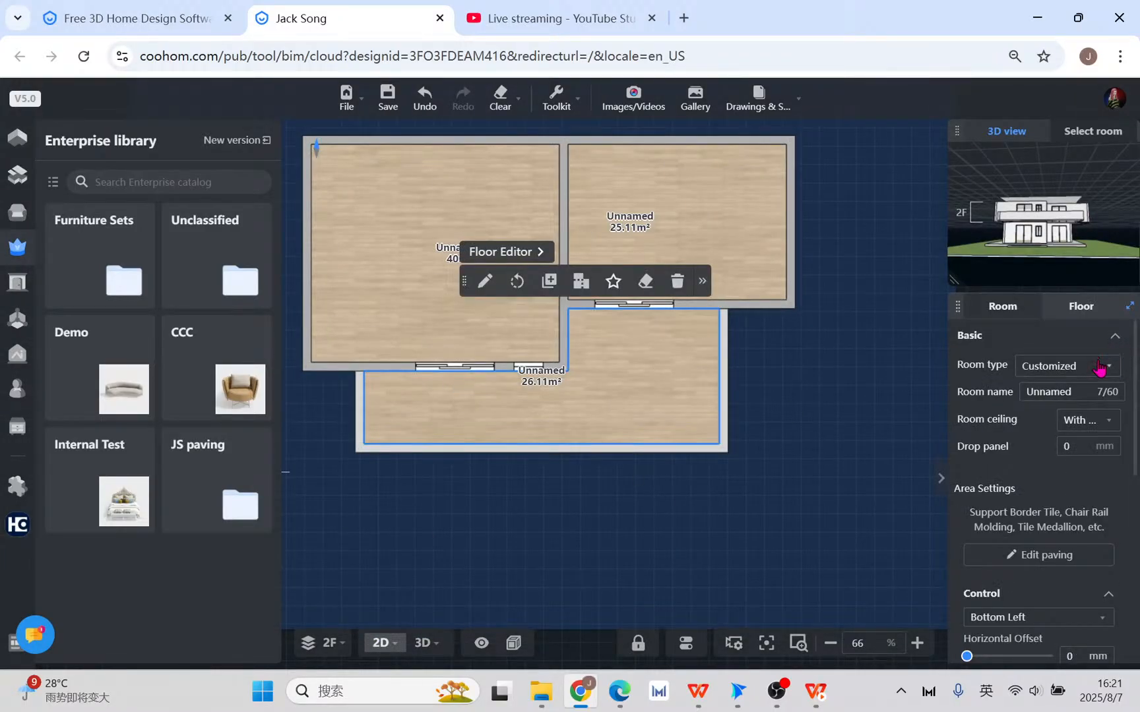
pyautogui.click(1099, 367)
pyautogui.click(1021, 509)
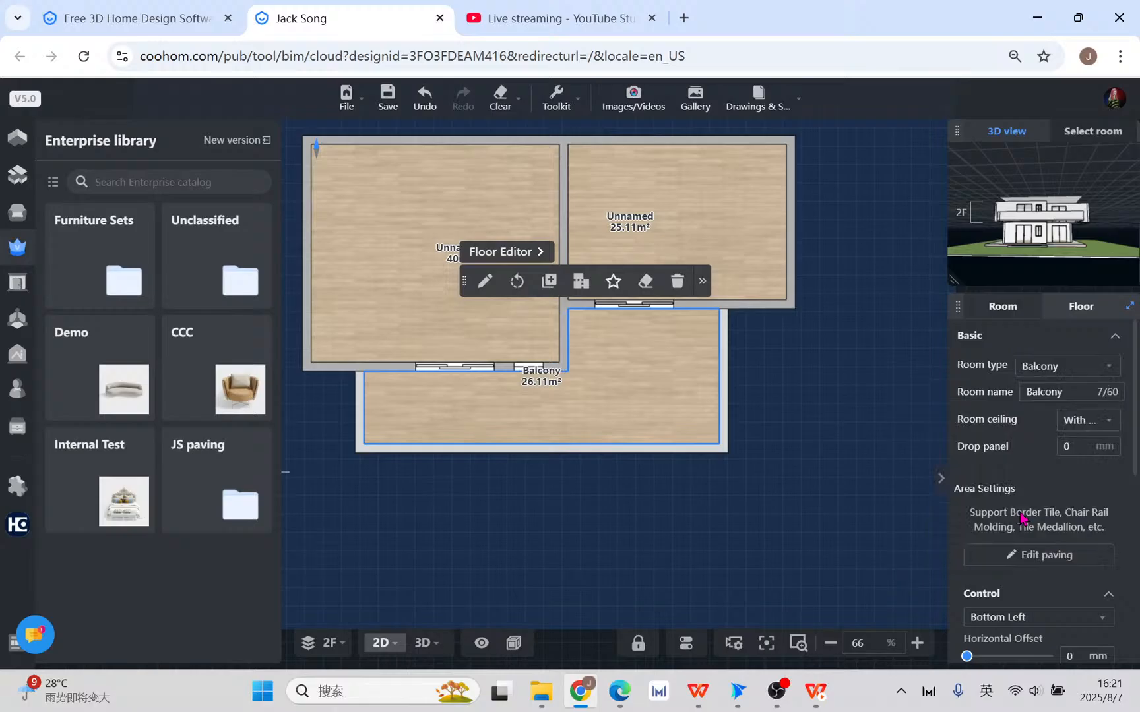
pyautogui.click(1087, 373)
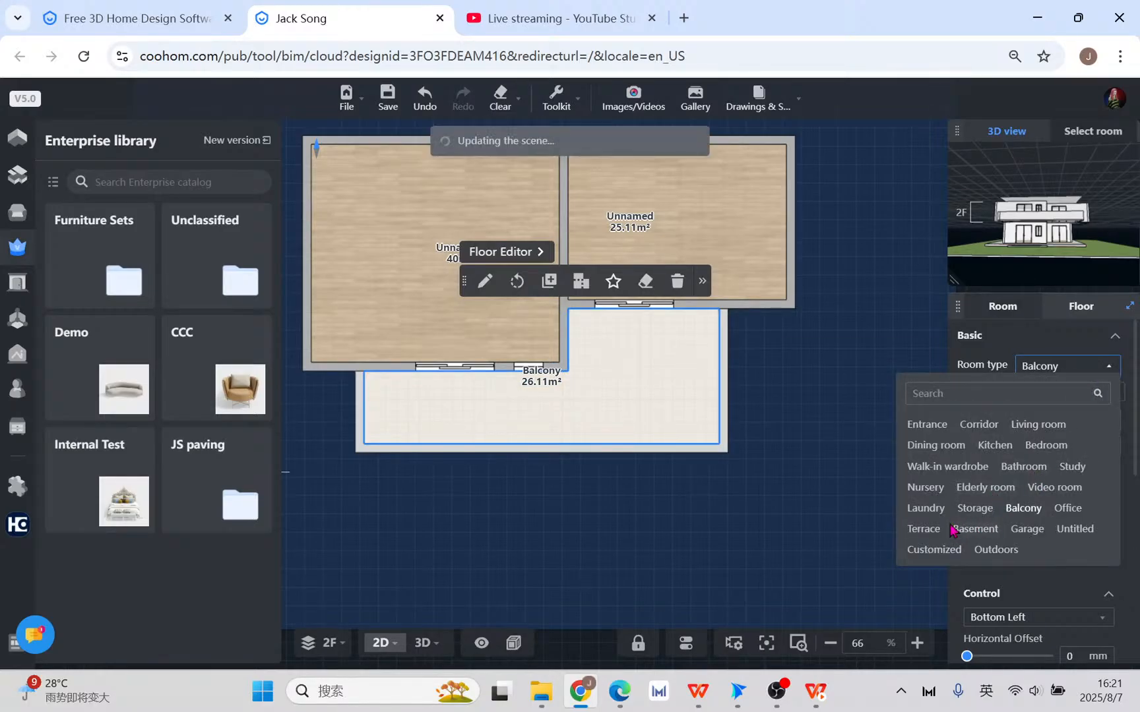
pyautogui.click(924, 529)
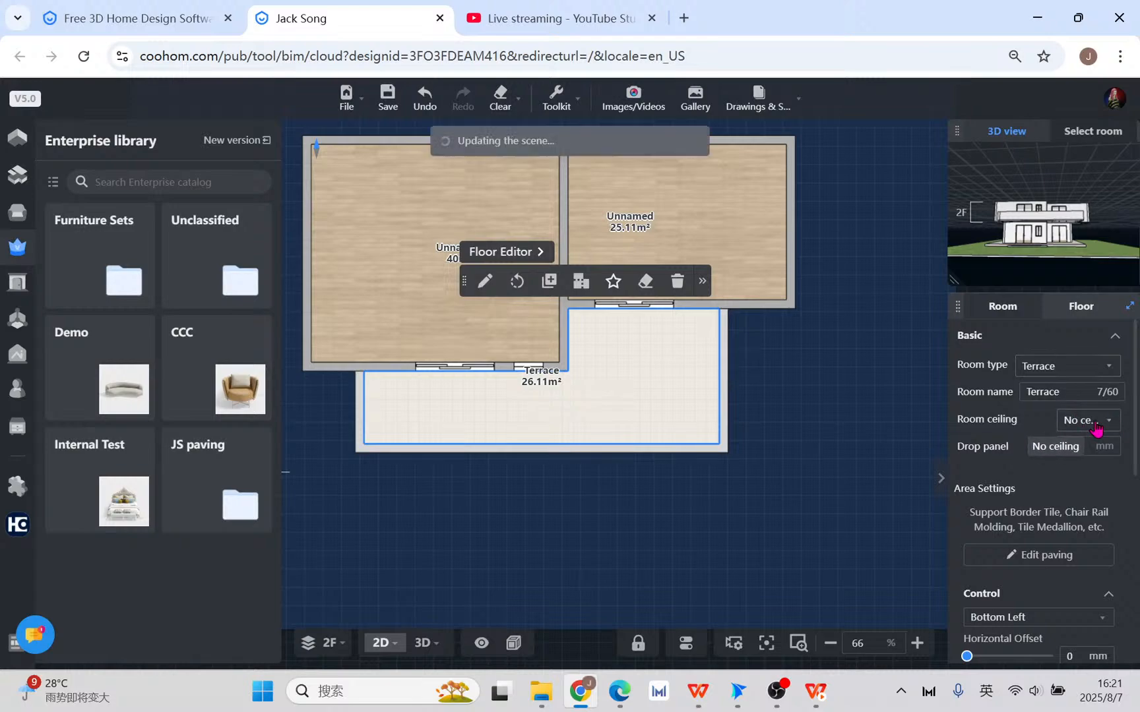
# - Examine the terrace's flooring and low enclosing walls in 3D from several sides
pyautogui.click(422, 643)
pyautogui.moveTo(733, 534); pyautogui.dragTo(921, 523)
pyautogui.scroll(5, 799, 517)
pyautogui.moveTo(799, 515); pyautogui.dragTo(539, 559)
pyautogui.scroll(2, 539, 559)
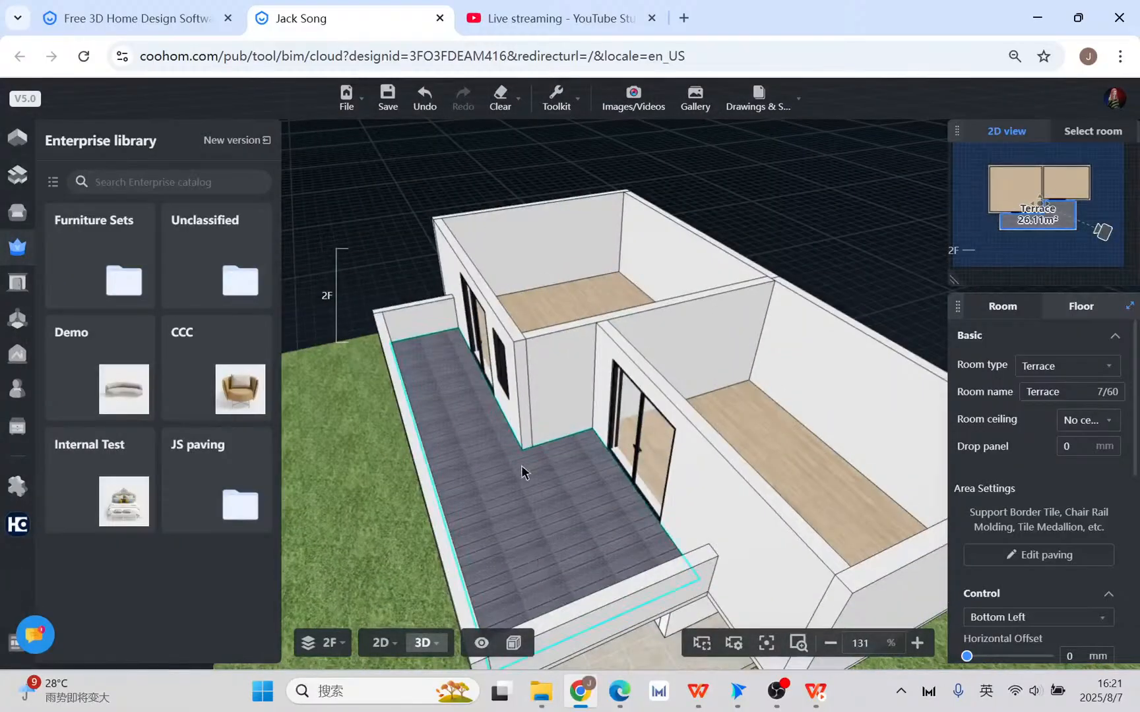
pyautogui.moveTo(445, 378); pyautogui.dragTo(422, 529)
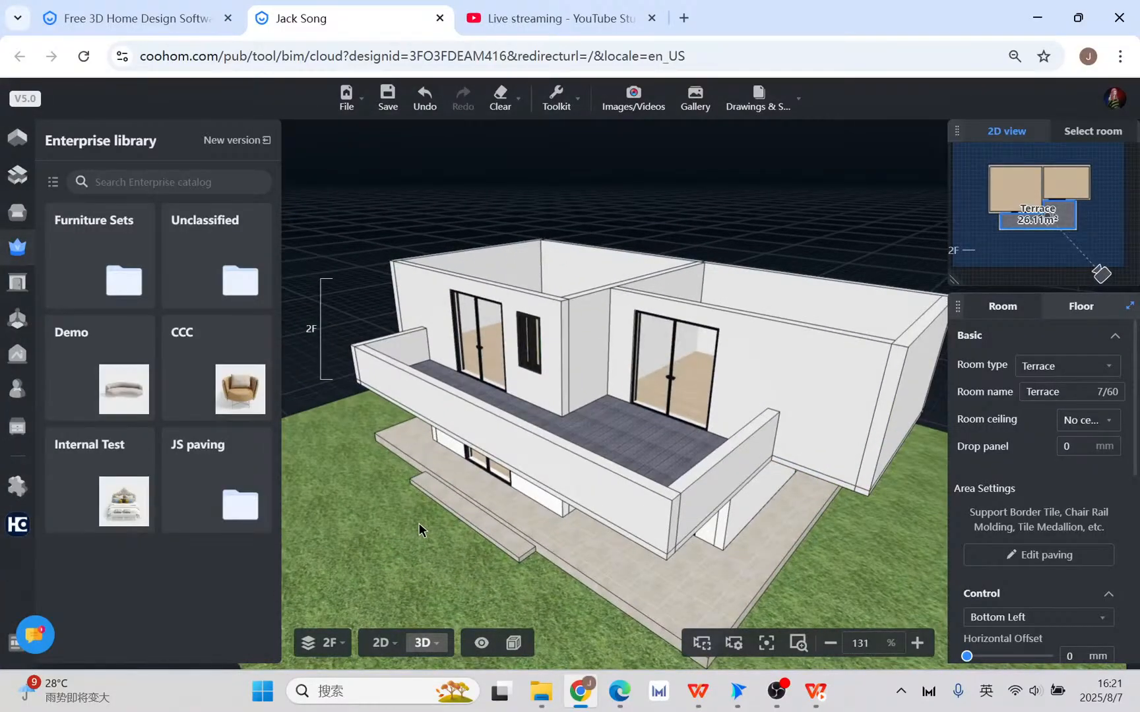
# - Check the live-stream page and the multi-layer house reference slide, and view the whole house in 3D from the front and above
pyautogui.click(535, 9)
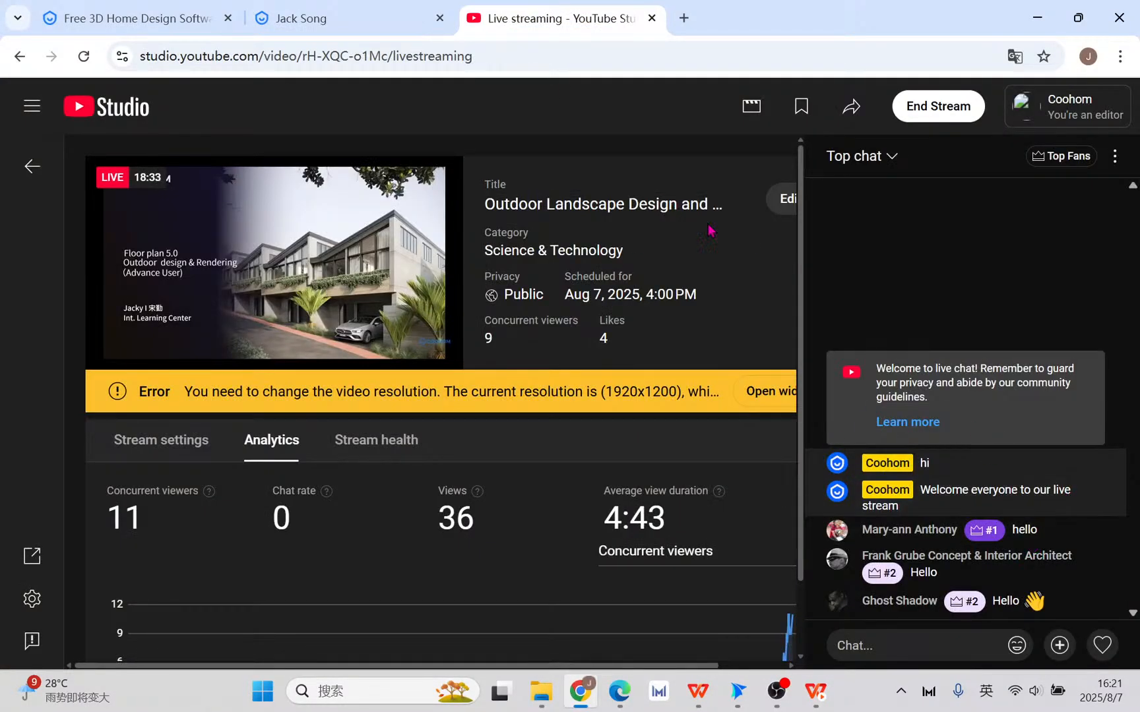
pyautogui.click(311, 20)
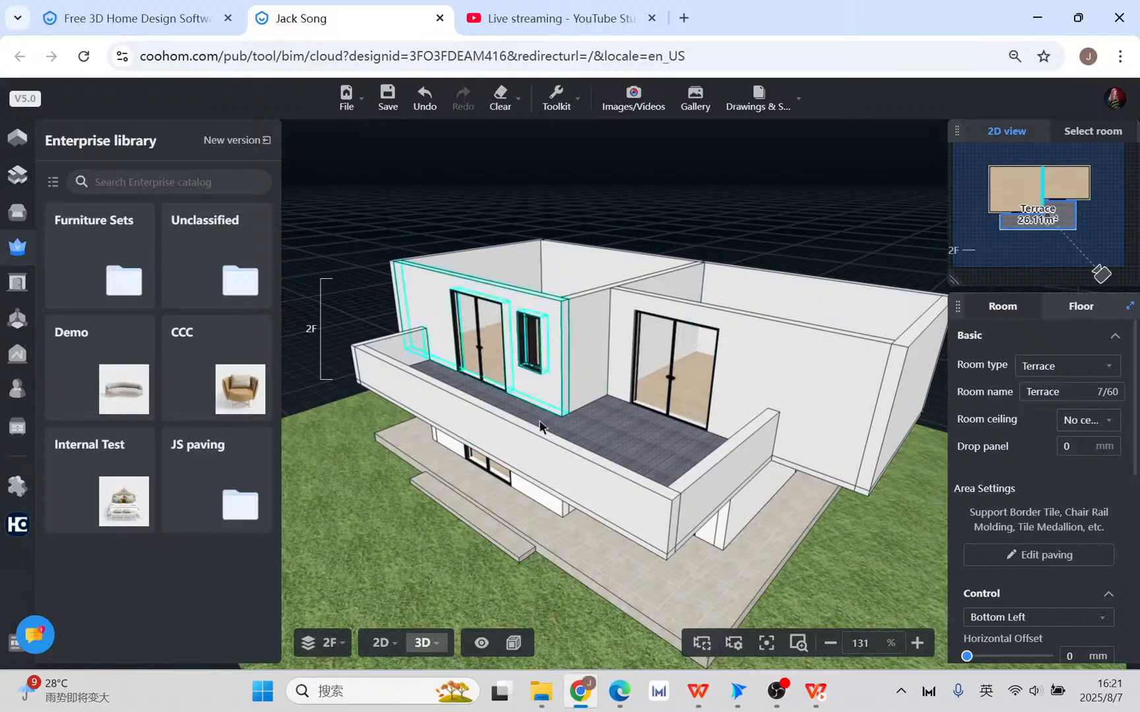
pyautogui.moveTo(528, 342)
pyautogui.mouseDown()
pyautogui.moveTo(392, 535)
pyautogui.moveTo(613, 530)
pyautogui.moveTo(581, 528)
pyautogui.mouseUp()
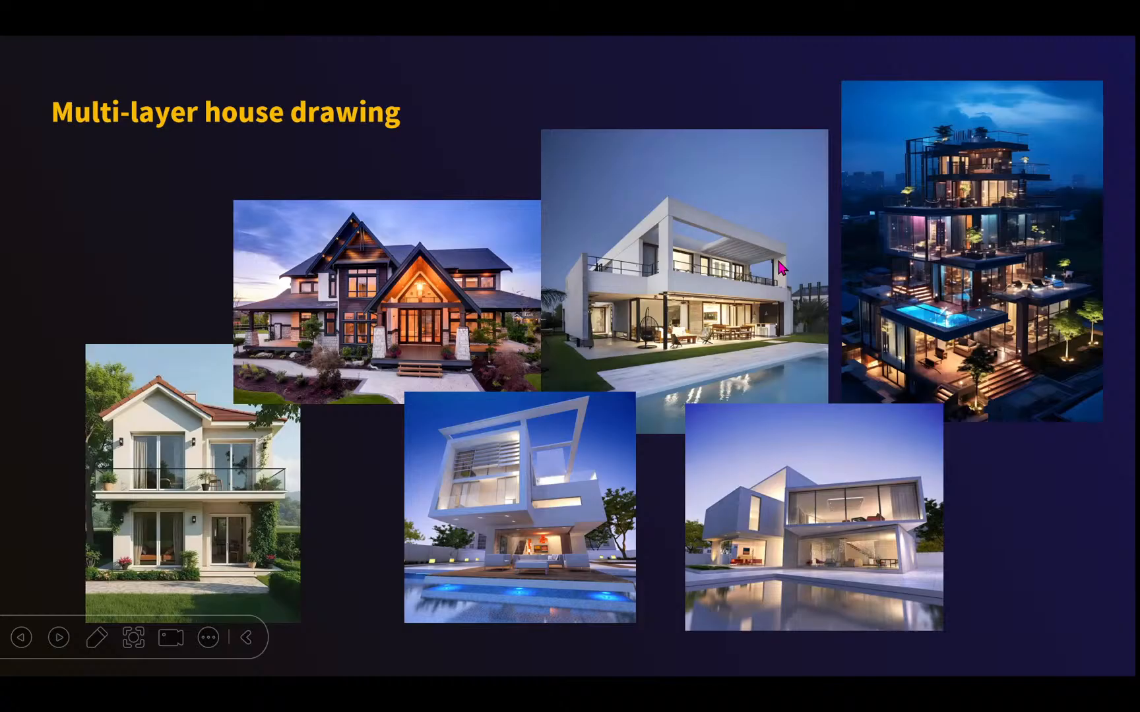
pyautogui.press('super+d')
pyautogui.click(556, 698)
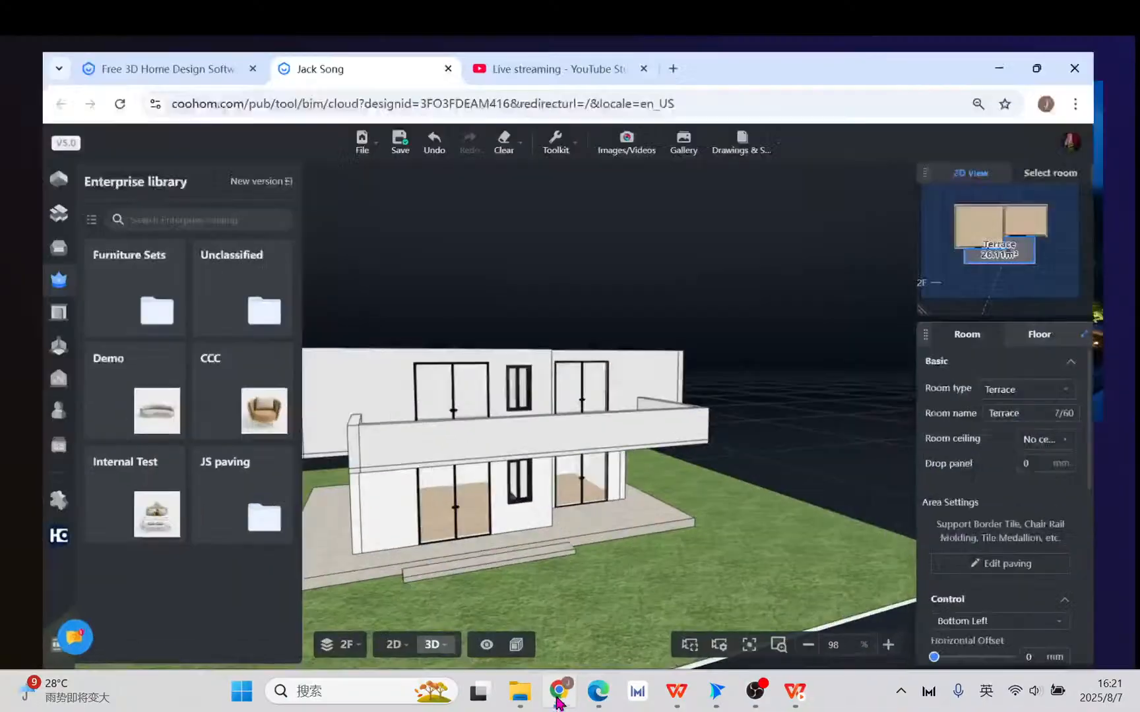
pyautogui.scroll(-5, 581, 357)
pyautogui.moveTo(580, 369); pyautogui.dragTo(573, 526, button='right')
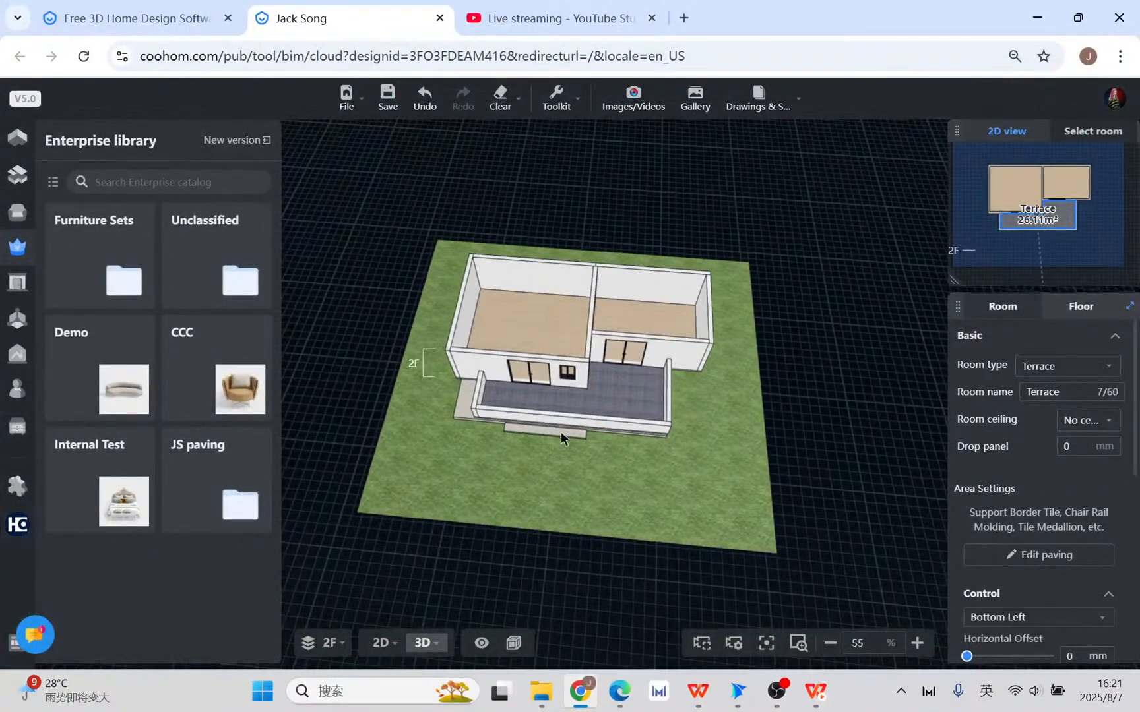
# - Draw a ceiling beam 240 mm wide and 500 mm high along the low wall on the terrace's left side
pyautogui.click(381, 643)
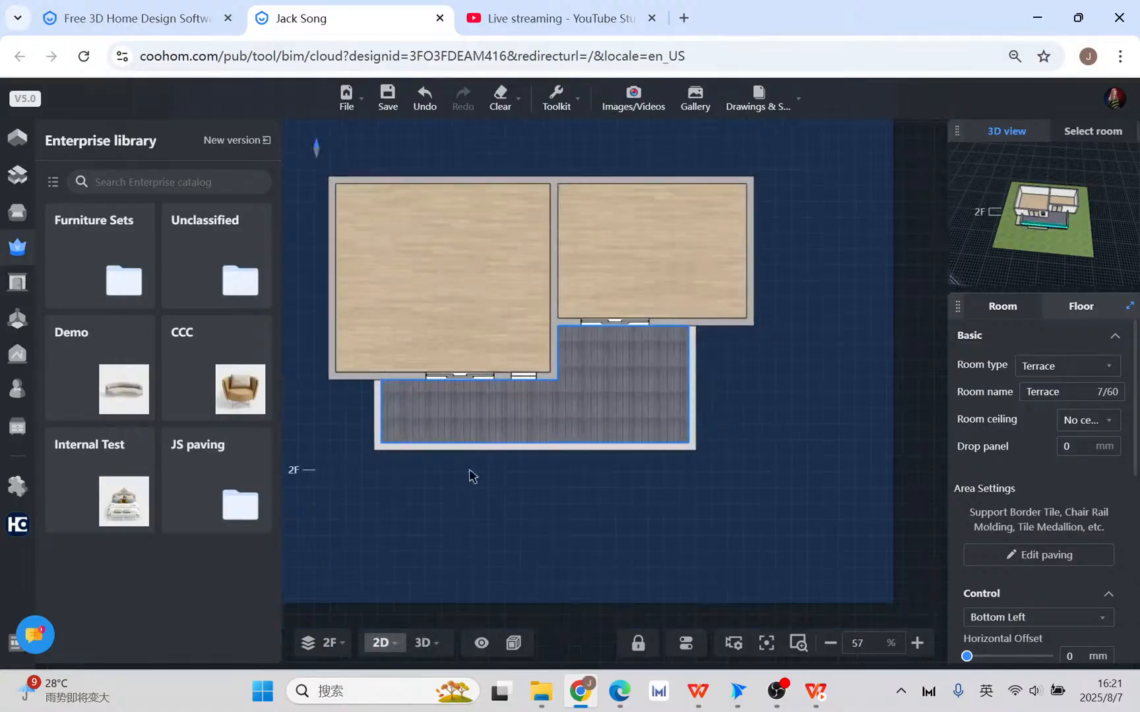
pyautogui.click(855, 413)
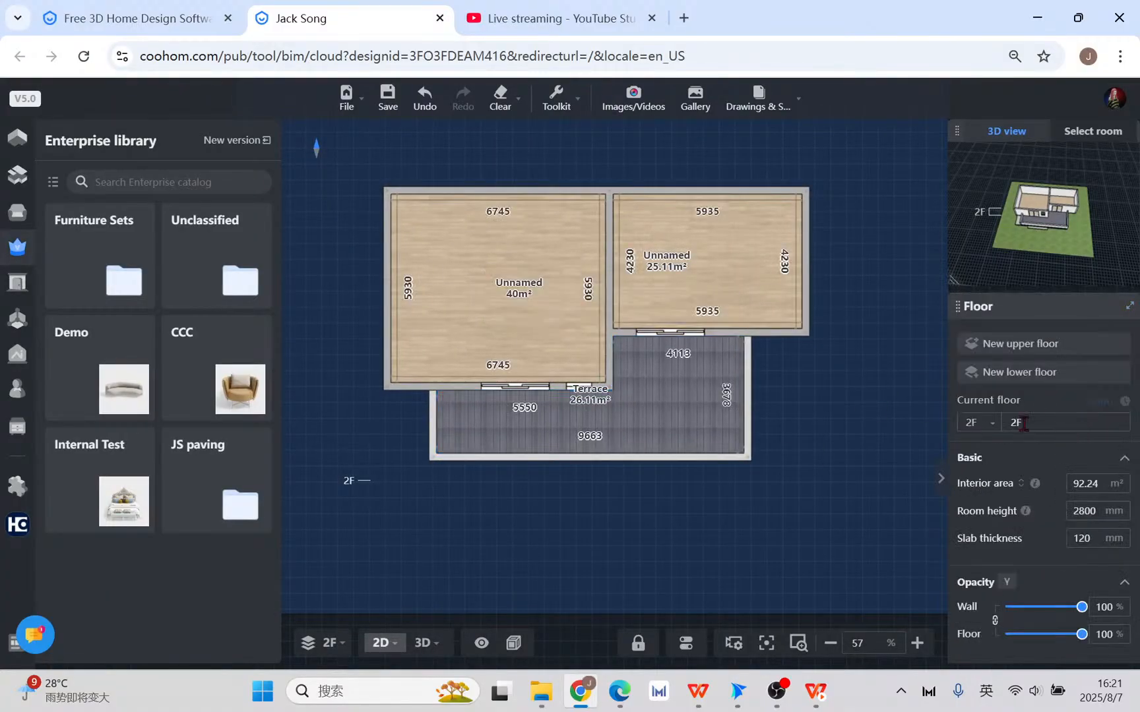
pyautogui.click(18, 137)
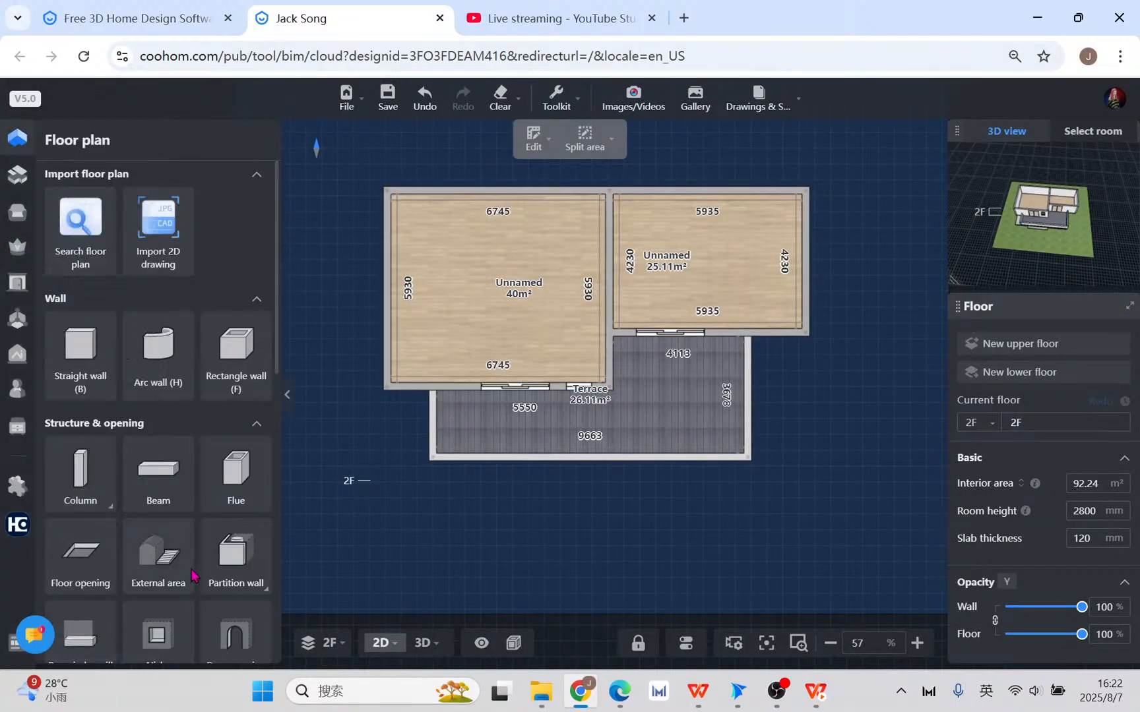
pyautogui.scroll(-2, 31, 359)
pyautogui.click(159, 293)
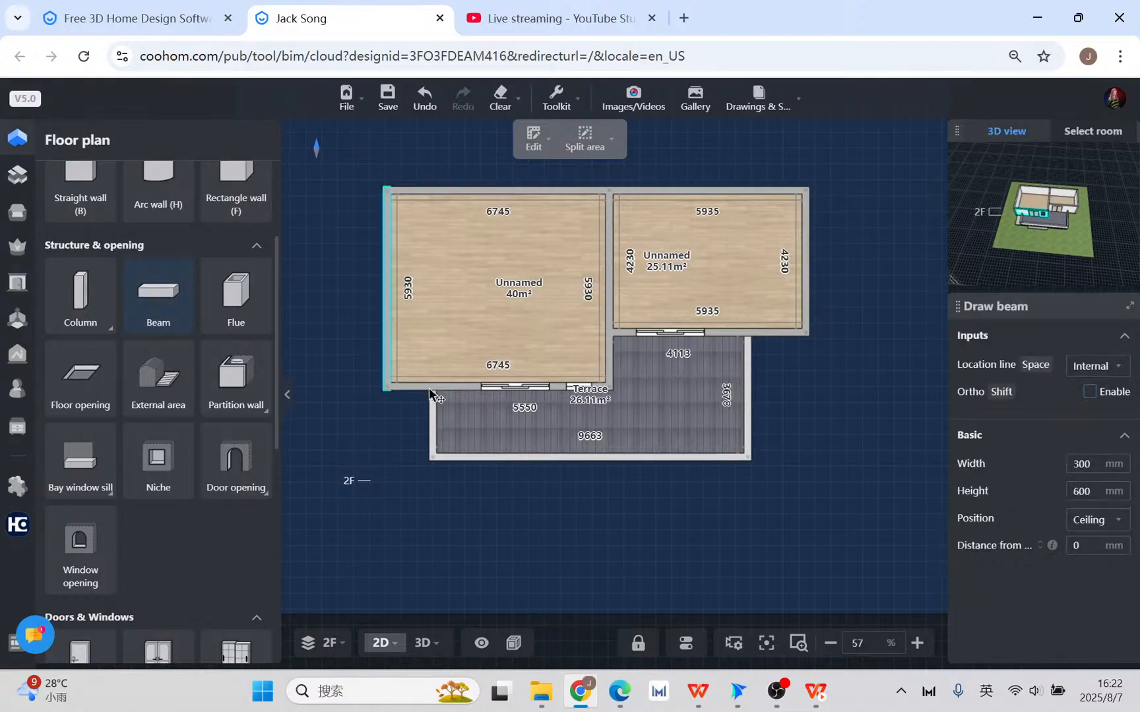
pyautogui.scroll(3, 429, 380)
pyautogui.scroll(1, 429, 380)
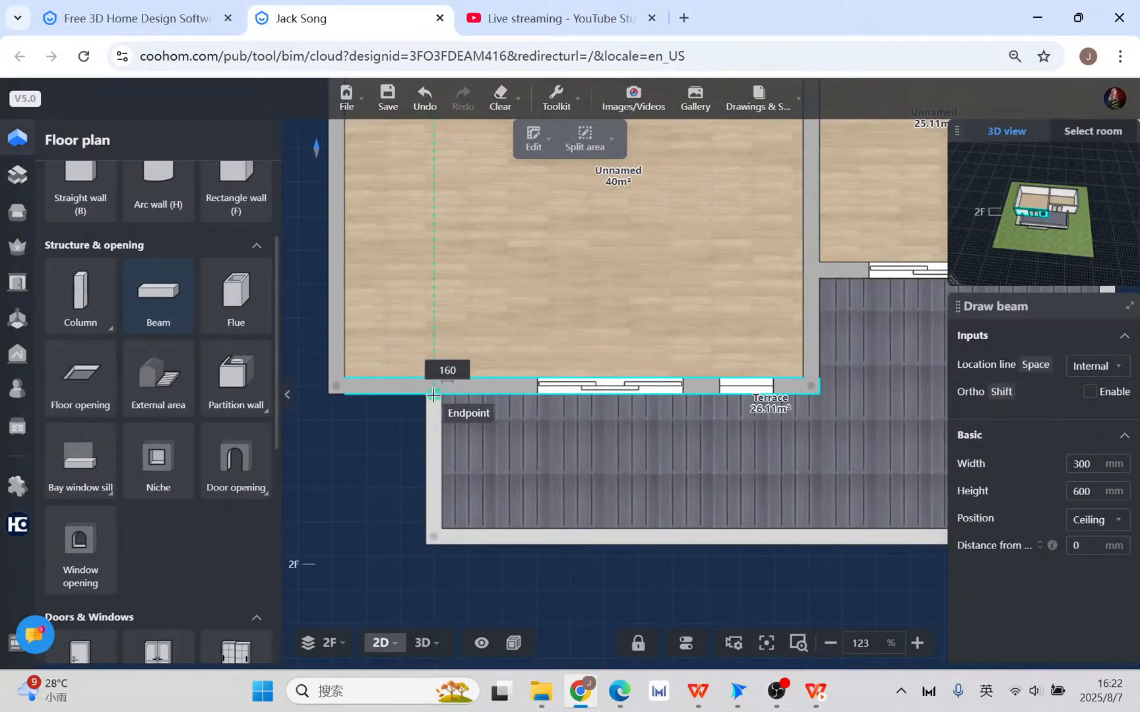
pyautogui.click(1118, 461)
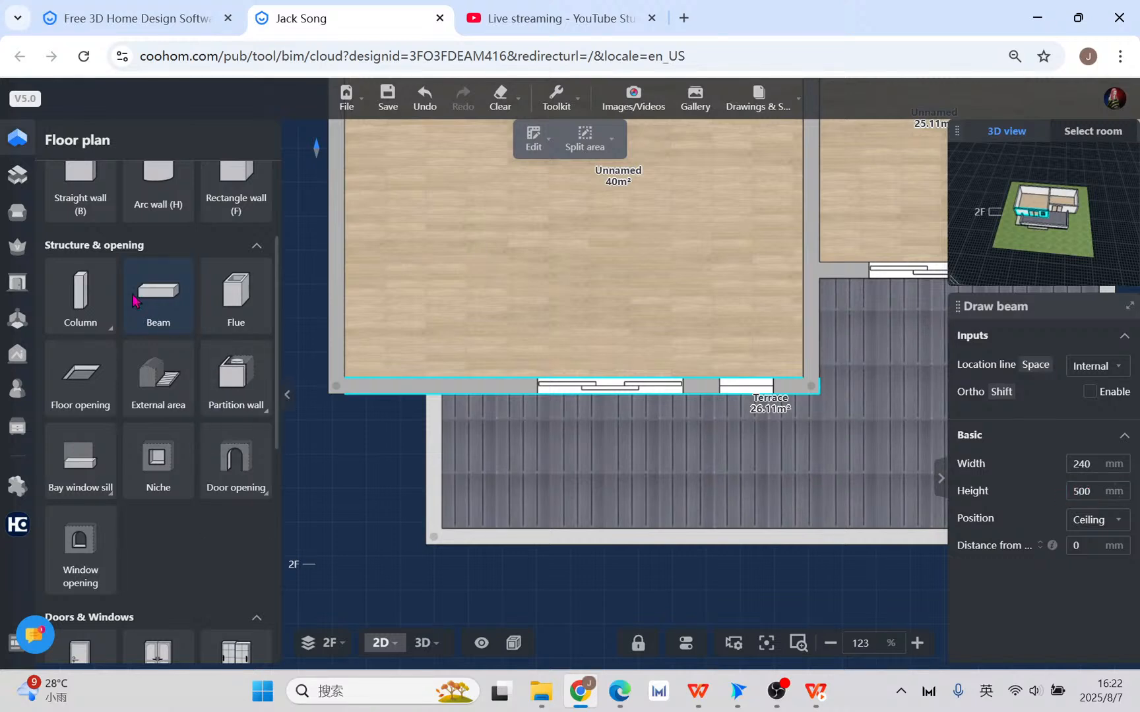
pyautogui.click(424, 396)
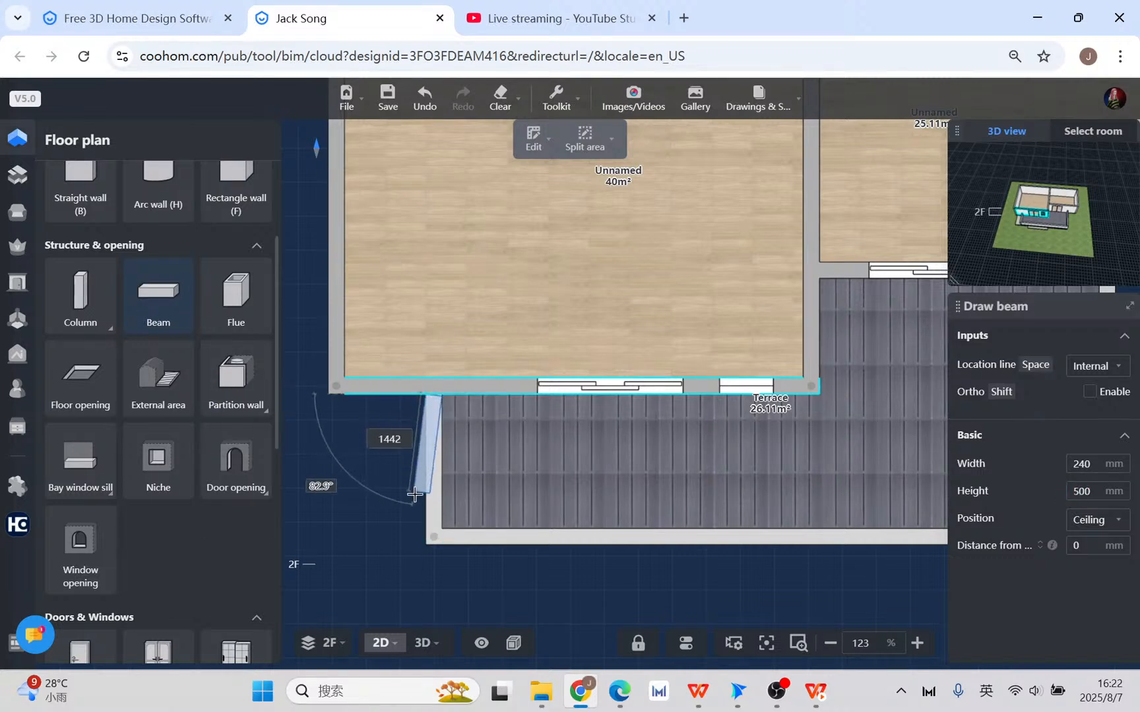
pyautogui.click(424, 544)
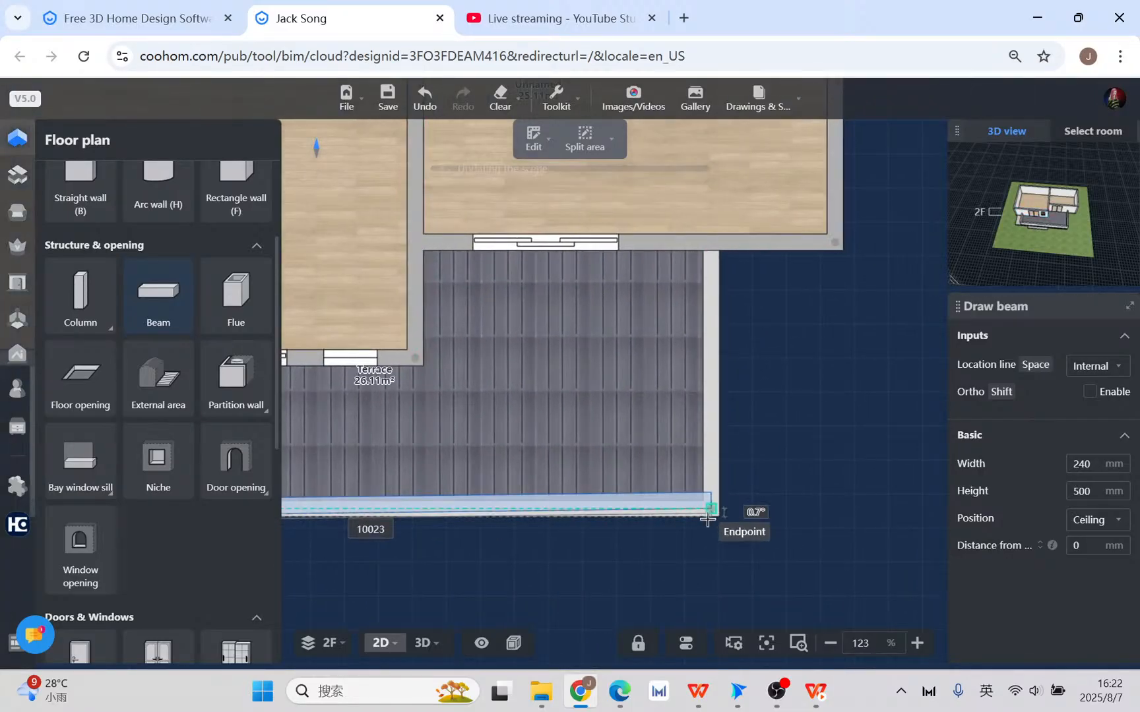
# - Continue the beam about 10.1 m along the terrace's front low wall and back to the house along its right wall
pyautogui.click(709, 517)
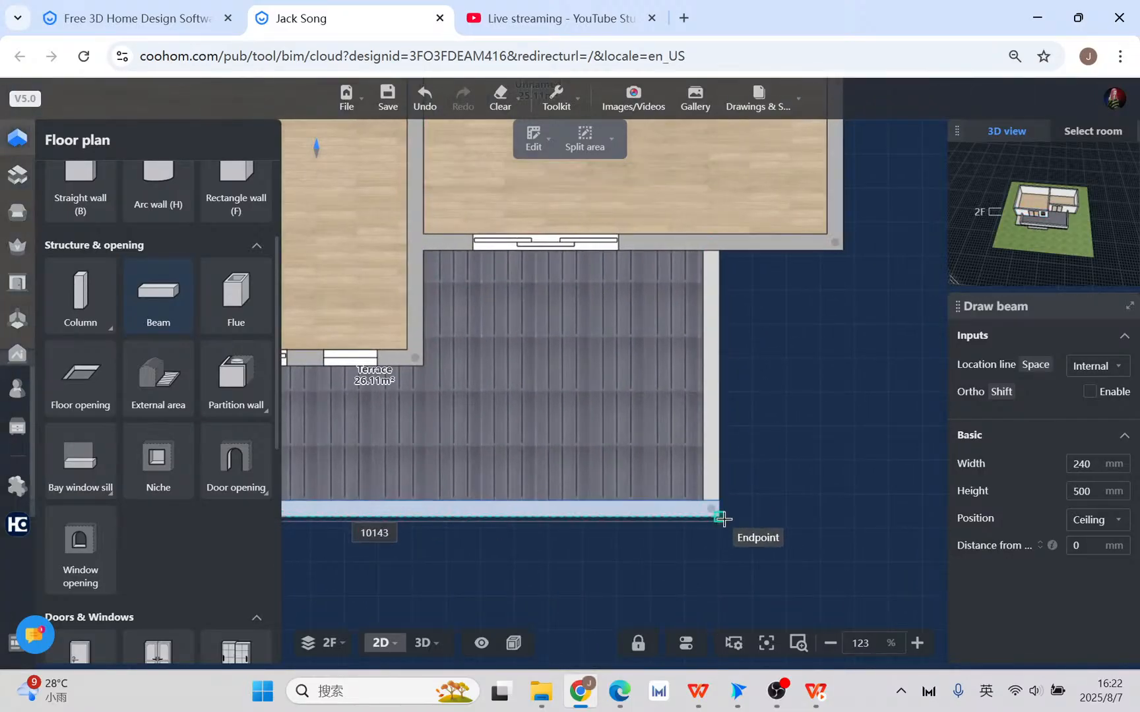
pyautogui.click(724, 246)
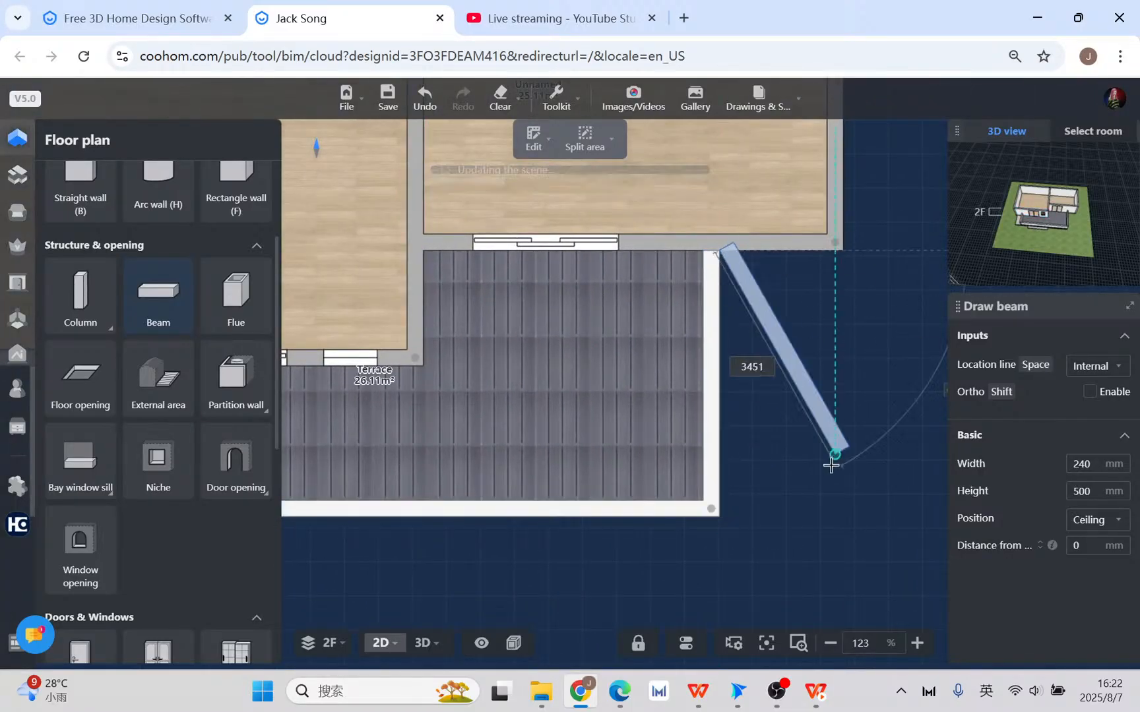
pyautogui.rightClick(831, 463)
pyautogui.rightClick(487, 560)
pyautogui.moveTo(486, 560); pyautogui.dragTo(859, 549, button='right')
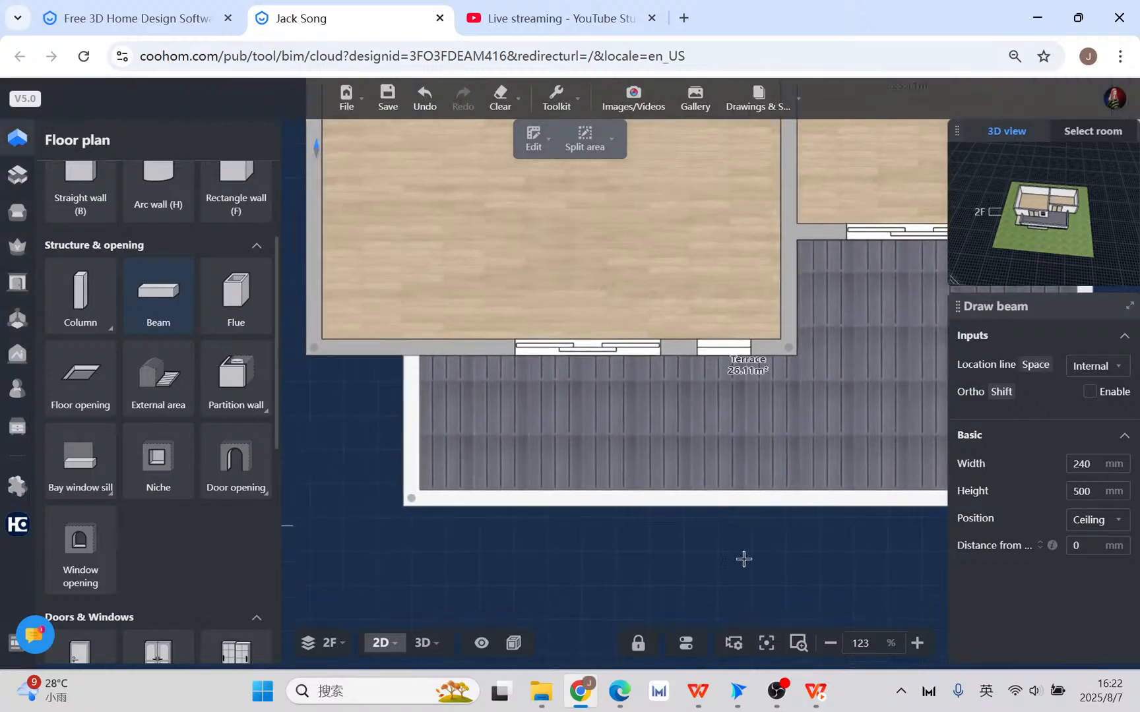
pyautogui.rightClick(744, 560)
# - Place a column at the terrace's front-left corner, narrow its length to 240 mm with a 650 mm width, and check it in 3D
pyautogui.click(73, 281)
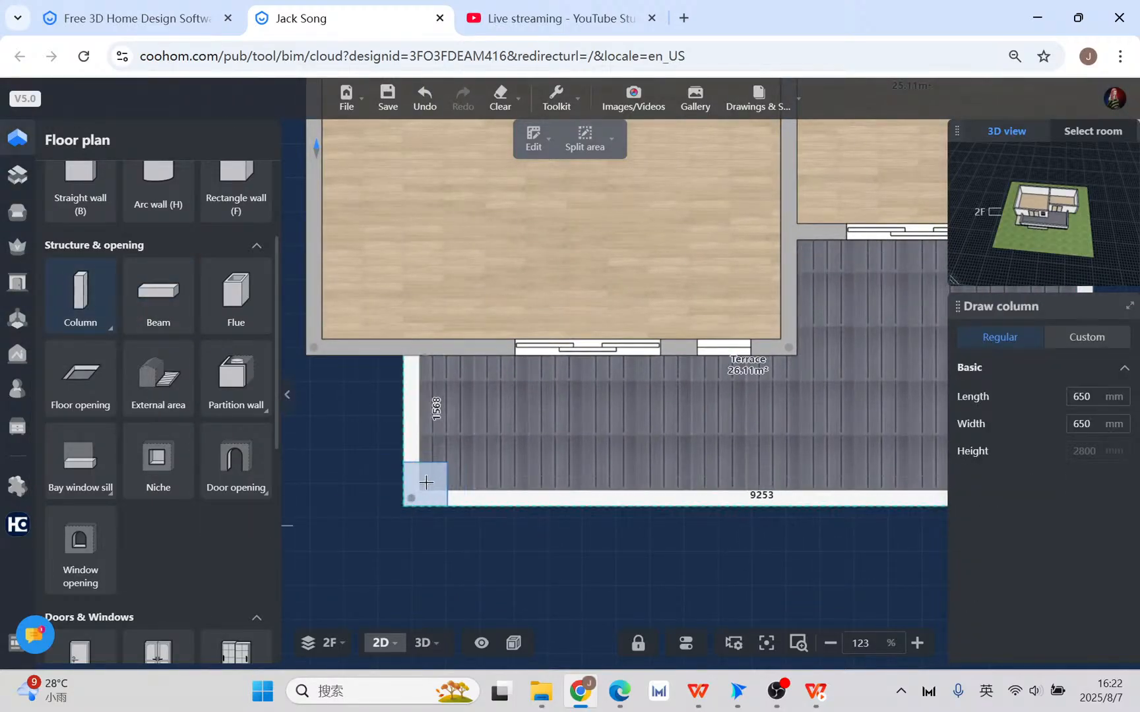
pyautogui.click(420, 483)
pyautogui.scroll(3, 420, 483)
pyautogui.rightClick(424, 486)
pyautogui.click(437, 493)
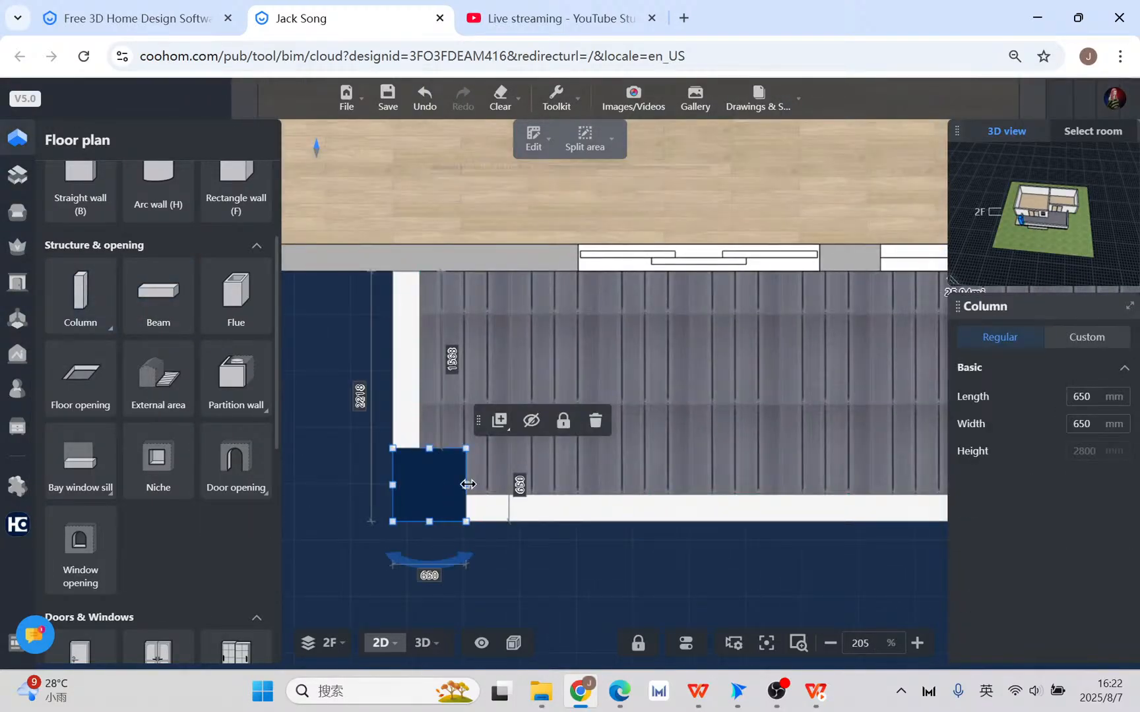
pyautogui.moveTo(463, 488); pyautogui.dragTo(420, 486)
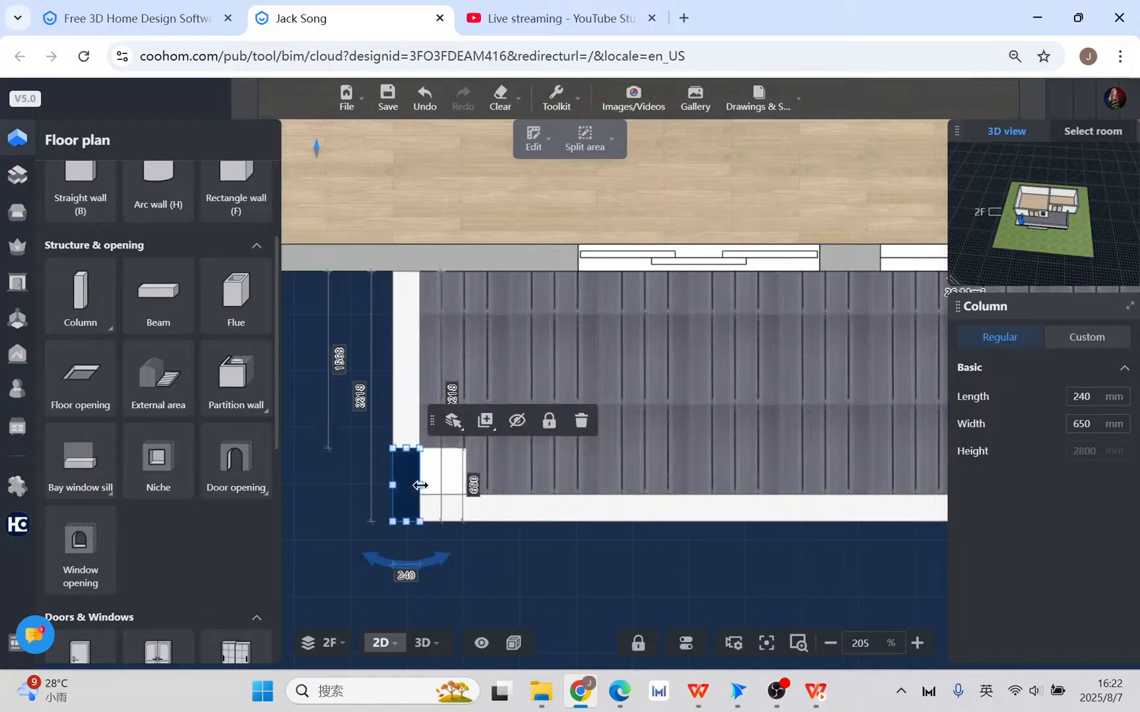
pyautogui.click(422, 642)
pyautogui.moveTo(573, 524); pyautogui.dragTo(796, 440)
pyautogui.scroll(5, 758, 481)
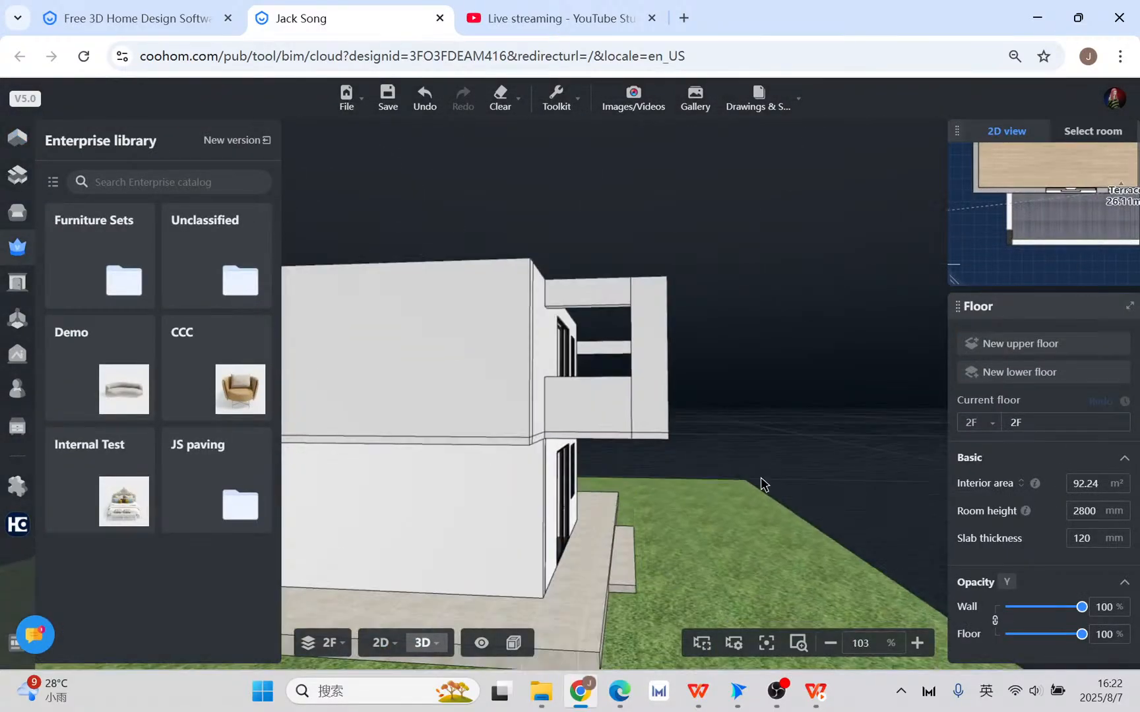
pyautogui.moveTo(758, 481); pyautogui.dragTo(746, 488)
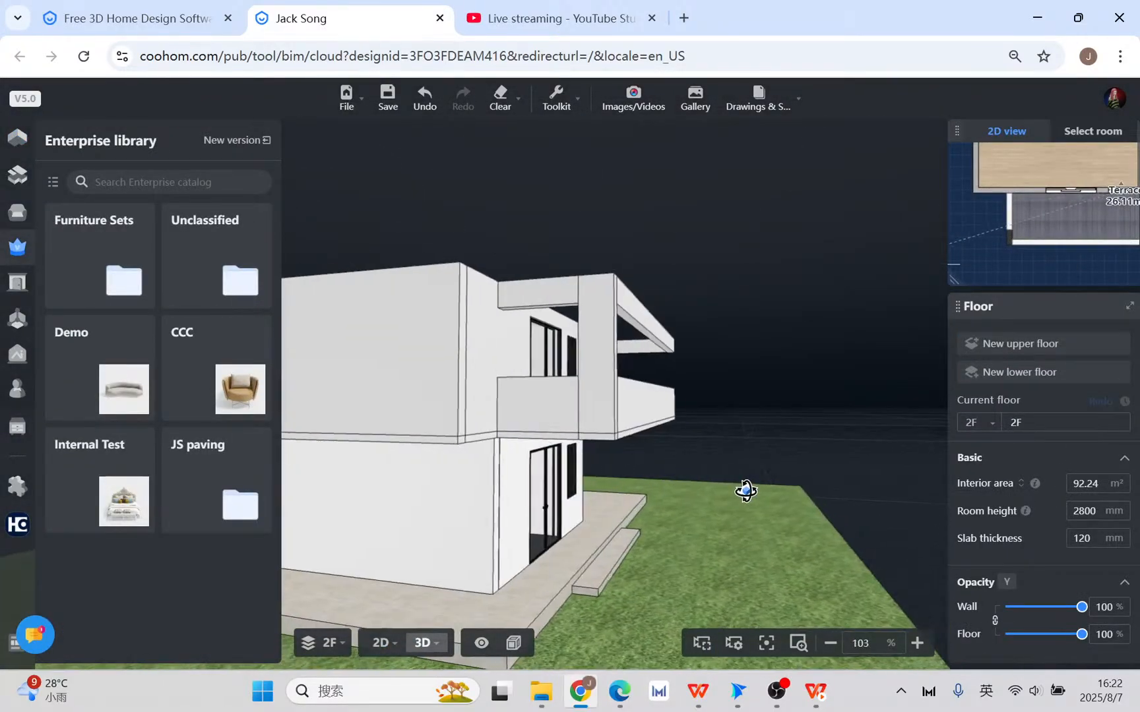
# - Copy the column to the terrace's front-right corner, and compare the 3D model with the multi-layer house reference slide
pyautogui.click(385, 643)
pyautogui.click(422, 513)
pyautogui.hotkey('ctrl', 'c')
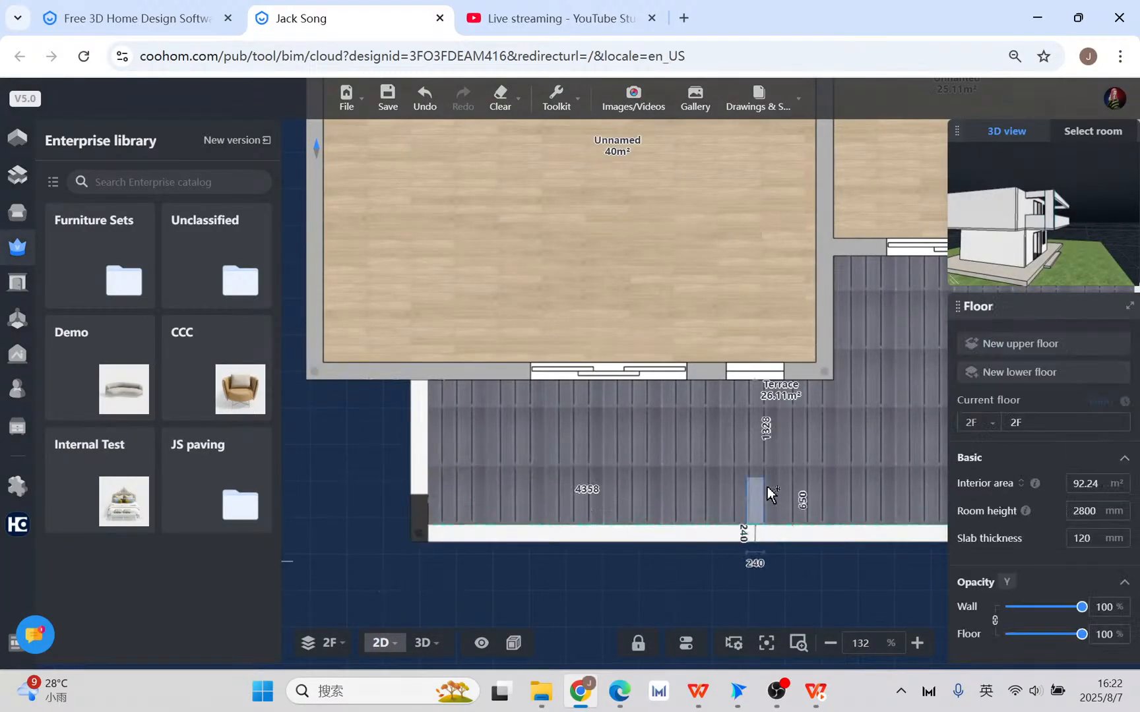
pyautogui.scroll(-5, 766, 487)
pyautogui.moveTo(844, 476); pyautogui.dragTo(605, 469, button='middle')
pyautogui.scroll(5, 682, 487)
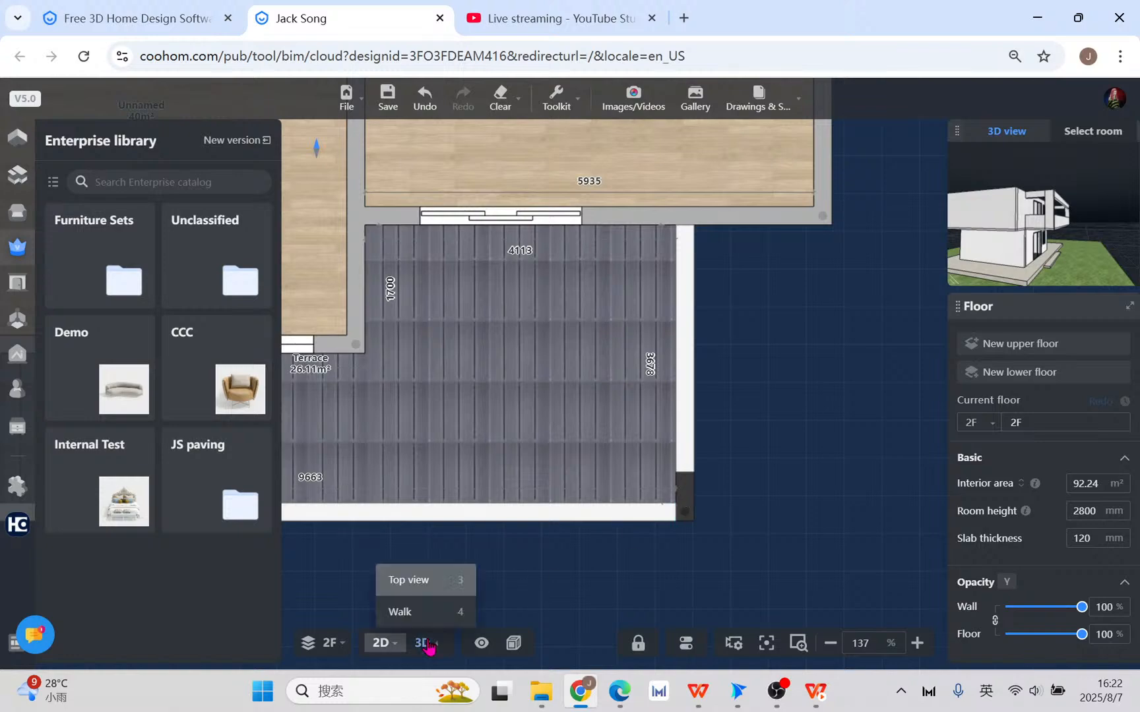
pyautogui.click(422, 643)
pyautogui.moveTo(607, 516); pyautogui.dragTo(430, 514)
pyautogui.click(829, 694)
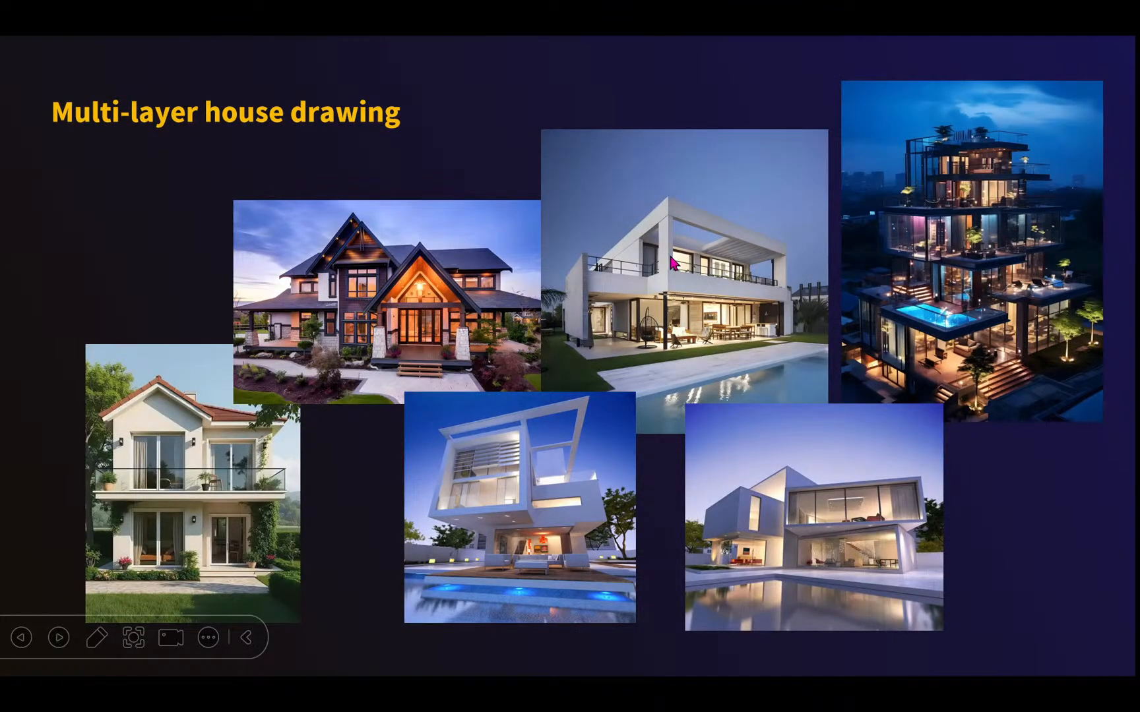
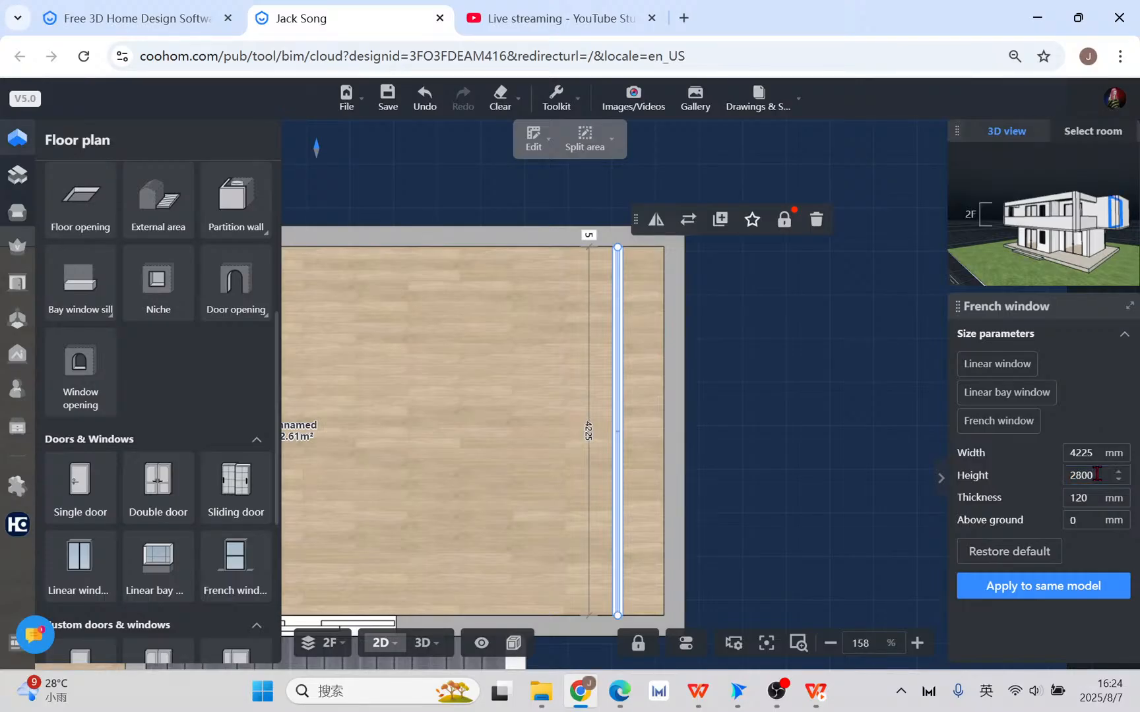
# - Add a rectangular door opening 4230 mm wide and 2800 mm high to the right outer wall of the second-floor room
pyautogui.click(670, 262)
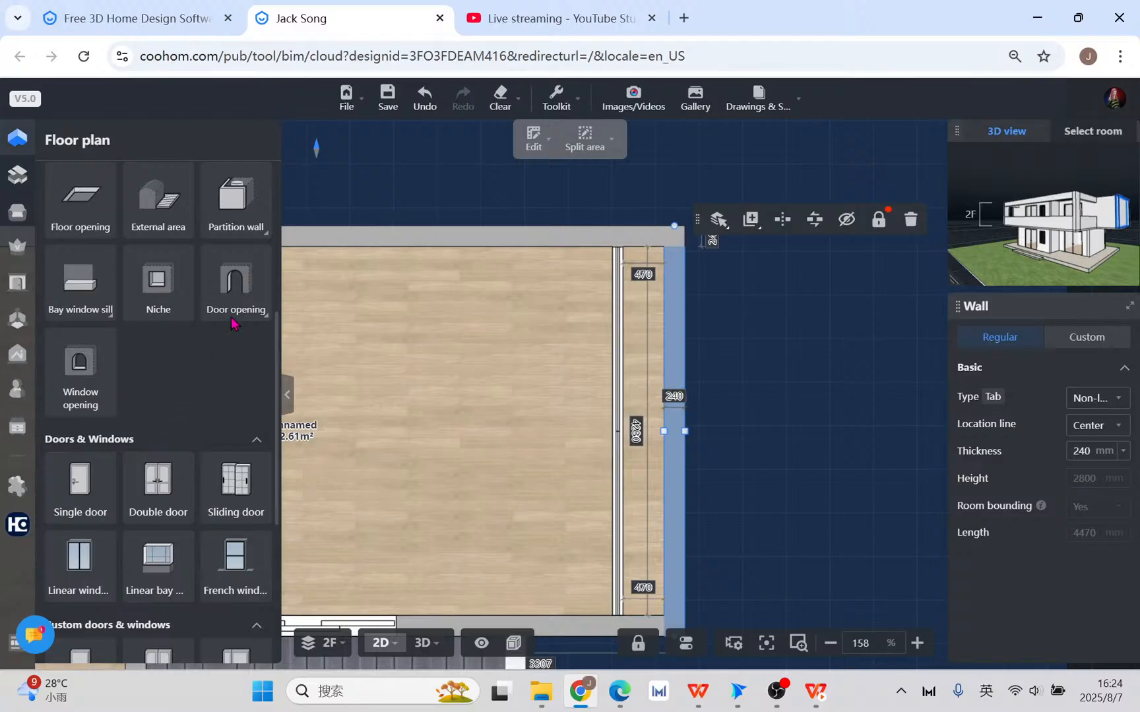
pyautogui.click(236, 277)
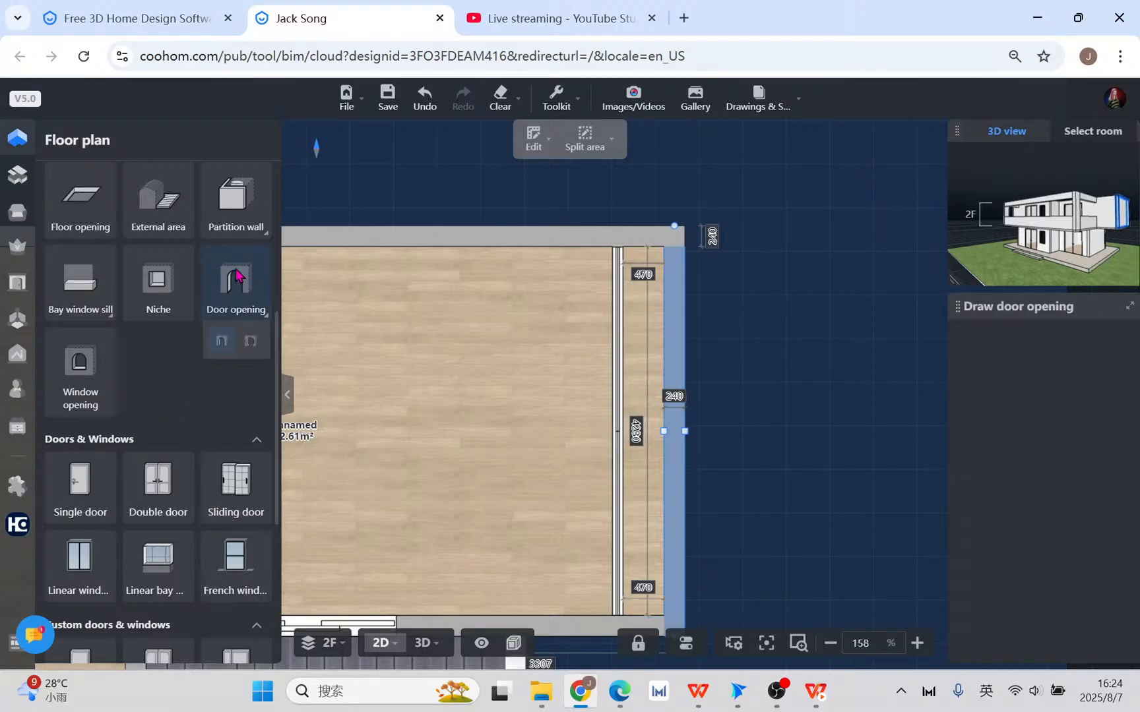
pyautogui.click(667, 305)
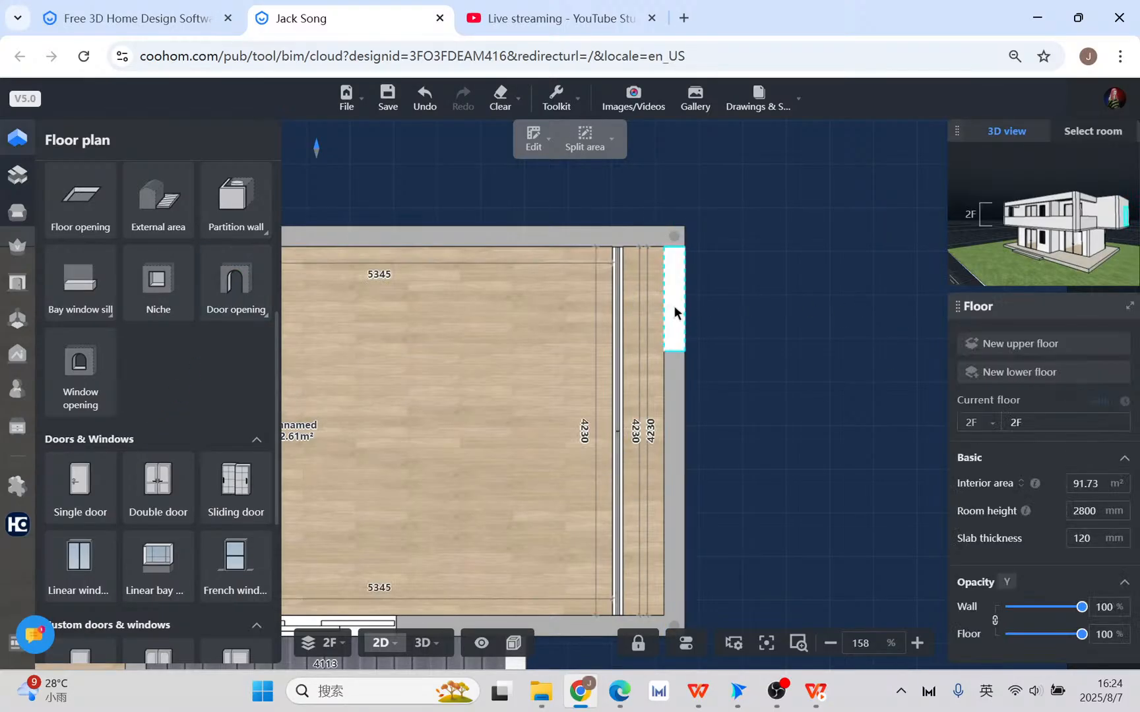
pyautogui.moveTo(674, 527); pyautogui.dragTo(674, 614)
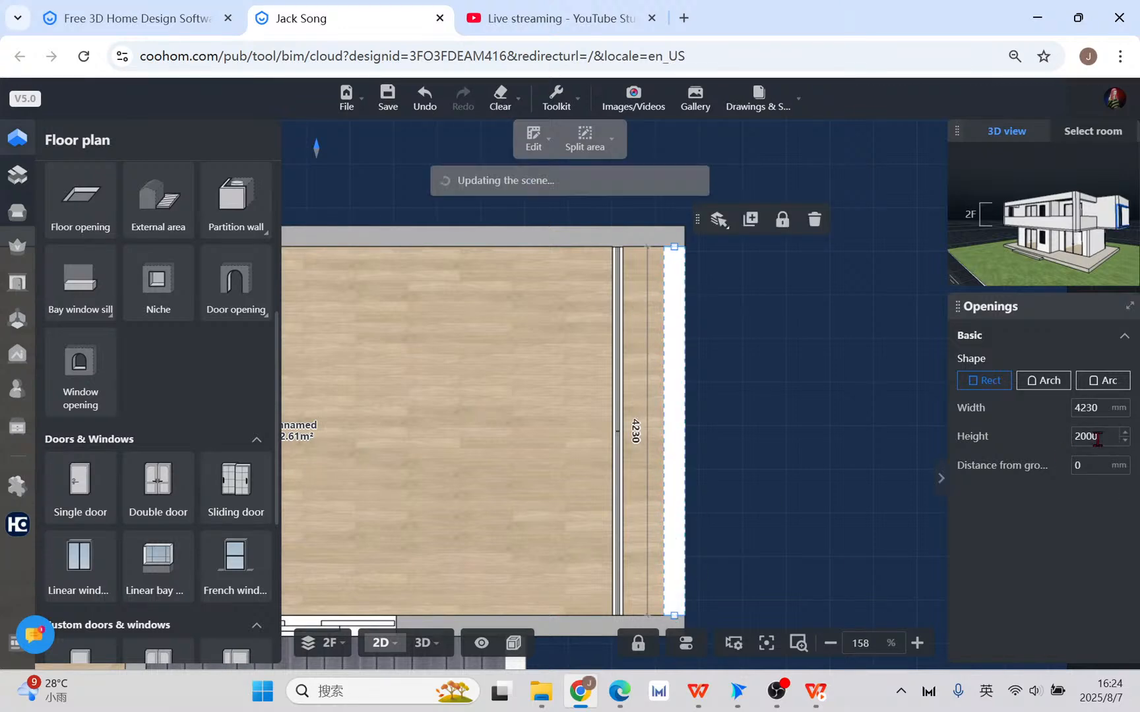
pyautogui.doubleClick(1097, 438)
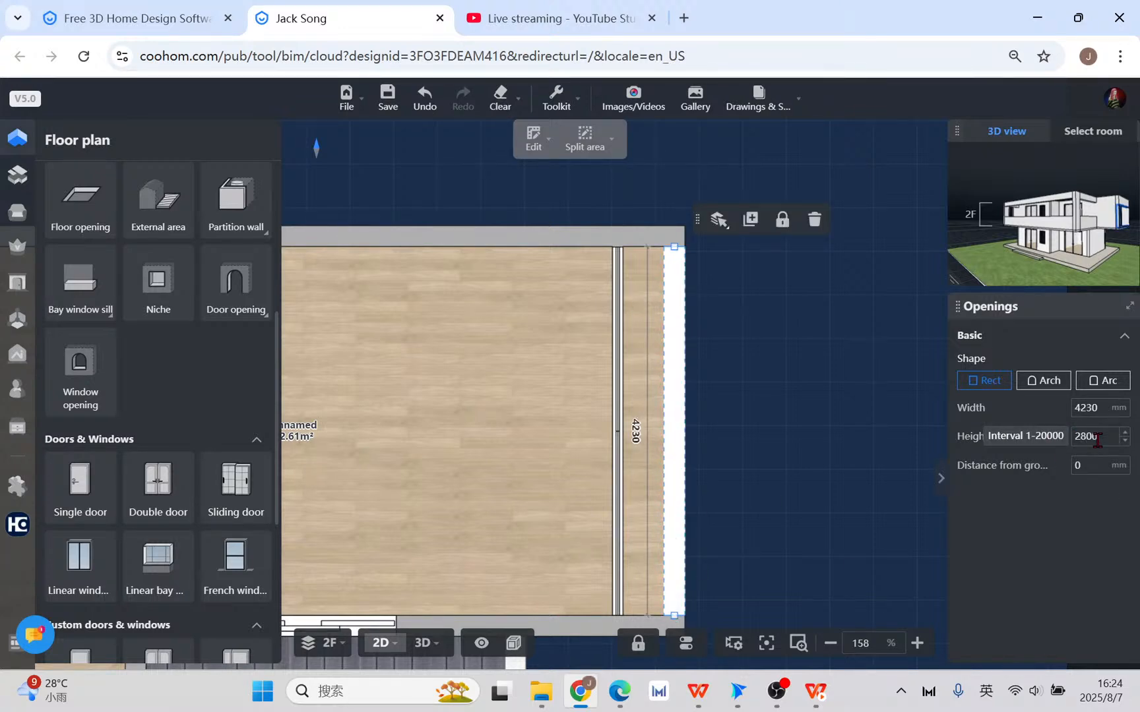
pyautogui.write('2800')
pyautogui.press('Return')
pyautogui.click(624, 389)
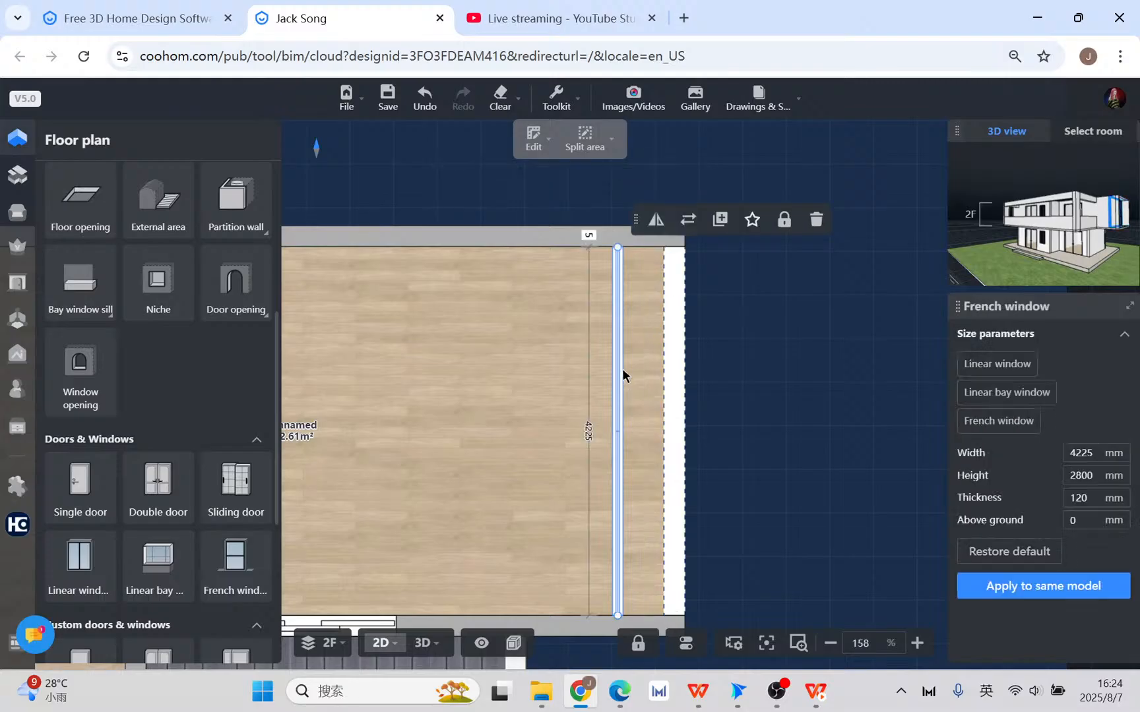
pyautogui.click(687, 220)
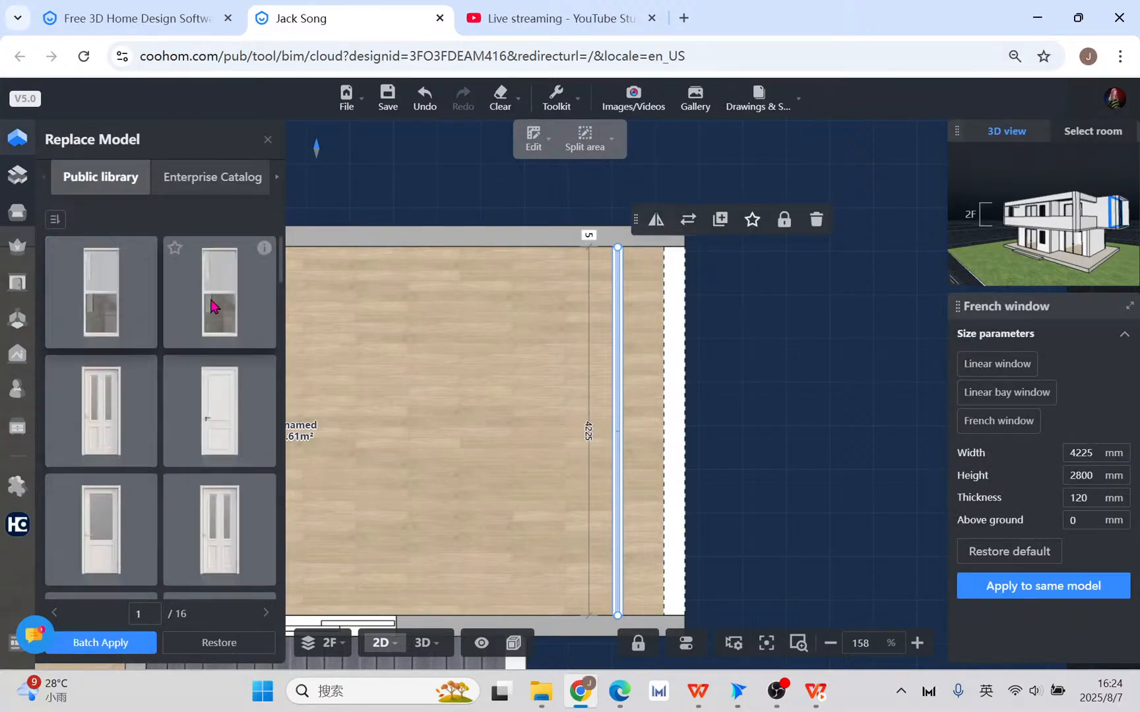
pyautogui.scroll(-2, 189, 504)
pyautogui.scroll(-3, 186, 501)
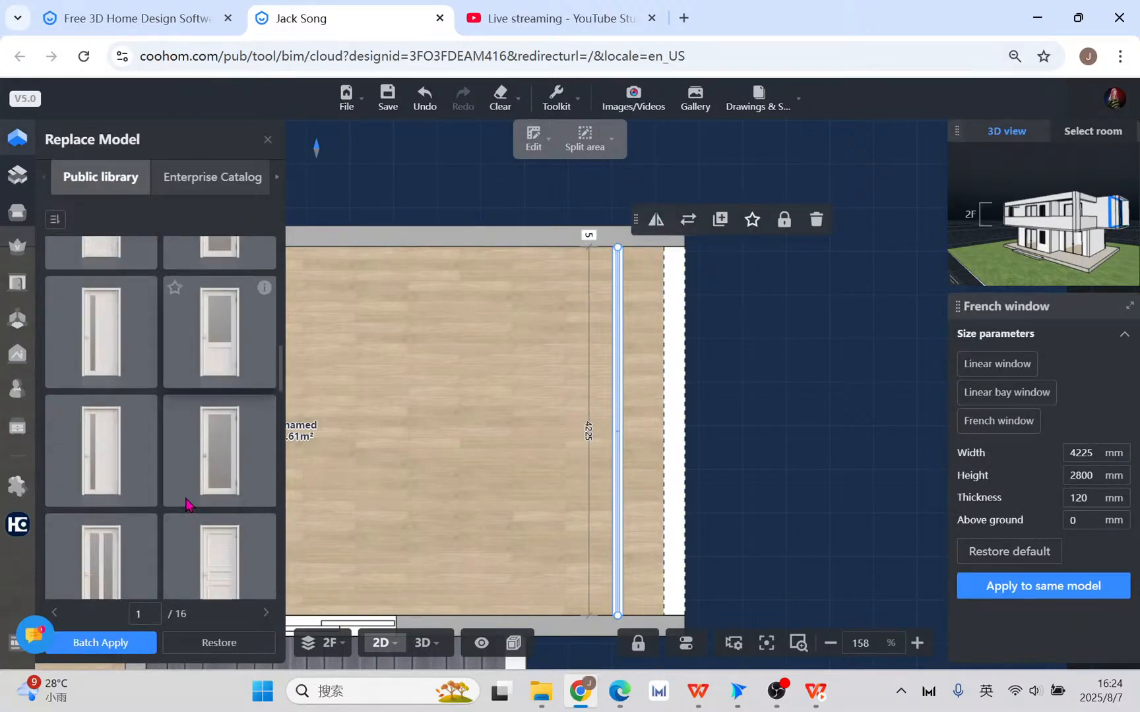
# - Browse the Floor to Ceiling window models and delete the existing French window from the second-floor room's right inner wall
pyautogui.click(17, 212)
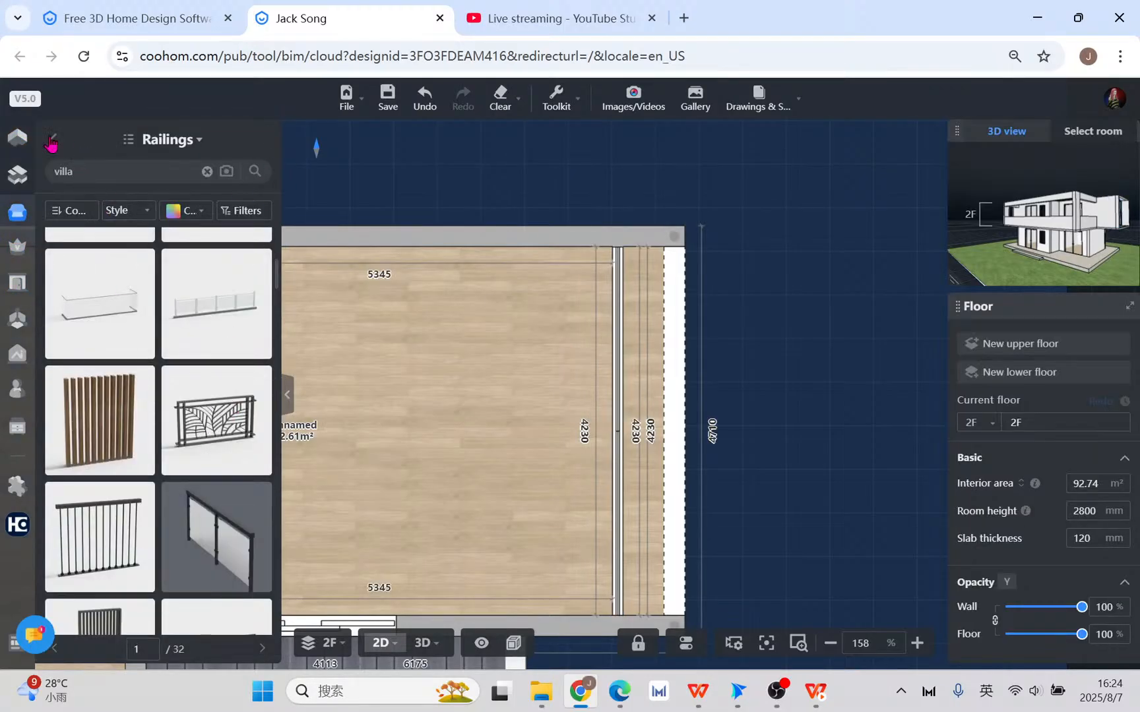
pyautogui.click(47, 140)
pyautogui.click(158, 258)
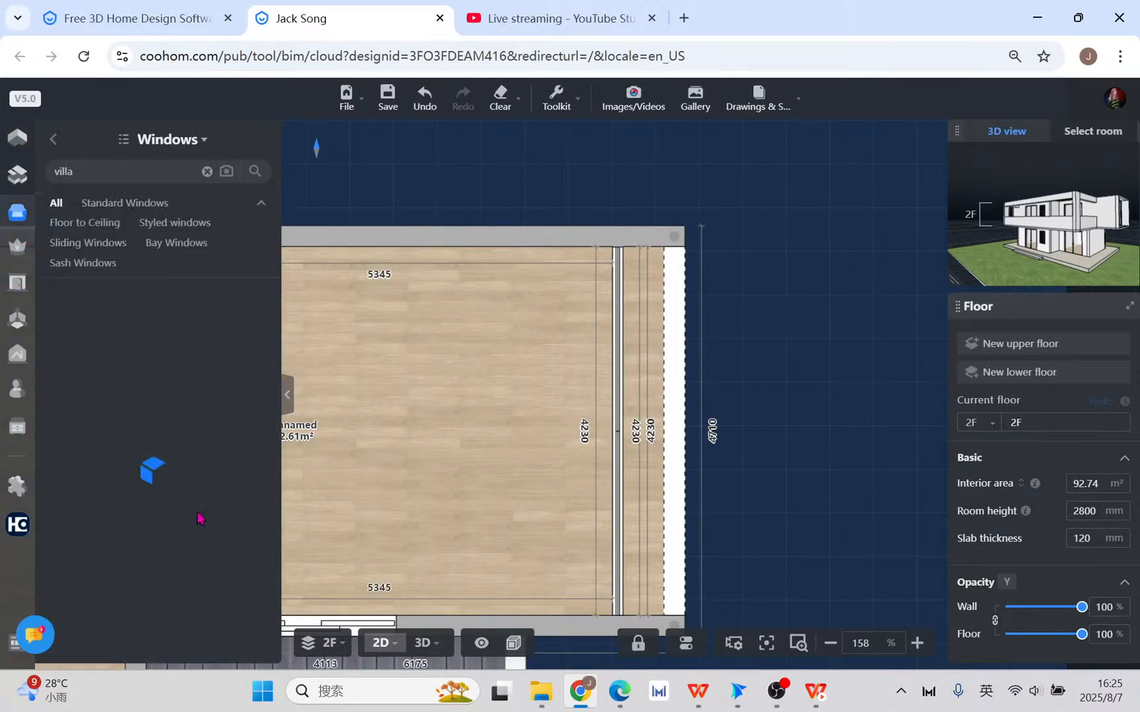
pyautogui.click(86, 224)
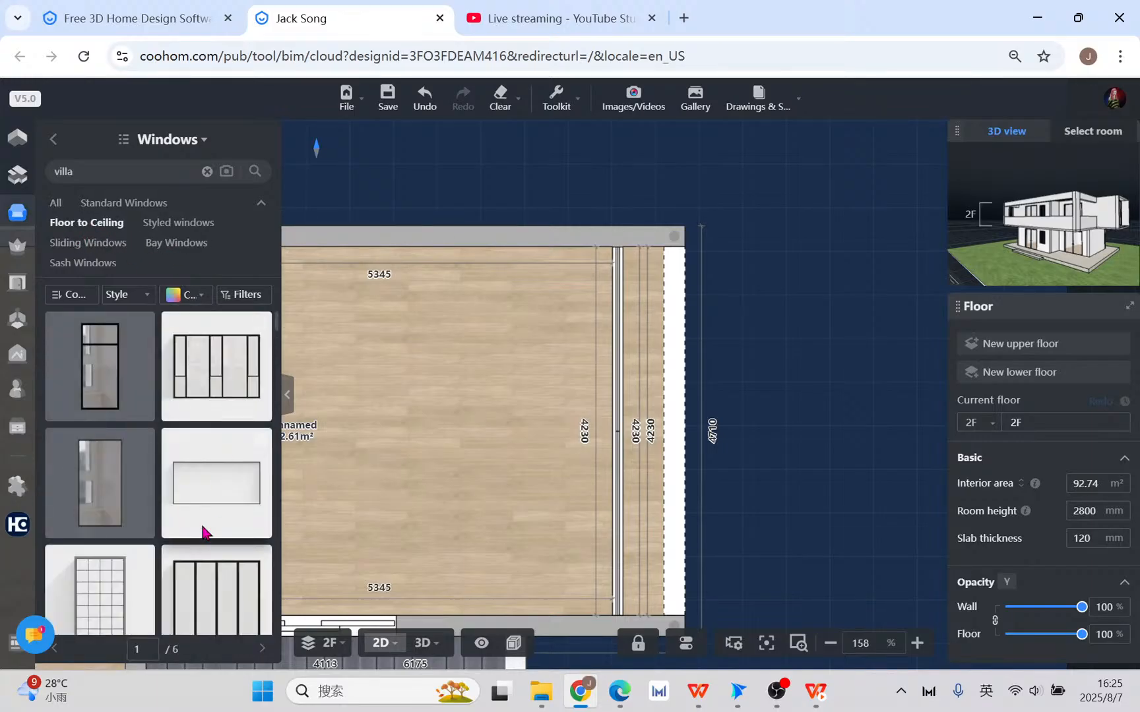
pyautogui.scroll(-5, 218, 564)
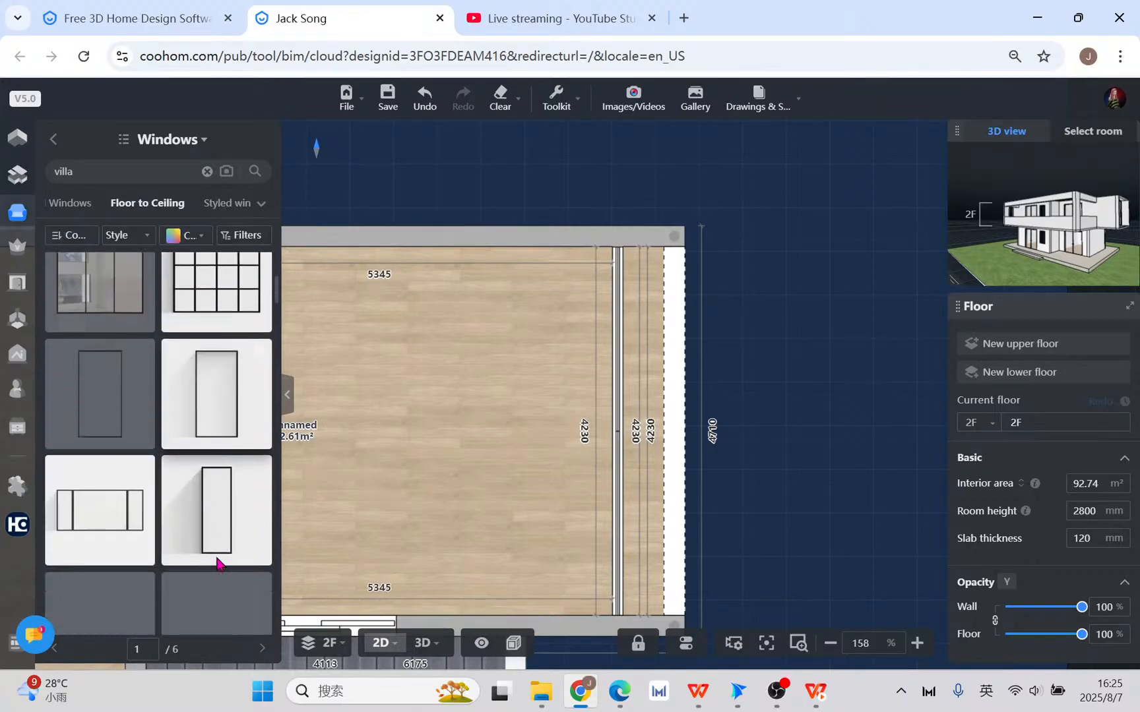
pyautogui.scroll(2, 217, 564)
pyautogui.click(115, 388)
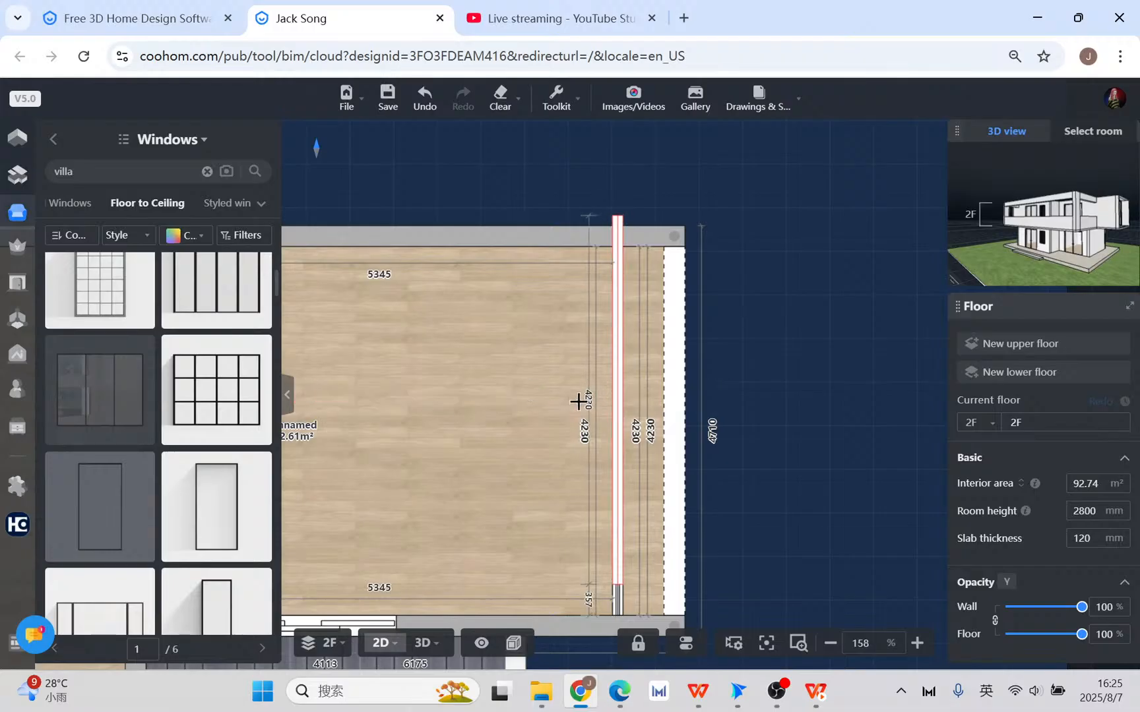
pyautogui.click(580, 422)
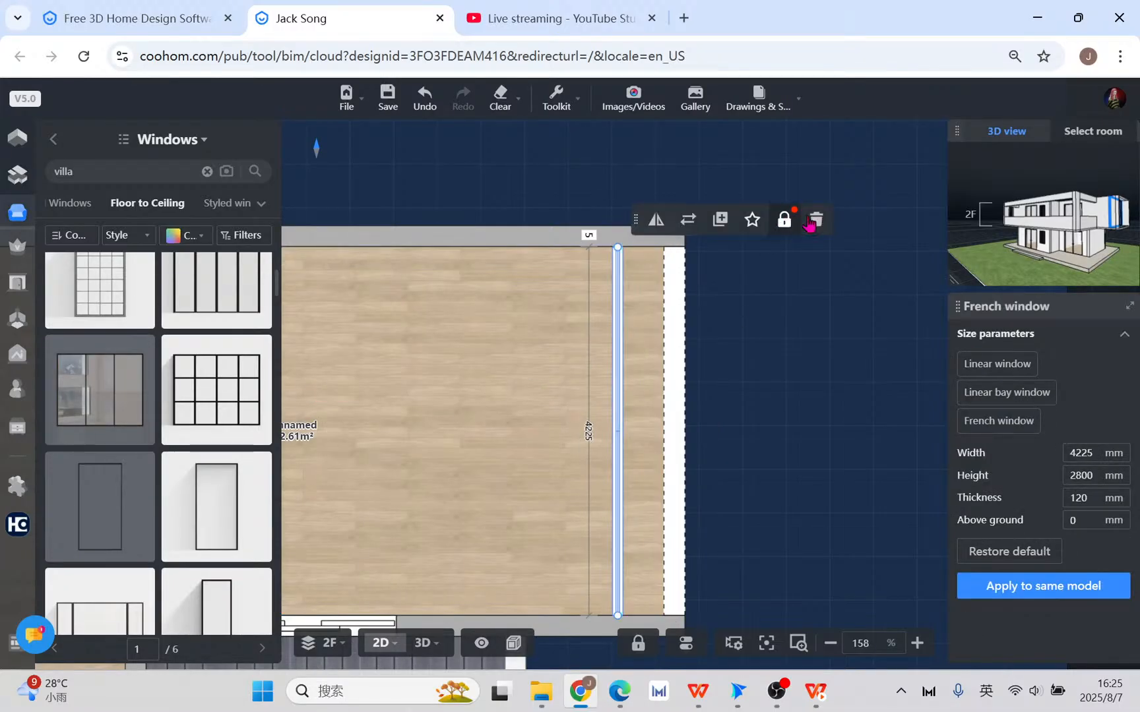
pyautogui.click(815, 220)
# - Place a four-panel floor-to-ceiling window 4230 mm wide in the right inner wall and check it in 3D
pyautogui.scroll(-5, 101, 528)
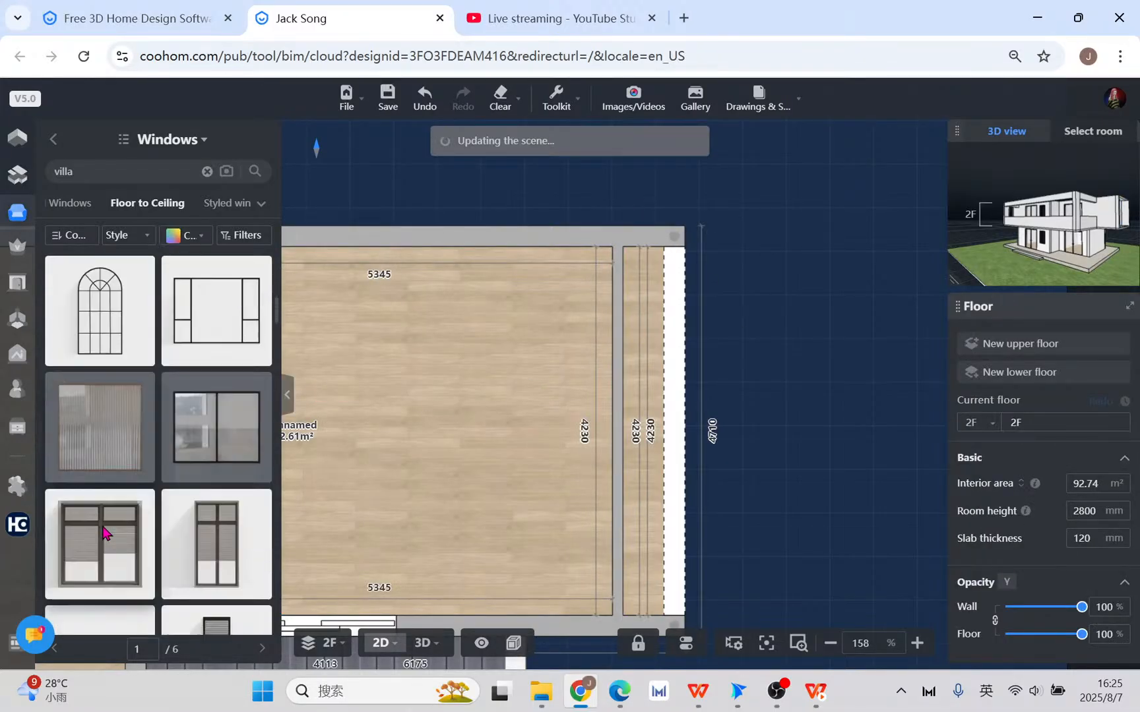
pyautogui.scroll(-6, 177, 568)
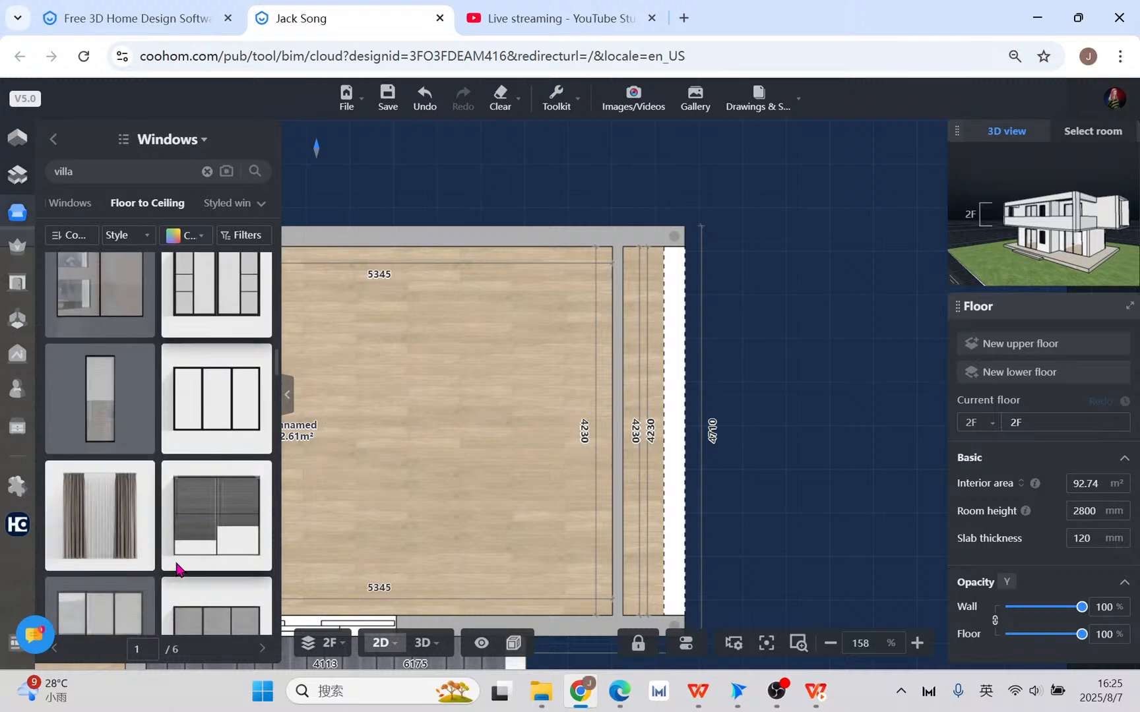
pyautogui.scroll(-8, 176, 567)
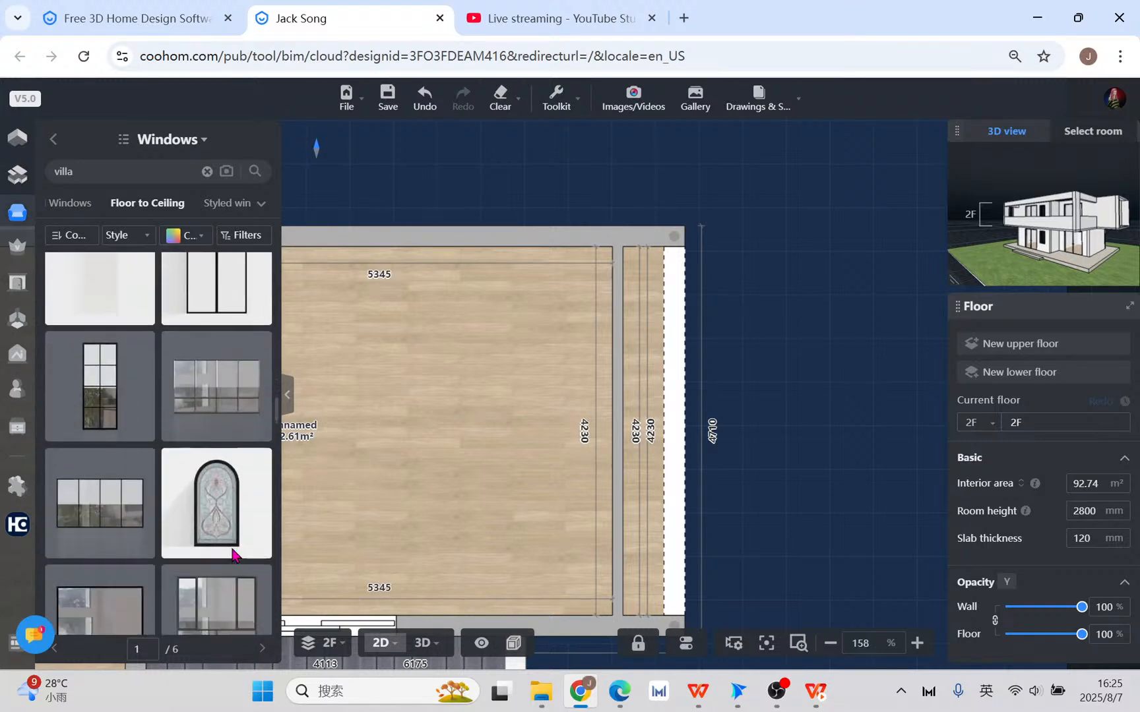
pyautogui.scroll(-3, 232, 551)
pyautogui.click(114, 335)
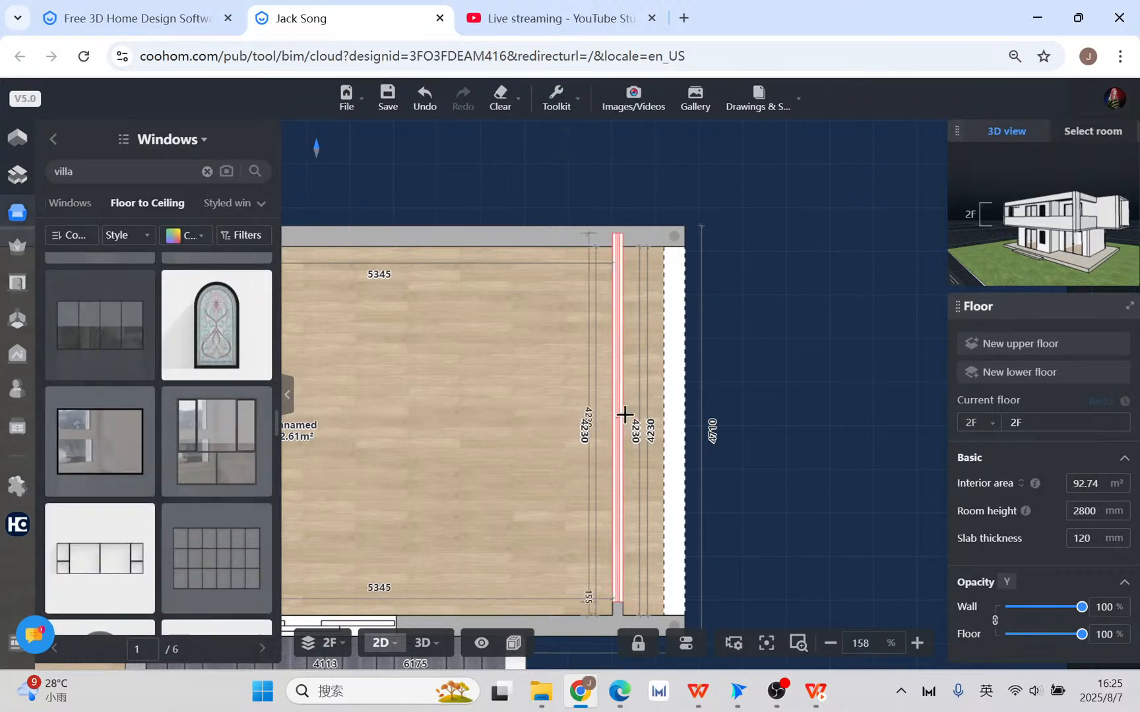
pyautogui.click(612, 434)
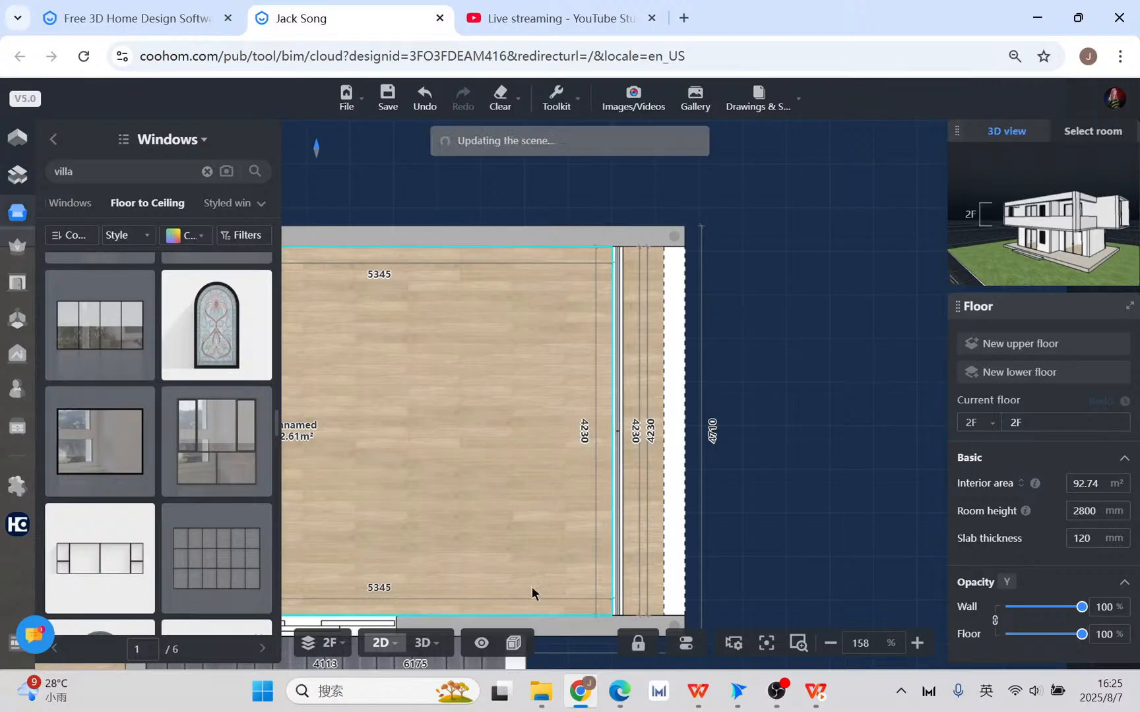
pyautogui.click(423, 642)
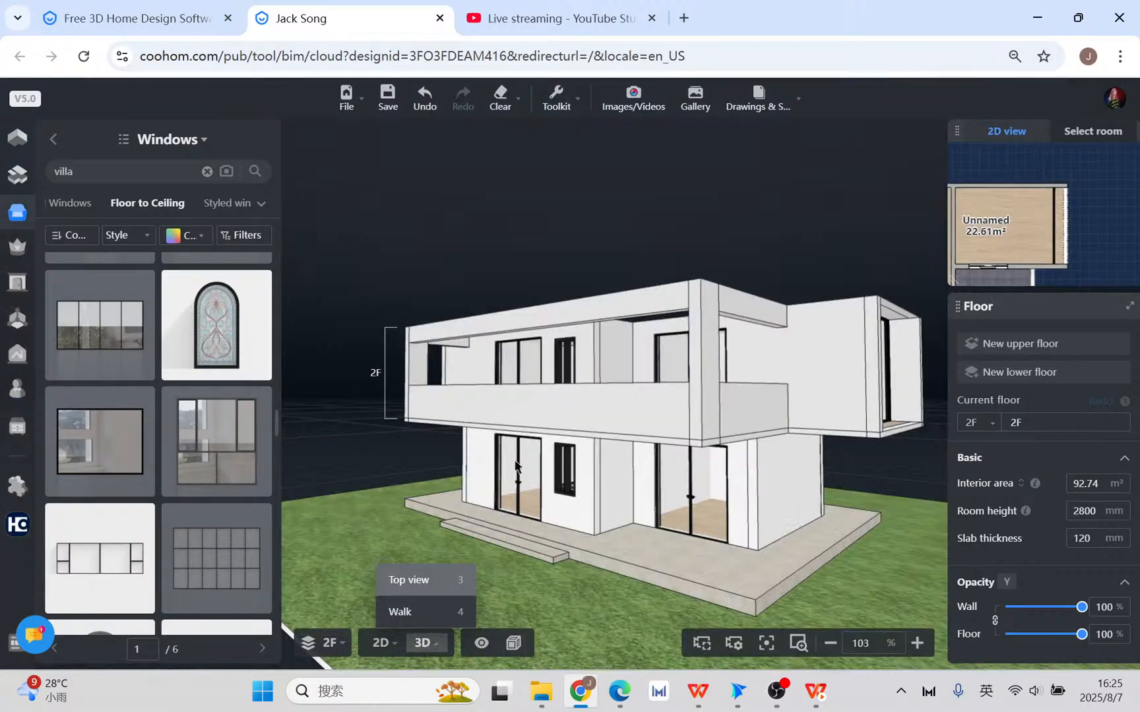
pyautogui.moveTo(887, 537); pyautogui.dragTo(676, 540)
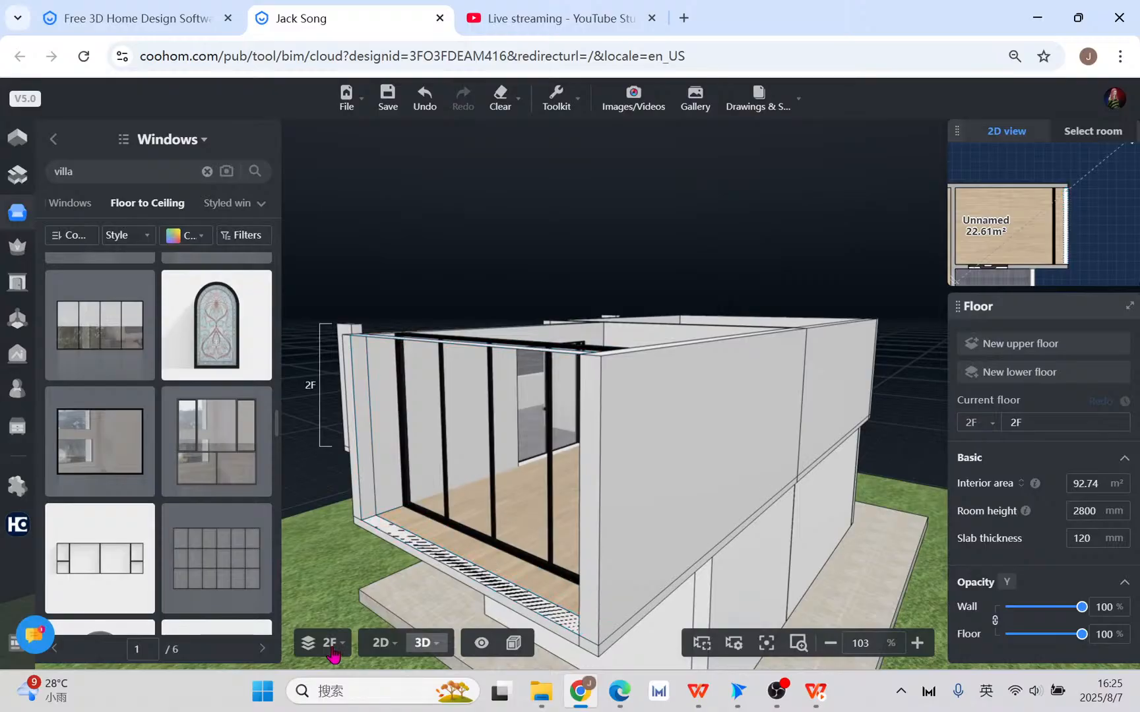
# - Try to shift the four-panel French window toward the outer opening, and delete it from the inner wall
pyautogui.click(380, 642)
pyautogui.click(620, 391)
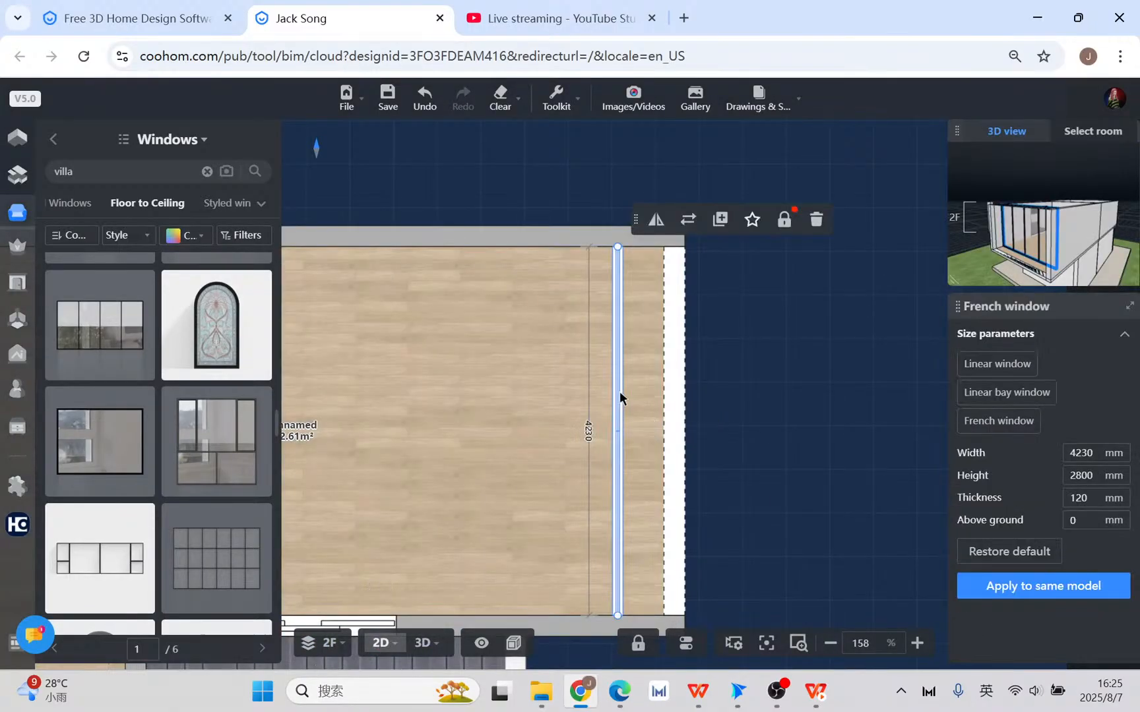
pyautogui.moveTo(618, 409); pyautogui.dragTo(631, 410)
pyautogui.click(625, 311)
pyautogui.click(620, 313)
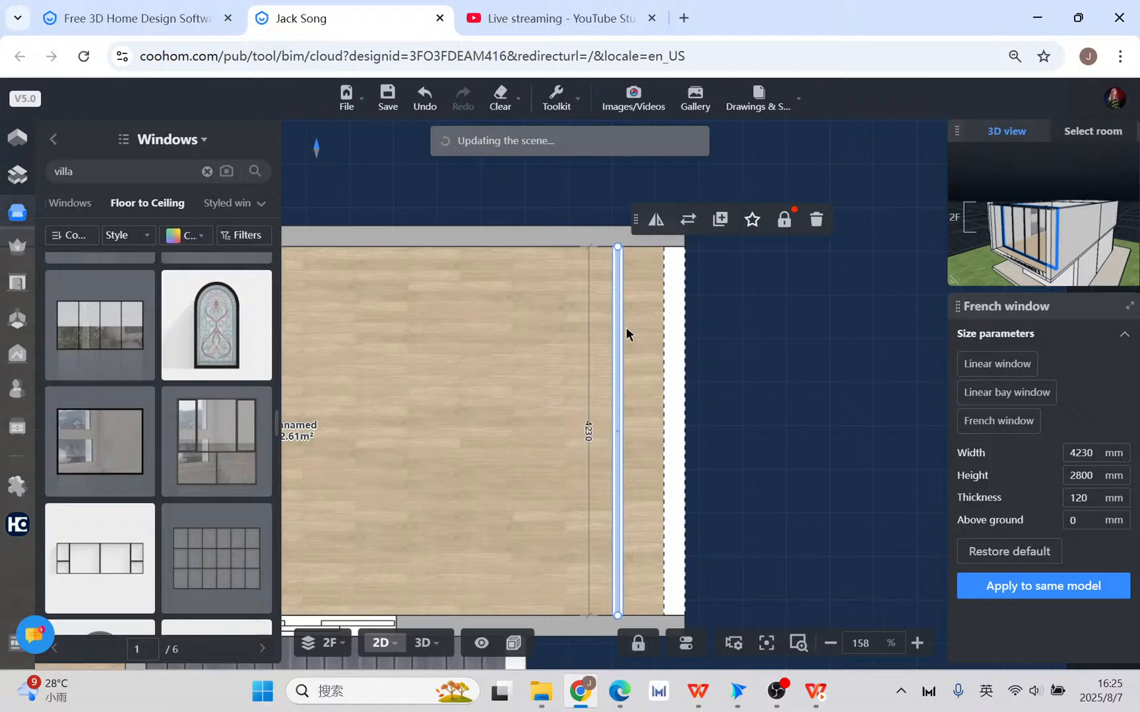
pyautogui.click(817, 221)
# - Move the right inner wall toward the outer wall, setting the gap between them to 60 mm
pyautogui.click(618, 395)
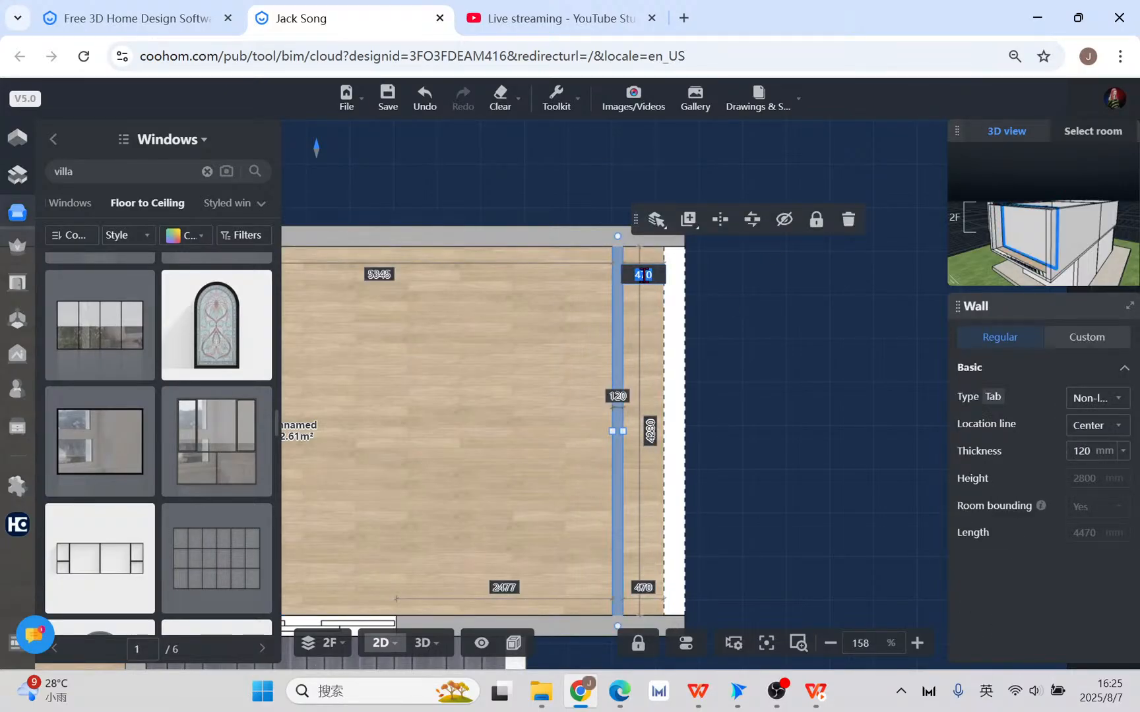
pyautogui.press('Return')
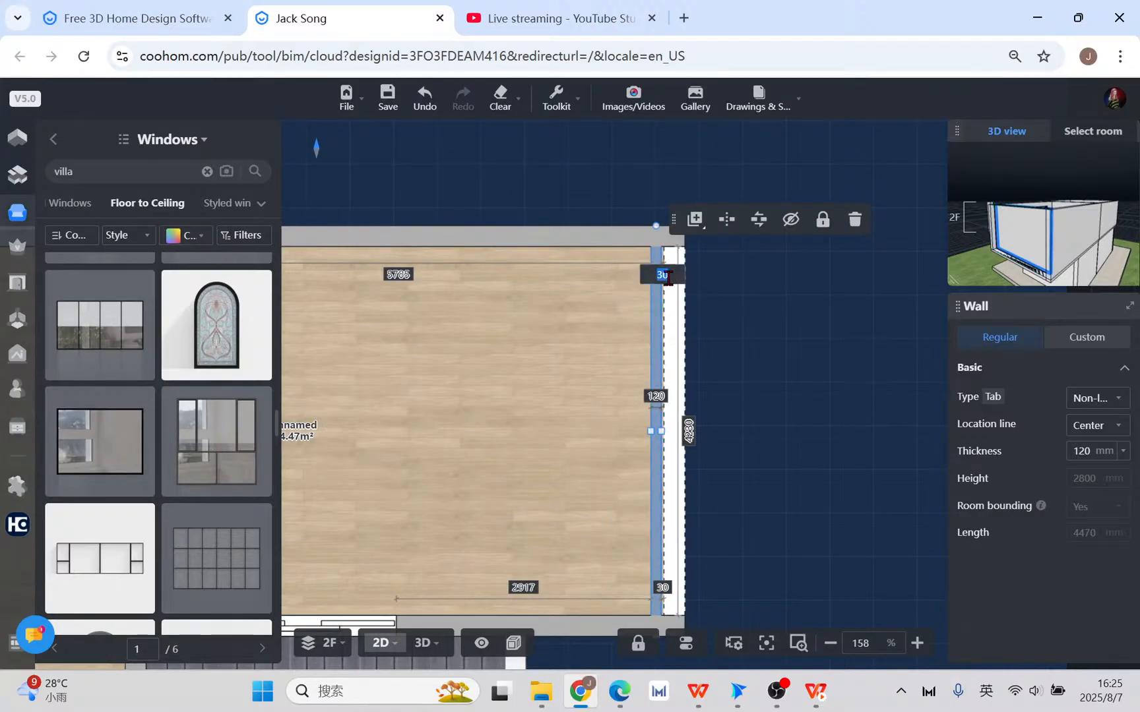
pyautogui.click(668, 278)
pyautogui.write('60')
pyautogui.press('Return')
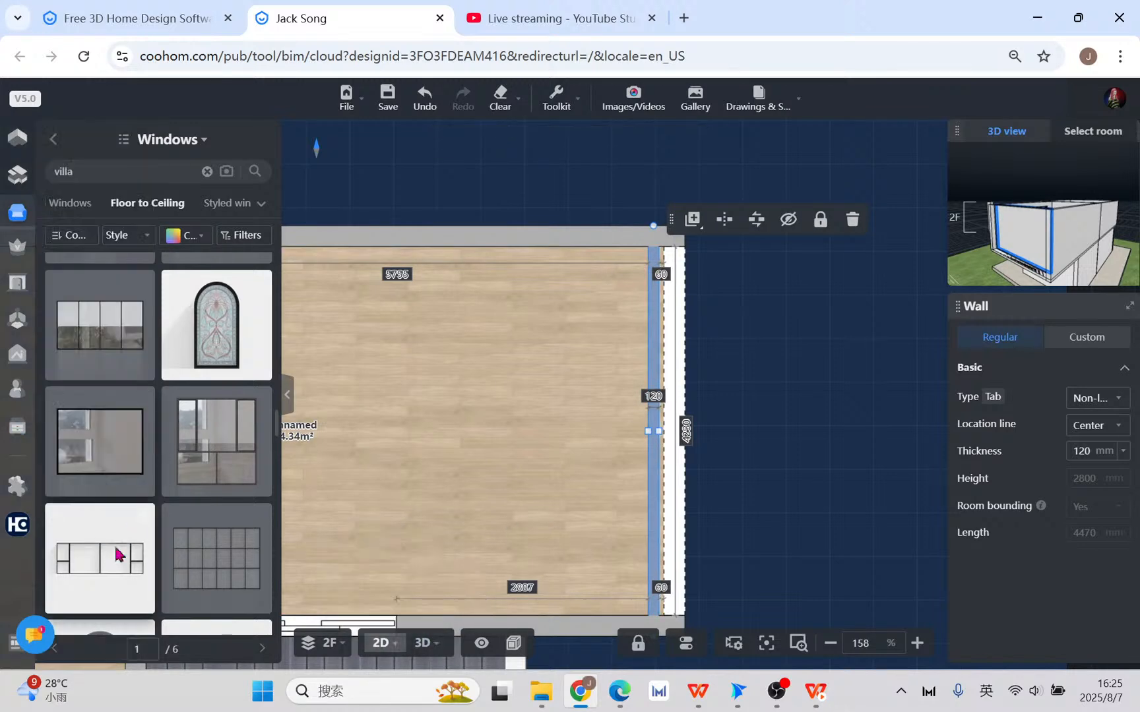
# - Place the four-panel floor-to-ceiling window, 4230 mm wide, in the moved inner wall and view it from below in 3D
pyautogui.click(112, 362)
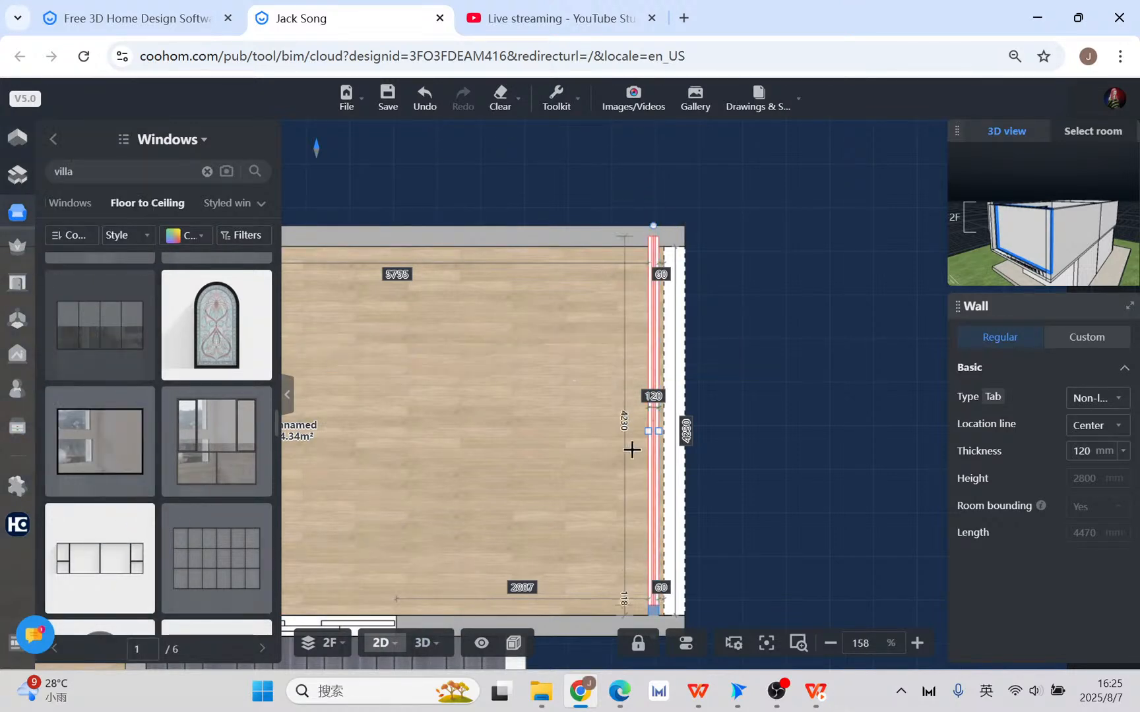
pyautogui.click(638, 432)
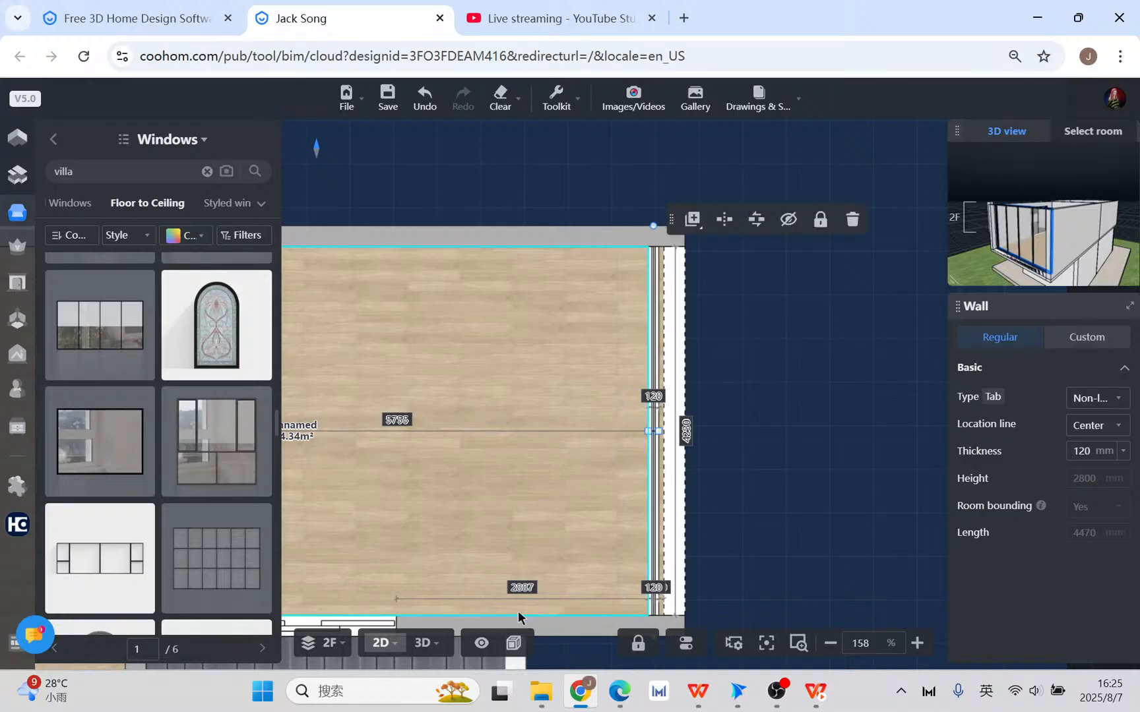
pyautogui.click(422, 642)
pyautogui.moveTo(384, 574); pyautogui.dragTo(391, 454)
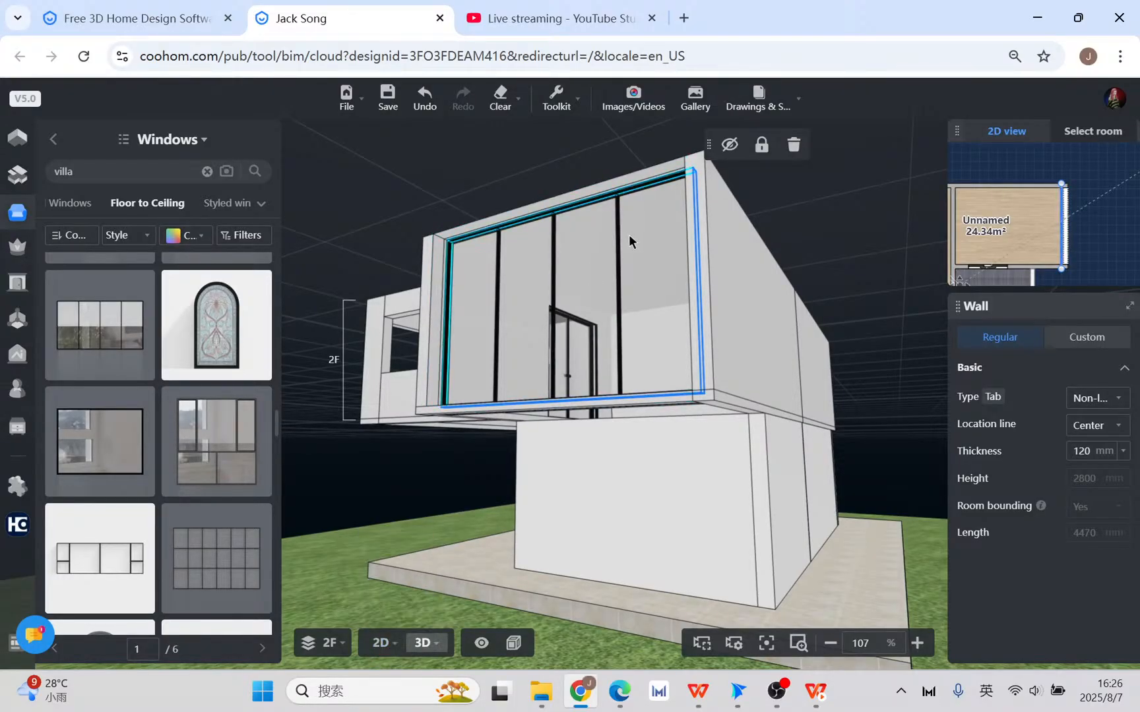
# - Set the four-panel French window's height to 2700 mm and inspect the recess from the side in 3D
pyautogui.click(613, 239)
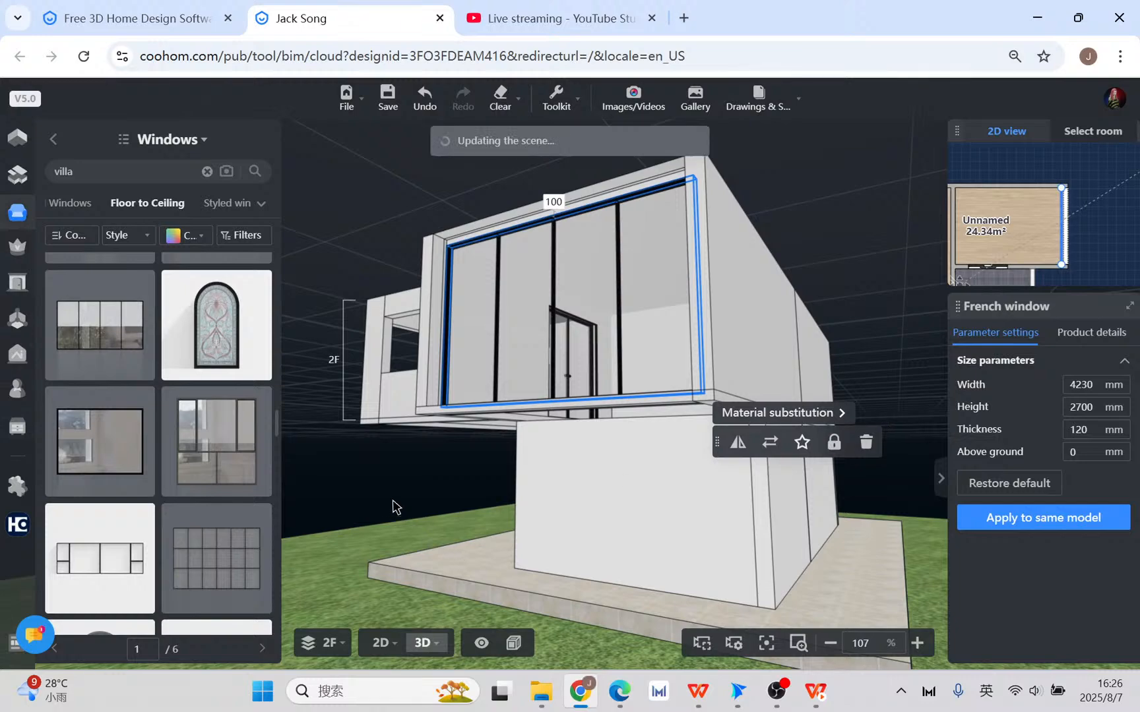
pyautogui.moveTo(394, 503); pyautogui.dragTo(730, 501)
pyautogui.scroll(8, 716, 276)
pyautogui.scroll(-4, 816, 231)
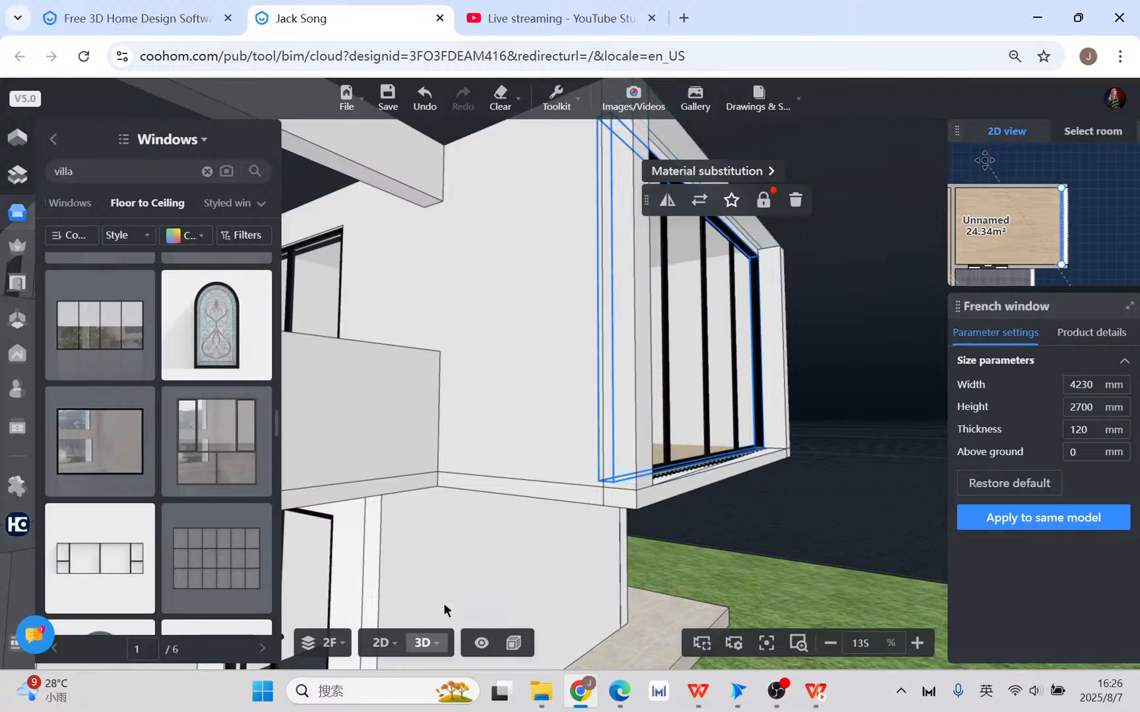
# - Draw a ceiling beam 240 mm wide, 500 mm high and 4230 mm long across the right outer wall's opening, with an external location line
pyautogui.click(381, 643)
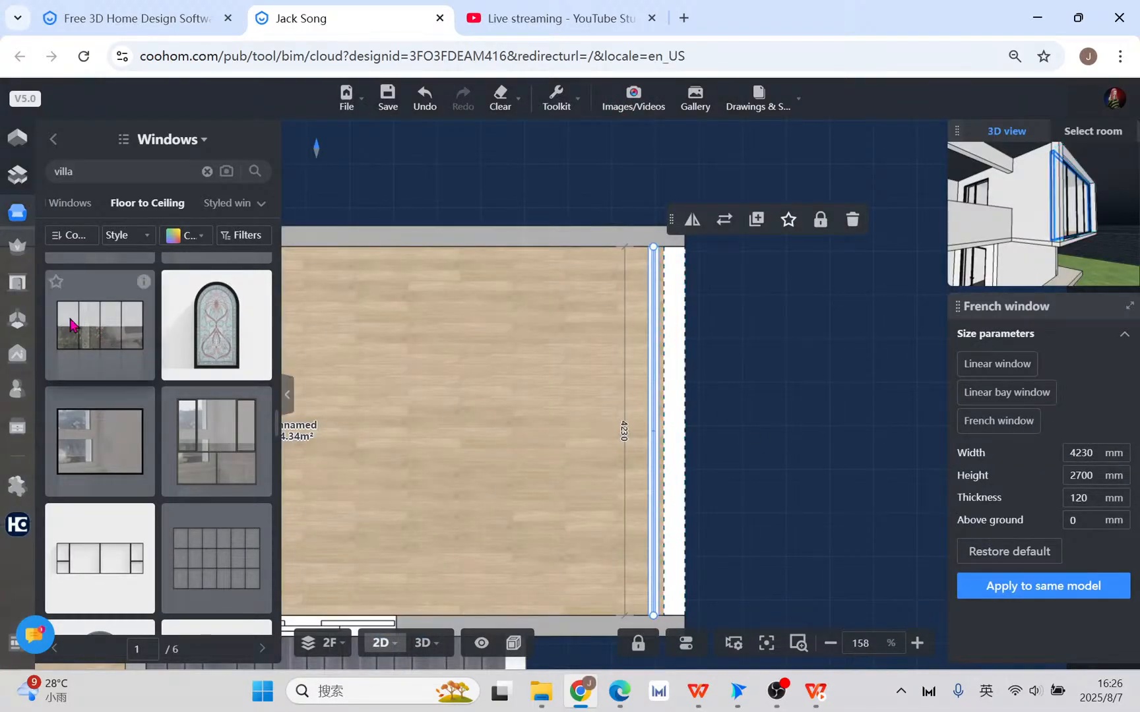
pyautogui.click(18, 137)
pyautogui.scroll(-1, 224, 575)
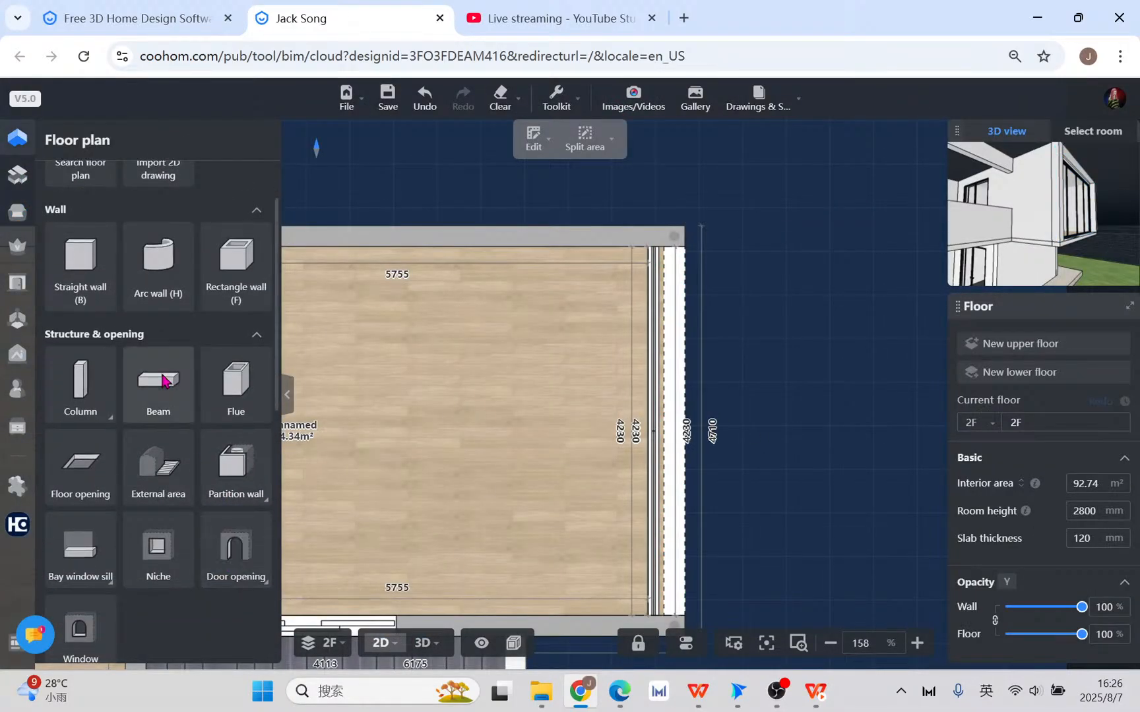
pyautogui.click(158, 387)
pyautogui.click(689, 250)
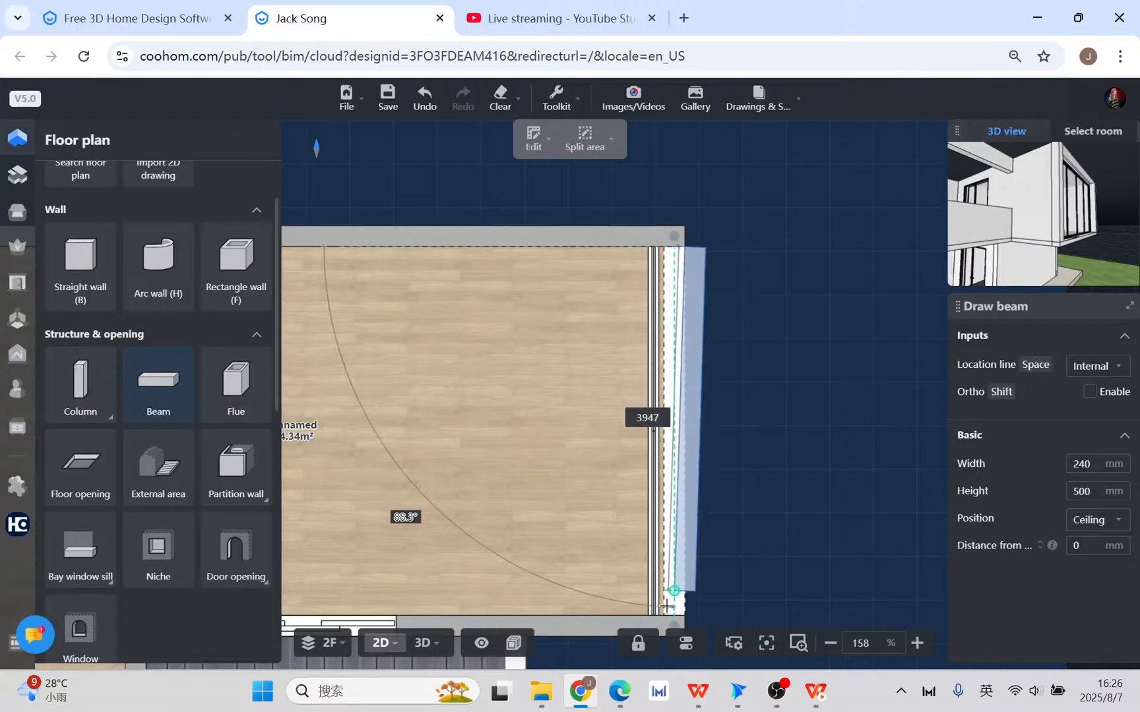
pyautogui.moveTo(699, 533); pyautogui.dragTo(675, 425, button='middle')
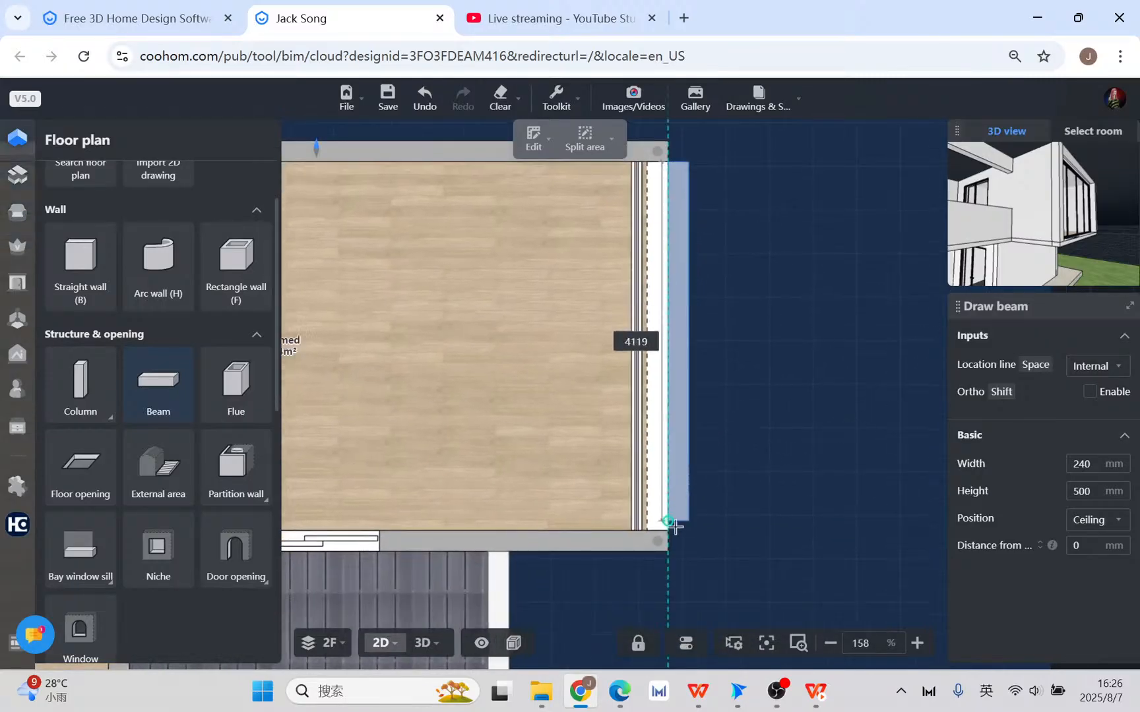
pyautogui.press('space')
pyautogui.press('space')
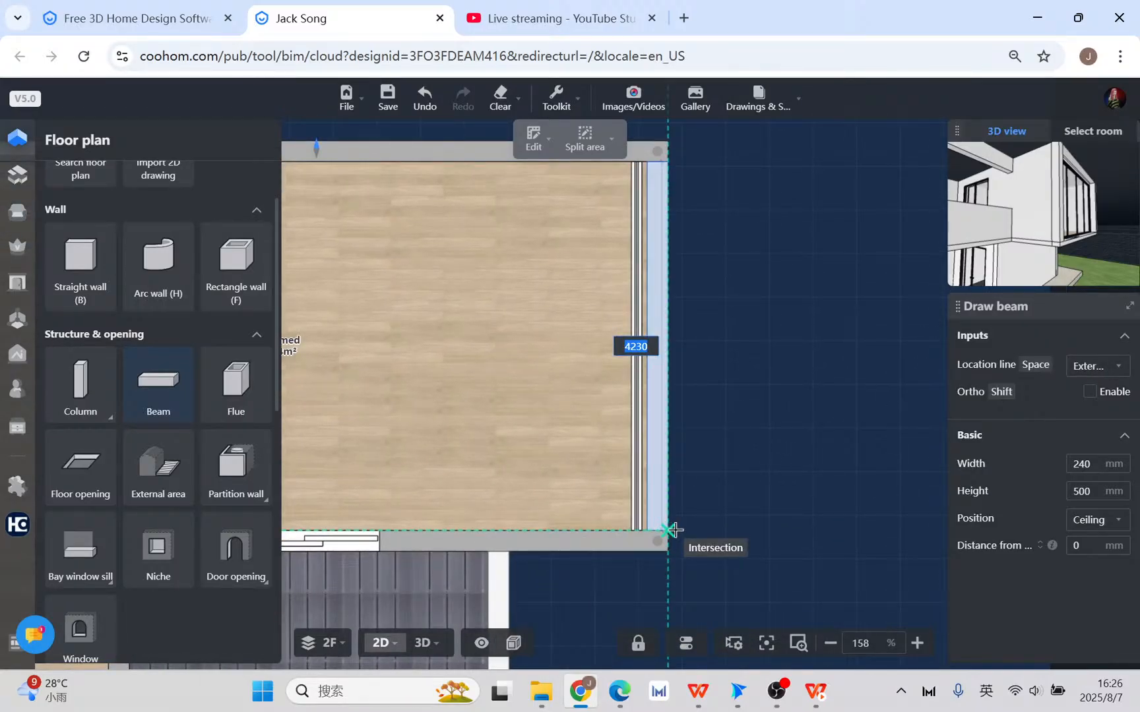
pyautogui.click(672, 529)
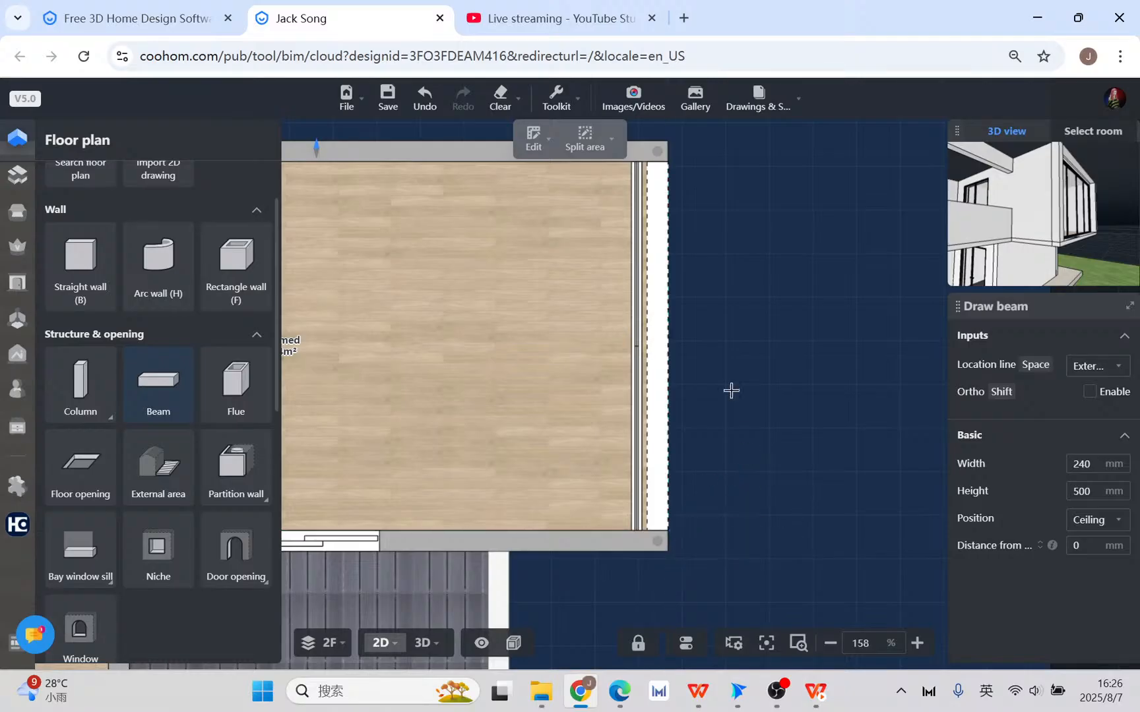
pyautogui.press('Escape')
# - Inspect the right outer wall's opening on the upper floor in 3D and undo the last edit in the floor plan
pyautogui.click(660, 237)
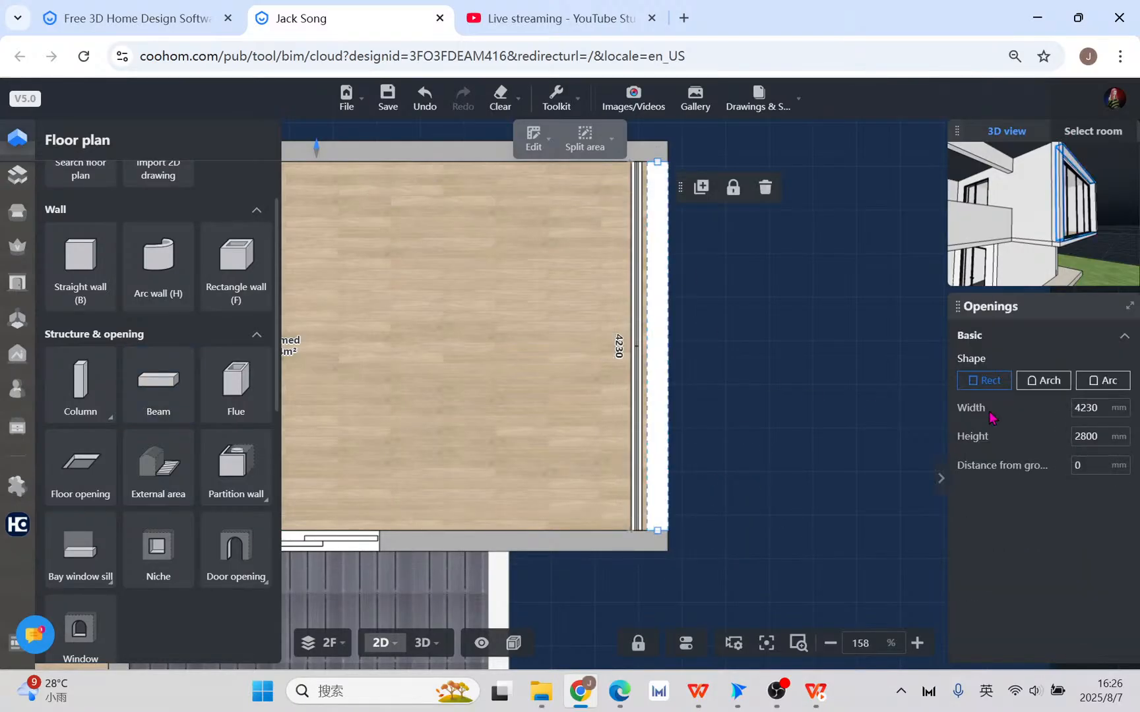
pyautogui.click(422, 643)
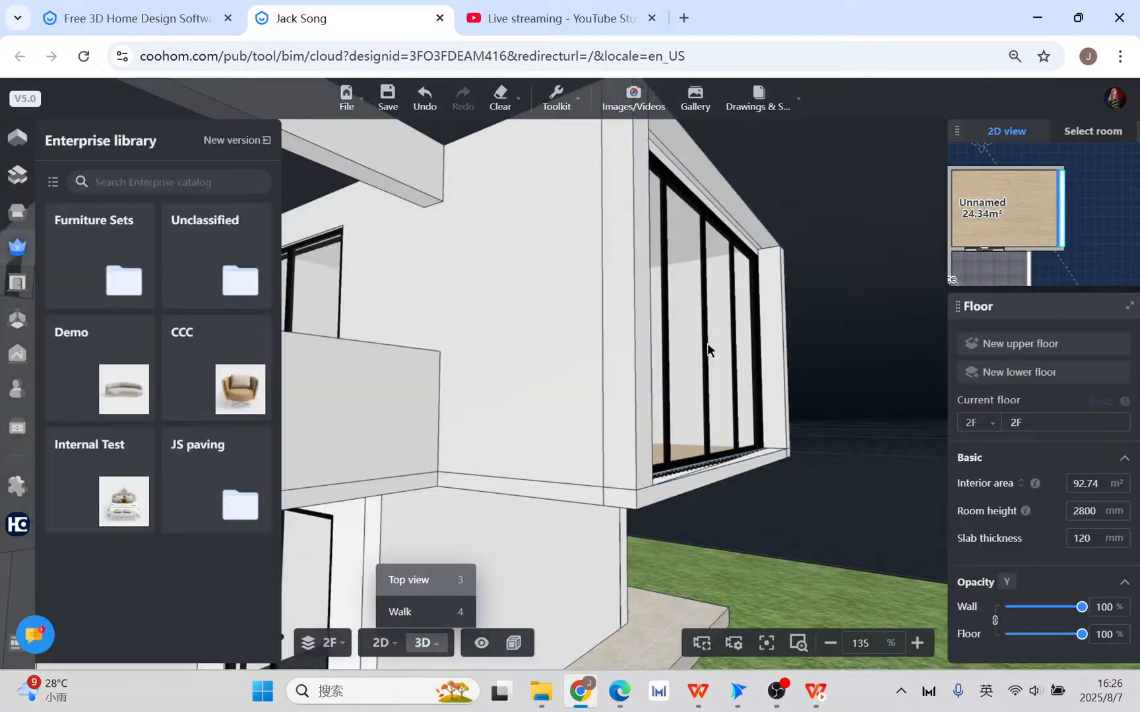
pyautogui.click(722, 204)
pyautogui.press('1')
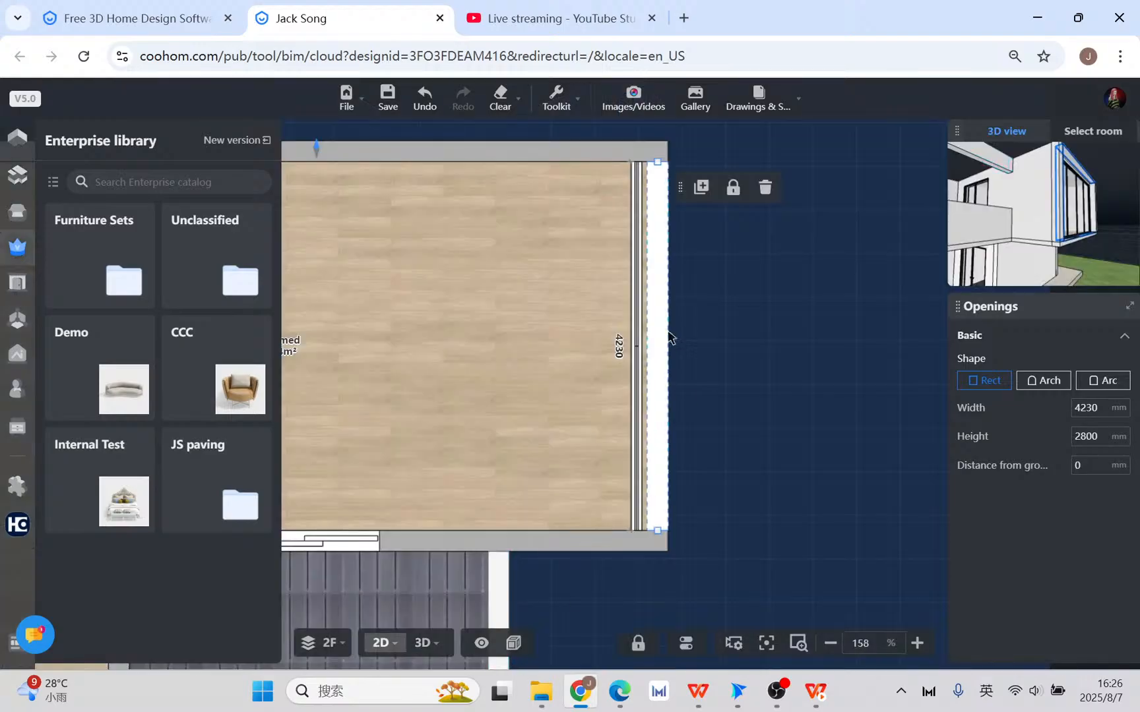
pyautogui.click(426, 102)
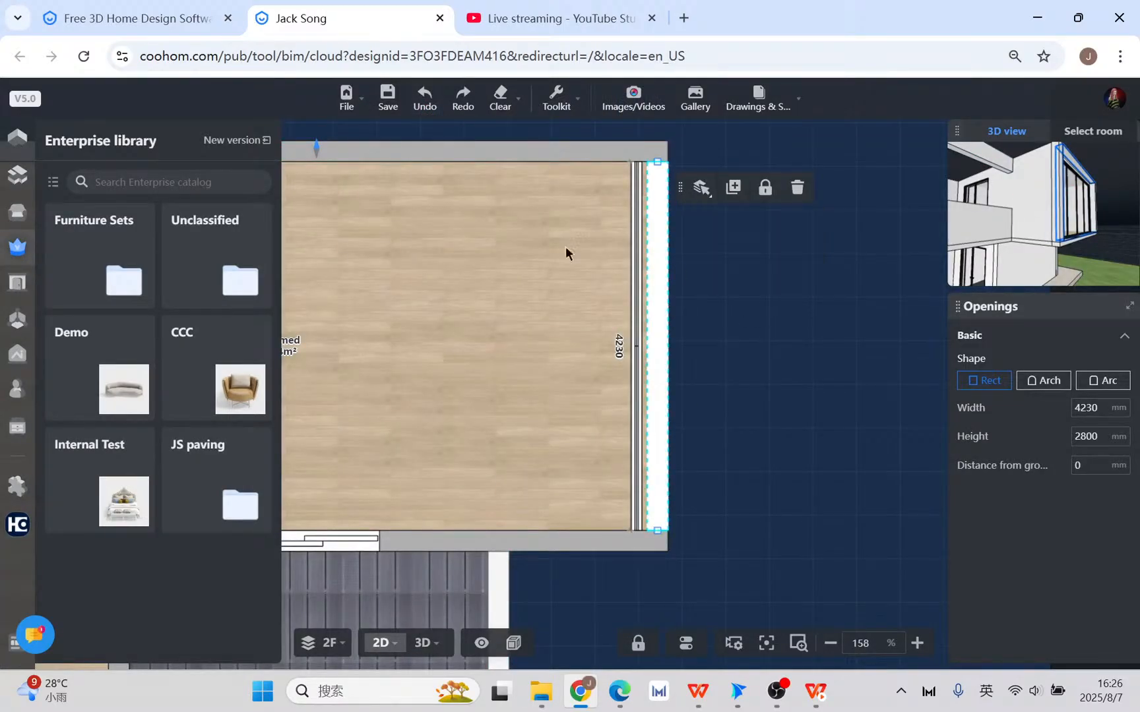
# - Draw a ceiling beam 300 mm wide and 500 mm high across the right outer wall's opening, with an external location line
pyautogui.click(18, 137)
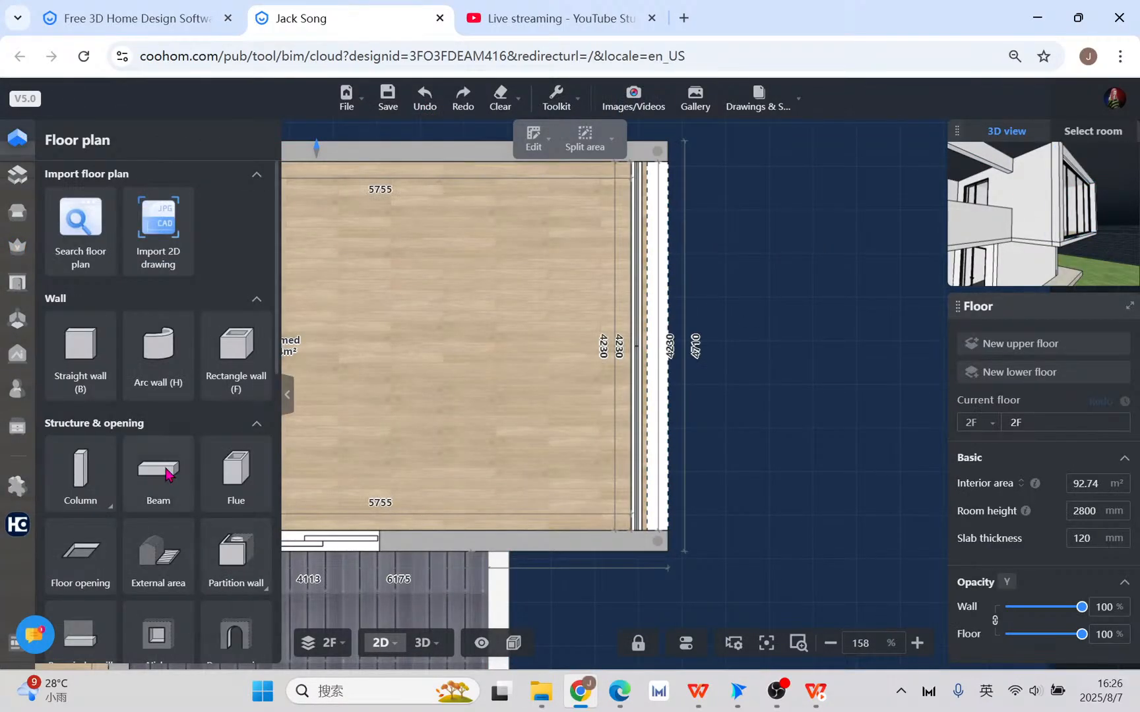
pyautogui.click(158, 475)
pyautogui.click(668, 162)
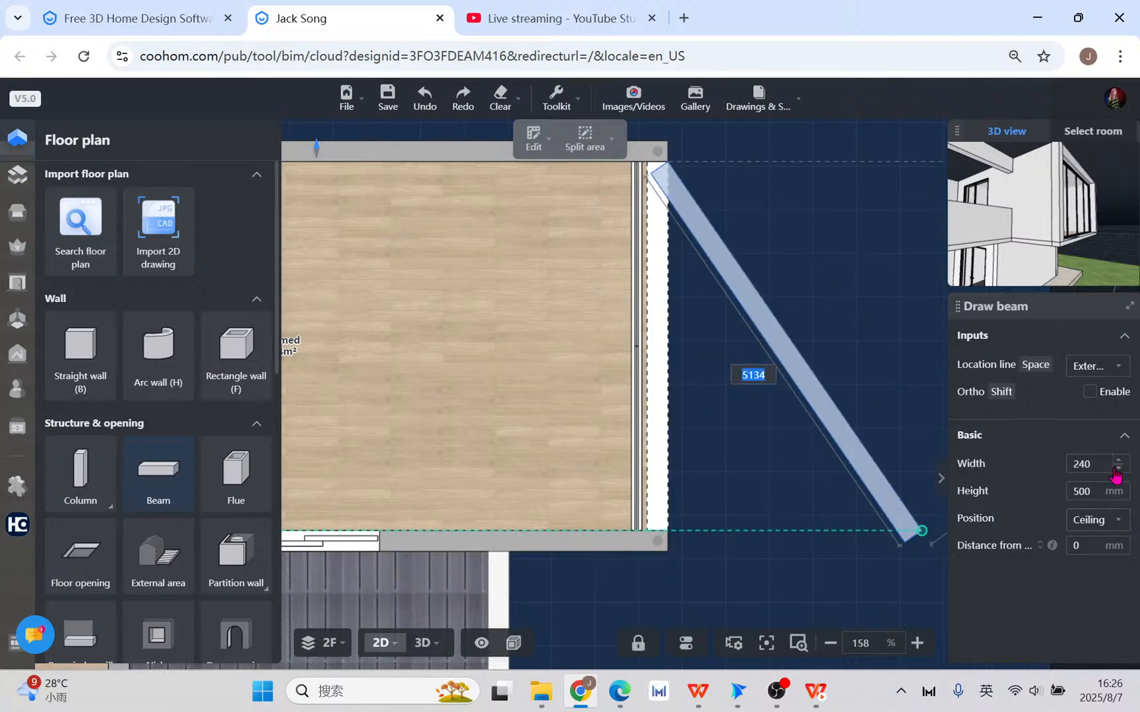
pyautogui.press('Return')
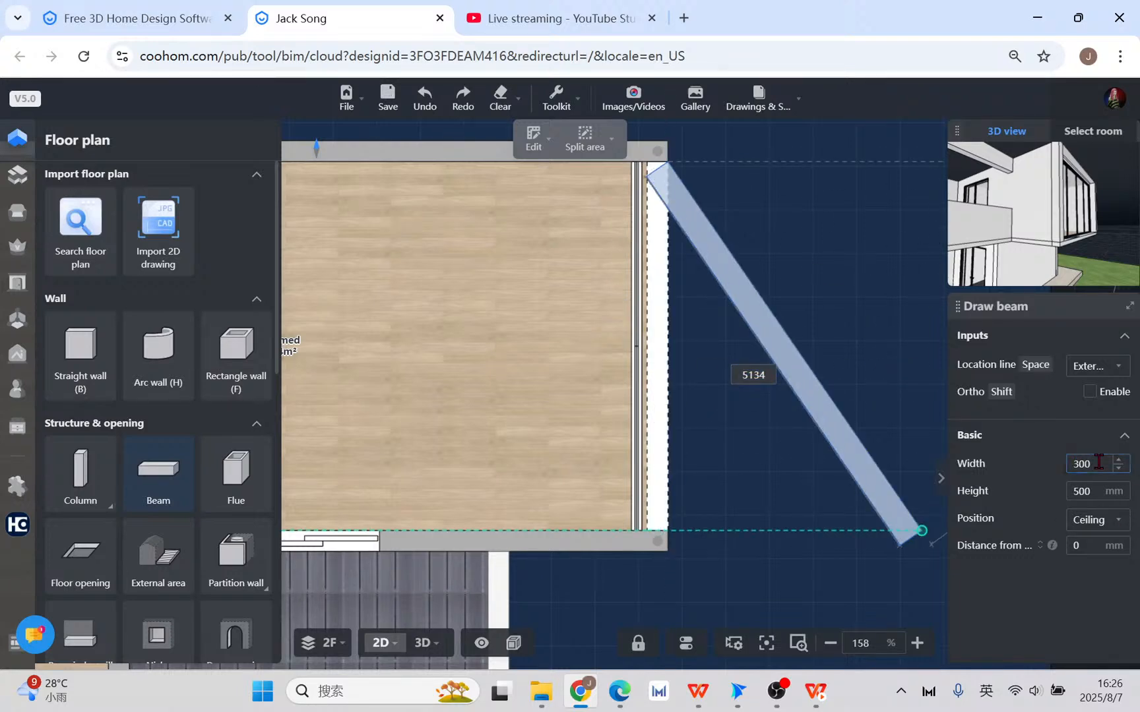
pyautogui.click(667, 528)
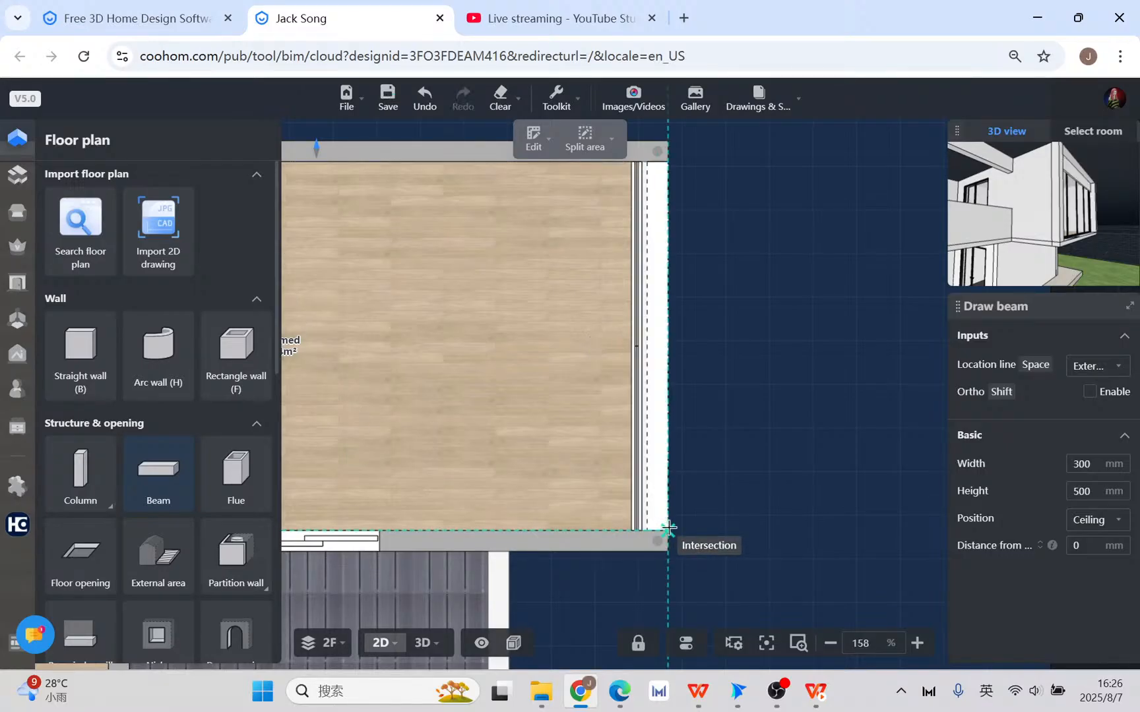
# - Set the new ceiling beam's height to 100 mm and inspect it from outside and inside the room in 3D
pyautogui.click(644, 464)
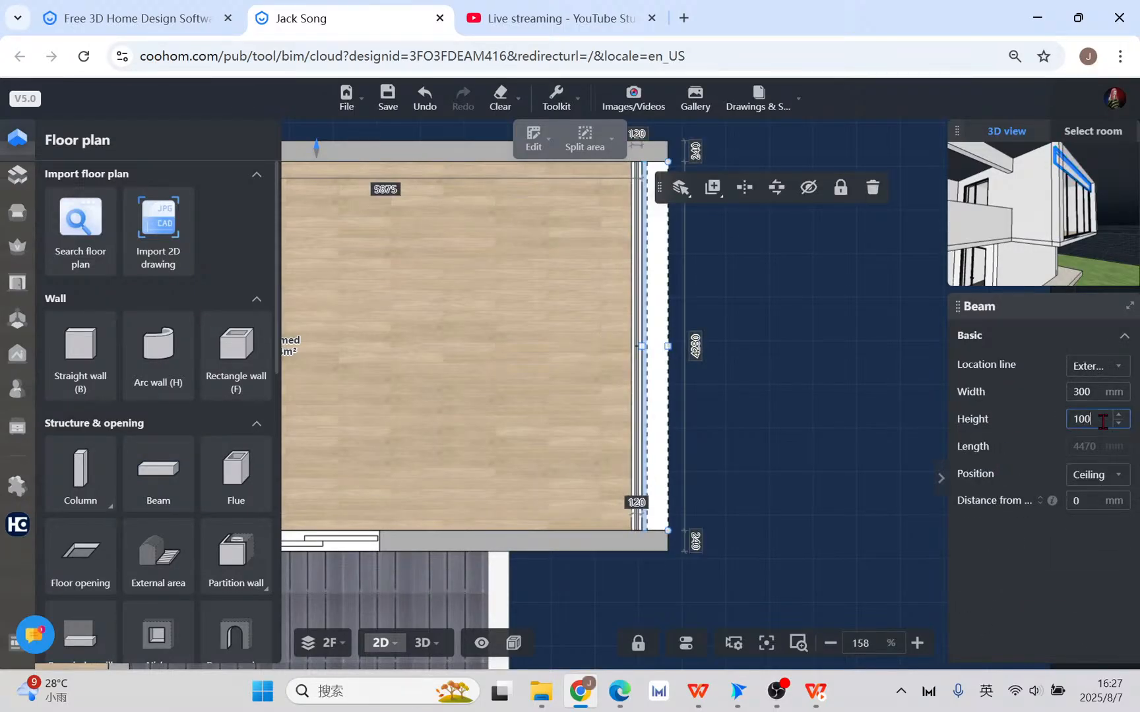
pyautogui.click(423, 643)
pyautogui.moveTo(812, 473); pyautogui.dragTo(833, 487)
pyautogui.click(478, 650)
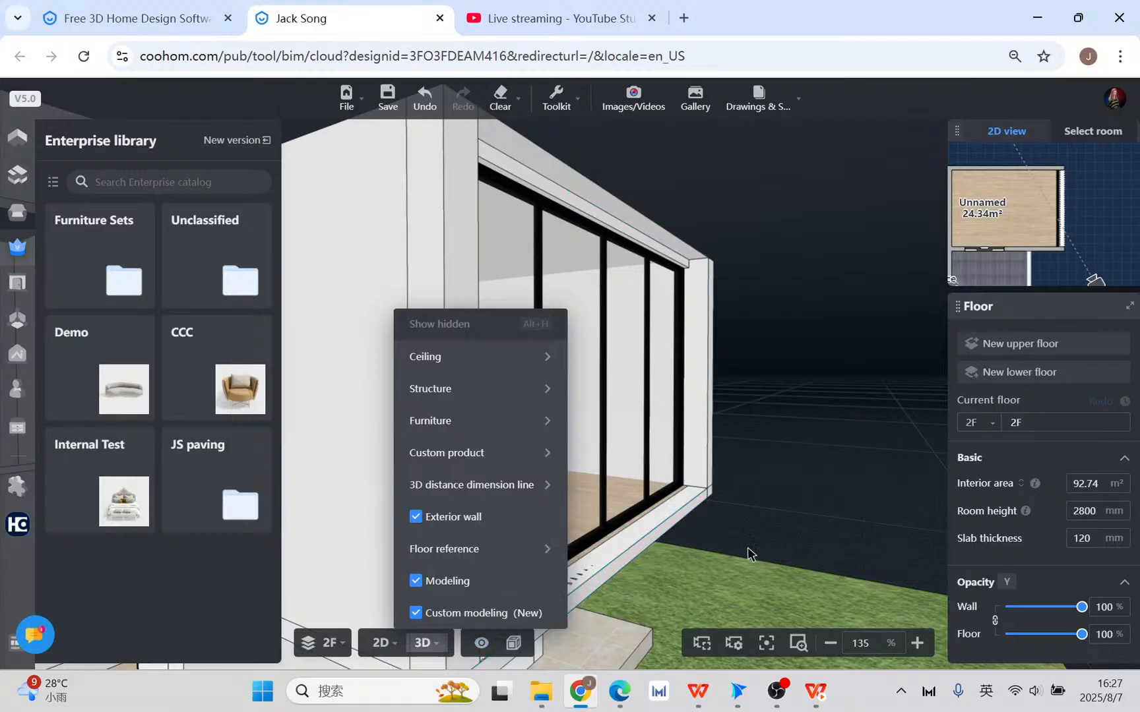
pyautogui.moveTo(748, 554); pyautogui.dragTo(558, 454)
pyautogui.scroll(-1, 460, 535)
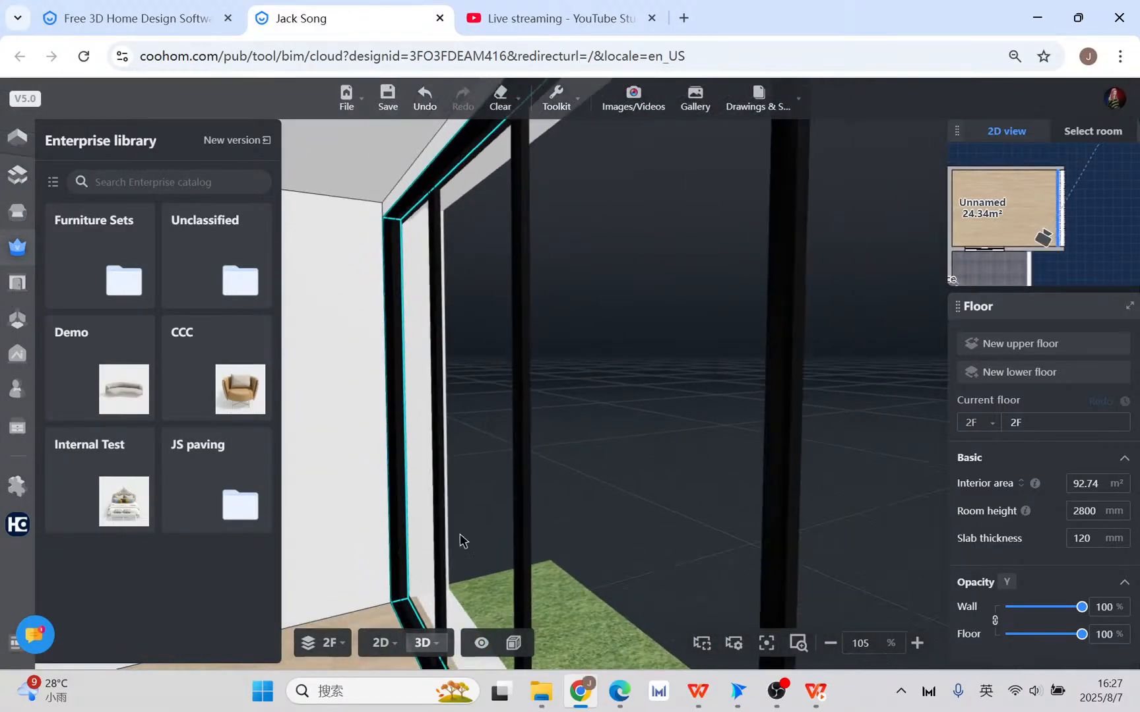
# - Set the right outer wall opening's height to 2700 mm and view that facade from outside in 3D
pyautogui.click(389, 643)
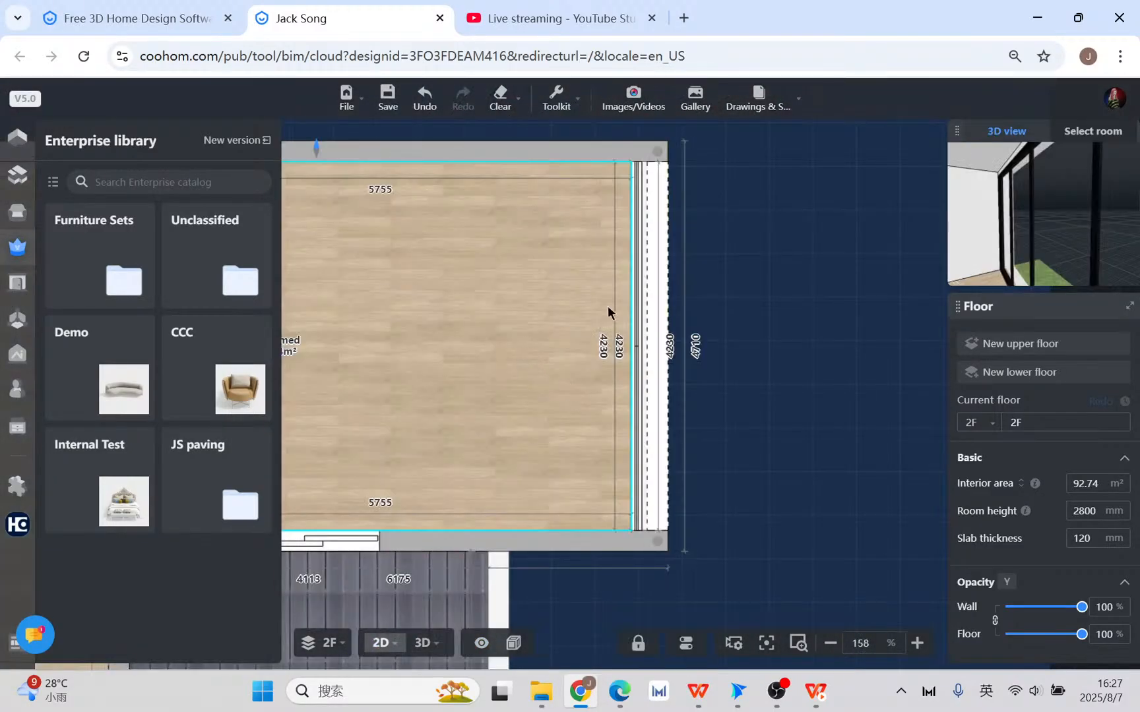
pyautogui.click(660, 249)
pyautogui.click(1097, 436)
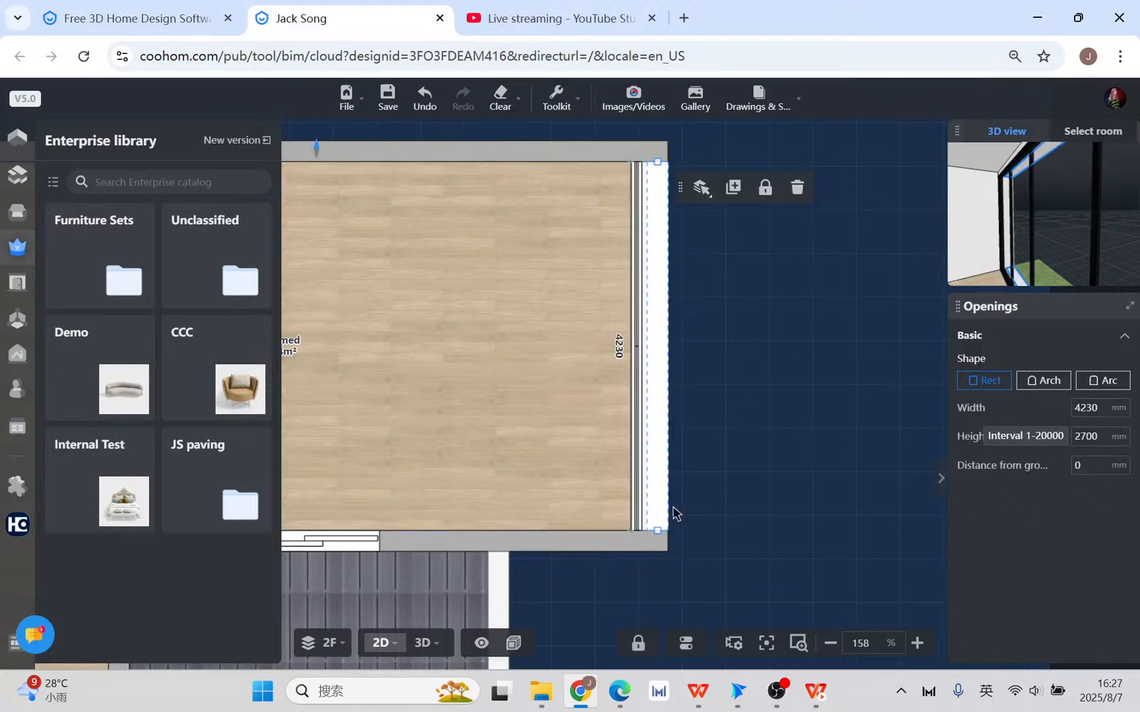
pyautogui.click(433, 647)
pyautogui.moveTo(727, 451); pyautogui.dragTo(677, 525)
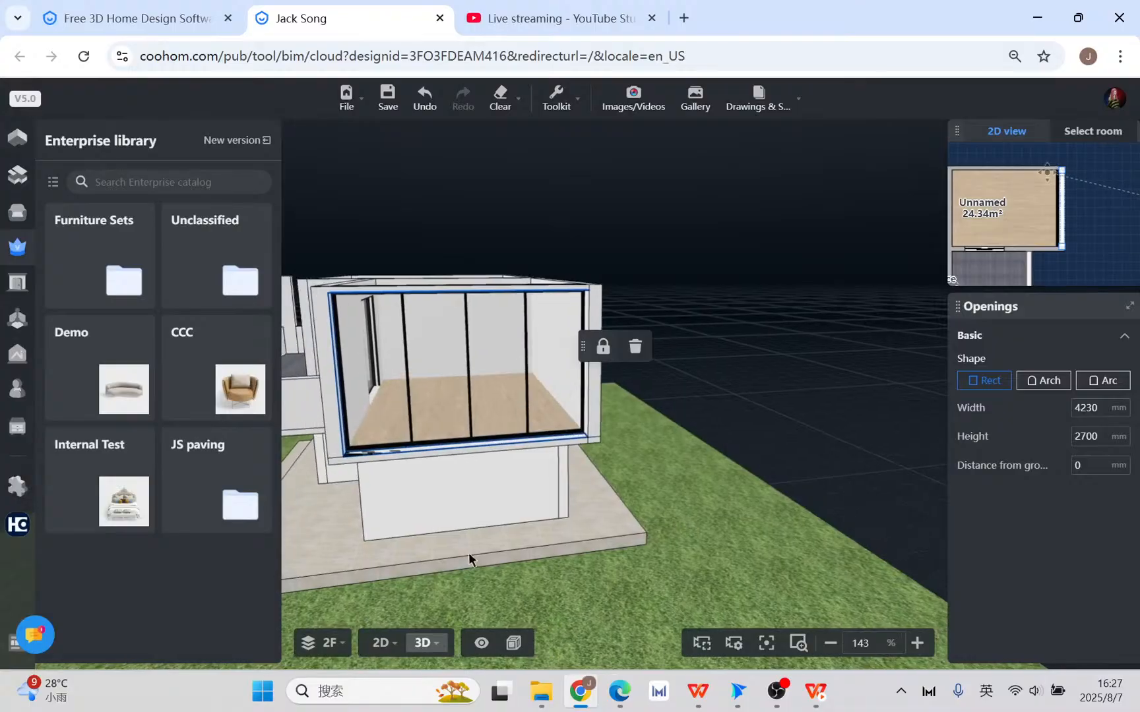
# - Switch to the slideshow's "Multi-layer house drawing" slide and check the live chat in YouTube Studio
pyautogui.click(816, 690)
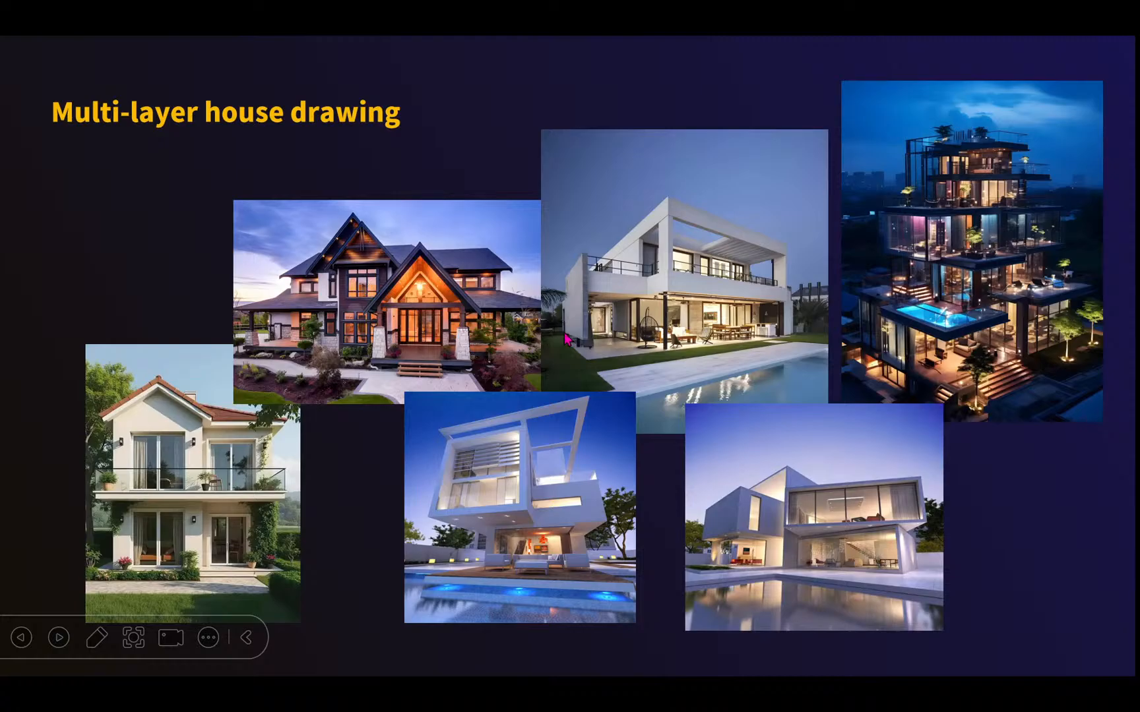
pyautogui.press('super+d')
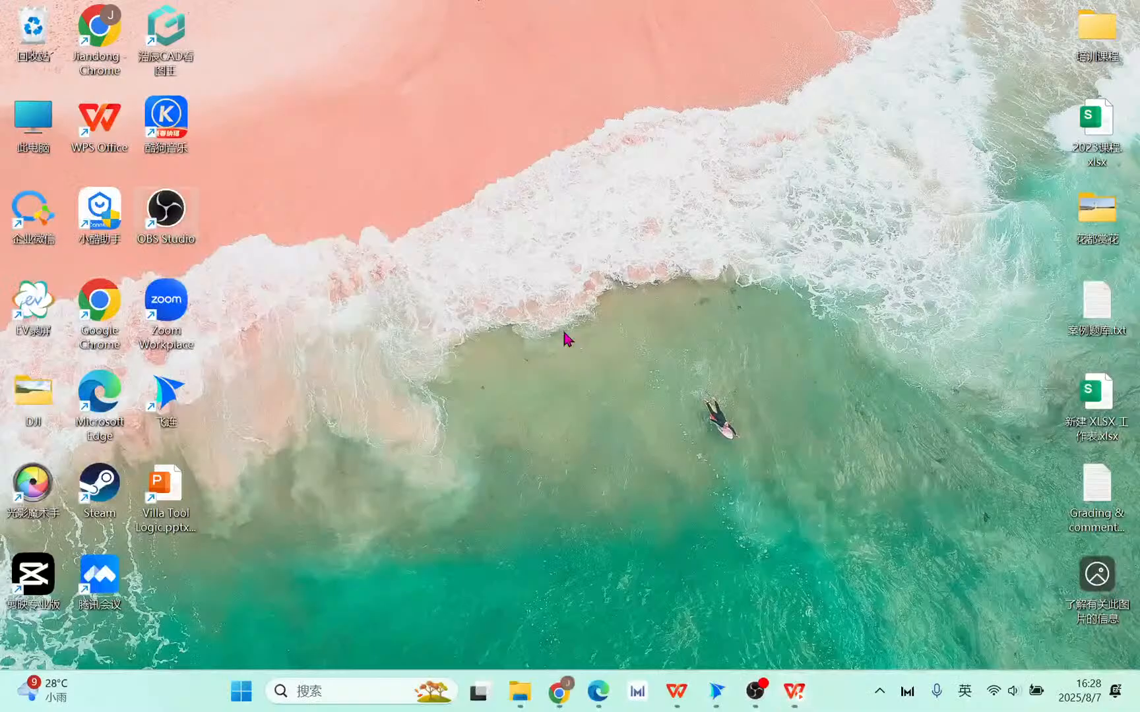
pyautogui.click(561, 694)
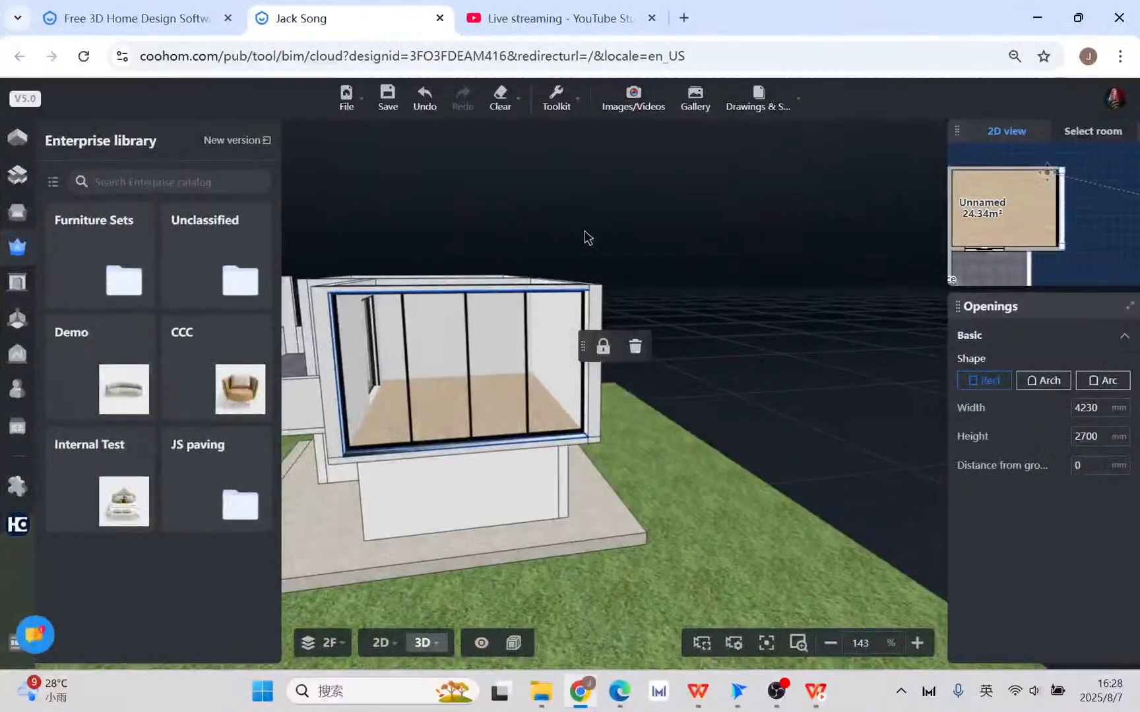
pyautogui.click(537, 18)
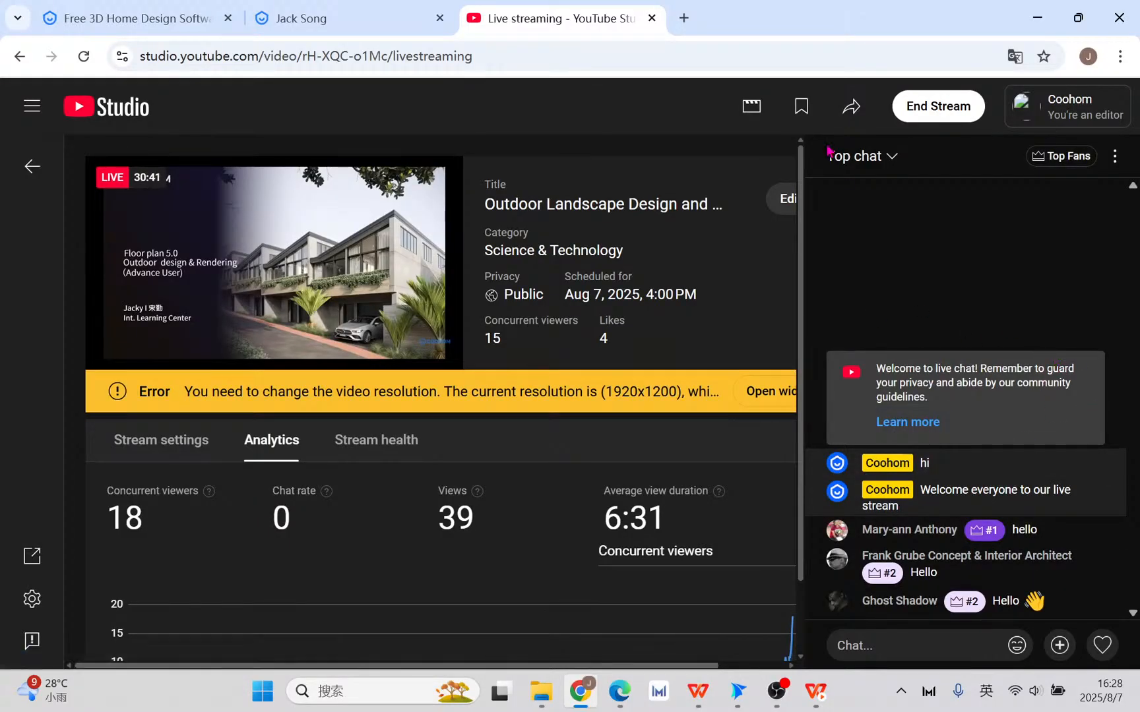
pyautogui.click(370, 23)
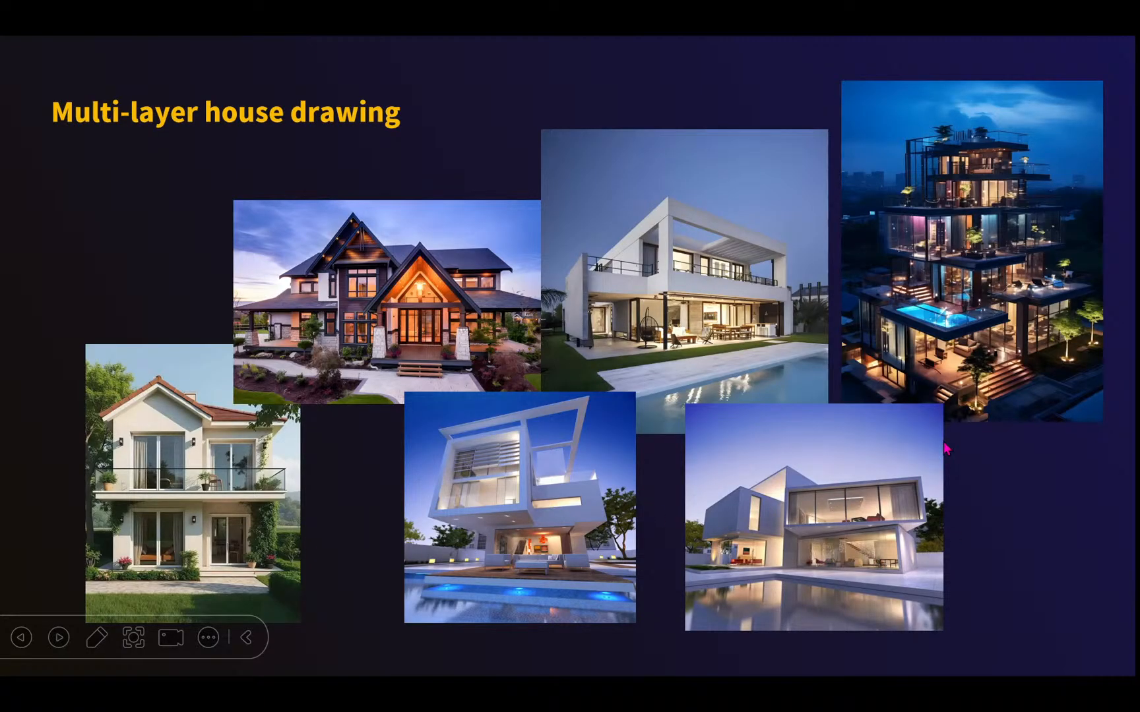
# - Advance the slideshow from the multi-layer house examples to the "Extend balcony / roof & railings" slide
pyautogui.press('Right')
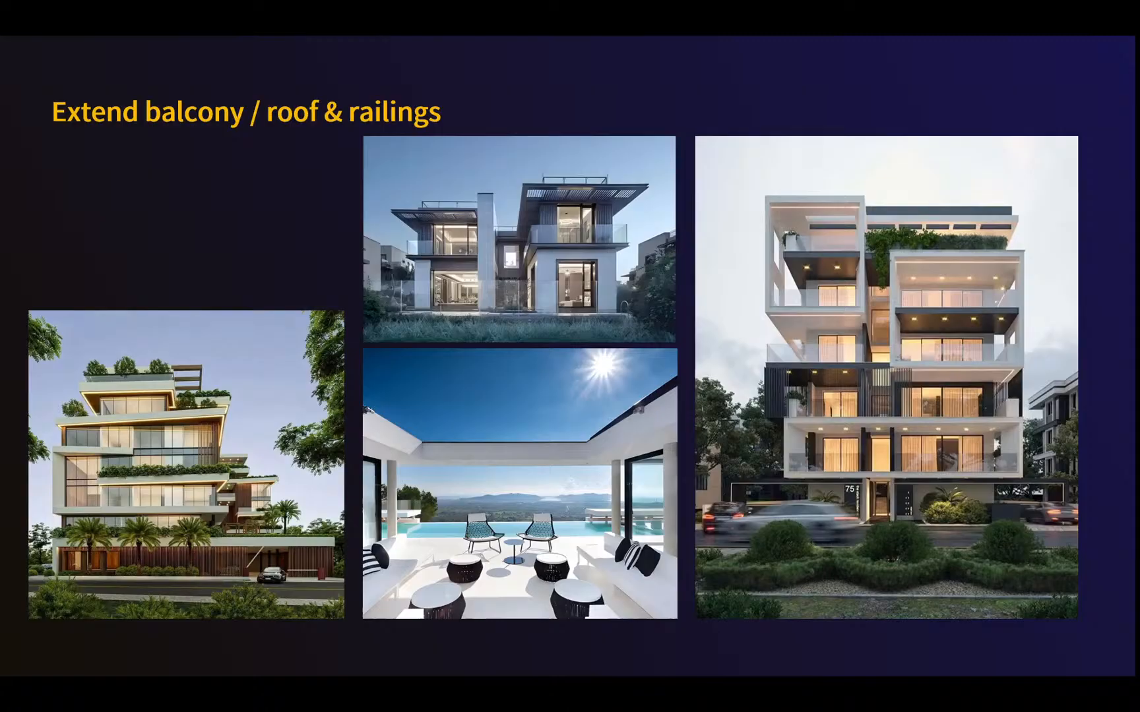
pyautogui.press('Left')
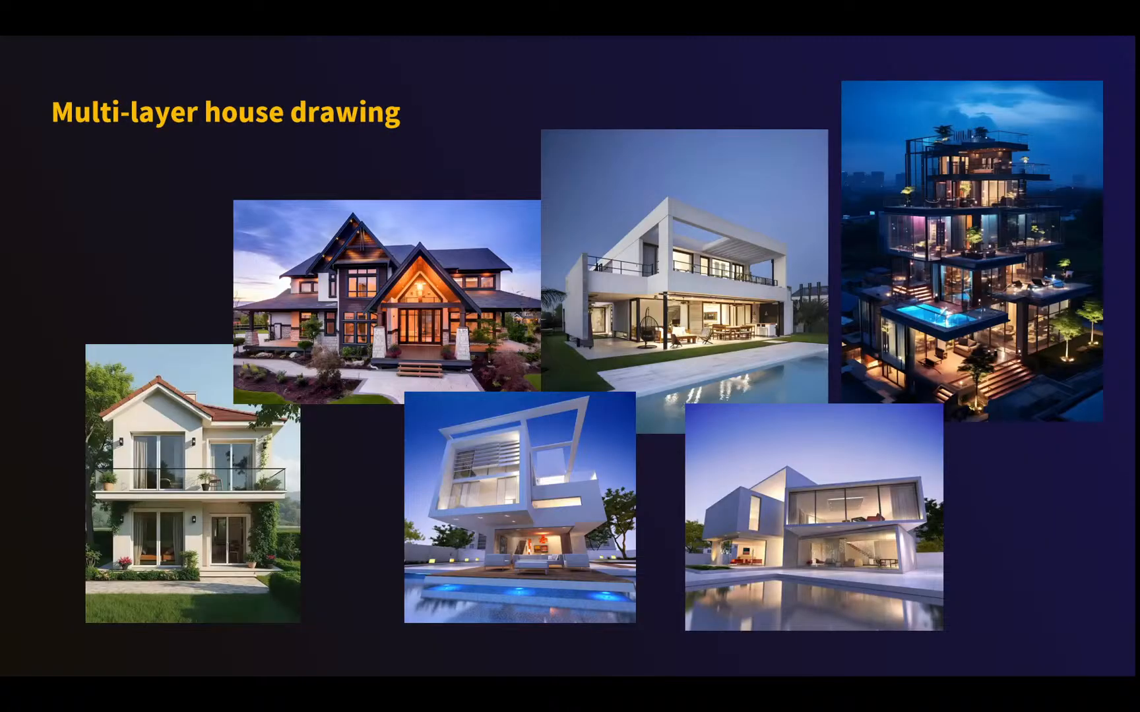
pyautogui.click(783, 348)
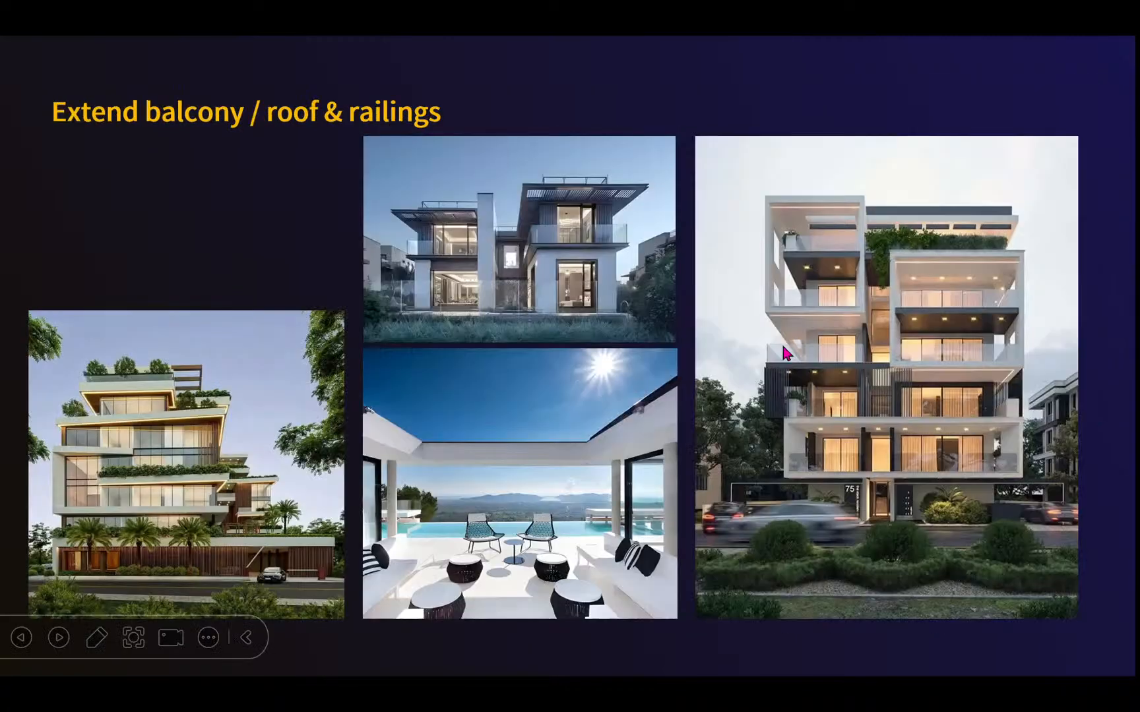
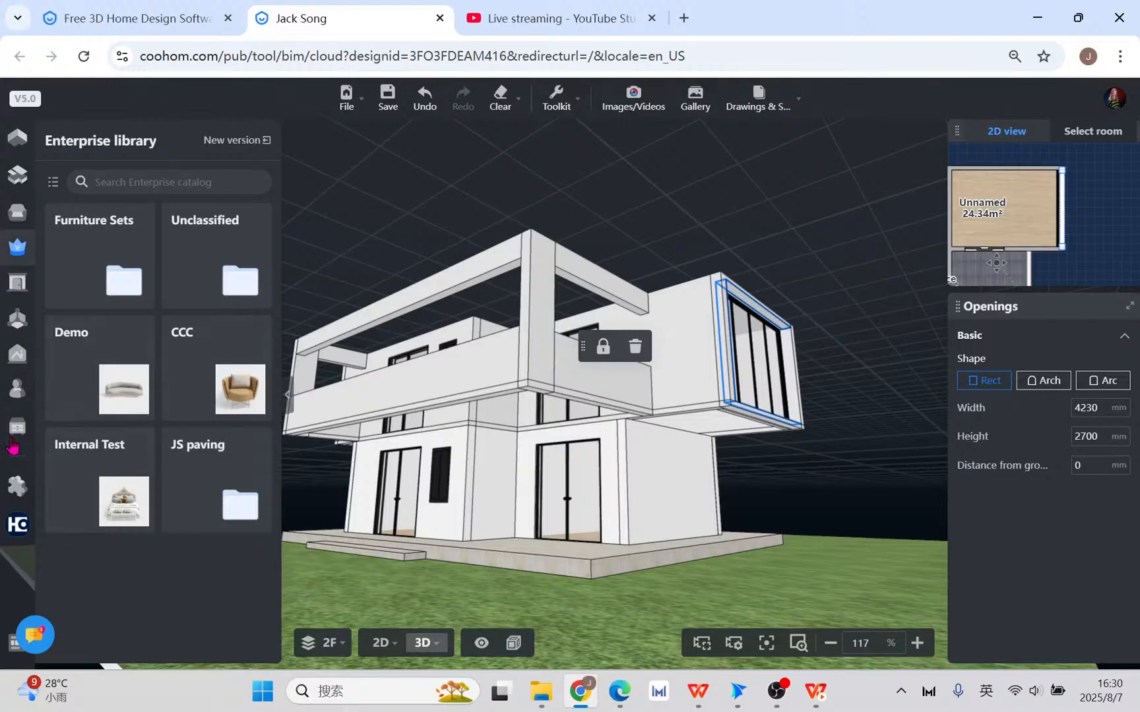
# - Deselect the right wall's opening in the 3D house view and bring up the advanced tools
pyautogui.click(830, 429)
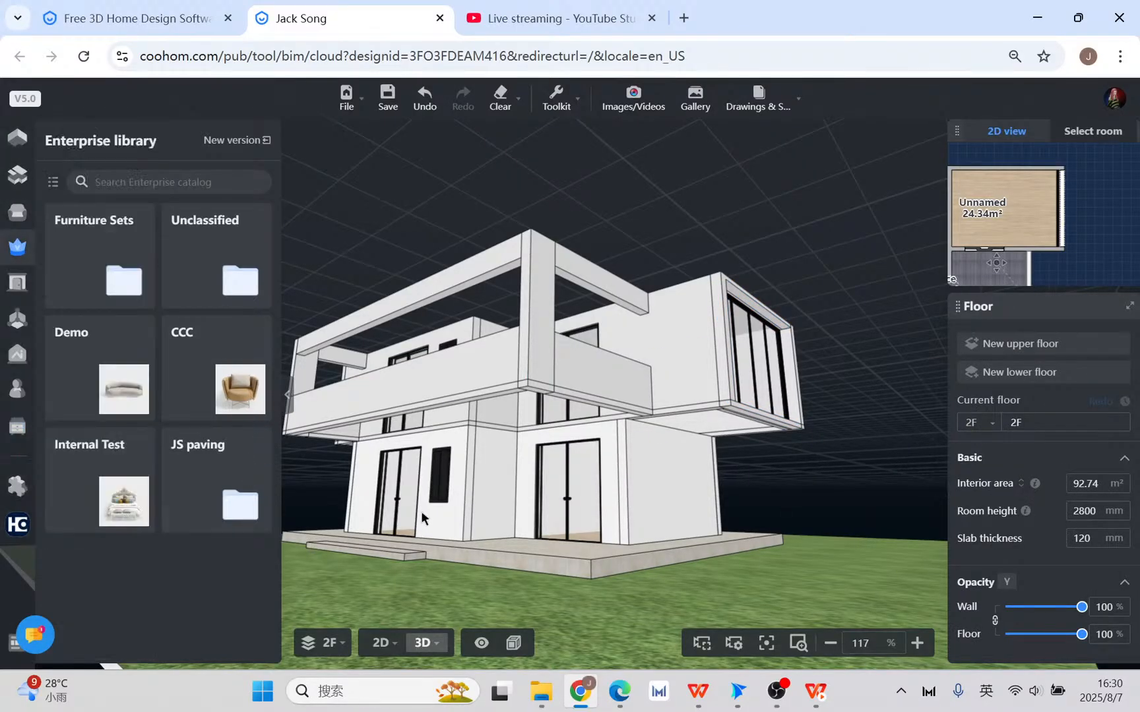
pyautogui.moveTo(17, 428)
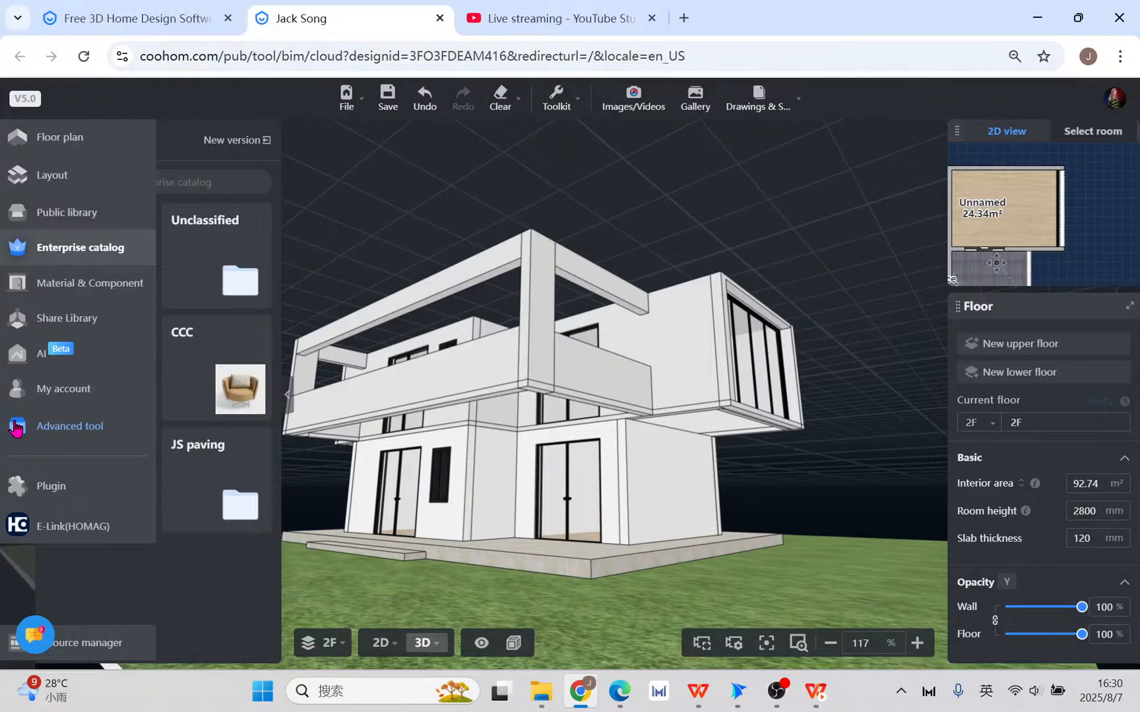
# - Open the 3D modeling workspace for the house's second floor
pyautogui.click(18, 288)
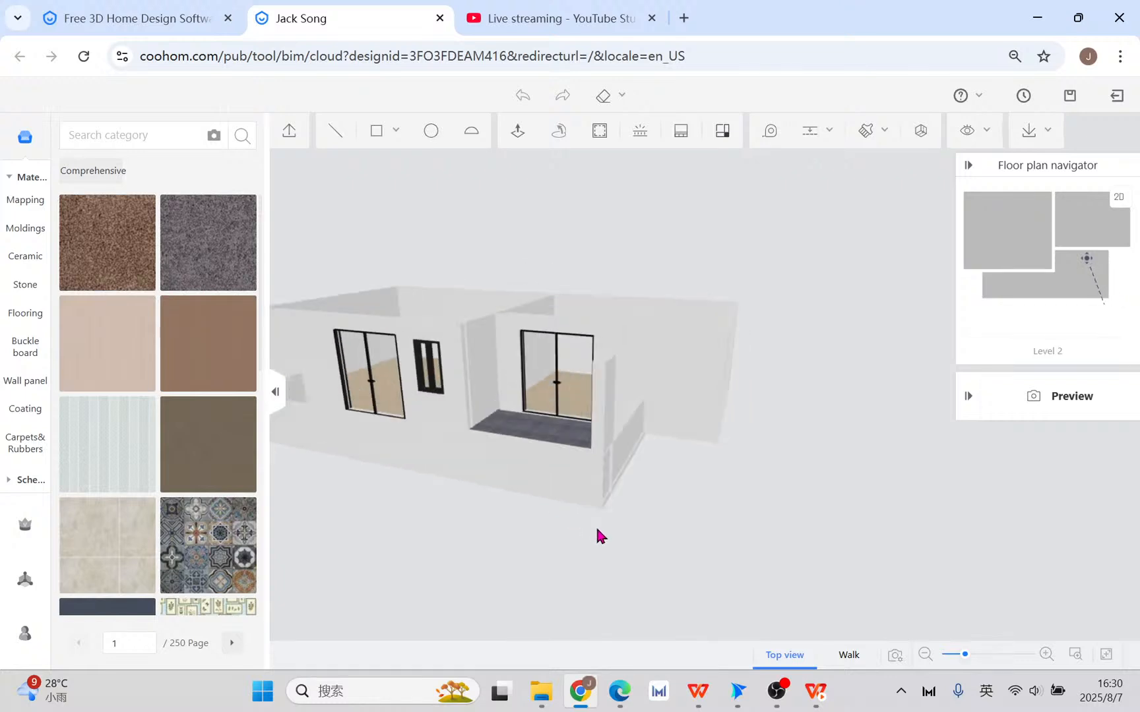
pyautogui.moveTo(598, 546); pyautogui.dragTo(727, 533, button='right')
pyautogui.scroll(-3, 526, 440)
pyautogui.moveTo(610, 568); pyautogui.dragTo(624, 457)
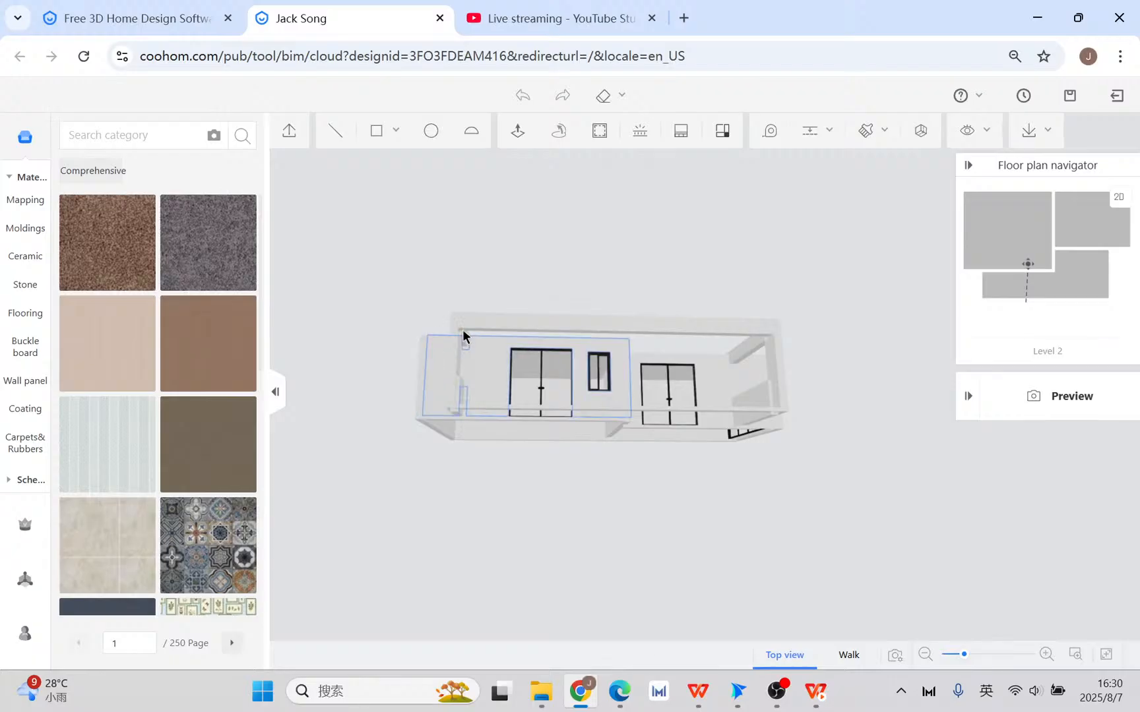
pyautogui.moveTo(439, 326); pyautogui.dragTo(458, 387)
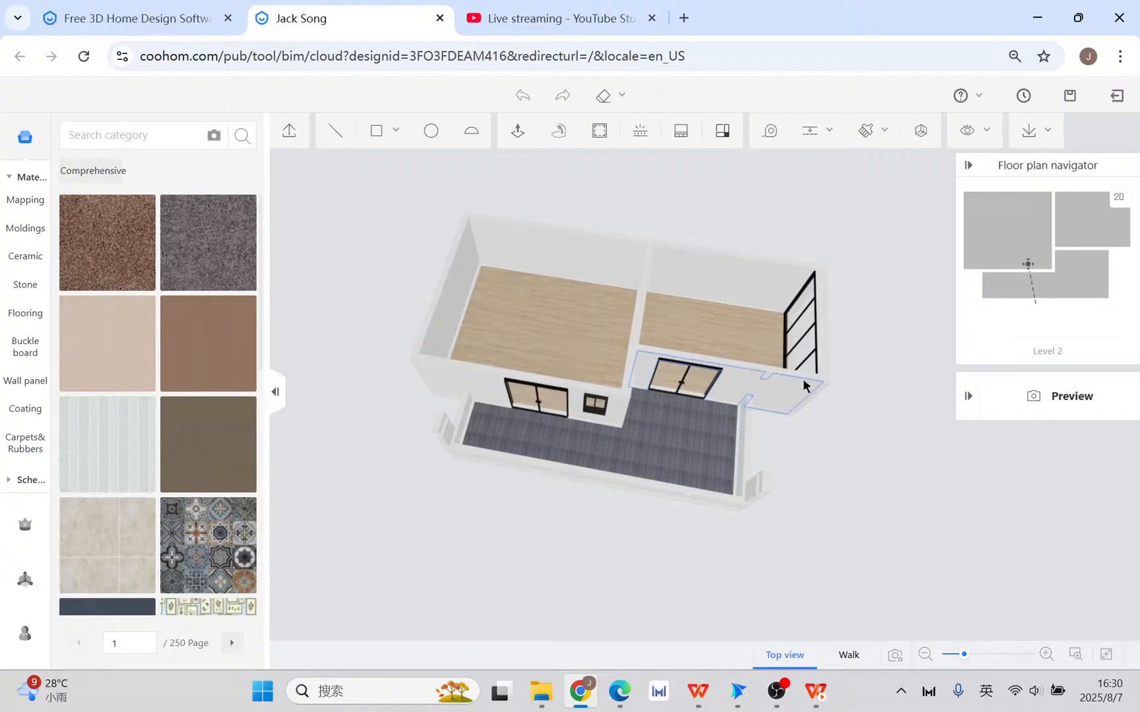
pyautogui.moveTo(789, 355); pyautogui.dragTo(414, 375)
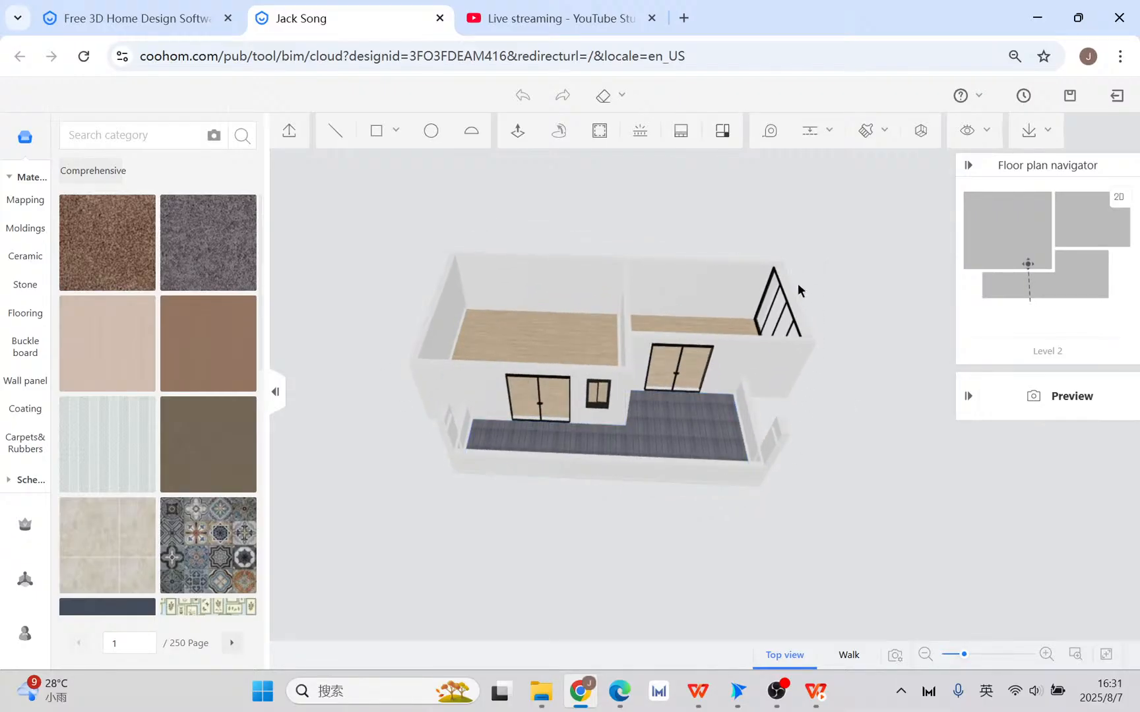
# - Draw a rectangle over the wall tops of each of the two rooms, the larger one about 7225 × 6410 mm
pyautogui.click(375, 132)
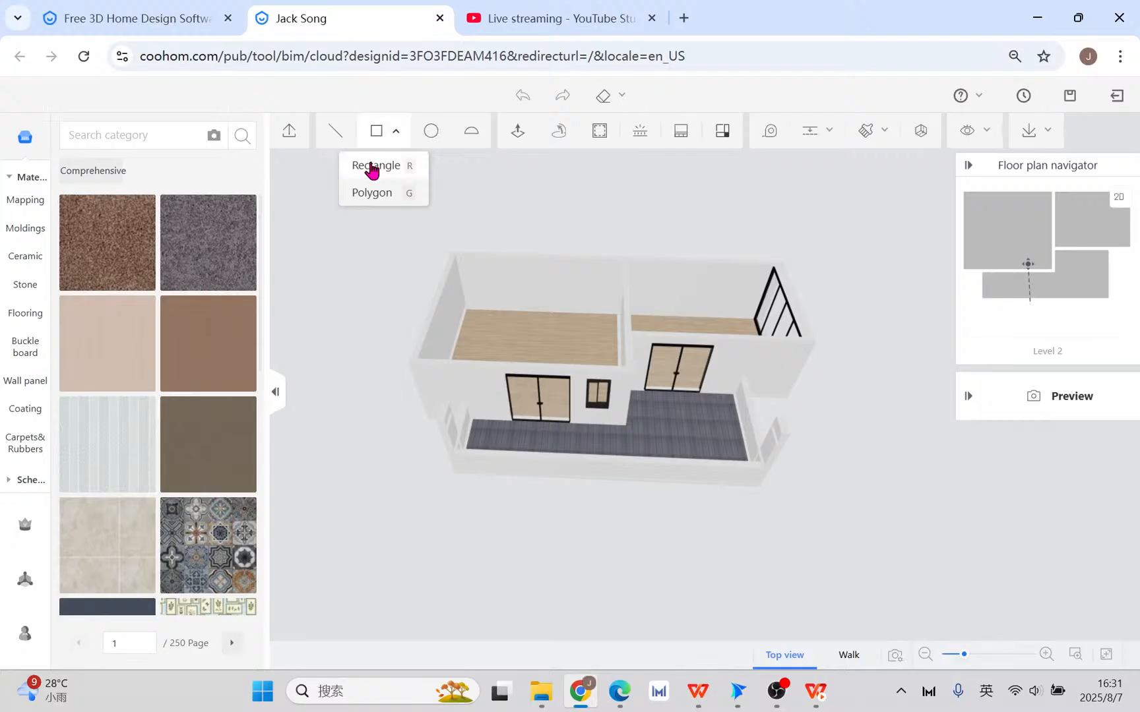
pyautogui.click(374, 165)
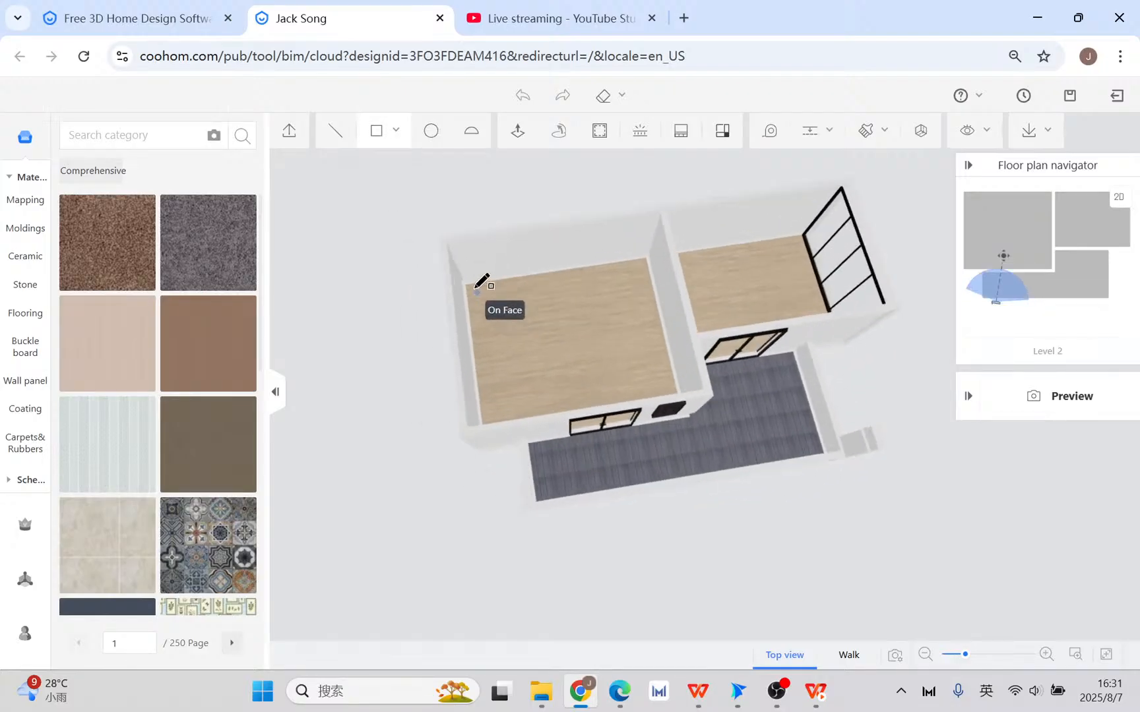
pyautogui.click(439, 234)
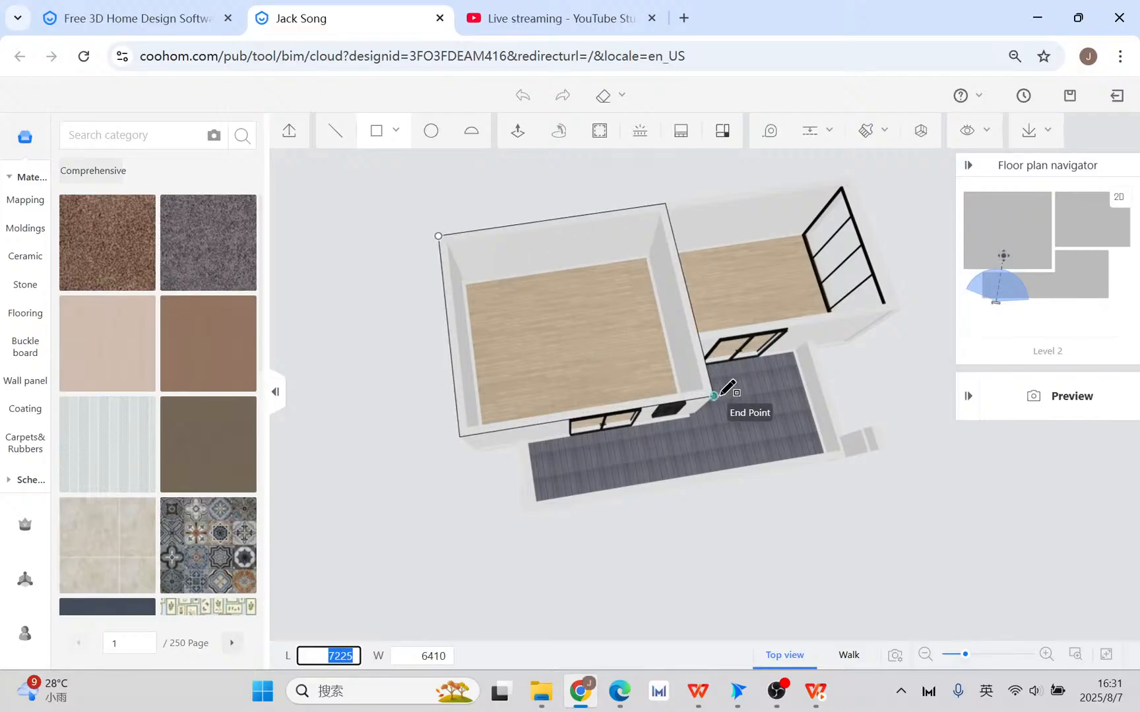
pyautogui.click(714, 396)
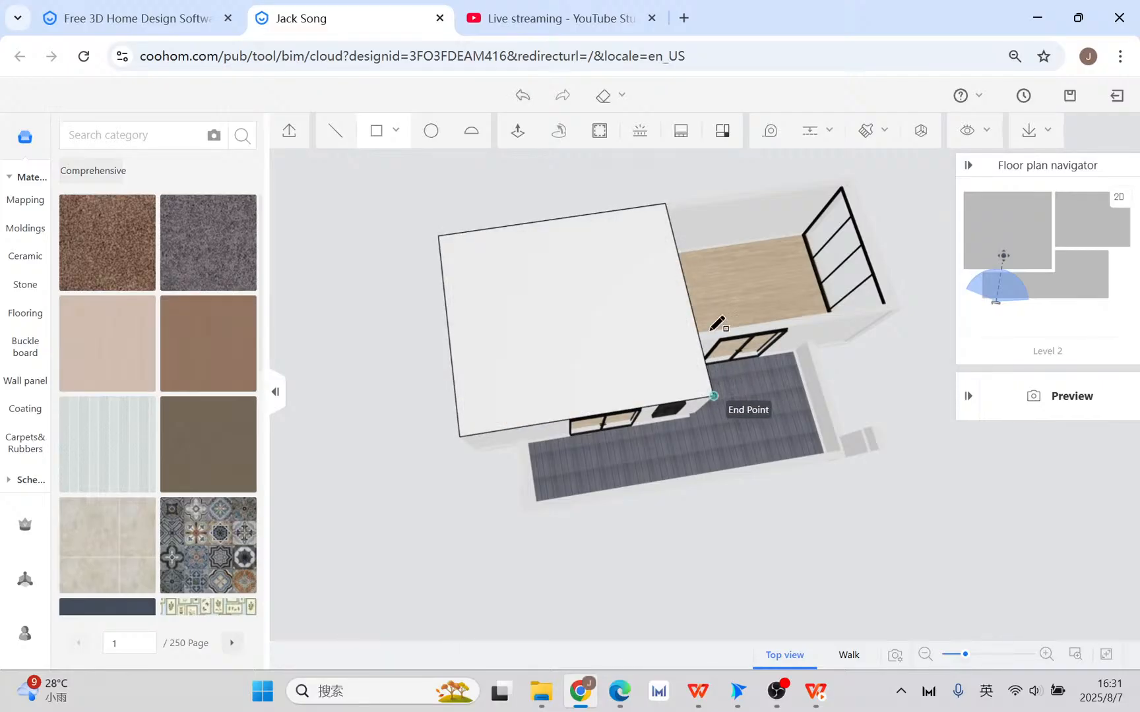
pyautogui.click(665, 203)
pyautogui.click(915, 308)
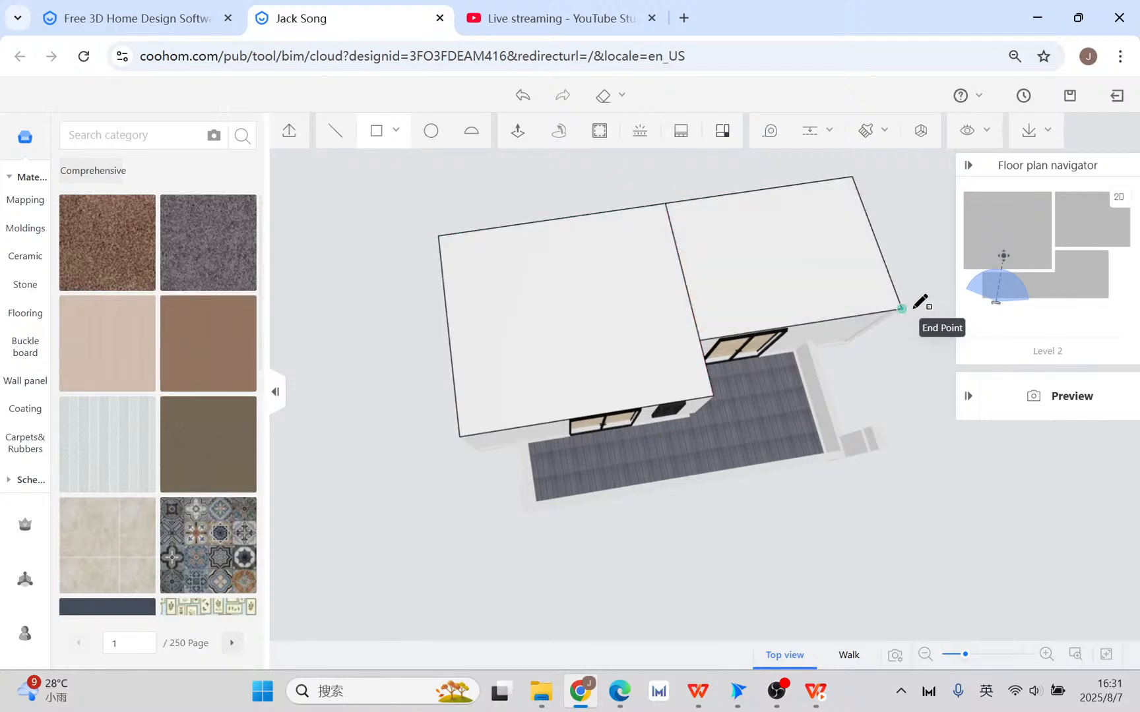
# - Draw two more rectangles at wall-top height, covering the long front balcony strip and the remaining gap beside the larger room
pyautogui.moveTo(750, 453)
pyautogui.mouseDown(button='middle')
pyautogui.moveTo(546, 436)
pyautogui.moveTo(519, 401)
pyautogui.moveTo(578, 346)
pyautogui.moveTo(572, 314)
pyautogui.moveTo(488, 384)
pyautogui.moveTo(509, 416)
pyautogui.mouseUp(button='middle')
pyautogui.click(502, 390)
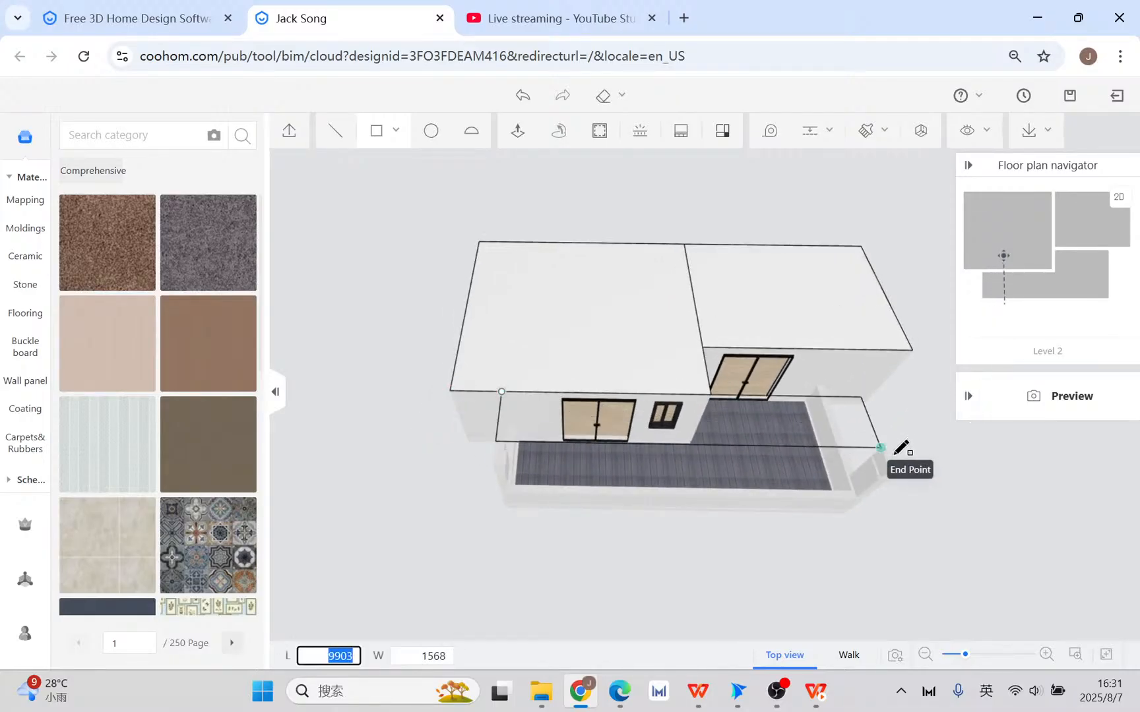
pyautogui.click(912, 470)
pyautogui.moveTo(905, 458); pyautogui.dragTo(879, 428, button='middle')
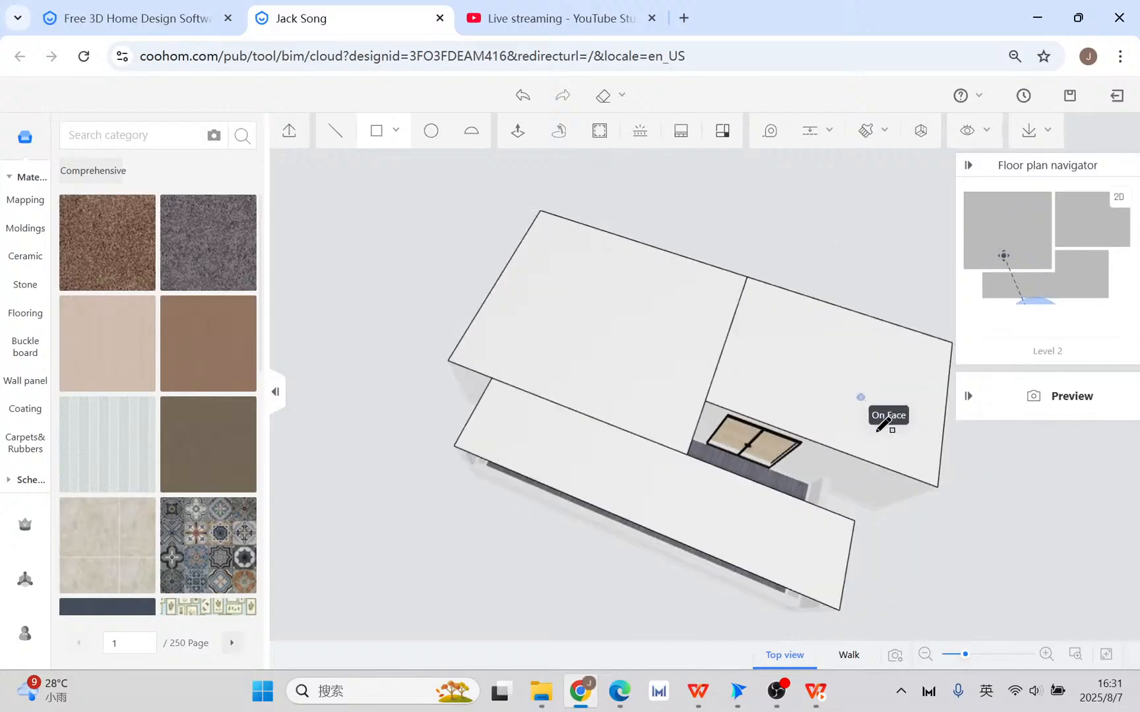
pyautogui.click(855, 521)
pyautogui.click(707, 401)
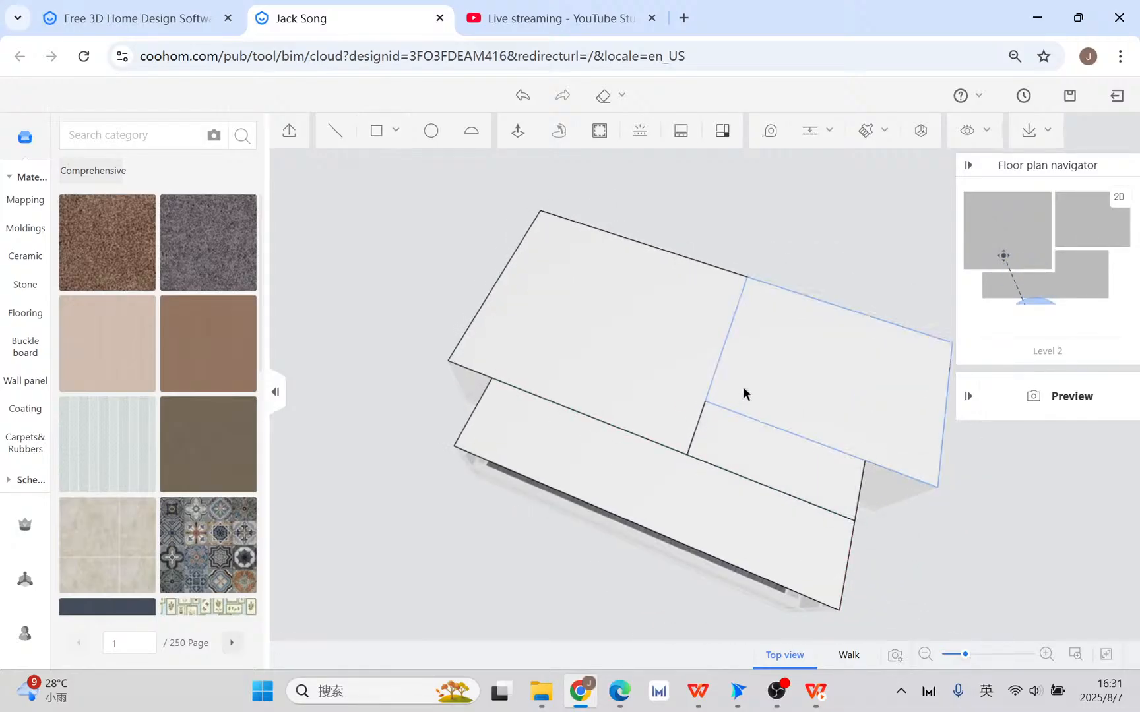
# - Delete the dividing edges between the roof rectangles to merge them into one continuous face
pyautogui.click(725, 339)
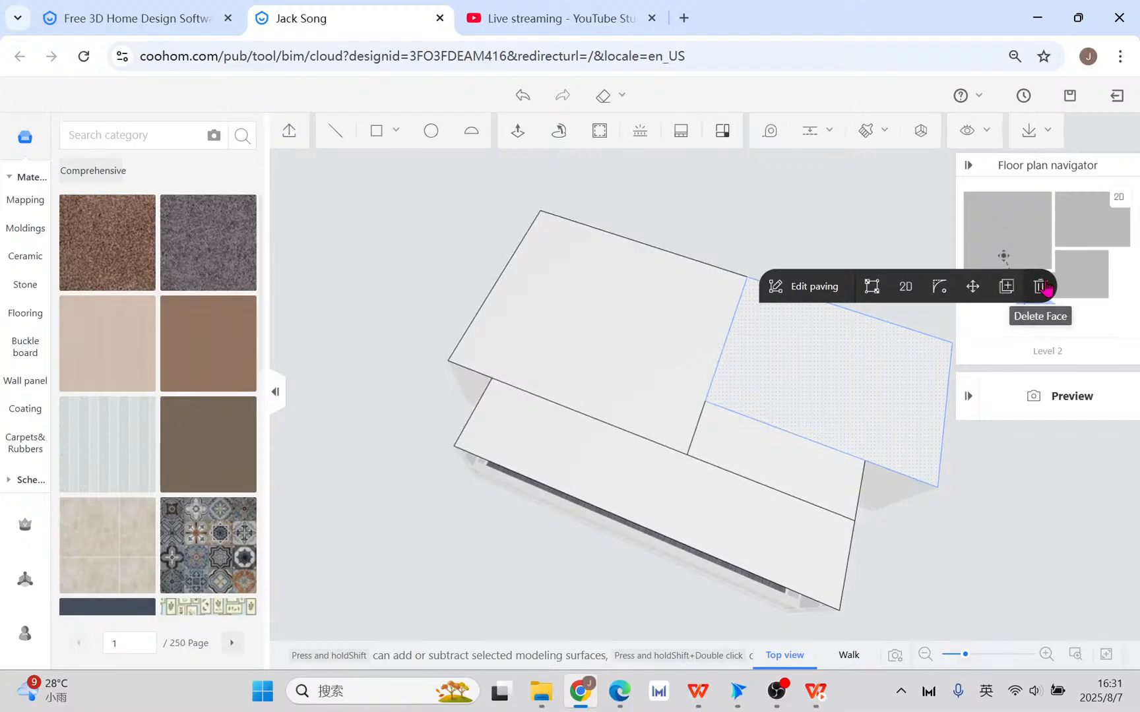
pyautogui.click(1047, 290)
pyautogui.click(730, 333)
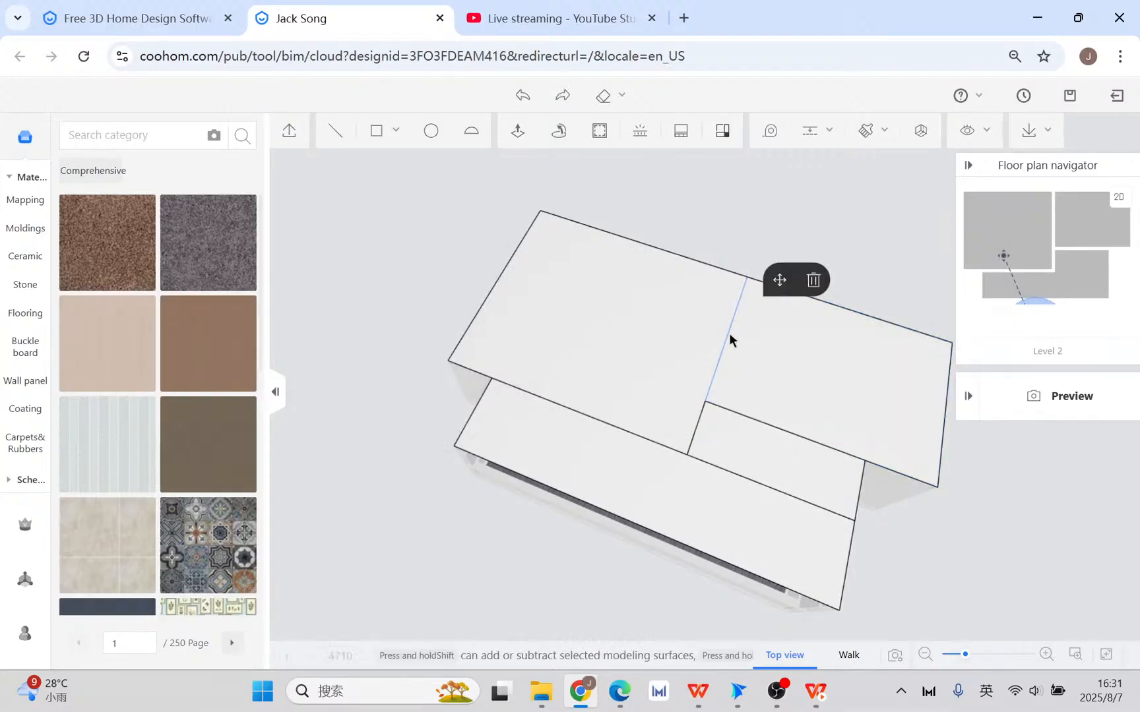
pyautogui.click(813, 281)
pyautogui.click(729, 408)
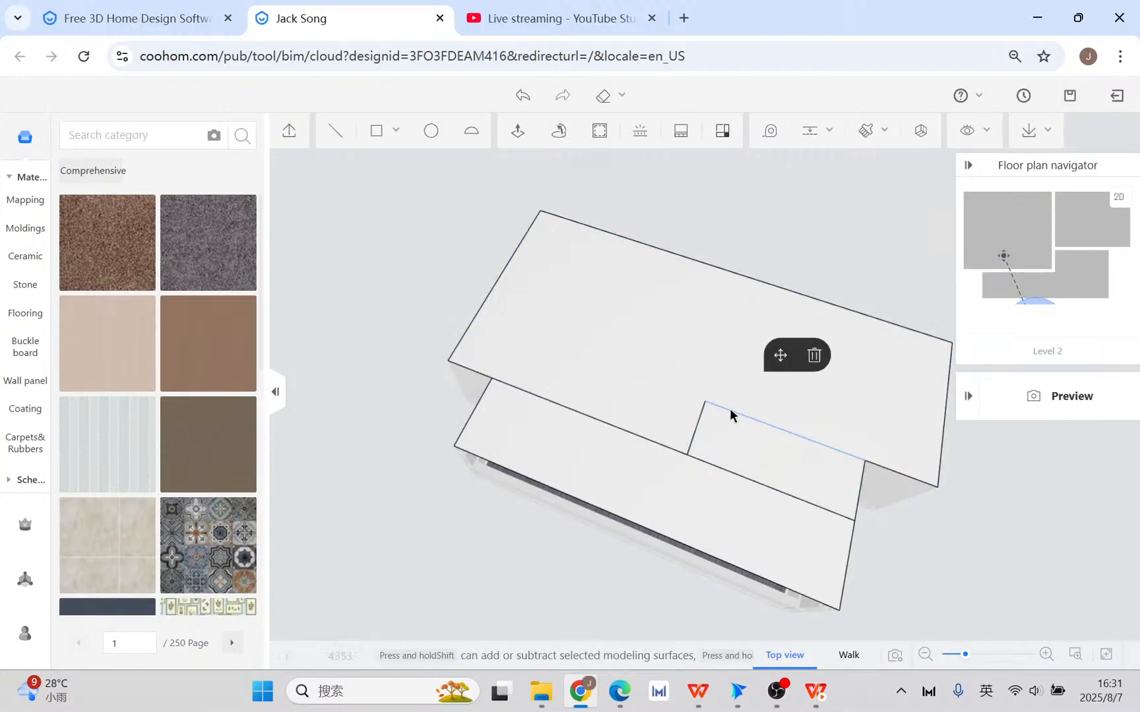
pyautogui.click(812, 354)
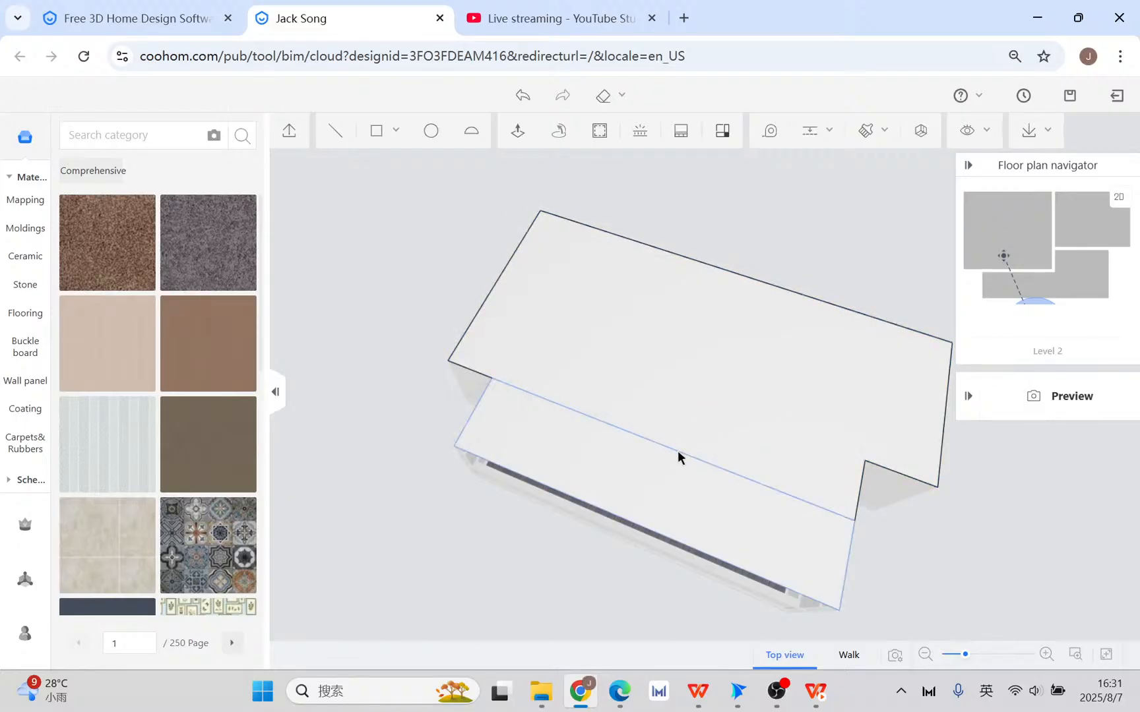
pyautogui.click(674, 447)
pyautogui.click(758, 394)
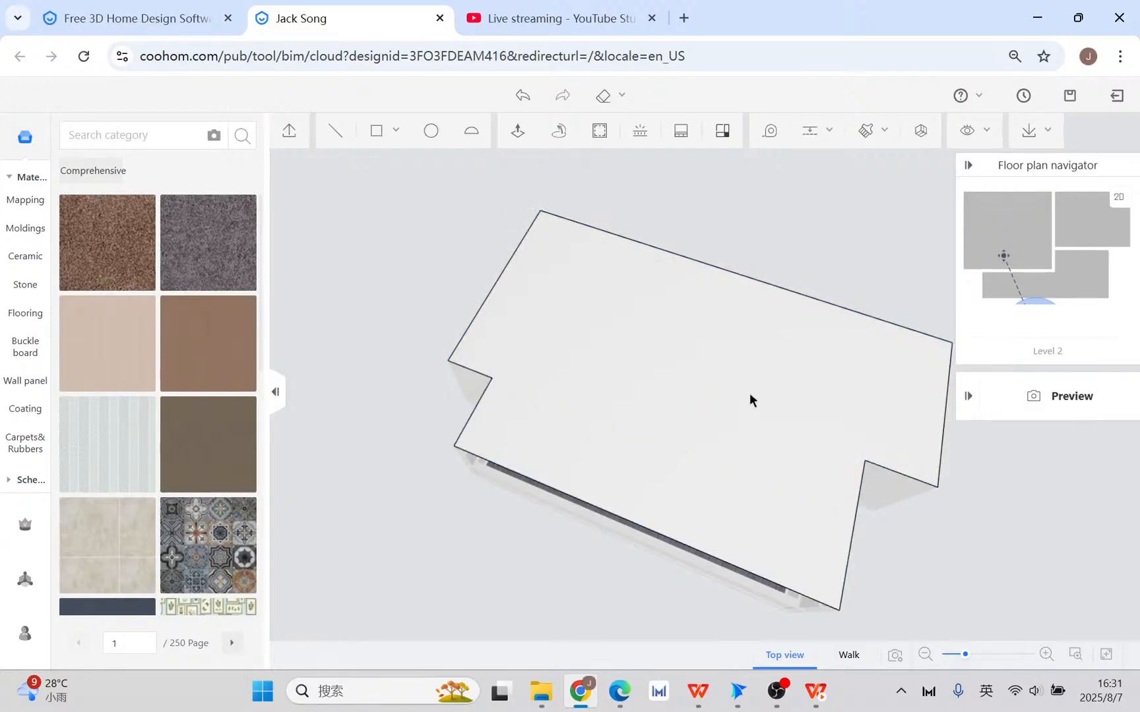
# - Offset the merged roof face's outline slightly inward to form a narrow border around its perimeter
pyautogui.moveTo(859, 549); pyautogui.dragTo(788, 483, button='right')
pyautogui.moveTo(718, 533); pyautogui.dragTo(745, 548, button='right')
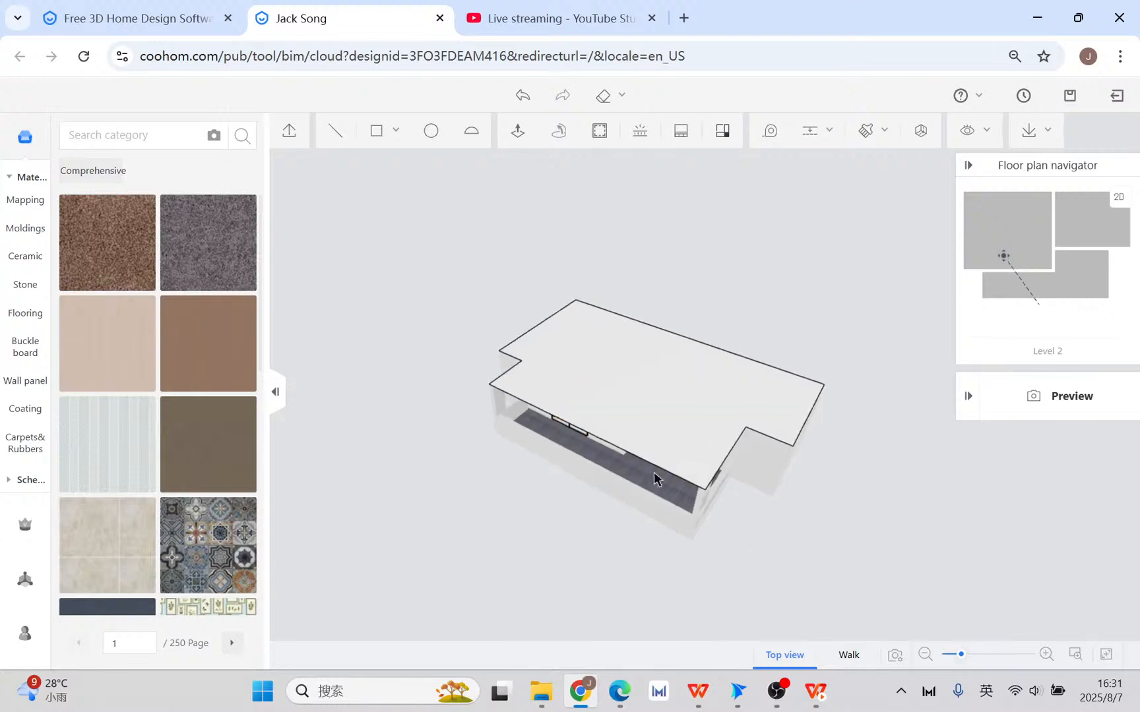
pyautogui.scroll(3, 596, 476)
pyautogui.moveTo(682, 603); pyautogui.dragTo(601, 583, button='right')
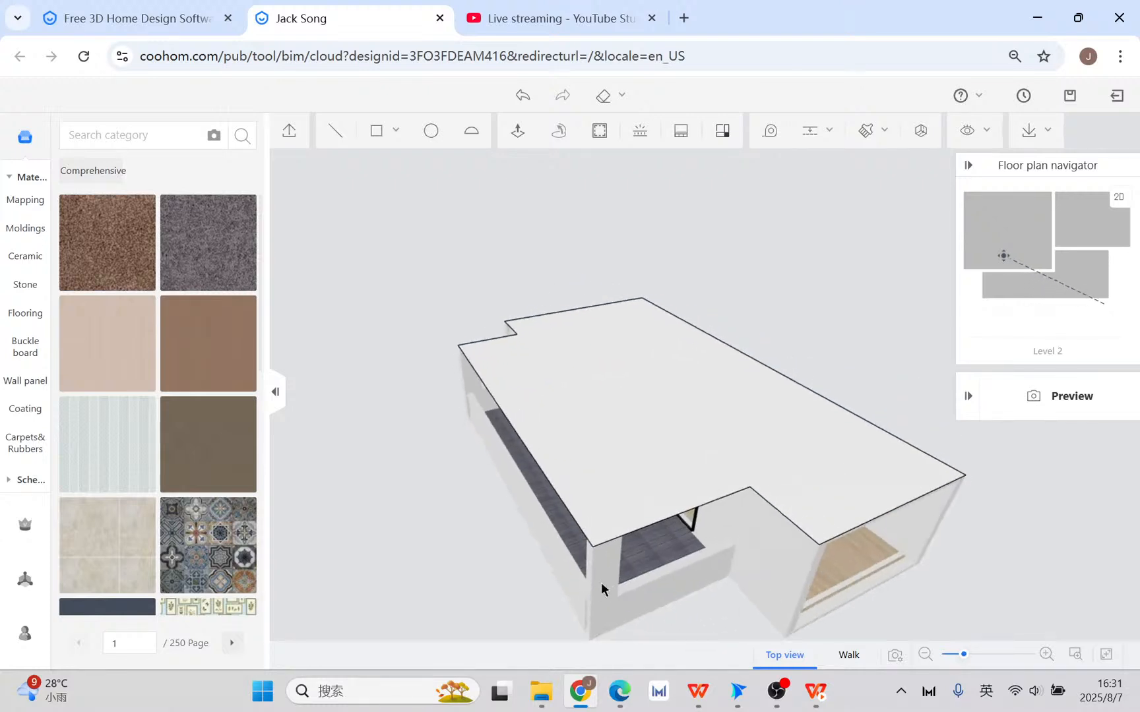
pyautogui.click(600, 132)
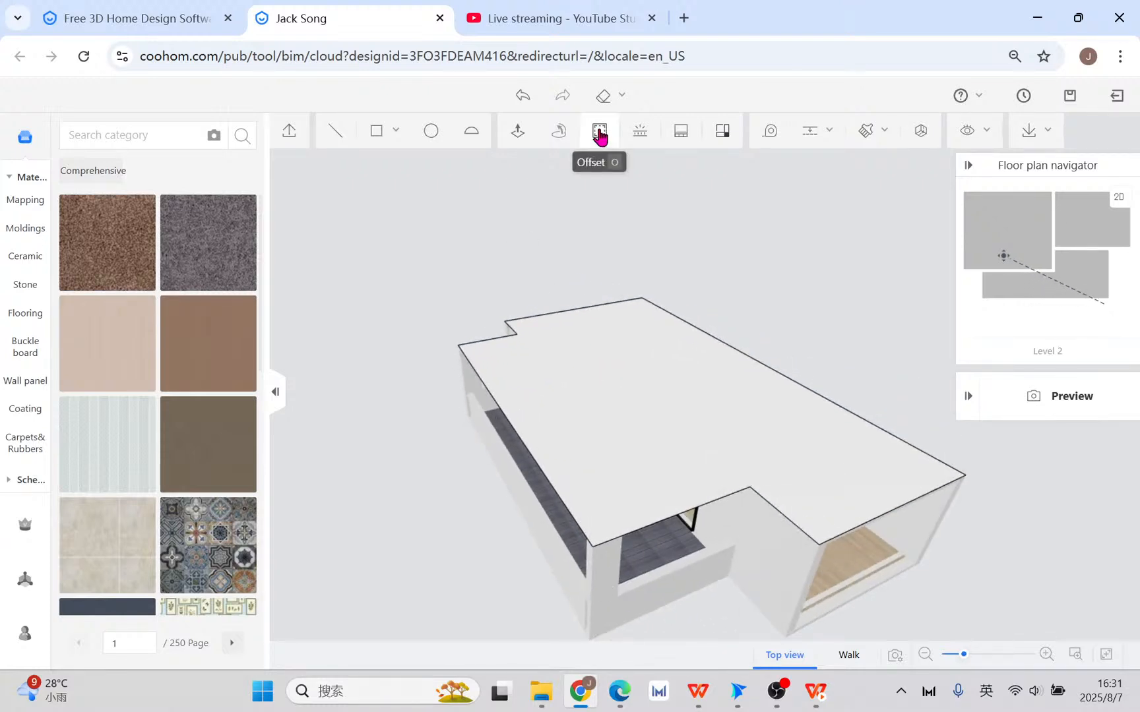
pyautogui.click(564, 455)
pyautogui.scroll(-4, 579, 484)
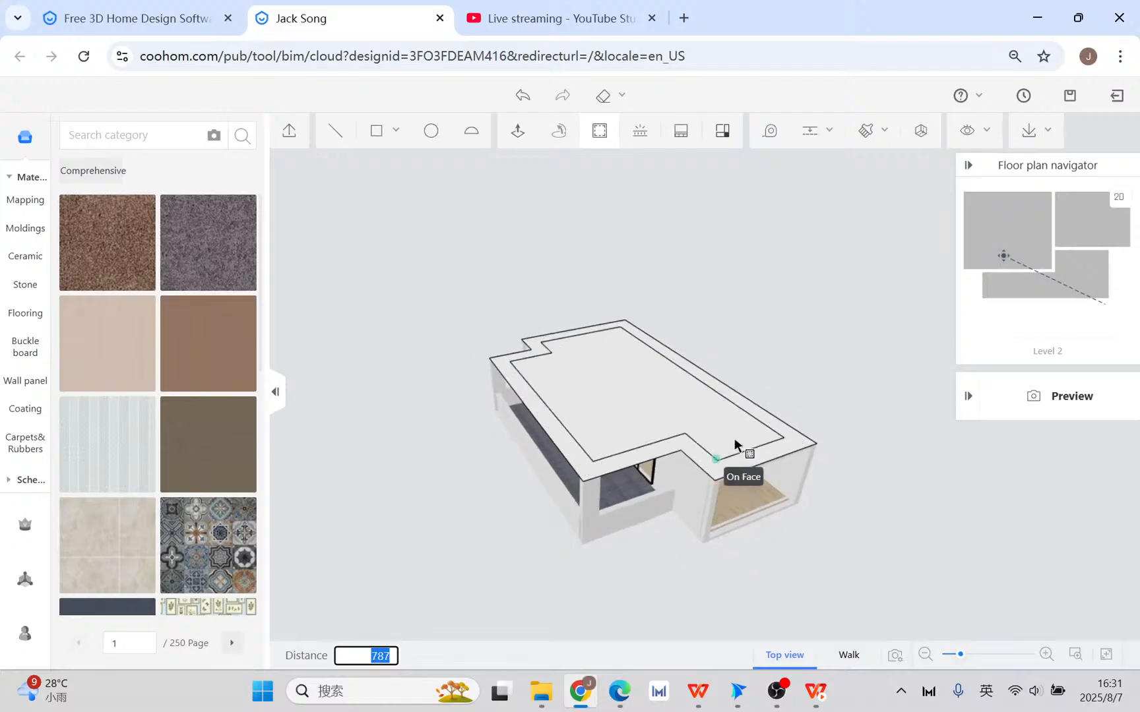
pyautogui.scroll(5, 608, 481)
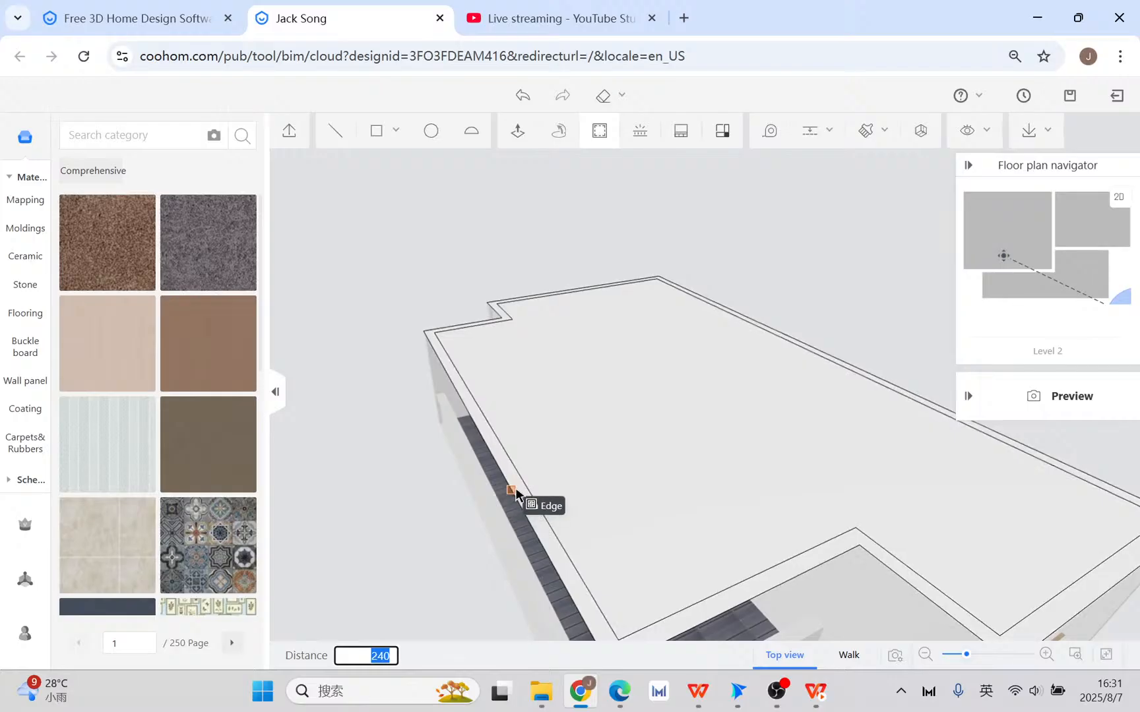
pyautogui.scroll(4, 516, 487)
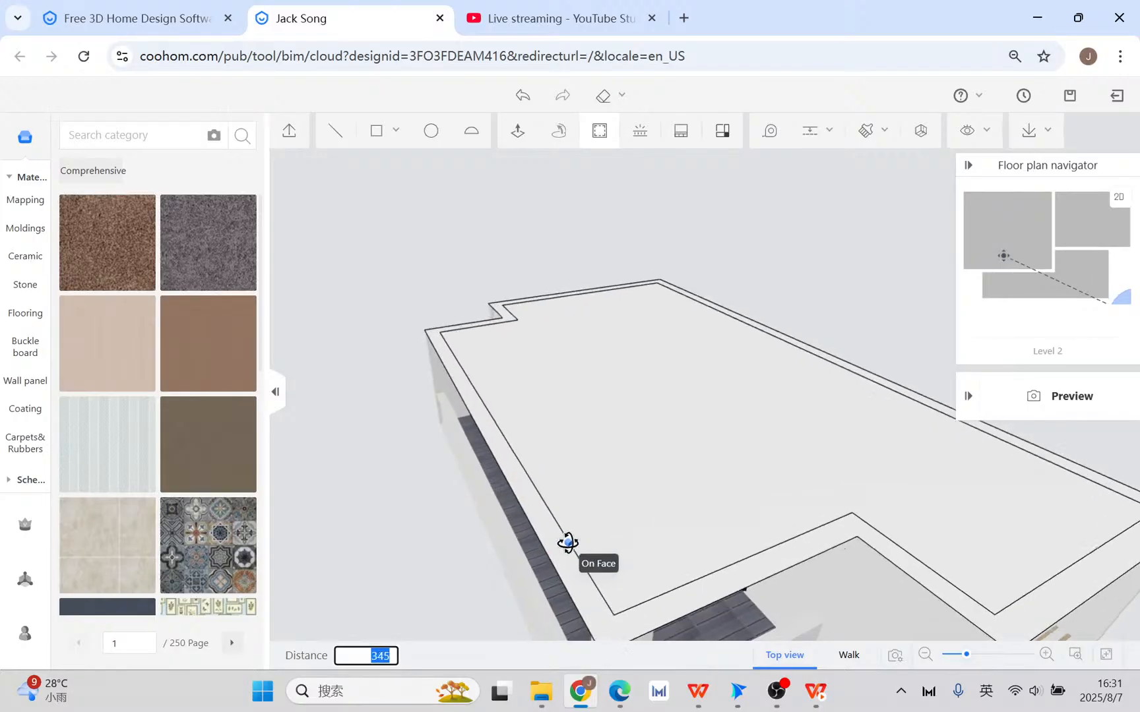
pyautogui.scroll(-5, 525, 386)
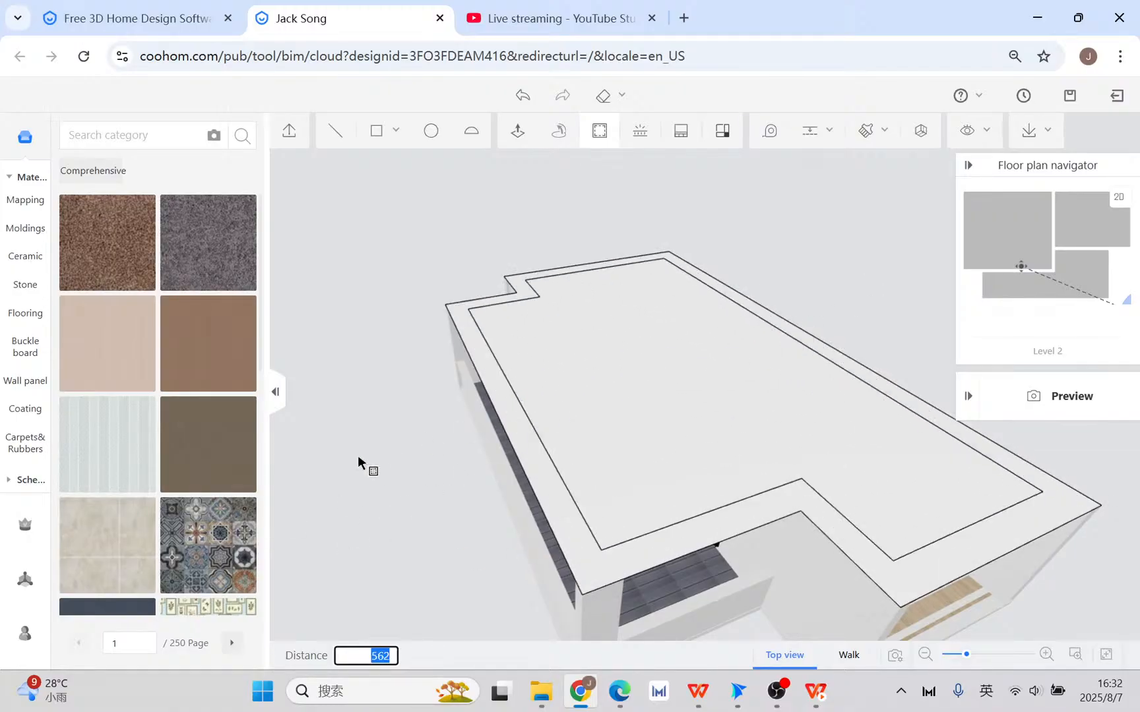
pyautogui.click(545, 518)
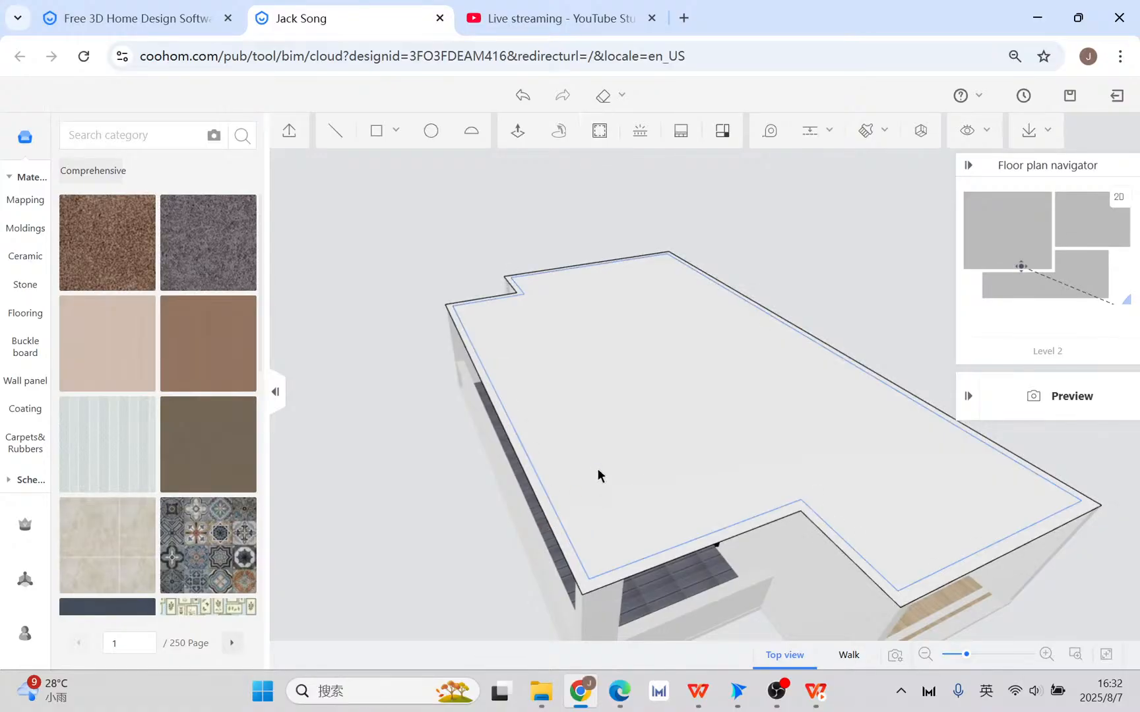
# - Delete the narrow border face around the roof, keeping only the inner face
pyautogui.click(550, 514)
pyautogui.click(543, 510)
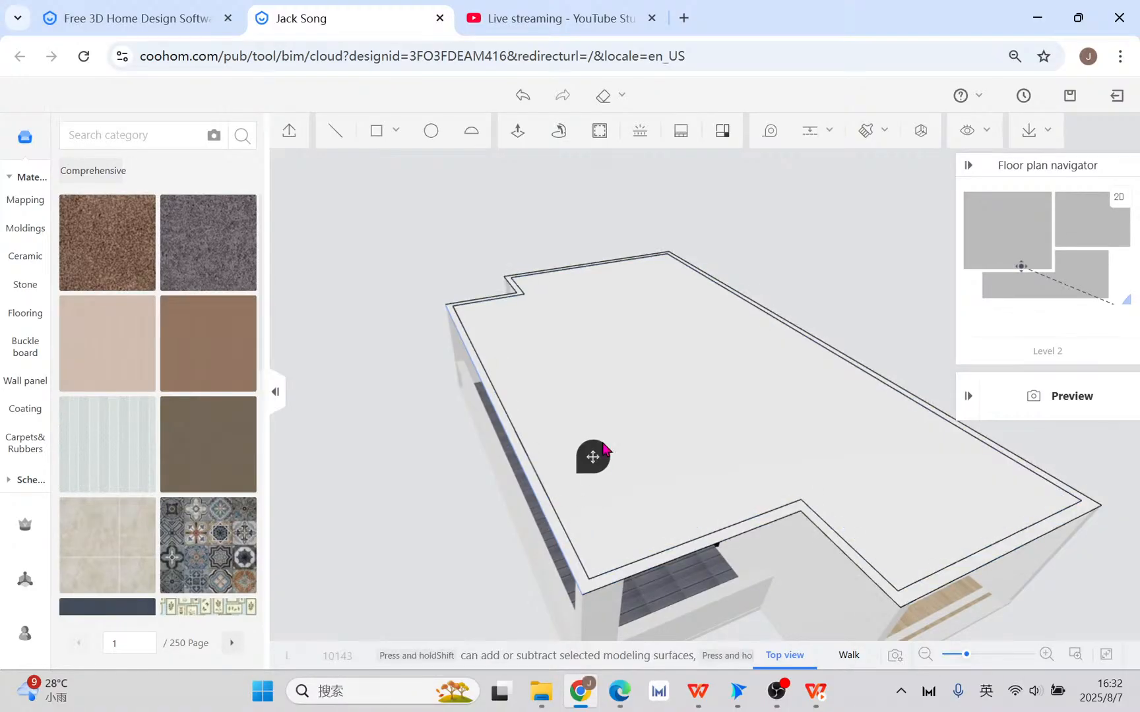
pyautogui.click(545, 500)
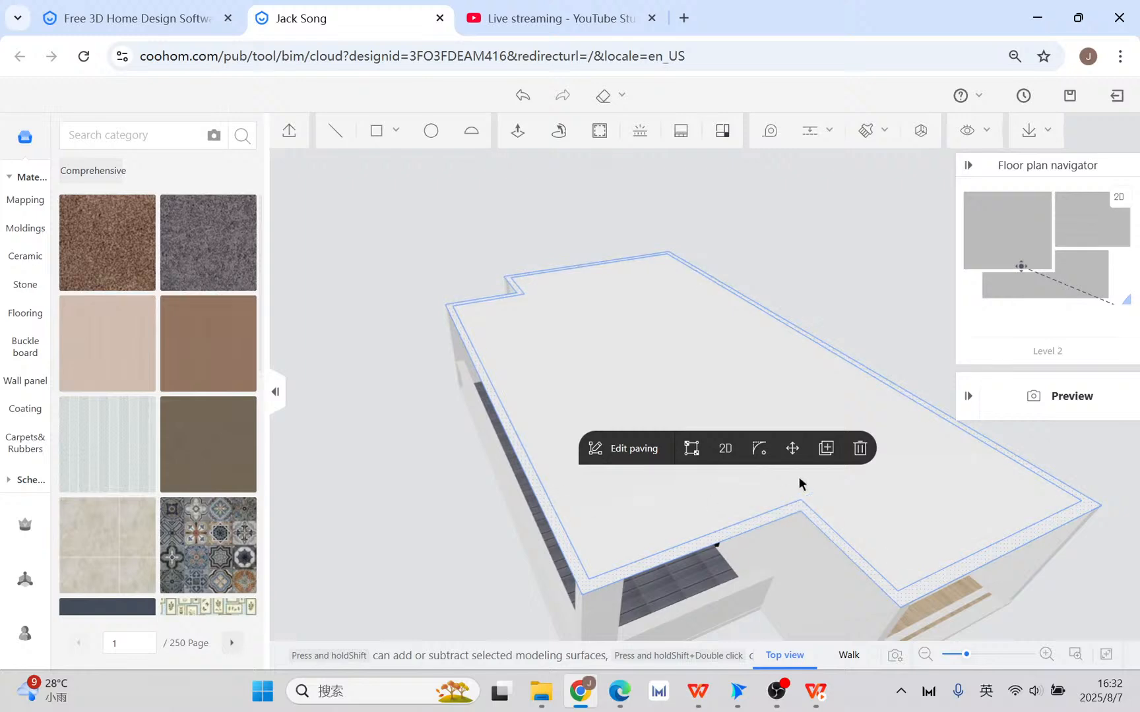
pyautogui.click(859, 448)
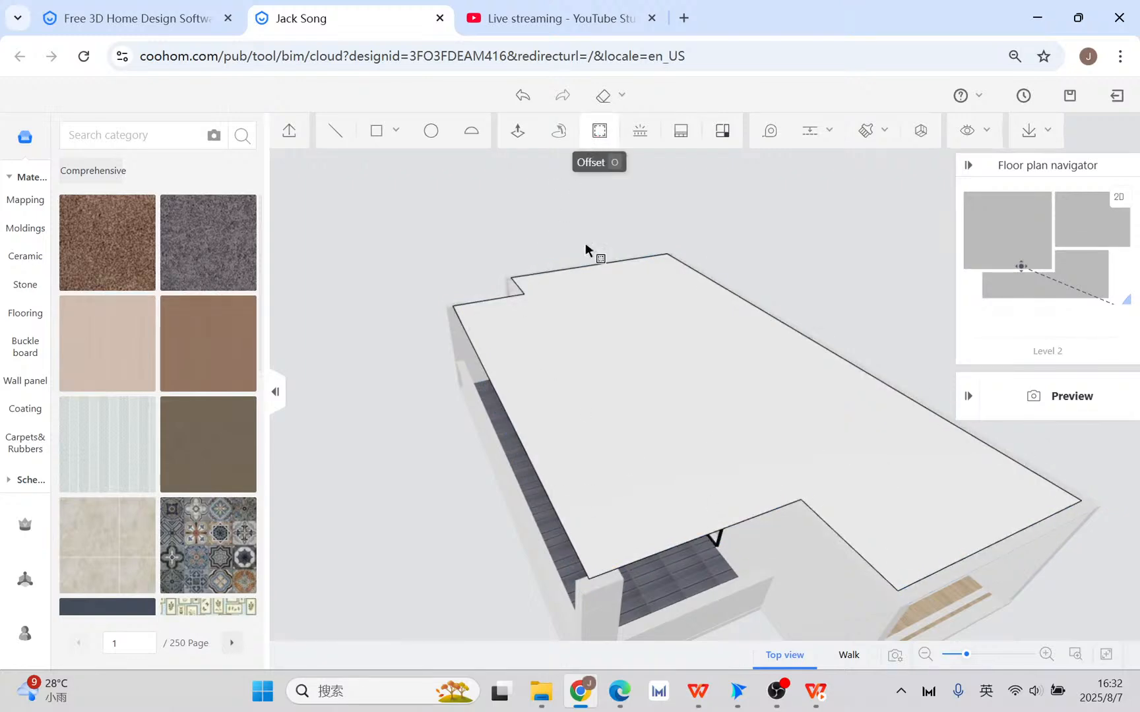
# - Offset the roof outline outward by 800 mm and delete the inner outline to leave a single overhanging face
pyautogui.click(599, 131)
pyautogui.scroll(1, 597, 599)
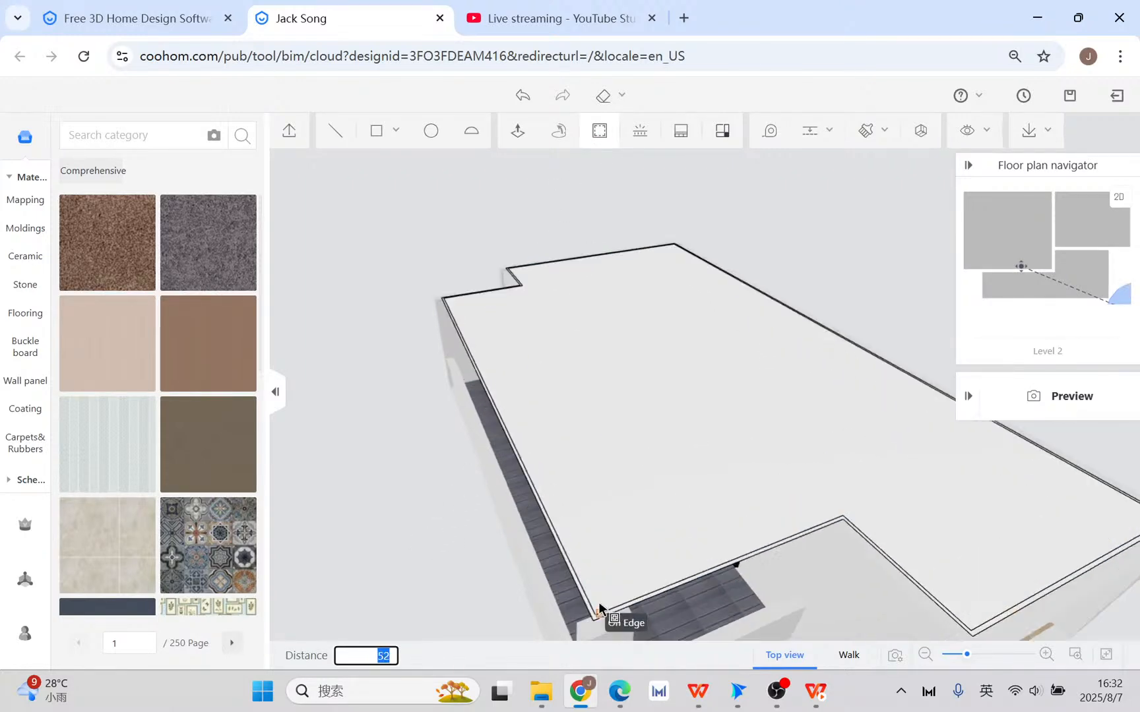
pyautogui.scroll(-2, 620, 622)
pyautogui.moveTo(618, 581); pyautogui.dragTo(618, 462, button='middle')
pyautogui.scroll(2, 618, 488)
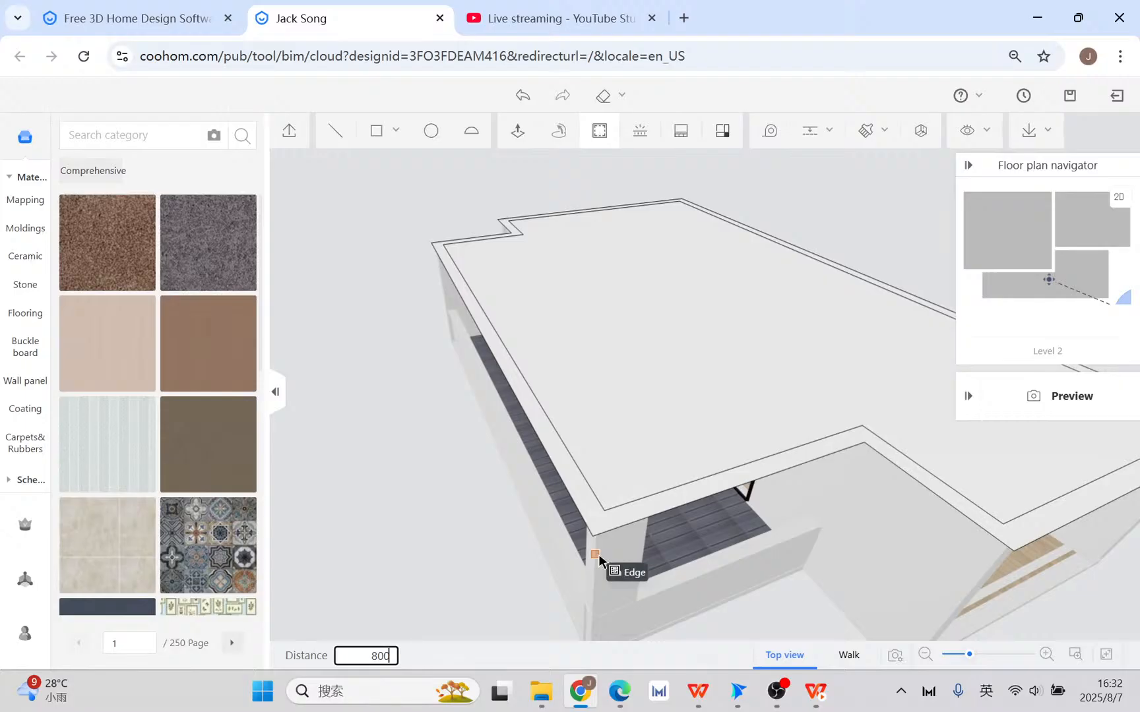
pyautogui.press('Return')
pyautogui.moveTo(608, 551); pyautogui.dragTo(586, 496, button='middle')
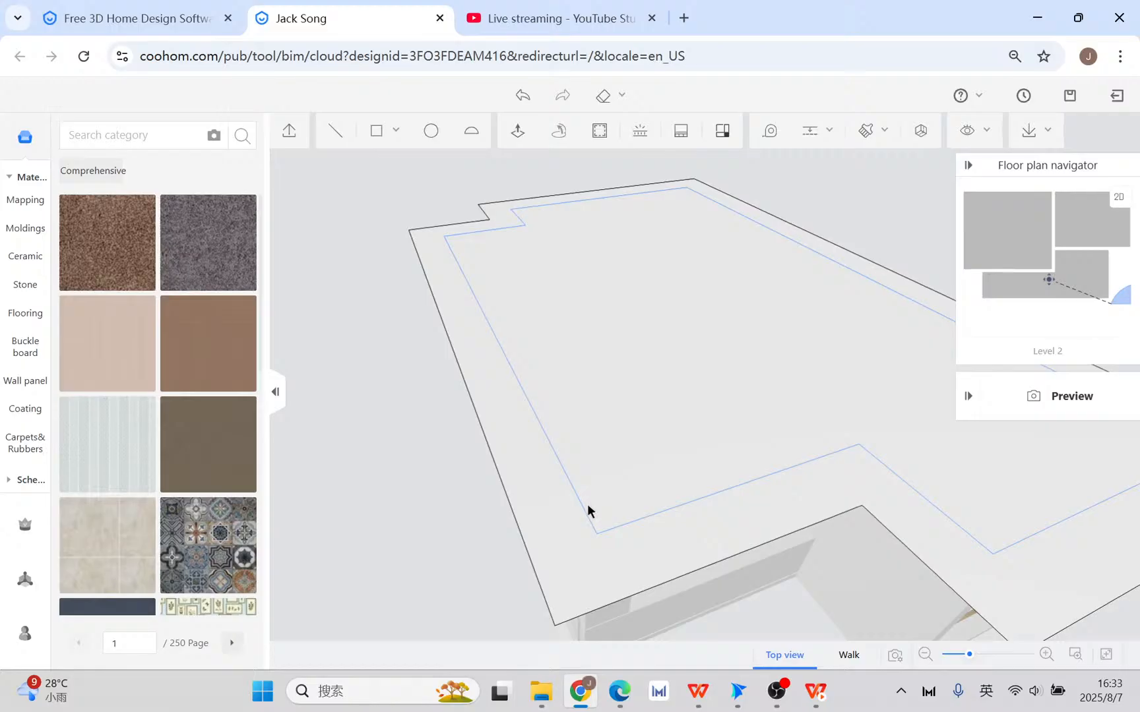
pyautogui.click(563, 462)
pyautogui.click(644, 405)
# - Try to extrude the overhanging roof face upward with Push/Pull
pyautogui.scroll(-3, 629, 510)
pyautogui.moveTo(629, 511); pyautogui.dragTo(568, 400, button='middle')
pyautogui.scroll(3, 559, 377)
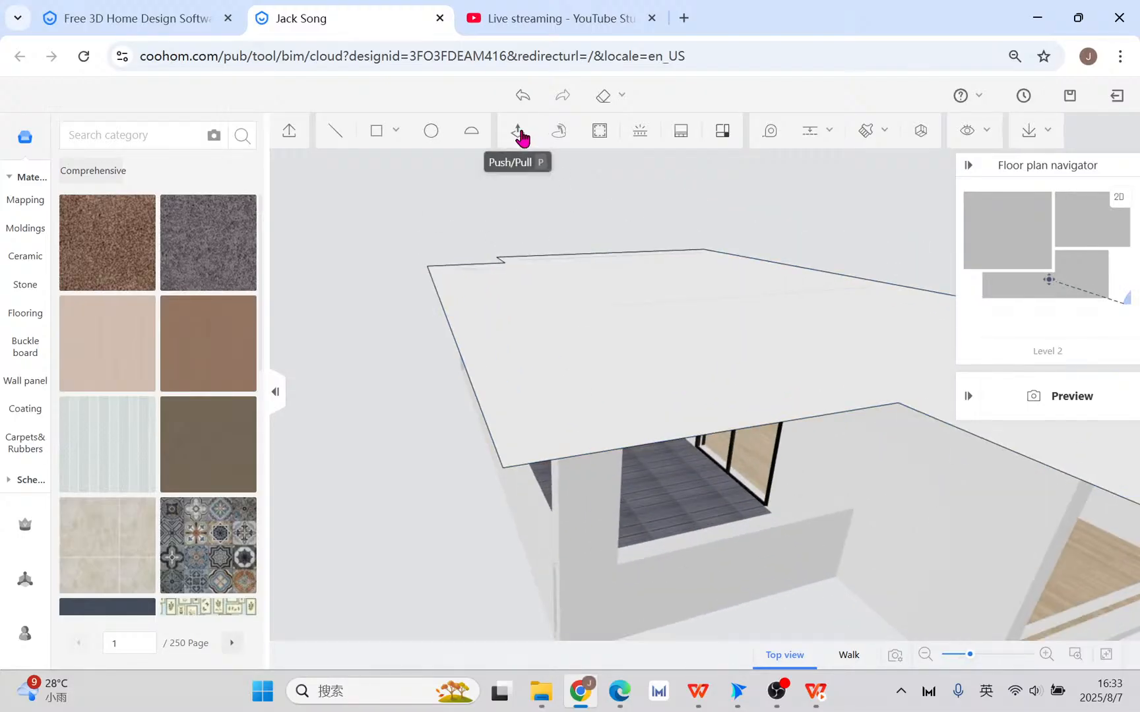
pyautogui.click(521, 136)
pyautogui.click(564, 370)
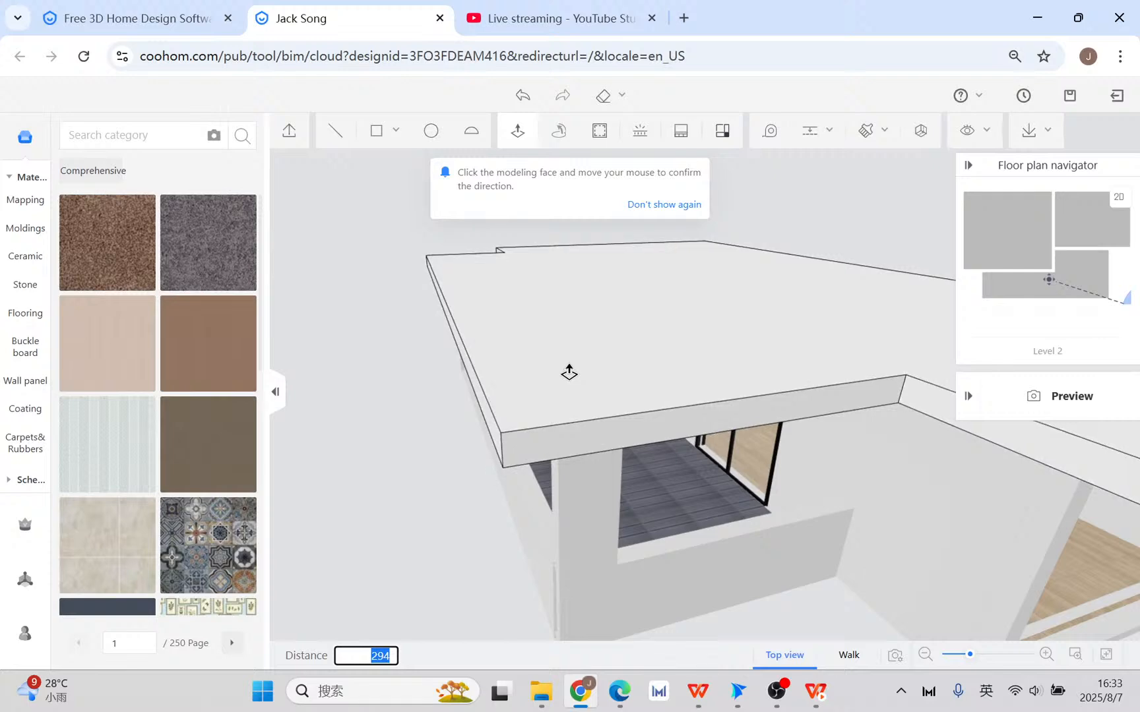
pyautogui.press('Return')
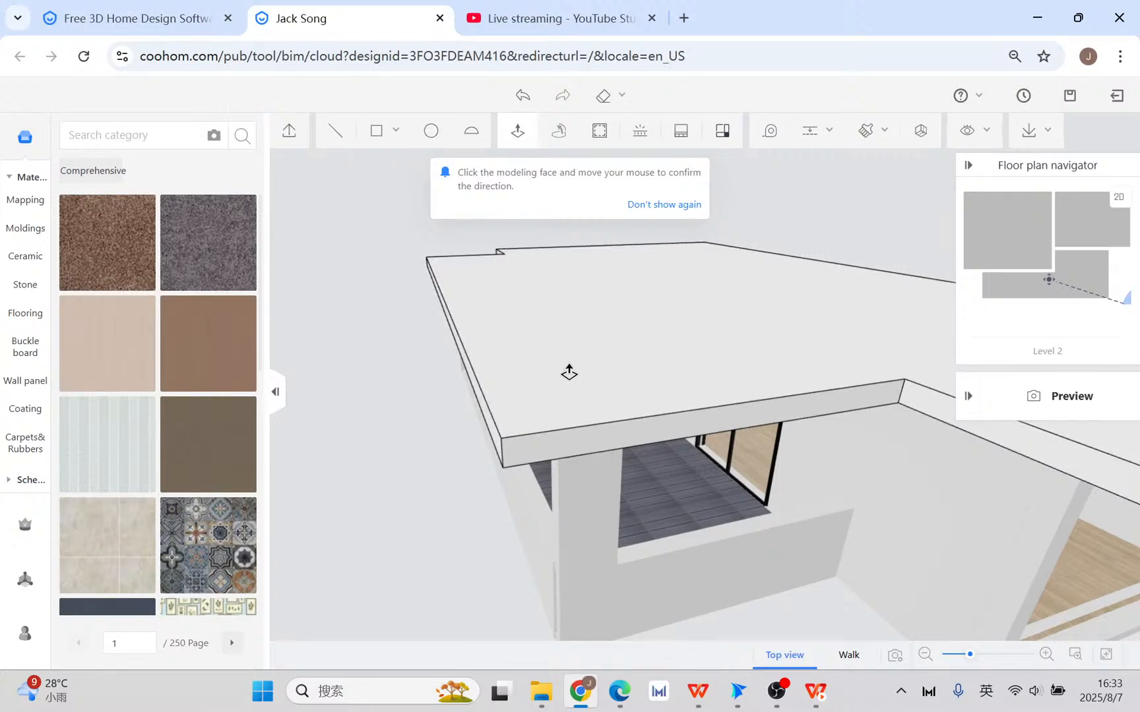
pyautogui.press('Escape')
pyautogui.moveTo(466, 556); pyautogui.dragTo(496, 554, button='middle')
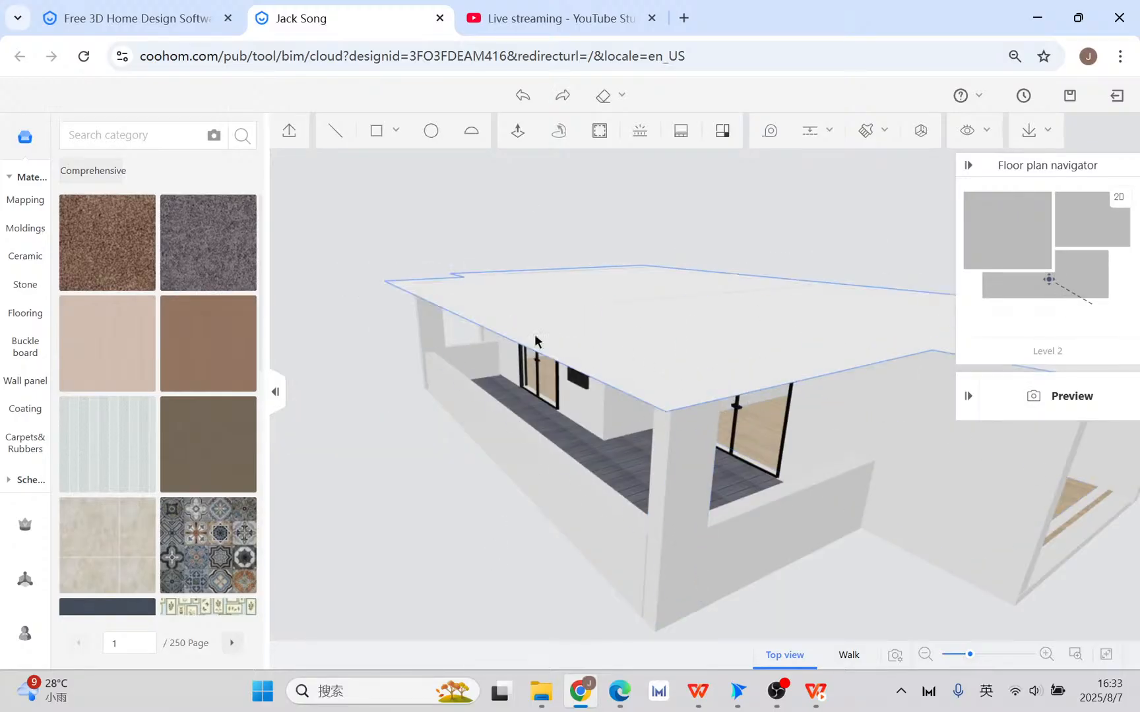
# - Switch back to the house model in Chrome
pyautogui.moveTo(541, 188); pyautogui.dragTo(712, 356, button='middle')
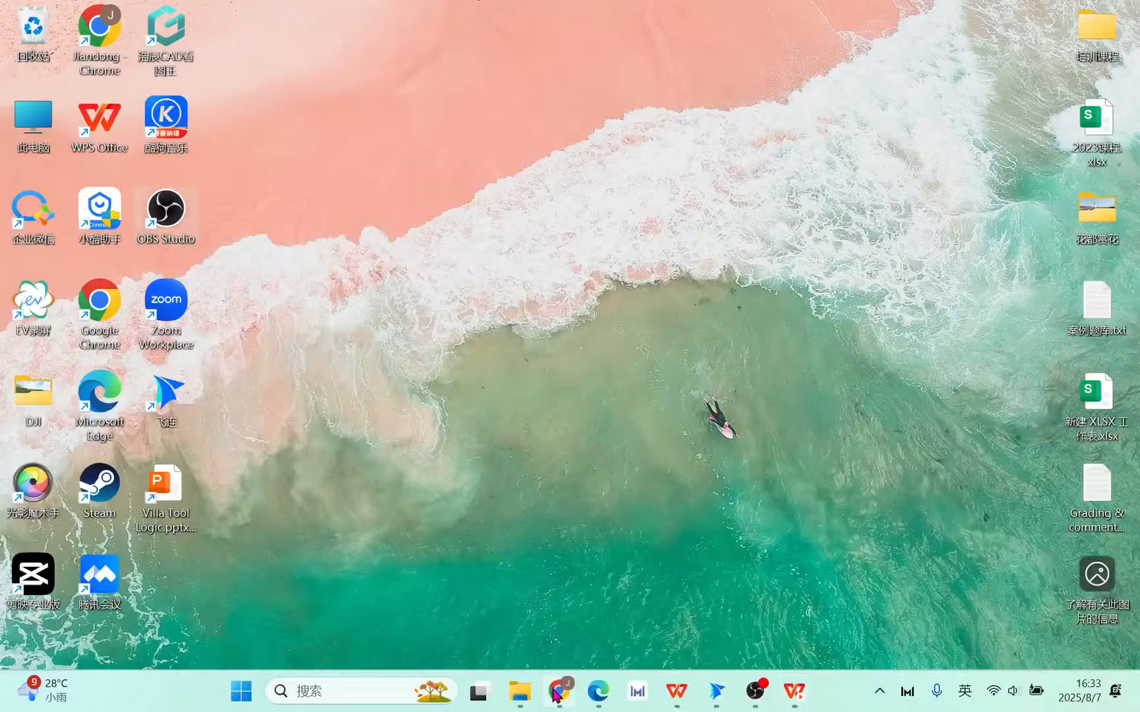
pyautogui.click(554, 690)
pyautogui.scroll(-3, 665, 343)
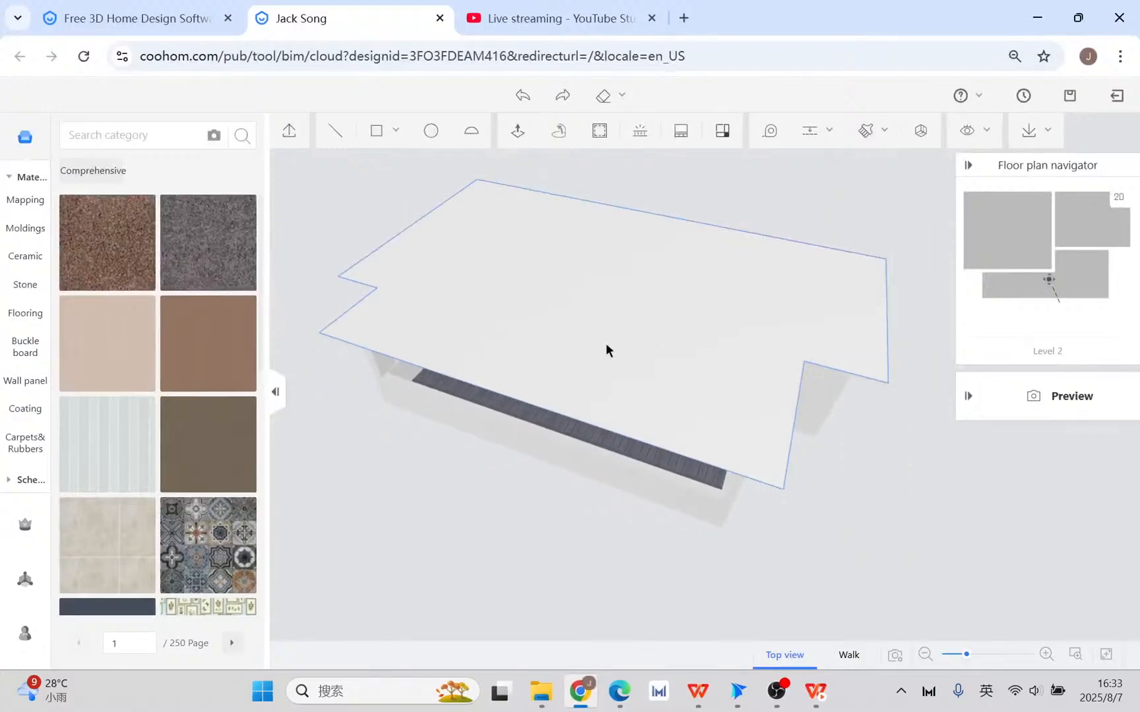
pyautogui.moveTo(608, 342); pyautogui.dragTo(629, 368, button='middle')
pyautogui.click(377, 132)
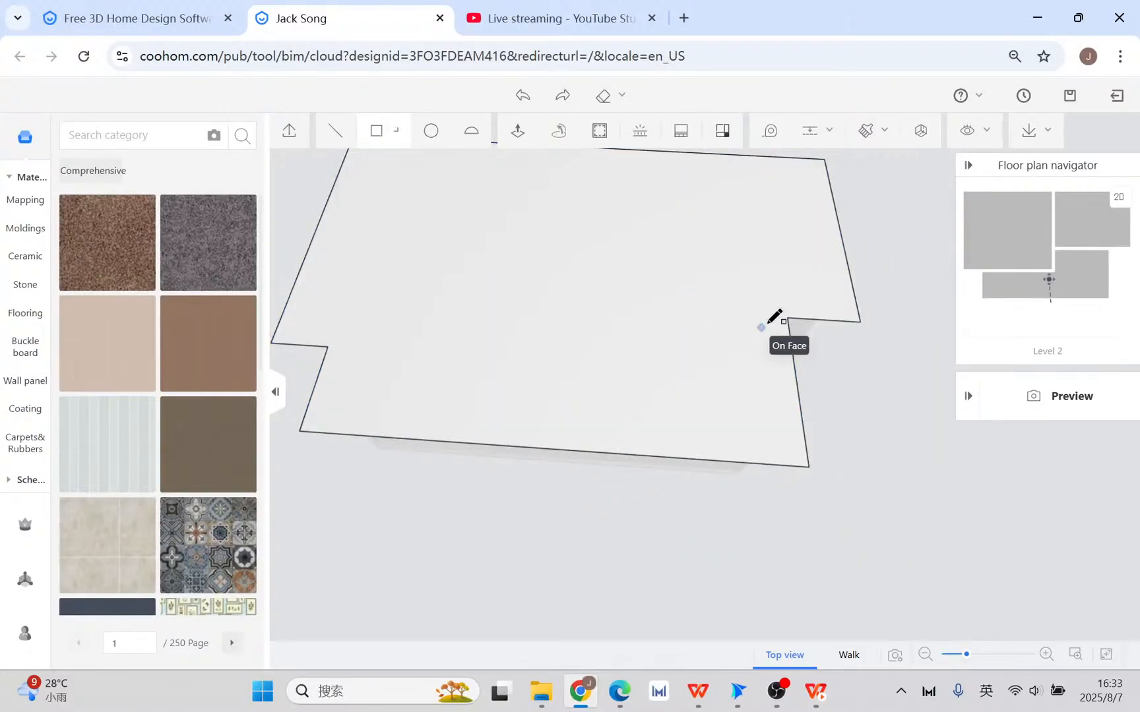
pyautogui.click(752, 328)
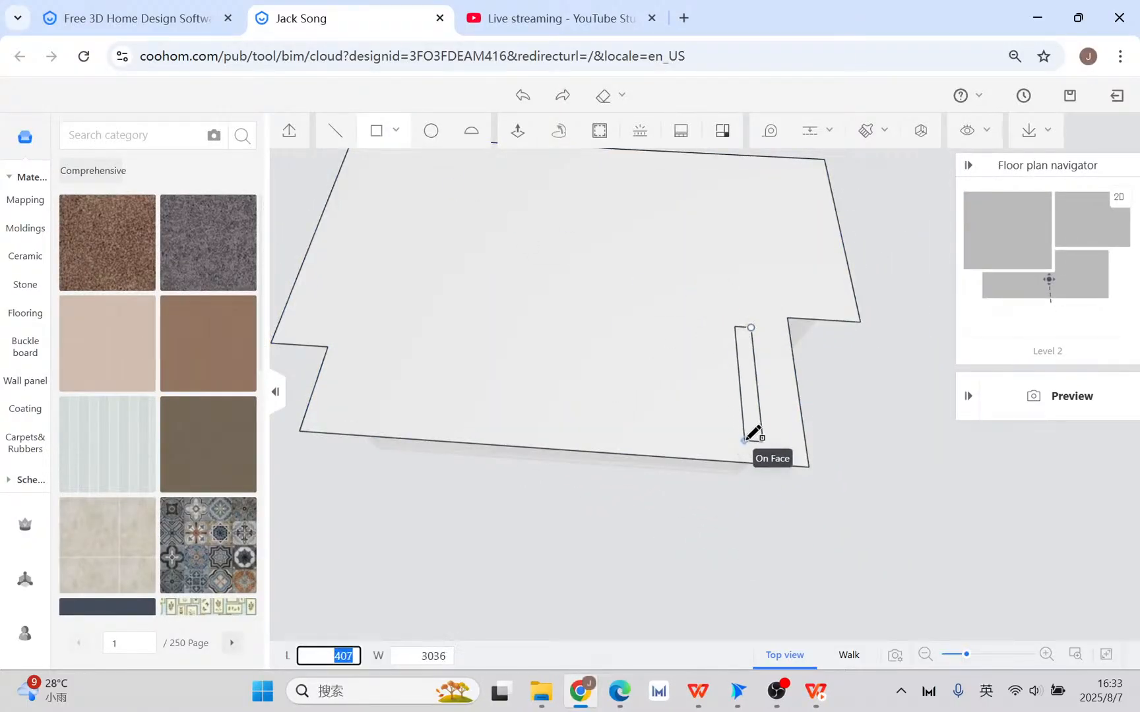
pyautogui.click(751, 441)
pyautogui.moveTo(751, 462); pyautogui.dragTo(623, 394, button='middle')
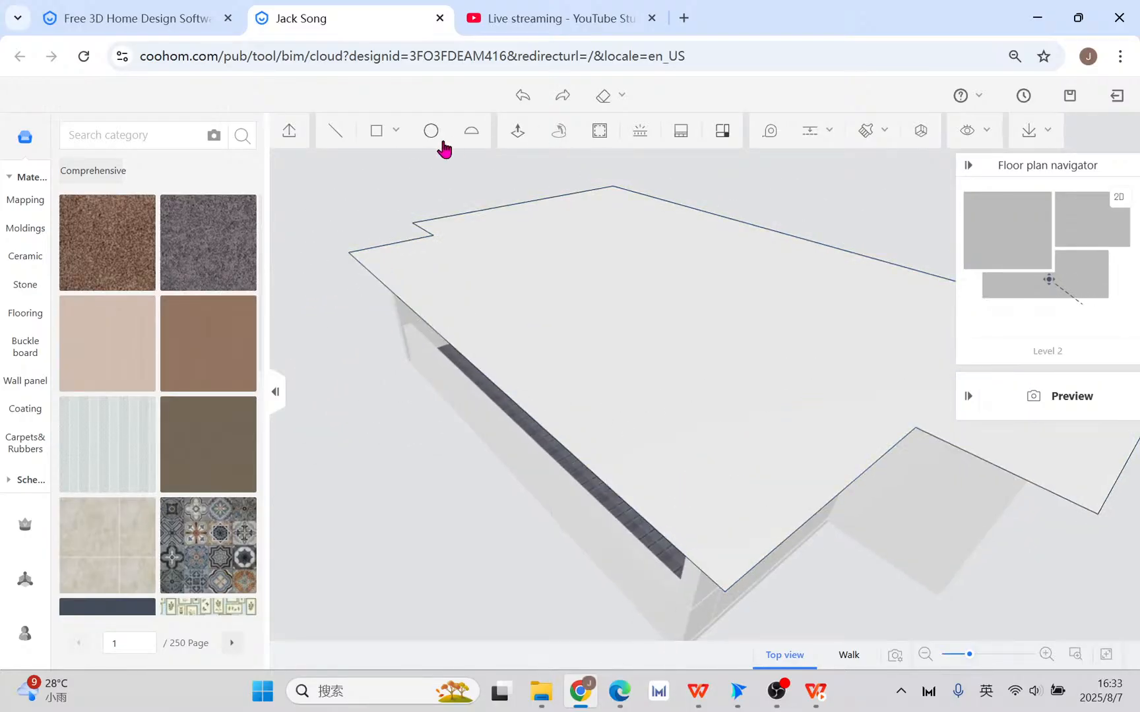
# - Draw a narrow rectangle, about 2255 by 281 mm, on the roof face above the balcony corner
pyautogui.click(376, 130)
pyautogui.click(724, 486)
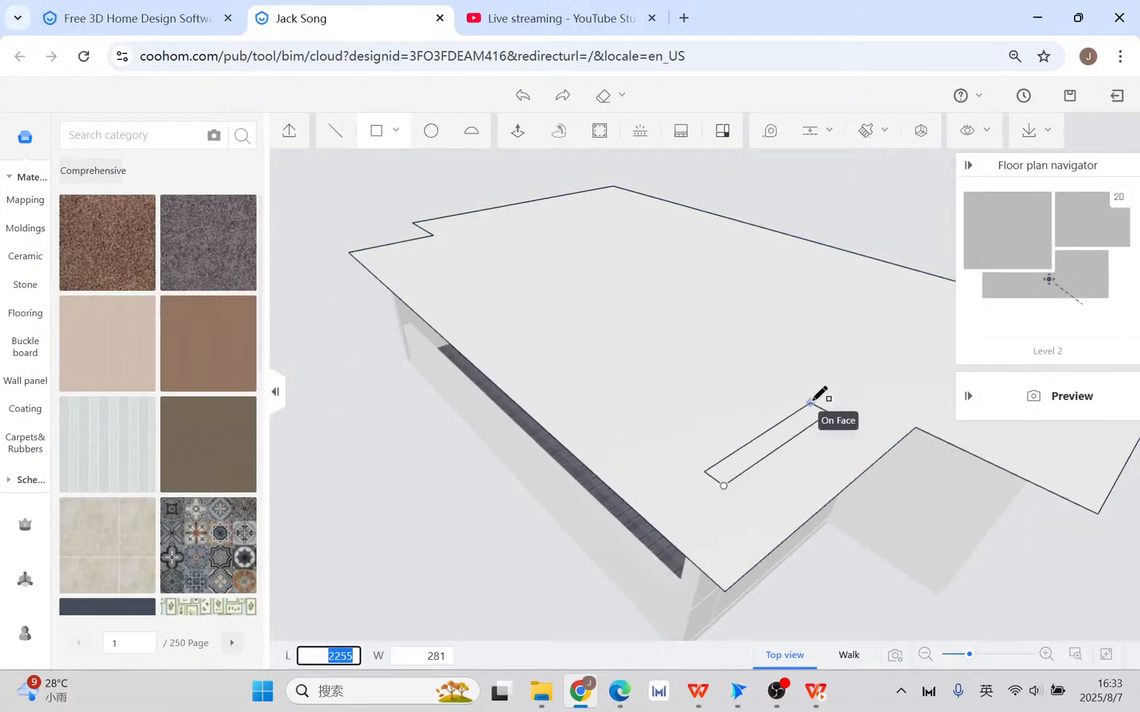
pyautogui.click(823, 396)
pyautogui.moveTo(823, 396); pyautogui.dragTo(905, 455, button='middle')
pyautogui.moveTo(914, 415); pyautogui.dragTo(705, 553)
pyautogui.scroll(3, 706, 546)
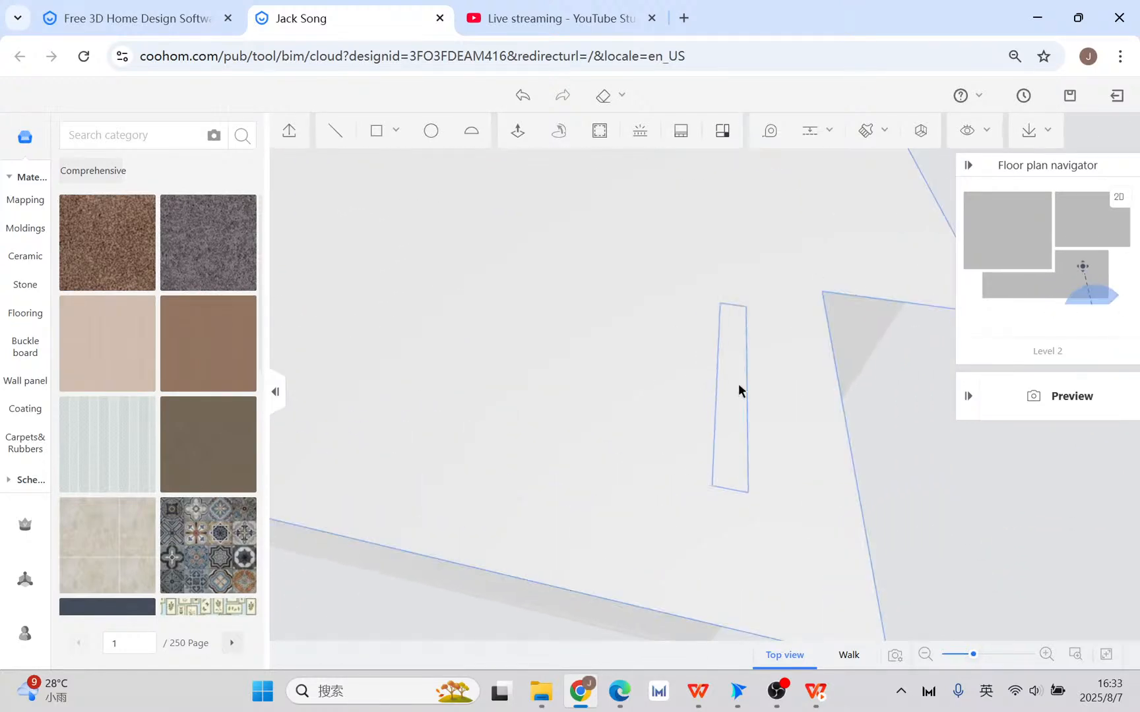
# - Copy the narrow rectangle about 484 mm along the X-axis, and copy the pair again to form a row of four
pyautogui.click(734, 382)
pyautogui.click(905, 328)
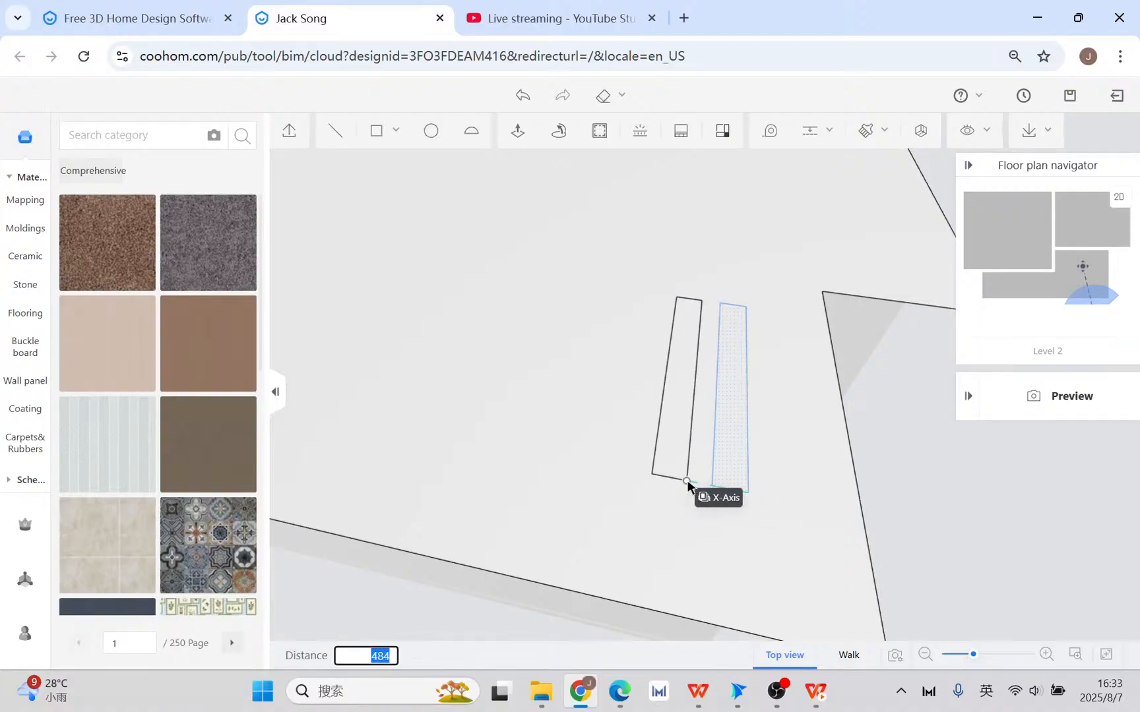
pyautogui.click(685, 478)
pyautogui.click(723, 465)
pyautogui.keyDown('shift'); pyautogui.click(684, 446); pyautogui.keyUp('shift')
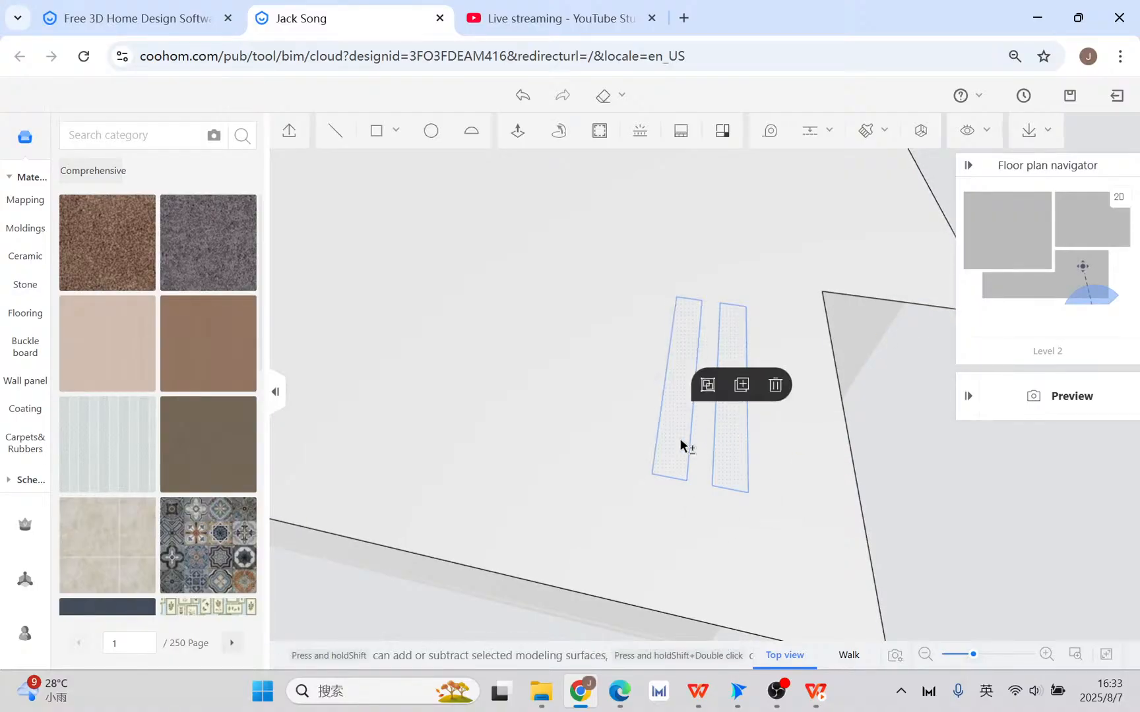
pyautogui.click(747, 492)
pyautogui.click(625, 473)
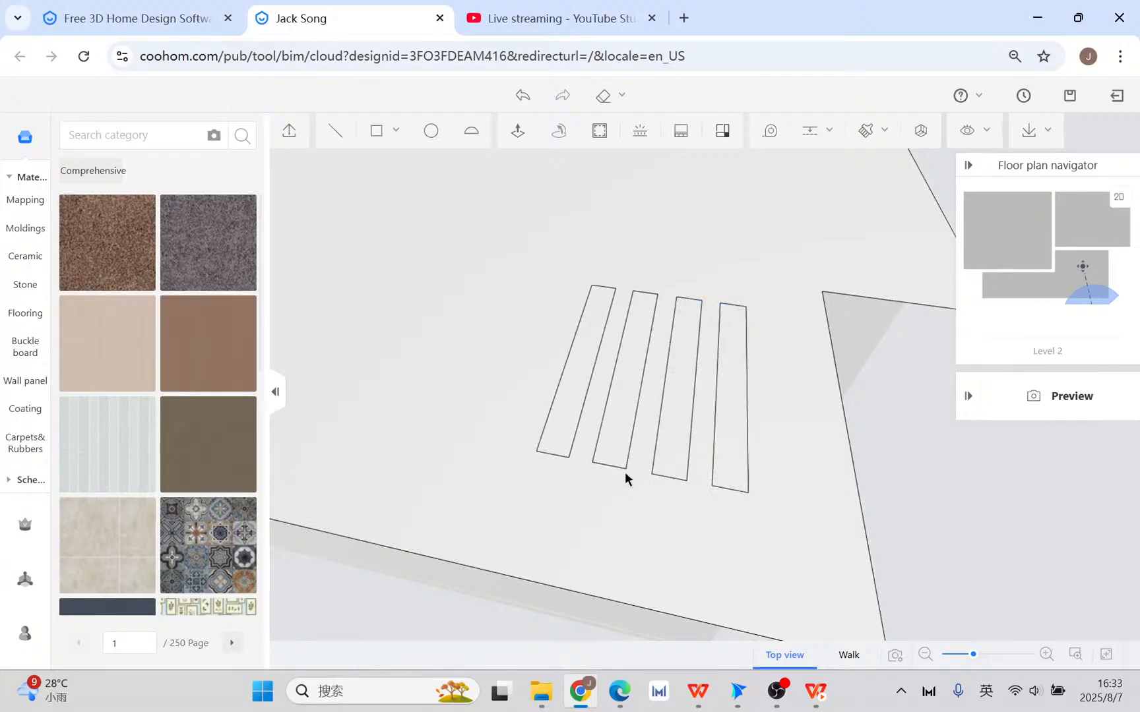
# - Delete the four narrow rectangle faces to cut slotted openings through the roof
pyautogui.scroll(-3, 624, 472)
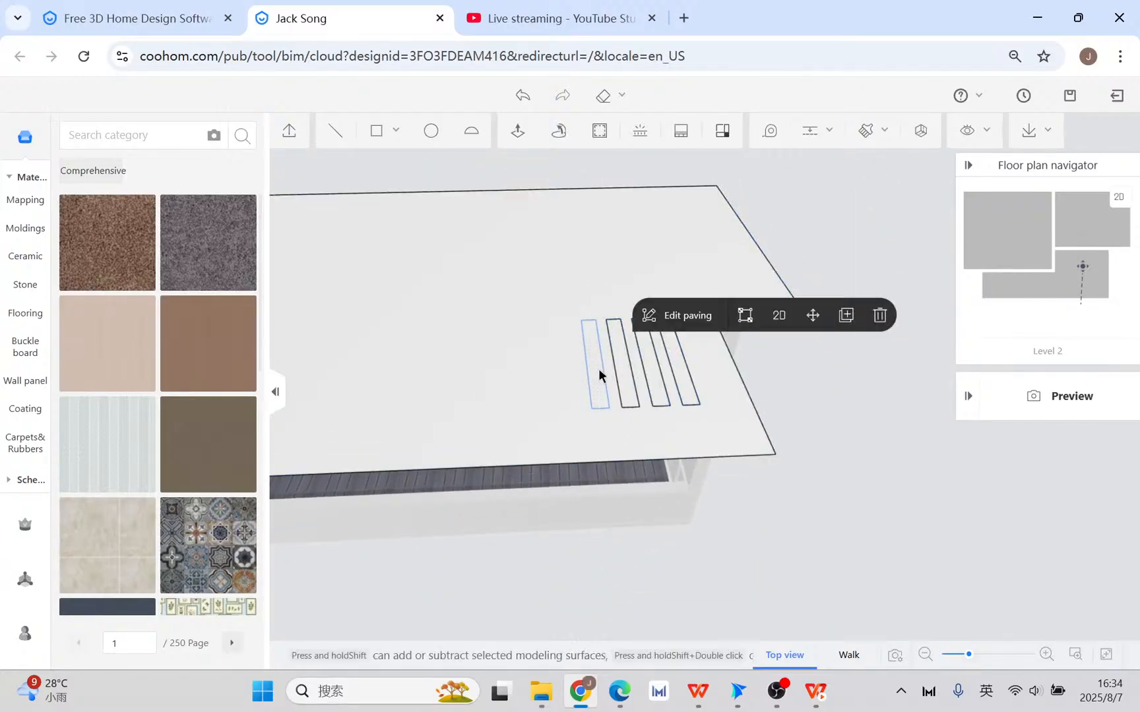
pyautogui.click(599, 368)
pyautogui.press('Delete')
pyautogui.click(626, 359)
pyautogui.press('Delete')
pyautogui.click(647, 362)
pyautogui.press('Delete')
pyautogui.click(678, 364)
pyautogui.press('Delete')
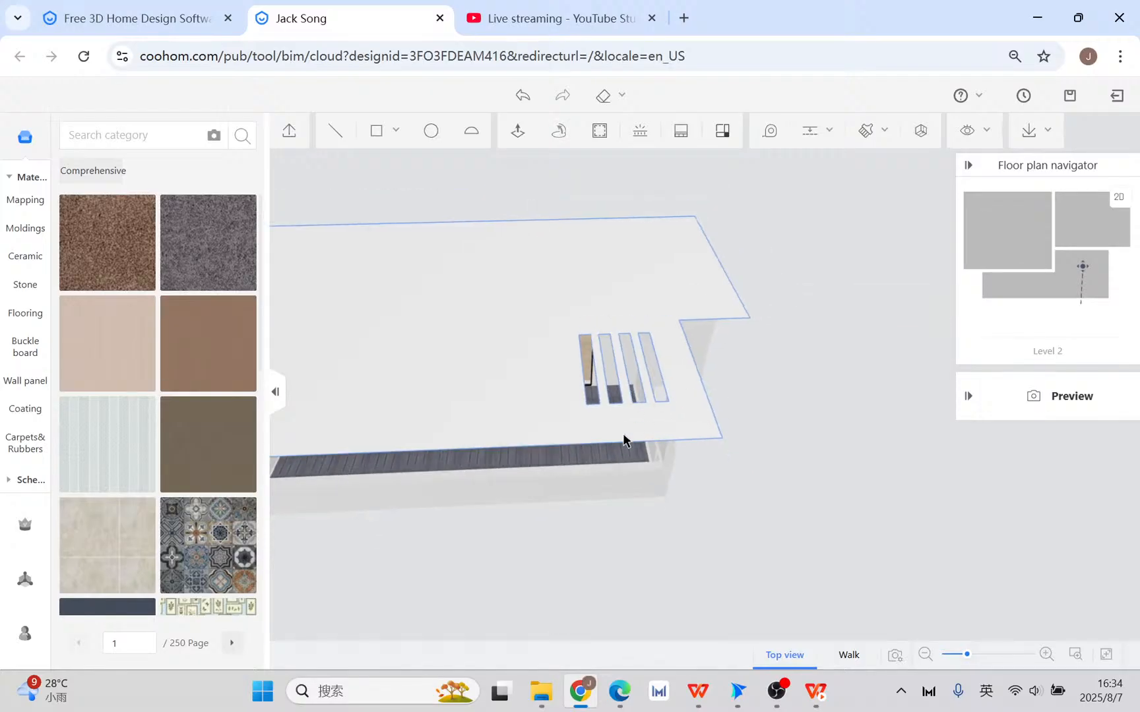
# - Extrude the slotted roof face into a thick slab with Push/Pull
pyautogui.scroll(2, 606, 344)
pyautogui.scroll(-2, 837, 417)
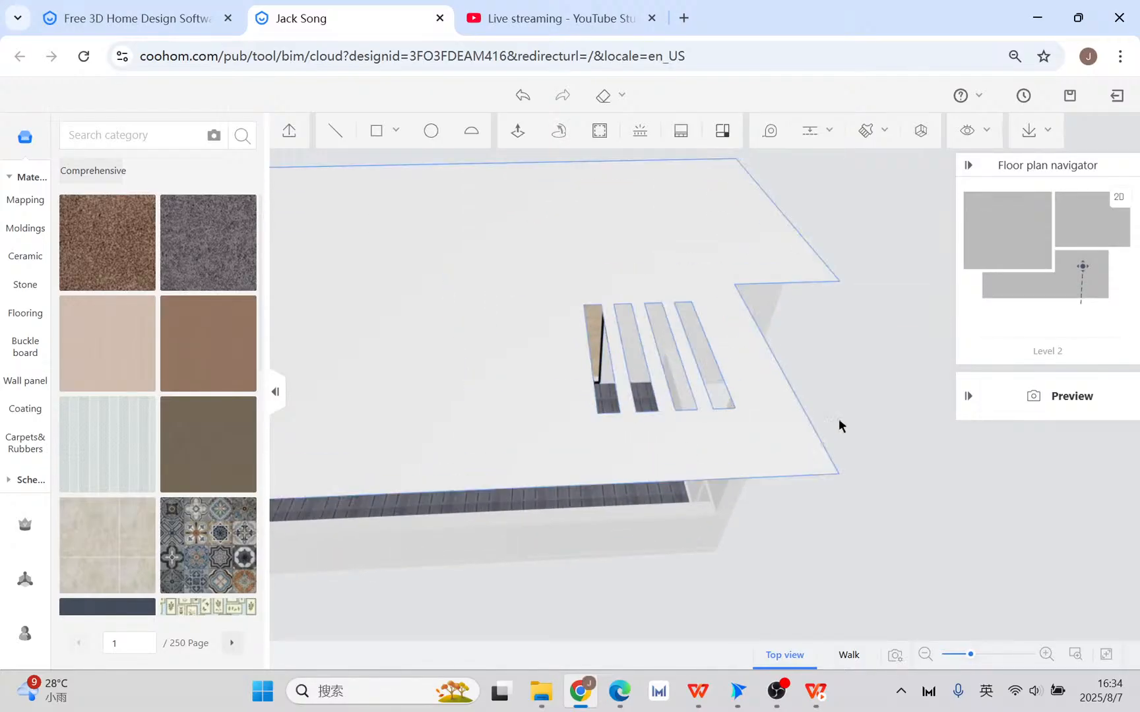
pyautogui.moveTo(872, 414); pyautogui.dragTo(704, 407, button='middle')
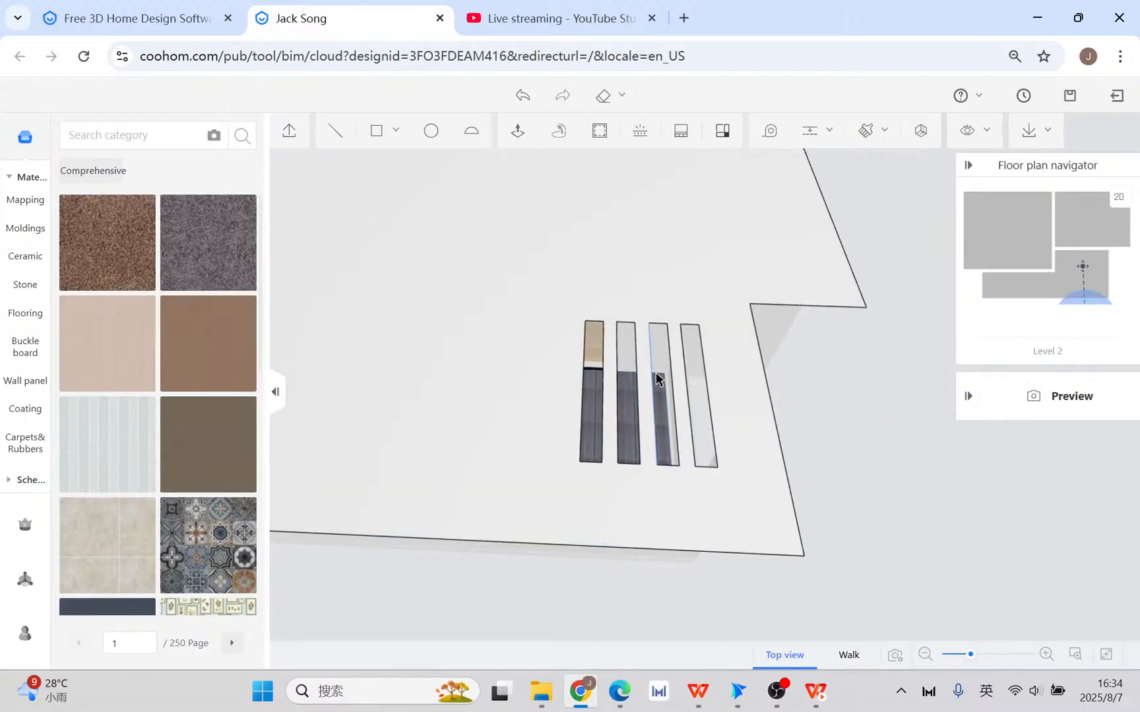
pyautogui.click(396, 131)
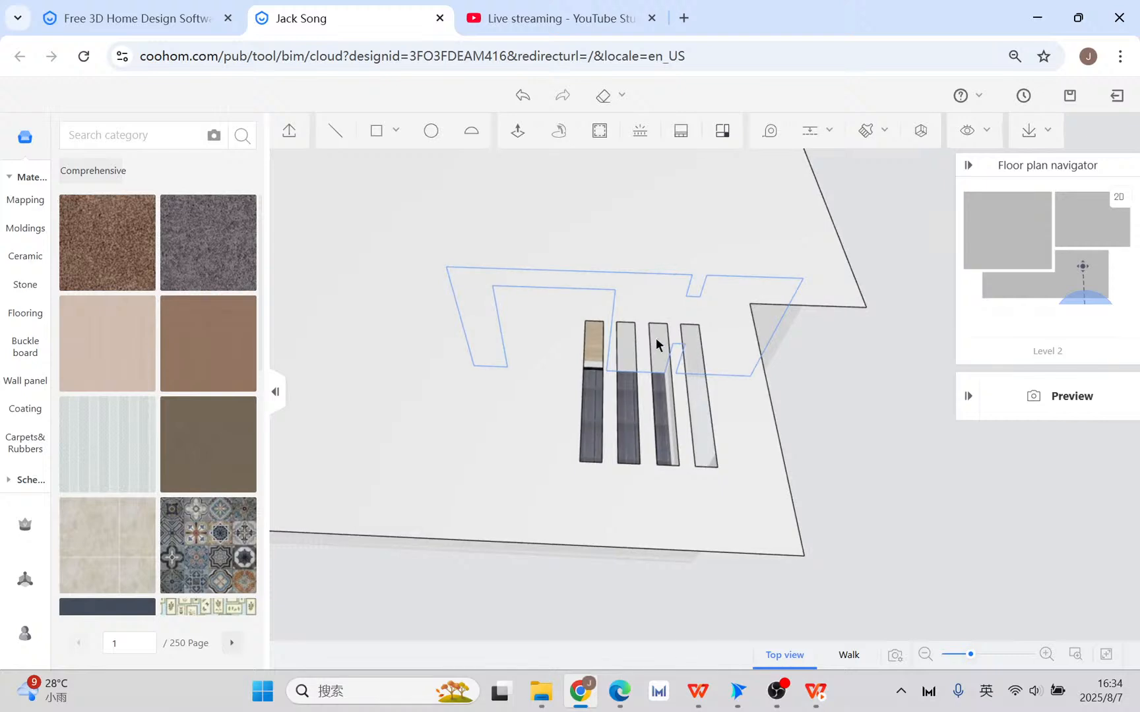
pyautogui.moveTo(836, 402); pyautogui.dragTo(716, 360)
pyautogui.click(521, 131)
pyautogui.moveTo(568, 521); pyautogui.dragTo(725, 407)
pyautogui.click(730, 332)
pyautogui.write('25')
pyautogui.press('Return')
pyautogui.moveTo(760, 261); pyautogui.dragTo(634, 376)
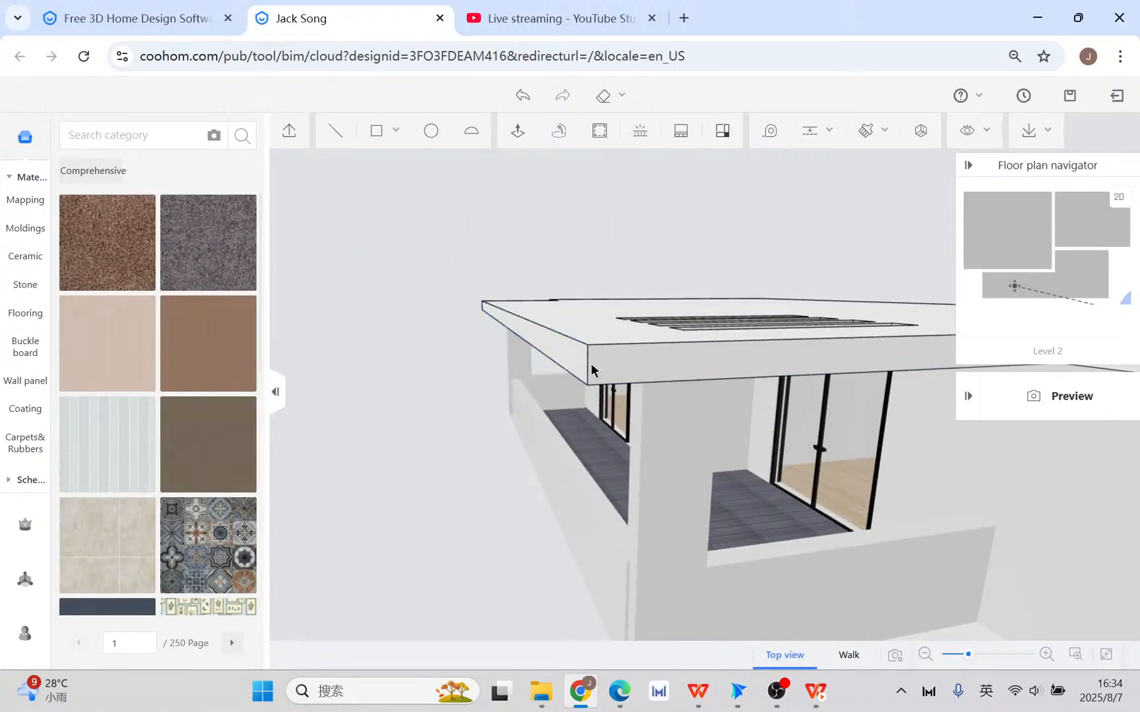
# - Review the "Extend balcony / roof & railings" reference slide in the presentation and return to the model in Chrome
pyautogui.moveTo(375, 137)
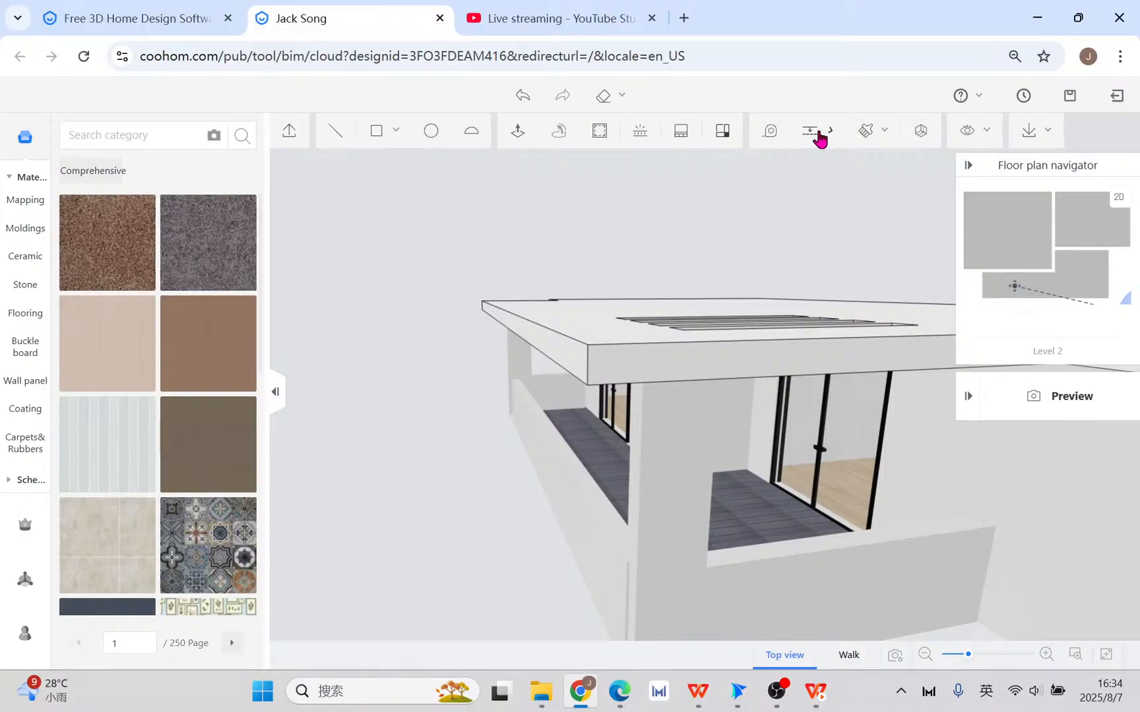
pyautogui.click(817, 693)
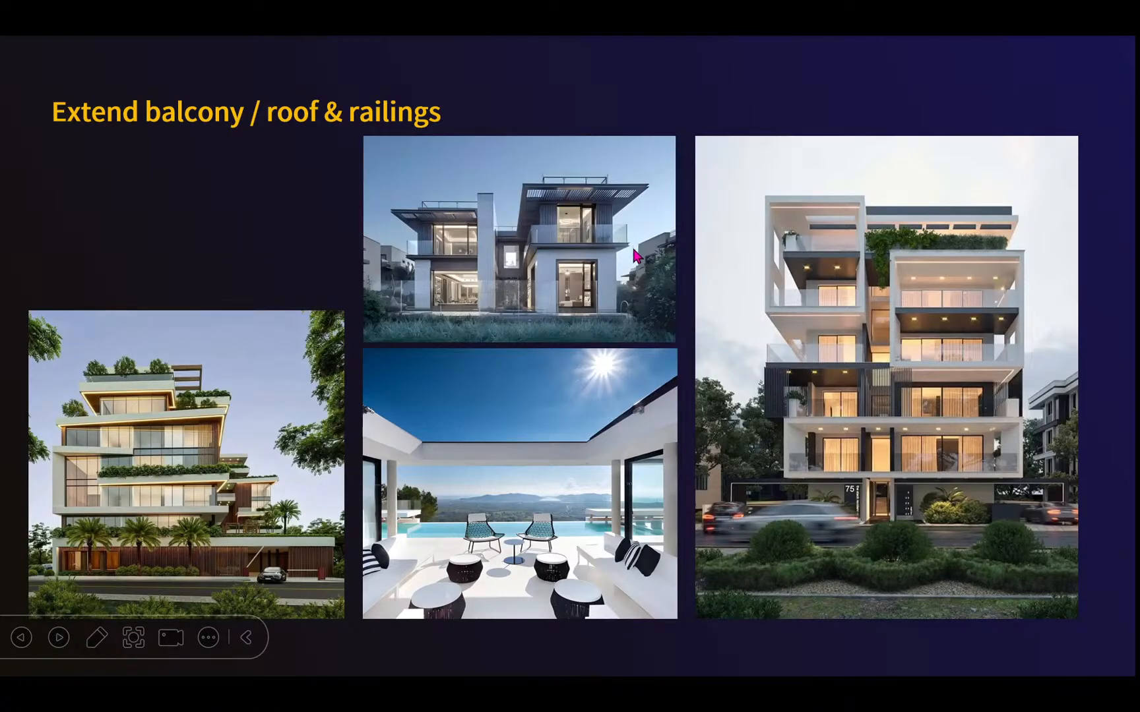
pyautogui.press('super+d')
pyautogui.click(560, 693)
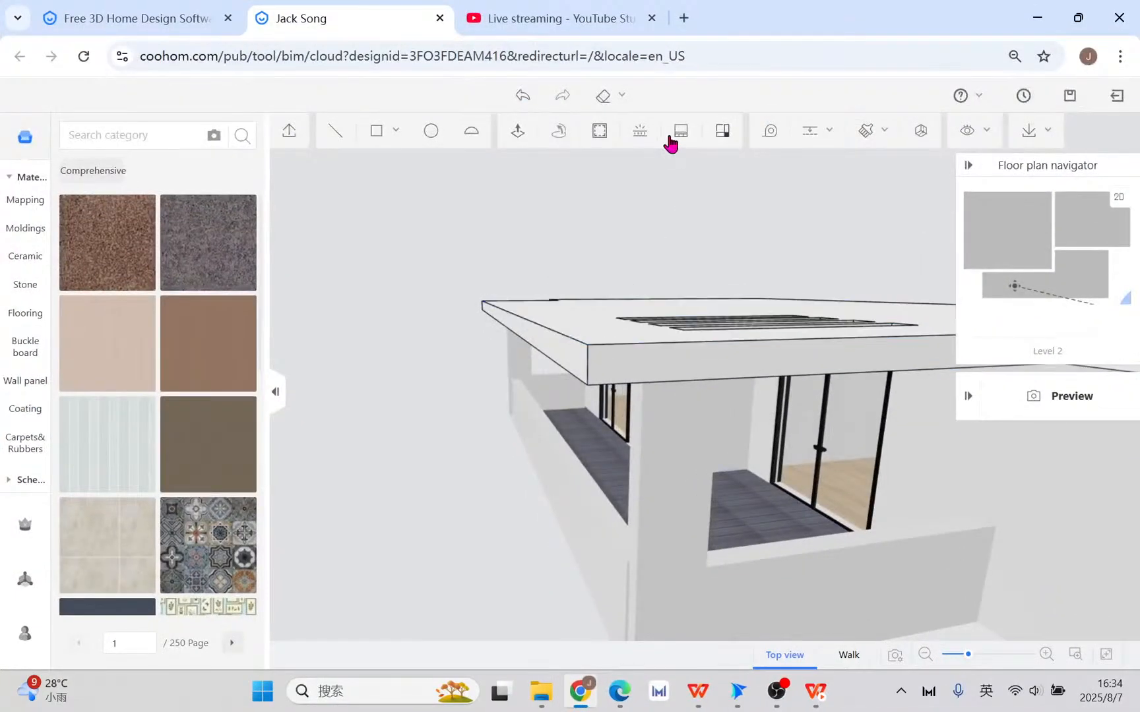
# - Add a vertical guide along the roof slab's front corner and a horizontal guide along its lower front edge
pyautogui.moveTo(819, 135)
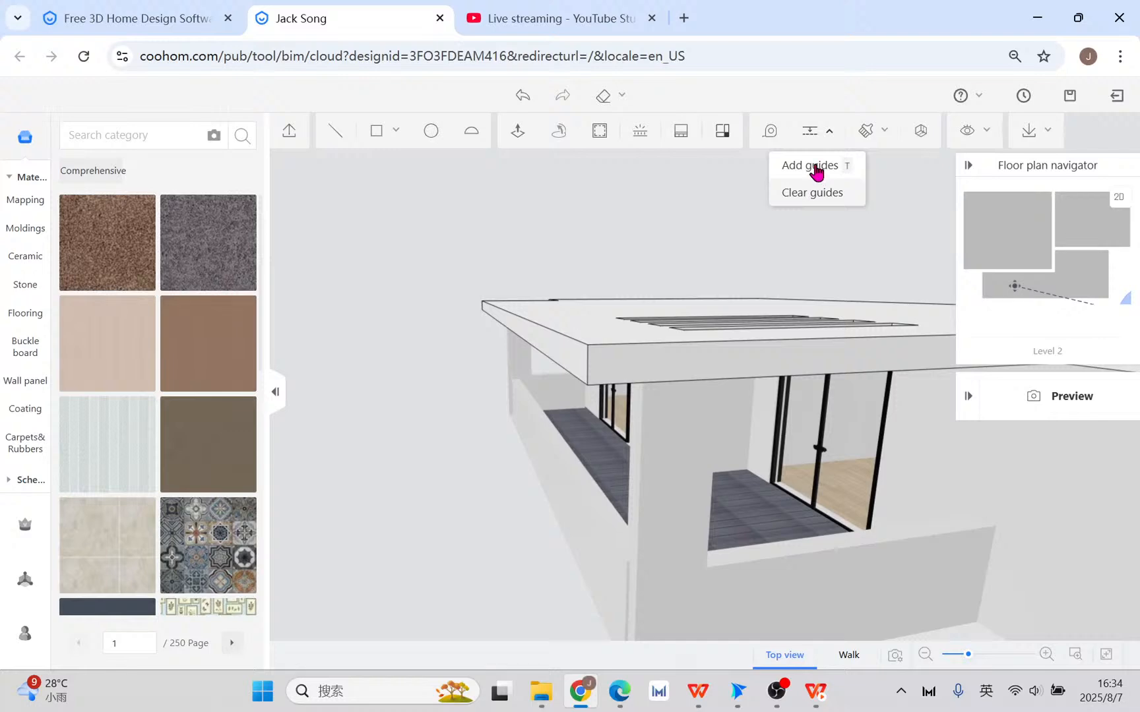
pyautogui.click(813, 166)
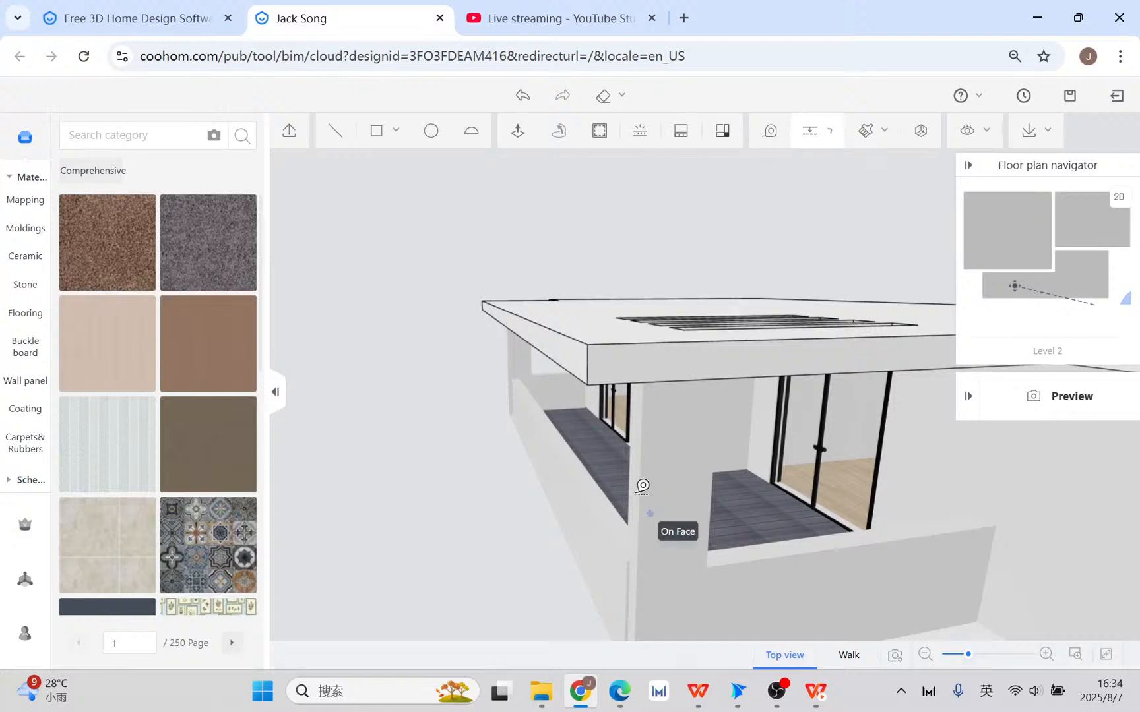
pyautogui.click(590, 351)
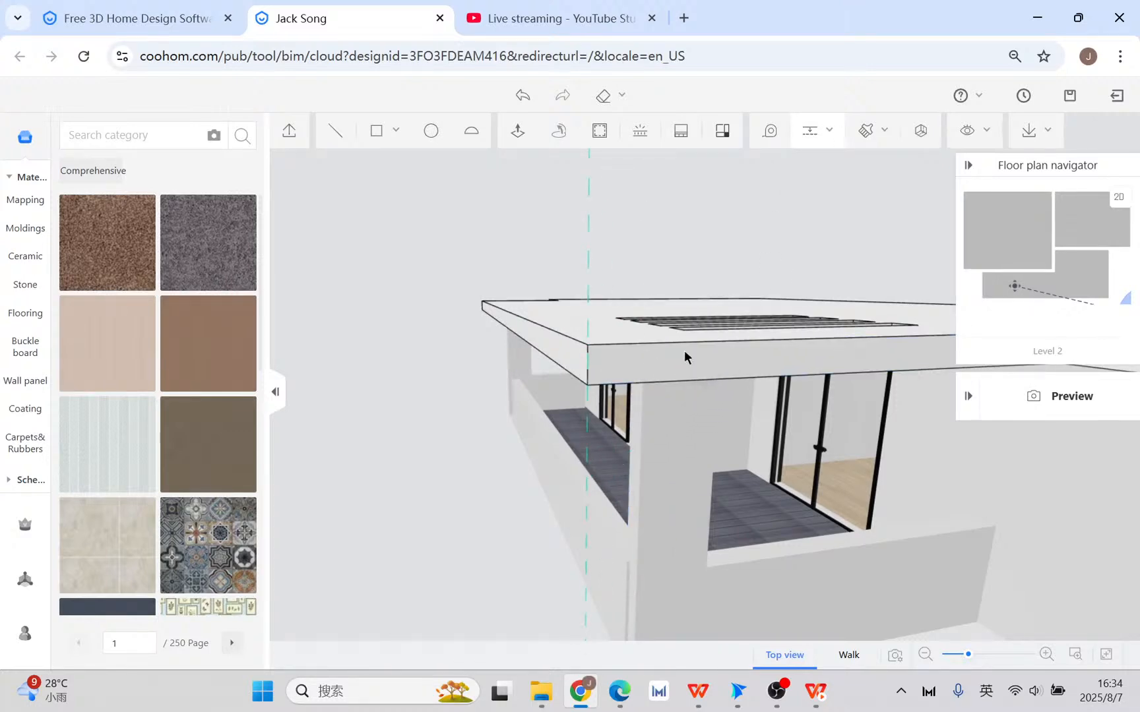
pyautogui.click(687, 386)
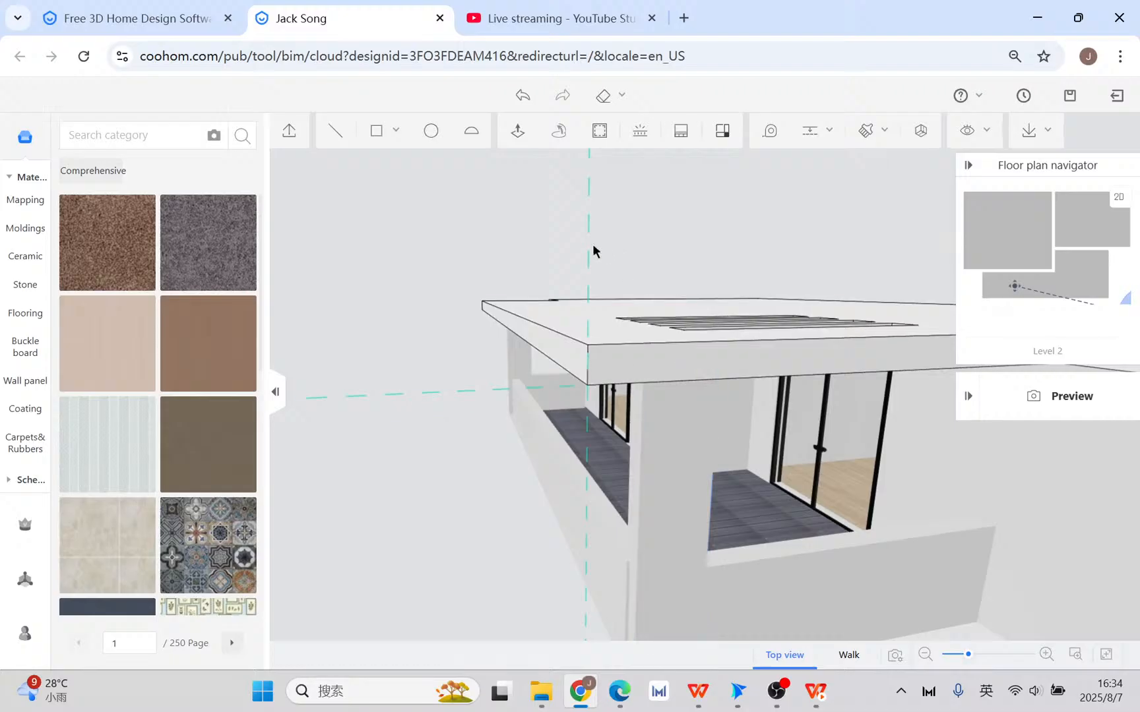
# - Draw a vertical rectangle extending outward from the roof's front corner, spanning from the horizontal guide to the slab's upper corner
pyautogui.moveTo(653, 446); pyautogui.dragTo(693, 483, button='middle')
pyautogui.moveTo(631, 424); pyautogui.dragTo(743, 465, button='middle')
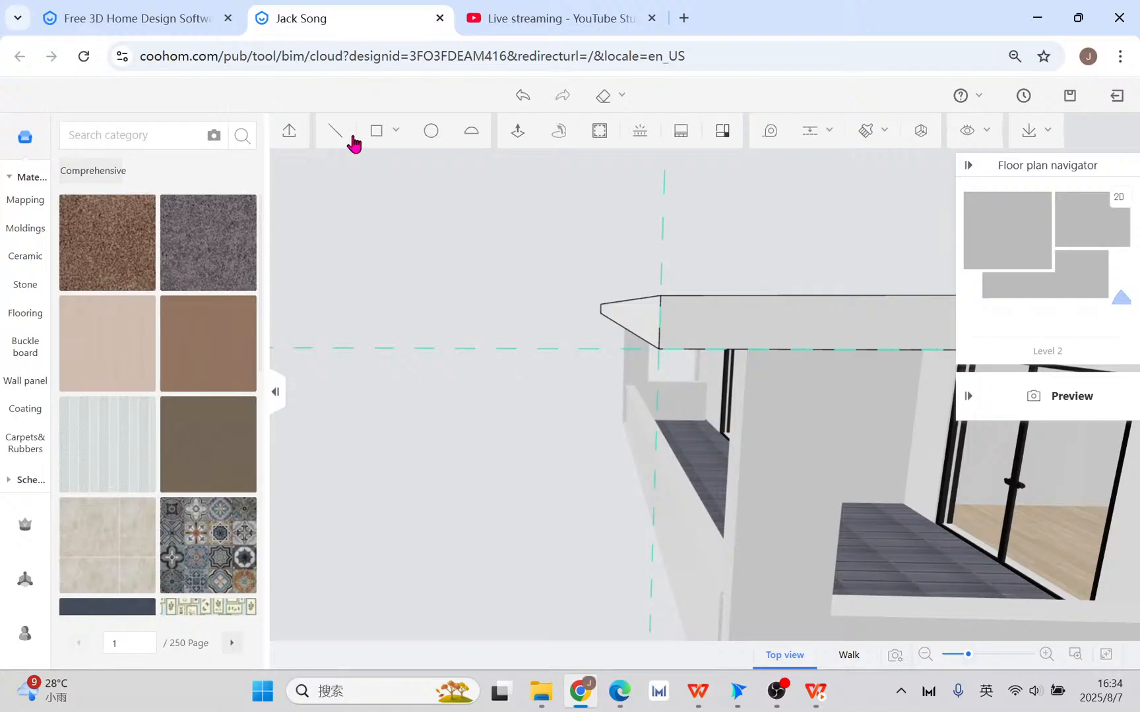
pyautogui.moveTo(375, 127)
pyautogui.click(367, 167)
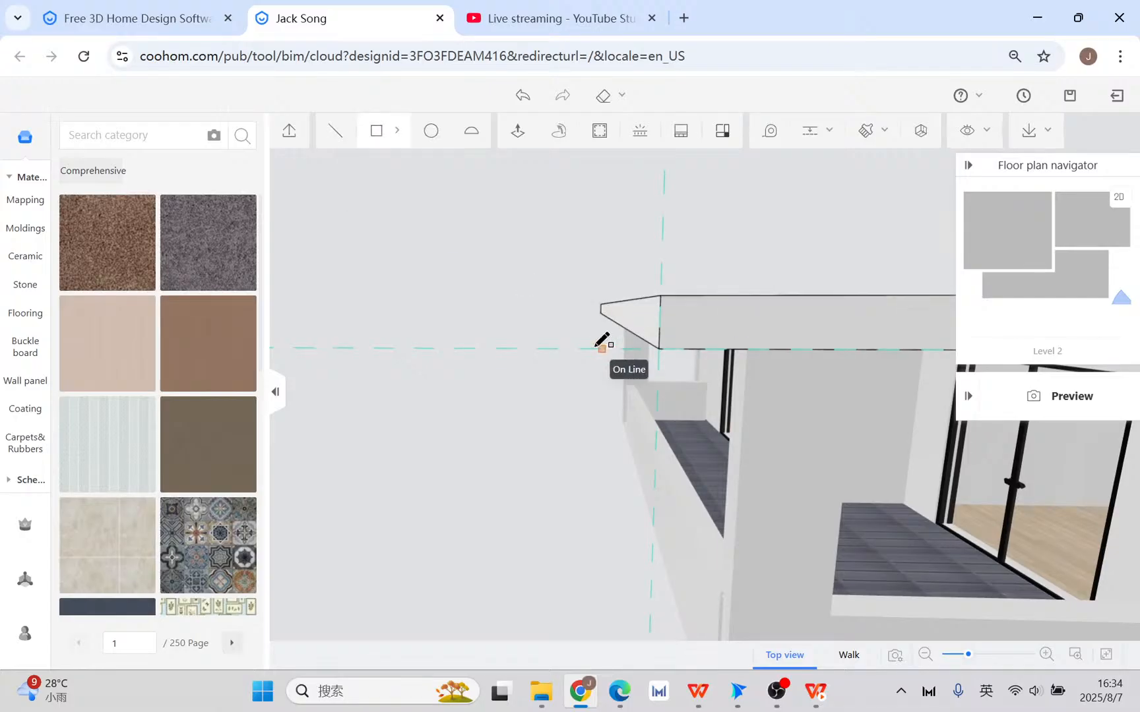
pyautogui.click(568, 347)
pyautogui.click(661, 294)
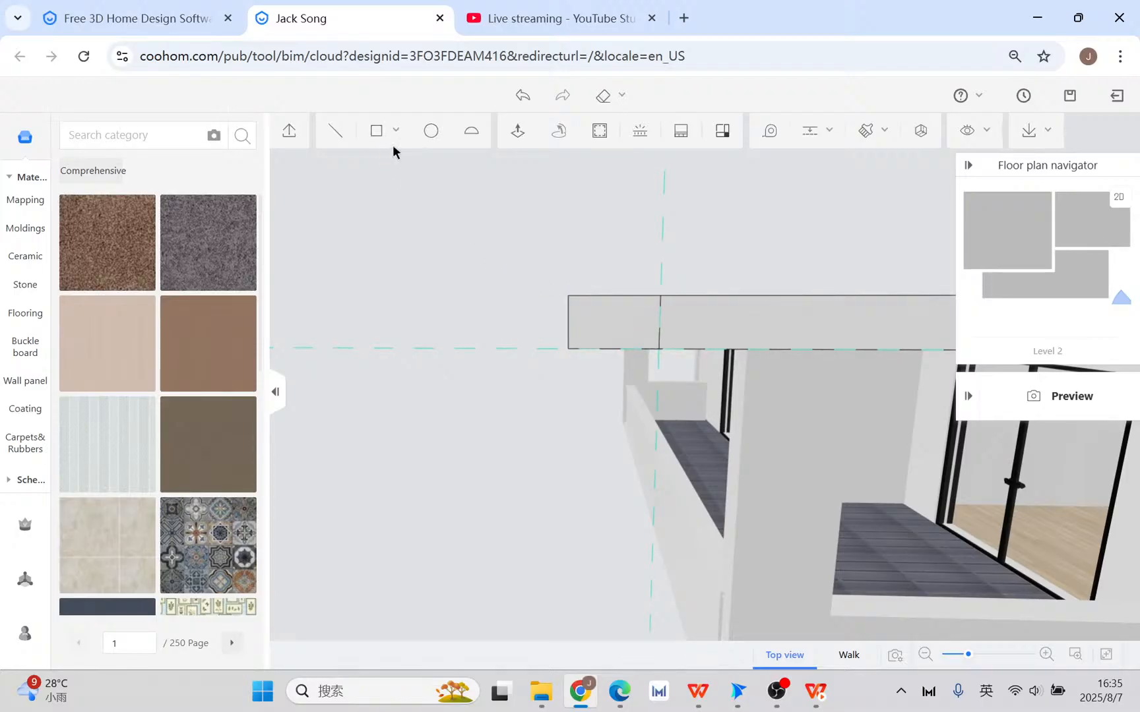
# - Cut an inner rectangle and a small lower-lip rectangle out of the vertical face, leaving a C-shaped profile with a shorter lower lip
pyautogui.click(377, 135)
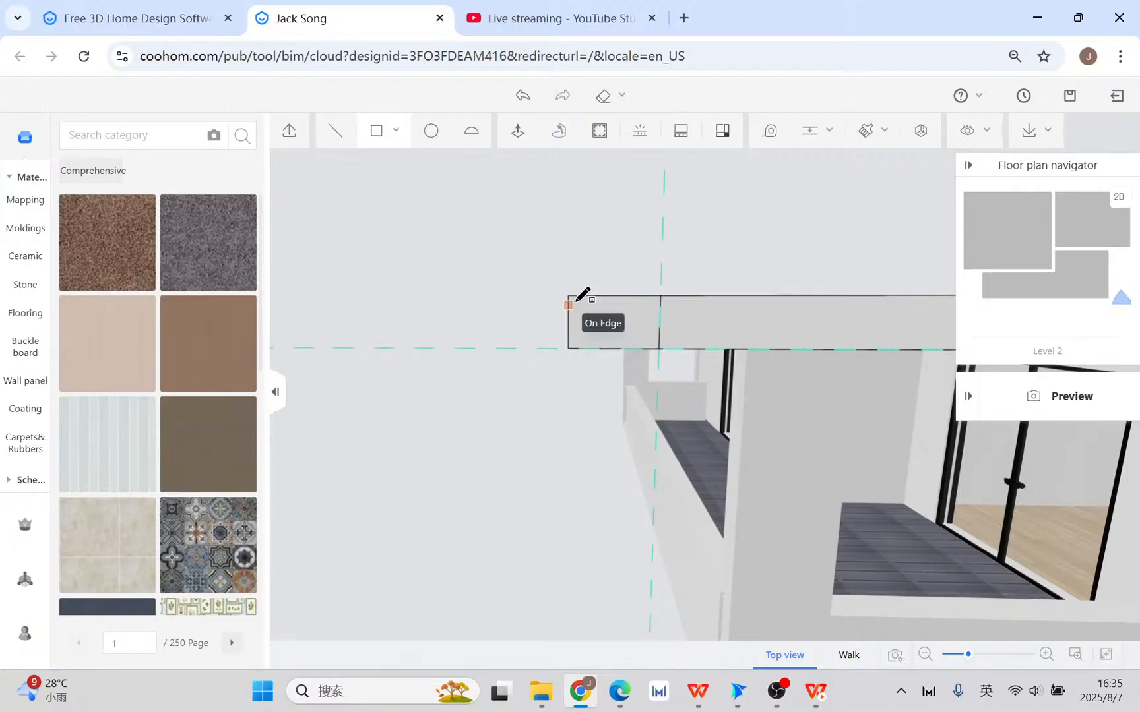
pyautogui.click(568, 305)
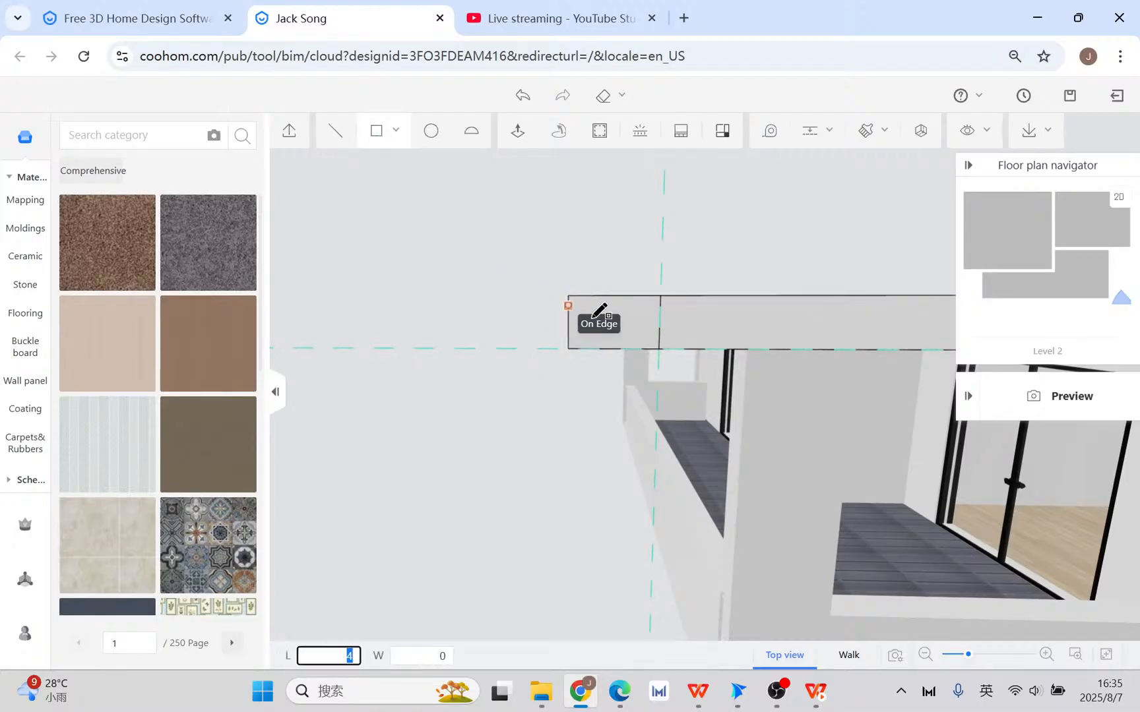
pyautogui.click(630, 340)
pyautogui.click(571, 340)
pyautogui.click(586, 348)
pyautogui.press('Escape')
pyautogui.click(587, 331)
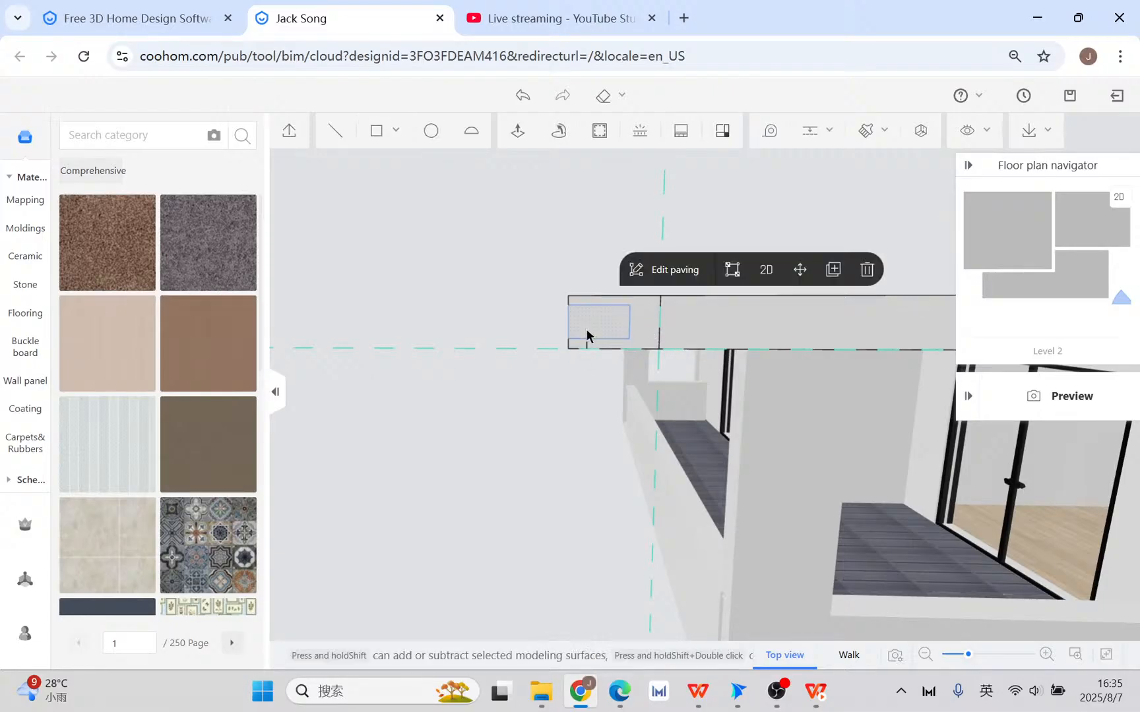
pyautogui.press('Delete')
# - Try lofting the C-shaped profile along the two top roof edges that meet at the front corner
pyautogui.moveTo(576, 347); pyautogui.dragTo(718, 489)
pyautogui.click(599, 377)
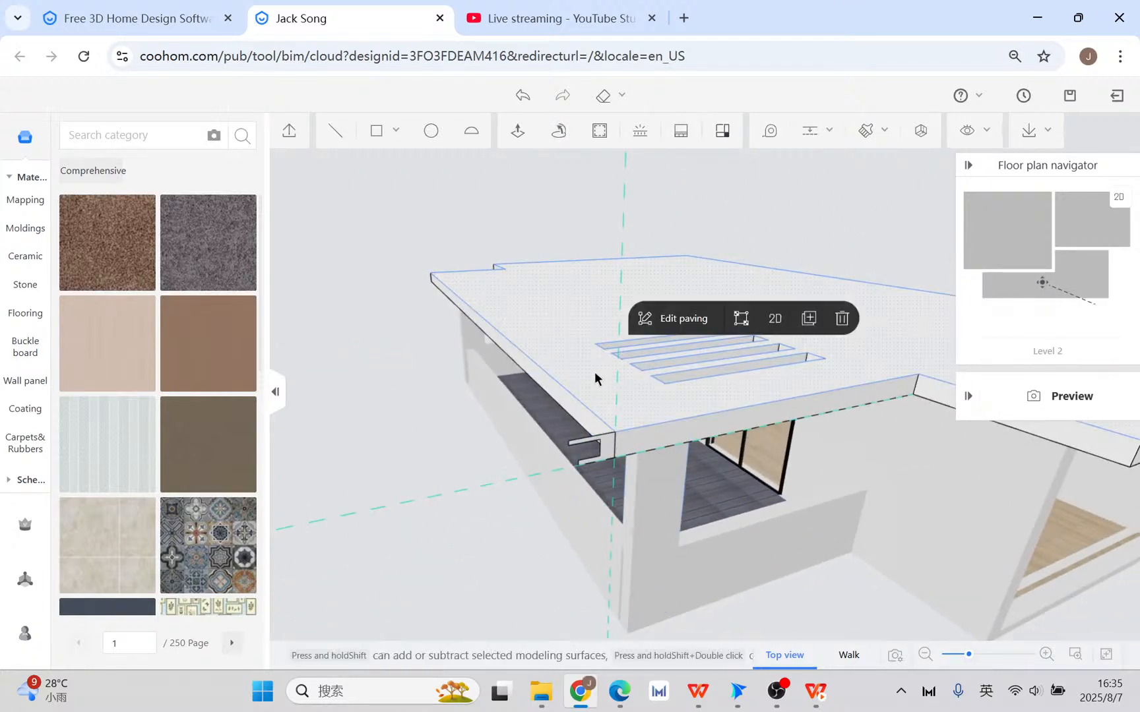
pyautogui.click(561, 391)
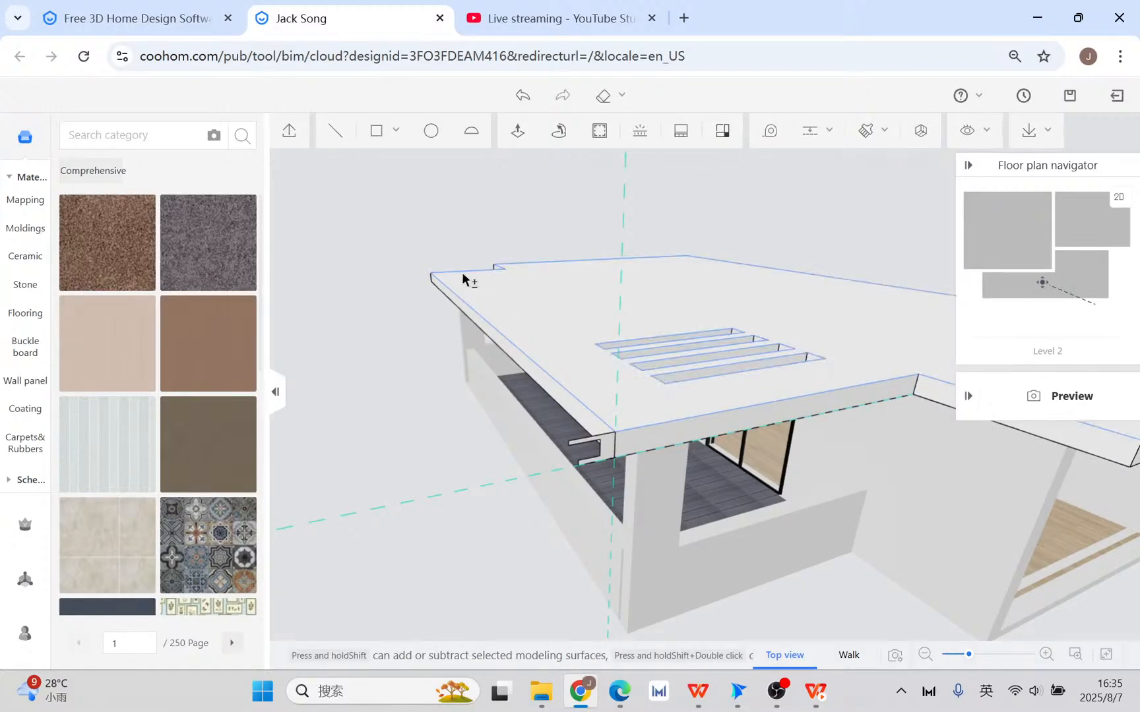
pyautogui.moveTo(849, 463); pyautogui.dragTo(756, 465, button='right')
pyautogui.keyDown('shift'); pyautogui.click(865, 381); pyautogui.keyUp('shift')
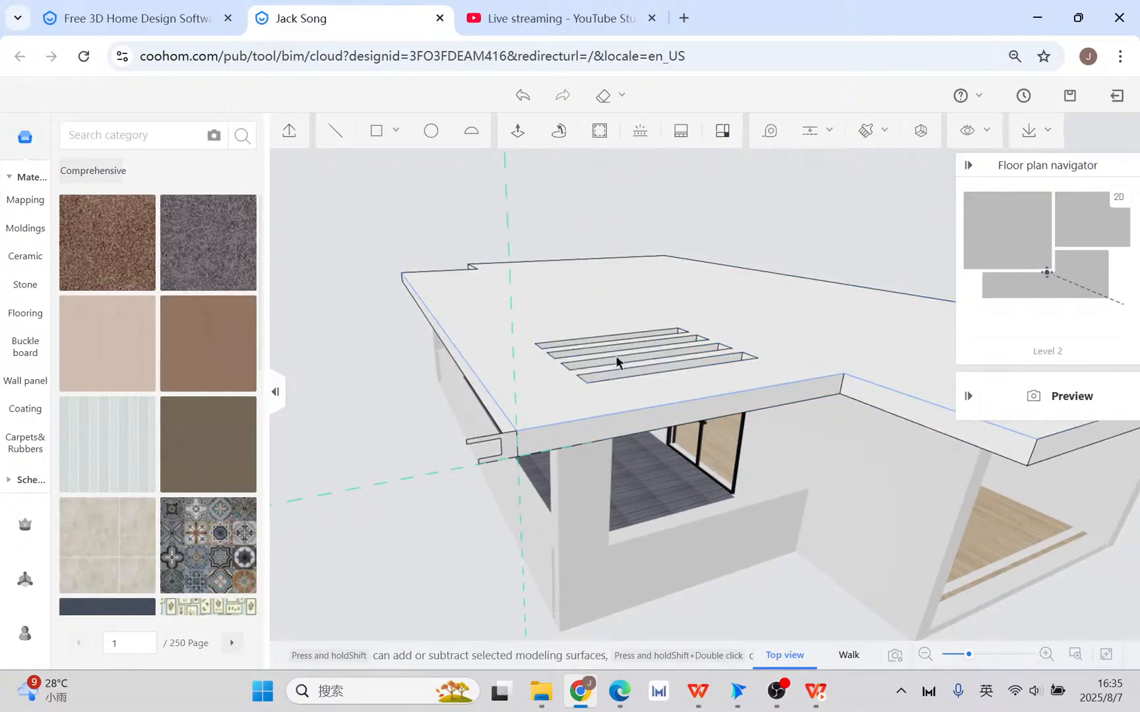
pyautogui.keyDown('shift'); pyautogui.click(568, 422); pyautogui.keyUp('shift')
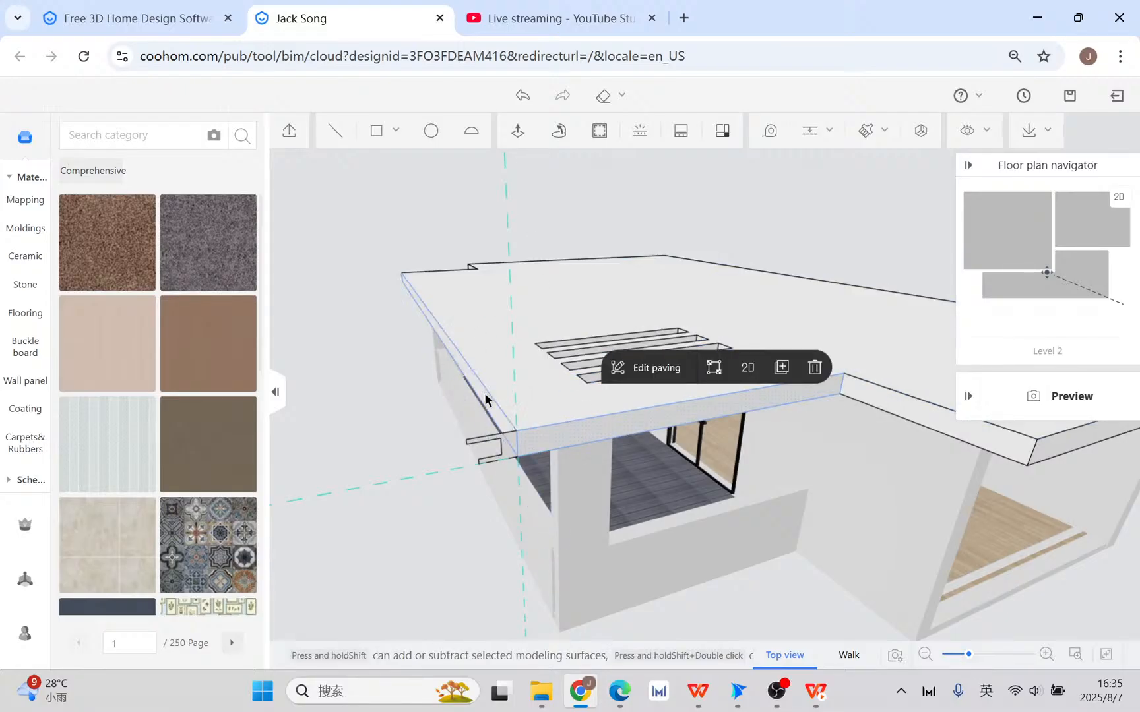
pyautogui.click(484, 389)
pyautogui.keyDown('shift'); pyautogui.click(549, 424); pyautogui.keyUp('shift')
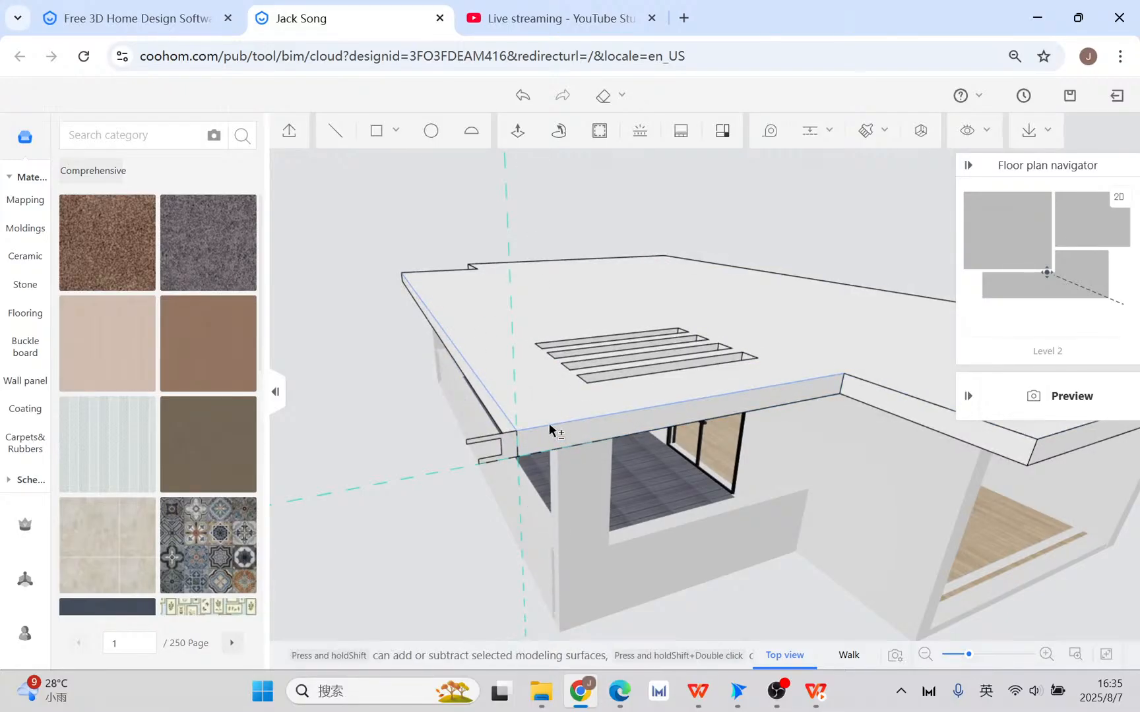
pyautogui.click(557, 132)
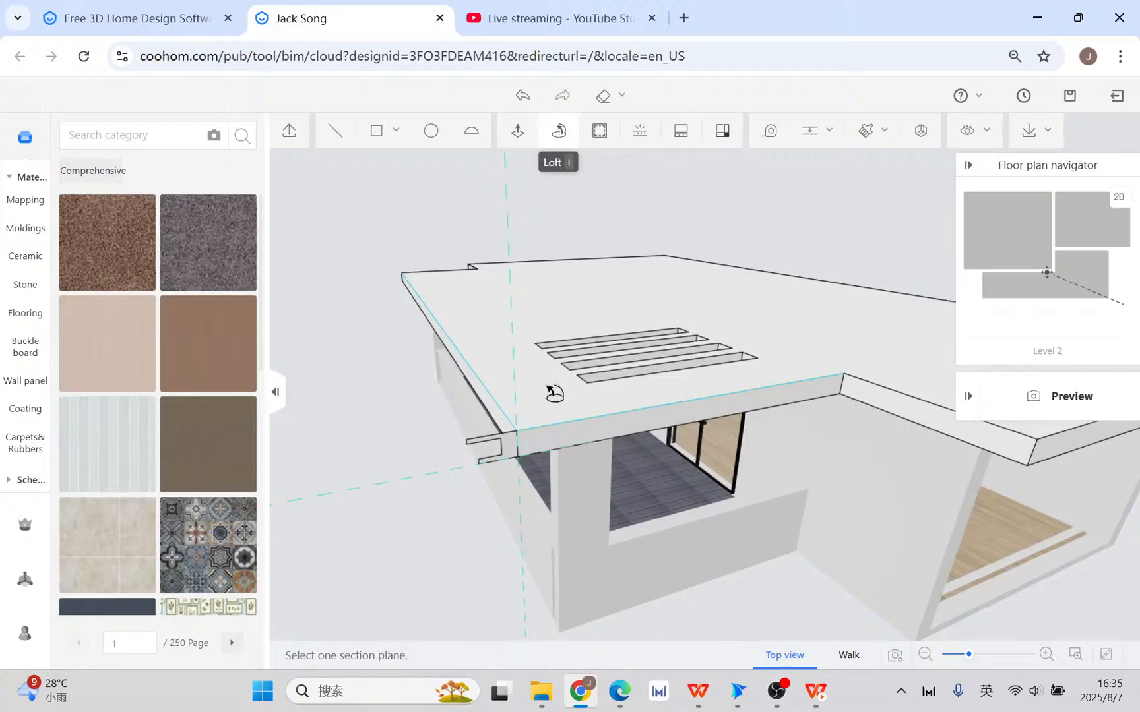
pyautogui.moveTo(519, 451); pyautogui.dragTo(738, 563, button='middle')
# - Try lofting the C-shaped profile around the slab's perimeter using the whole top face as the path
pyautogui.click(762, 379)
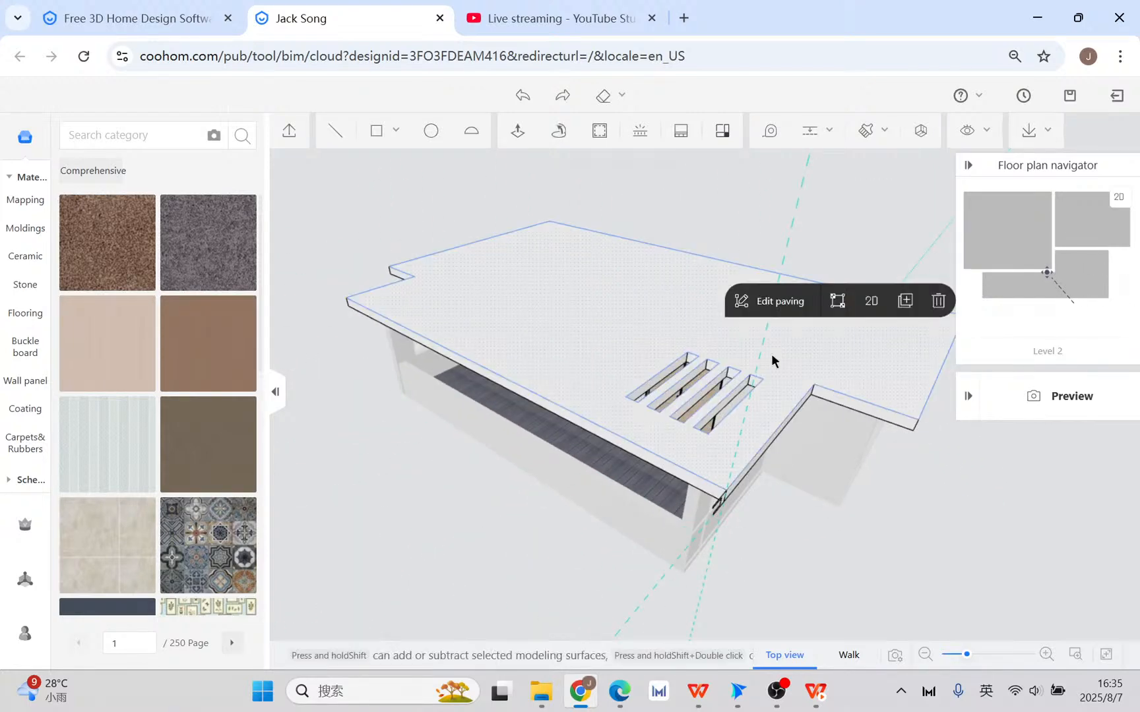
pyautogui.moveTo(627, 224); pyautogui.dragTo(575, 231, button='middle')
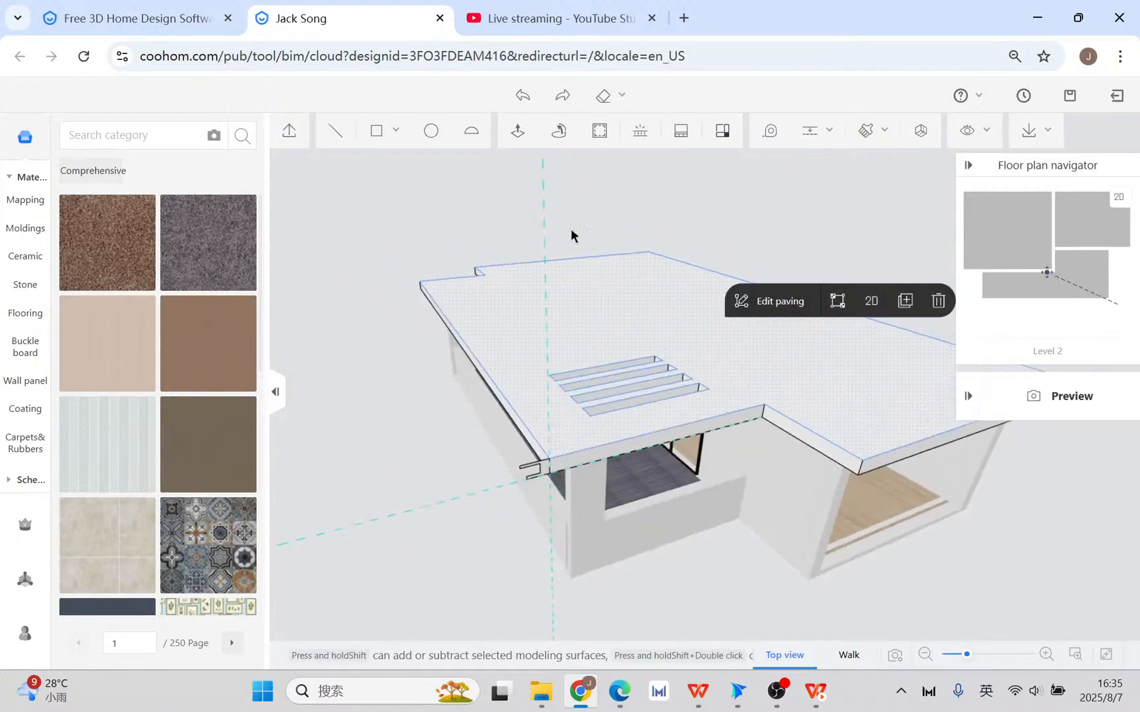
pyautogui.click(562, 135)
pyautogui.moveTo(539, 486); pyautogui.dragTo(752, 549, button='middle')
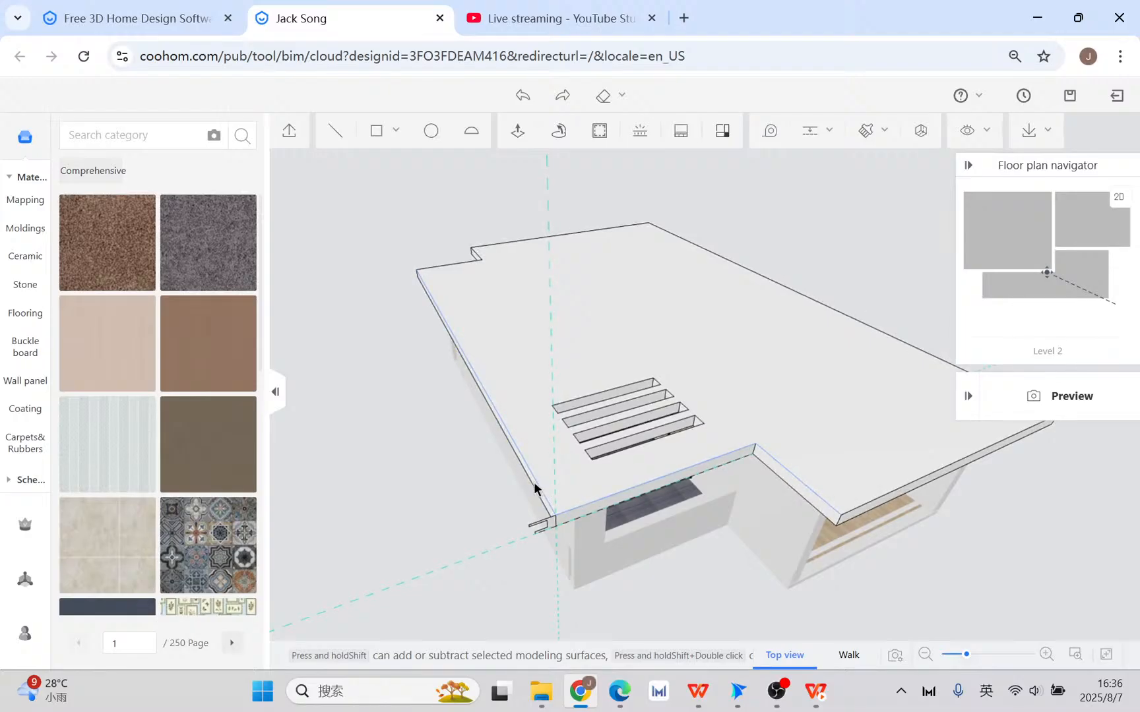
# - Try lofting the C-shaped profile along three connected top edges, from the balcony side to the inner notch, and undo it
pyautogui.click(558, 133)
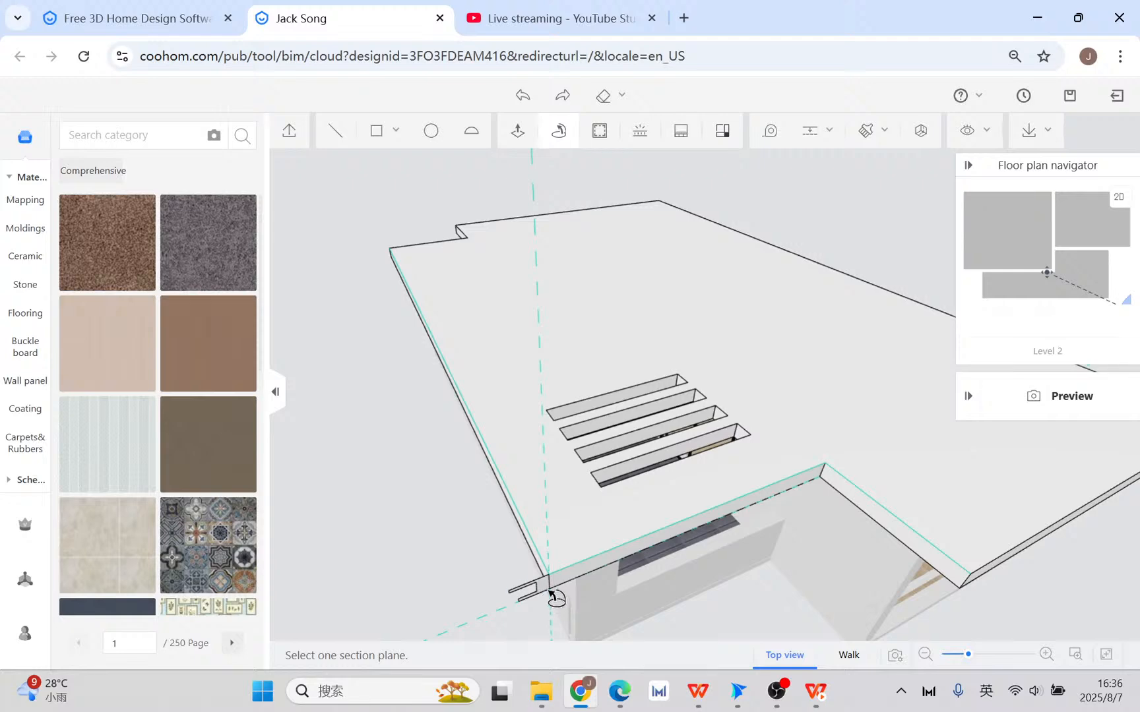
pyautogui.moveTo(562, 618); pyautogui.dragTo(559, 511)
pyautogui.click(536, 484)
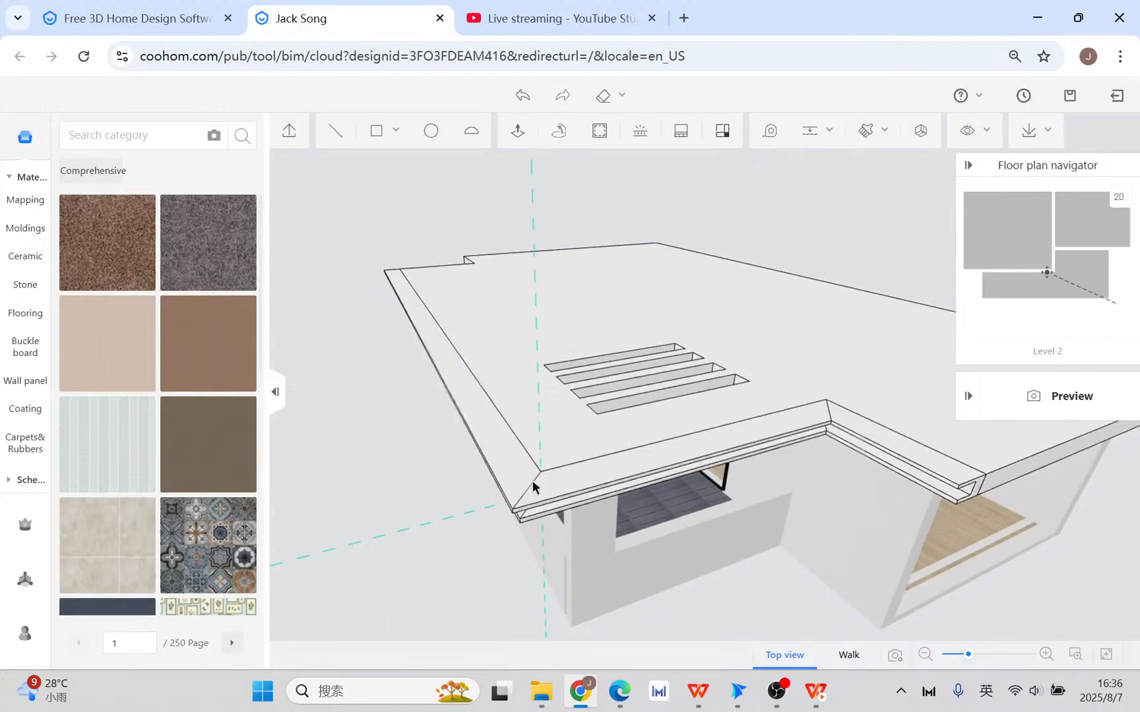
pyautogui.scroll(-2, 568, 538)
pyautogui.hotkey('ctrl', 'z')
# - Draw a test rectangle of about 1220 by 1080 mm on the roof's top face against its rear edge, and undo it
pyautogui.moveTo(748, 537); pyautogui.dragTo(459, 540)
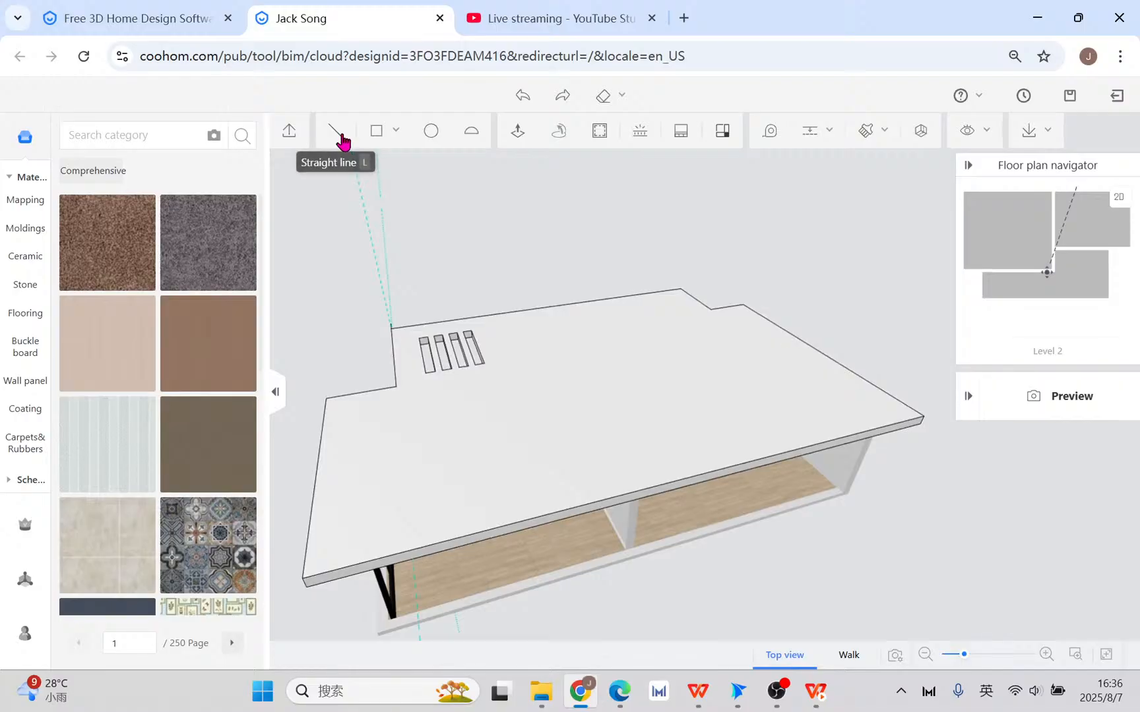
pyautogui.click(376, 132)
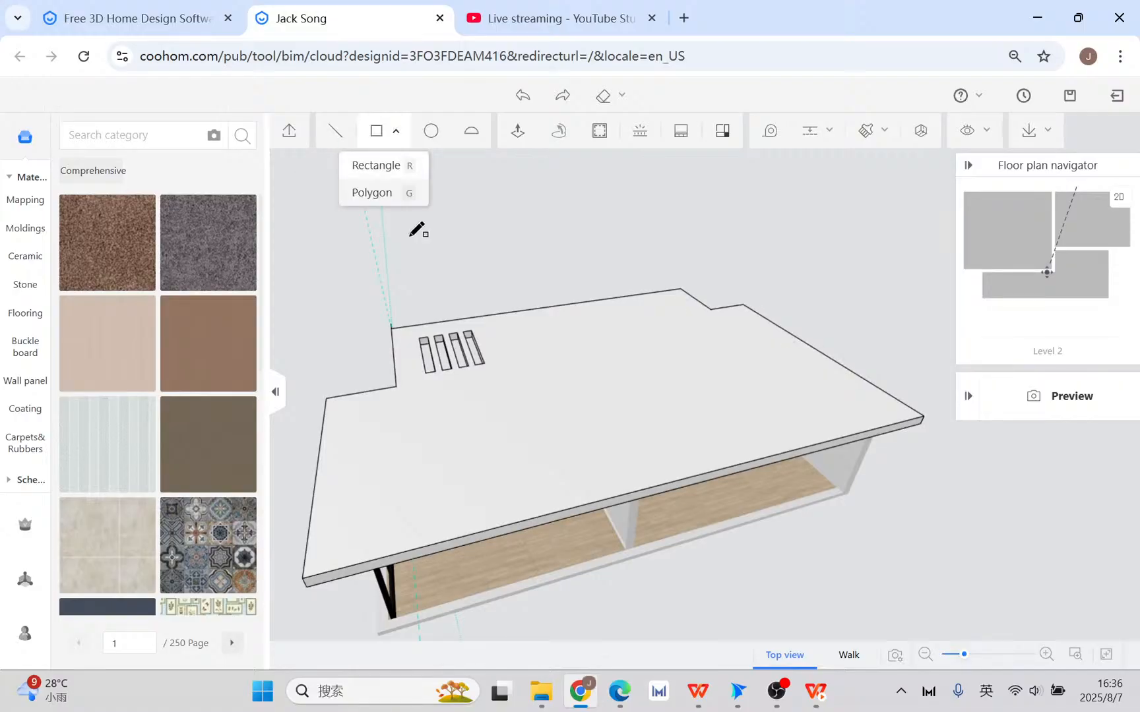
pyautogui.click(458, 538)
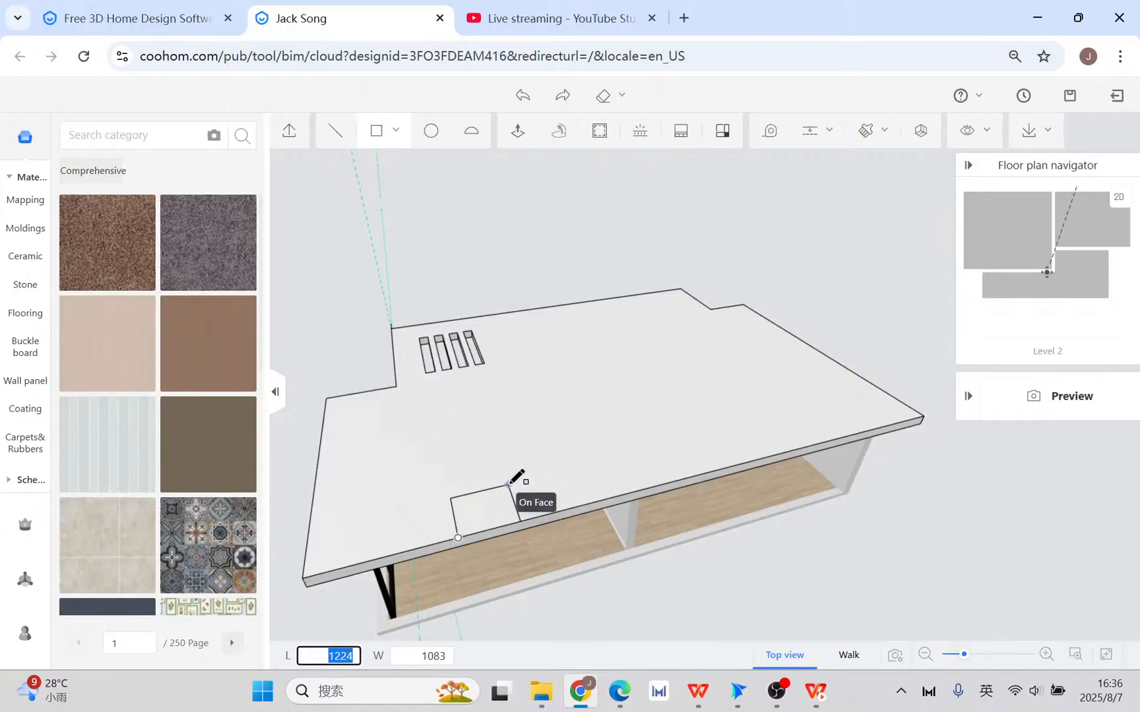
pyautogui.click(508, 484)
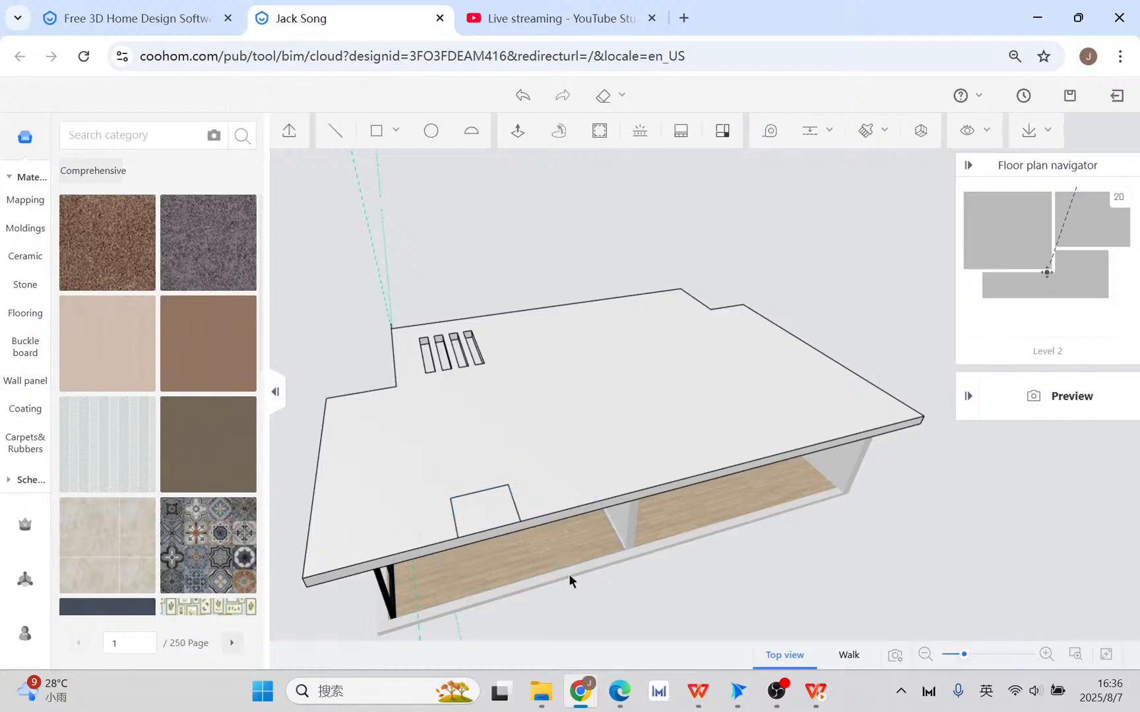
pyautogui.click(500, 526)
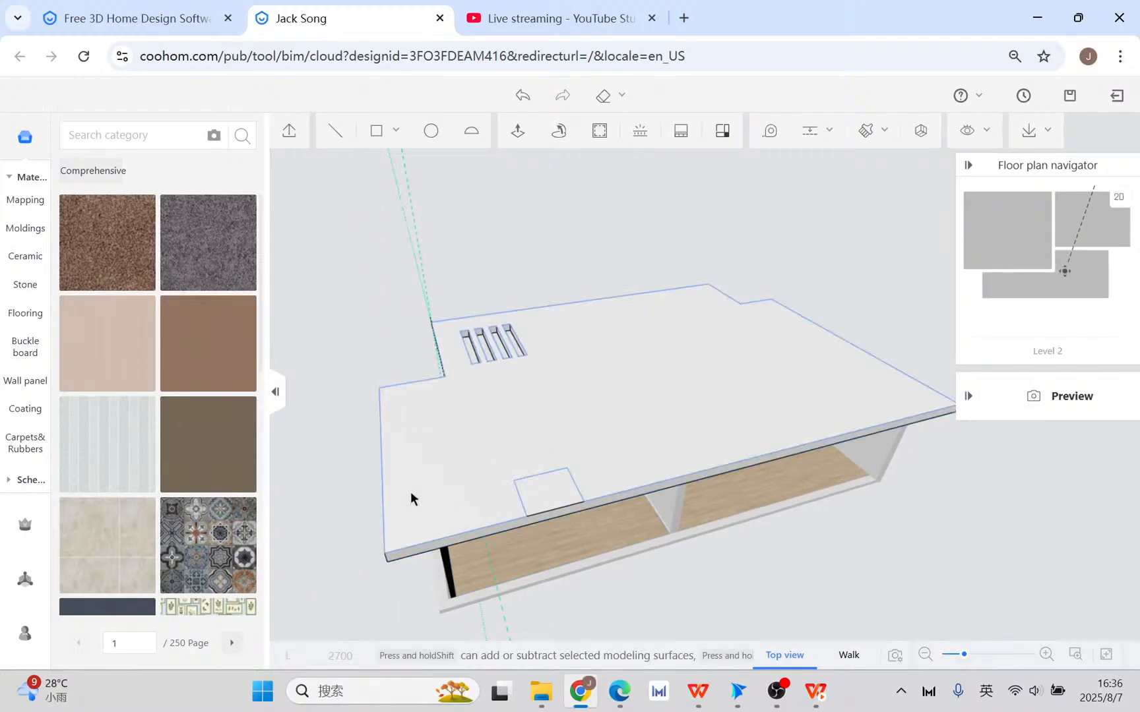
pyautogui.keyDown('shift'); pyautogui.click(382, 484); pyautogui.keyUp('shift')
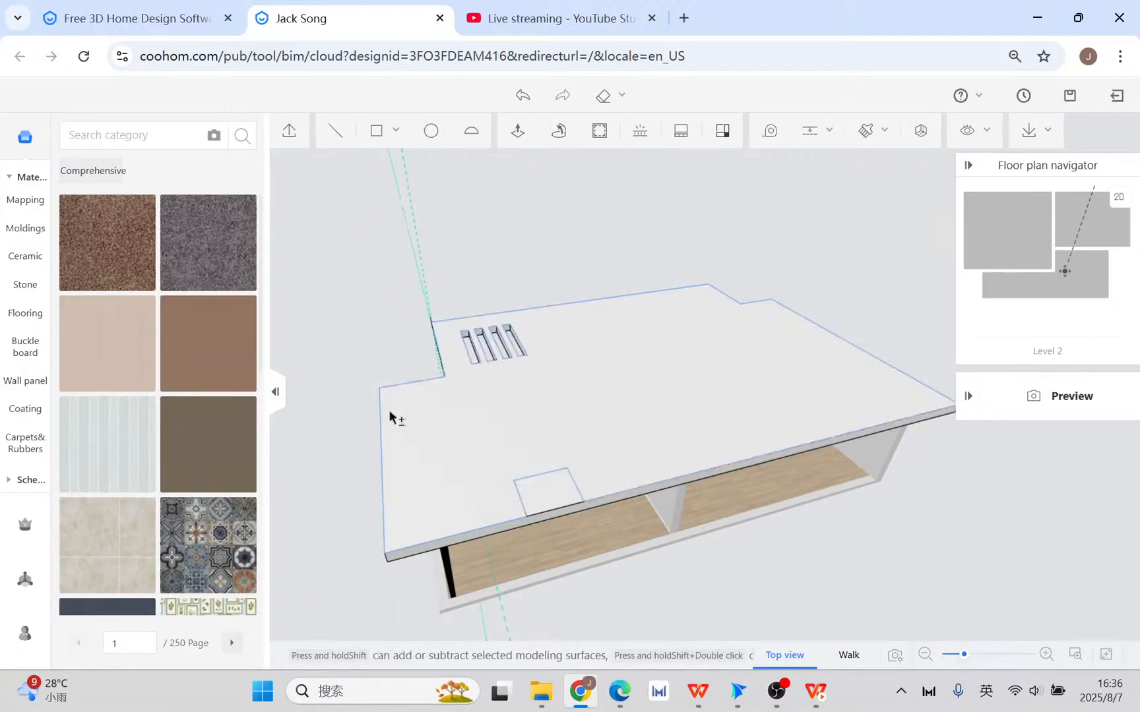
pyautogui.click(575, 484)
pyautogui.click(660, 424)
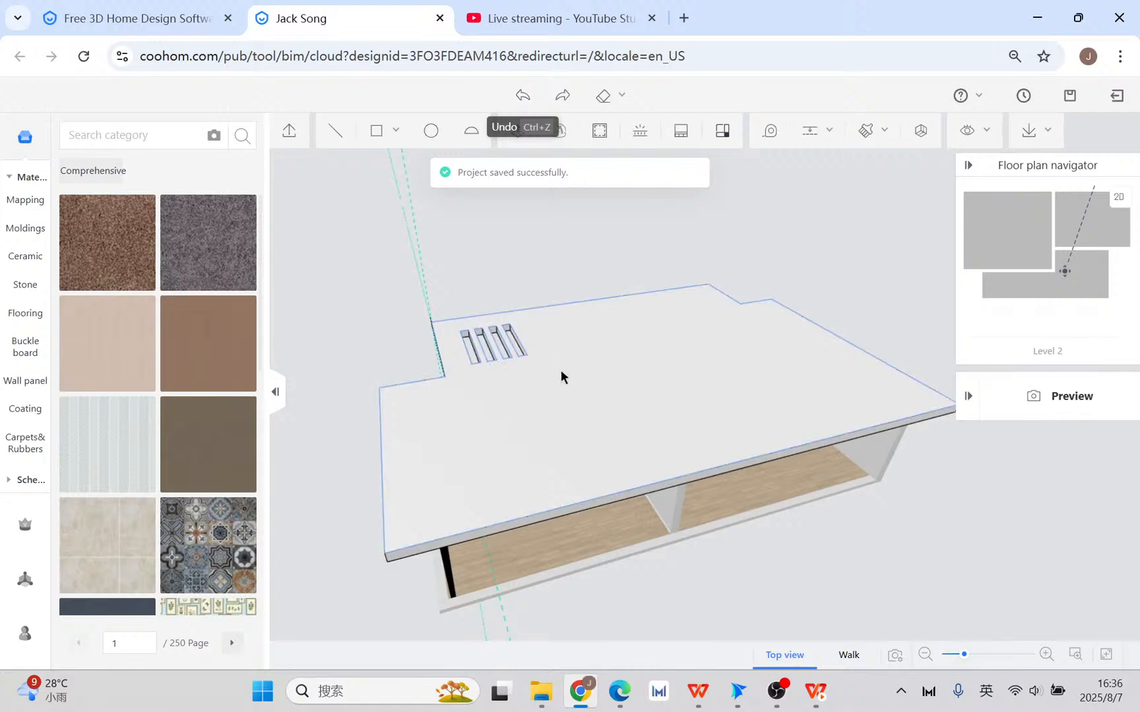
# - Loft the C-shaped profile around the roof slab's entire perimeter, using the top face as the path
pyautogui.click(548, 419)
pyautogui.moveTo(430, 461); pyautogui.dragTo(728, 442, button='middle')
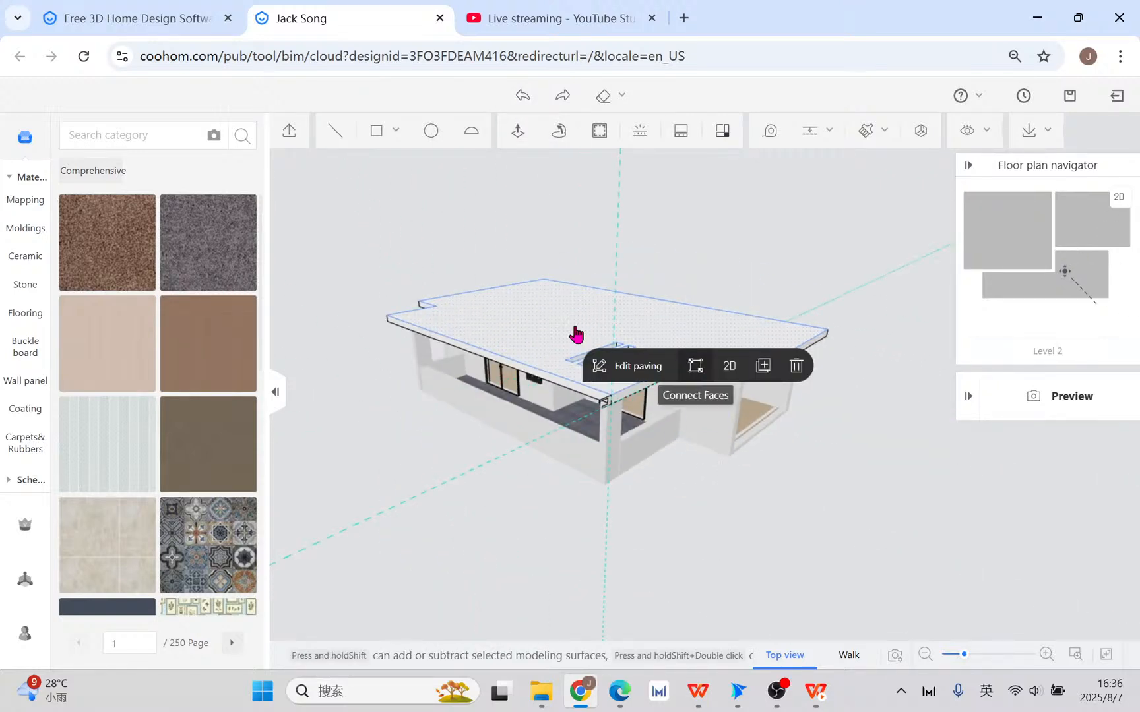
pyautogui.scroll(2, 769, 485)
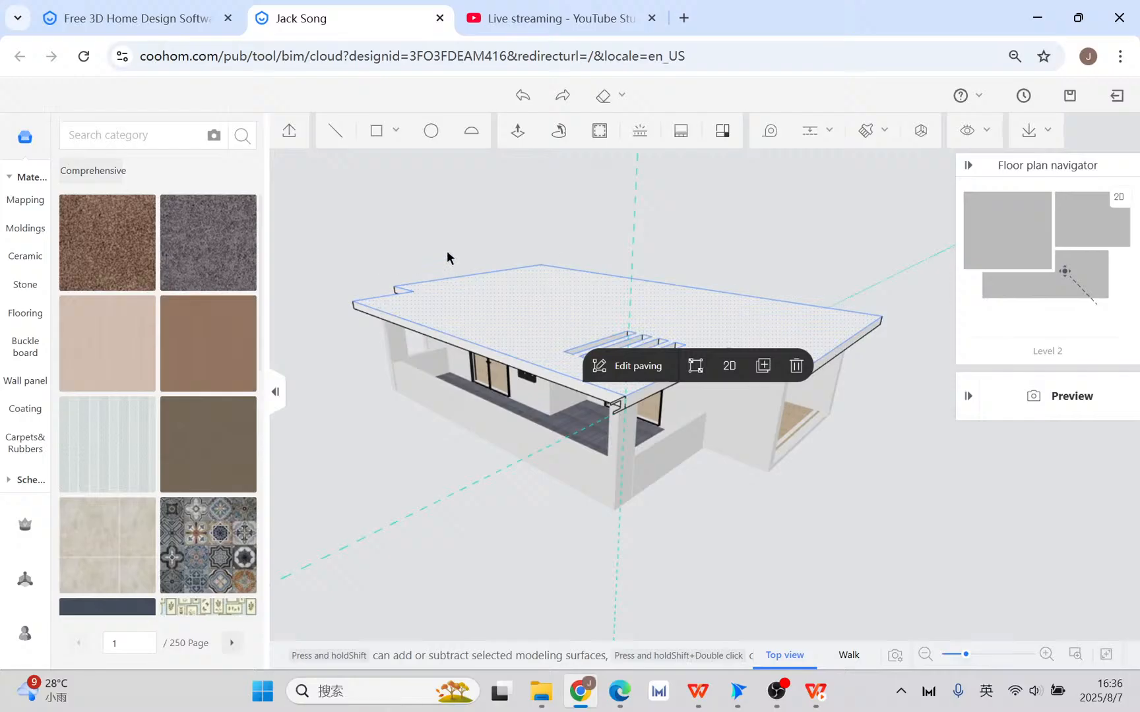
pyautogui.scroll(2, 822, 480)
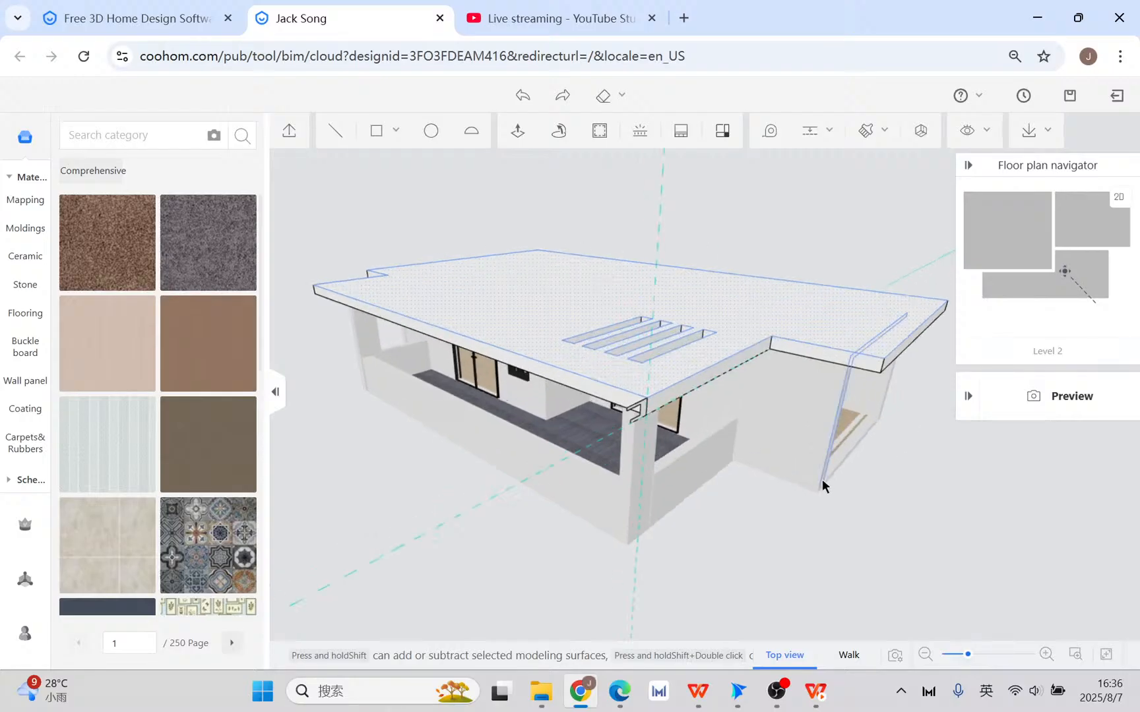
pyautogui.click(558, 133)
pyautogui.scroll(2, 682, 432)
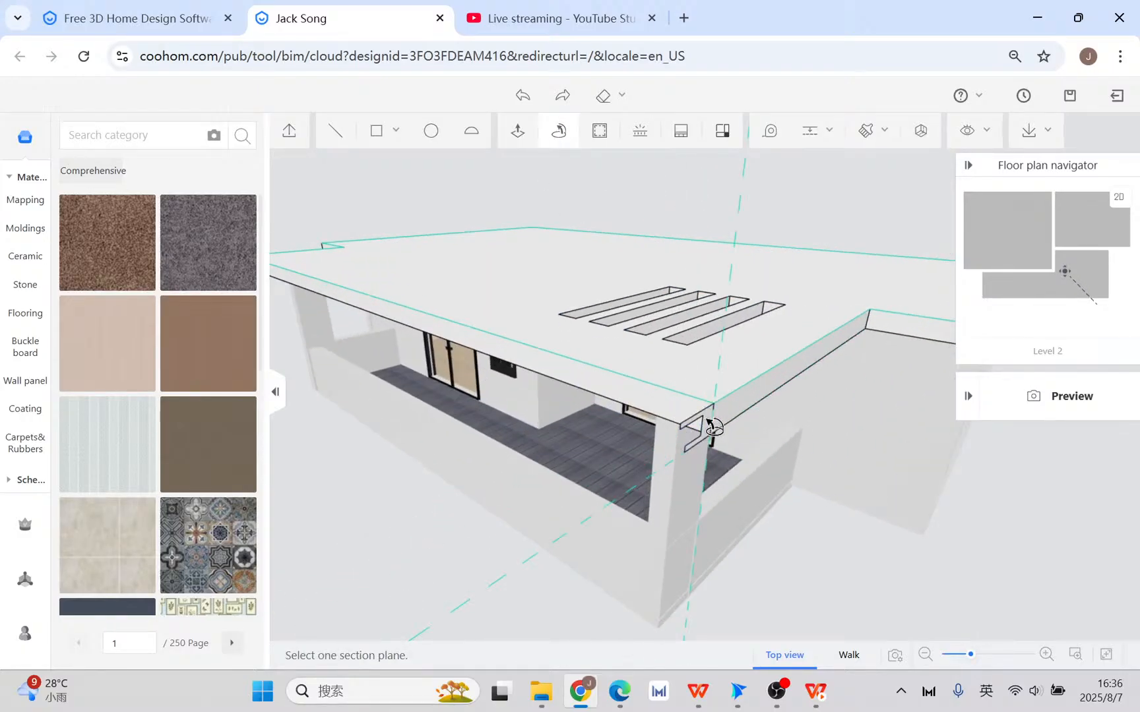
pyautogui.moveTo(745, 461); pyautogui.dragTo(623, 447)
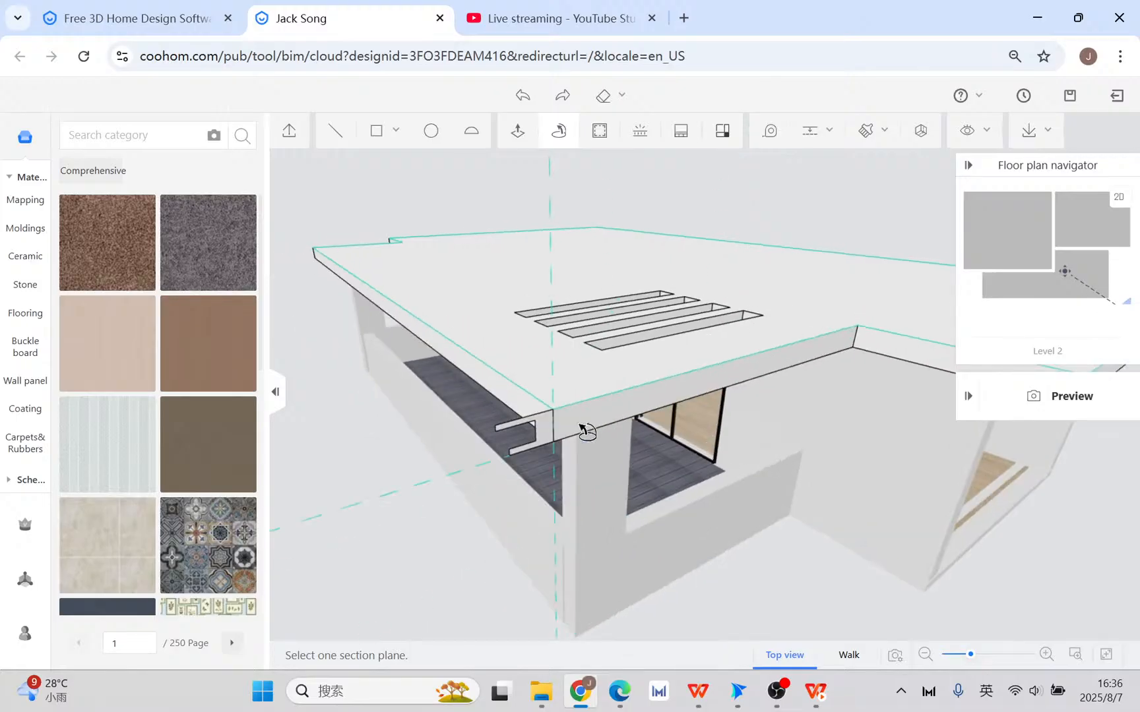
pyautogui.moveTo(552, 433); pyautogui.dragTo(839, 579)
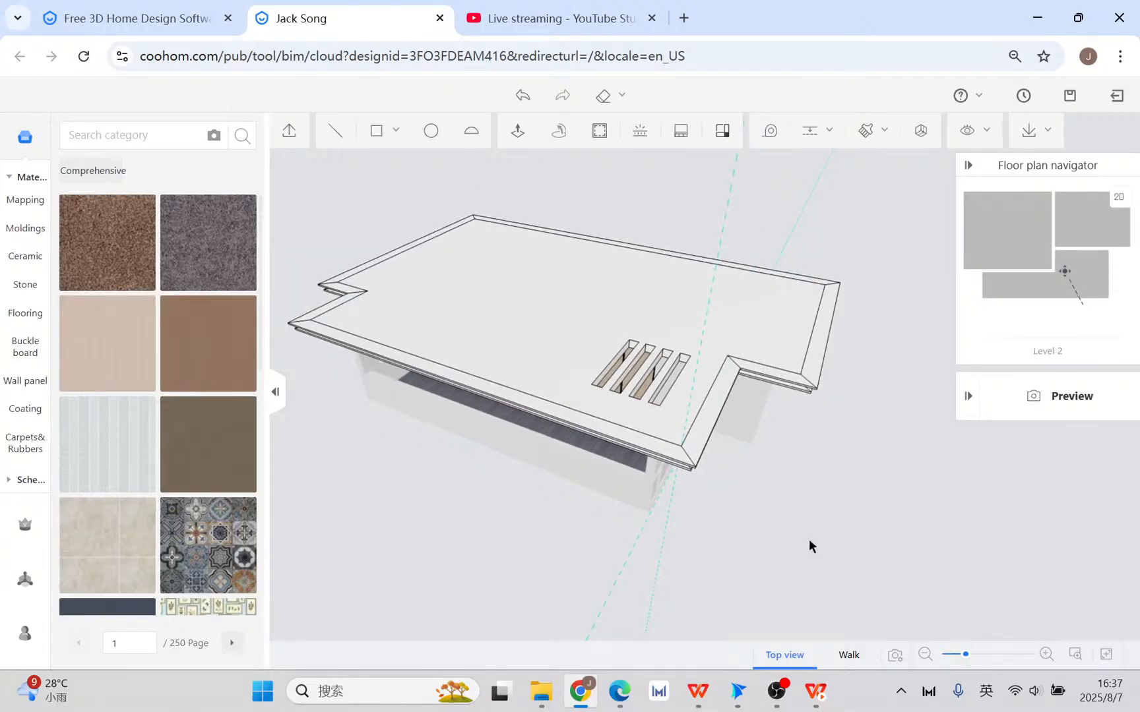
# - Select the slotted roof slab and the lofted edge in turn to check whether they are separate bodies
pyautogui.moveTo(779, 558); pyautogui.dragTo(782, 553)
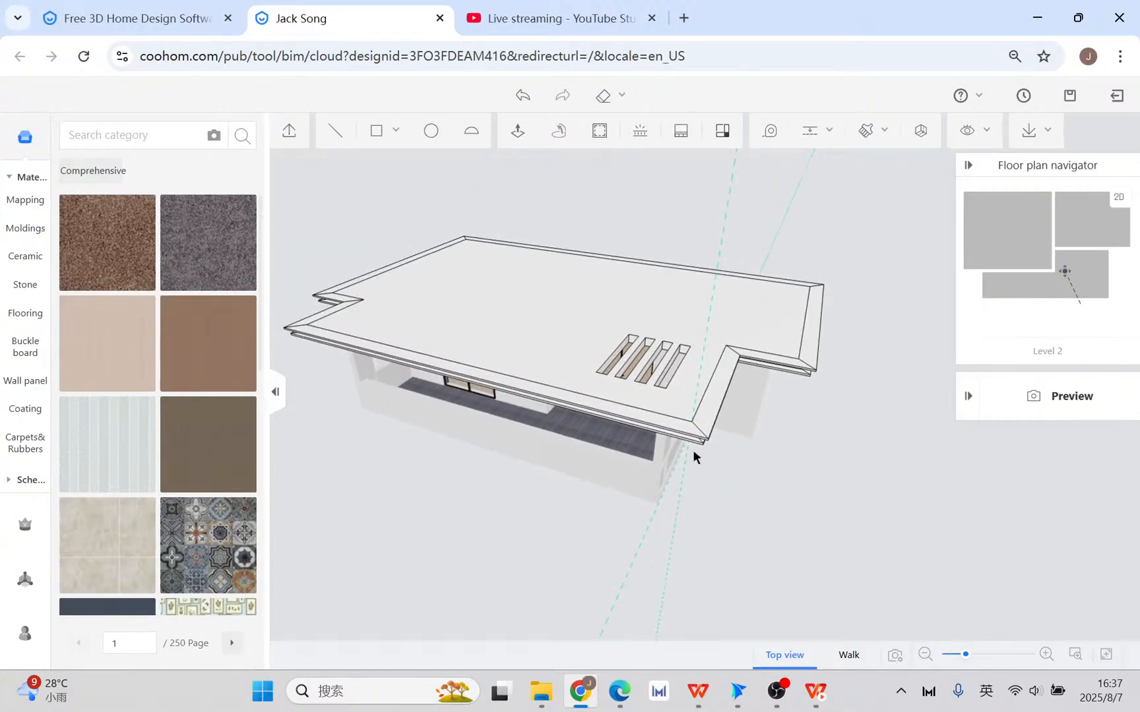
pyautogui.doubleClick(580, 318)
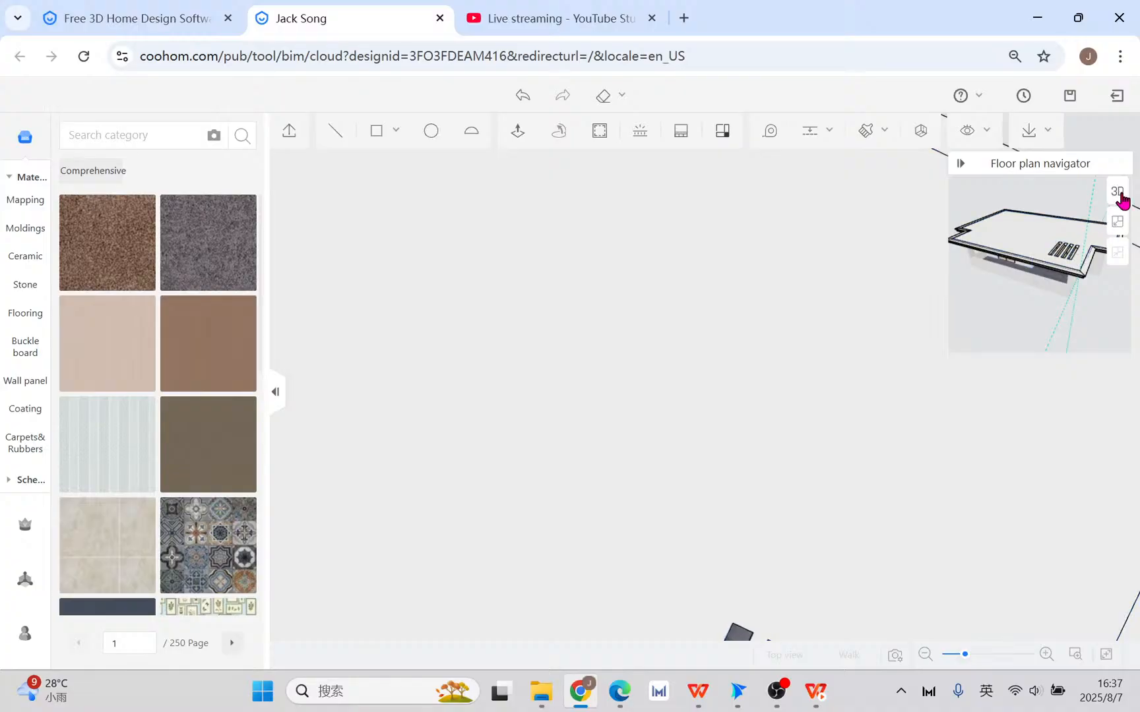
pyautogui.click(1117, 192)
pyautogui.click(567, 309)
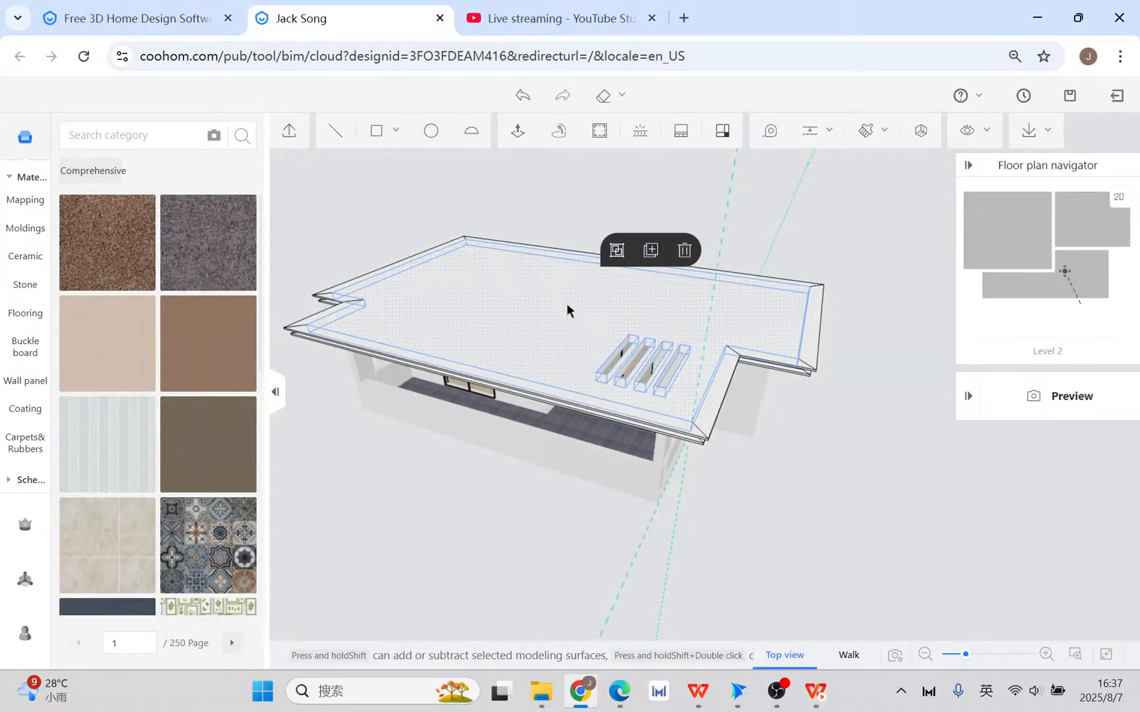
pyautogui.click(718, 406)
pyautogui.click(776, 479)
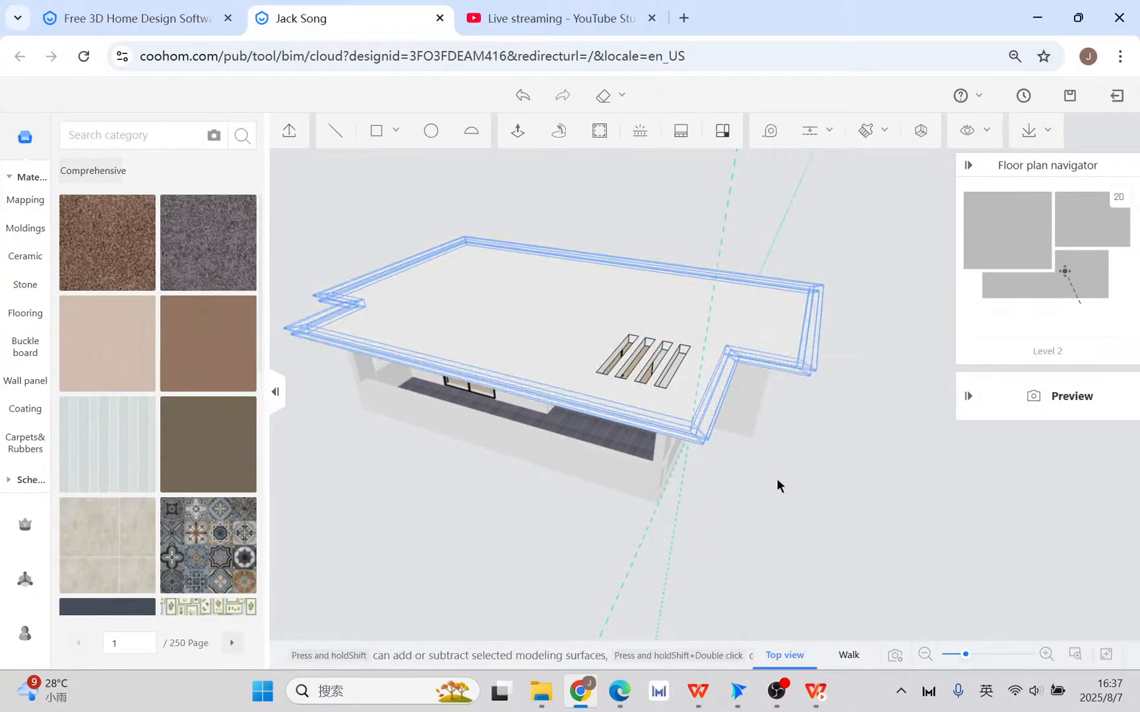
# - Select the lofted roof edge and browse the Stone materials through the second page for a suitable finish
pyautogui.click(712, 415)
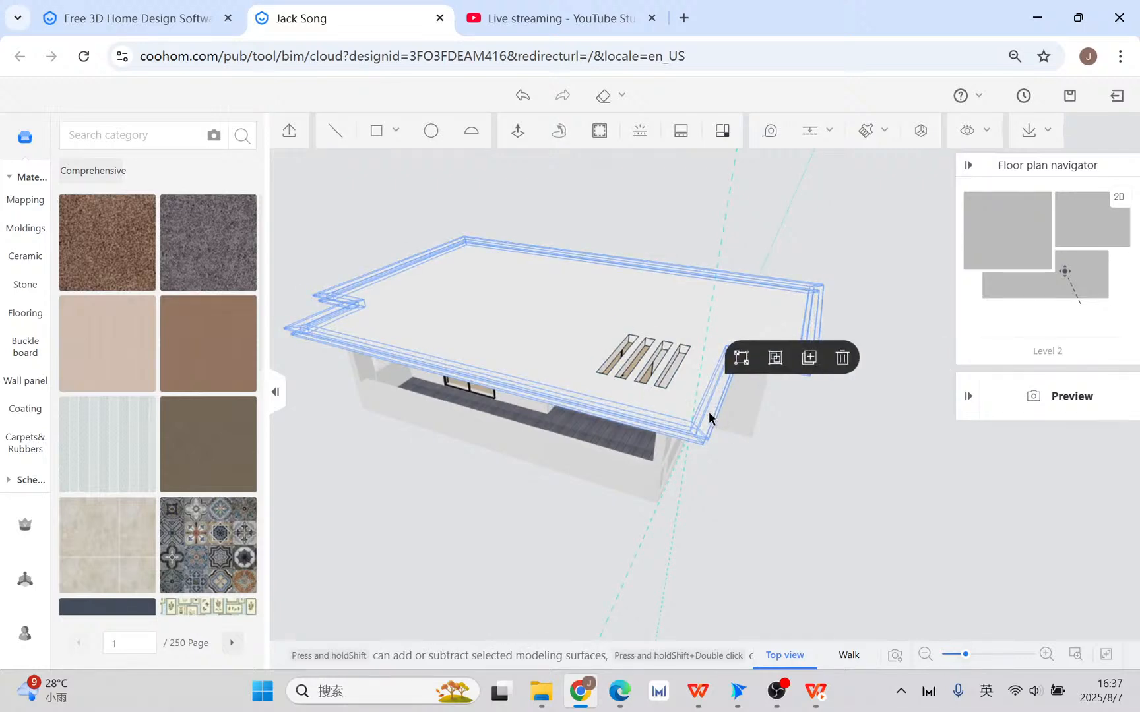
pyautogui.moveTo(746, 480); pyautogui.dragTo(692, 466)
pyautogui.moveTo(437, 427); pyautogui.dragTo(456, 490)
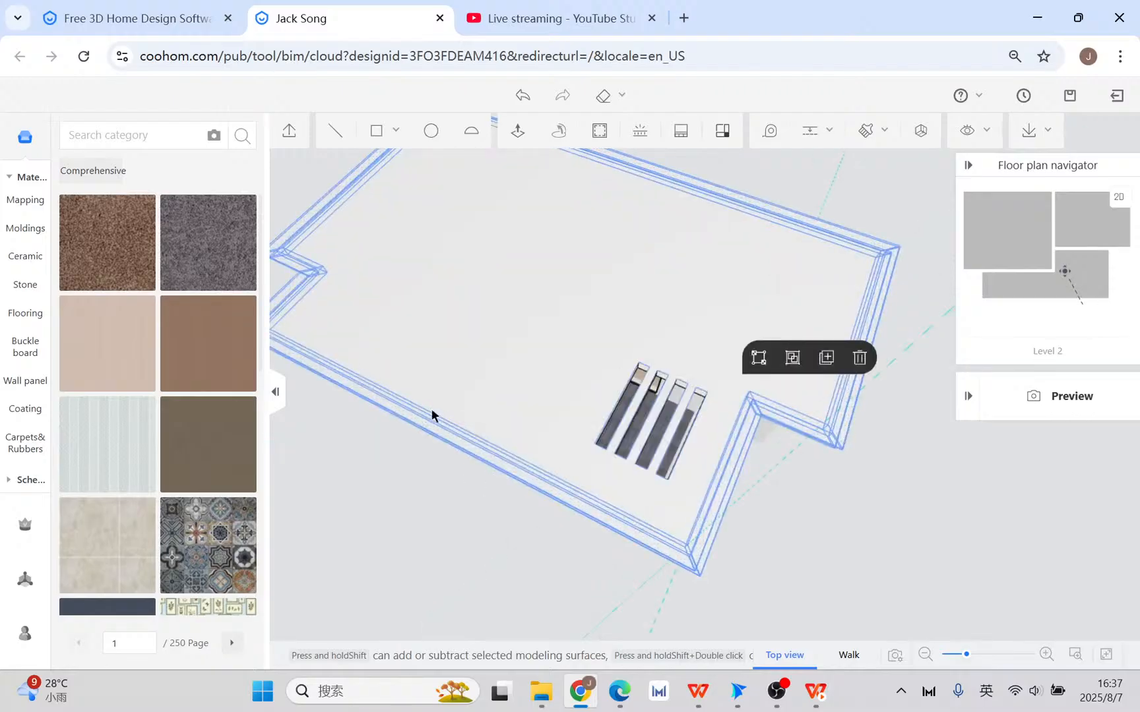
pyautogui.moveTo(888, 476); pyautogui.dragTo(733, 412)
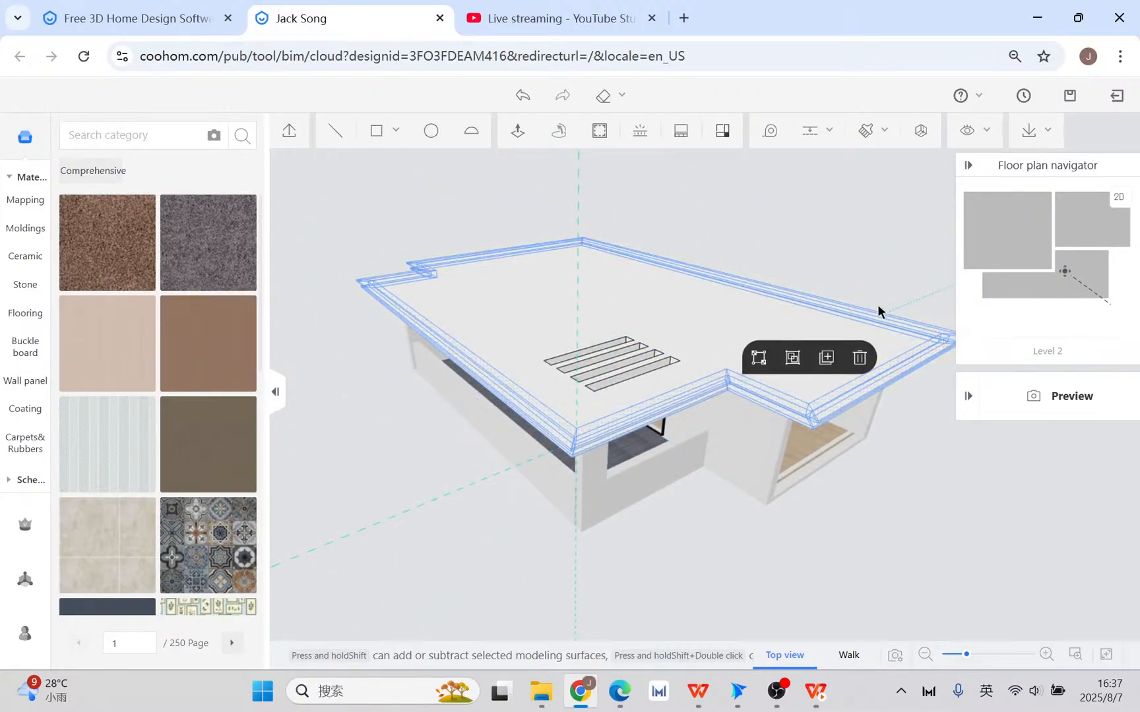
pyautogui.moveTo(843, 443); pyautogui.dragTo(690, 457)
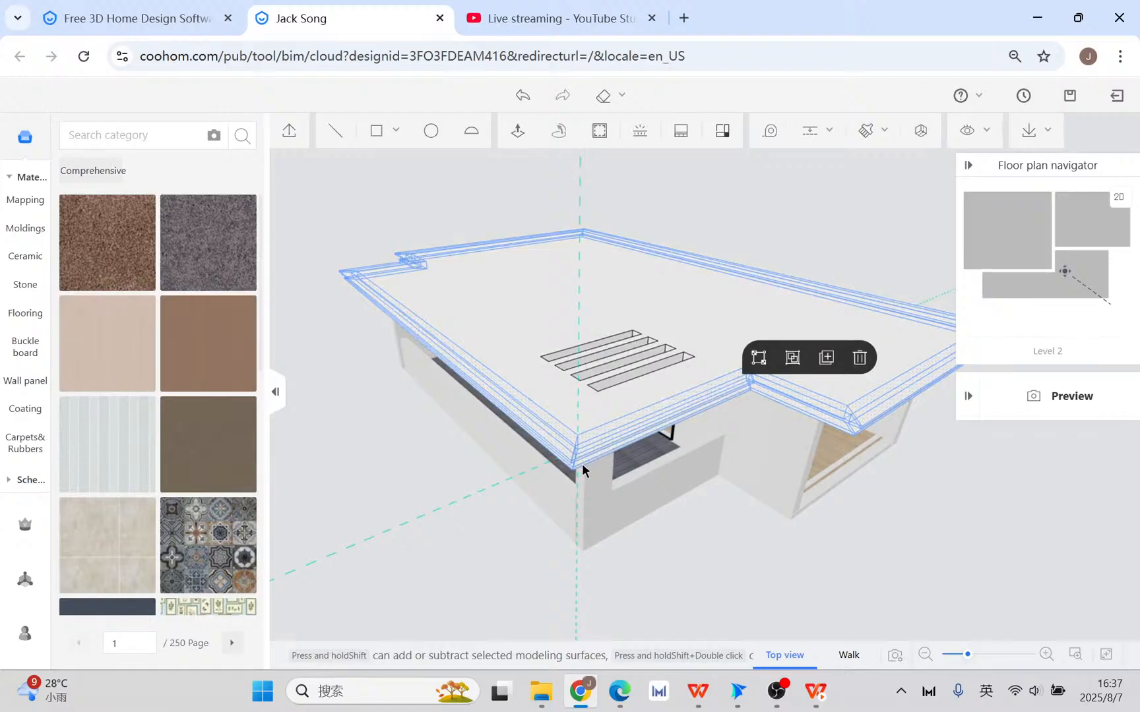
pyautogui.click(26, 286)
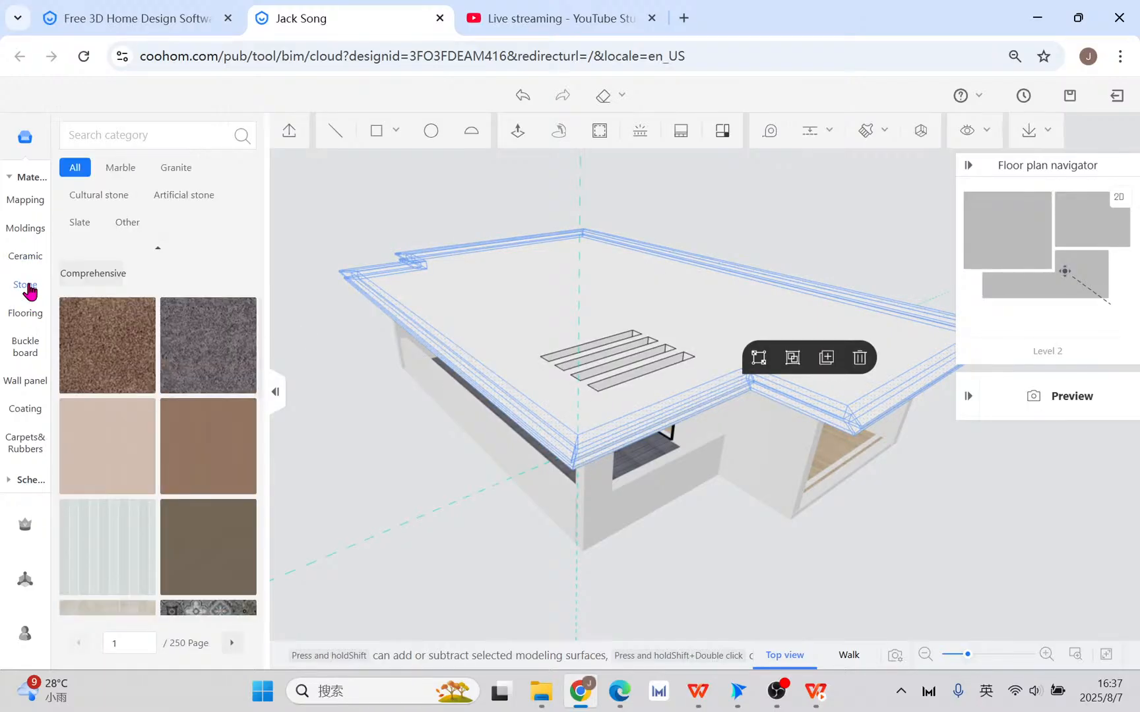
pyautogui.scroll(-3, 152, 540)
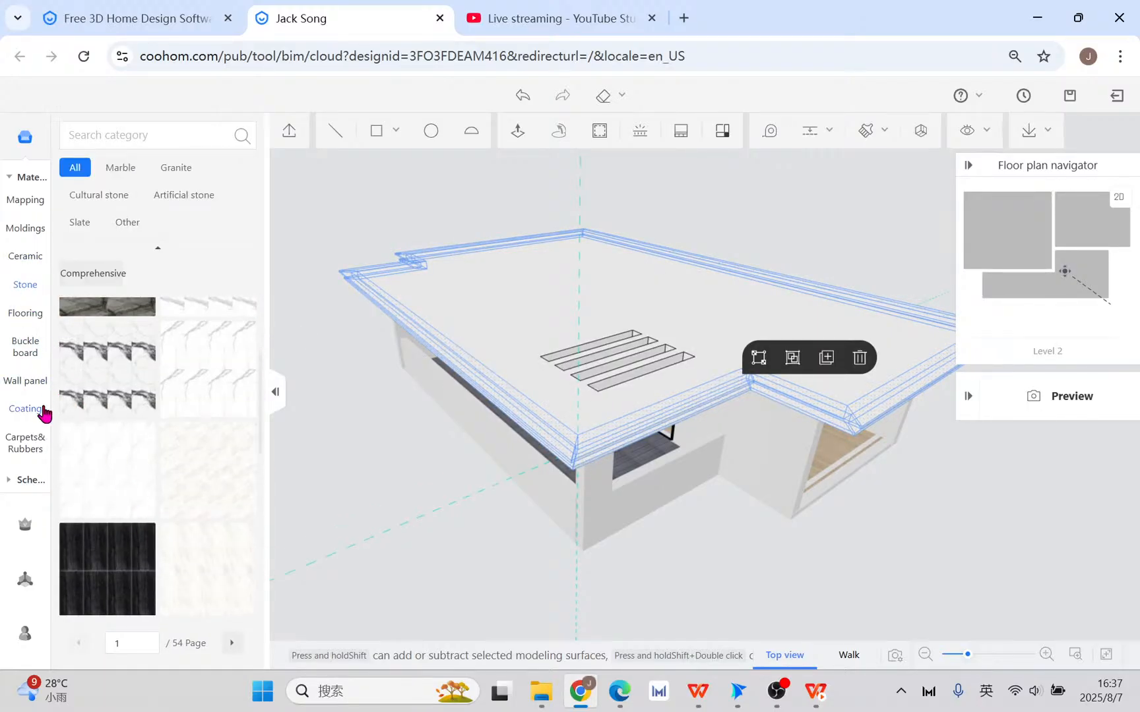
pyautogui.scroll(-6, 151, 430)
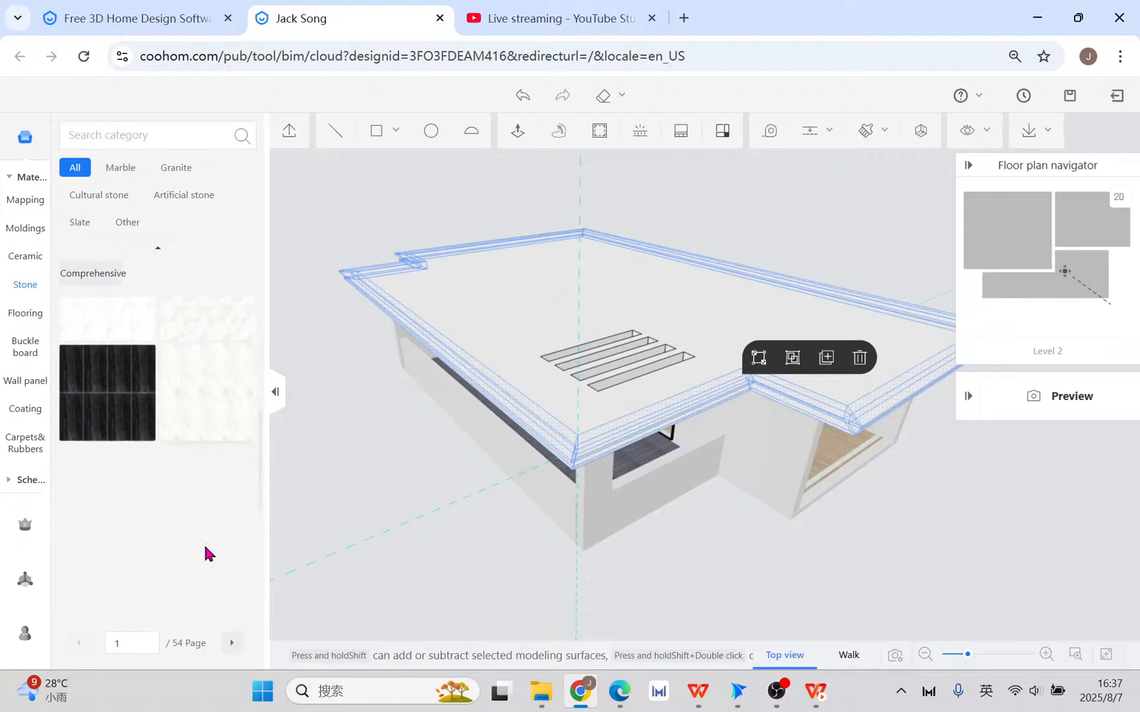
pyautogui.scroll(5, 153, 470)
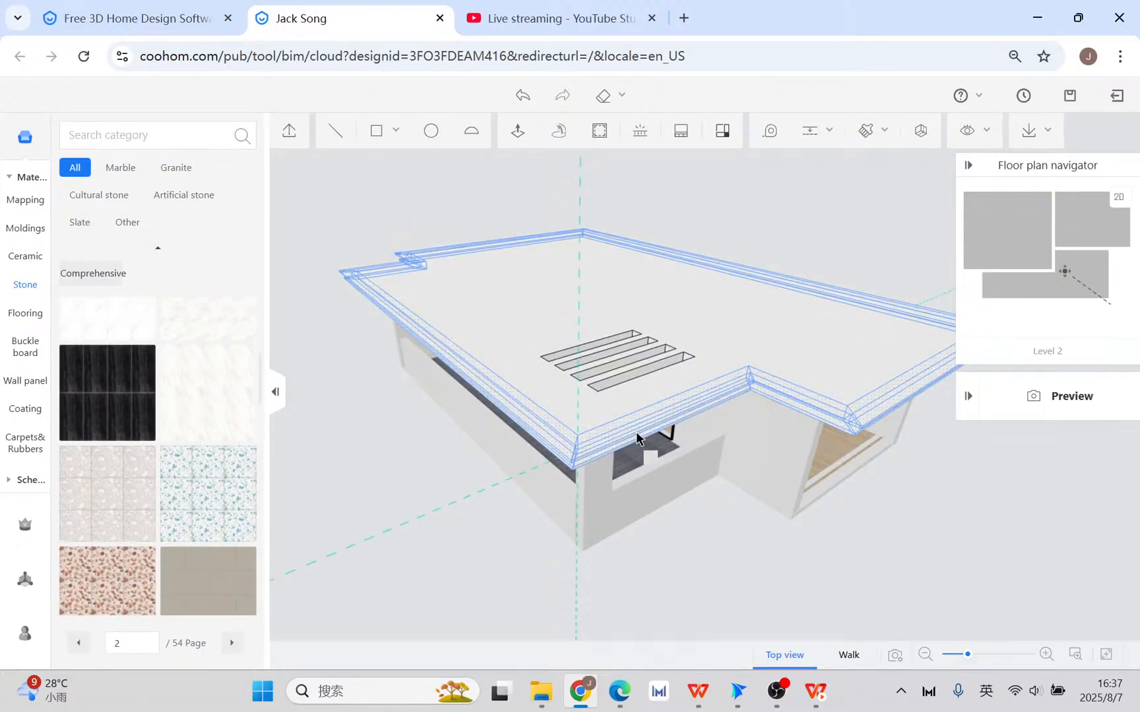
pyautogui.scroll(-5, 123, 504)
pyautogui.scroll(-4, 163, 520)
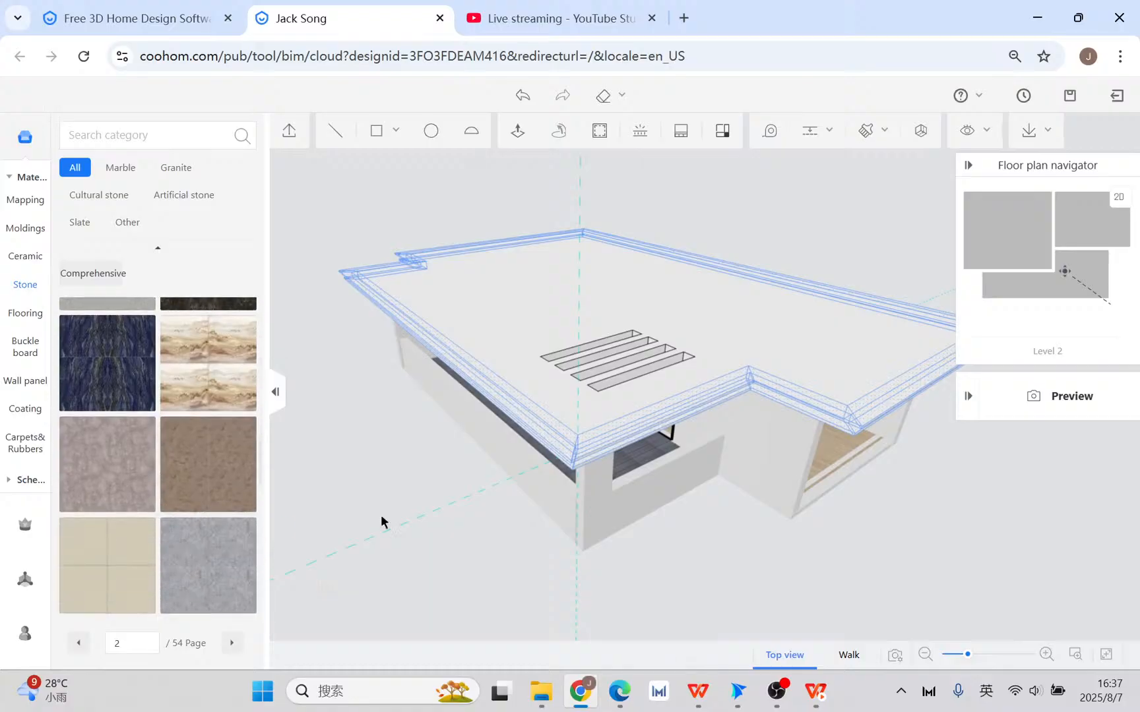
# - Try spreading a grey stone material over the whole lofted roof edge by connecting its faces, and undo it
pyautogui.moveTo(201, 399); pyautogui.dragTo(645, 438)
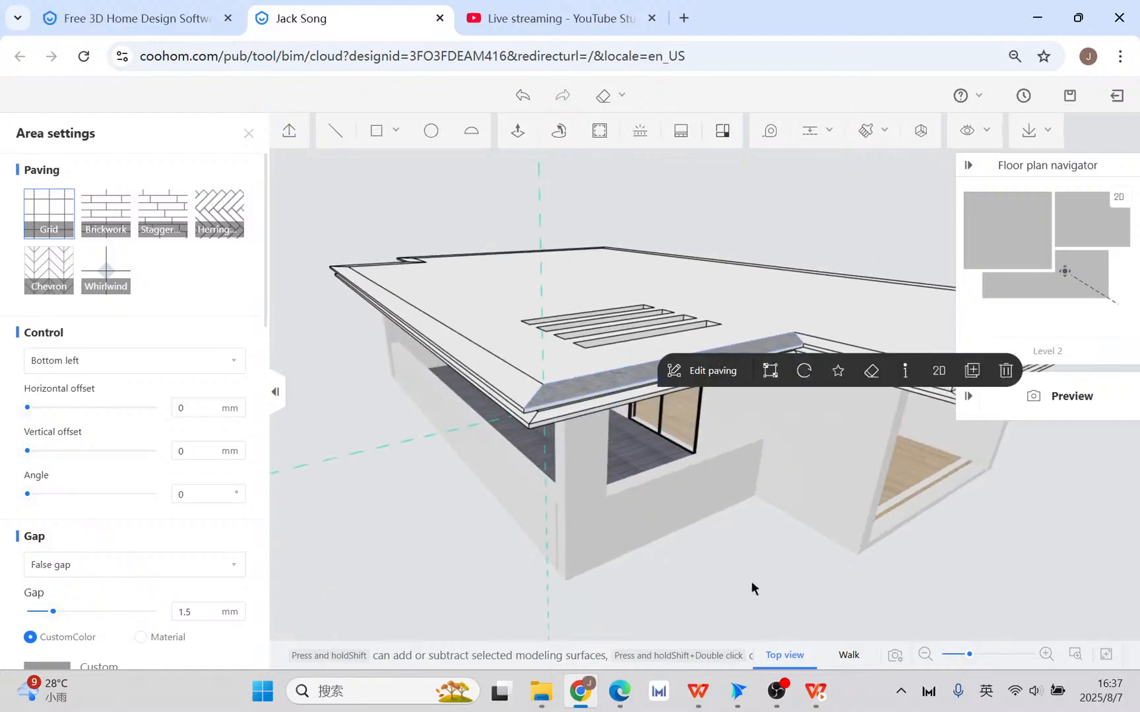
pyautogui.click(601, 391)
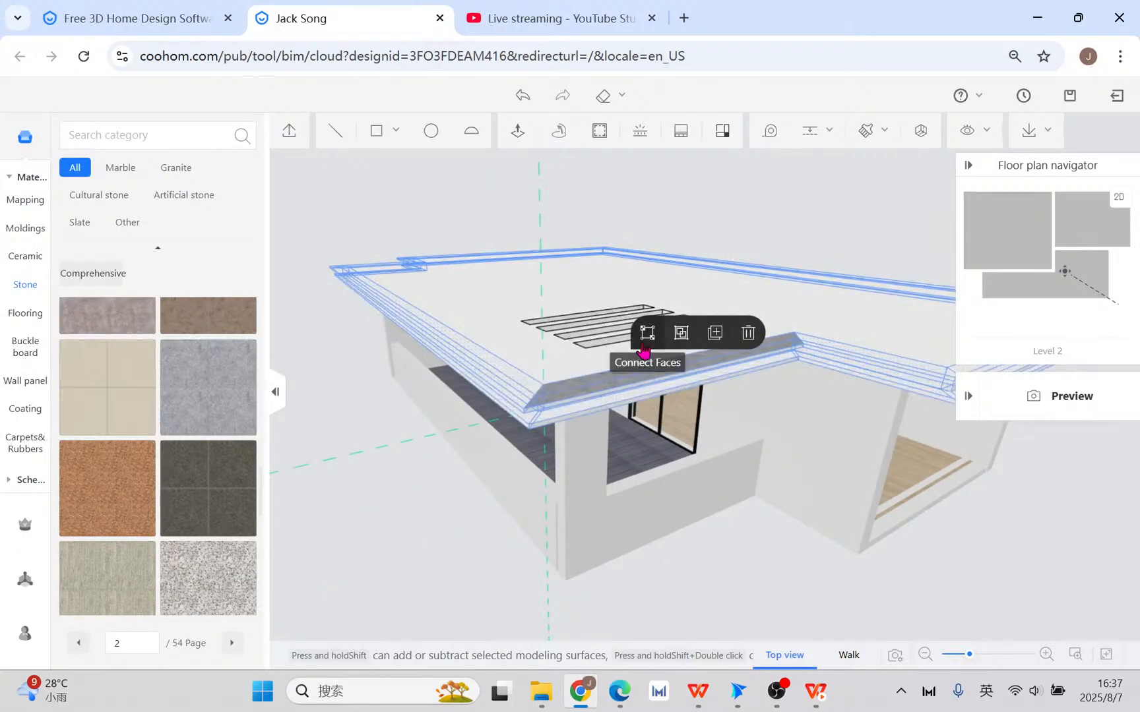
pyautogui.click(647, 334)
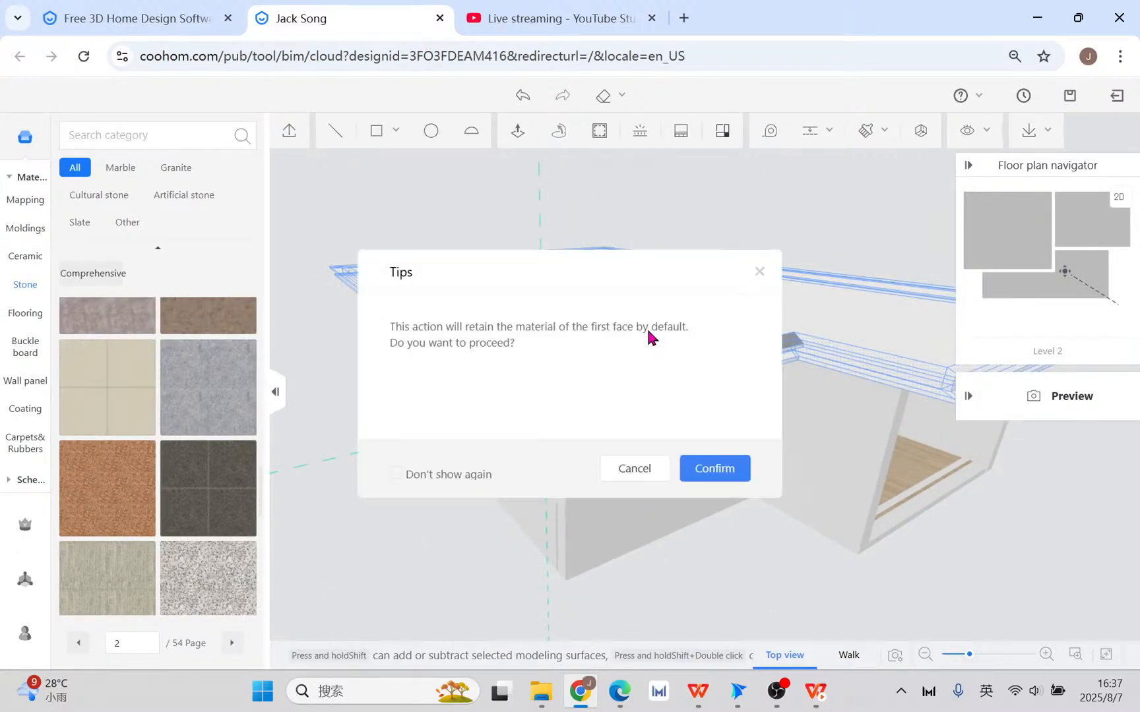
pyautogui.click(700, 467)
pyautogui.moveTo(235, 528); pyautogui.dragTo(585, 393)
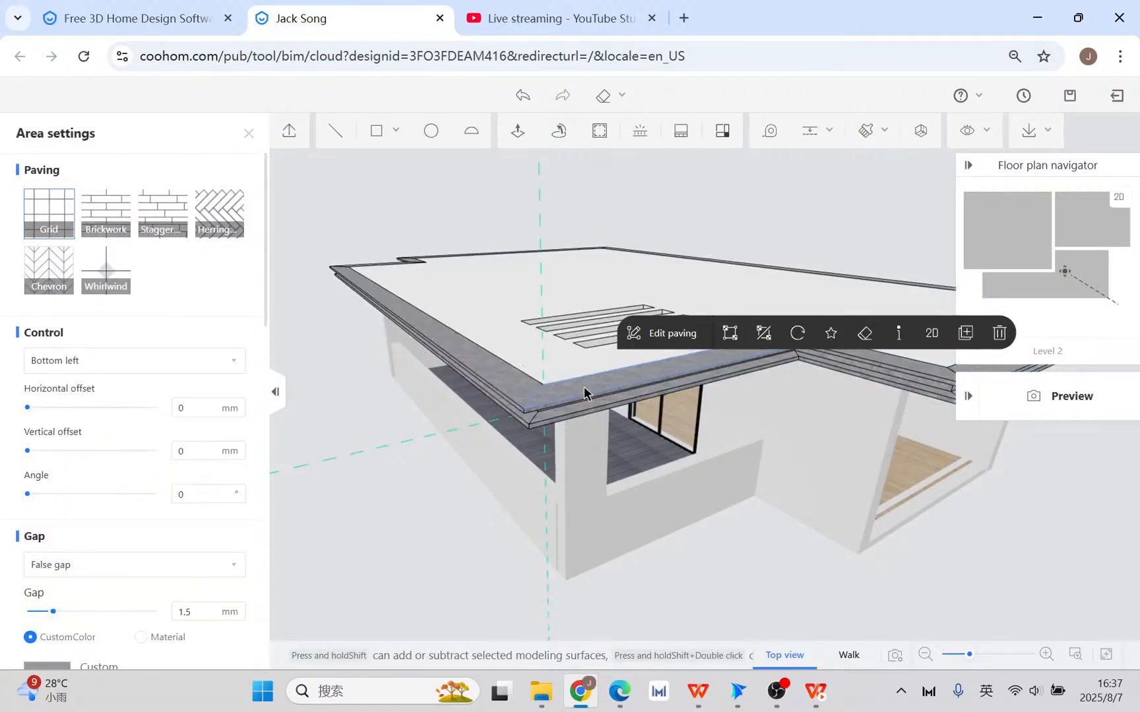
pyautogui.scroll(-1, 649, 509)
pyautogui.click(682, 541)
pyautogui.moveTo(682, 541); pyautogui.dragTo(654, 560, button='middle')
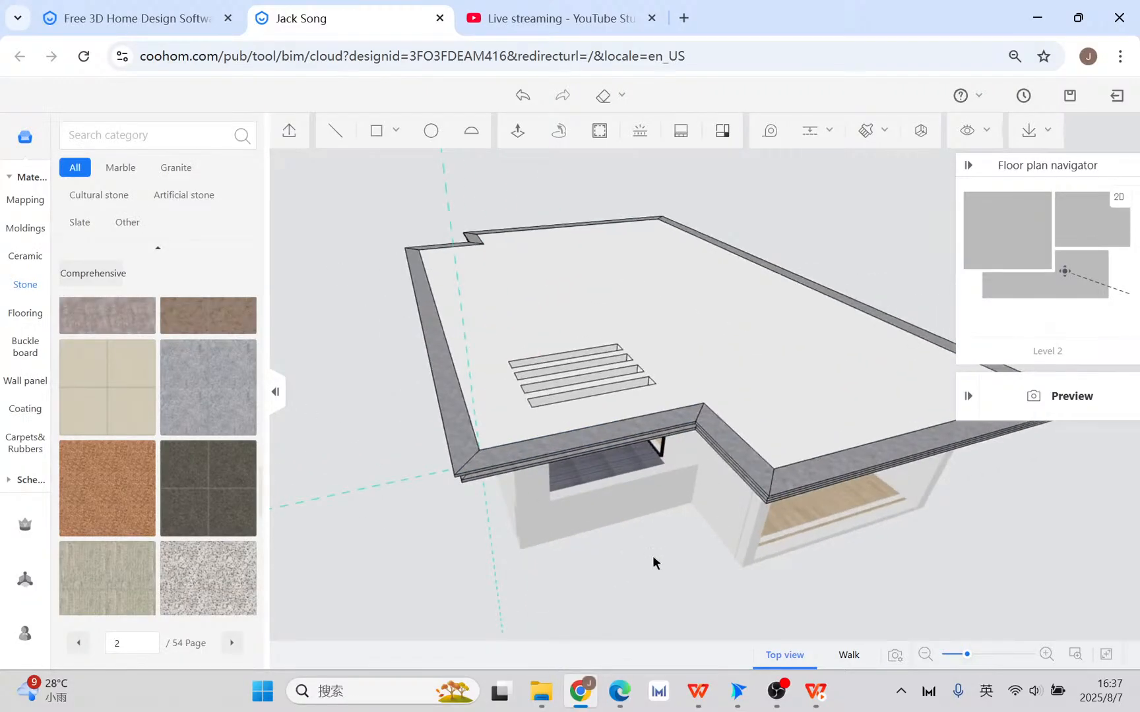
pyautogui.click(523, 95)
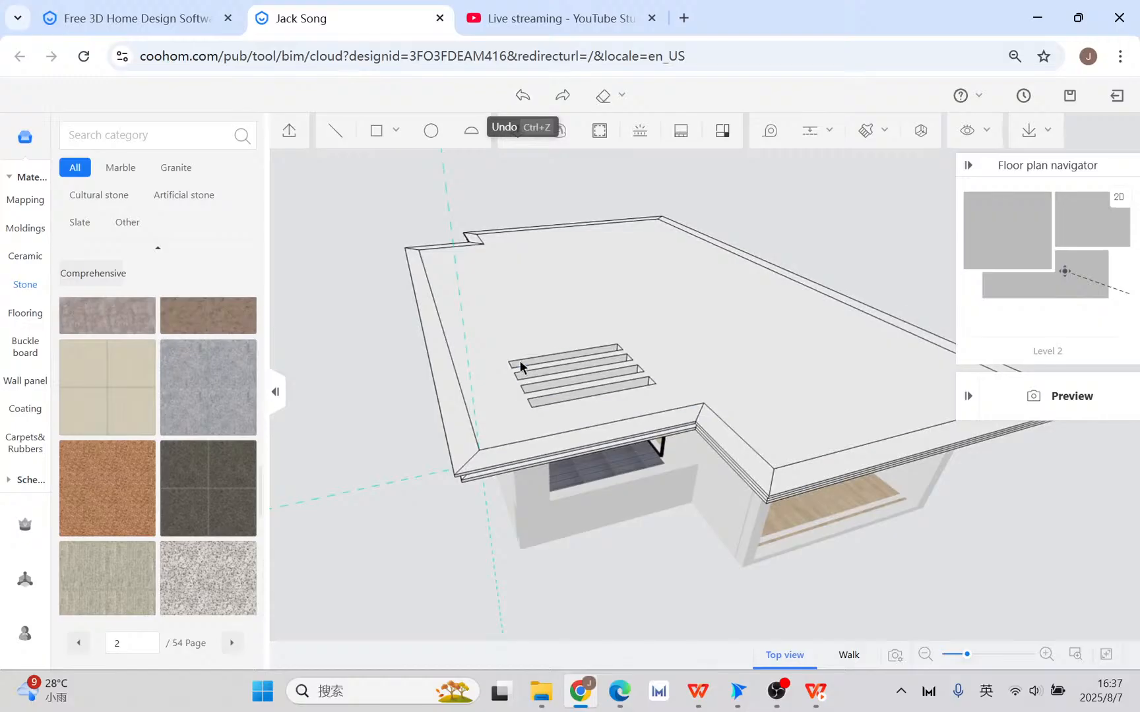
# - Connect all faces of the lofted roof edge and apply the speckled granite stone material to it
pyautogui.click(518, 454)
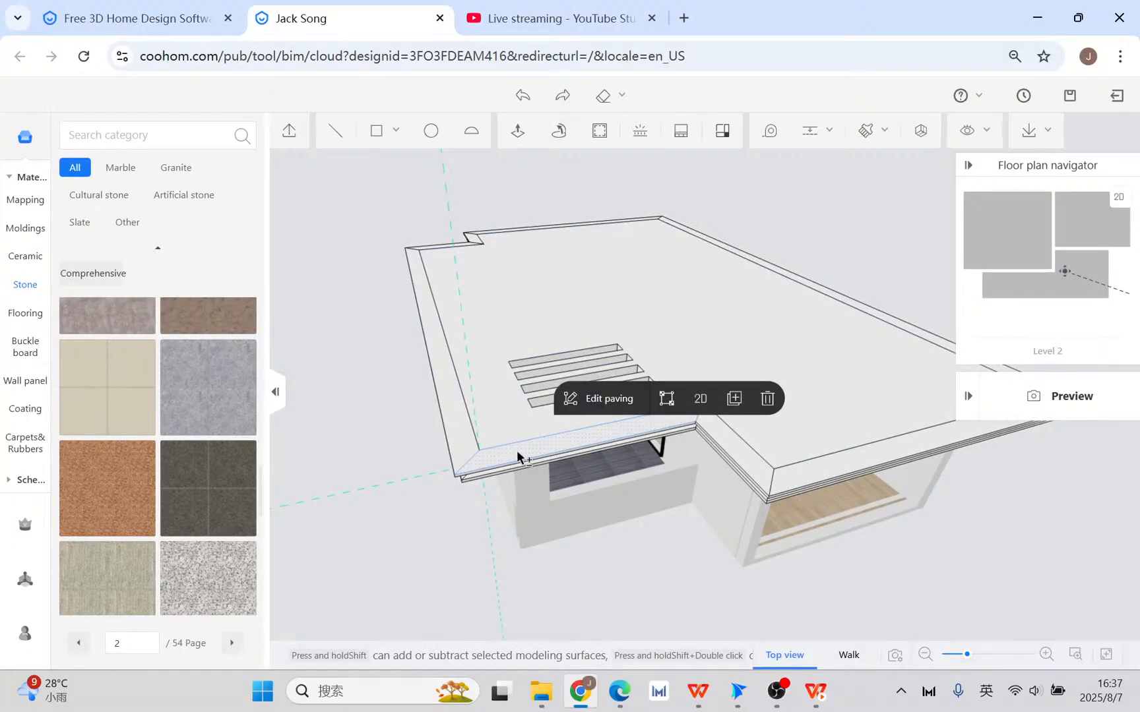
pyautogui.doubleClick(518, 455)
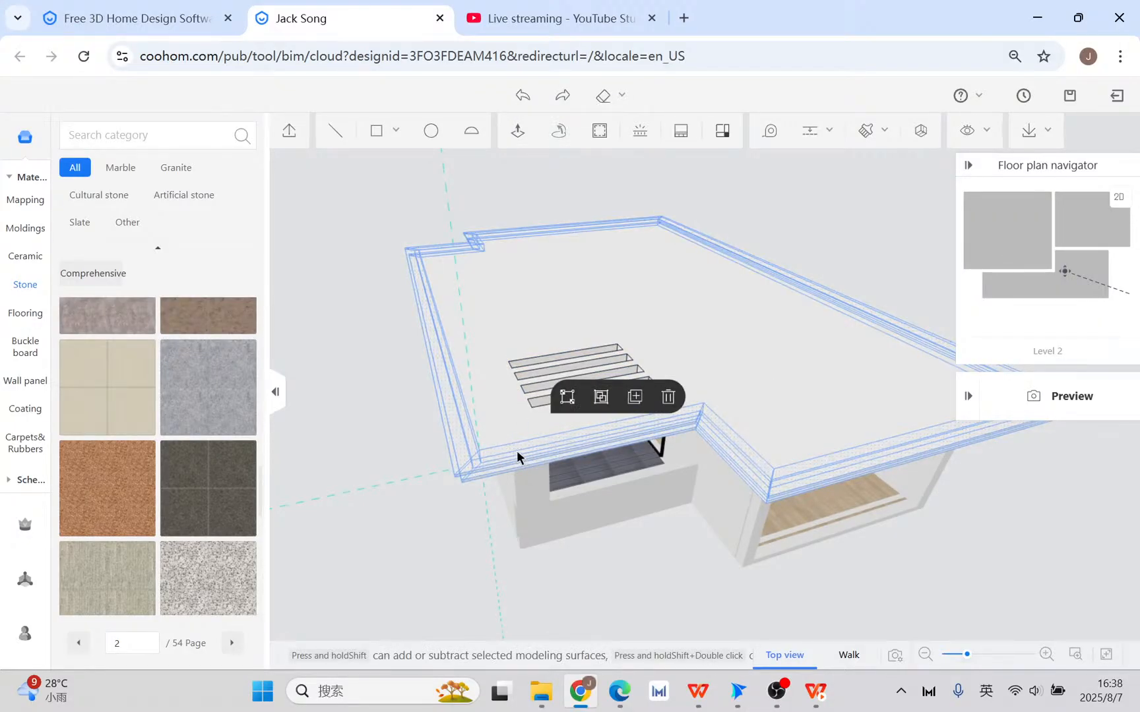
pyautogui.click(566, 396)
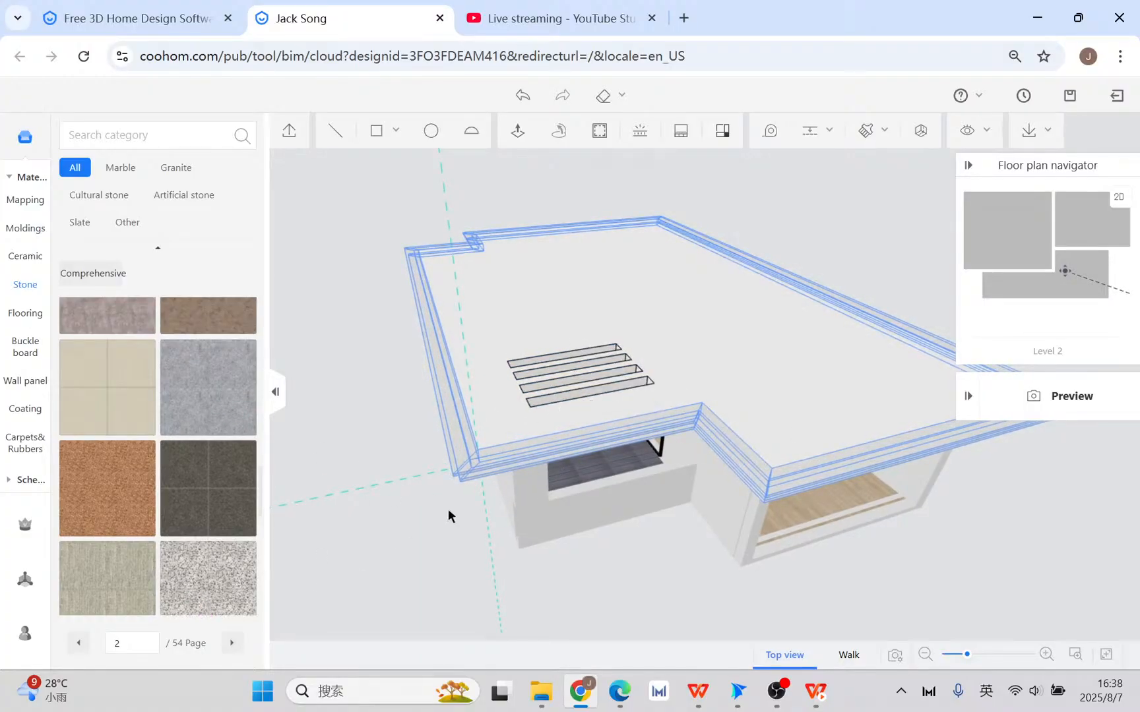
pyautogui.click(511, 463)
pyautogui.moveTo(515, 459); pyautogui.dragTo(735, 547)
# - Copy the speckled granite from the lofted edge onto the roof slab's top face with the Paving brush
pyautogui.click(456, 397)
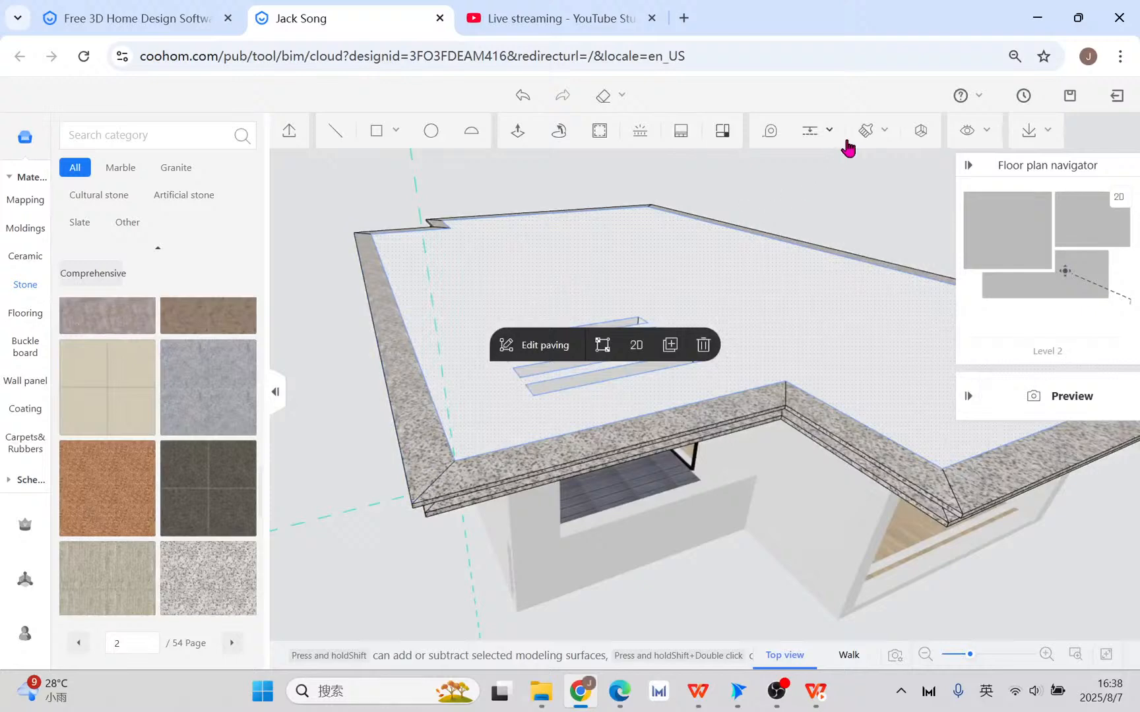
pyautogui.click(866, 130)
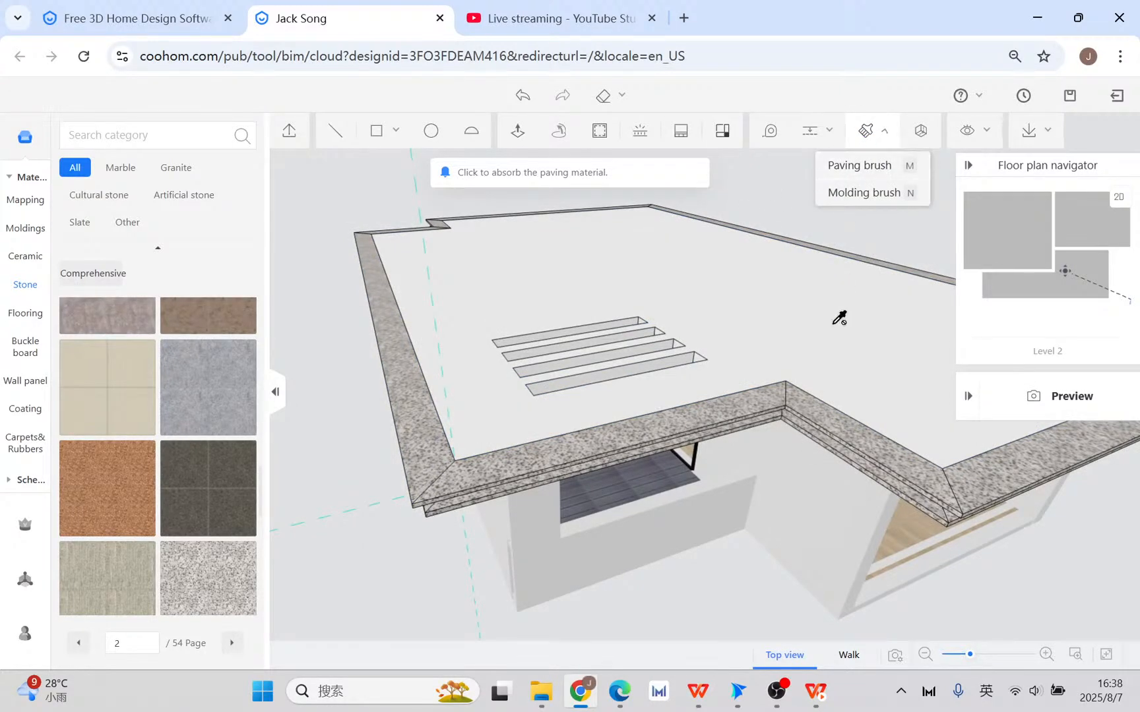
pyautogui.click(756, 389)
pyautogui.click(759, 335)
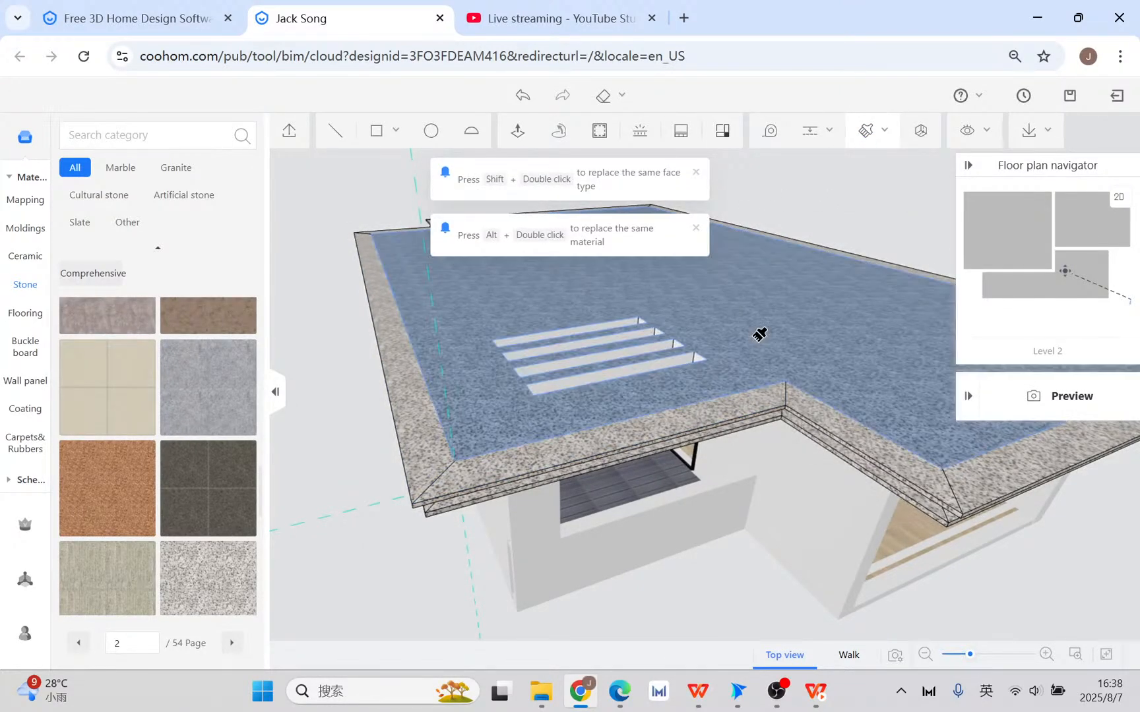
pyautogui.press('Escape')
pyautogui.moveTo(739, 345); pyautogui.dragTo(731, 346, button='right')
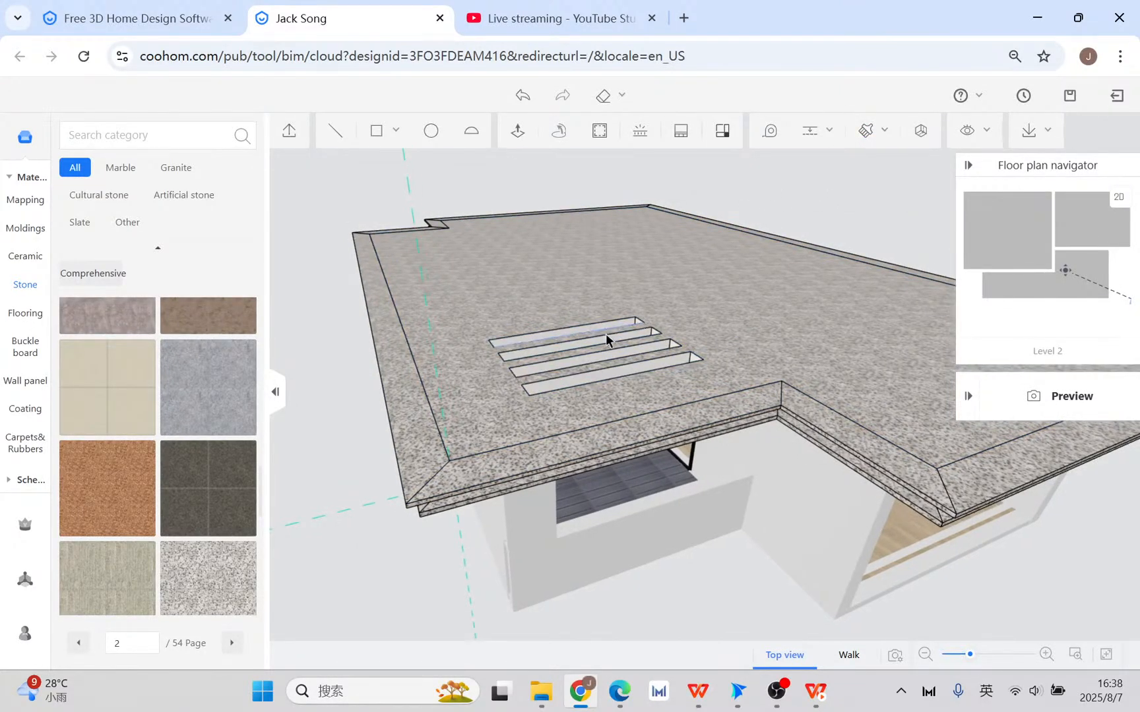
# - Select the whole slotted roof slab as a body and group it
pyautogui.click(745, 333)
pyautogui.click(751, 335)
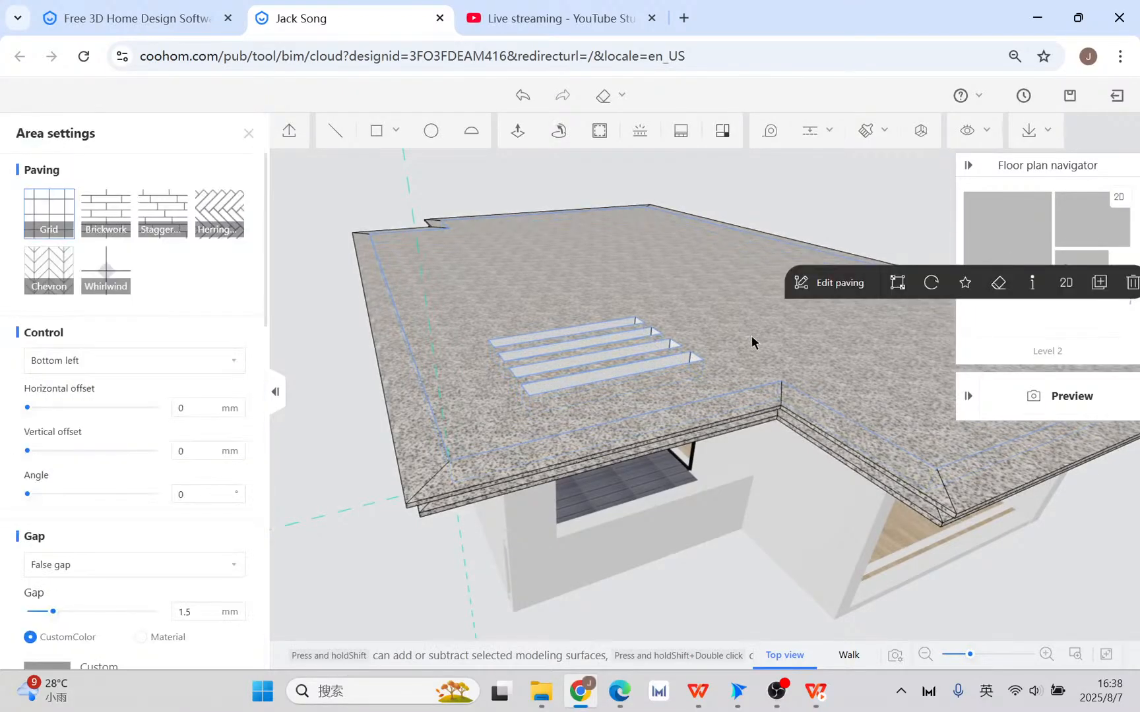
pyautogui.click(851, 289)
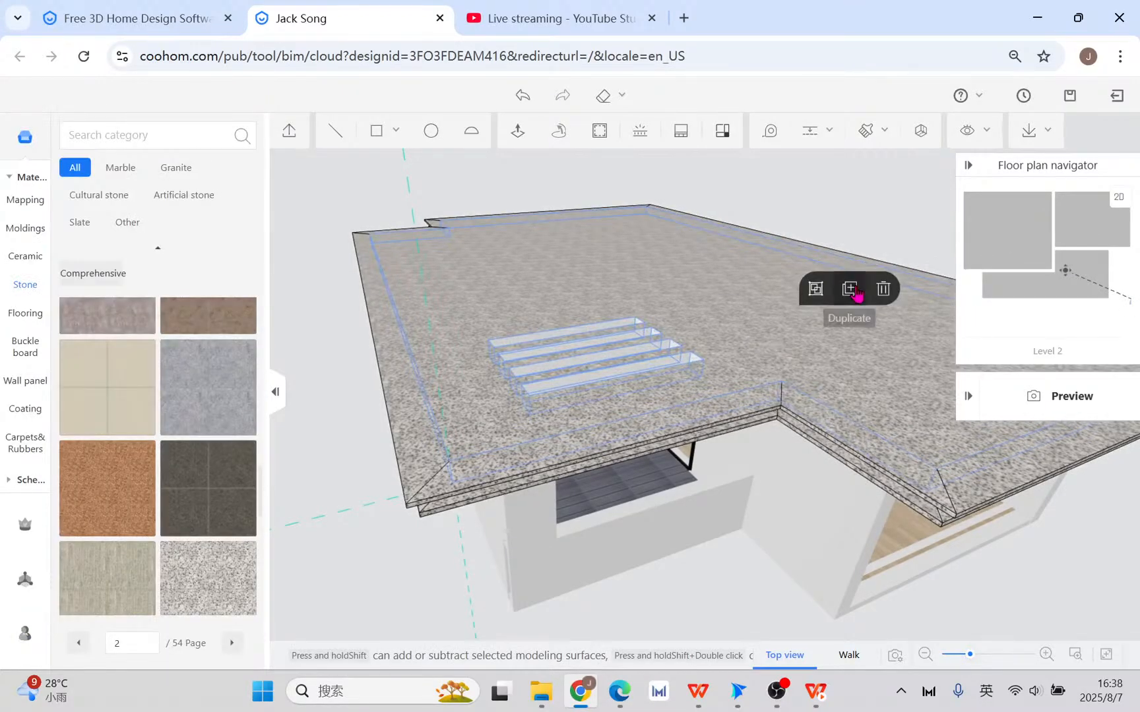
pyautogui.click(818, 290)
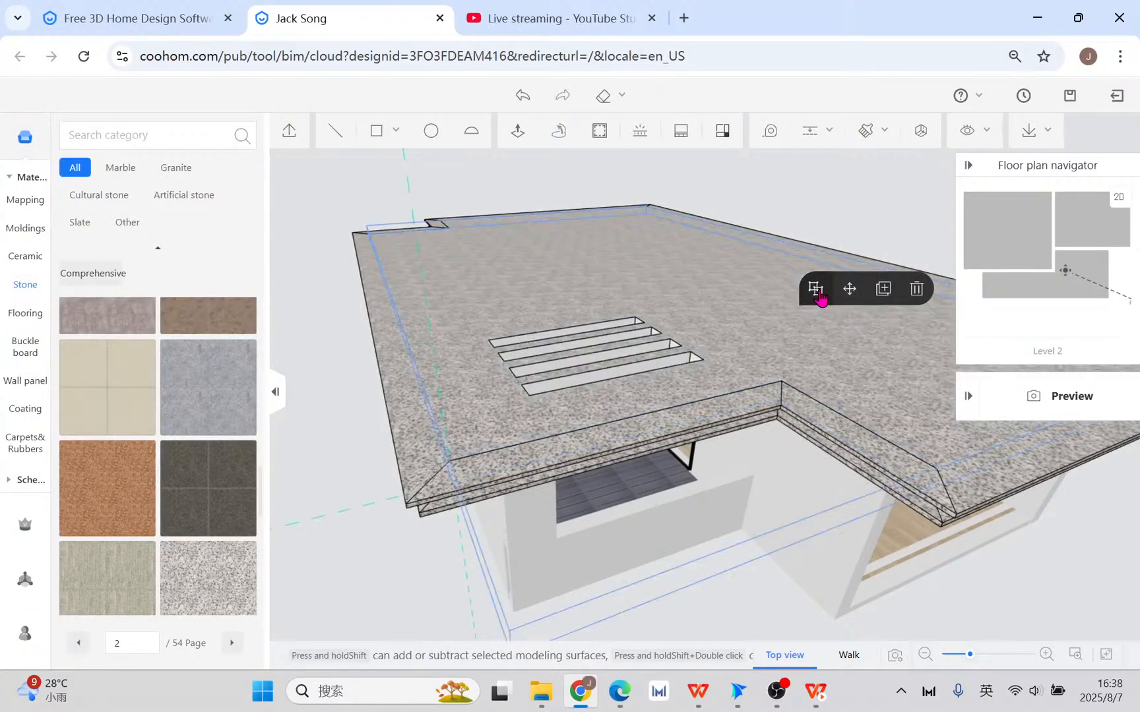
# - Sample the lofted edge's granite with the Paving brush and brush it again over the roof slab's top face
pyautogui.click(868, 134)
pyautogui.click(807, 400)
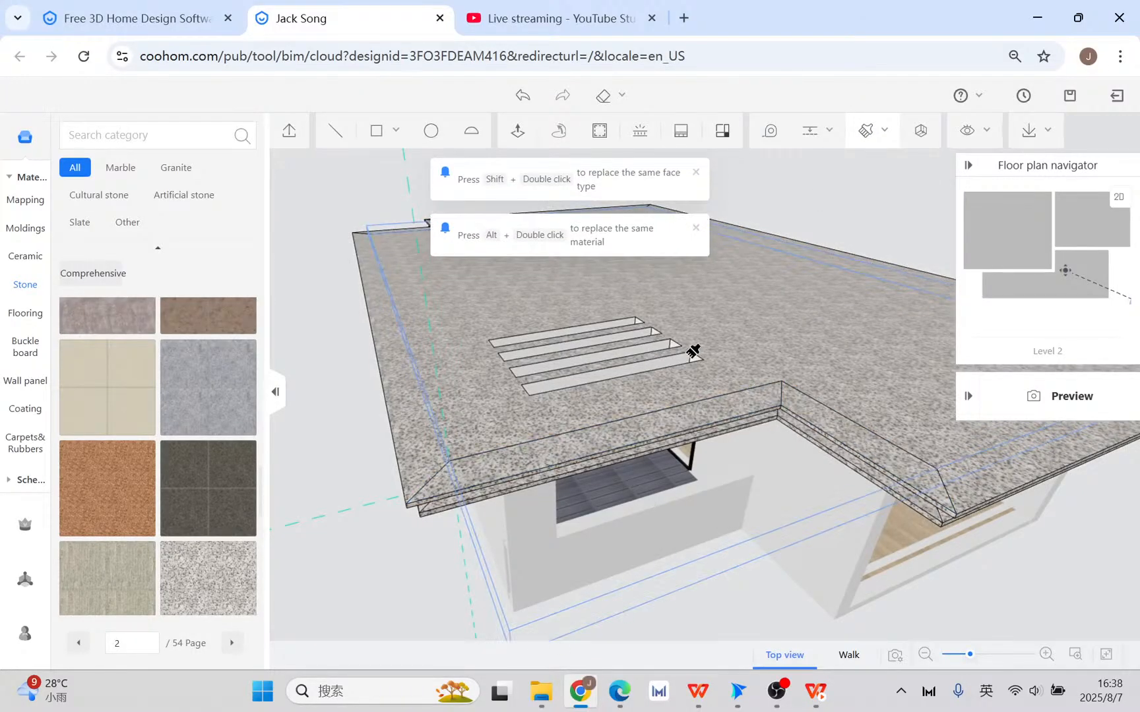
pyautogui.click(765, 338)
pyautogui.click(725, 467)
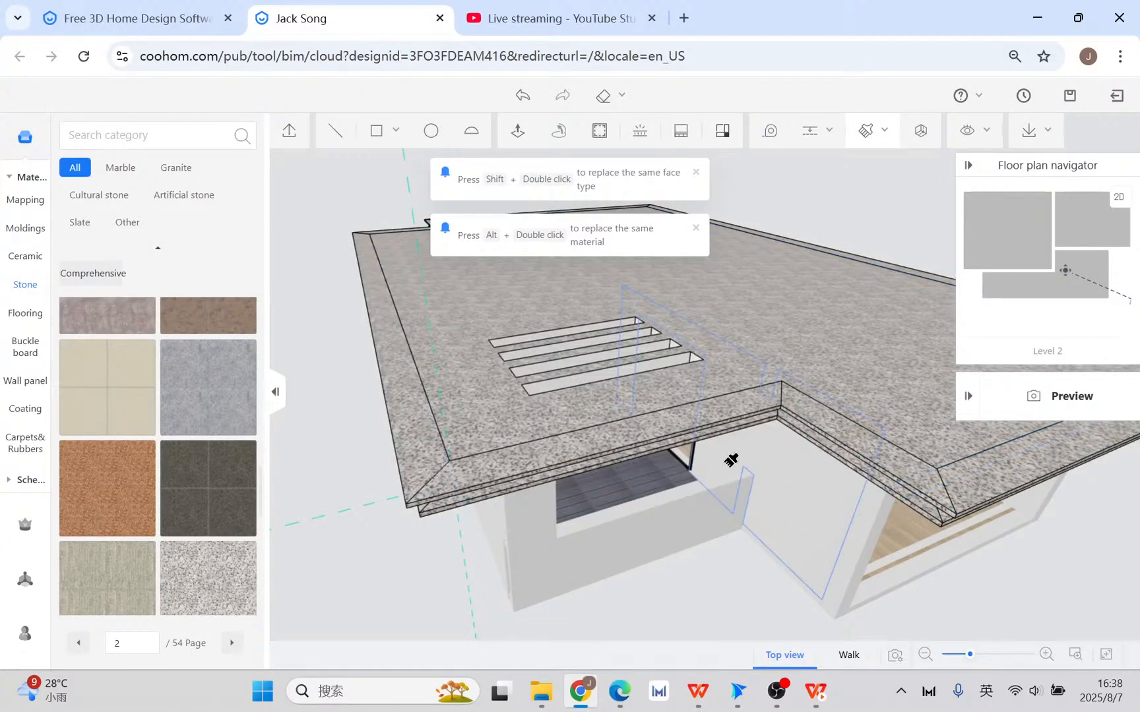
pyautogui.moveTo(606, 370); pyautogui.dragTo(786, 542)
# - Switch to the presentation to view the balcony, roof and railings slide, and return to Coohom in the browser
pyautogui.click(818, 699)
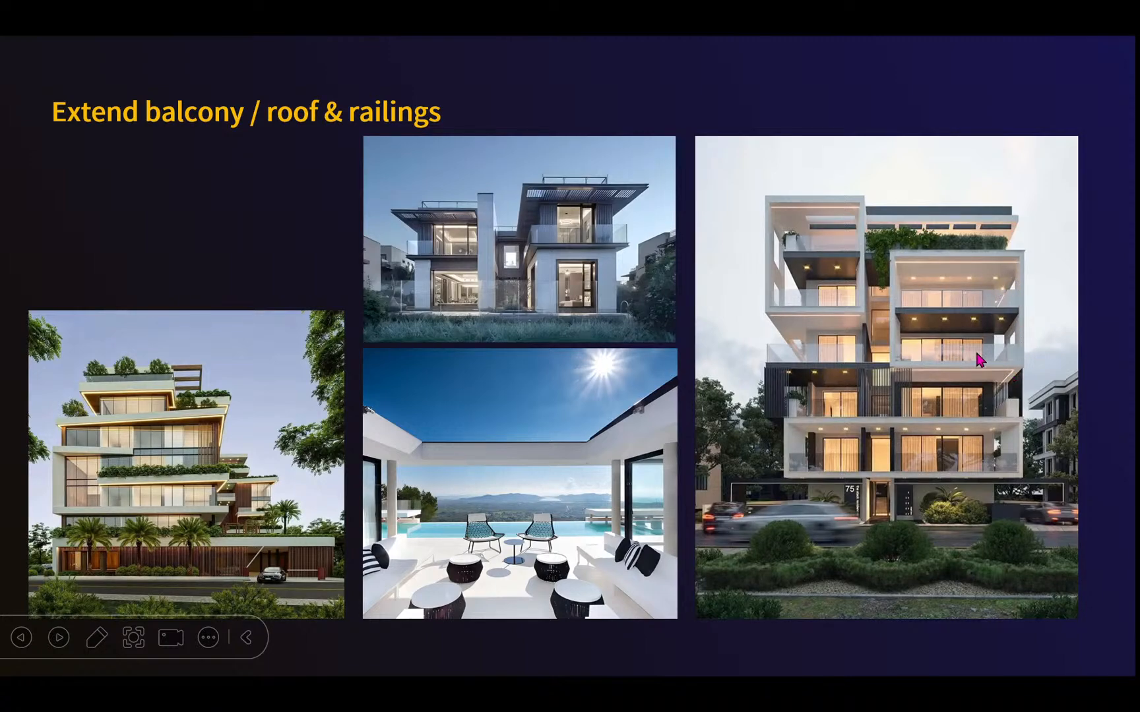
pyautogui.press('super+d')
pyautogui.click(559, 694)
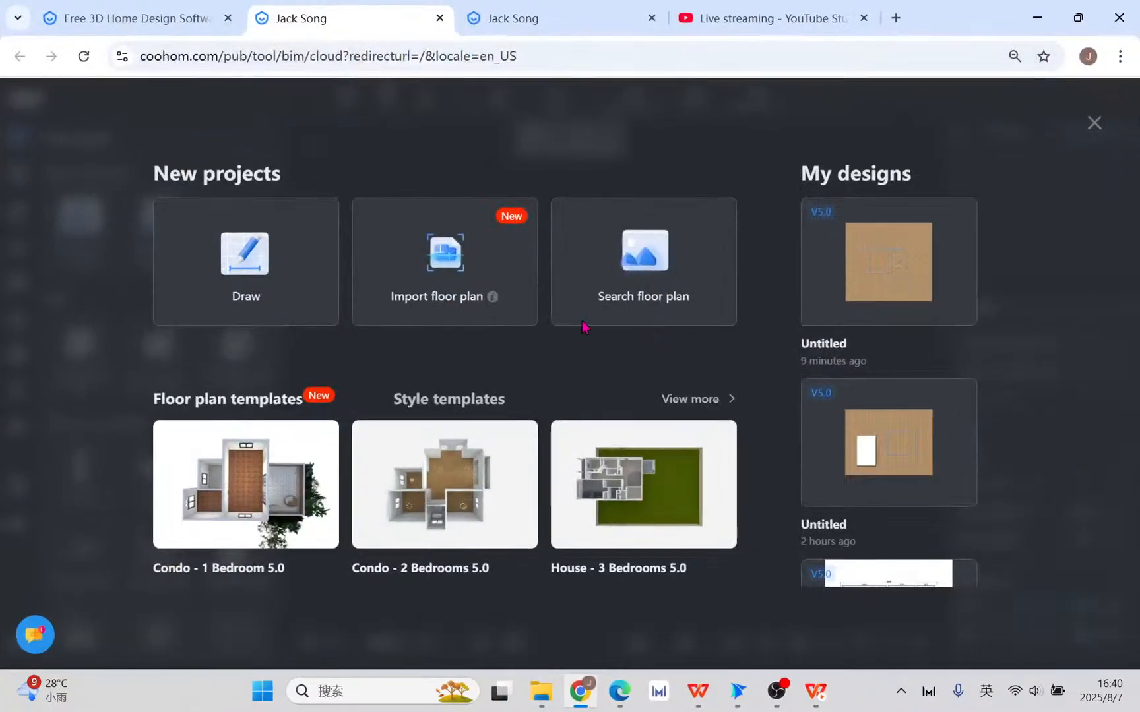
# - Start a new drawn floor plan with two rectangular rooms sharing their upper-left corner, about 5190 and 6540 mm wide inside
pyautogui.click(245, 264)
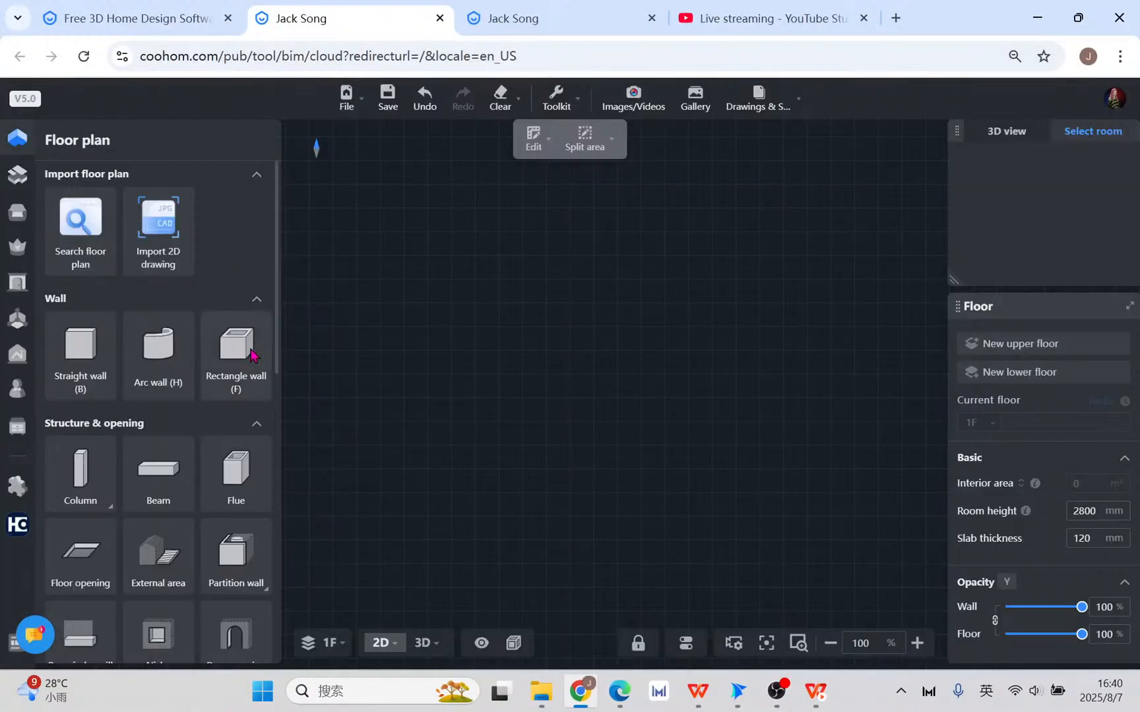
pyautogui.click(460, 259)
pyautogui.click(718, 400)
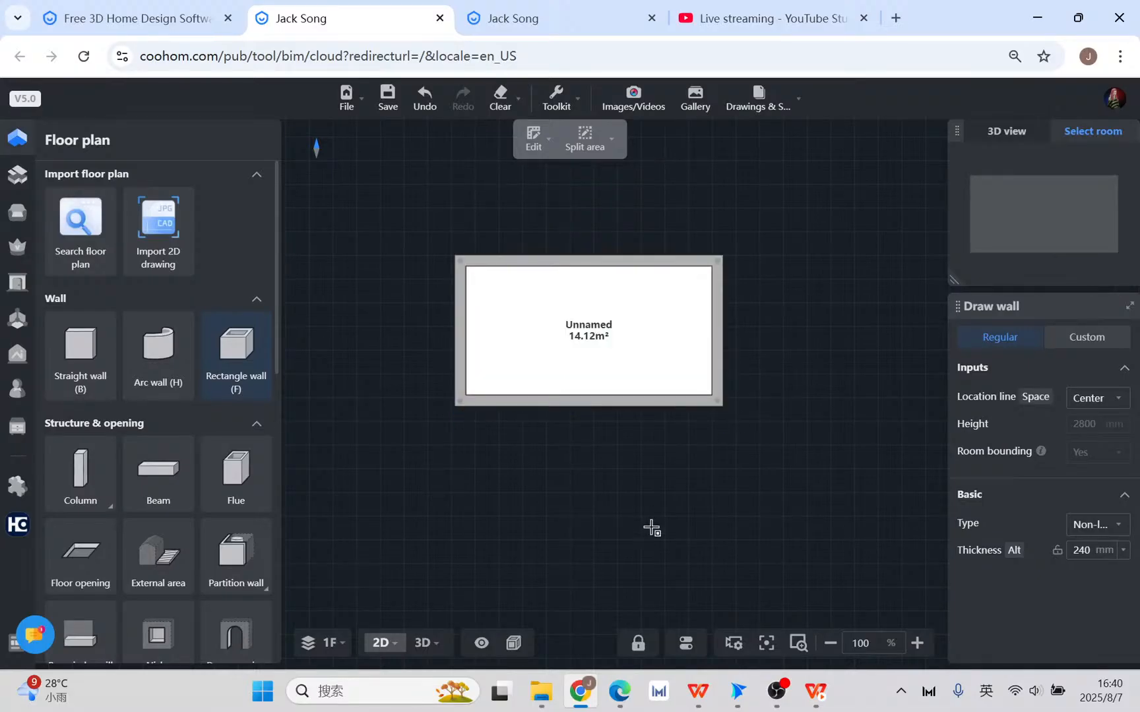
pyautogui.click(460, 264)
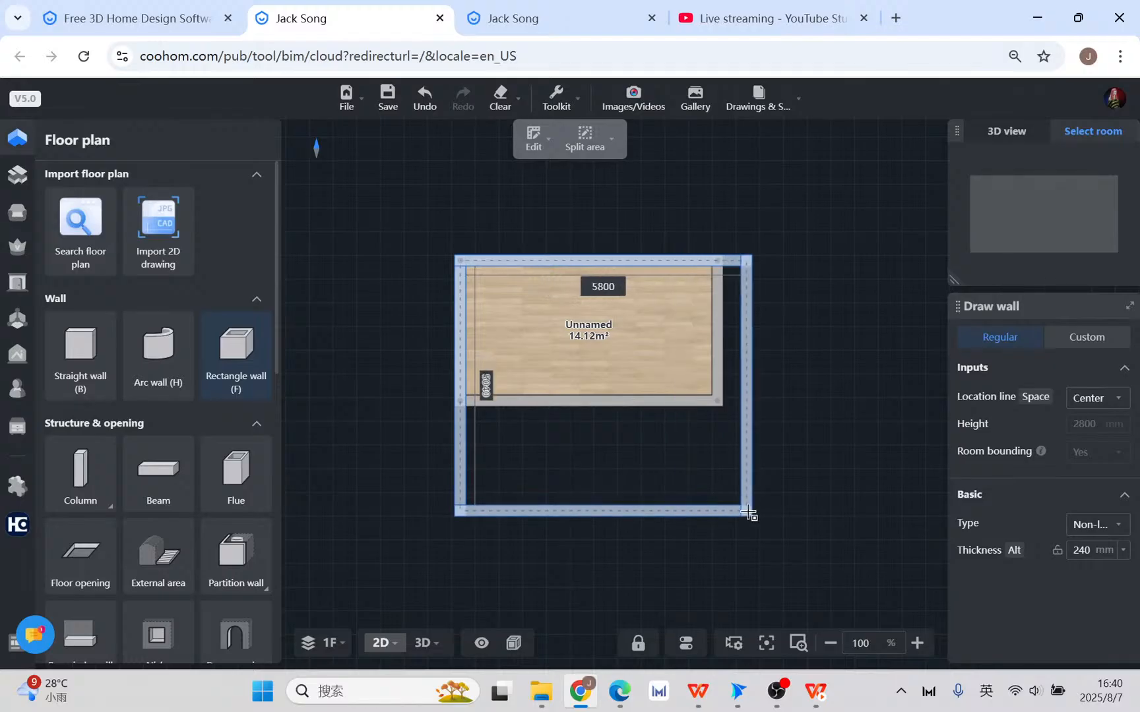
pyautogui.click(783, 508)
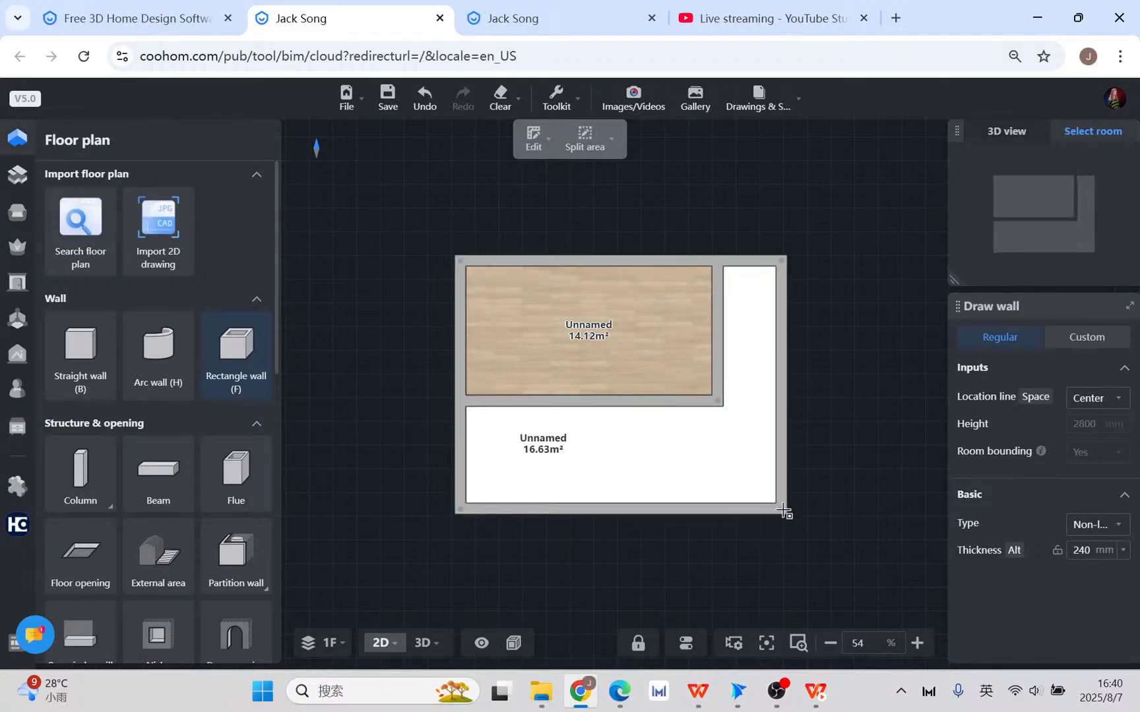
# - Split the long left-hand wall where the smaller room's lower wall meets it
pyautogui.click(461, 435)
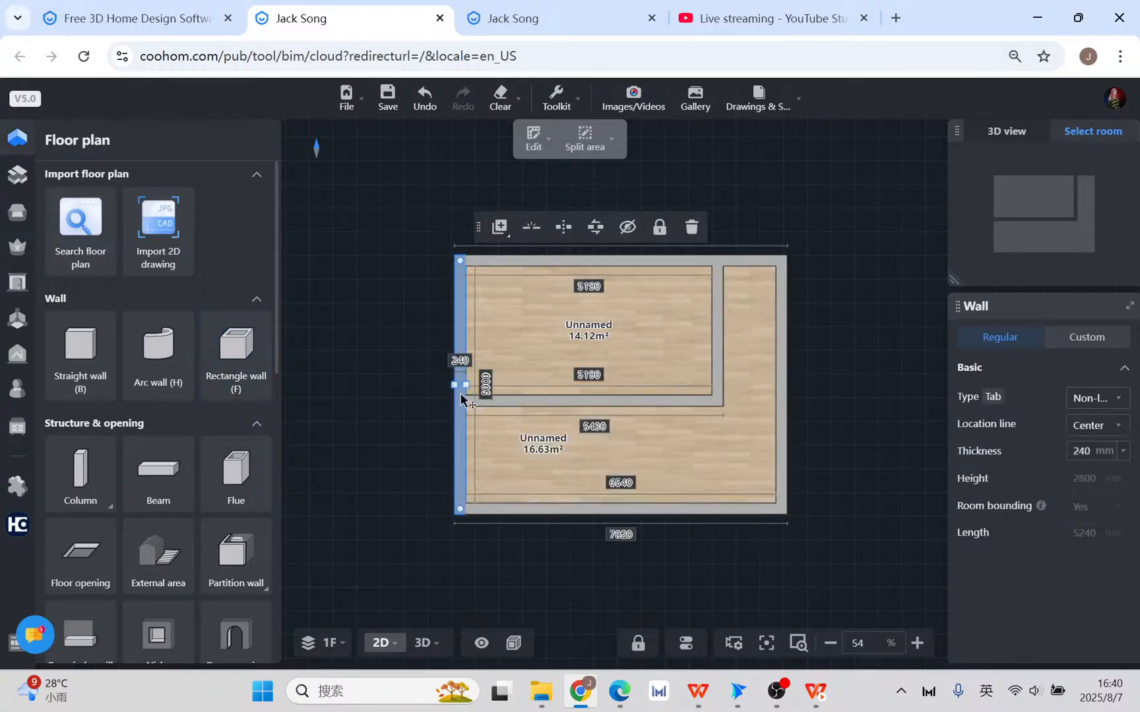
pyautogui.click(531, 227)
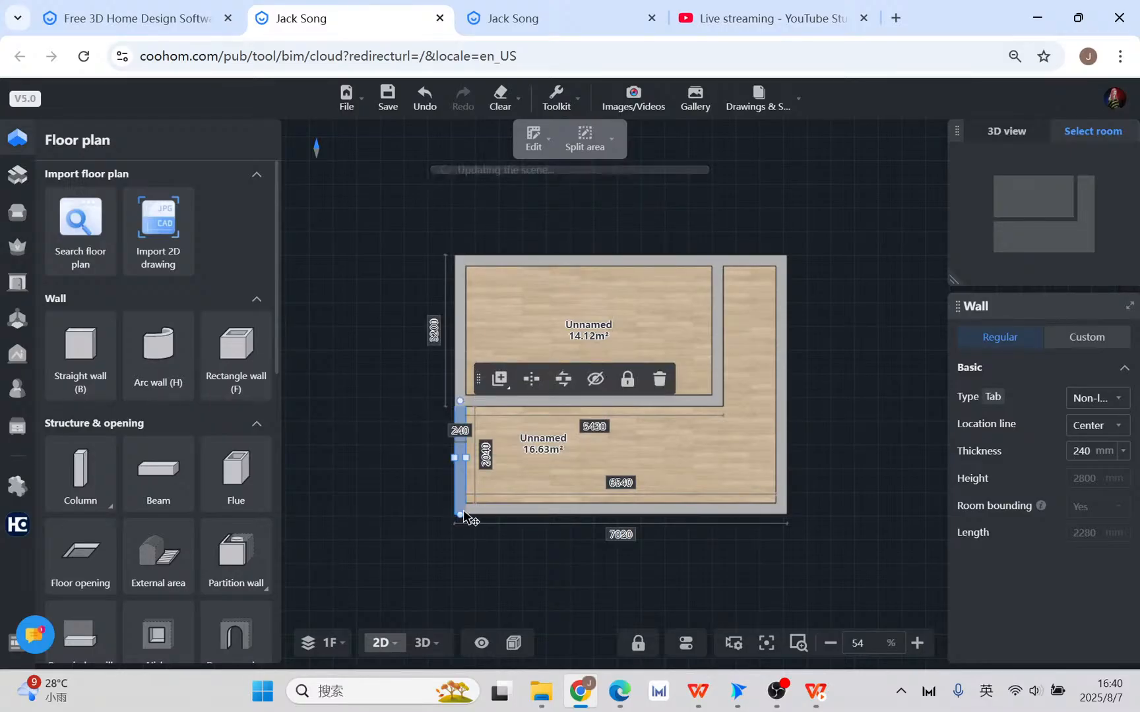
# - Move the lower-left corner of the outer walls outward so the short left wall slants and the lower wall is about 7609 mm long
pyautogui.moveTo(461, 513); pyautogui.dragTo(435, 507)
pyautogui.scroll(5, 452, 530)
pyautogui.click(469, 491)
pyautogui.moveTo(458, 491); pyautogui.dragTo(387, 490)
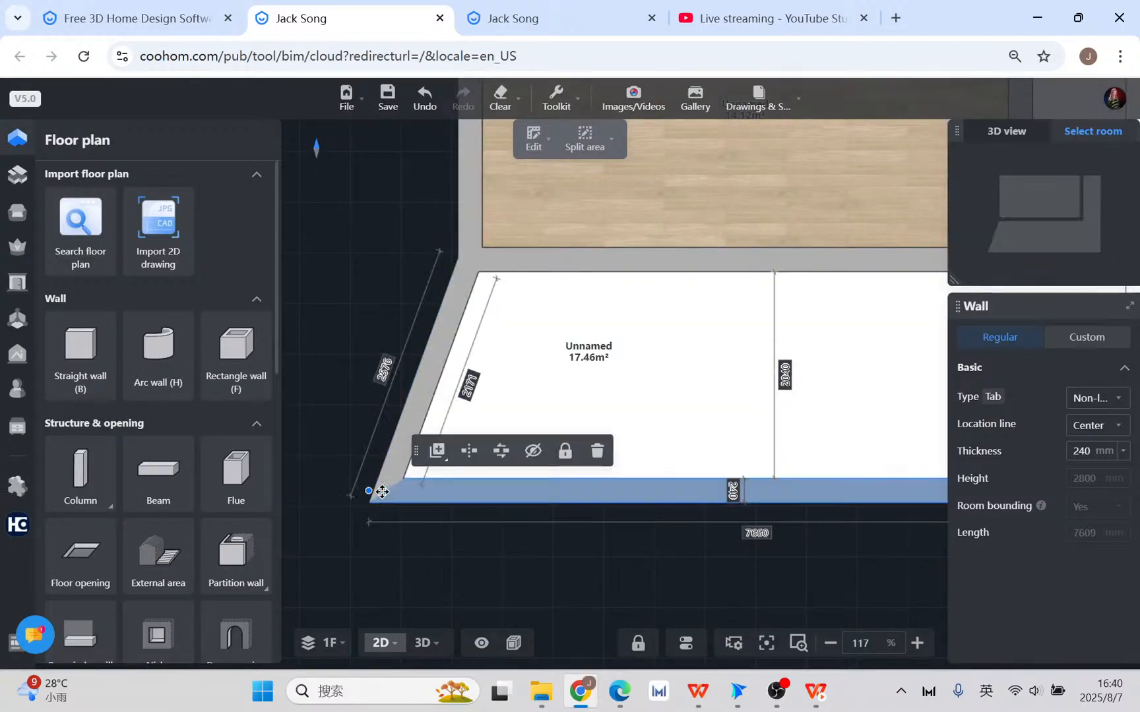
pyautogui.scroll(-6, 433, 526)
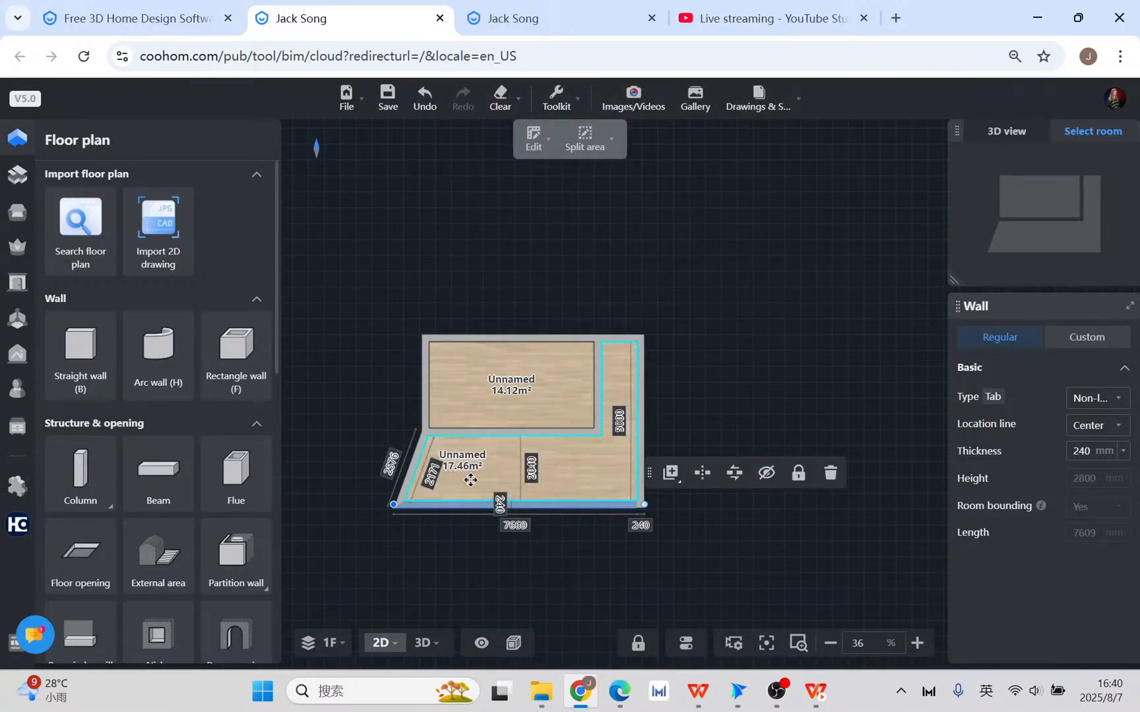
# - Set the room type of the L-shaped outer room to Balcony
pyautogui.click(589, 461)
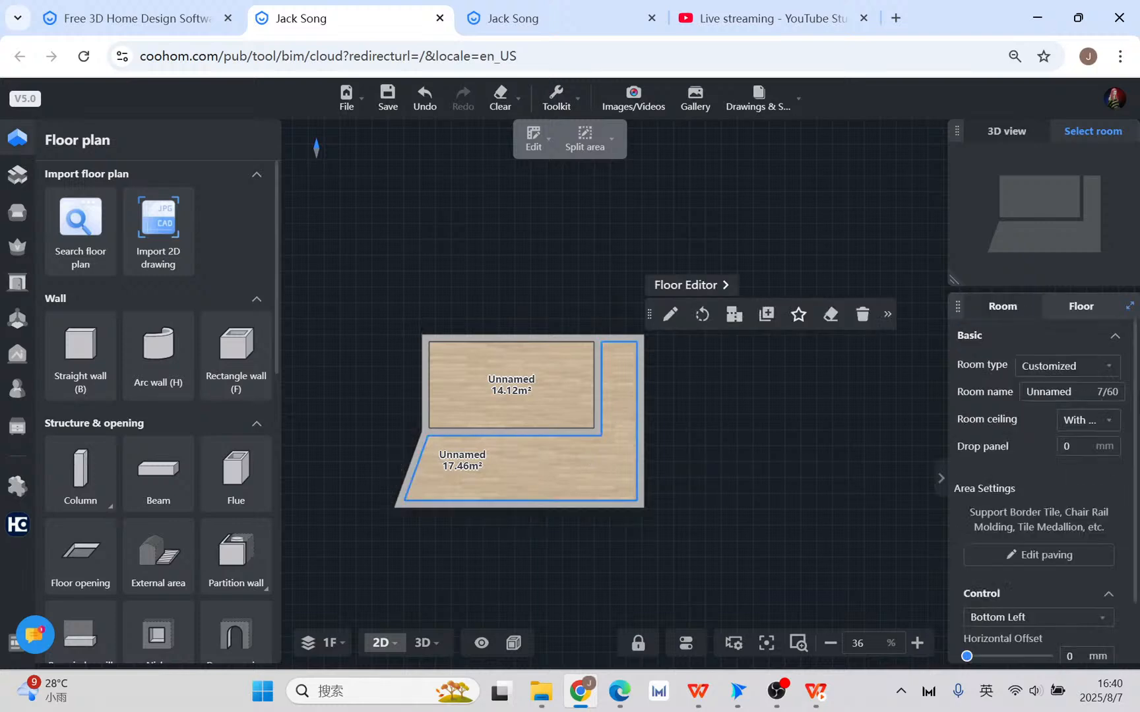
pyautogui.click(1087, 369)
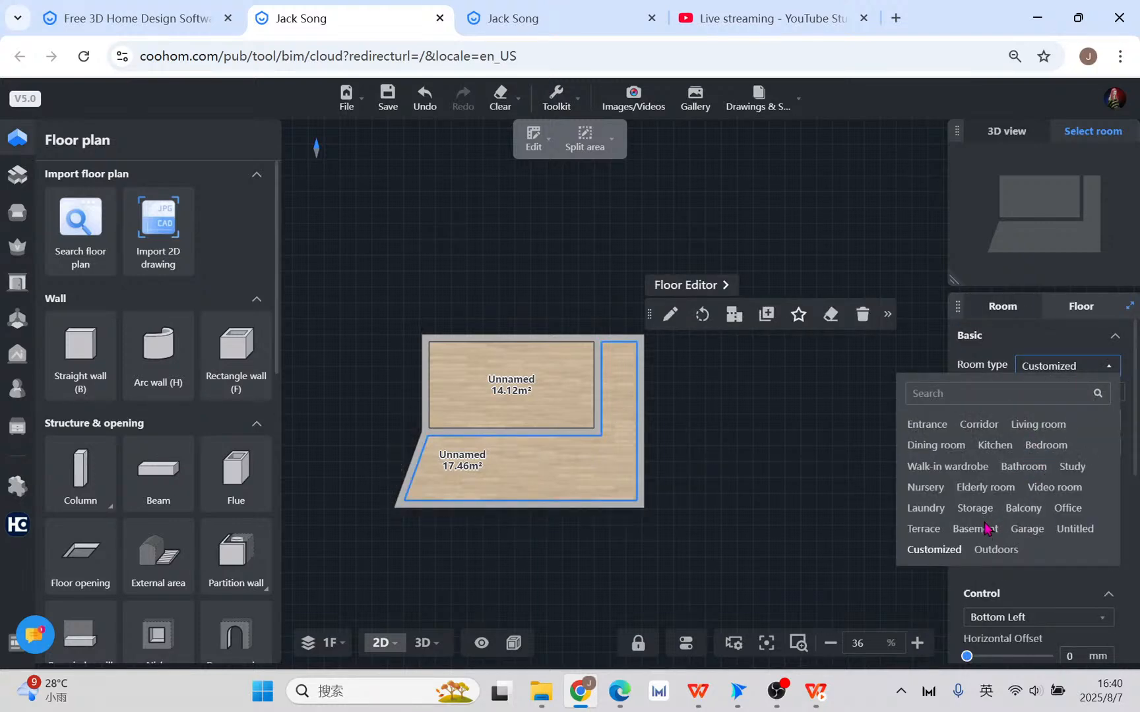
pyautogui.click(1023, 509)
# - Keep the inner rectangular room's type as Customized and name the room Inner rm
pyautogui.click(554, 400)
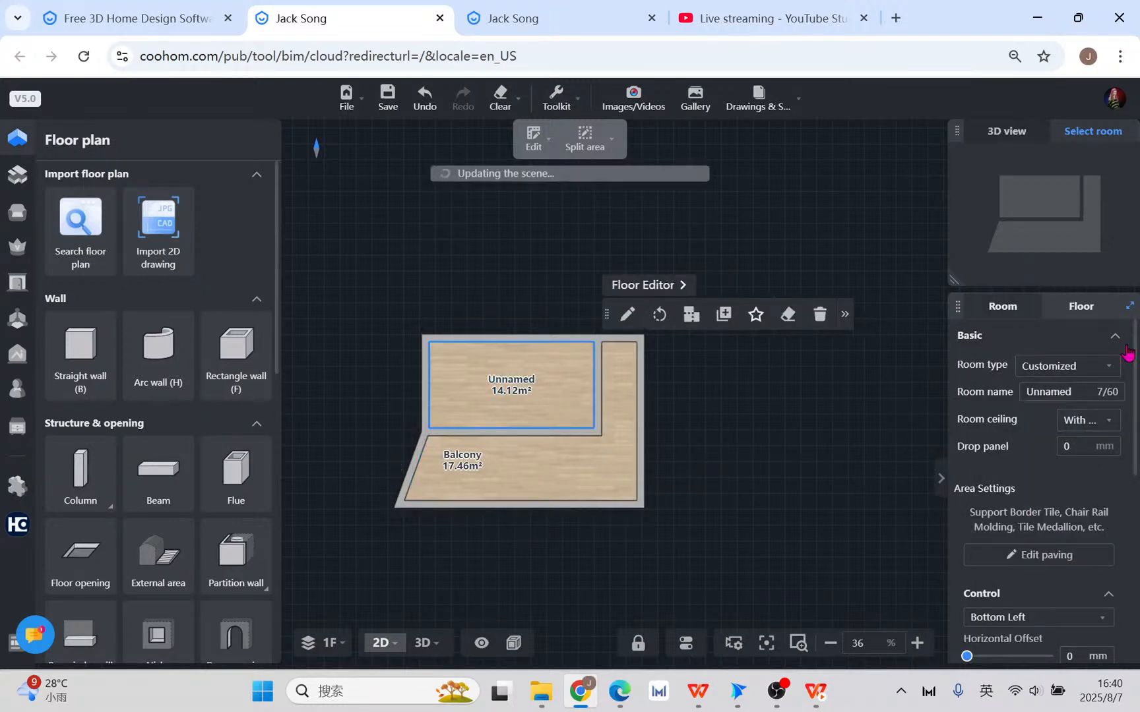
pyautogui.click(1092, 368)
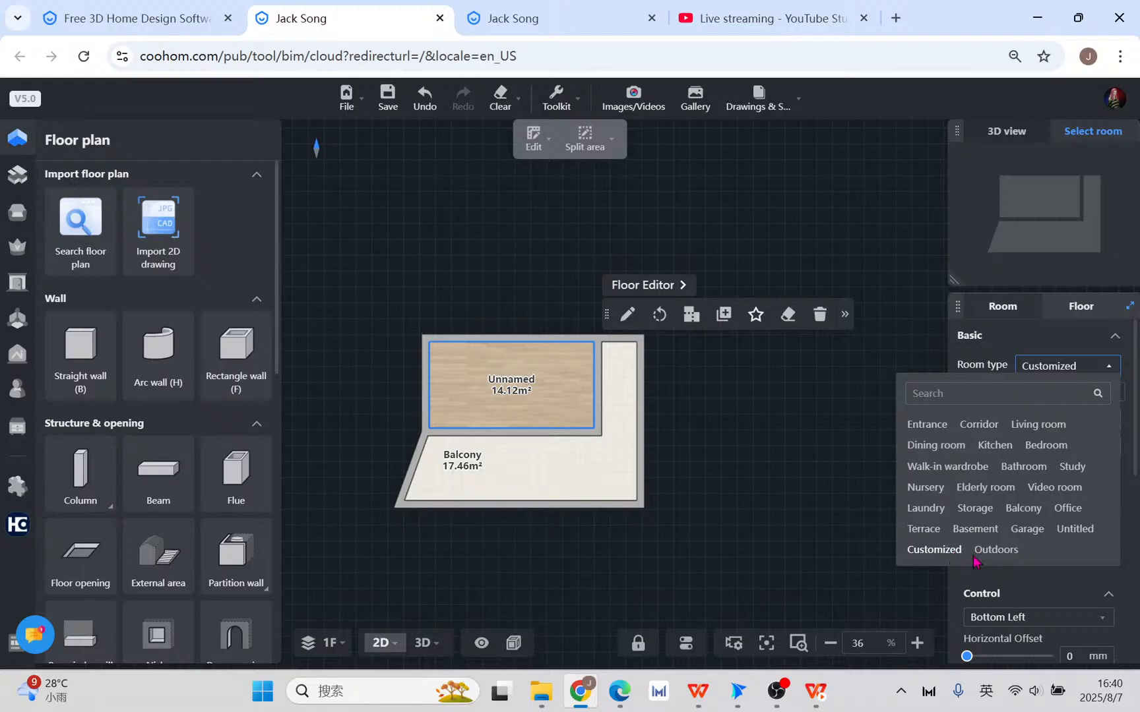
pyautogui.click(950, 550)
pyautogui.doubleClick(1071, 390)
pyautogui.write('l')
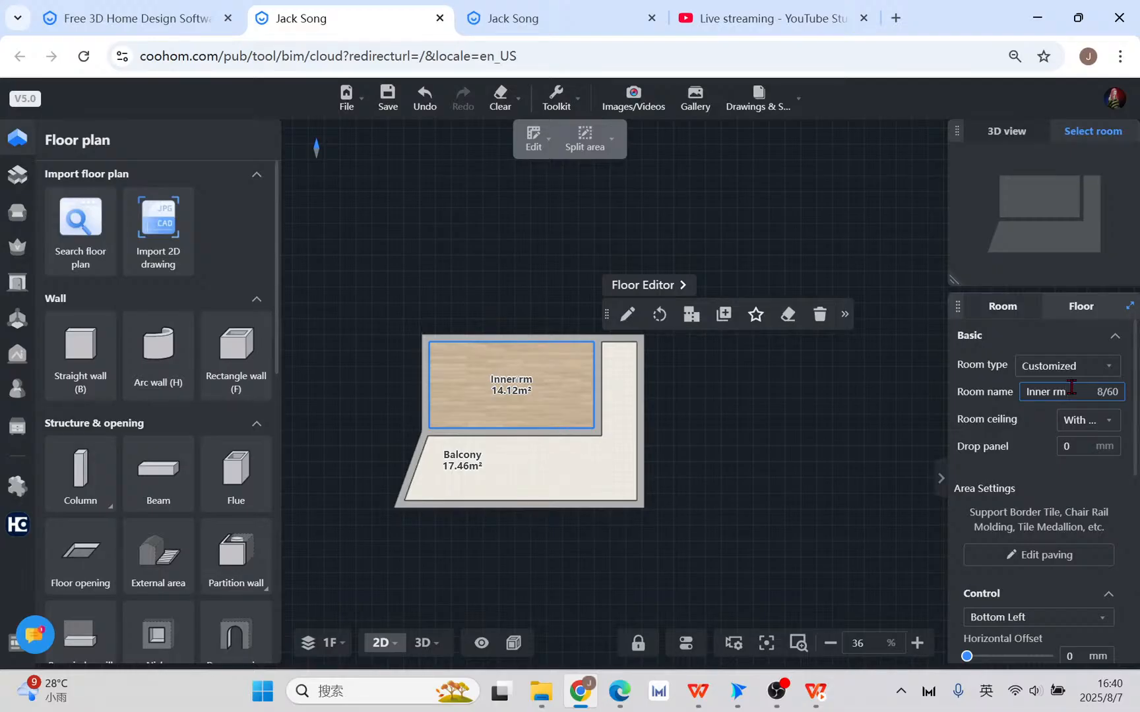
pyautogui.press('Return')
pyautogui.click(620, 555)
# - Add a rectangular door opening to the balcony's lower wall and stretch it along the wall to about 7660 mm wide
pyautogui.scroll(4, 537, 455)
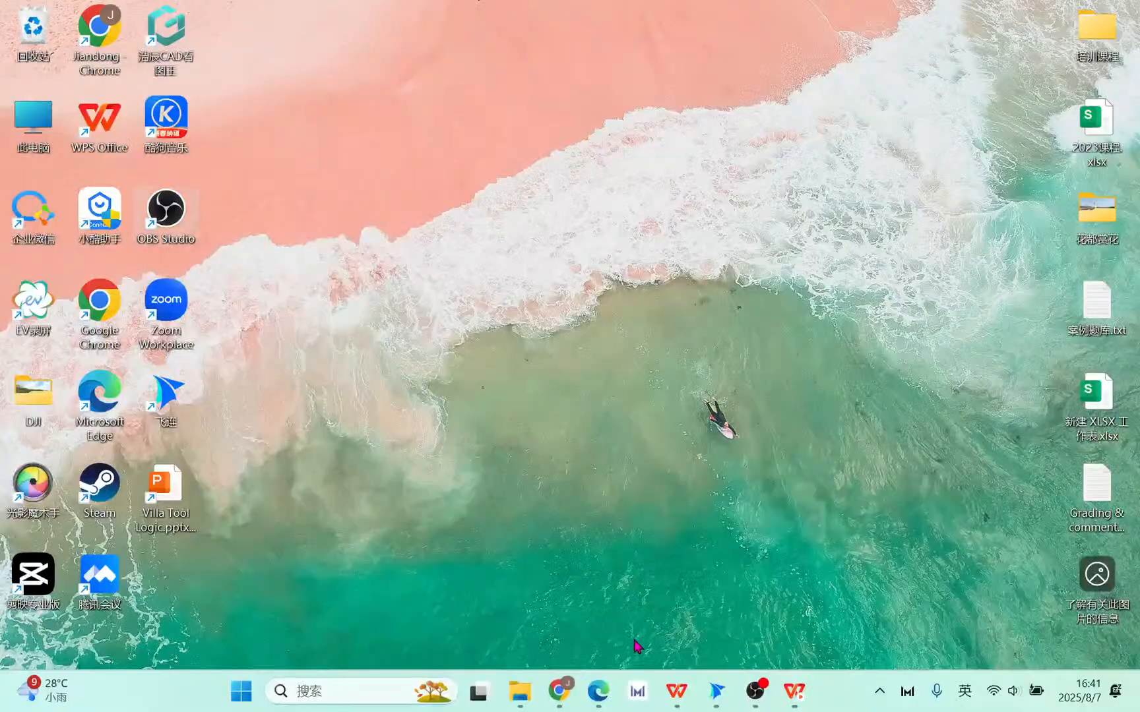
pyautogui.click(559, 690)
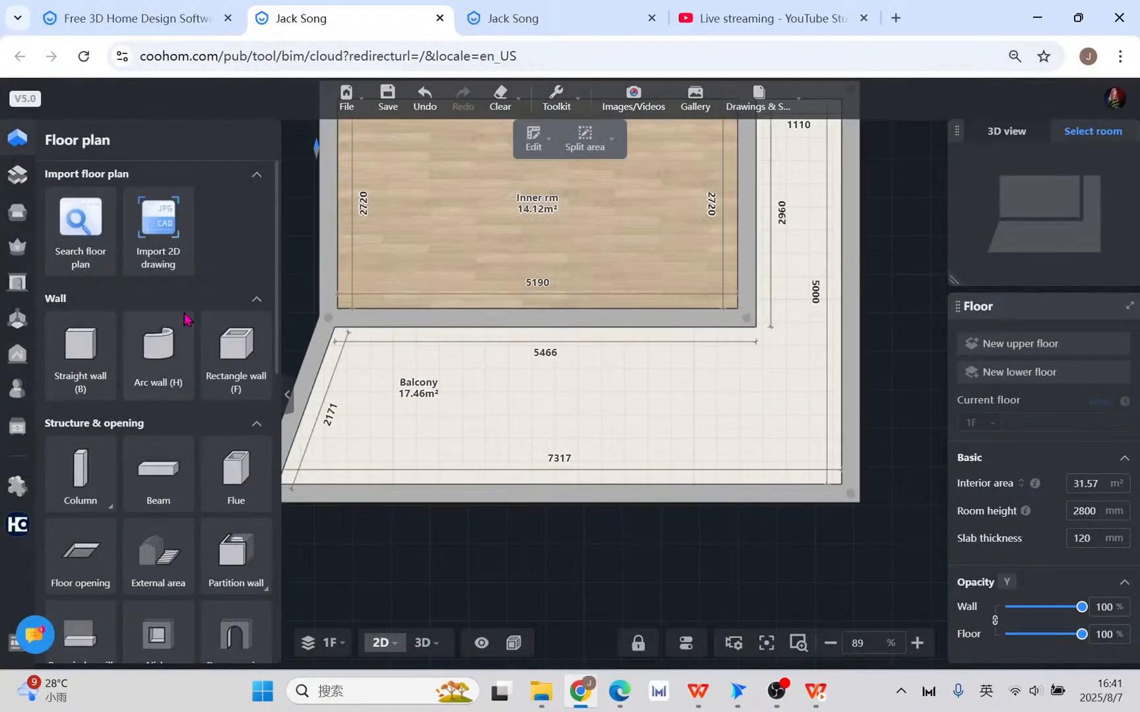
pyautogui.scroll(-3, 197, 482)
pyautogui.click(232, 461)
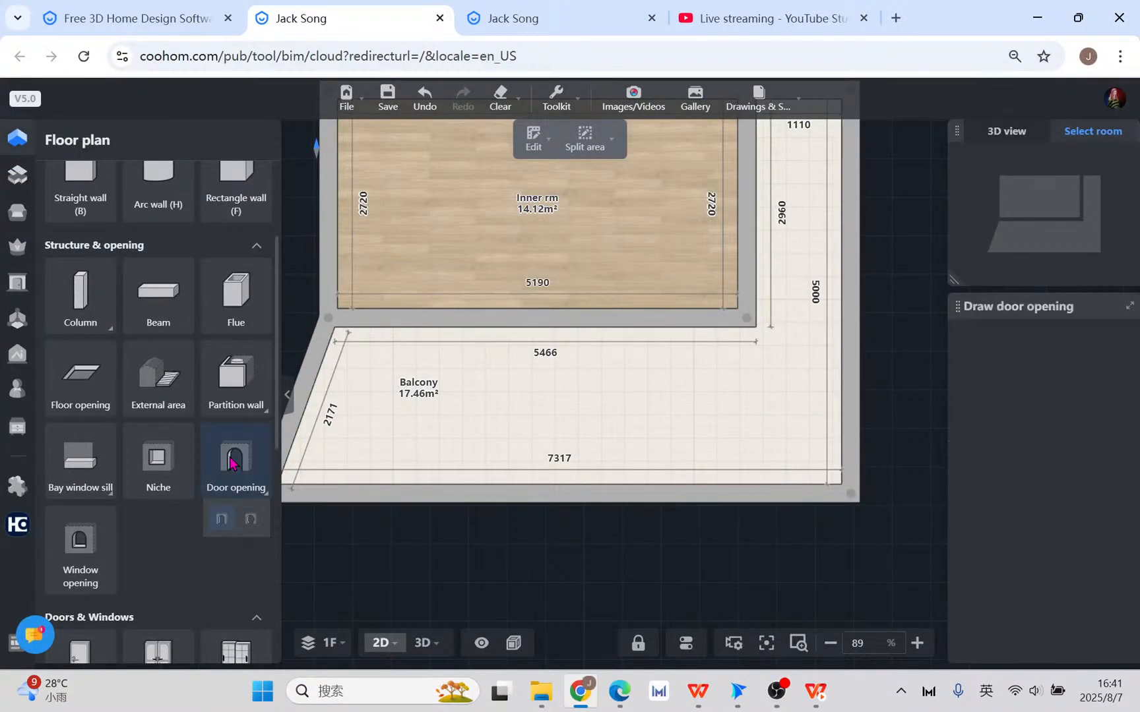
pyautogui.scroll(-3, 475, 488)
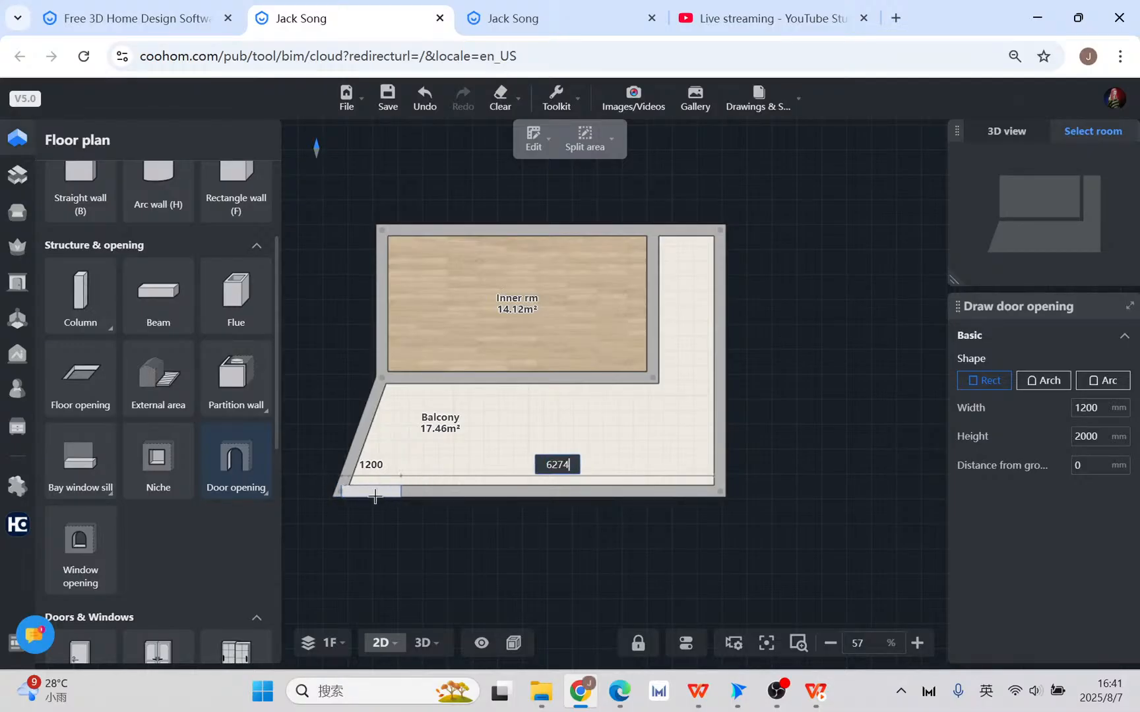
pyautogui.click(363, 496)
pyautogui.scroll(3, 363, 496)
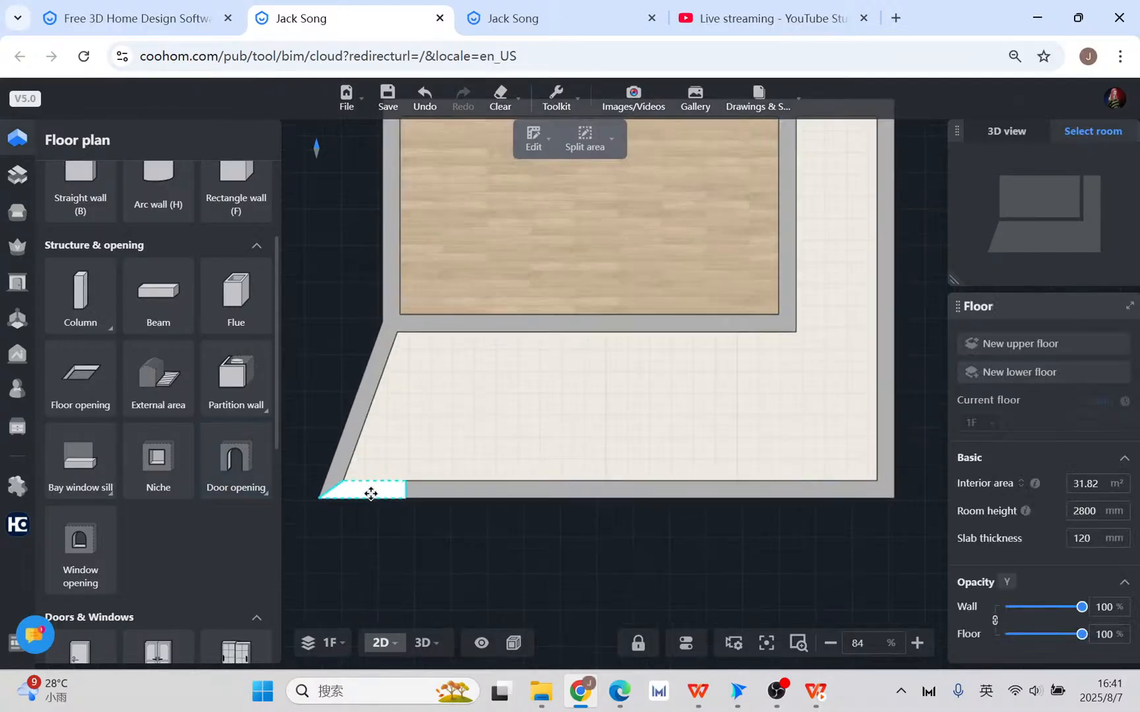
pyautogui.click(386, 490)
pyautogui.moveTo(407, 488); pyautogui.dragTo(884, 490)
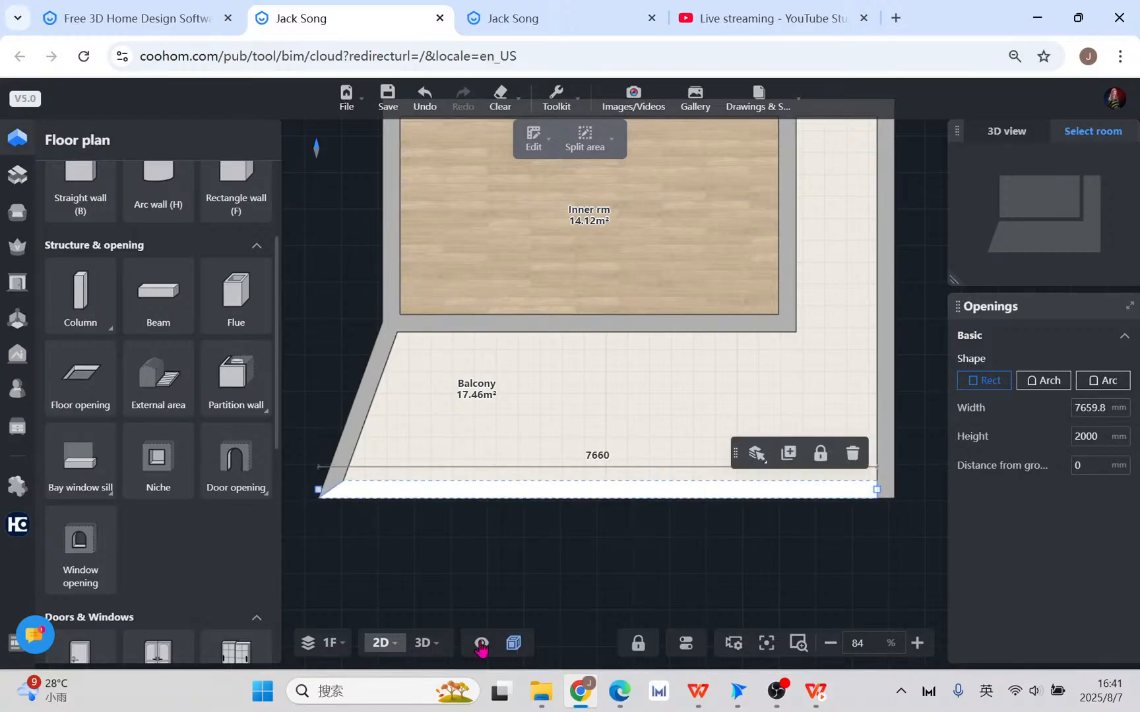
# - Set the lower wall opening's height to 2800 mm and check it in 3D
pyautogui.click(426, 643)
pyautogui.moveTo(437, 473); pyautogui.dragTo(593, 474)
pyautogui.press('1')
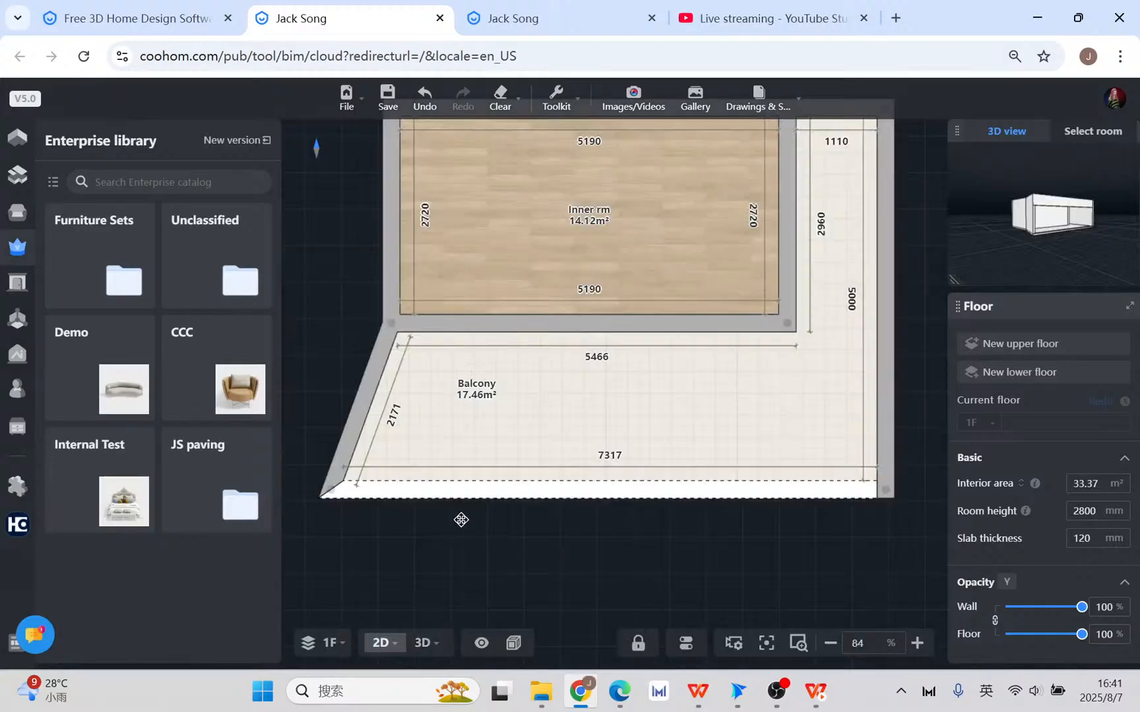
pyautogui.click(480, 490)
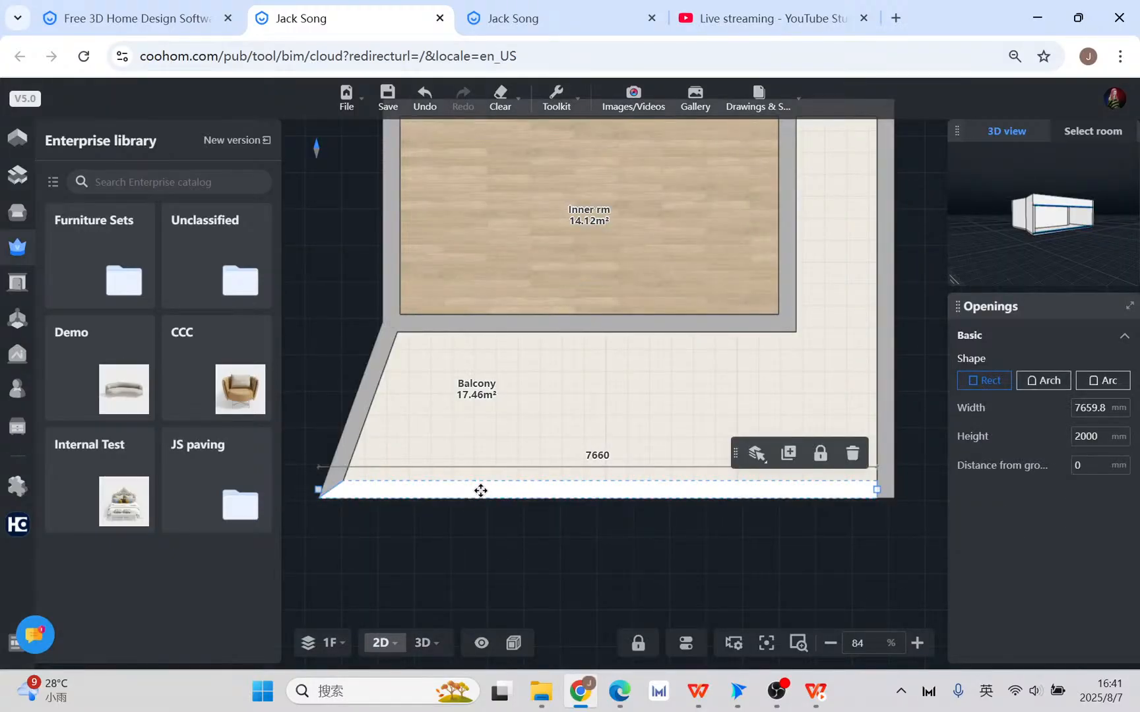
pyautogui.doubleClick(1102, 436)
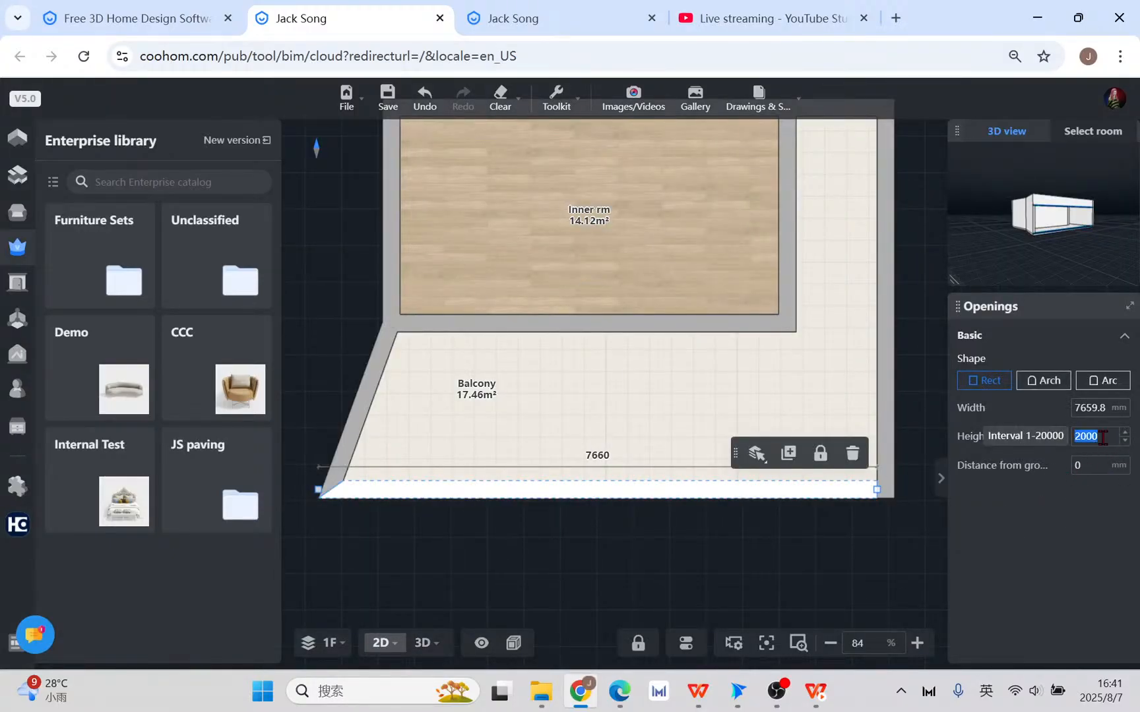
pyautogui.press('BackSpace')
pyautogui.press('BackSpace')
pyautogui.press('BackSpace')
pyautogui.press('BackSpace')
pyautogui.click(426, 643)
pyautogui.moveTo(634, 514); pyautogui.dragTo(454, 635)
pyautogui.click(381, 643)
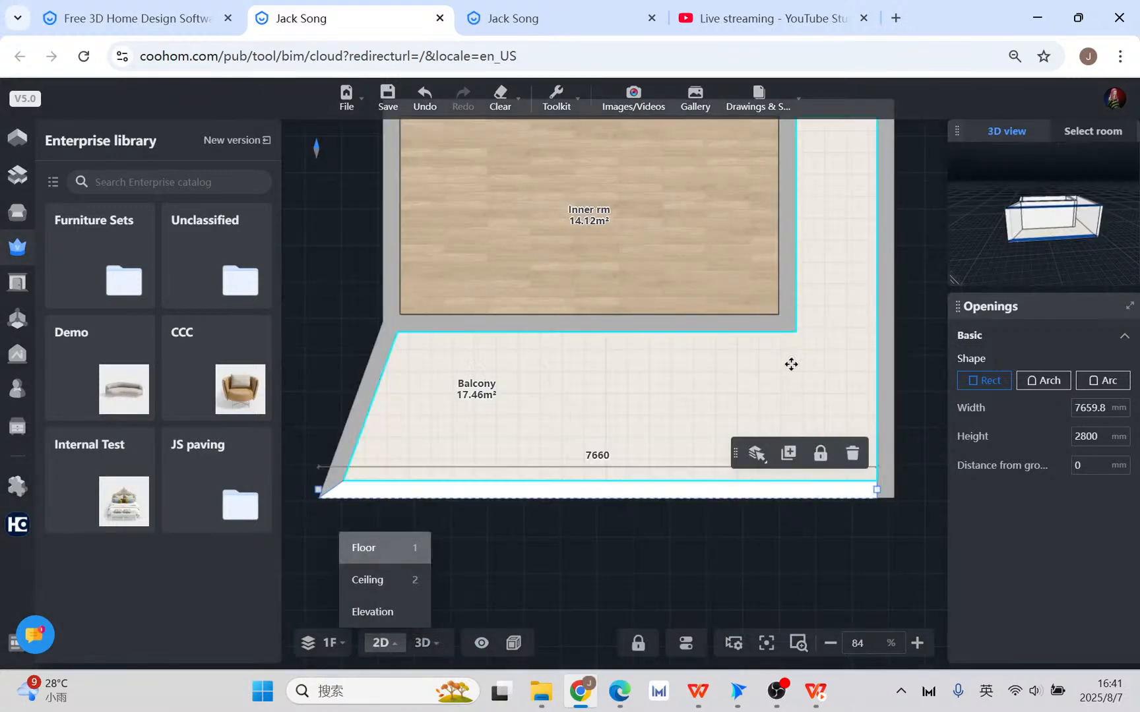
pyautogui.click(829, 285)
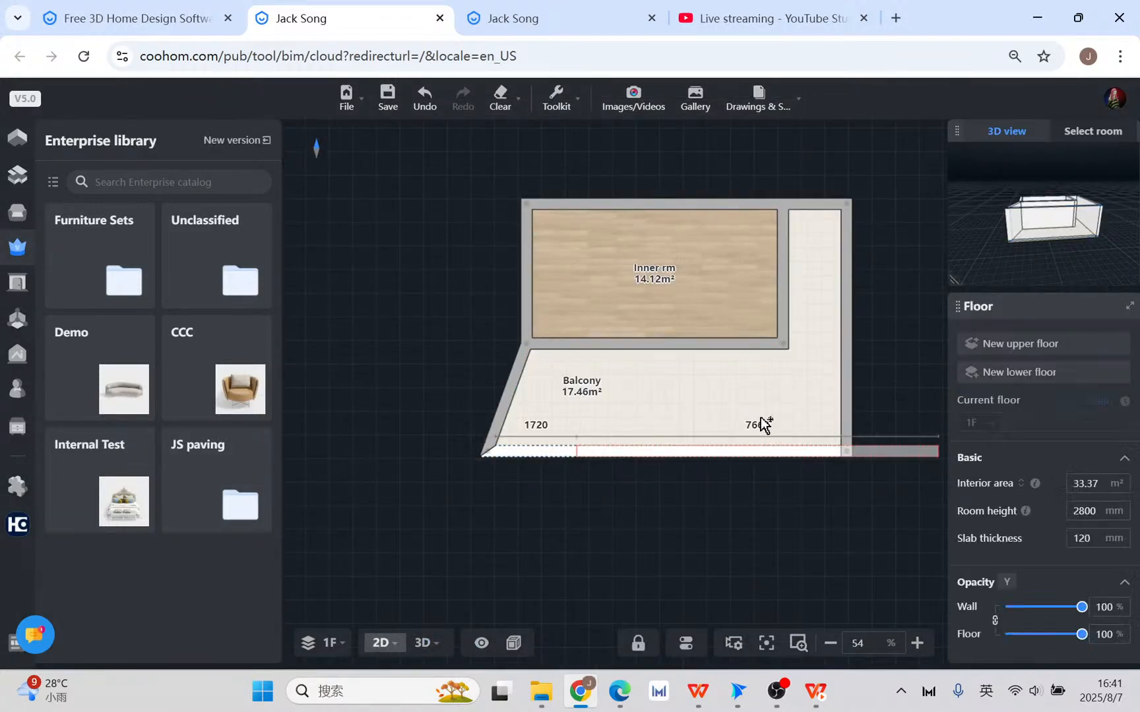
# - Add a rectangular door opening to the balcony's right-hand wall and stretch it to about 3657 mm wide
pyautogui.click(4, 141)
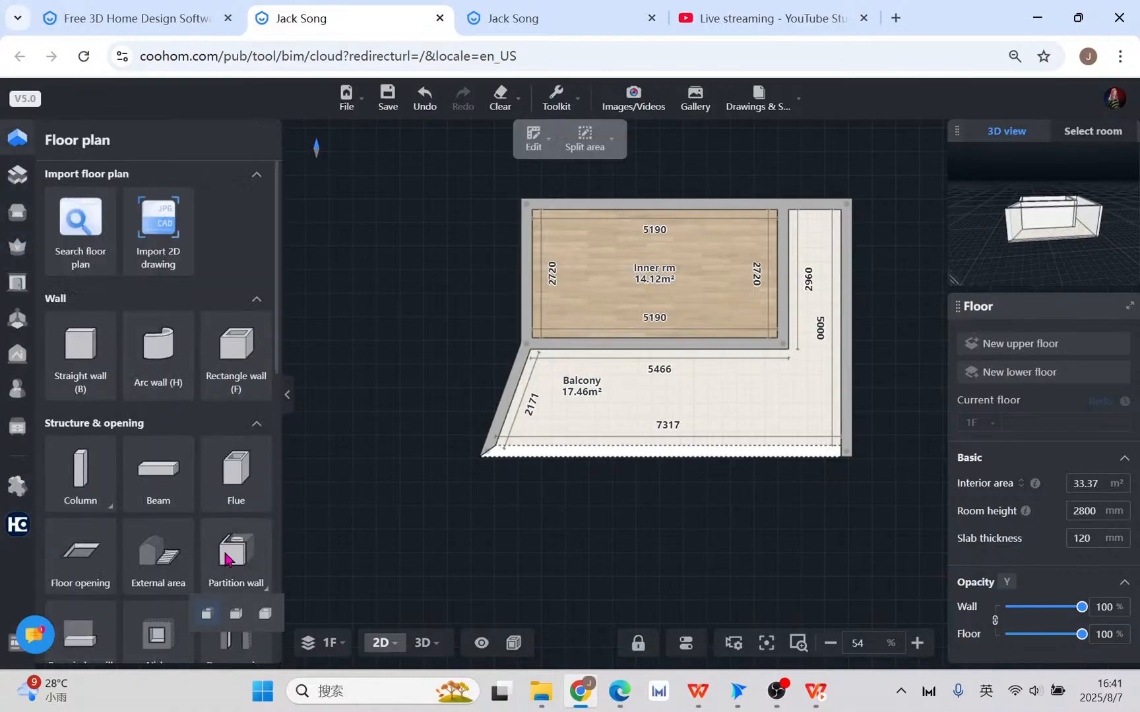
pyautogui.scroll(-5, 224, 526)
pyautogui.click(236, 459)
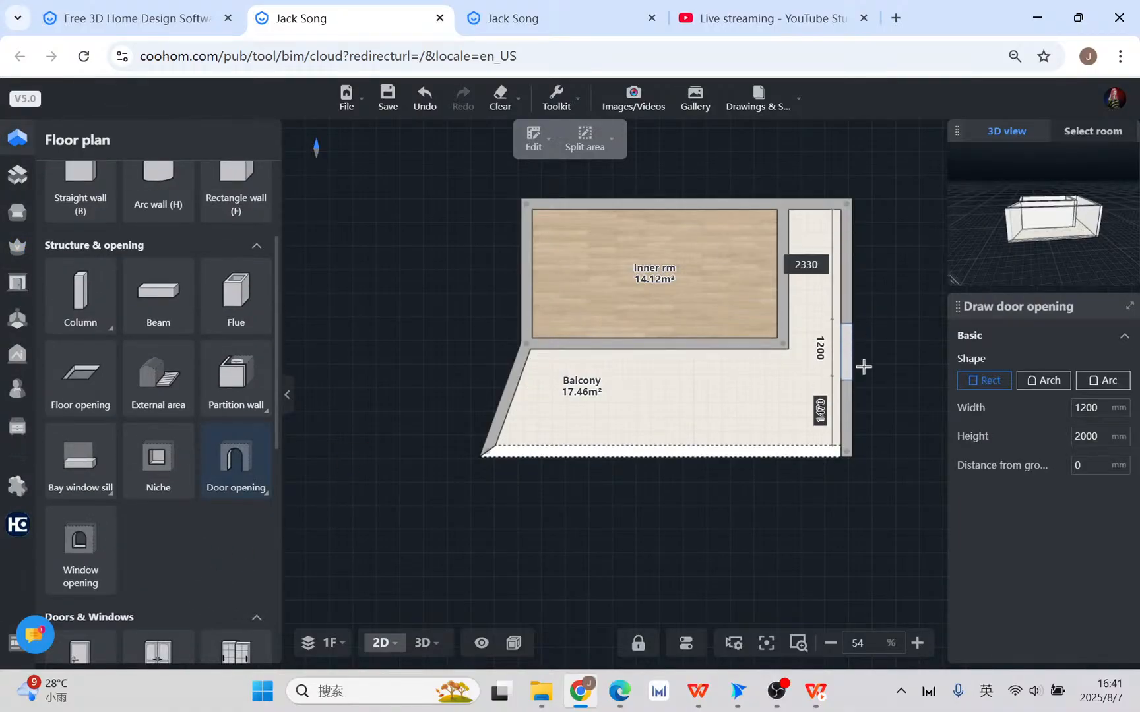
pyautogui.click(850, 368)
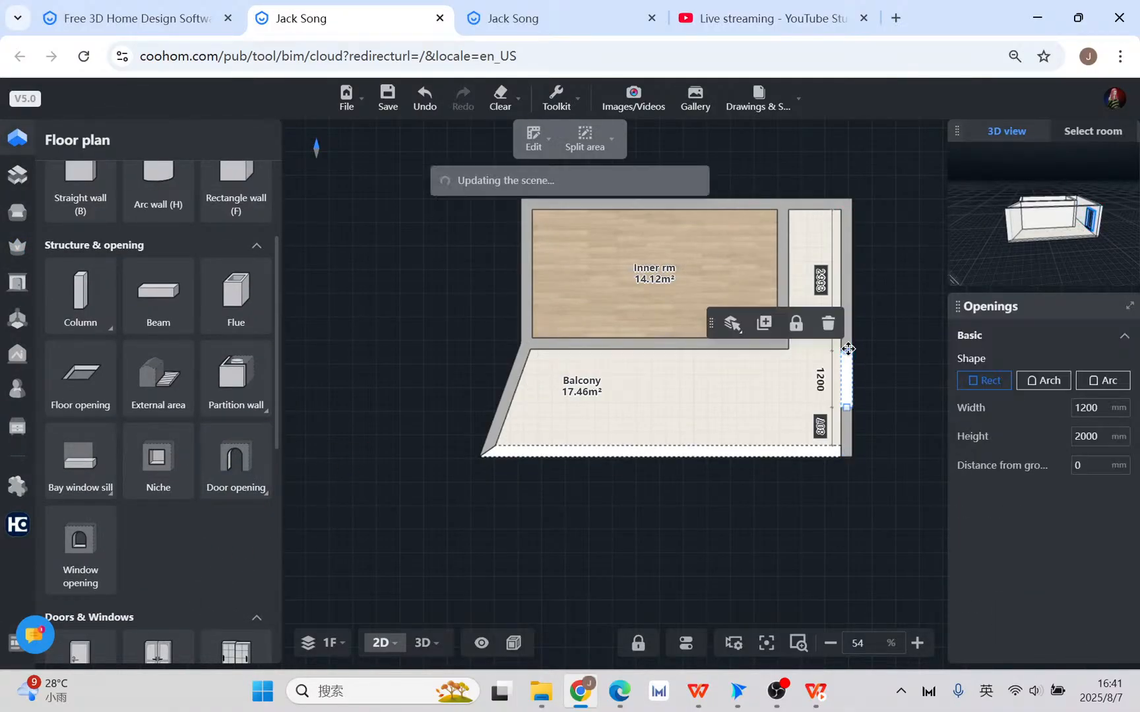
pyautogui.moveTo(846, 349); pyautogui.dragTo(845, 288)
pyautogui.moveTo(847, 244); pyautogui.dragTo(847, 234)
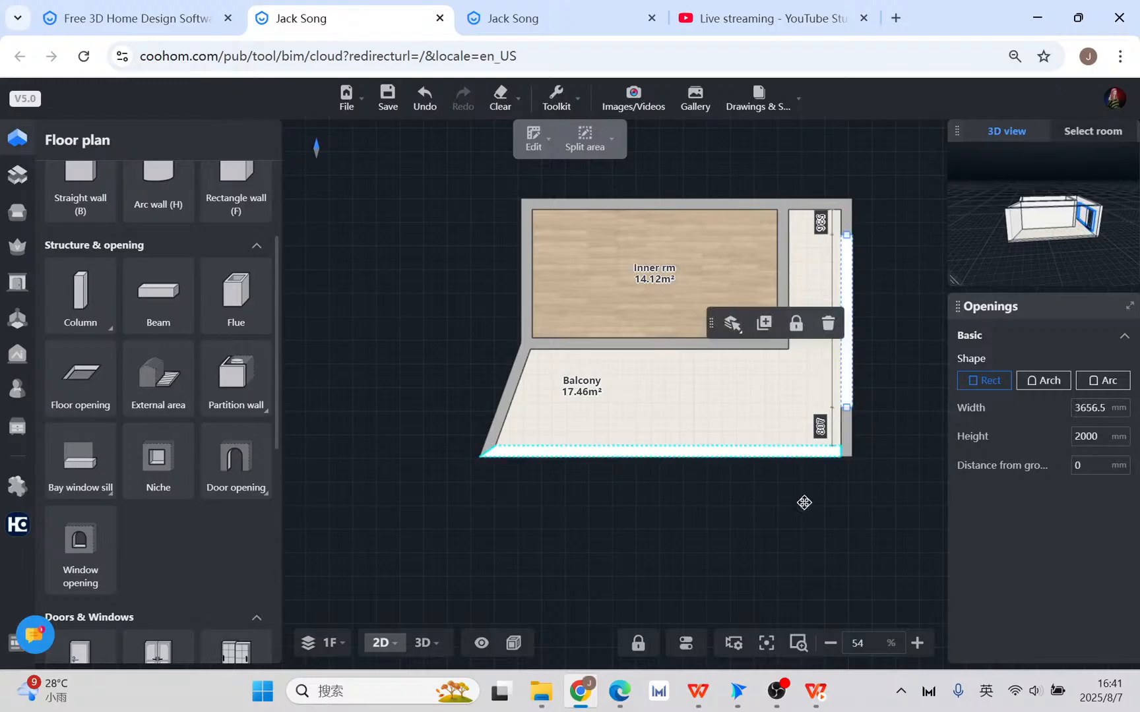
# - Set the right-hand wall opening's height to 2500 mm and check it in 3D
pyautogui.click(1093, 428)
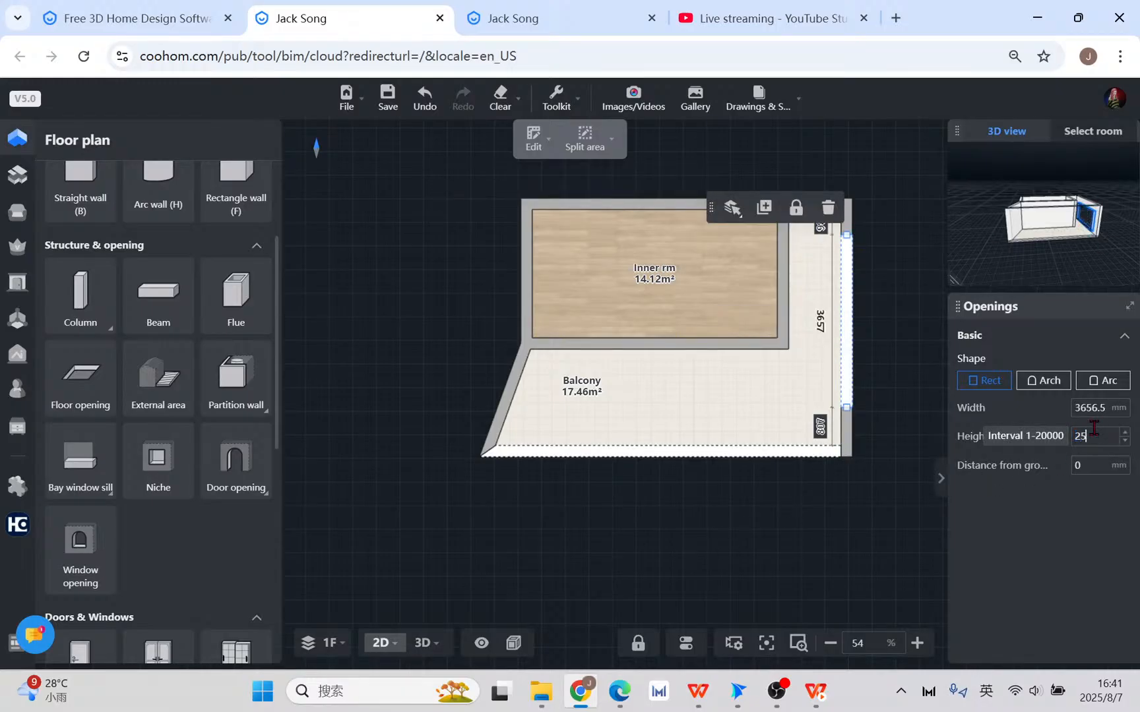
pyautogui.write('2500')
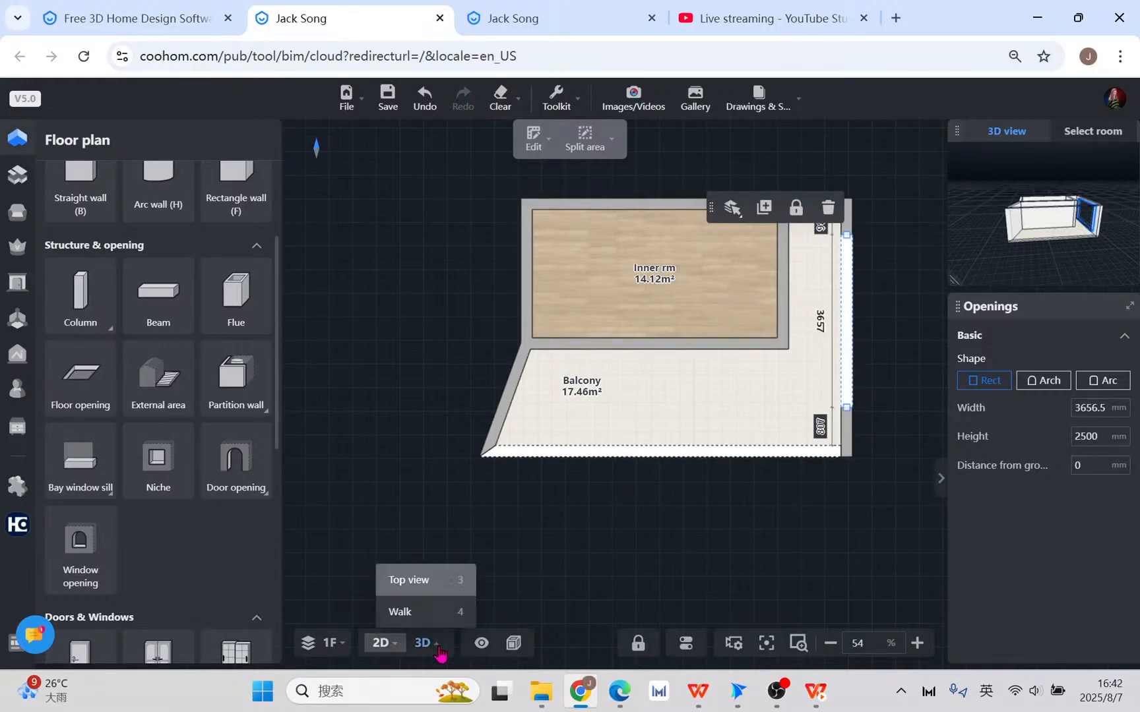
pyautogui.click(425, 643)
pyautogui.moveTo(863, 521); pyautogui.dragTo(821, 492)
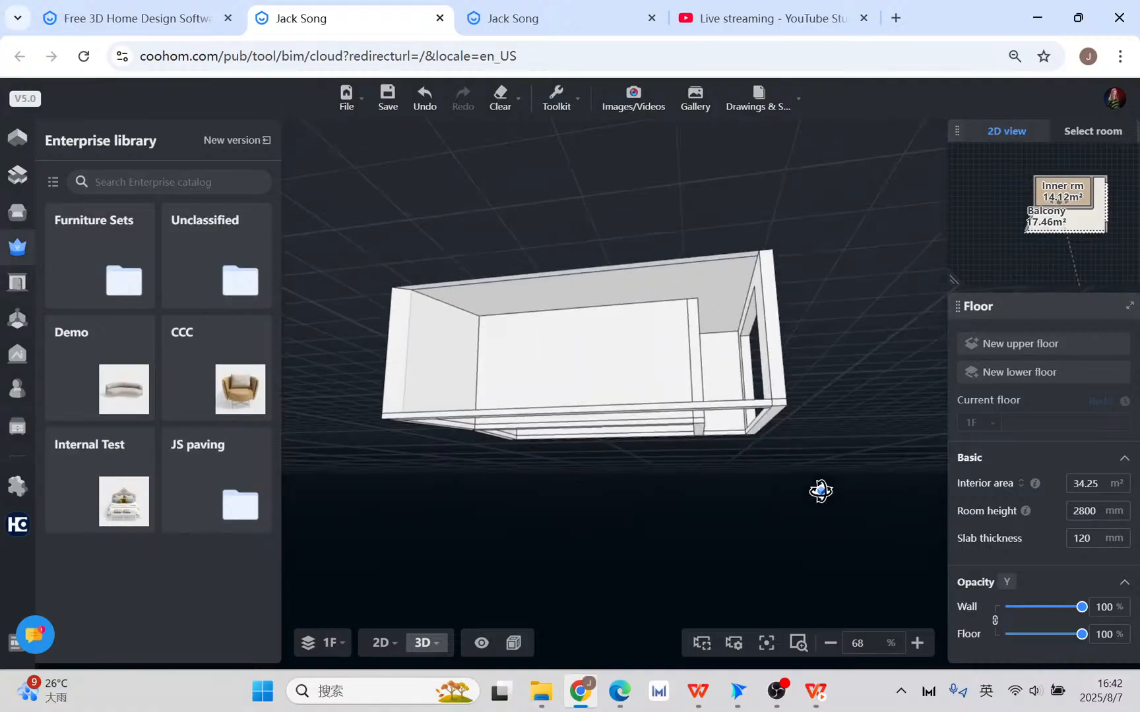
# - Create a new upper floor named 2F with the structure copied, and show the other floor along with it
pyautogui.click(382, 643)
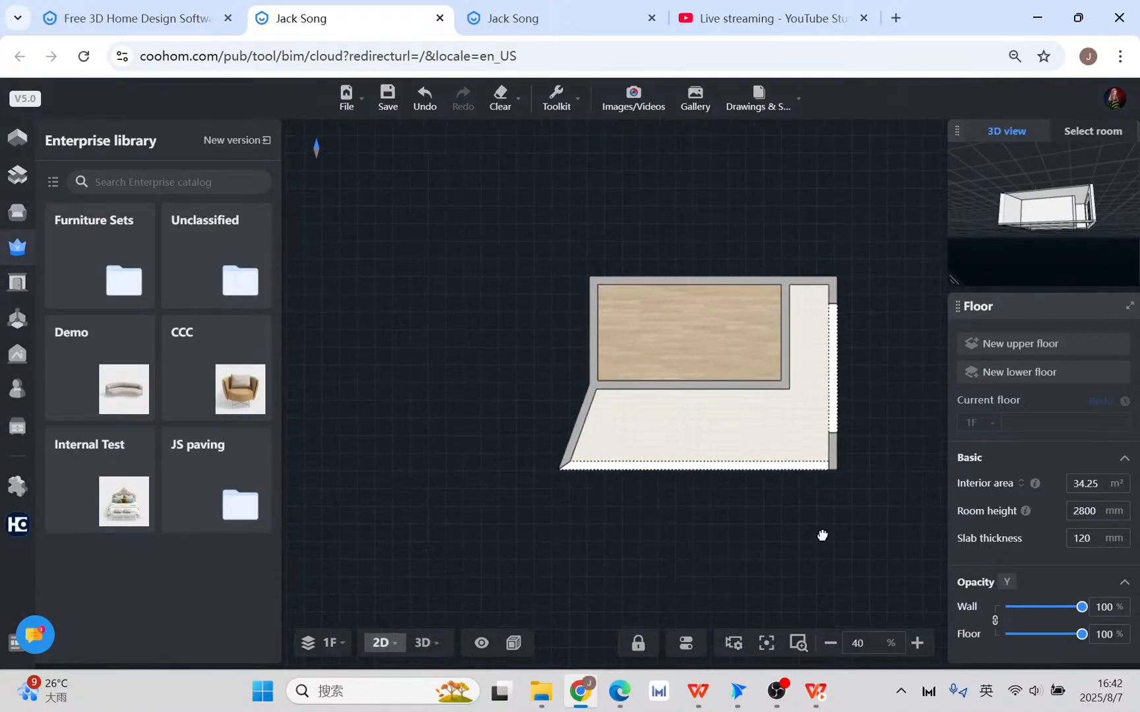
pyautogui.click(1024, 348)
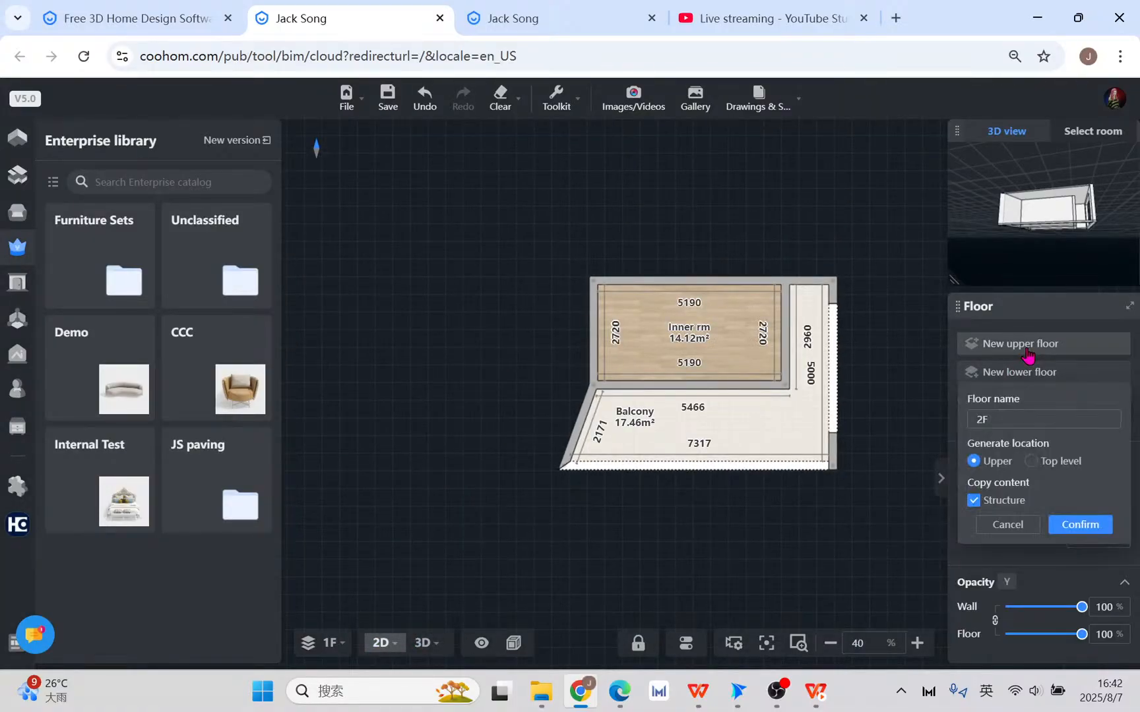
pyautogui.click(1079, 525)
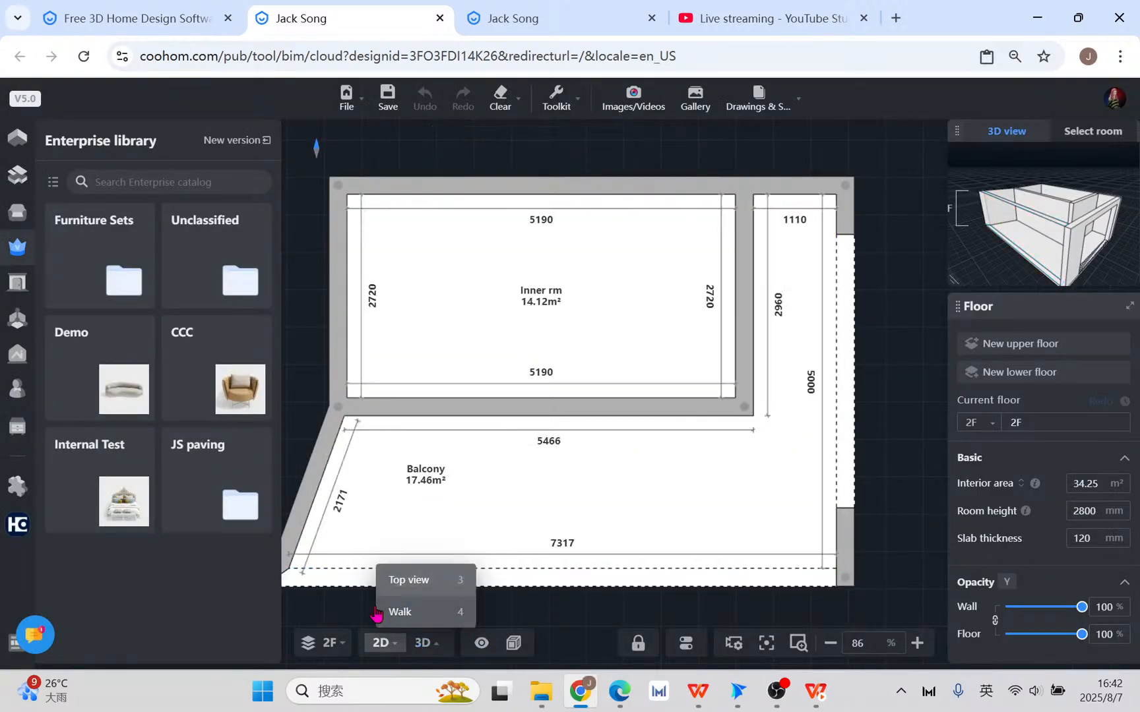
pyautogui.moveTo(331, 652)
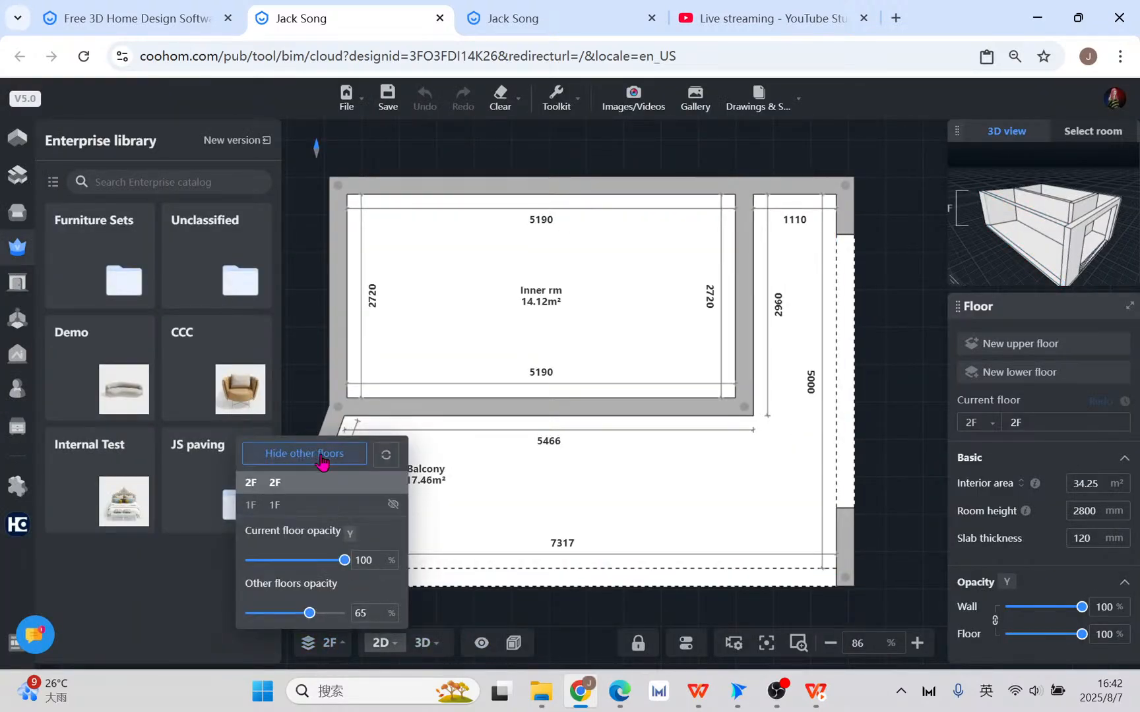
pyautogui.click(322, 454)
# - Examine the two stacked storeys in 3D, especially the open balcony edge and the slab between the floors
pyautogui.click(422, 643)
pyautogui.moveTo(810, 515); pyautogui.dragTo(809, 573)
pyautogui.moveTo(773, 604); pyautogui.dragTo(904, 455, button='right')
pyautogui.scroll(2, 590, 565)
pyautogui.moveTo(589, 564); pyautogui.dragTo(753, 569)
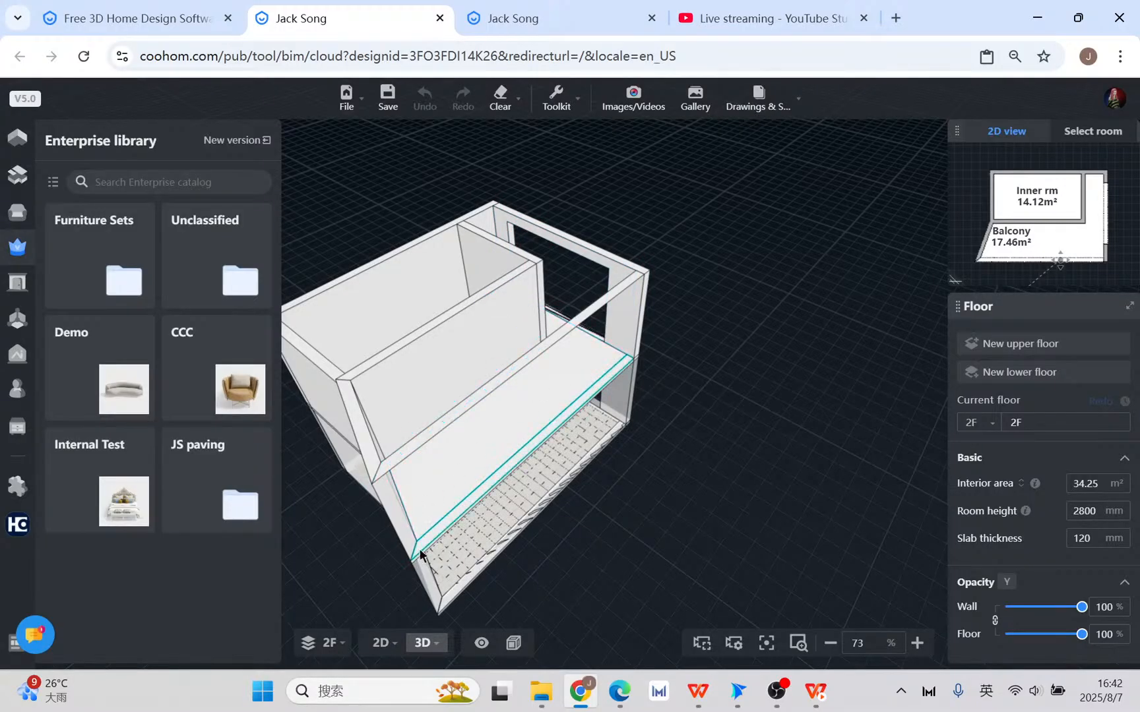
pyautogui.moveTo(640, 467); pyautogui.dragTo(372, 435)
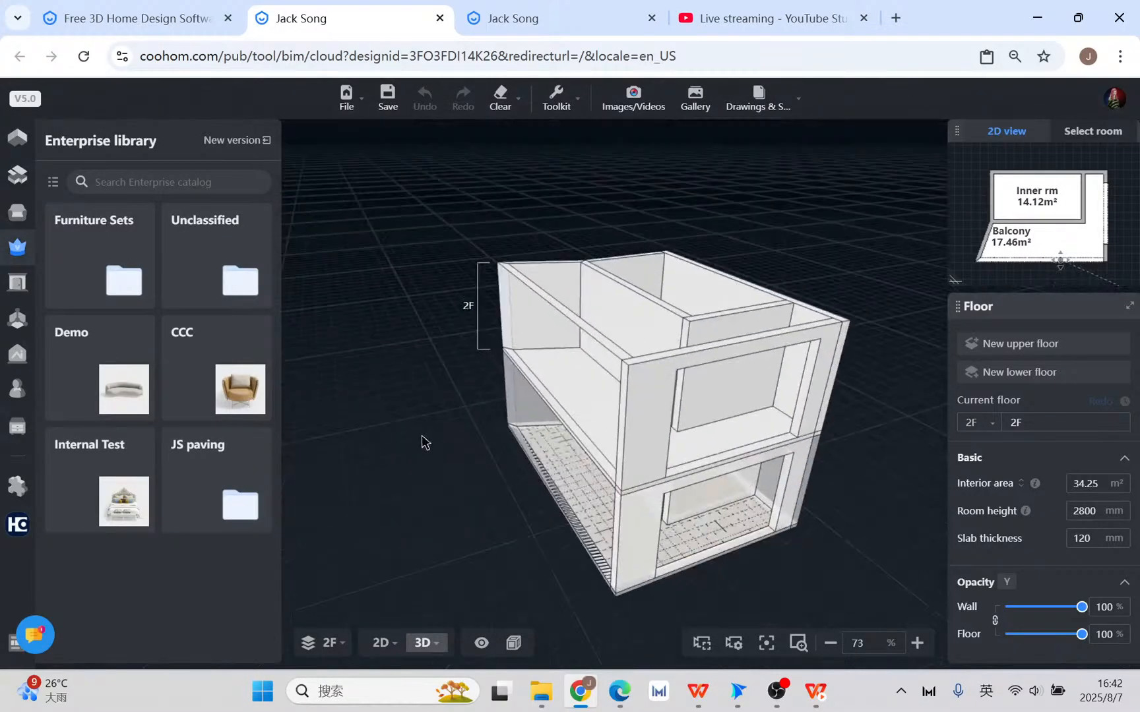
pyautogui.scroll(5, 500, 455)
pyautogui.scroll(1, 499, 456)
pyautogui.moveTo(435, 492); pyautogui.dragTo(408, 435)
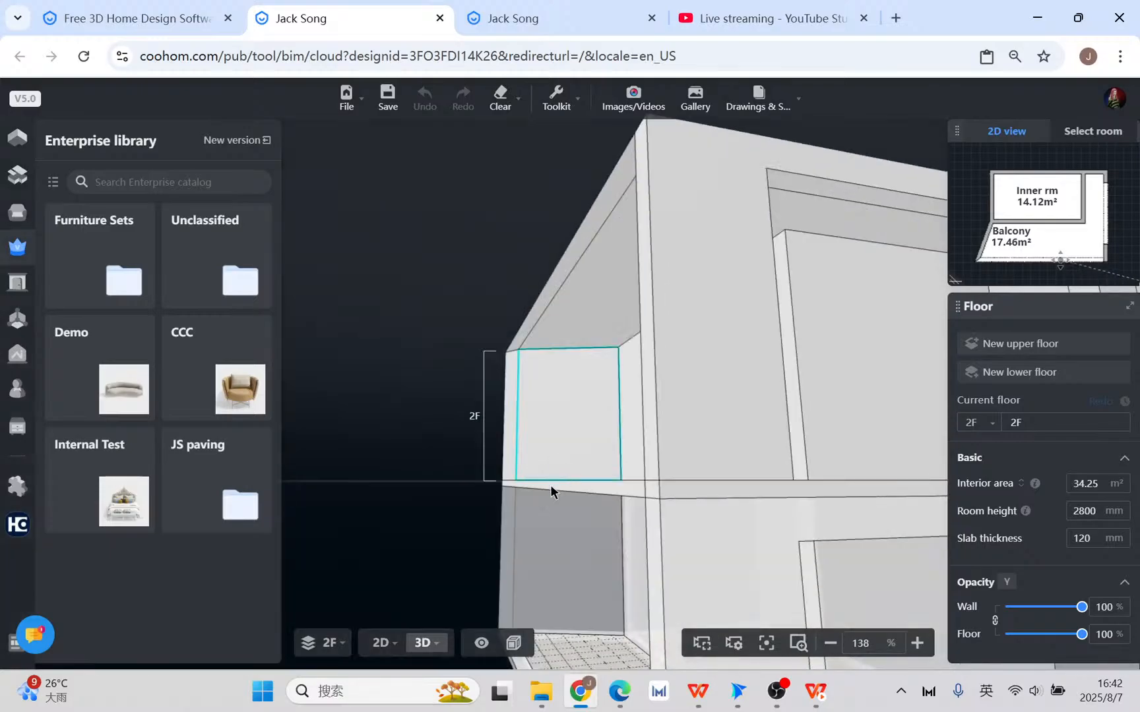
pyautogui.moveTo(501, 542); pyautogui.dragTo(466, 501)
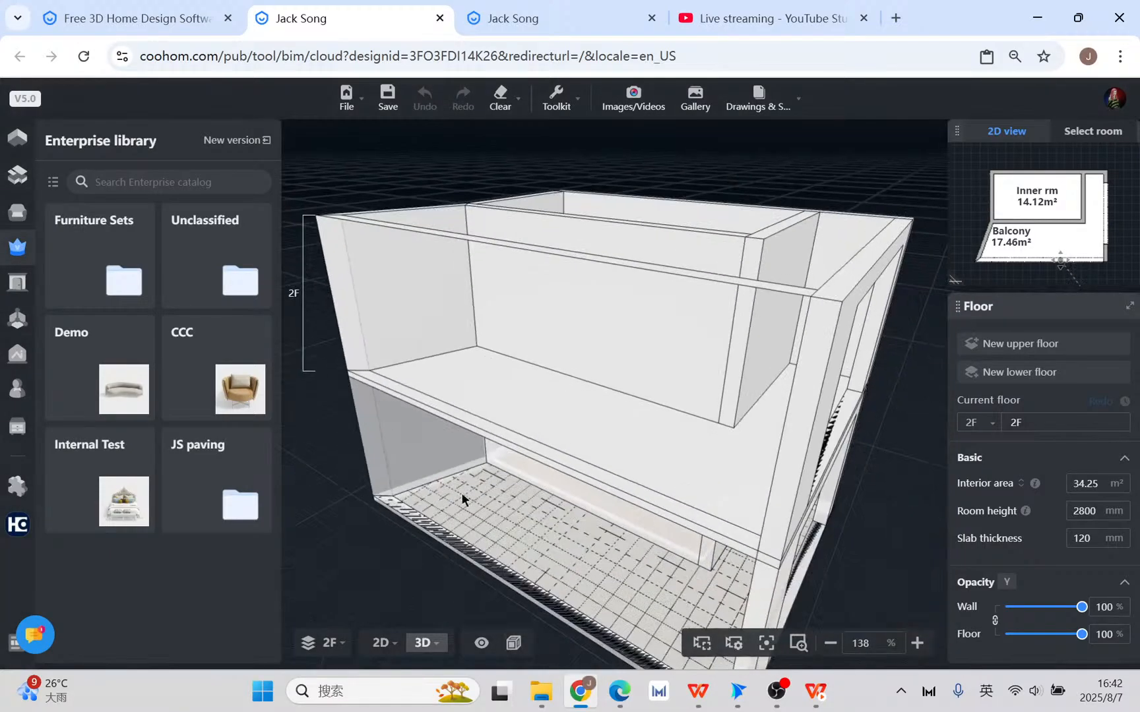
# - Start a floor opening on 2F with straight lines from the balcony's outer slanted corner to a point up the slanted wall's inner face
pyautogui.click(360, 546)
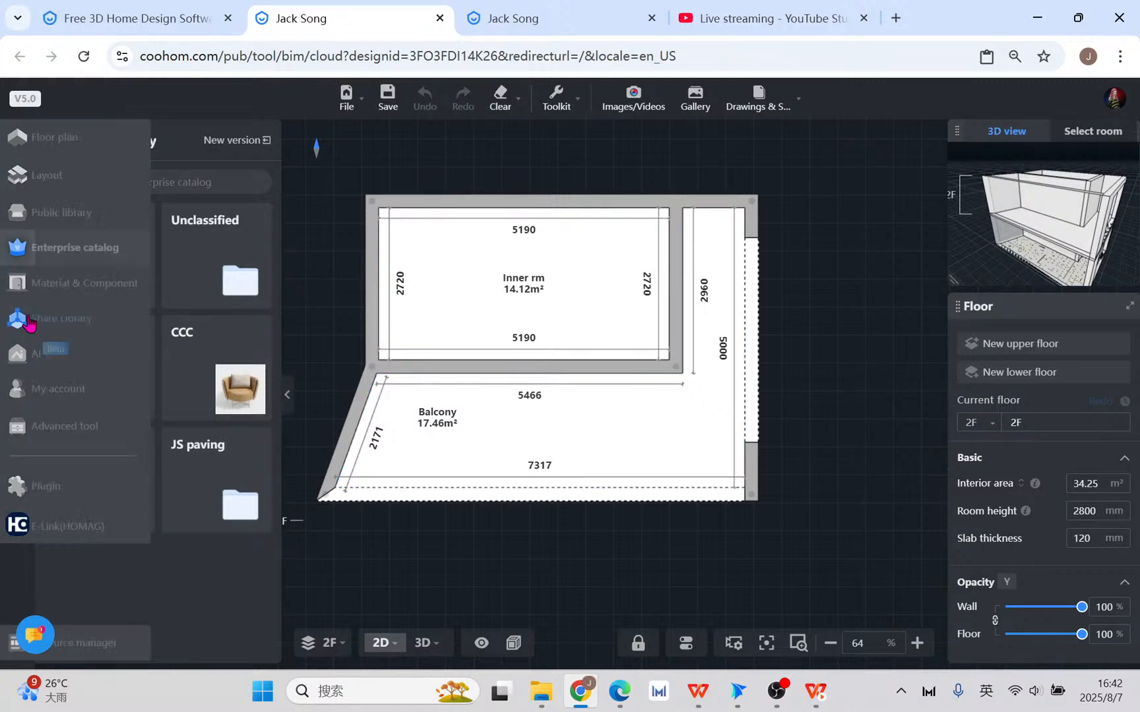
pyautogui.click(20, 147)
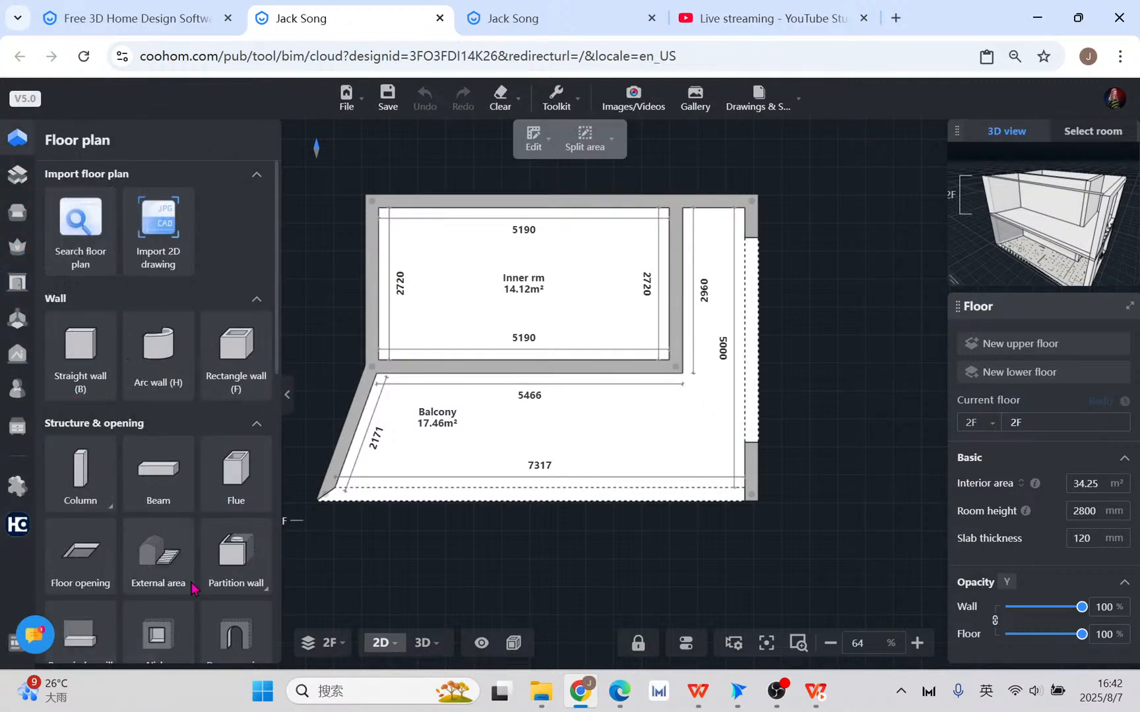
pyautogui.scroll(-3, 191, 597)
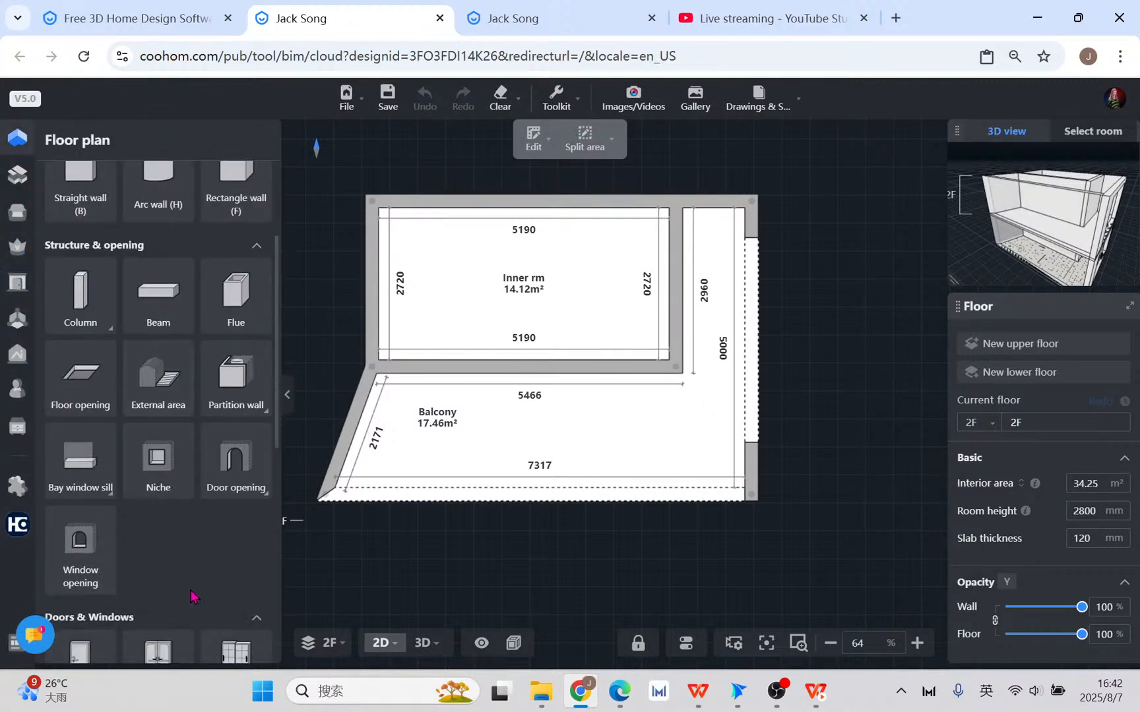
pyautogui.click(96, 374)
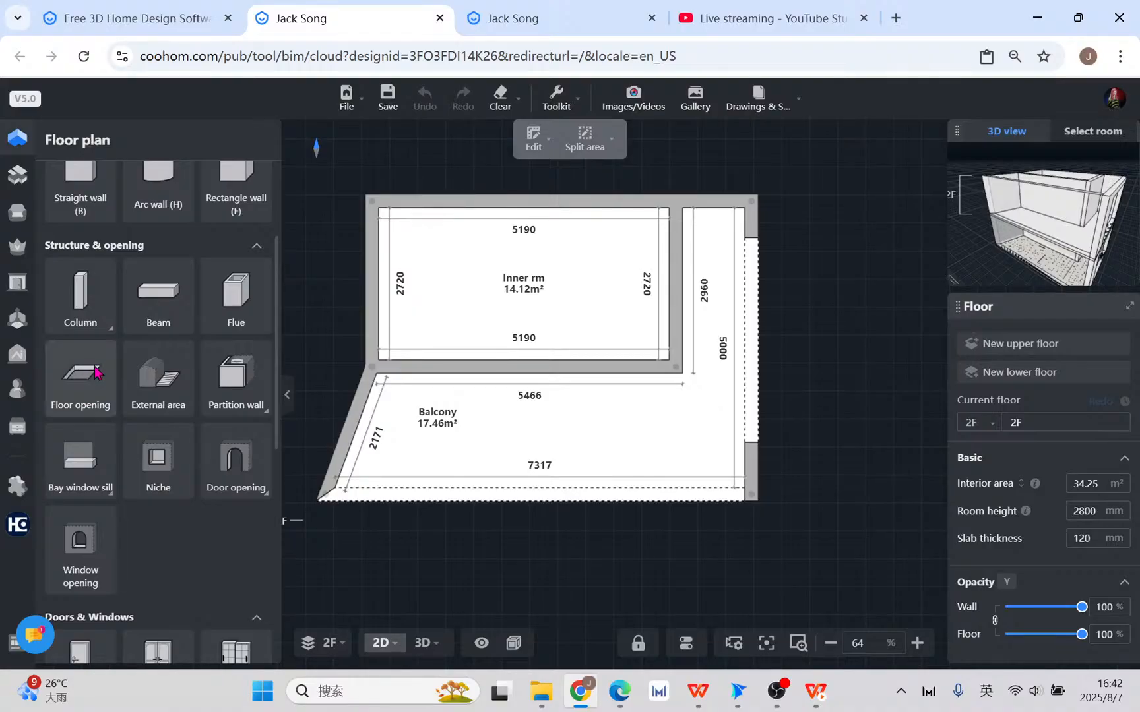
pyautogui.scroll(3, 356, 534)
pyautogui.scroll(2, 448, 523)
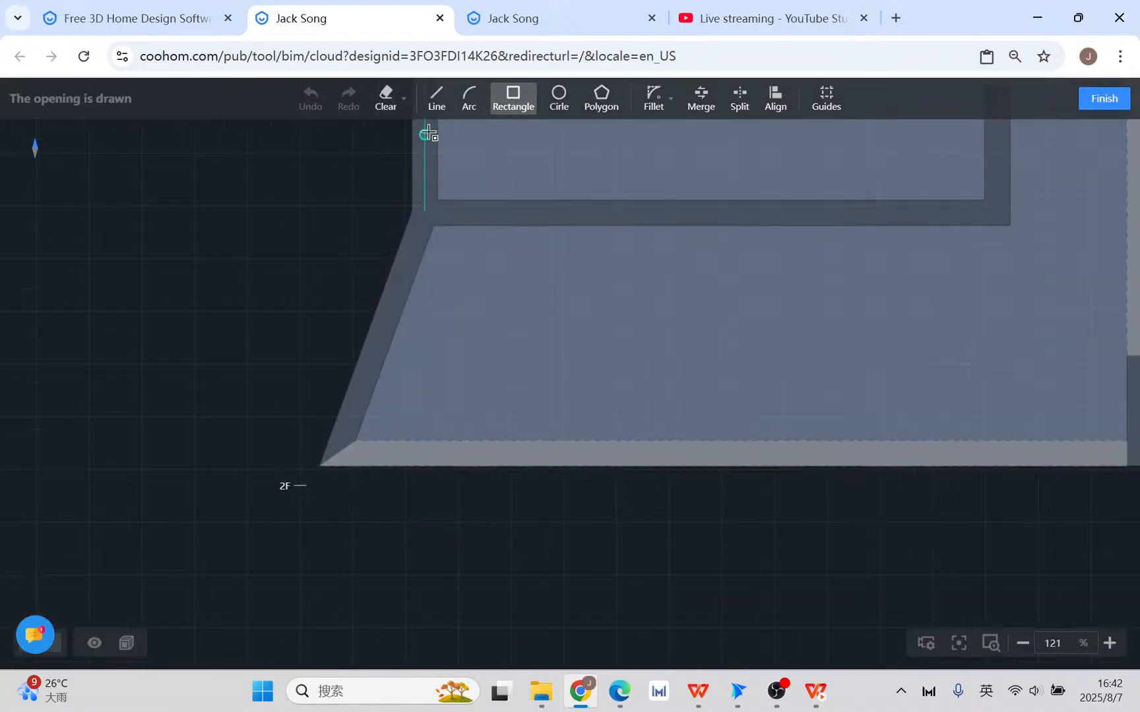
pyautogui.click(436, 98)
pyautogui.click(315, 469)
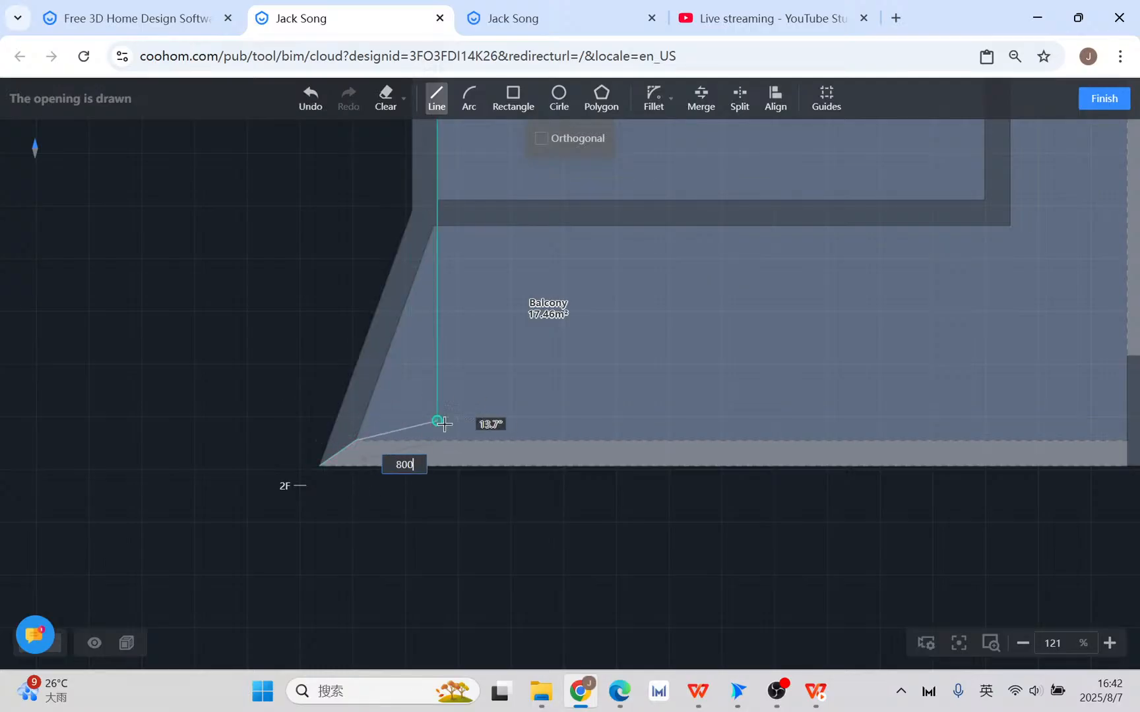
pyautogui.scroll(2, 415, 420)
pyautogui.click(327, 393)
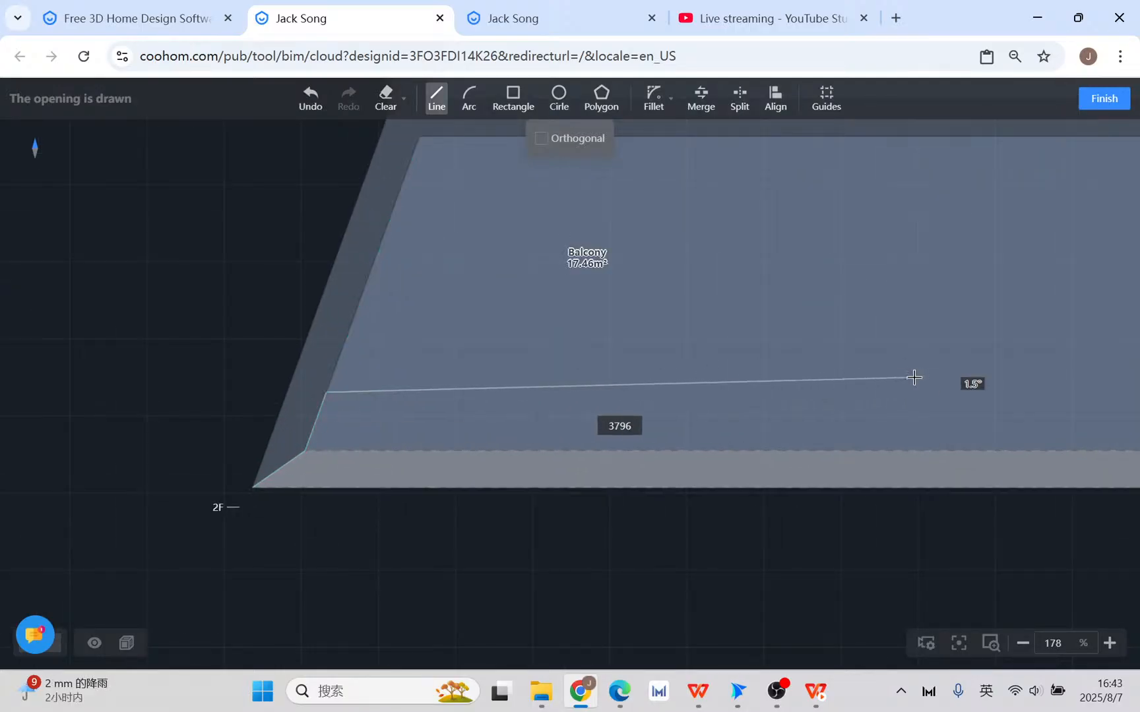
# - Complete the floor opening as a strip along the balcony's front, closing with an outer edge about 7660 mm long, and check it in 3D
pyautogui.moveTo(911, 377); pyautogui.dragTo(692, 377, button='middle')
pyautogui.scroll(-4, 761, 379)
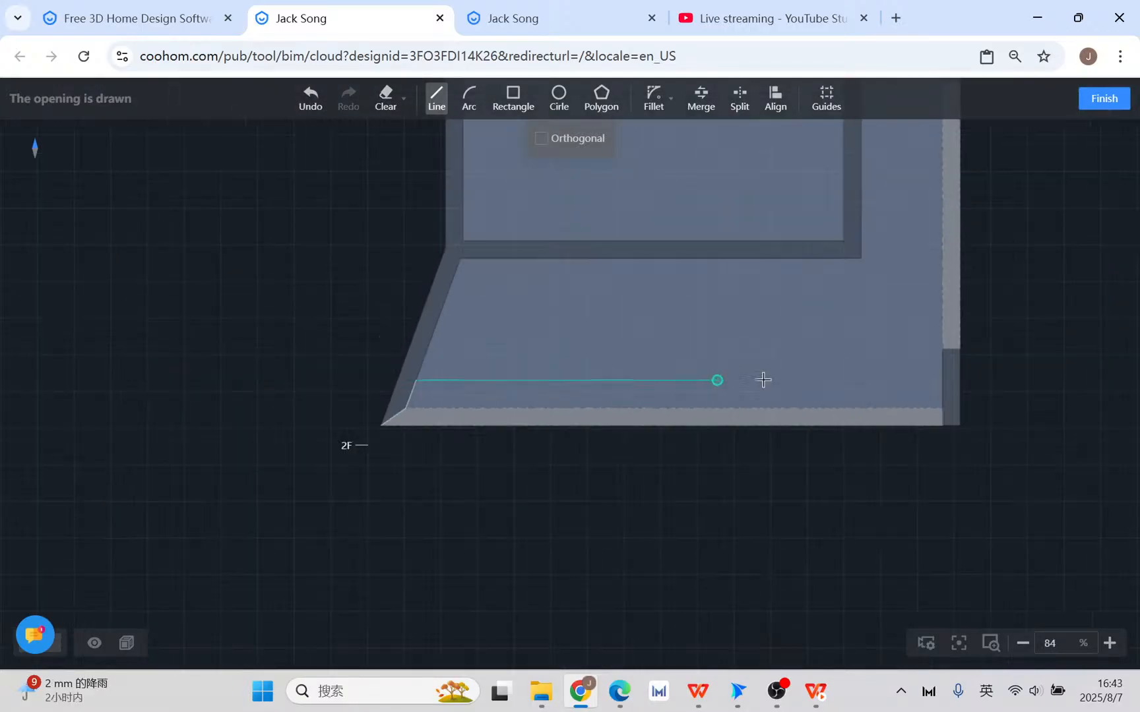
pyautogui.click(936, 379)
pyautogui.click(942, 426)
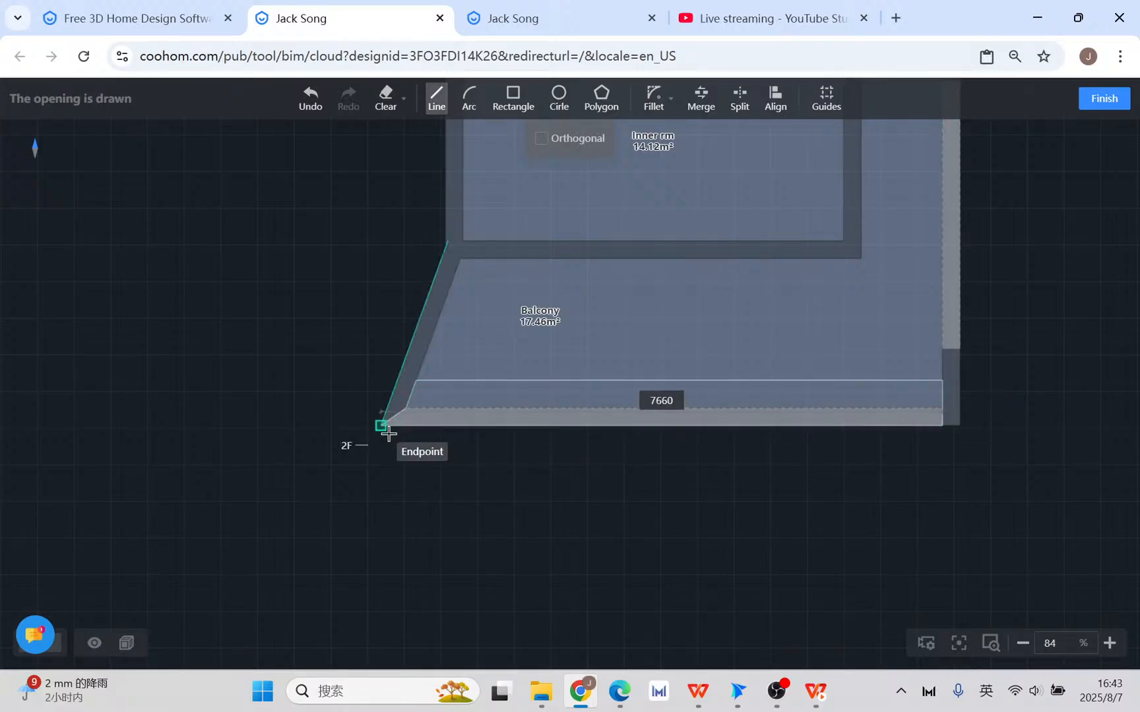
pyautogui.click(389, 433)
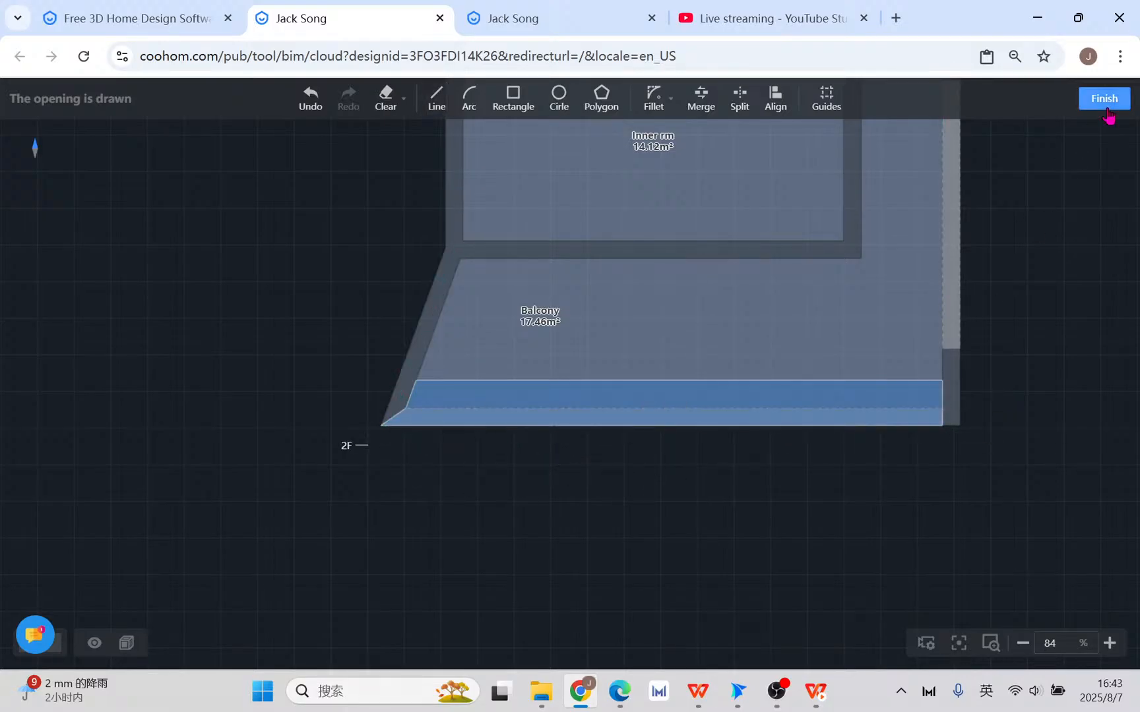
pyautogui.click(1104, 102)
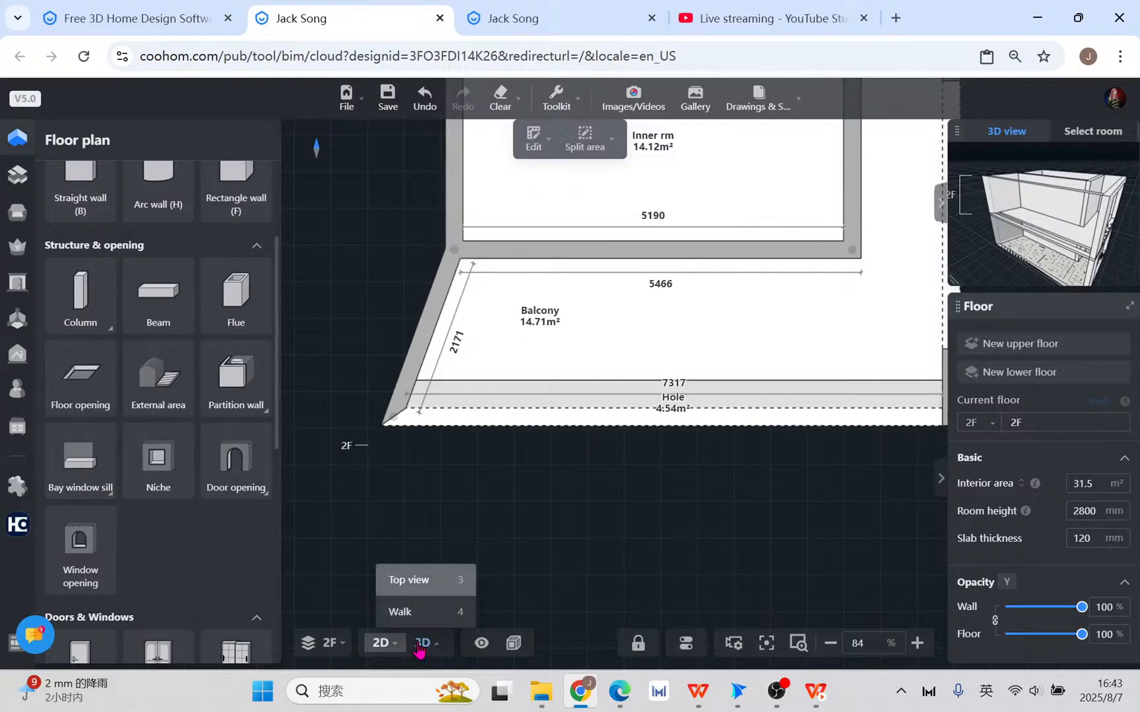
pyautogui.click(422, 642)
pyautogui.moveTo(440, 573); pyautogui.dragTo(682, 596)
pyautogui.moveTo(735, 494); pyautogui.dragTo(755, 516)
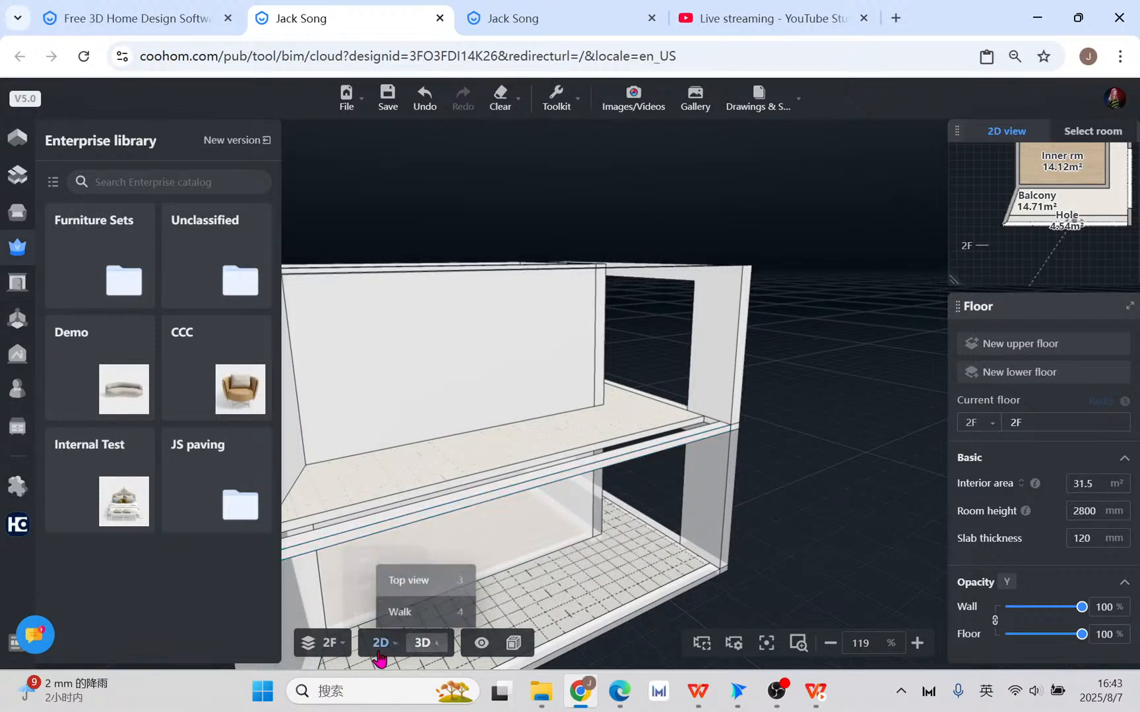
pyautogui.moveTo(814, 458); pyautogui.dragTo(620, 454)
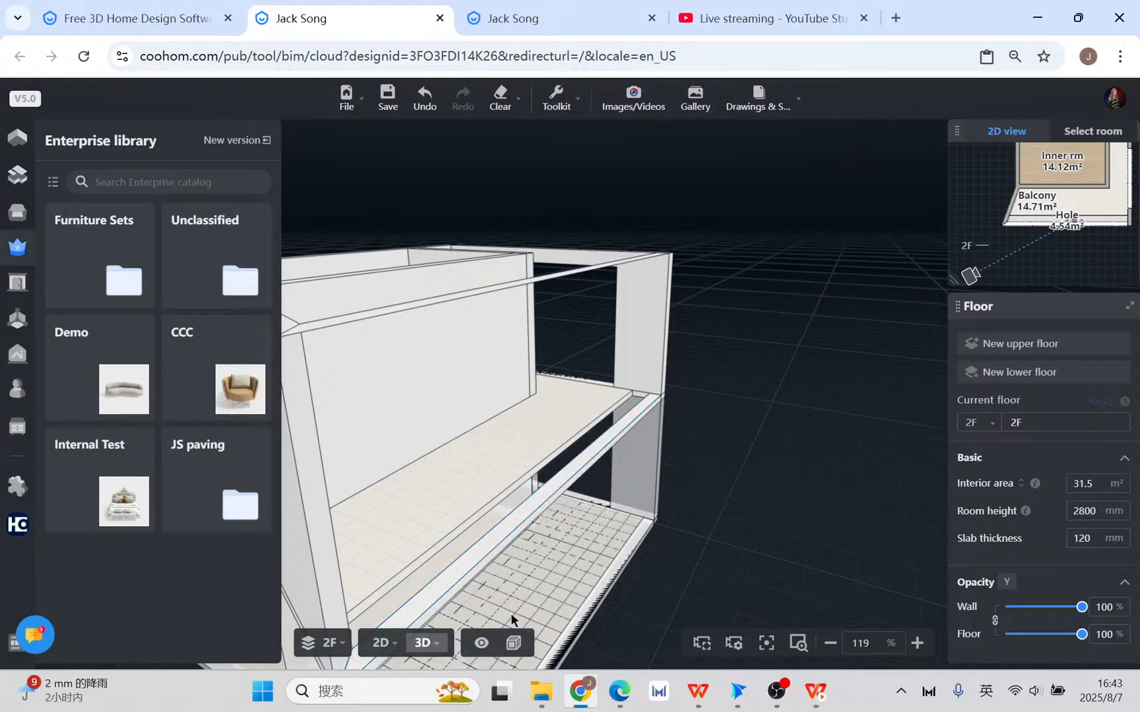
# - Open the balcony front opening's distance from ground for editing, and check the 2F slab thickness in 3D
pyautogui.click(380, 643)
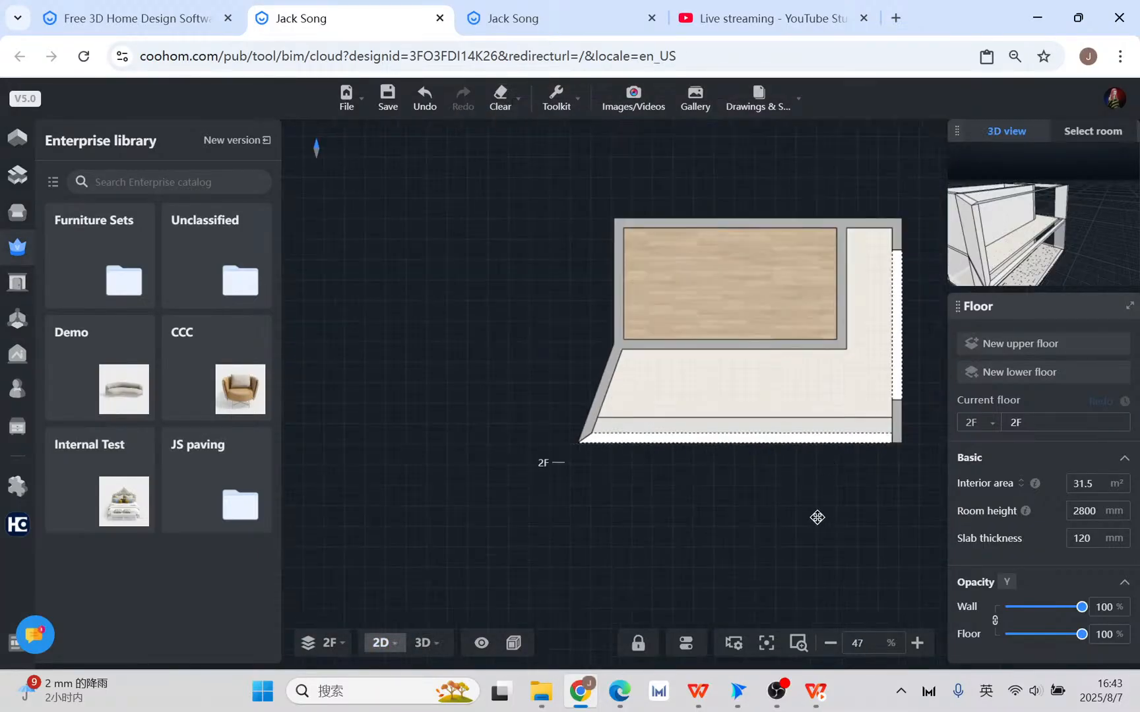
pyautogui.click(791, 441)
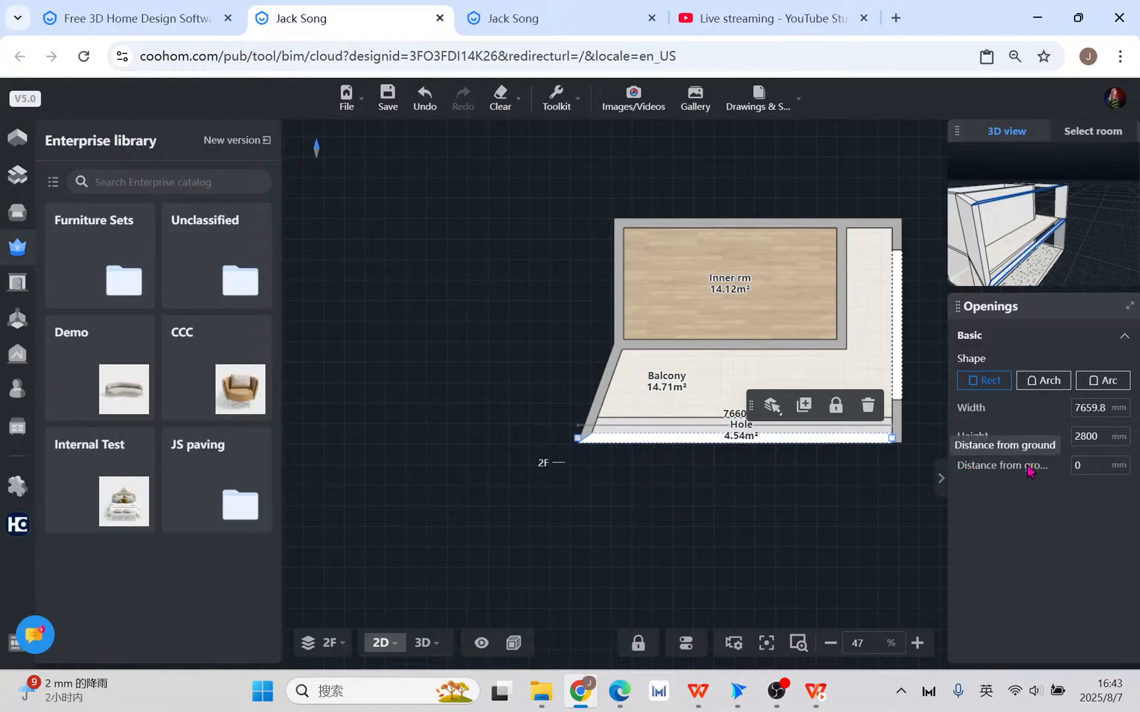
pyautogui.doubleClick(1082, 463)
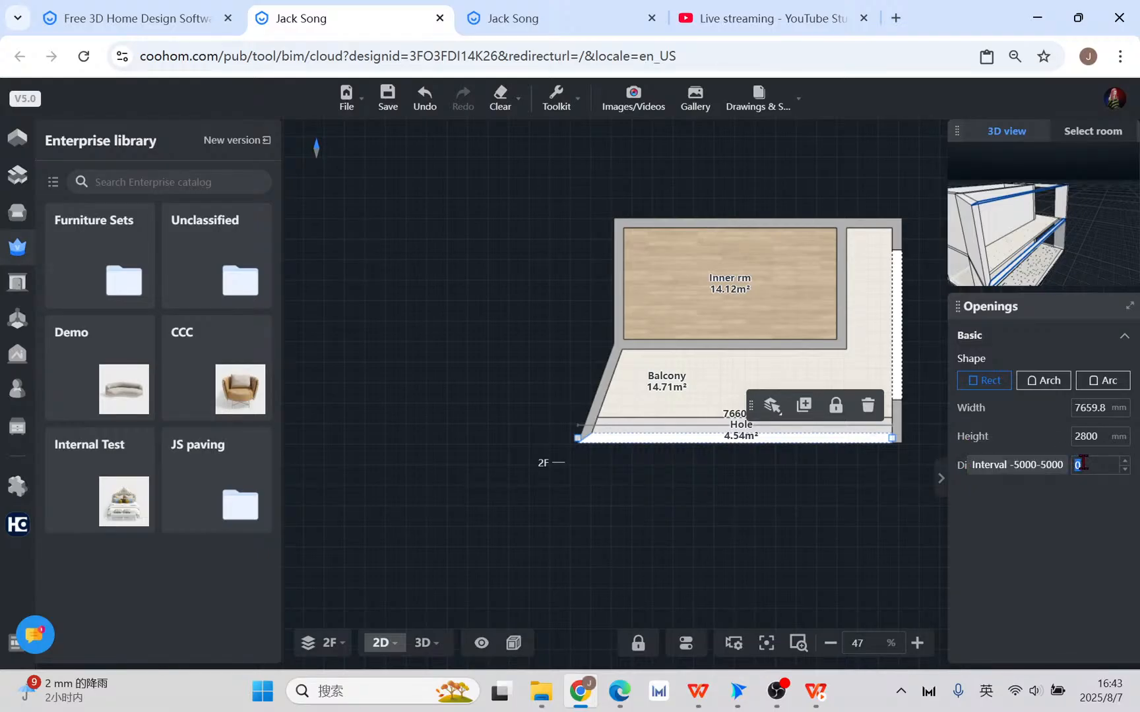
pyautogui.click(418, 599)
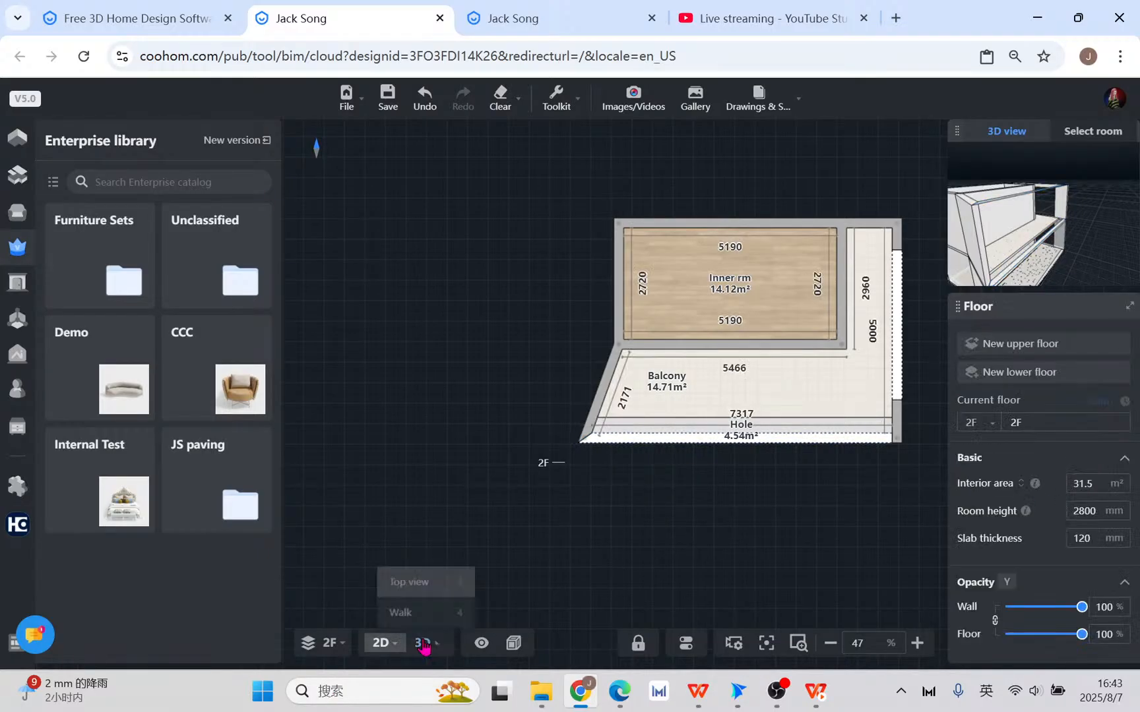
pyautogui.click(424, 642)
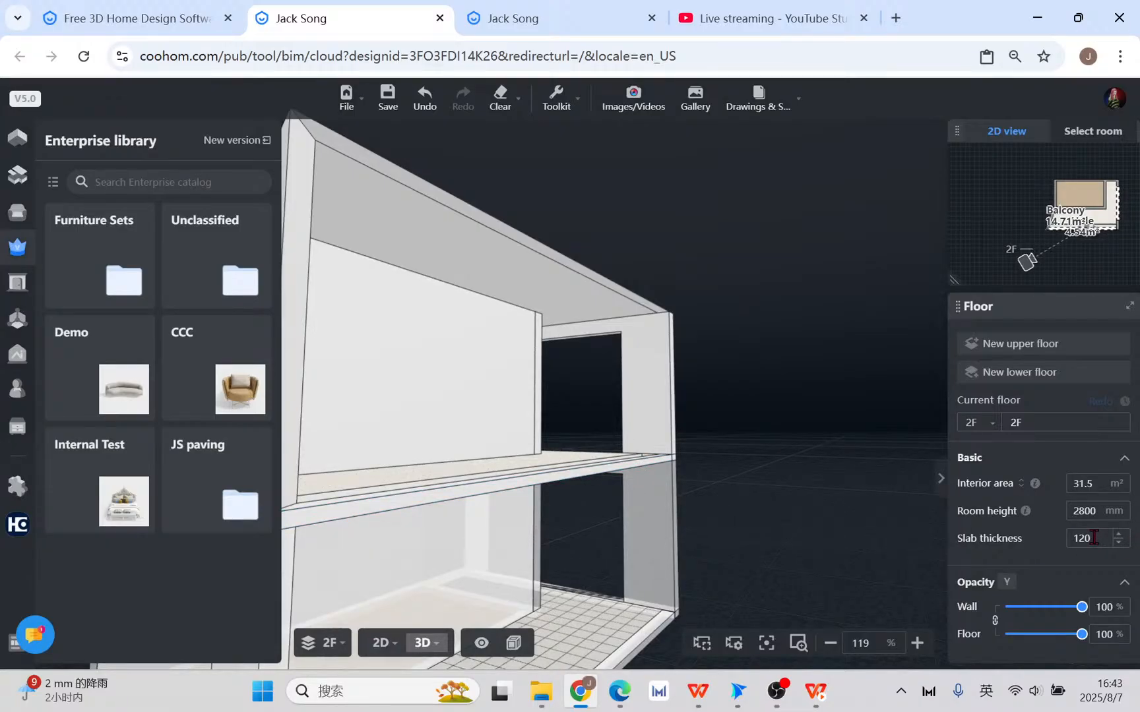
# - Set the balcony front opening's distance from ground to -121 mm and check the slab edge in 3D
pyautogui.click(383, 642)
pyautogui.click(798, 439)
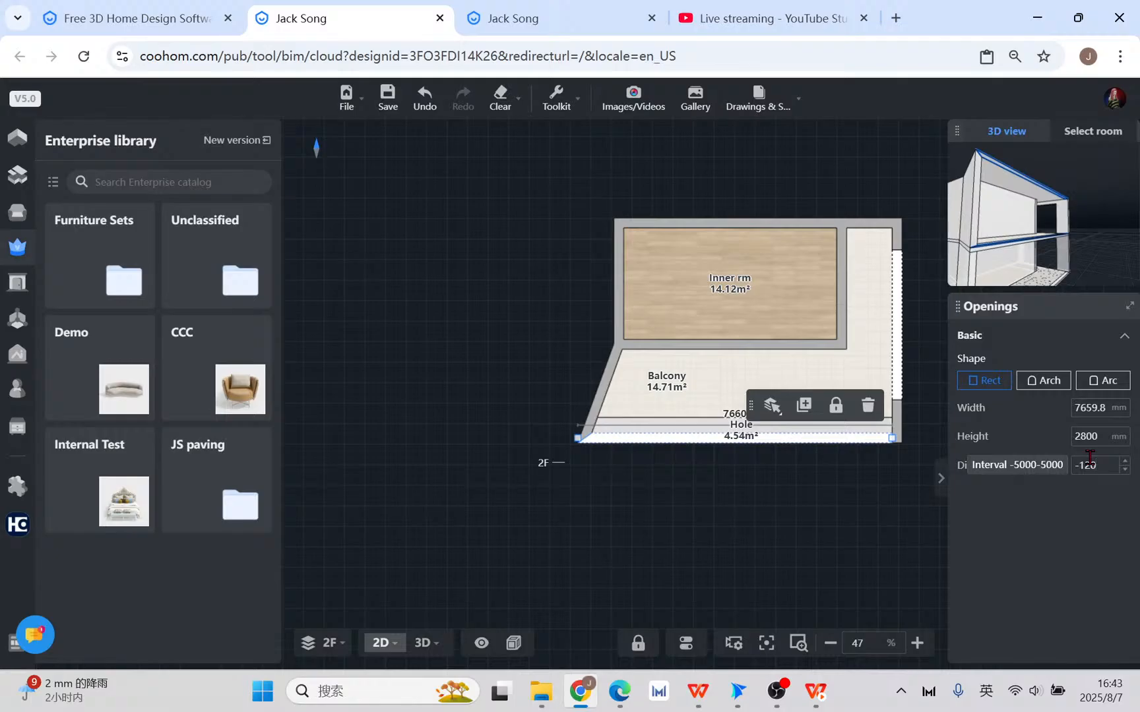
pyautogui.write('1')
pyautogui.press('Return')
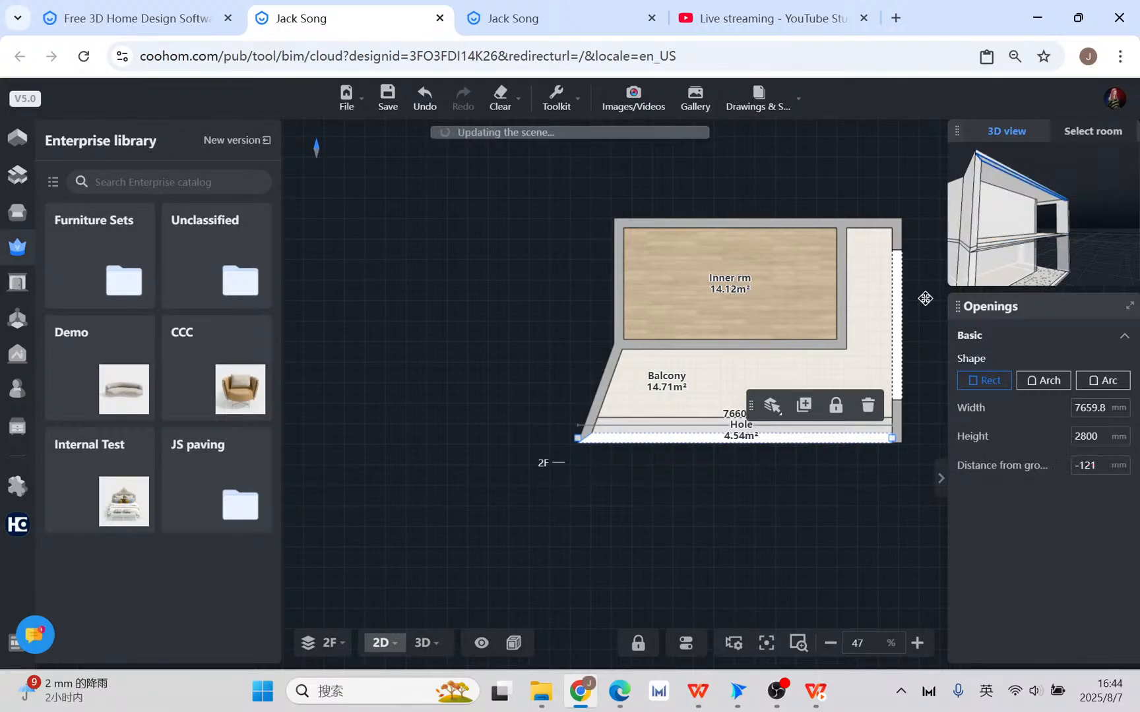
pyautogui.click(423, 643)
pyautogui.moveTo(728, 519); pyautogui.dragTo(671, 435)
# - Set the balcony front opening's distance from ground to -200 mm and show the result in 3D
pyautogui.click(383, 643)
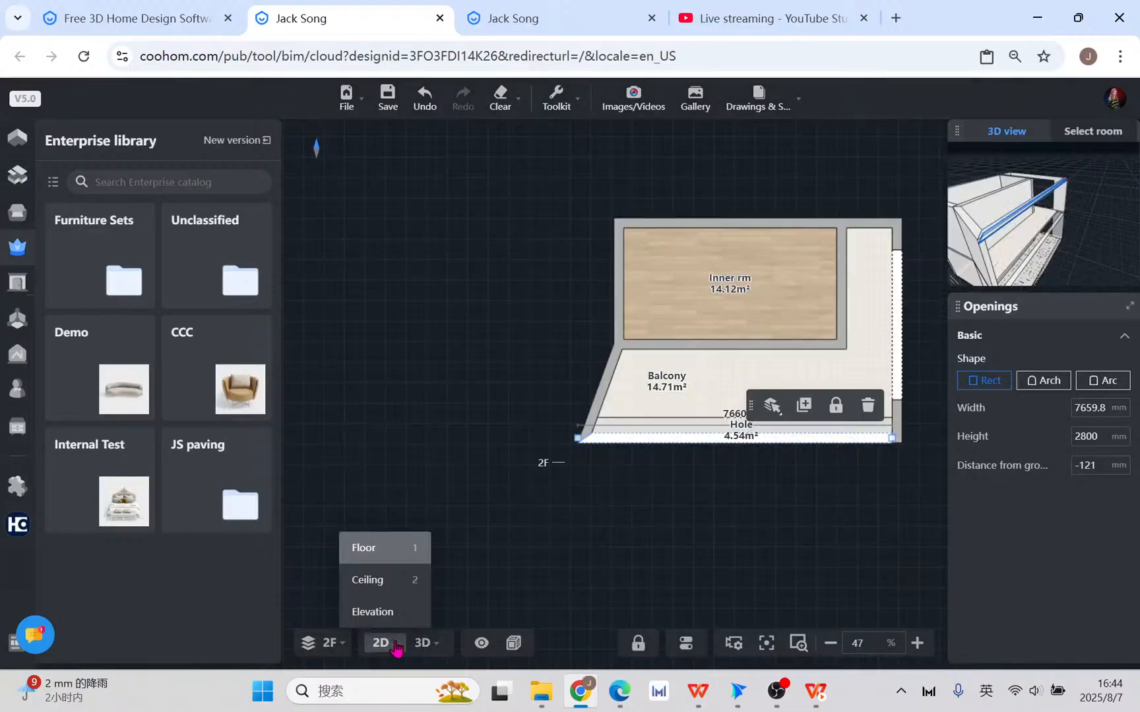
pyautogui.click(1106, 465)
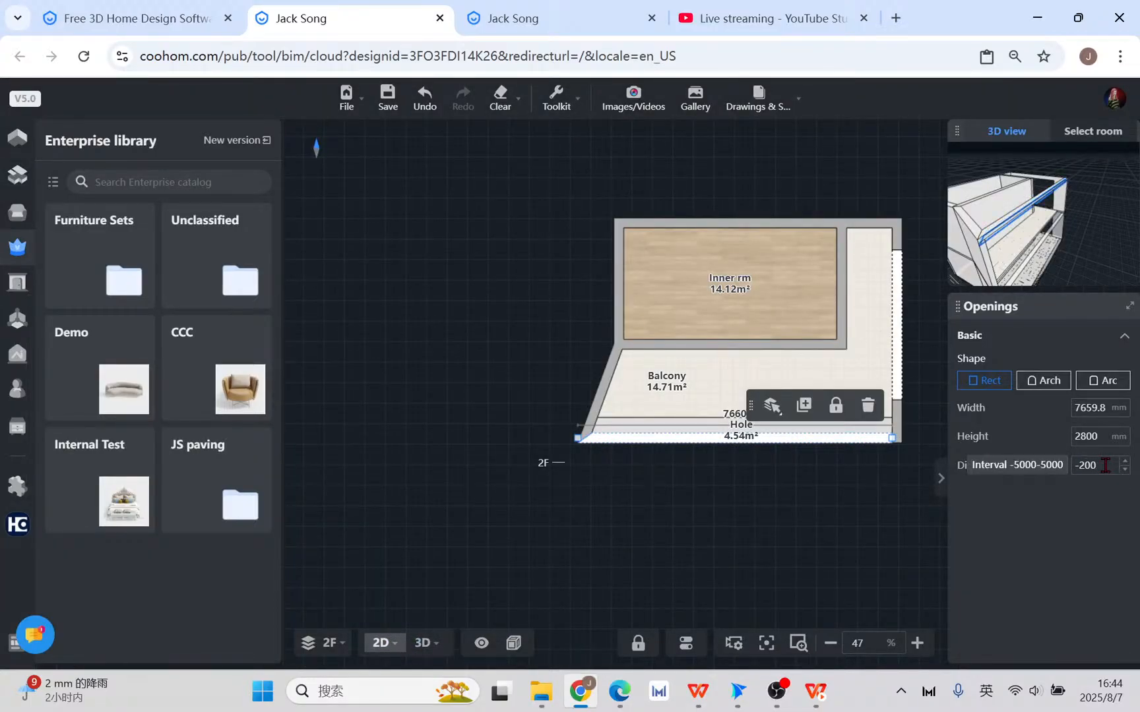
pyautogui.press('Return')
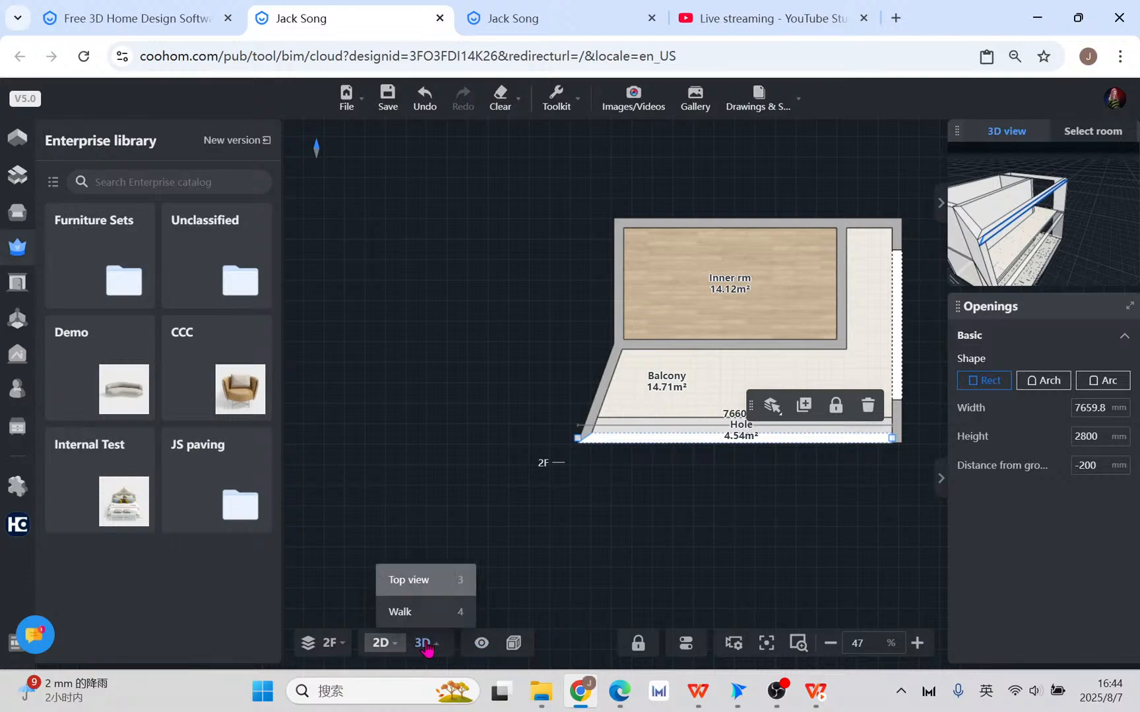
pyautogui.click(426, 647)
# - Examine the upper balcony in 3D from several sides, especially the front slab edge and the gap left by the floor opening
pyautogui.moveTo(710, 543); pyautogui.dragTo(778, 465)
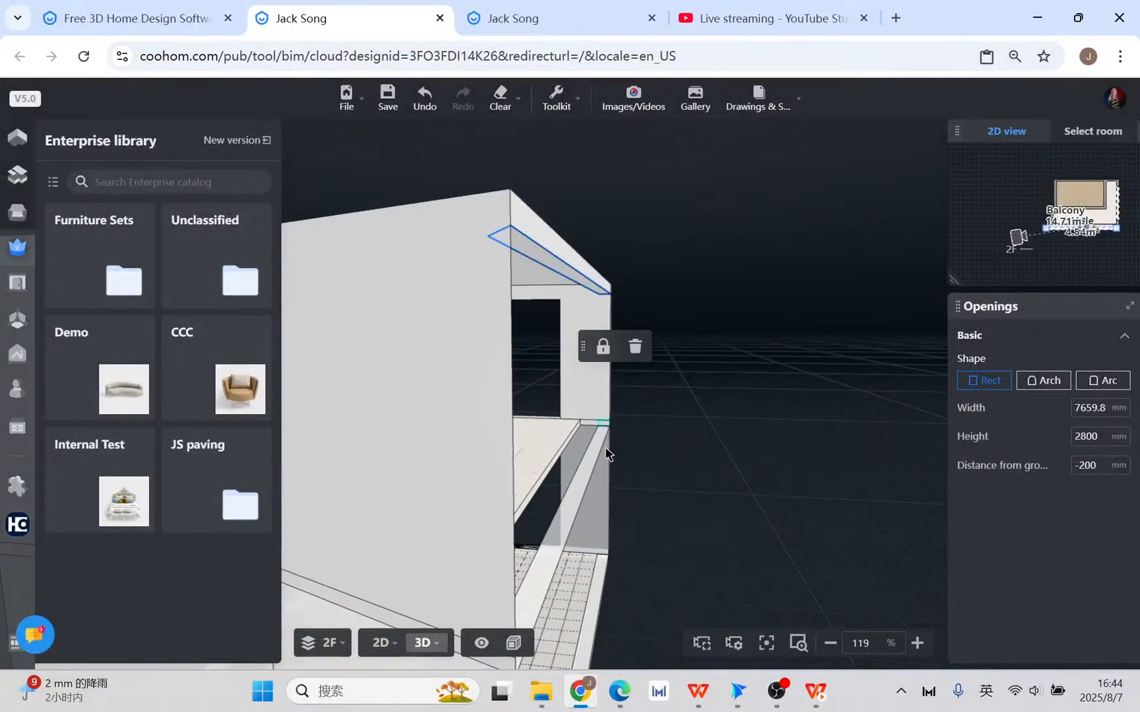
pyautogui.scroll(-2, 689, 389)
pyautogui.scroll(5, 647, 486)
pyautogui.moveTo(702, 488); pyautogui.dragTo(628, 385)
pyautogui.moveTo(719, 403); pyautogui.dragTo(707, 465)
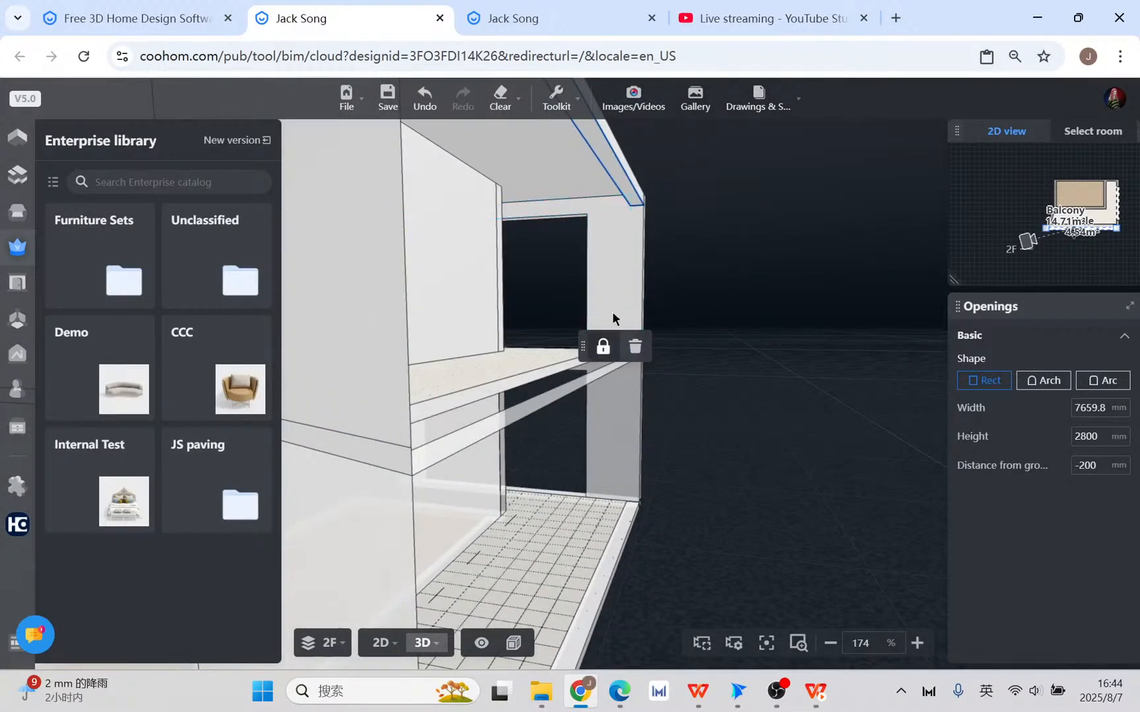
pyautogui.moveTo(747, 308); pyautogui.dragTo(389, 346)
pyautogui.moveTo(433, 452); pyautogui.dragTo(777, 398)
pyautogui.scroll(-5, 685, 254)
pyautogui.moveTo(685, 260); pyautogui.dragTo(529, 377)
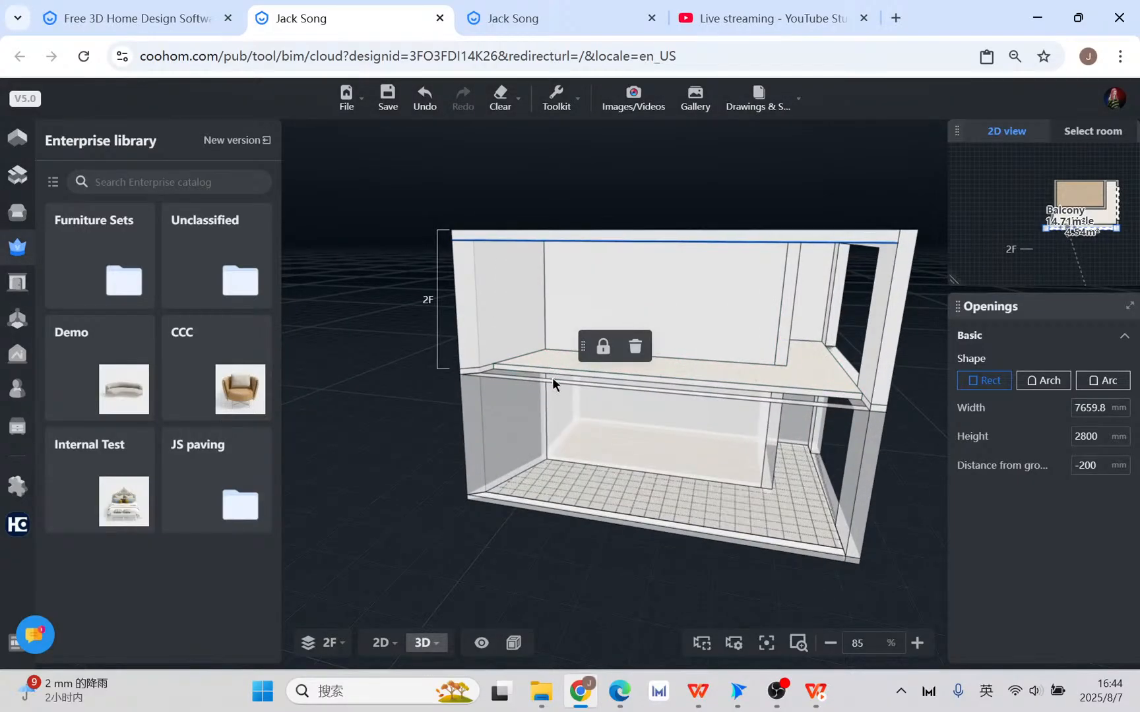
pyautogui.moveTo(678, 599); pyautogui.dragTo(538, 599)
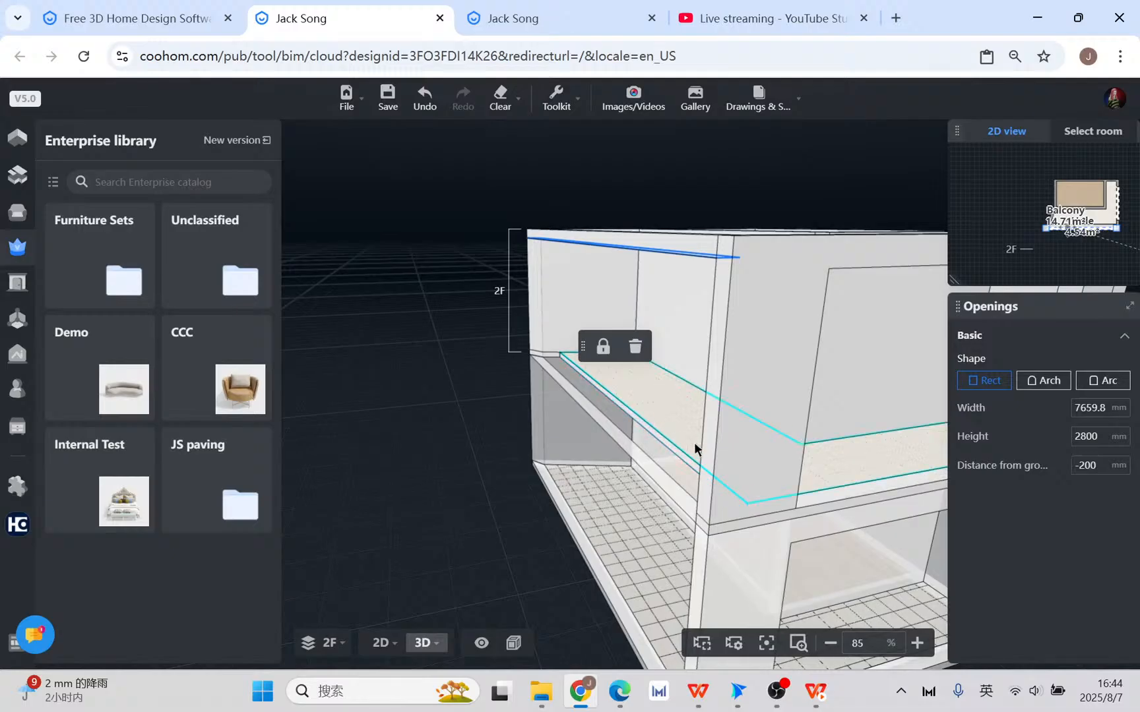
pyautogui.moveTo(457, 518); pyautogui.dragTo(569, 554)
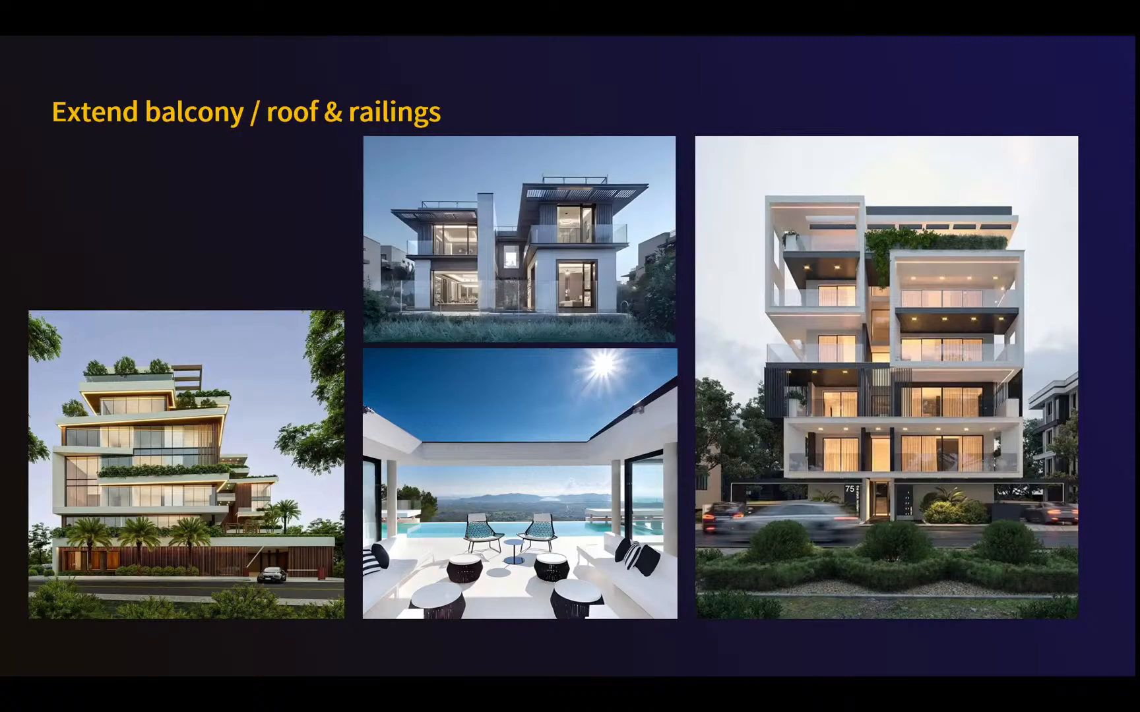
pyautogui.click(712, 284)
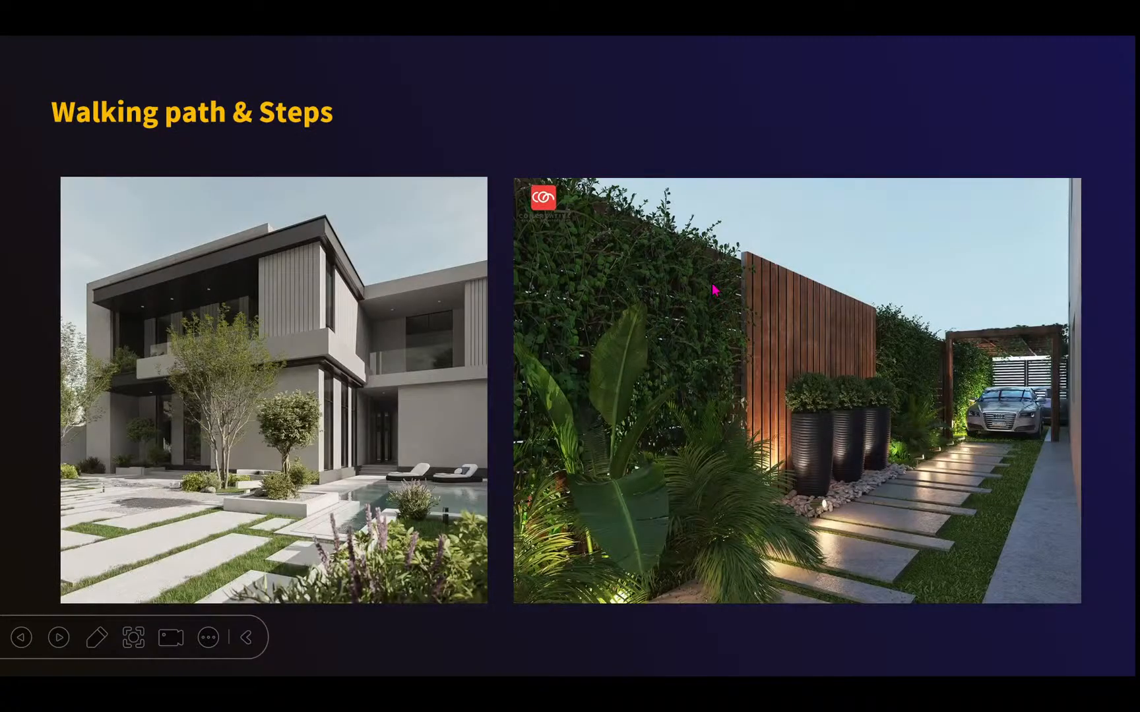
pyautogui.press('Left')
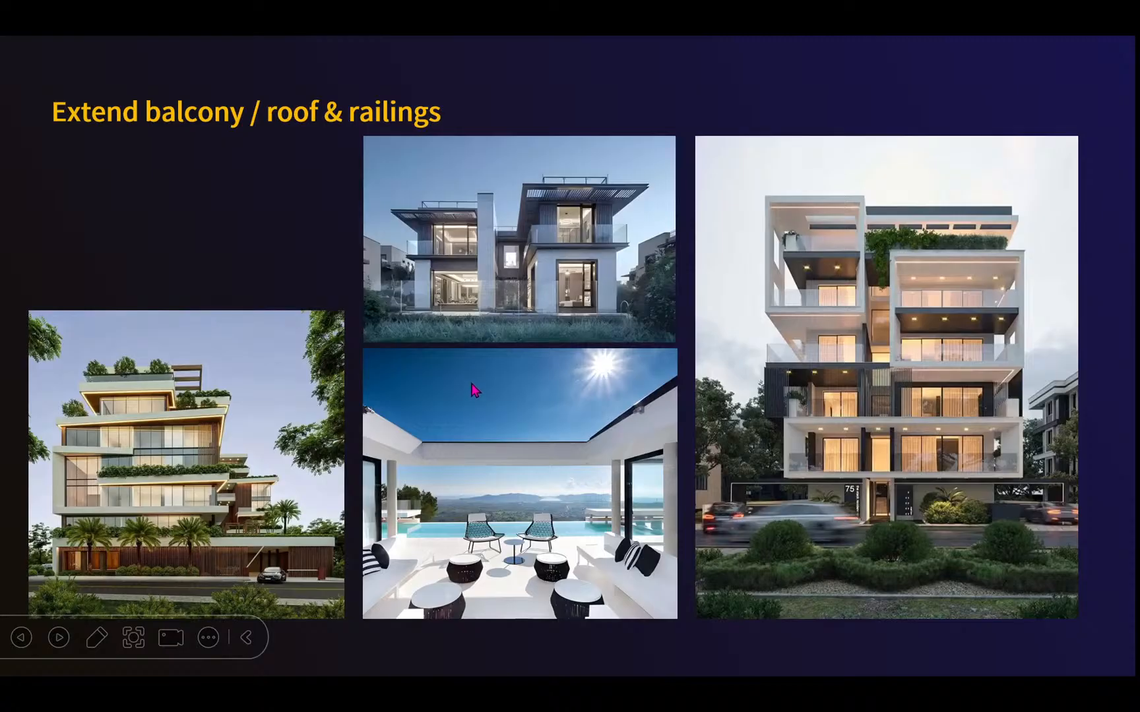
pyautogui.press('super+d')
pyautogui.click(561, 691)
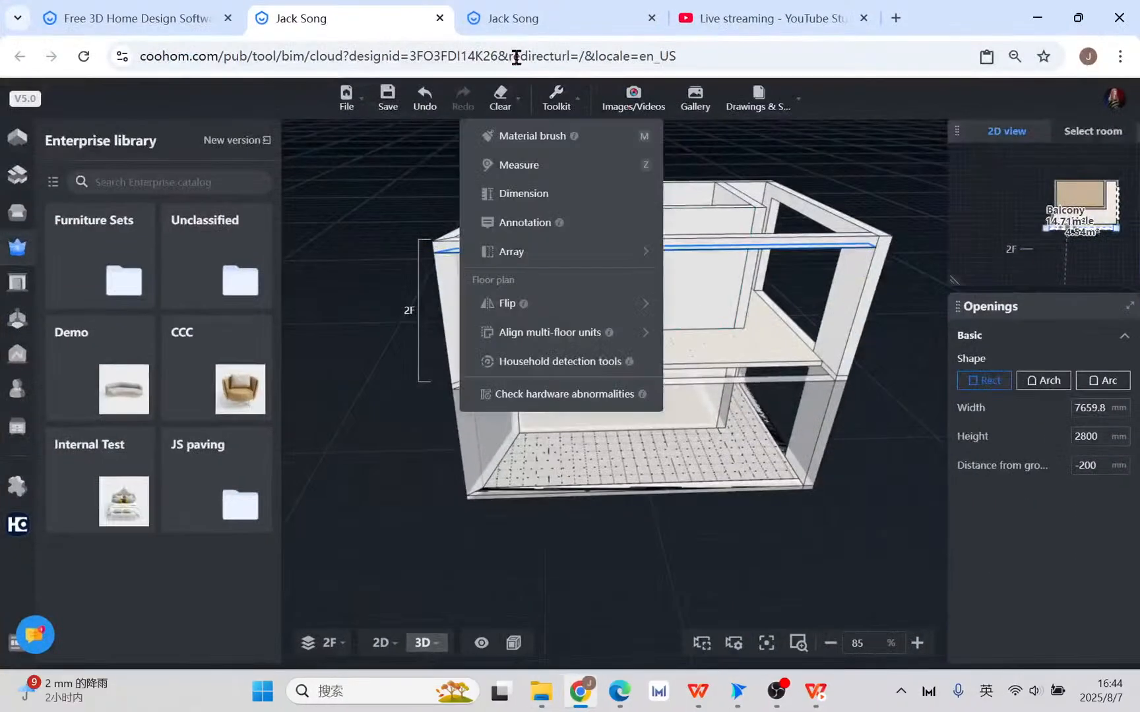
# - Check the live stream's chat on YouTube Studio and return to the 3D view of the two-storey balcony house
pyautogui.click(721, 16)
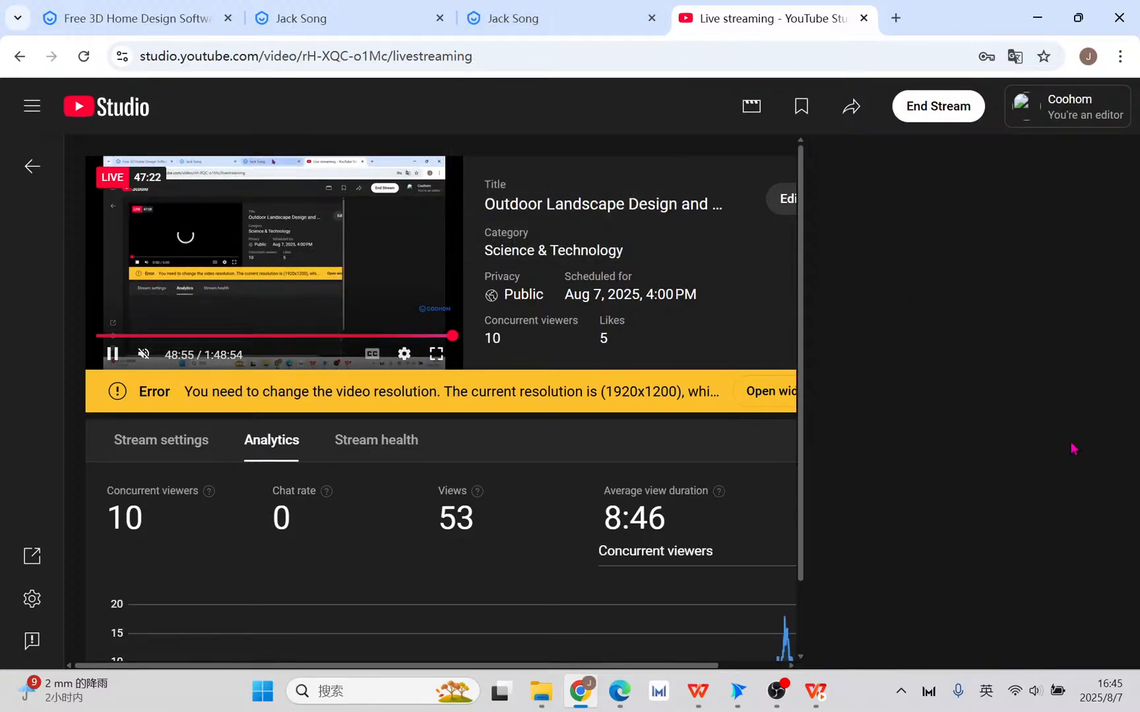
pyautogui.click(522, 21)
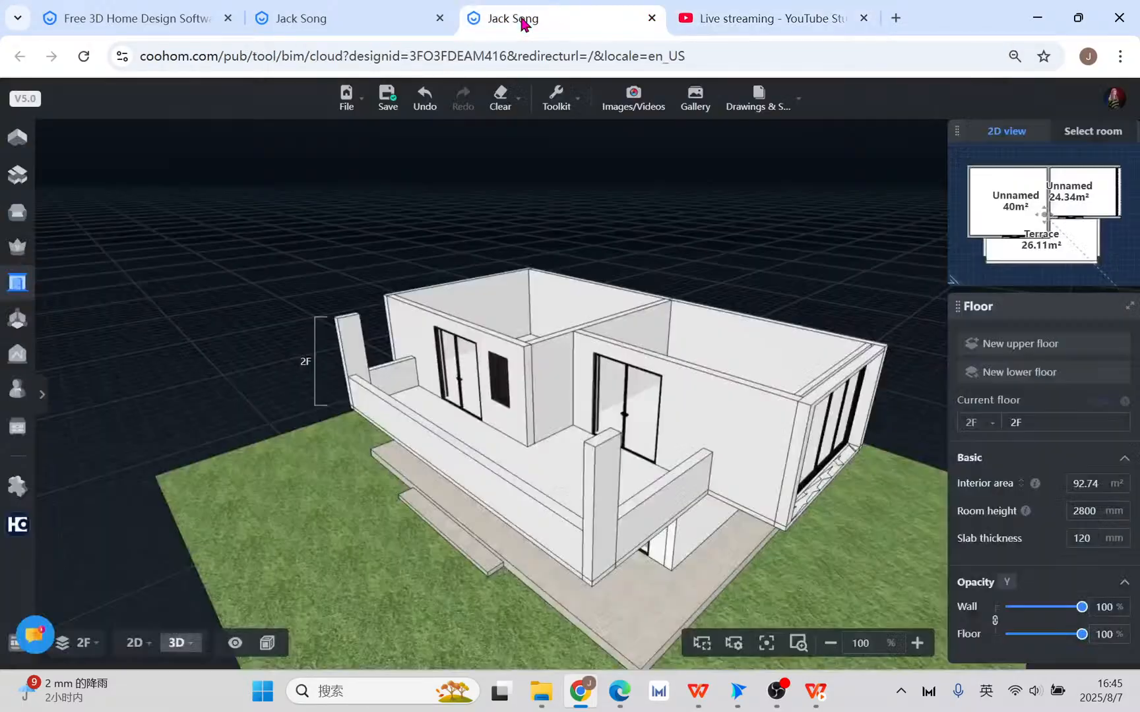
pyautogui.click(762, 29)
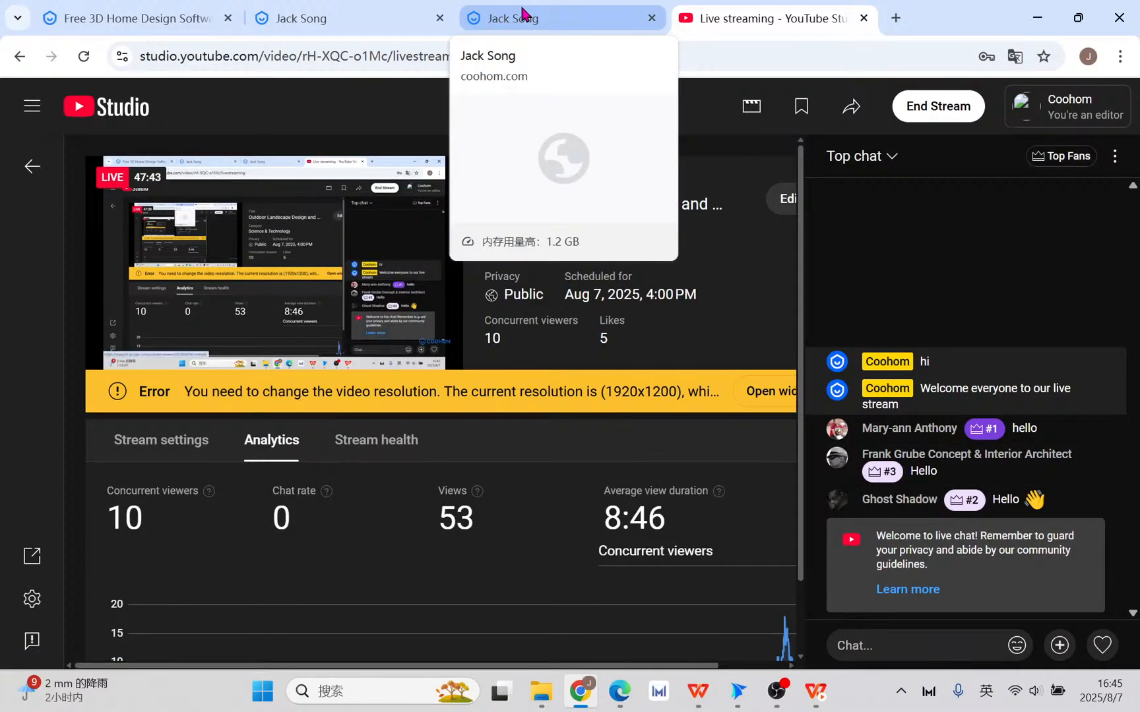
pyautogui.click(347, 17)
pyautogui.moveTo(735, 353); pyautogui.dragTo(700, 522)
pyautogui.scroll(-3, 686, 524)
pyautogui.moveTo(600, 524); pyautogui.dragTo(559, 544, button='right')
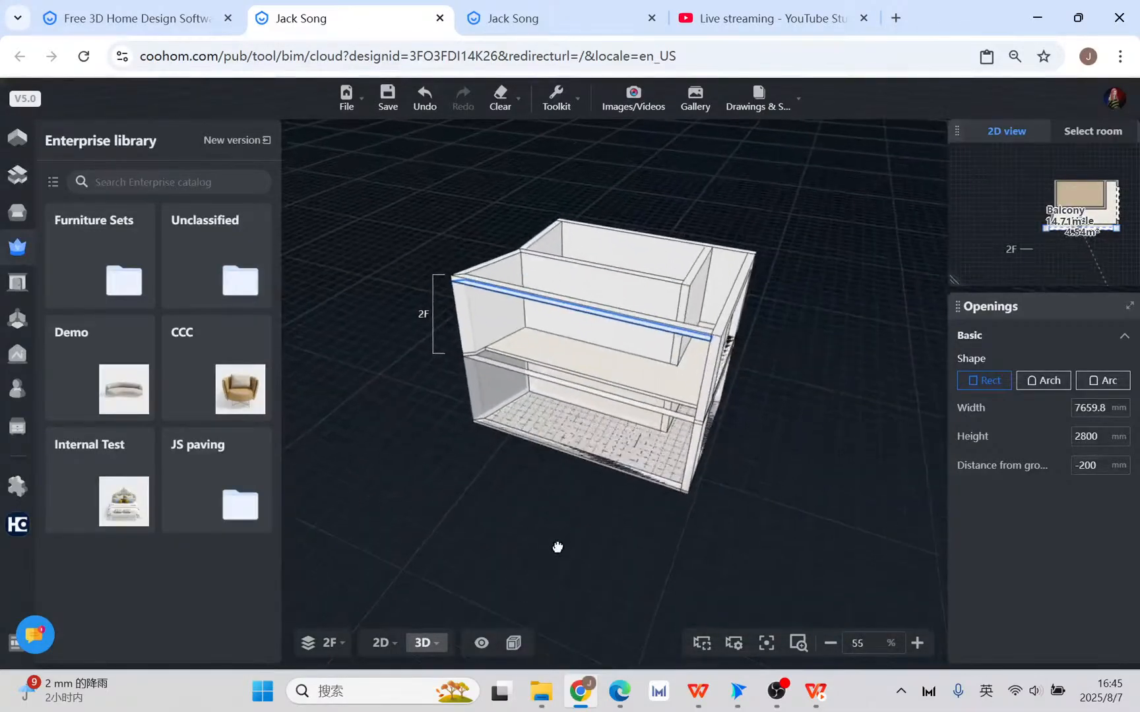
# - Show the slide on extended balconies, roof and railings, and switch back to the finished villa design in the browser
pyautogui.scroll(4, 549, 462)
pyautogui.click(204, 20)
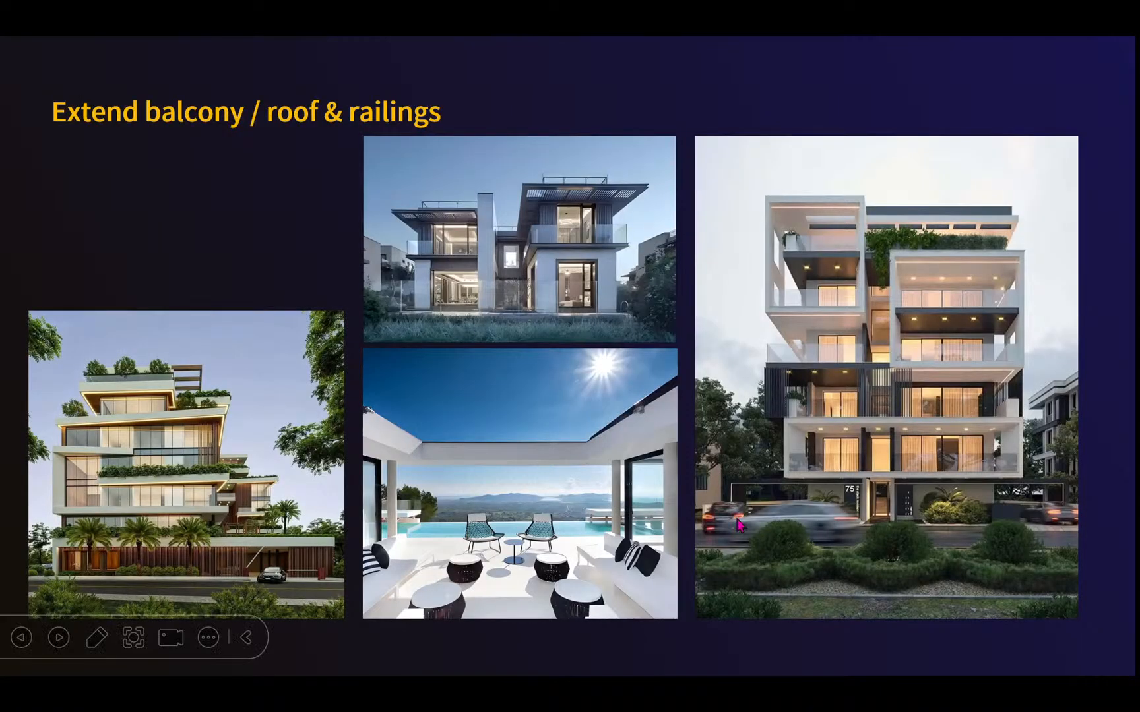
pyautogui.click(731, 502)
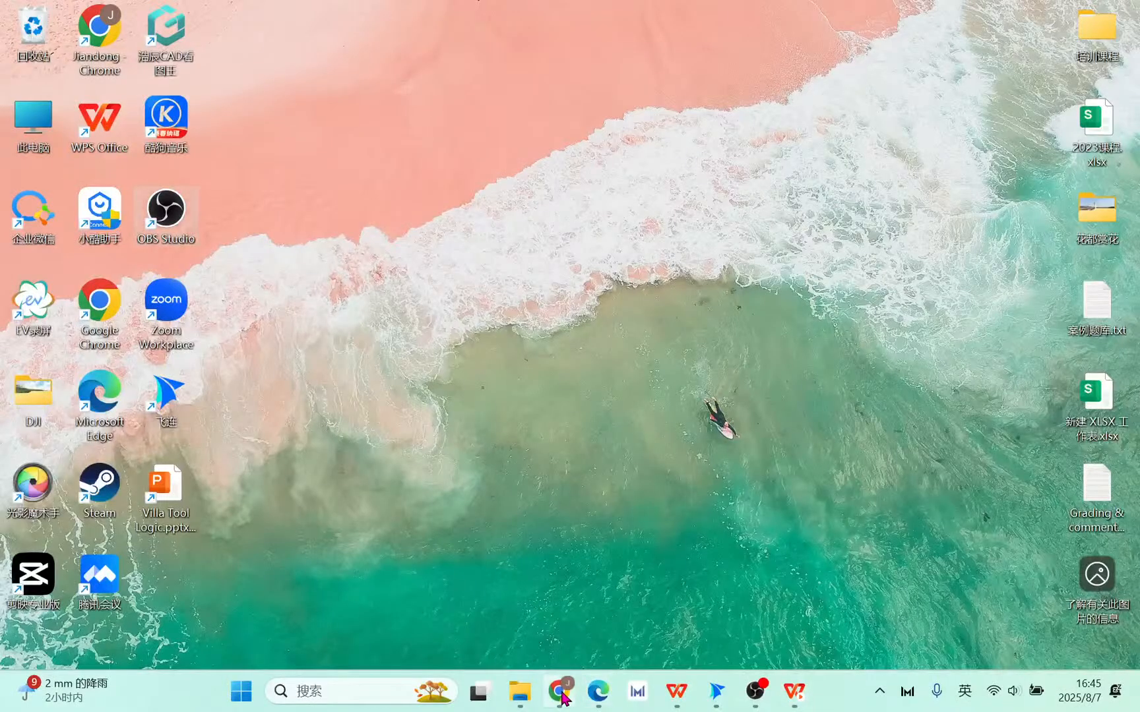
pyautogui.click(579, 691)
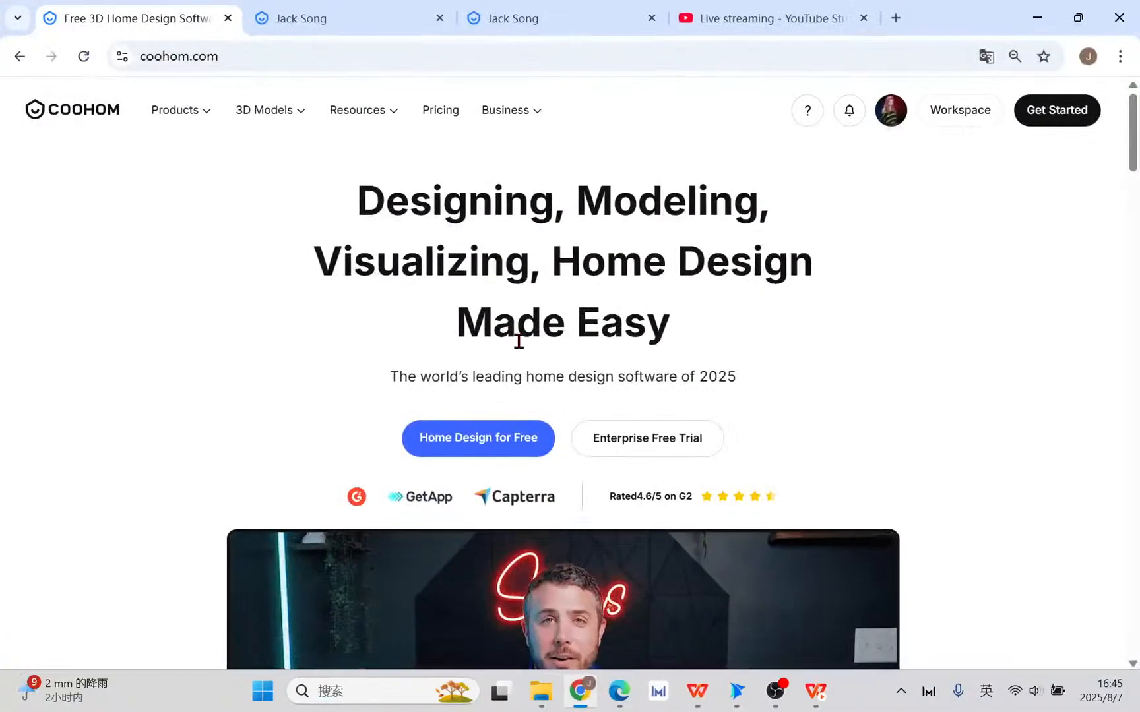
pyautogui.click(300, 19)
pyautogui.click(528, 20)
# - Examine the finished two-storey villa in 3D, especially its slanted balcony, the front entrance, the platform steps and the lawn
pyautogui.moveTo(466, 560); pyautogui.dragTo(522, 531)
pyautogui.scroll(5, 450, 600)
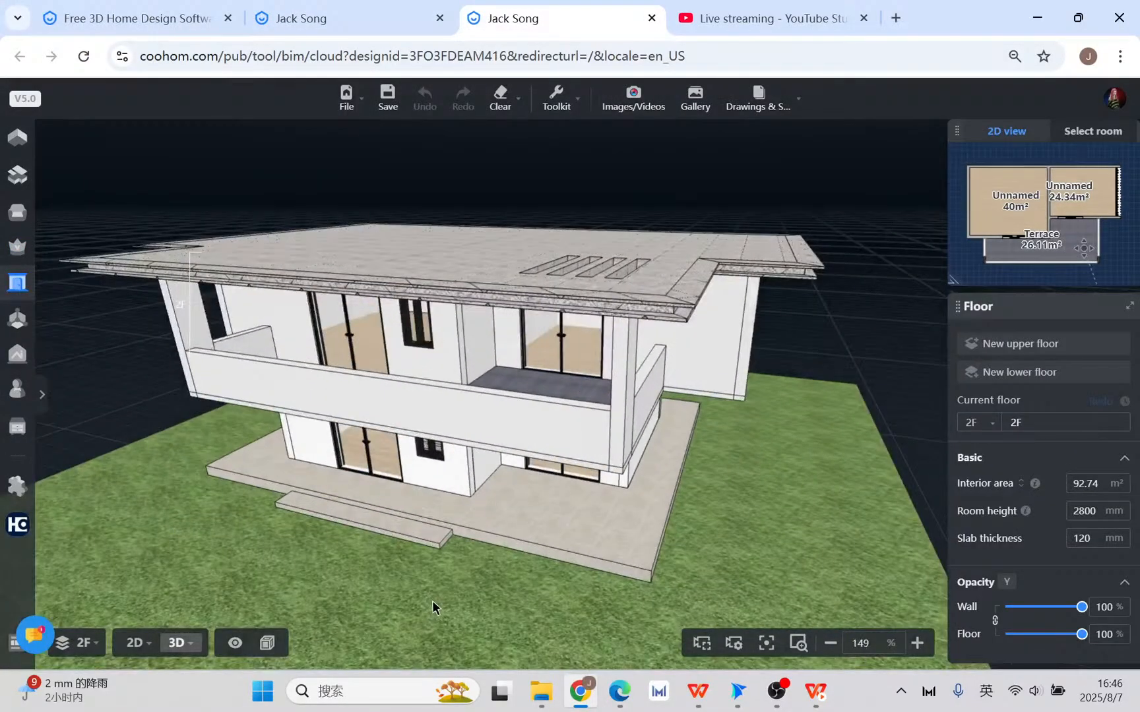
pyautogui.moveTo(431, 602); pyautogui.dragTo(473, 608)
pyautogui.moveTo(734, 550); pyautogui.dragTo(748, 372, button='right')
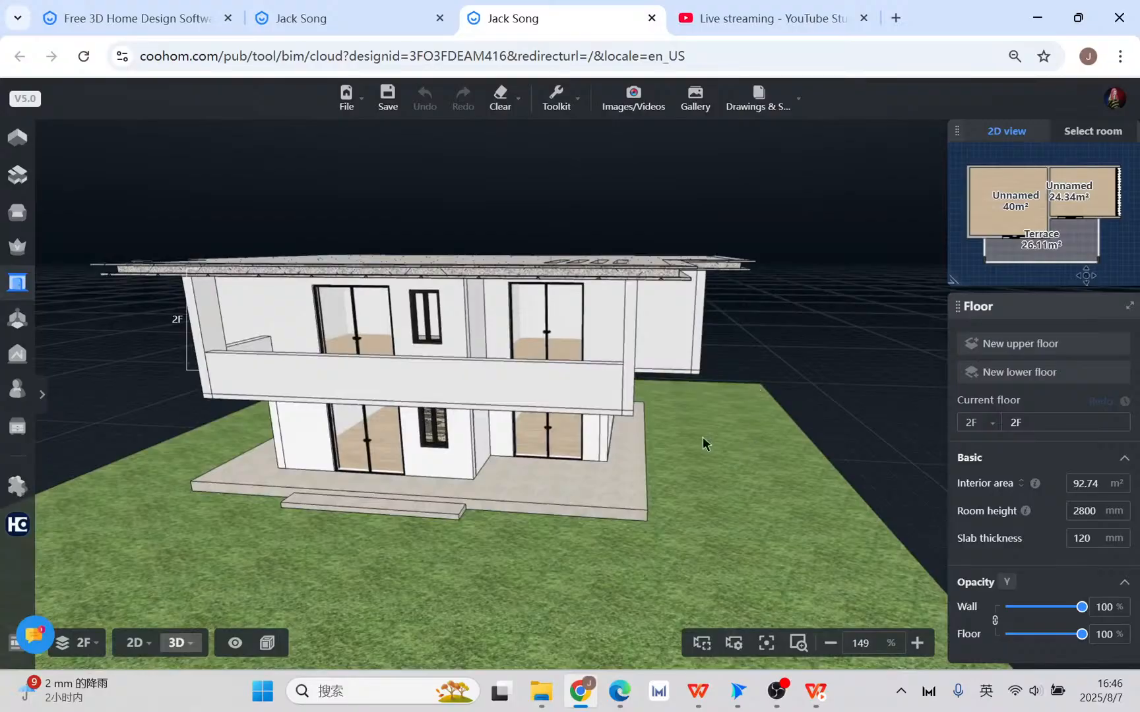
pyautogui.moveTo(615, 599); pyautogui.dragTo(507, 601)
pyautogui.scroll(5, 547, 582)
pyautogui.moveTo(376, 602); pyautogui.dragTo(449, 559, button='right')
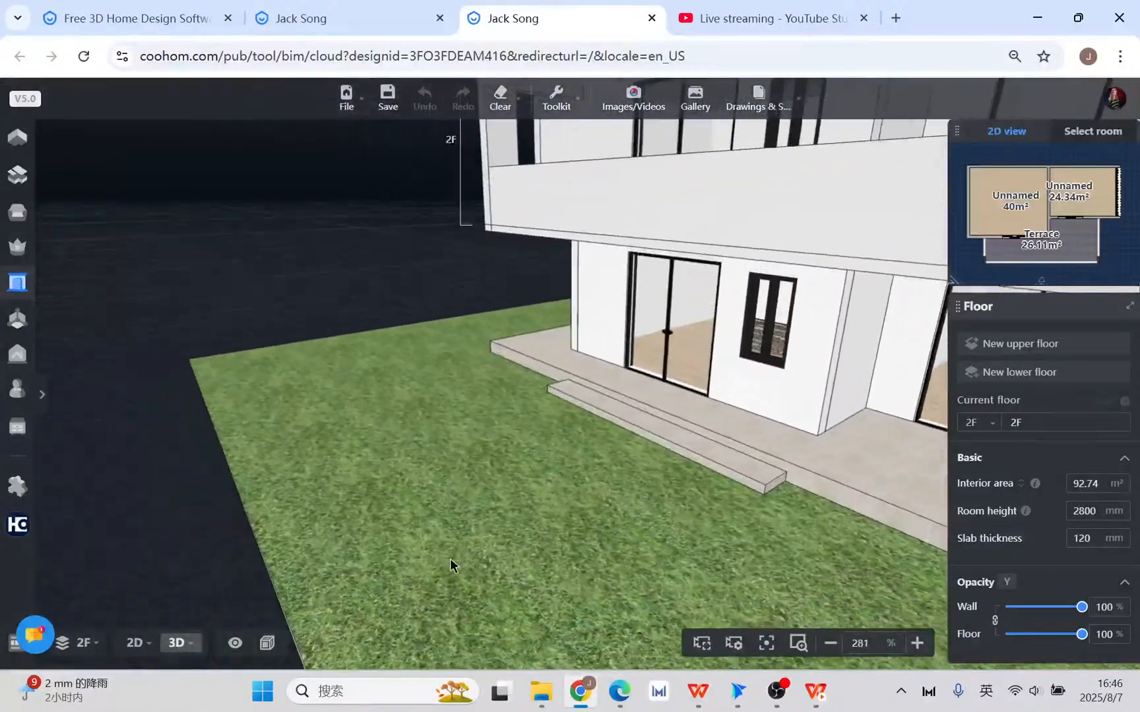
pyautogui.scroll(2, 451, 565)
pyautogui.moveTo(448, 562); pyautogui.dragTo(589, 609)
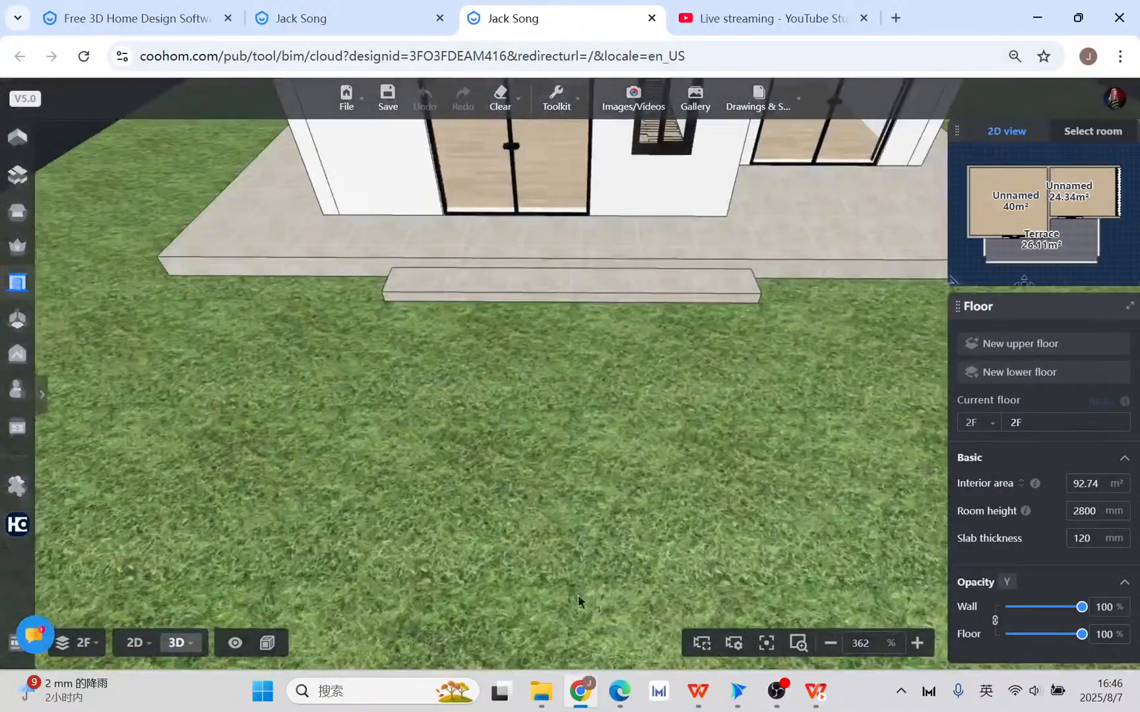
pyautogui.moveTo(504, 433); pyautogui.dragTo(276, 429)
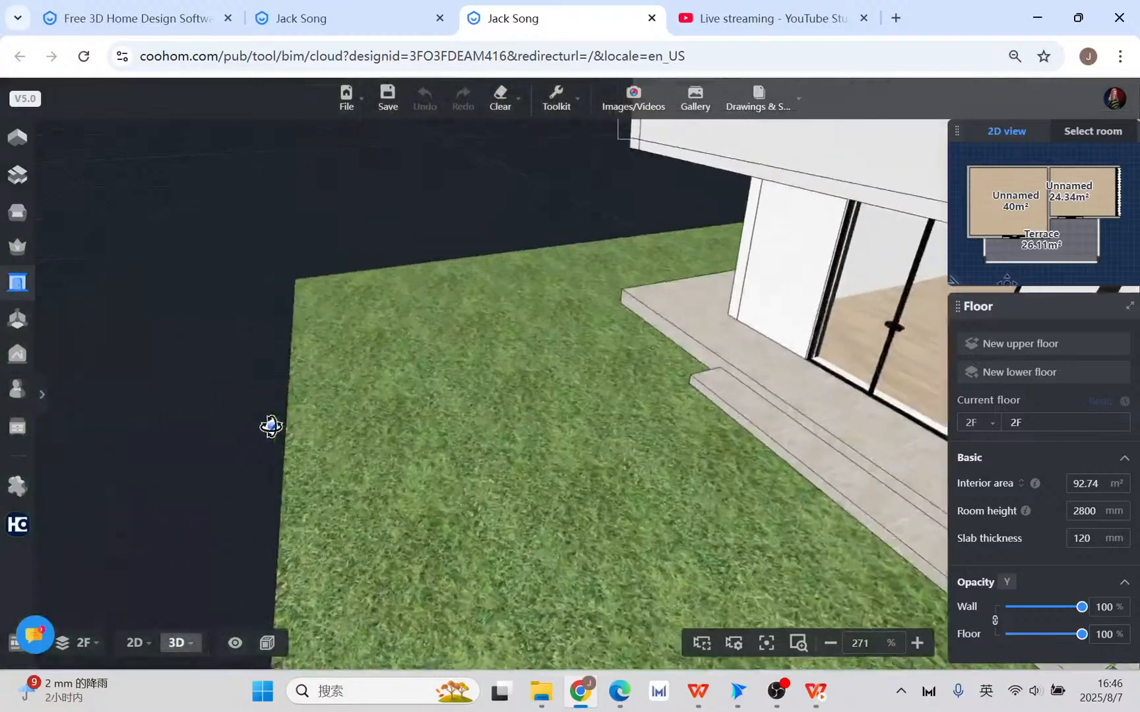
pyautogui.moveTo(461, 469); pyautogui.dragTo(587, 501)
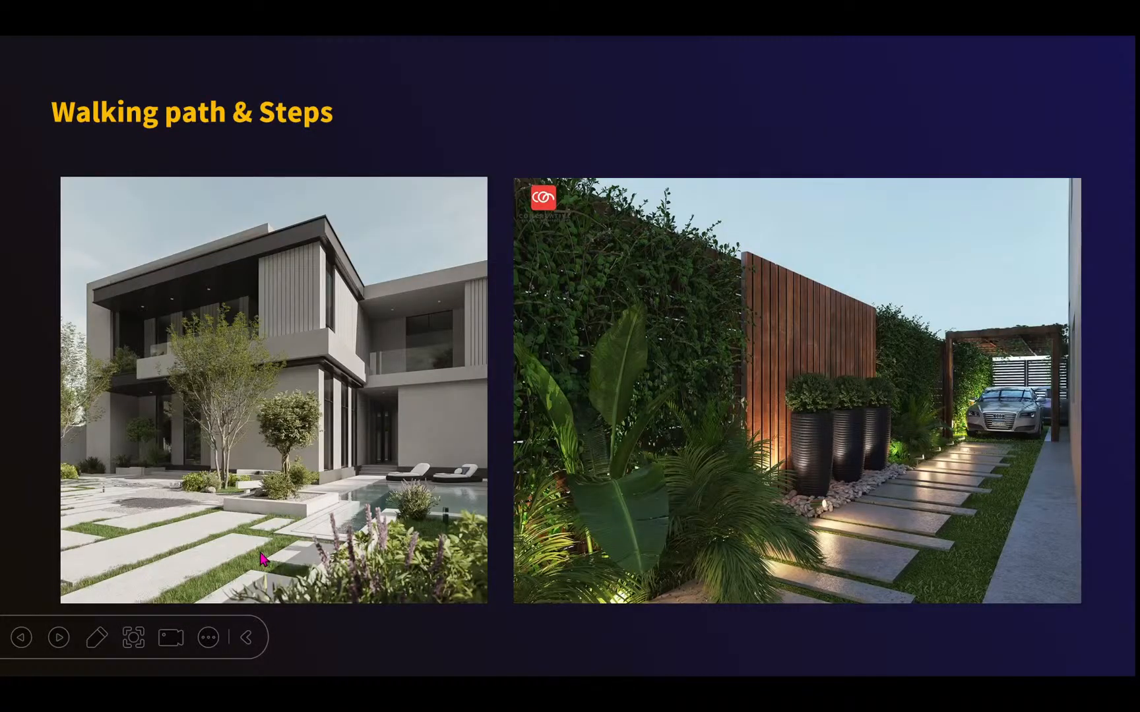
# - Return from the walking path slide to the villa design and search the model library for "grass"
pyautogui.press('super+d')
pyautogui.click(559, 691)
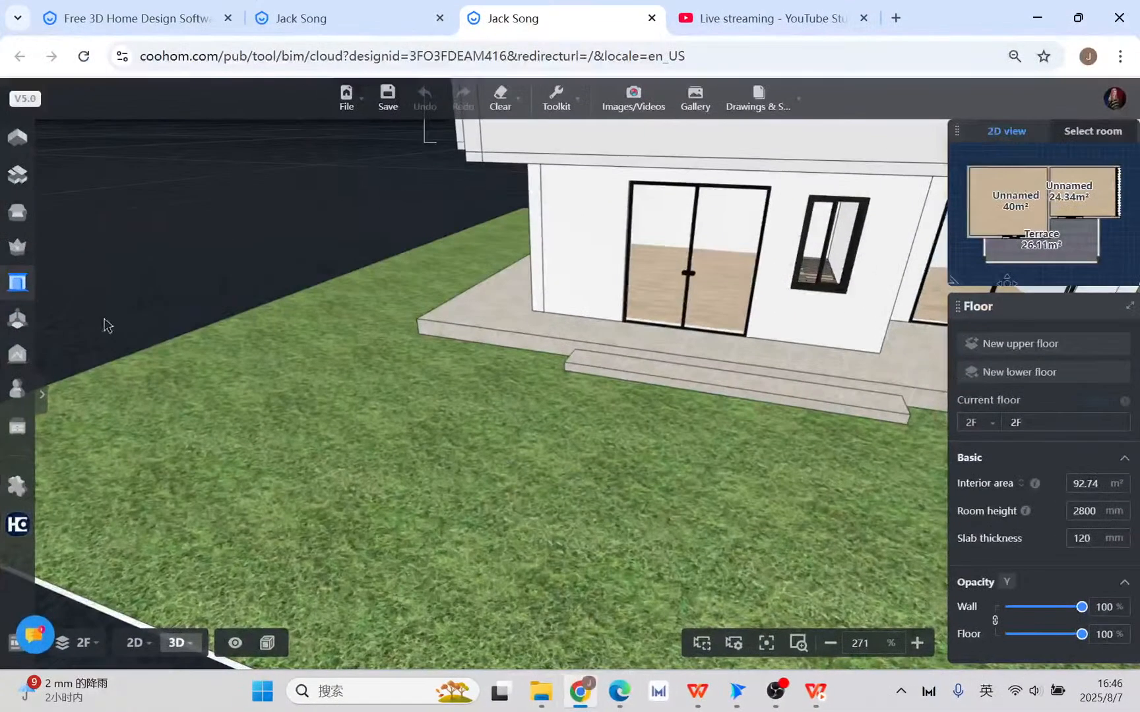
pyautogui.moveTo(19, 257)
pyautogui.click(18, 216)
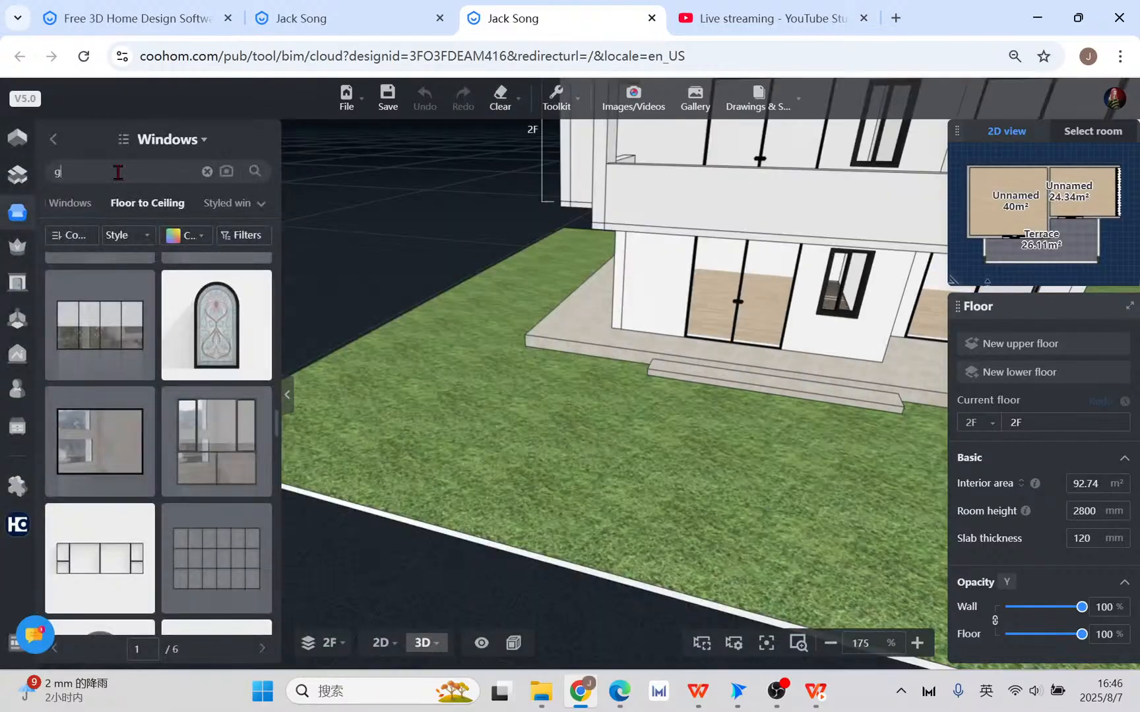
pyautogui.write('rass')
pyautogui.press('Return')
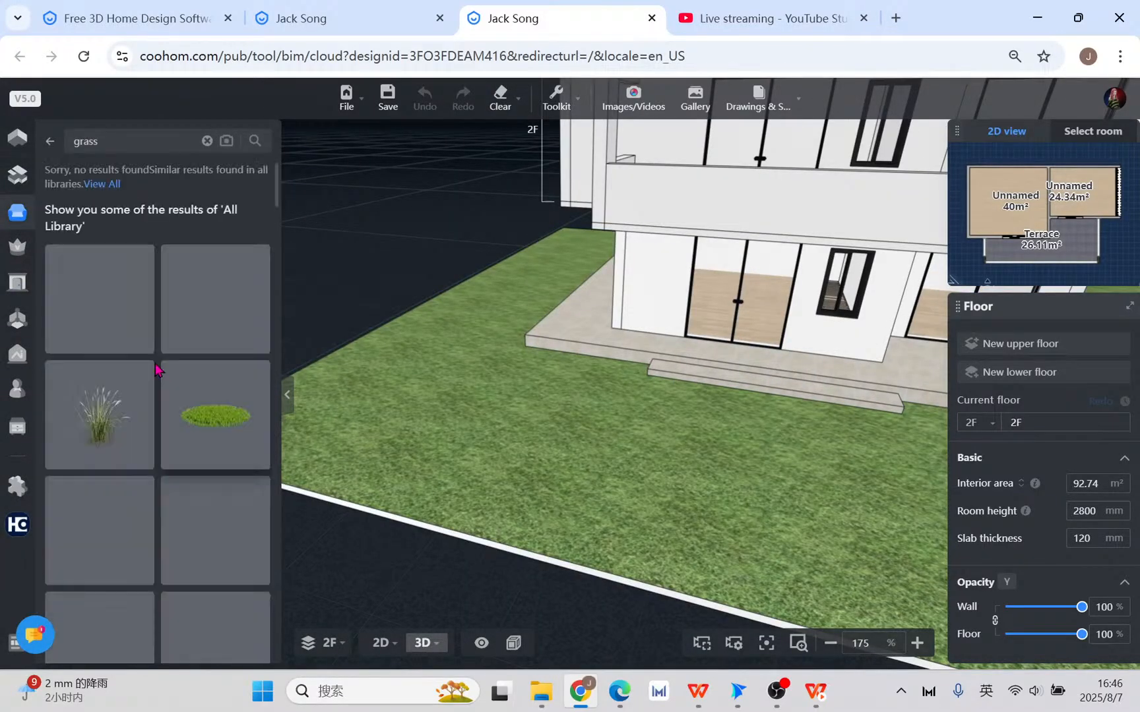
# - Browse the grass search results and preview the turf models' names and dimensions to find a suitable patch
pyautogui.scroll(-3, 198, 396)
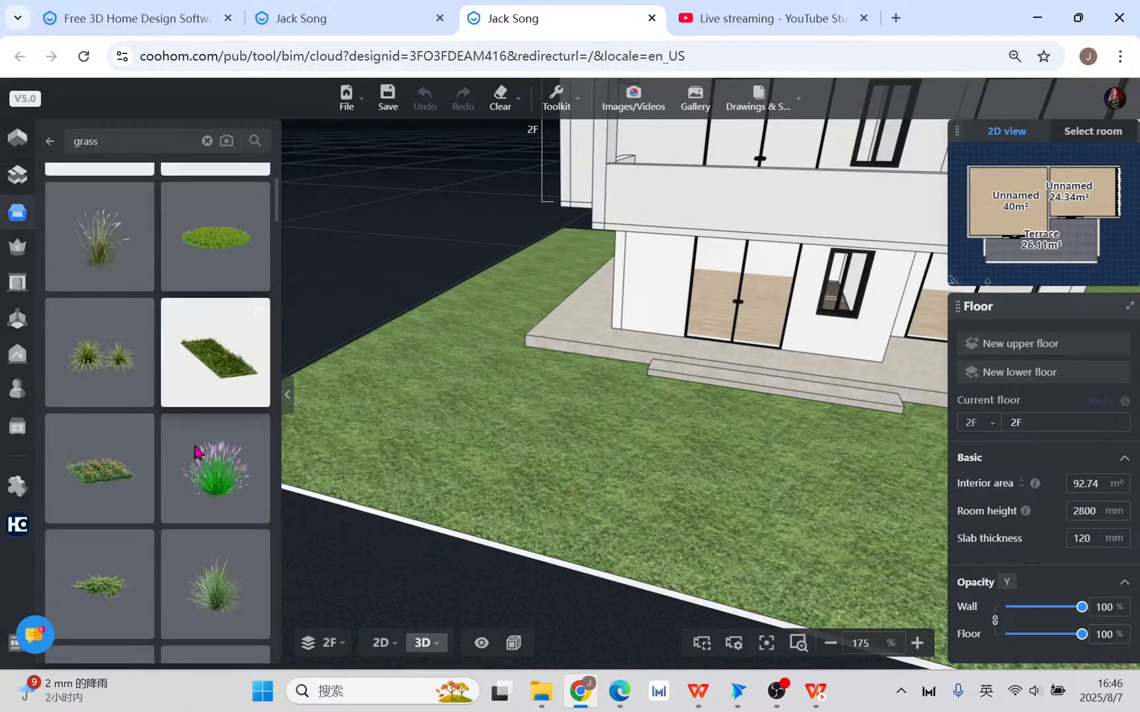
pyautogui.scroll(-5, 196, 453)
pyautogui.moveTo(260, 304)
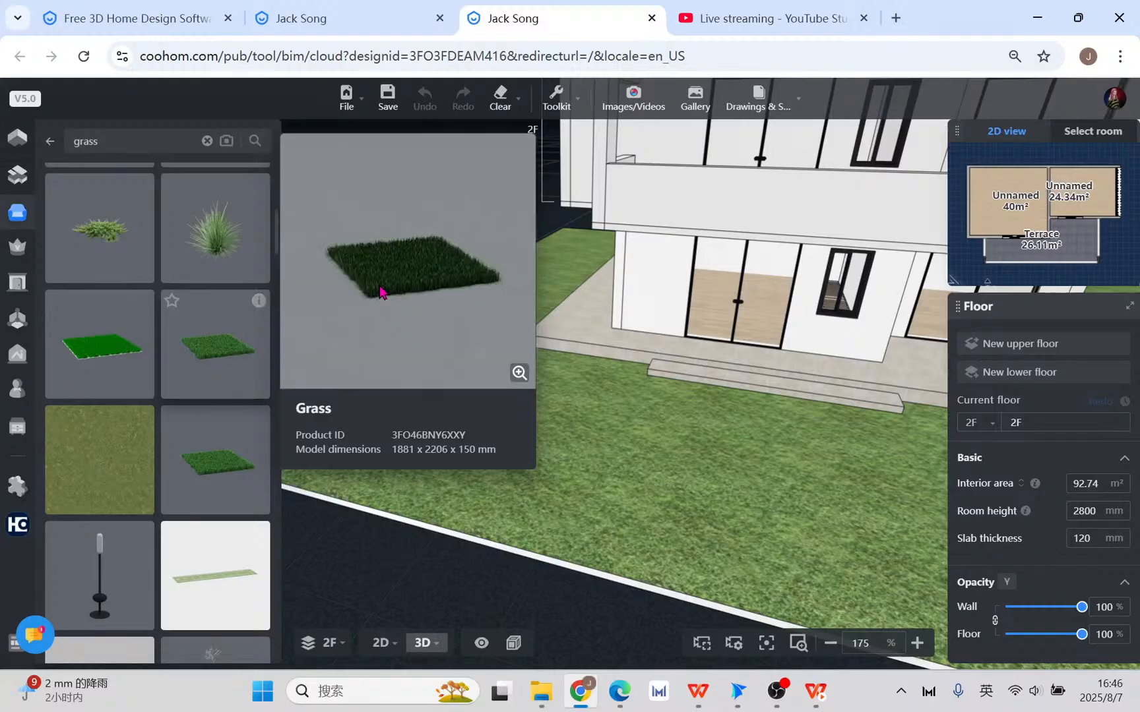
pyautogui.scroll(-5, 251, 381)
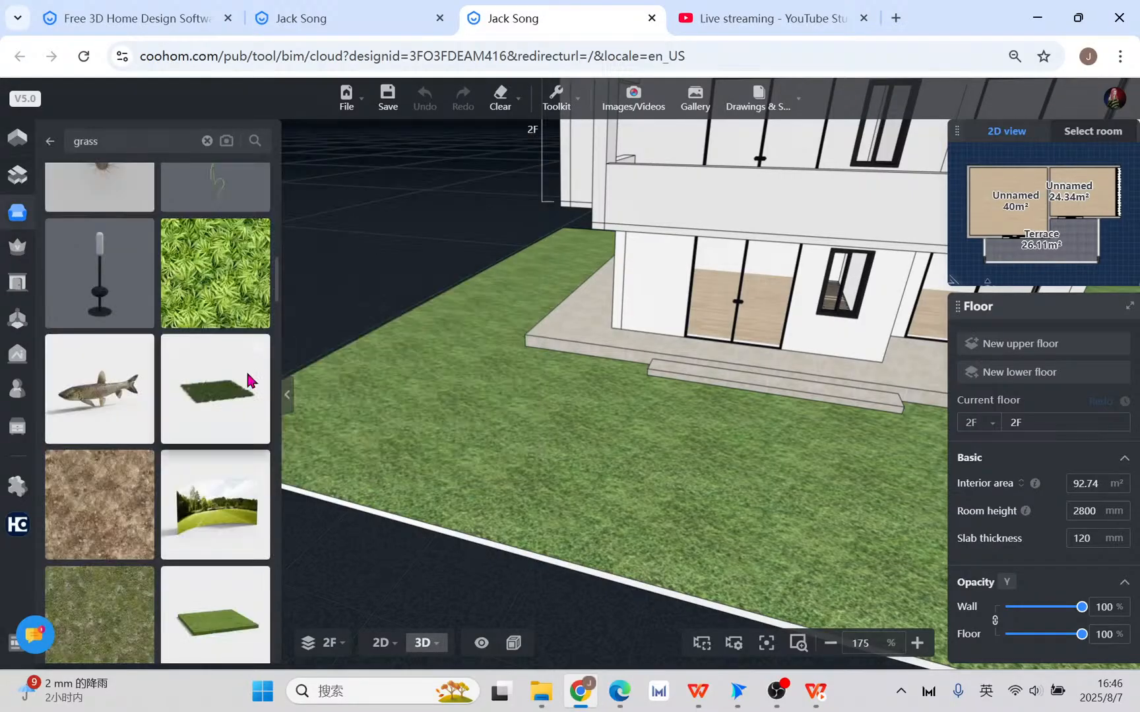
pyautogui.scroll(-5, 245, 402)
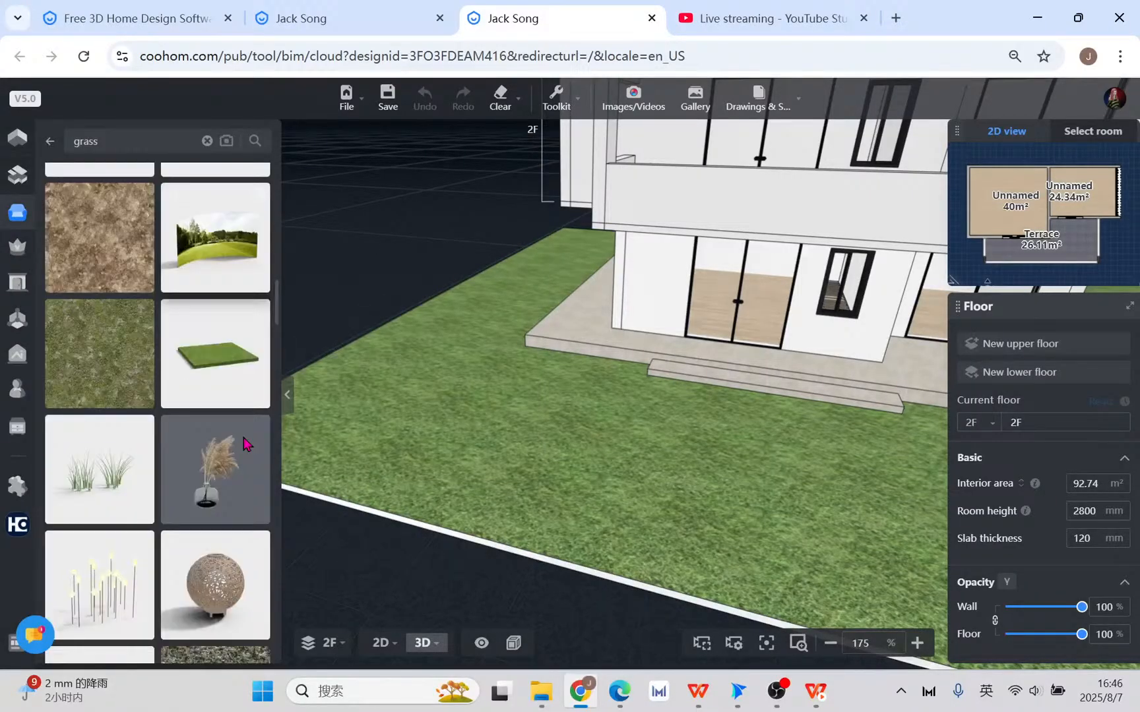
pyautogui.scroll(-6, 157, 423)
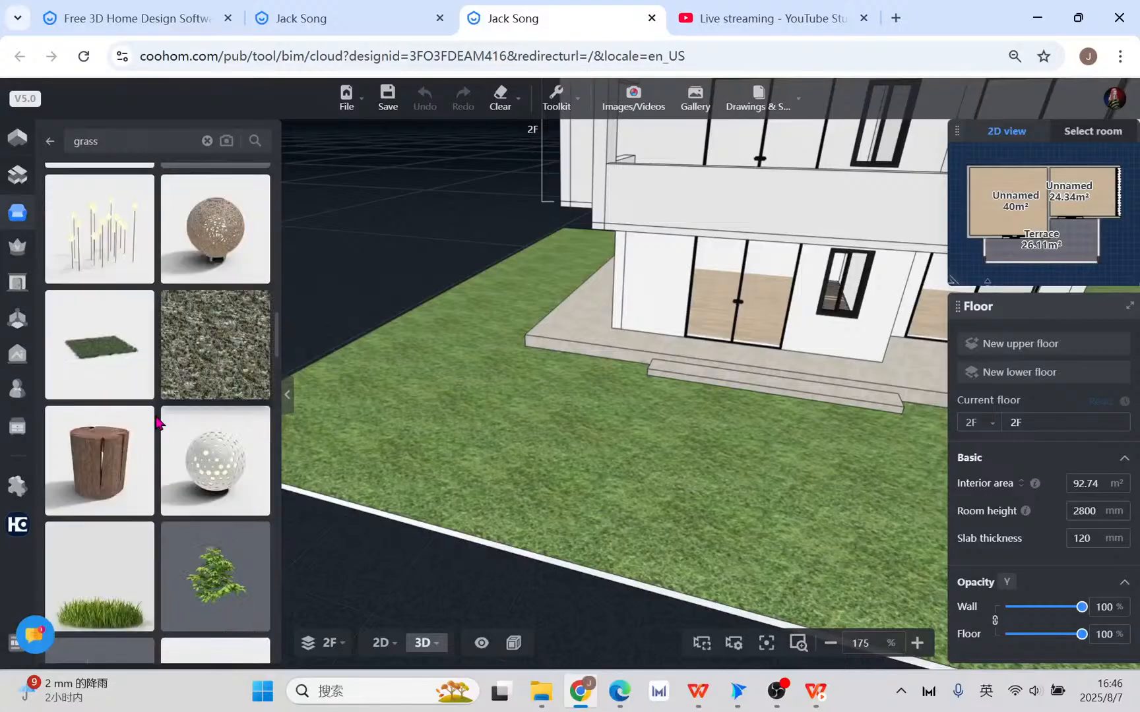
pyautogui.scroll(-7, 197, 395)
pyautogui.moveTo(257, 357)
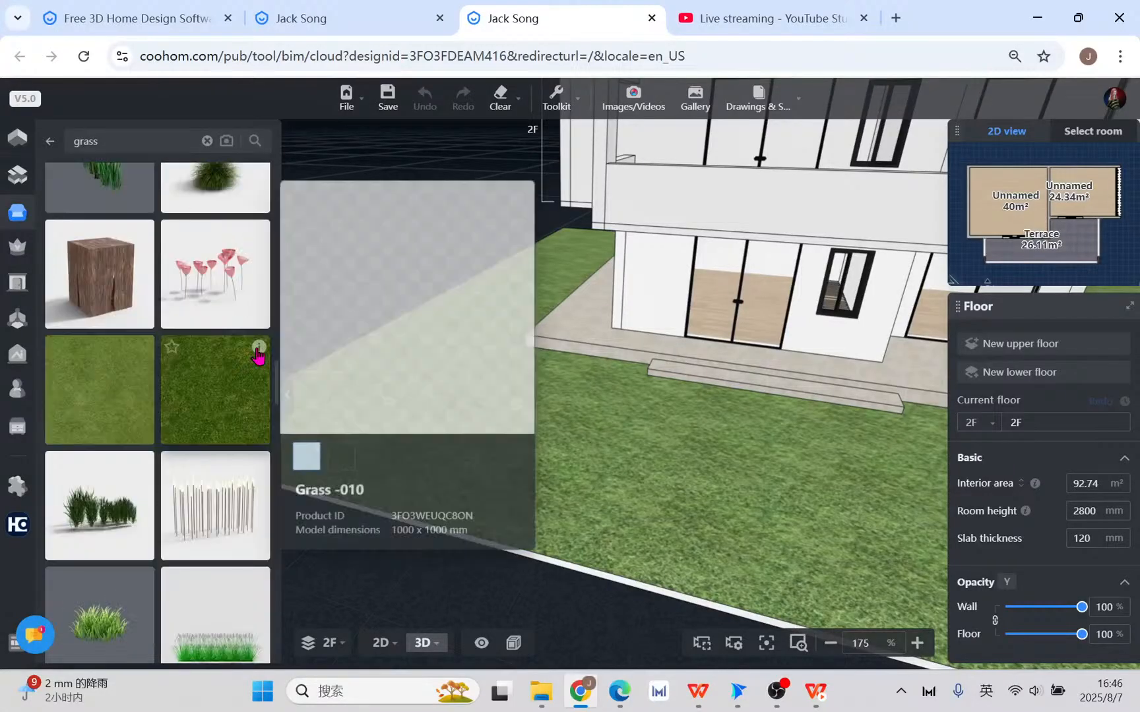
pyautogui.scroll(-5, 206, 499)
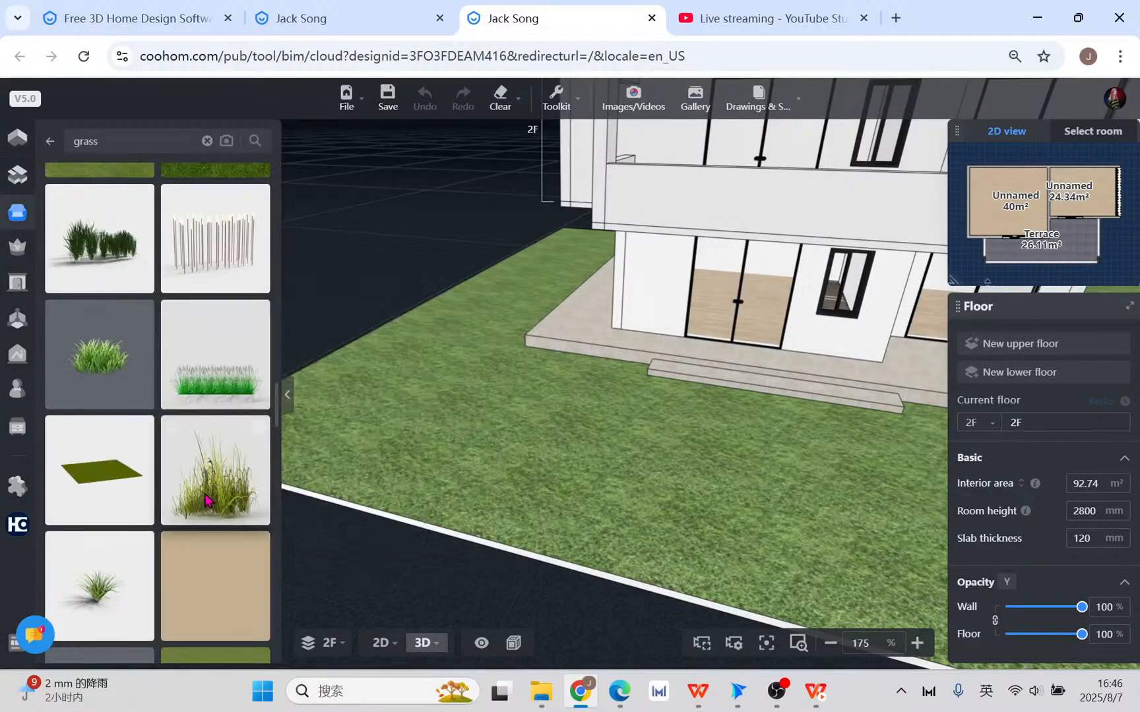
pyautogui.scroll(4, 218, 496)
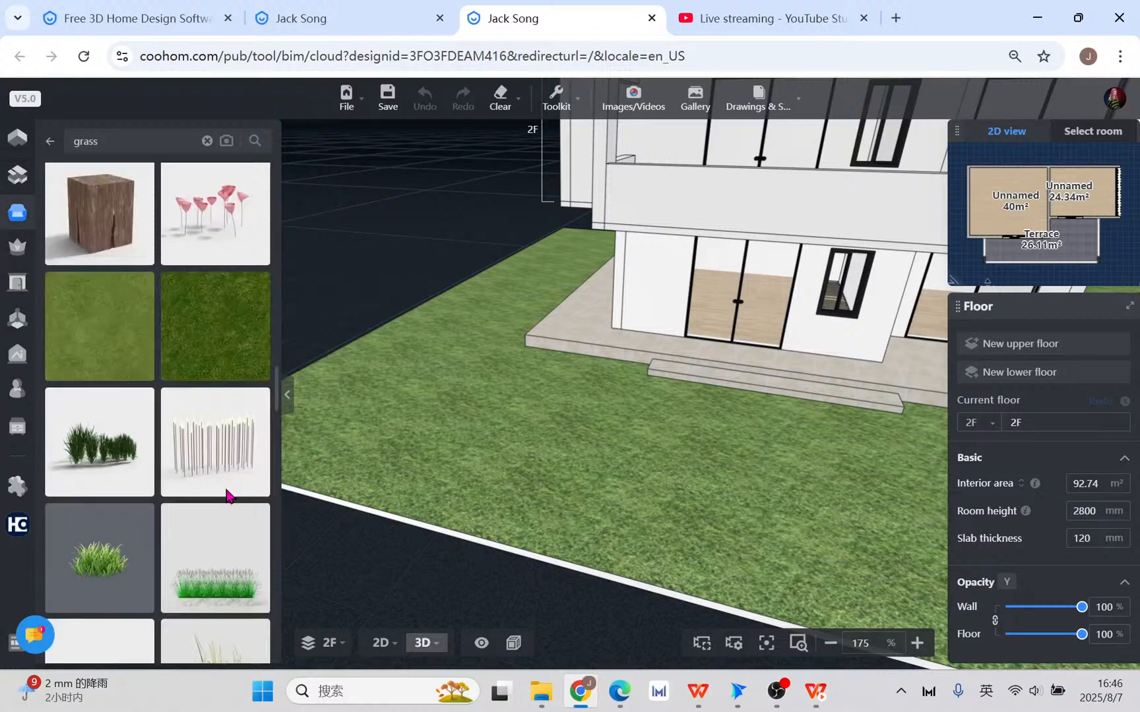
pyautogui.scroll(7, 226, 495)
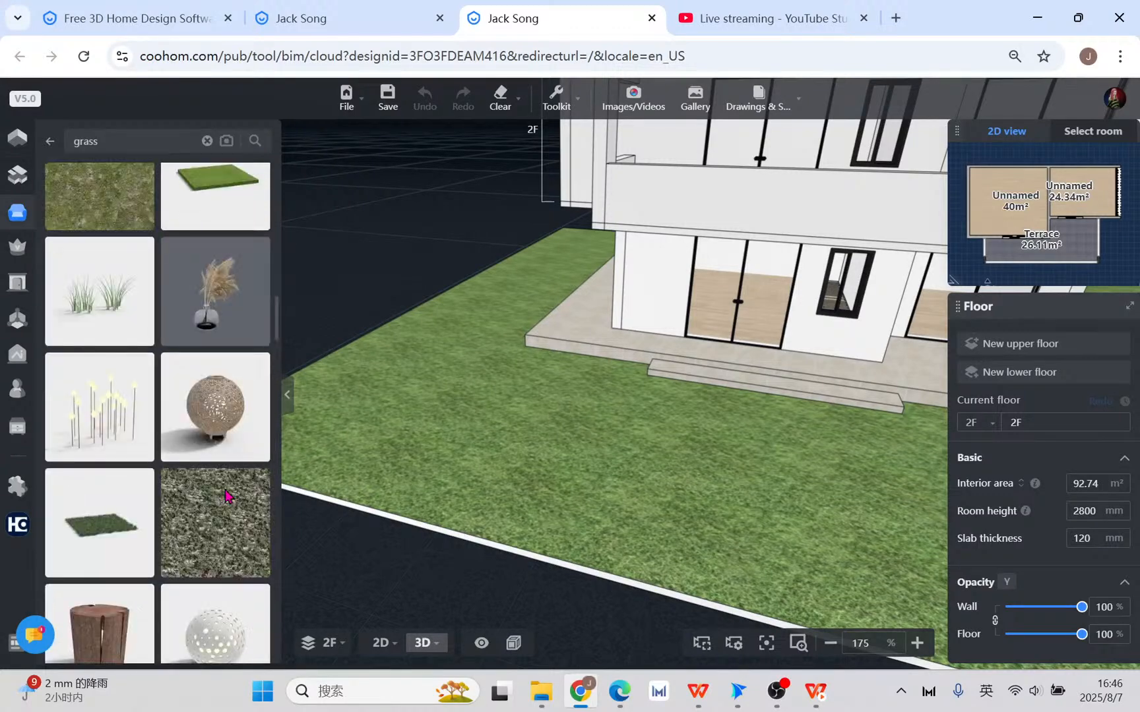
pyautogui.moveTo(147, 490)
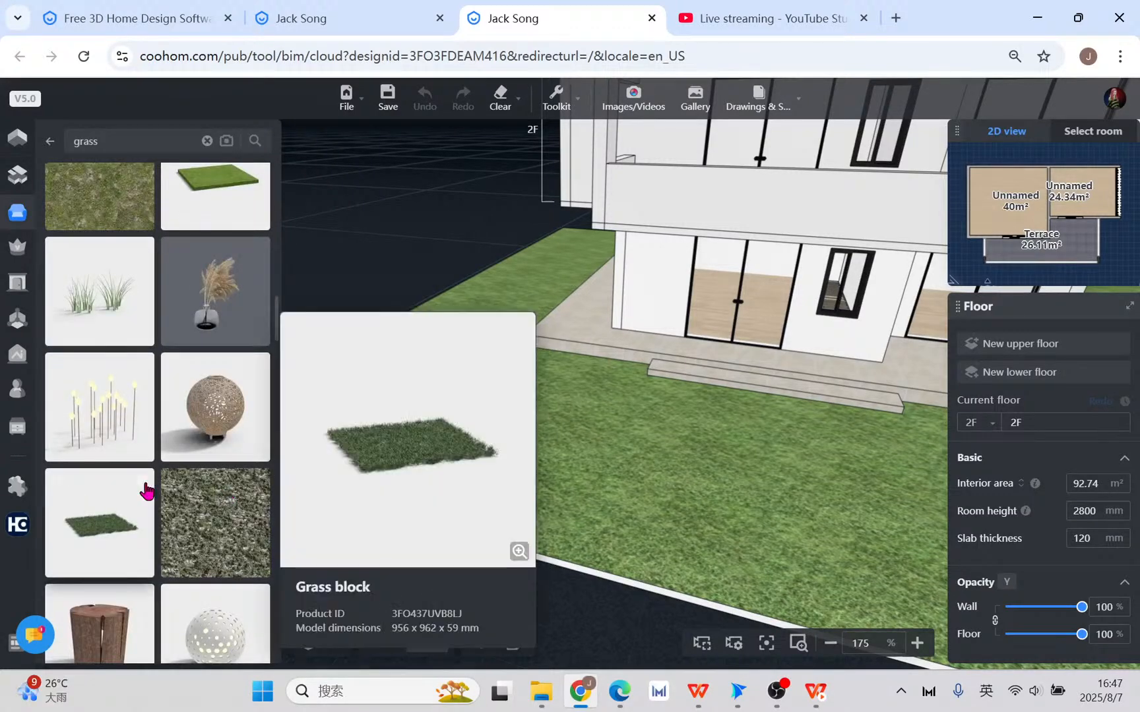
pyautogui.scroll(5, 144, 462)
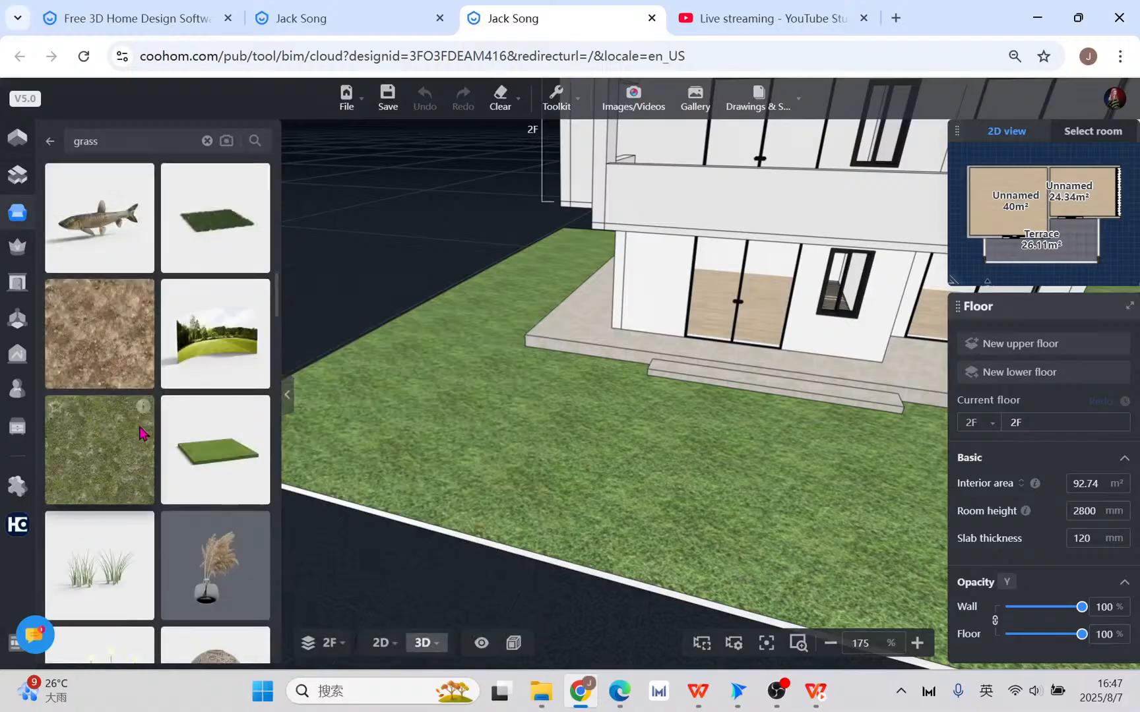
pyautogui.scroll(3, 140, 433)
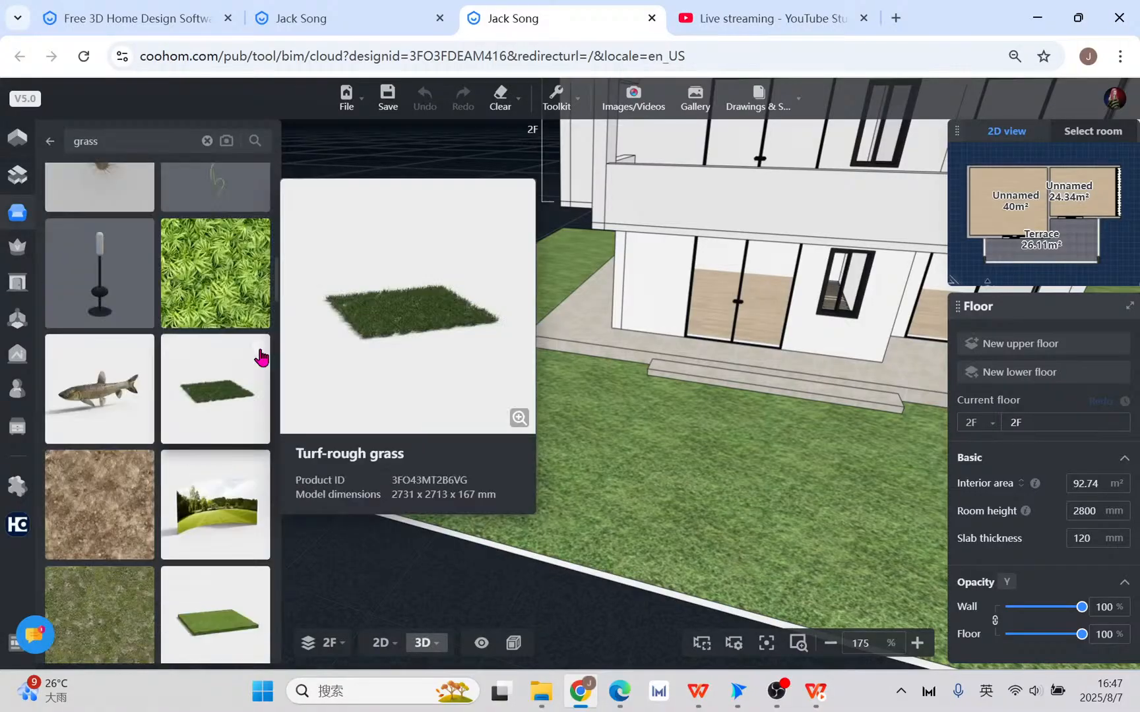
# - Try to place the Turf-rough grass model in front of the villa on floor 2F, and delete it
pyautogui.click(261, 357)
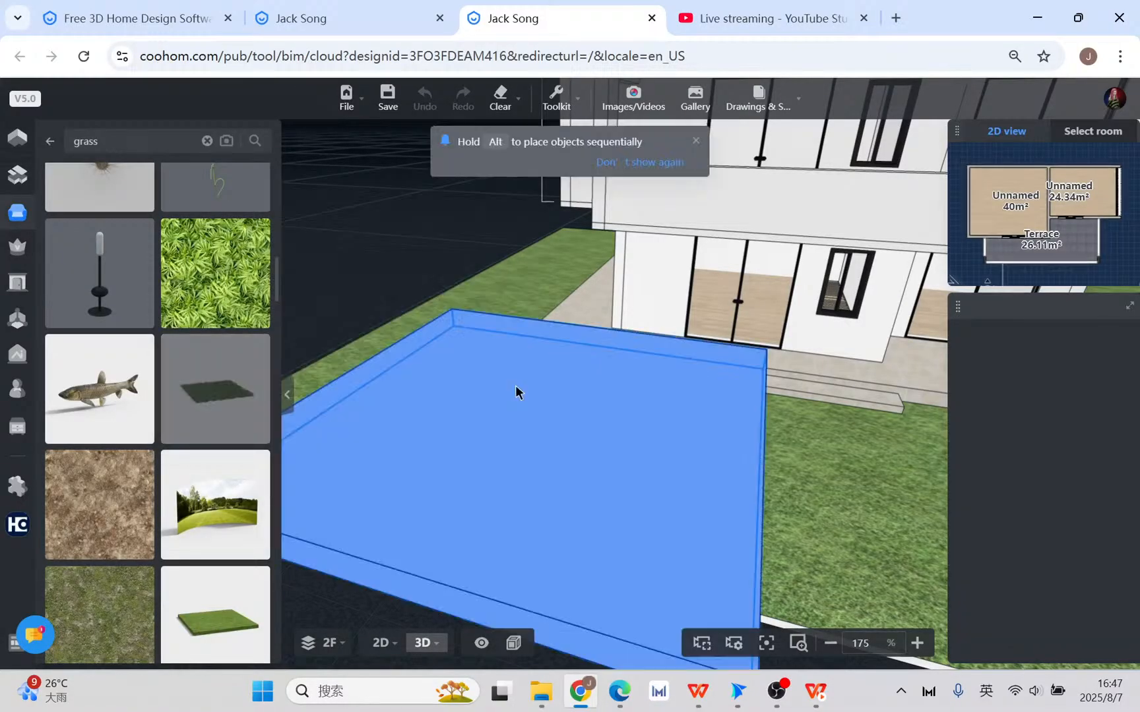
pyautogui.scroll(-2, 496, 402)
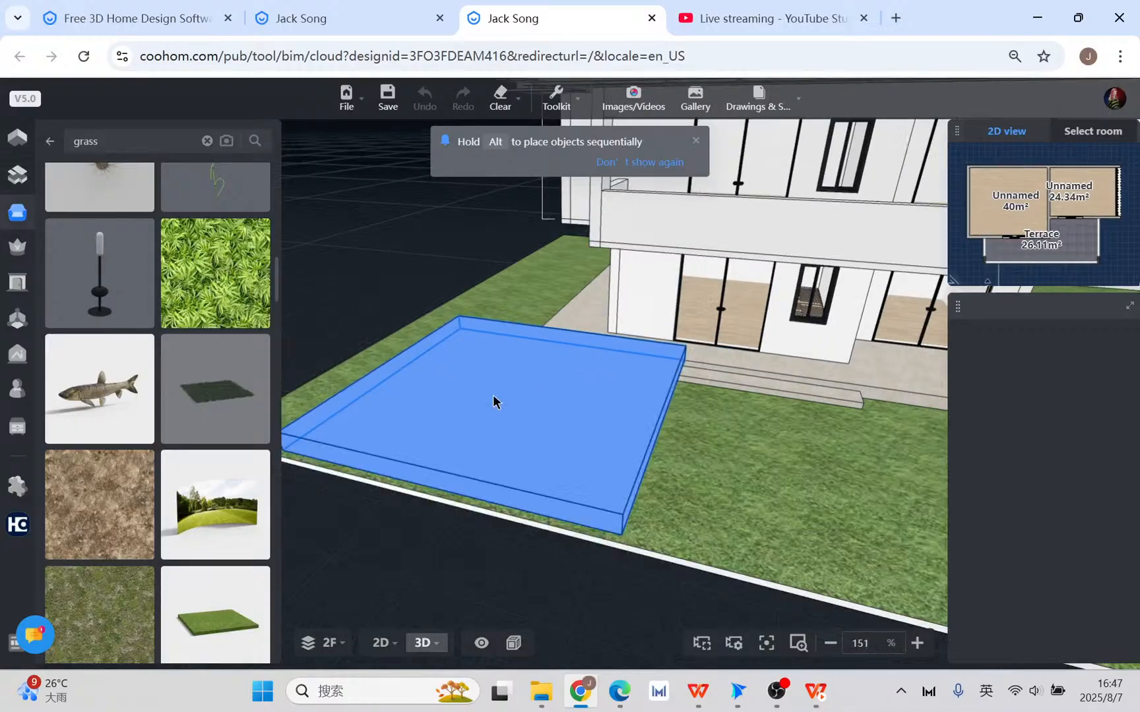
pyautogui.click(493, 401)
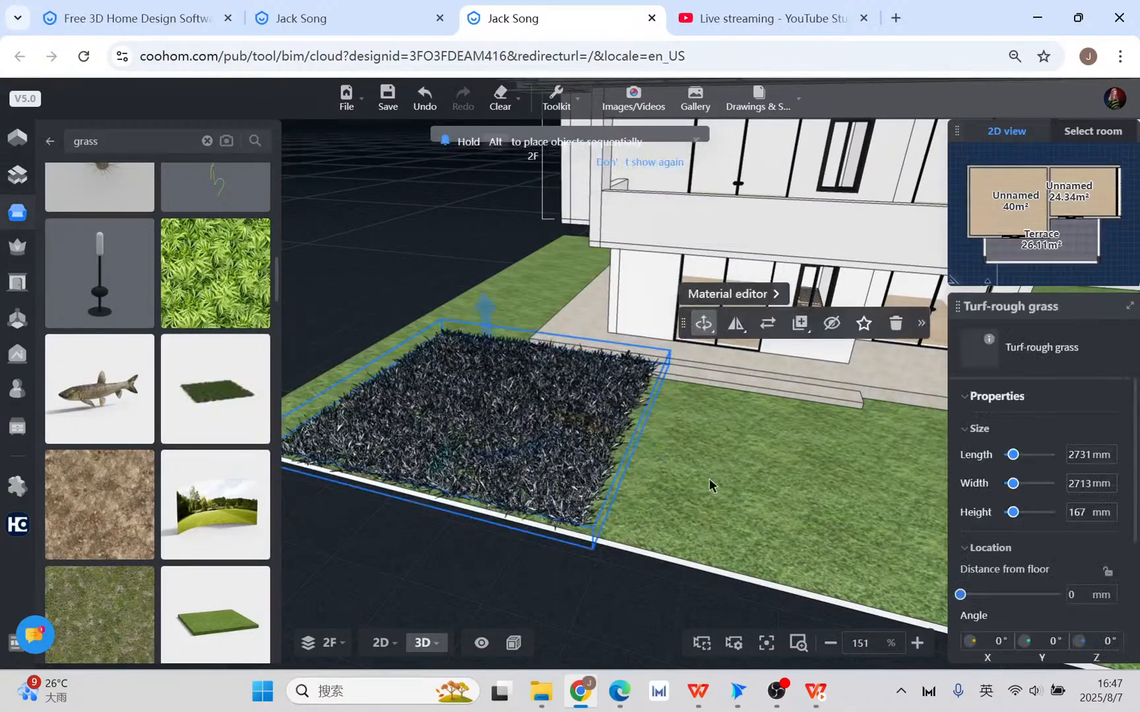
pyautogui.moveTo(709, 478); pyautogui.dragTo(765, 273)
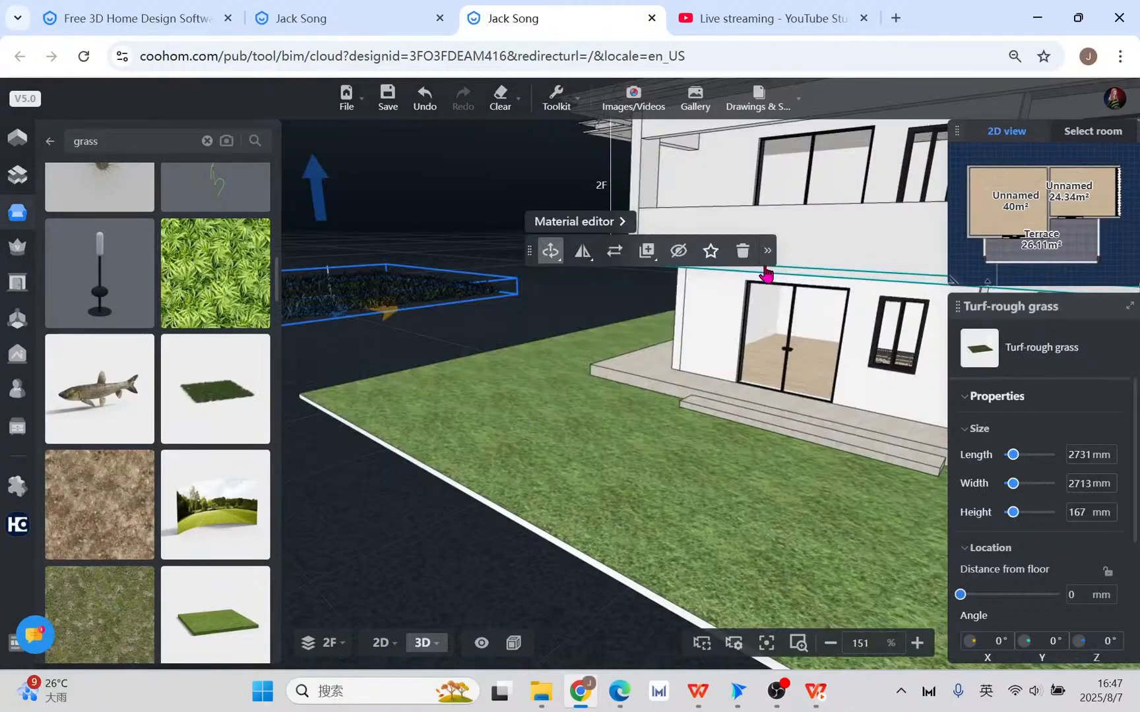
pyautogui.click(765, 273)
# - Make 1F the current floor and check the live stream's chat on YouTube Studio before returning to the villa design
pyautogui.click(981, 422)
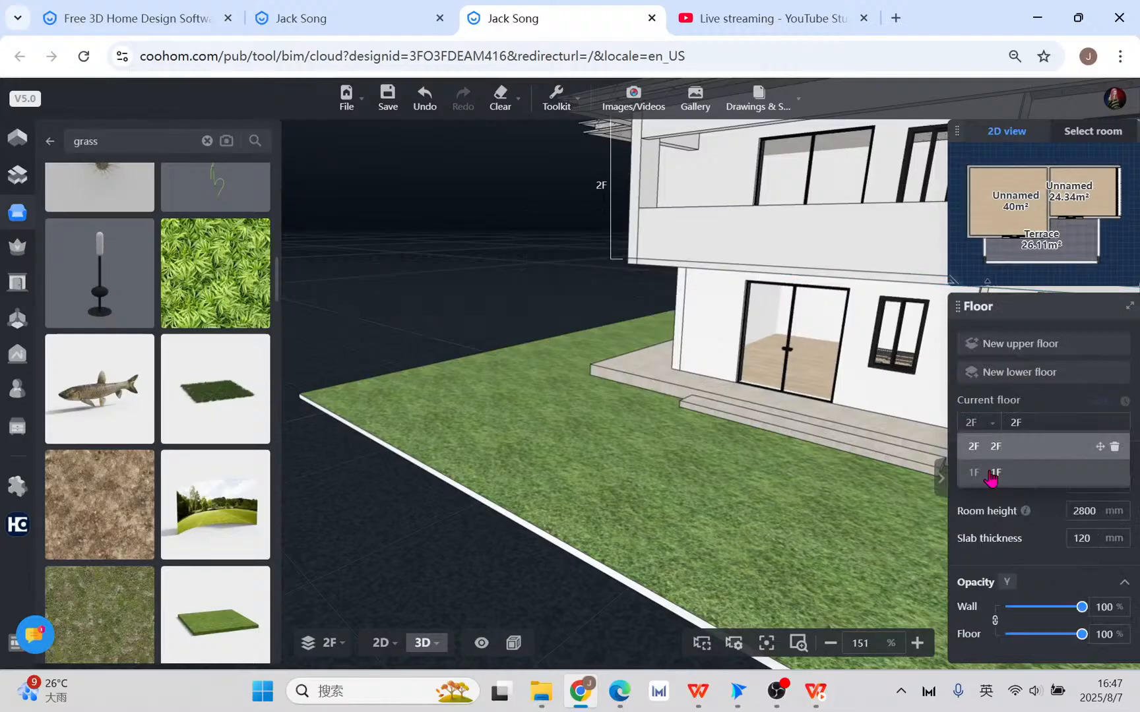
pyautogui.click(991, 474)
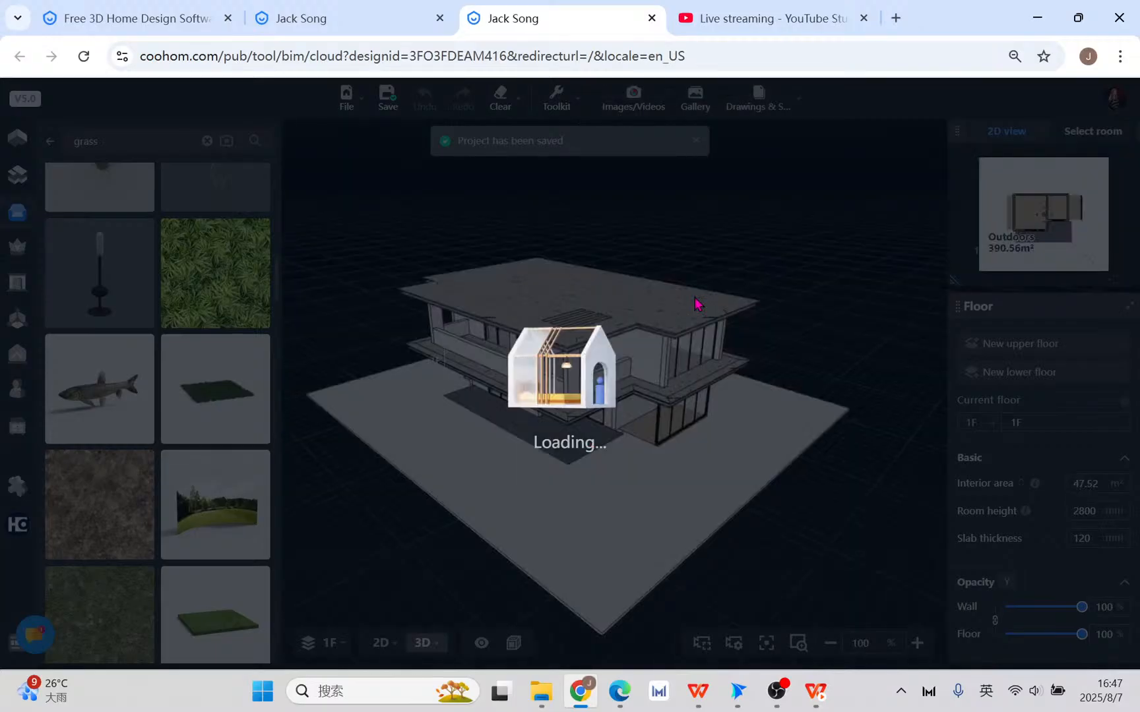
pyautogui.click(748, 10)
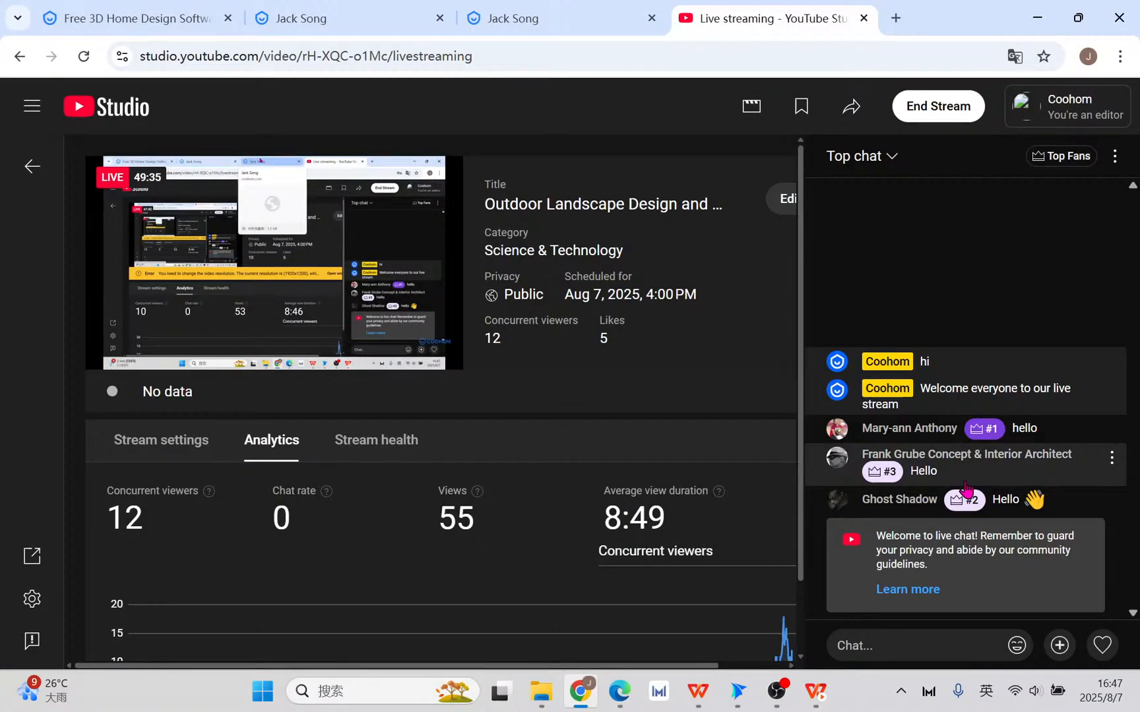
pyautogui.click(495, 12)
# - Place the Turf-rough grass model on the 1F lawn and move it to the front corner of the lawn
pyautogui.moveTo(216, 390); pyautogui.dragTo(369, 389)
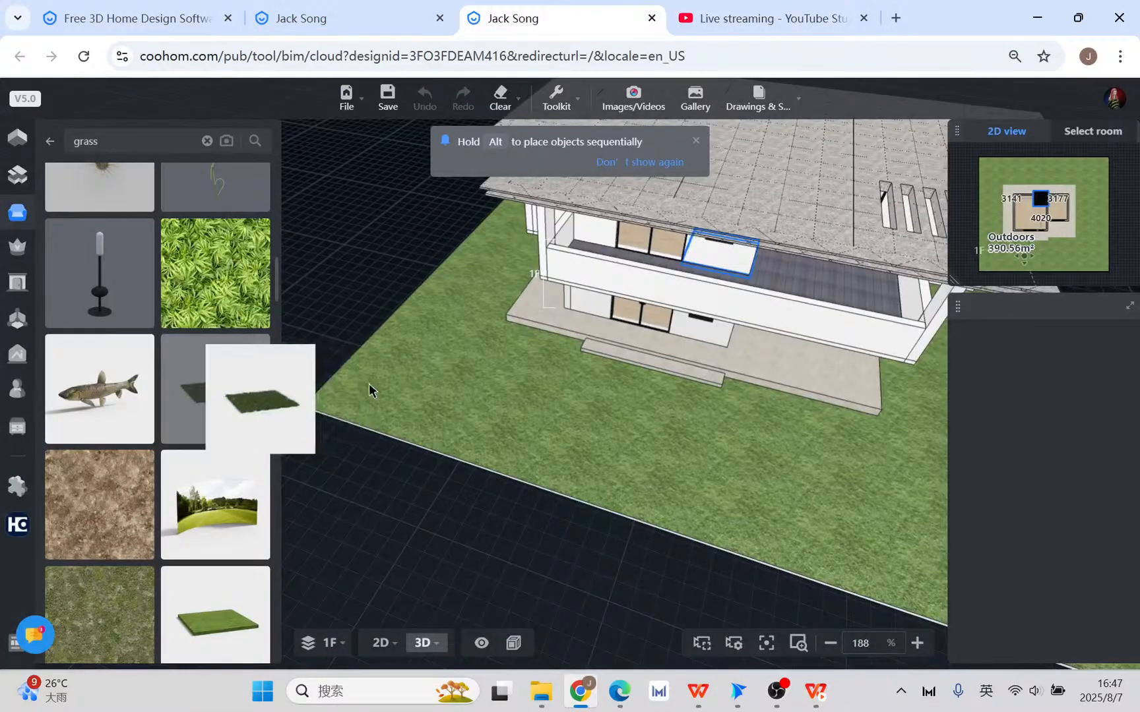
pyautogui.moveTo(532, 452); pyautogui.dragTo(681, 548)
pyautogui.moveTo(450, 462); pyautogui.dragTo(664, 521)
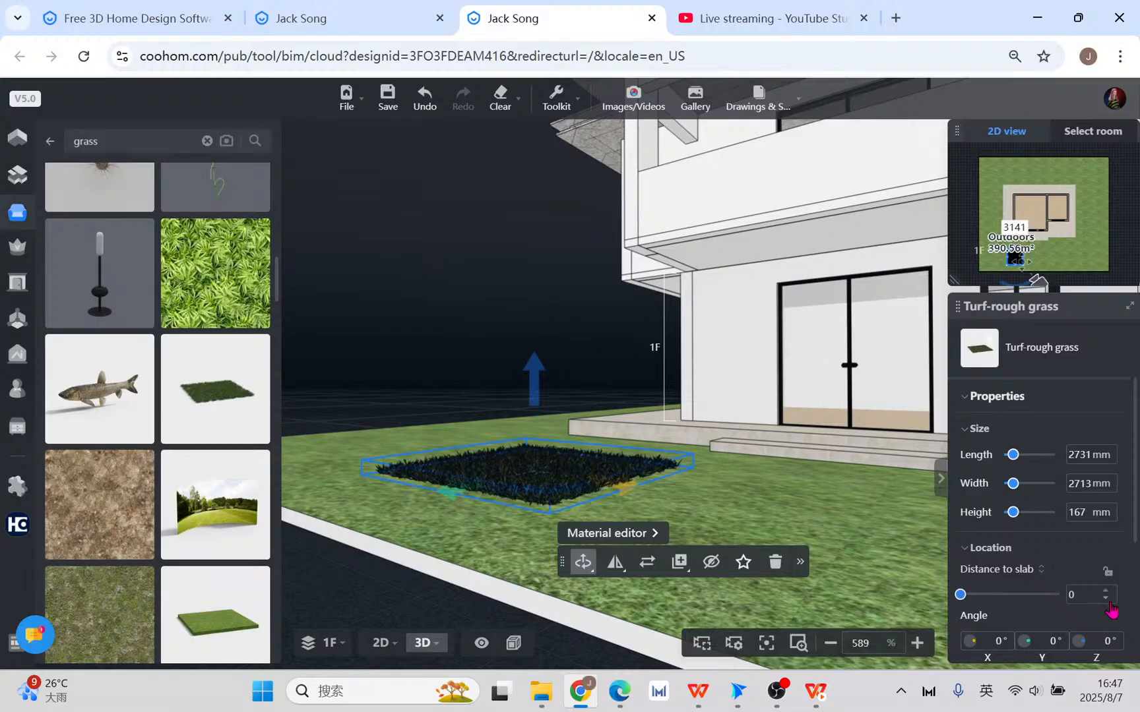
pyautogui.moveTo(744, 516); pyautogui.dragTo(656, 535)
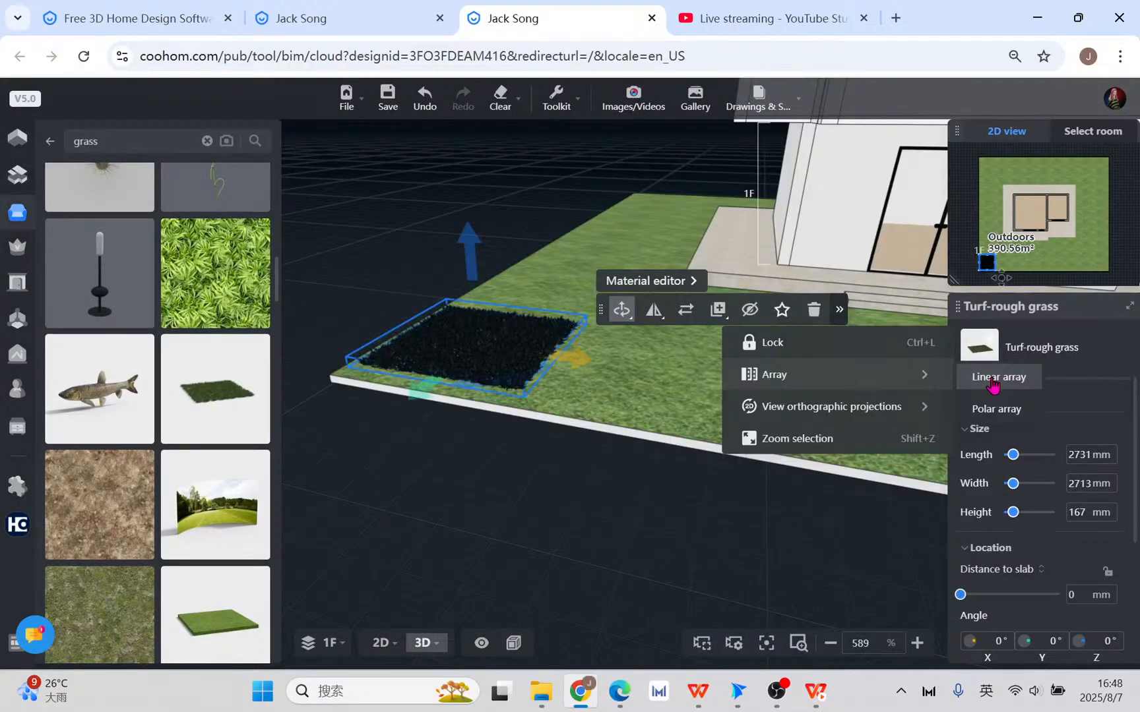
pyautogui.click(993, 382)
pyautogui.moveTo(657, 389); pyautogui.dragTo(542, 400)
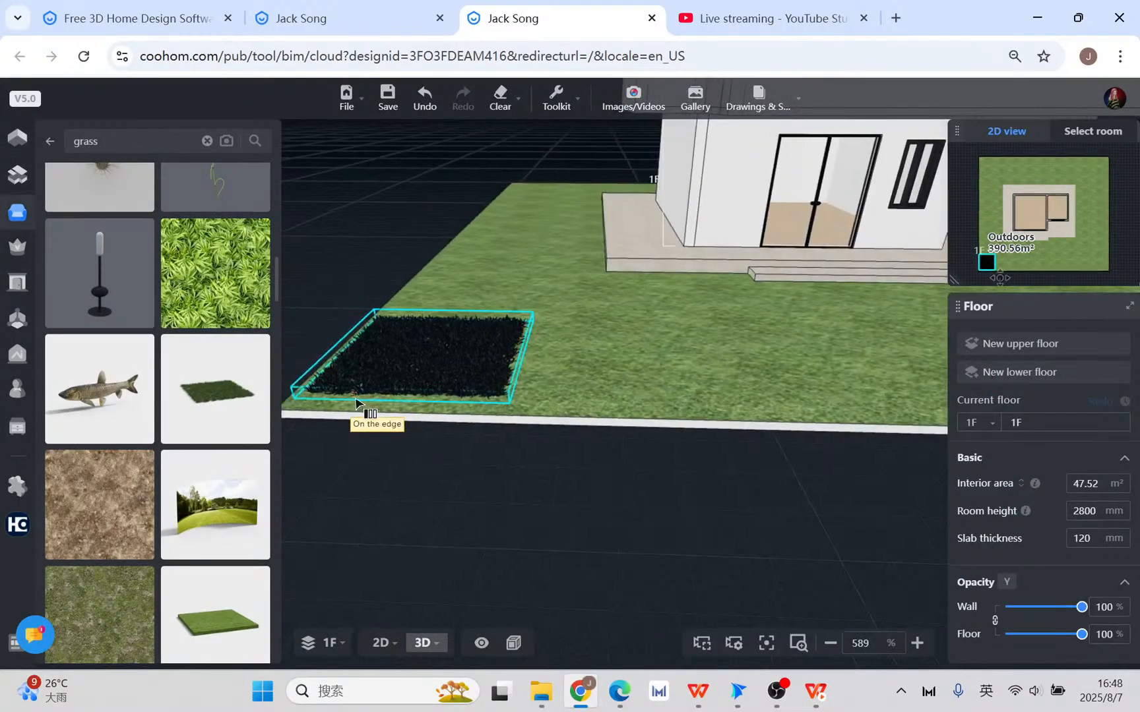
pyautogui.click(557, 367)
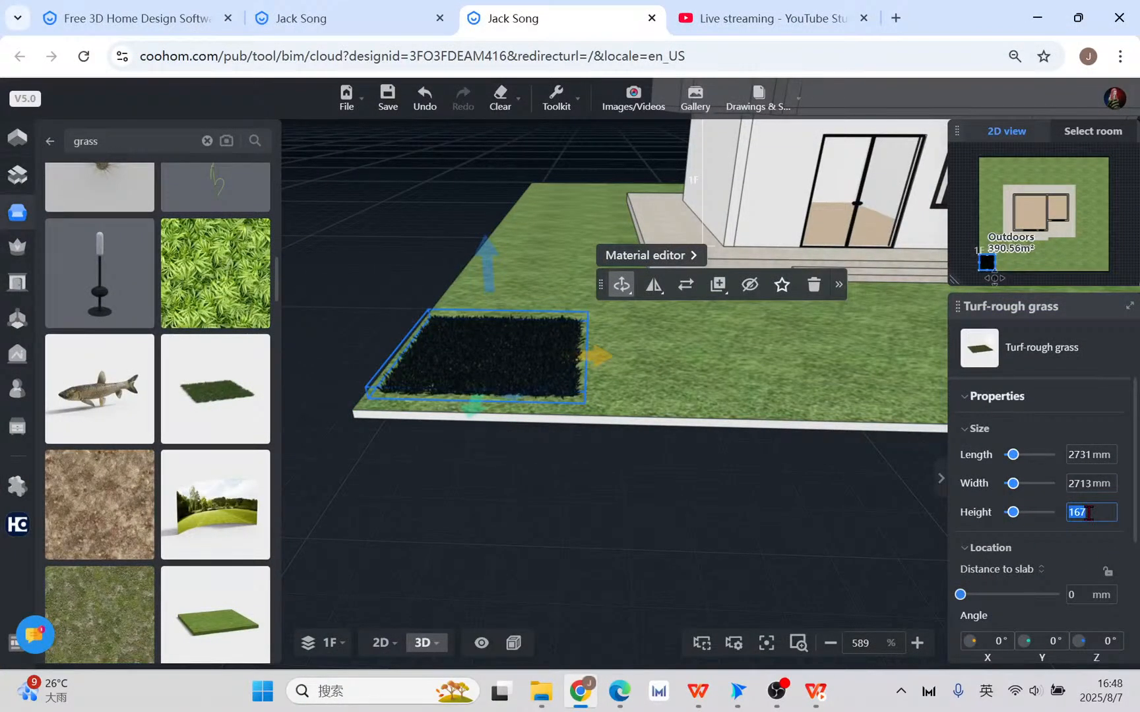
# - Set the height of the Turf-rough grass patch at the lawn's front corner to 120 mm
pyautogui.click(1079, 549)
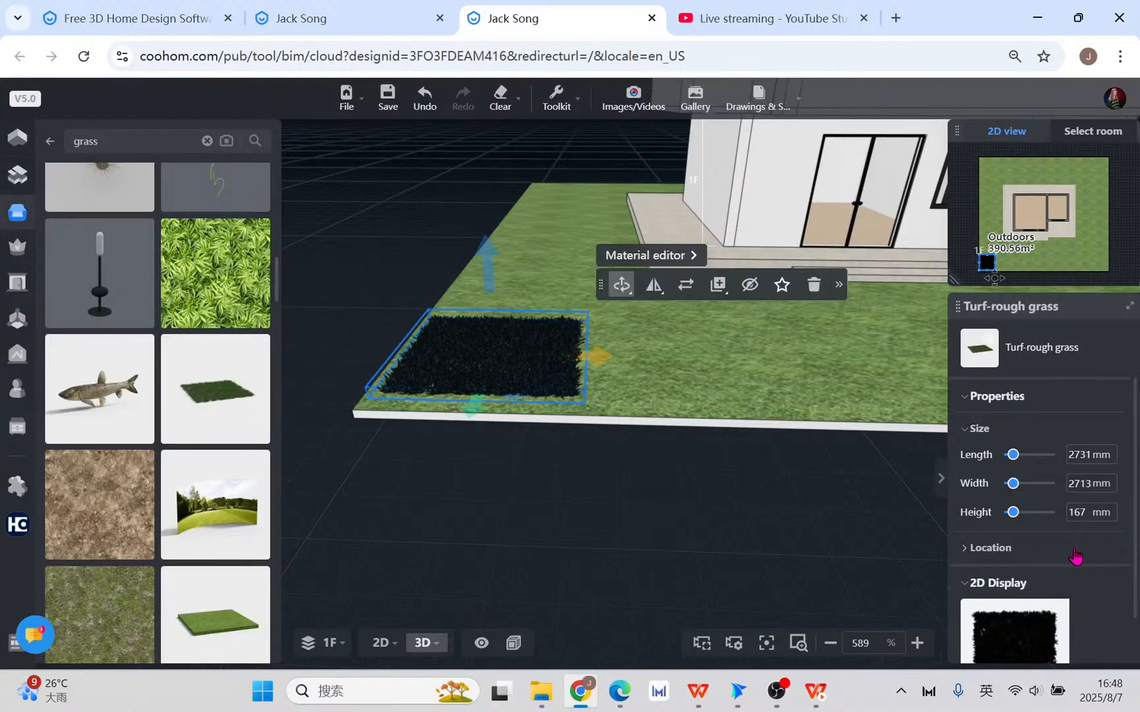
pyautogui.click(1012, 548)
pyautogui.scroll(-1, 1081, 562)
pyautogui.scroll(-2, 1081, 562)
pyautogui.click(966, 514)
pyautogui.scroll(3, 1000, 527)
pyautogui.click(1087, 512)
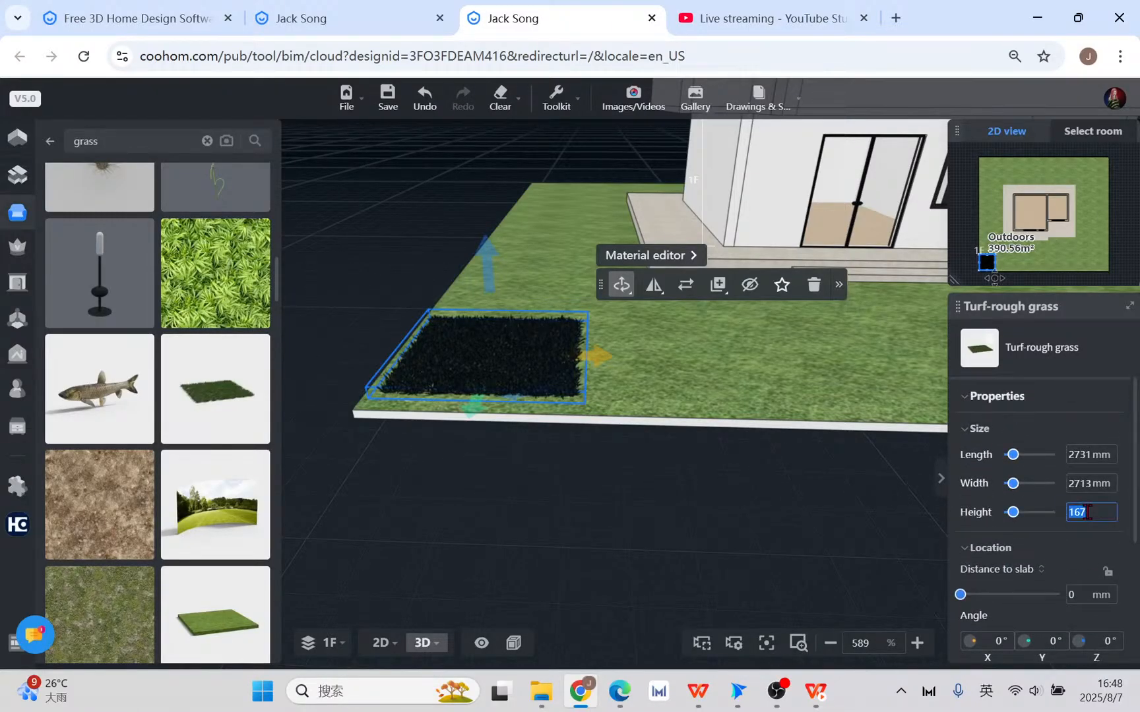
pyautogui.press('Return')
pyautogui.click(1087, 513)
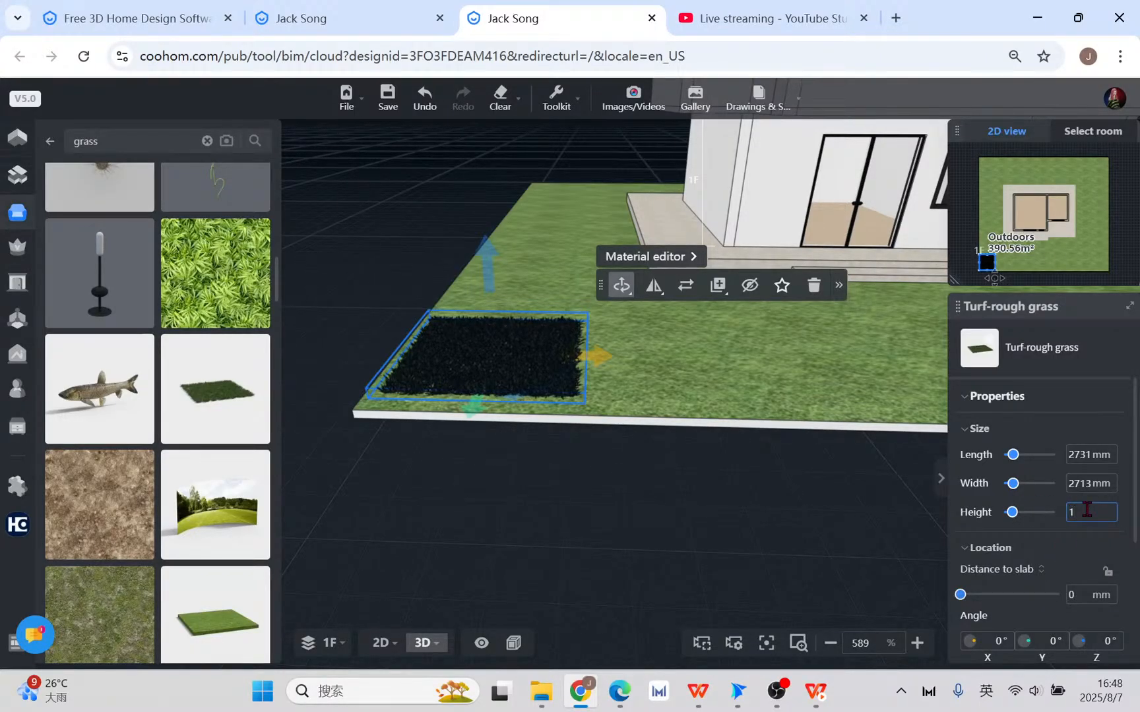
pyautogui.write('120')
pyautogui.press('Return')
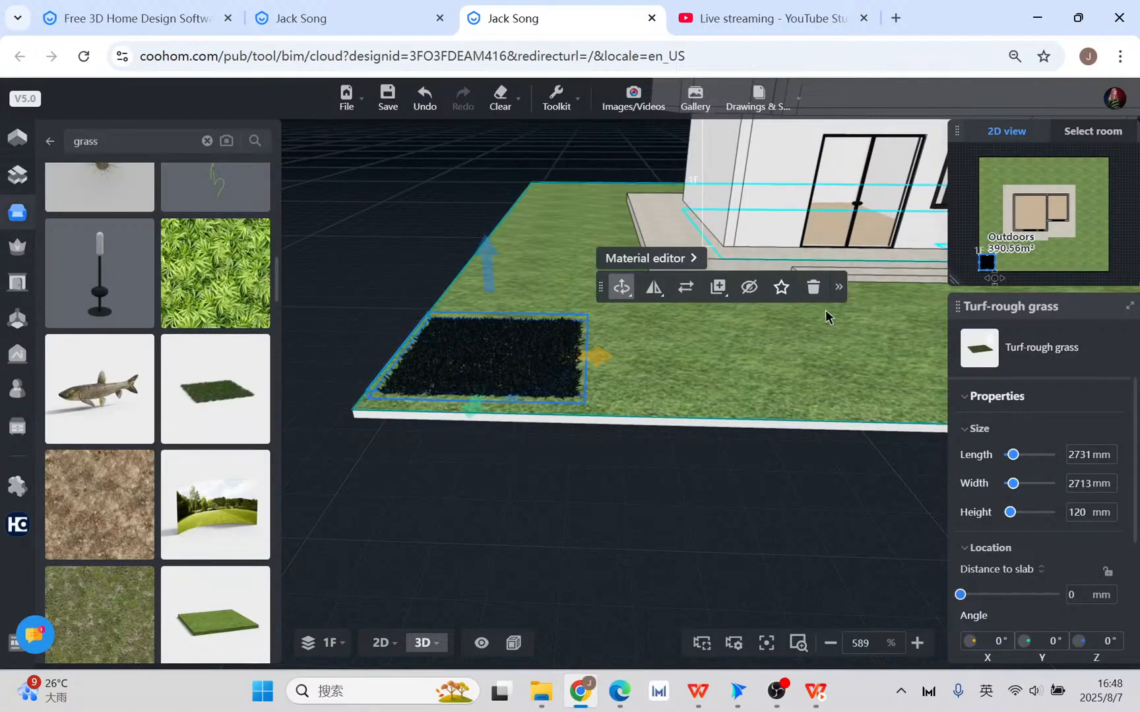
# - Lay out a linear array of the turf patch along the lawn's front edge with 2731 mm X pitch and 0 mm Z pitch
pyautogui.click(839, 287)
pyautogui.moveTo(840, 351)
pyautogui.click(975, 354)
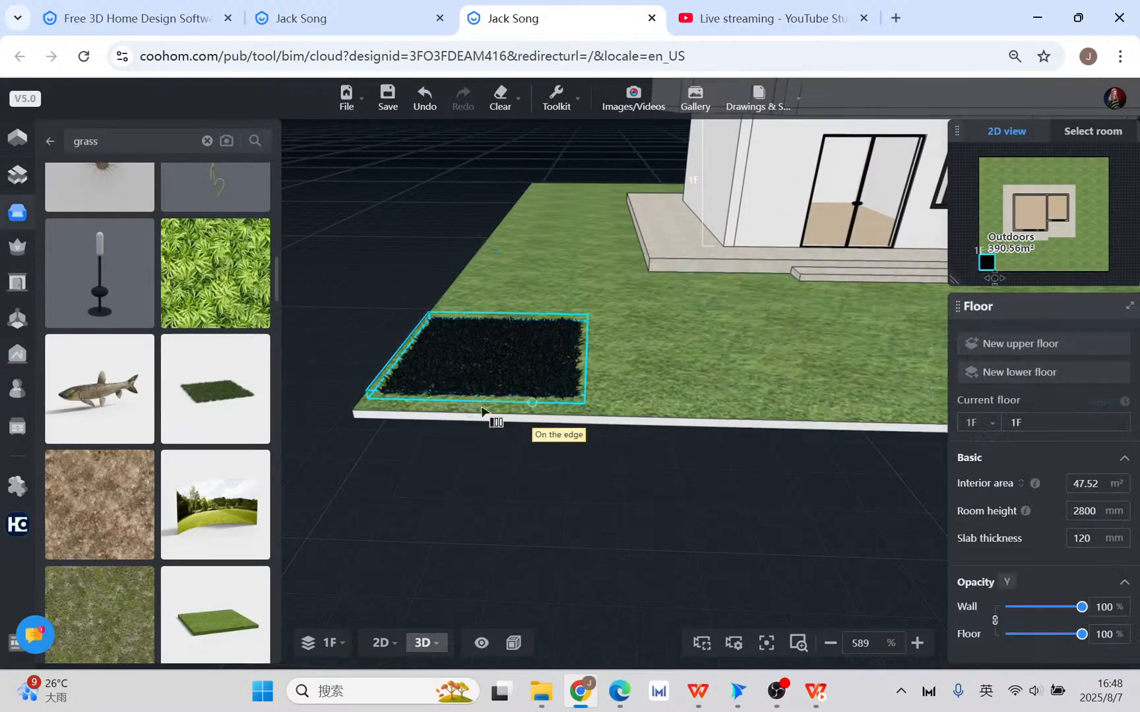
pyautogui.click(370, 397)
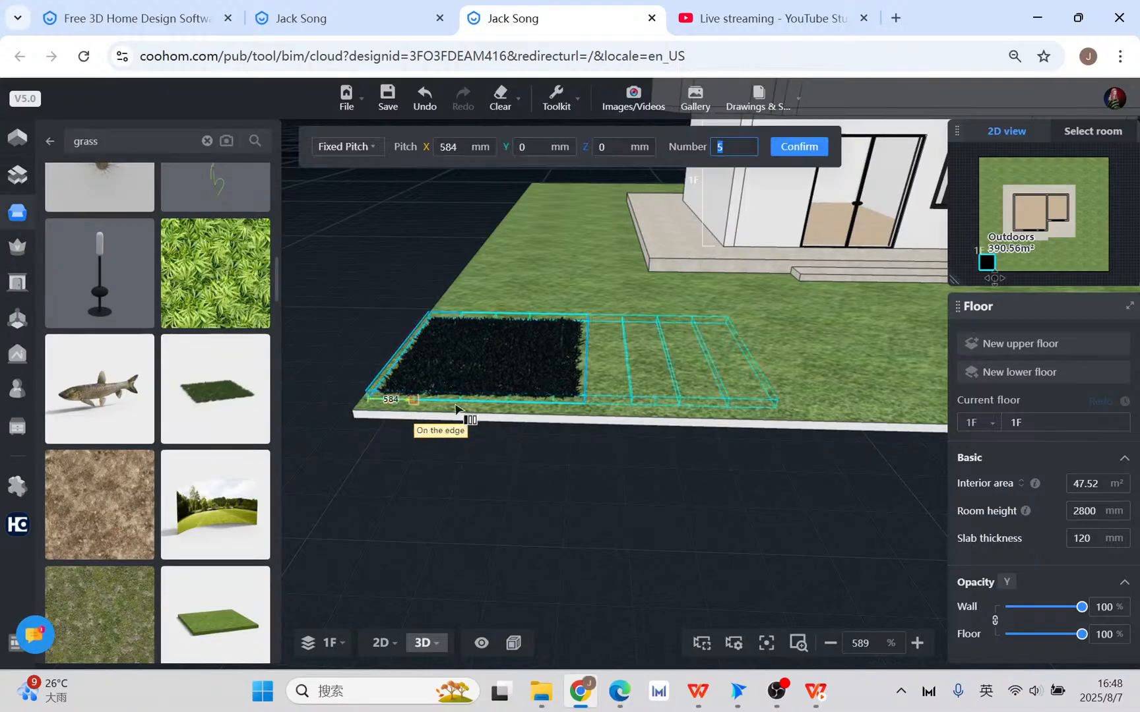
pyautogui.click(584, 413)
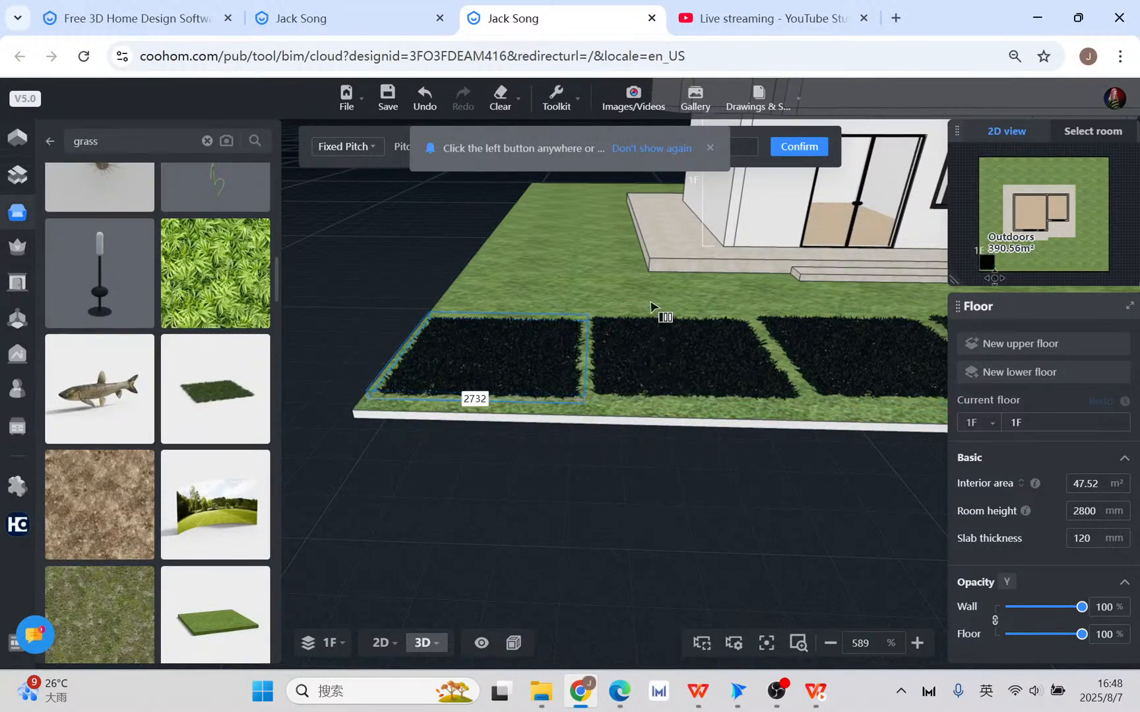
pyautogui.click(709, 148)
pyautogui.doubleClick(611, 148)
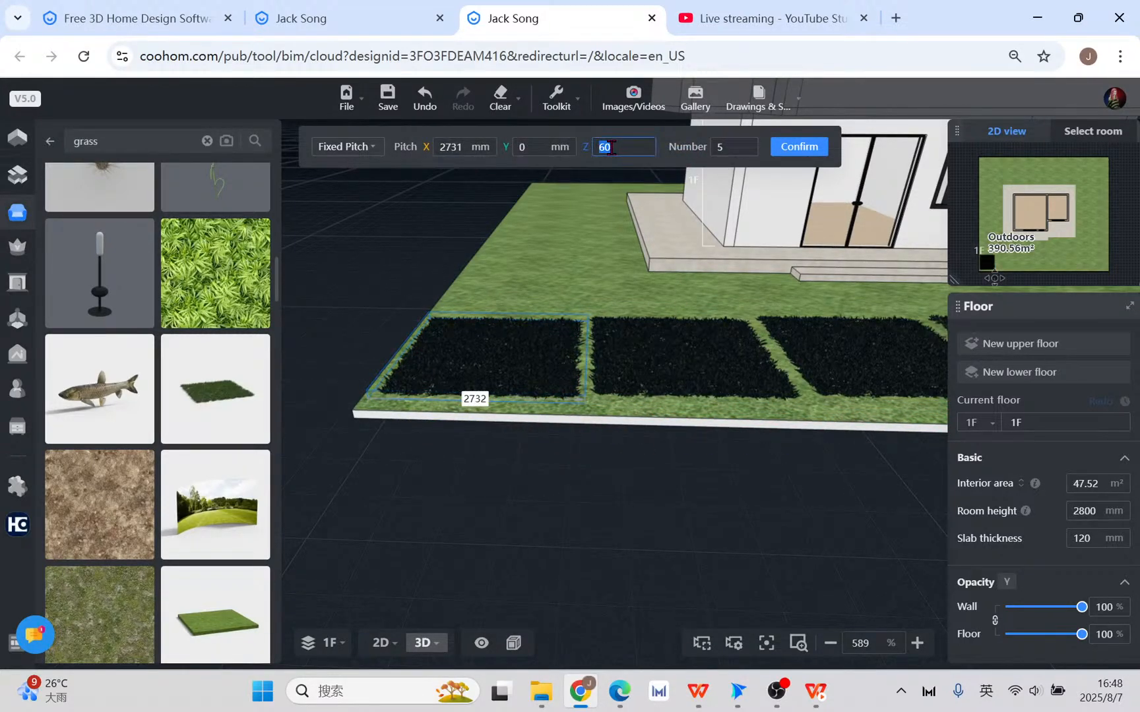
pyautogui.write('0')
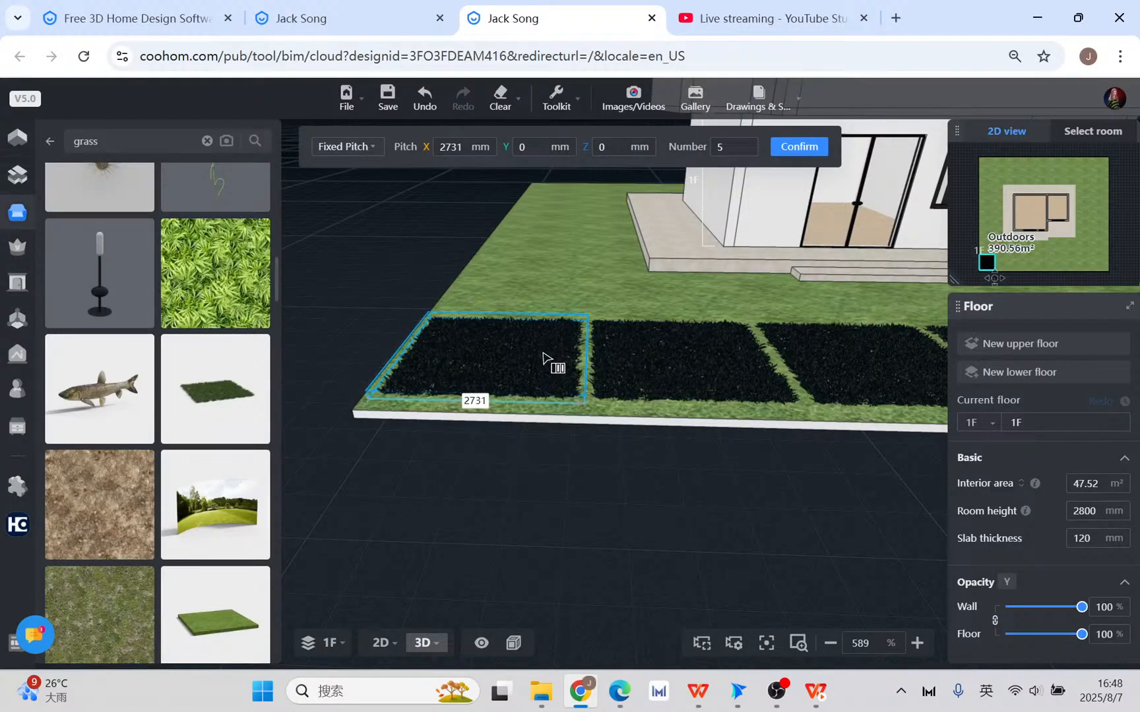
# - Redefine the front-edge turf array with a 2439 mm X pitch, set its number to 9, and apply it
pyautogui.click(505, 353)
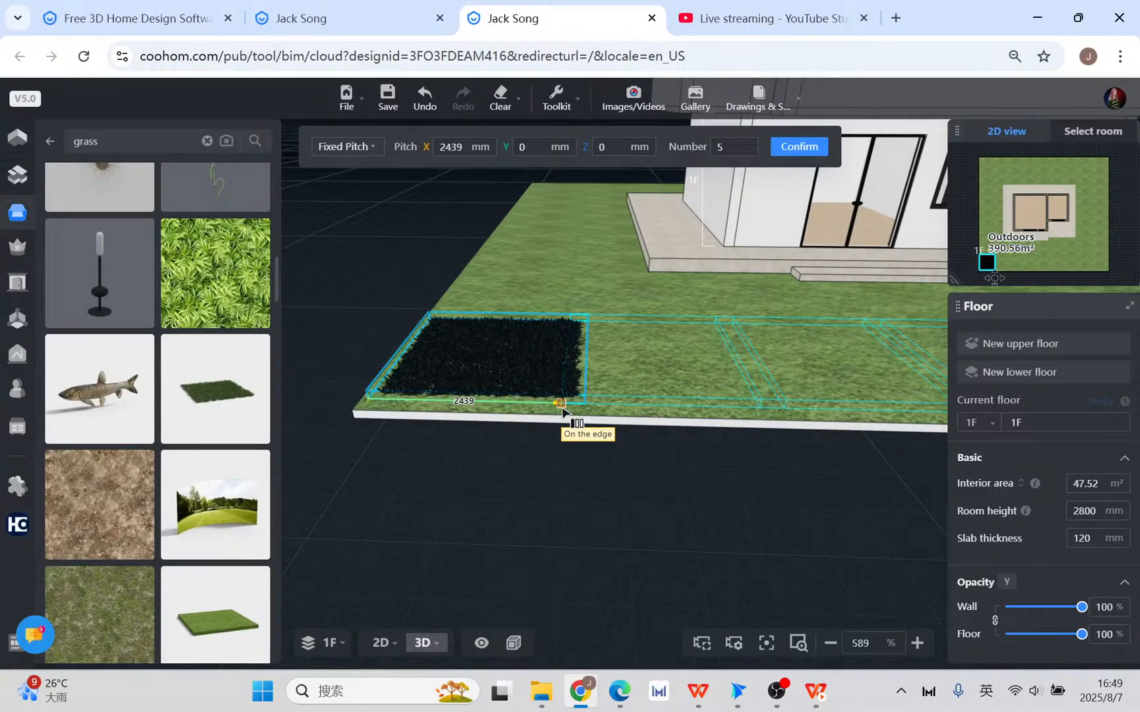
pyautogui.click(561, 412)
pyautogui.moveTo(605, 407); pyautogui.dragTo(765, 518)
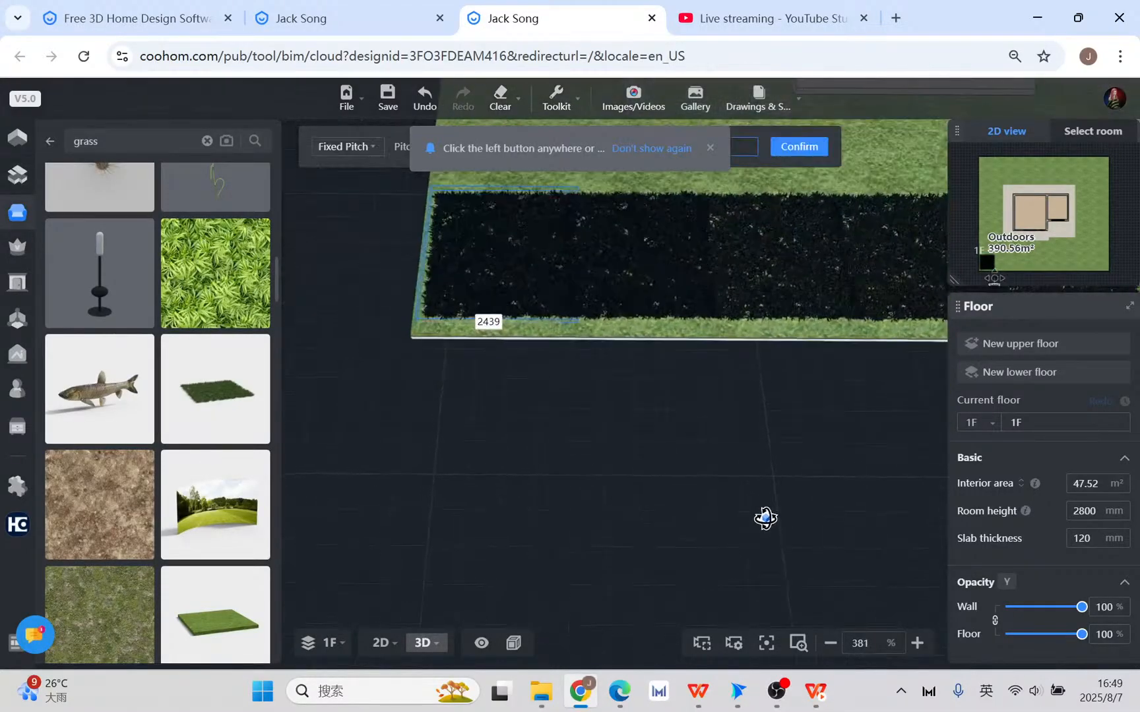
pyautogui.scroll(-5, 845, 428)
pyautogui.moveTo(679, 479); pyautogui.dragTo(673, 450)
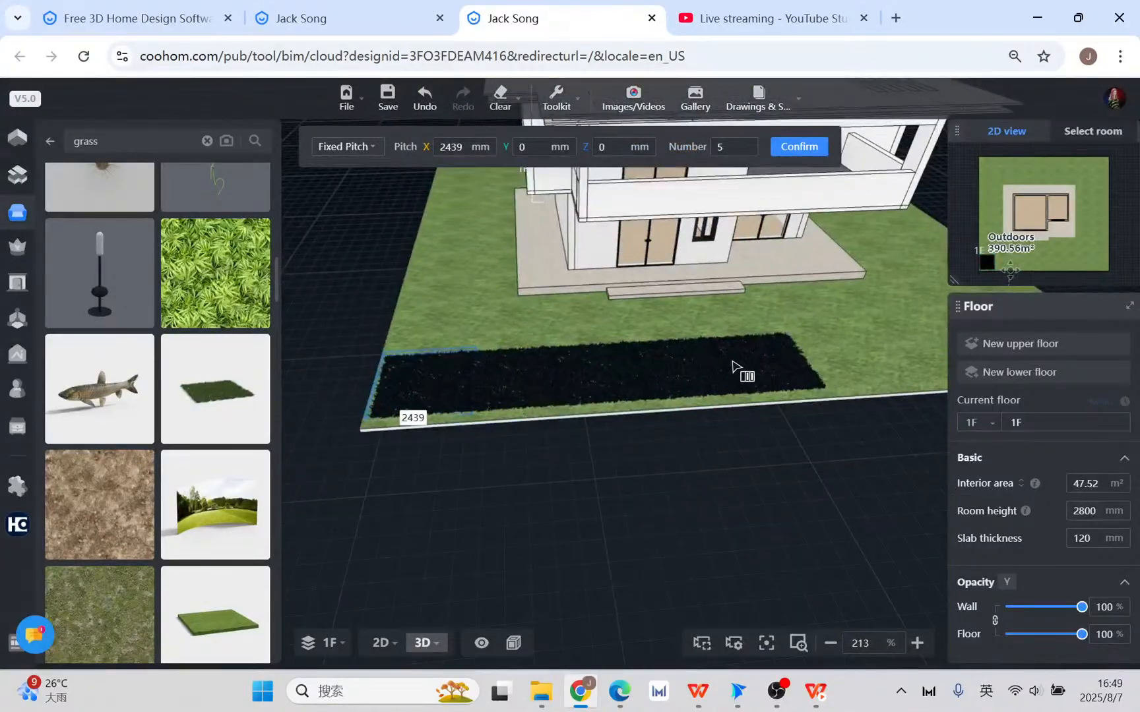
pyautogui.scroll(5, 438, 381)
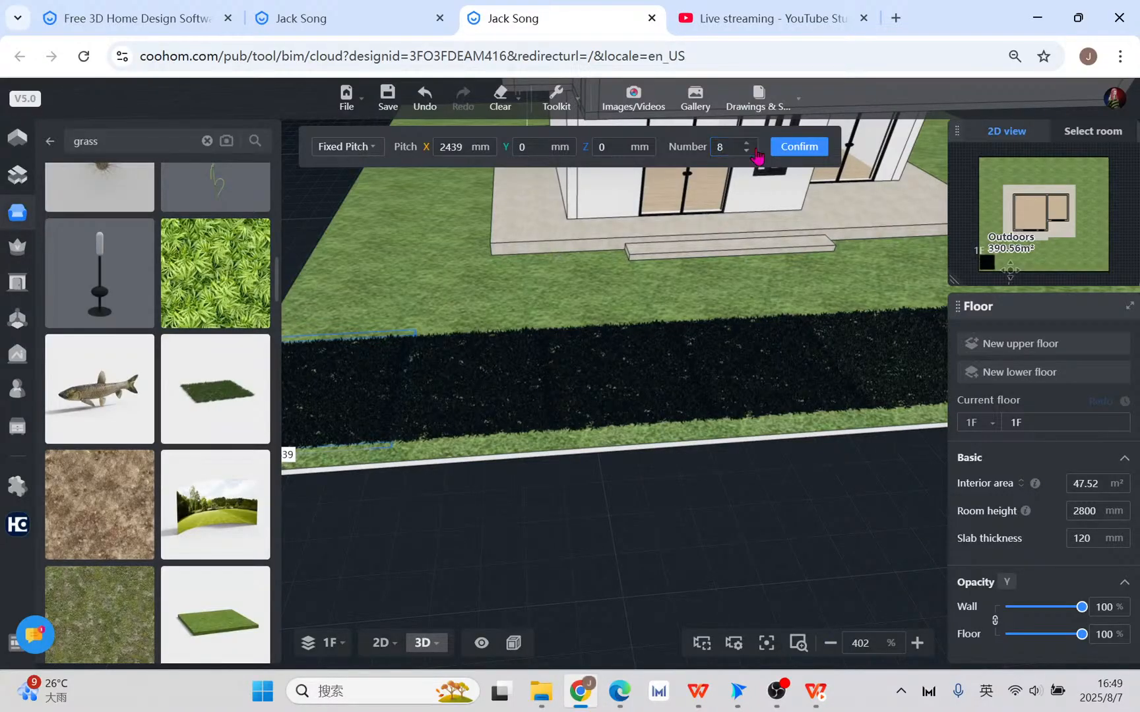
pyautogui.scroll(-9, 814, 290)
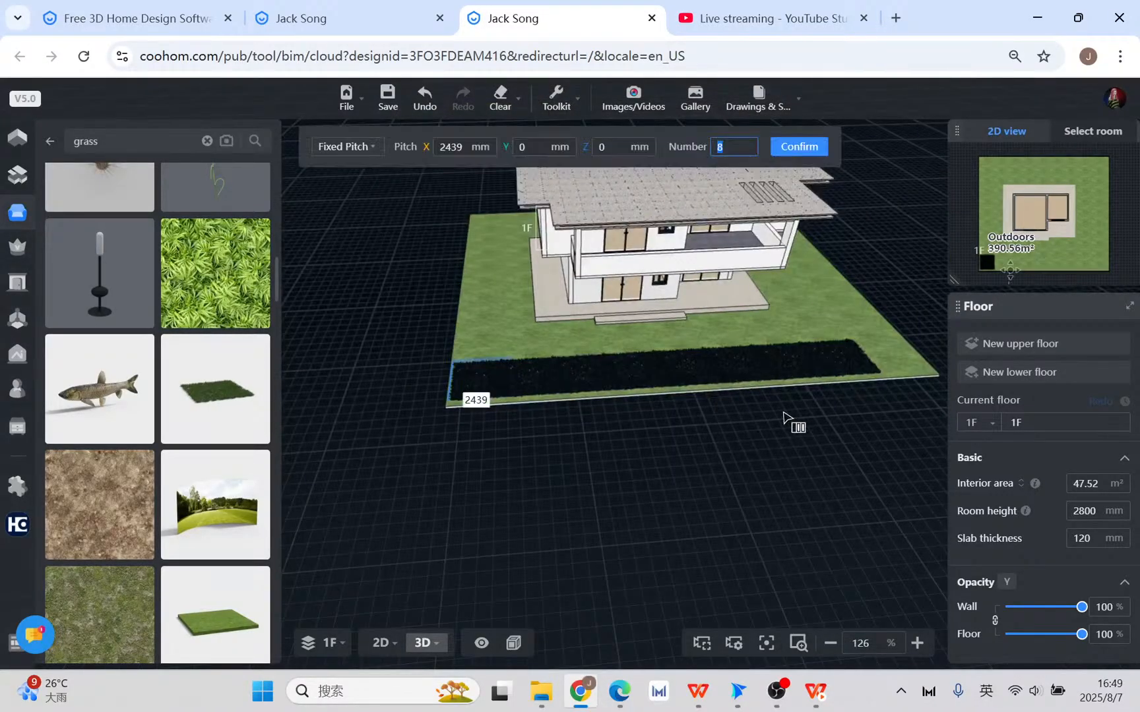
pyautogui.click(732, 147)
pyautogui.write('9')
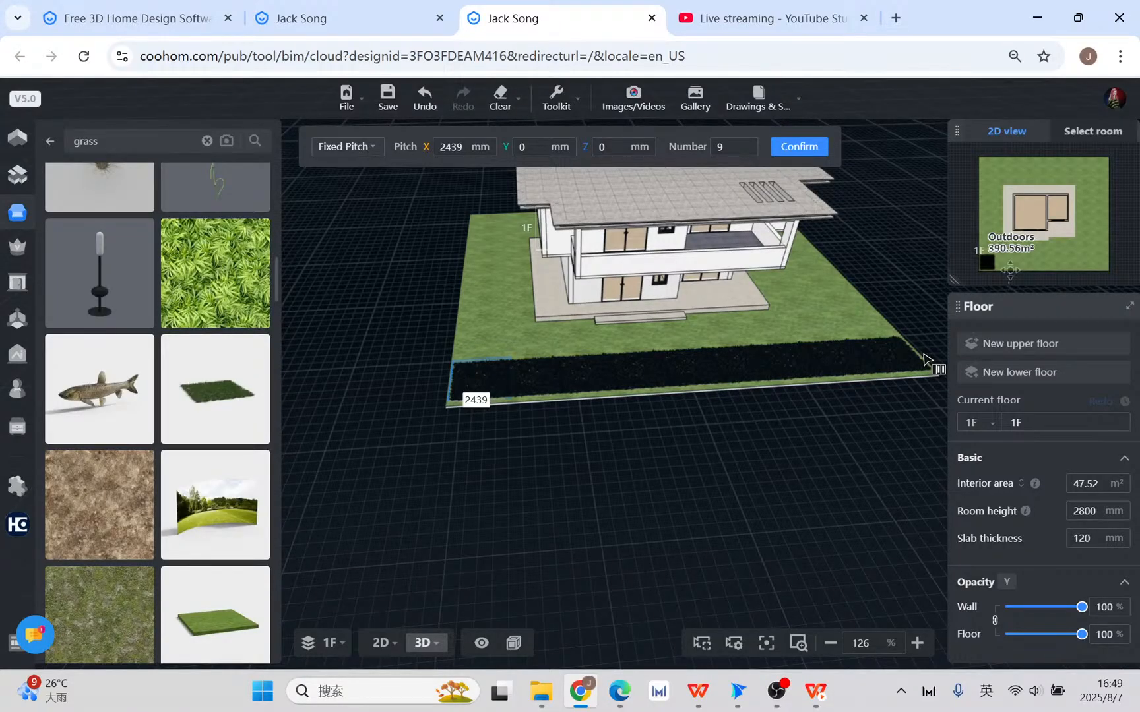
pyautogui.click(806, 147)
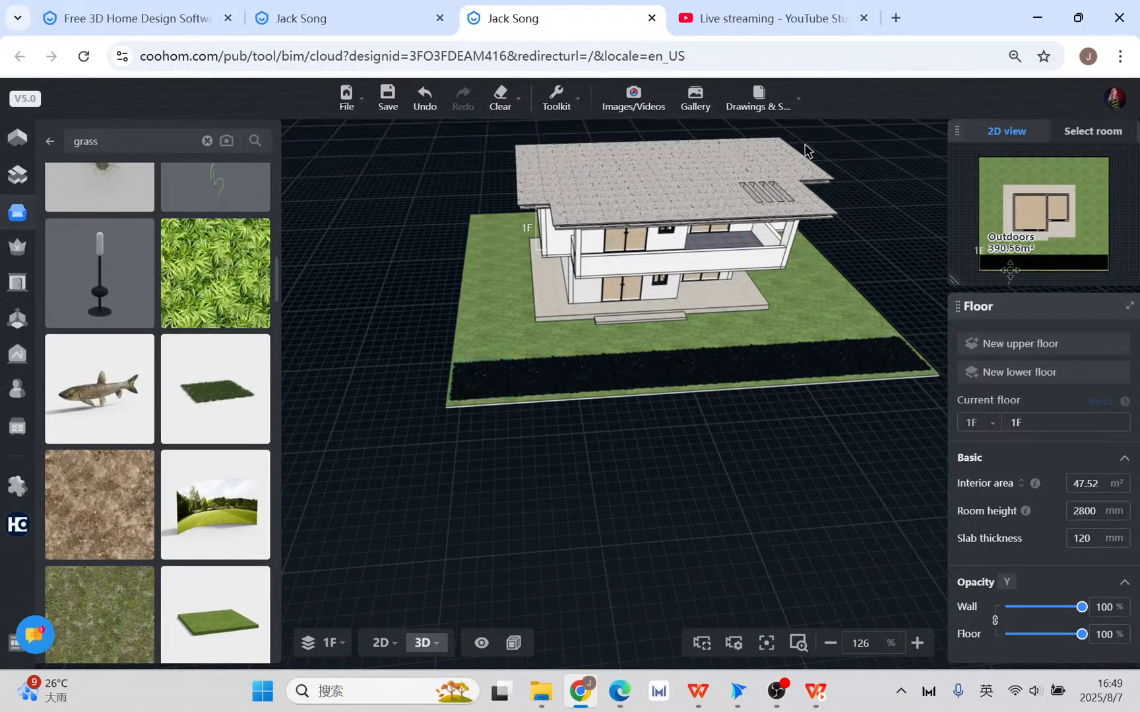
# - Select the whole row of turf patches along the front edge and group them
pyautogui.scroll(-3, 811, 392)
pyautogui.moveTo(814, 504); pyautogui.dragTo(731, 515, button='right')
pyautogui.moveTo(660, 558); pyautogui.dragTo(608, 513)
pyautogui.keyDown('shift'); pyautogui.moveTo(384, 342); pyautogui.dragTo(861, 474); pyautogui.keyUp('shift')
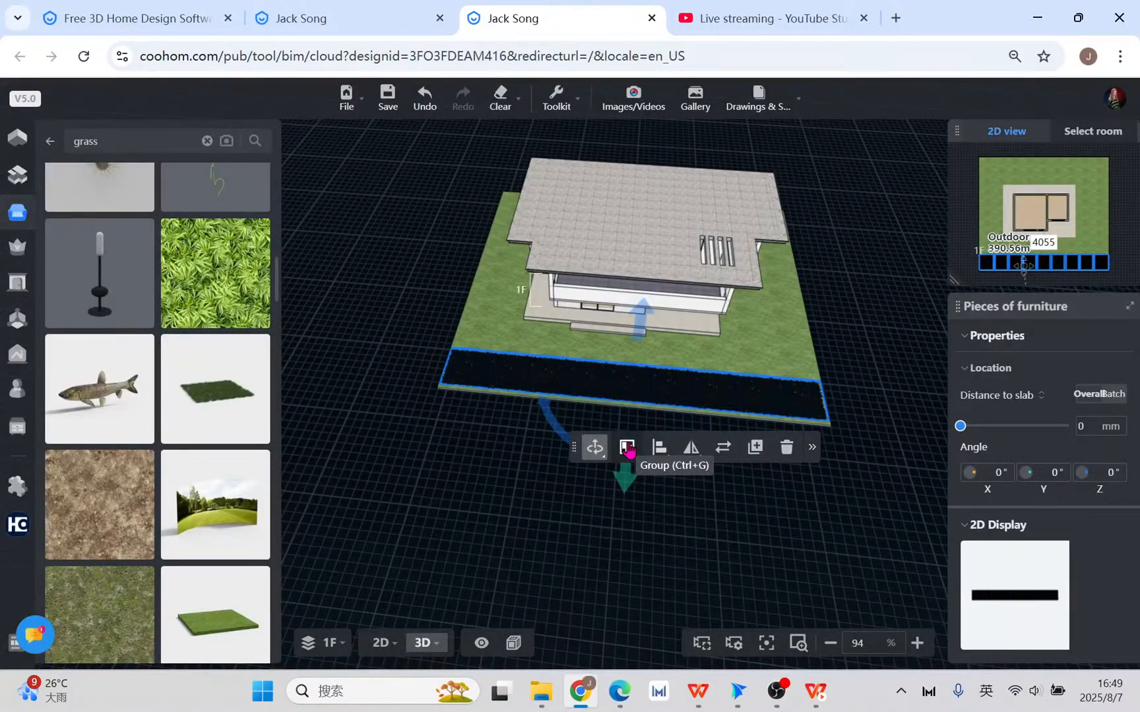
pyautogui.click(755, 447)
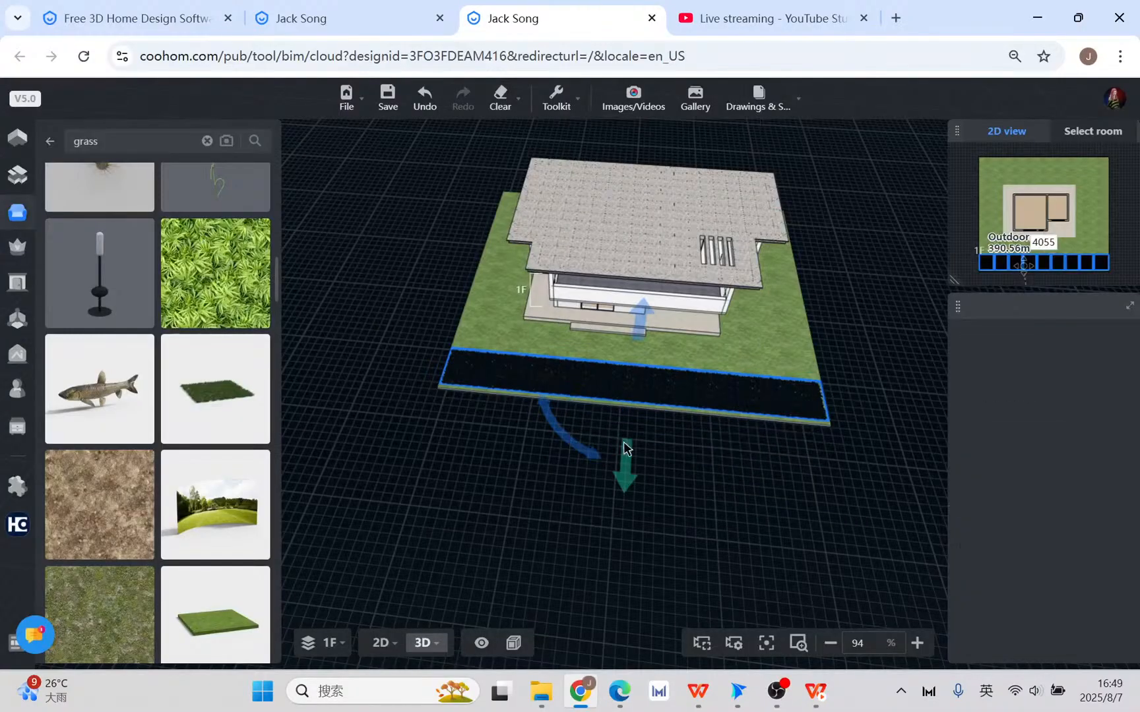
# - Lay out a linear array of the grouped turf row toward the back of the lawn with a 2325 mm Y pitch
pyautogui.moveTo(862, 542); pyautogui.dragTo(709, 559)
pyautogui.moveTo(775, 489); pyautogui.dragTo(681, 467, button='right')
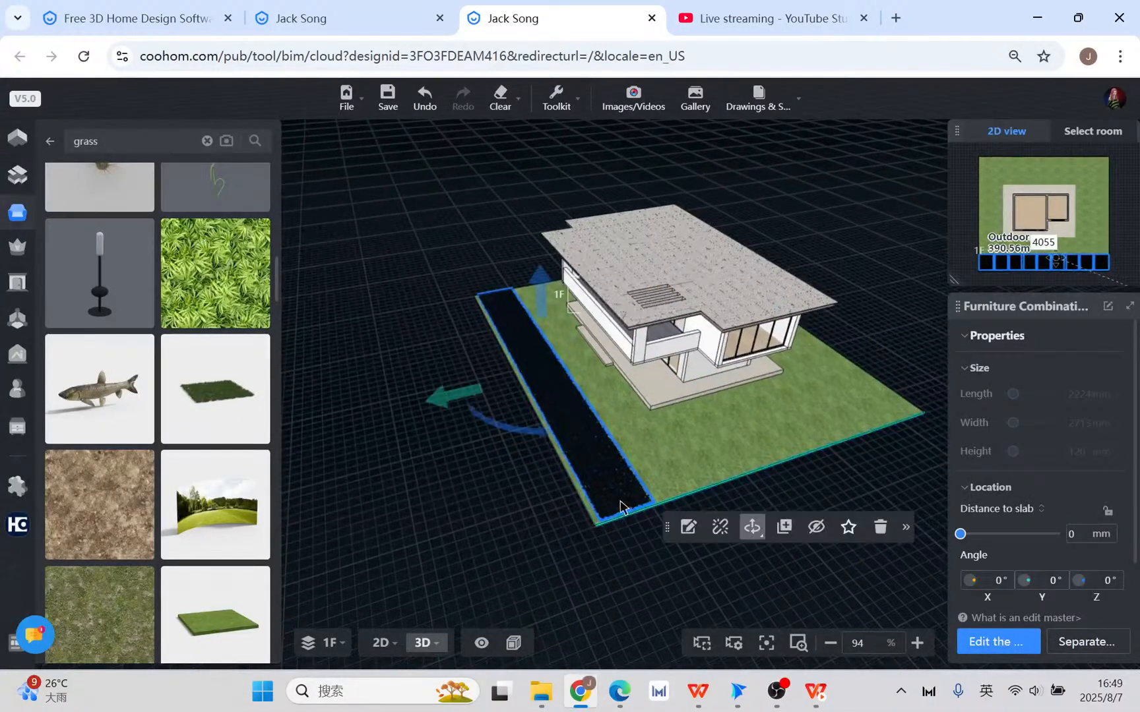
pyautogui.moveTo(904, 533)
pyautogui.moveTo(910, 597)
pyautogui.click(1009, 597)
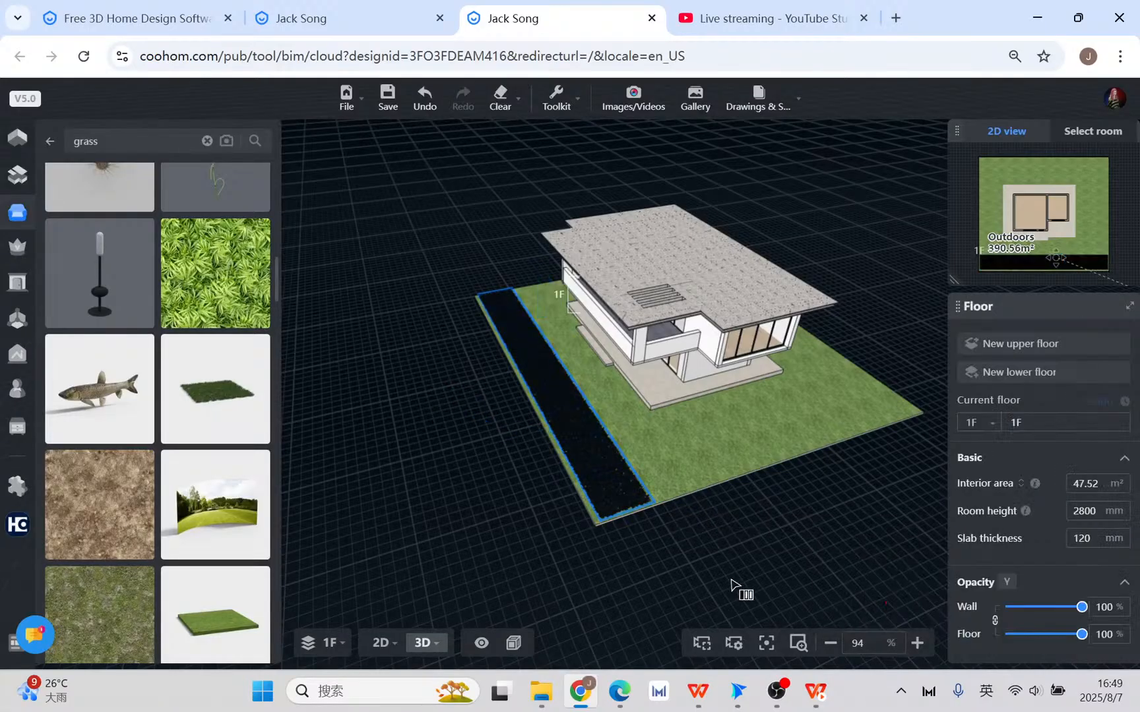
pyautogui.scroll(2, 609, 527)
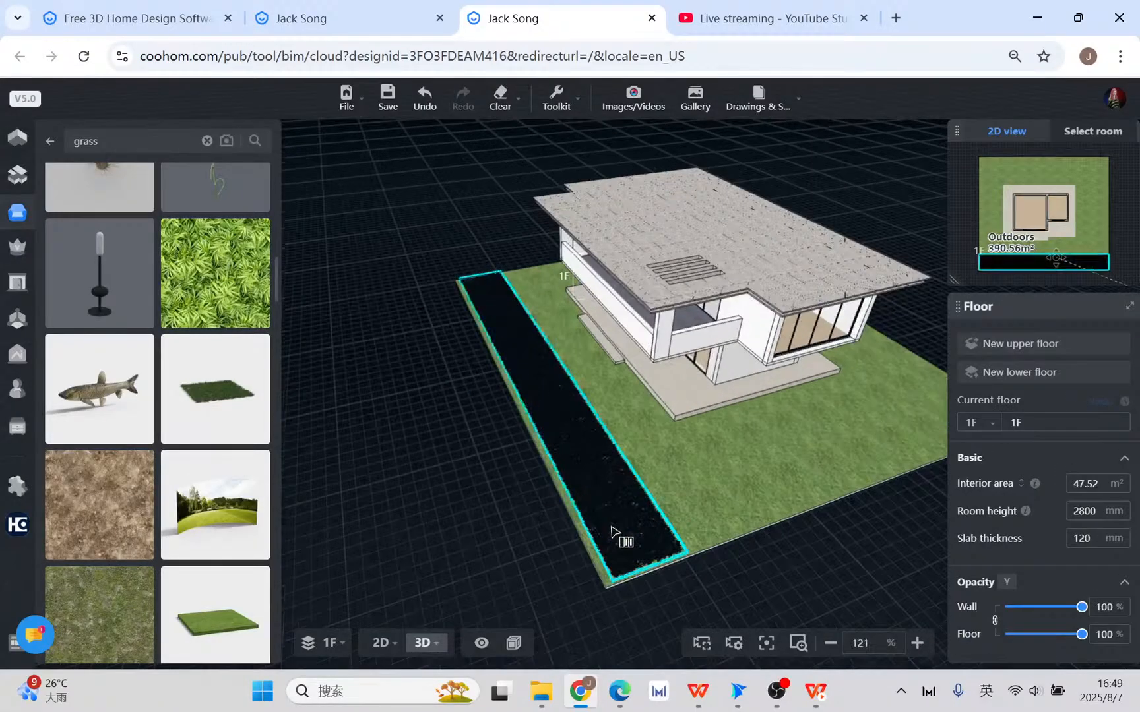
pyautogui.click(613, 582)
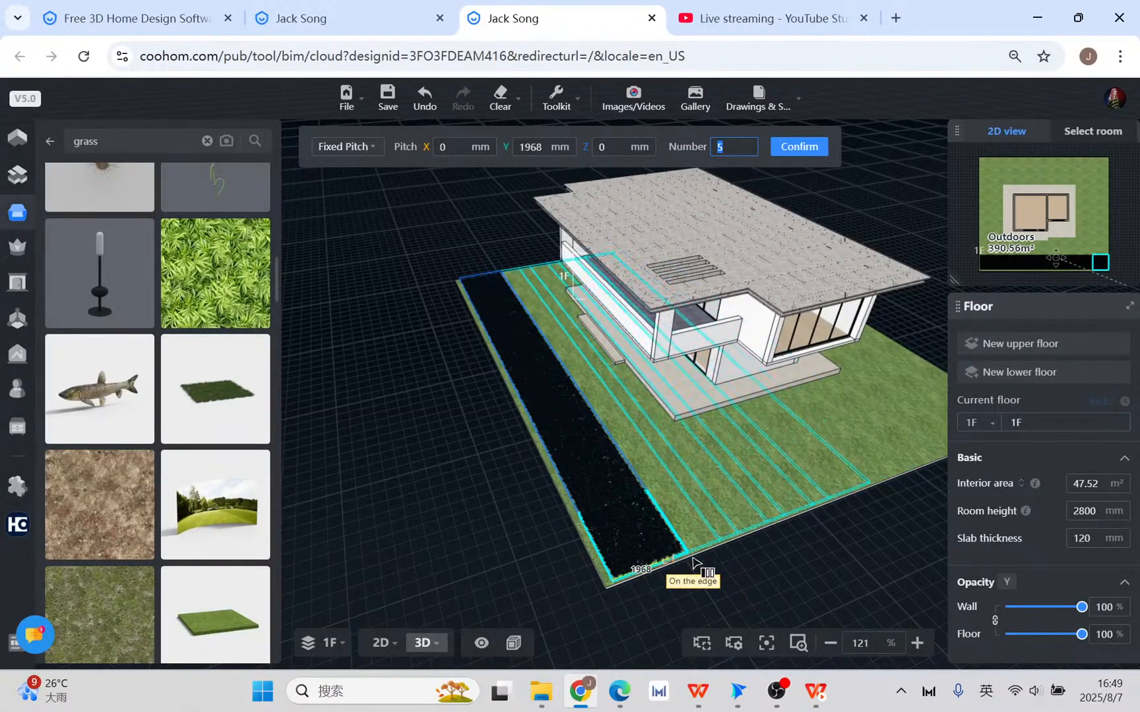
pyautogui.scroll(4, 682, 555)
pyautogui.moveTo(663, 453); pyautogui.dragTo(621, 349, button='middle')
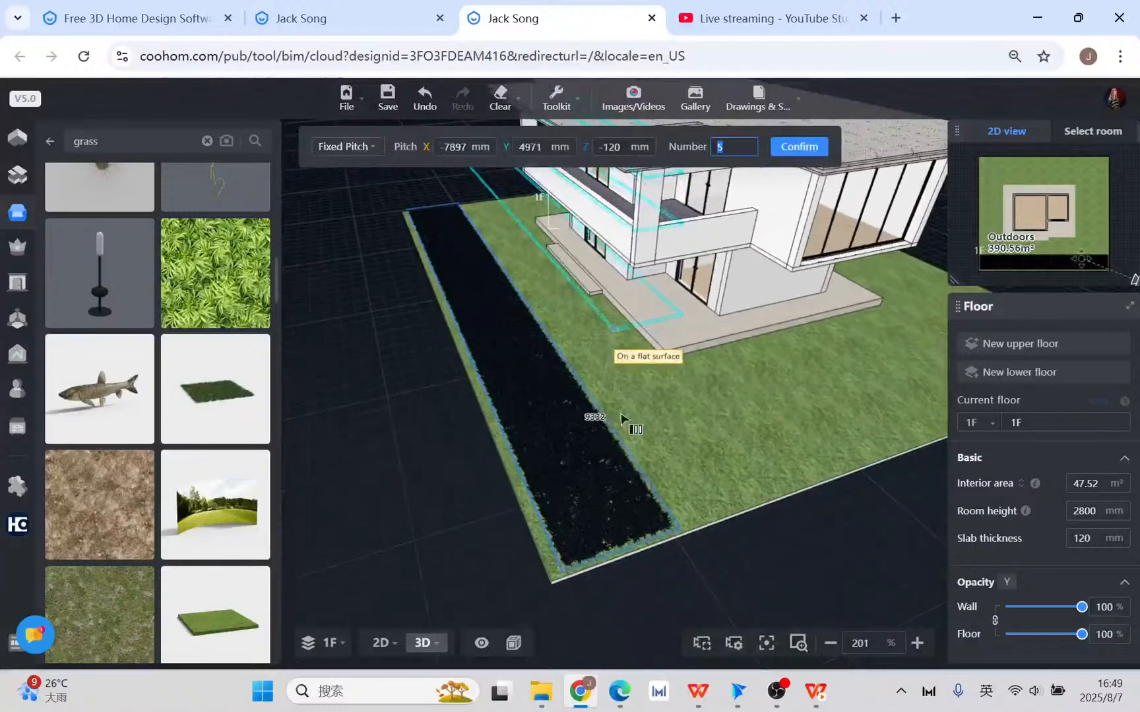
pyautogui.click(669, 539)
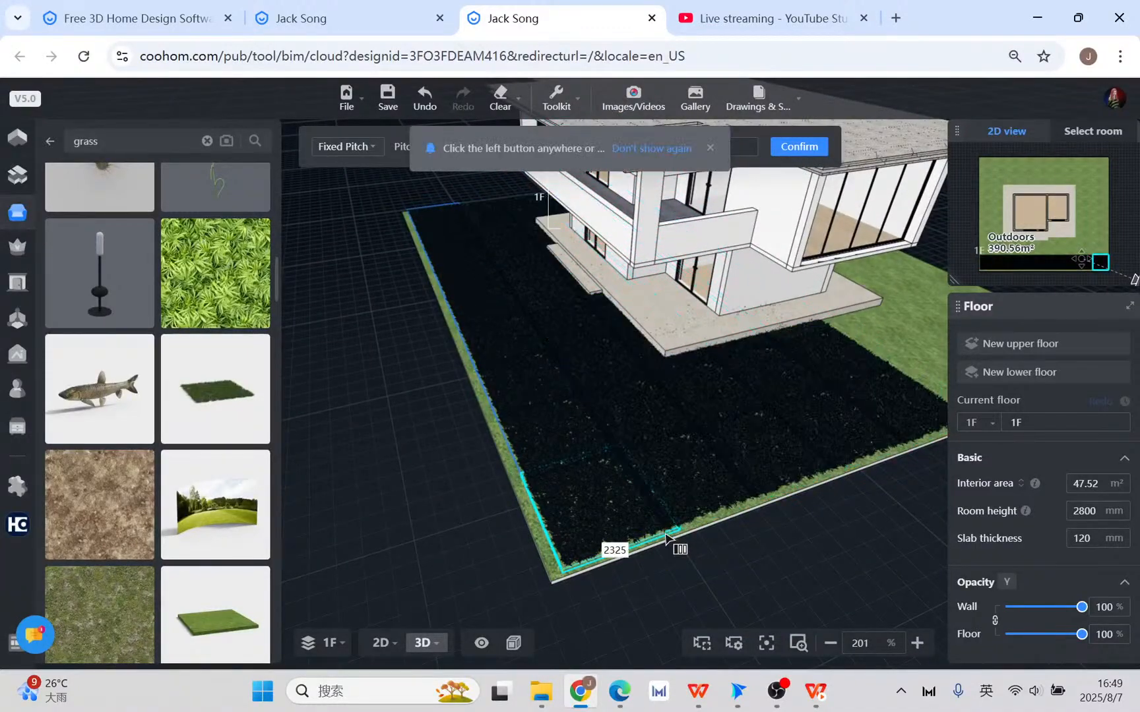
# - Set the number of turf rows in the array to 9 and apply it
pyautogui.click(710, 148)
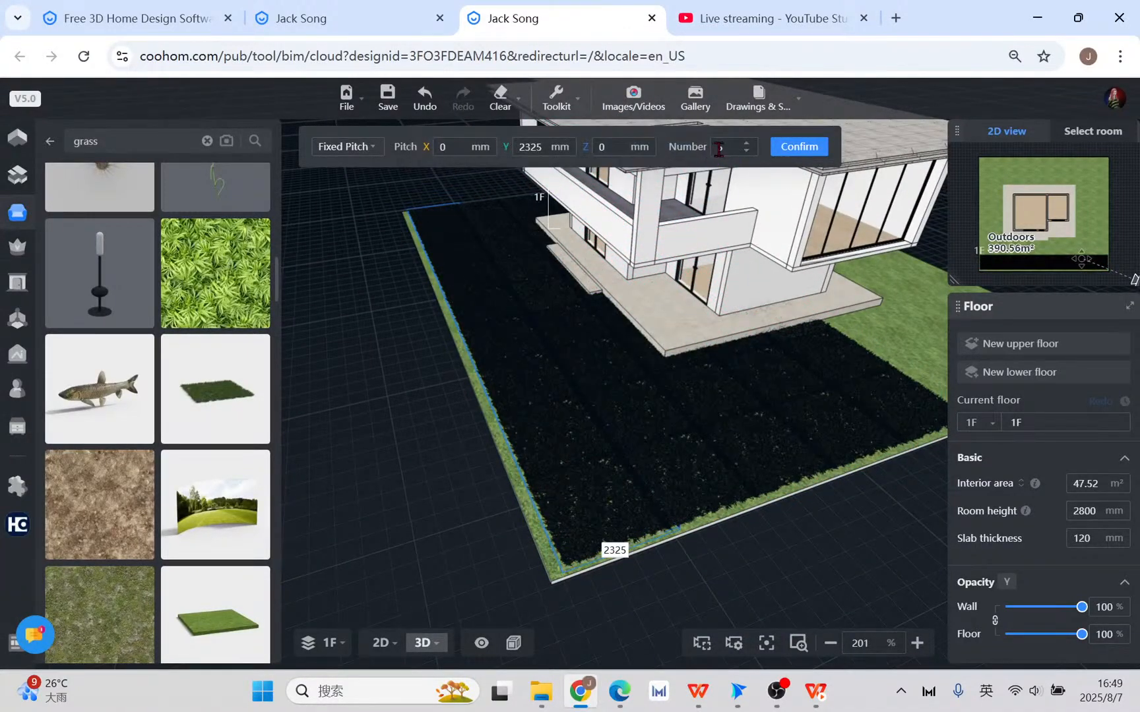
pyautogui.click(746, 143)
pyautogui.click(746, 143)
pyautogui.click(747, 143)
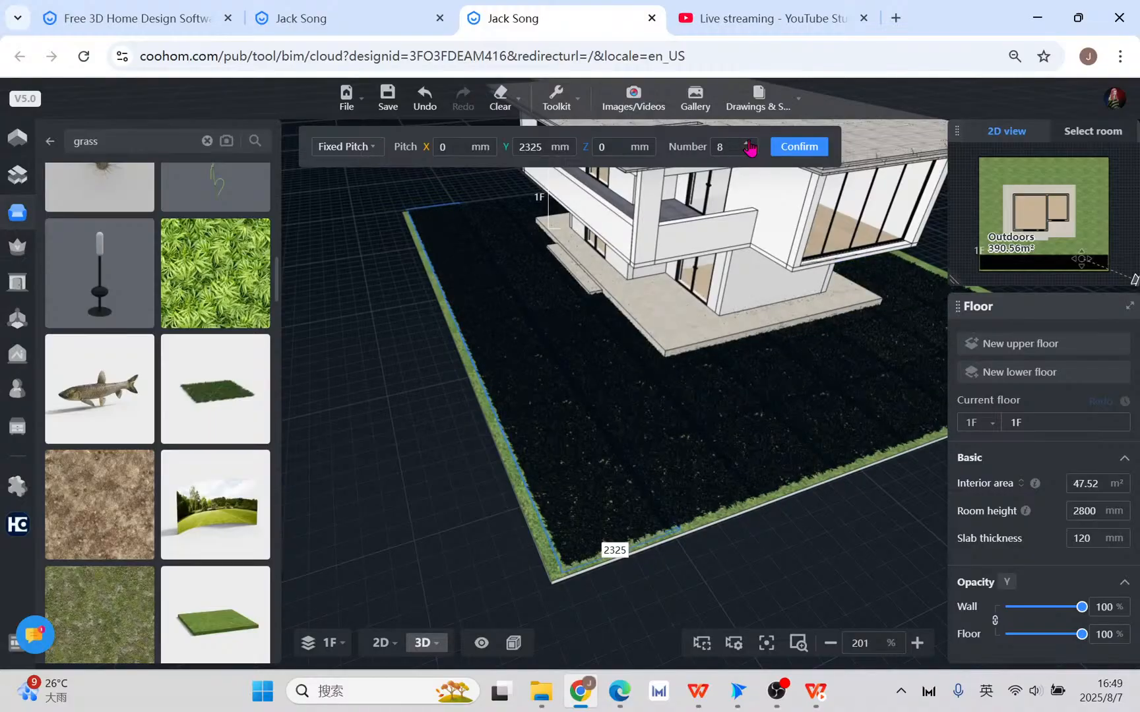
pyautogui.click(747, 144)
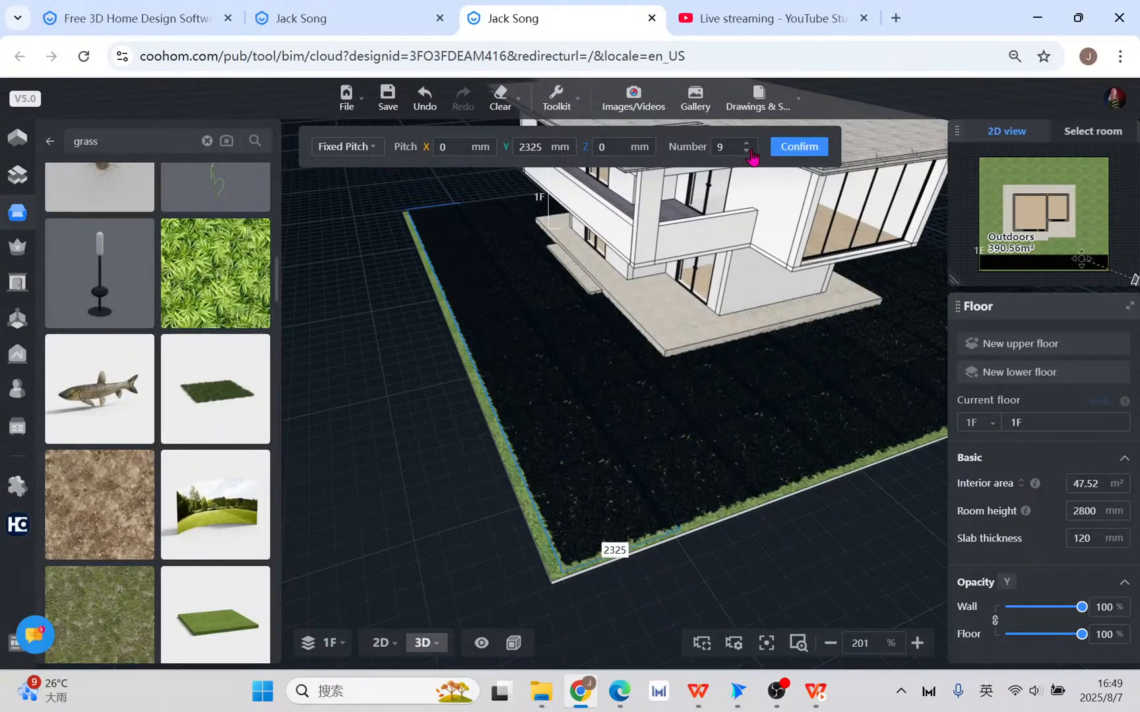
pyautogui.click(820, 153)
# - Inspect the arrayed turf around the villa from several angles, including the terrace edges and the front steps
pyautogui.scroll(-5, 810, 458)
pyautogui.scroll(-2, 810, 458)
pyautogui.moveTo(537, 493); pyautogui.dragTo(705, 458)
pyautogui.scroll(10, 661, 496)
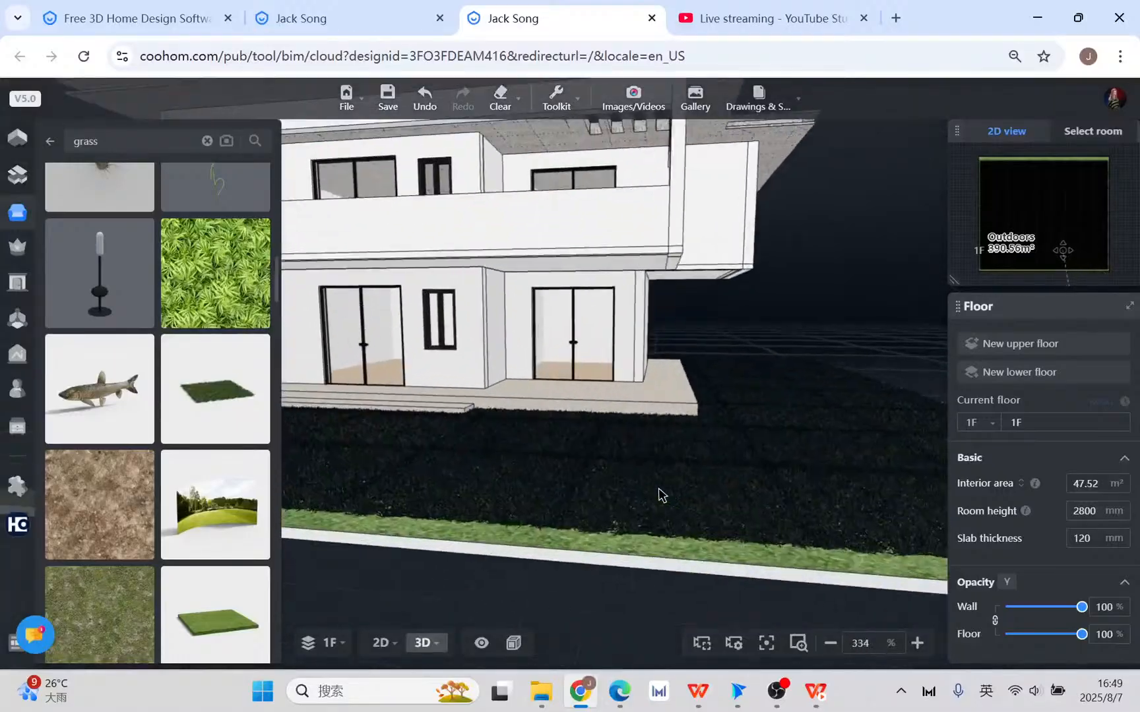
pyautogui.scroll(4, 661, 496)
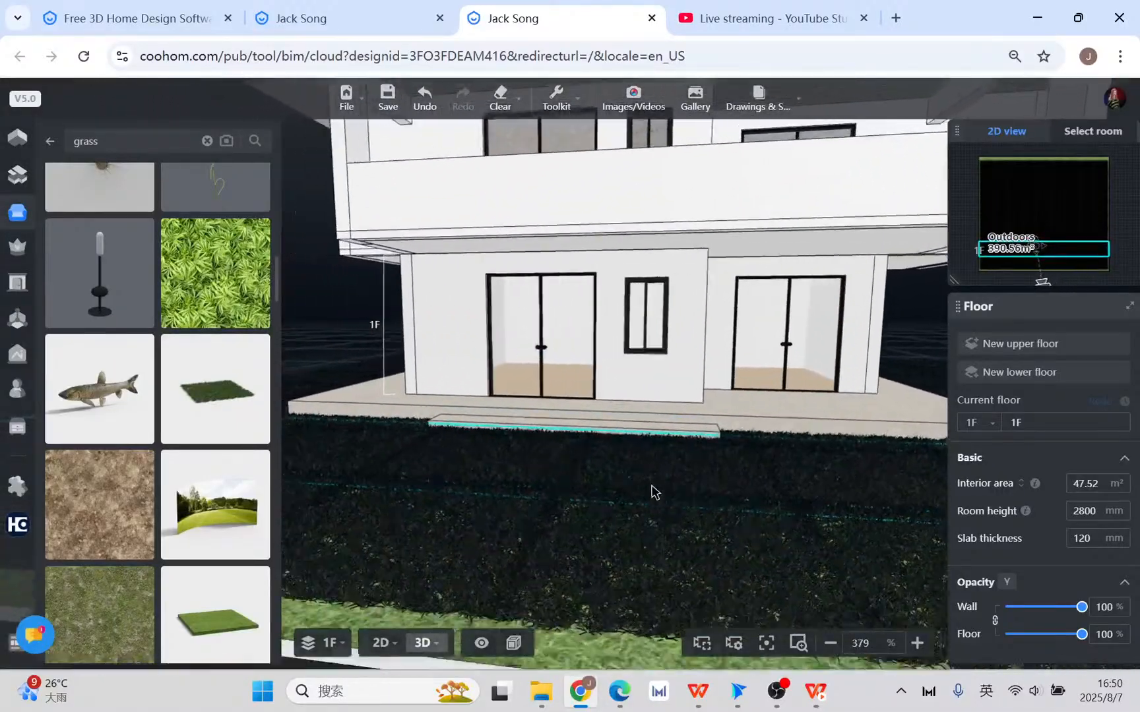
pyautogui.moveTo(652, 491); pyautogui.dragTo(644, 427)
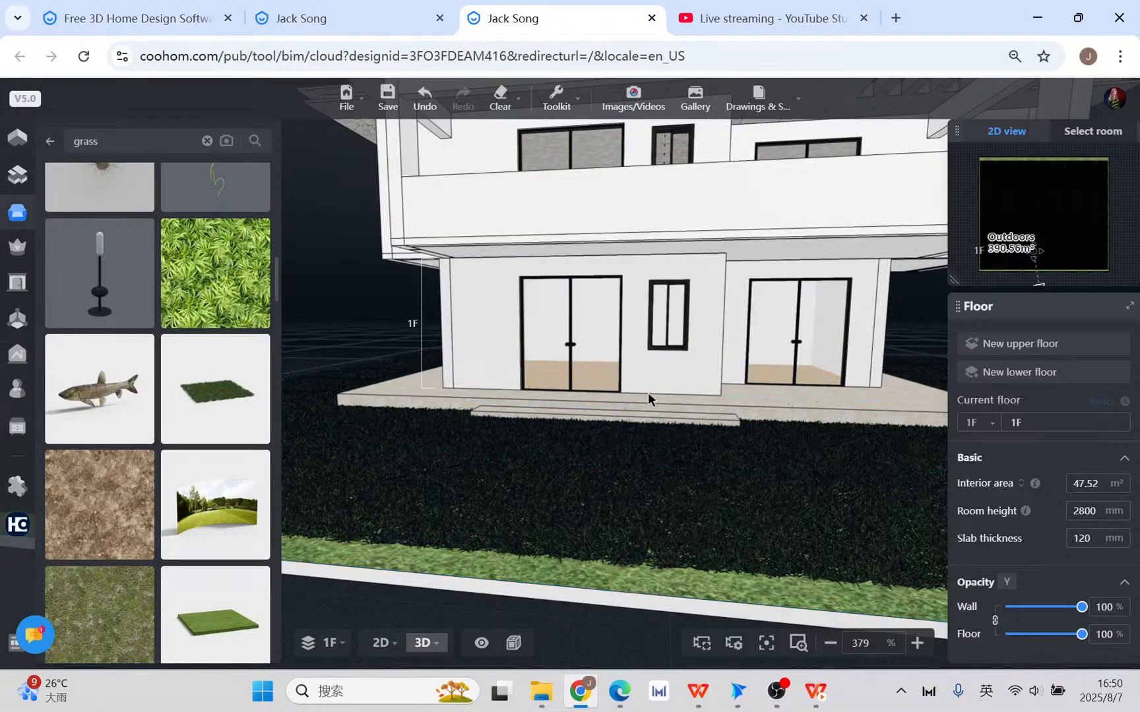
pyautogui.scroll(-3, 822, 438)
pyautogui.scroll(-2, 821, 439)
pyautogui.moveTo(921, 369); pyautogui.dragTo(731, 529)
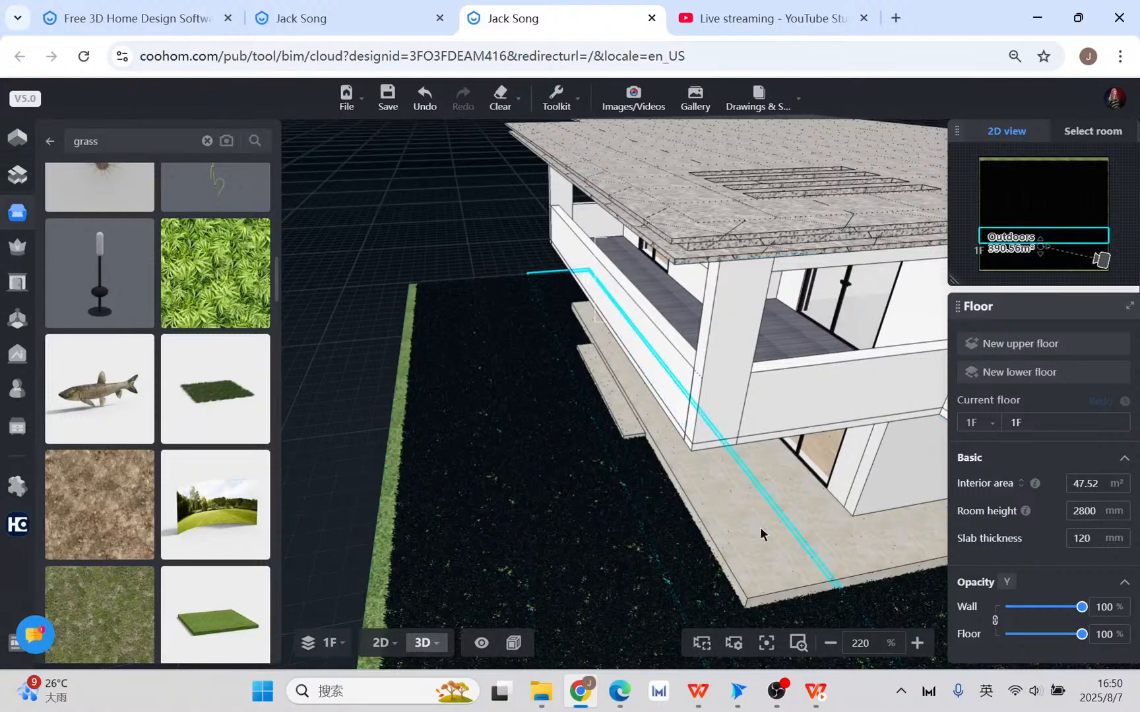
pyautogui.moveTo(682, 521); pyautogui.dragTo(394, 514)
pyautogui.scroll(5, 664, 478)
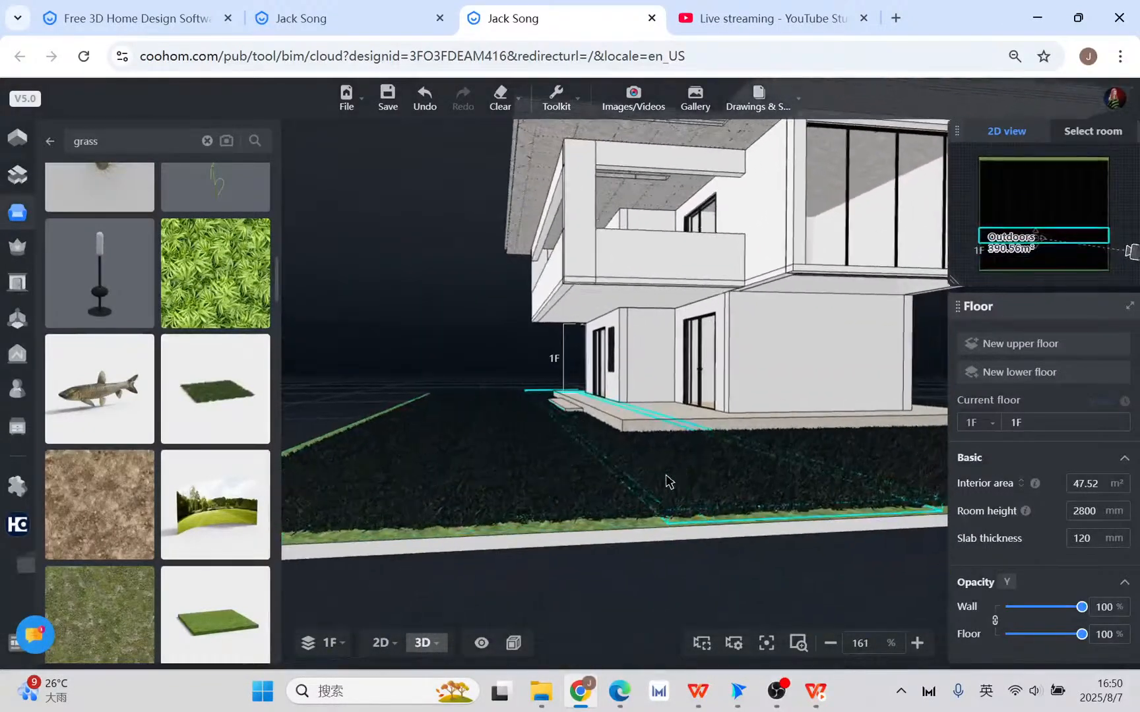
pyautogui.scroll(-3, 690, 506)
pyautogui.moveTo(502, 381); pyautogui.dragTo(574, 409)
pyautogui.scroll(8, 648, 496)
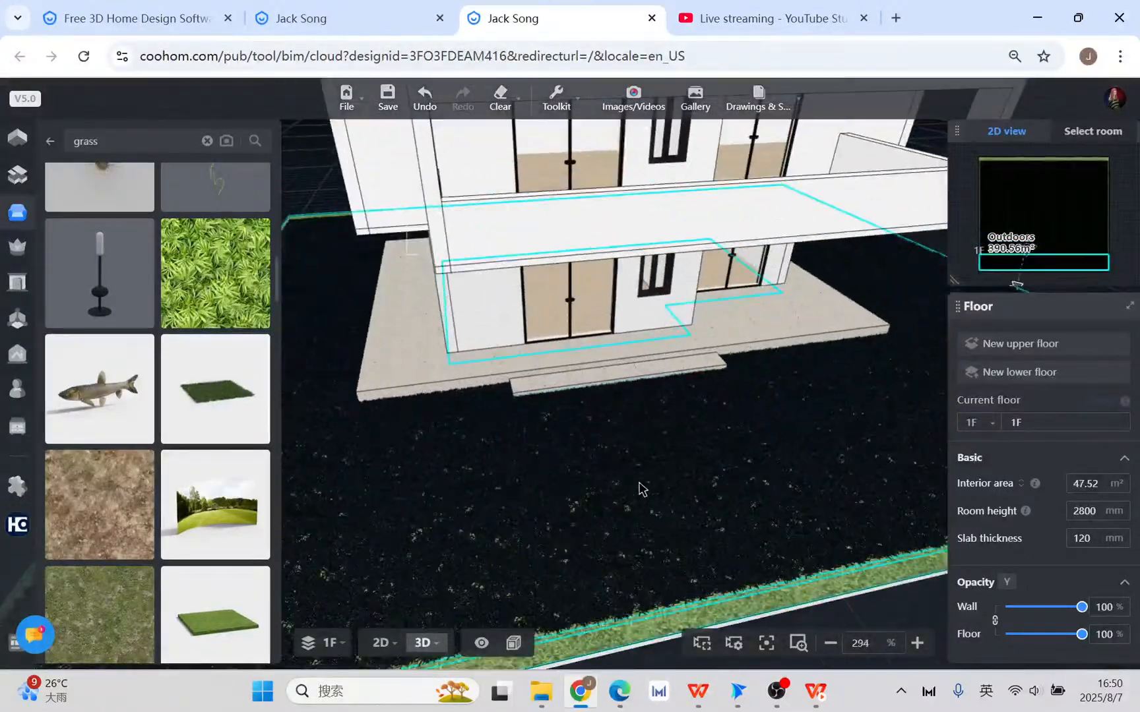
# - Search the public model library for path models to use on the lawn in front of the villa
pyautogui.press('d')
pyautogui.press('s')
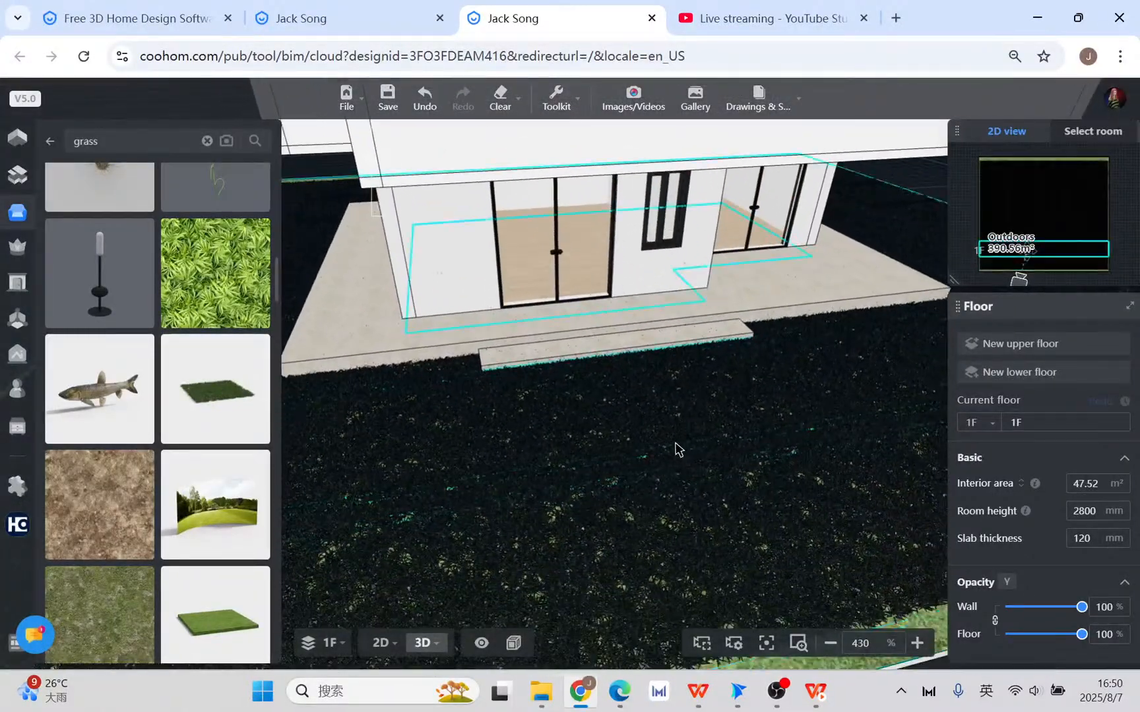
pyautogui.click(15, 213)
pyautogui.click(145, 175)
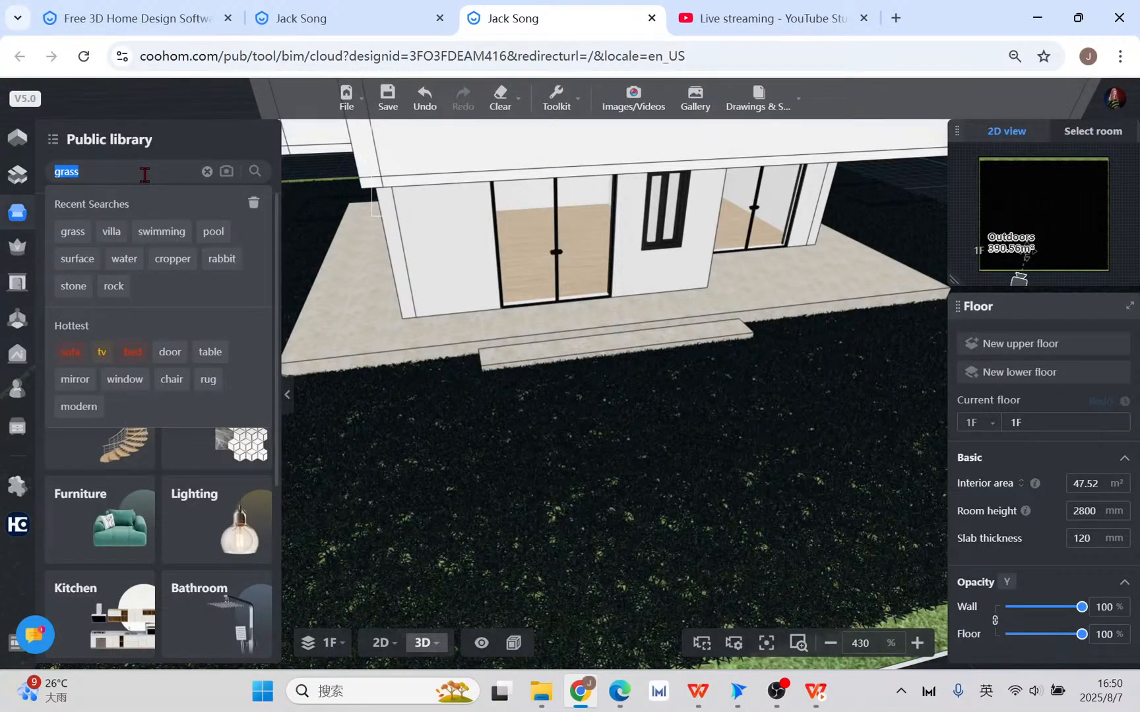
pyautogui.write('path')
pyautogui.press('Return')
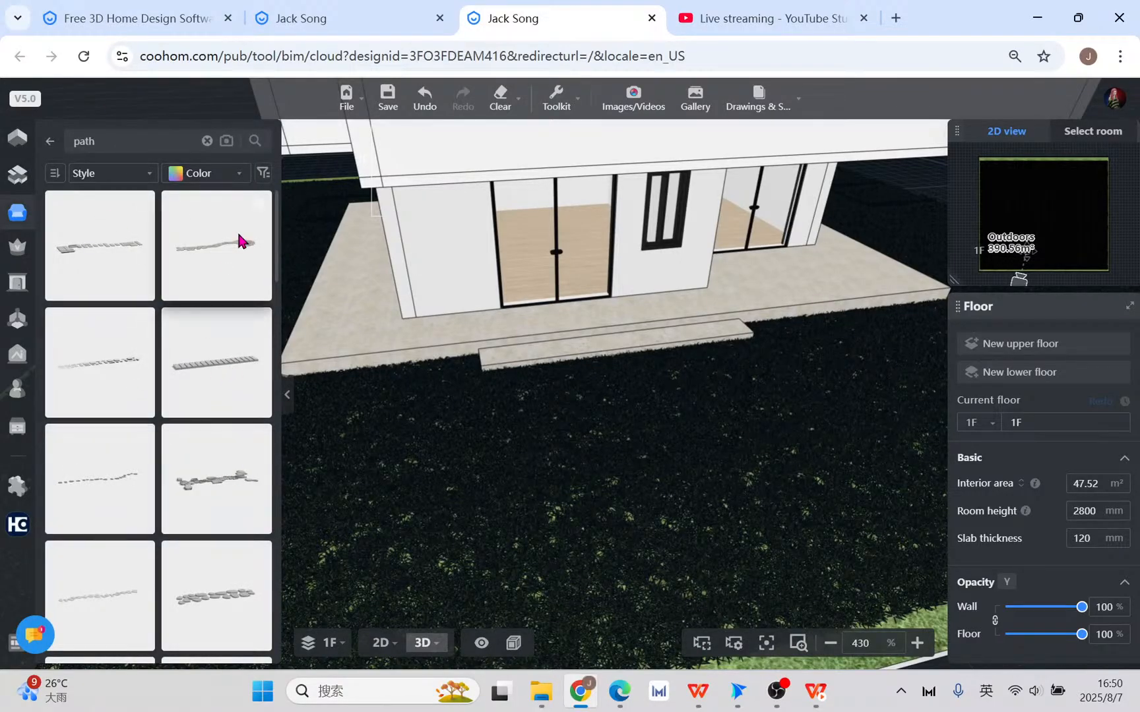
# - Place the Modern Stone Path on the lawn before the front steps and rotate it to -74° about Z
pyautogui.scroll(-1, 234, 478)
pyautogui.click(235, 482)
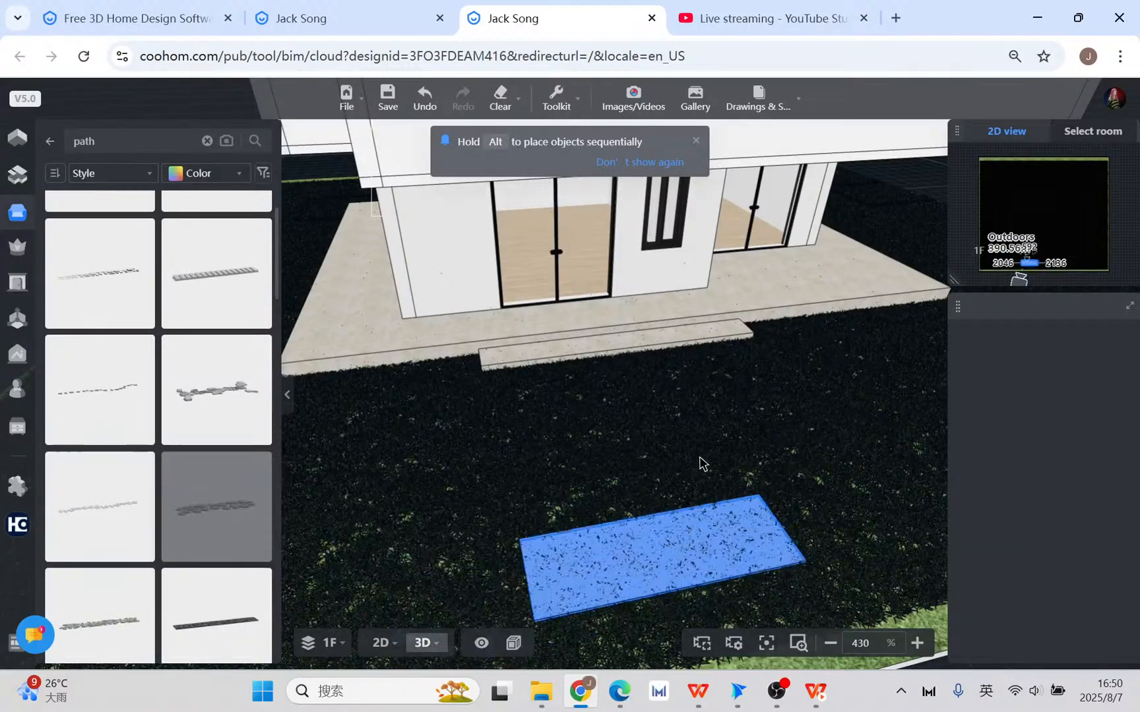
pyautogui.click(699, 430)
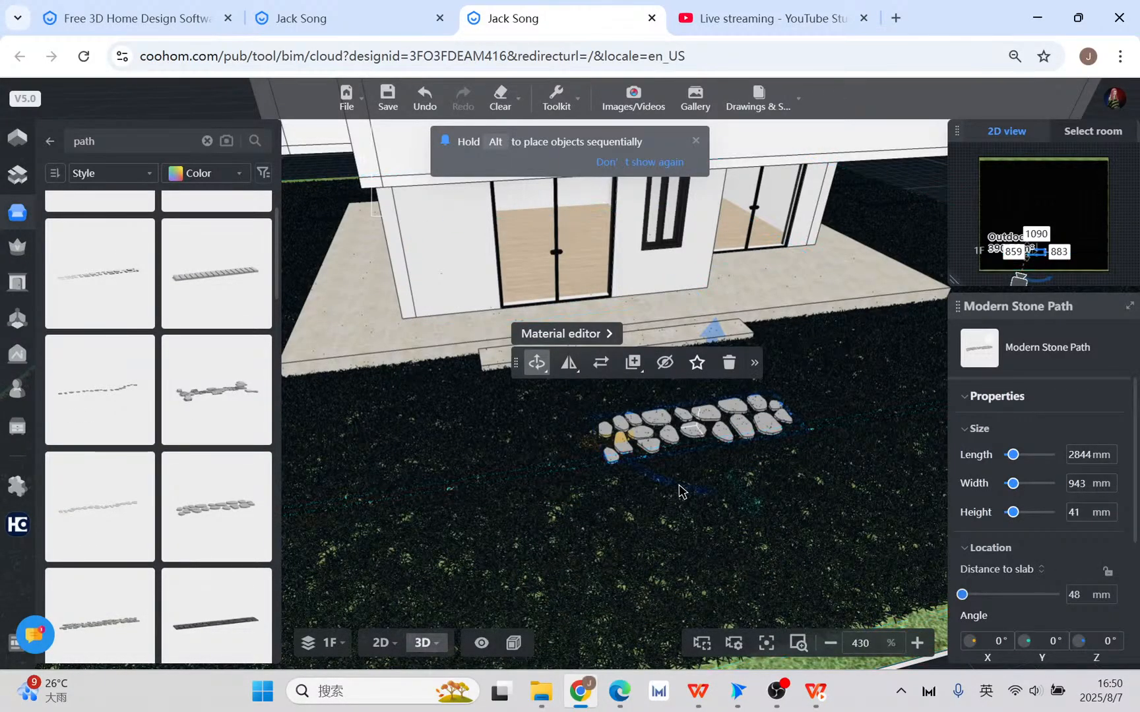
pyautogui.moveTo(643, 482); pyautogui.dragTo(596, 424)
pyautogui.moveTo(744, 483); pyautogui.dragTo(744, 484)
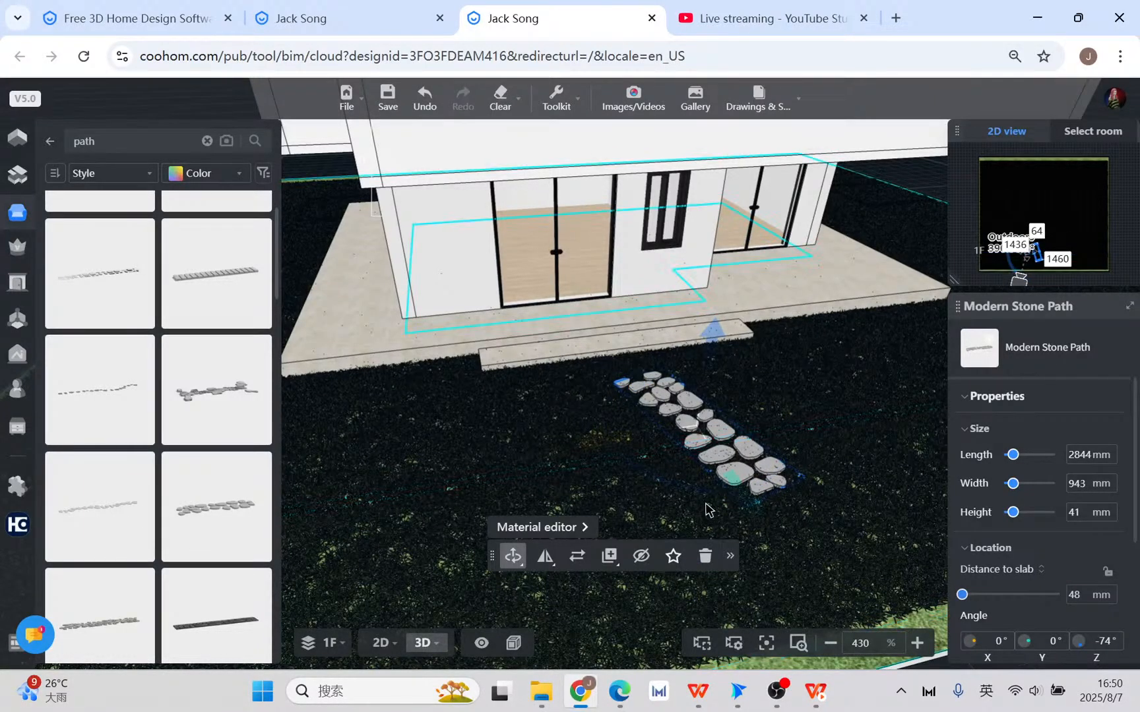
# - Set the Modern Stone Path's distance to slab to 0 mm and height to 150 mm, and shift it closer to the front steps
pyautogui.scroll(-1, 747, 472)
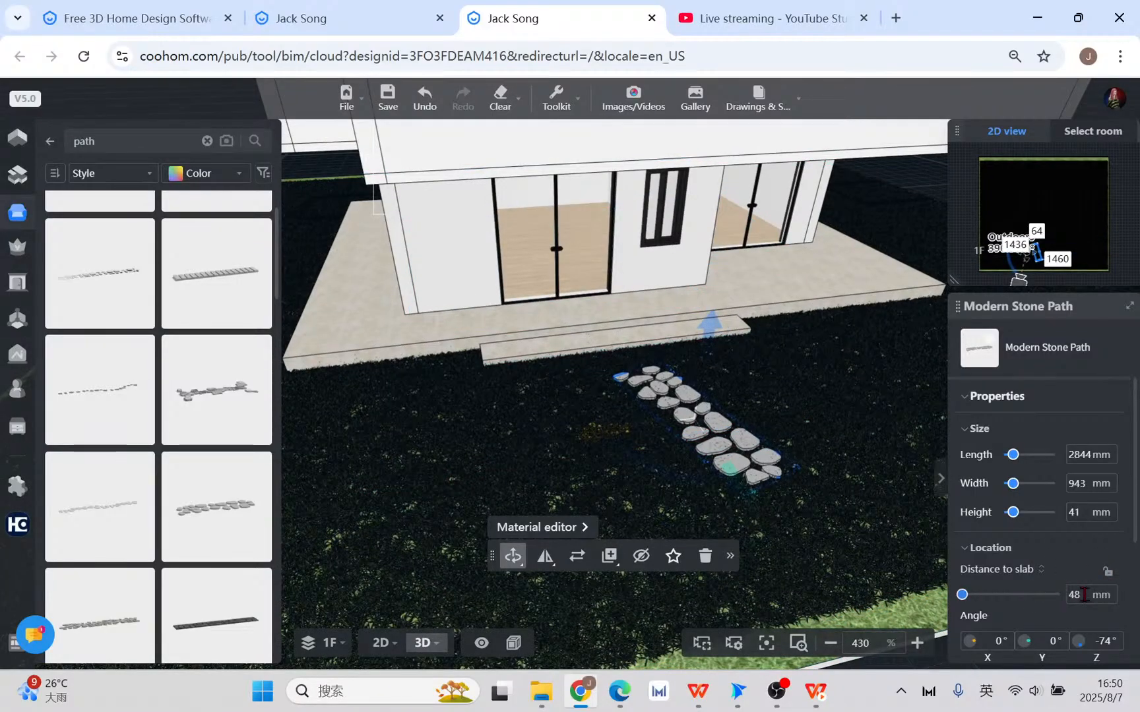
pyautogui.press('Return')
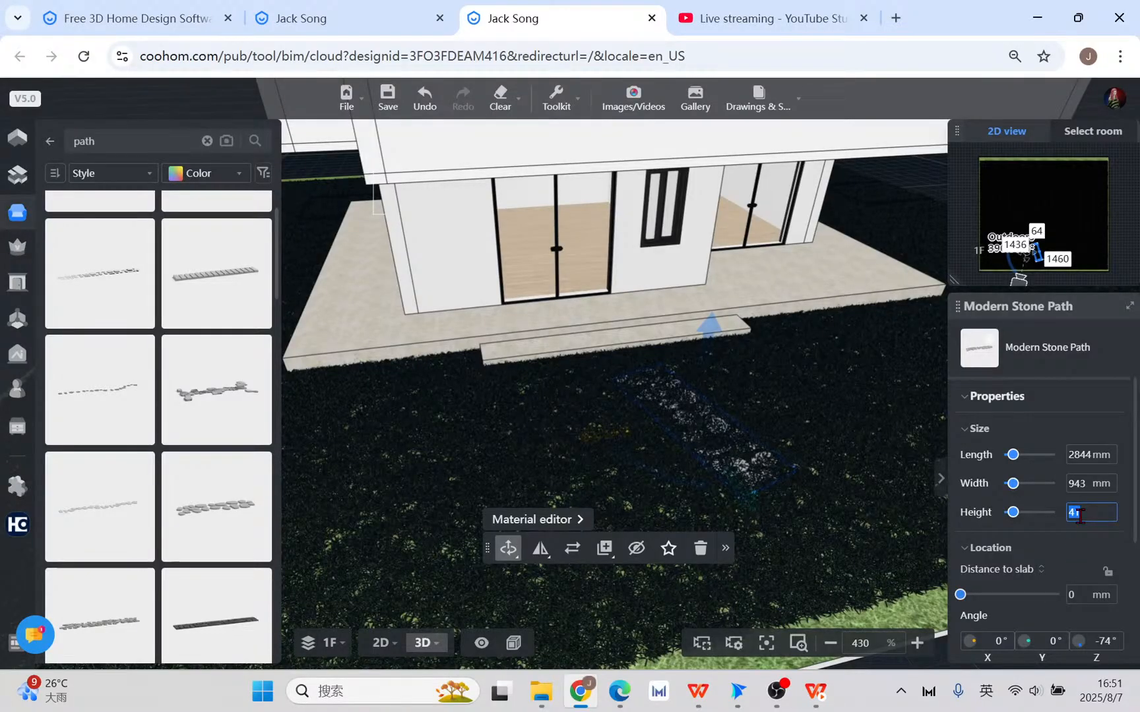
pyautogui.click(1079, 516)
pyautogui.write('150')
pyautogui.press('Return')
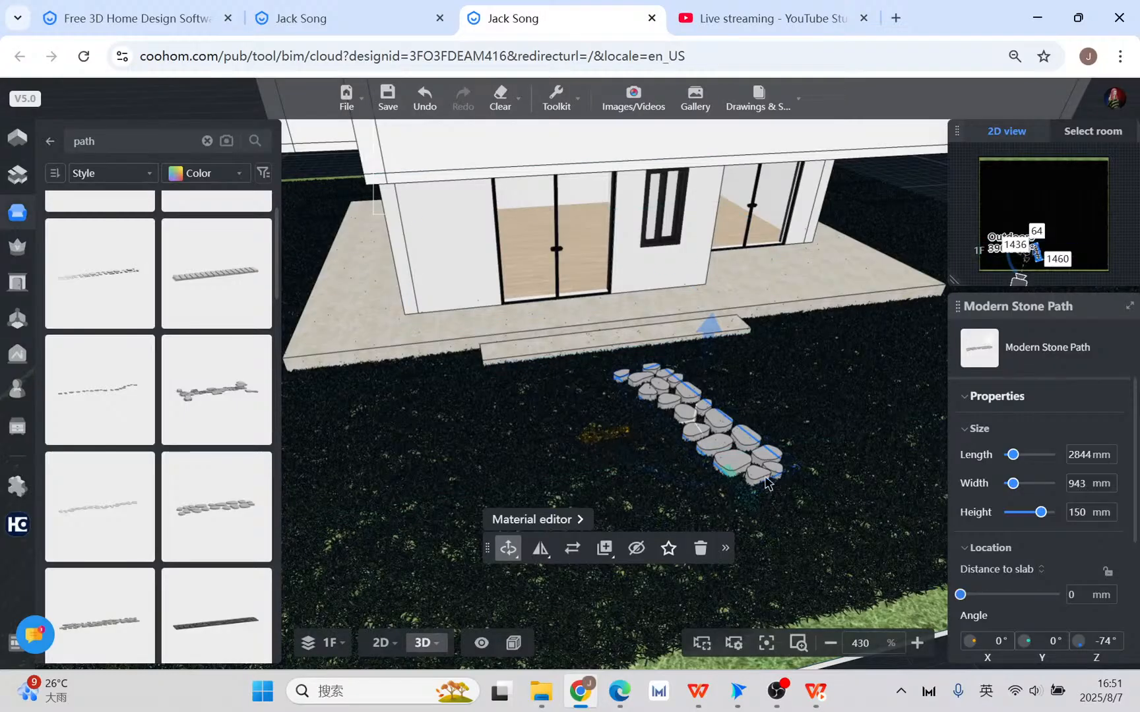
pyautogui.moveTo(746, 506); pyautogui.dragTo(636, 461)
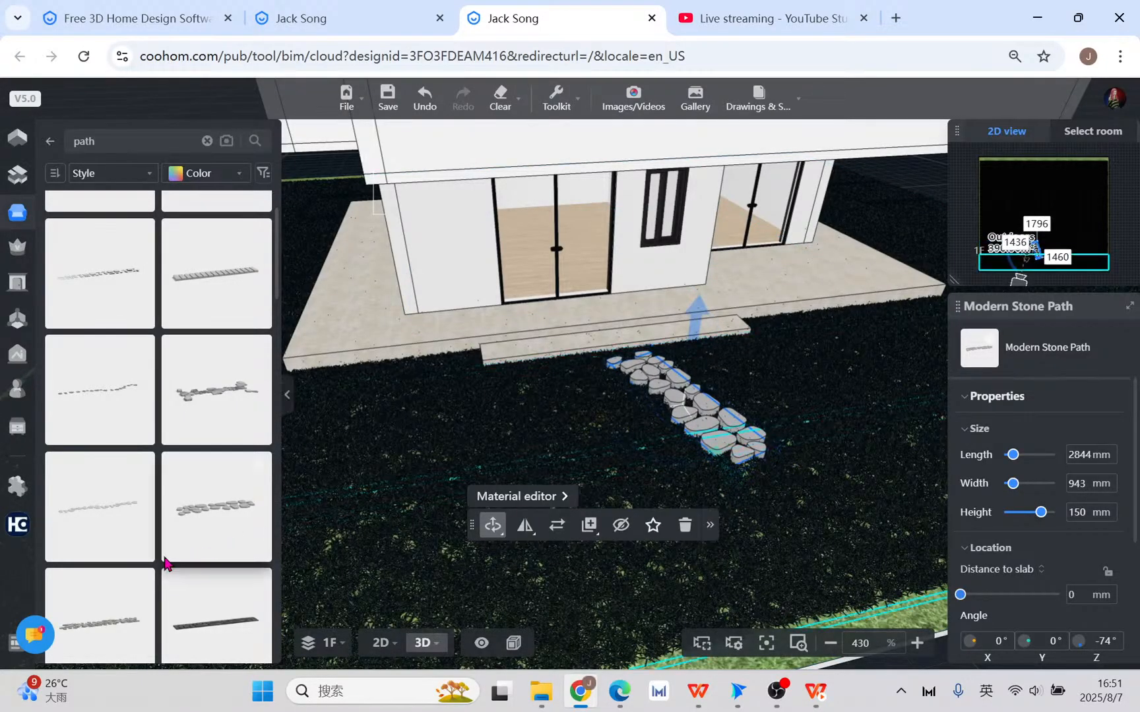
# - Place the curved gravel landscape path on the front lawn, set its height to 150 mm and turn it to -62° beside the first path
pyautogui.scroll(-2, 137, 531)
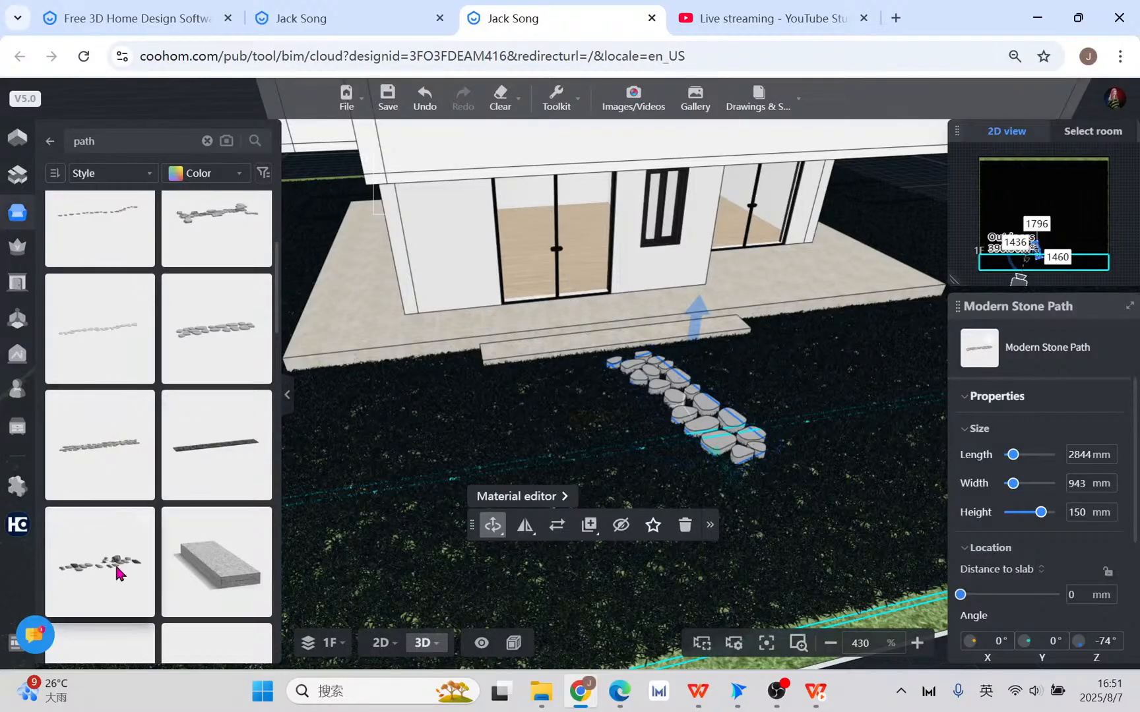
pyautogui.click(117, 339)
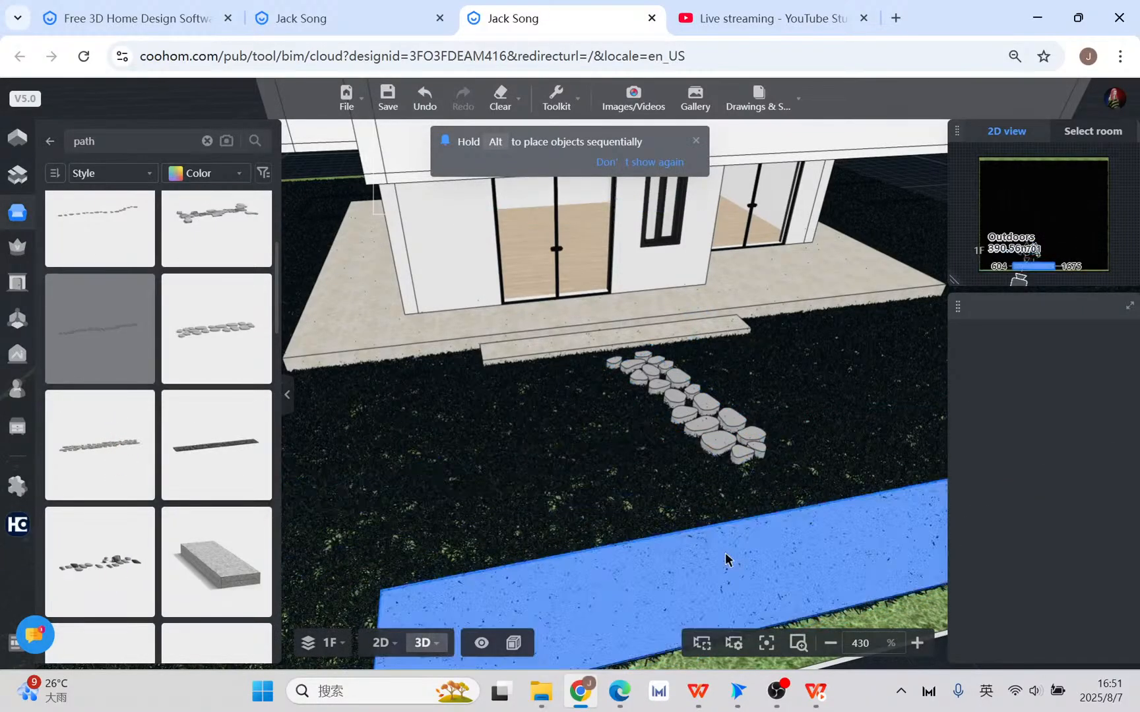
pyautogui.click(709, 546)
pyautogui.scroll(-2, 709, 546)
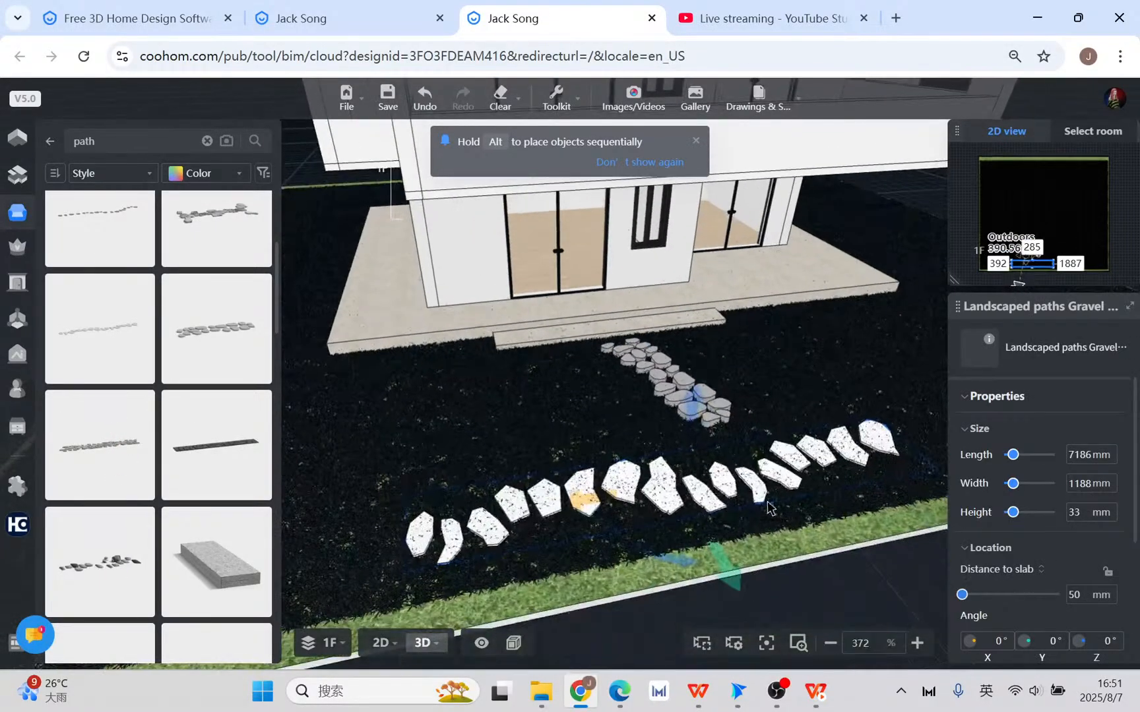
pyautogui.doubleClick(1084, 507)
pyautogui.press('Return')
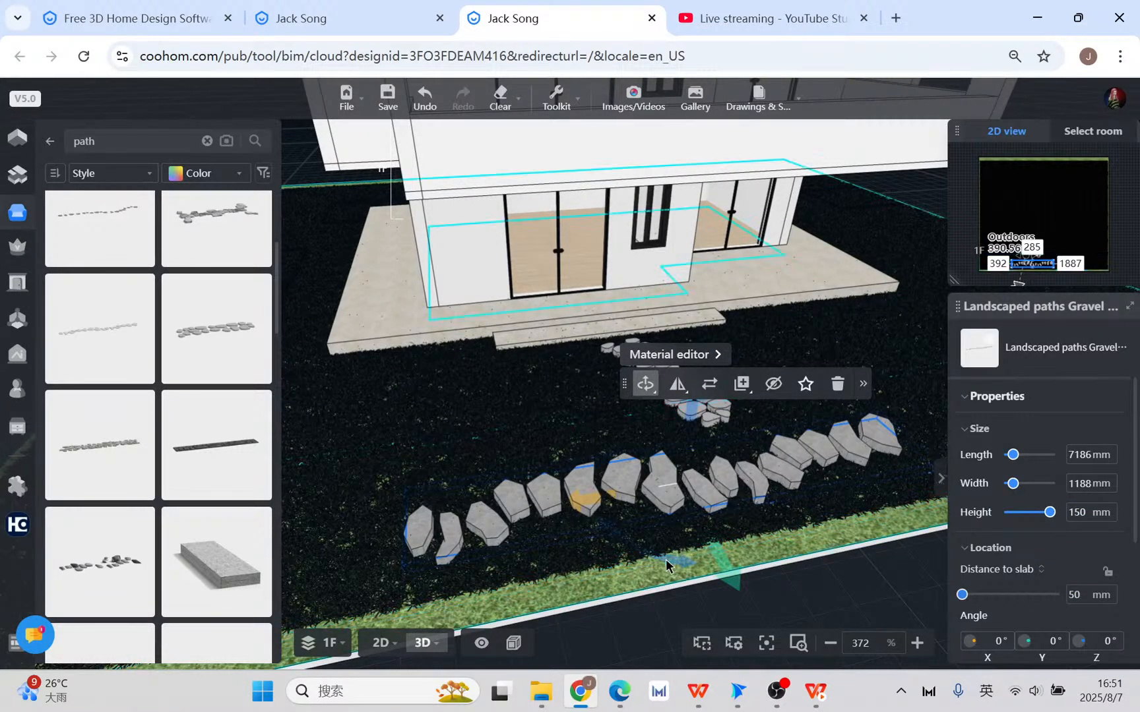
pyautogui.moveTo(666, 560); pyautogui.dragTo(389, 542)
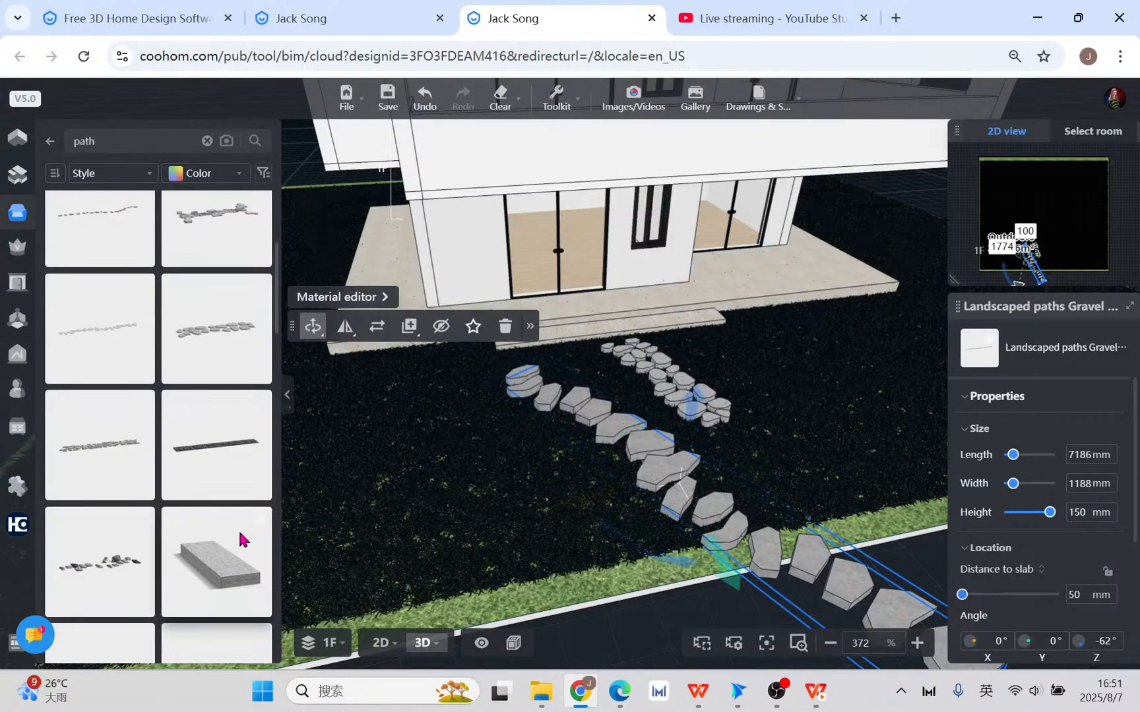
# - Place a single rectangular Stone Path slab on the lawn beside the stone paths and set its height to 150 mm
pyautogui.click(219, 559)
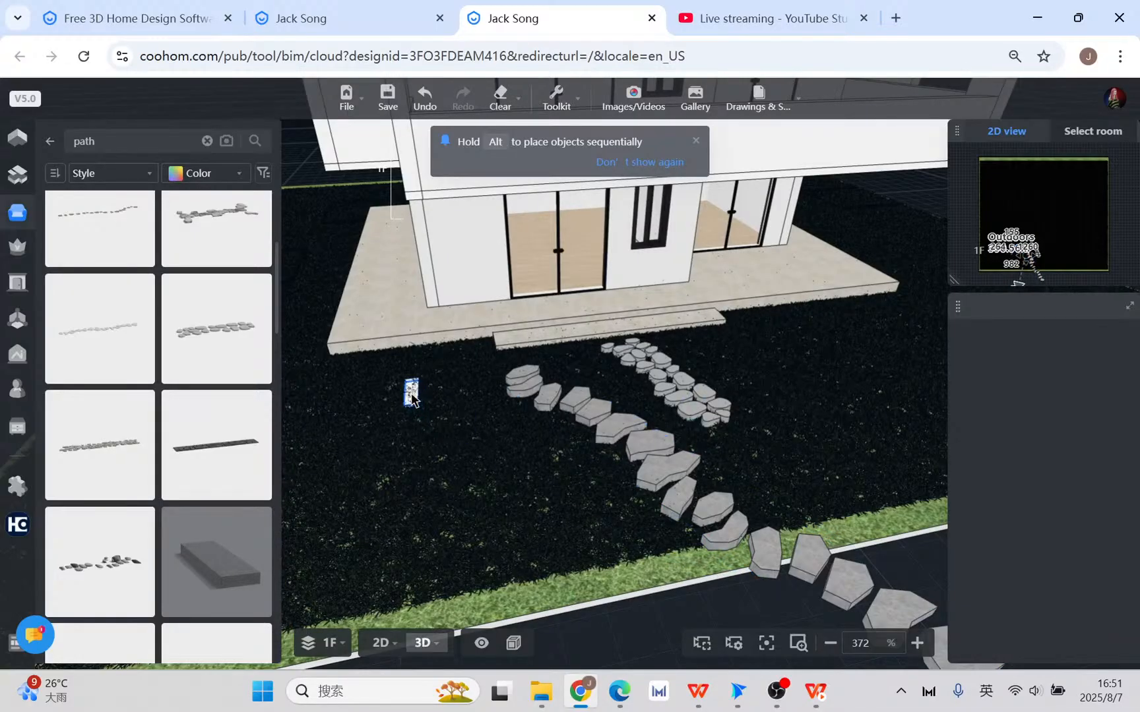
pyautogui.click(412, 409)
pyautogui.scroll(4, 411, 403)
pyautogui.moveTo(400, 441); pyautogui.dragTo(524, 423, button='right')
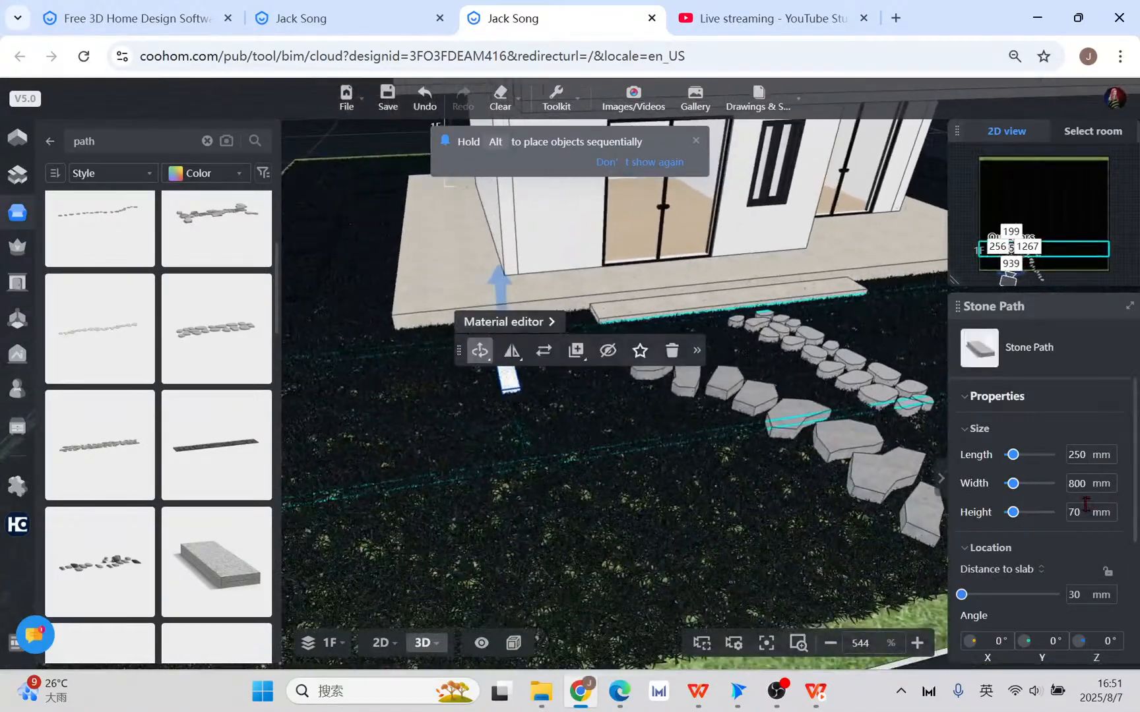
pyautogui.press('Return')
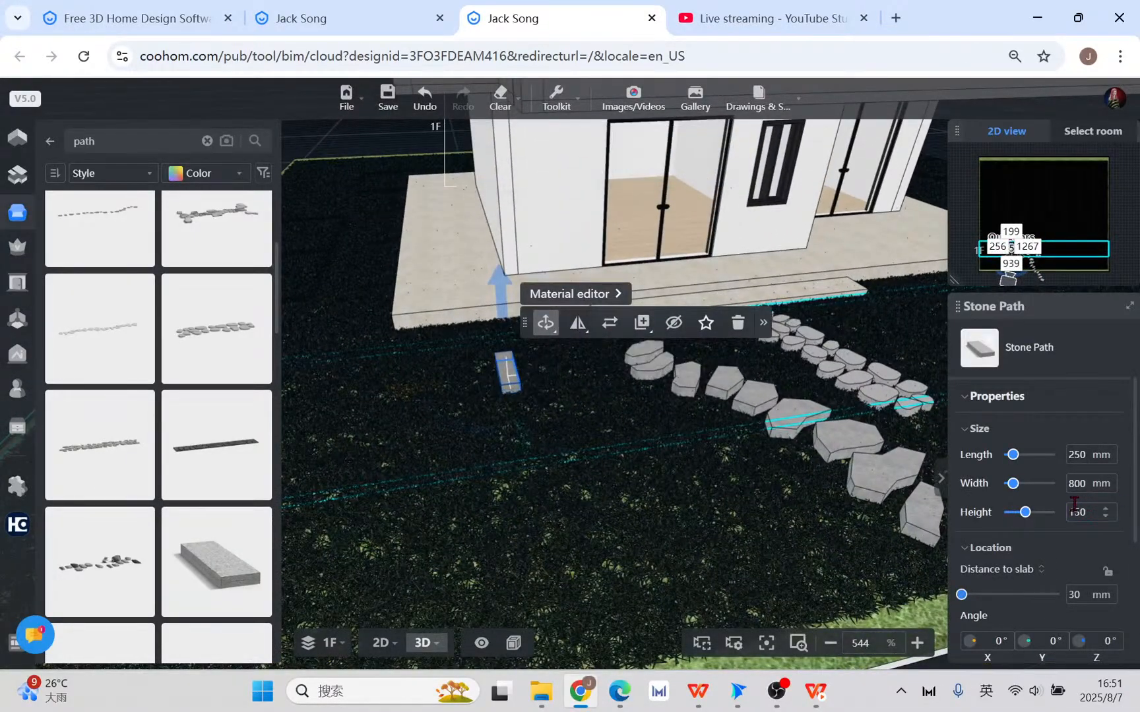
# - Rotate the stone slab to 90°, set its distance to slab to 0 mm and move it to the terrace edge
pyautogui.moveTo(475, 436); pyautogui.dragTo(571, 391)
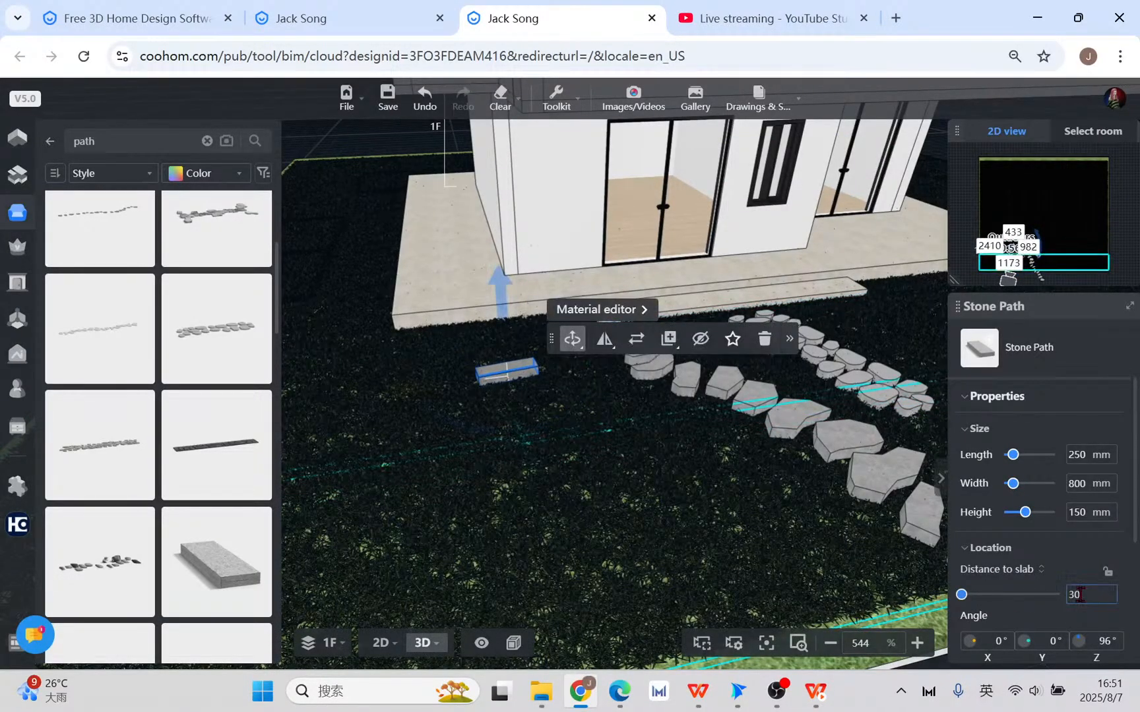
pyautogui.write('0')
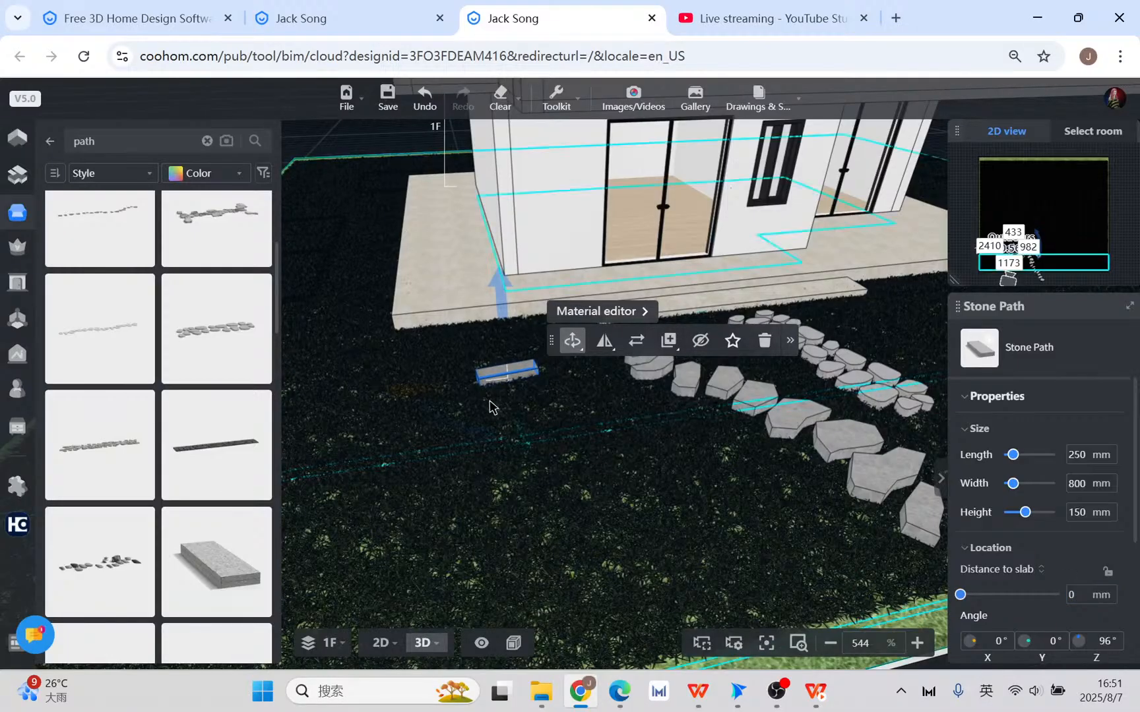
pyautogui.scroll(4, 502, 413)
pyautogui.moveTo(453, 439); pyautogui.dragTo(500, 350)
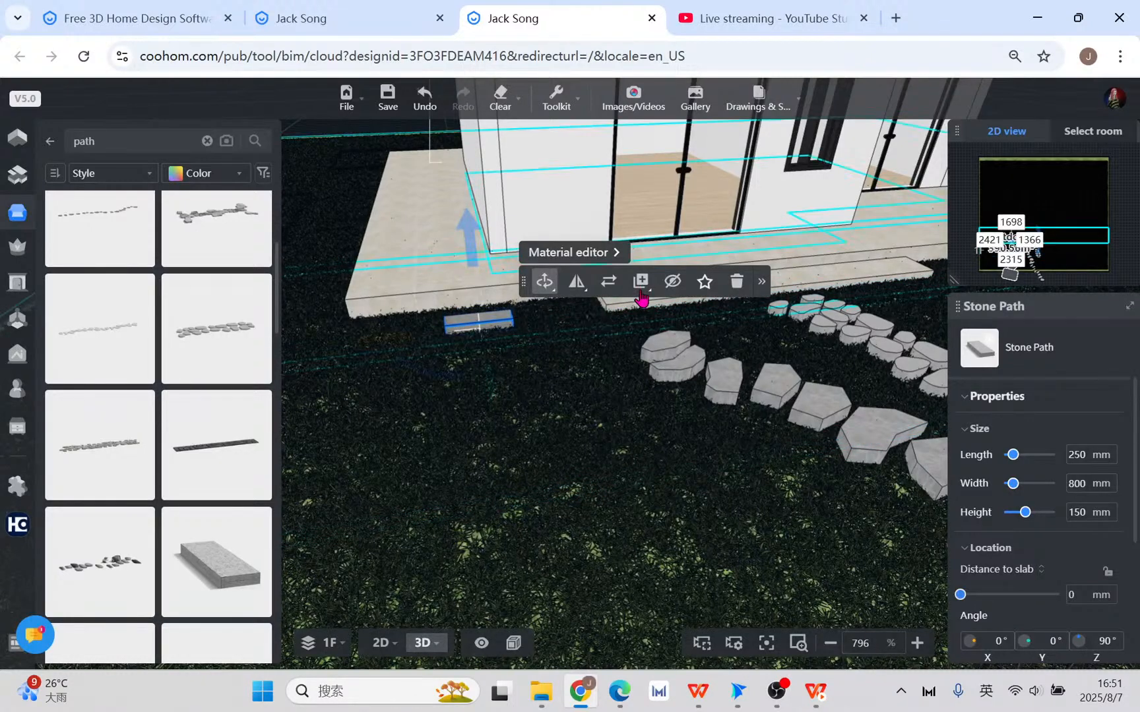
# - Switch the design to the 2D plan, and return from the walking path slideshow to the Coohom browser window
pyautogui.click(380, 643)
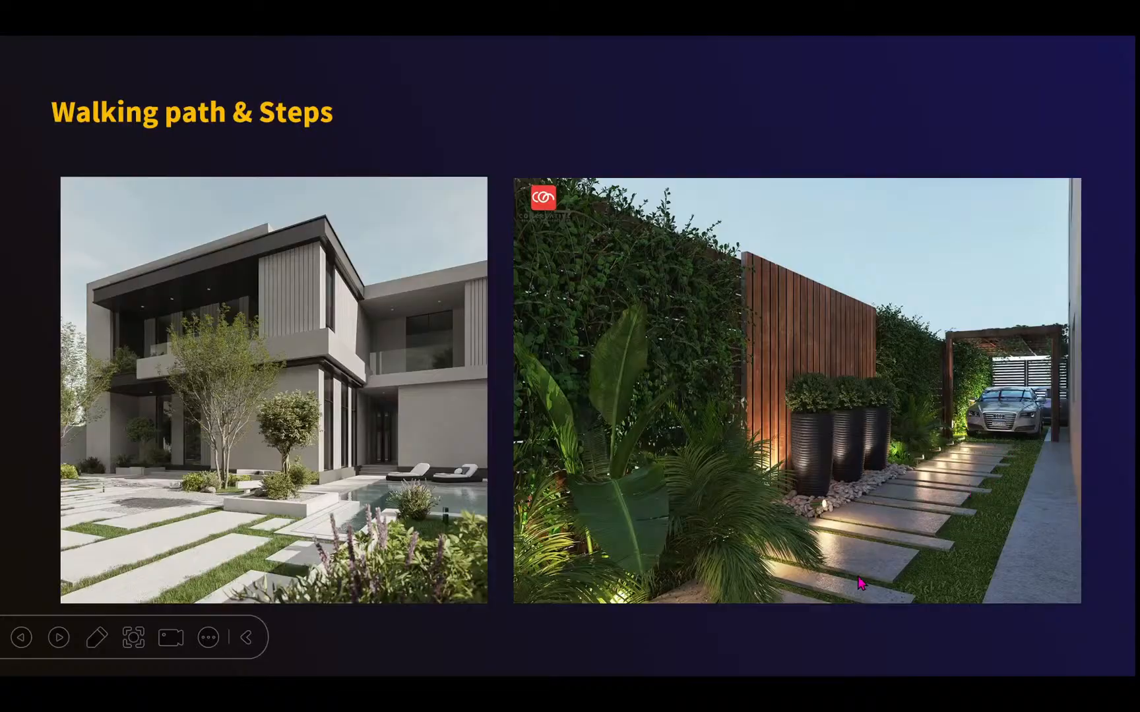
pyautogui.press('super+d')
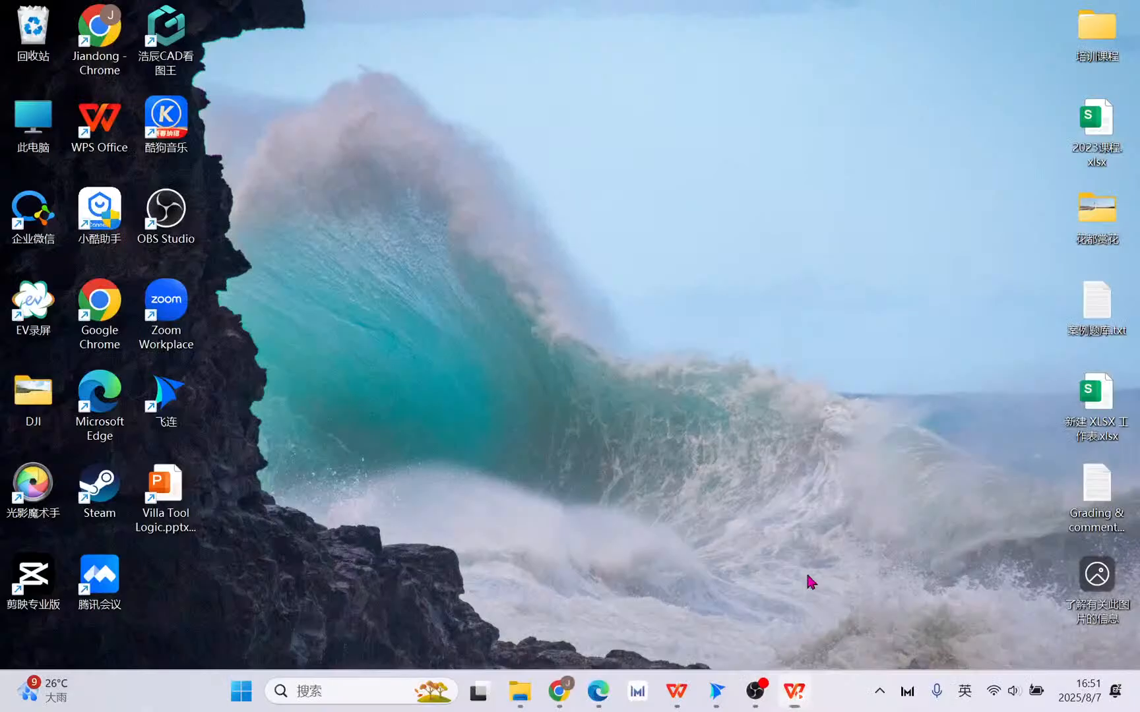
pyautogui.click(560, 692)
# - Enlarge the rectangular stone slab in plan to about 450 mm long and 1441 mm wide
pyautogui.scroll(4, 424, 542)
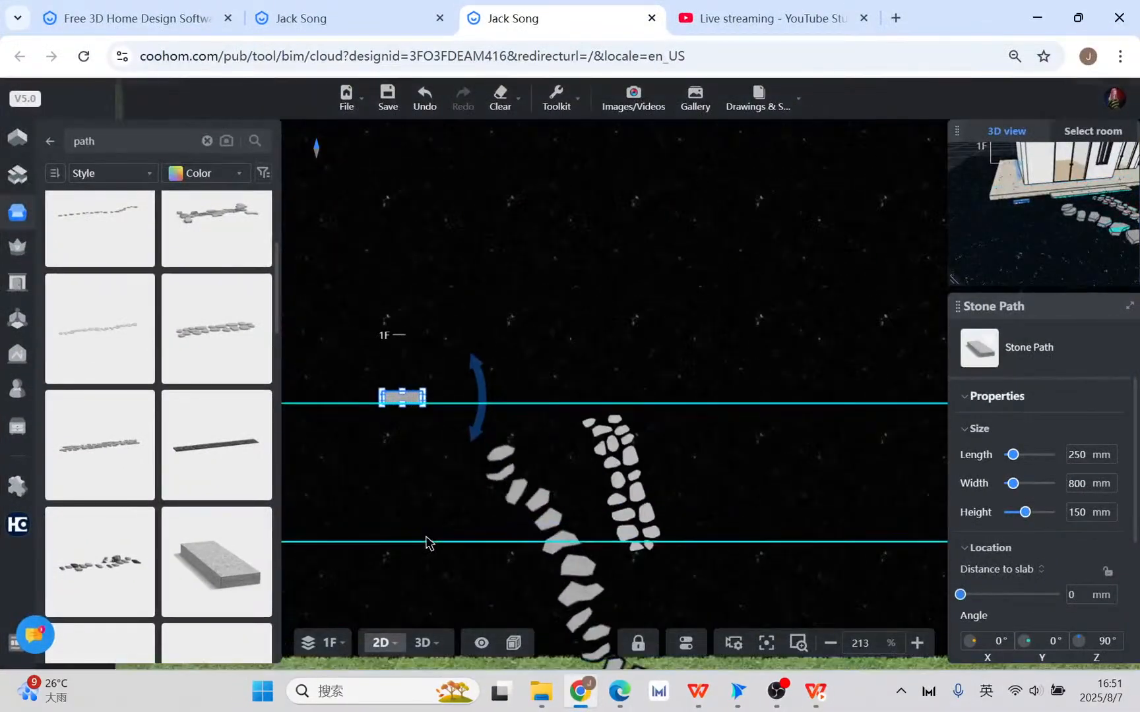
pyautogui.scroll(-5, 423, 521)
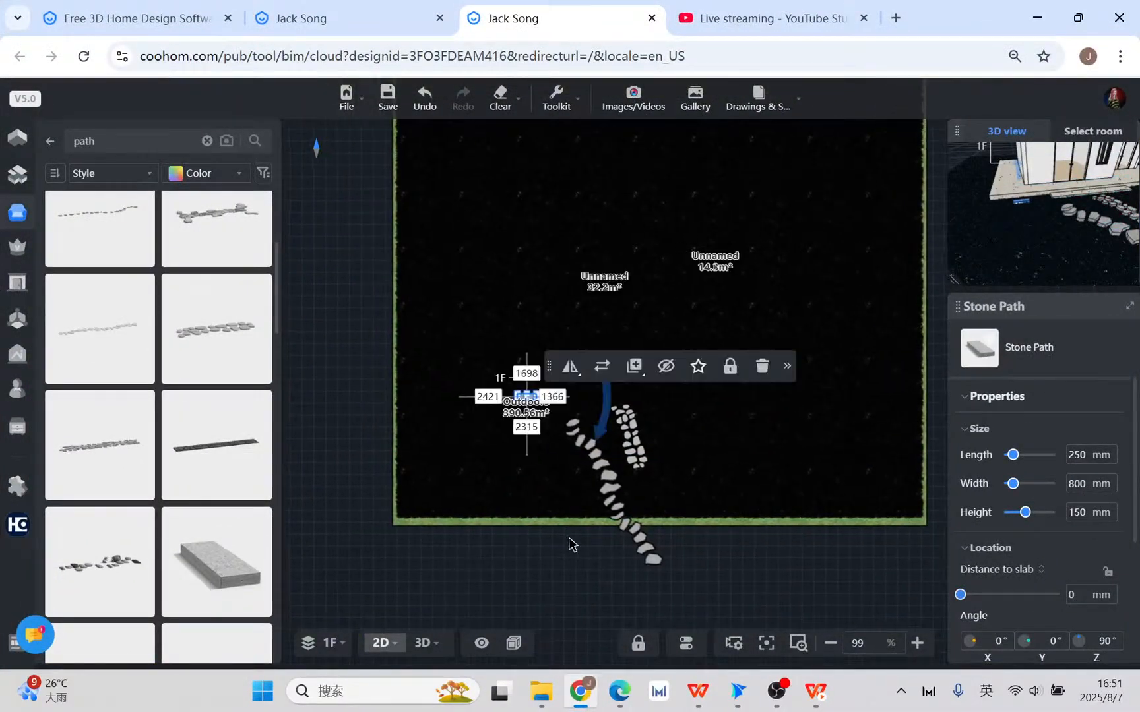
pyautogui.scroll(5, 463, 382)
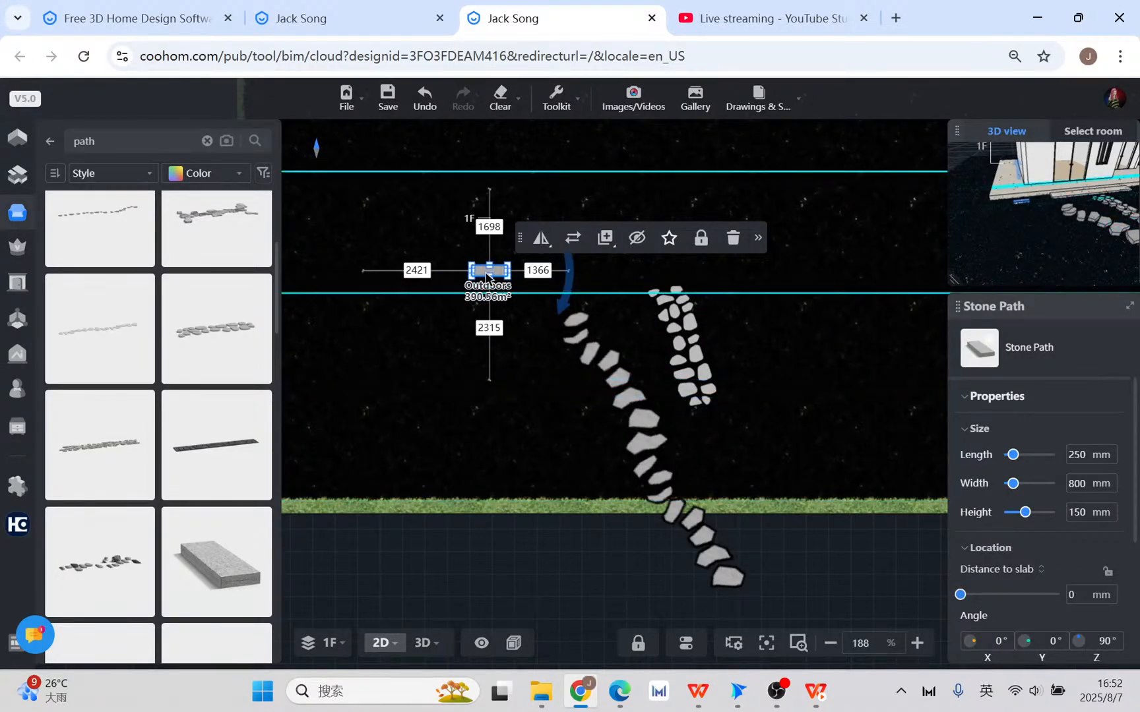
pyautogui.scroll(4, 486, 277)
pyautogui.click(486, 277)
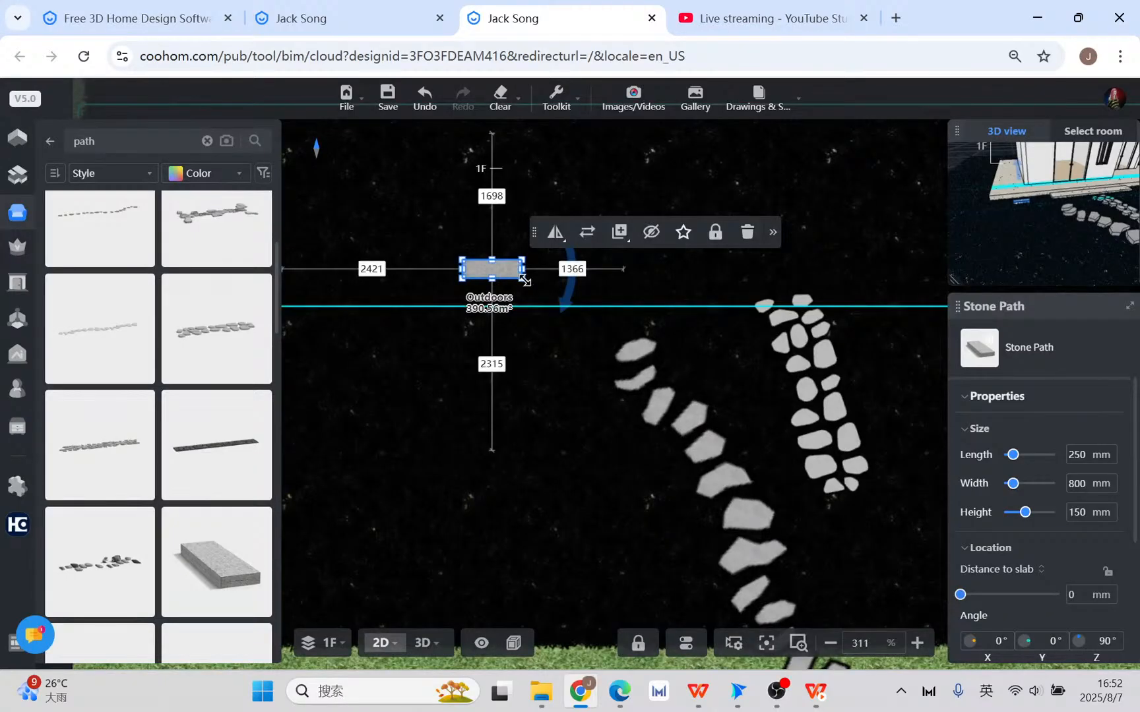
pyautogui.moveTo(524, 281); pyautogui.dragTo(570, 295)
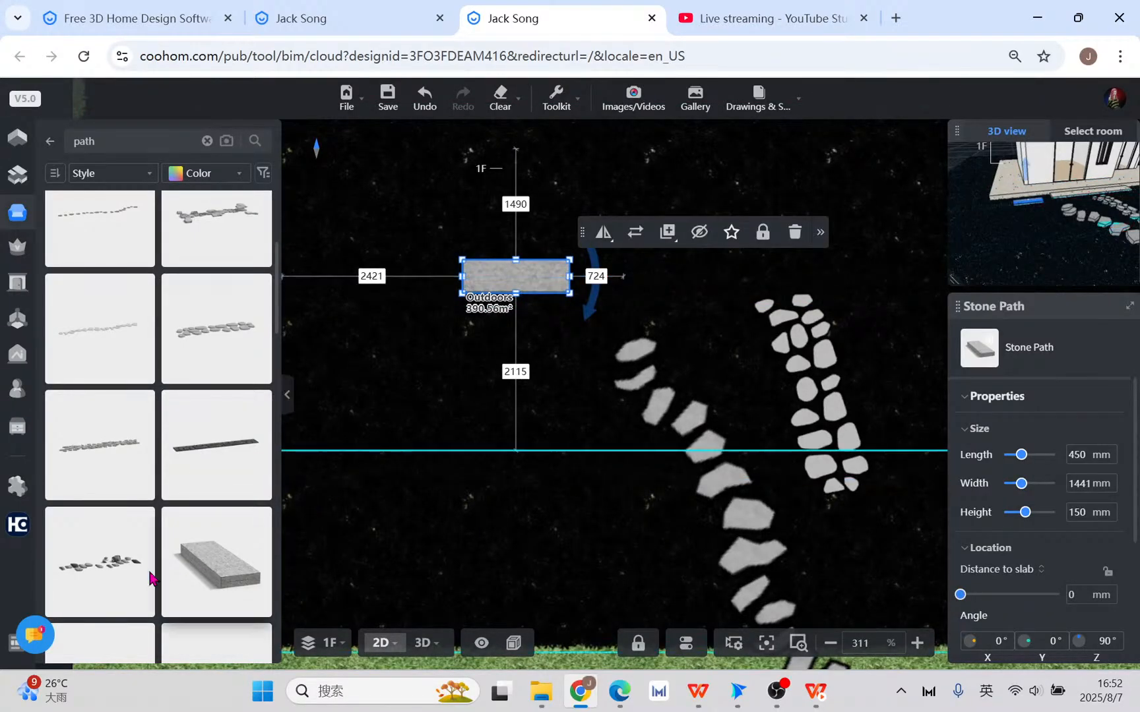
# - Copy the enlarged stone slab and place the duplicate just in front of it, with a gap of about 177 mm
pyautogui.scroll(-5, 155, 577)
pyautogui.scroll(-3, 204, 560)
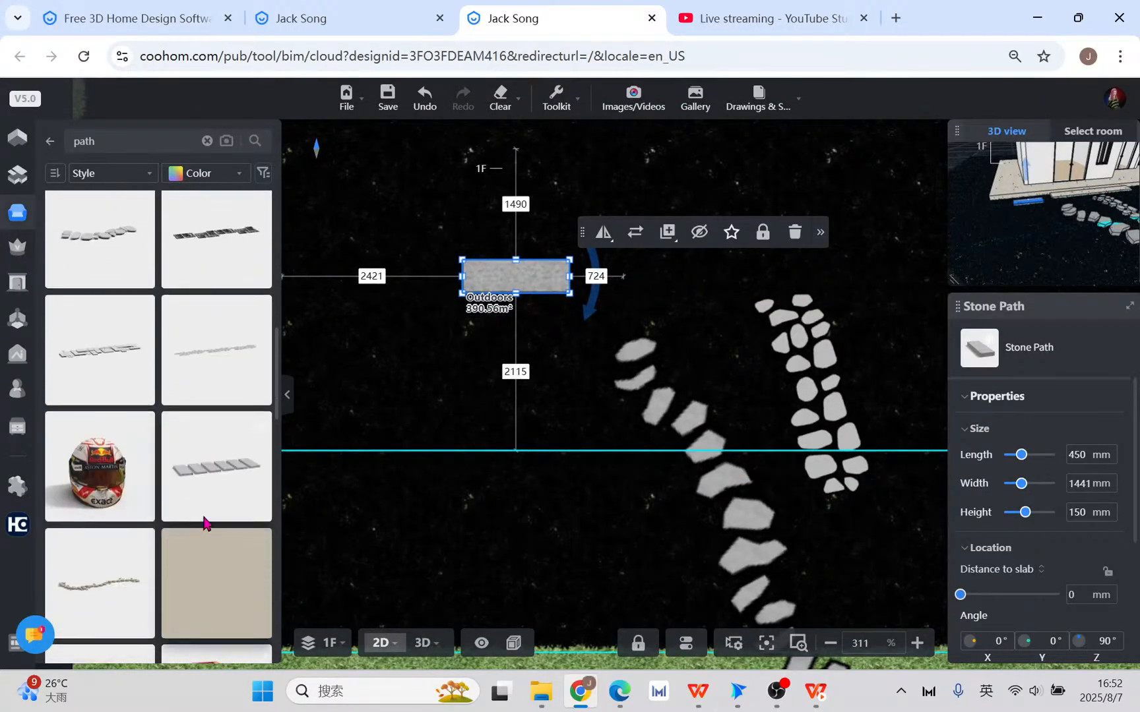
pyautogui.moveTo(661, 239)
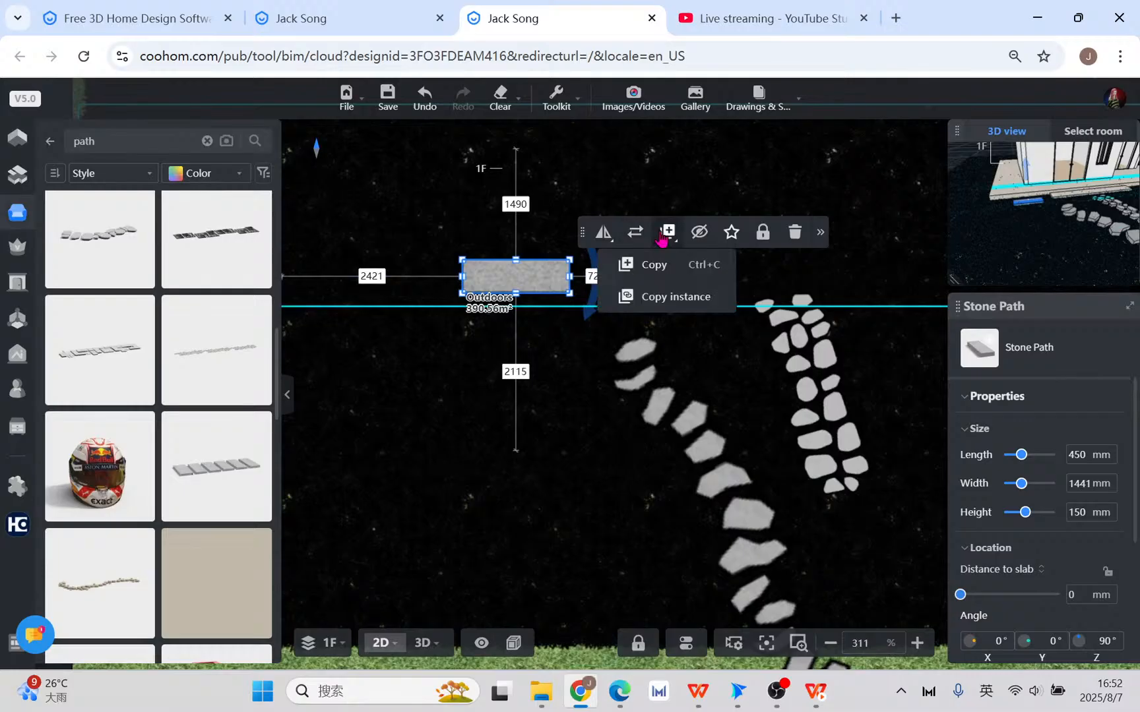
pyautogui.click(653, 264)
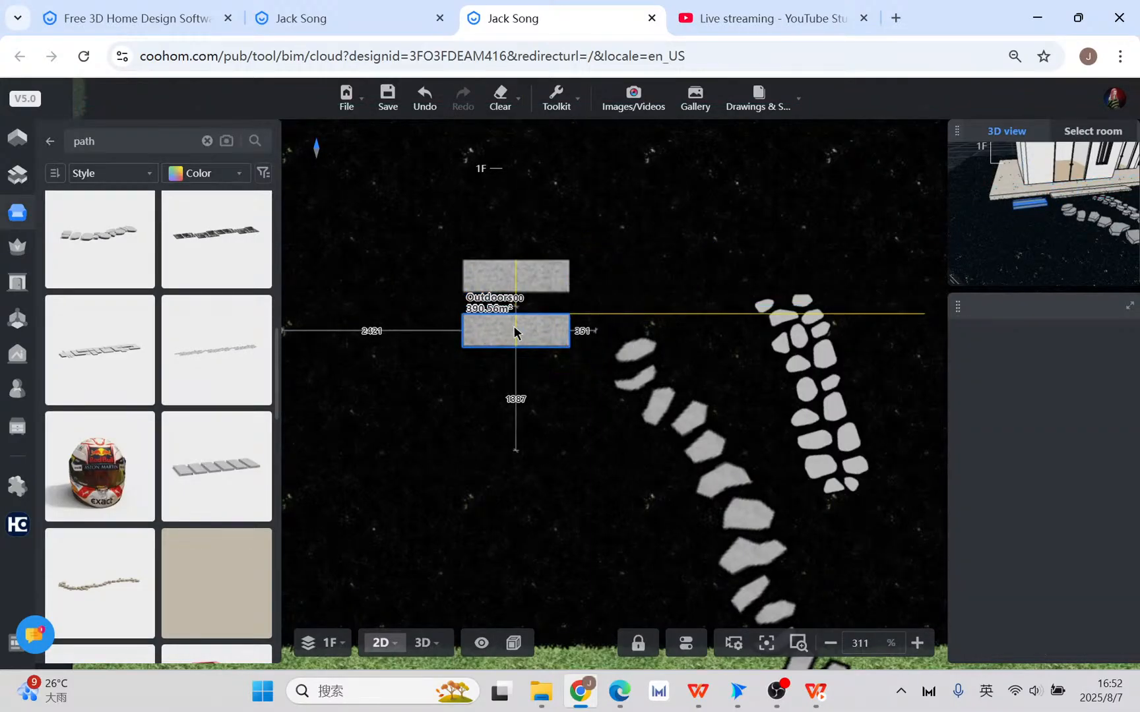
pyautogui.click(514, 332)
pyautogui.moveTo(518, 322); pyautogui.dragTo(519, 313)
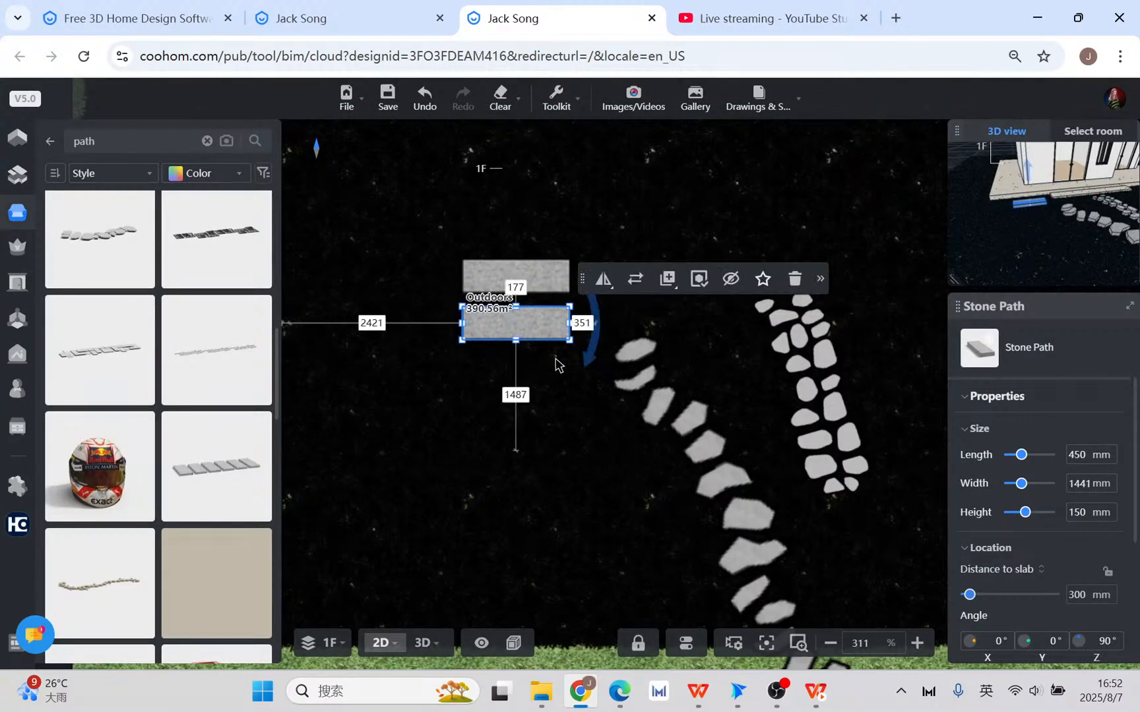
# - Shrink the copied slab to about 312 by 997 mm and set its gap from the larger slab to 80 mm
pyautogui.scroll(5, 544, 343)
pyautogui.moveTo(600, 341); pyautogui.dragTo(494, 264)
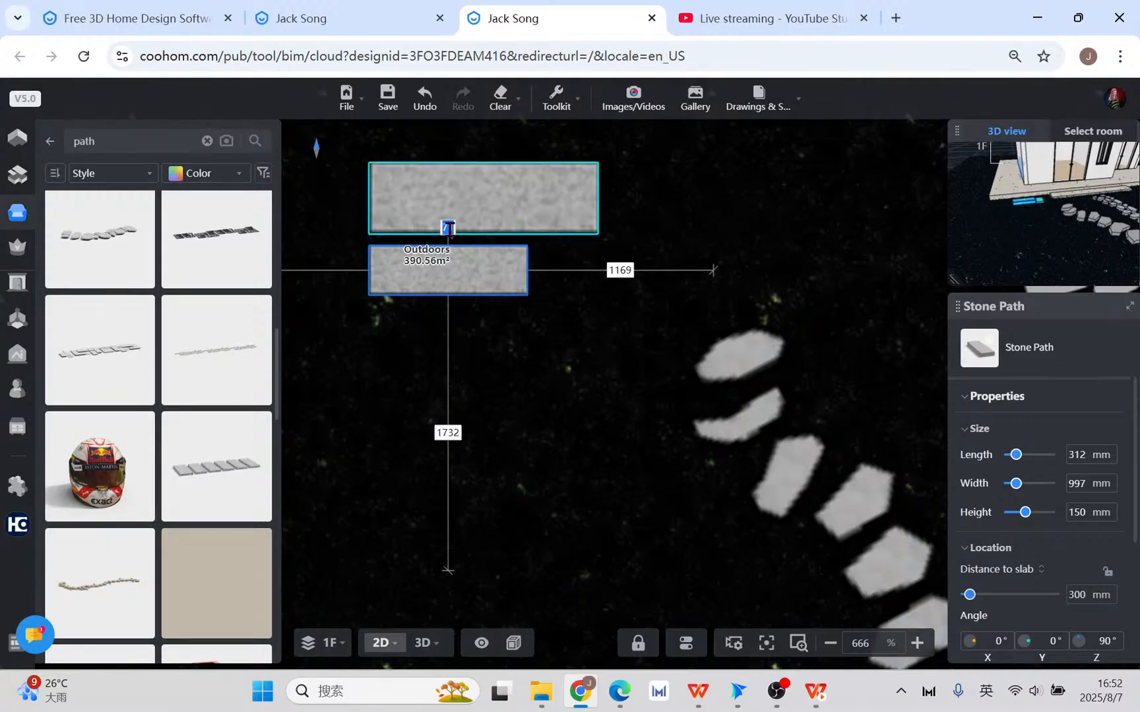
pyautogui.press('Return')
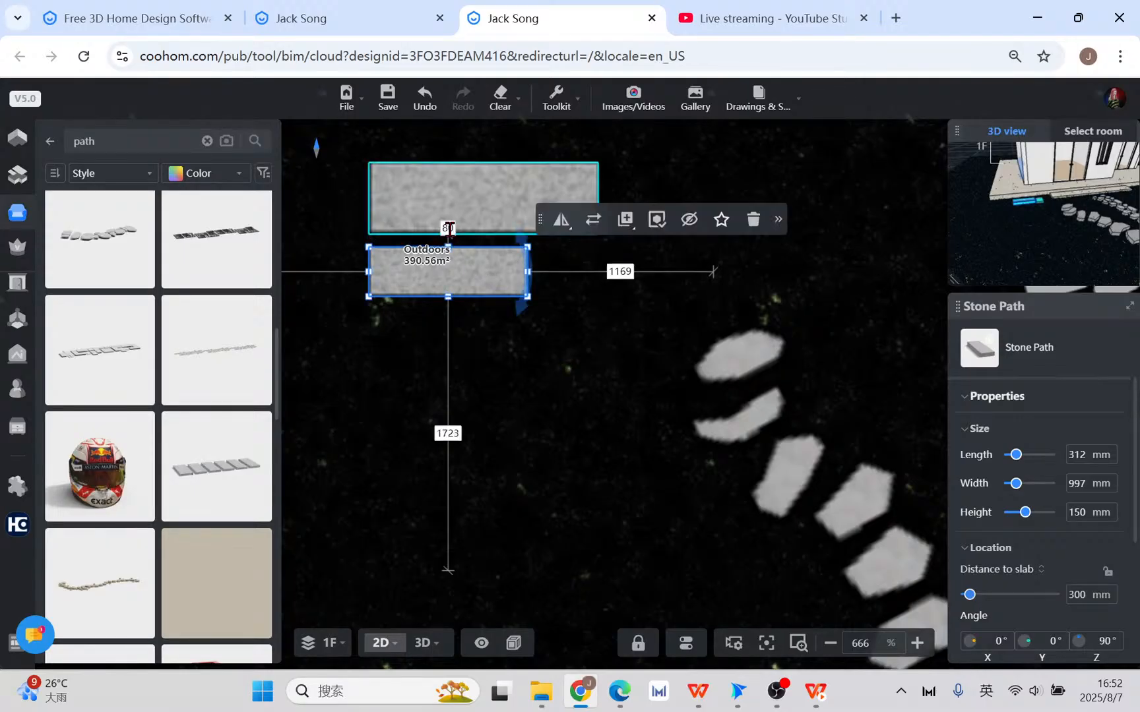
# - Select the larger and smaller stone slabs in the plan and combine them into one group
pyautogui.scroll(-1, 472, 195)
pyautogui.click(472, 198)
pyautogui.keyDown('ctrl'); pyautogui.click(466, 281); pyautogui.keyUp('ctrl')
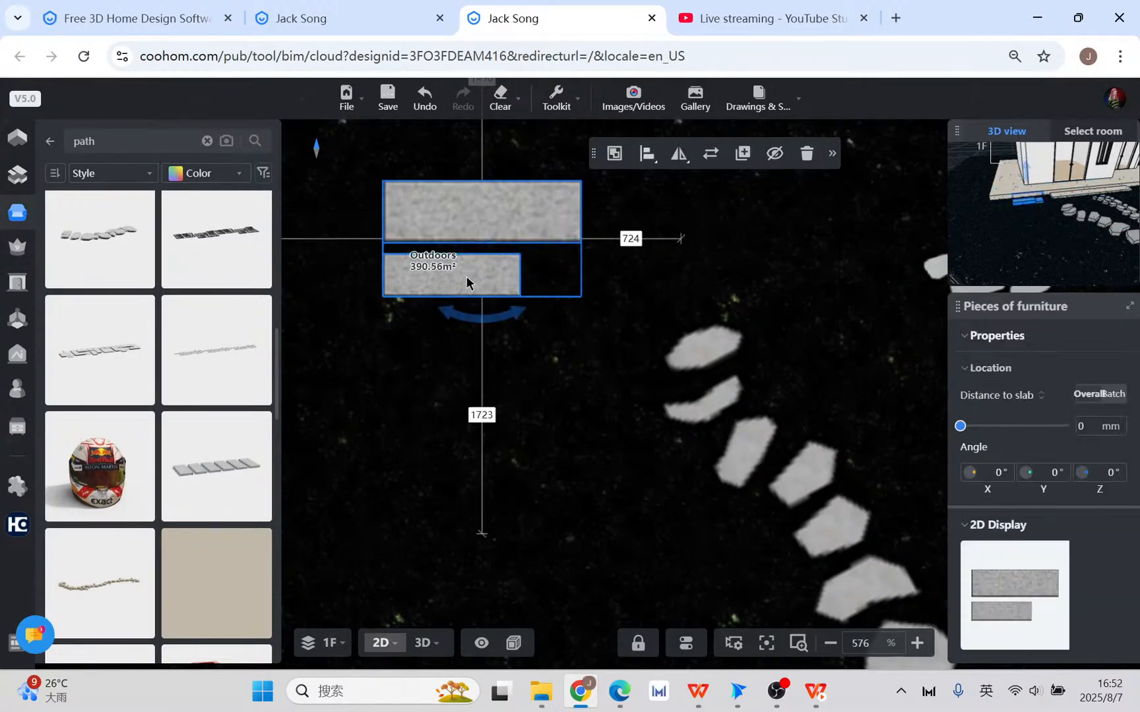
pyautogui.click(615, 153)
# - Create a linear array of the grouped slabs away from the house, with a Y pitch of -928 mm and number 5
pyautogui.click(833, 348)
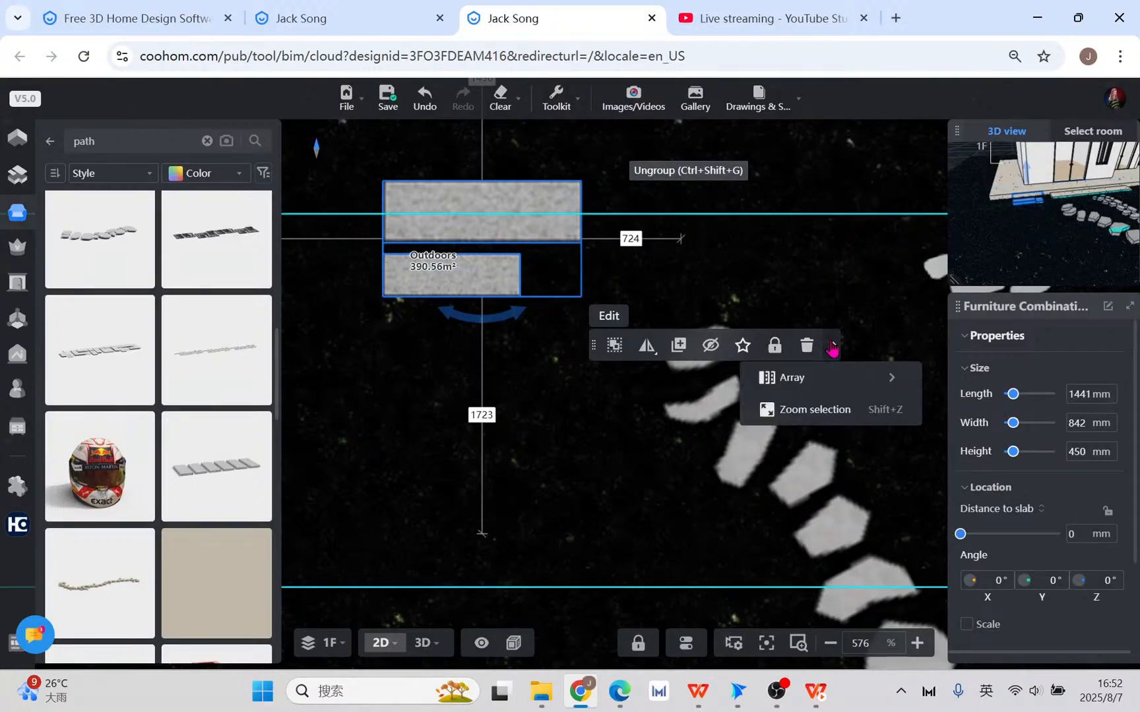
pyautogui.moveTo(836, 350)
pyautogui.moveTo(868, 380)
pyautogui.click(950, 380)
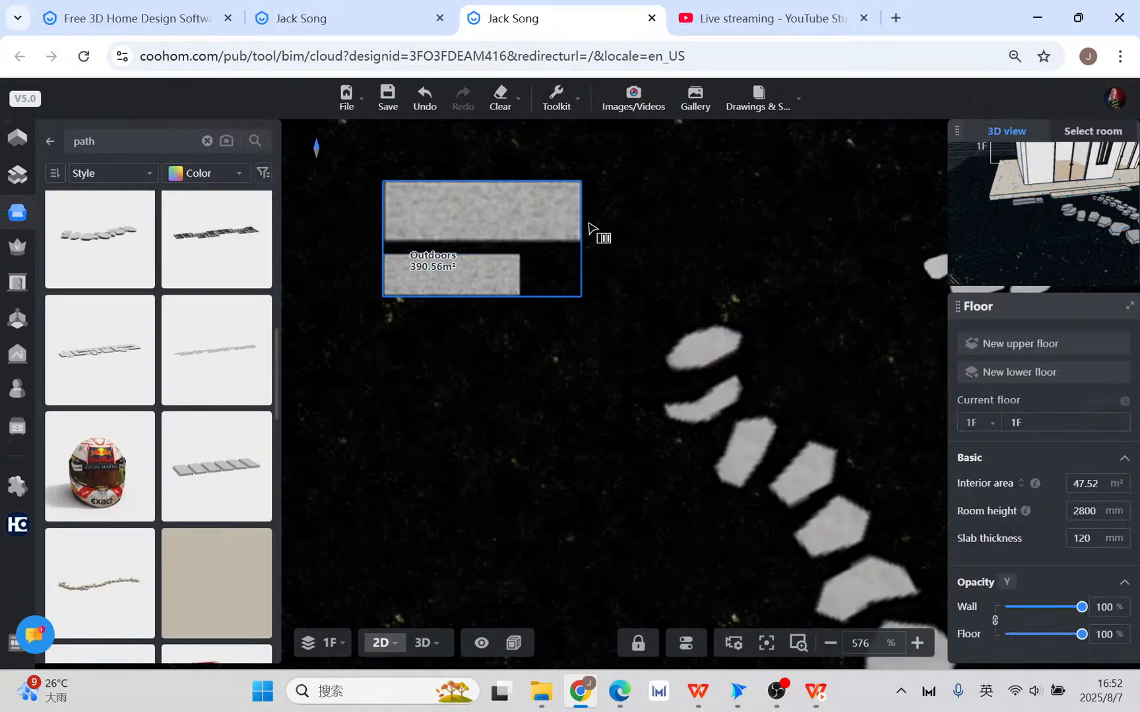
pyautogui.click(584, 192)
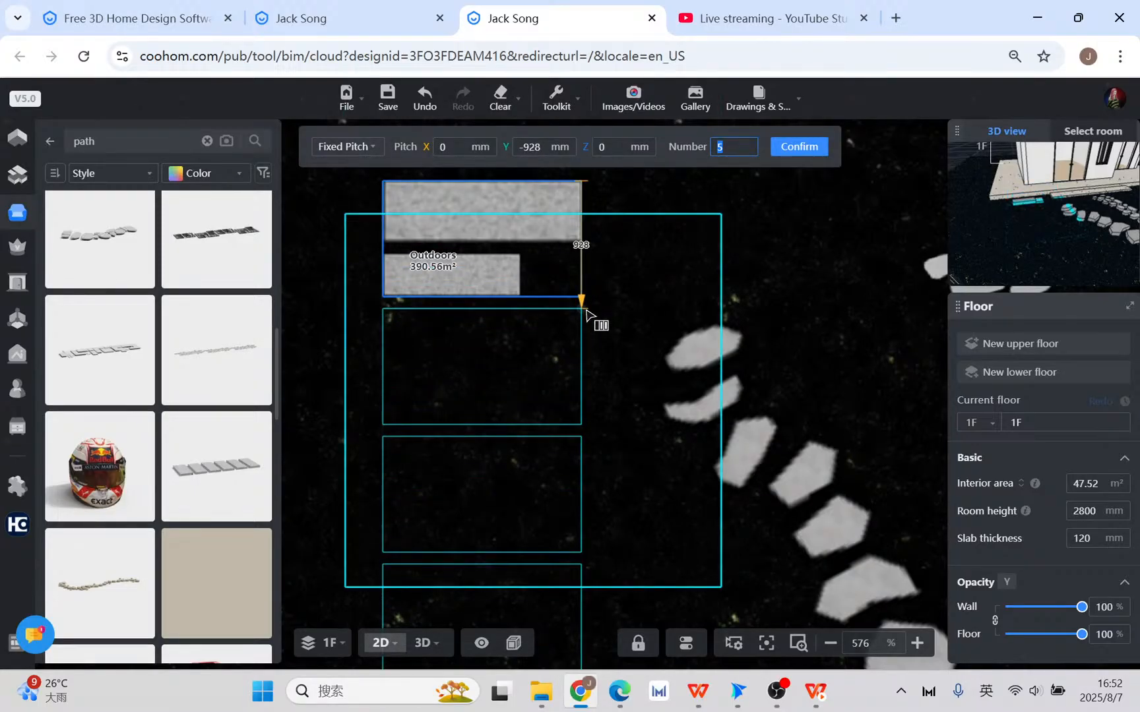
pyautogui.click(586, 312)
pyautogui.scroll(-5, 589, 320)
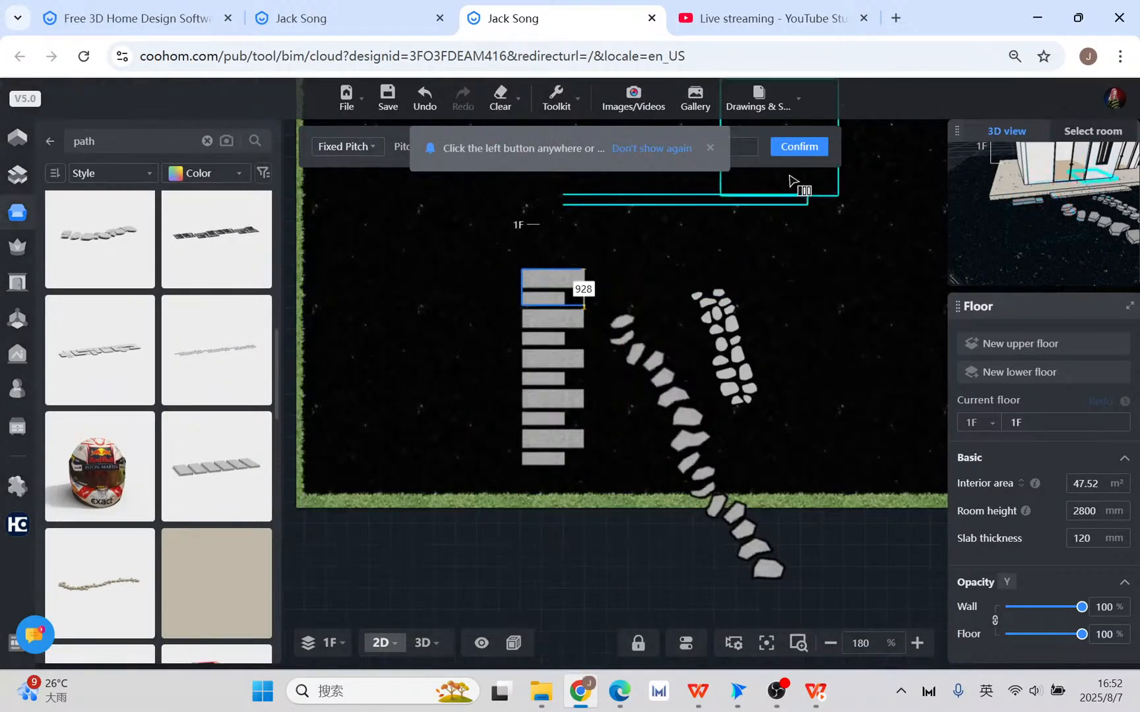
pyautogui.click(798, 146)
# - Check the arrayed slabs in the 3D view, and undo the array and the slab grouping
pyautogui.click(423, 643)
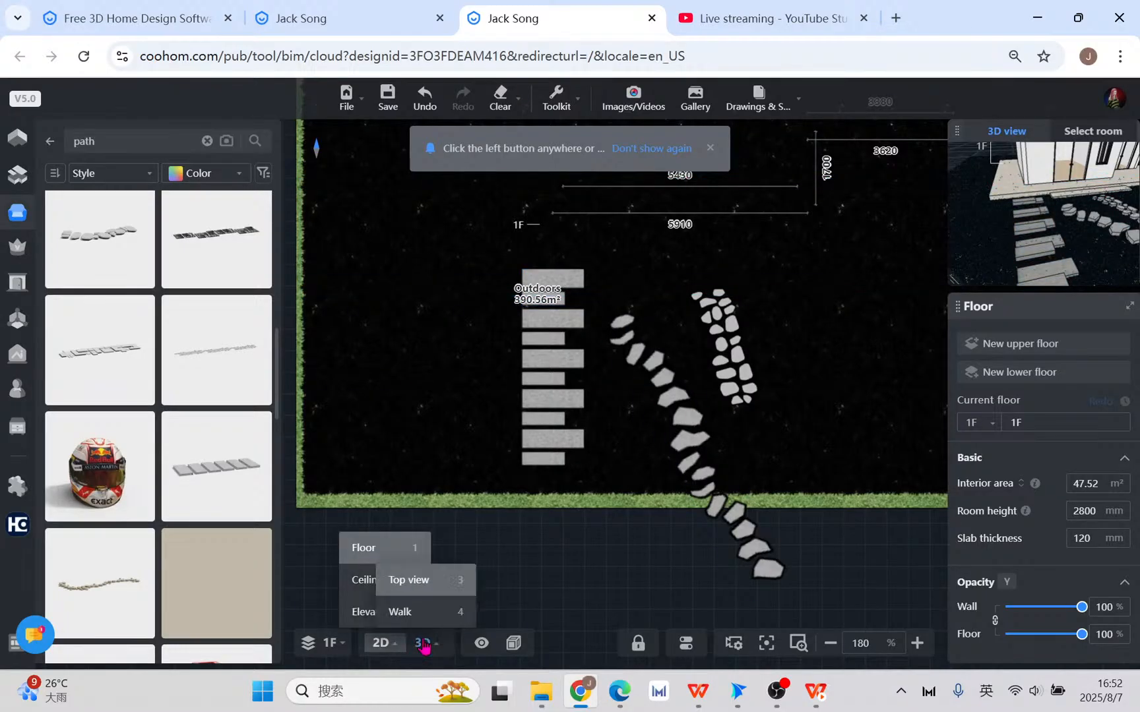
pyautogui.scroll(-5, 591, 480)
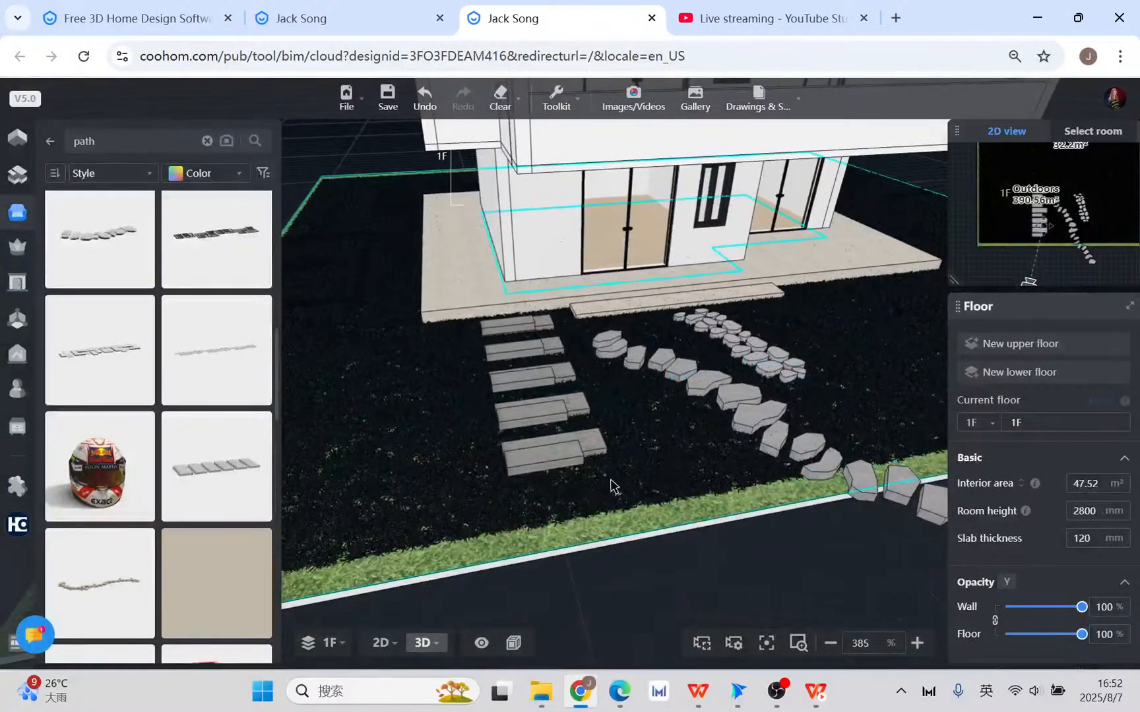
pyautogui.scroll(1, 552, 482)
pyautogui.click(553, 481)
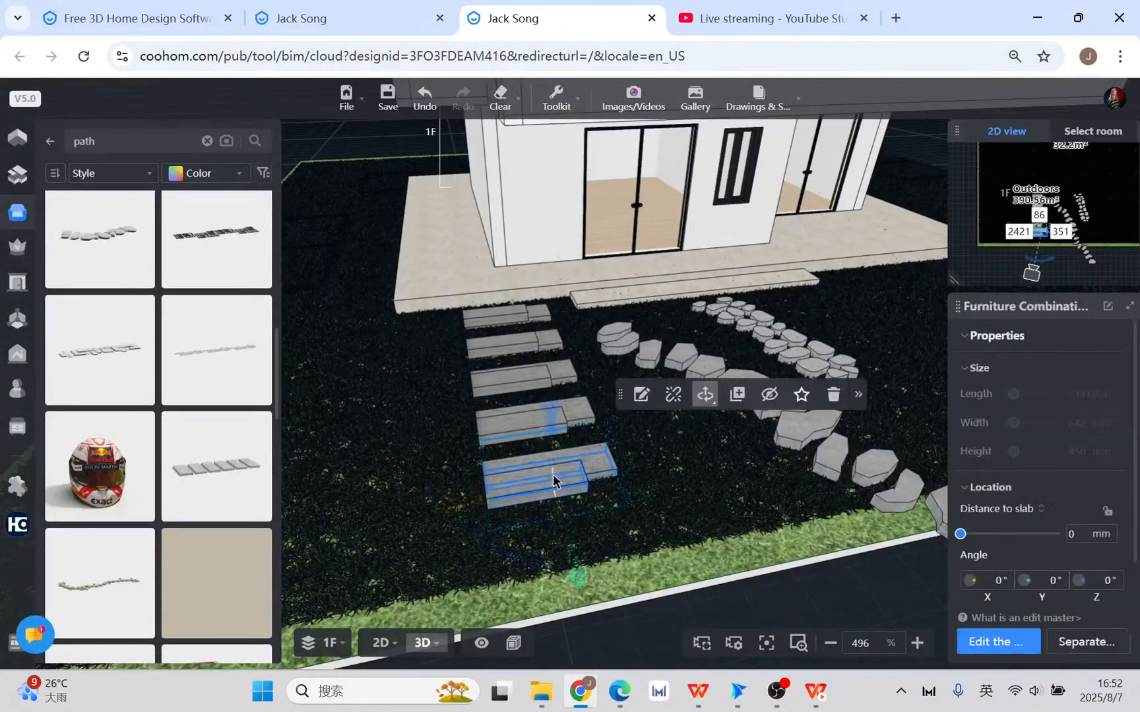
pyautogui.hotkey('ctrl', 'z')
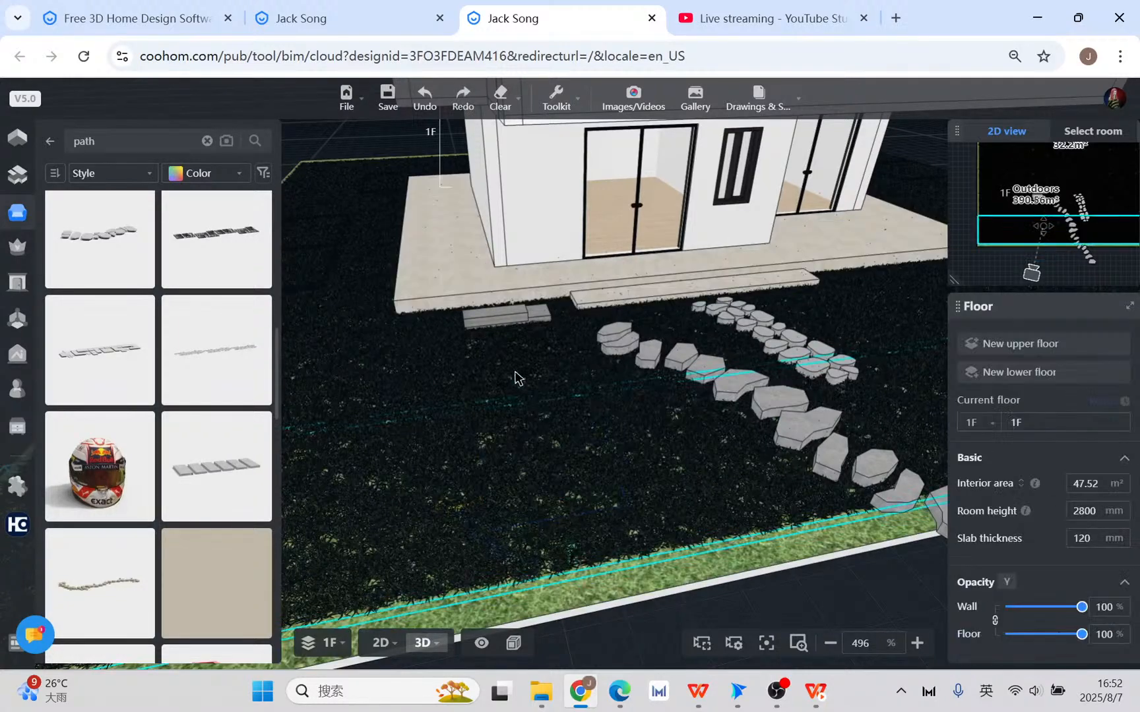
# - Set the smaller stone slab's distance to slab to 0 mm
pyautogui.click(512, 320)
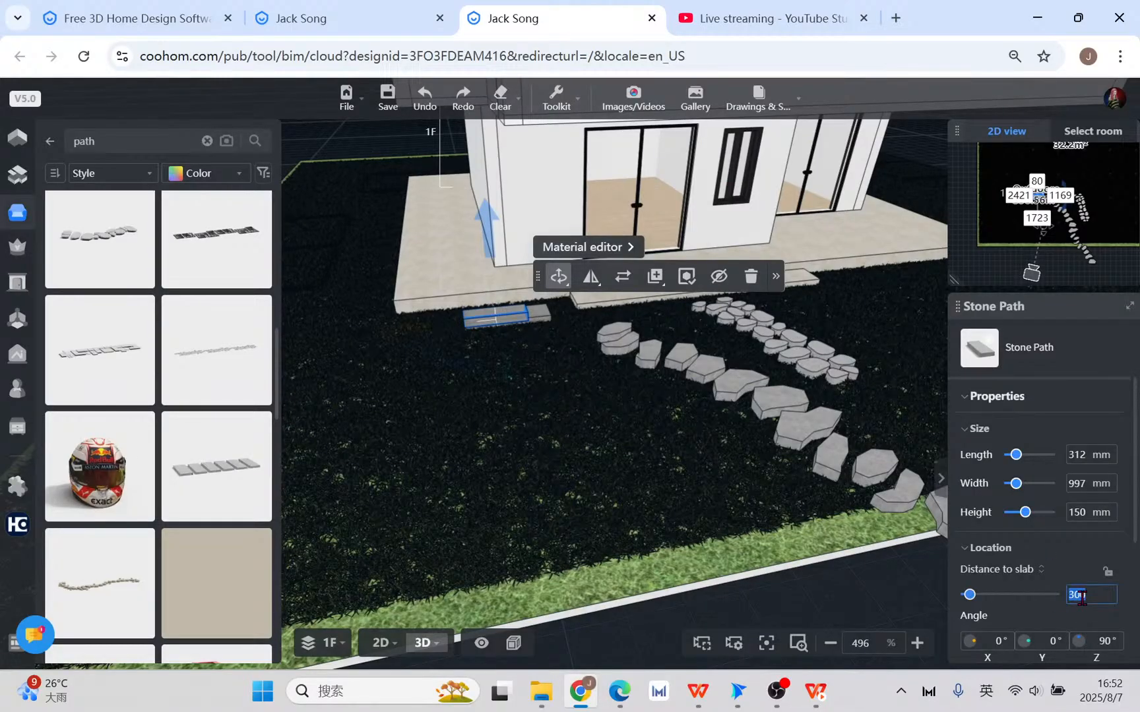
pyautogui.write('0')
pyautogui.press('Return')
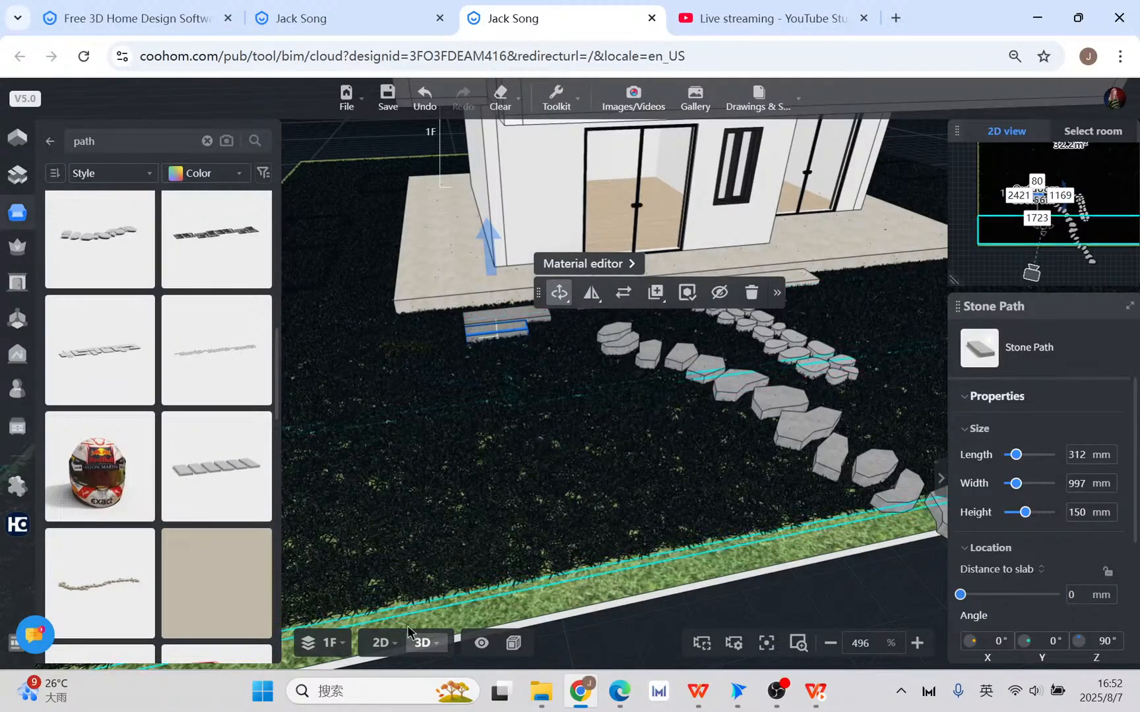
# - Return to the 2D plan and group the larger and smaller stone slabs
pyautogui.click(380, 643)
pyautogui.scroll(4, 537, 325)
pyautogui.click(551, 258)
pyautogui.scroll(4, 571, 288)
pyautogui.click(573, 249)
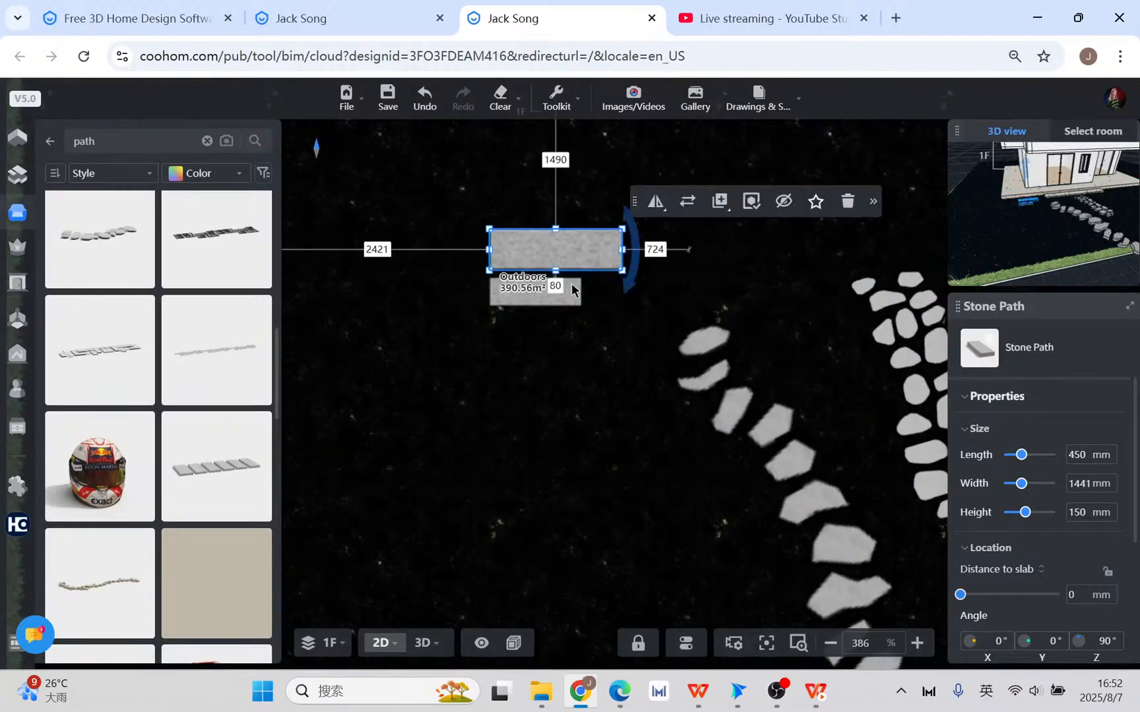
pyautogui.keyDown('ctrl'); pyautogui.click(571, 290); pyautogui.keyUp('ctrl')
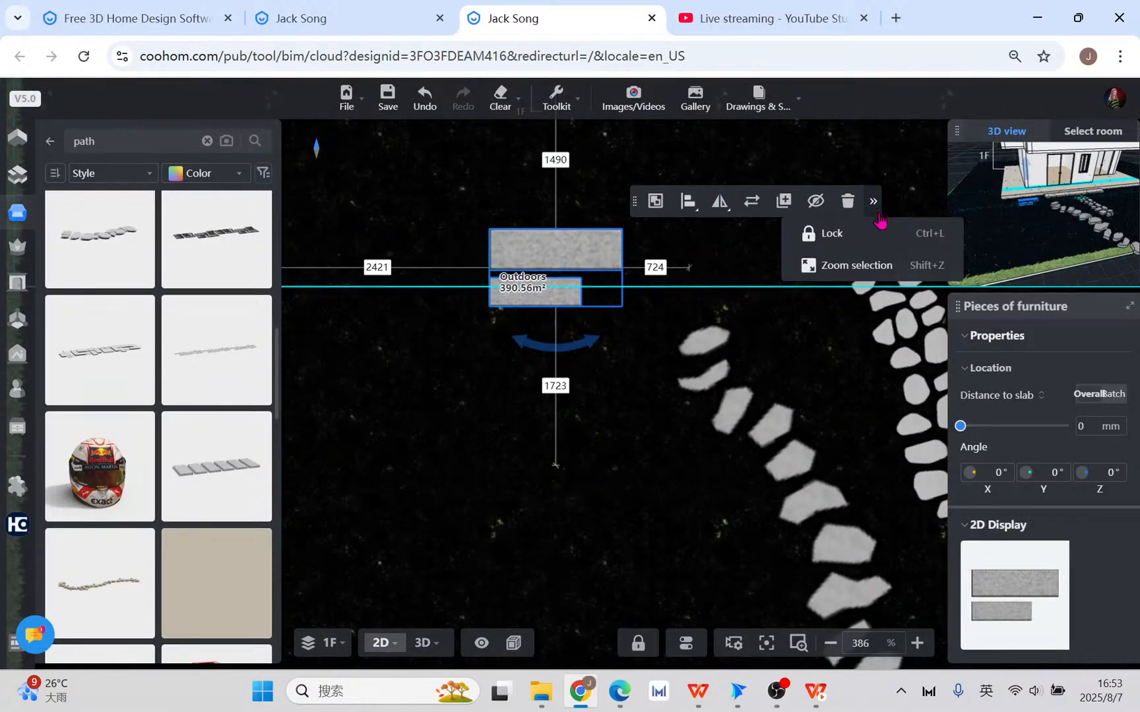
pyautogui.click(662, 204)
# - Create a linear array of the slab group away from the house, with a Y pitch of -978 mm and number 5
pyautogui.moveTo(873, 202)
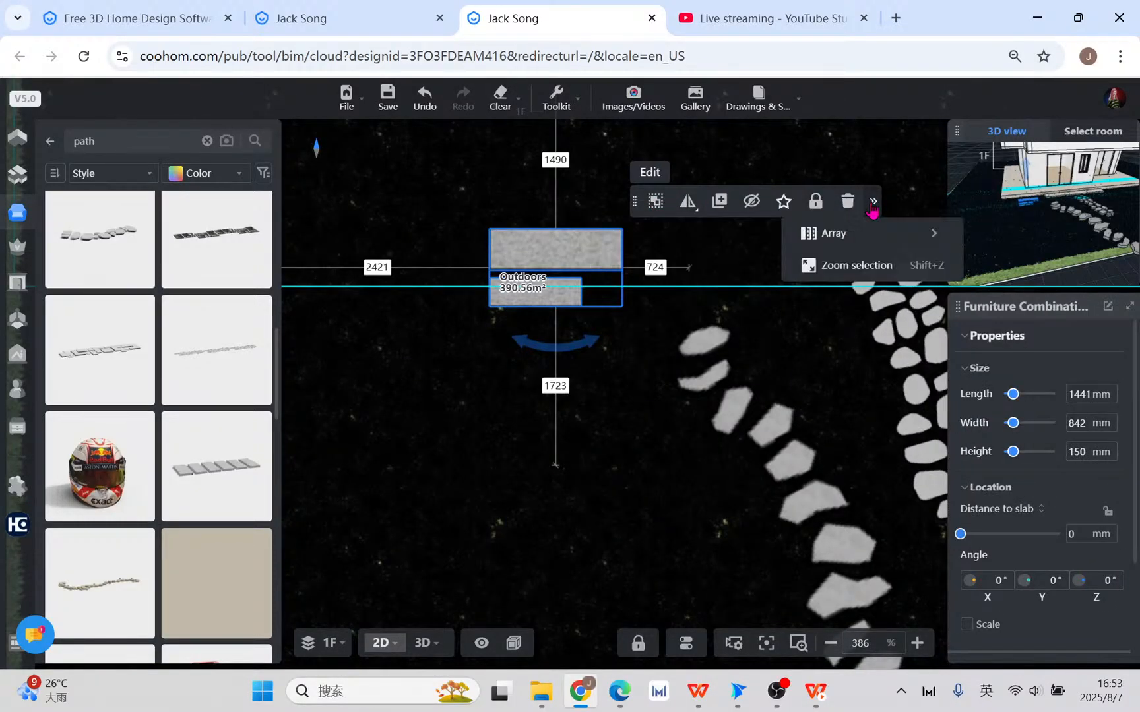
pyautogui.moveTo(884, 237)
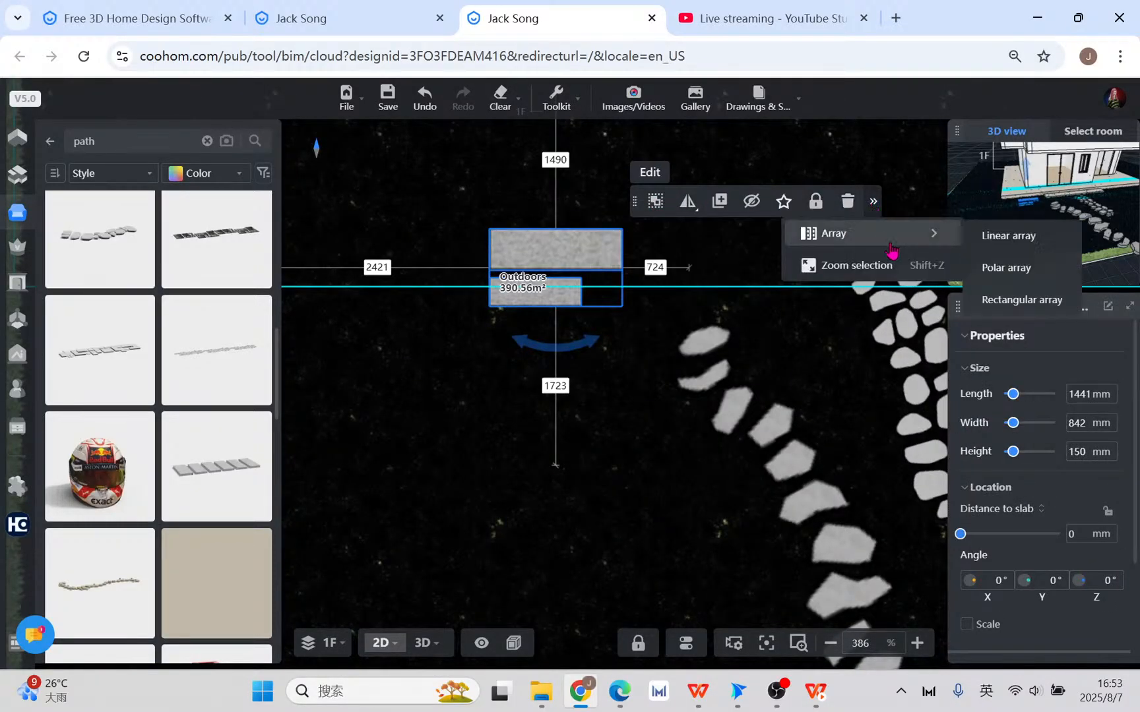
pyautogui.click(1041, 239)
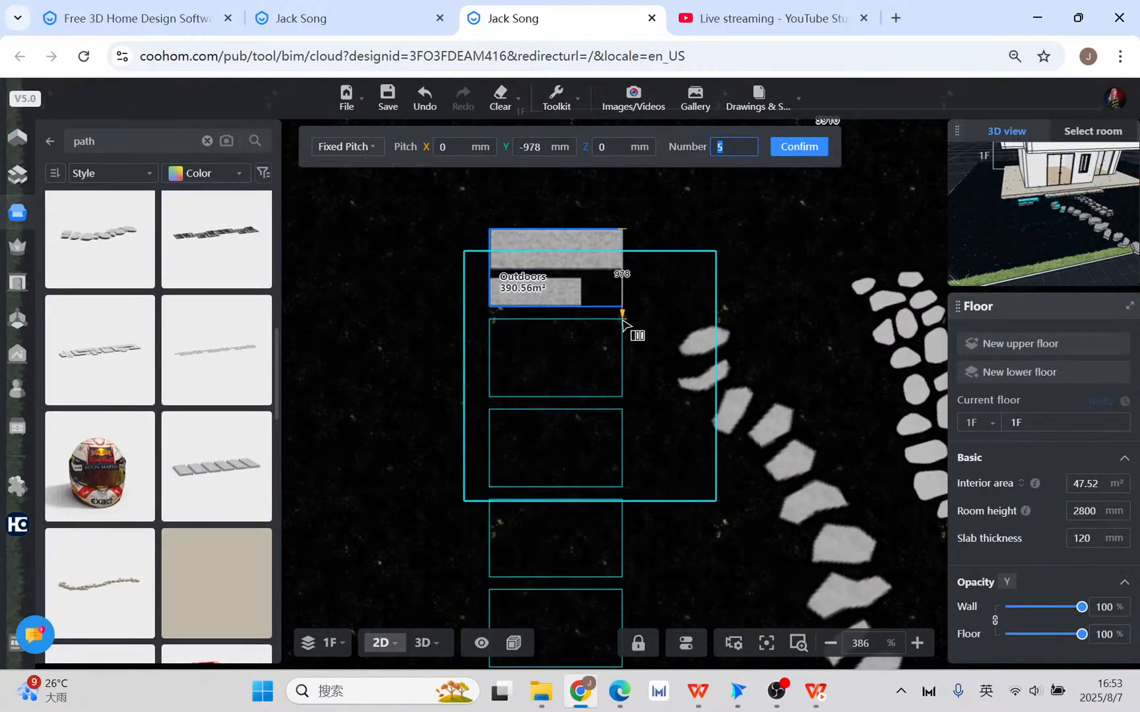
pyautogui.click(795, 148)
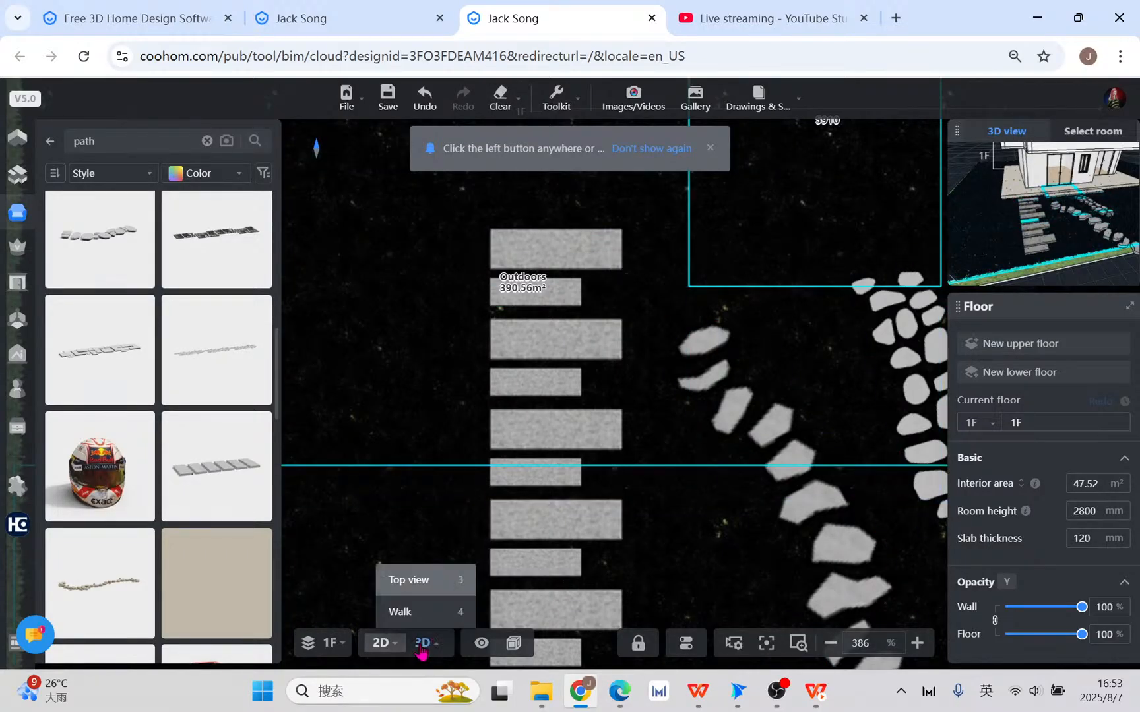
# - Inspect the arrayed slab path and its height above the grass in the 3D view from close to ground level
pyautogui.click(422, 643)
pyautogui.scroll(-1, 723, 580)
pyautogui.moveTo(683, 575); pyautogui.dragTo(699, 533)
pyautogui.scroll(-1, 714, 552)
pyautogui.scroll(3, 703, 561)
pyautogui.moveTo(704, 556); pyautogui.dragTo(548, 377, button='right')
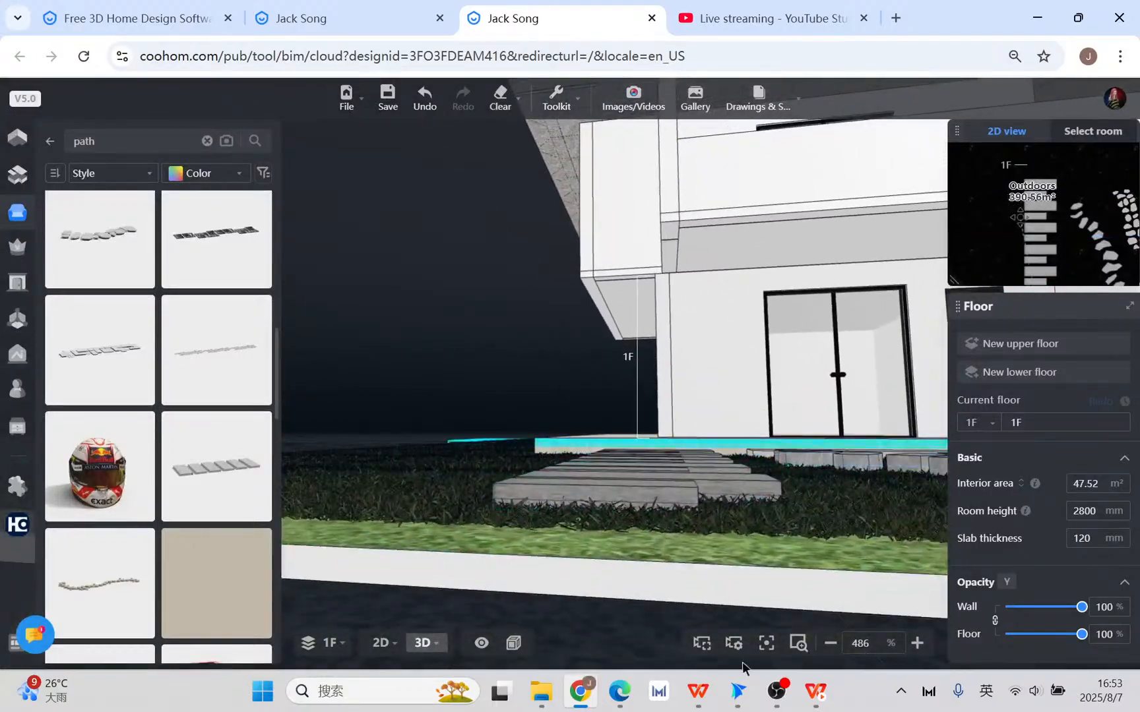
# - Show the Walking path & Steps slide for reference, and return to the Coohom browser window
pyautogui.click(817, 691)
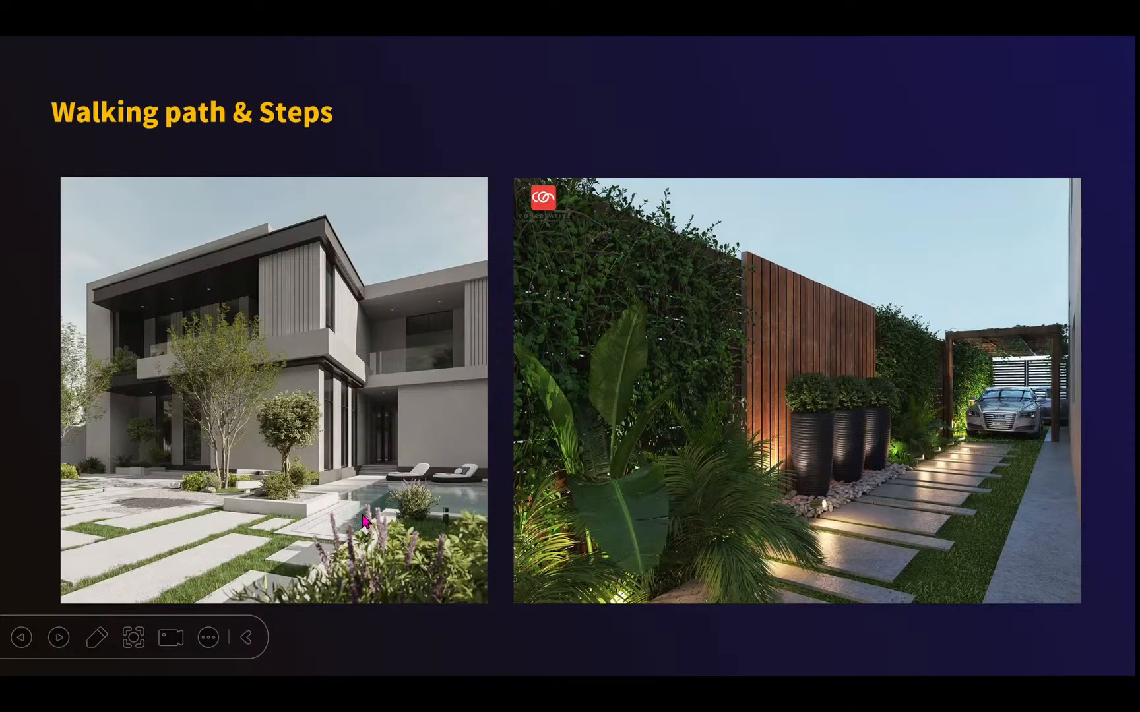
pyautogui.press('super+d')
pyautogui.click(560, 704)
# - Select the outdoor lawn area in the 3D view and open the advanced tools
pyautogui.scroll(-3, 606, 554)
pyautogui.moveTo(599, 567); pyautogui.dragTo(572, 594)
pyautogui.click(728, 403)
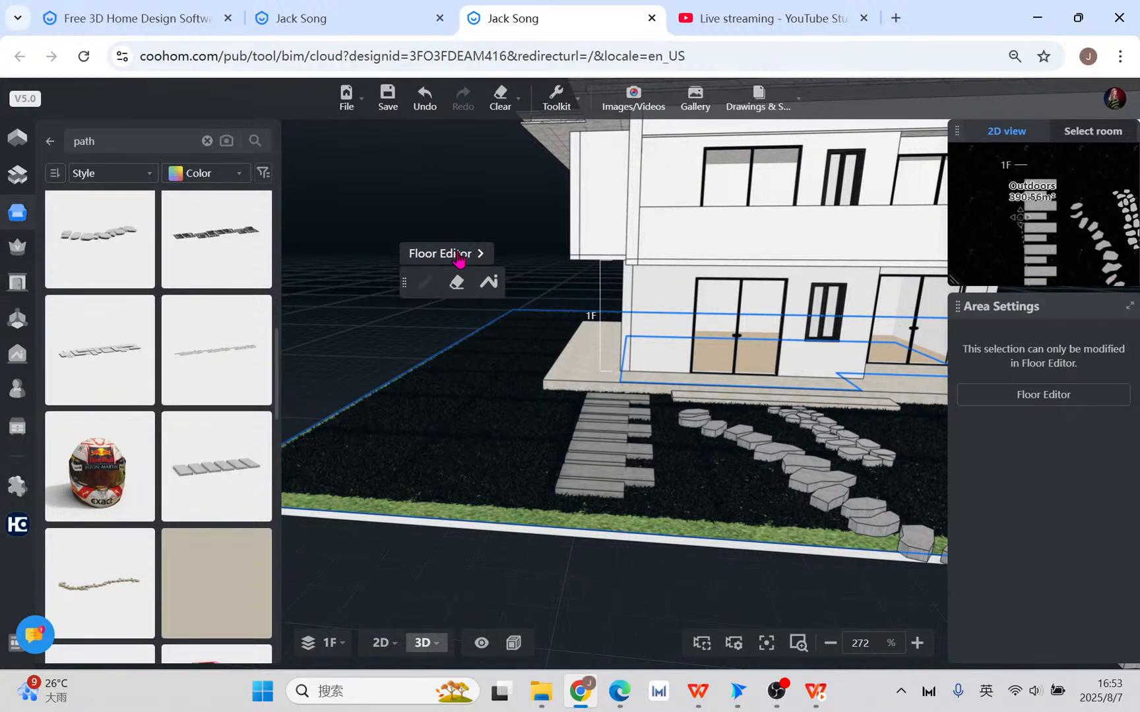
pyautogui.click(18, 426)
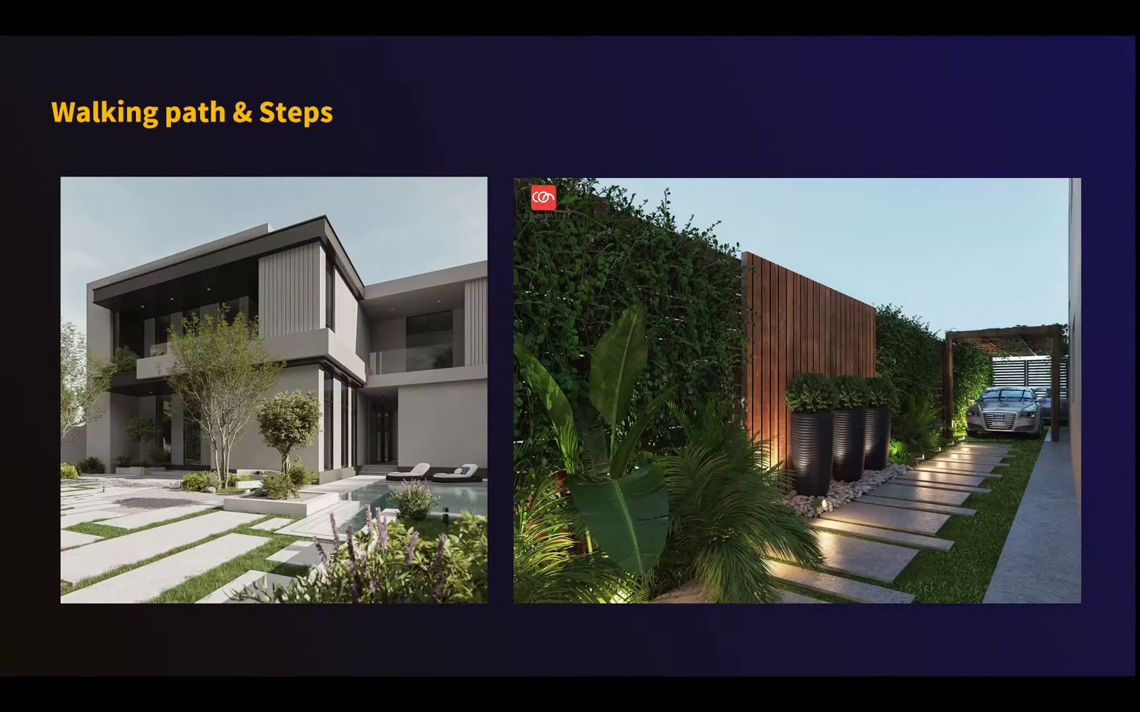
# - Return from the slideshow to the Coohom browser window, search the public library for "pool", and browse the models
pyautogui.press('super+d')
pyautogui.click(567, 693)
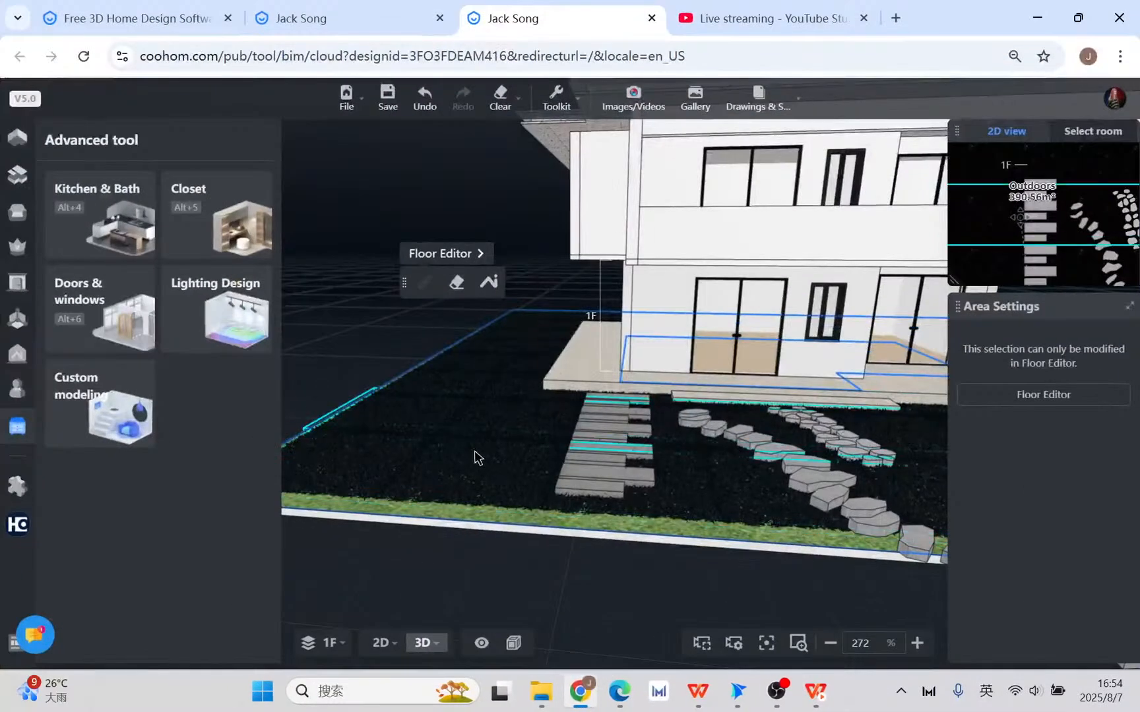
pyautogui.click(17, 212)
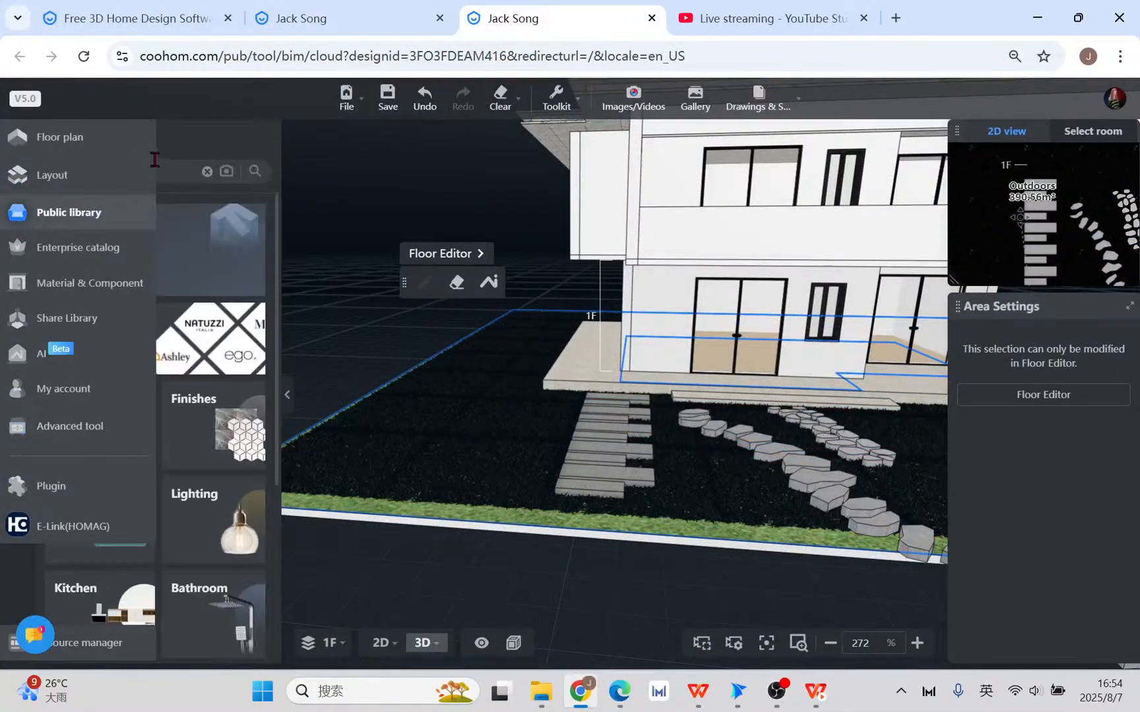
pyautogui.click(174, 166)
pyautogui.write('poo')
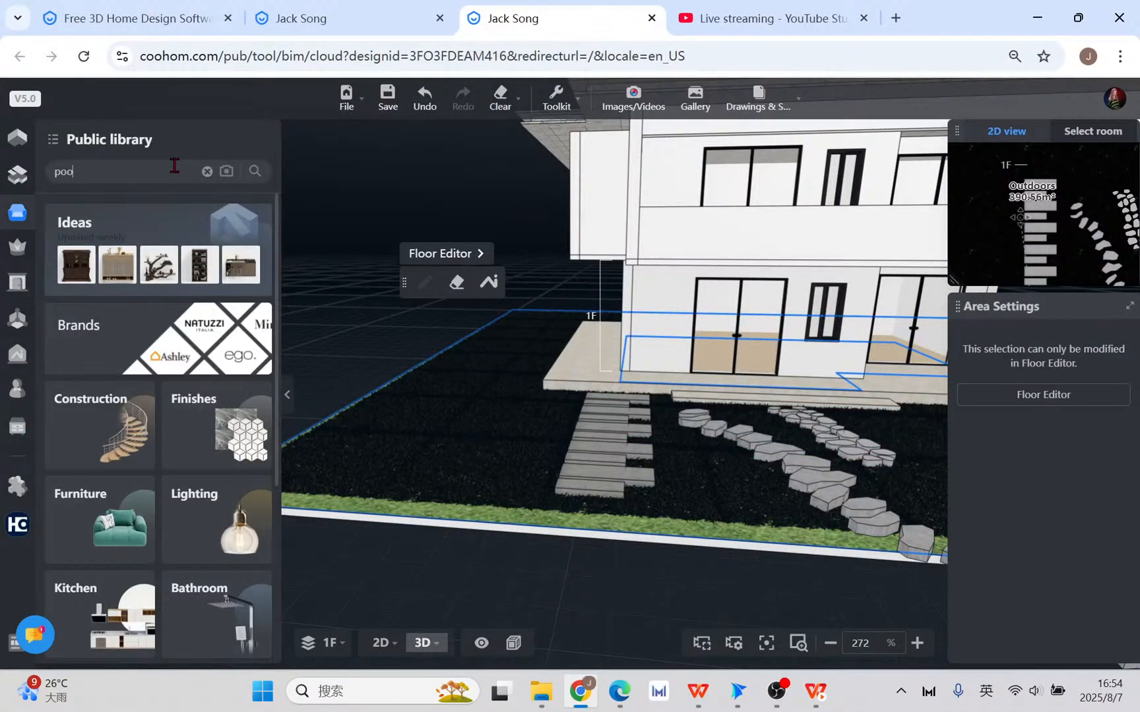
pyautogui.write('l')
pyautogui.press('Return')
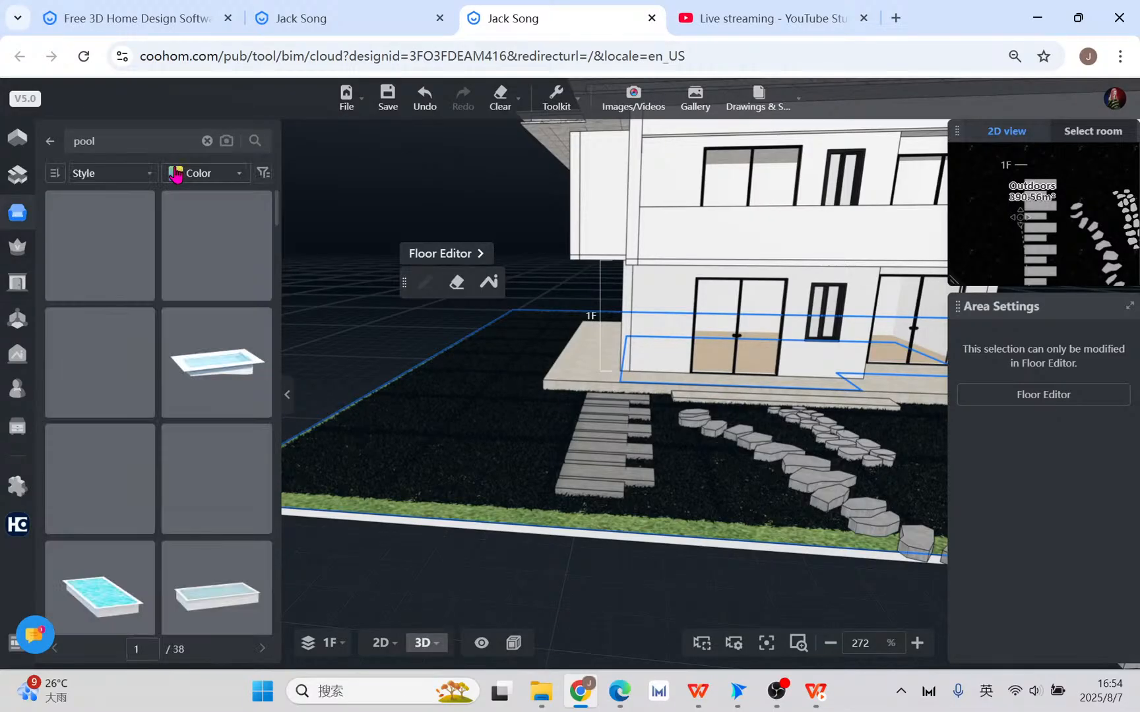
pyautogui.scroll(-3, 159, 462)
pyautogui.scroll(-10, 197, 409)
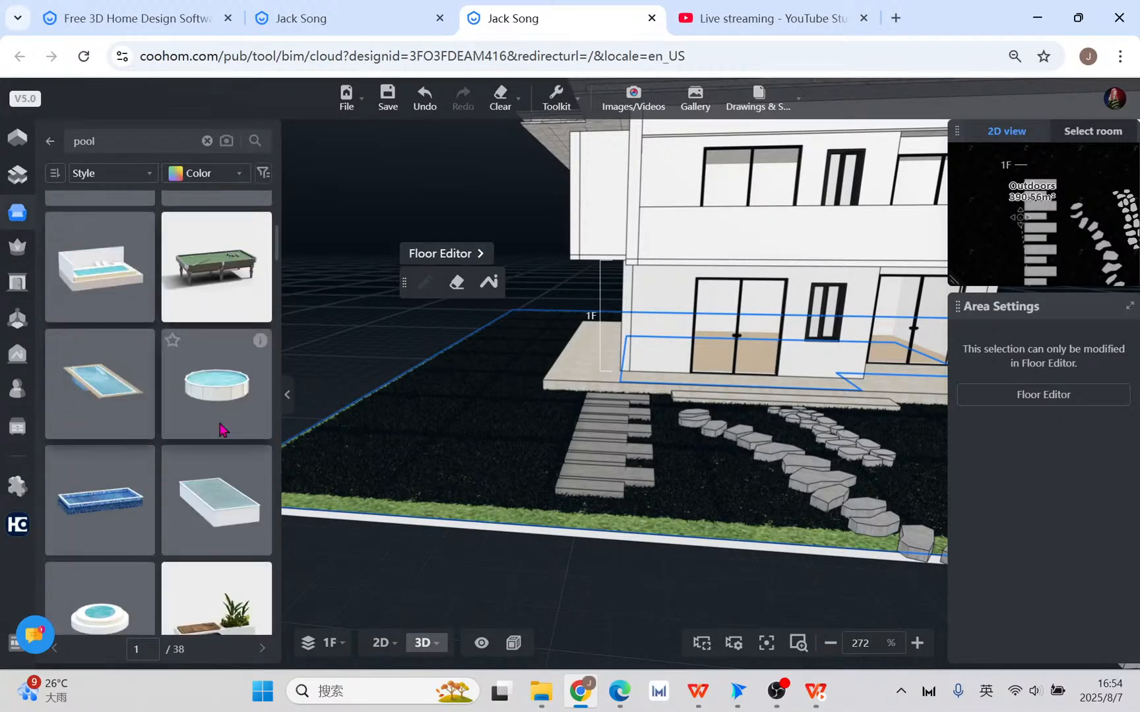
pyautogui.scroll(-10, 215, 462)
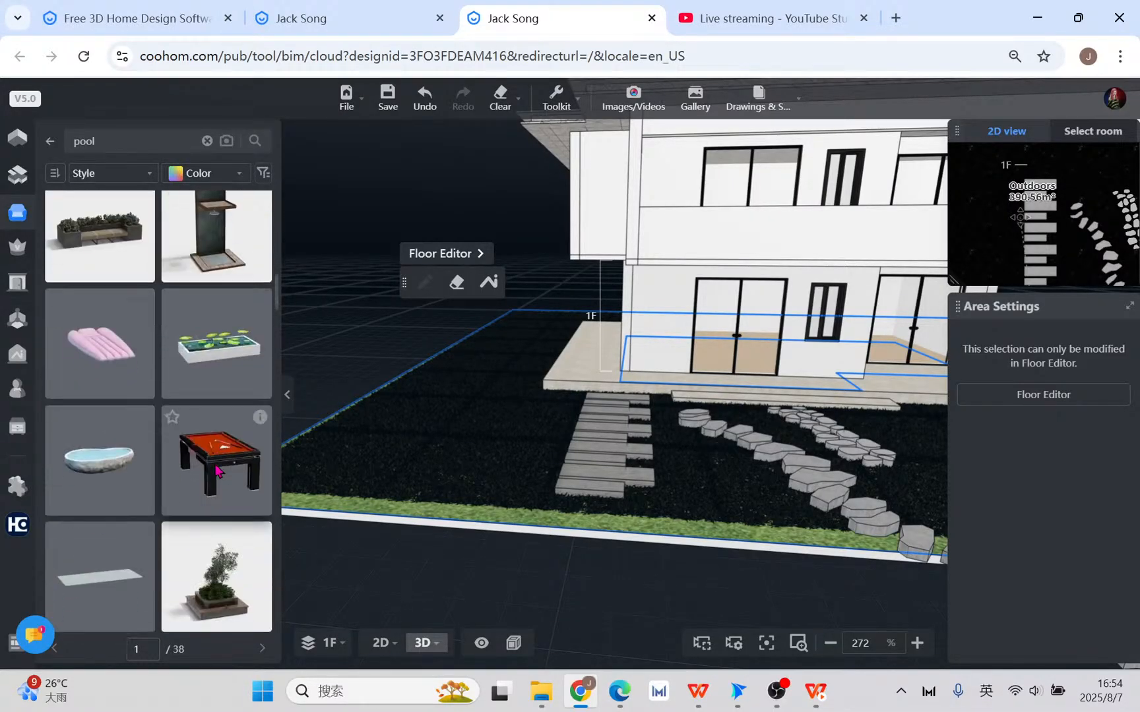
pyautogui.scroll(-4, 214, 439)
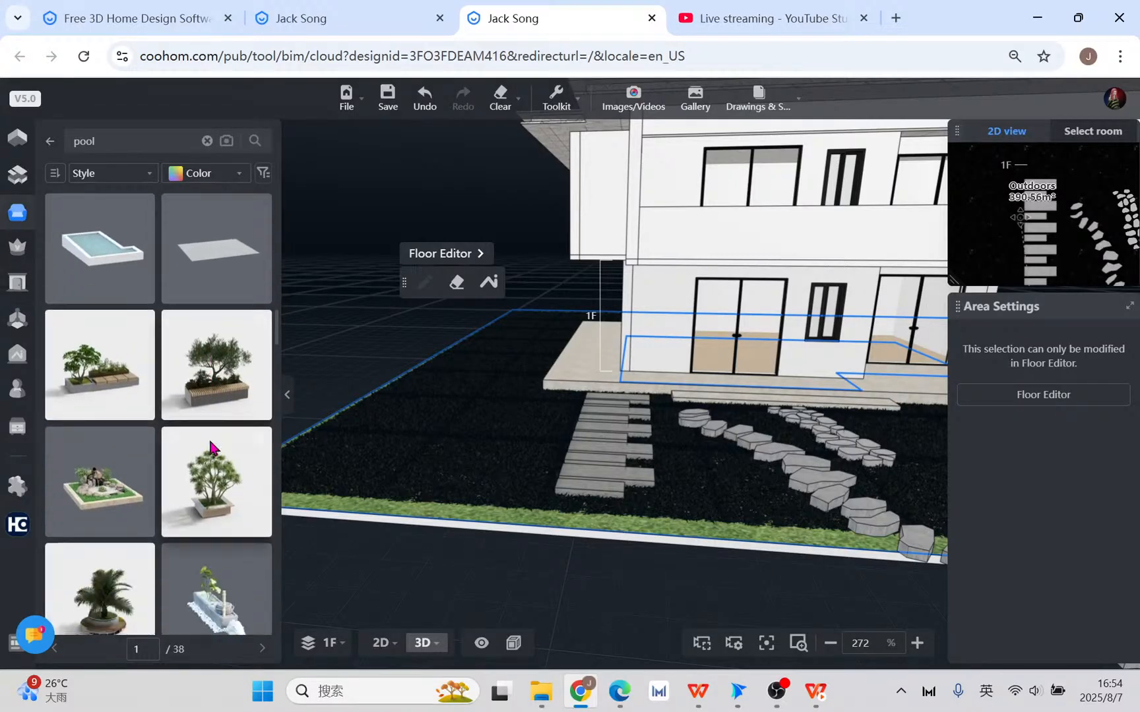
pyautogui.scroll(-6, 221, 442)
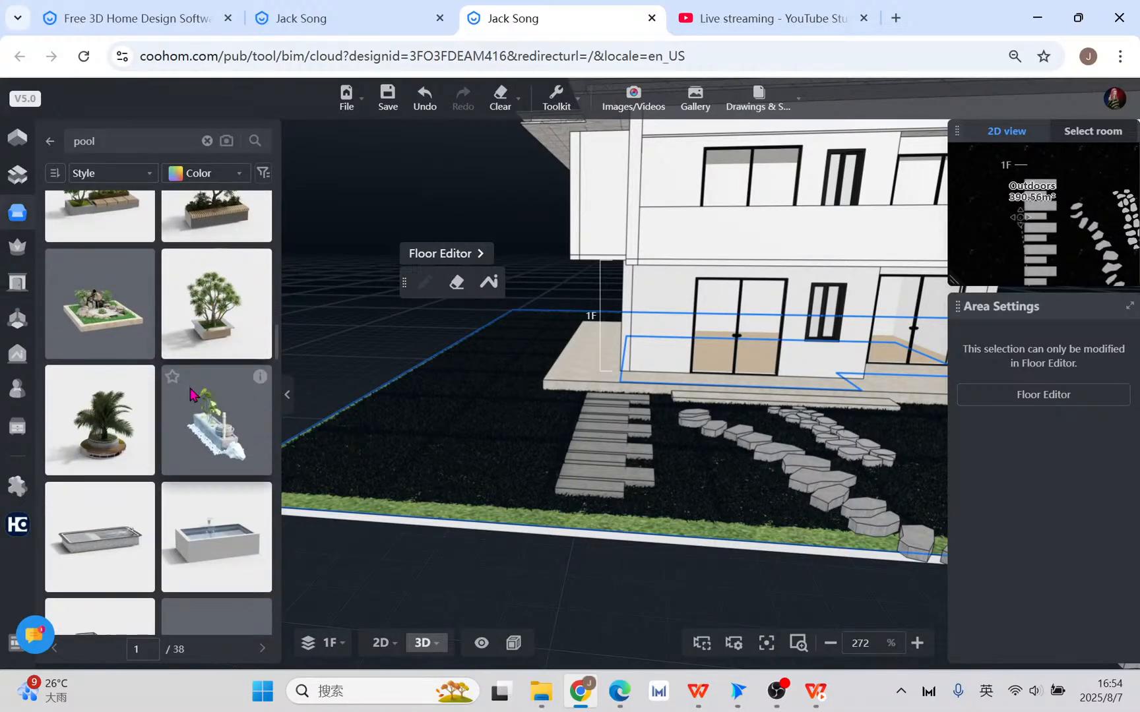
pyautogui.scroll(-5, 217, 462)
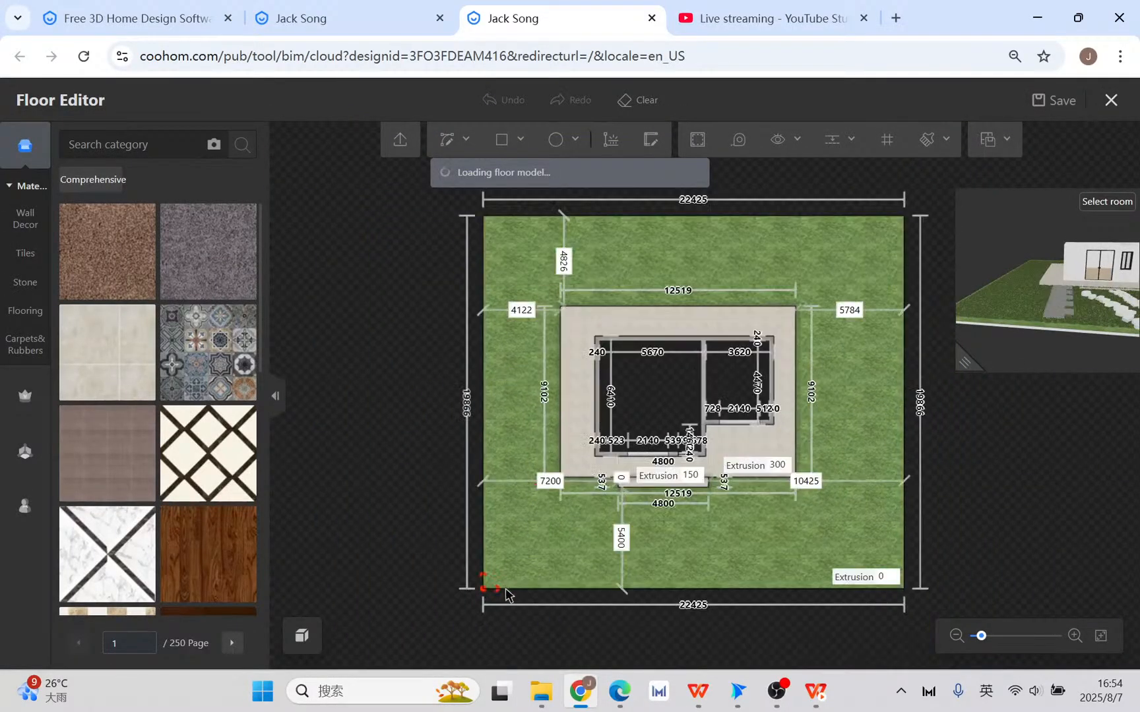
# - Draw a rectangular area of about 2899 × 2933 mm on the lawn beside the rectangular stepping-stone path
pyautogui.scroll(5, 532, 542)
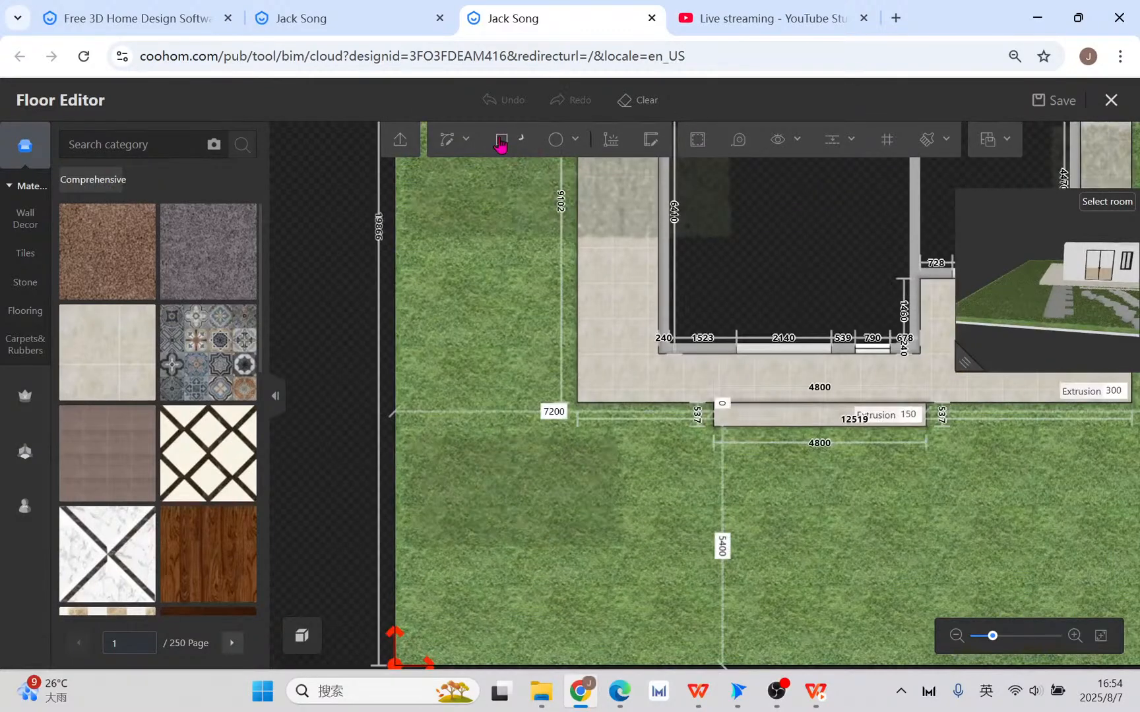
pyautogui.click(501, 142)
pyautogui.click(450, 475)
pyautogui.scroll(2, 577, 597)
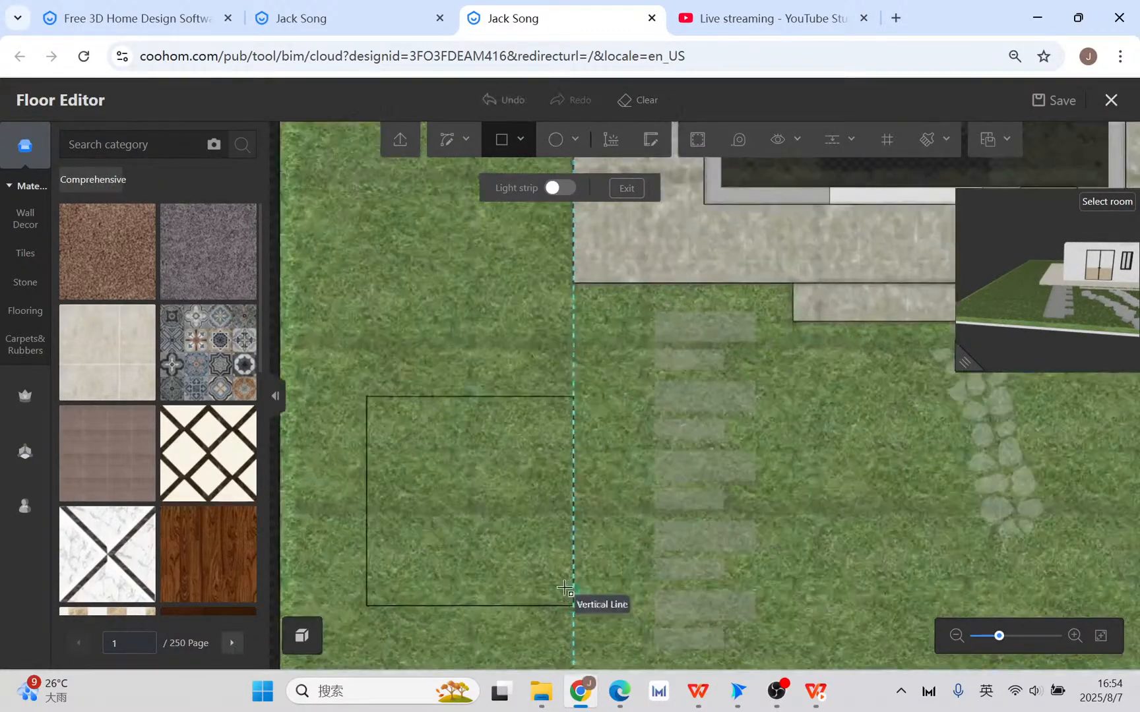
pyautogui.click(569, 602)
# - Offset the new lawn rectangle inward by about 230 mm to form a border
pyautogui.click(463, 508)
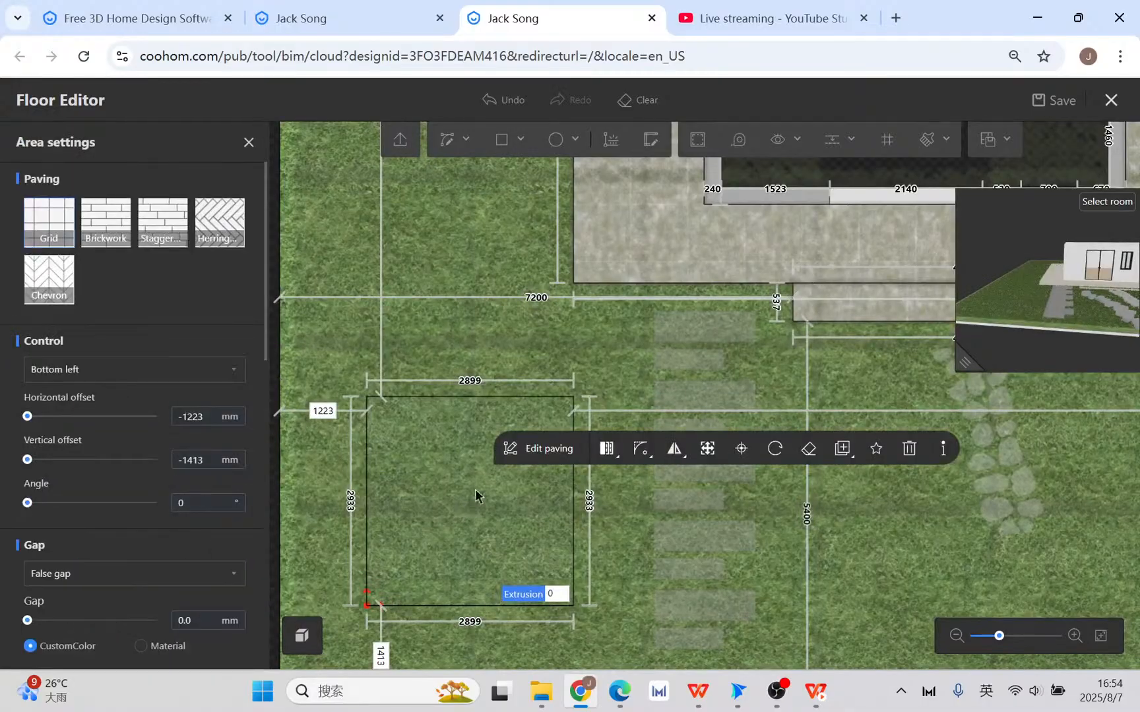
pyautogui.click(699, 139)
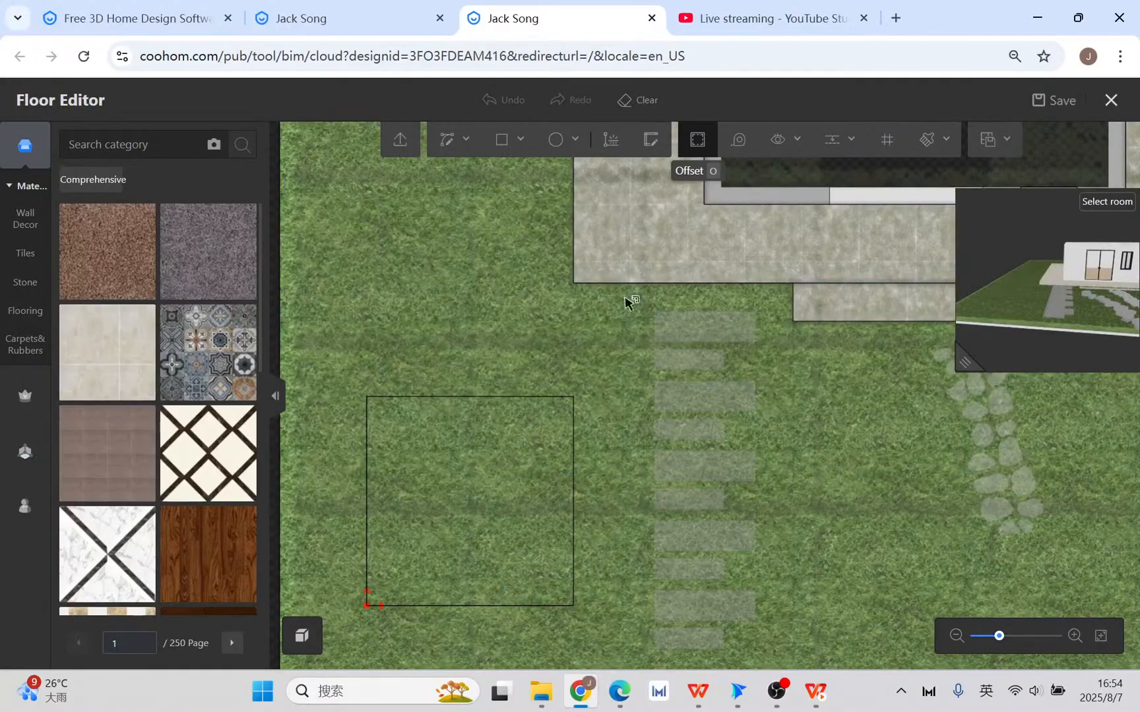
pyautogui.click(551, 422)
# - Set the extrusion of the rectangle's outer border to 450
pyautogui.click(560, 620)
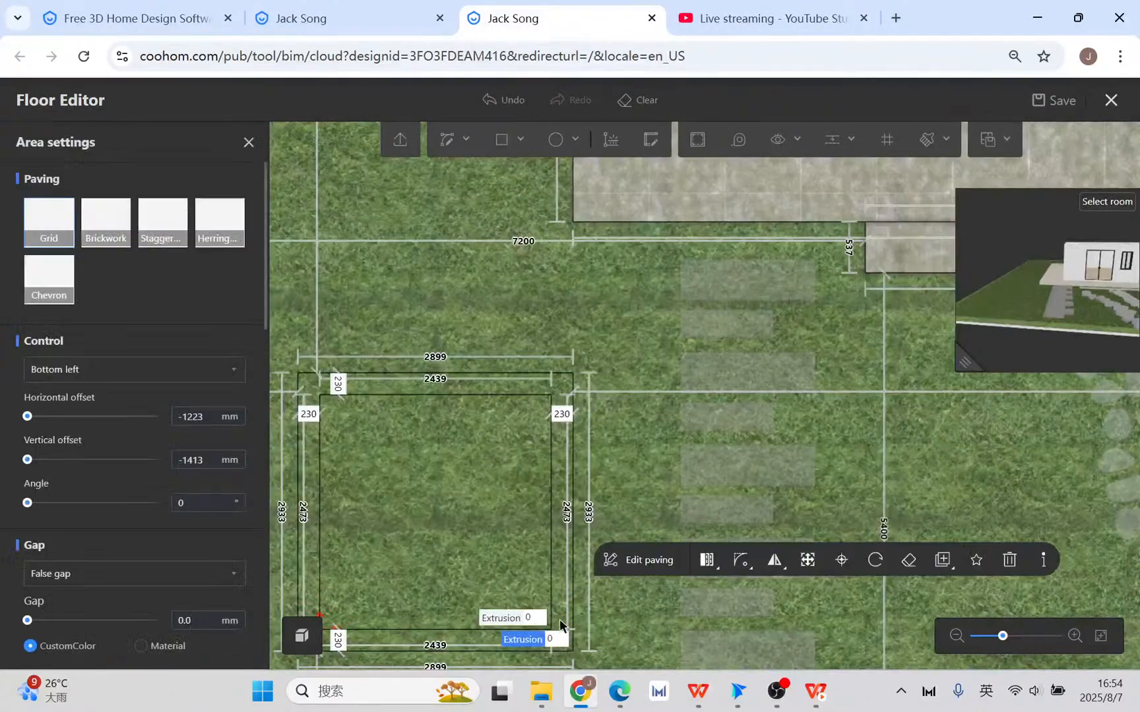
pyautogui.click(556, 639)
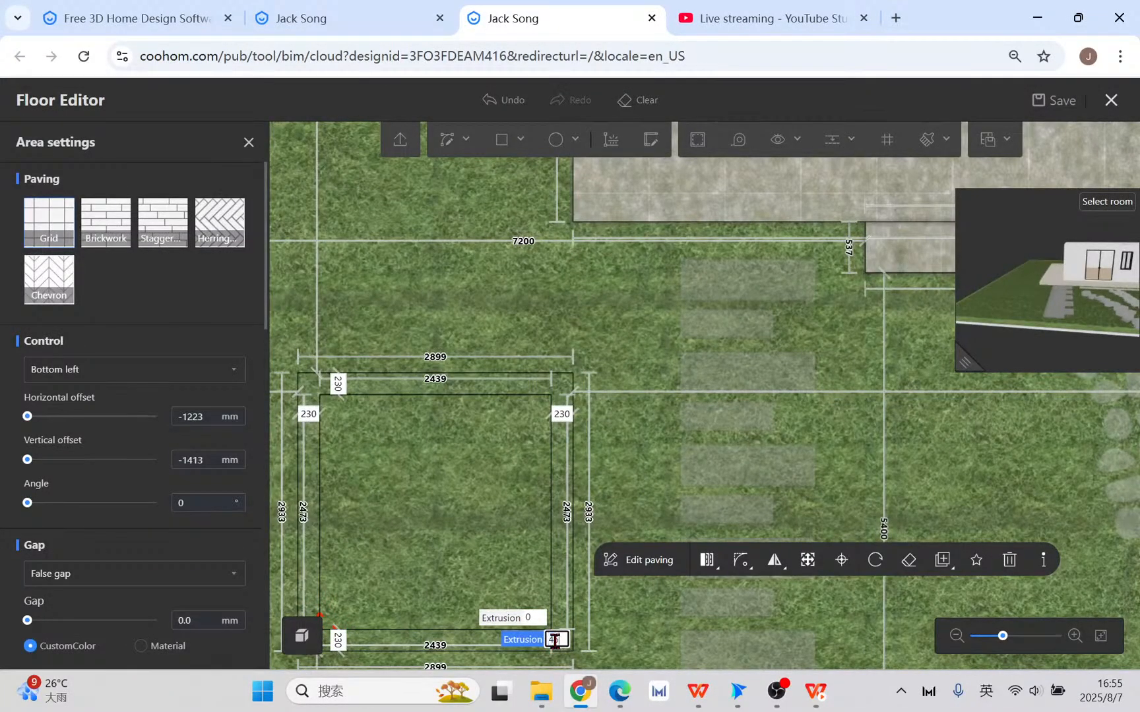
pyautogui.write('450')
pyautogui.press('Return')
# - Set the inner area's extrusion to 200 and enlarge the 3D preview to inspect the planter
pyautogui.click(511, 582)
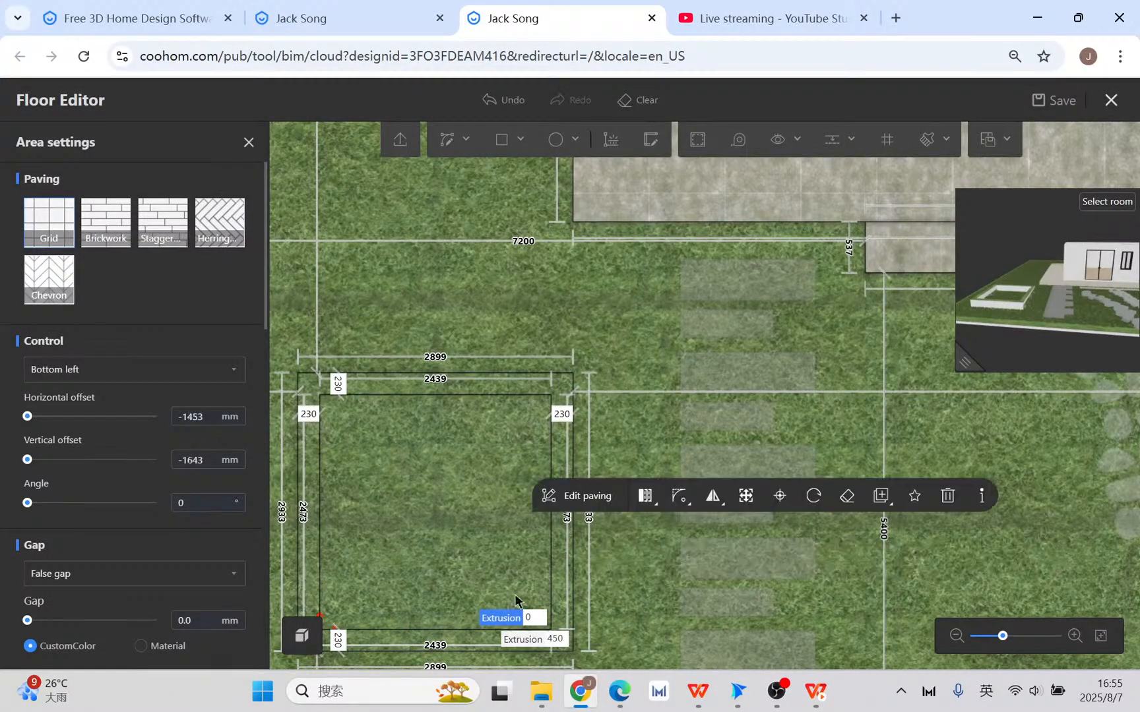
pyautogui.click(528, 618)
pyautogui.press('Return')
pyautogui.moveTo(971, 358); pyautogui.dragTo(571, 450)
pyautogui.scroll(3, 812, 403)
pyautogui.moveTo(812, 402); pyautogui.dragTo(792, 411)
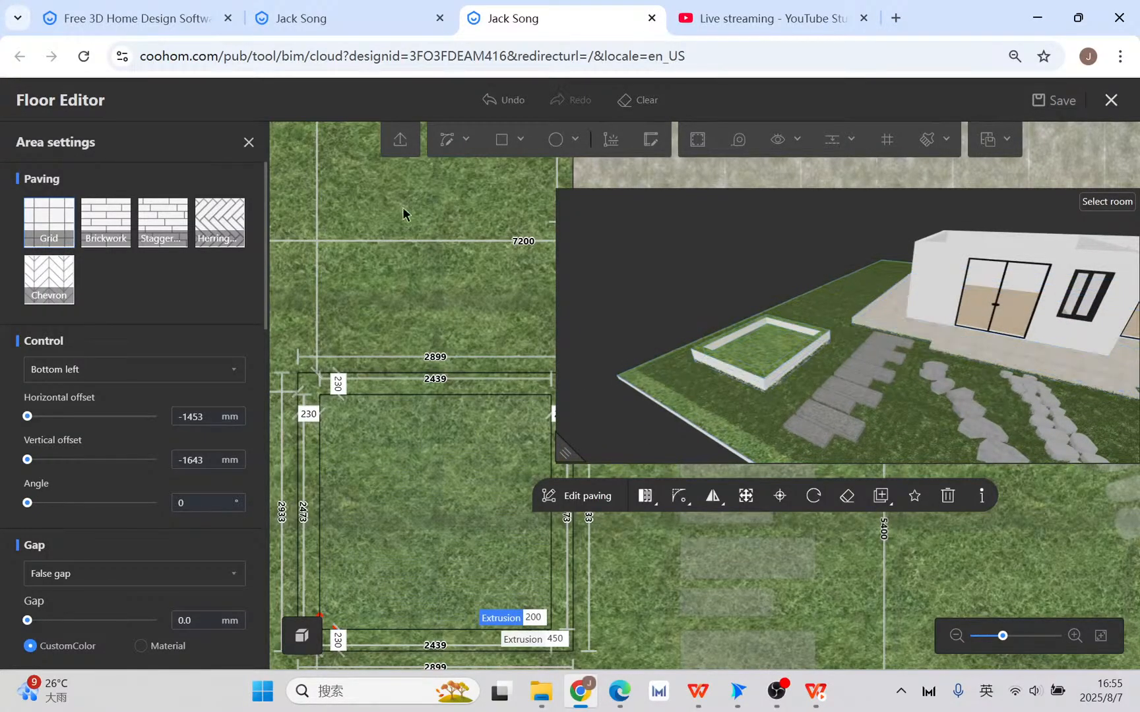
# - Search the floor material library for "dust"
pyautogui.click(237, 151)
pyautogui.click(111, 134)
pyautogui.write('dust')
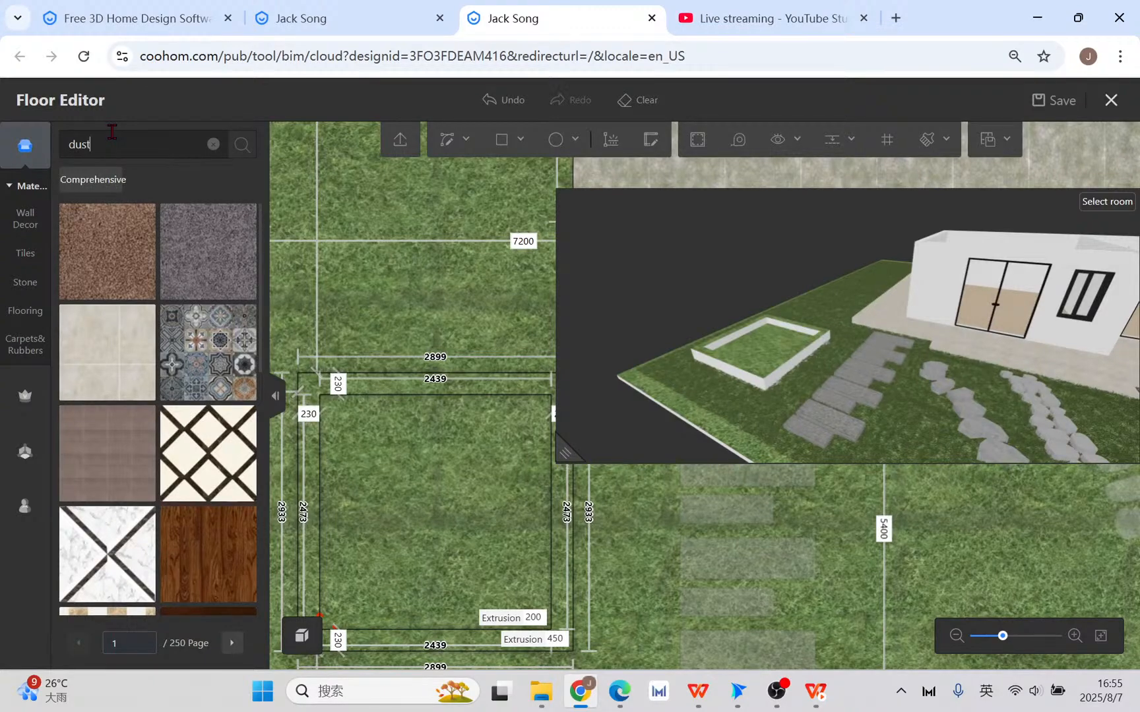
pyautogui.press('Return')
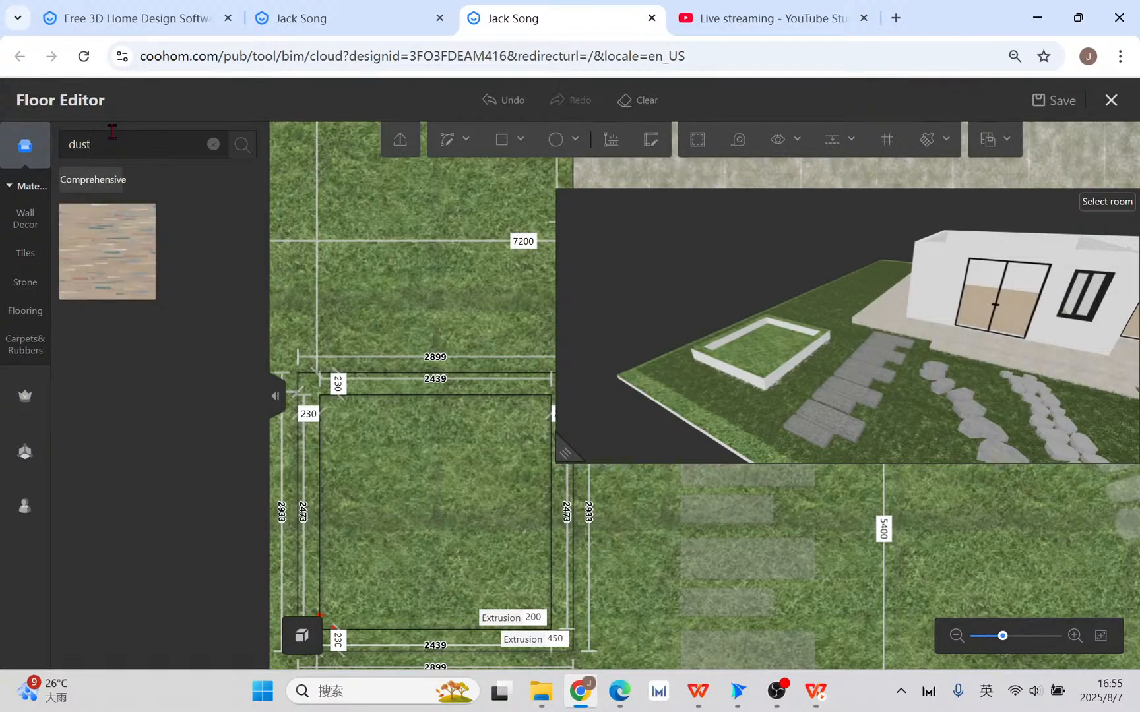
# - Search the materials for "dirt" and apply the beige stone result to the planter's inner area
pyautogui.doubleClick(132, 148)
pyautogui.press('Return')
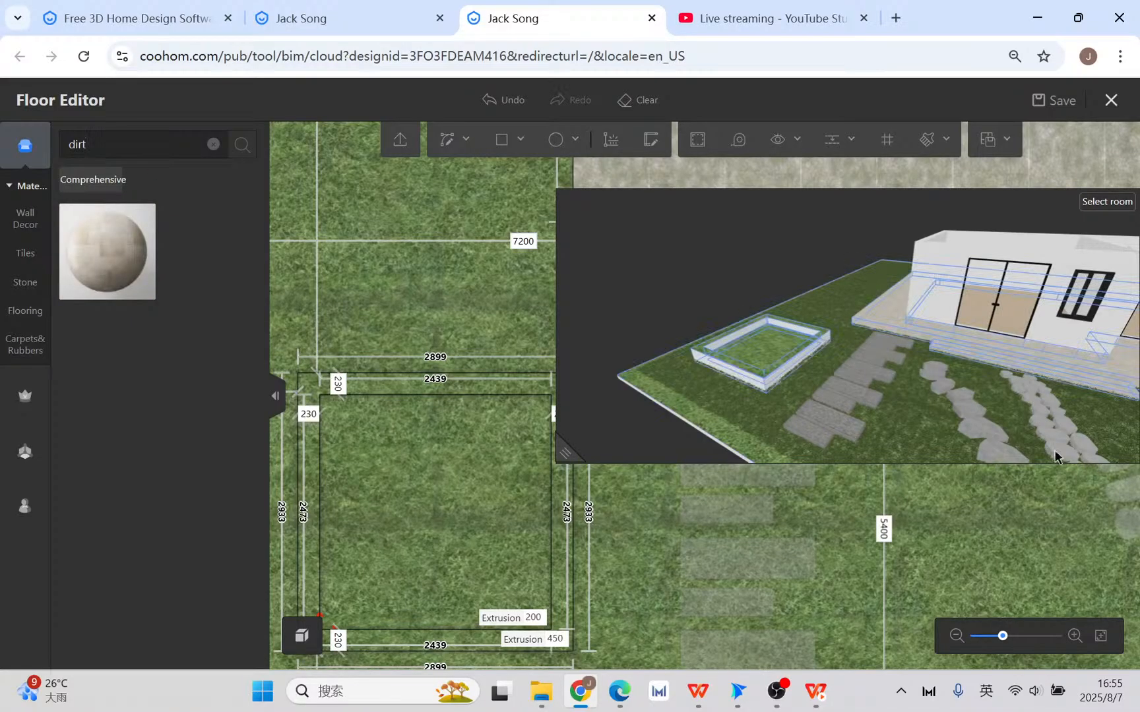
pyautogui.click(150, 262)
pyautogui.click(436, 514)
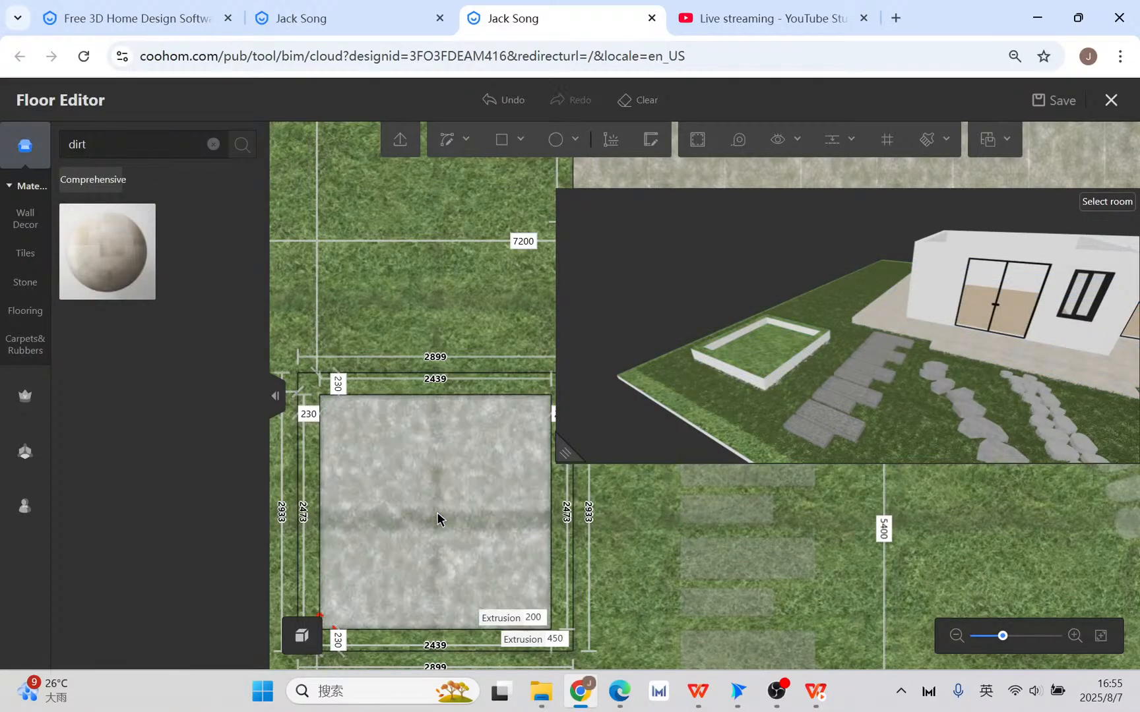
pyautogui.scroll(2, 436, 511)
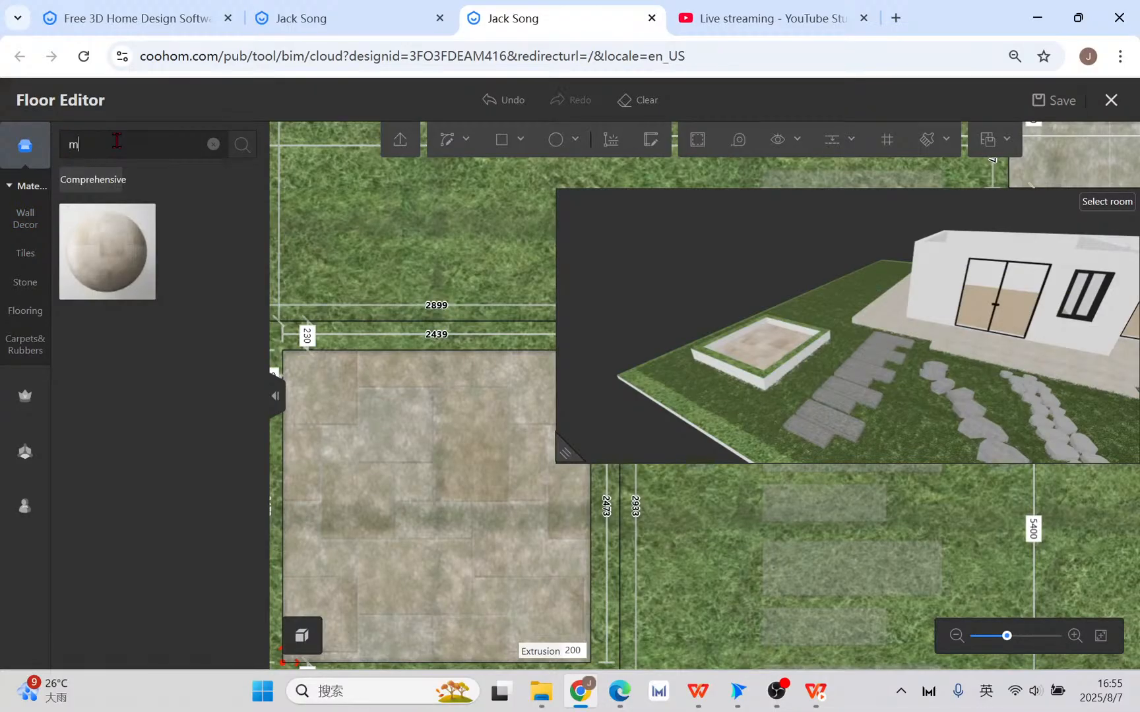
# - Search the materials for "mud", clear the search and browse the full catalogue for a soil texture
pyautogui.press('Return')
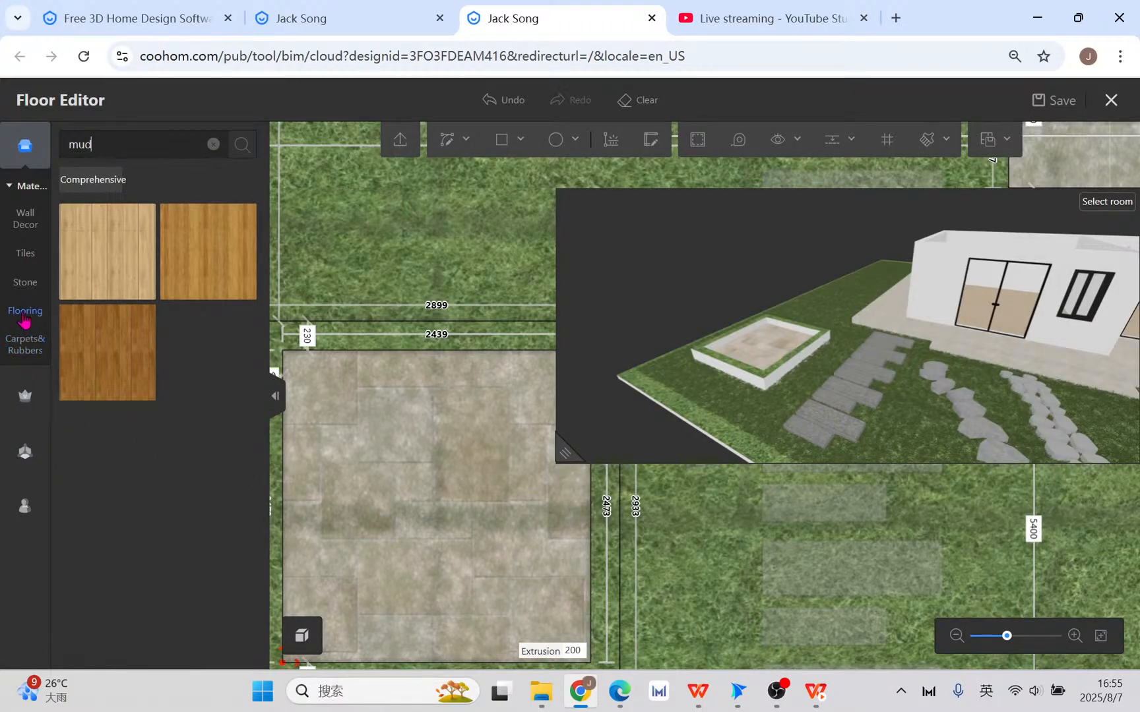
pyautogui.moveTo(27, 227)
pyautogui.click(213, 145)
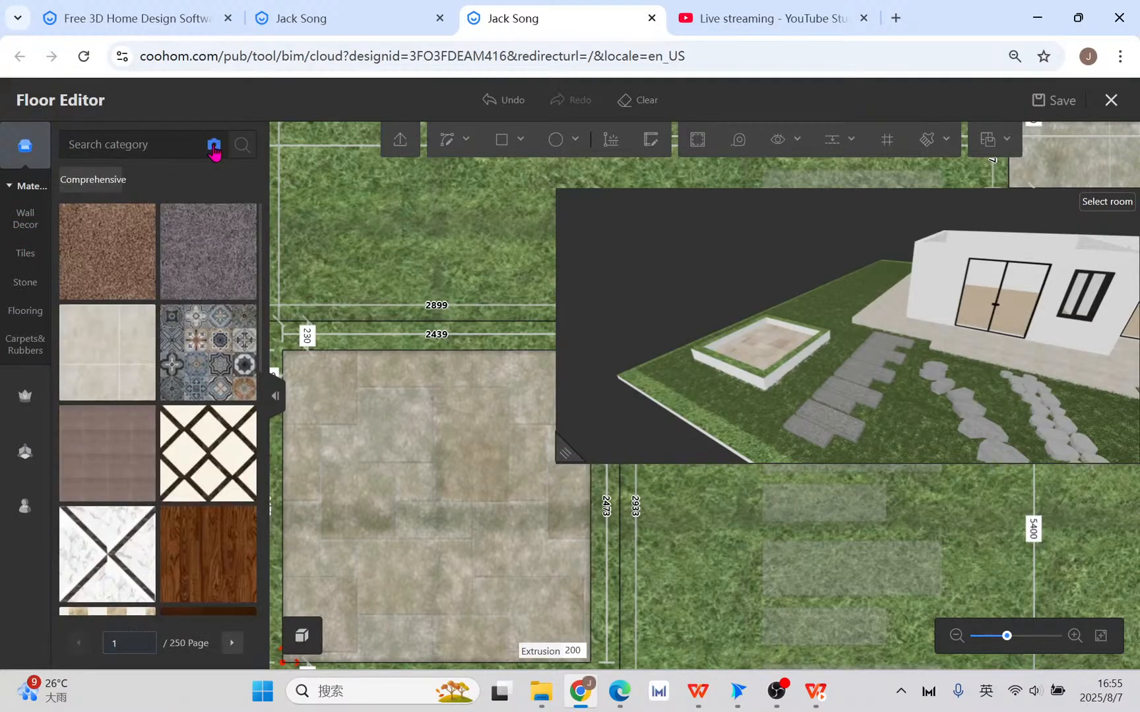
pyautogui.scroll(-6, 203, 453)
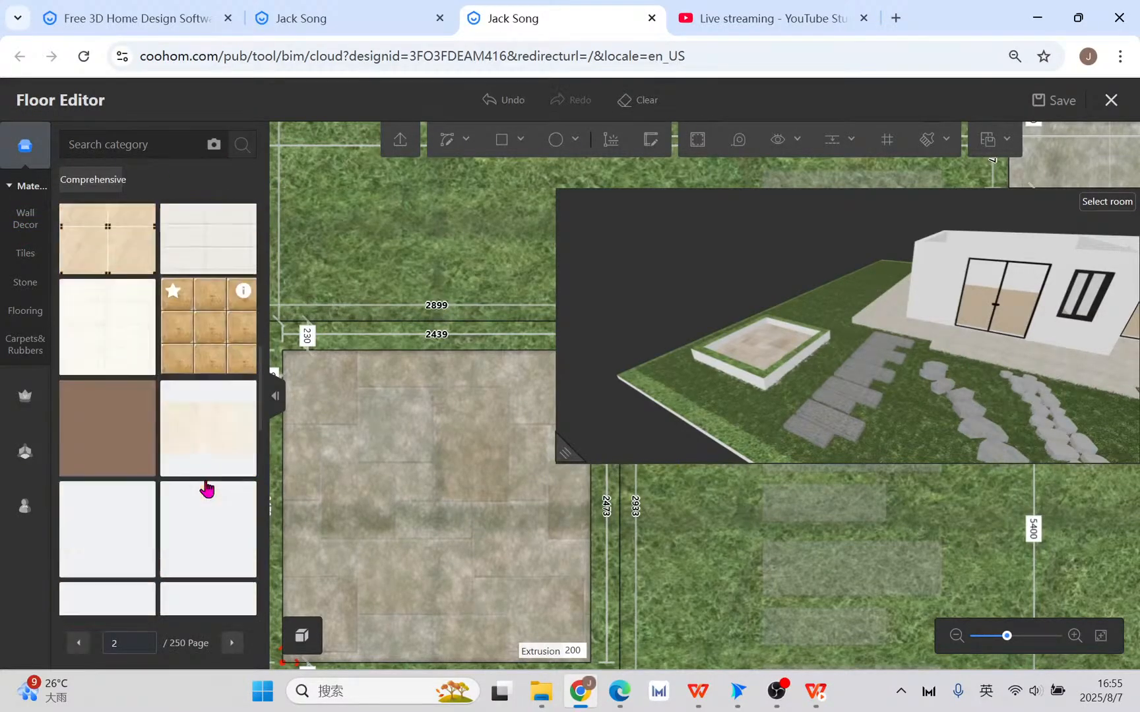
pyautogui.scroll(-6, 206, 488)
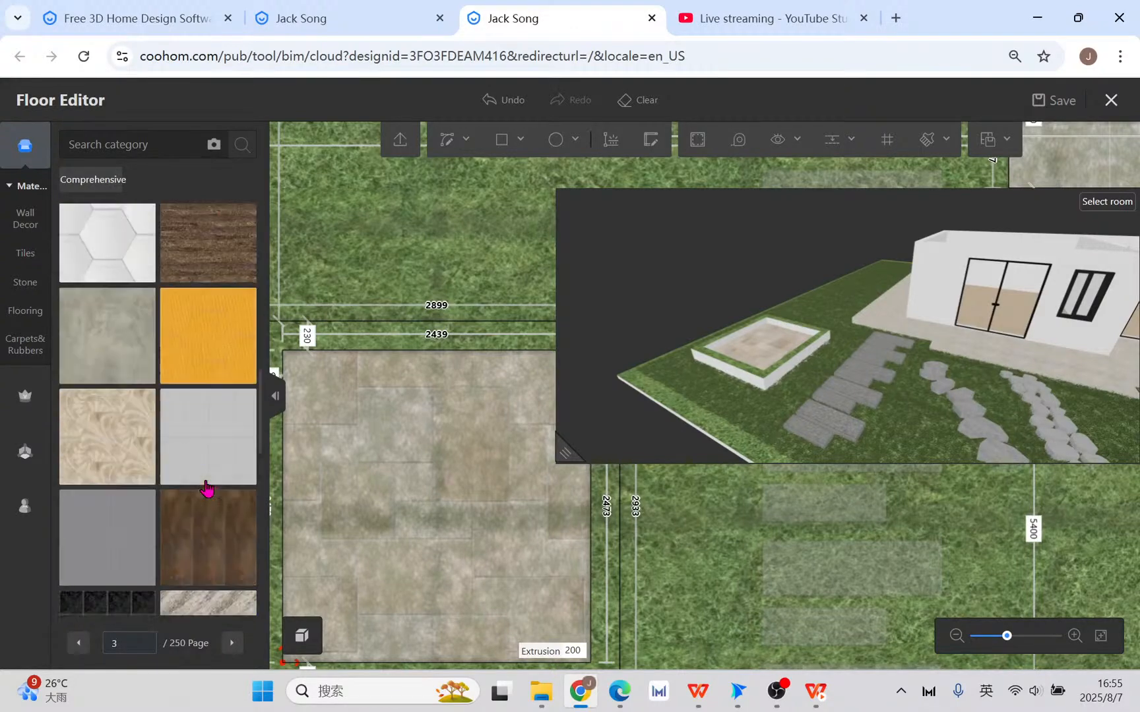
pyautogui.scroll(-6, 207, 488)
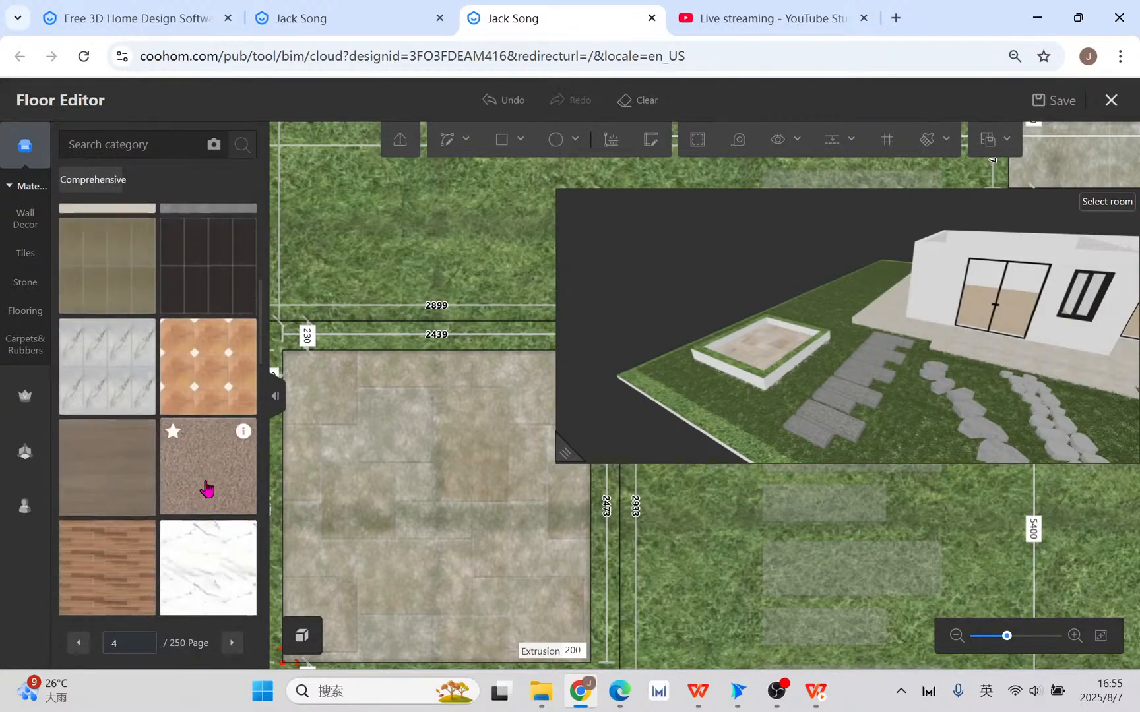
pyautogui.scroll(-2, 206, 489)
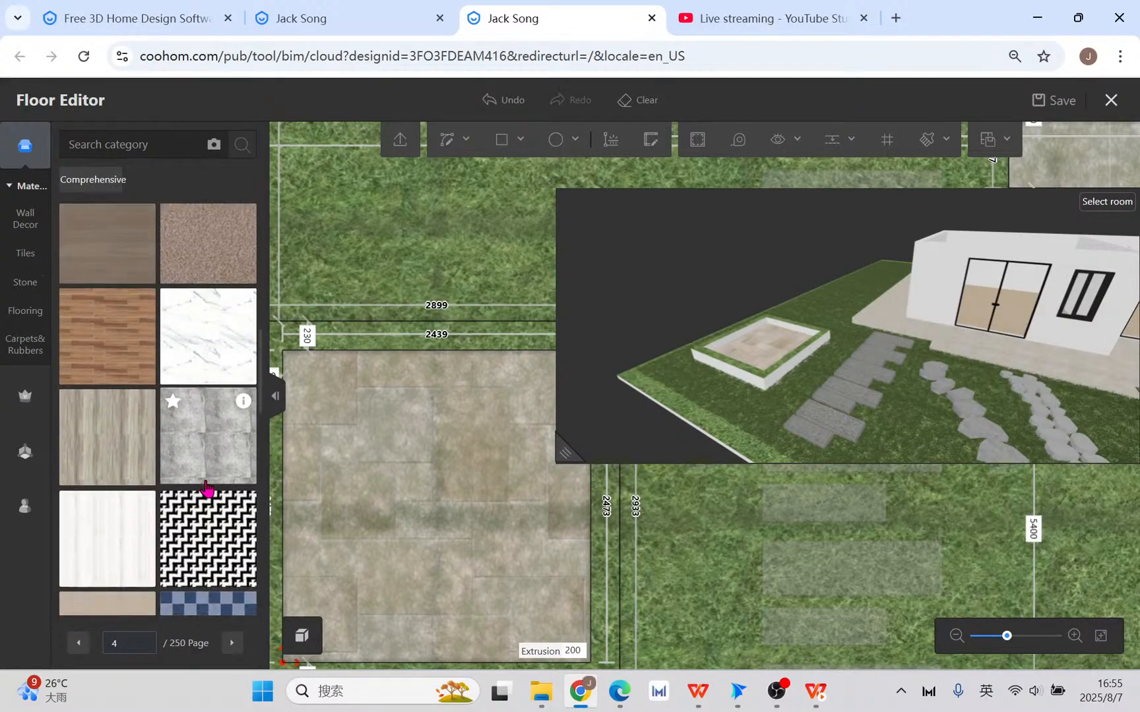
# - Look through the favorite and uploaded materials for a soil texture
pyautogui.click(18, 507)
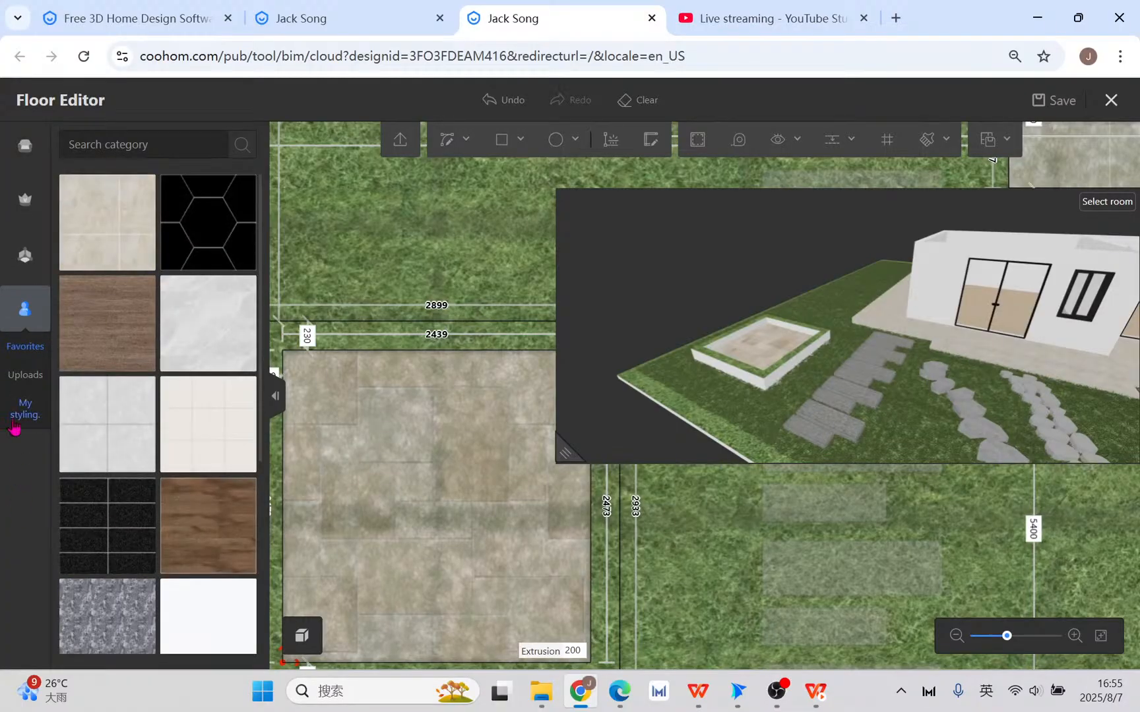
pyautogui.click(13, 382)
pyautogui.scroll(-2, 175, 468)
pyautogui.scroll(-3, 175, 469)
pyautogui.scroll(-3, 374, 487)
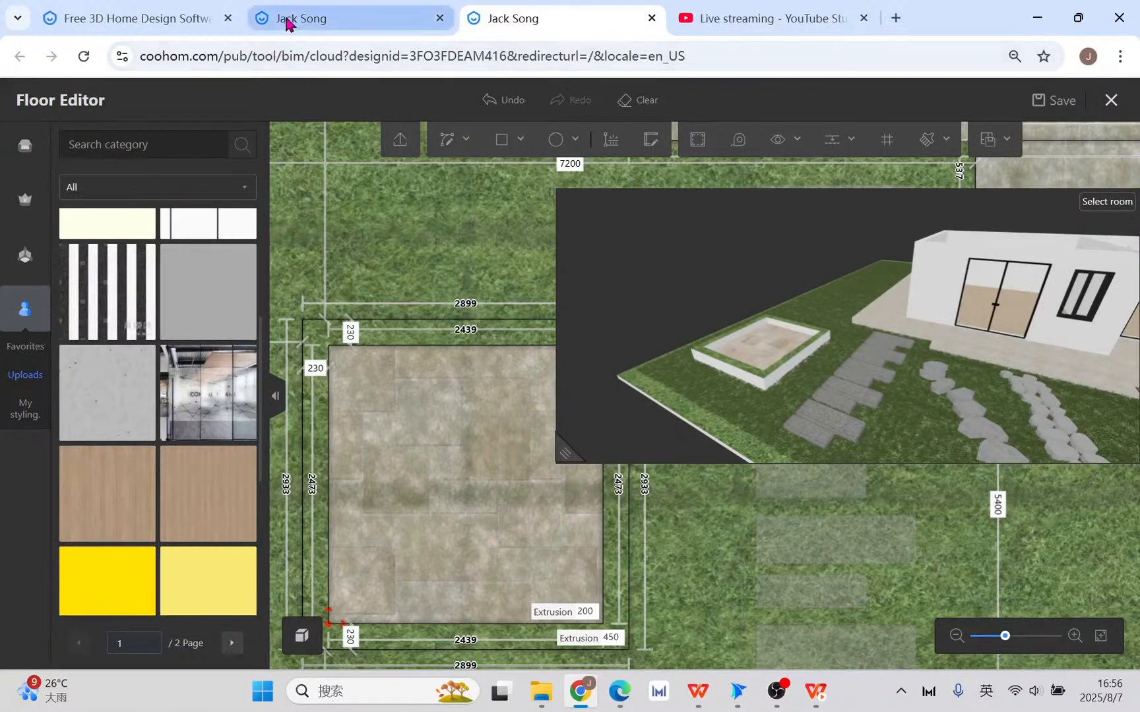
# - Go to the personal library's textures on the workbench site and start a new real-time material
pyautogui.click(159, 22)
pyautogui.click(980, 108)
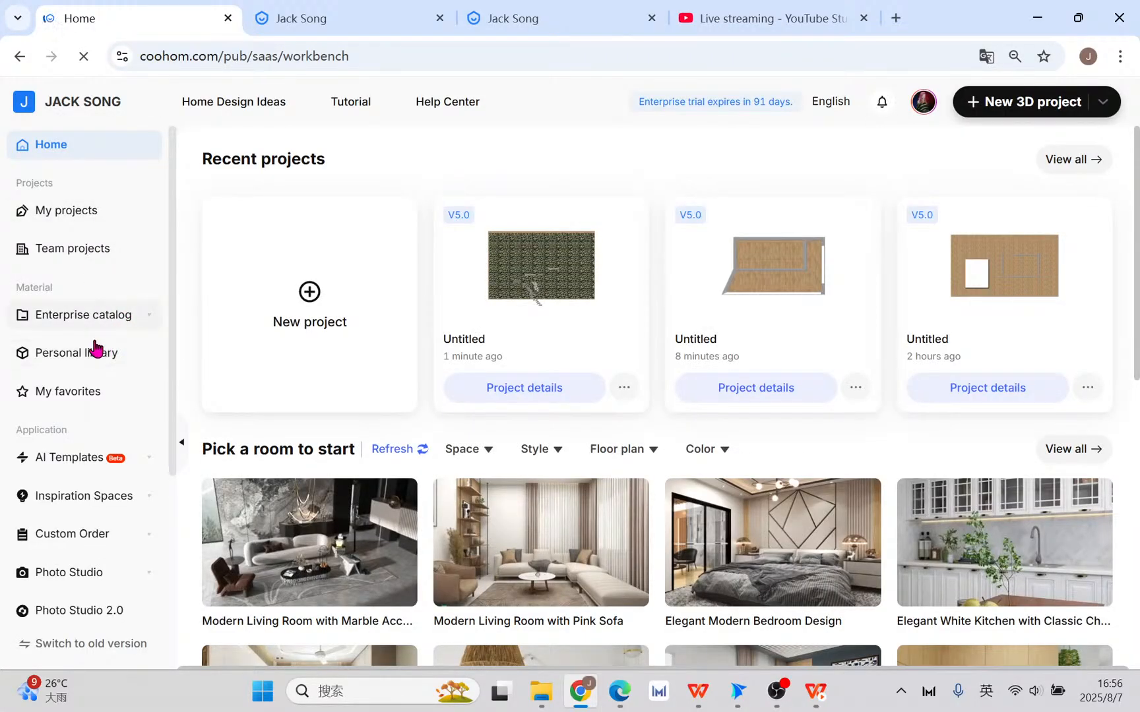
pyautogui.click(81, 354)
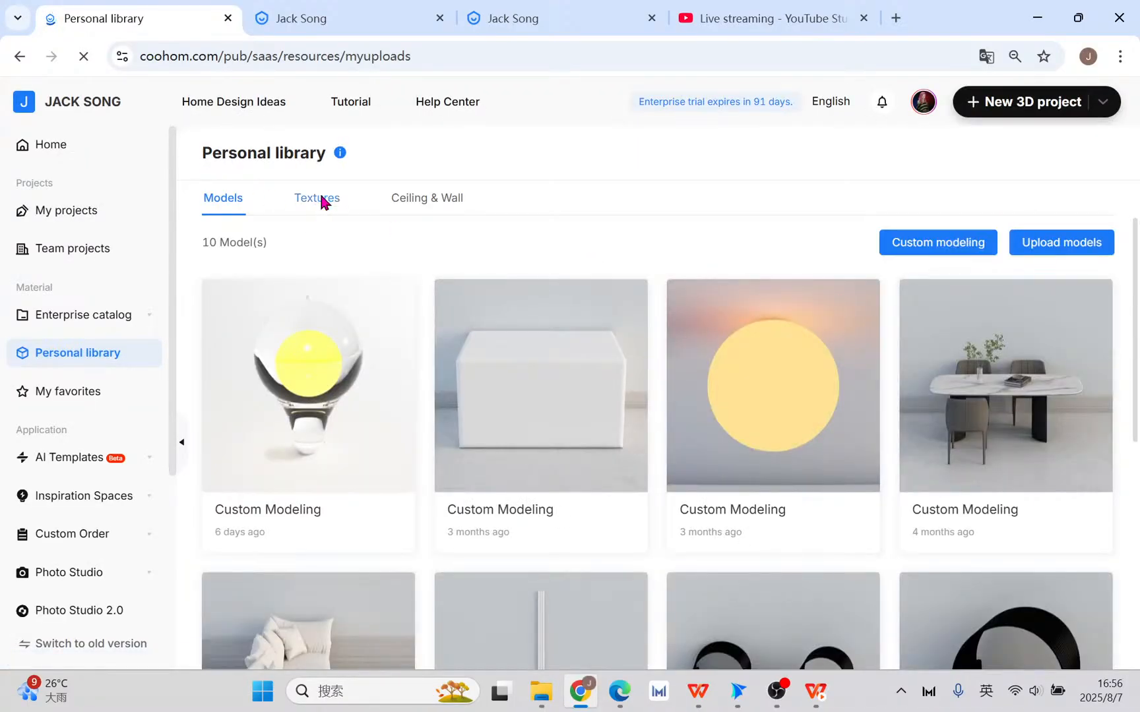
pyautogui.click(317, 205)
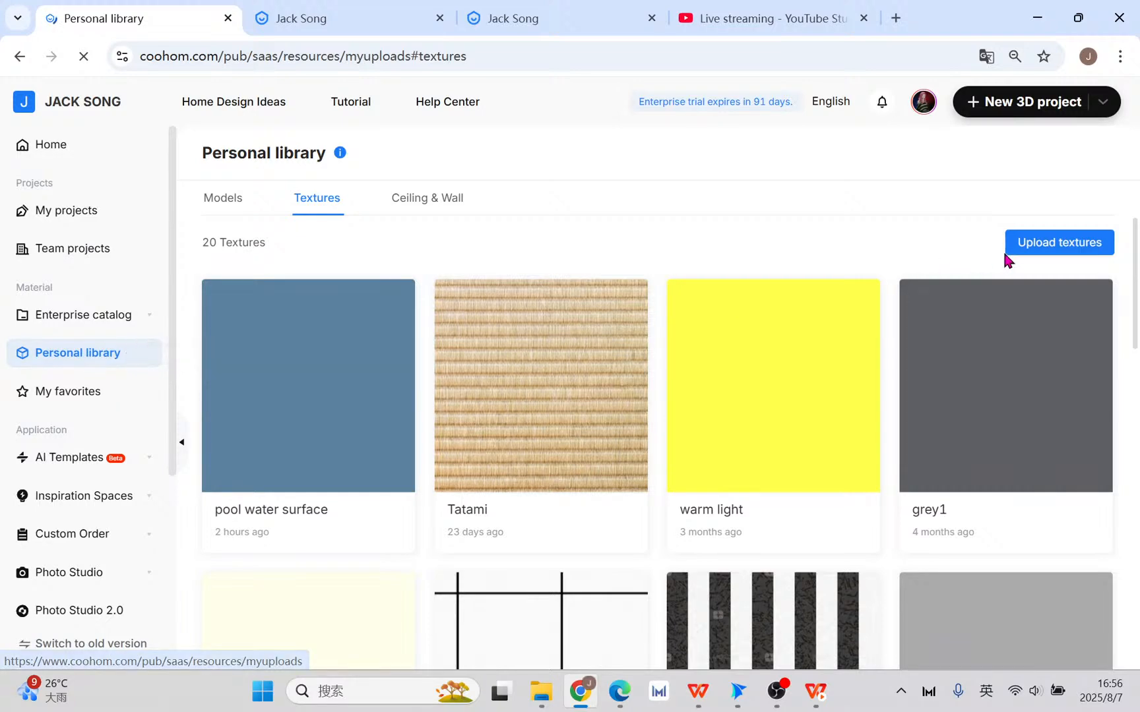
pyautogui.click(1073, 249)
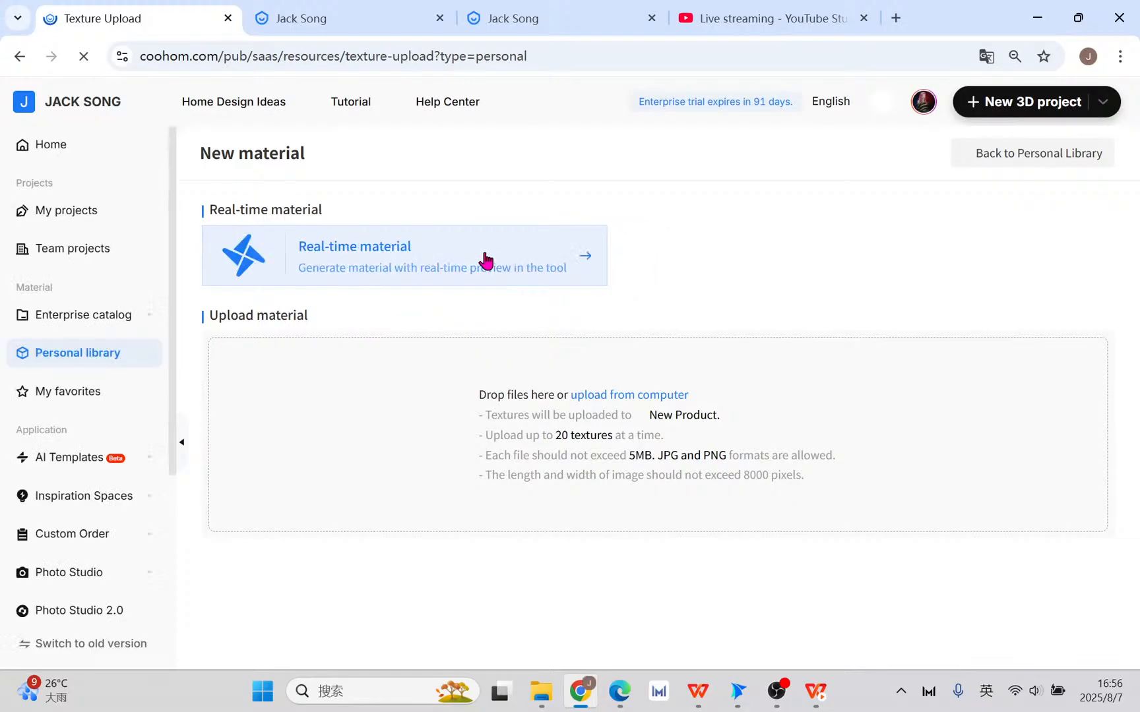
pyautogui.click(377, 258)
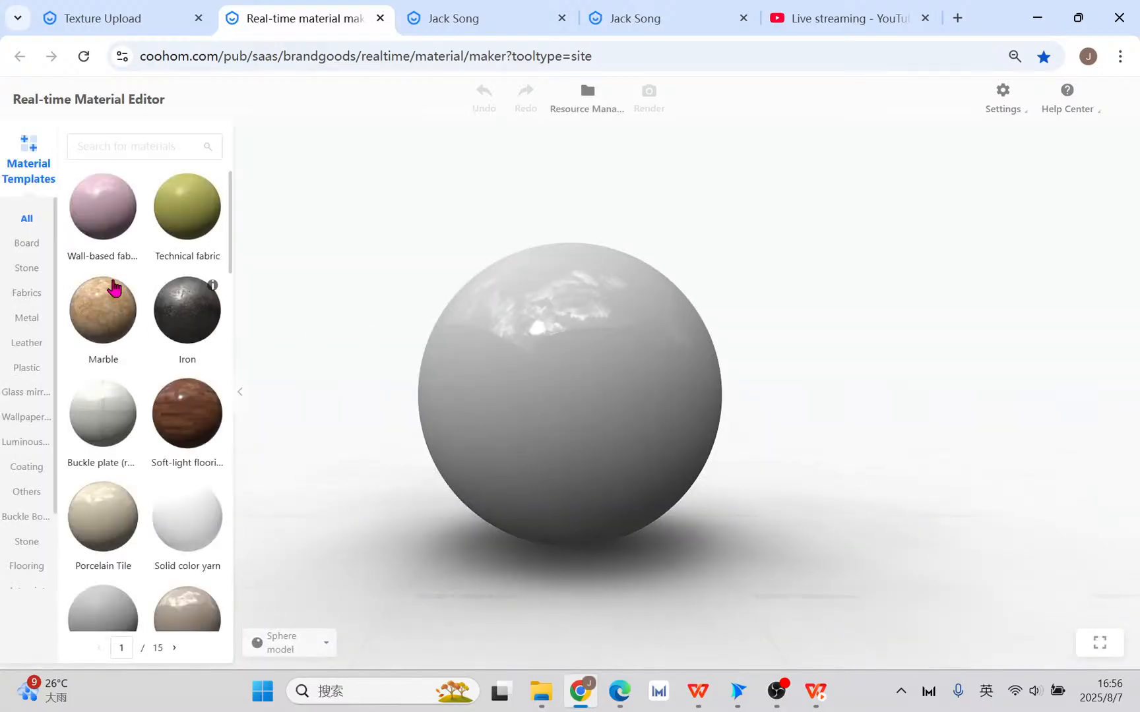
# - Look through the Outdoor, Stone, curtain fabric, Flooring, Others and neighbouring template categories for a soil-like material
pyautogui.scroll(-2, 36, 423)
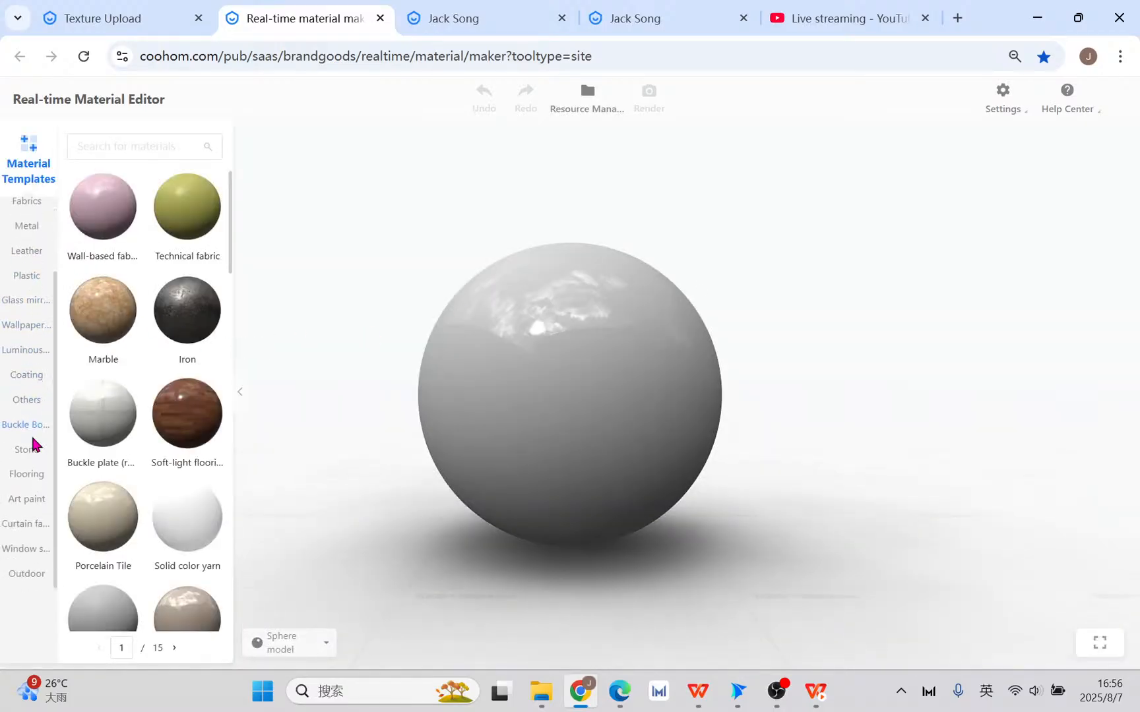
pyautogui.click(25, 580)
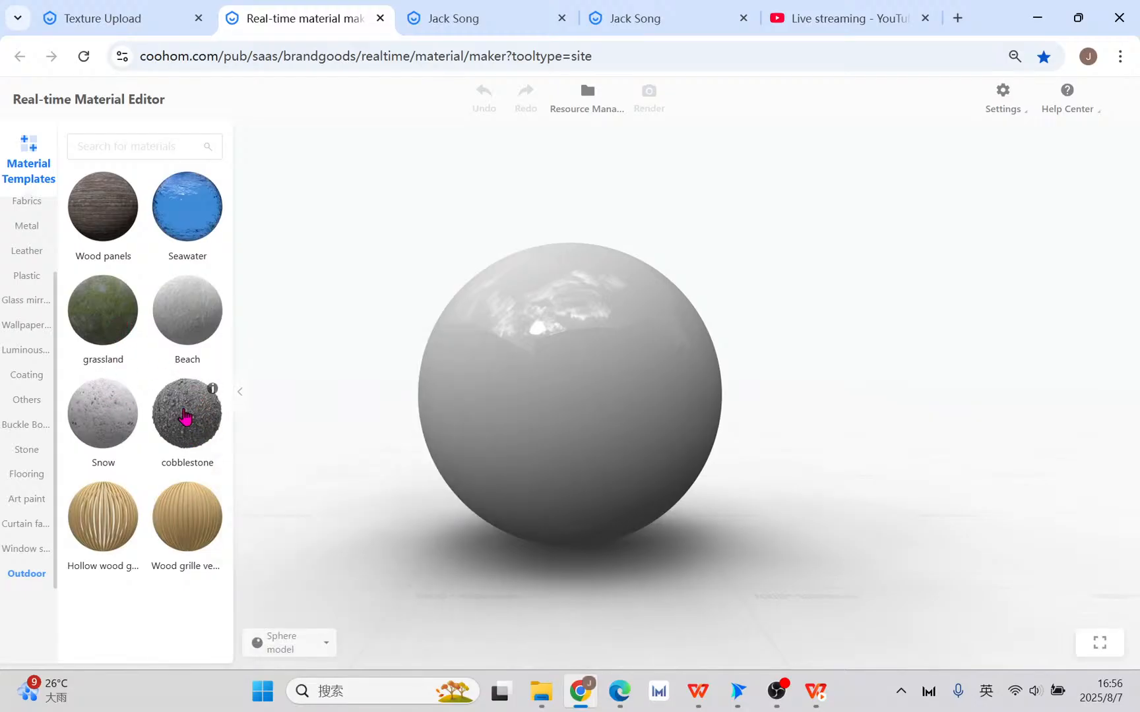
pyautogui.click(27, 455)
pyautogui.scroll(-6, 165, 396)
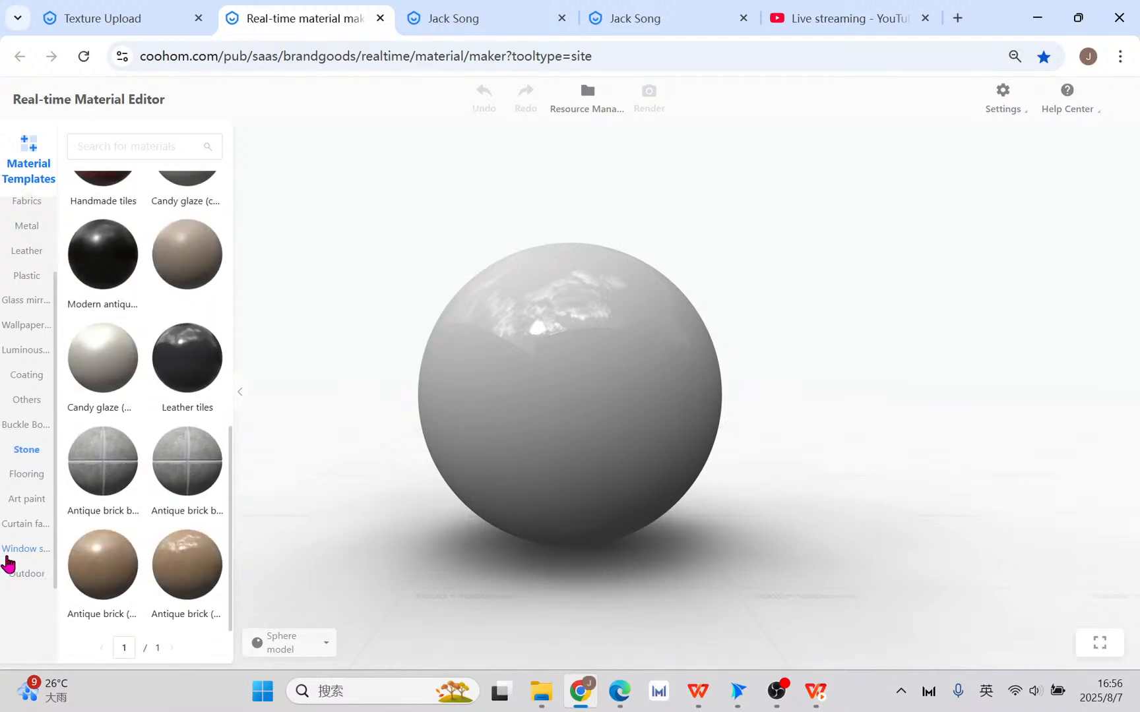
pyautogui.click(25, 578)
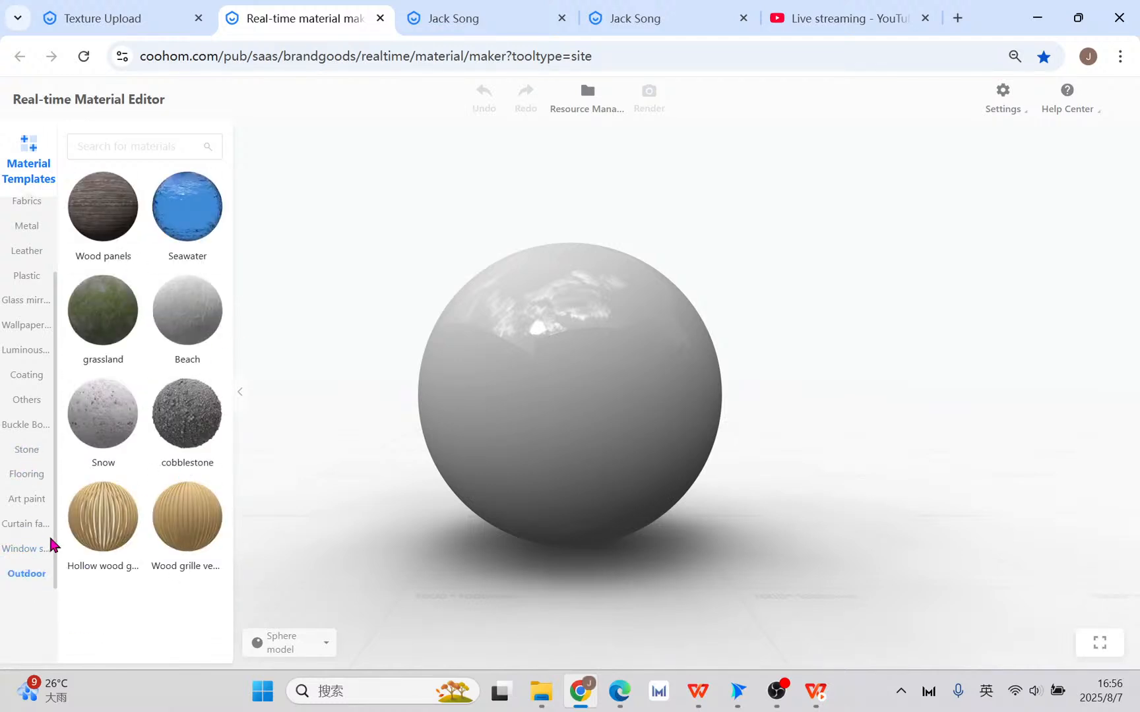
pyautogui.click(23, 548)
pyautogui.click(25, 524)
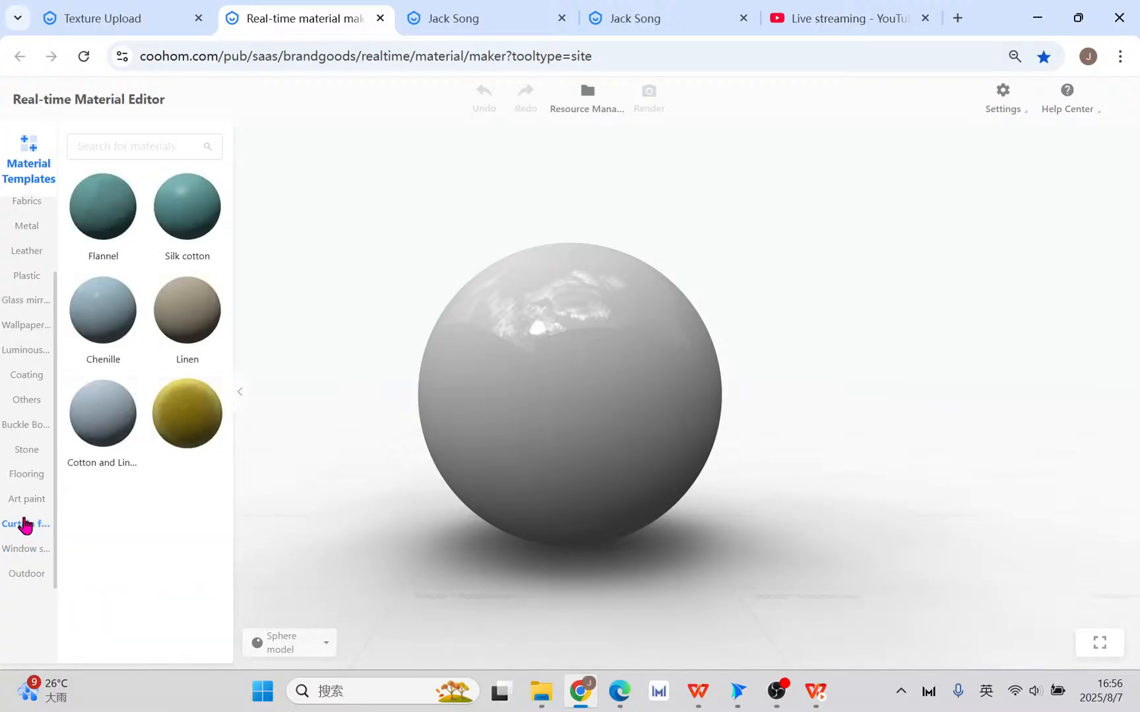
pyautogui.click(26, 505)
pyautogui.click(25, 485)
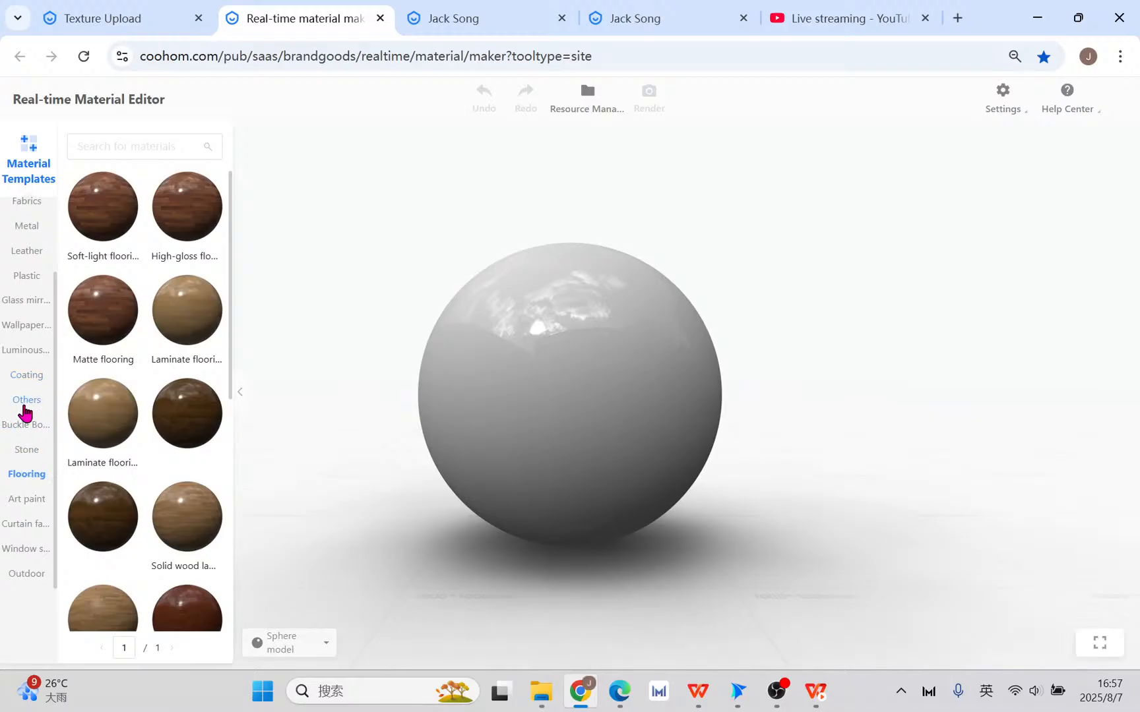
pyautogui.click(23, 403)
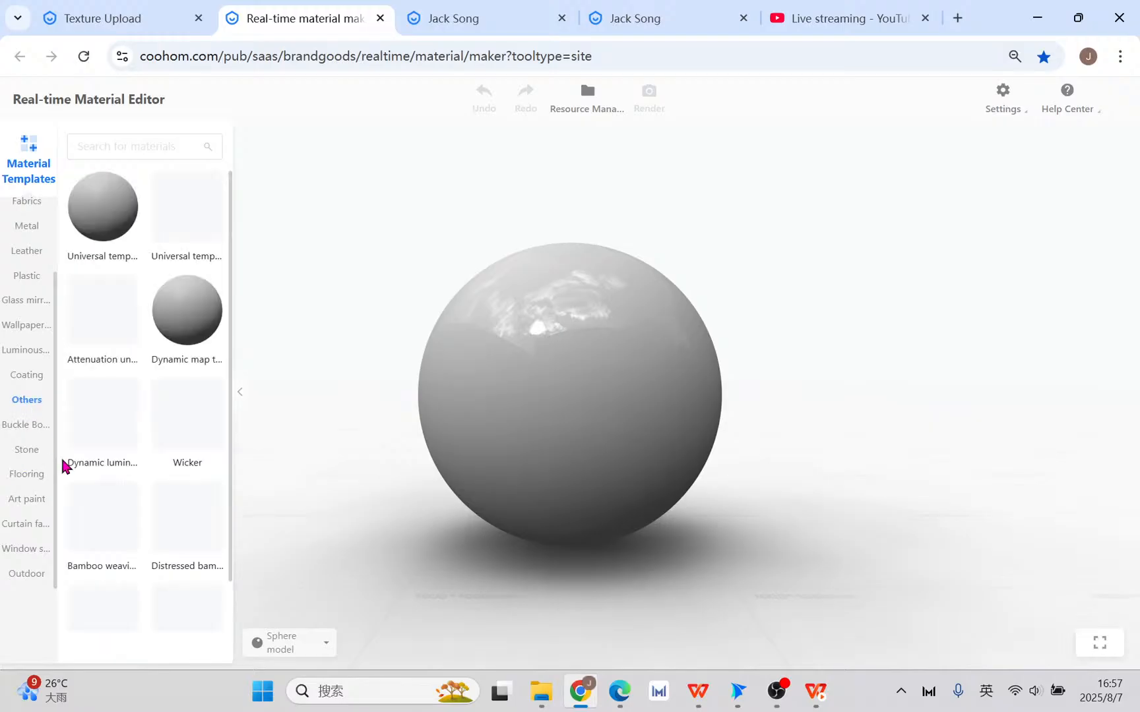
pyautogui.scroll(-1, 149, 480)
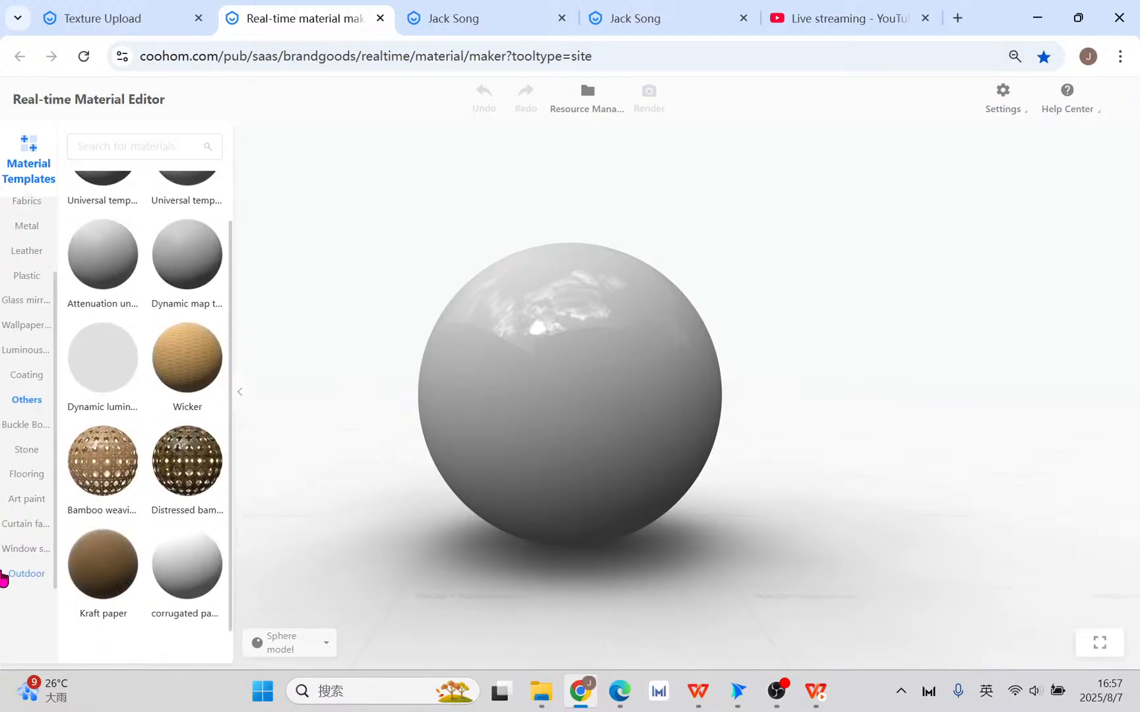
# - Load the grassland template from the Outdoor category as the basis for the new material
pyautogui.click(3, 578)
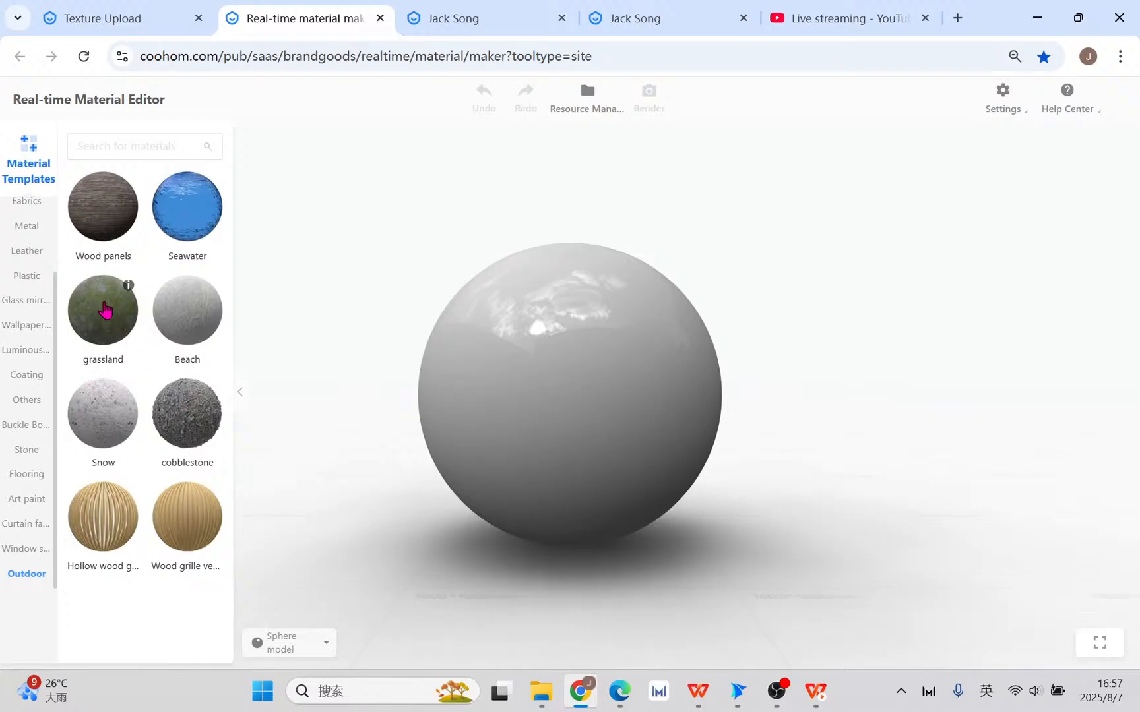
pyautogui.click(105, 309)
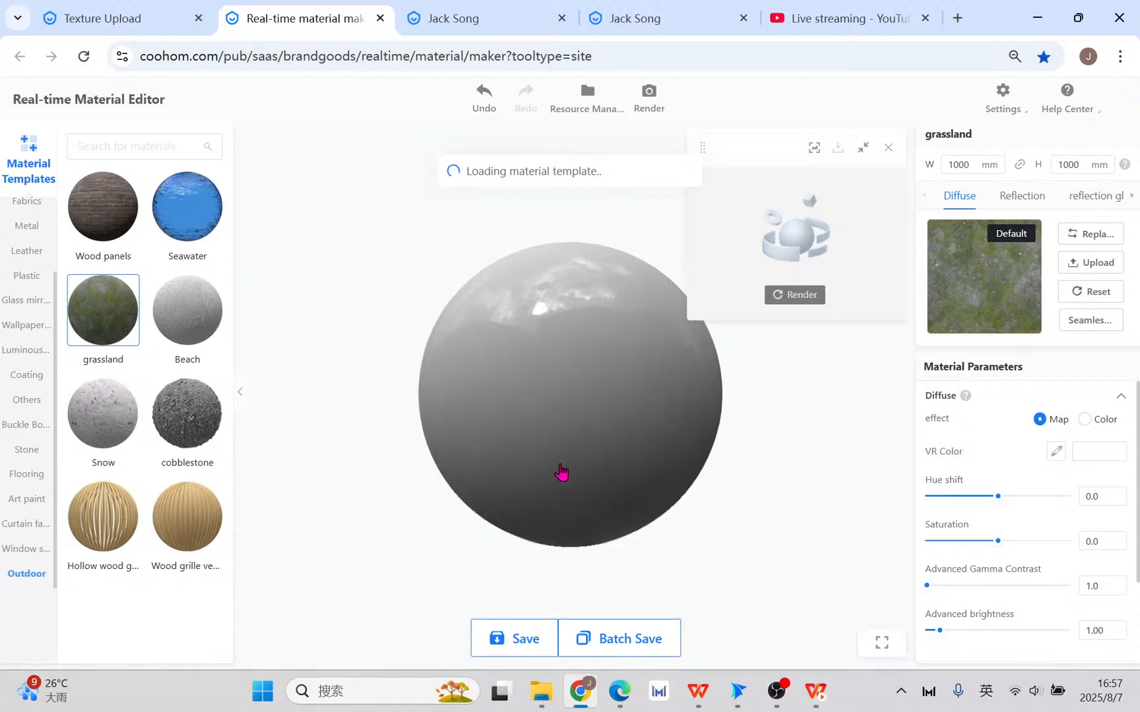
pyautogui.click(178, 309)
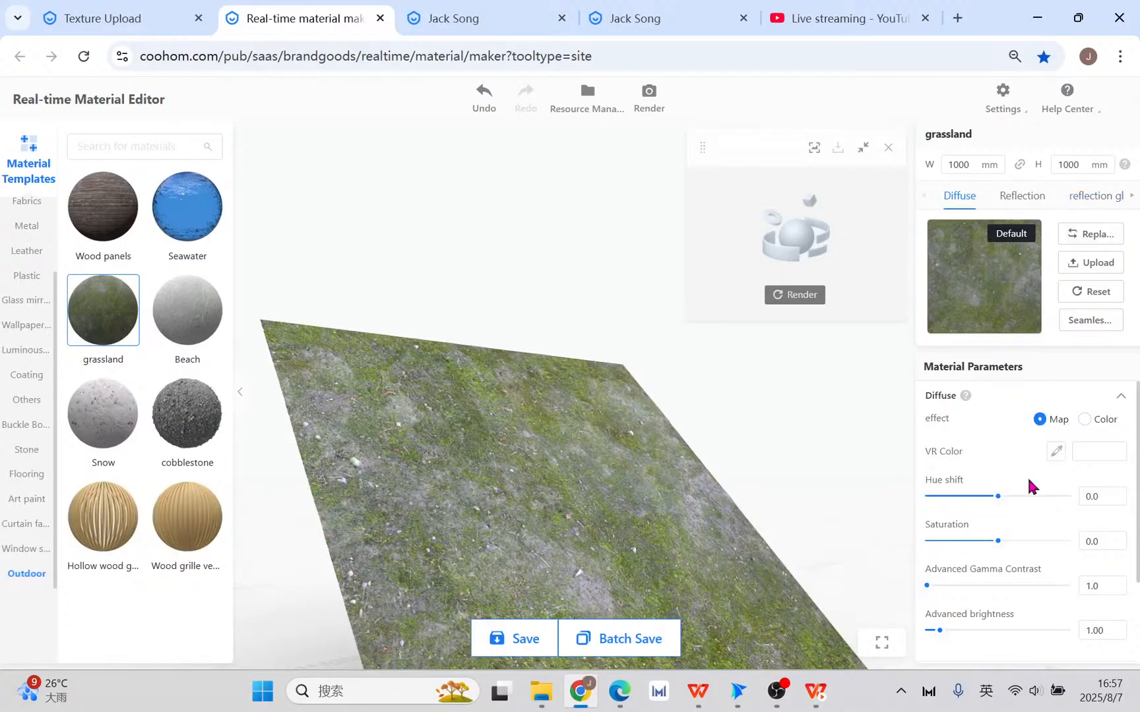
# - Try a Bump/normal scale of 47.1 on the grassland material and inspect the preview surface
pyautogui.scroll(-3, 1028, 486)
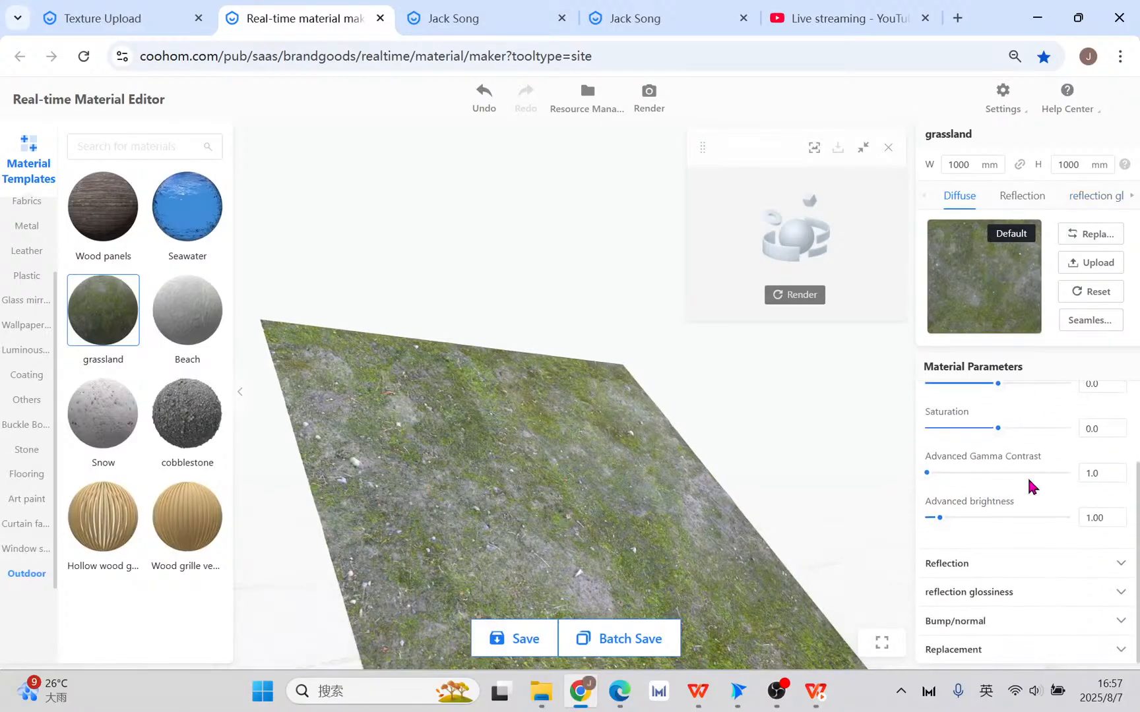
pyautogui.click(958, 623)
pyautogui.moveTo(1011, 526); pyautogui.dragTo(1036, 525)
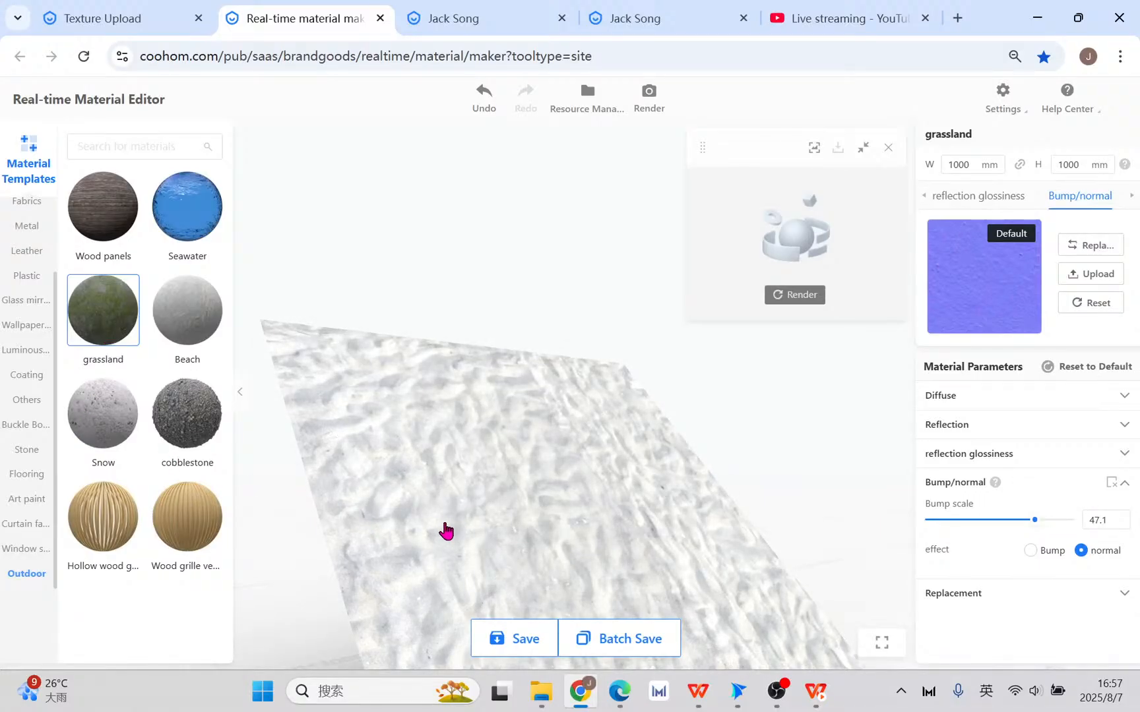
pyautogui.moveTo(437, 522); pyautogui.dragTo(571, 535)
pyautogui.scroll(3, 566, 548)
pyautogui.moveTo(423, 509); pyautogui.dragTo(362, 469)
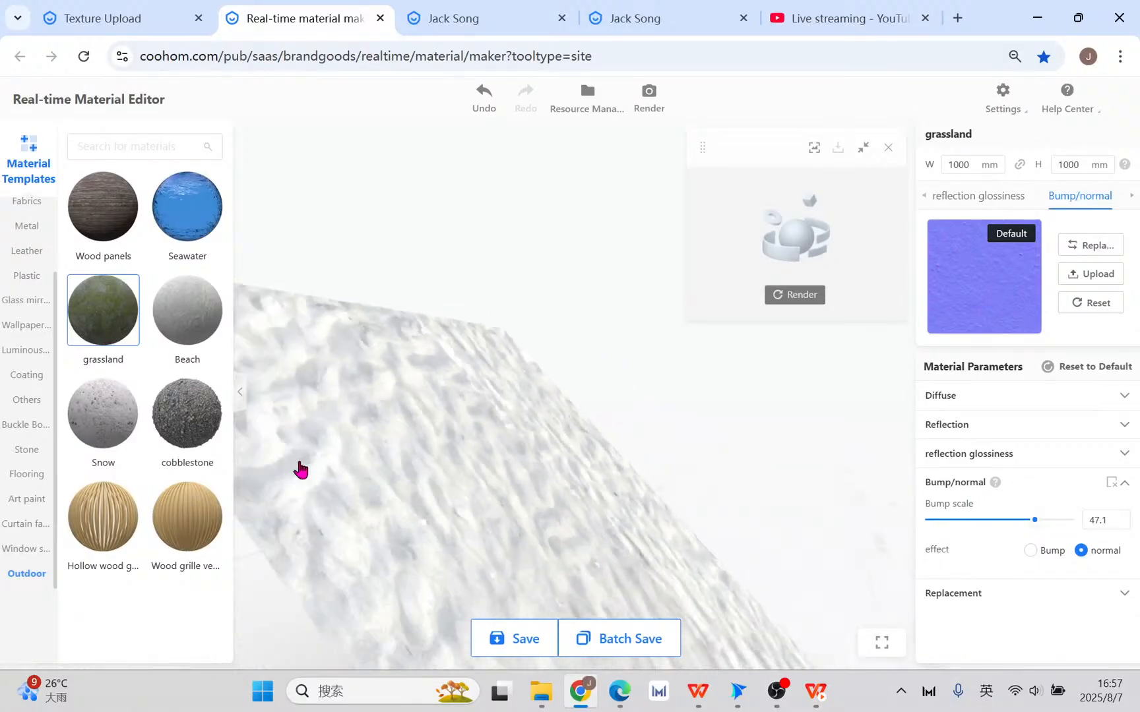
# - Try the cobblestone template and reload the grassland template with its default parameters
pyautogui.click(201, 434)
pyautogui.click(688, 382)
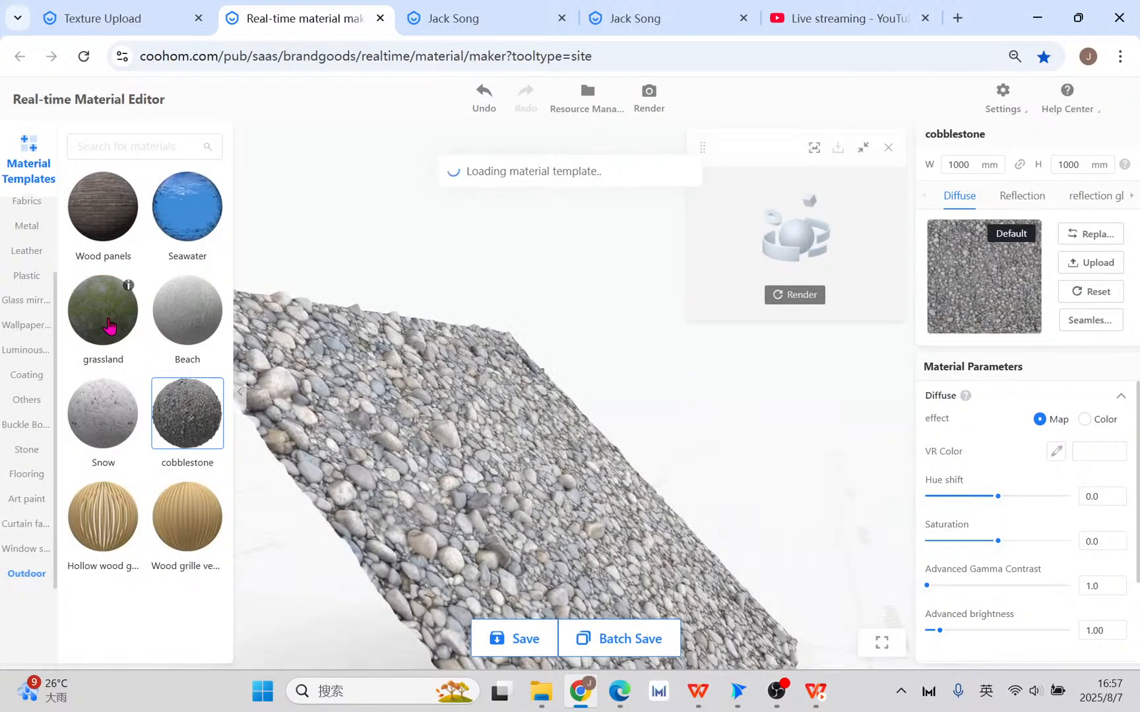
pyautogui.click(112, 323)
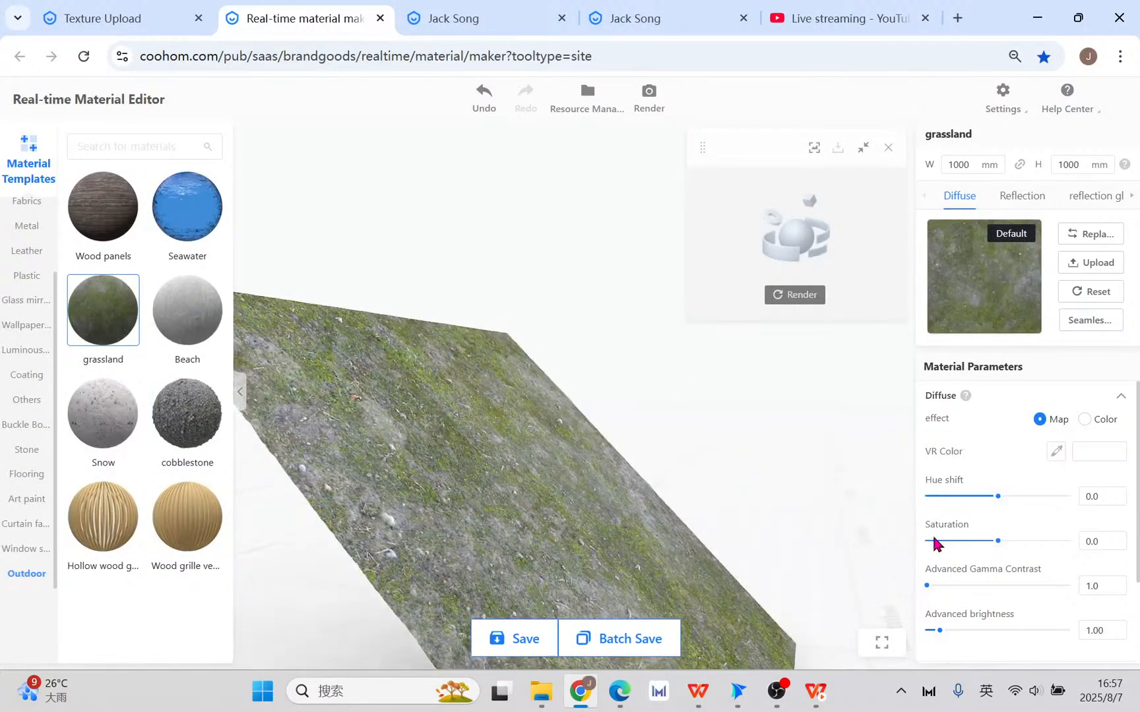
# - Set the grassland material's Bump/normal scale to 22.3 after trying 100 on the preview
pyautogui.scroll(-3, 1007, 540)
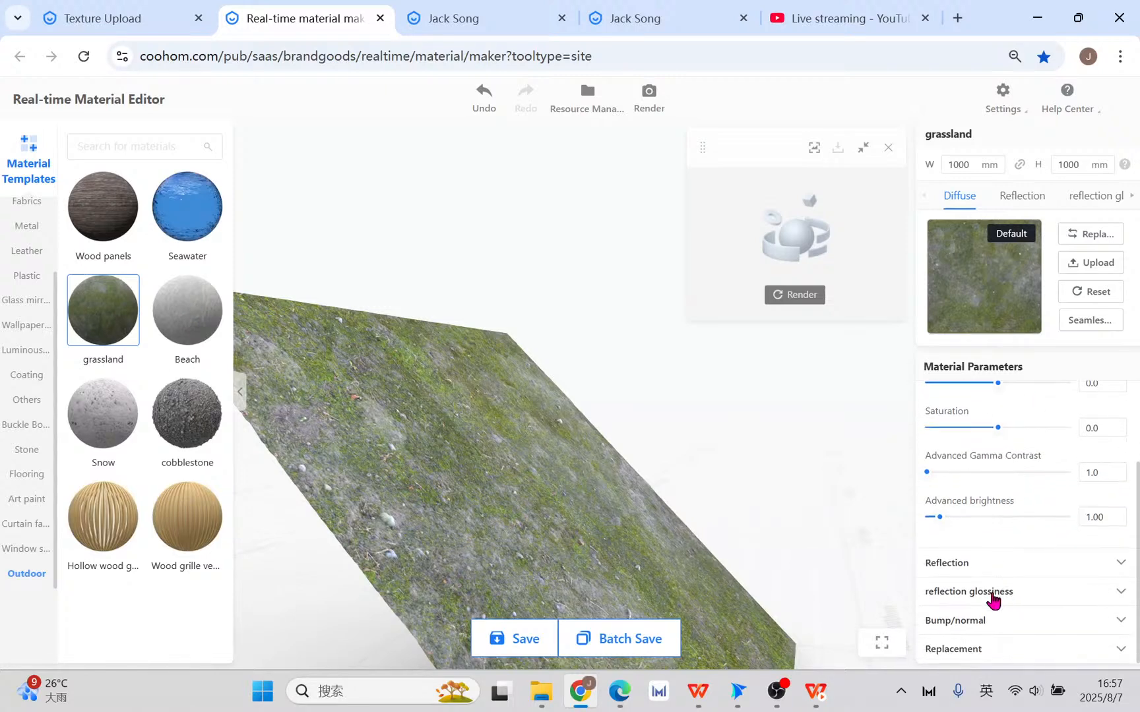
pyautogui.click(956, 623)
pyautogui.moveTo(1010, 520); pyautogui.dragTo(1085, 525)
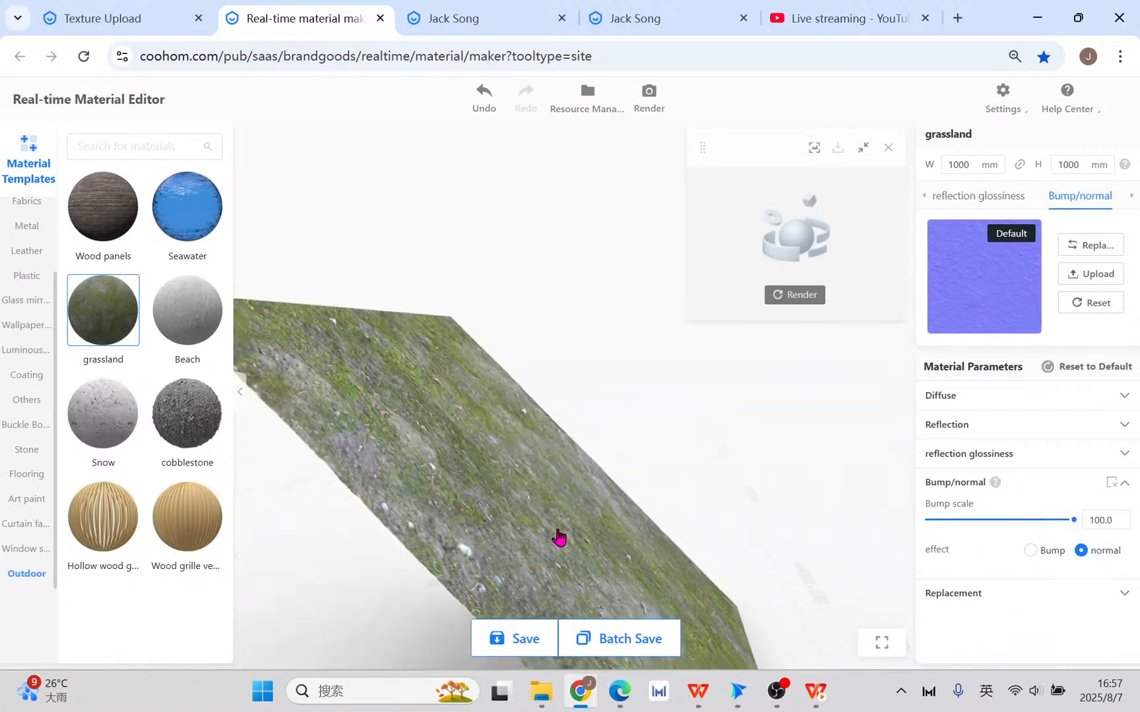
pyautogui.moveTo(640, 547); pyautogui.dragTo(476, 553)
pyautogui.moveTo(1056, 521); pyautogui.dragTo(1014, 525)
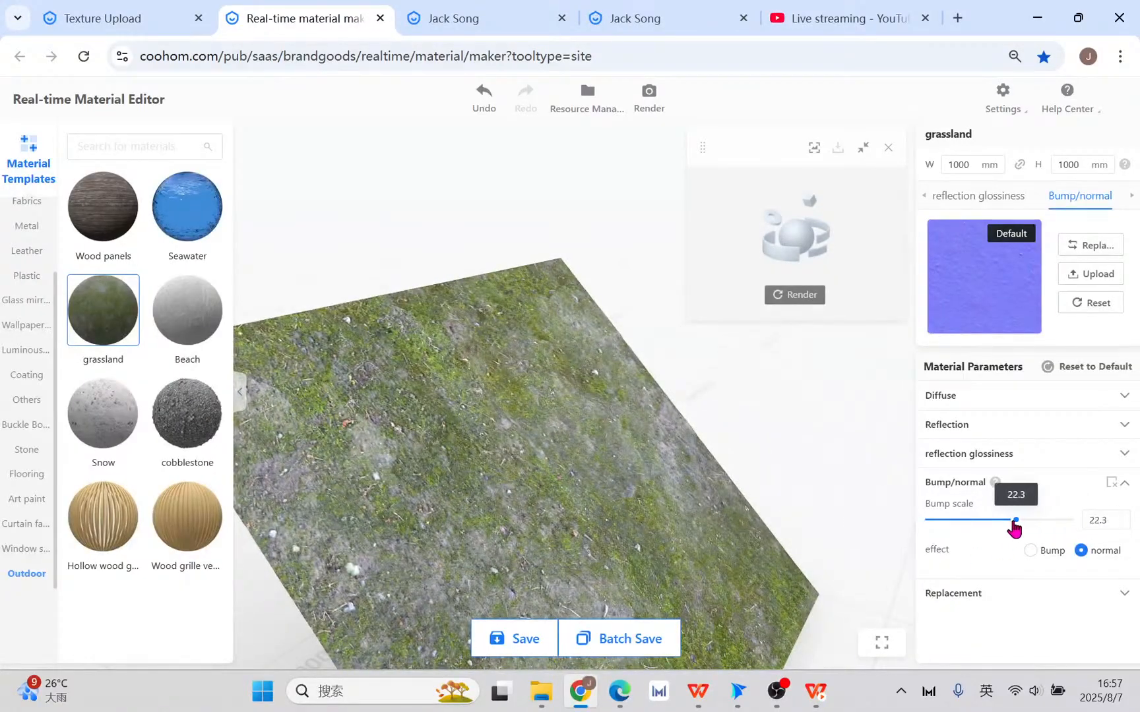
# - Save the material as "dirt surface" with the render category Furnishing Material
pyautogui.click(521, 639)
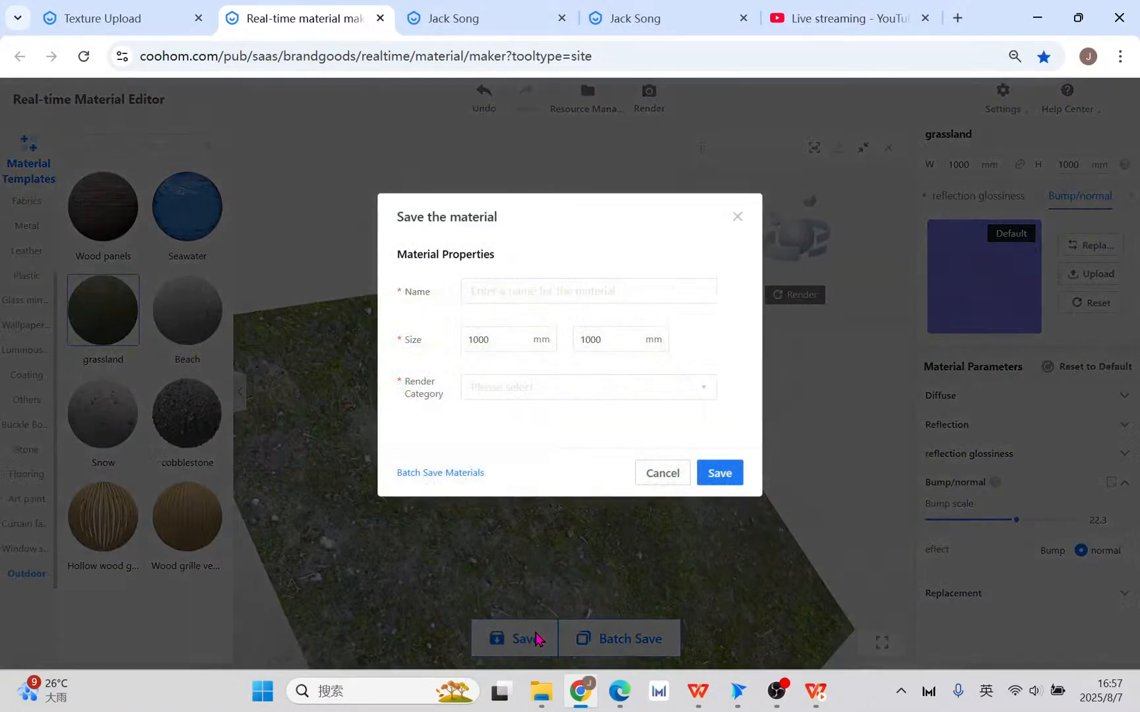
pyautogui.click(581, 292)
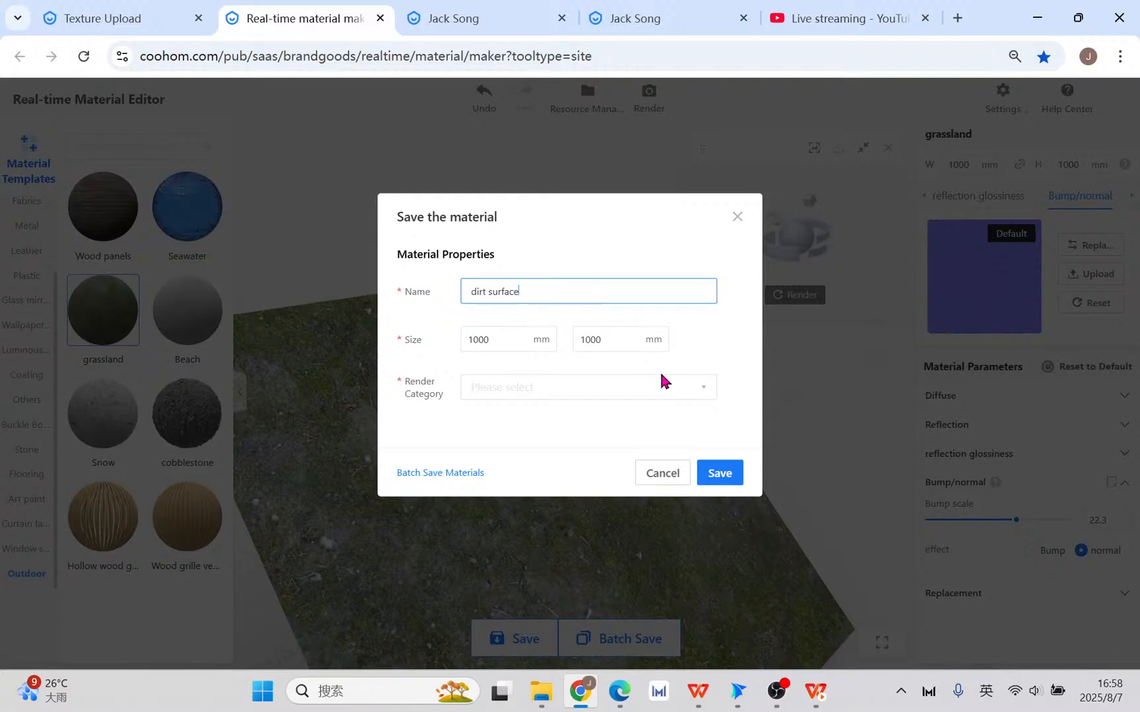
pyautogui.click(592, 393)
pyautogui.scroll(-3, 590, 501)
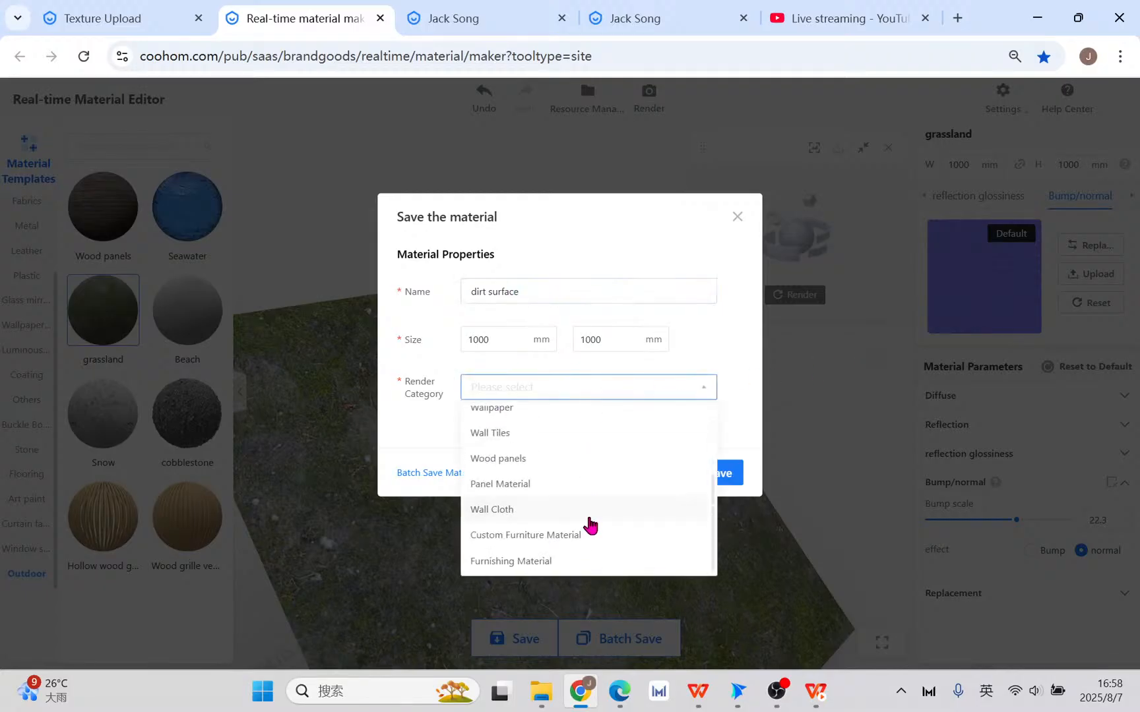
pyautogui.click(498, 561)
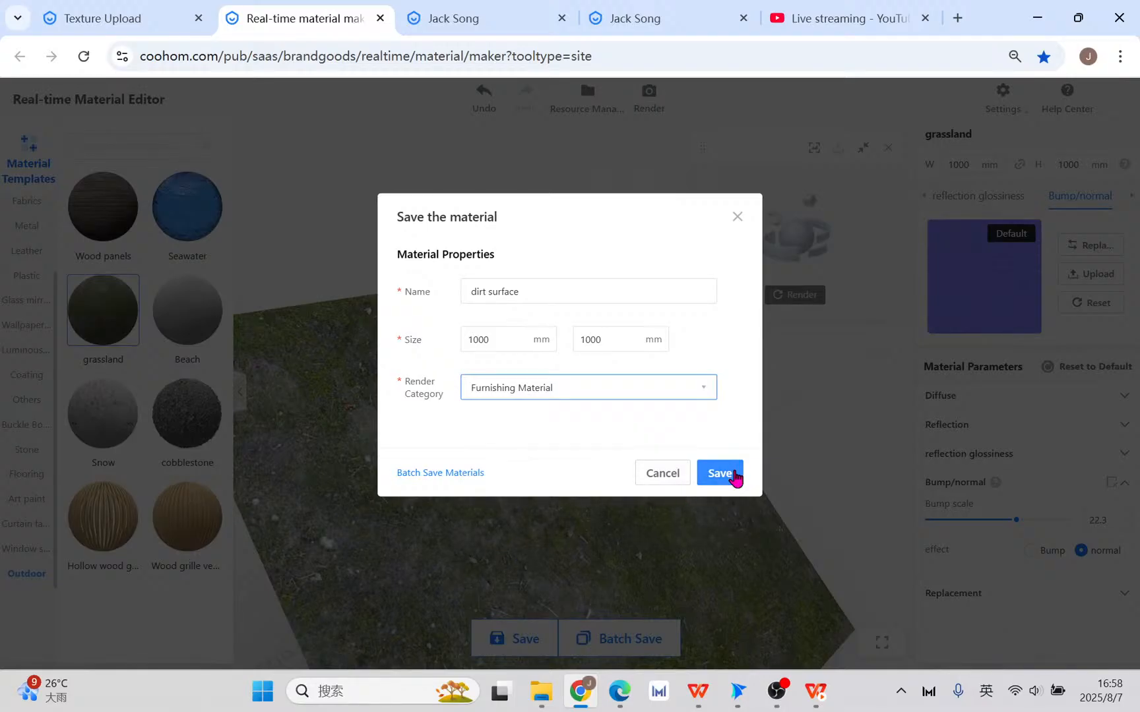
pyautogui.click(733, 474)
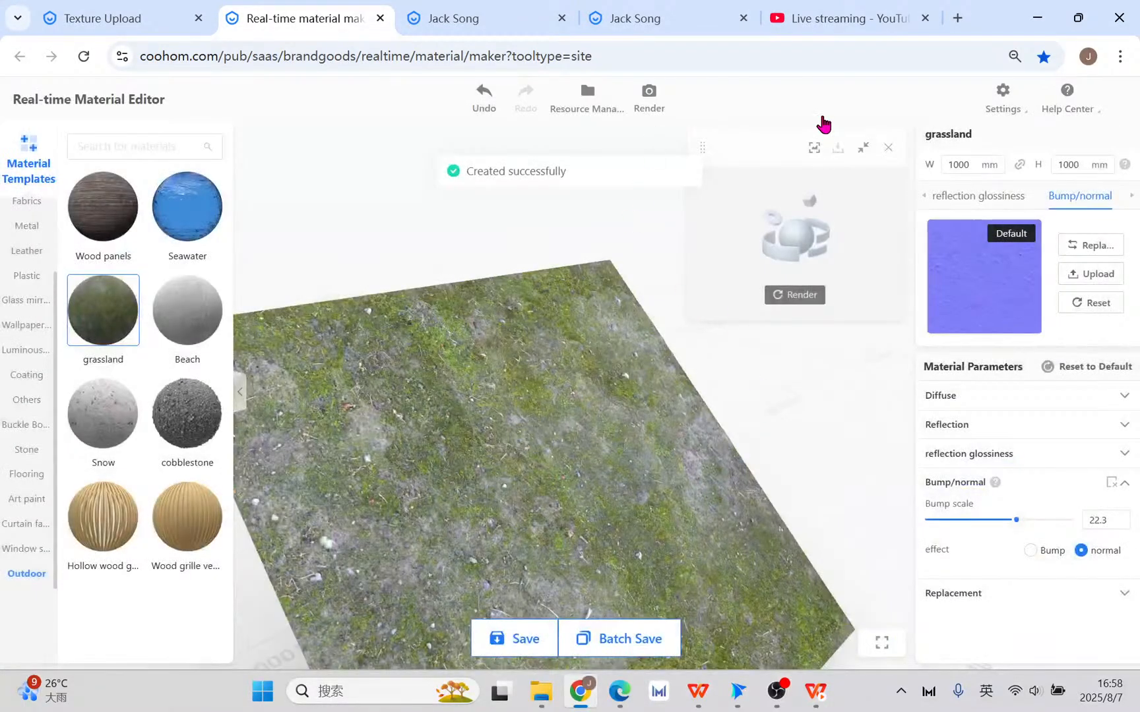
# - Look for the new dirt surface material among the Floor Editor's favorites, uploads and personal styling, and leave the editor
pyautogui.click(635, 22)
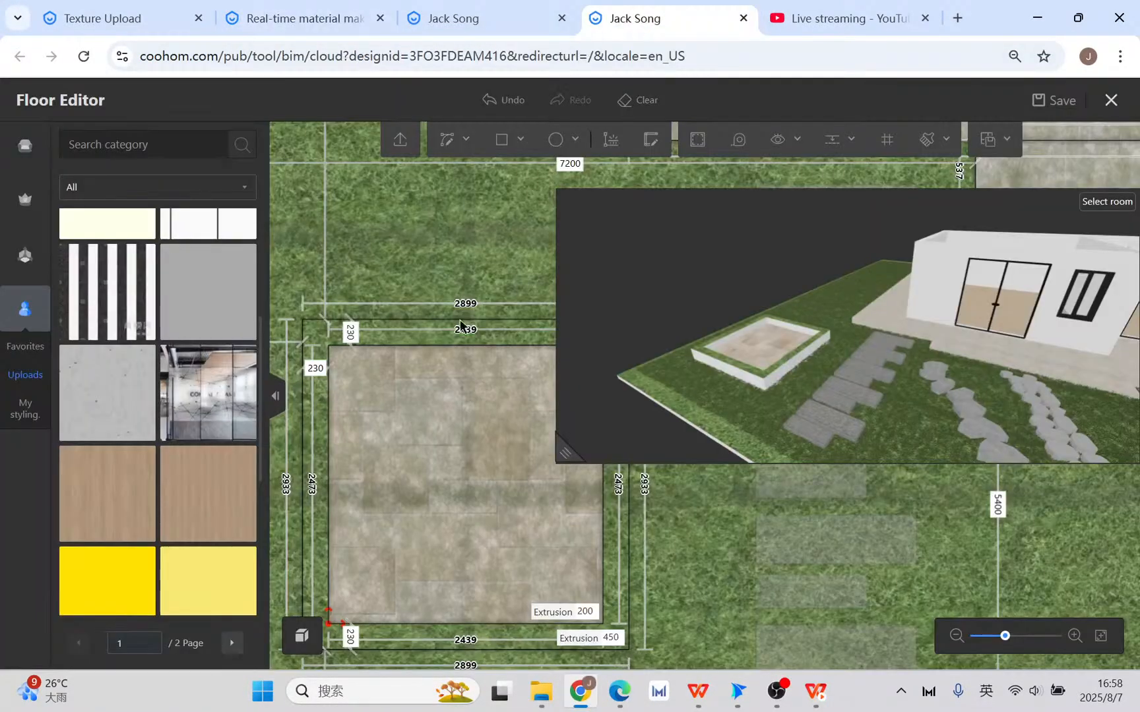
pyautogui.click(20, 409)
pyautogui.click(25, 374)
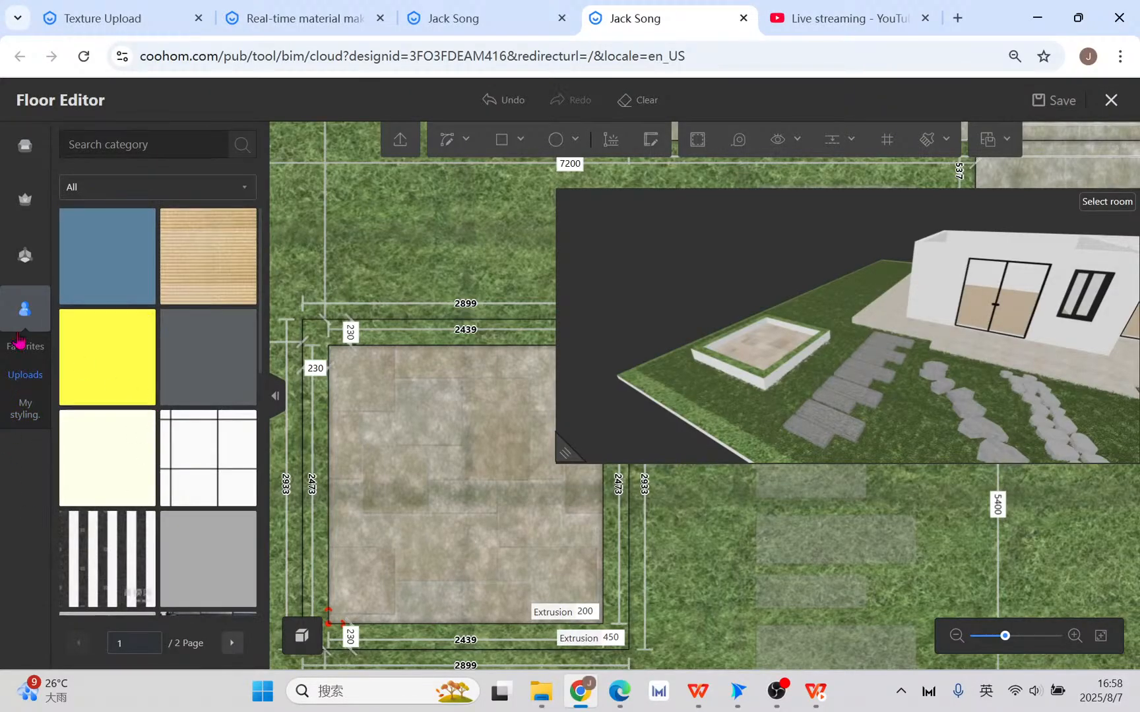
pyautogui.click(12, 353)
pyautogui.click(21, 384)
pyautogui.click(25, 425)
pyautogui.click(35, 381)
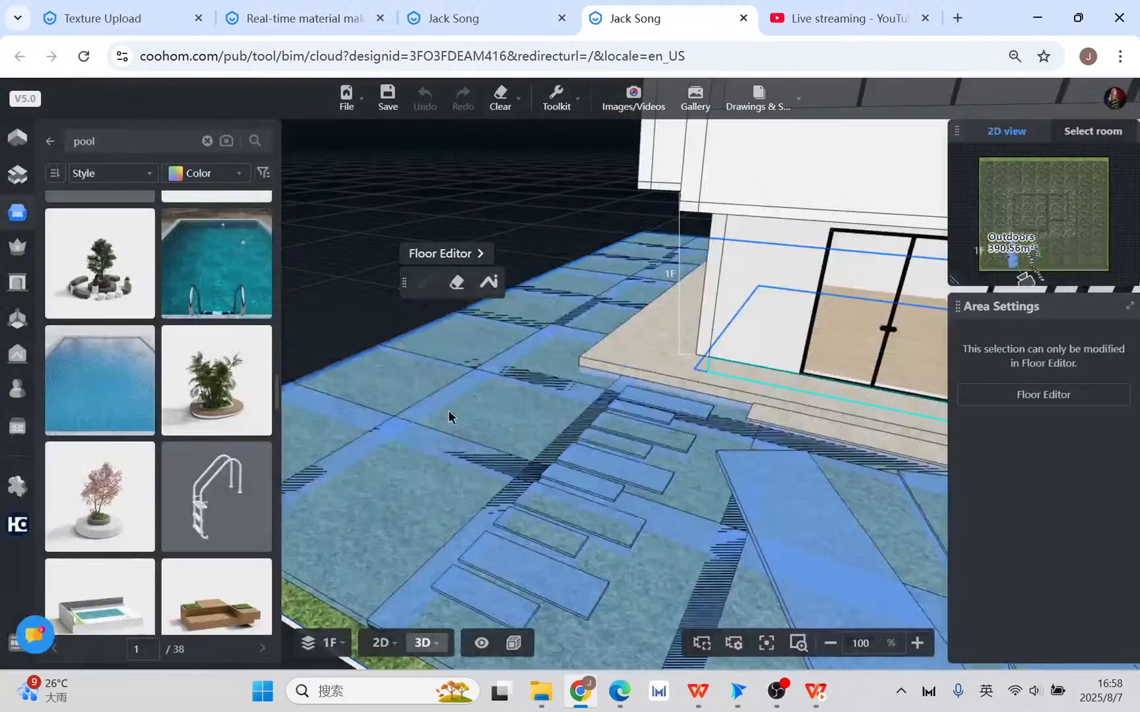
# - Look through the account's favorites and uploads in the 3D design for the dirt surface material
pyautogui.moveTo(13, 402)
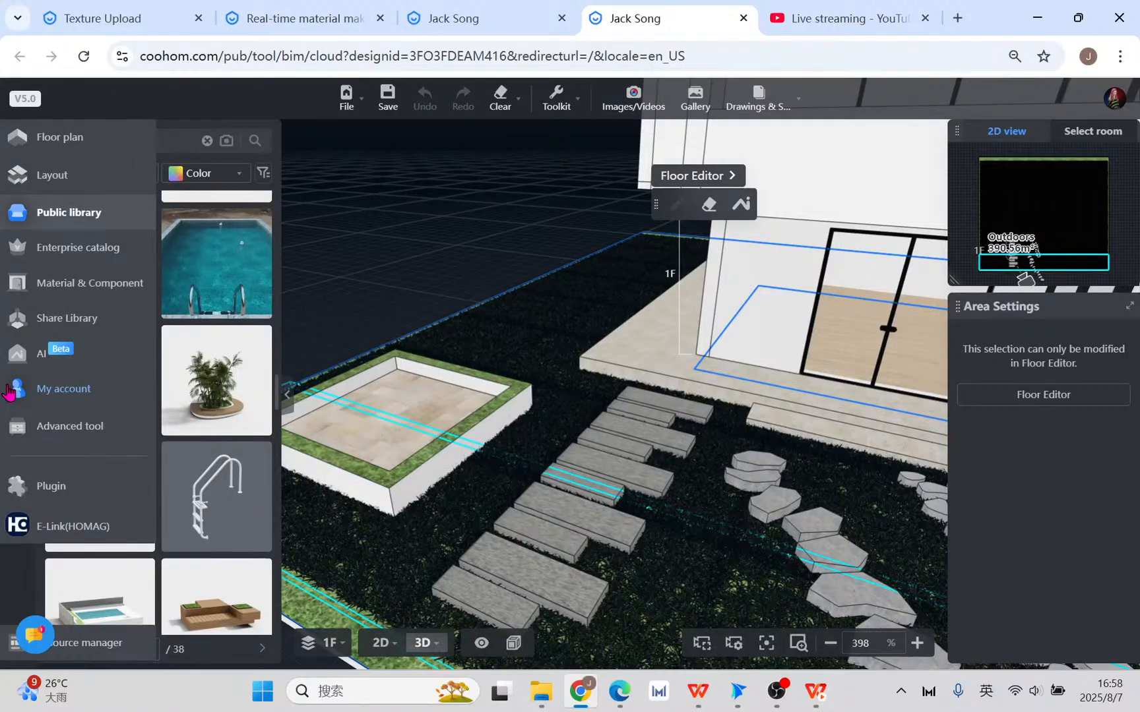
pyautogui.click(14, 389)
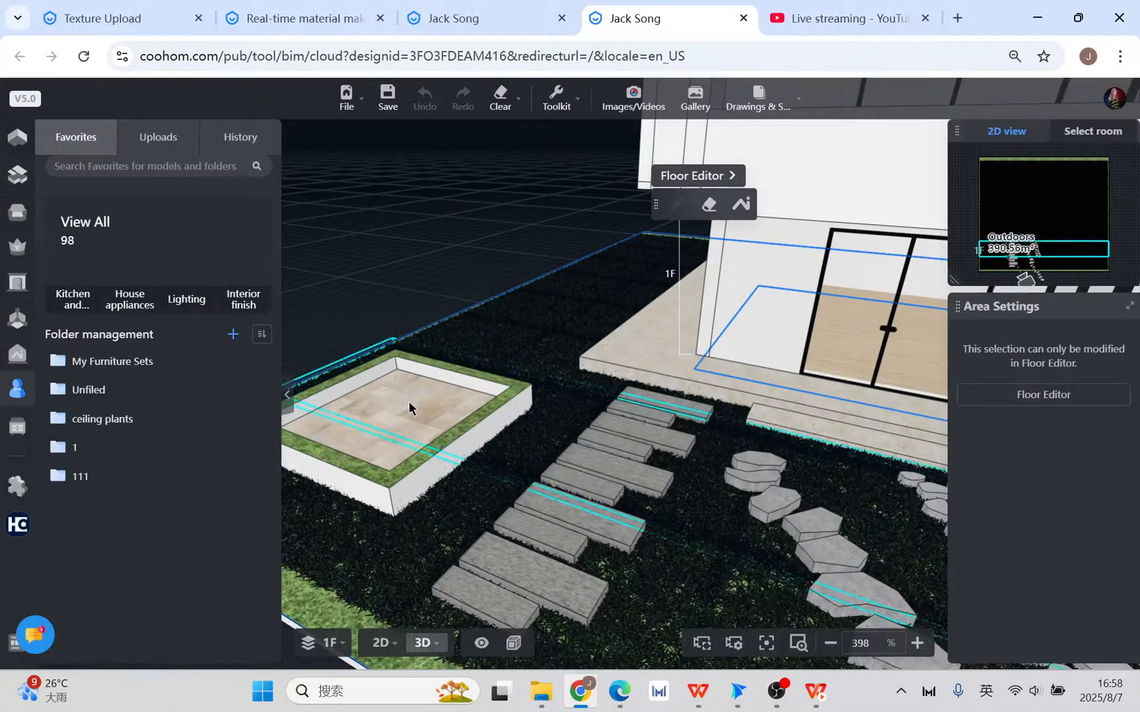
pyautogui.moveTo(374, 406); pyautogui.dragTo(481, 395)
pyautogui.click(150, 246)
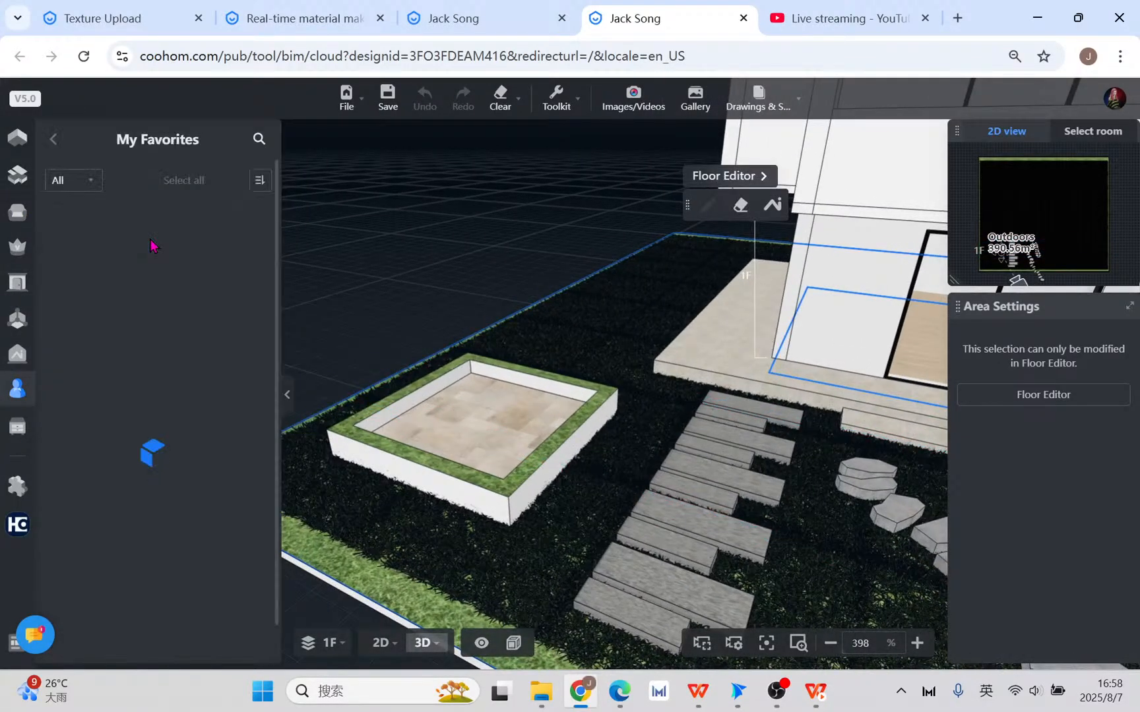
pyautogui.click(54, 138)
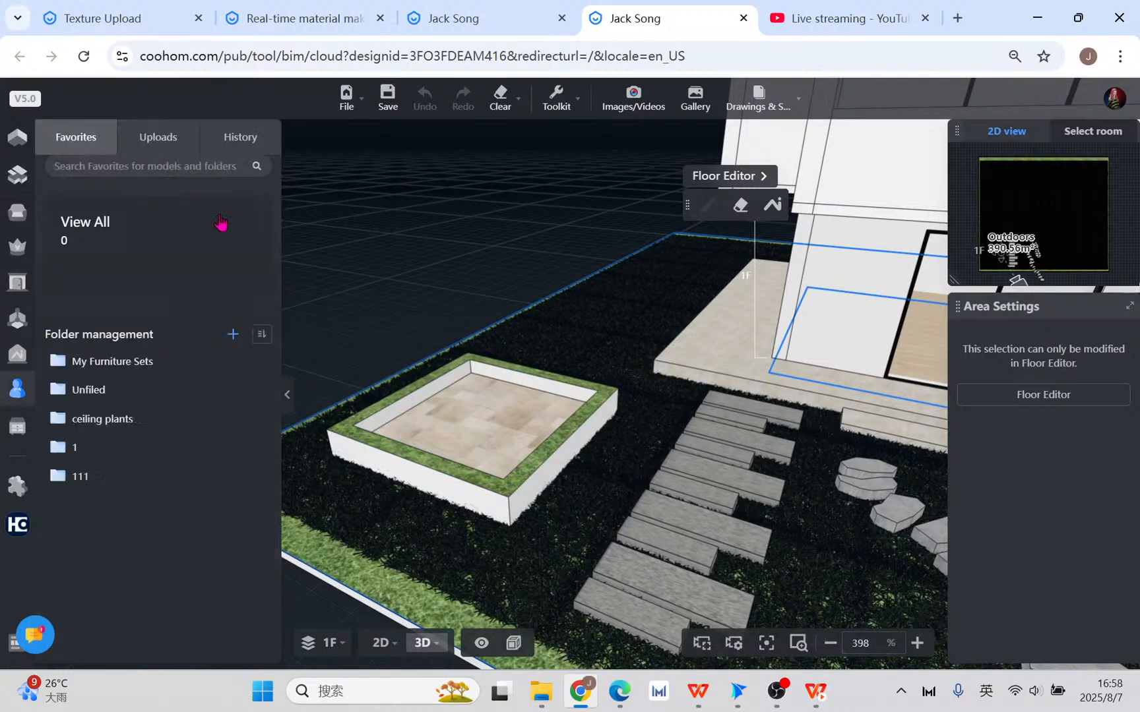
pyautogui.click(157, 139)
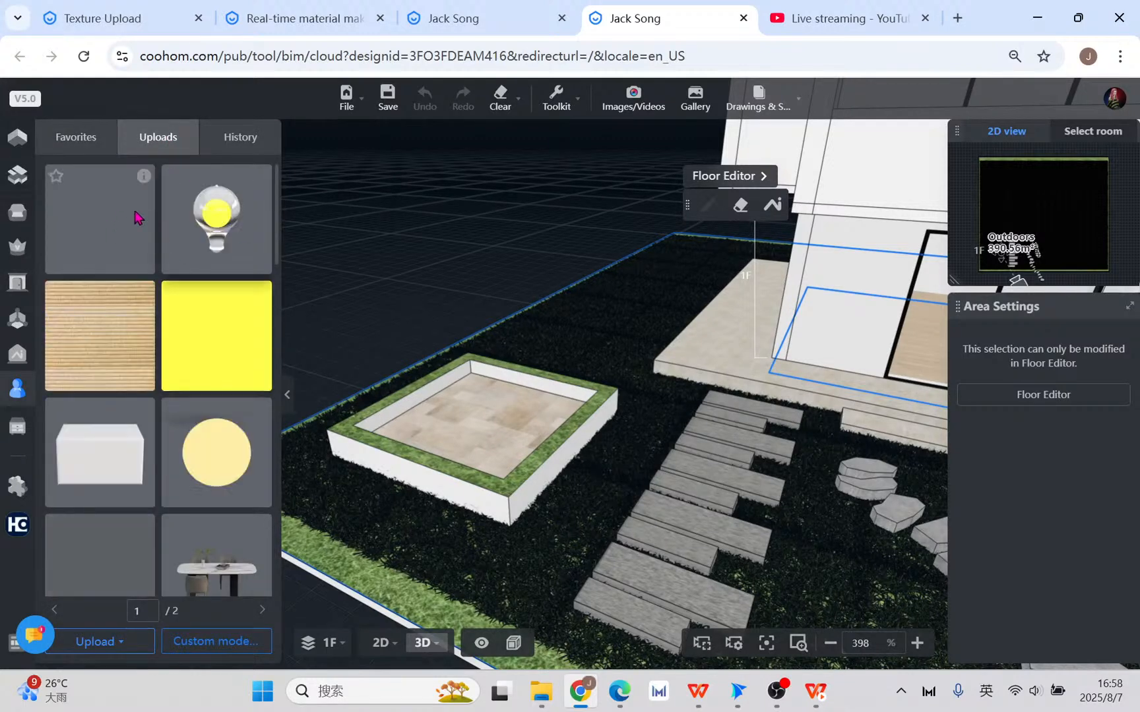
pyautogui.moveTo(142, 178)
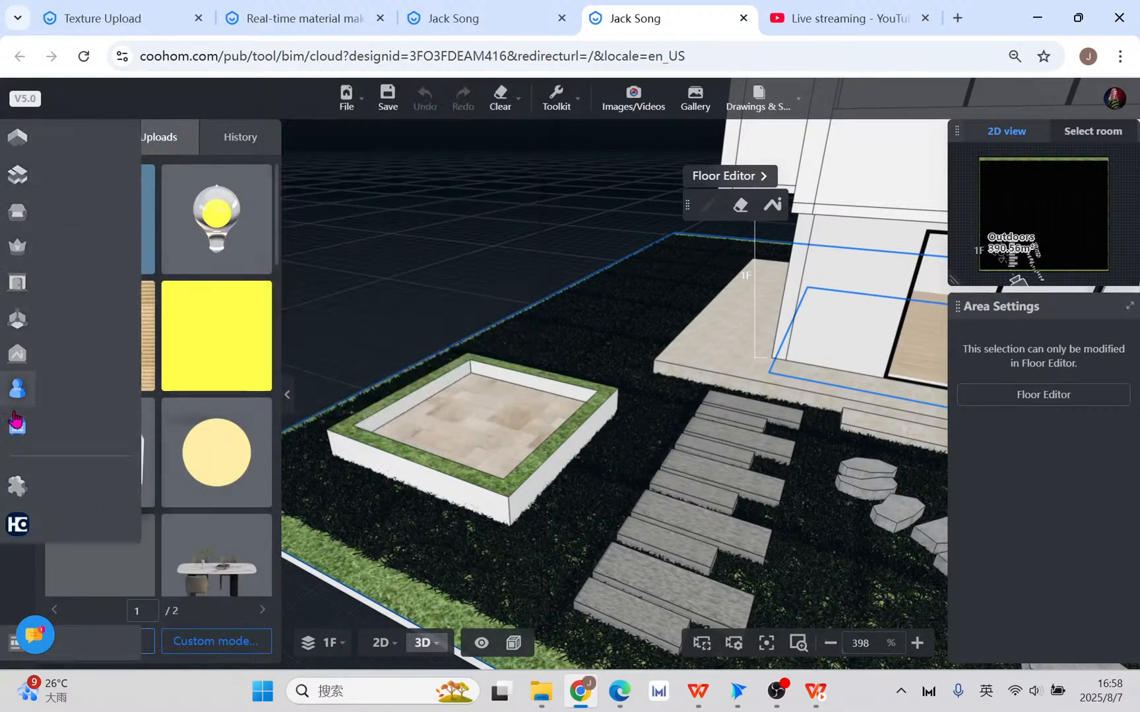
pyautogui.click(76, 136)
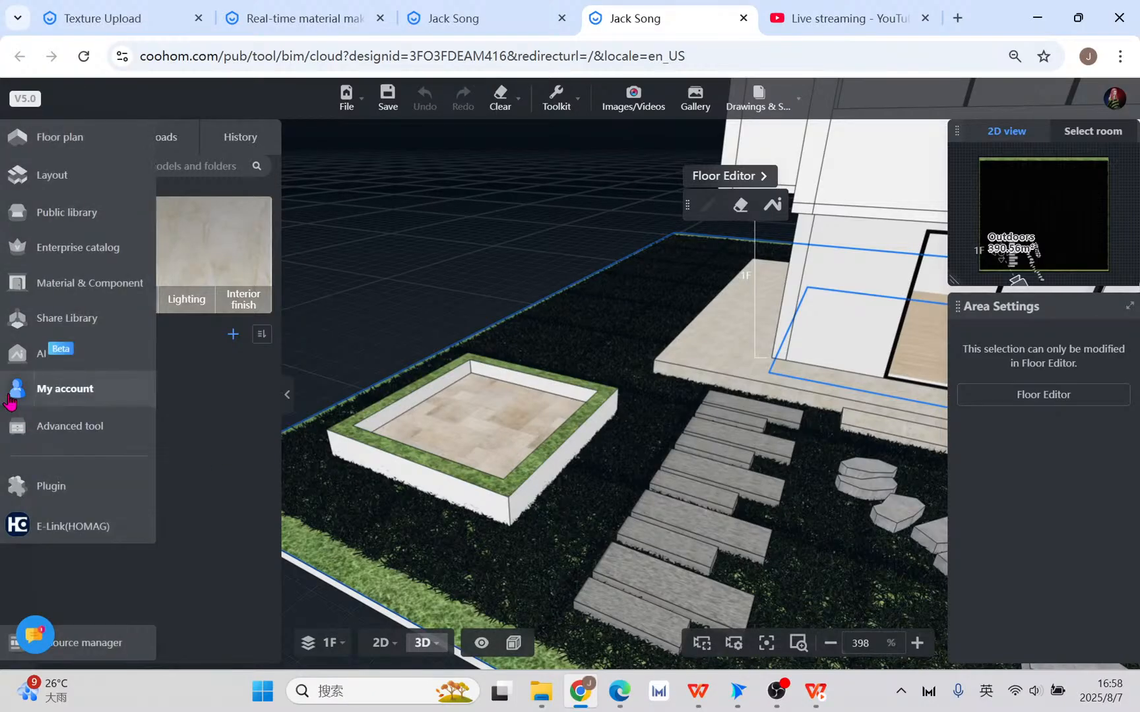
pyautogui.scroll(3, 438, 453)
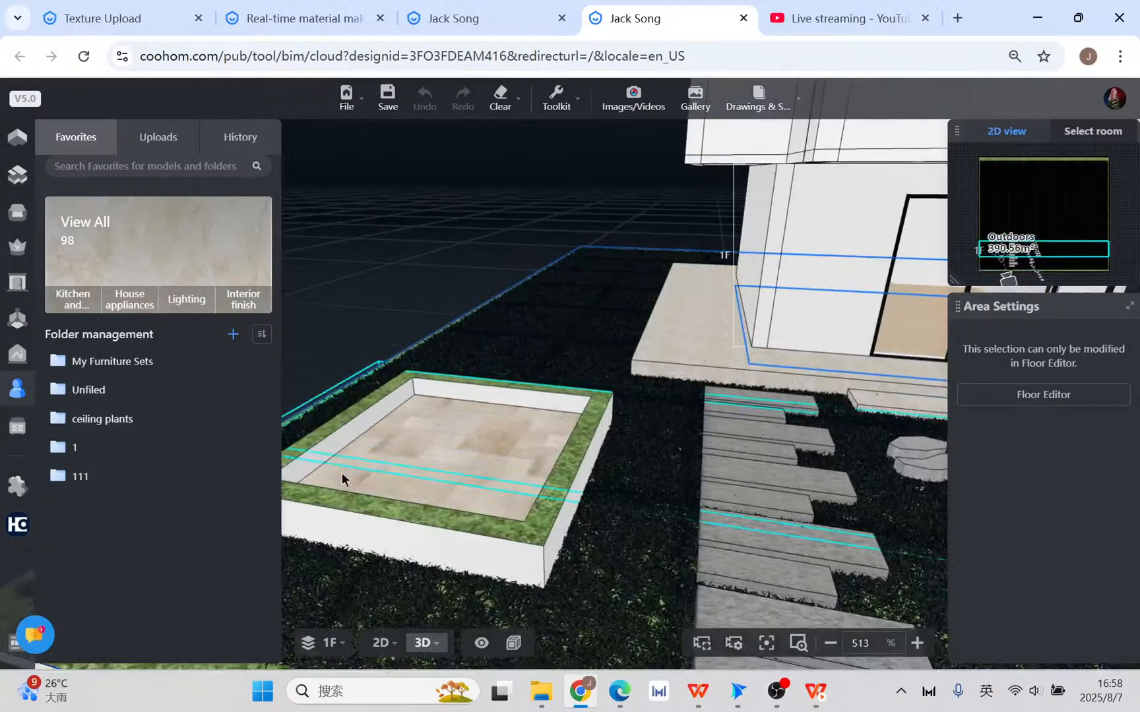
# - Search the public model library for "trees"
pyautogui.click(534, 531)
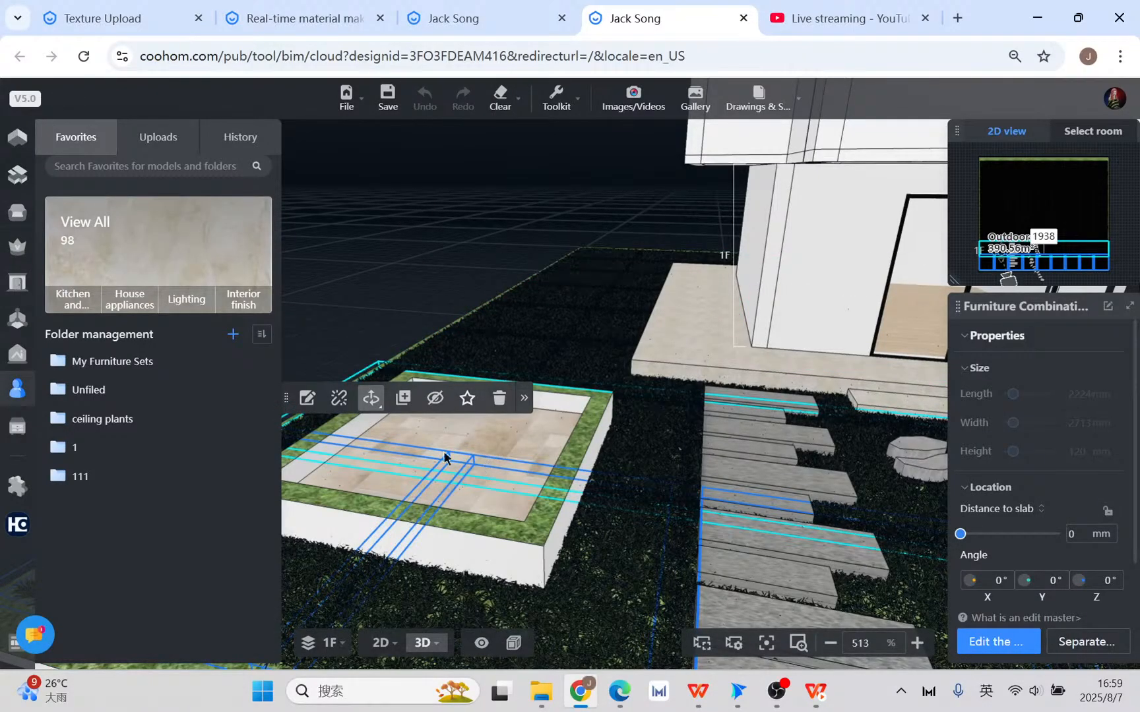
pyautogui.click(17, 213)
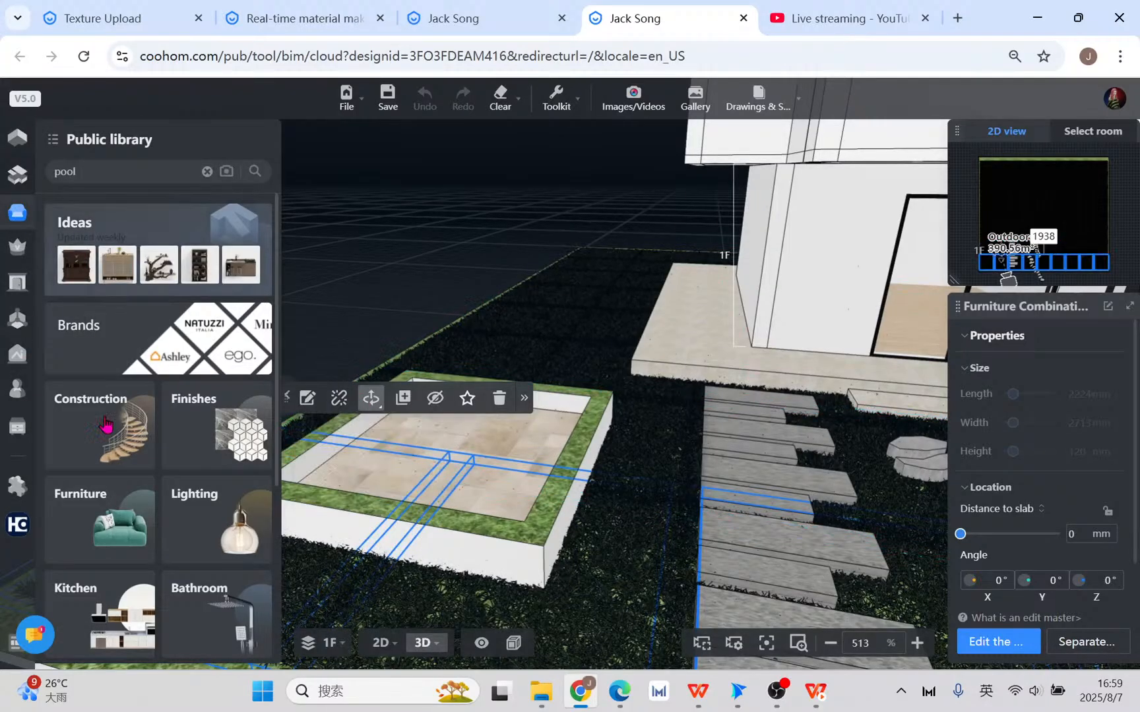
pyautogui.click(127, 170)
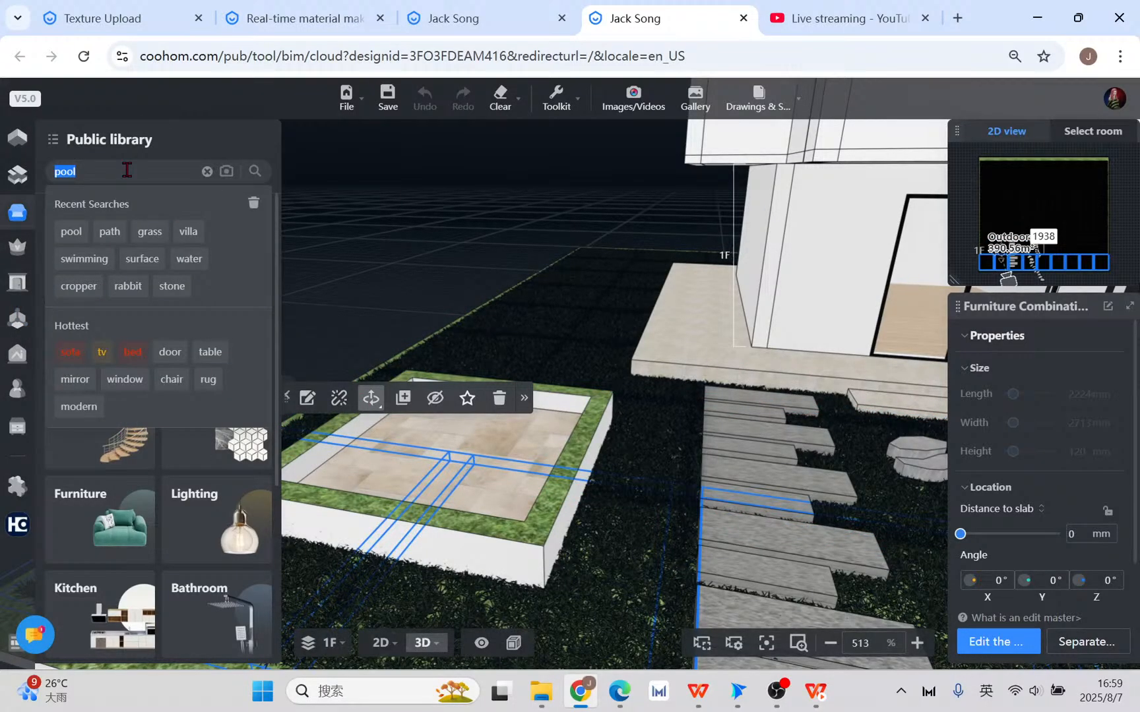
pyautogui.write('trees')
pyautogui.press('Return')
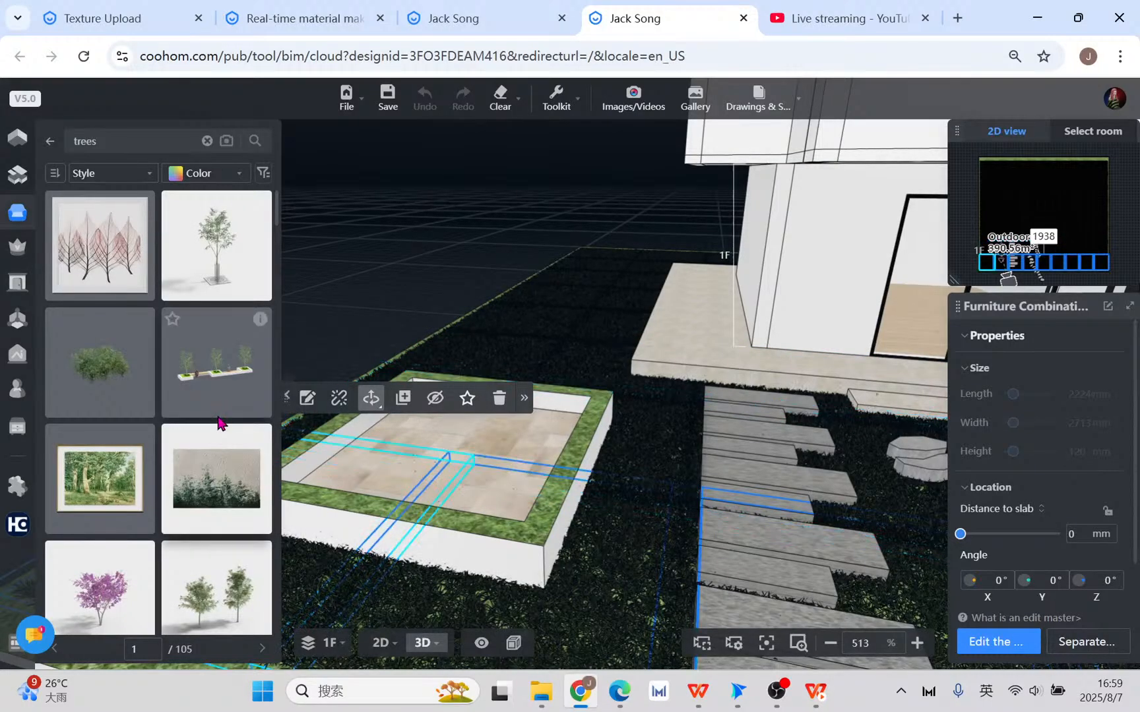
pyautogui.click(389, 644)
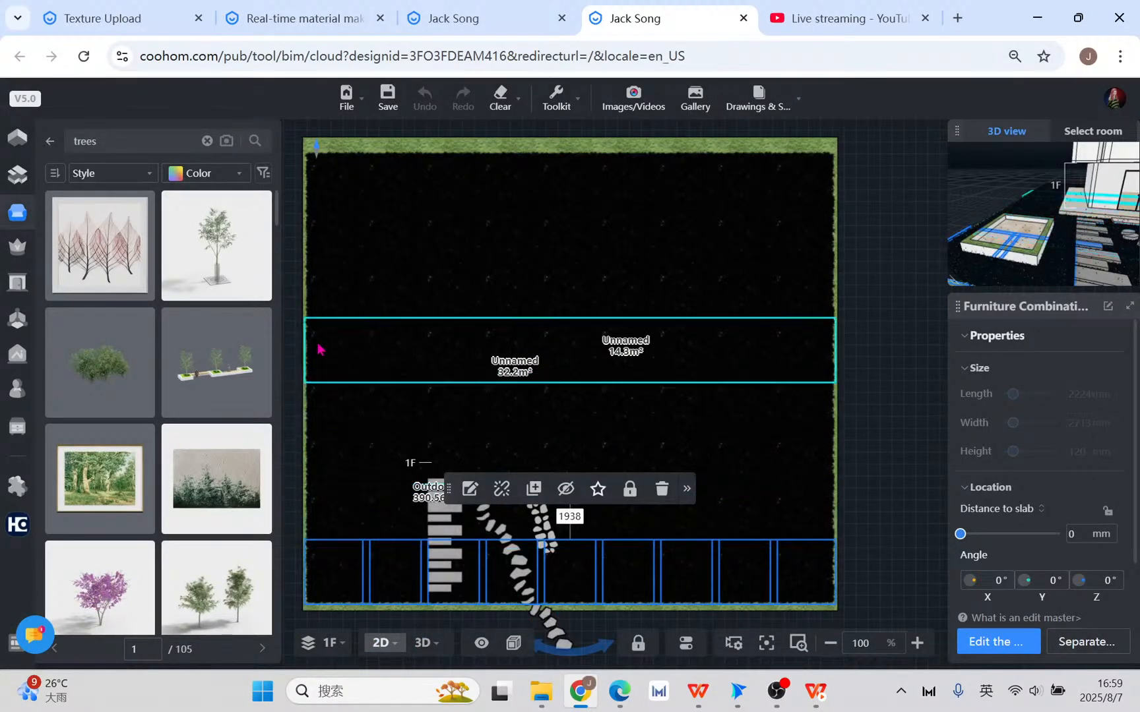
pyautogui.click(356, 152)
pyautogui.click(685, 163)
pyautogui.click(621, 613)
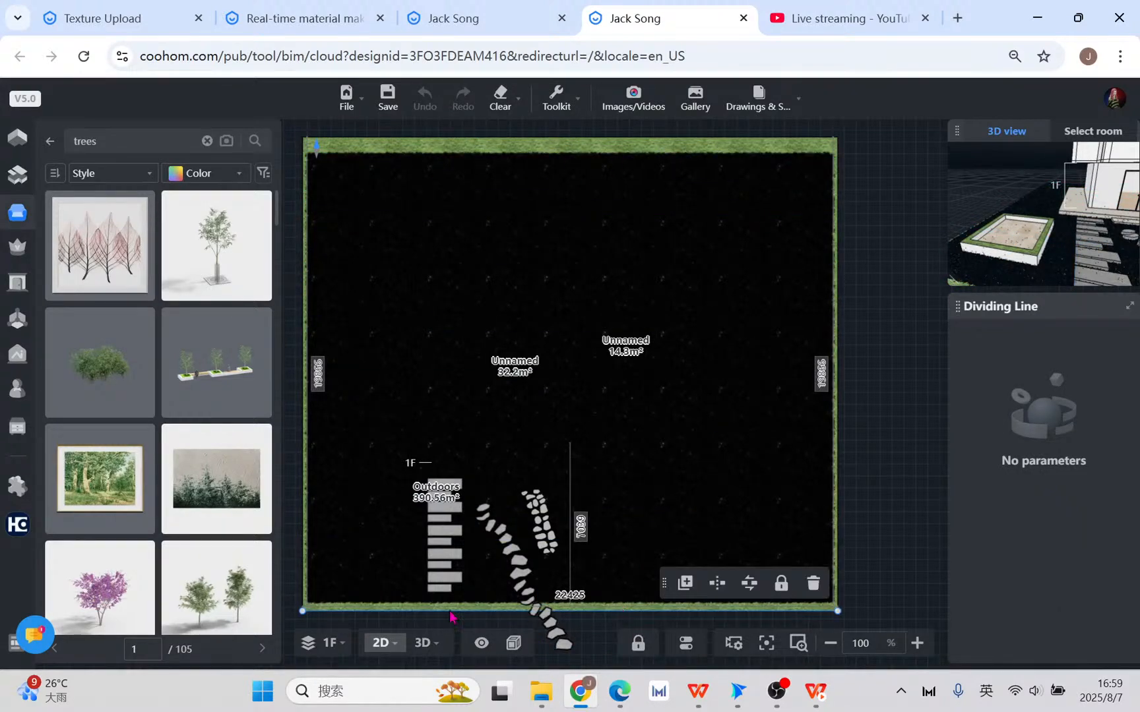
pyautogui.click(423, 643)
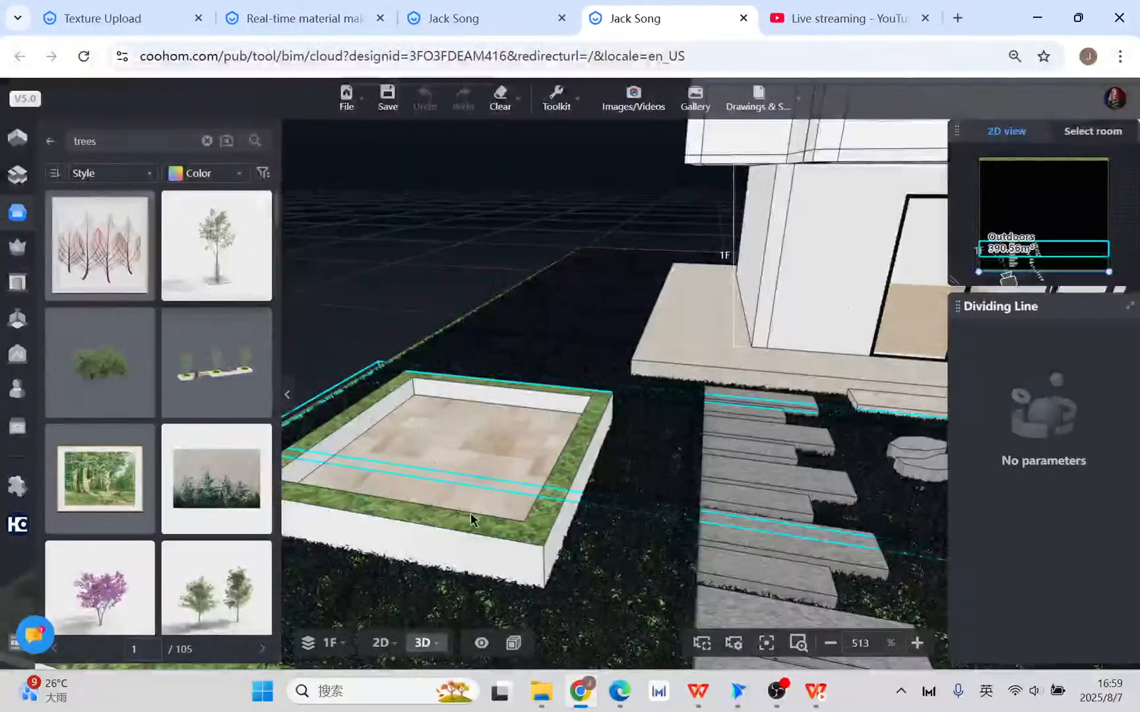
# - Delete both the outer and inner shapes of the raised planter from the lawn in the Floor Editor and save the floor
pyautogui.scroll(-5, 473, 508)
pyautogui.scroll(2, 487, 499)
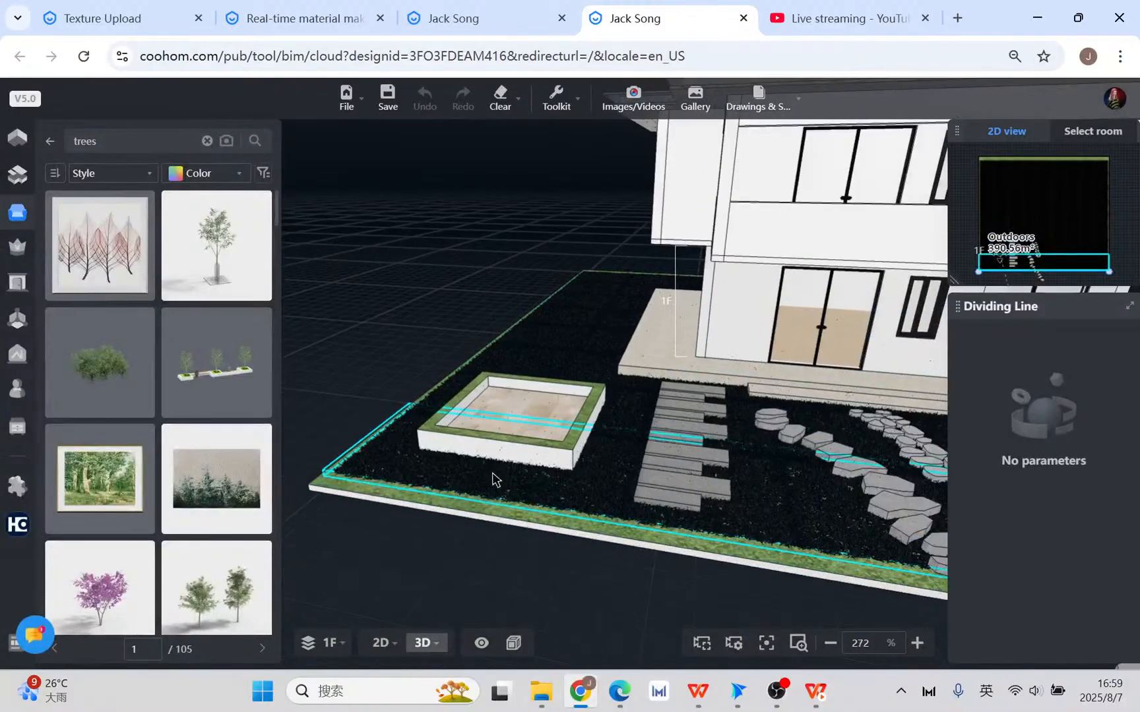
pyautogui.click(479, 506)
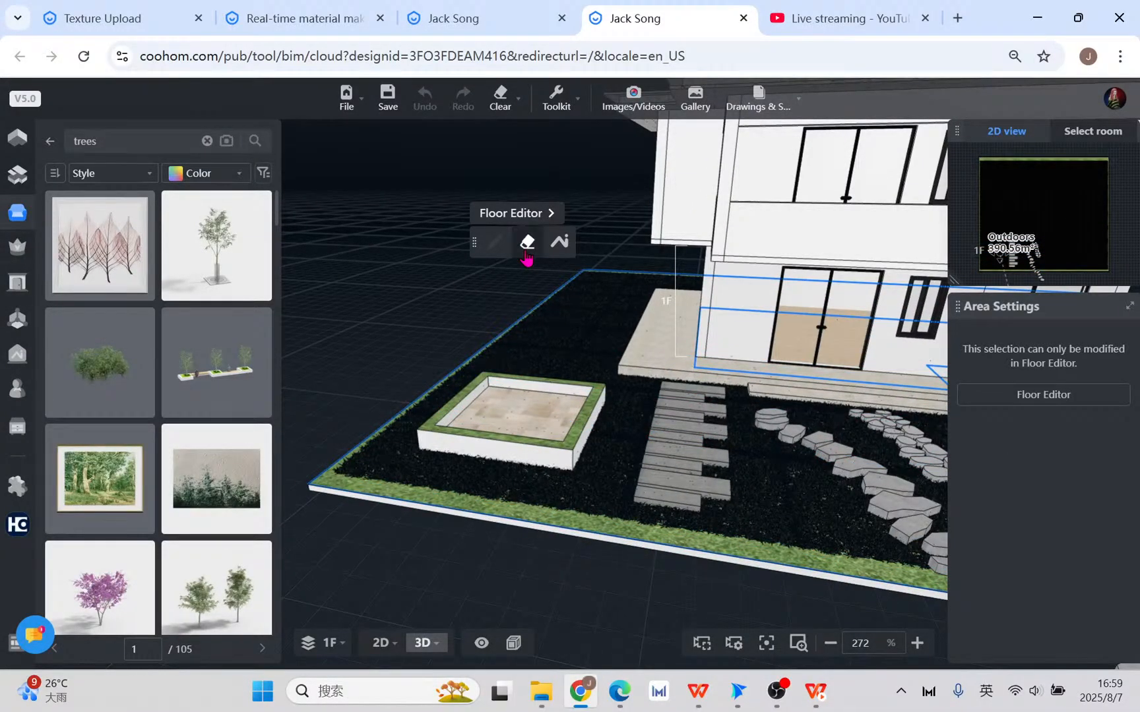
pyautogui.click(550, 213)
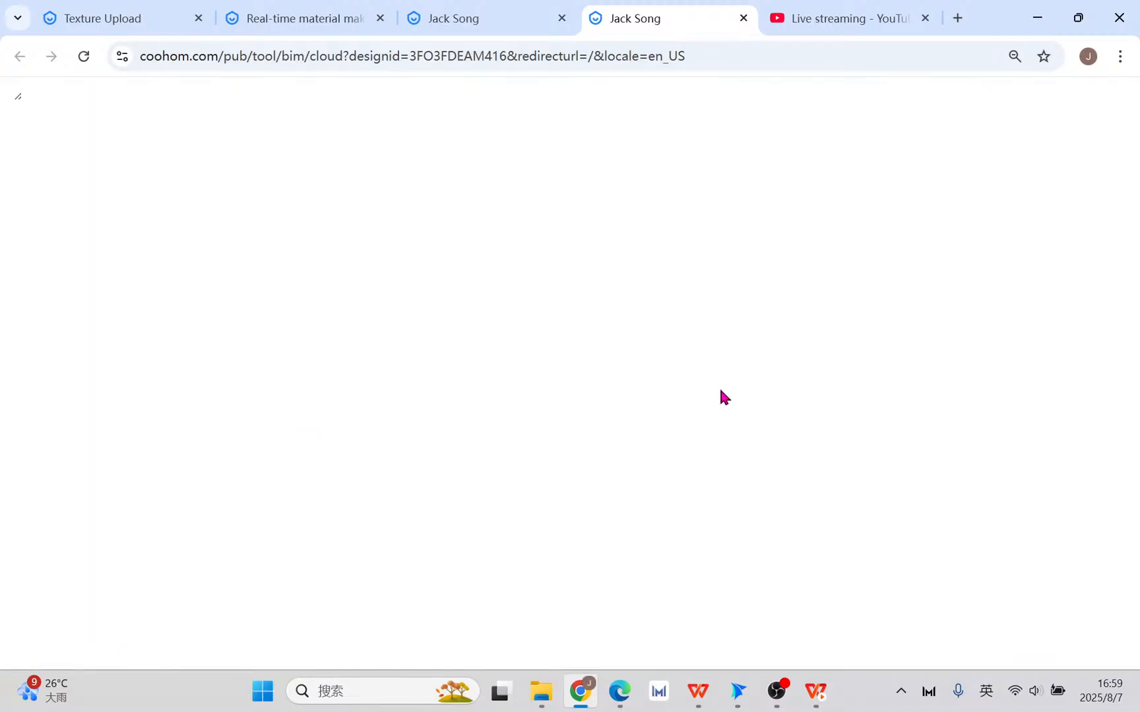
pyautogui.scroll(-5, 547, 513)
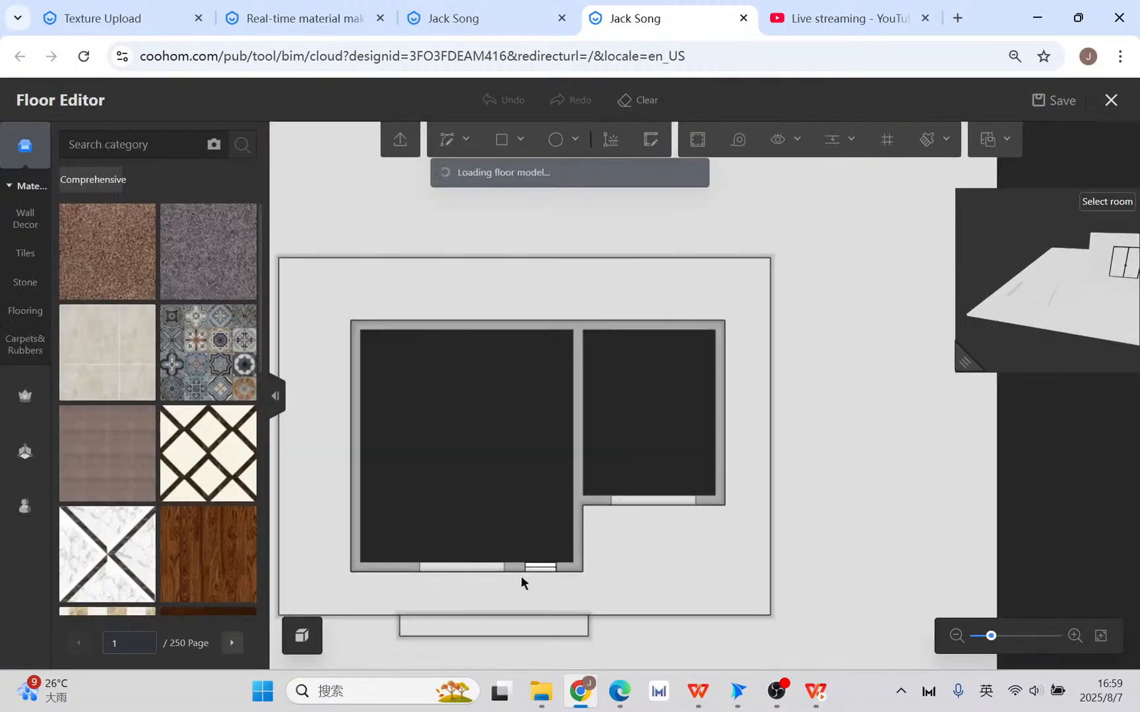
pyautogui.moveTo(367, 526); pyautogui.dragTo(673, 319, button='right')
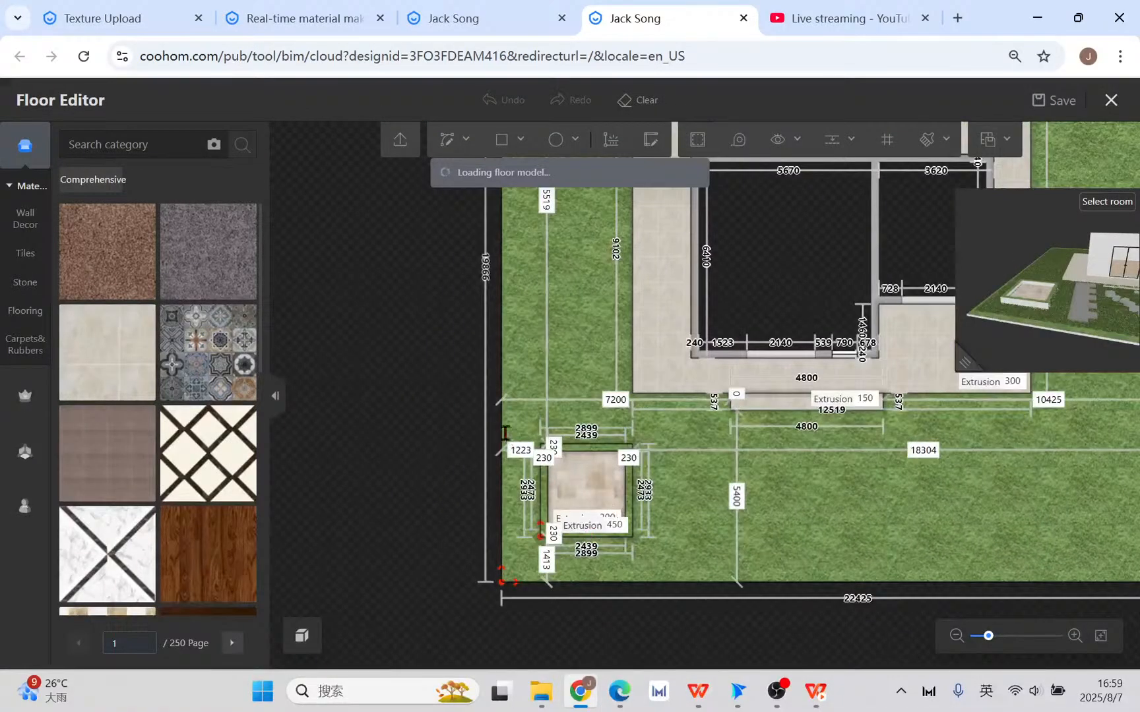
pyautogui.scroll(2, 508, 430)
pyautogui.moveTo(508, 415); pyautogui.dragTo(700, 578)
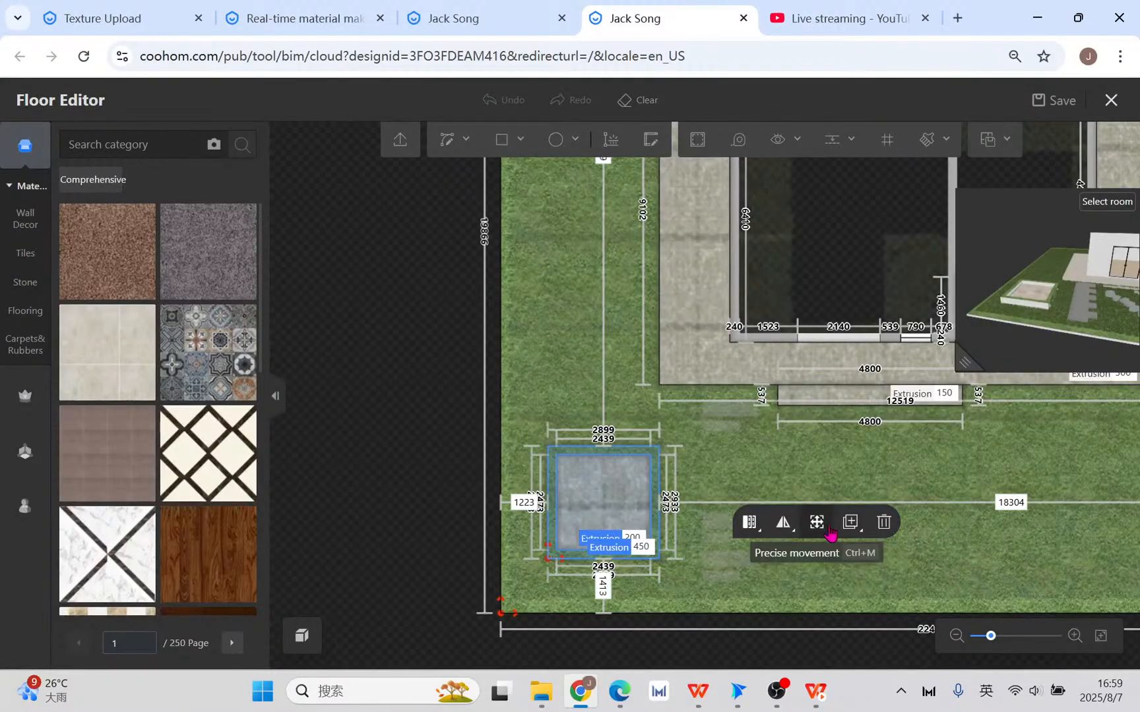
pyautogui.click(884, 522)
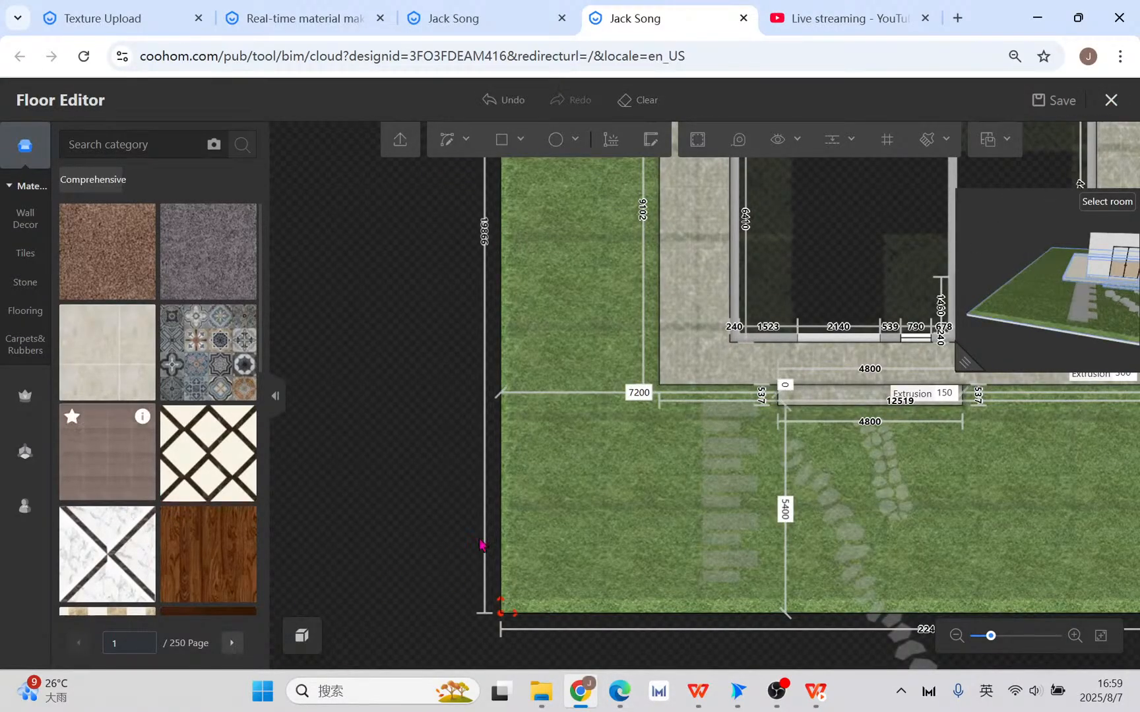
pyautogui.scroll(-1, 174, 480)
# - Browse the tree models on the first two result pages and compare the previews and dimensions of suitable garden trees
pyautogui.scroll(-10, 173, 480)
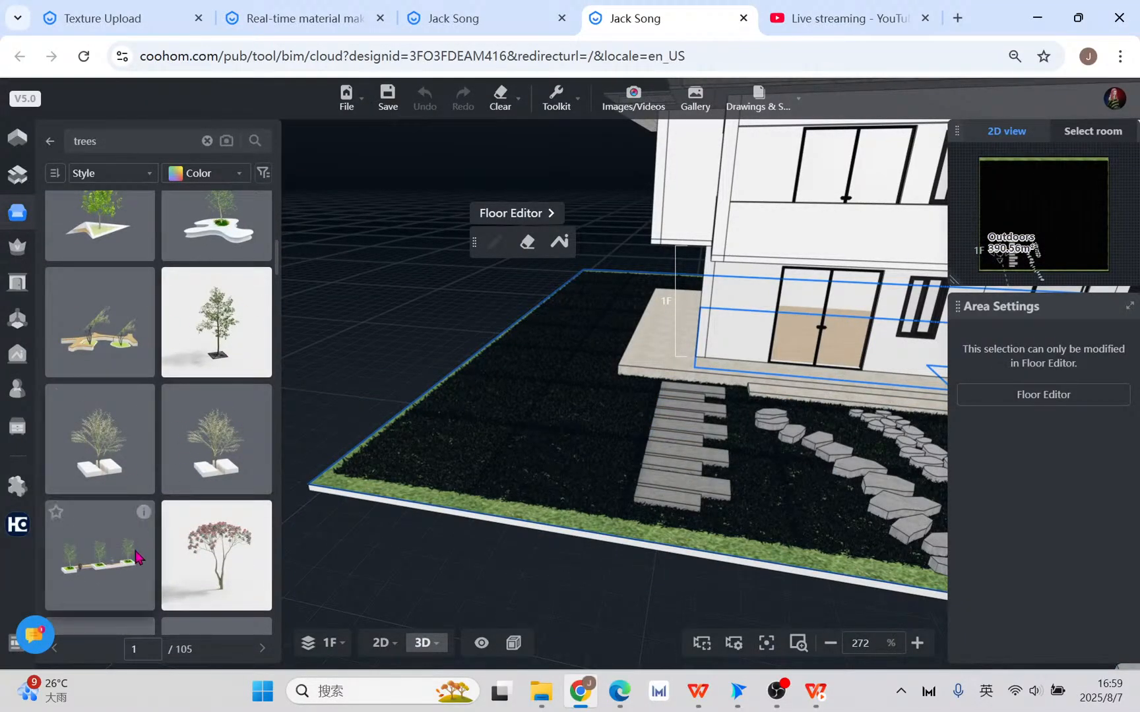
pyautogui.scroll(-5, 136, 554)
pyautogui.scroll(-3, 136, 554)
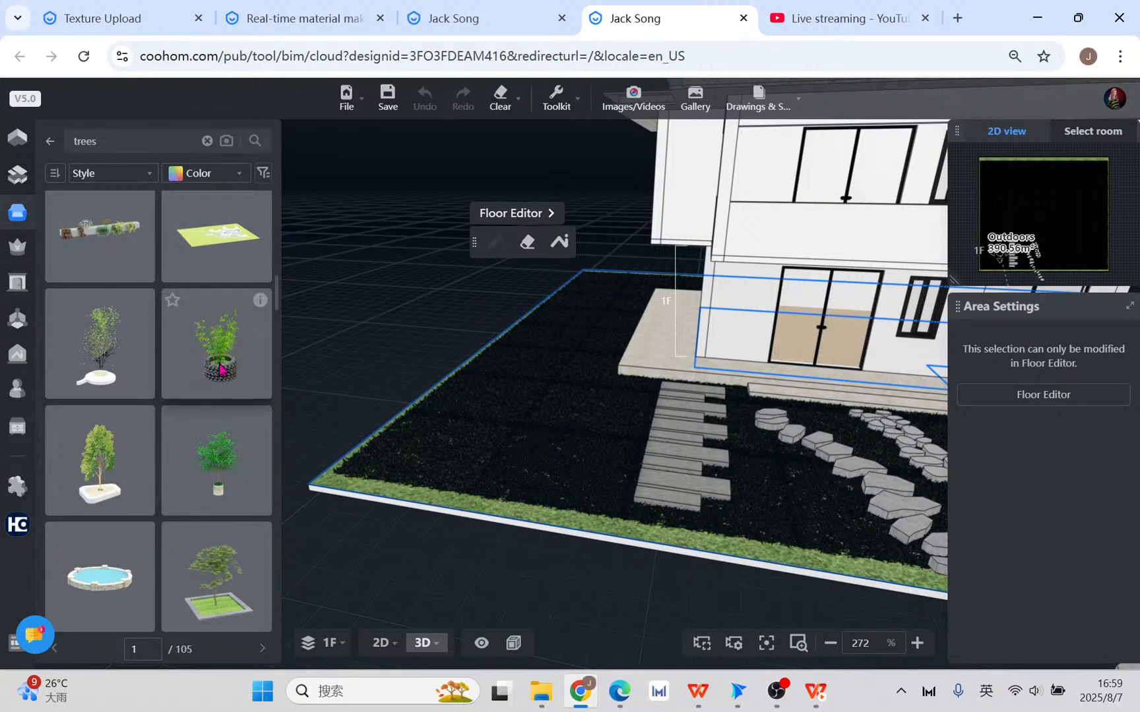
pyautogui.scroll(-6, 207, 496)
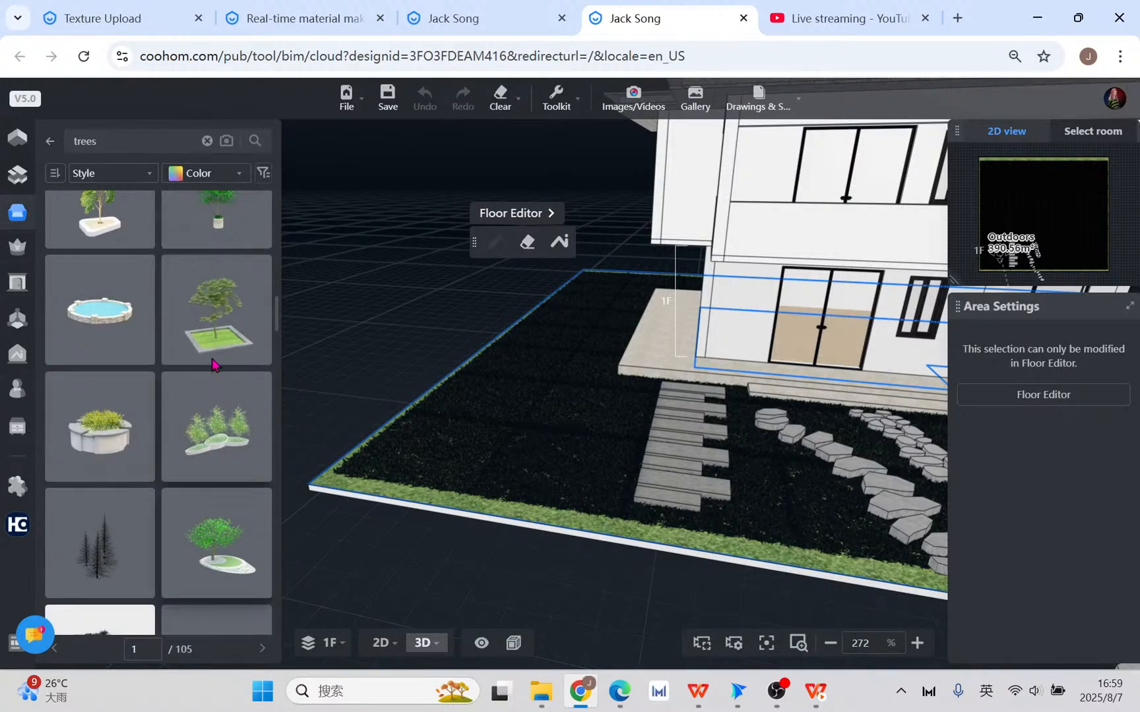
pyautogui.scroll(-6, 163, 488)
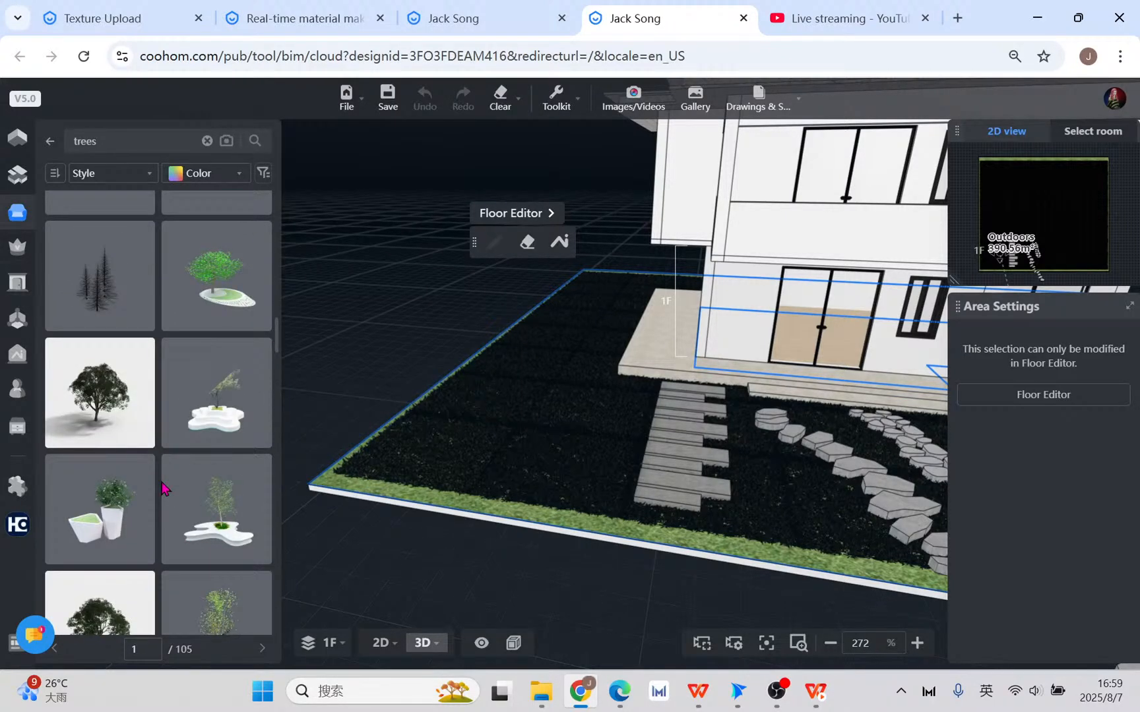
pyautogui.scroll(-10, 162, 488)
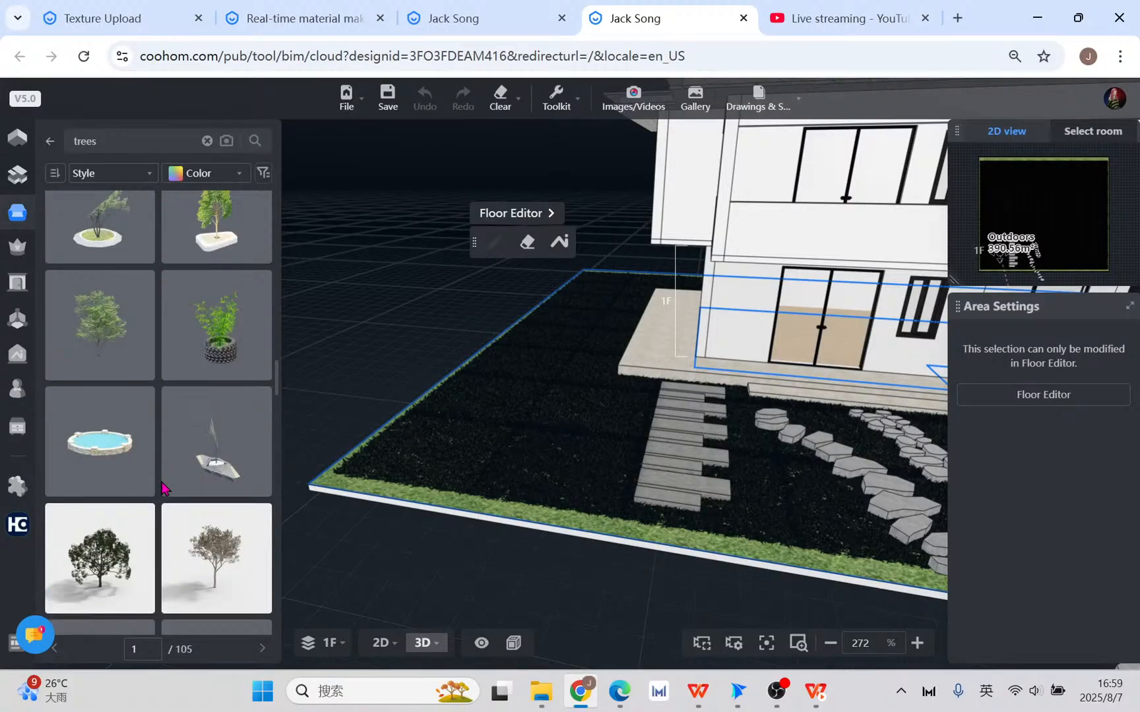
pyautogui.moveTo(264, 524)
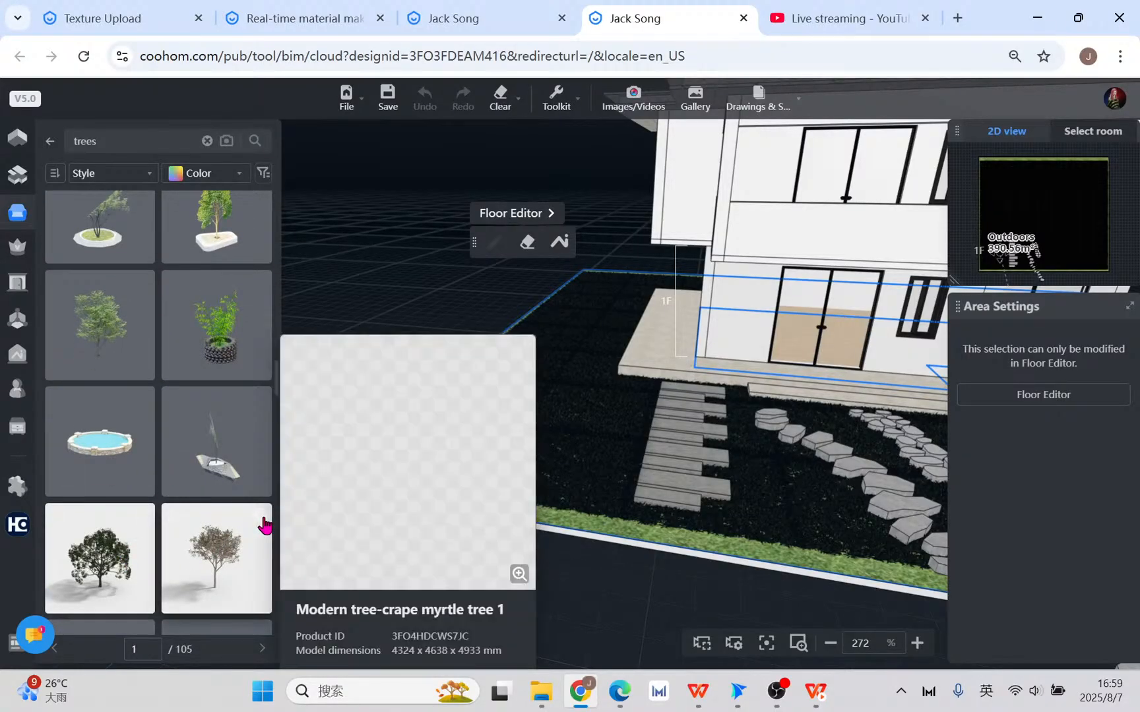
pyautogui.scroll(-5, 221, 542)
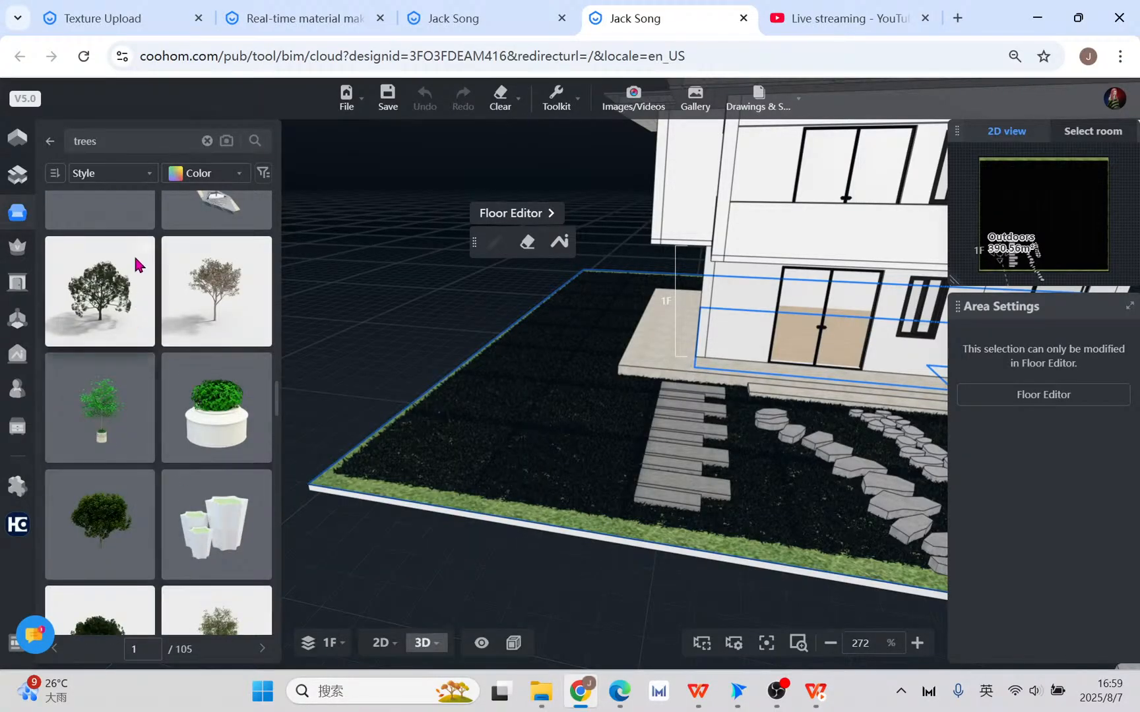
pyautogui.moveTo(146, 258)
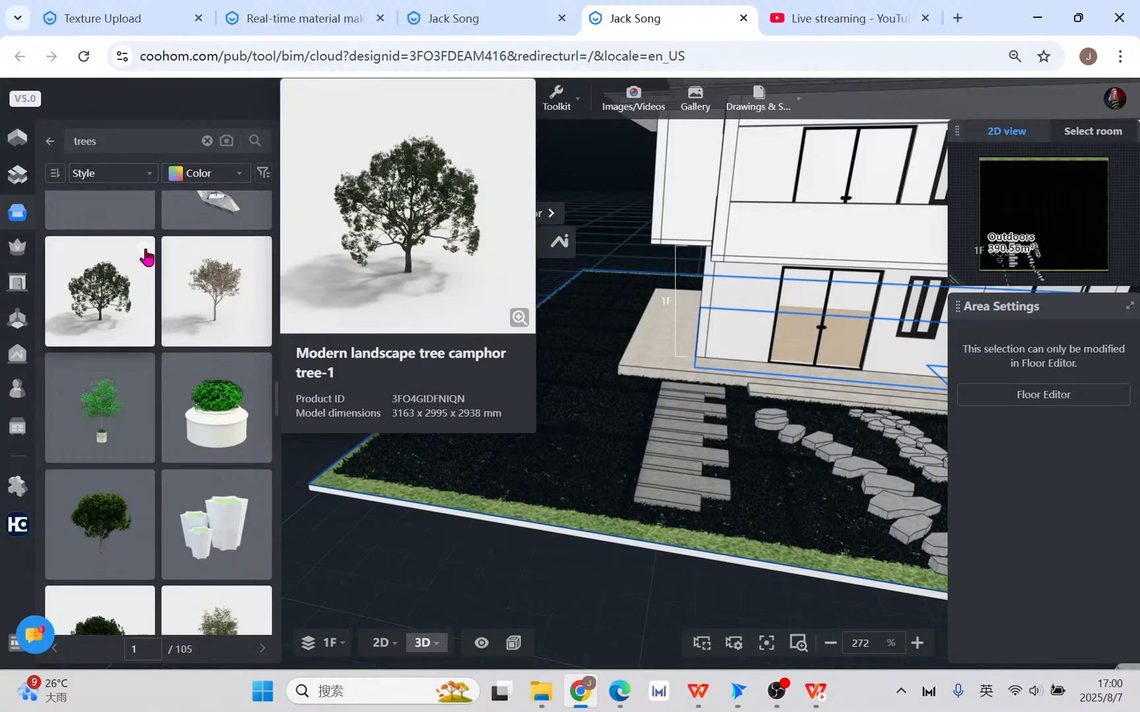
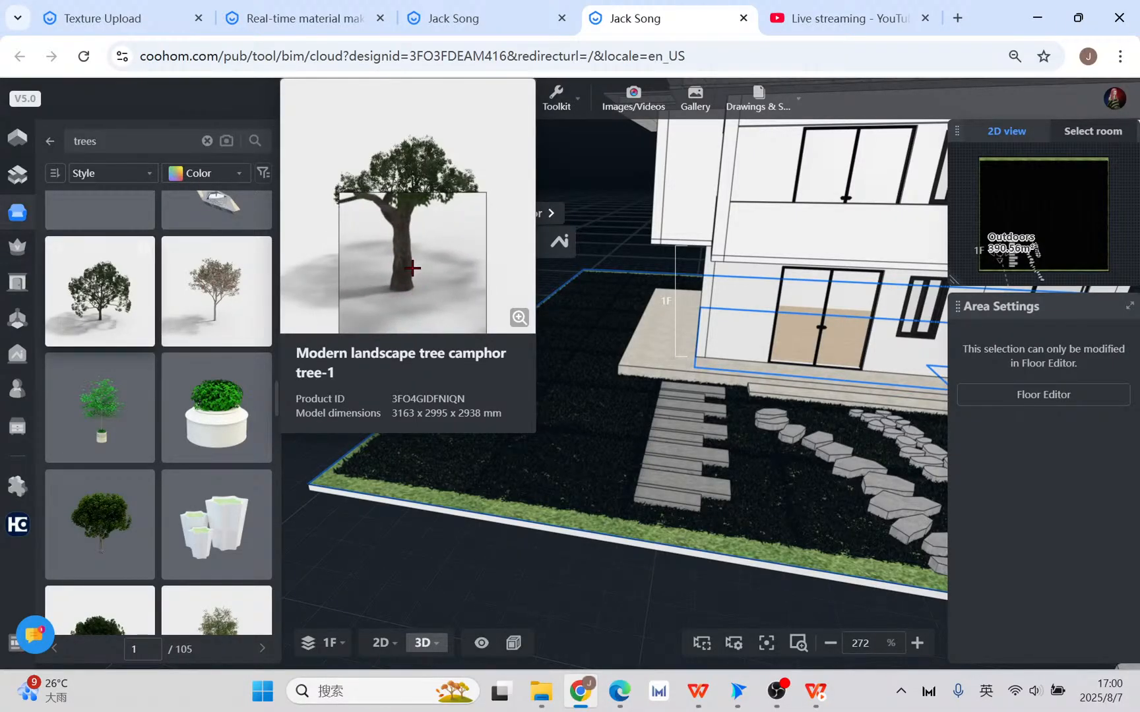
pyautogui.scroll(-3, 188, 532)
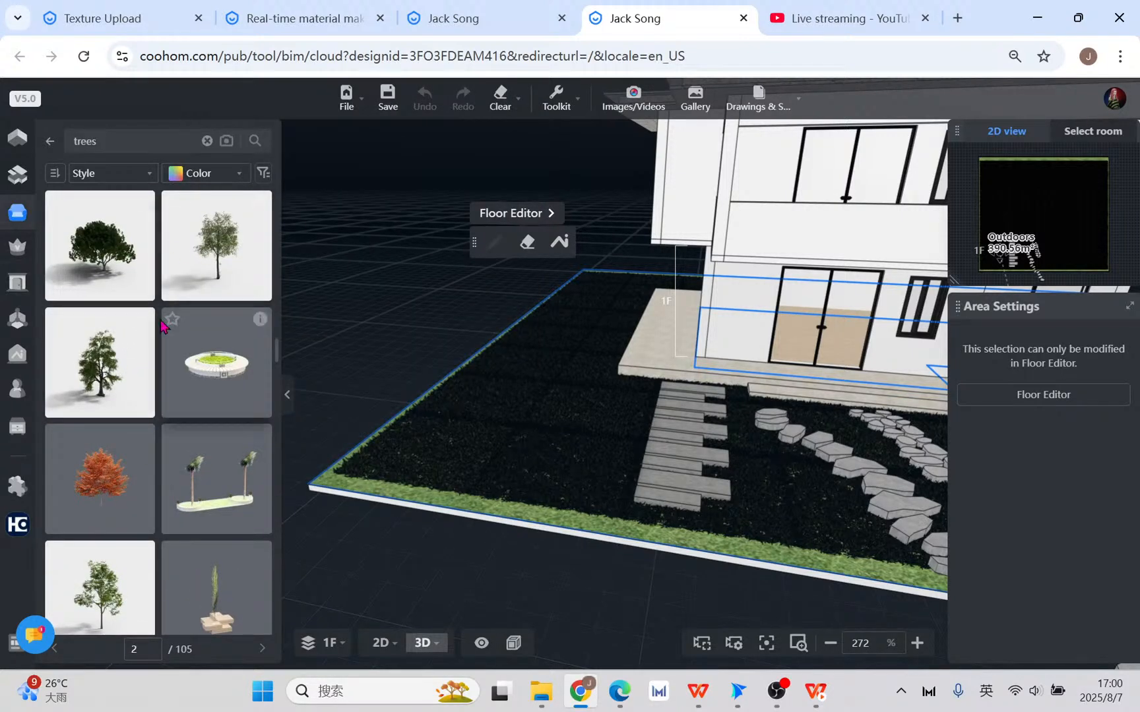
pyautogui.moveTo(262, 210)
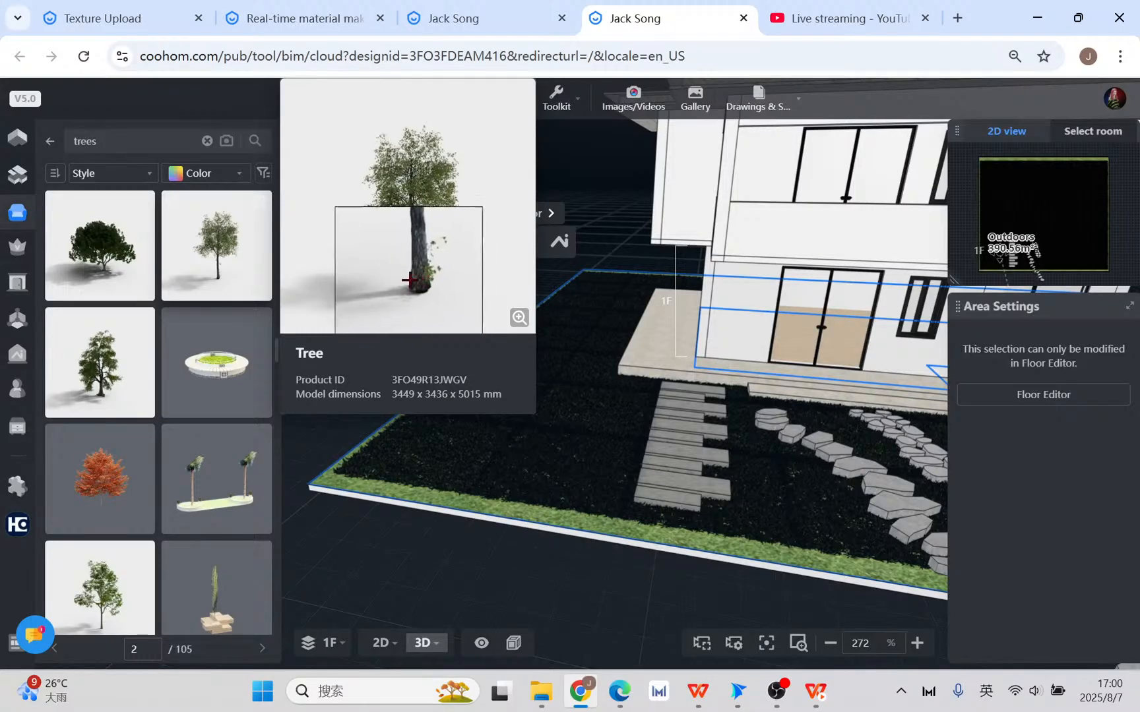
pyautogui.scroll(-4, 183, 416)
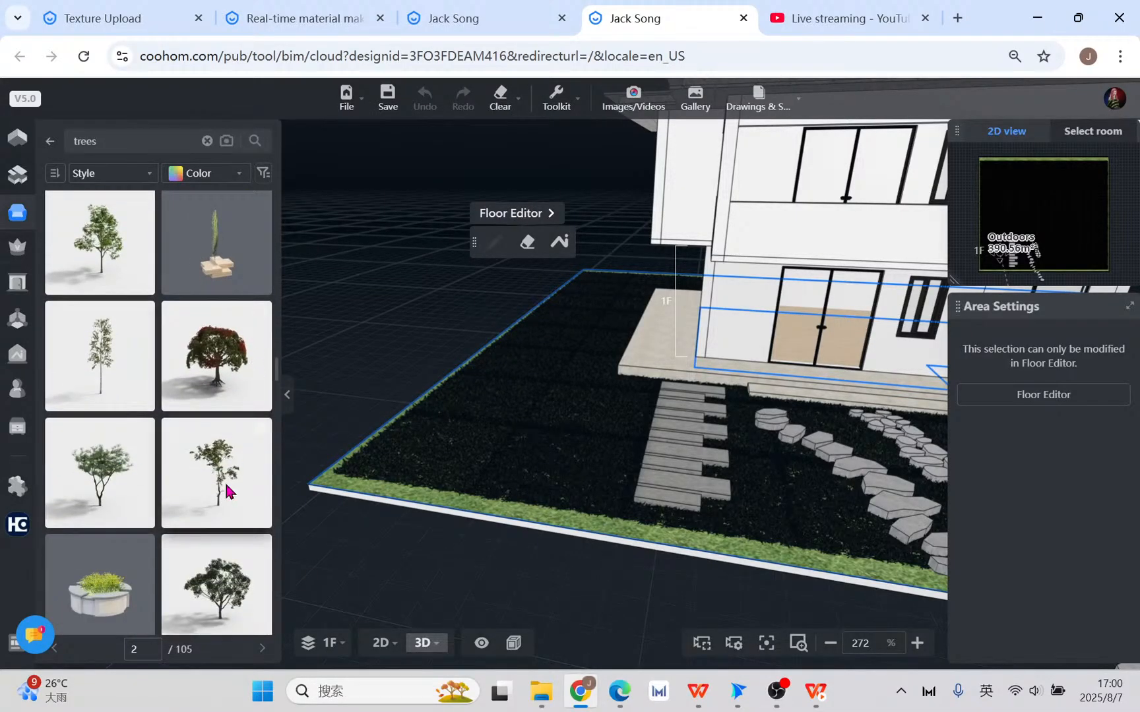
pyautogui.scroll(-4, 227, 493)
pyautogui.scroll(-5, 225, 496)
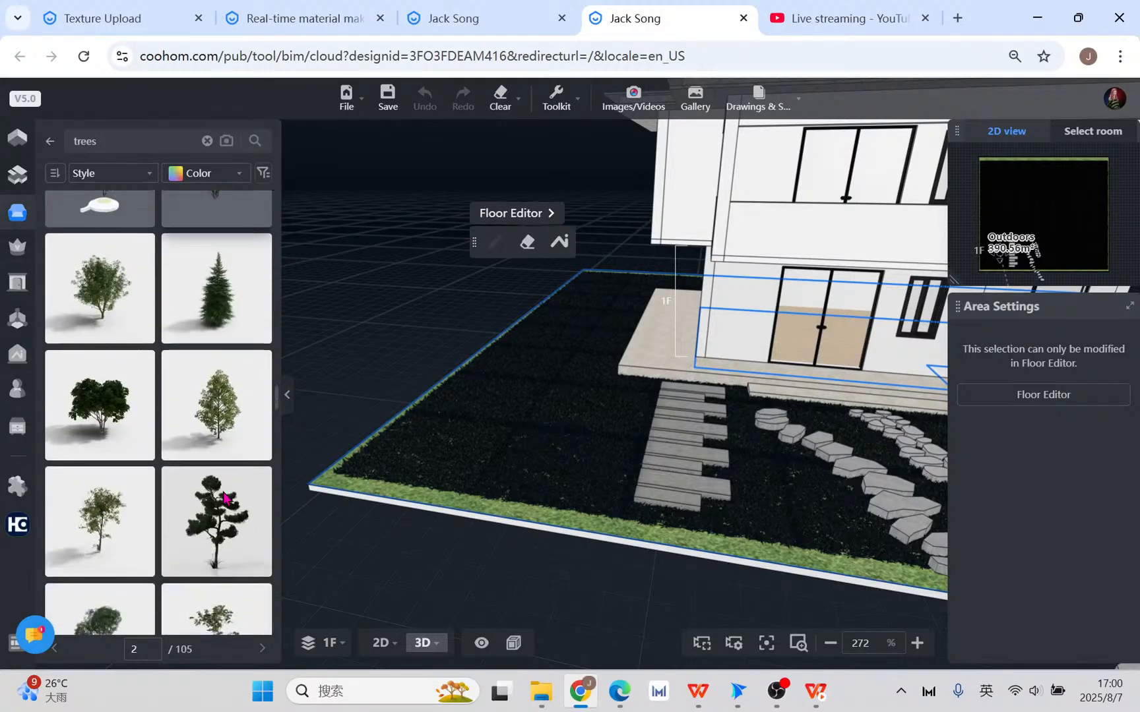
pyautogui.scroll(-2, 223, 519)
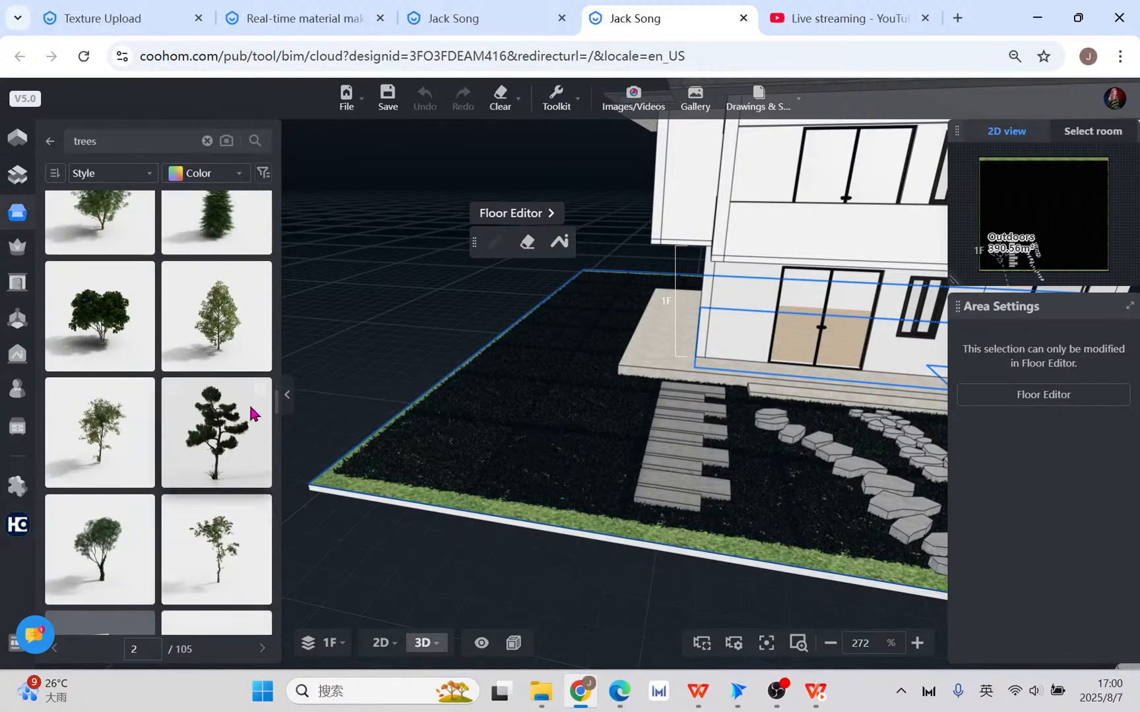
pyautogui.moveTo(149, 394)
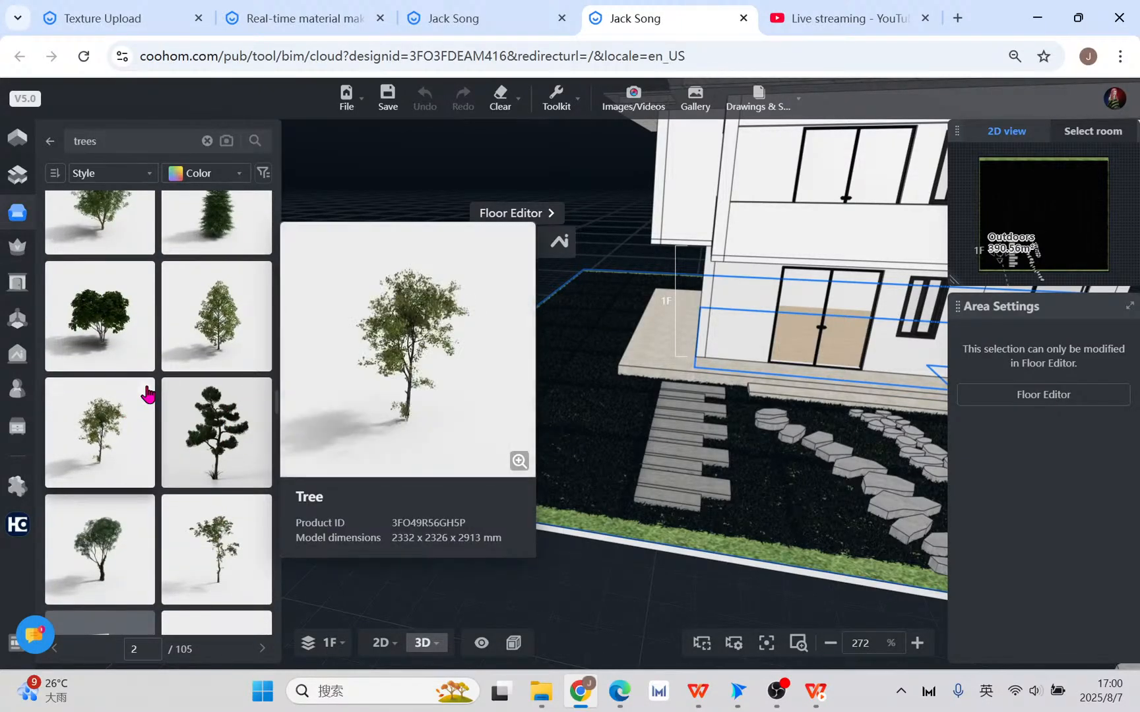
pyautogui.scroll(-6, 136, 492)
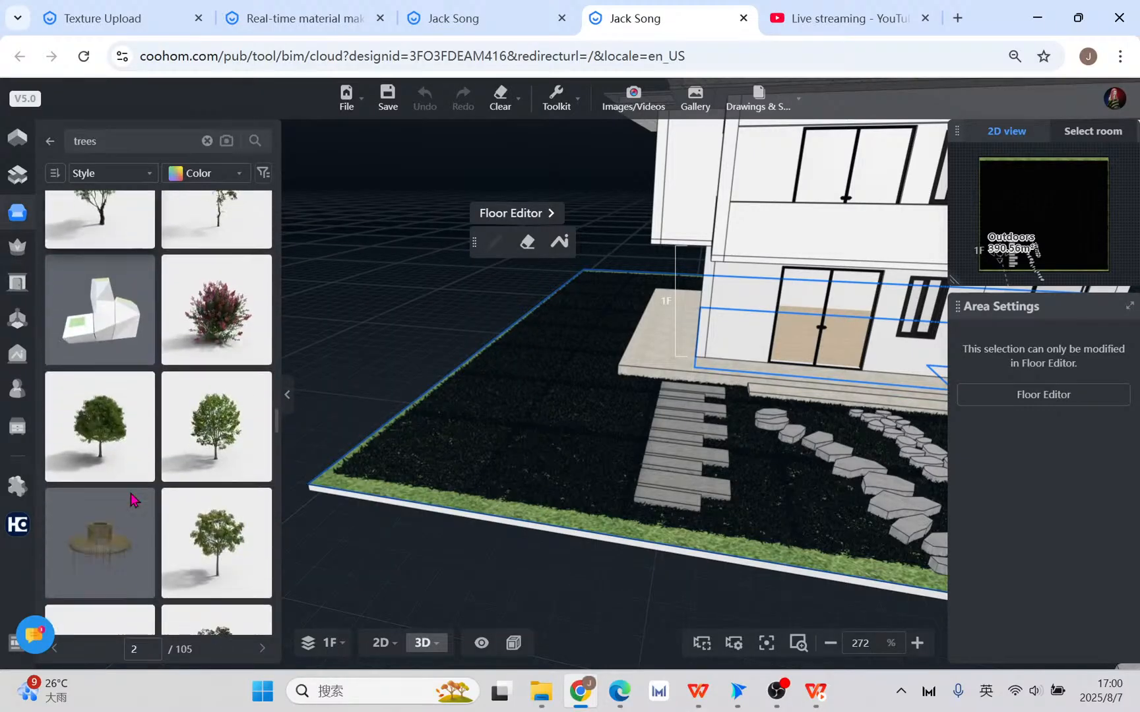
# - Place the Tree 12 model on the lawn where the planter stood and set its distance to slab to 0 mm
pyautogui.click(212, 429)
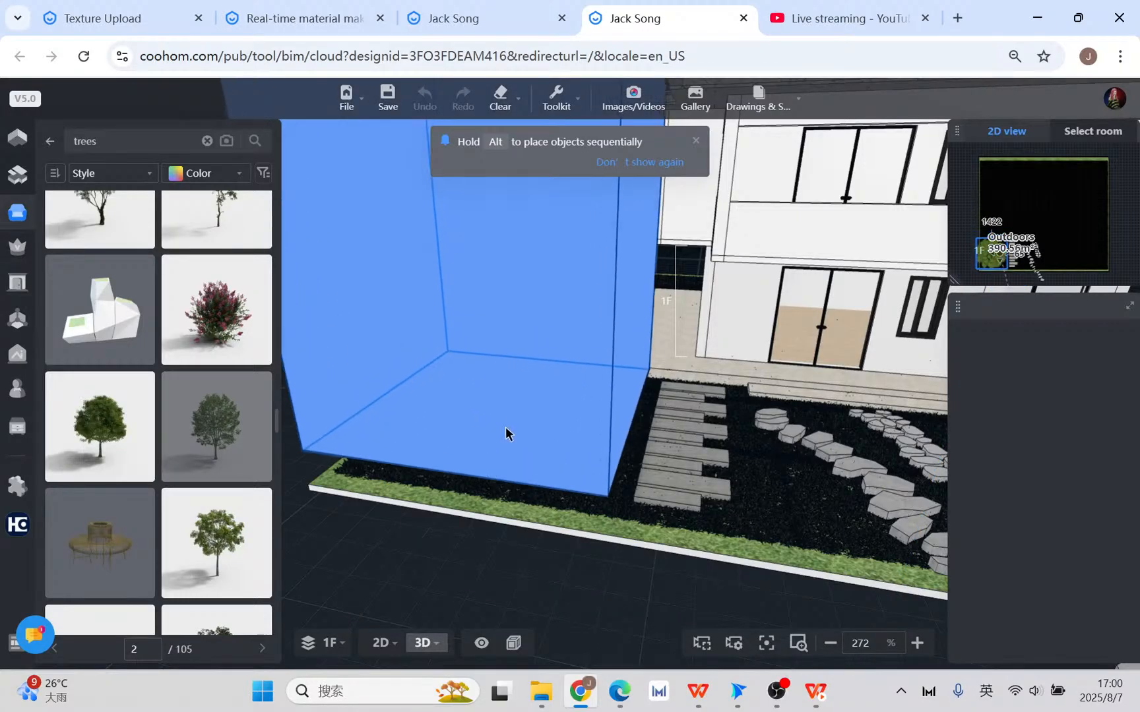
pyautogui.click(505, 433)
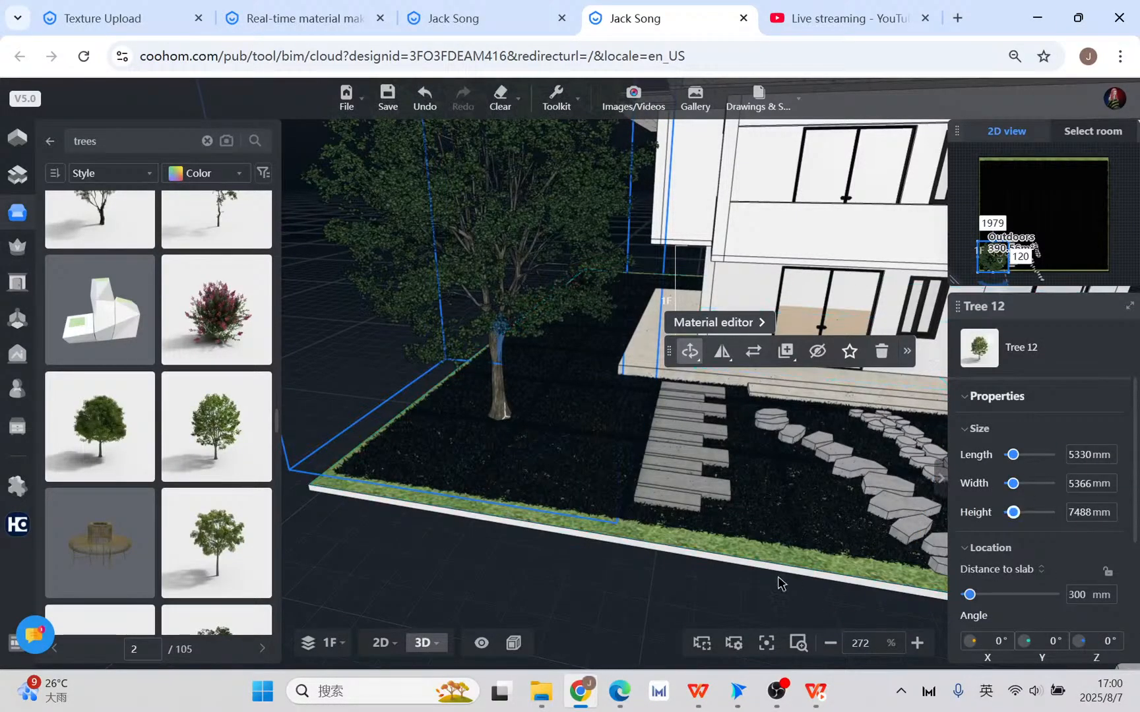
pyautogui.click(770, 605)
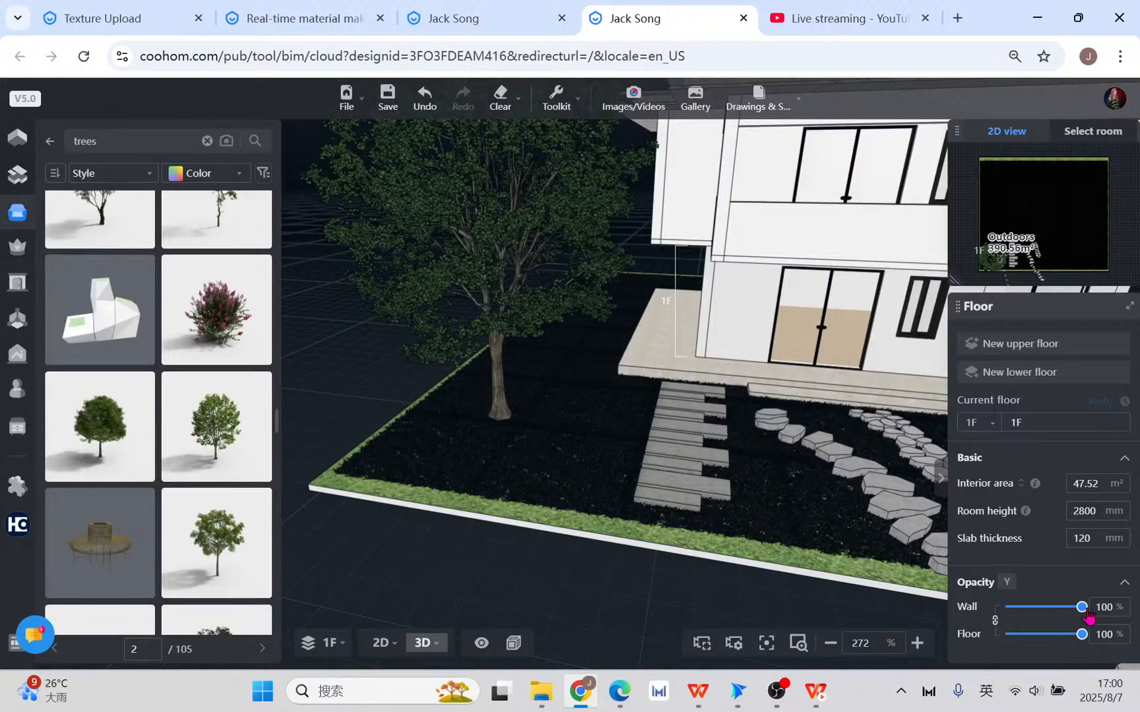
pyautogui.click(492, 323)
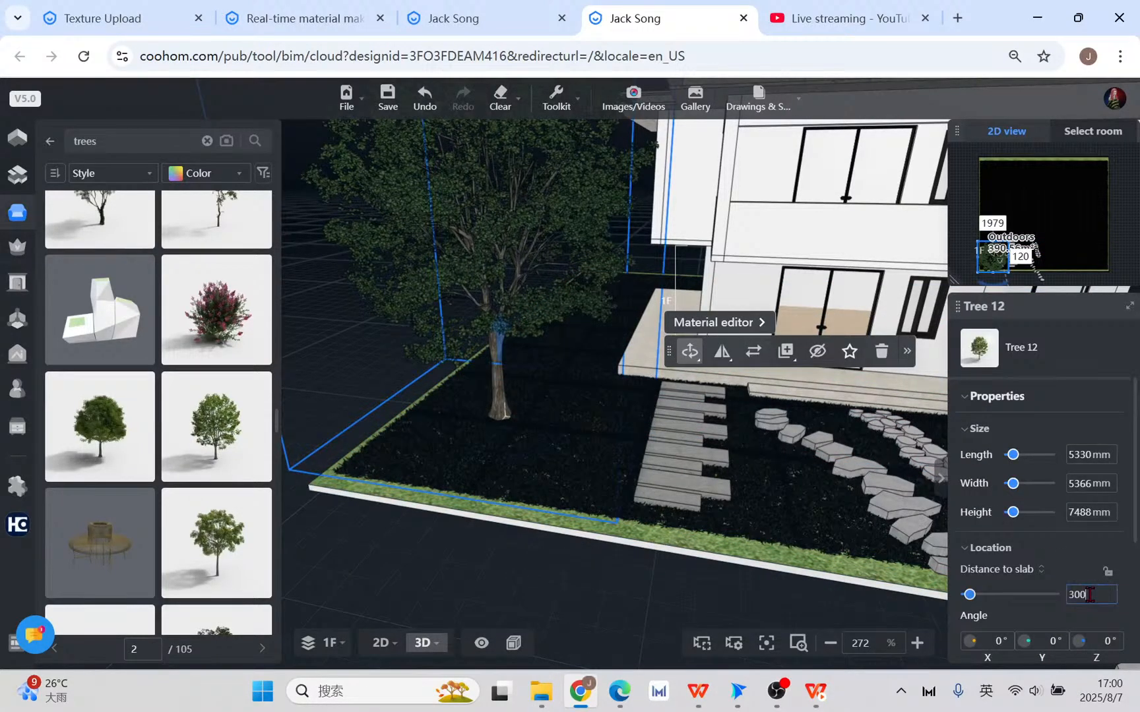
pyautogui.write('0')
pyautogui.press('Return')
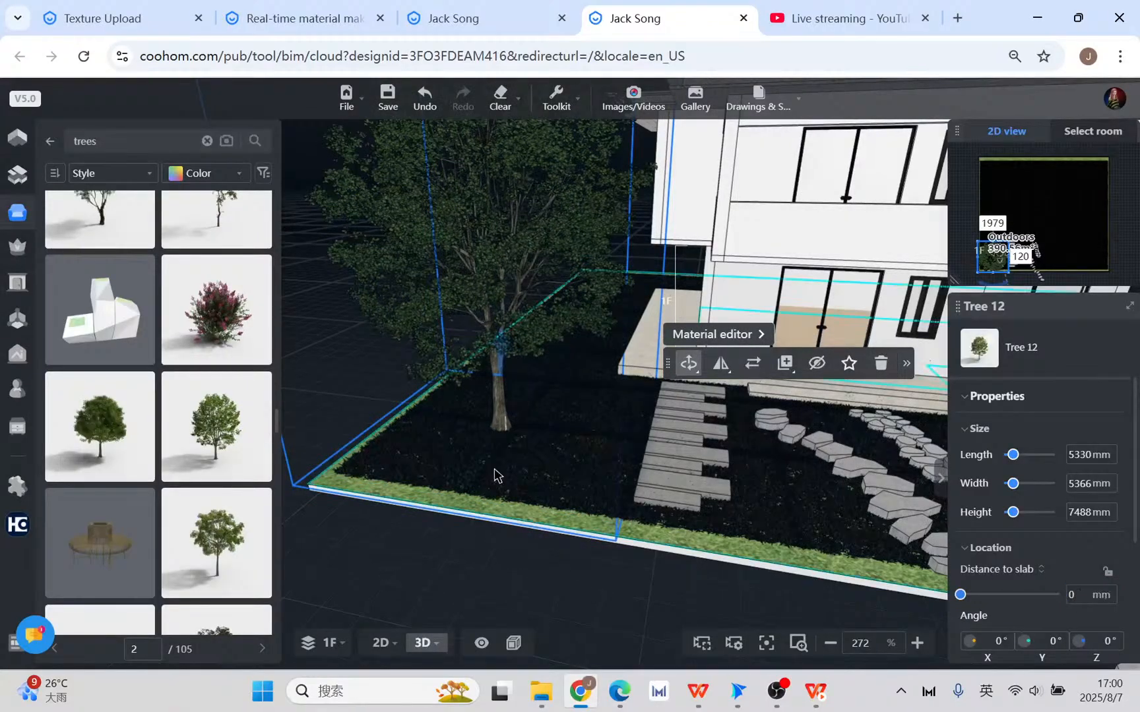
# - Shift the Tree 12 model slightly along the lawn beside the villa
pyautogui.scroll(-5, 511, 403)
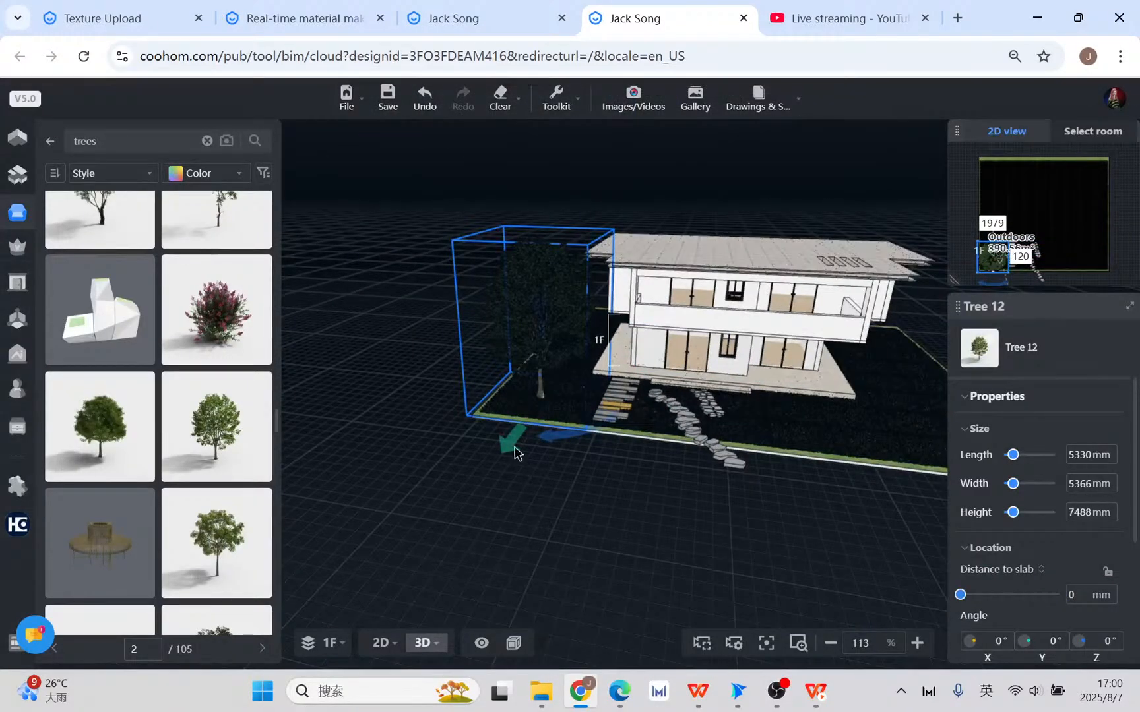
pyautogui.moveTo(510, 442)
pyautogui.mouseDown()
pyautogui.moveTo(488, 471)
pyautogui.moveTo(515, 496)
pyautogui.moveTo(498, 465)
pyautogui.moveTo(512, 441)
pyautogui.mouseUp()
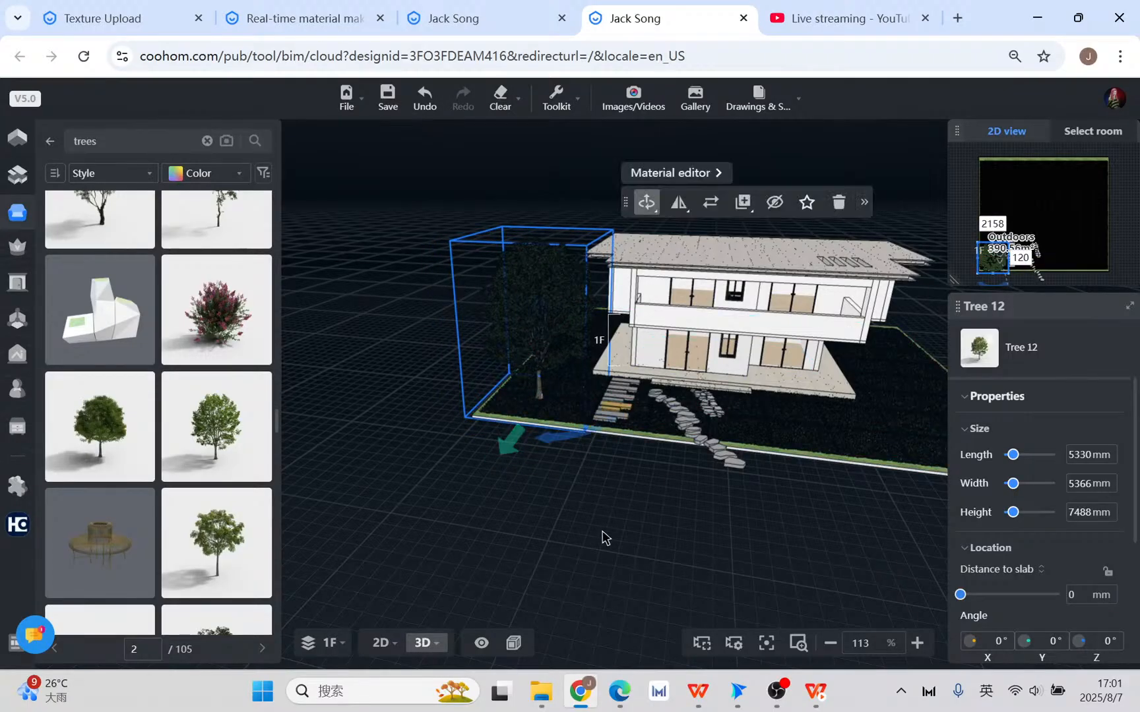
pyautogui.scroll(1, 548, 403)
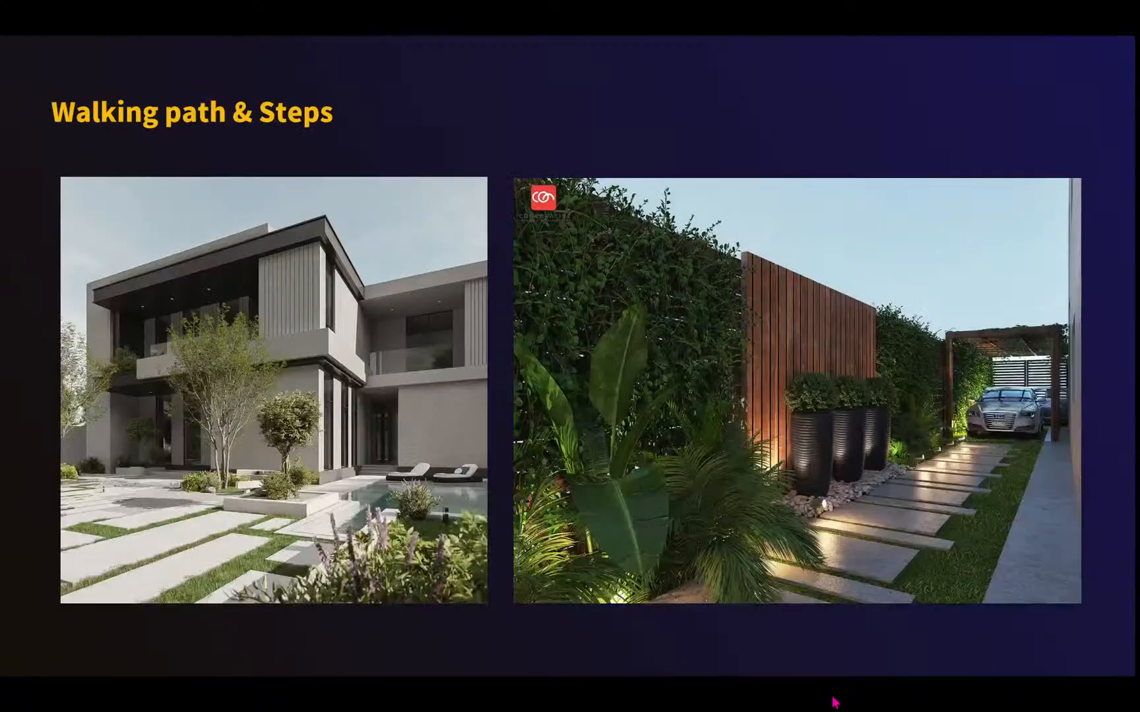
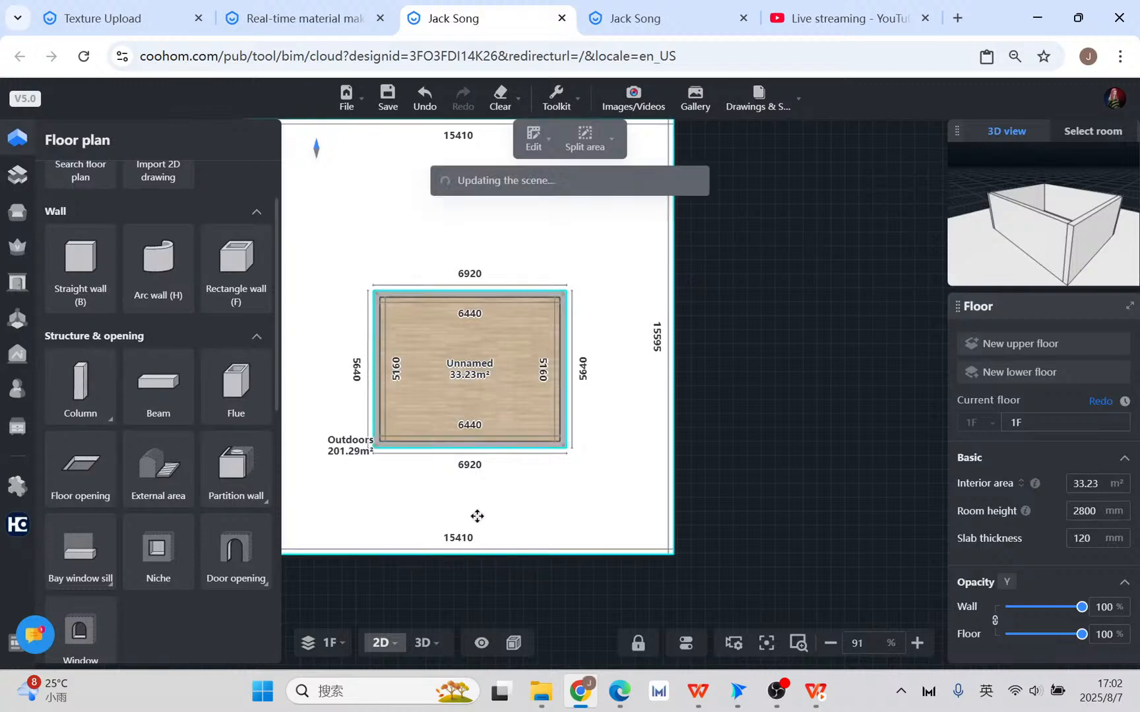
# - Set the Outdoors area's drop panel to 900 mm and check the lowered ground around the room in 3D
pyautogui.click(578, 489)
pyautogui.click(1085, 443)
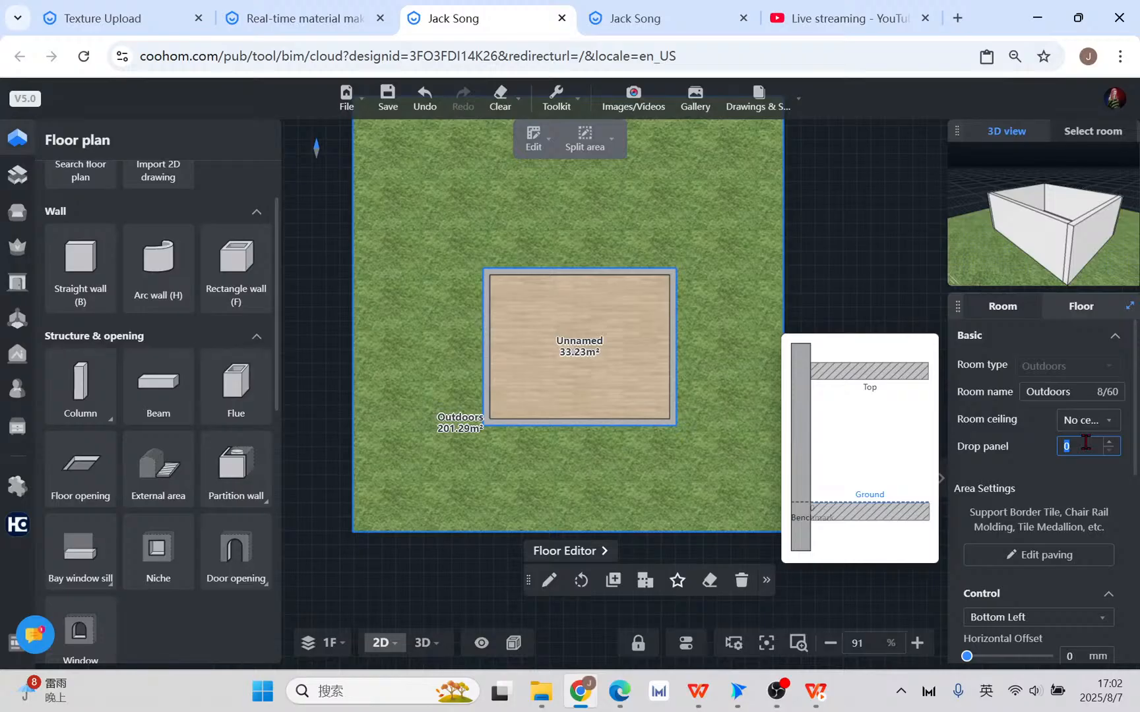
pyautogui.press('Return')
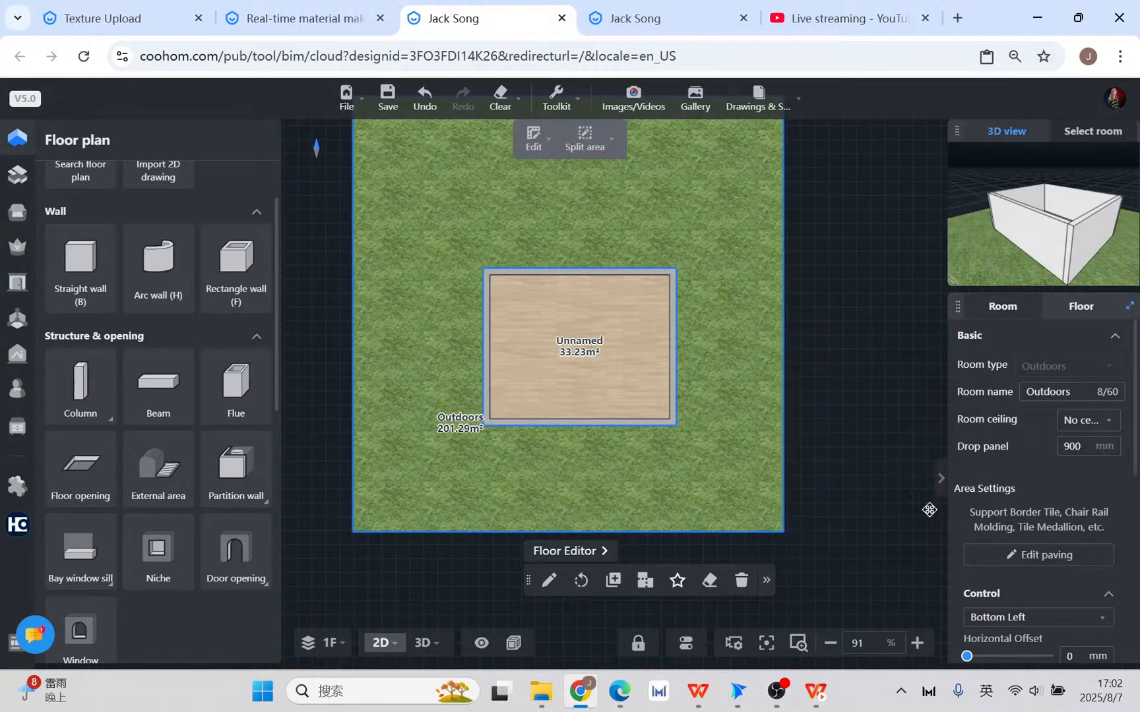
pyautogui.click(423, 644)
pyautogui.scroll(-4, 484, 573)
pyautogui.moveTo(505, 567)
pyautogui.mouseDown(button='right')
pyautogui.moveTo(524, 546)
pyautogui.moveTo(575, 534)
pyautogui.moveTo(623, 543)
pyautogui.moveTo(546, 571)
pyautogui.moveTo(499, 570)
pyautogui.mouseUp(button='right')
pyautogui.scroll(4, 624, 544)
pyautogui.click(381, 643)
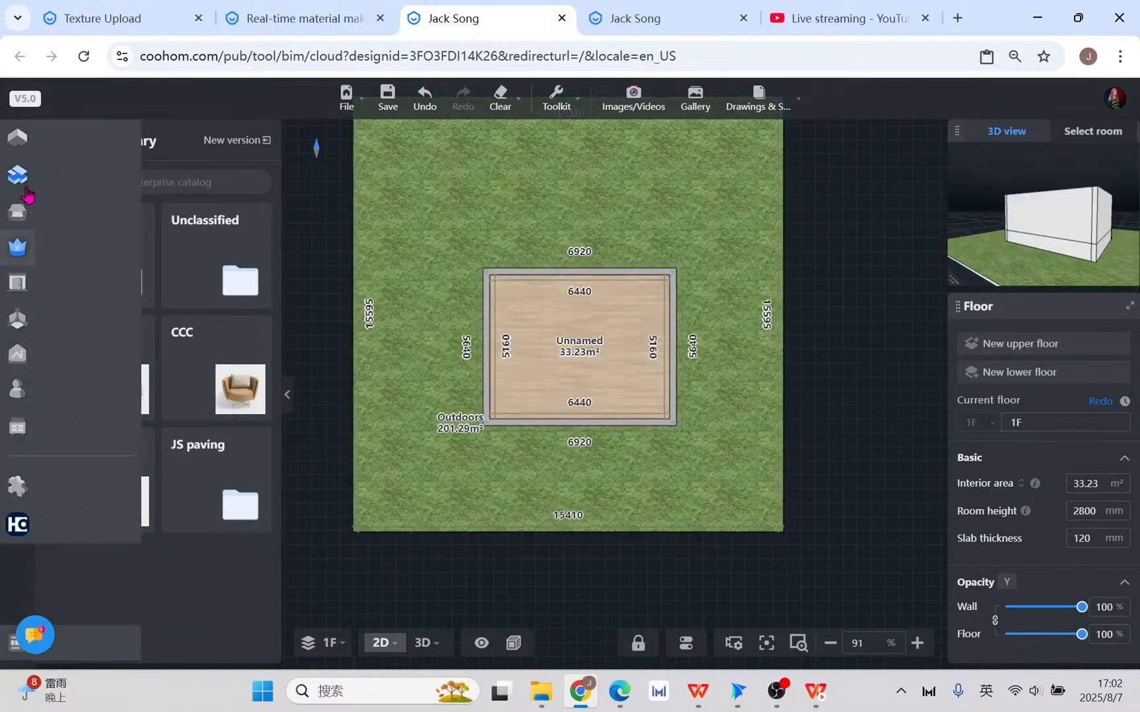
# - Place a double door in the room's lower wall on the floor plan
pyautogui.click(18, 137)
pyautogui.scroll(-5, 237, 527)
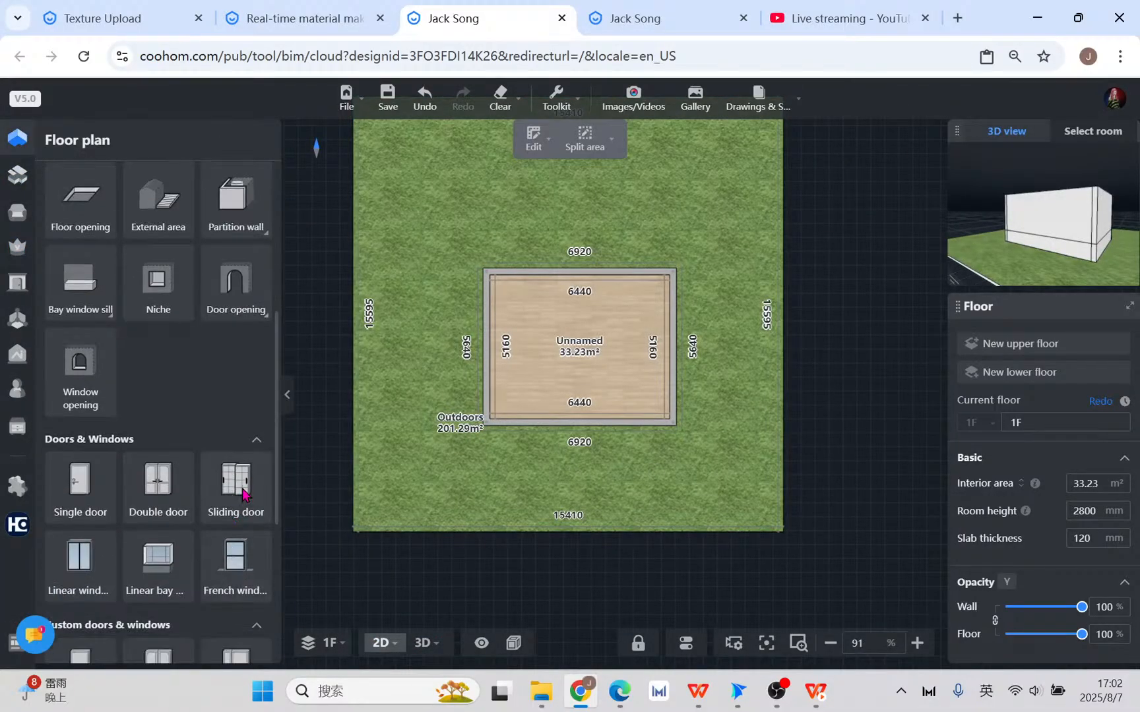
pyautogui.click(168, 496)
pyautogui.click(604, 420)
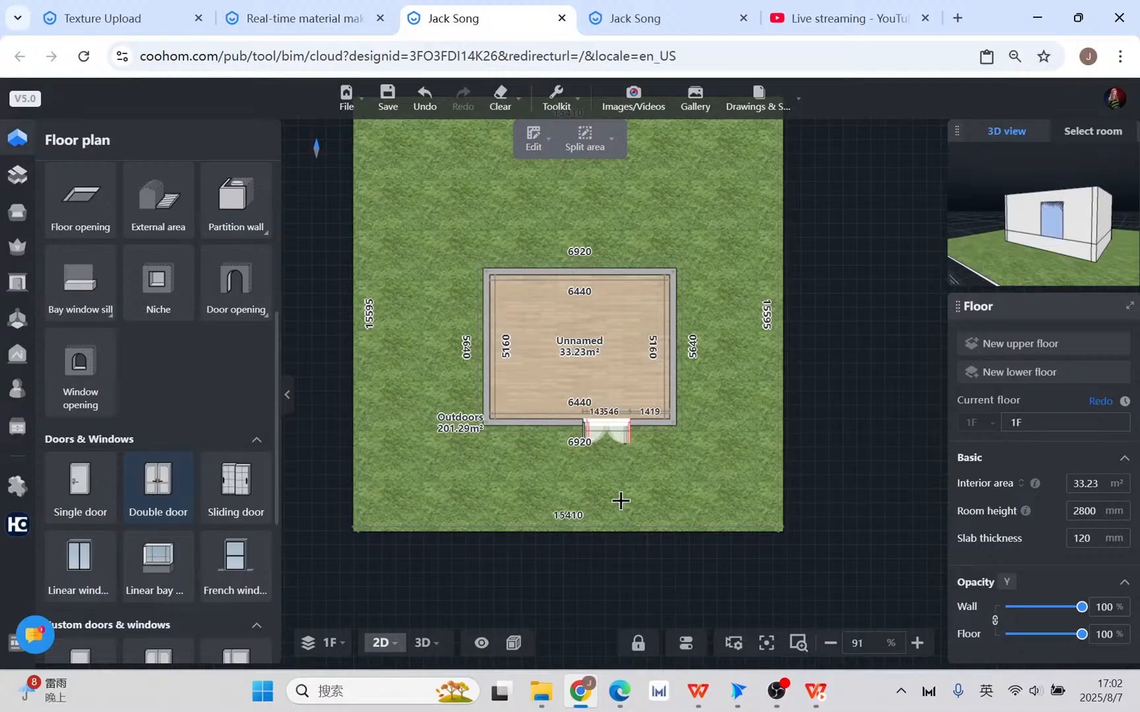
pyautogui.scroll(3, 616, 488)
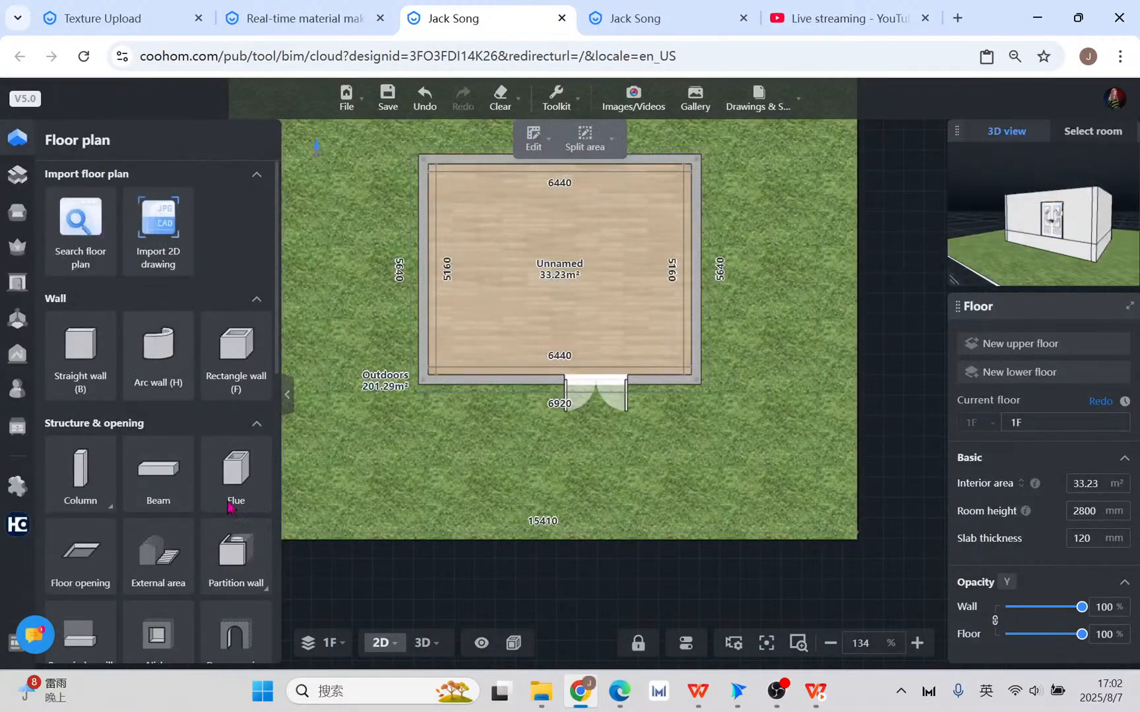
# - Open the Outdoors area in the Floor Editor and draw a rectangle about 9317 by 7681 mm around the house
pyautogui.click(569, 434)
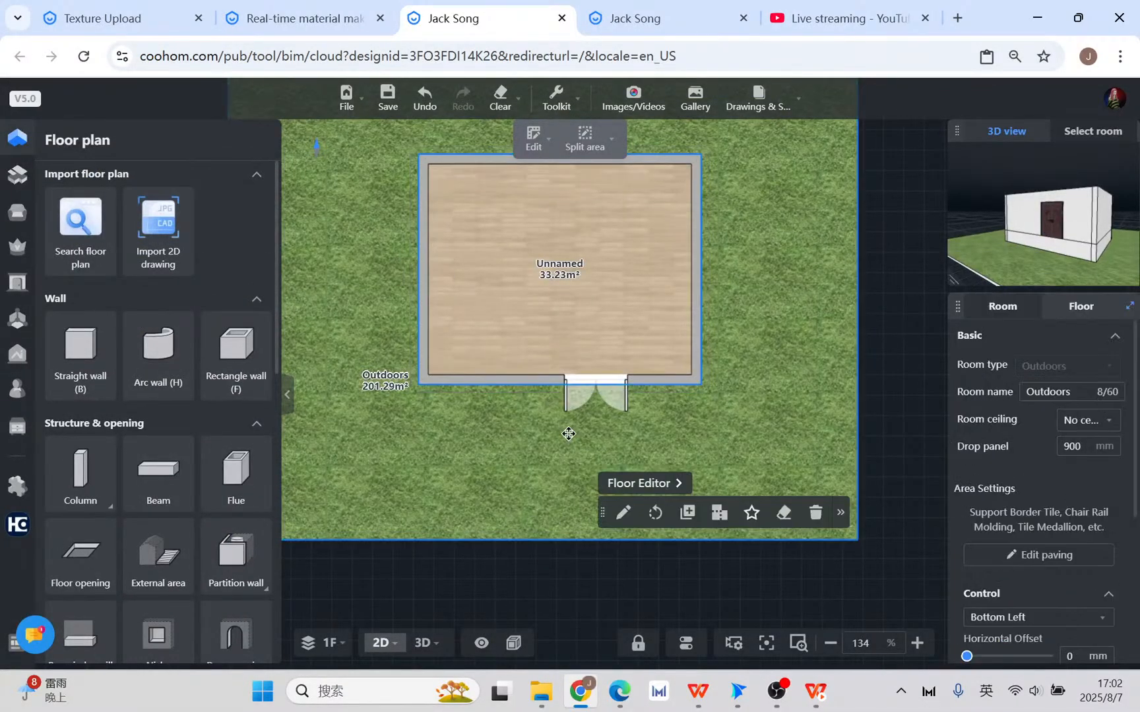
pyautogui.click(637, 485)
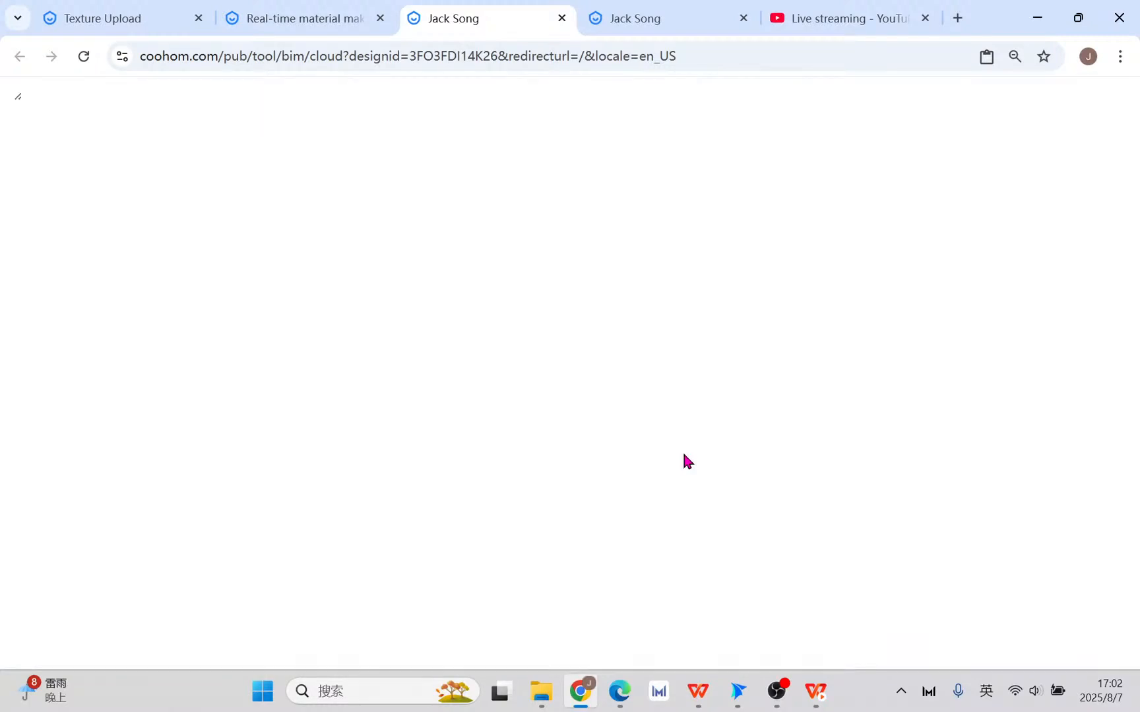
pyautogui.scroll(-6, 683, 452)
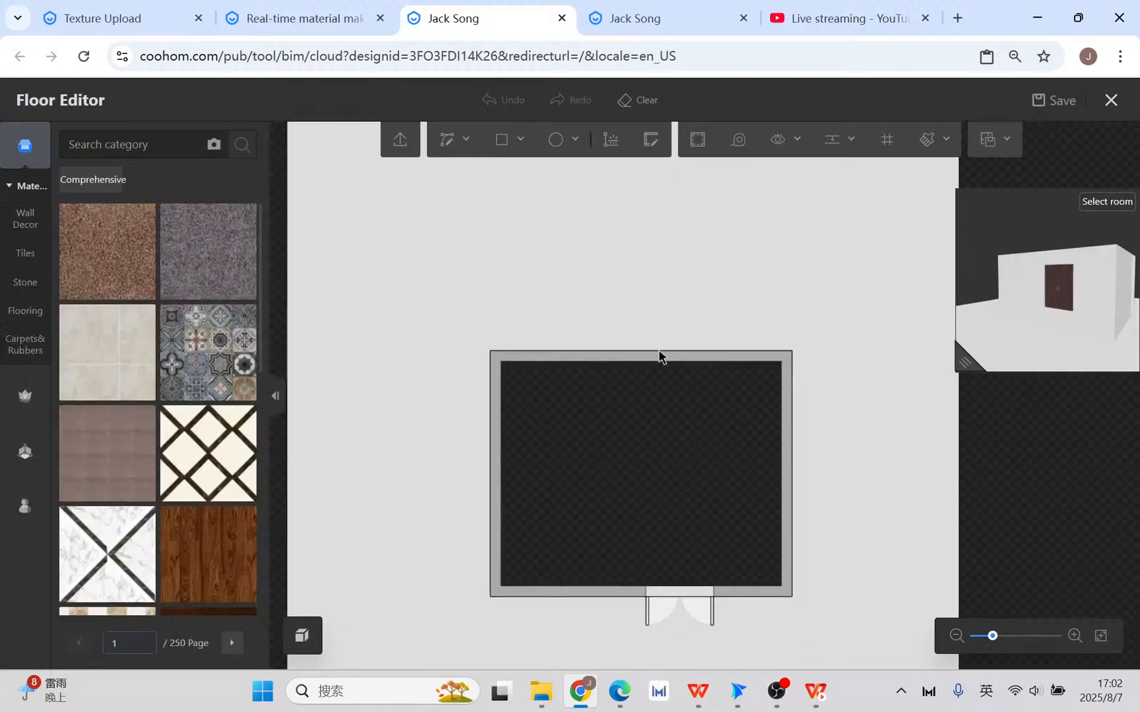
pyautogui.click(505, 141)
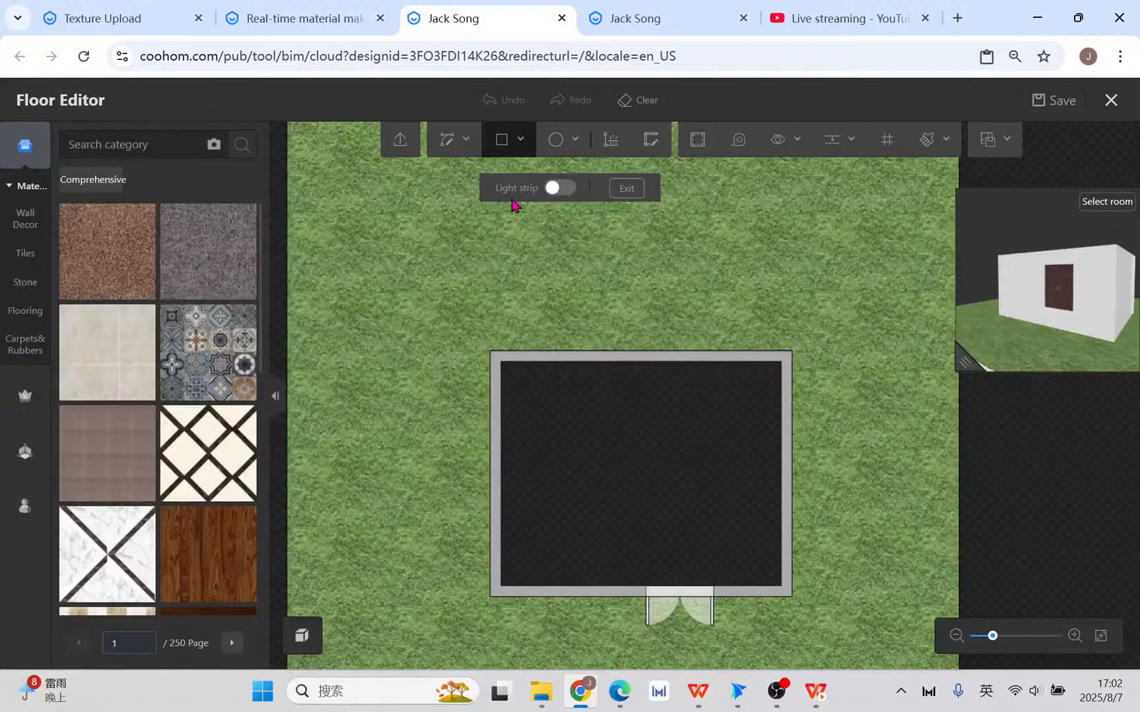
pyautogui.click(436, 332)
pyautogui.click(812, 527)
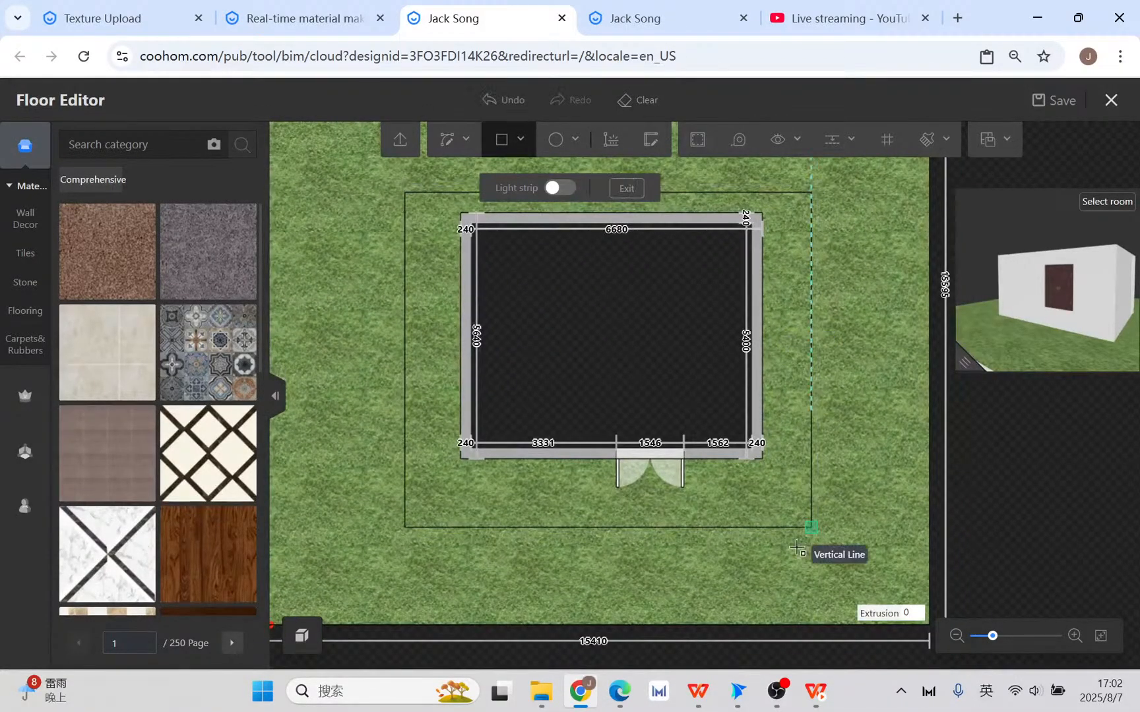
pyautogui.scroll(4, 779, 551)
pyautogui.rightClick(780, 531)
# - Set the extrusion of the rectangular area around the house to 900 mm
pyautogui.click(790, 492)
pyautogui.click(812, 504)
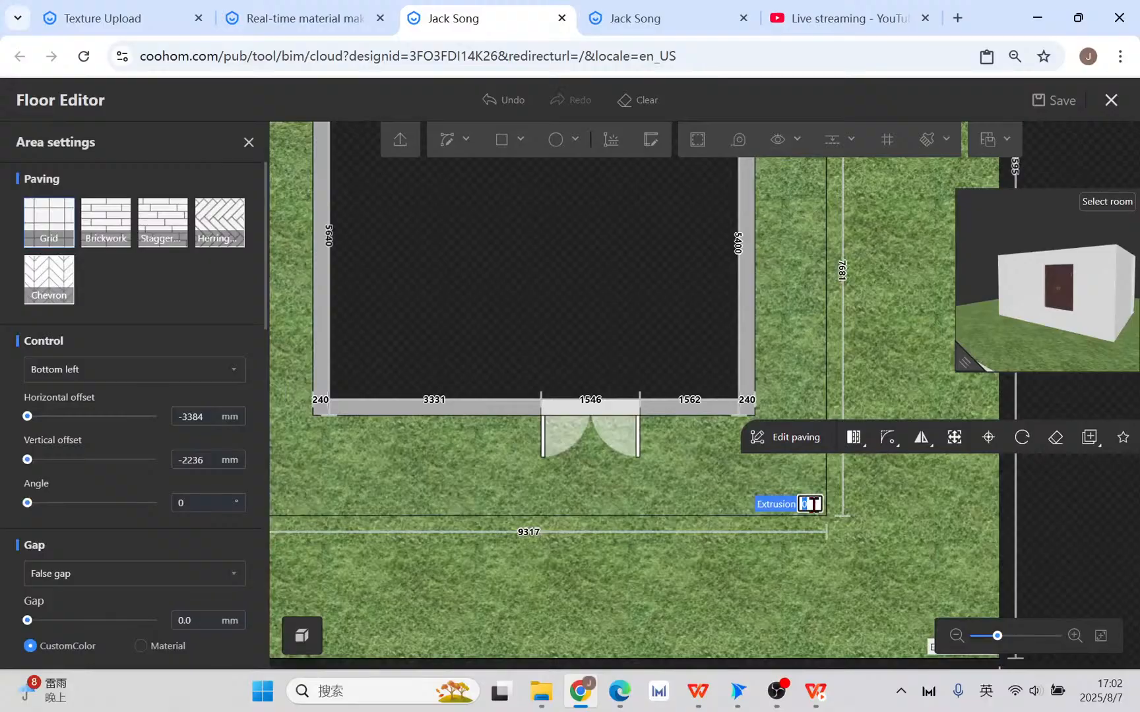
pyautogui.press('Return')
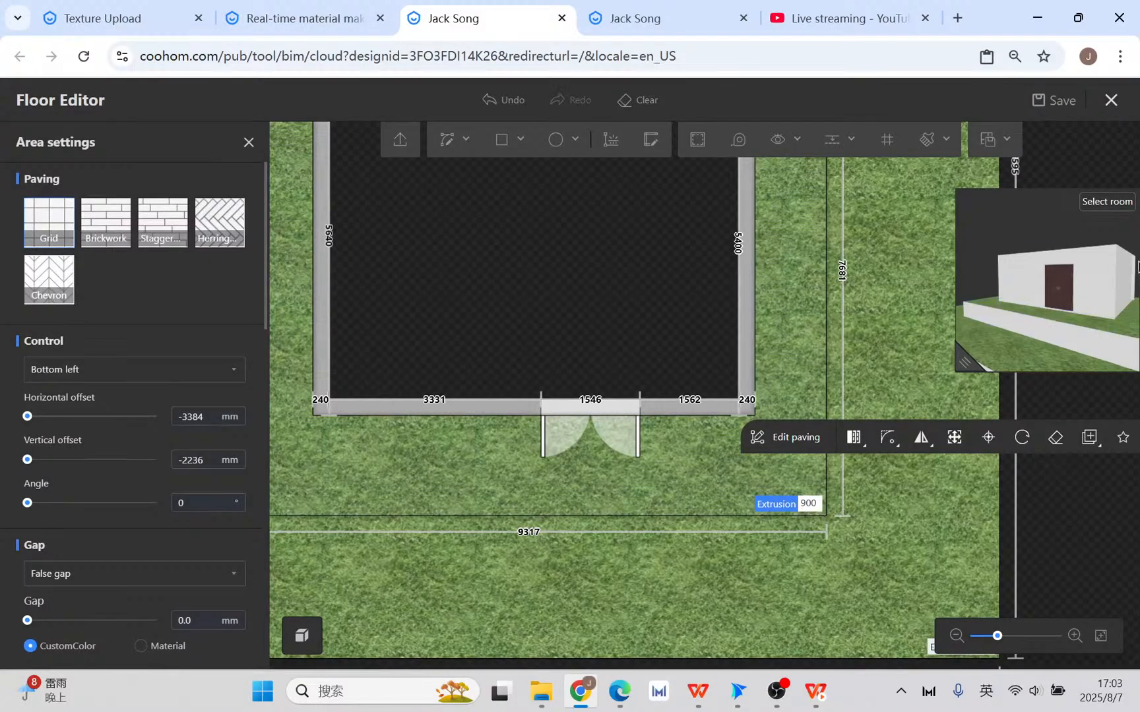
# - Draw a rectangle about 2740 mm wide against the platform edge in front of the door and set its depth to 320 mm
pyautogui.scroll(2, 515, 522)
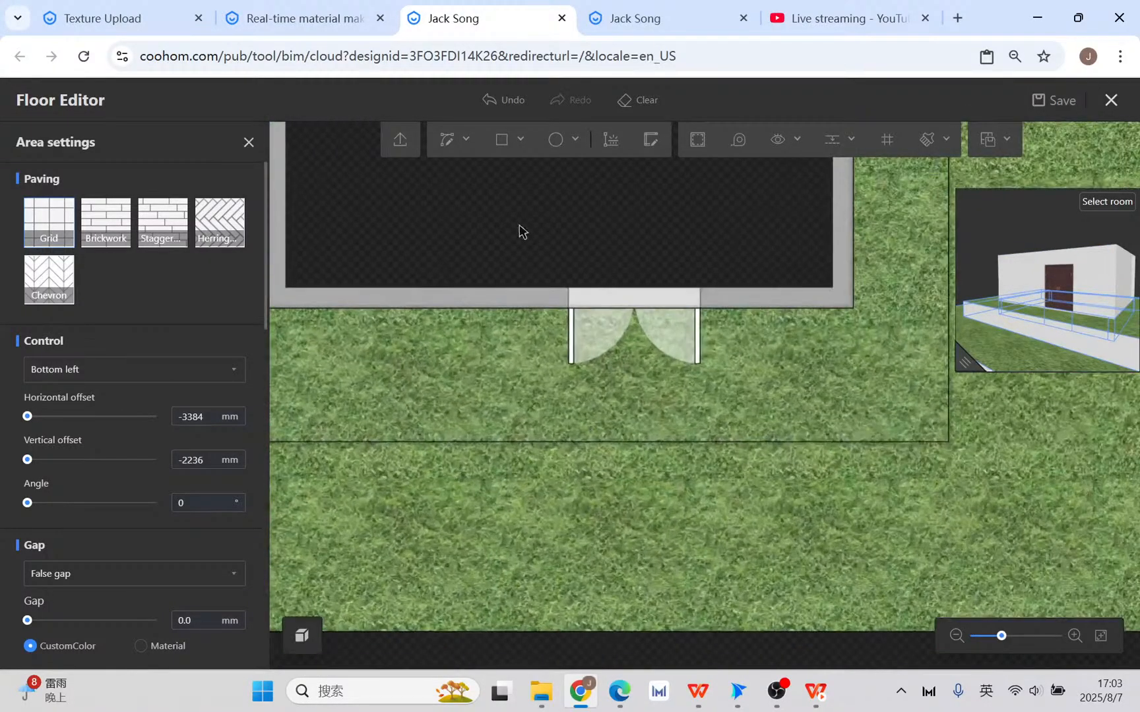
pyautogui.click(502, 140)
pyautogui.click(524, 443)
pyautogui.click(756, 477)
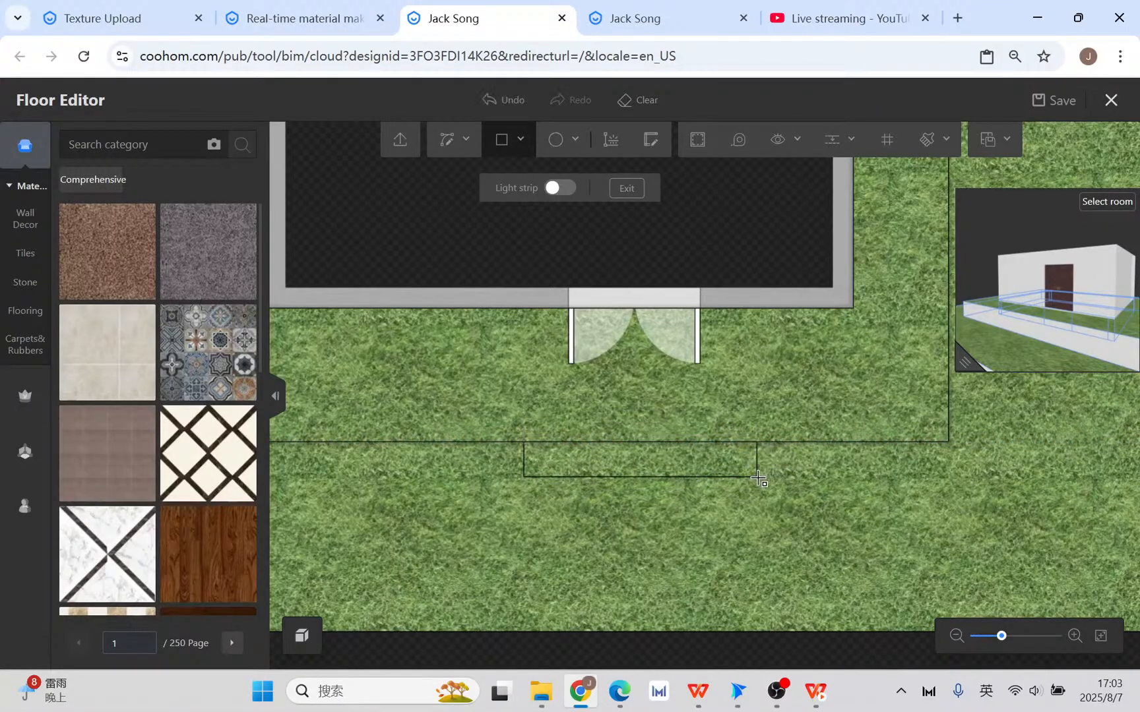
pyautogui.click(729, 477)
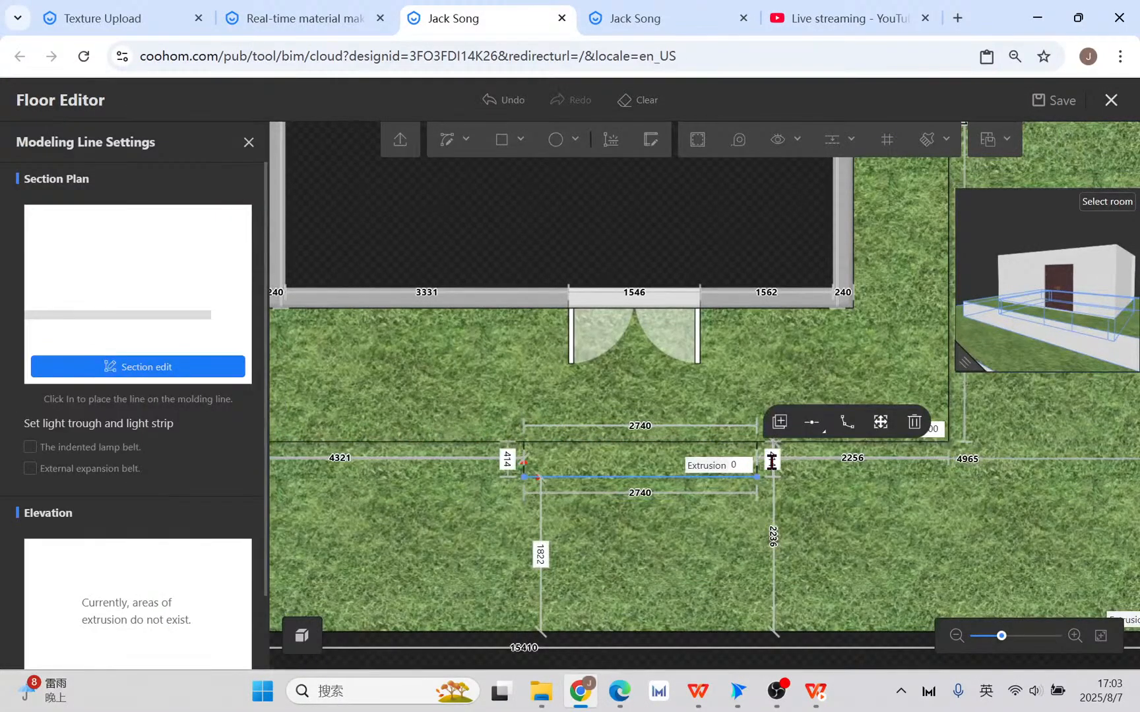
pyautogui.click(772, 459)
pyautogui.write('320')
pyautogui.press('Return')
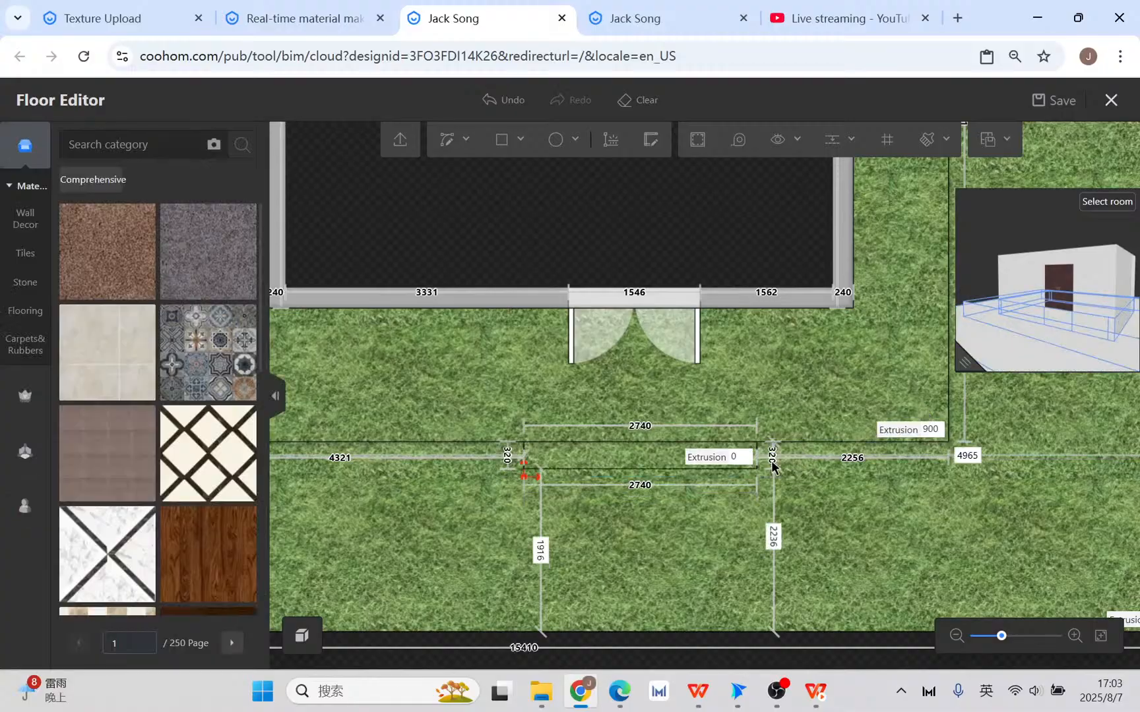
# - Set the extrusion of the stair tread rectangle in front of the door to 750 mm
pyautogui.scroll(1, 740, 476)
pyautogui.click(628, 463)
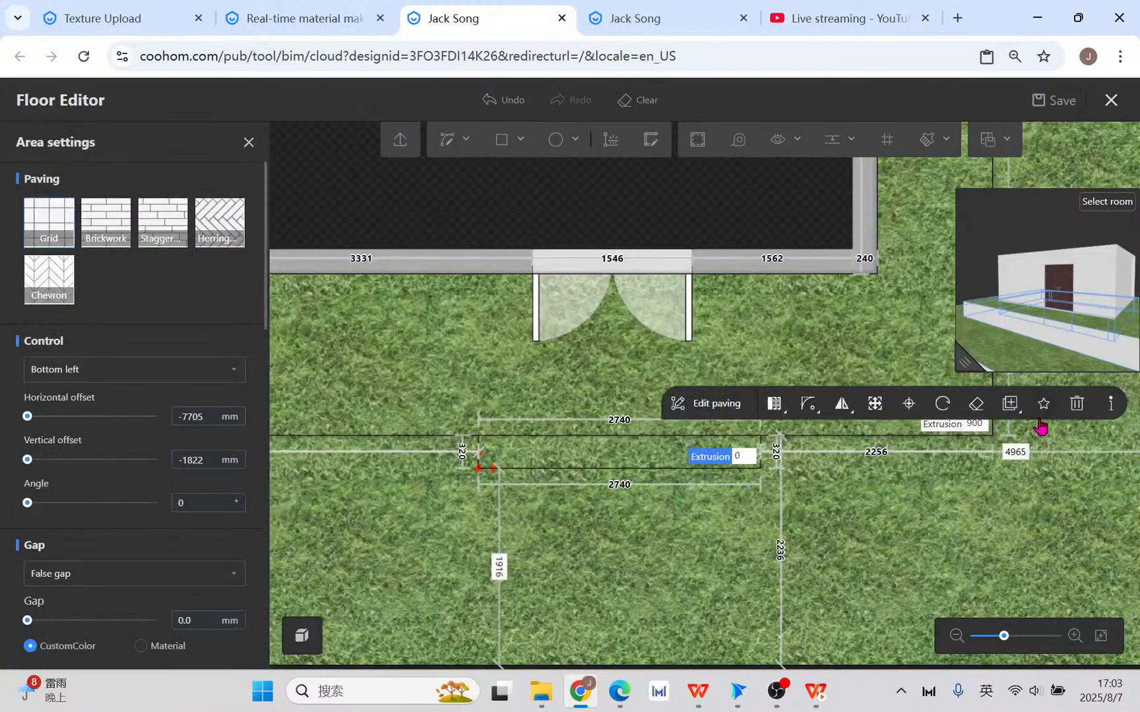
pyautogui.click(738, 457)
pyautogui.press('Return')
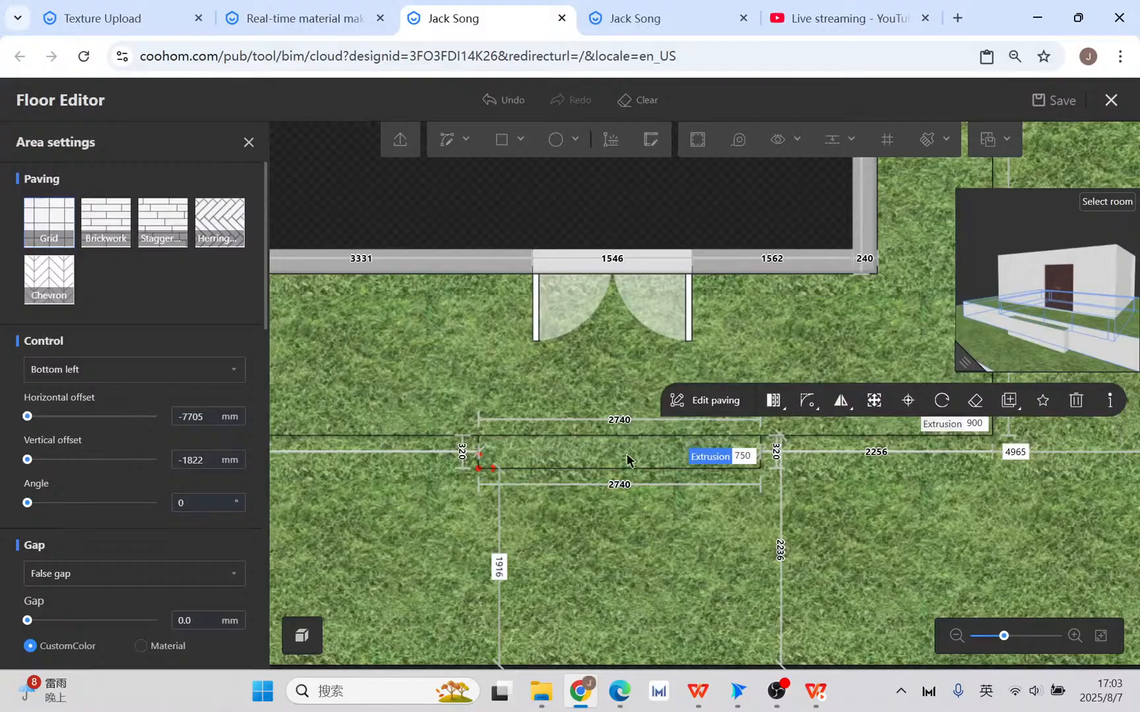
pyautogui.click(775, 402)
pyautogui.click(775, 404)
pyautogui.click(779, 462)
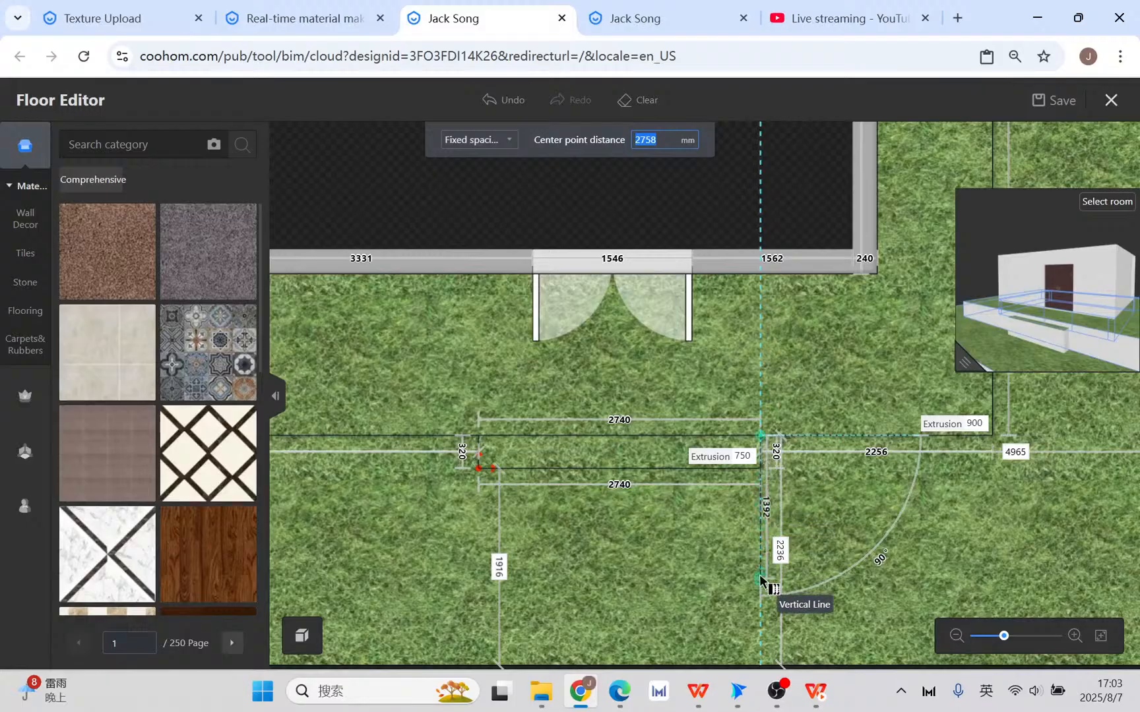
pyautogui.moveTo(806, 547); pyautogui.dragTo(809, 456)
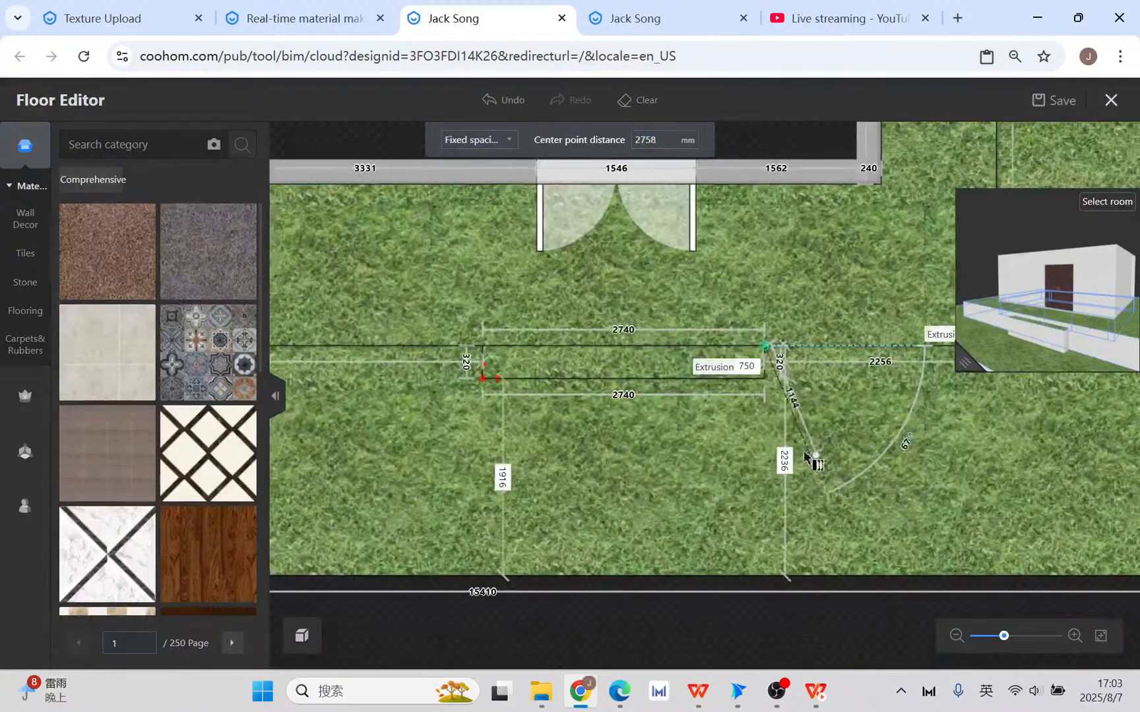
pyautogui.click(766, 378)
pyautogui.scroll(1, 690, 378)
# - Array the stair tread away from the platform by fixed quantity, with 1 in X and 5 in Y
pyautogui.click(641, 366)
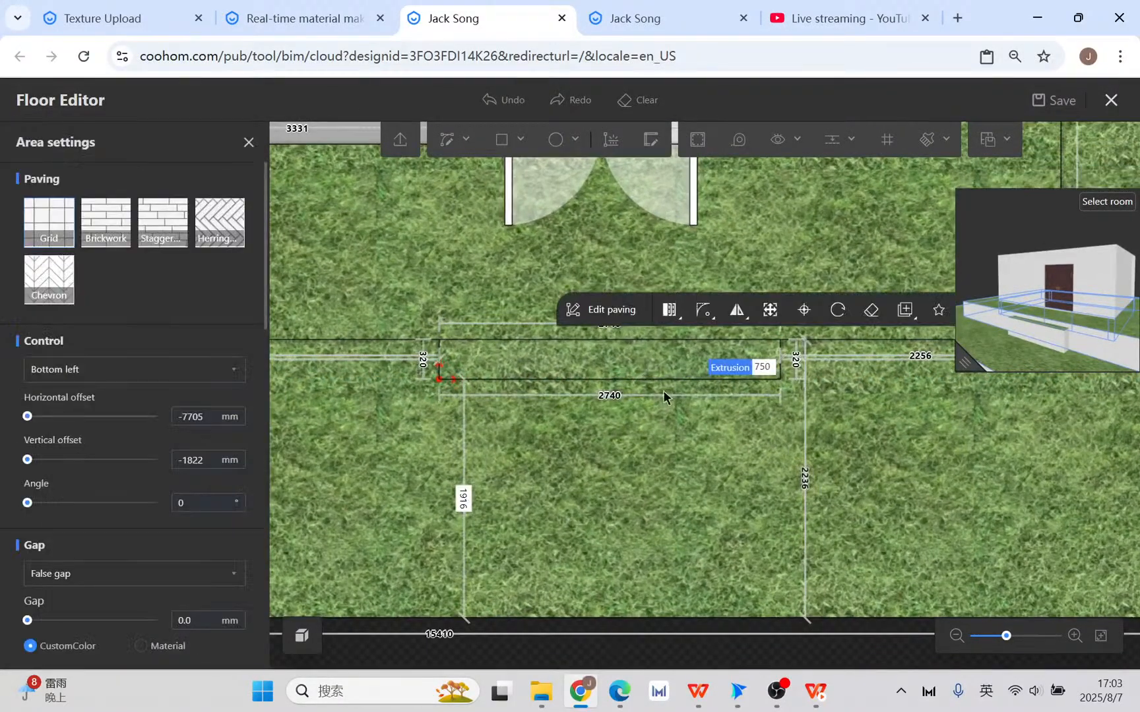
pyautogui.click(669, 310)
pyautogui.click(691, 344)
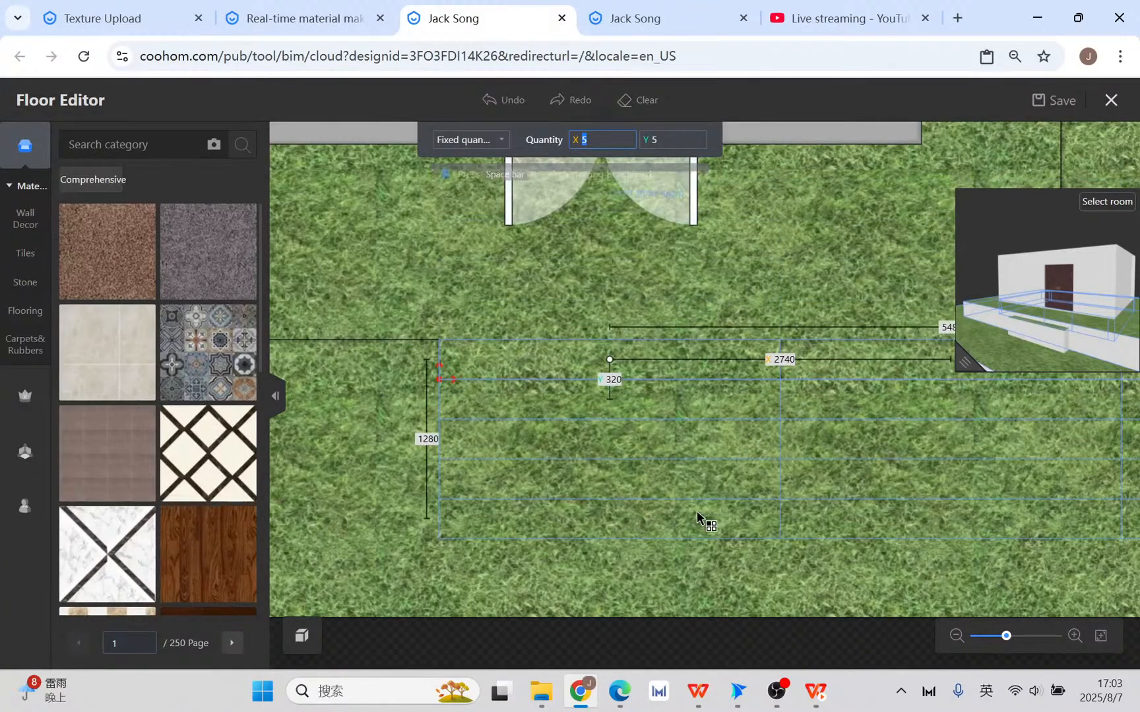
pyautogui.press('Tab')
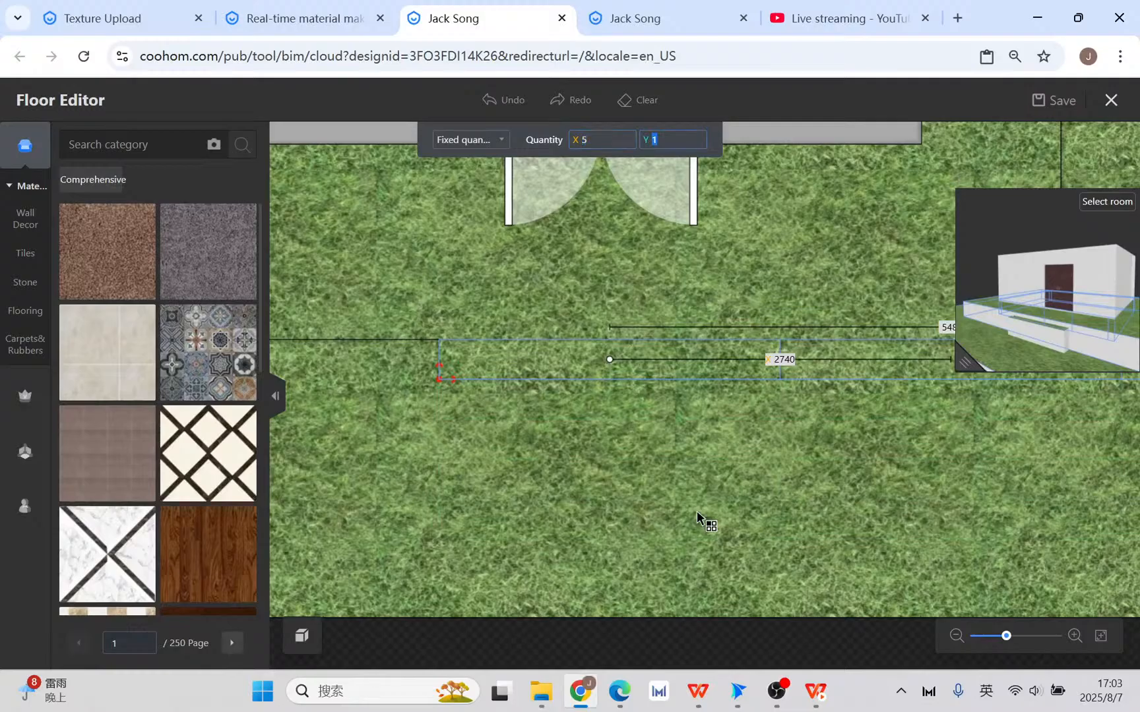
pyautogui.write('1')
pyautogui.press('Tab')
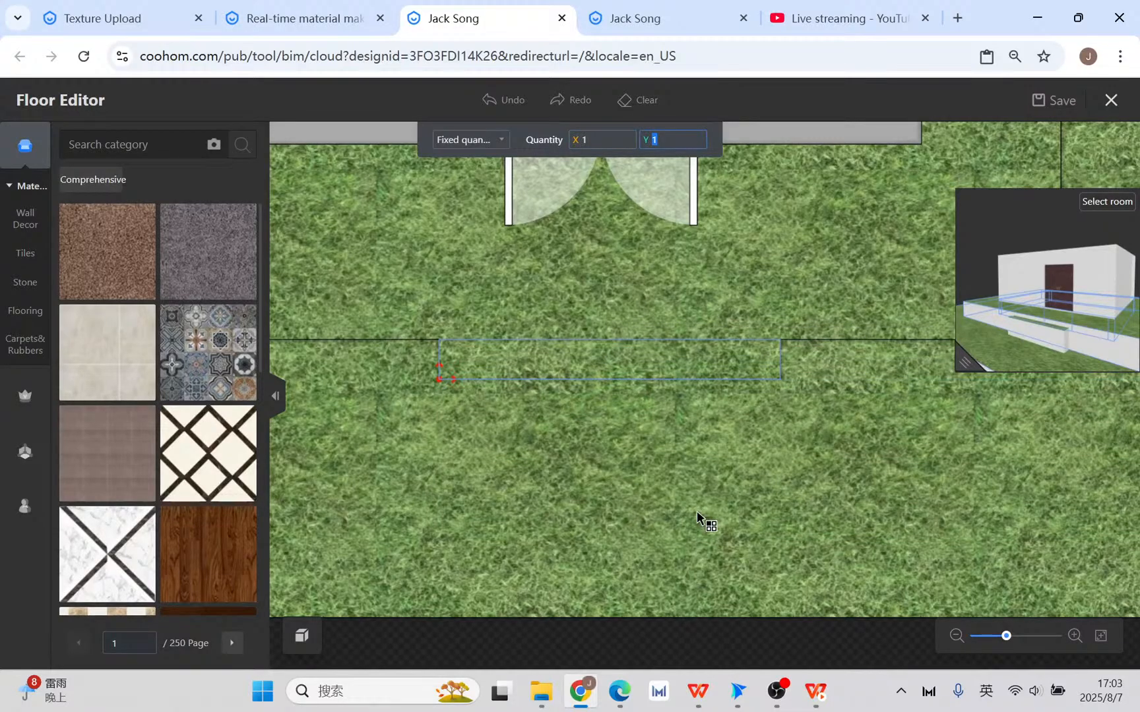
pyautogui.write('5')
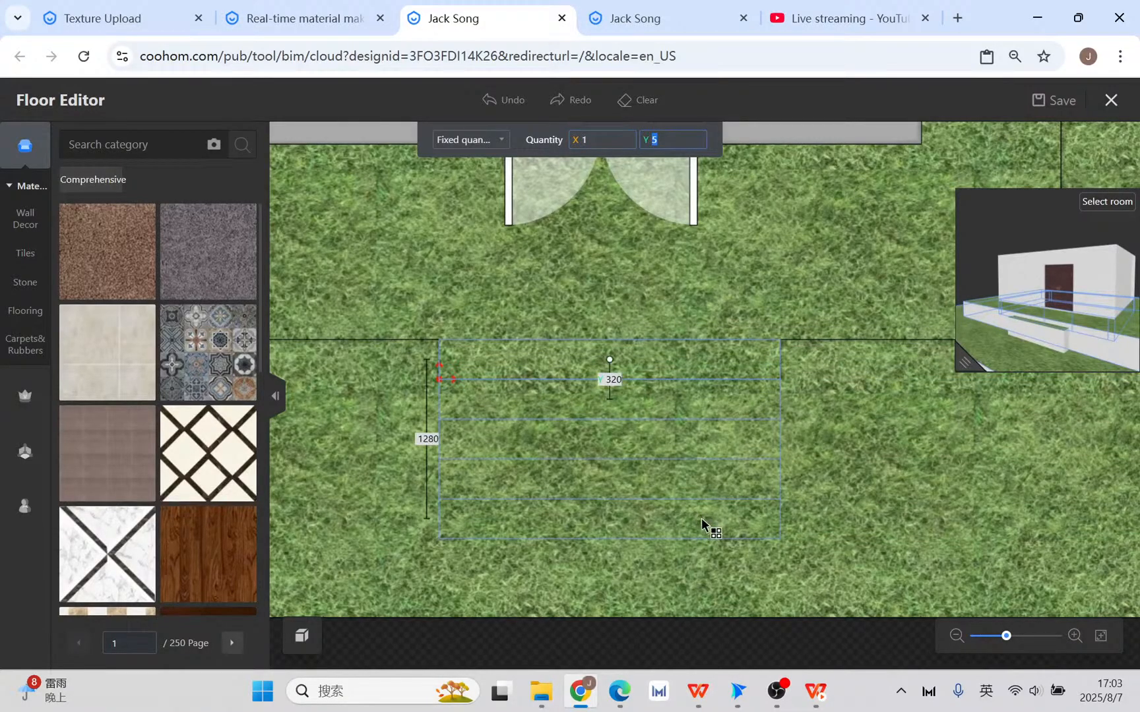
pyautogui.click(799, 508)
# - Set the extrusion of the second tread from the platform to 600 mm and the third to 450 mm
pyautogui.scroll(2, 799, 509)
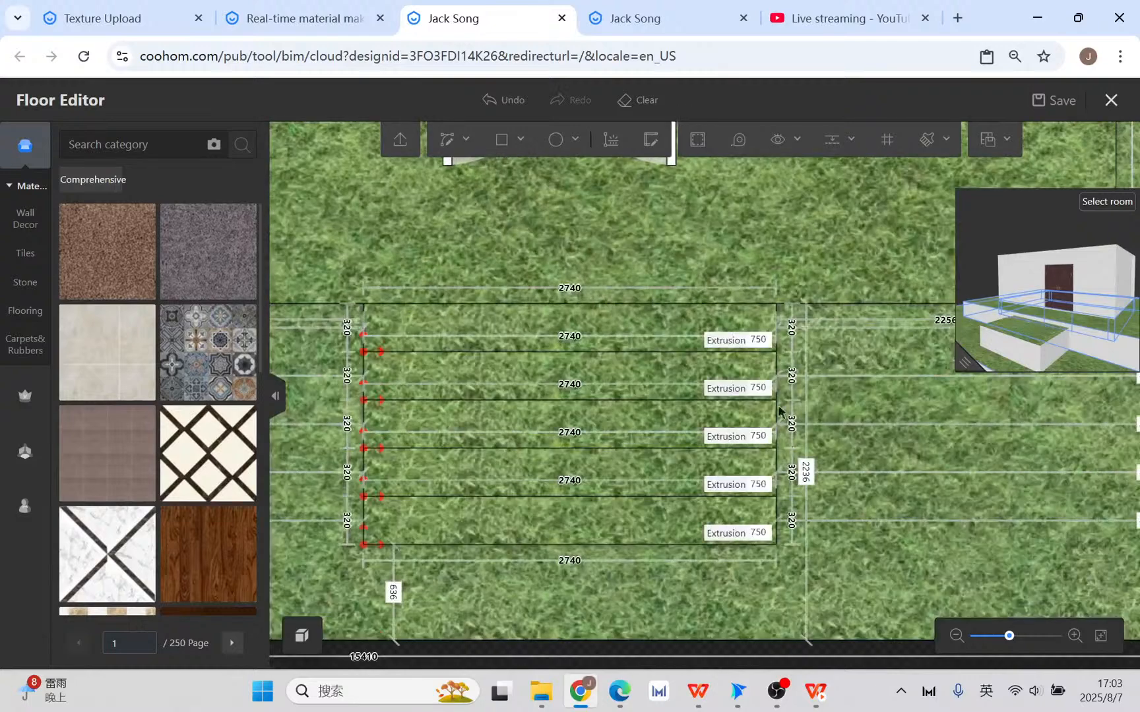
pyautogui.click(760, 388)
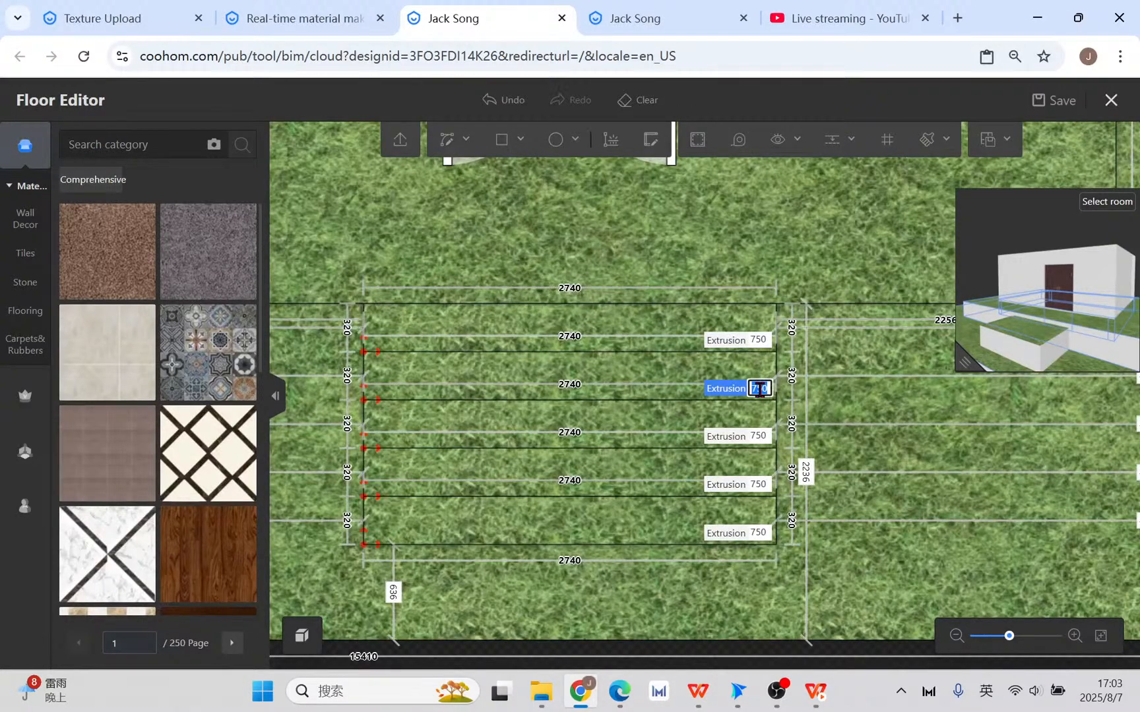
pyautogui.write('600')
pyautogui.press('Return')
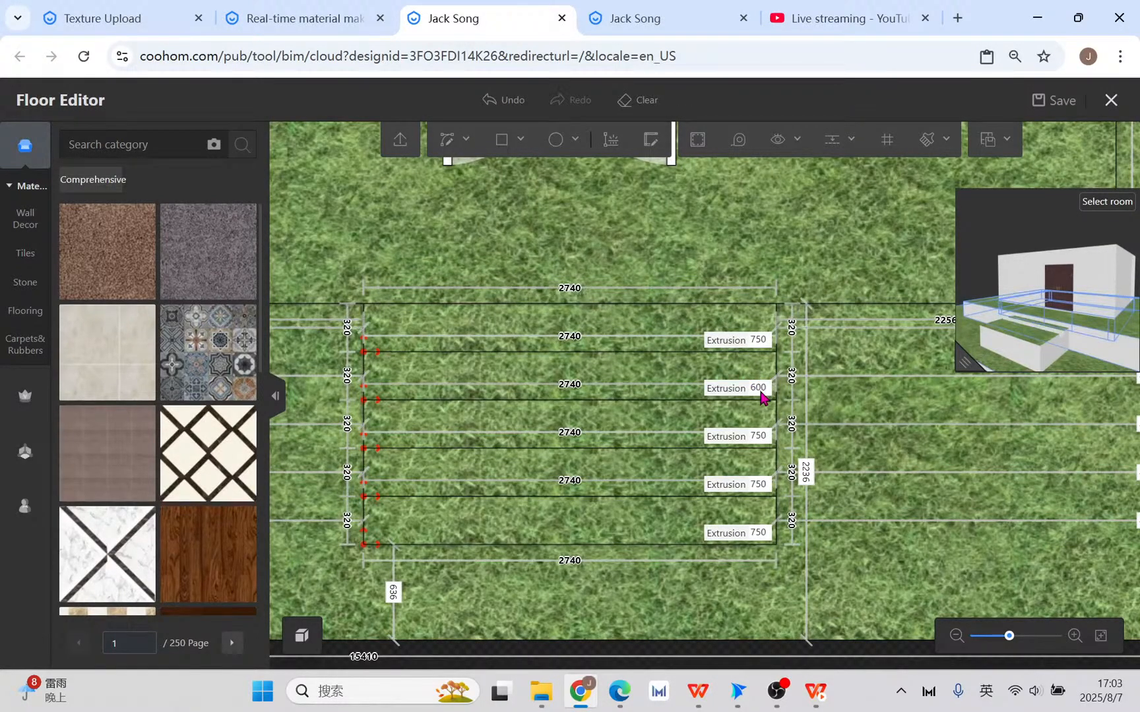
pyautogui.click(757, 438)
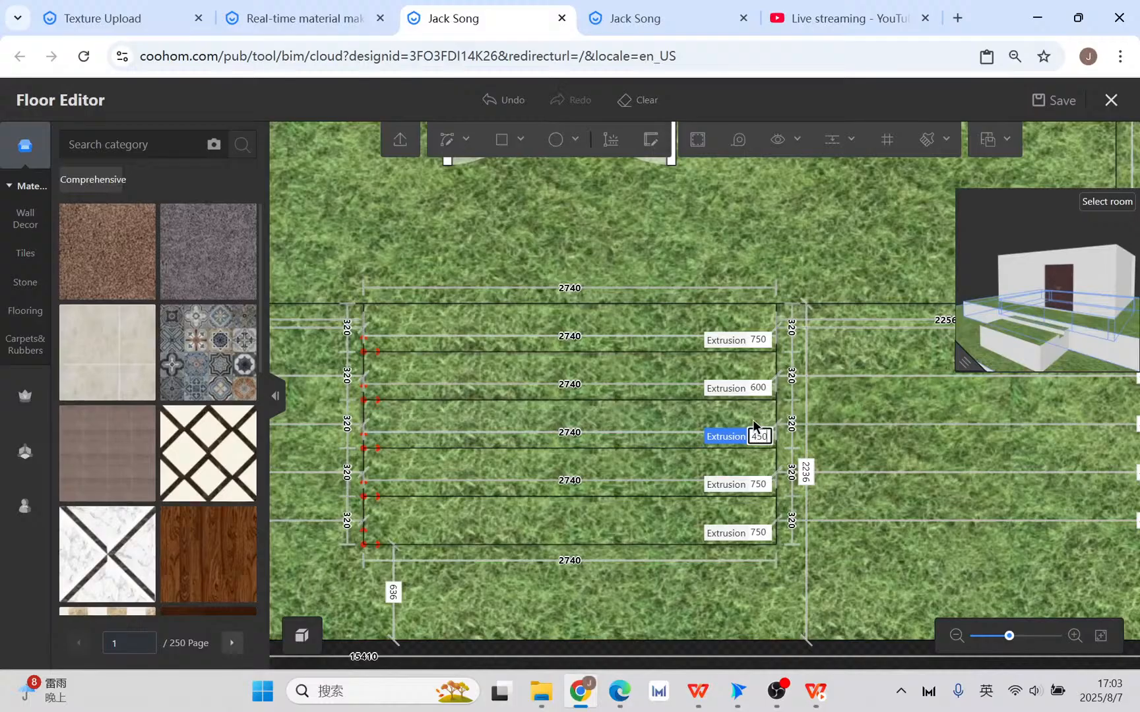
pyautogui.write('450')
pyautogui.press('Return')
# - Set the extrusion of the fourth tread from the platform to 300 mm and the outermost fifth tread to 150 mm
pyautogui.click(760, 485)
pyautogui.write('300')
pyautogui.press('Return')
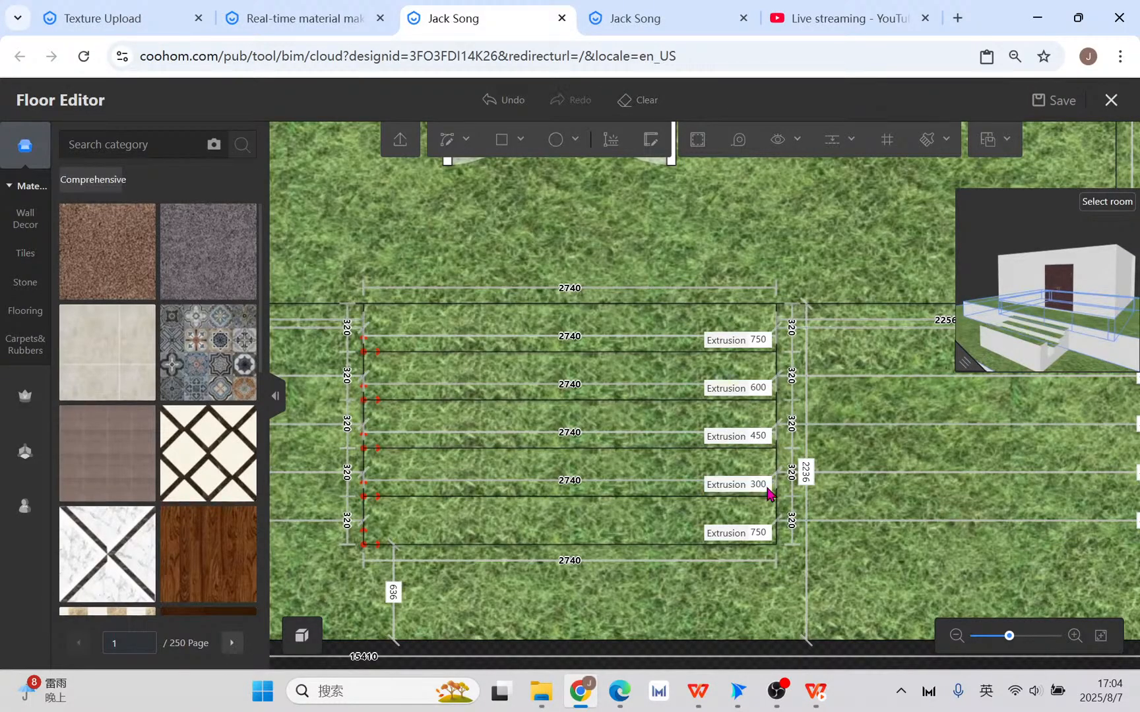
pyautogui.click(762, 533)
pyautogui.write('150')
pyautogui.press('Return')
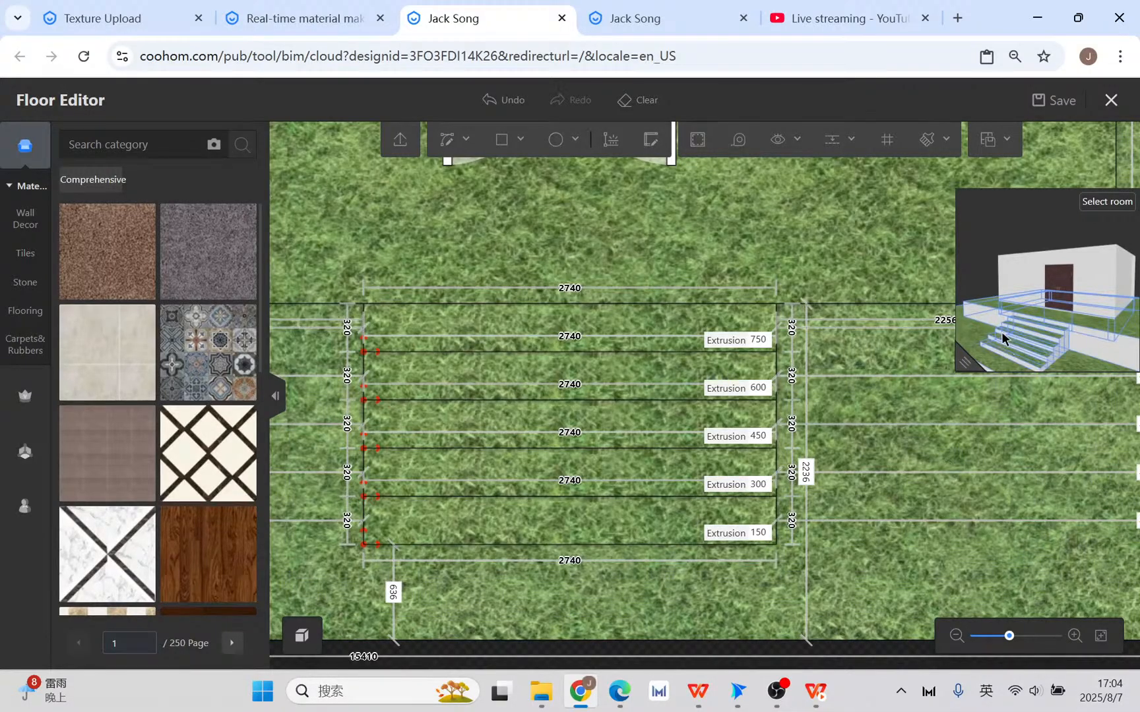
# - Apply the beige square tile material to the platform area around the house
pyautogui.scroll(-2, 849, 292)
pyautogui.moveTo(872, 482); pyautogui.dragTo(826, 422)
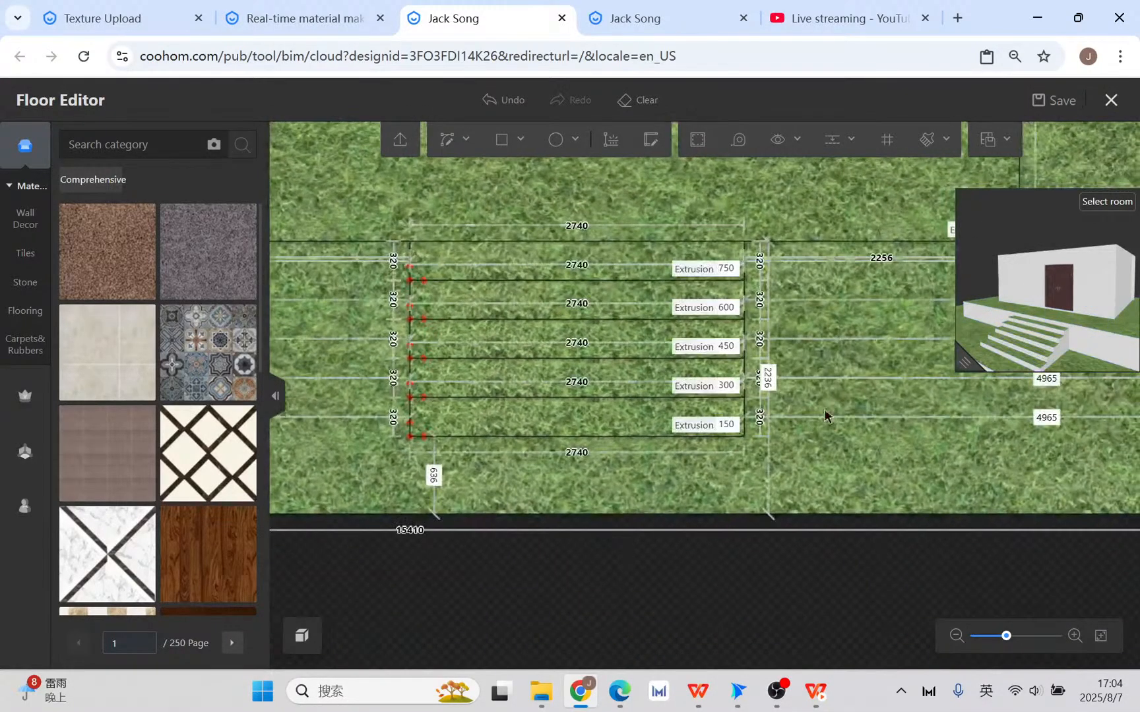
pyautogui.moveTo(977, 365); pyautogui.dragTo(905, 448)
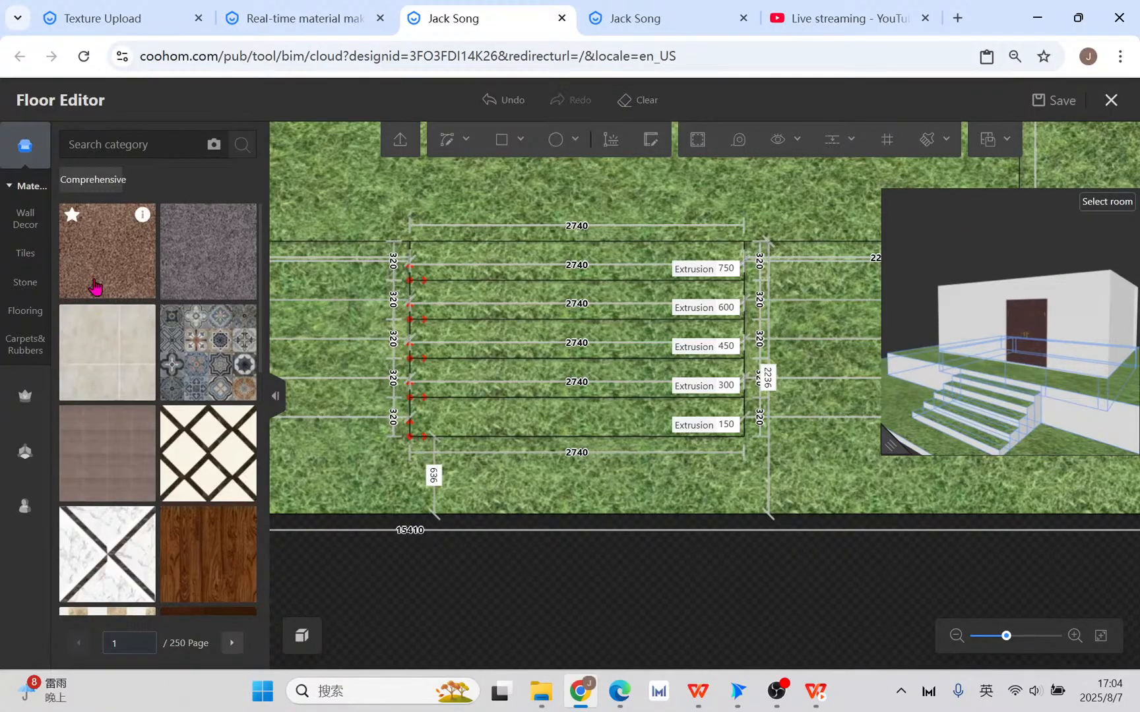
pyautogui.click(389, 194)
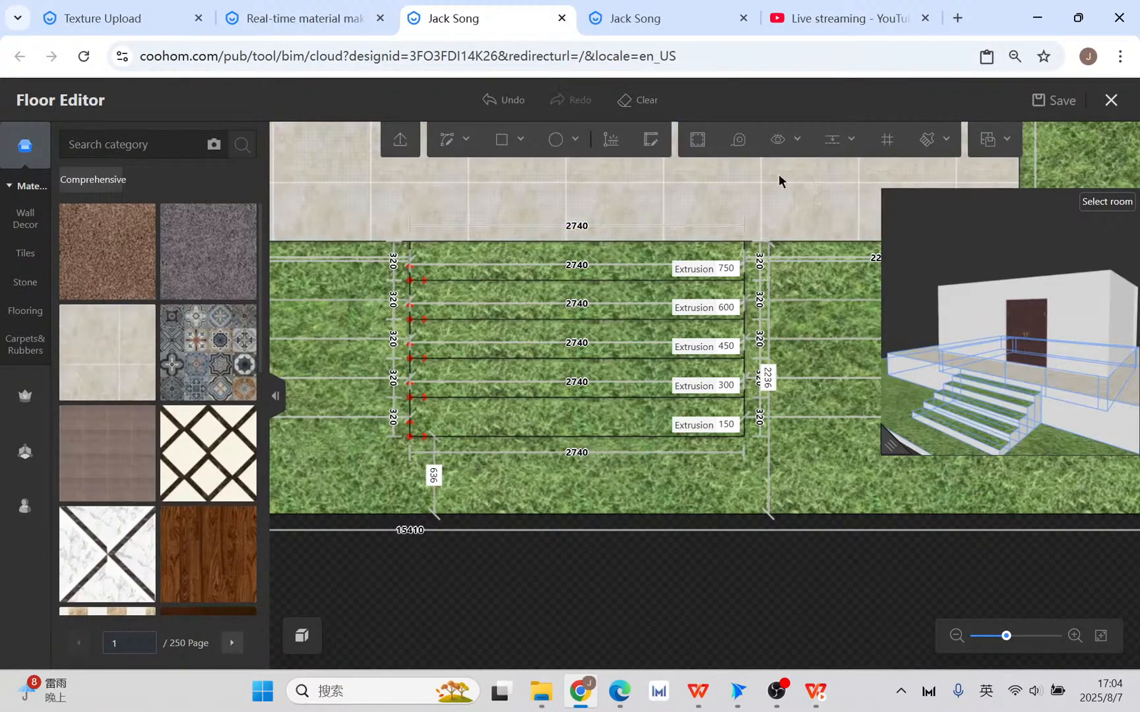
# - Copy the platform's beige tile material onto all five stair treads with the material brush
pyautogui.click(924, 142)
pyautogui.click(807, 192)
pyautogui.click(696, 263)
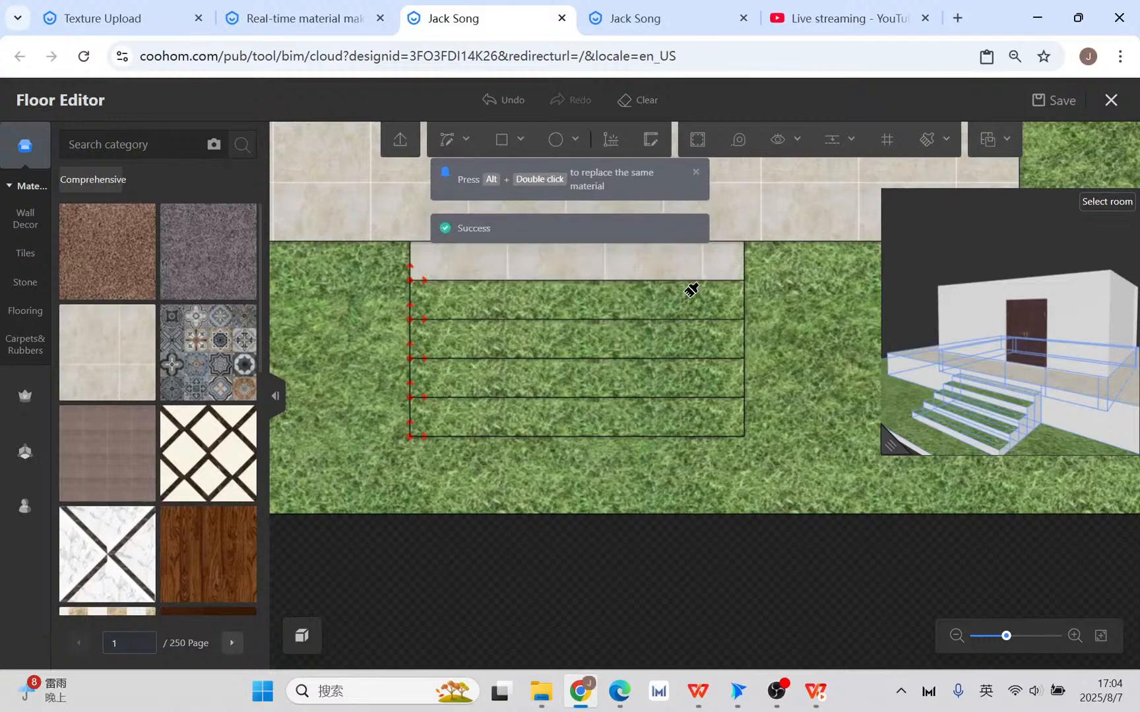
pyautogui.click(690, 300)
pyautogui.click(684, 340)
pyautogui.click(681, 369)
pyautogui.click(676, 414)
pyautogui.rightClick(677, 422)
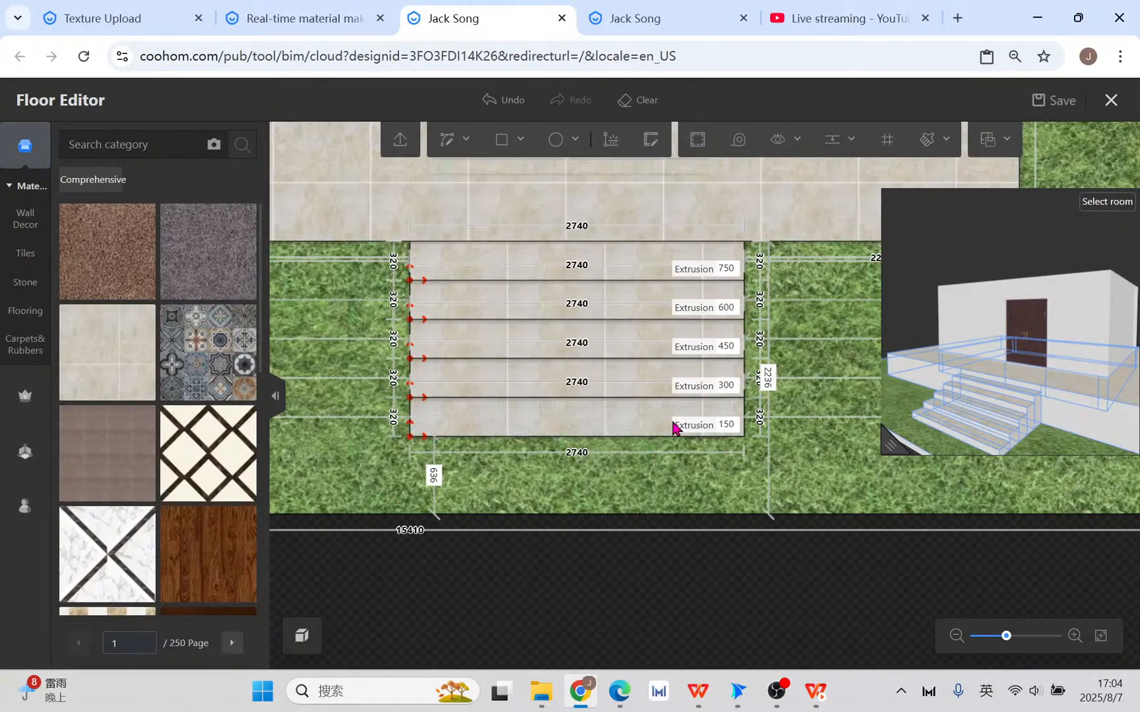
# - Split the front edge of the highest tread in two and make the left segment 10 mm long
pyautogui.scroll(2, 470, 303)
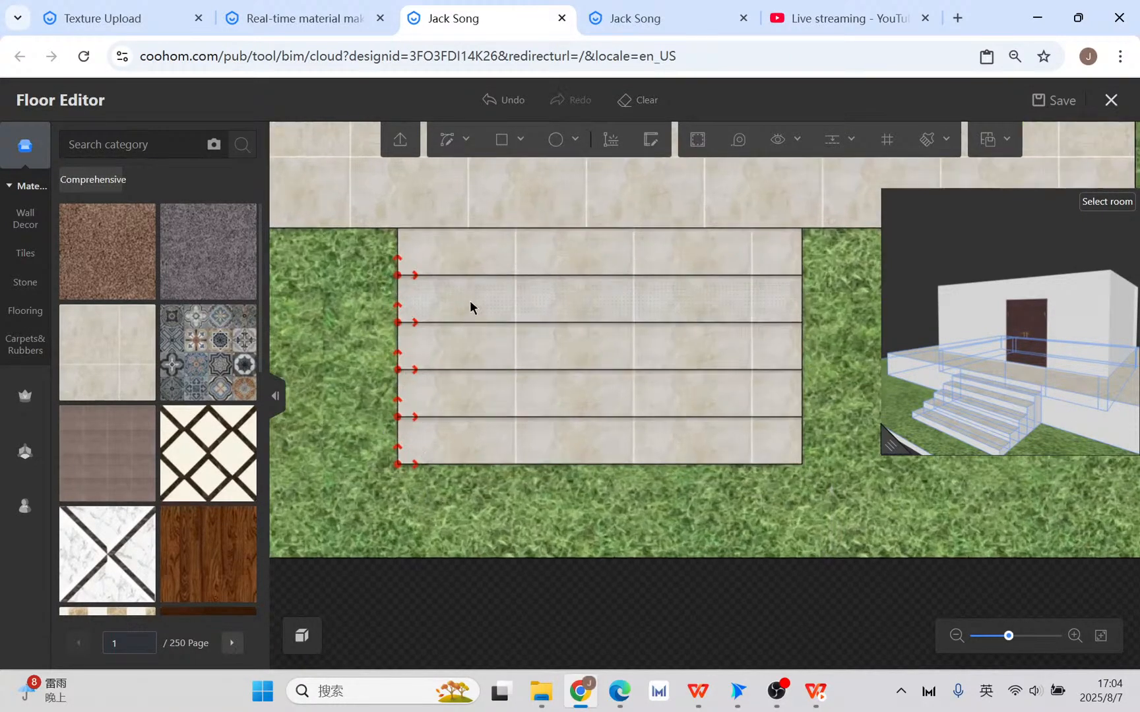
pyautogui.click(449, 275)
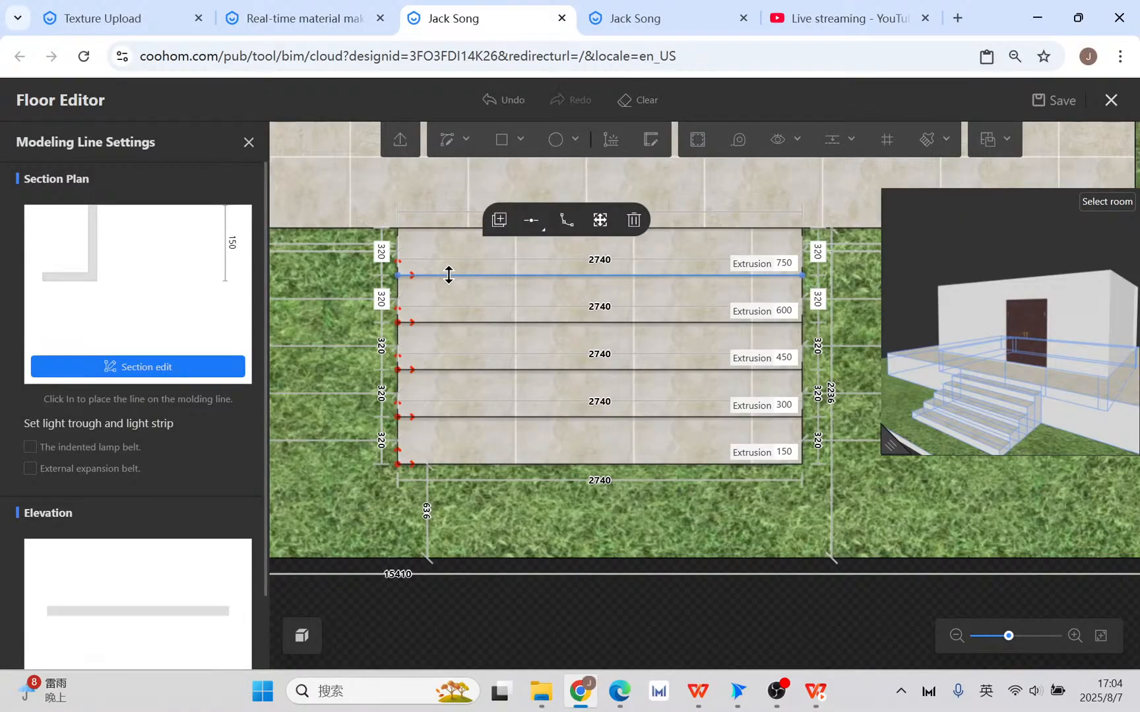
pyautogui.click(531, 221)
pyautogui.click(534, 253)
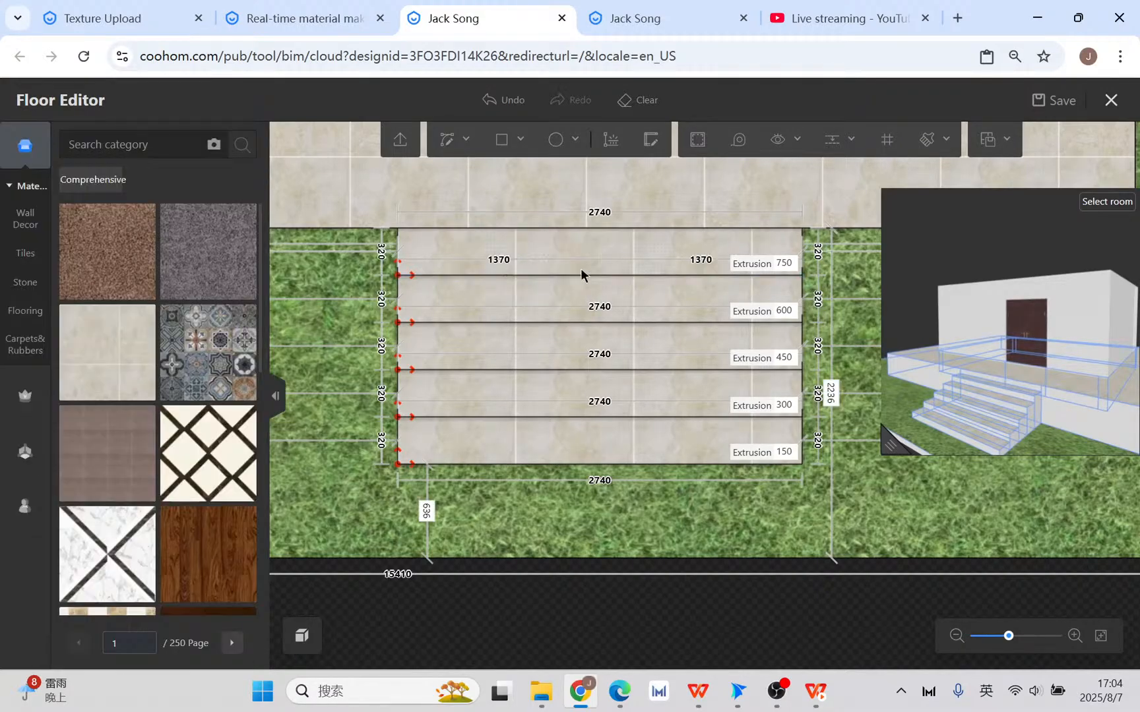
pyautogui.click(602, 276)
pyautogui.click(499, 260)
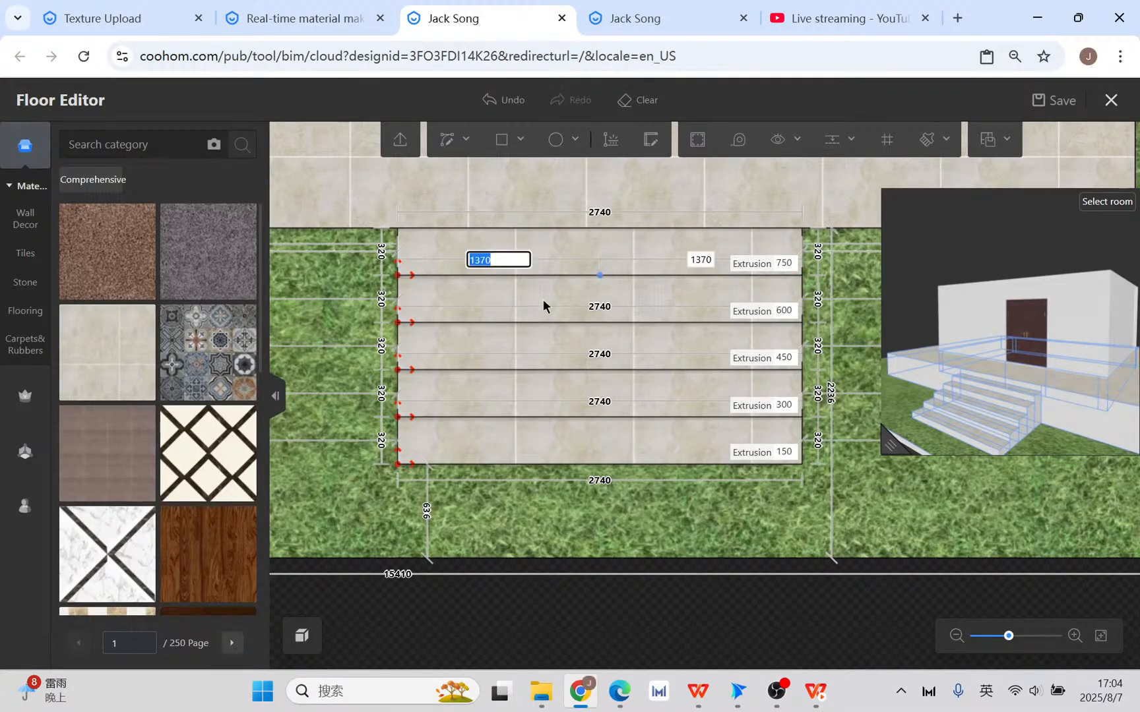
pyautogui.write('1360')
pyautogui.press('Return')
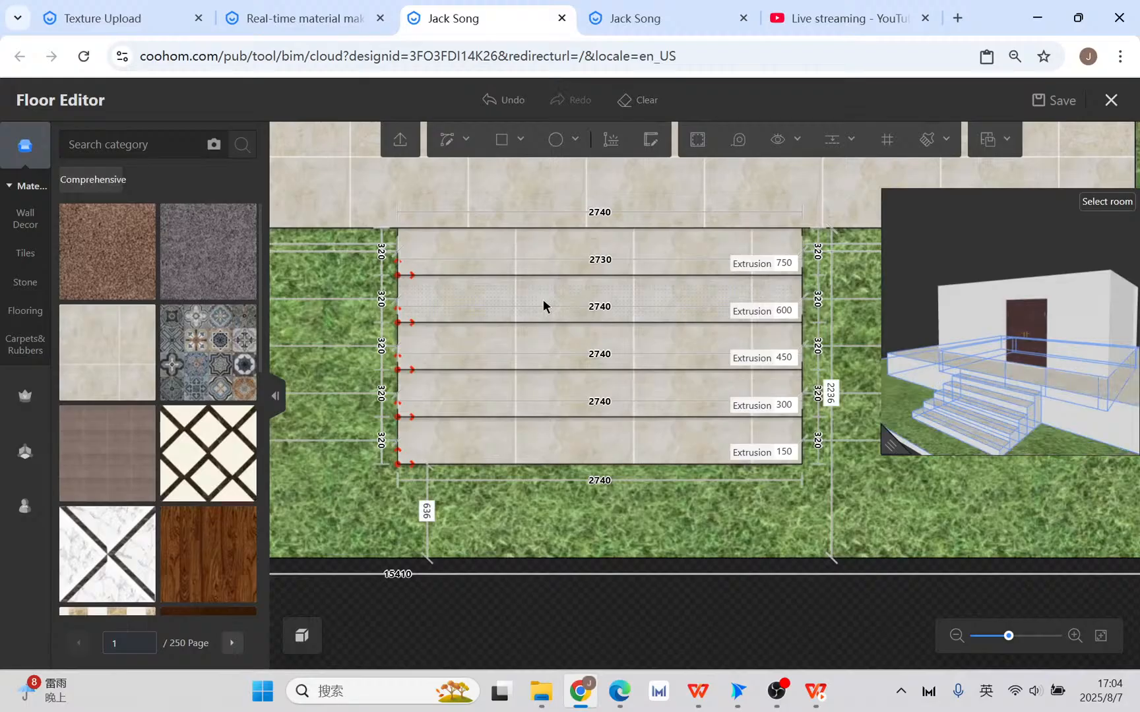
# - Split the longer front-edge segment of the highest tread in two and set the right segment to 10 mm
pyautogui.click(634, 276)
pyautogui.click(719, 223)
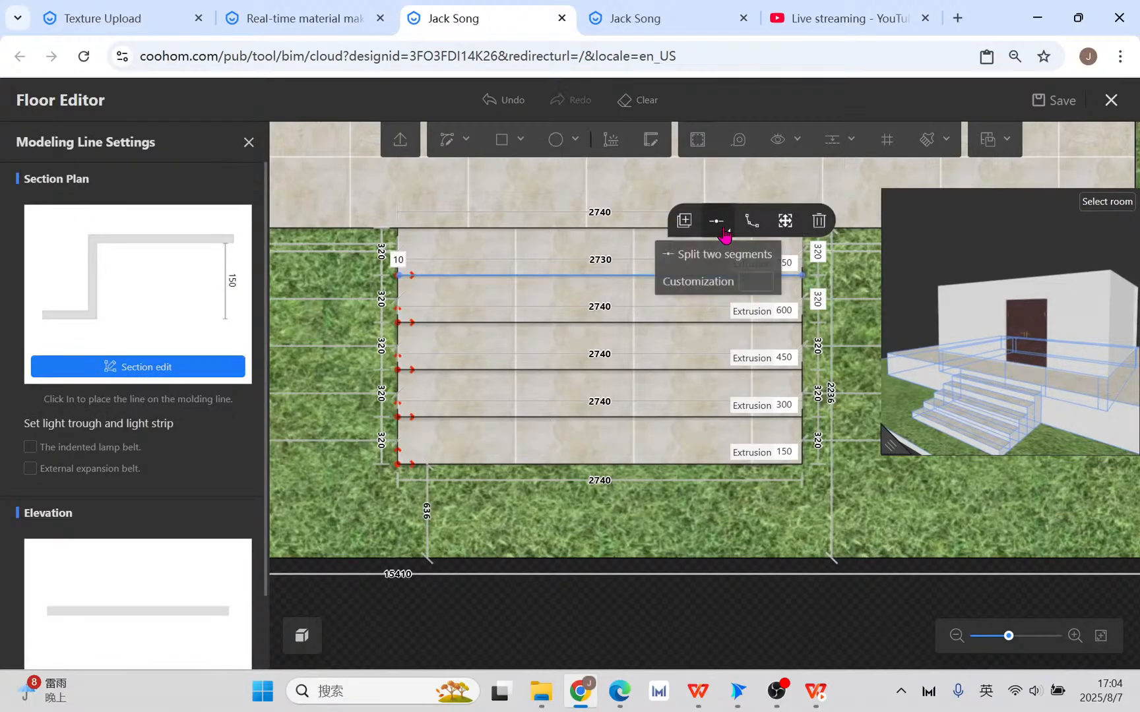
pyautogui.click(713, 258)
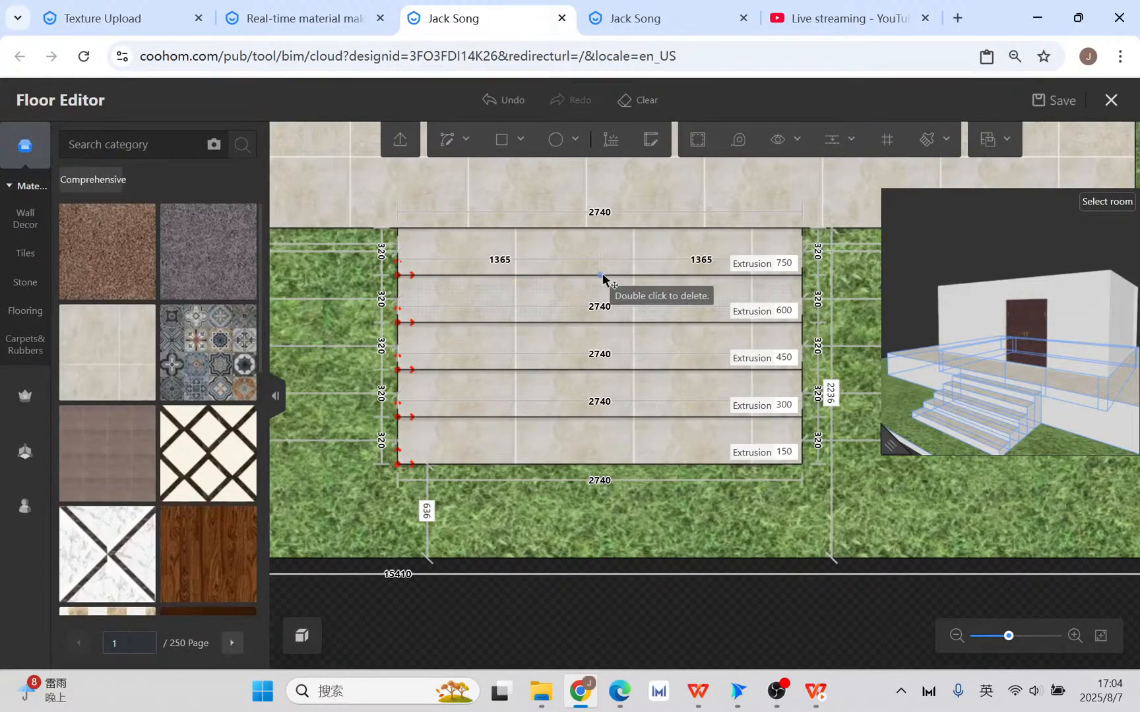
pyautogui.click(701, 258)
pyautogui.write('10')
pyautogui.press('Return')
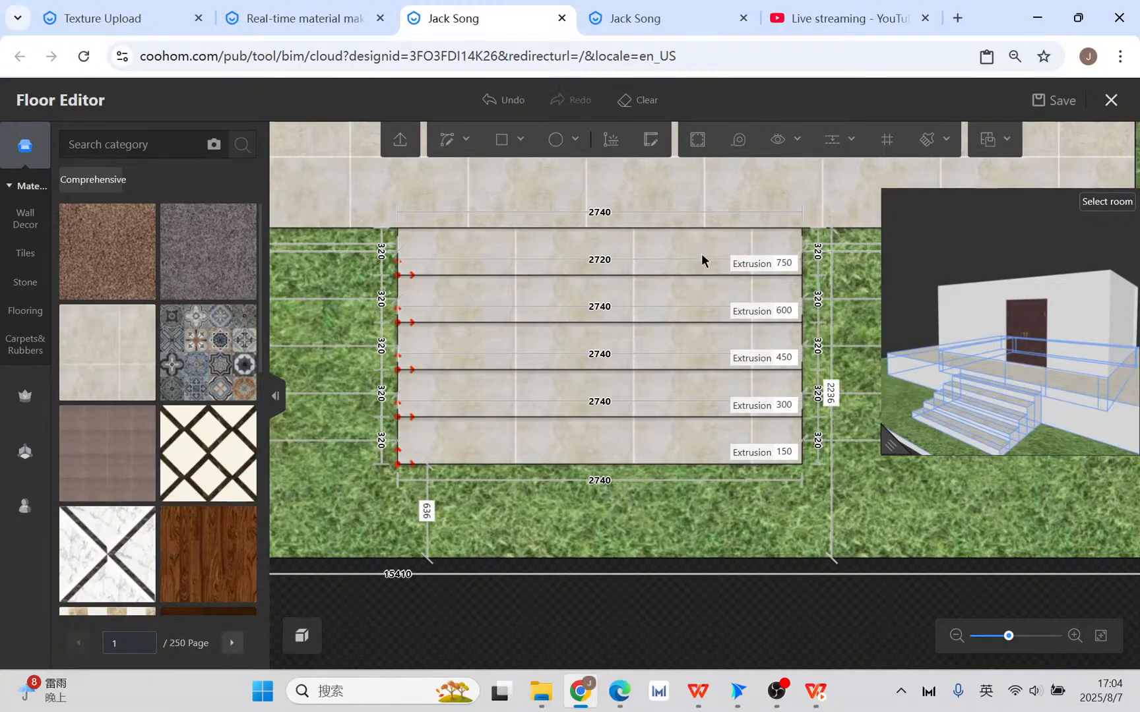
# - Add an indented lamp belt to the middle front-edge segment of the highest tread and set its light strip colour to light orange
pyautogui.click(630, 275)
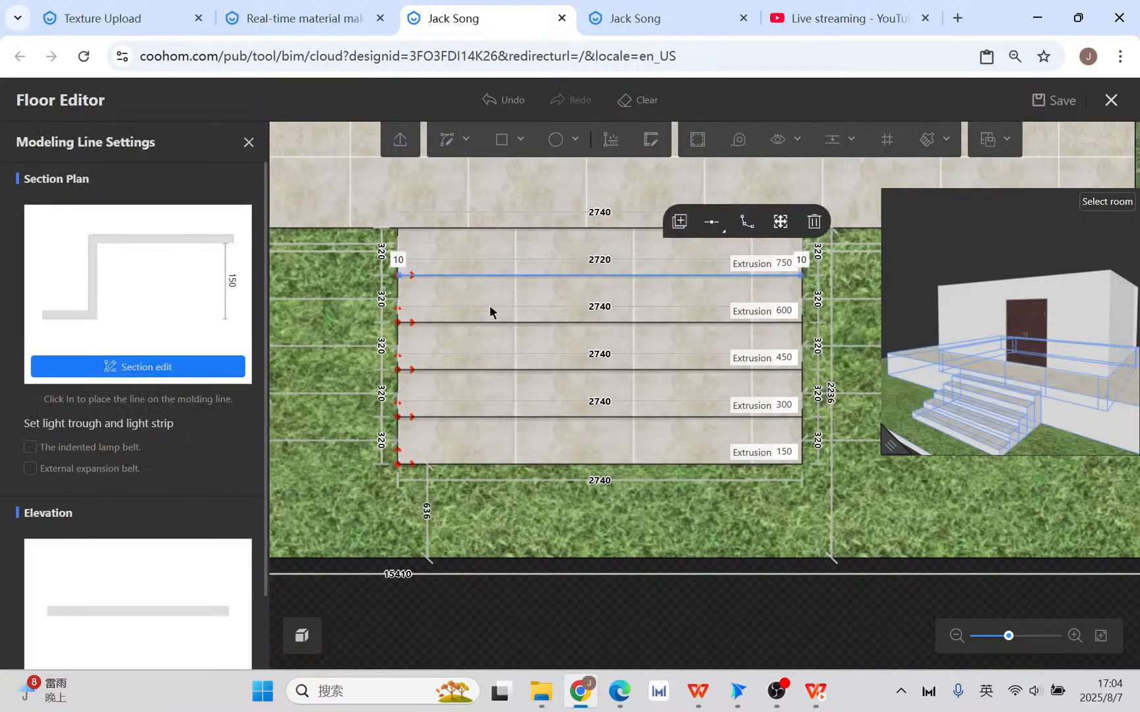
pyautogui.click(30, 447)
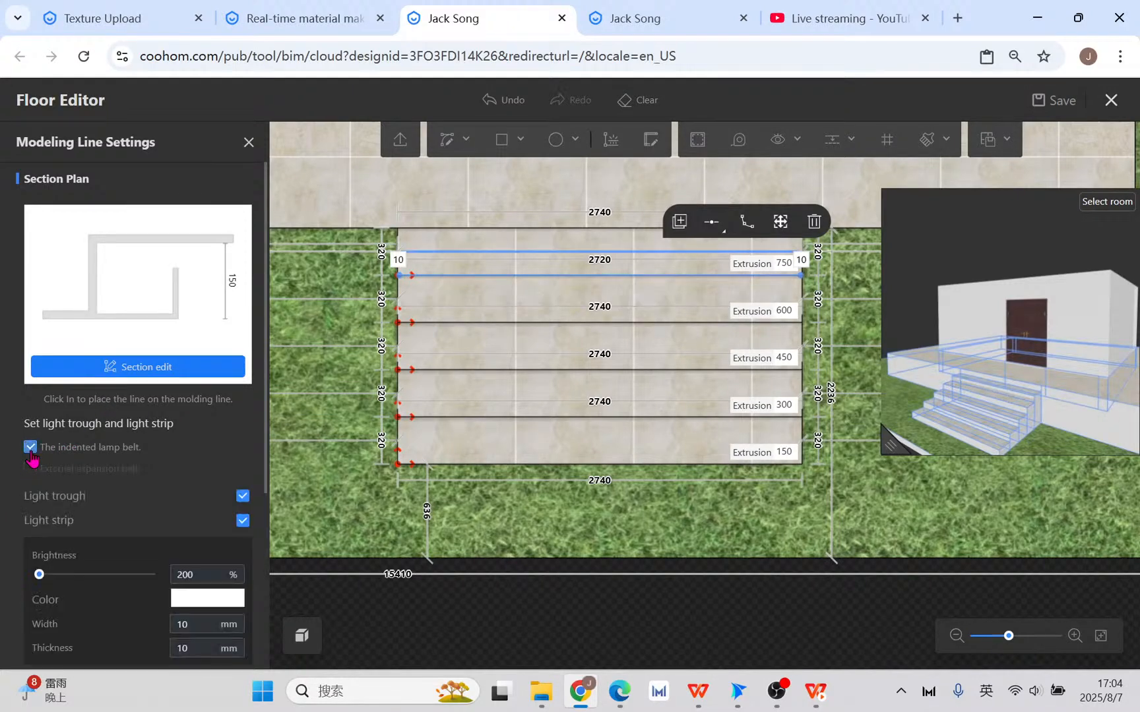
pyautogui.click(182, 599)
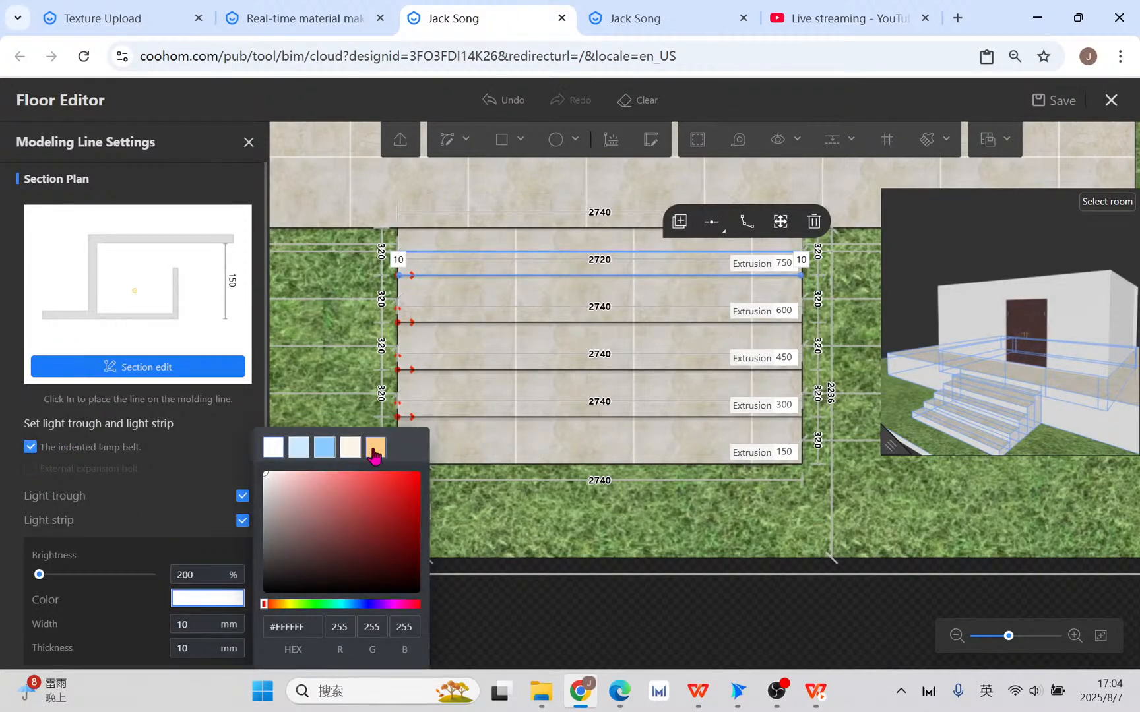
pyautogui.click(374, 450)
pyautogui.moveTo(889, 448); pyautogui.dragTo(659, 555)
pyautogui.moveTo(863, 514); pyautogui.dragTo(948, 503)
pyautogui.scroll(3, 935, 450)
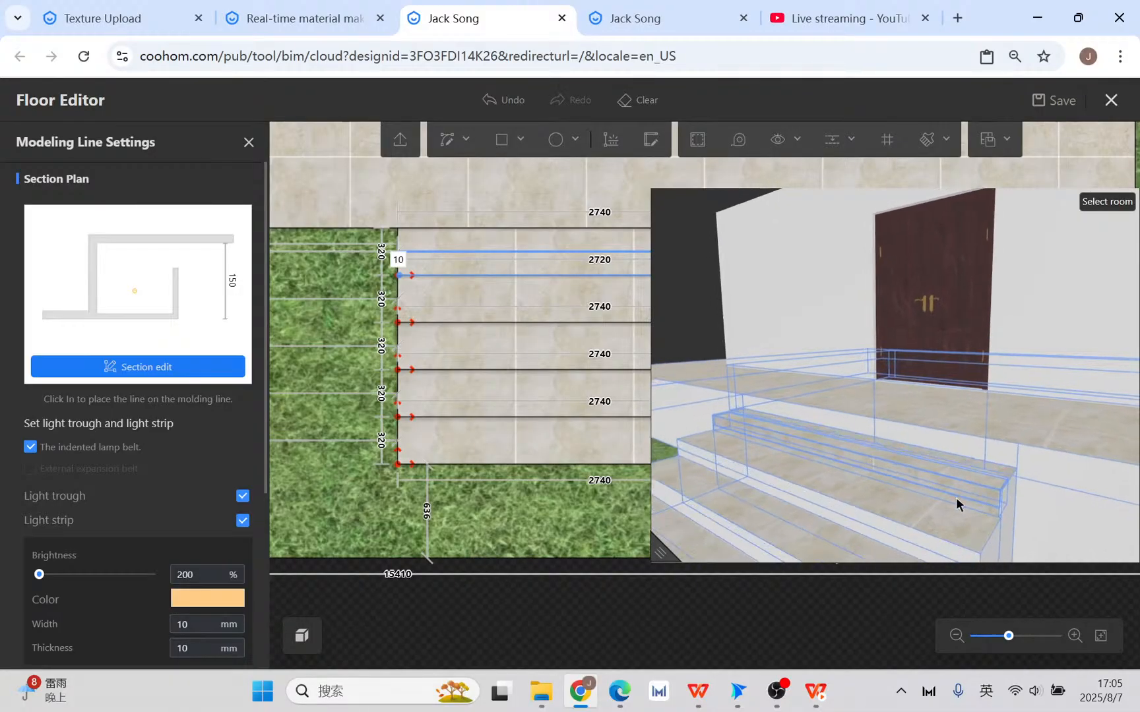
pyautogui.moveTo(670, 545); pyautogui.dragTo(868, 517)
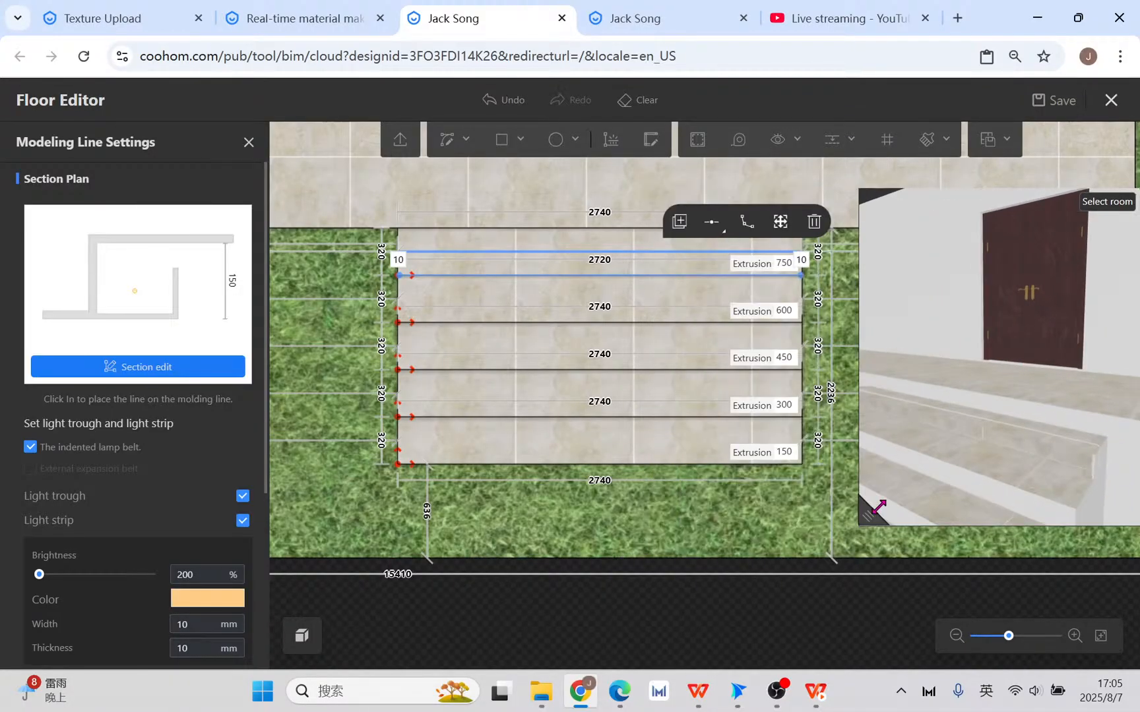
# - Try to delete the four lower stair treads together, and undo the deletion
pyautogui.click(596, 323)
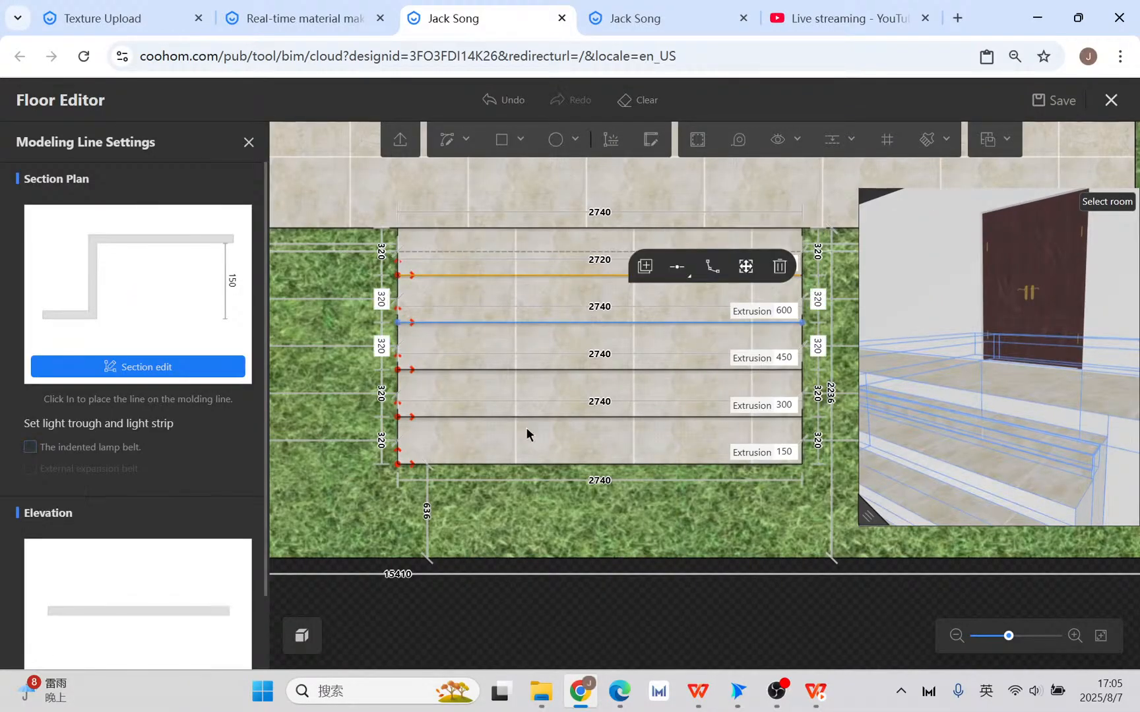
pyautogui.click(503, 303)
pyautogui.scroll(-2, 616, 334)
pyautogui.moveTo(783, 356); pyautogui.dragTo(723, 348, button='right')
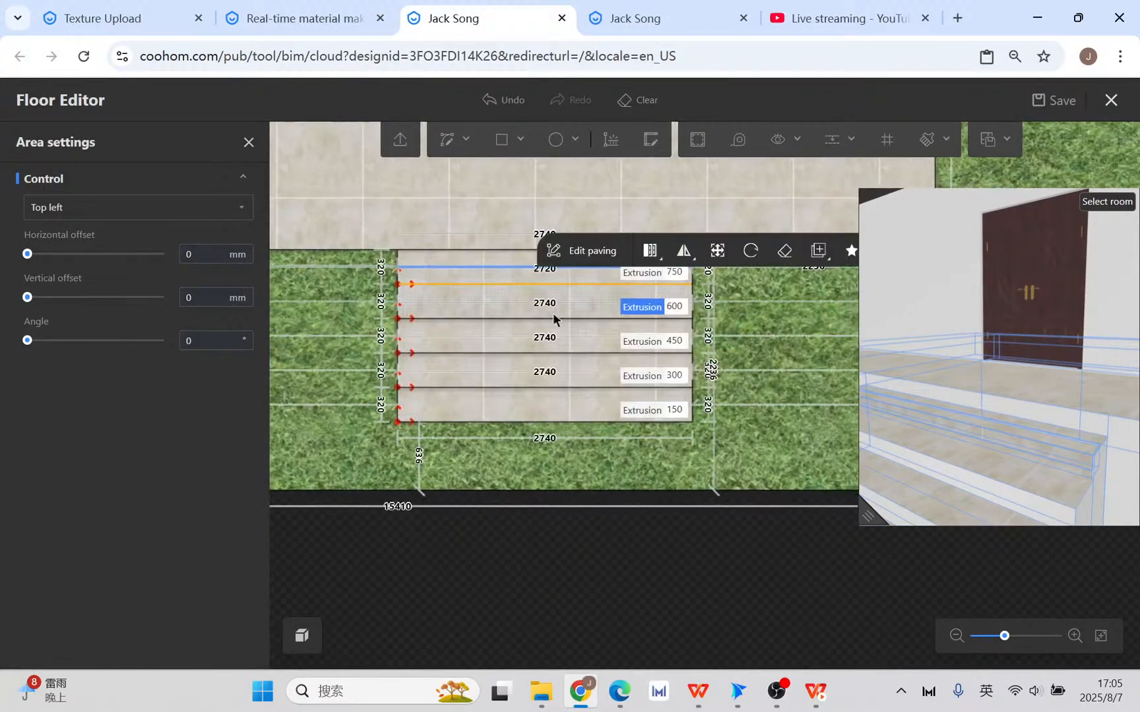
pyautogui.keyDown('ctrl'); pyautogui.click(475, 342); pyautogui.keyUp('ctrl')
pyautogui.keyDown('ctrl'); pyautogui.click(470, 373); pyautogui.keyUp('ctrl')
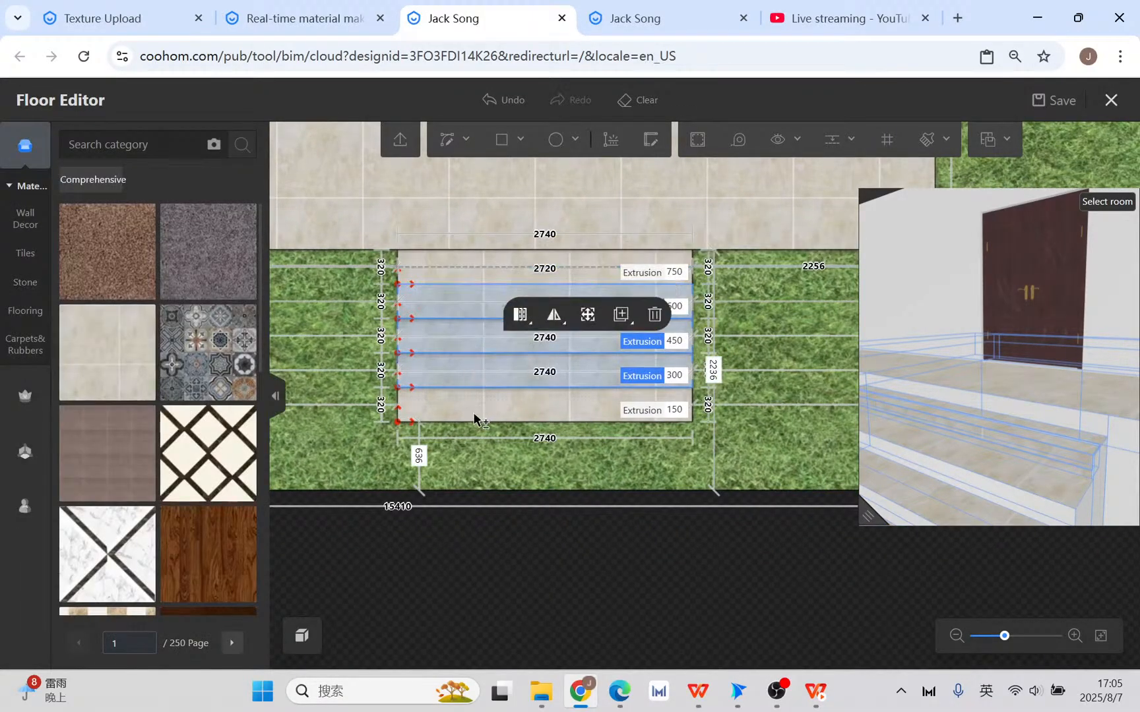
pyautogui.keyDown('ctrl'); pyautogui.click(473, 413); pyautogui.keyUp('ctrl')
pyautogui.click(659, 360)
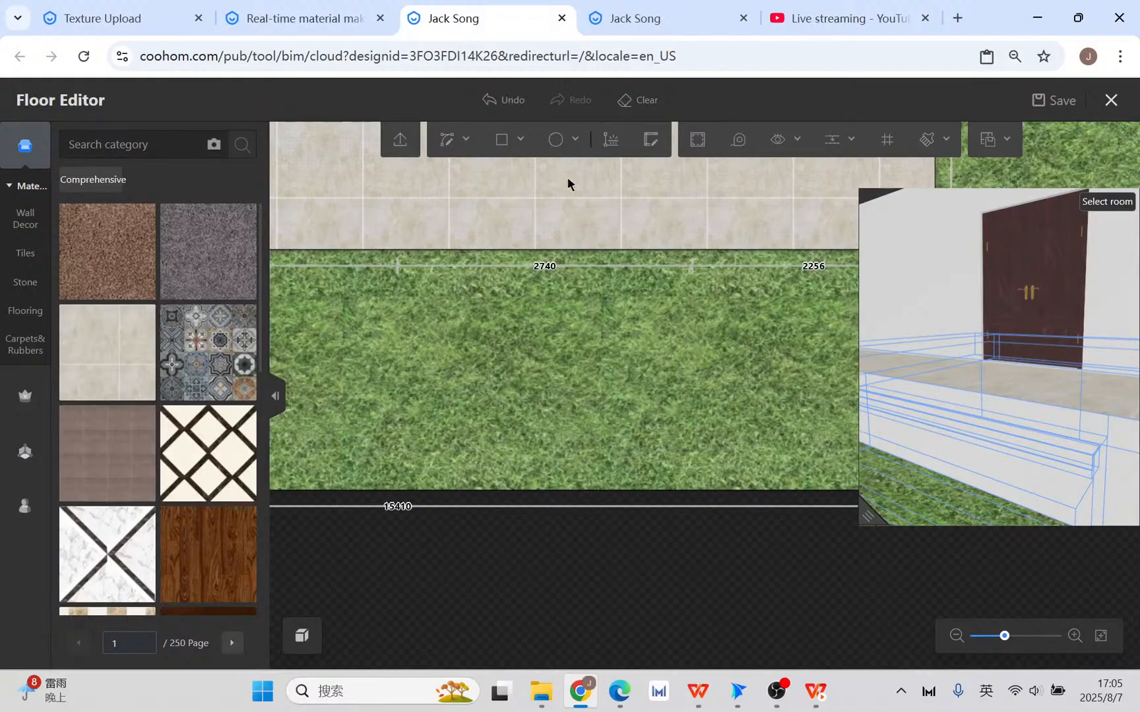
pyautogui.click(503, 99)
# - Delete the three outermost stair treads one by one, from the 150 mm tread inward
pyautogui.click(580, 409)
pyautogui.press('Delete')
pyautogui.click(562, 374)
pyautogui.press('Delete')
pyautogui.click(531, 343)
pyautogui.press('Delete')
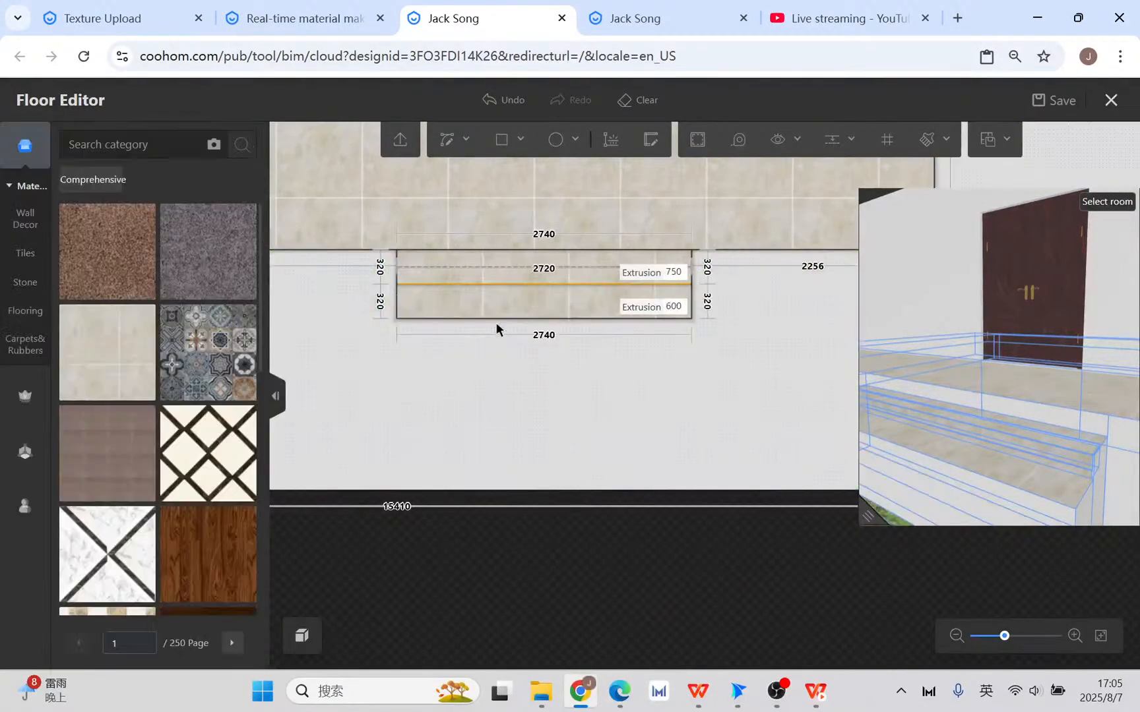
# - Remove the remaining 600 mm tread by deleting its front edge line, choosing 600 as the merged area's height
pyautogui.click(499, 312)
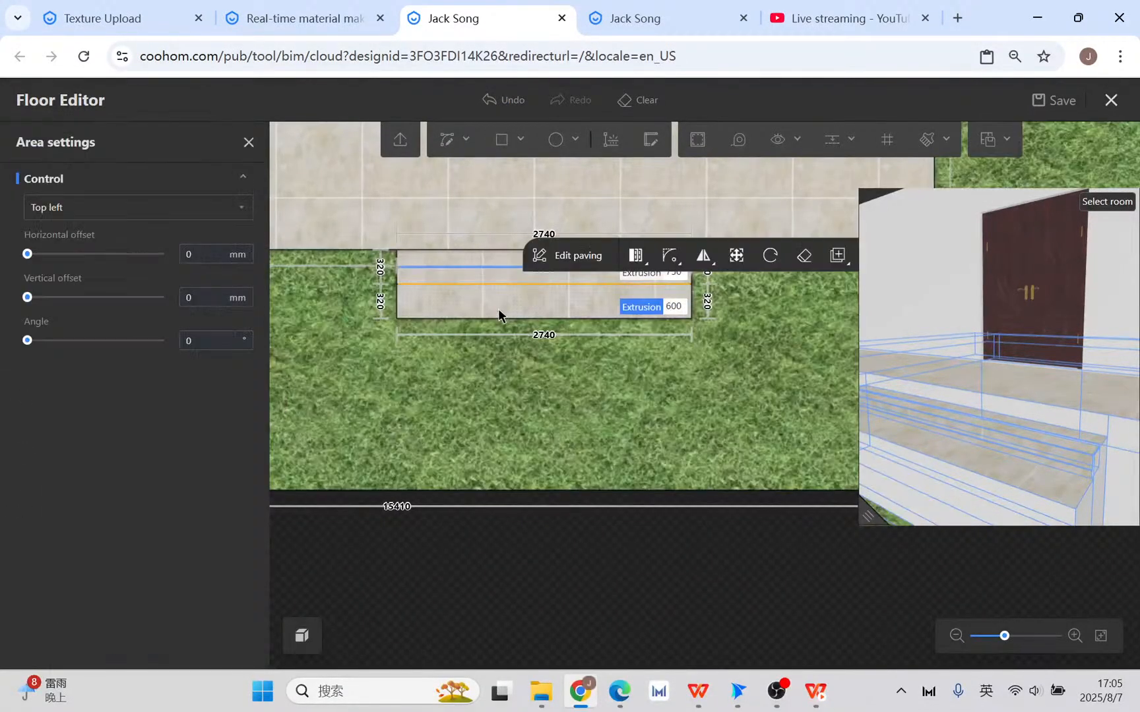
pyautogui.click(609, 320)
pyautogui.press('Delete')
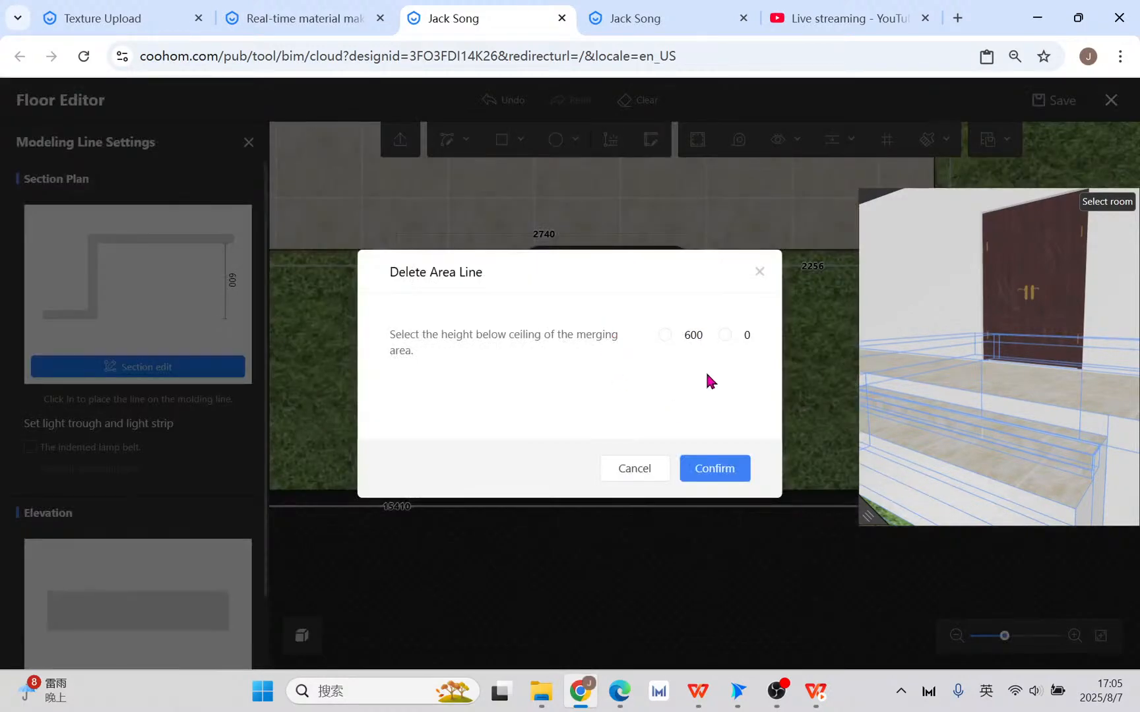
pyautogui.click(665, 335)
pyautogui.click(723, 462)
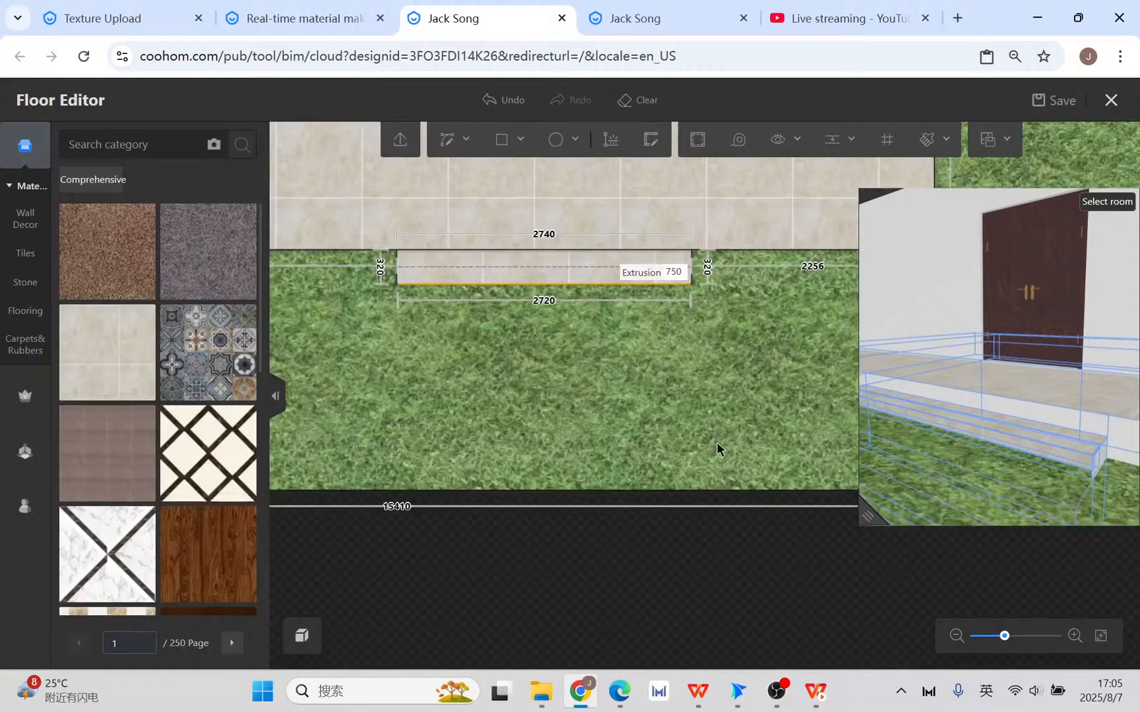
# - Create a rectangular array of the 750 mm tread, one across and five outward from the platform, with 320 mm row spacing
pyautogui.click(562, 270)
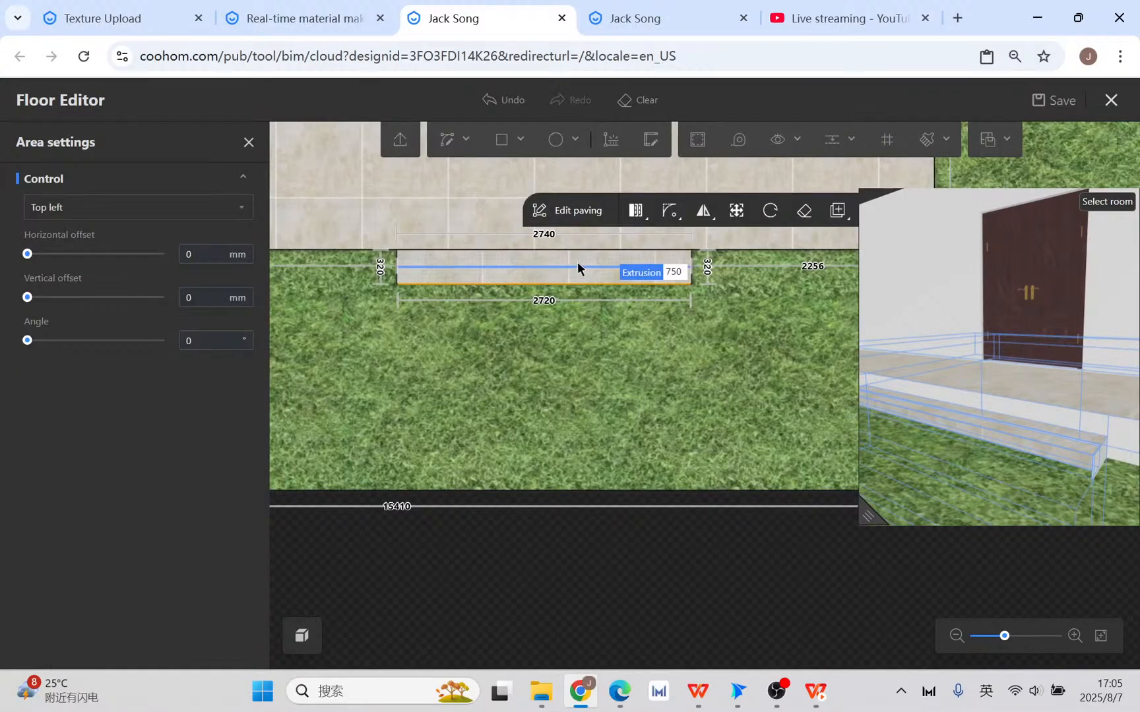
pyautogui.click(635, 199)
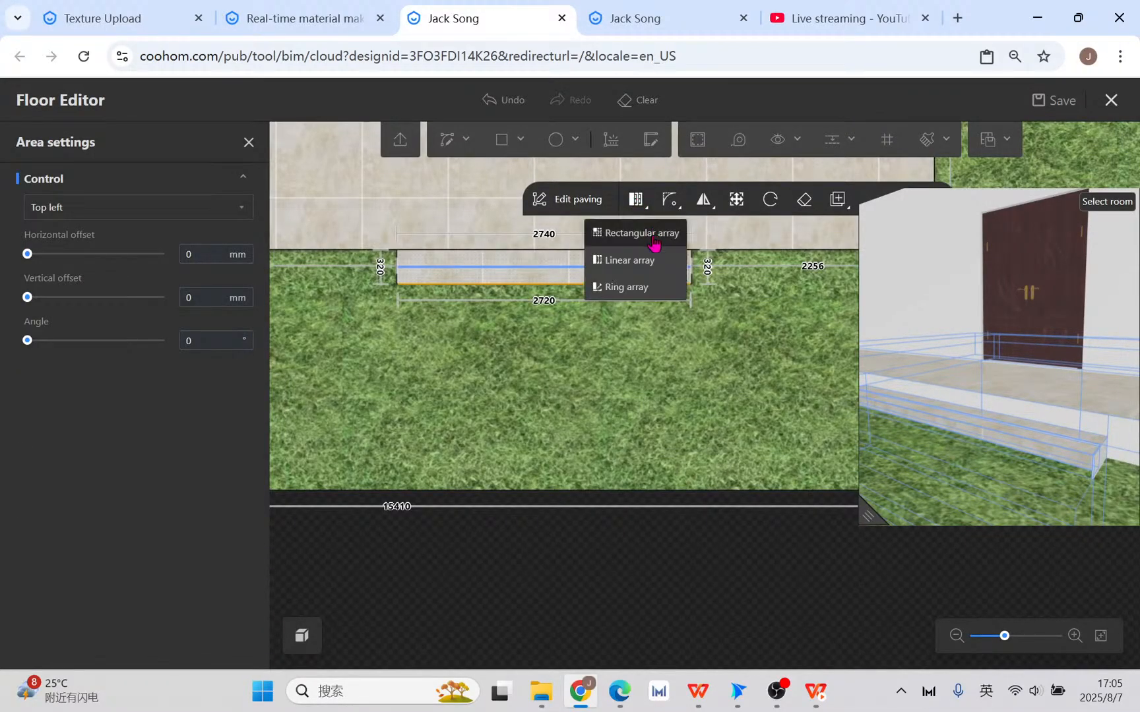
pyautogui.click(653, 236)
pyautogui.write('1')
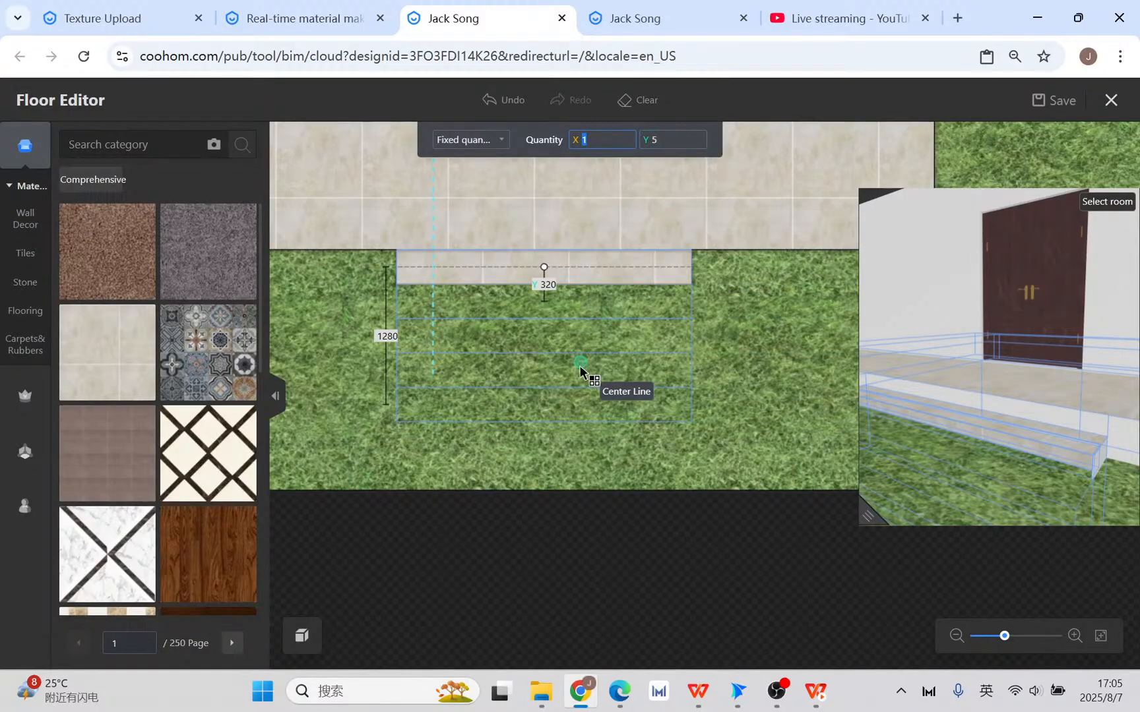
pyautogui.click(582, 363)
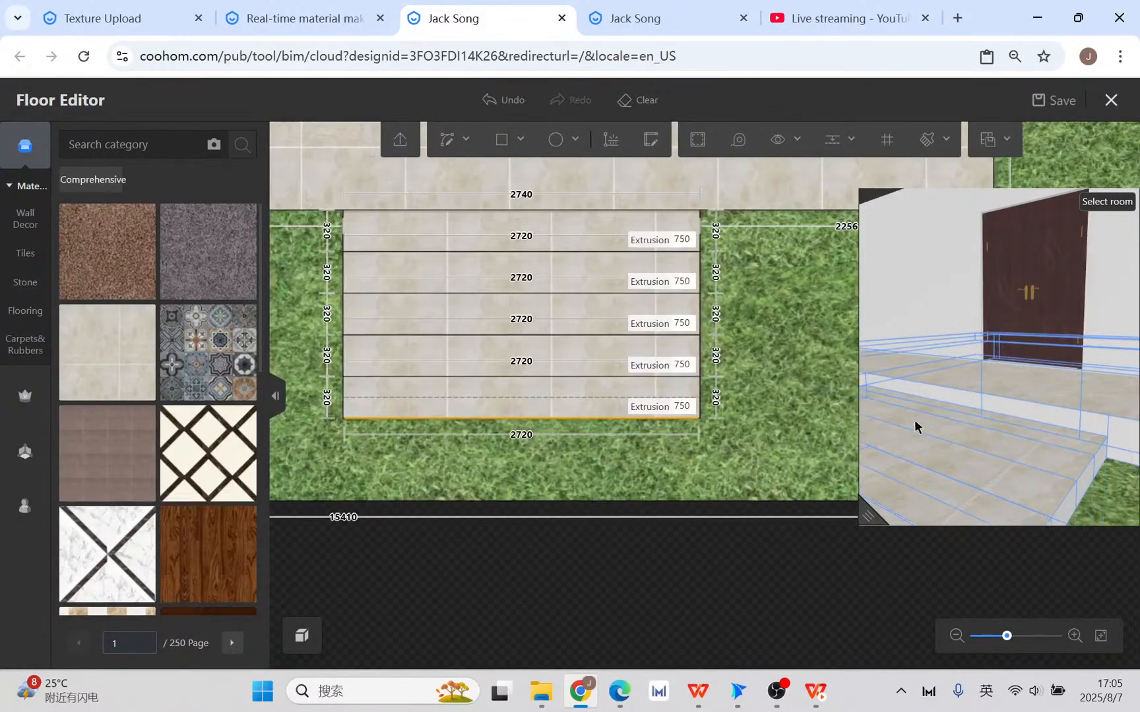
# - Examine the arrayed stair treads and their outer edge and corner in the plan and the 3D preview
pyautogui.click(540, 376)
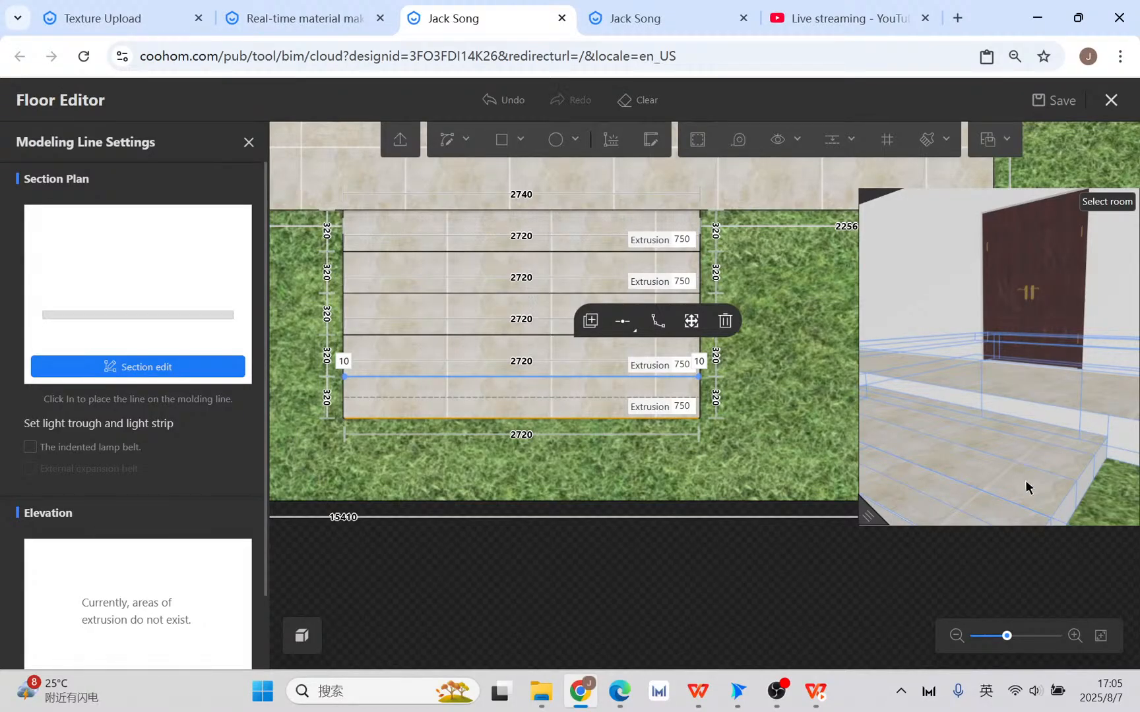
pyautogui.scroll(-3, 1026, 490)
pyautogui.moveTo(910, 435); pyautogui.dragTo(975, 460)
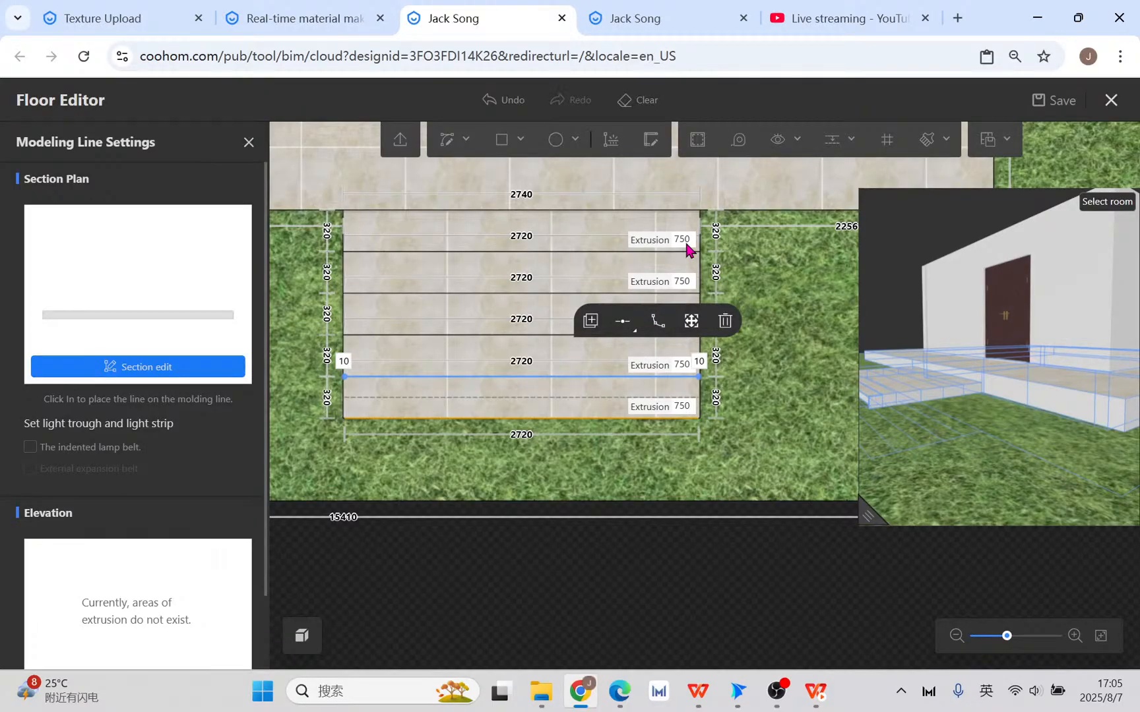
pyautogui.moveTo(930, 398); pyautogui.dragTo(976, 389)
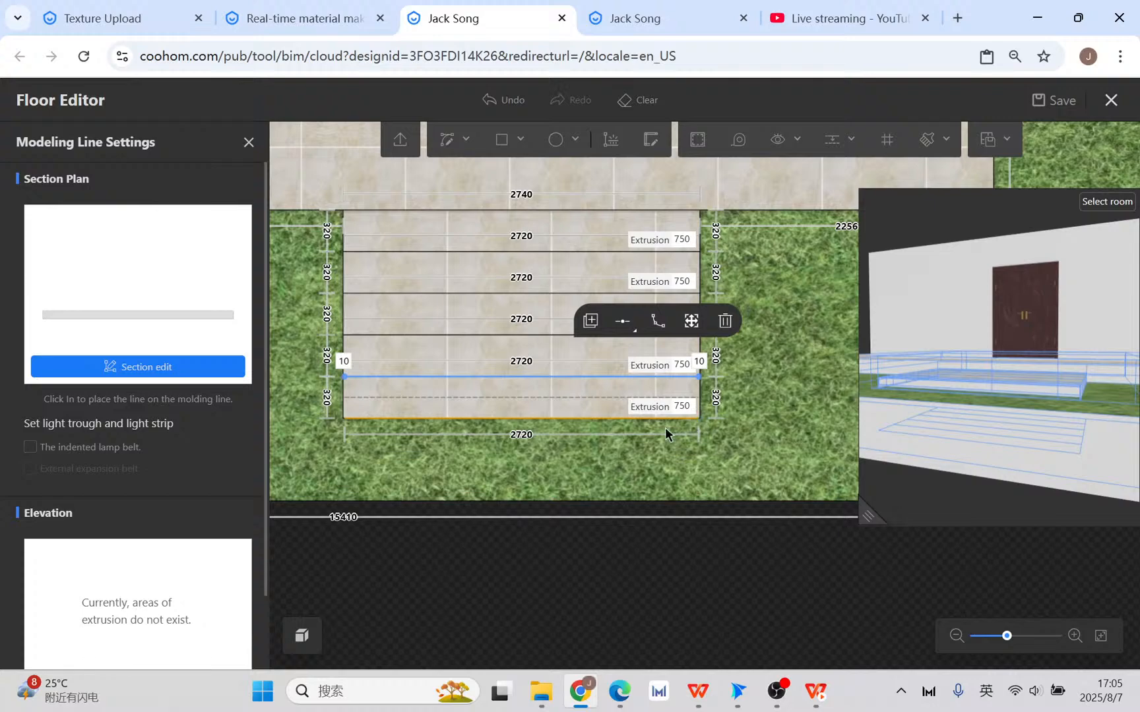
pyautogui.scroll(3, 679, 434)
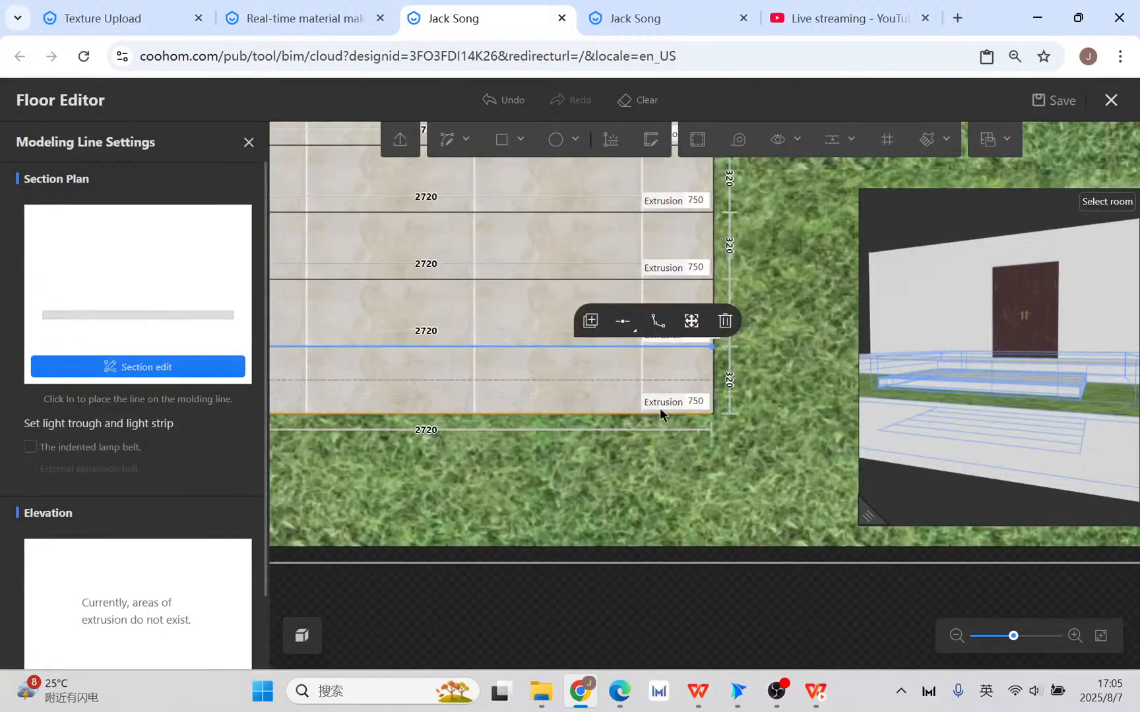
pyautogui.scroll(3, 713, 416)
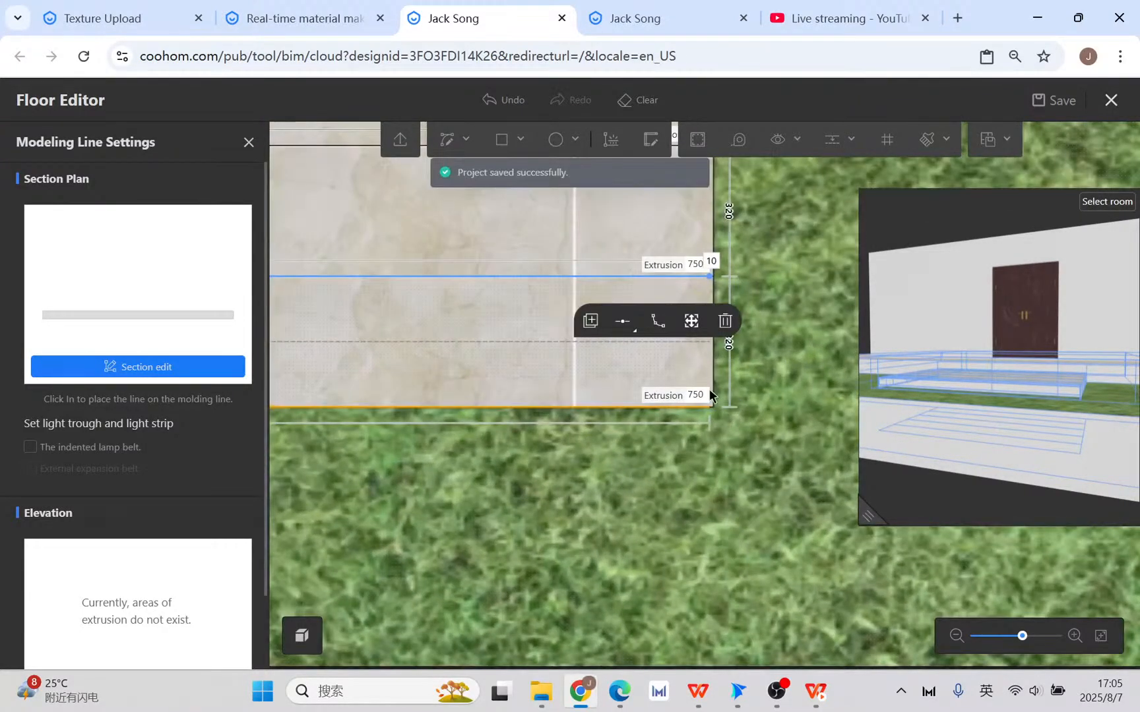
pyautogui.scroll(2, 712, 408)
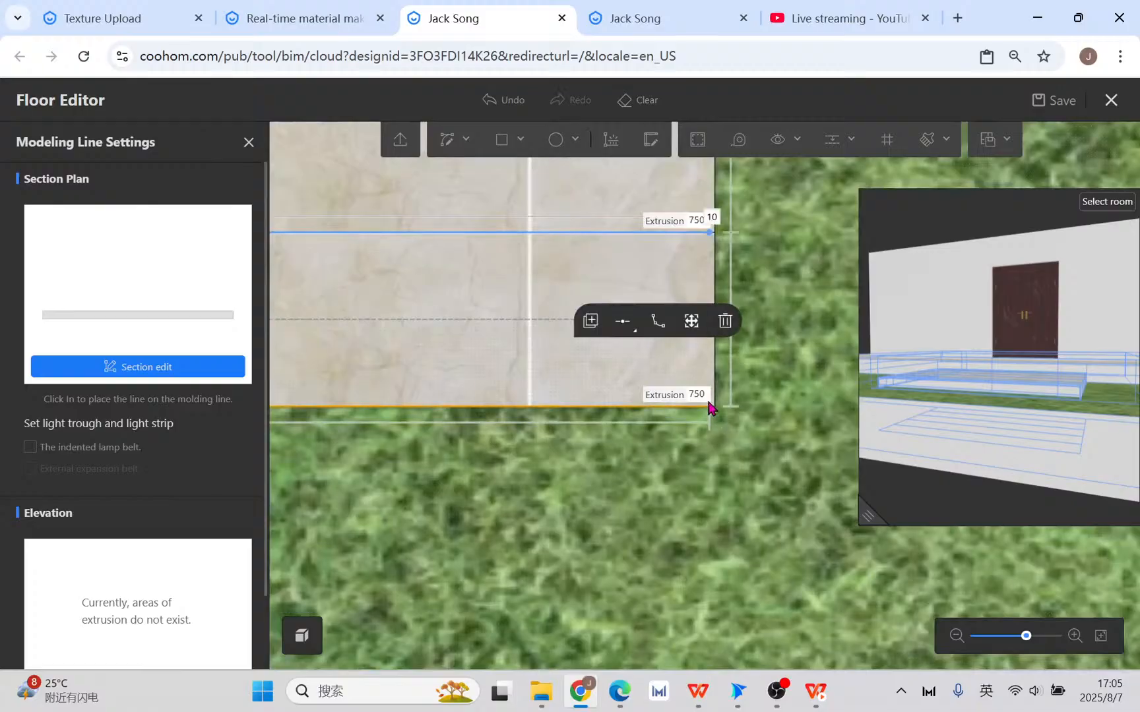
pyautogui.scroll(-1, 709, 409)
pyautogui.moveTo(1069, 397); pyautogui.dragTo(934, 420)
pyautogui.scroll(-5, 914, 404)
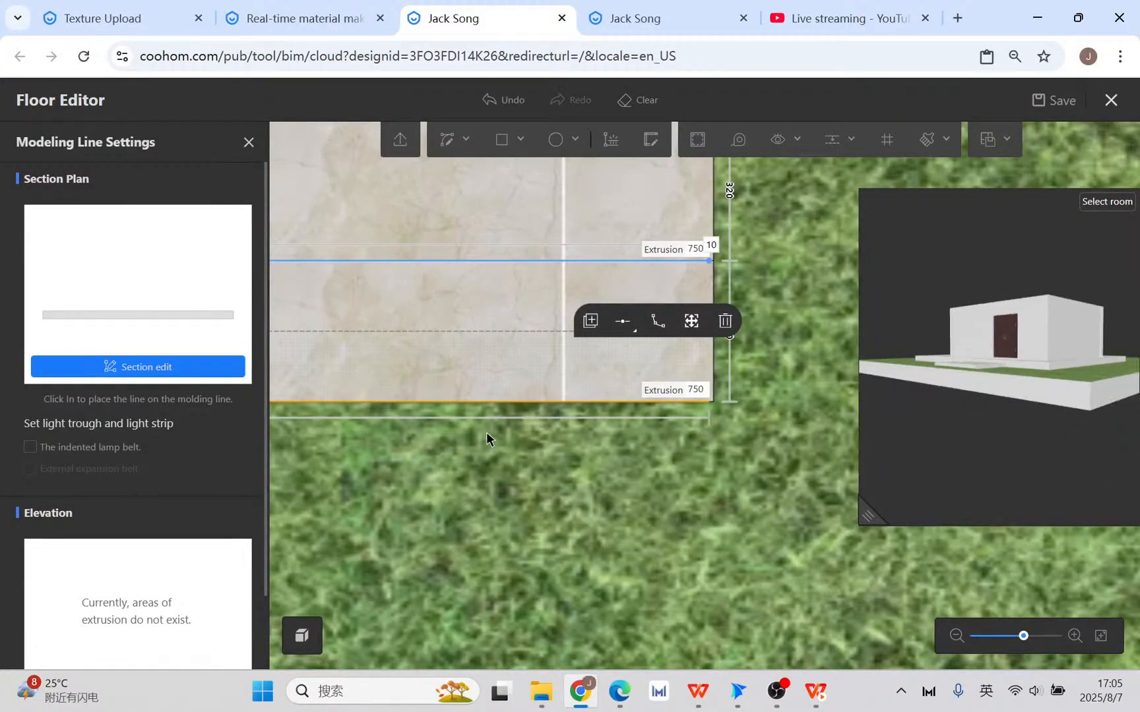
# - Try to delete all five arrayed treads together, and undo the deletion
pyautogui.scroll(-3, 489, 436)
pyautogui.moveTo(496, 475); pyautogui.dragTo(645, 541)
pyautogui.scroll(-2, 645, 542)
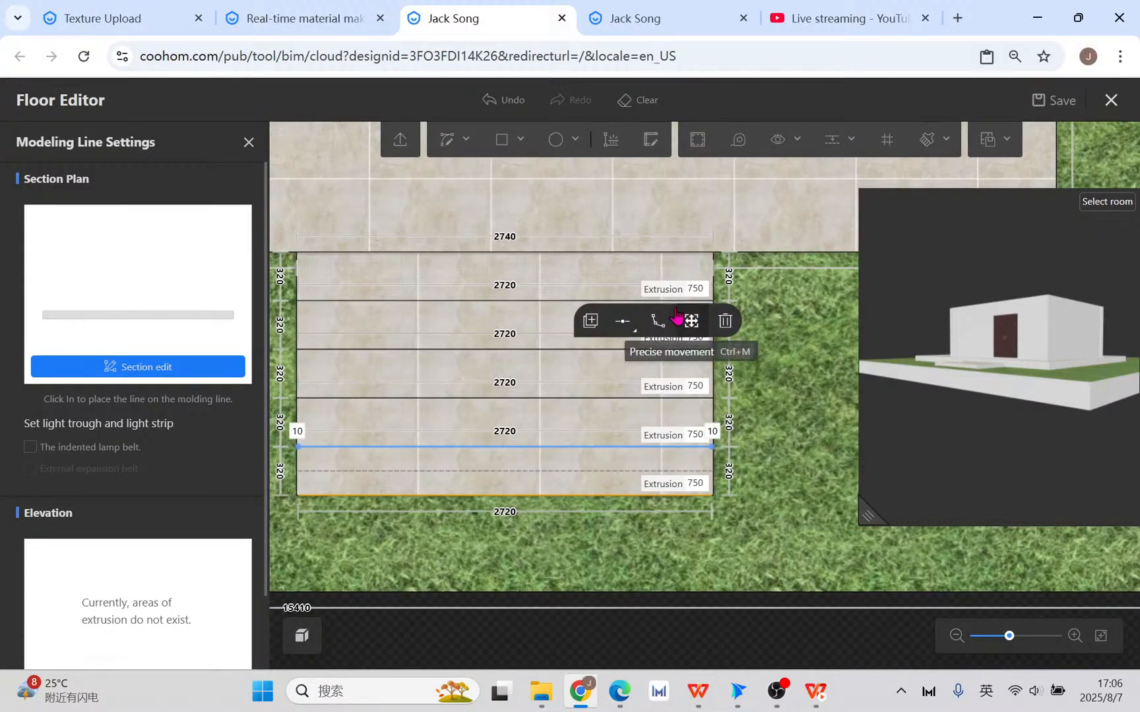
pyautogui.click(421, 295)
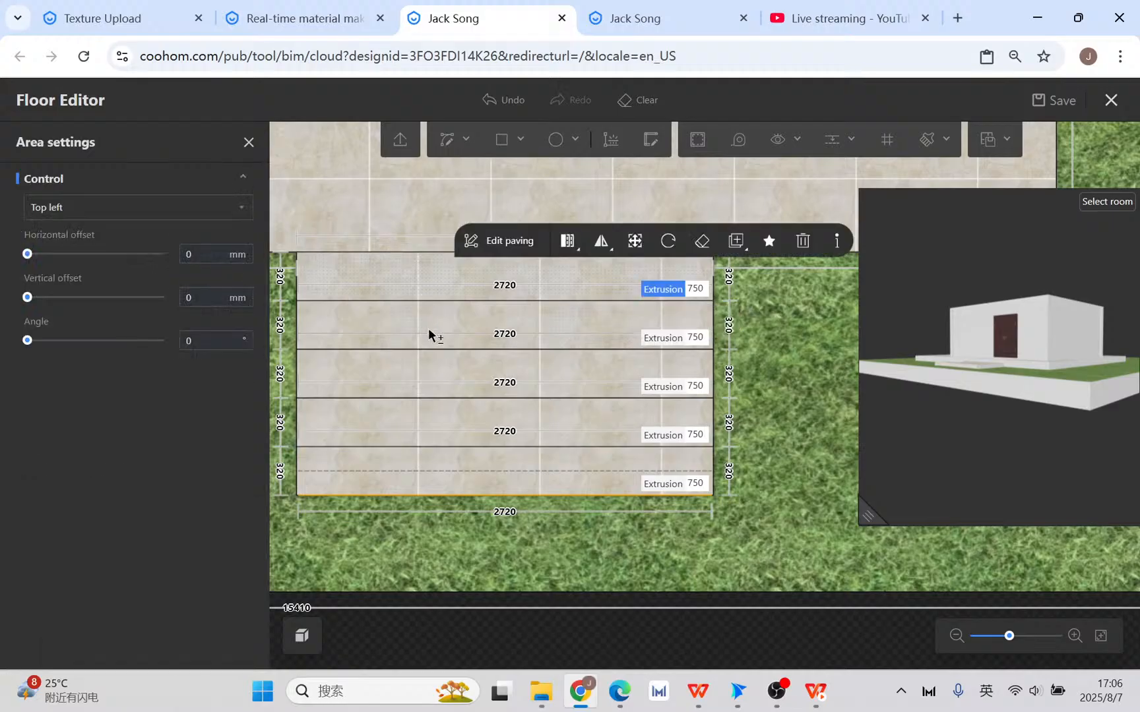
pyautogui.keyDown('ctrl'); pyautogui.click(428, 328); pyautogui.keyUp('ctrl')
pyautogui.keyDown('ctrl'); pyautogui.click(429, 366); pyautogui.keyUp('ctrl')
pyautogui.keyDown('ctrl'); pyautogui.click(447, 433); pyautogui.keyUp('ctrl')
pyautogui.keyDown('ctrl'); pyautogui.click(466, 473); pyautogui.keyUp('ctrl')
pyautogui.click(645, 418)
pyautogui.scroll(-3, 615, 432)
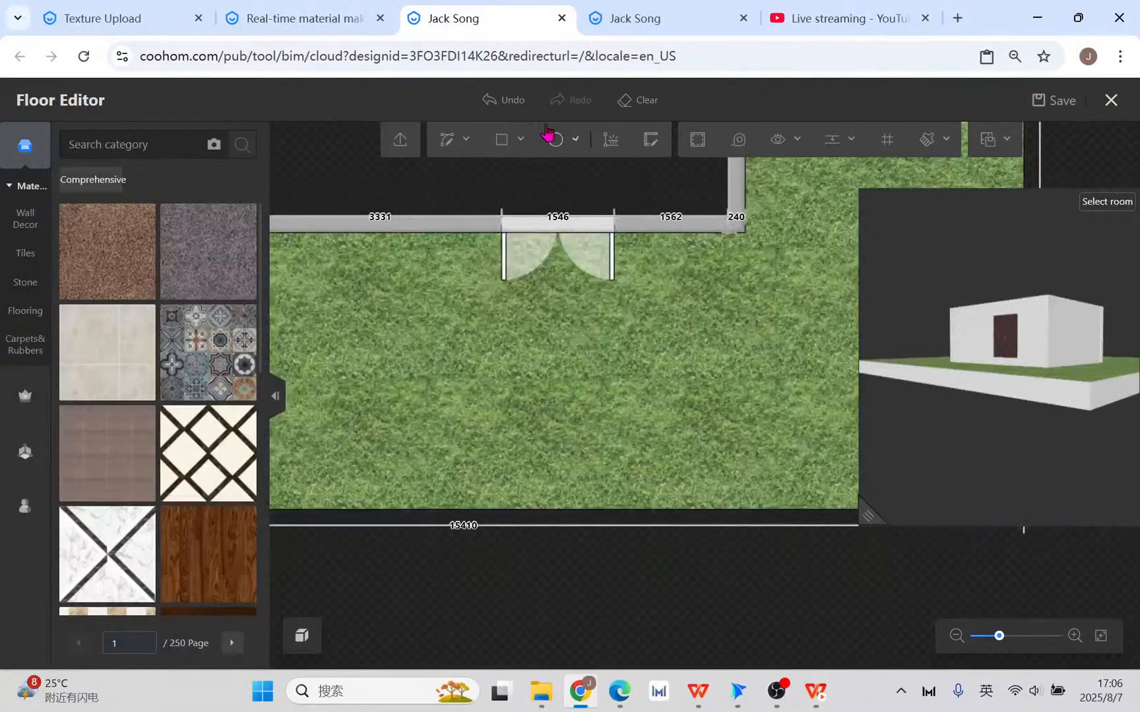
pyautogui.click(508, 100)
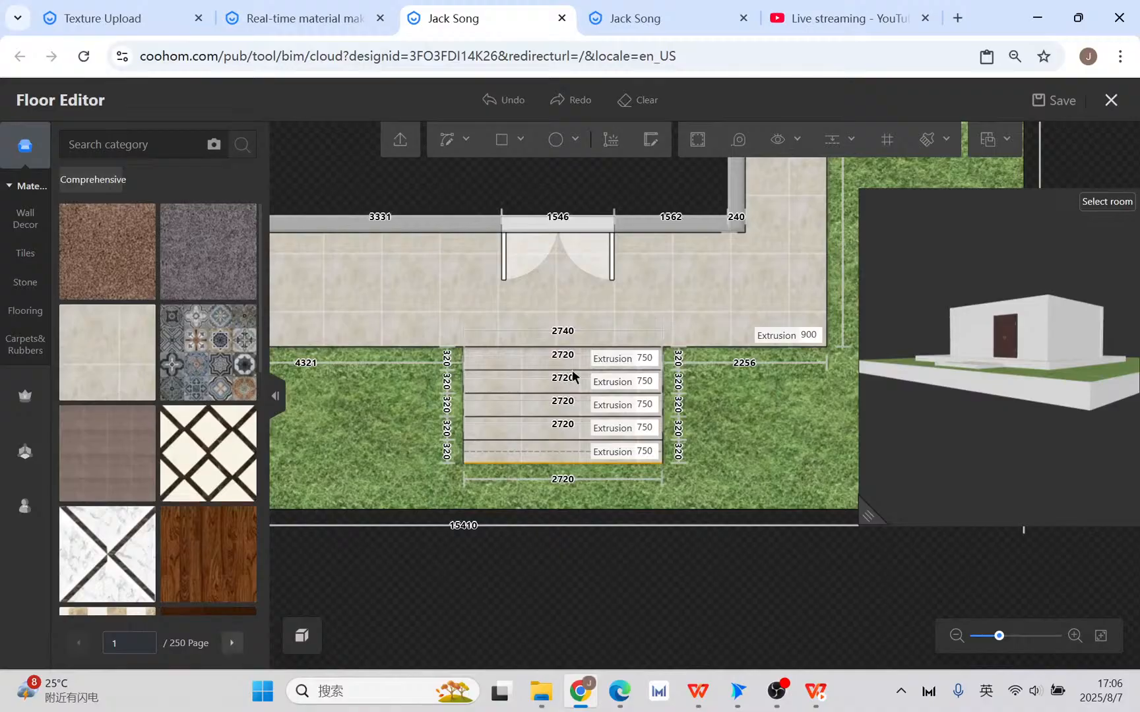
# - Delete the arrayed 750 mm treads individually, starting beside the platform, and exit the Floor Editor
pyautogui.click(568, 361)
pyautogui.press('Delete')
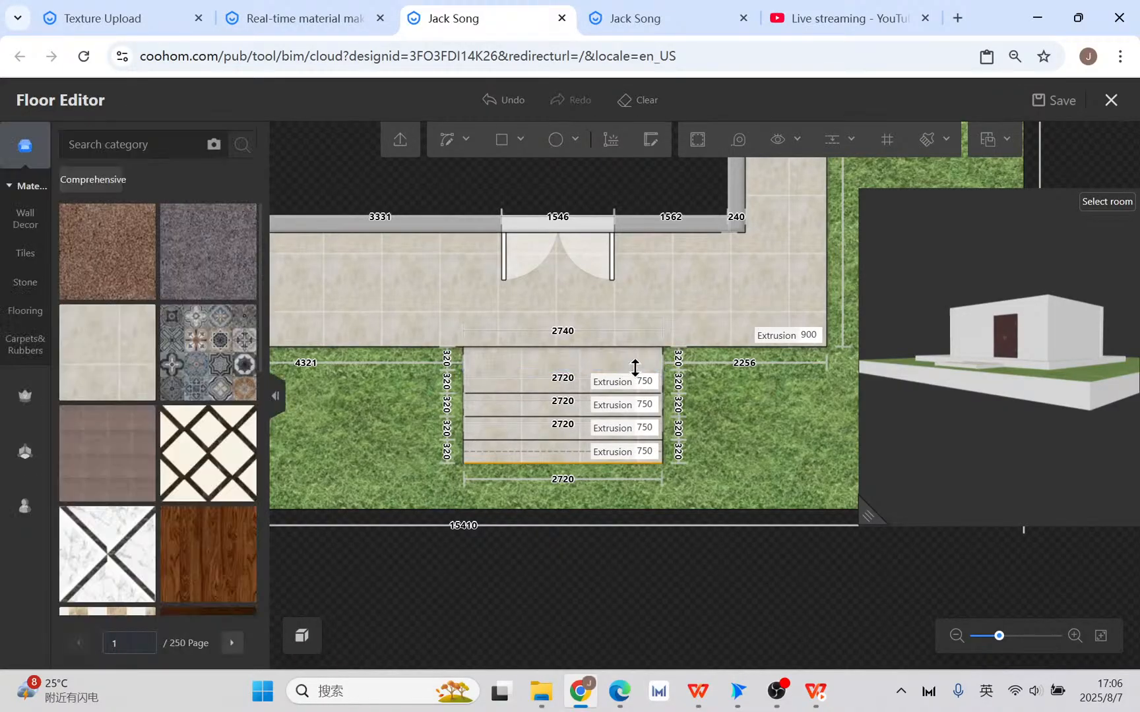
pyautogui.click(532, 369)
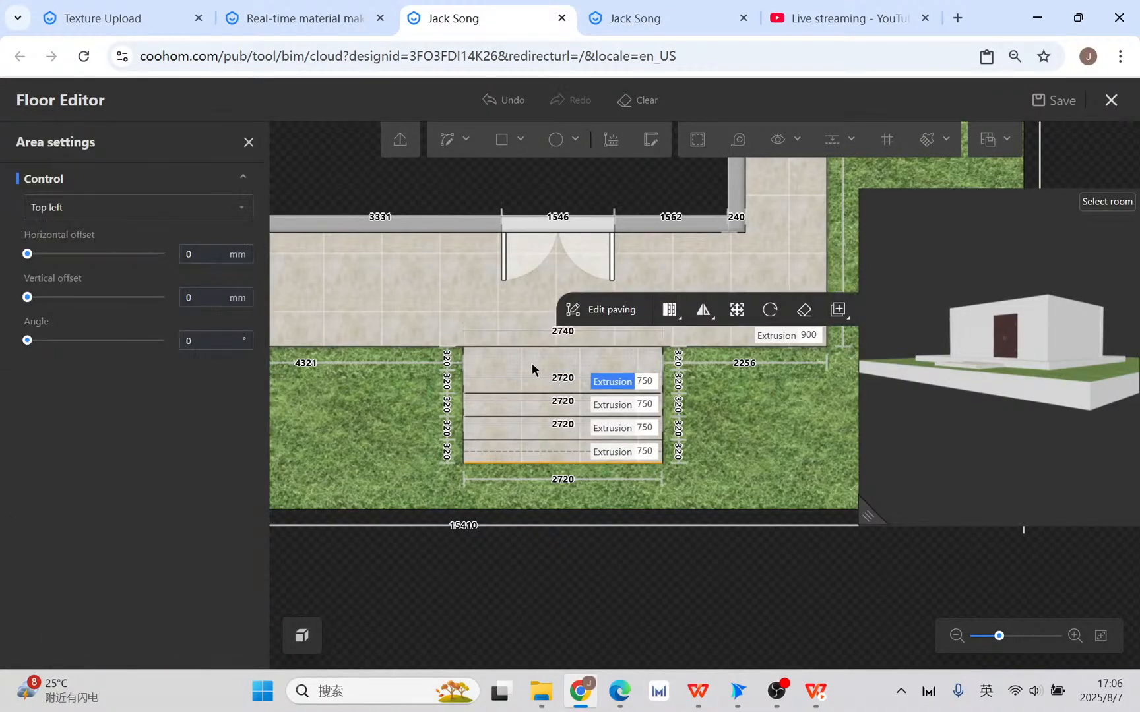
pyautogui.click(803, 310)
pyautogui.click(574, 402)
pyautogui.press('Delete')
pyautogui.click(533, 455)
pyautogui.press('Delete')
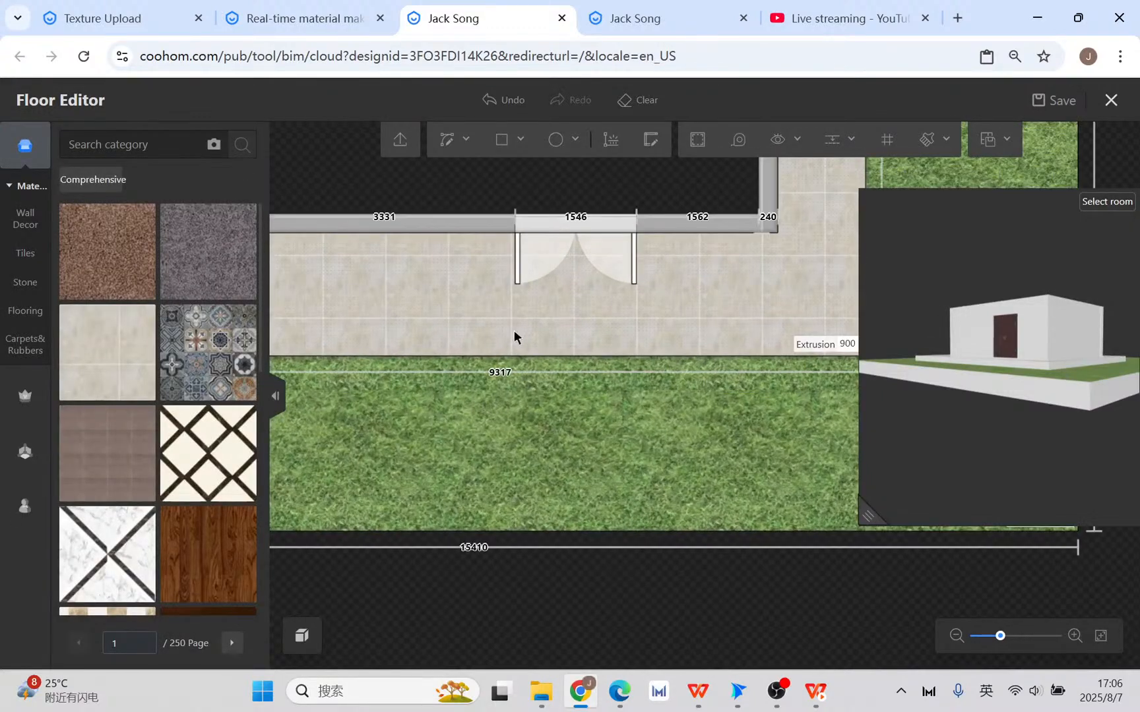
pyautogui.click(1111, 100)
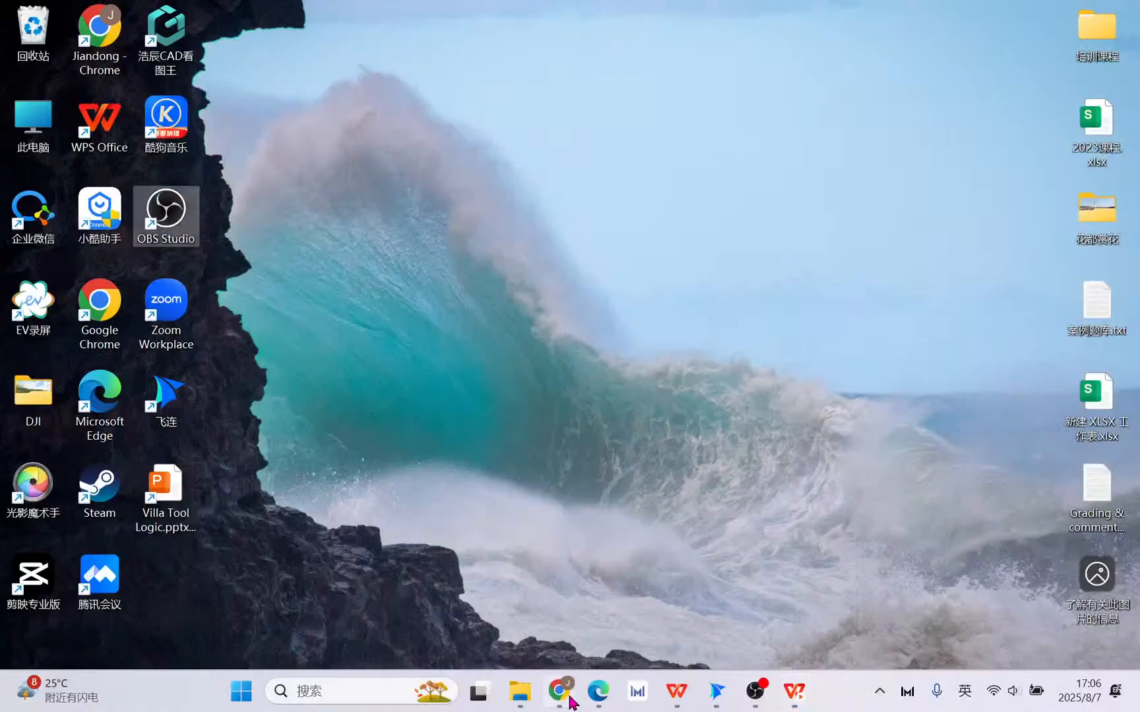
# - Return to the house's floor plan and open the Custom modeling tool
pyautogui.click(567, 690)
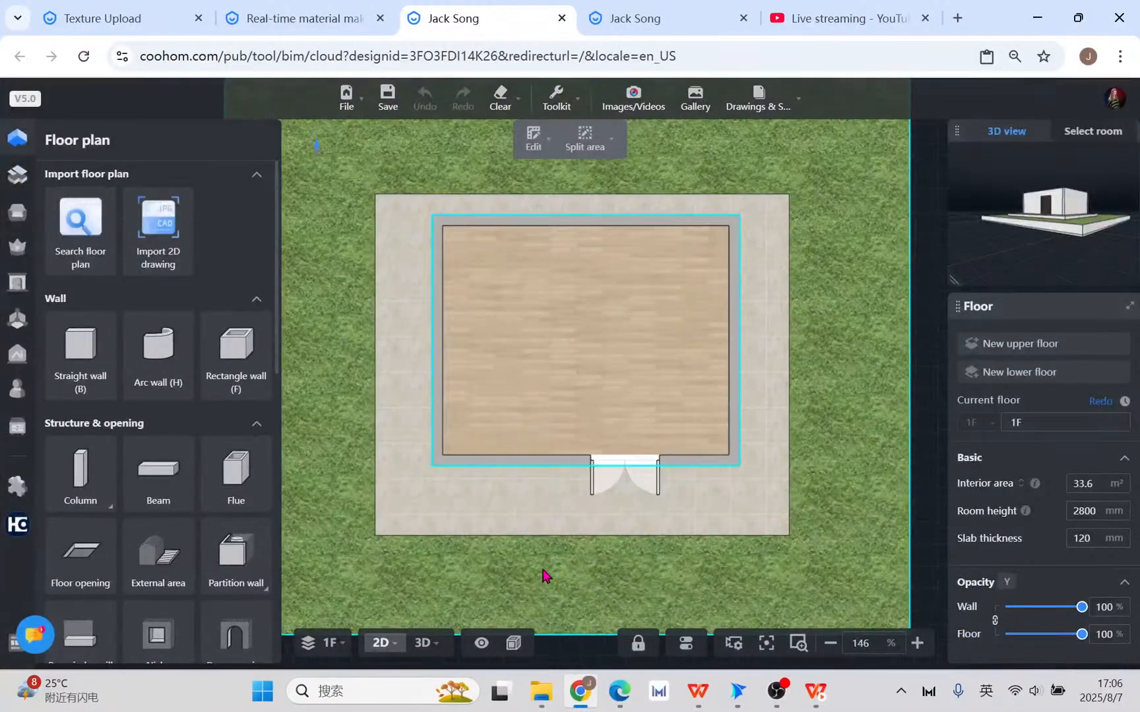
pyautogui.moveTo(29, 339)
pyautogui.click(14, 429)
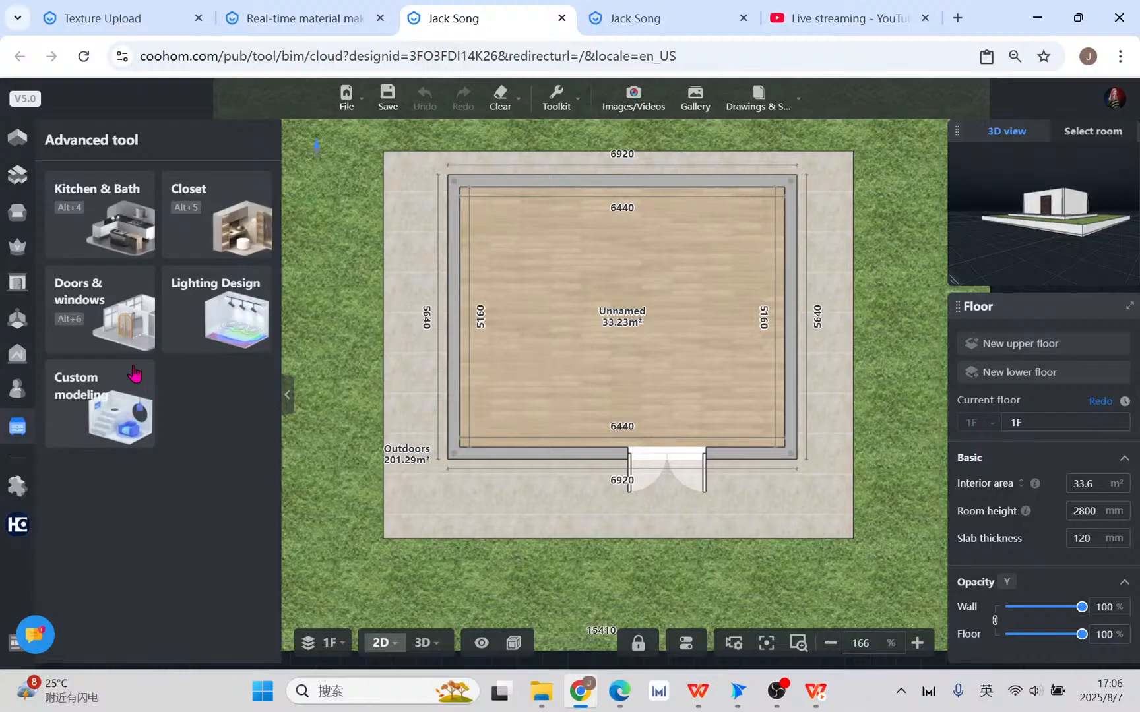
pyautogui.click(111, 399)
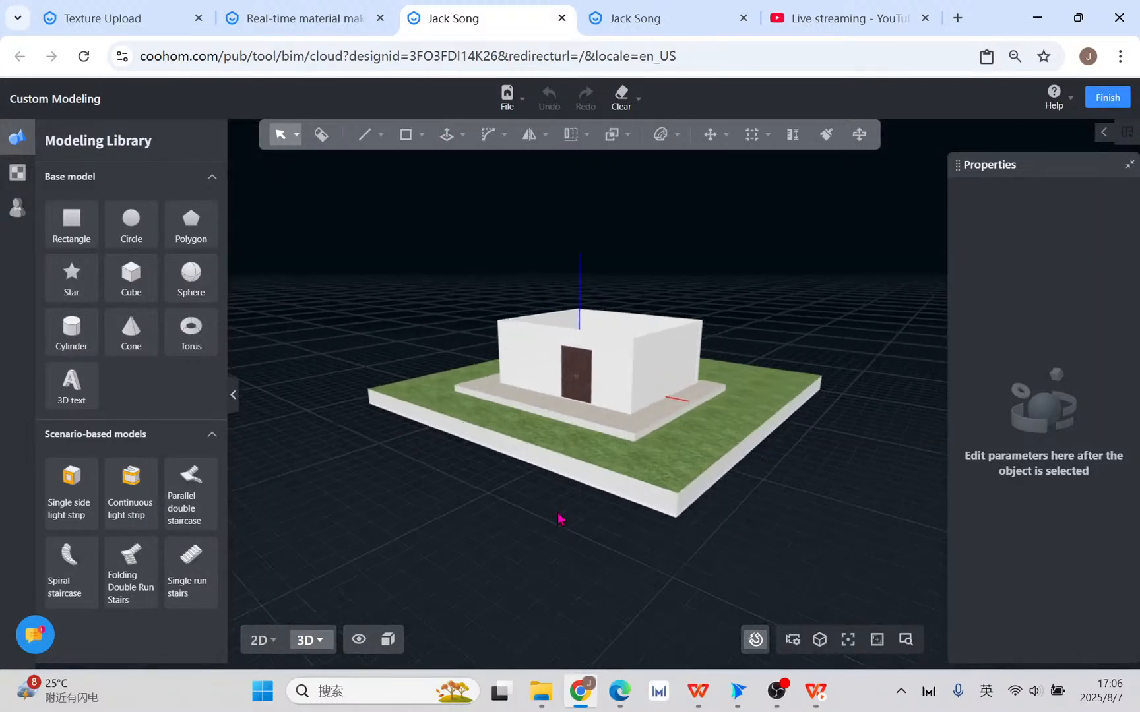
# - Draw a long narrow rectangle on the lawn in front of the platform near the door, and return to the floor plan
pyautogui.scroll(5, 575, 475)
pyautogui.moveTo(531, 410); pyautogui.dragTo(653, 483, button='middle')
pyautogui.scroll(4, 653, 484)
pyautogui.moveTo(641, 547); pyautogui.dragTo(591, 470, button='right')
pyautogui.click(407, 135)
pyautogui.click(373, 168)
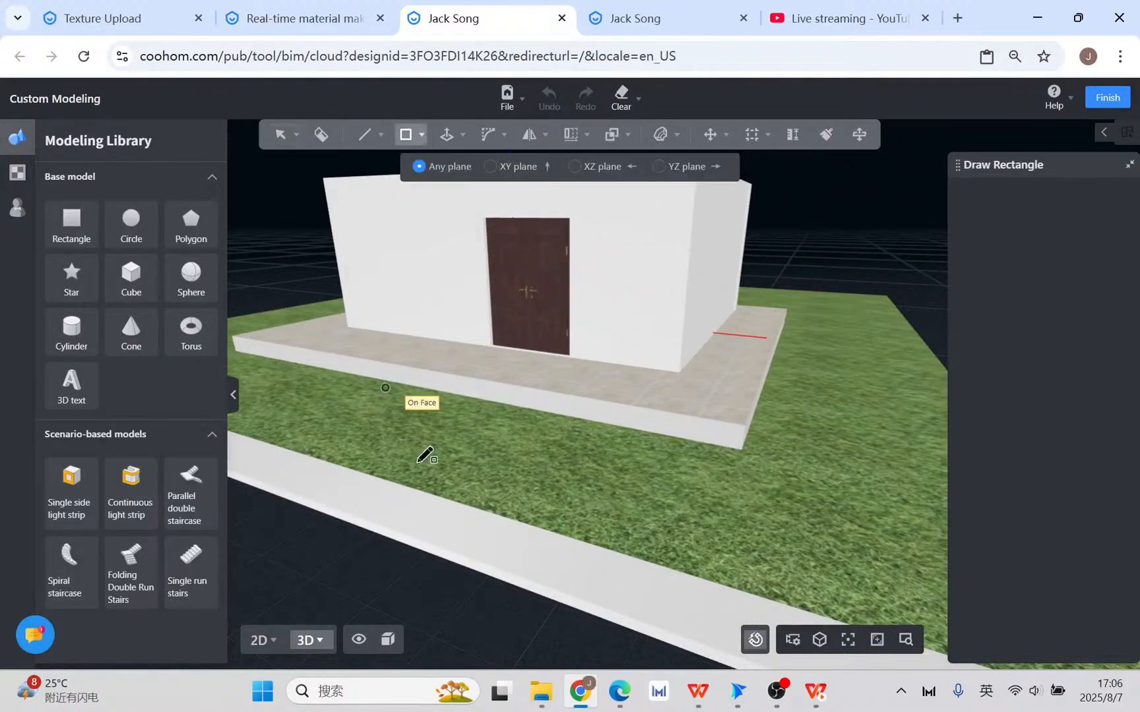
pyautogui.scroll(3, 453, 344)
pyautogui.scroll(5, 496, 433)
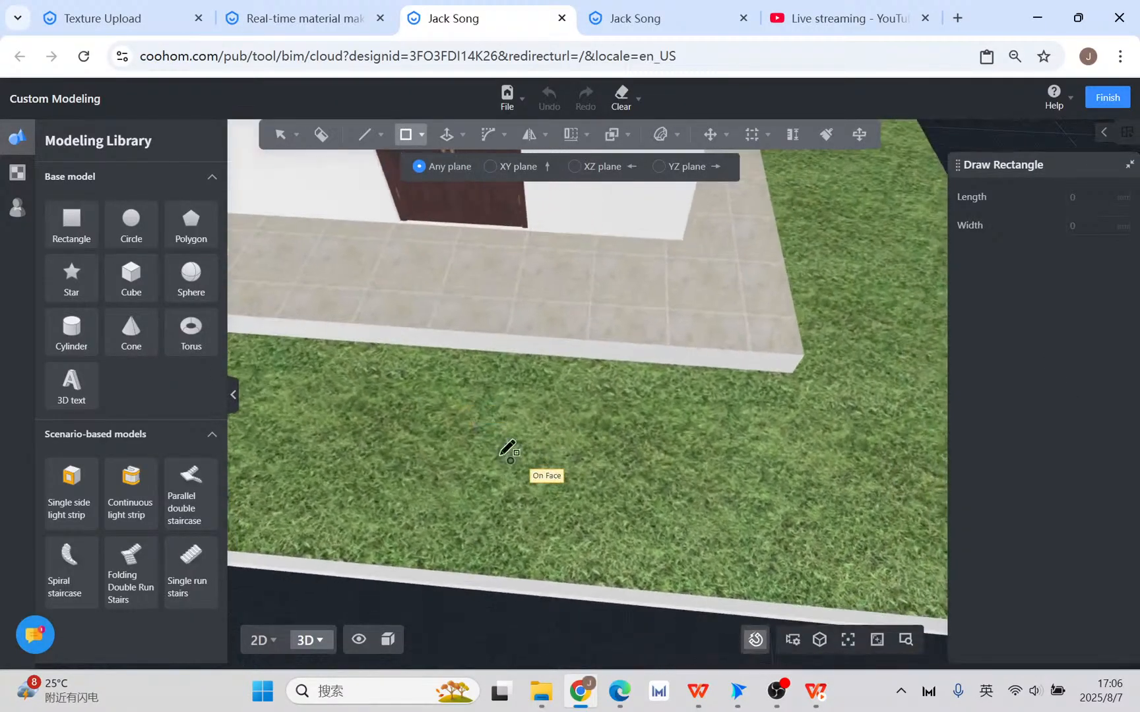
pyautogui.click(566, 394)
pyautogui.click(775, 433)
pyautogui.scroll(1, 758, 515)
pyautogui.press('Escape')
pyautogui.moveTo(758, 516); pyautogui.dragTo(522, 475, button='right')
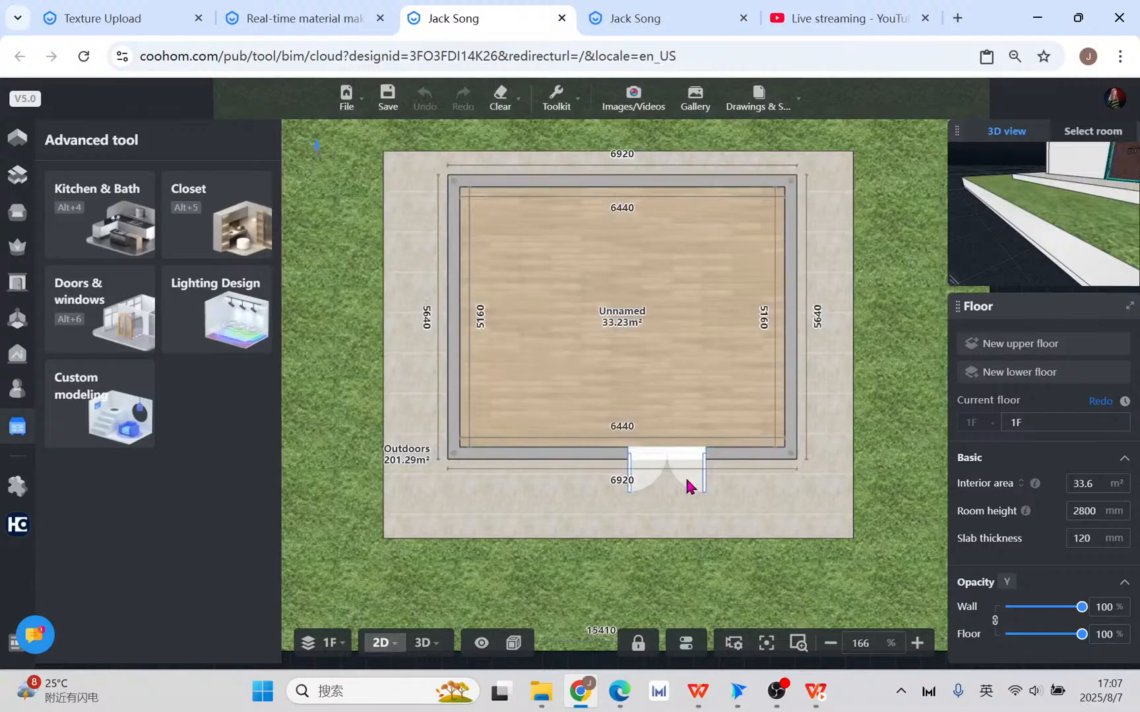
# - Set the lawn area's extrusion to 0 in the Floor Editor of the Outdoors room, and exit the editor
pyautogui.scroll(-1, 687, 483)
pyautogui.click(744, 557)
pyautogui.scroll(3, 630, 583)
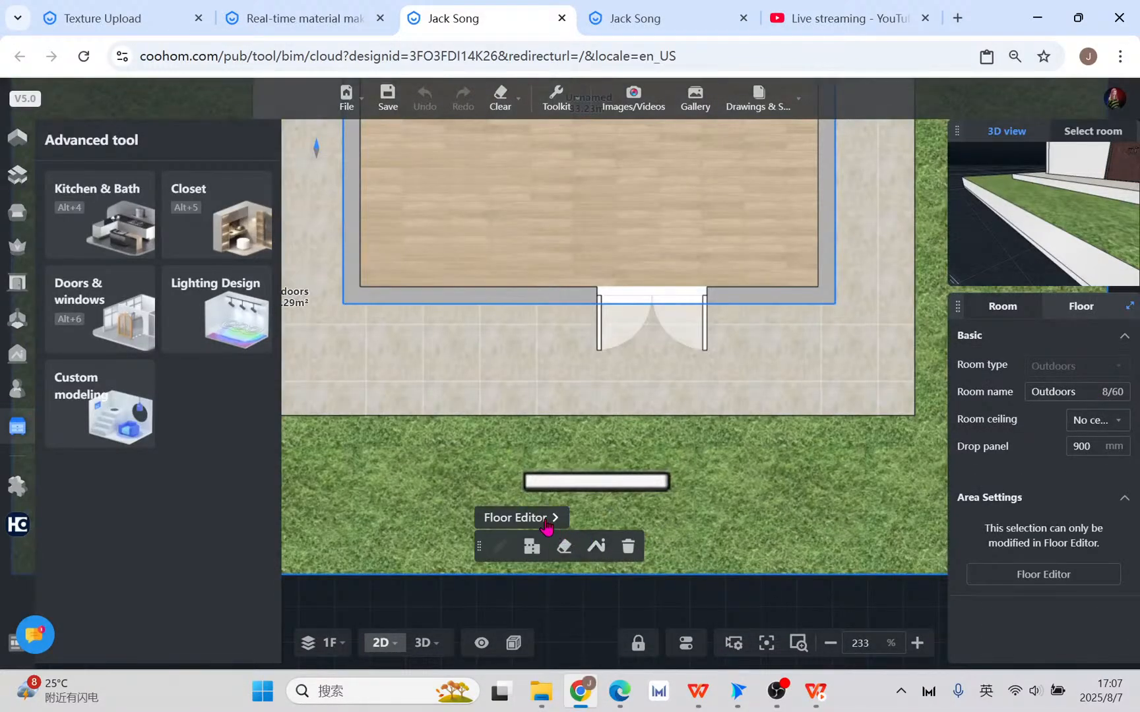
pyautogui.click(546, 519)
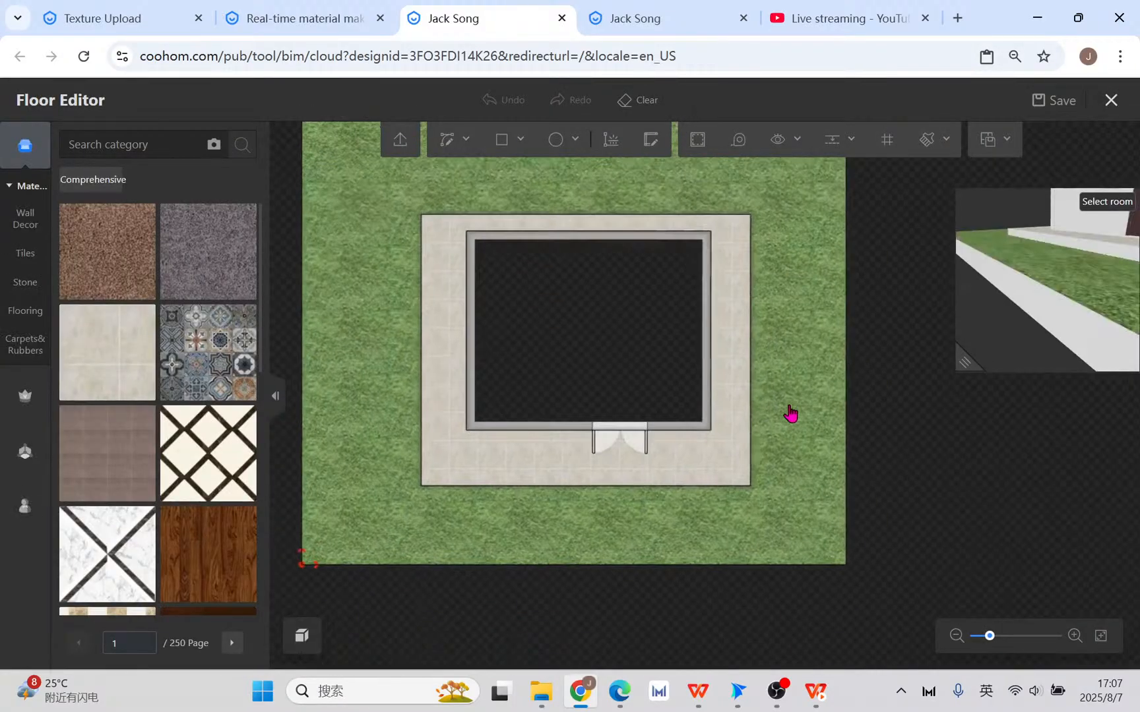
pyautogui.click(806, 513)
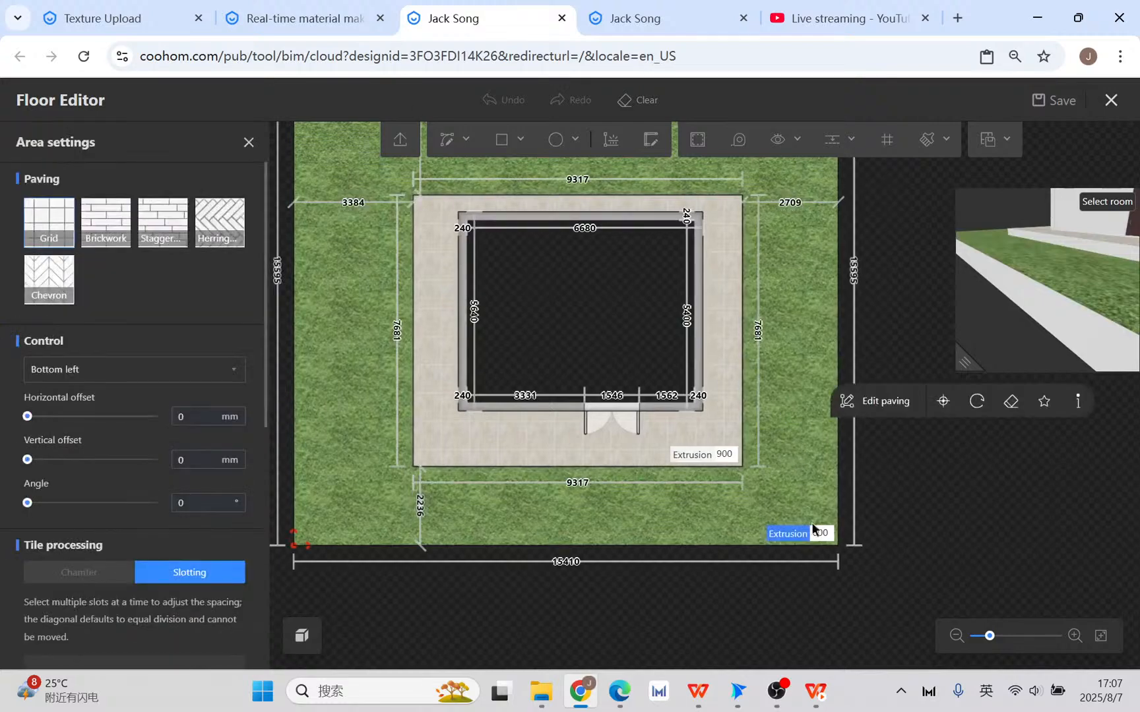
pyautogui.click(818, 533)
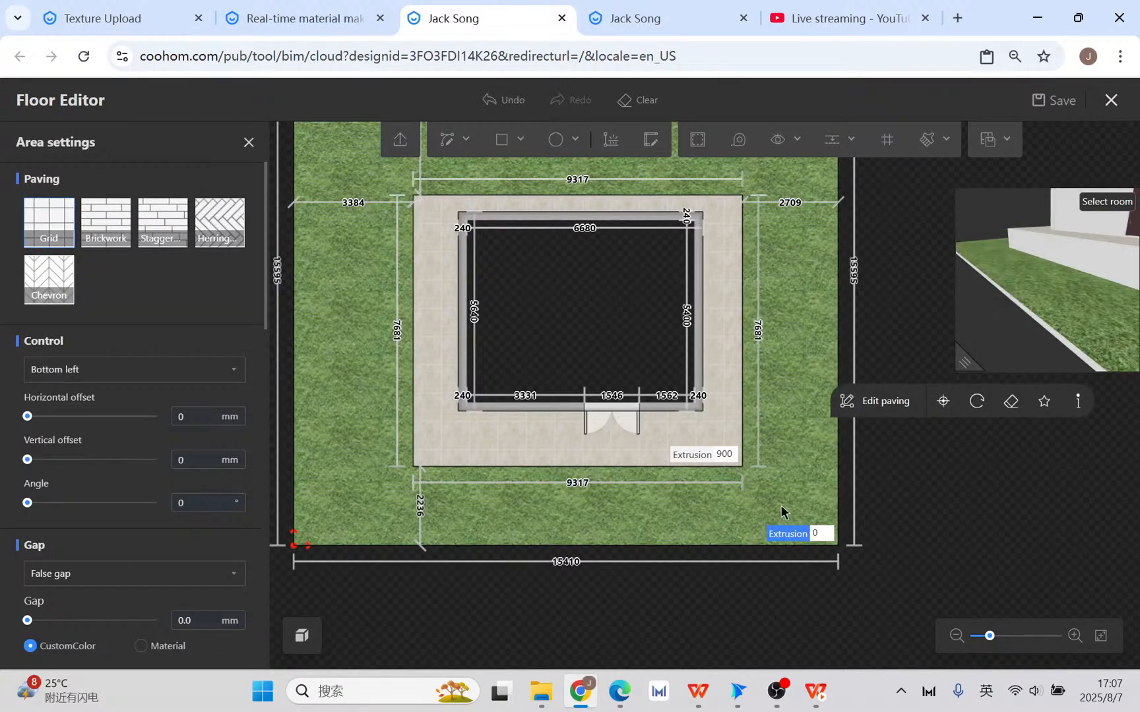
pyautogui.click(1111, 100)
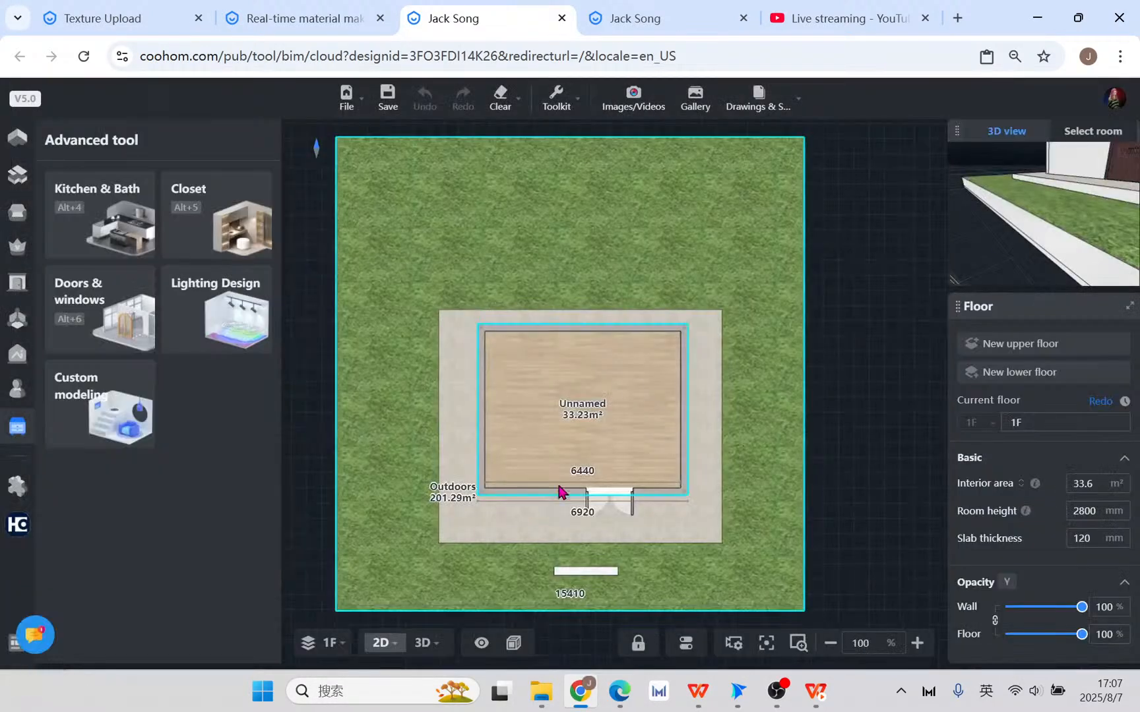
# - Reopen Custom modeling and Push/Pull the rectangle on the lawn upward by 150 mm to form a step
pyautogui.click(97, 428)
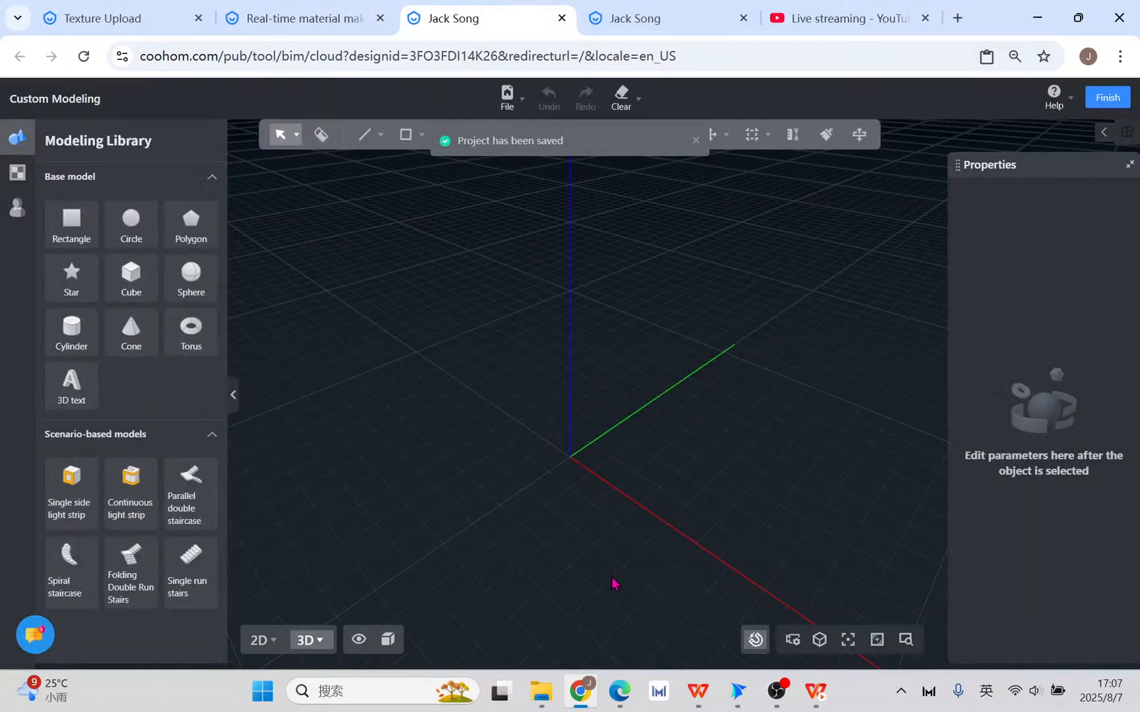
pyautogui.scroll(5, 517, 476)
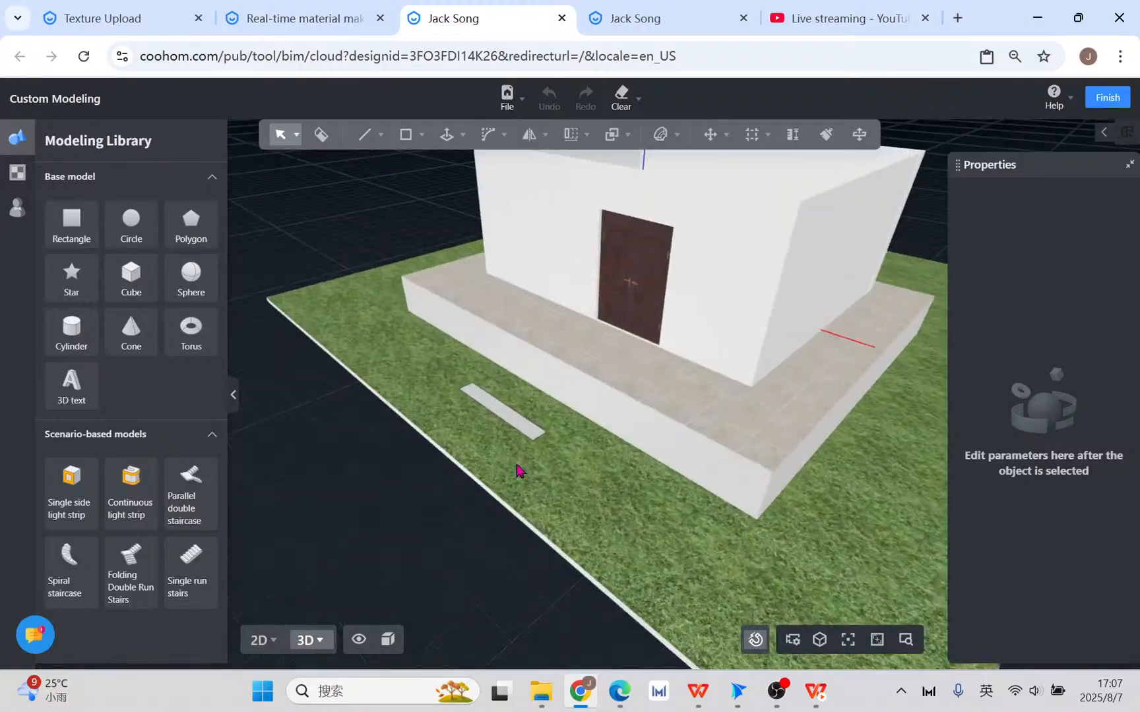
pyautogui.scroll(3, 569, 493)
pyautogui.click(447, 134)
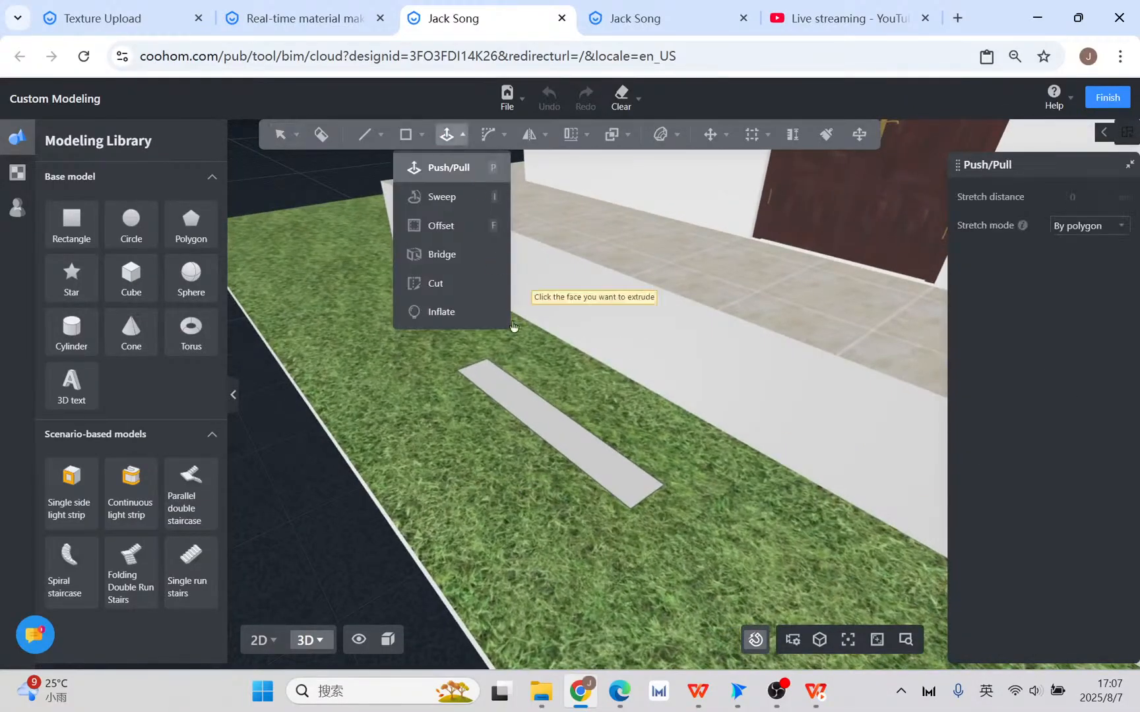
pyautogui.click(546, 427)
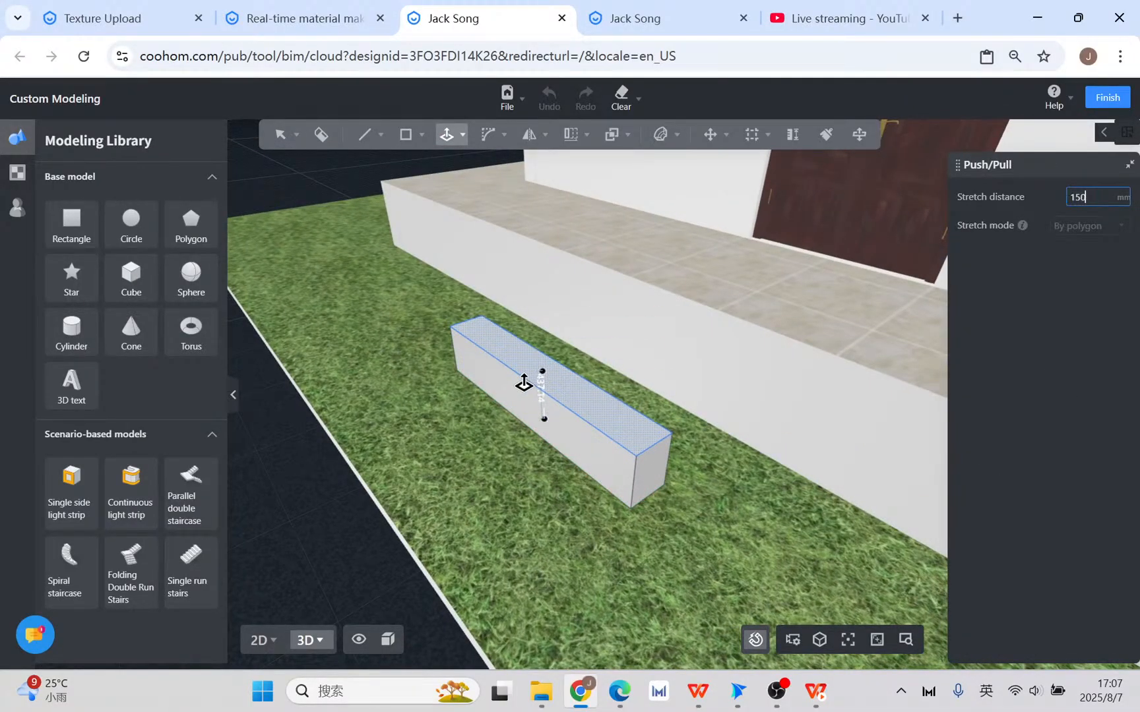
pyautogui.press('Return')
pyautogui.press('Escape')
pyautogui.scroll(3, 623, 468)
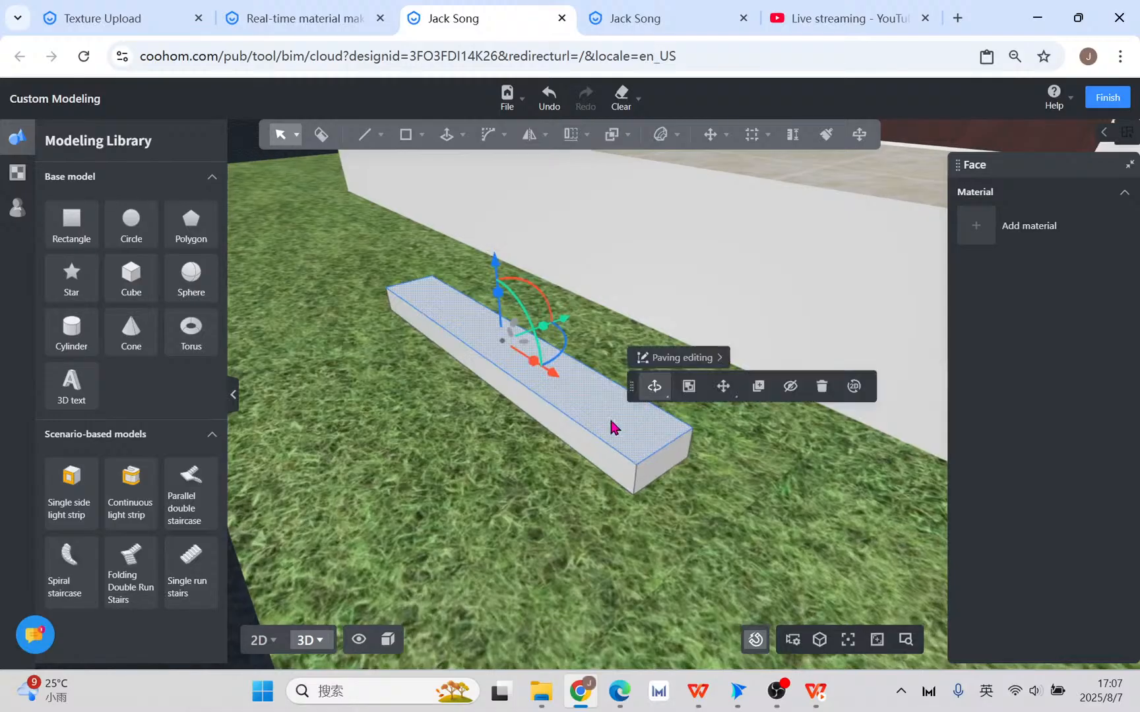
# - Apply a light grey Concrete material from the Stone category to the step block on the lawn
pyautogui.click(620, 426)
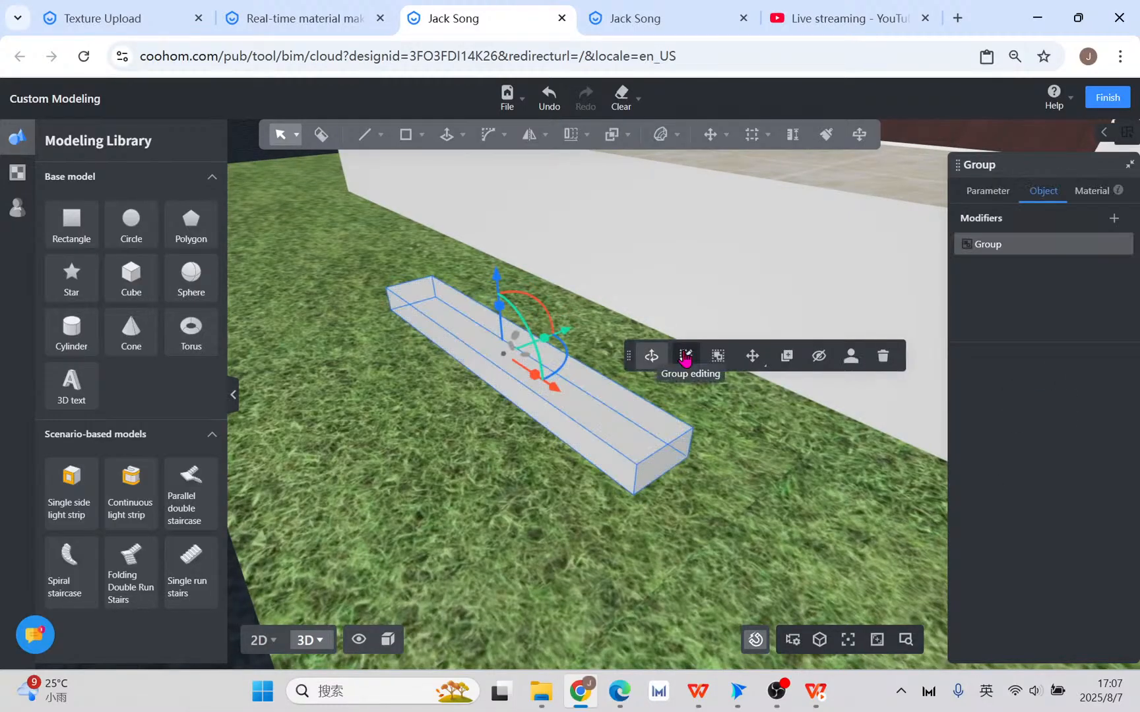
pyautogui.click(6, 174)
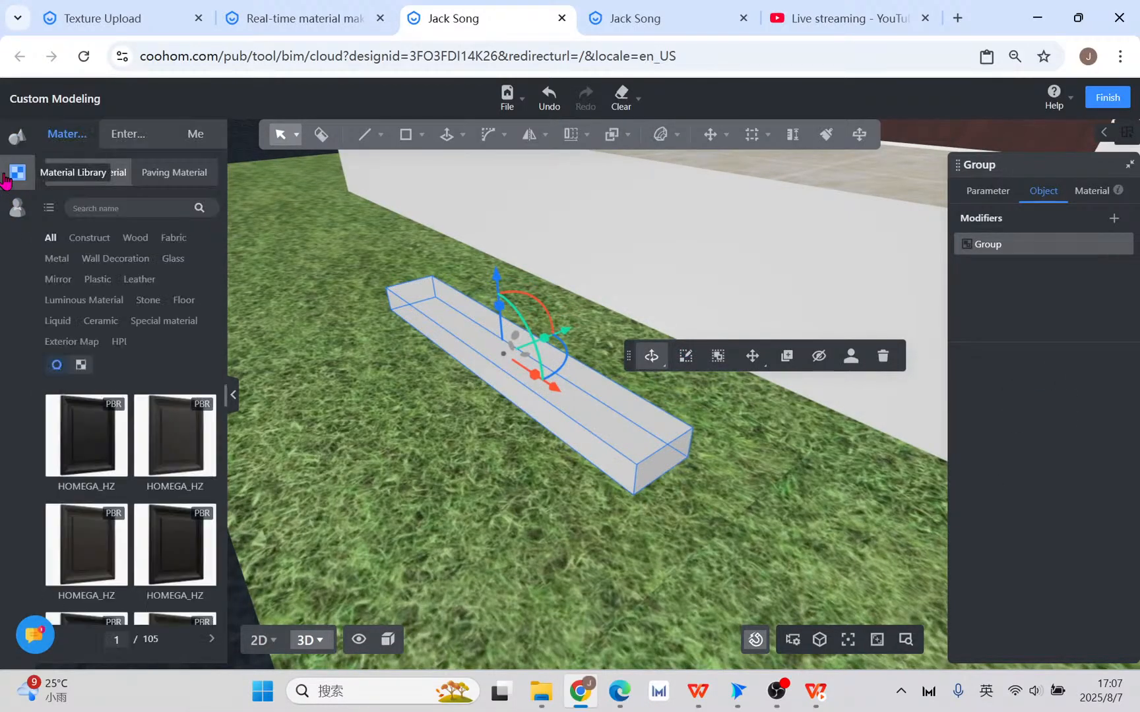
pyautogui.click(148, 300)
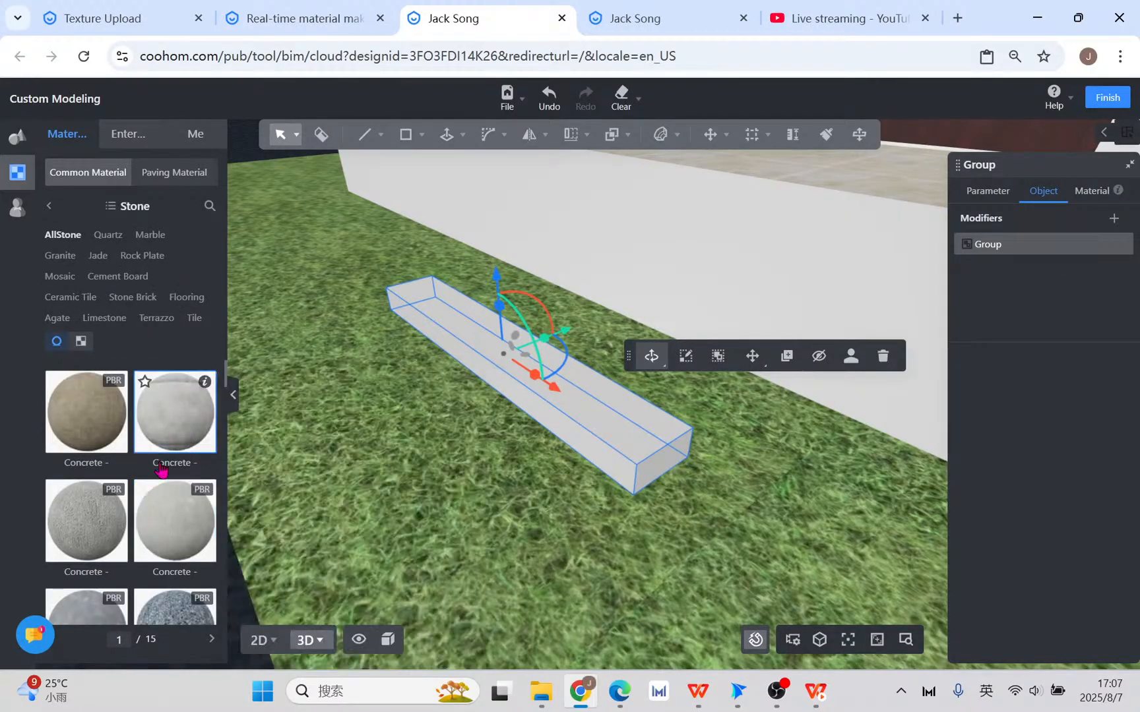
pyautogui.click(181, 432)
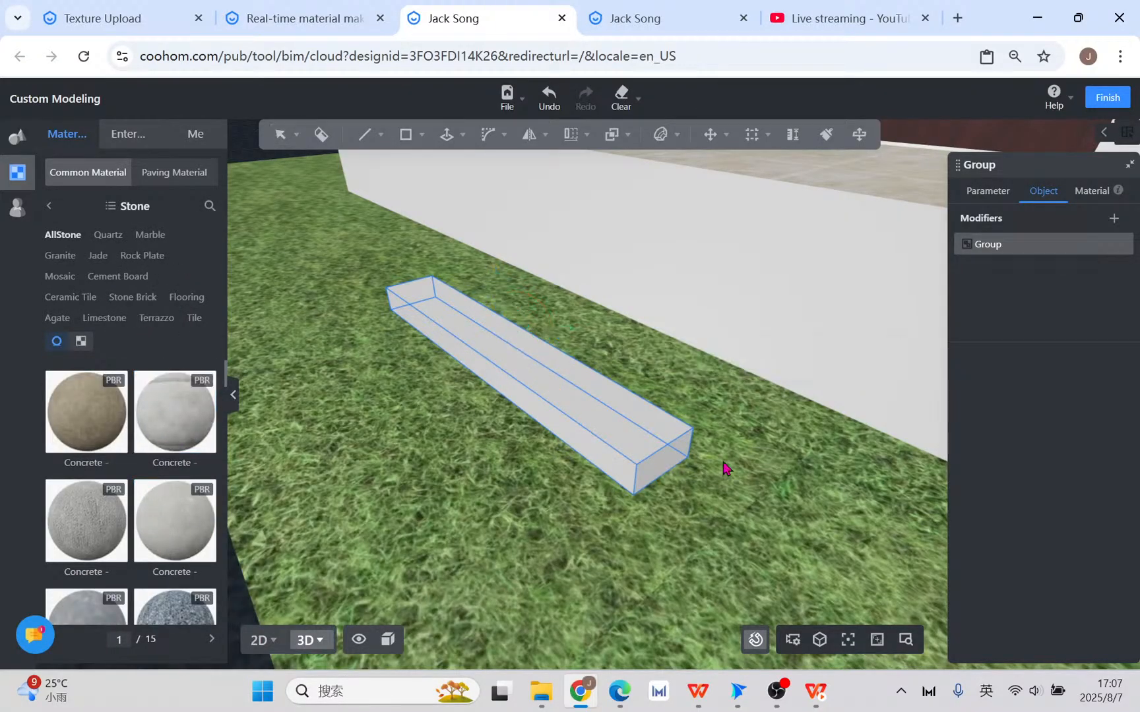
pyautogui.click(608, 414)
pyautogui.scroll(2, 608, 413)
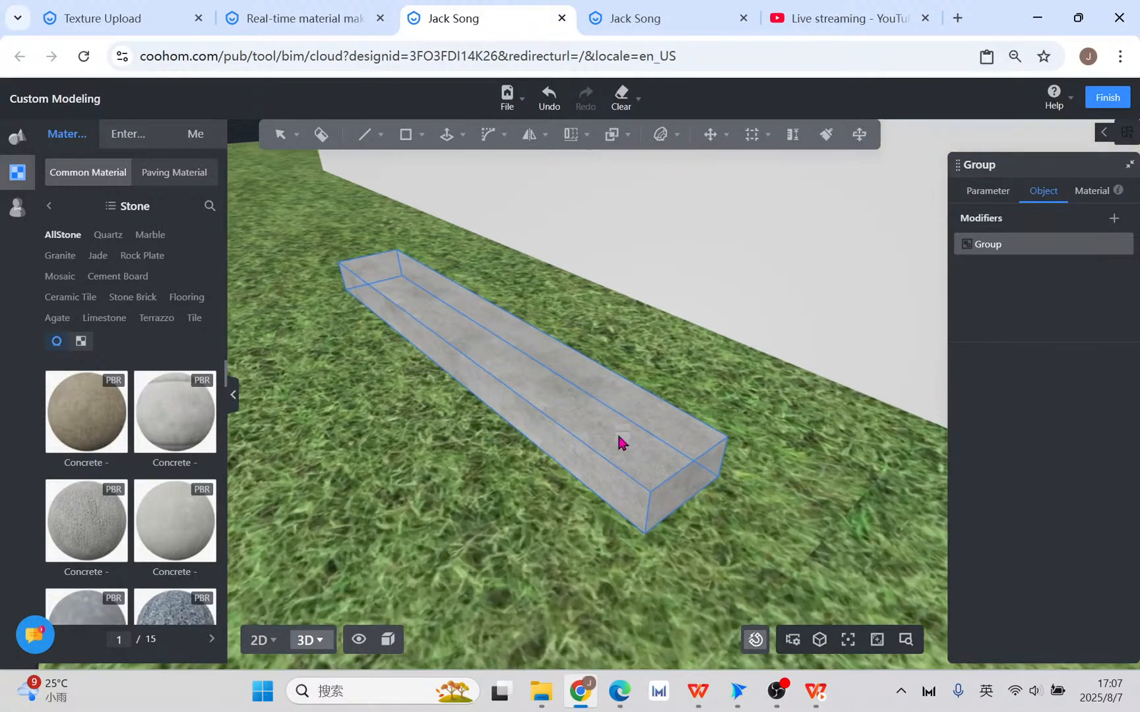
pyautogui.rightClick(680, 301)
pyautogui.moveTo(576, 131)
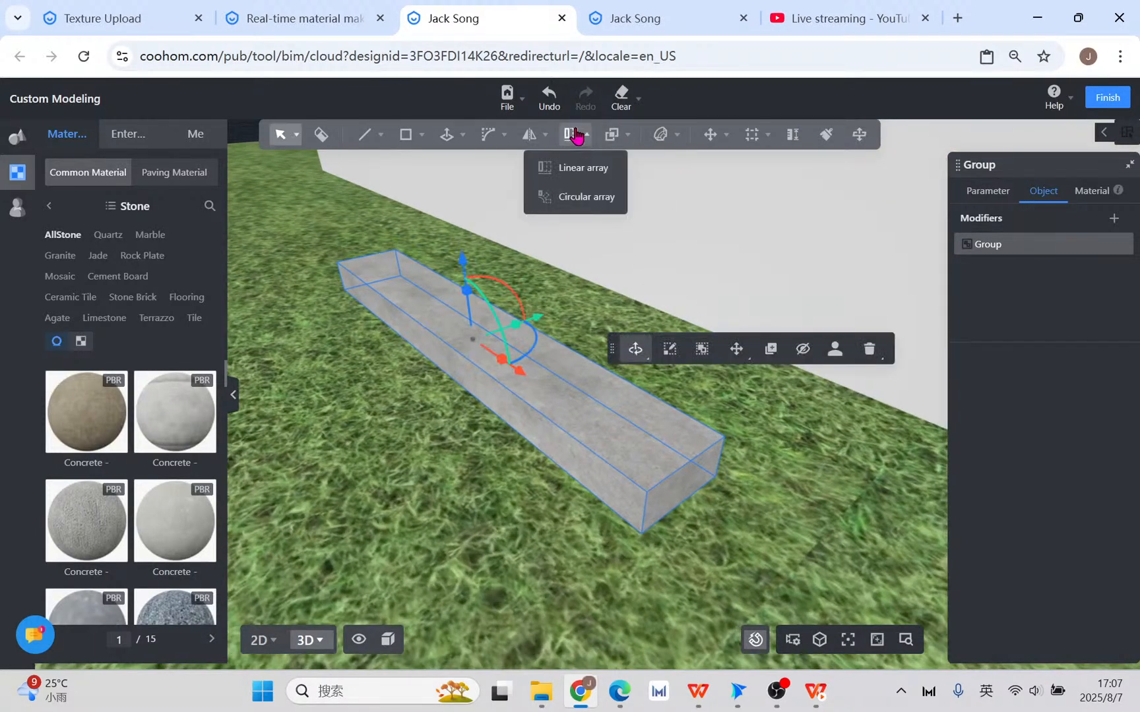
pyautogui.click(594, 168)
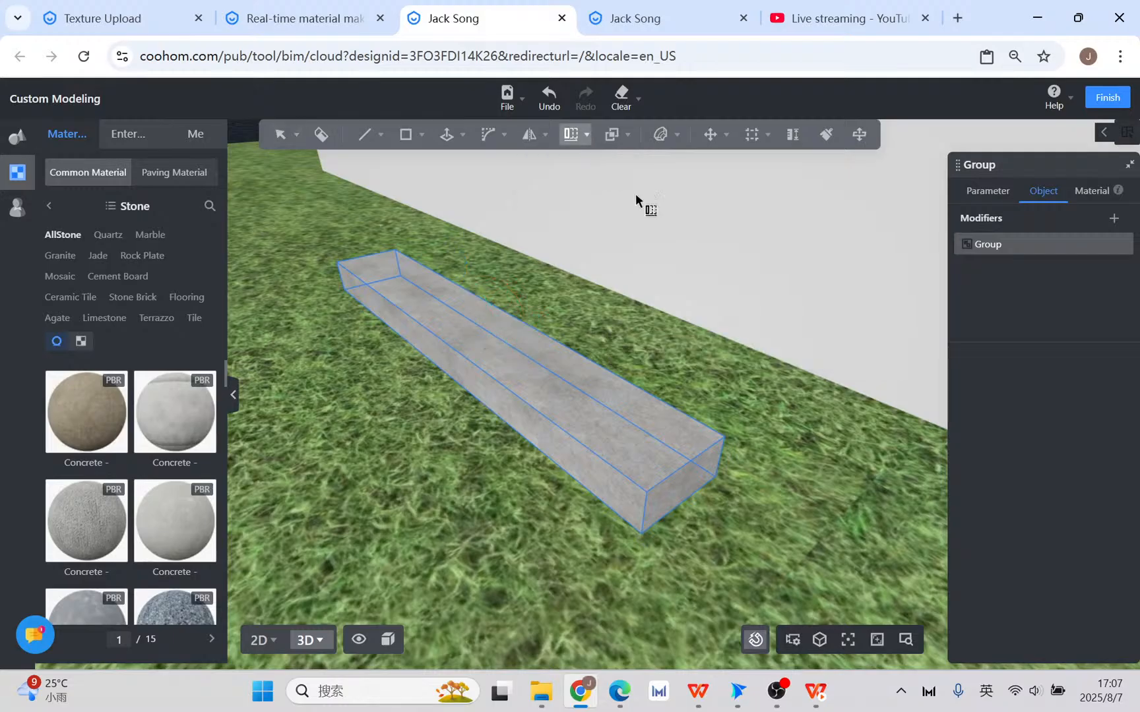
pyautogui.click(641, 533)
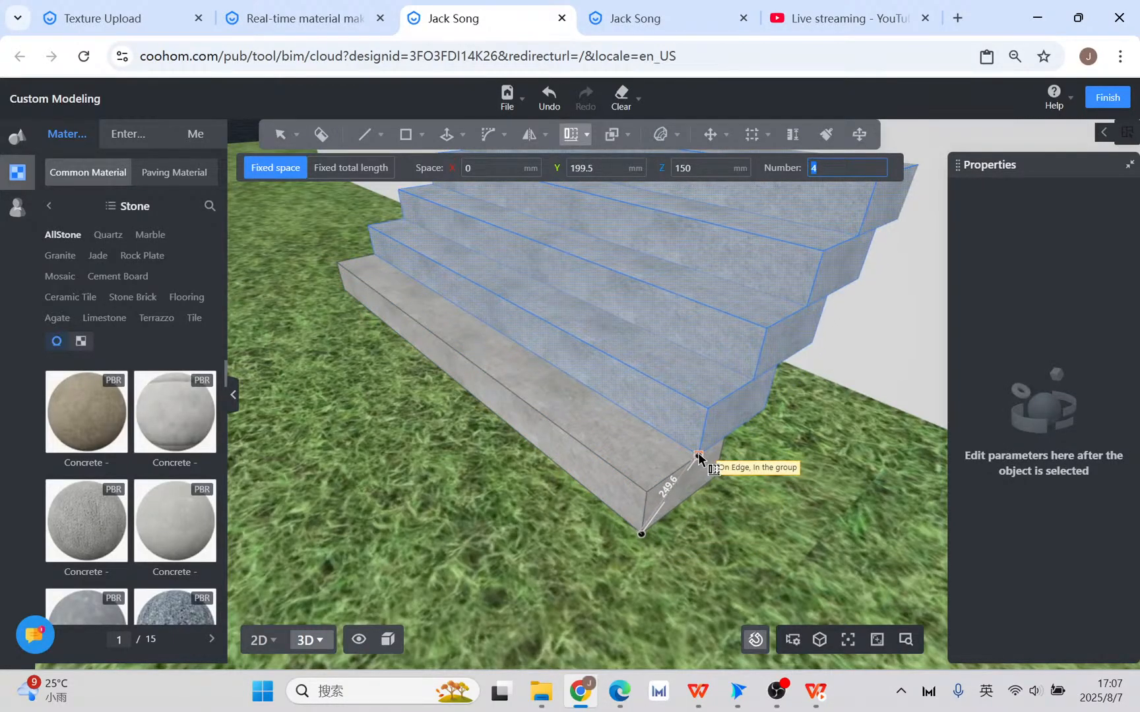
pyautogui.scroll(-2, 697, 457)
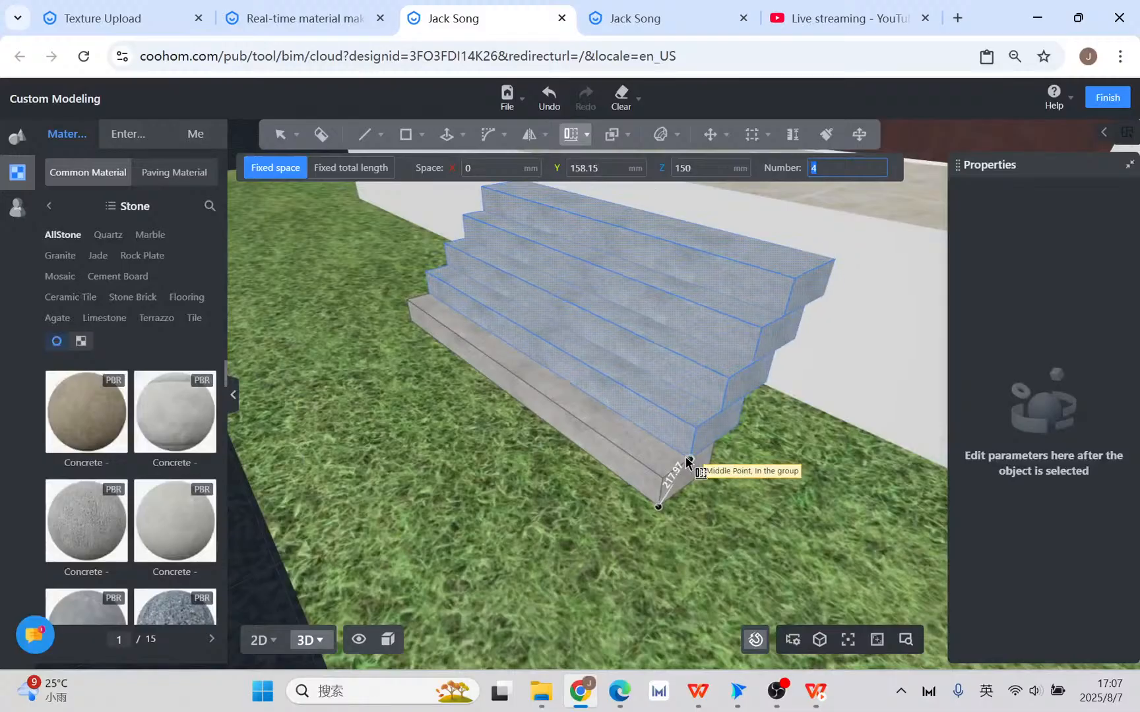
pyautogui.press('Escape')
# - Move the concrete step away from the platform to the outer edge of the lawn
pyautogui.click(657, 460)
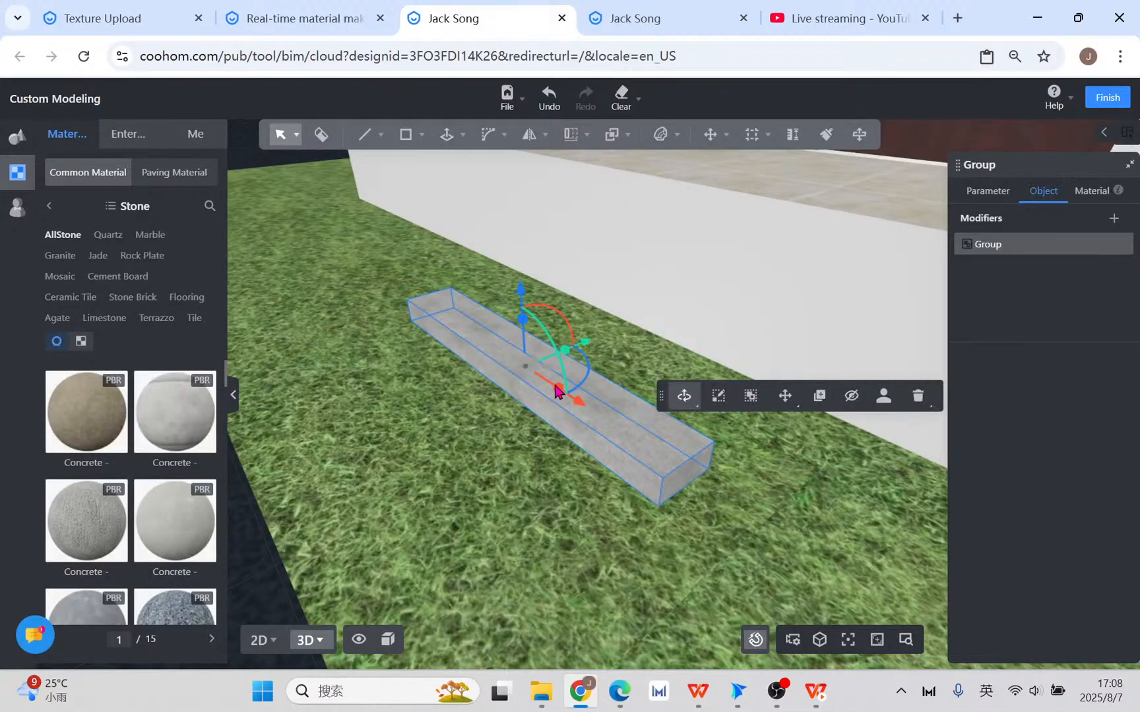
pyautogui.moveTo(585, 345); pyautogui.dragTo(408, 420)
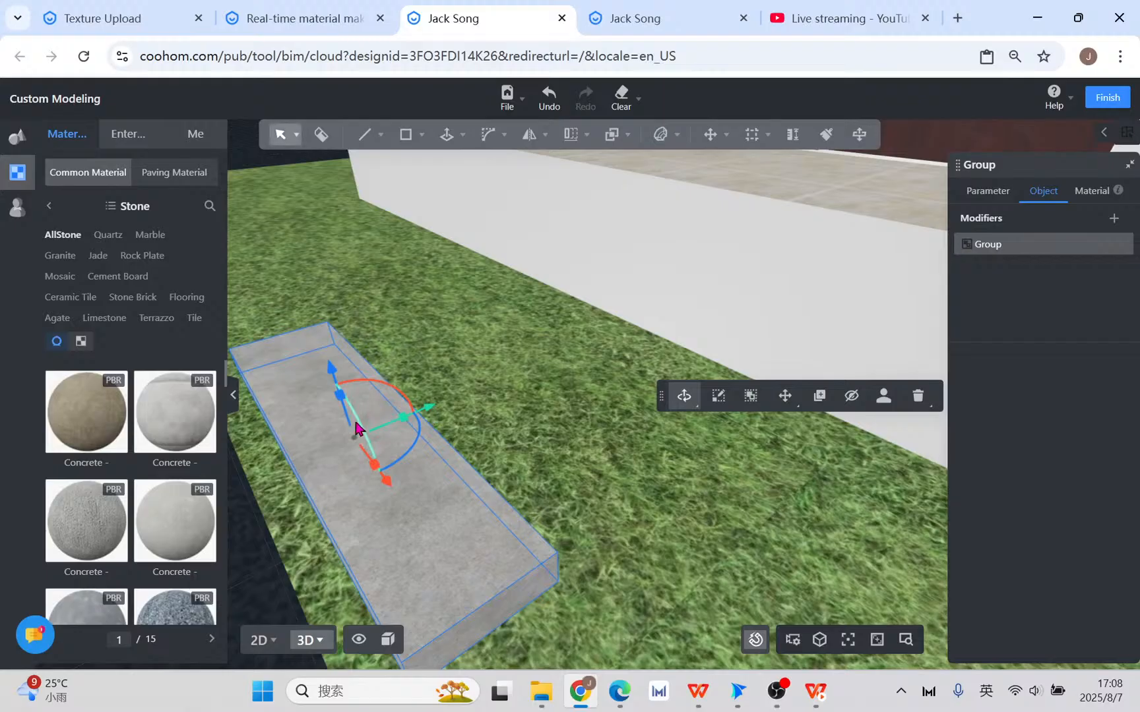
pyautogui.moveTo(341, 403); pyautogui.dragTo(358, 441)
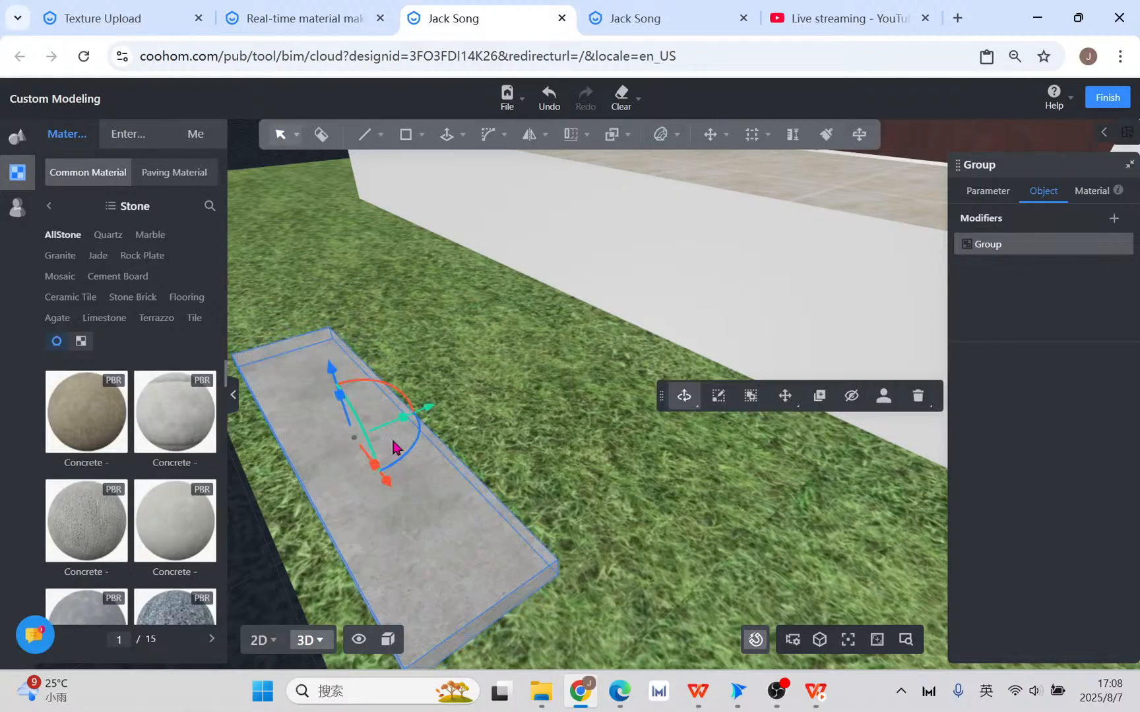
# - Start a linear array of the step toward the platform, spaced about 362 mm in Y and 100 mm in Z
pyautogui.moveTo(595, 597); pyautogui.dragTo(589, 540, button='middle')
pyautogui.click(580, 135)
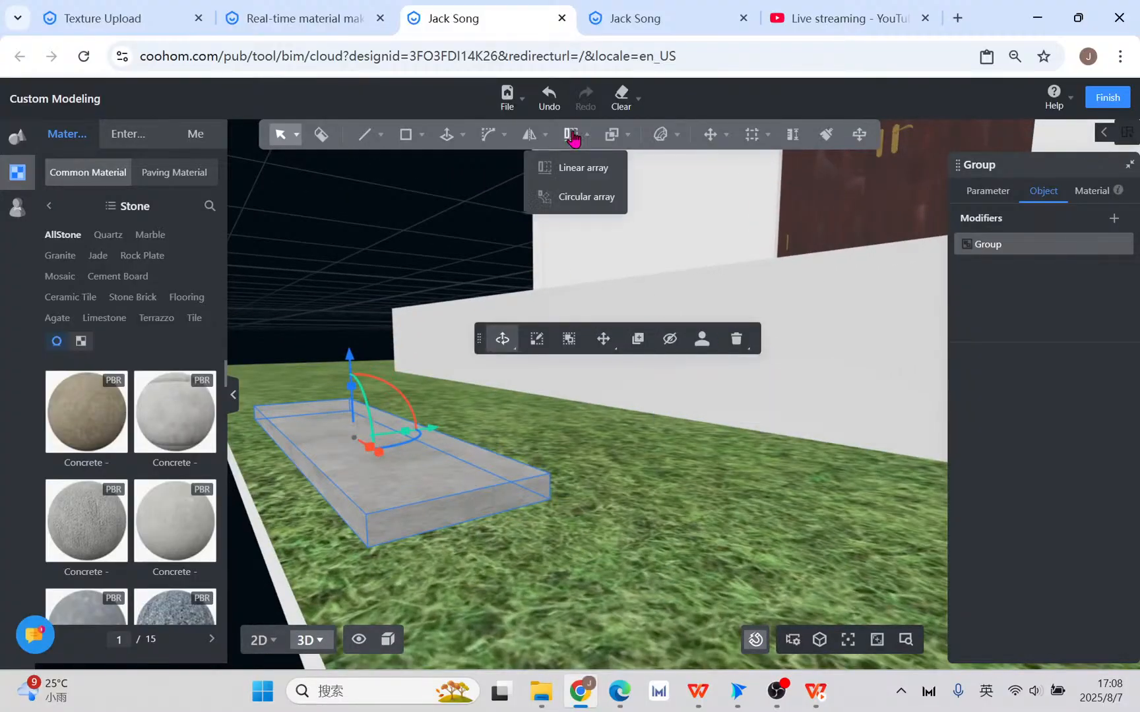
pyautogui.click(580, 172)
pyautogui.click(379, 545)
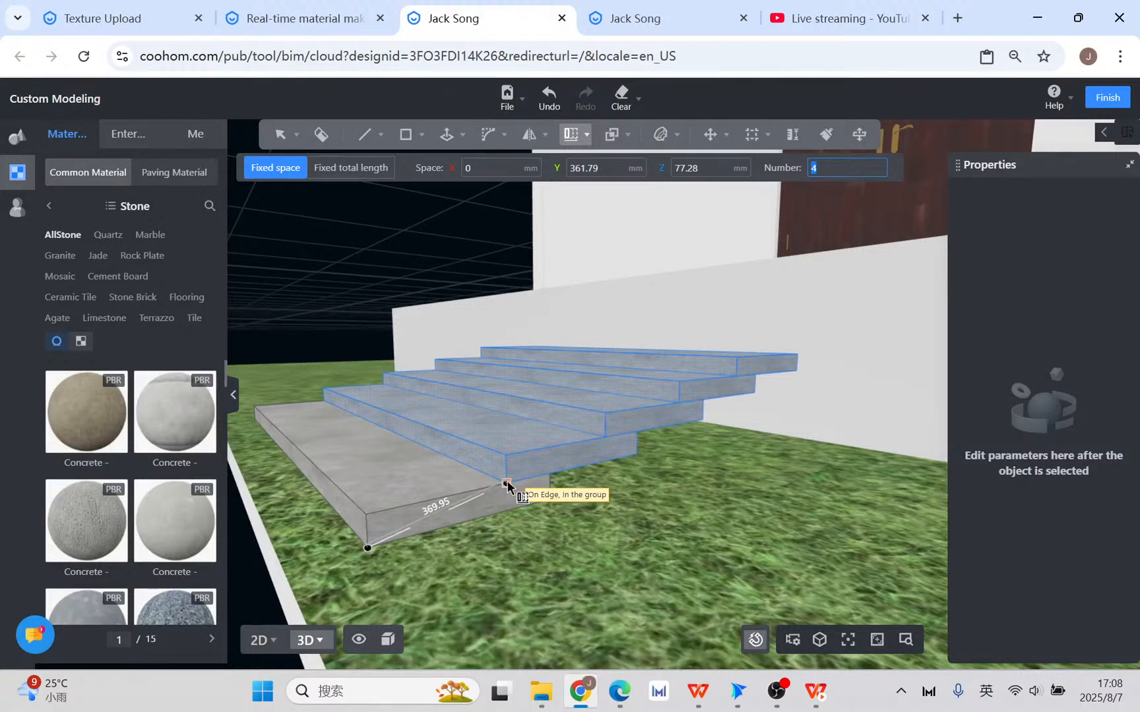
pyautogui.press('Tab')
pyautogui.press('Tab')
pyautogui.press('Tab')
pyautogui.press('Tab')
pyautogui.write('100')
pyautogui.press('Tab')
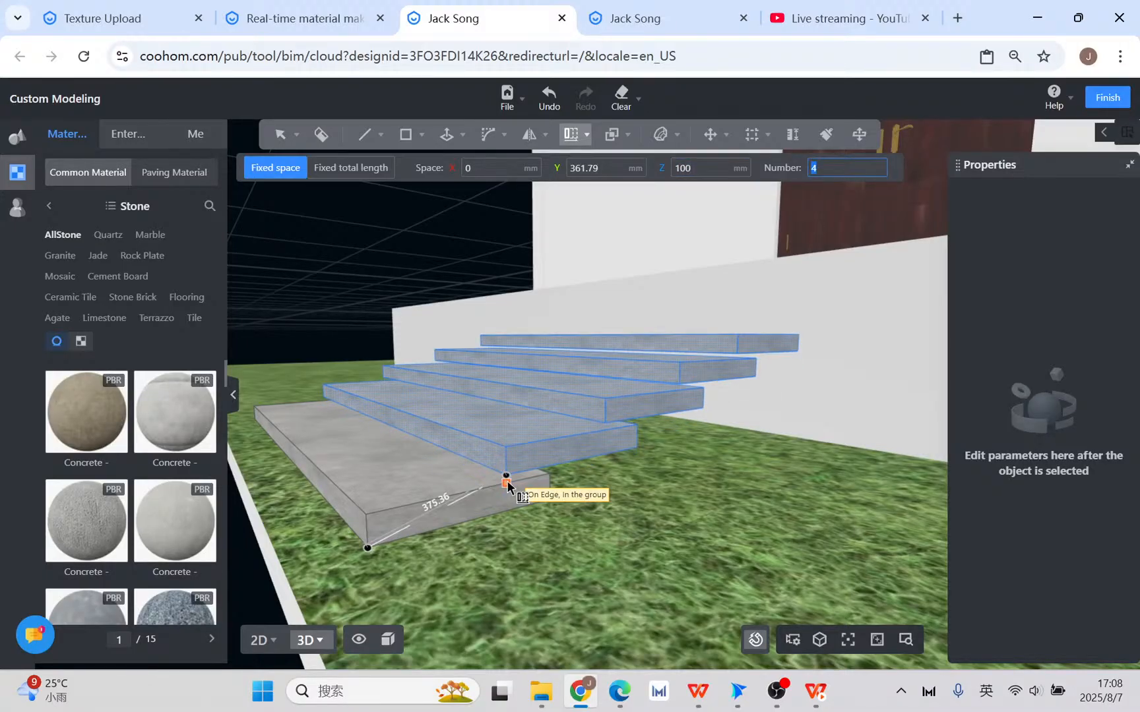
# - Increase the array's number of copies until the steps reach the top of the platform, and create the array
pyautogui.press('Tab')
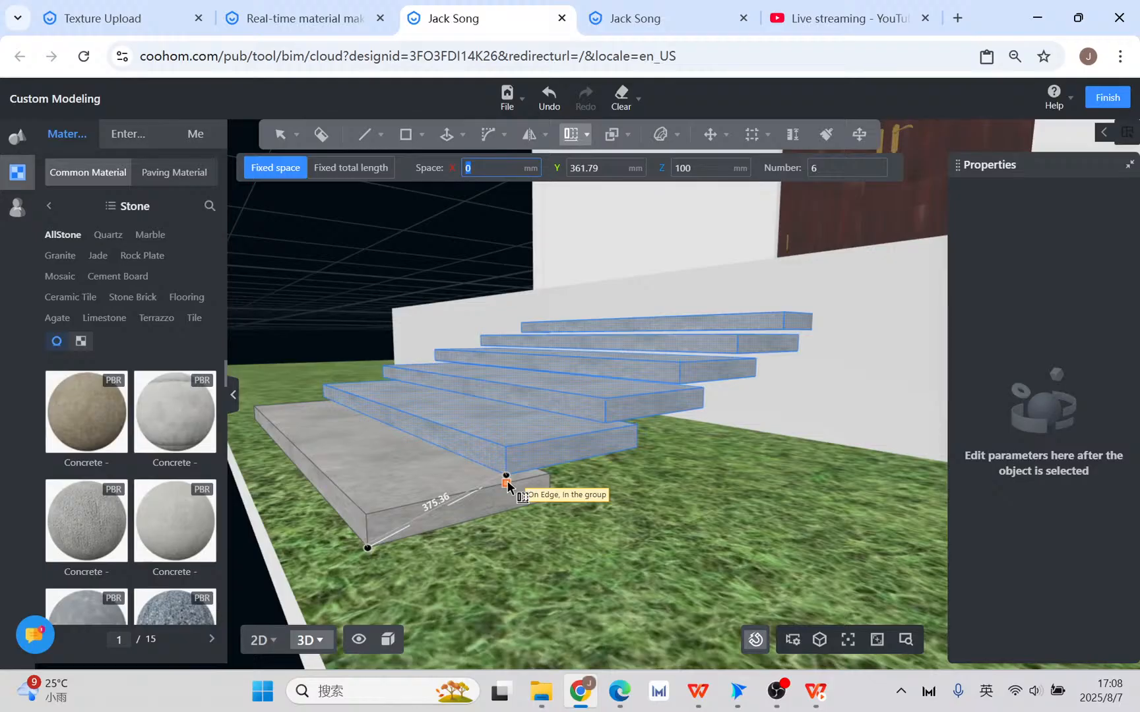
pyautogui.press('Tab')
pyautogui.press('Tab')
pyautogui.press('Tab')
pyautogui.press('Tab')
pyautogui.press('Tab')
pyautogui.press('Tab')
pyautogui.press('Tab')
pyautogui.press('Tab')
pyautogui.press('Tab')
pyautogui.press('Tab')
pyautogui.press('Return')
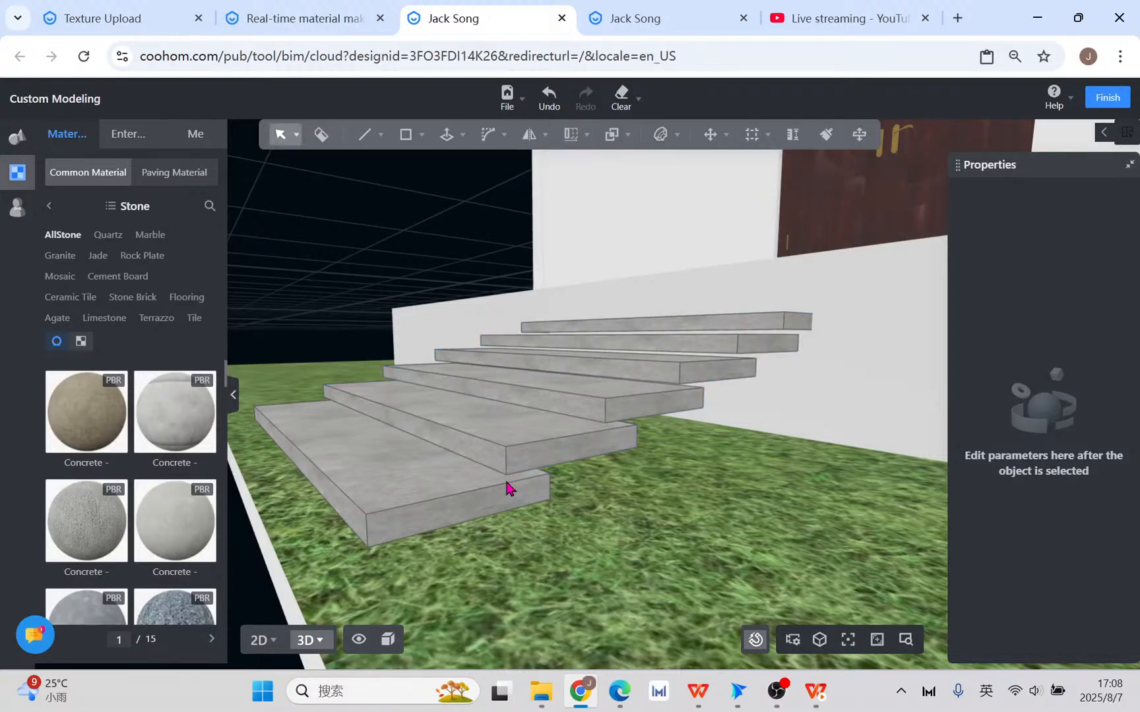
# - Select the arrayed staircase group and shift it outward, away from the platform
pyautogui.click(518, 463)
pyautogui.scroll(-2, 519, 462)
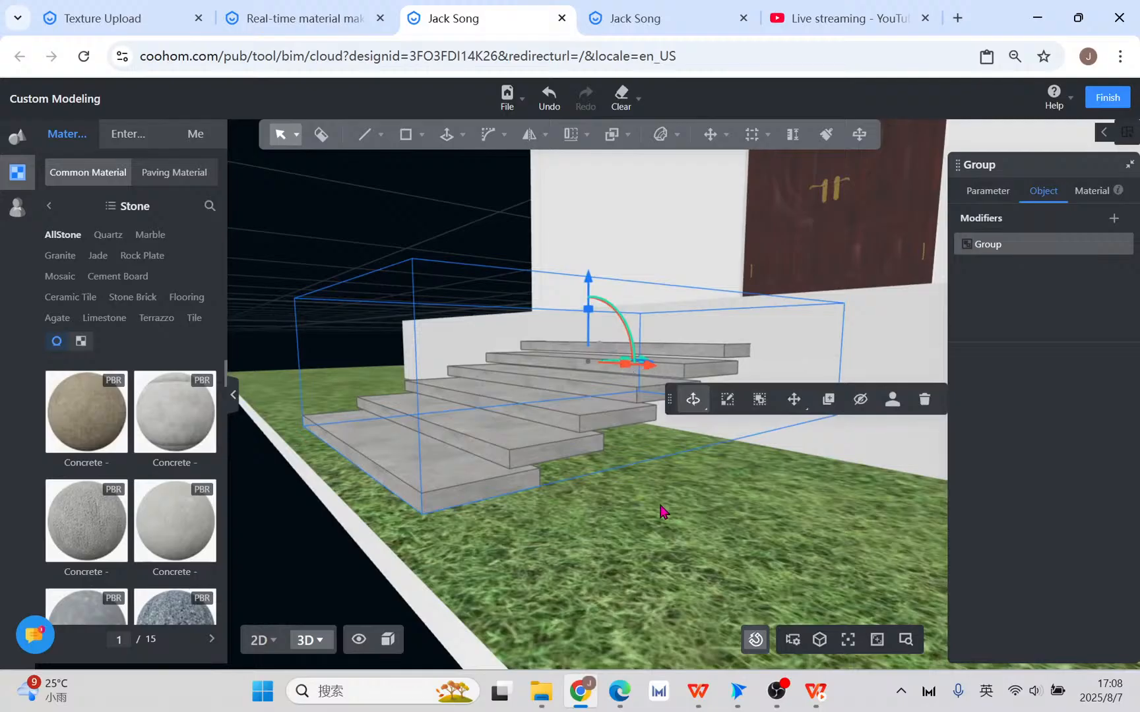
pyautogui.moveTo(653, 506); pyautogui.dragTo(662, 450, button='right')
pyautogui.moveTo(646, 354); pyautogui.dragTo(610, 363)
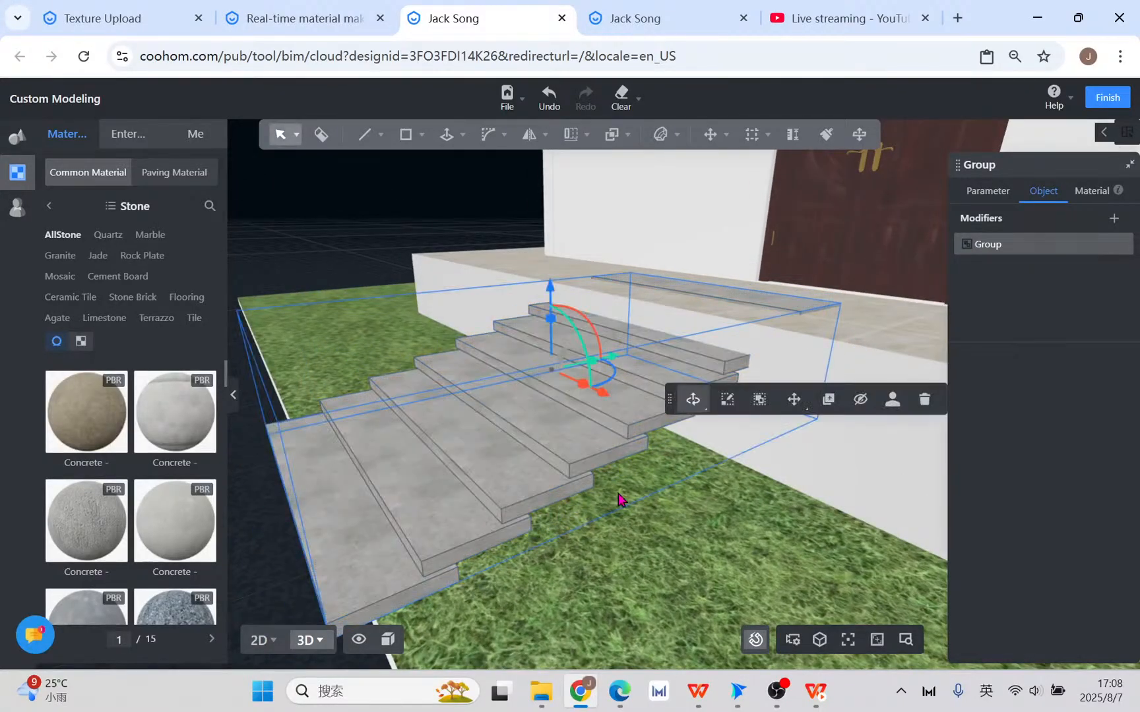
# - Enter the staircase group for editing and delete its lowest step
pyautogui.doubleClick(328, 542)
pyautogui.doubleClick(341, 529)
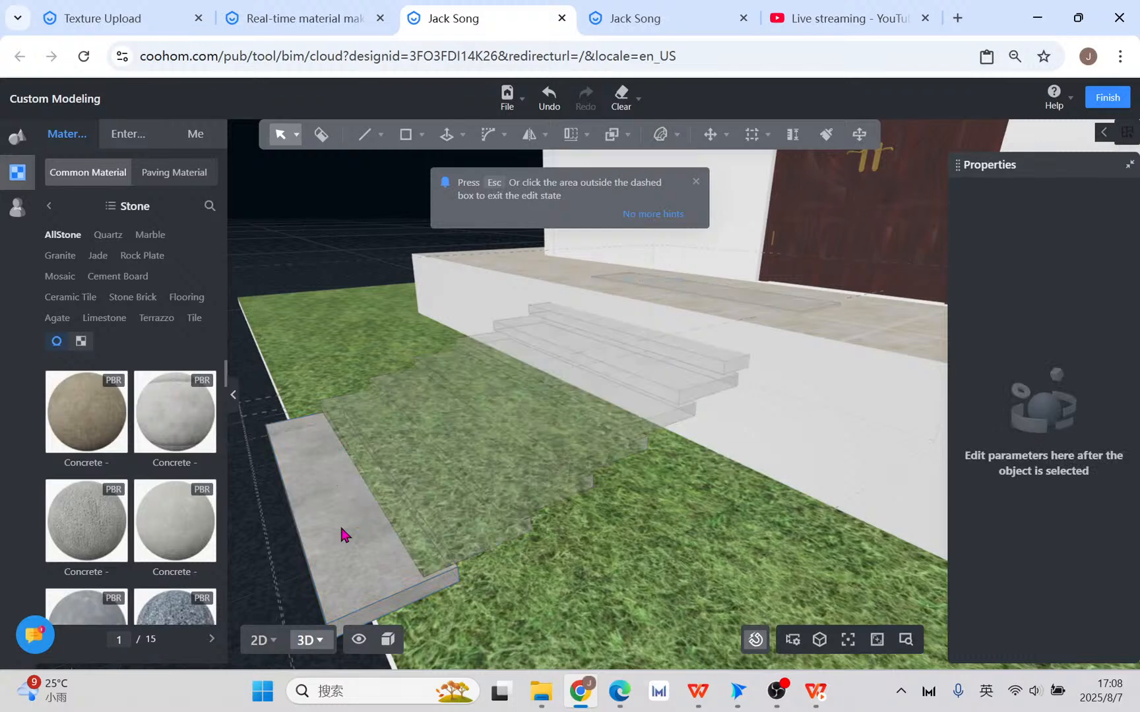
pyautogui.moveTo(651, 628); pyautogui.dragTo(646, 628, button='right')
pyautogui.press('Escape')
pyautogui.doubleClick(376, 561)
pyautogui.click(362, 566)
pyautogui.click(364, 592)
pyautogui.click(365, 594)
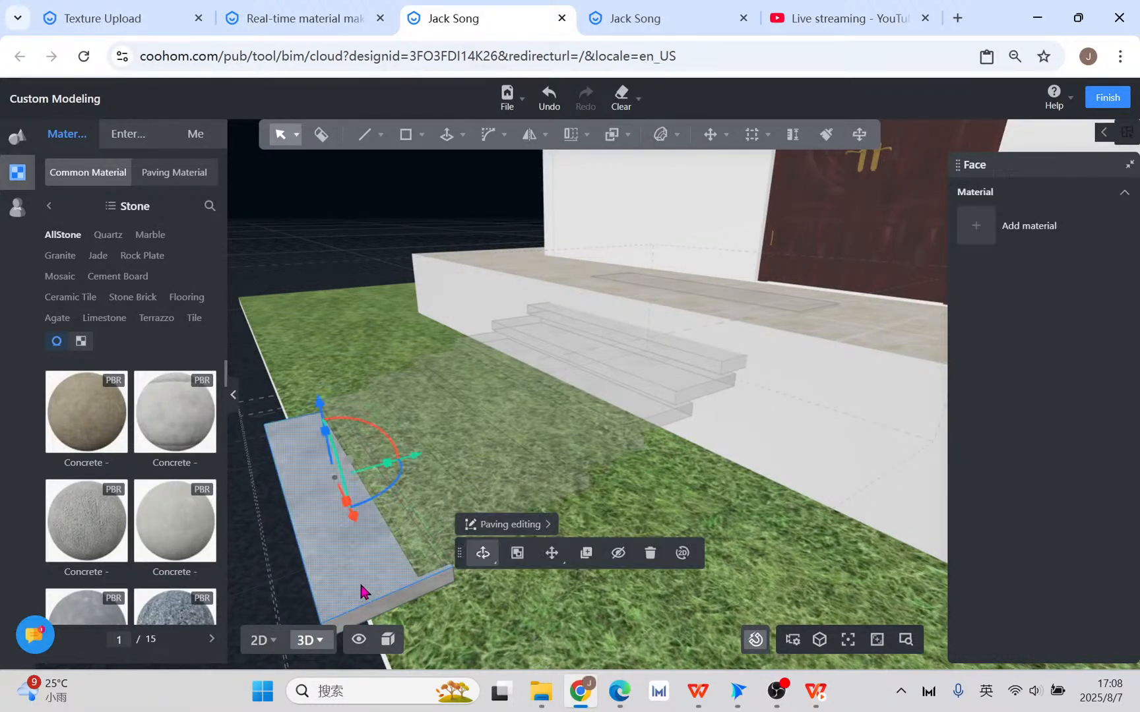
pyautogui.hotkey('ctrl', 'a')
pyautogui.click(707, 611)
pyautogui.click(349, 571)
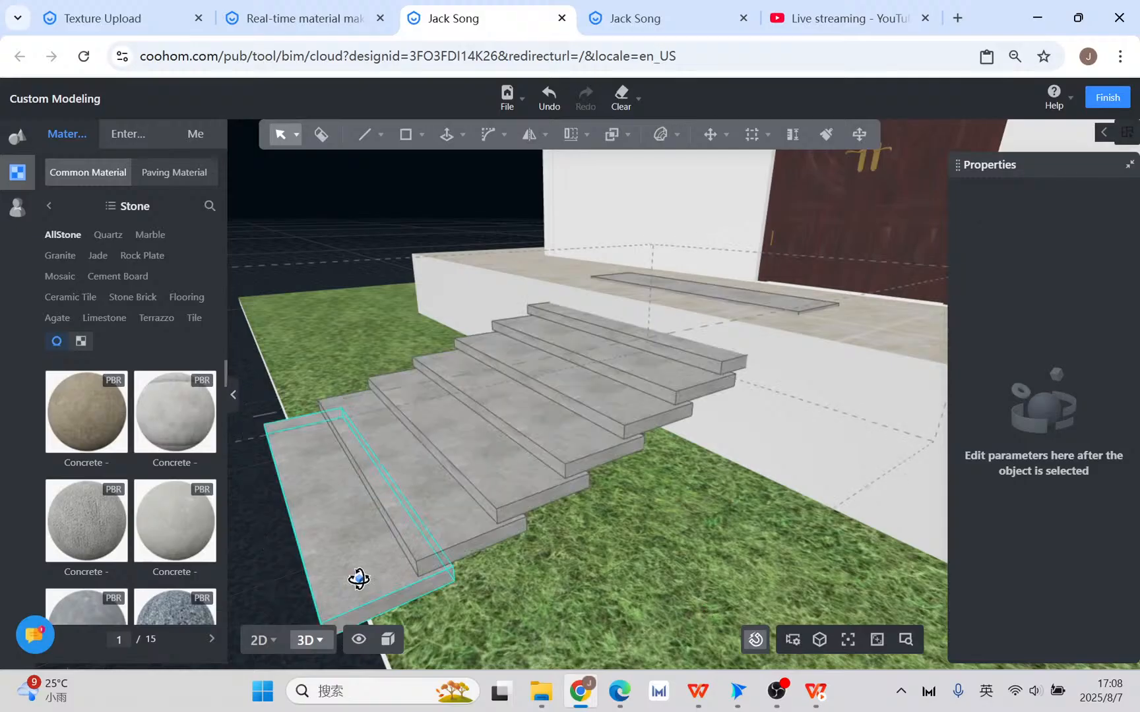
pyautogui.moveTo(596, 518)
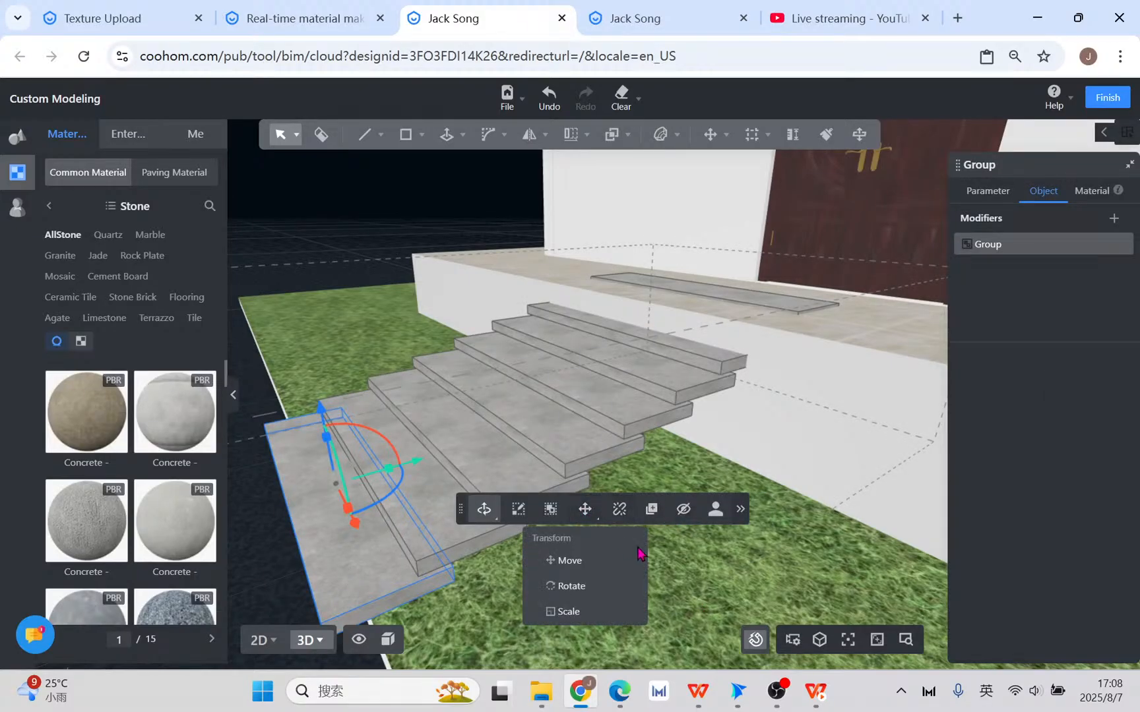
pyautogui.press('Delete')
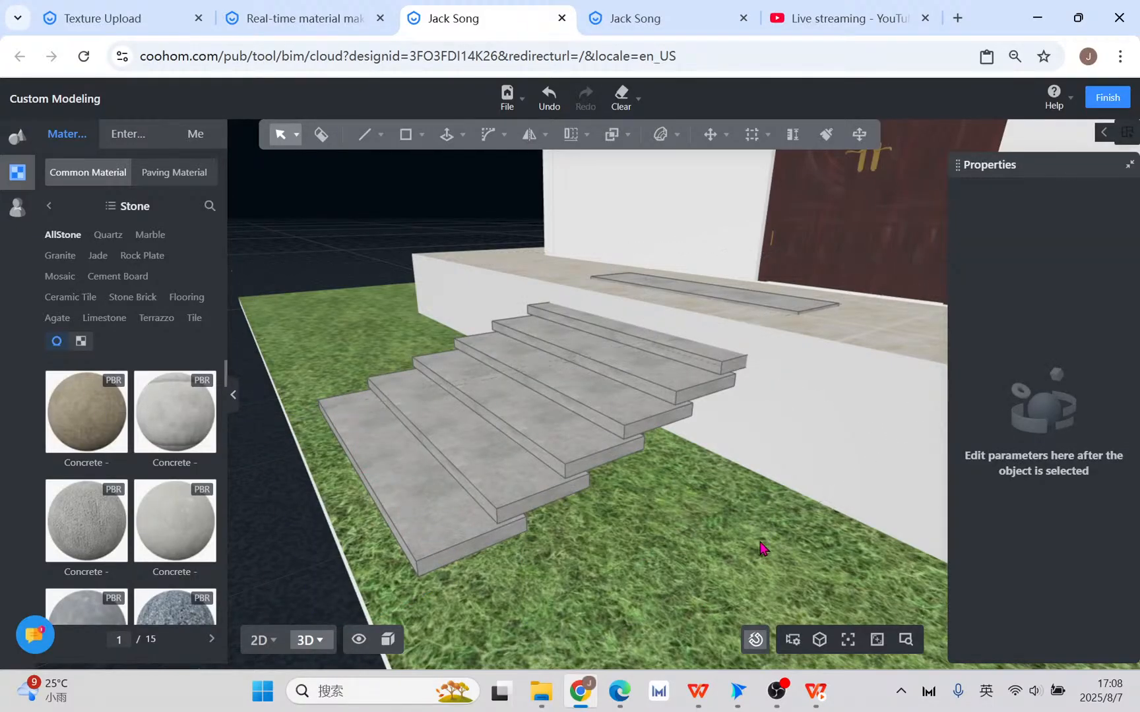
# - Move the staircase outward and down so that it starts at ground level and its top step meets the platform edge
pyautogui.click(628, 419)
pyautogui.moveTo(571, 358)
pyautogui.mouseDown()
pyautogui.moveTo(604, 356)
pyautogui.moveTo(564, 371)
pyautogui.moveTo(577, 375)
pyautogui.mouseUp()
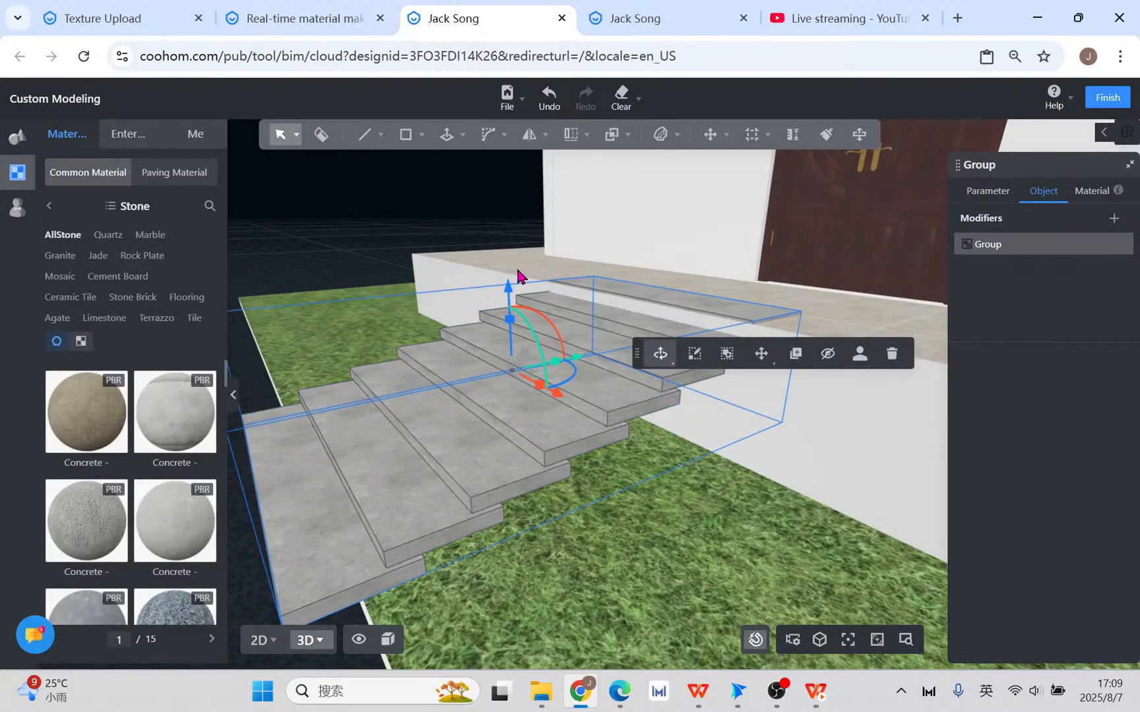
pyautogui.moveTo(511, 290); pyautogui.dragTo(510, 303)
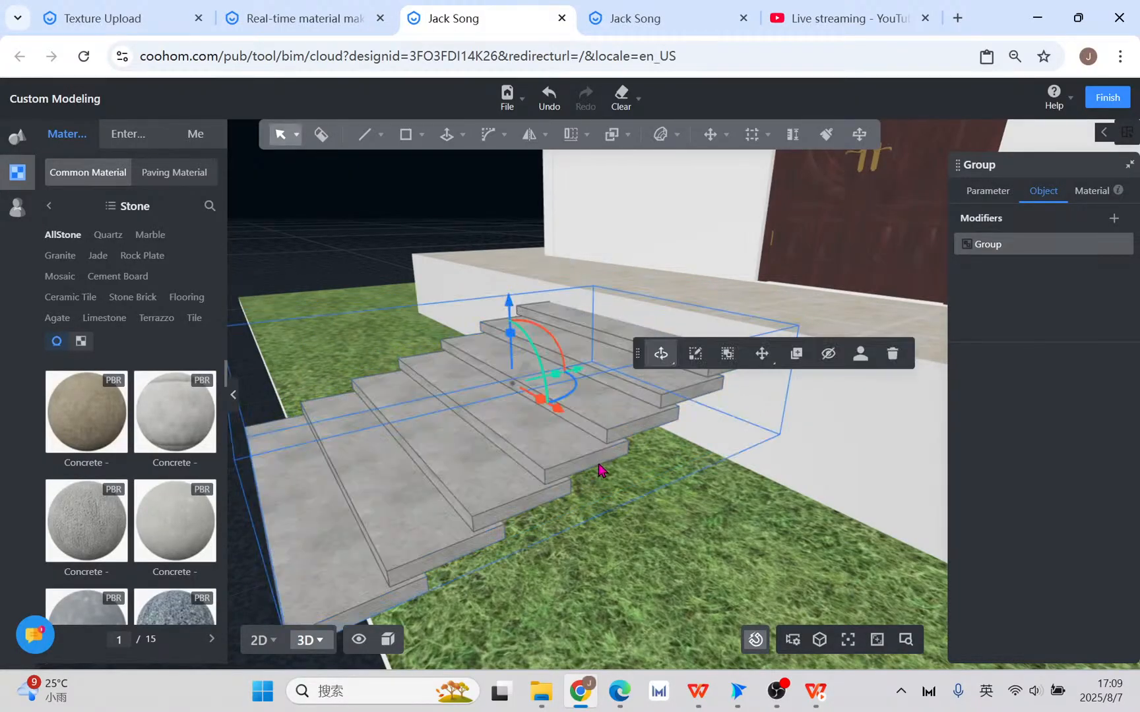
pyautogui.moveTo(571, 381); pyautogui.dragTo(534, 384)
pyautogui.moveTo(668, 541); pyautogui.dragTo(864, 542, button='middle')
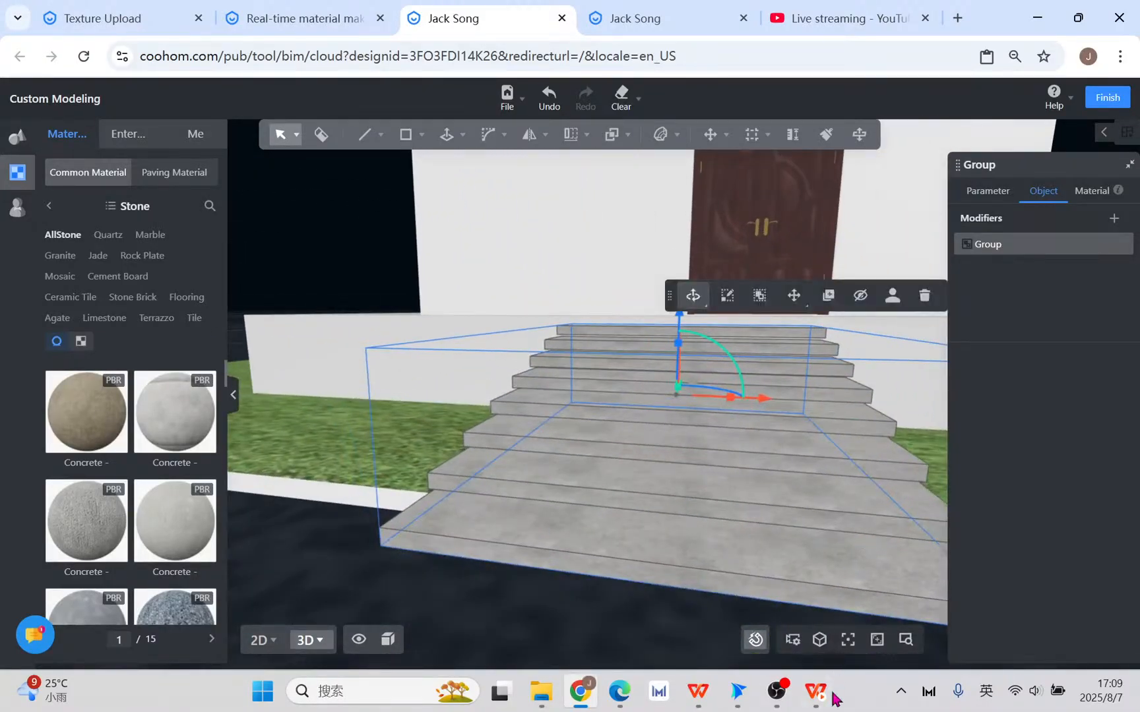
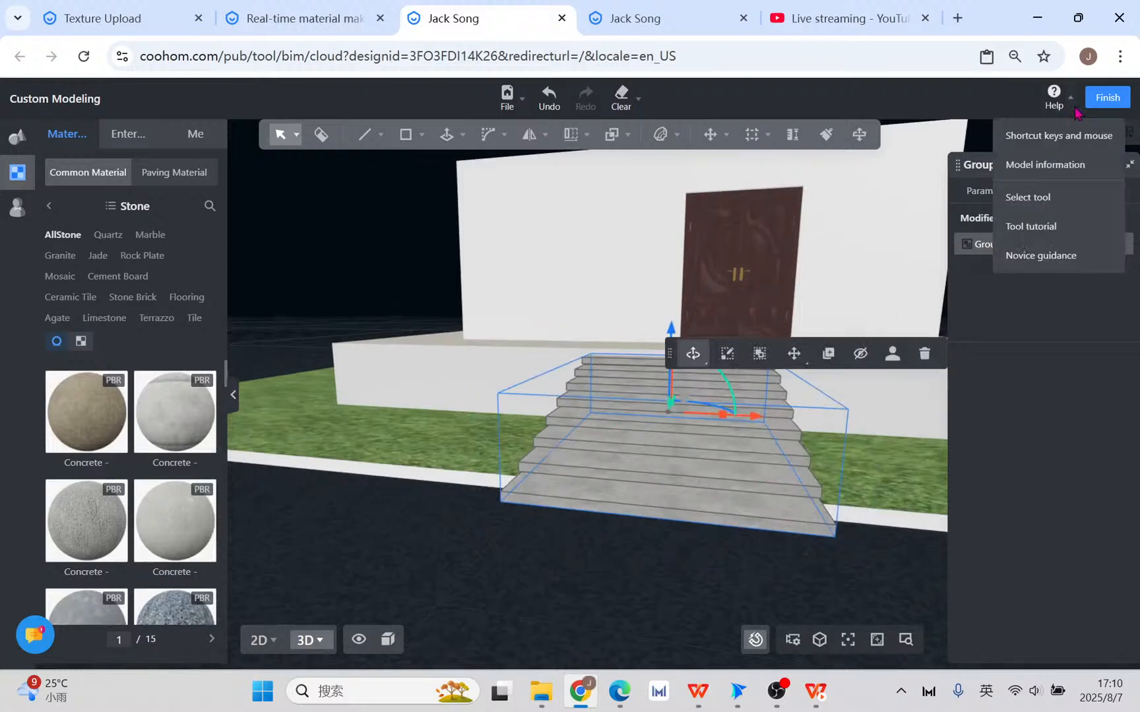
# - Finish the custom modeling, return to the 2D floor plan, and open the floor plan's wall drawing tools
pyautogui.click(258, 642)
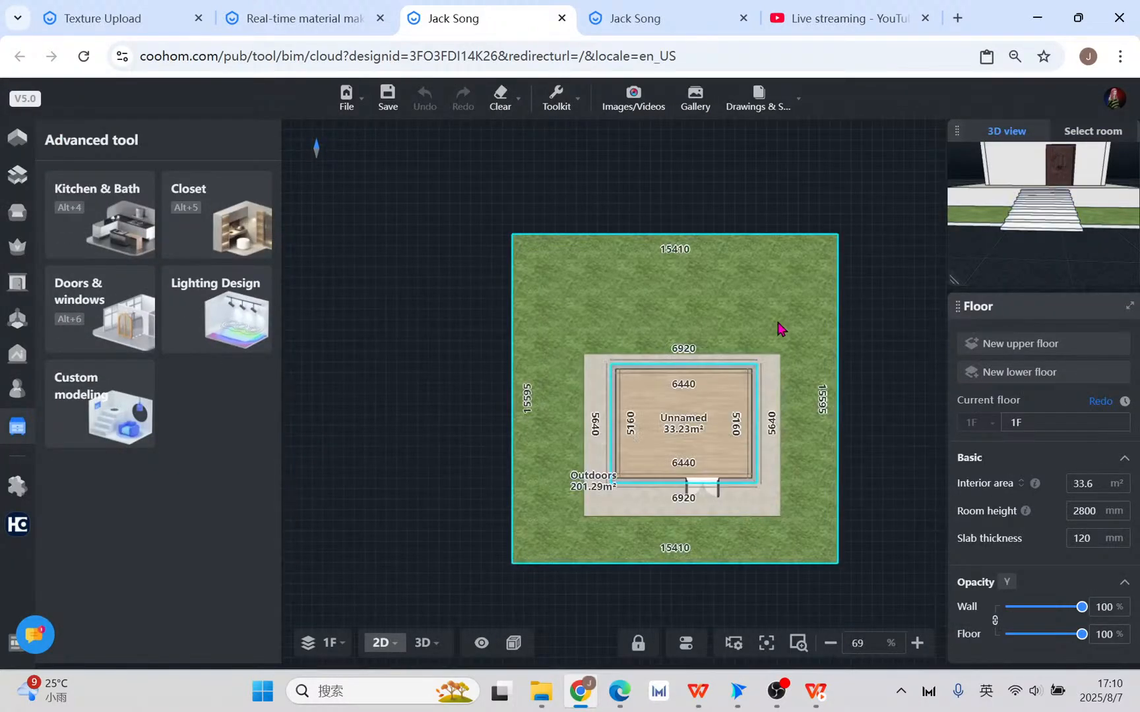
pyautogui.click(776, 317)
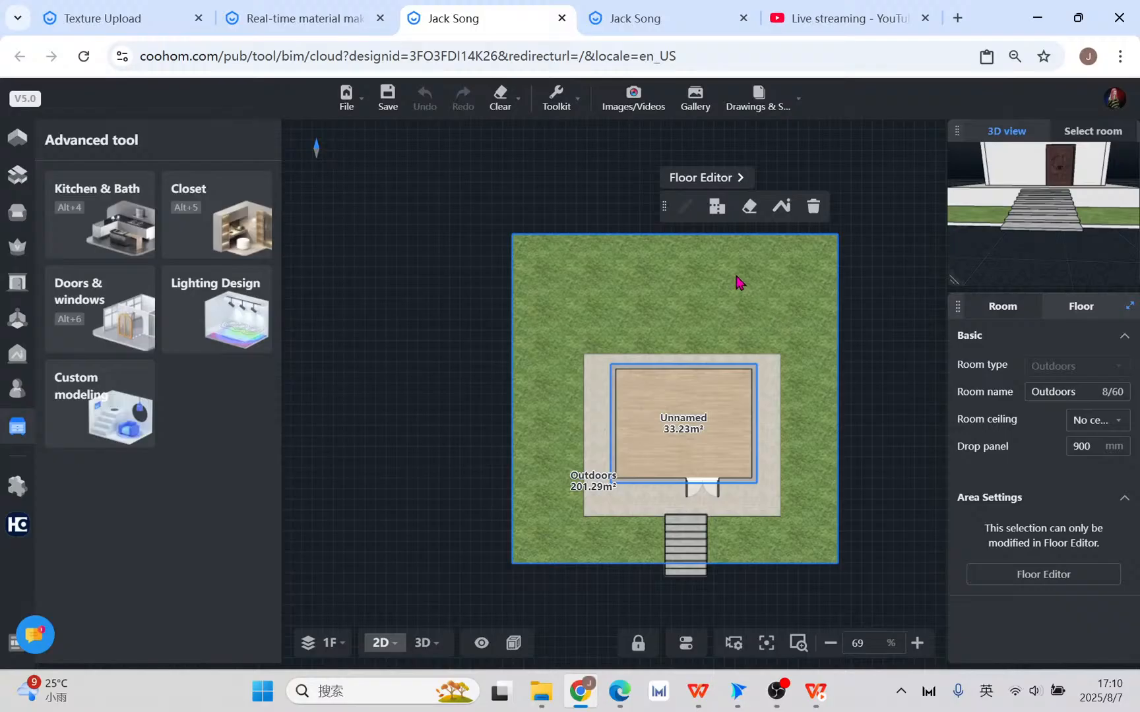
pyautogui.moveTo(6, 225)
pyautogui.click(17, 137)
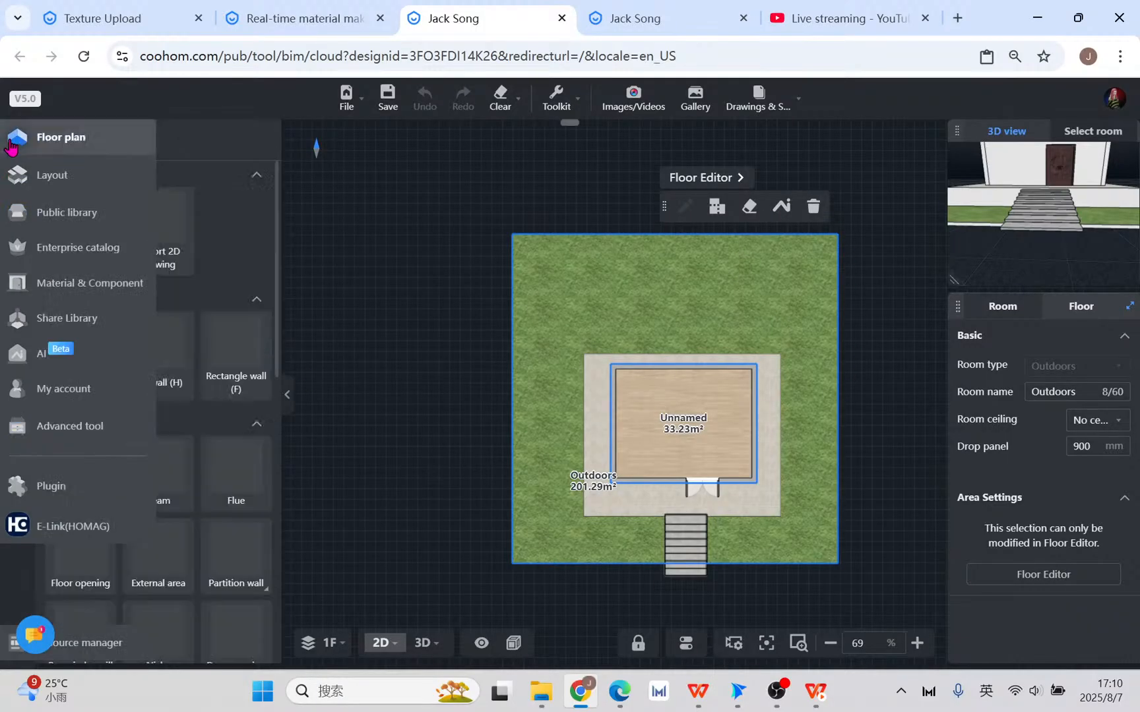
pyautogui.scroll(-1, 196, 567)
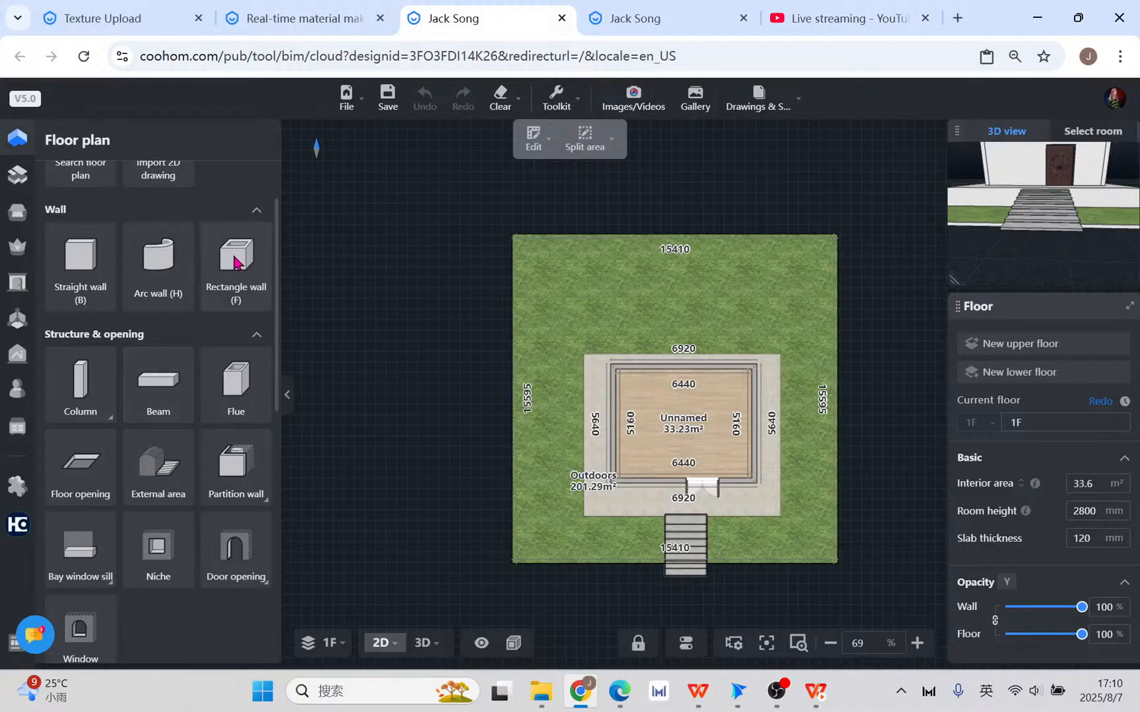
# - Delete the Outdoors room with the lawn around the house
pyautogui.click(726, 273)
pyautogui.click(813, 208)
pyautogui.click(667, 374)
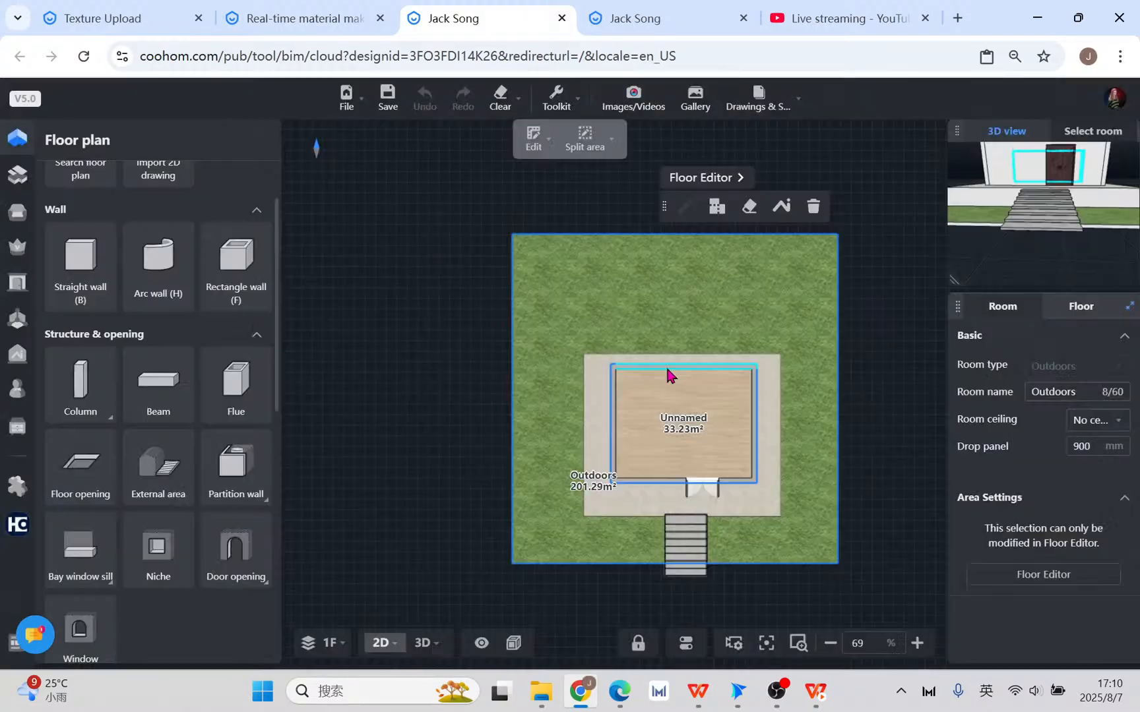
# - Draw a rectangular wall enclosure of about 16070 by 16450 mm around the house and the staircase
pyautogui.click(239, 260)
pyautogui.click(505, 240)
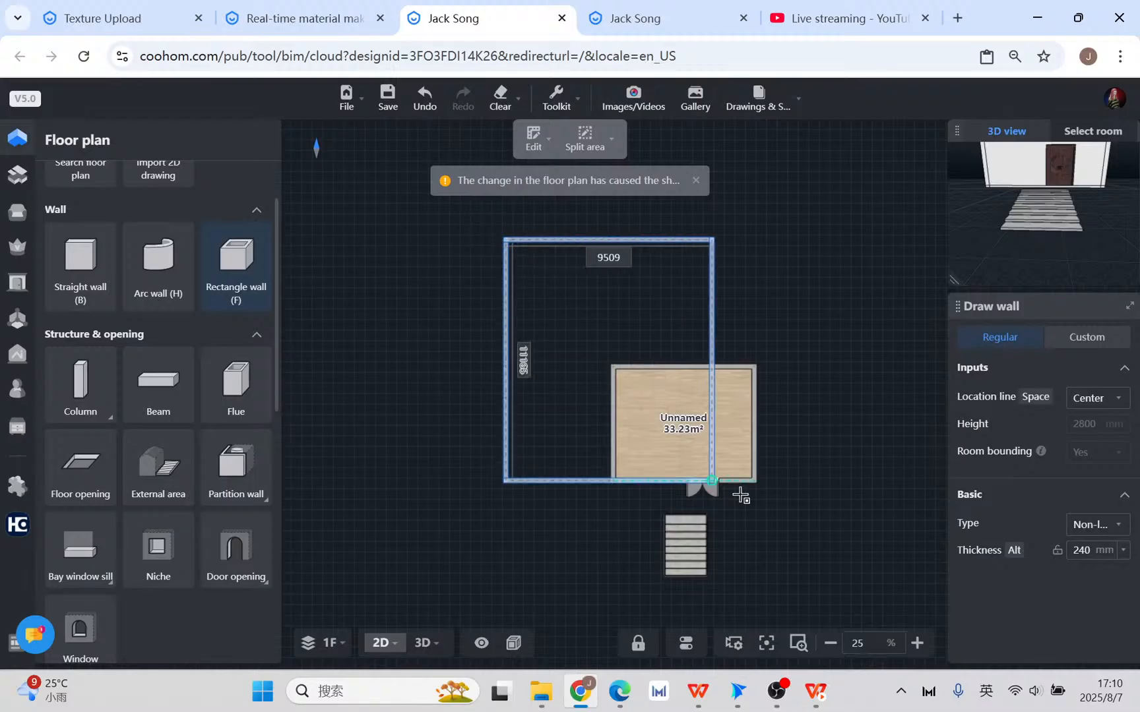
pyautogui.click(849, 590)
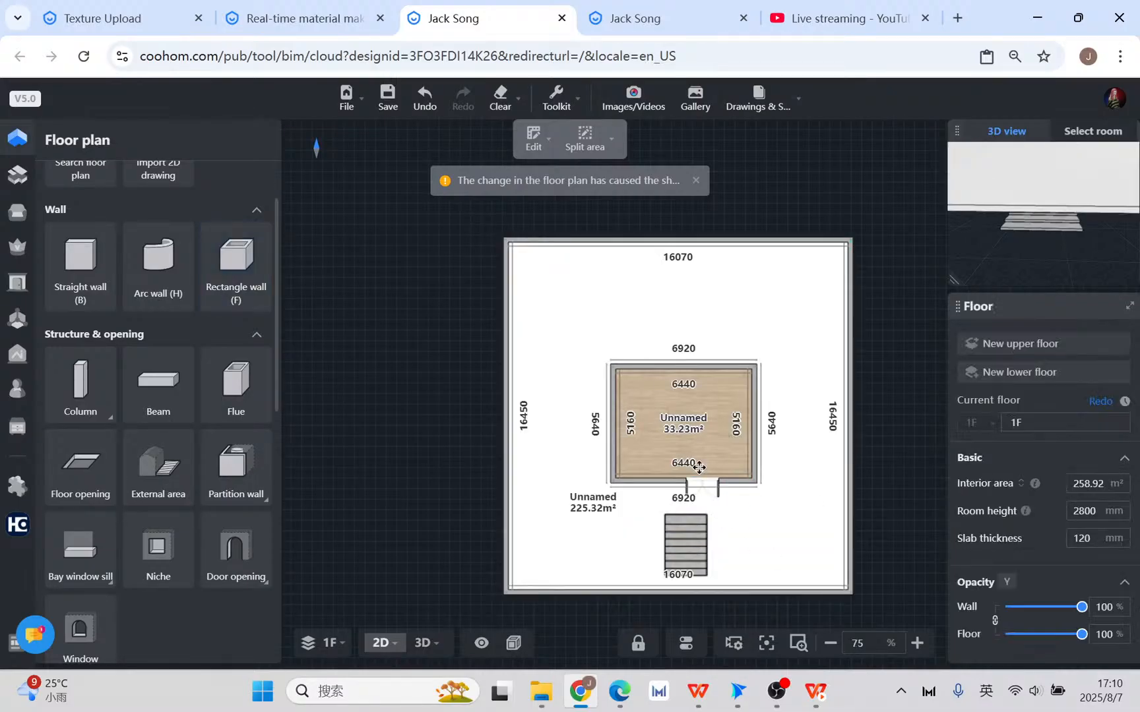
# - Set the room type of the outer area around the house and staircase to Terrace, and view the enclosure in 3D
pyautogui.click(639, 566)
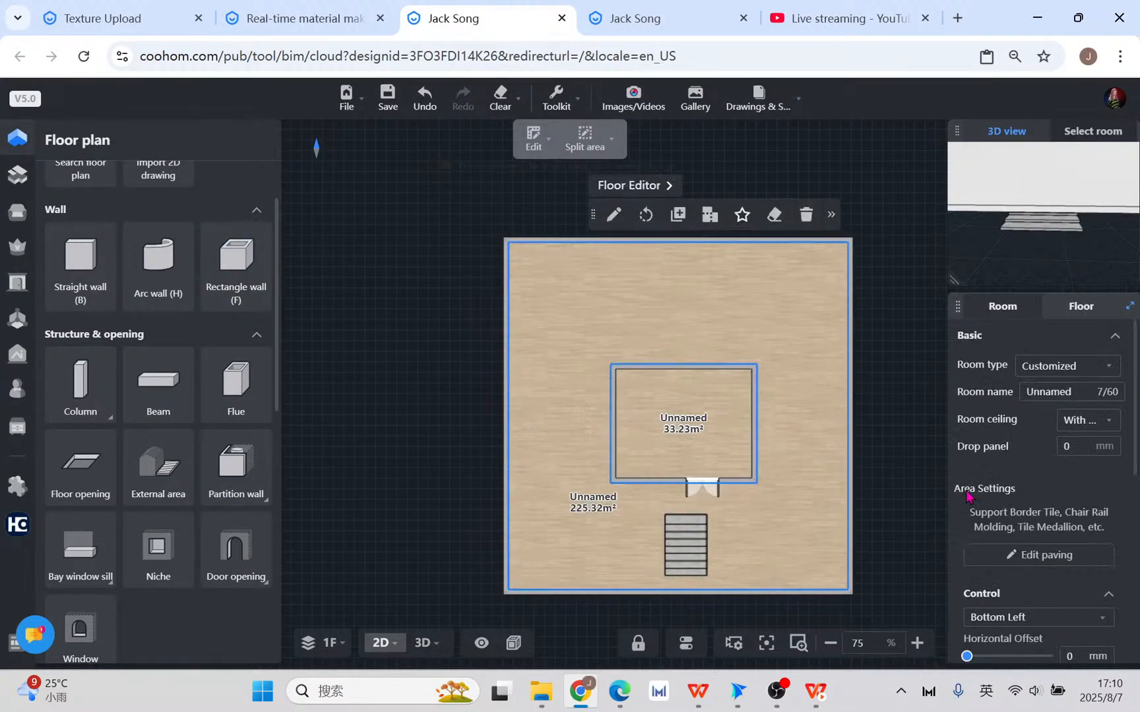
pyautogui.click(1106, 367)
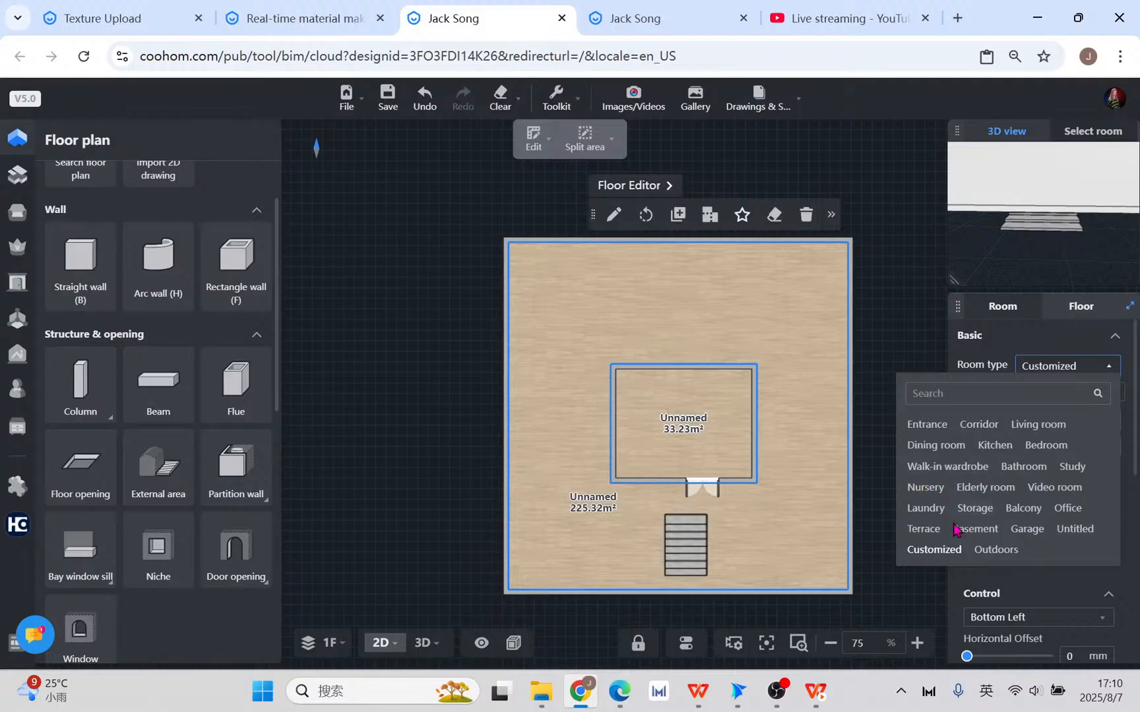
pyautogui.click(924, 529)
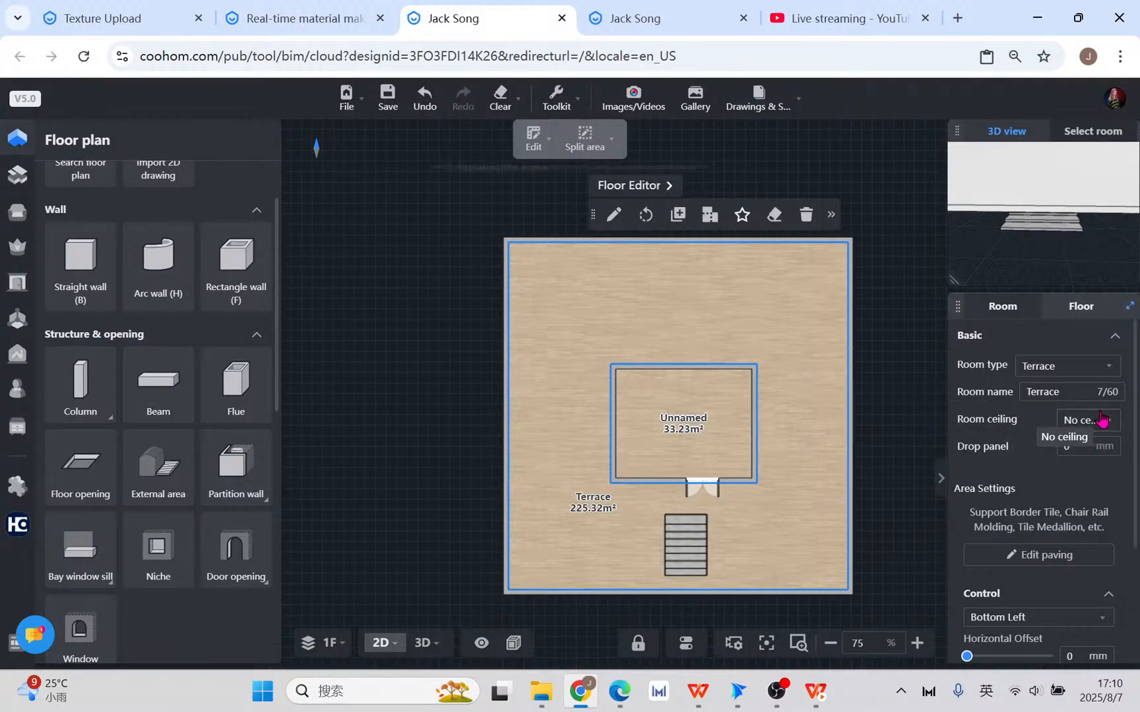
pyautogui.click(426, 643)
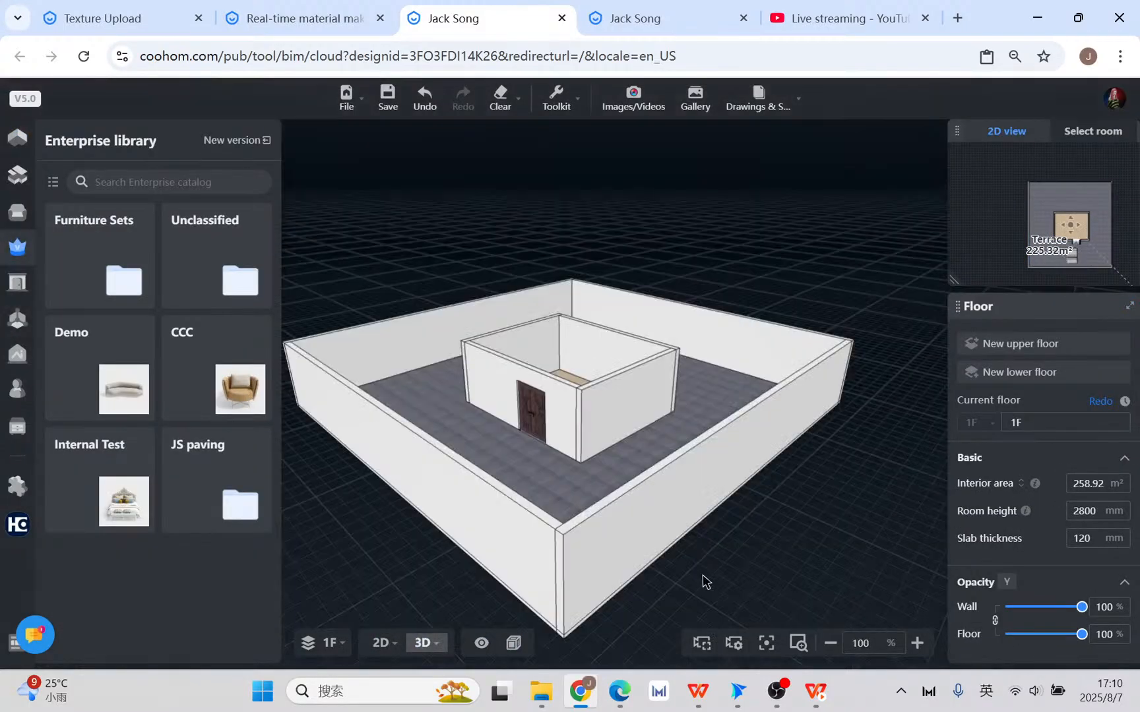
pyautogui.moveTo(704, 581); pyautogui.dragTo(692, 507)
pyautogui.moveTo(635, 531); pyautogui.dragTo(864, 481)
# - Place a window opening in the enclosure's east wall beside the house and stretch it to about 4697 mm wide
pyautogui.moveTo(18, 320)
pyautogui.click(18, 142)
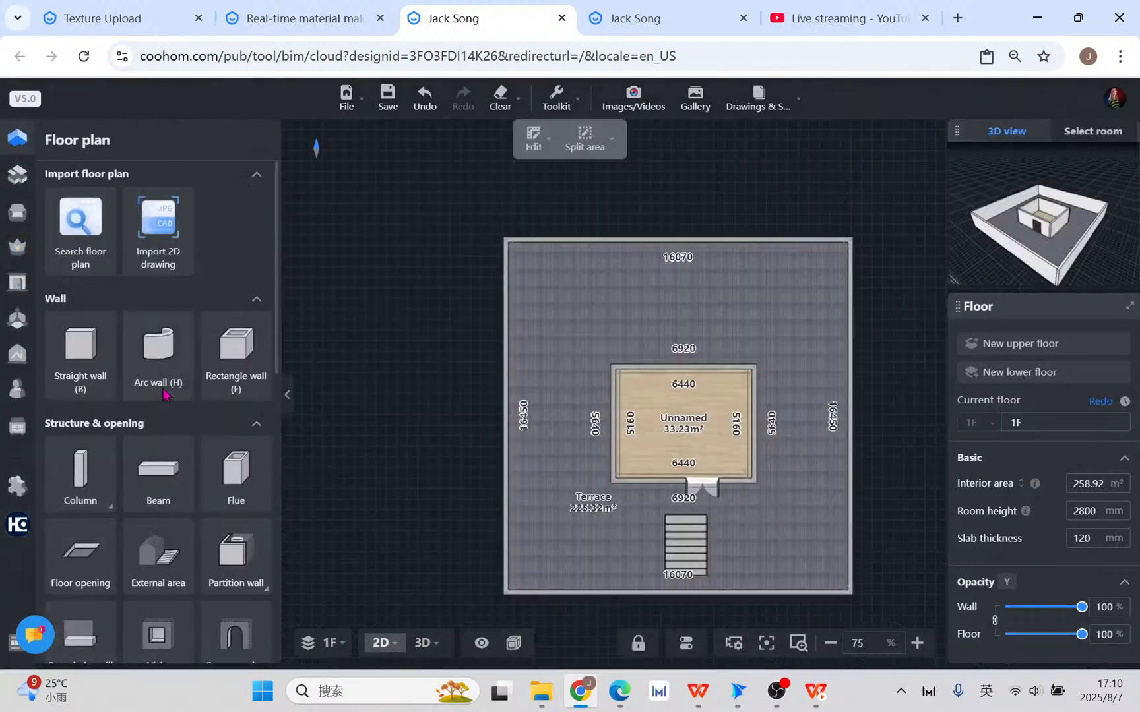
pyautogui.scroll(-5, 196, 527)
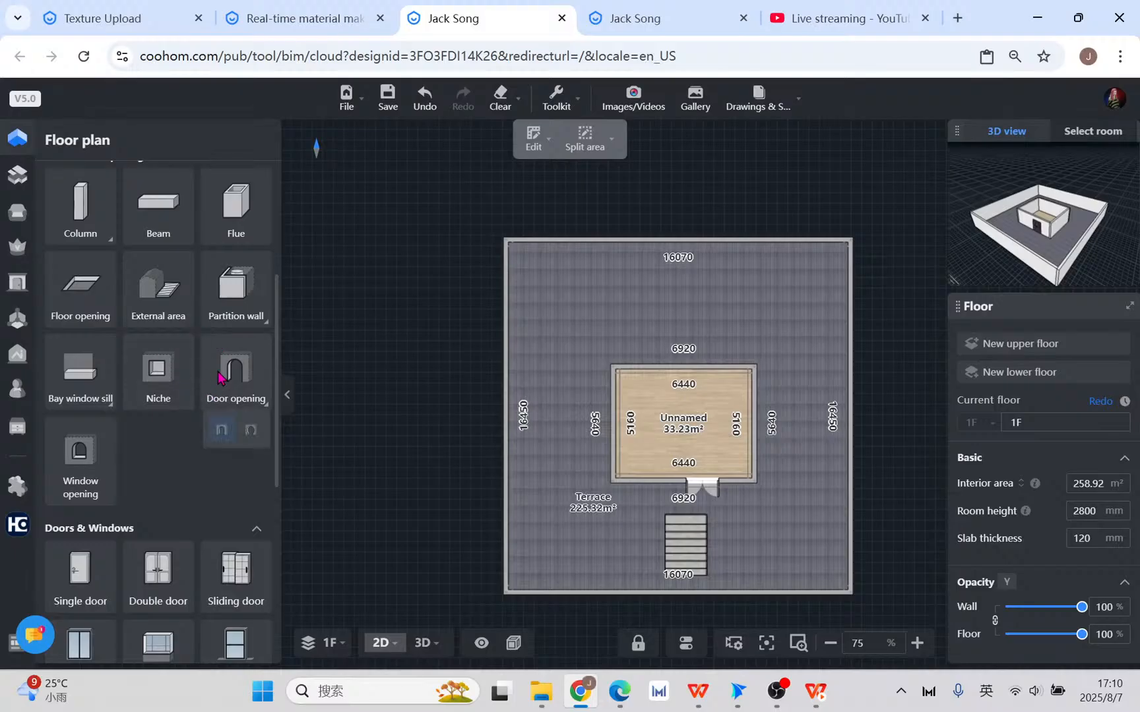
pyautogui.click(77, 451)
pyautogui.scroll(5, 850, 499)
pyautogui.click(849, 474)
pyautogui.moveTo(850, 459); pyautogui.dragTo(849, 341)
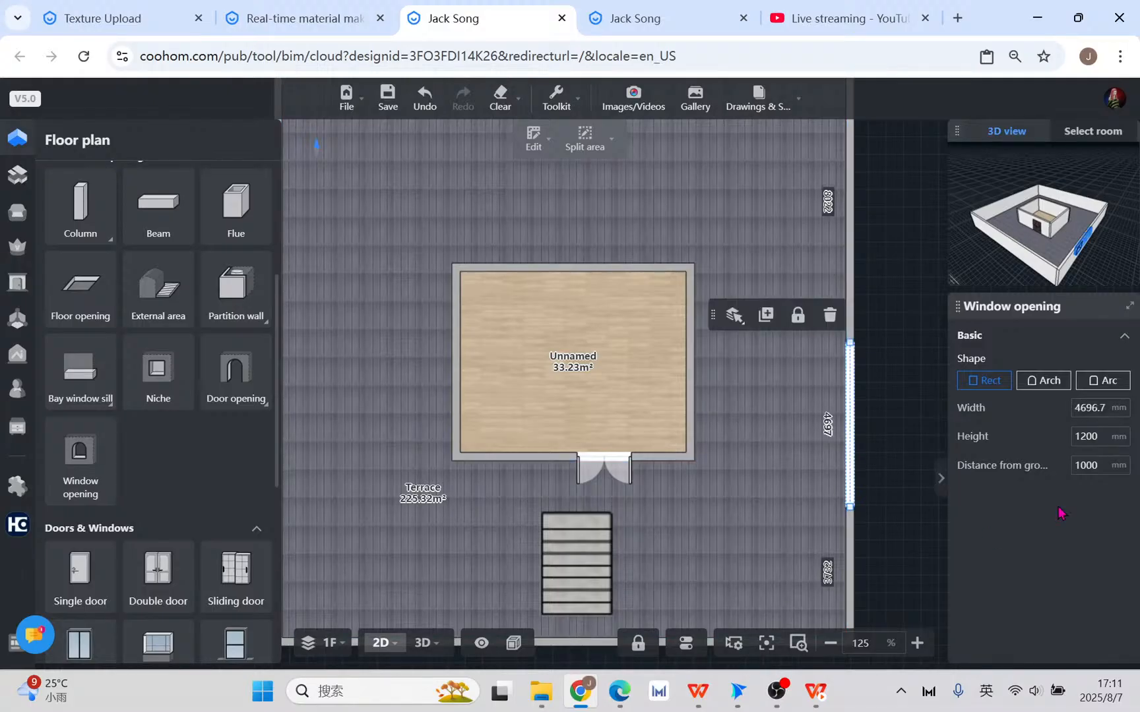
# - Change the window opening's distance from the ground, set its height to 300 mm, and inspect it in 3D
pyautogui.click(1091, 465)
pyautogui.write('150')
pyautogui.click(1095, 436)
pyautogui.write('300')
pyautogui.press('Return')
pyautogui.click(423, 643)
pyautogui.scroll(5, 852, 483)
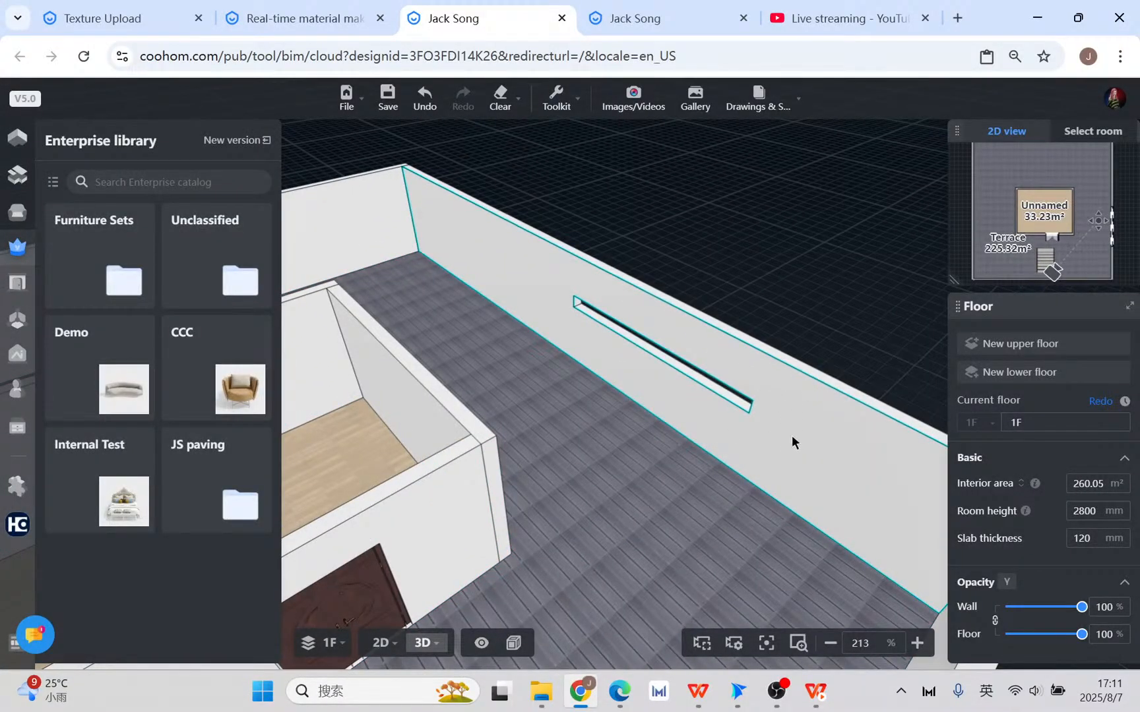
# - Select the enclosure's east and south walls in the 2D plan, make them Custom walls, and set their height to 2000 mm
pyautogui.click(381, 643)
pyautogui.scroll(-3, 547, 532)
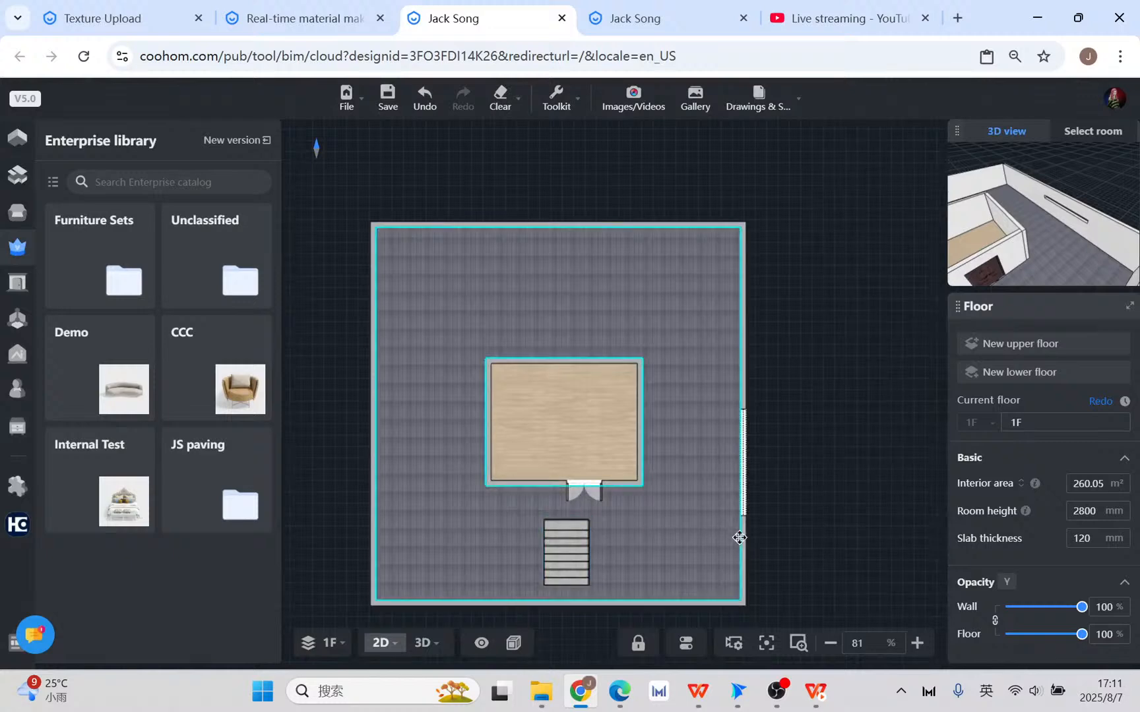
pyautogui.click(743, 534)
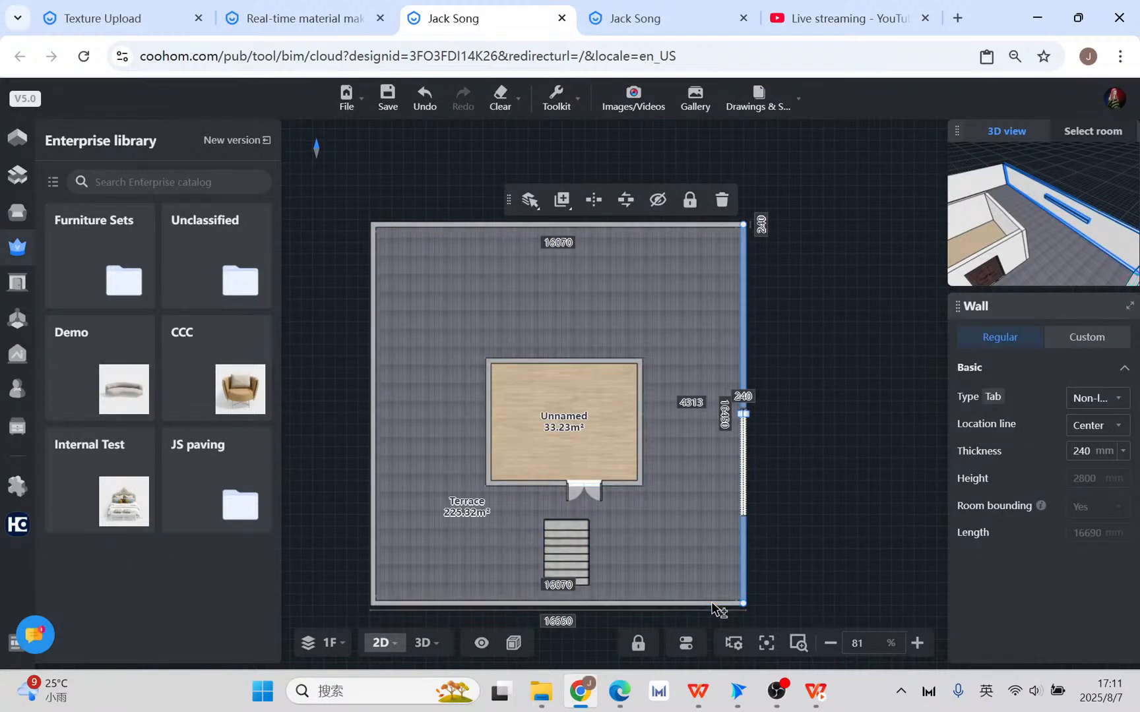
pyautogui.keyDown('shift'); pyautogui.click(713, 602); pyautogui.keyUp('shift')
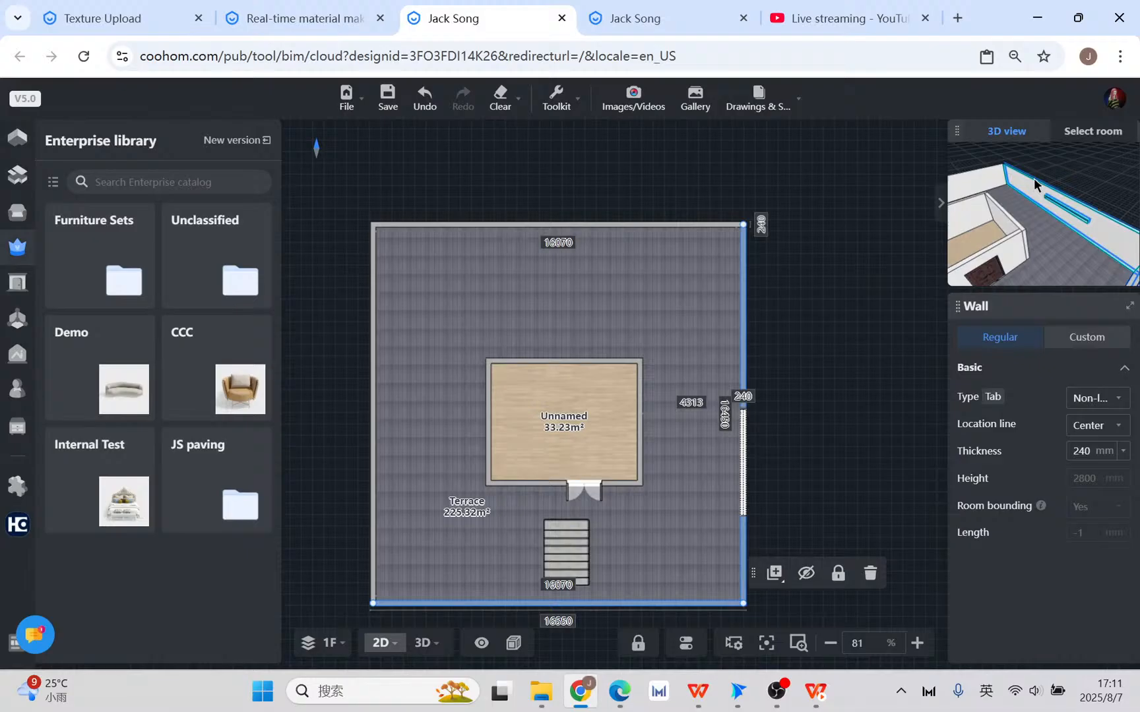
pyautogui.click(1087, 340)
pyautogui.doubleClick(1088, 478)
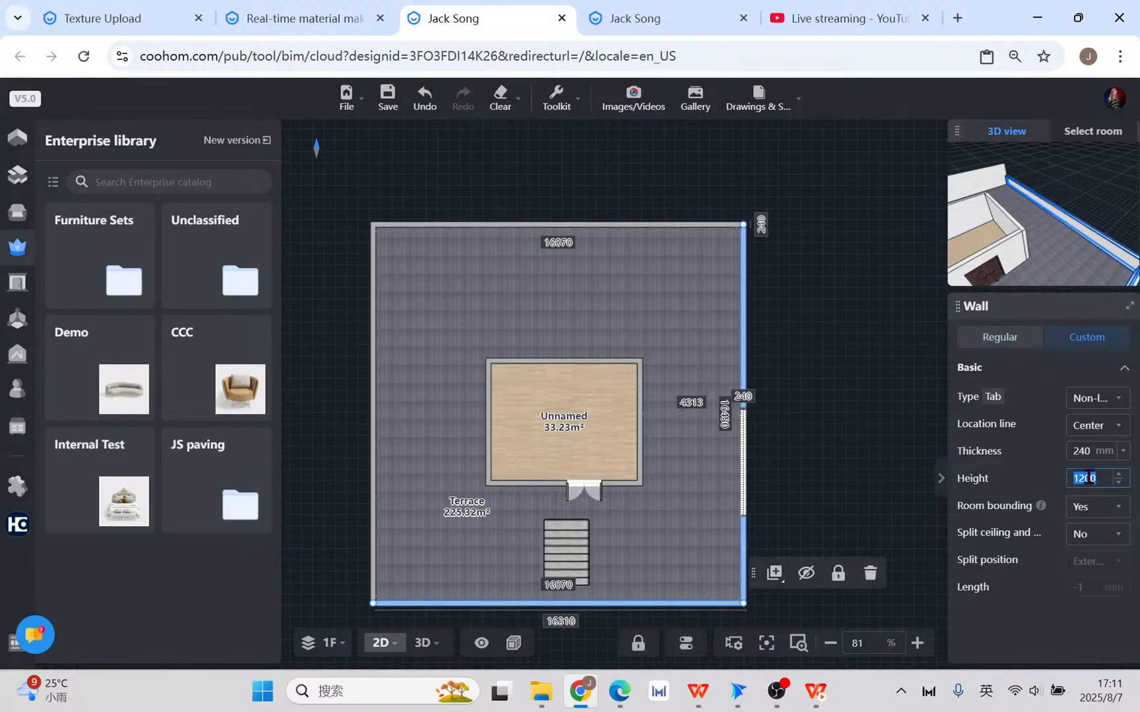
pyautogui.write('20')
pyautogui.press('Return')
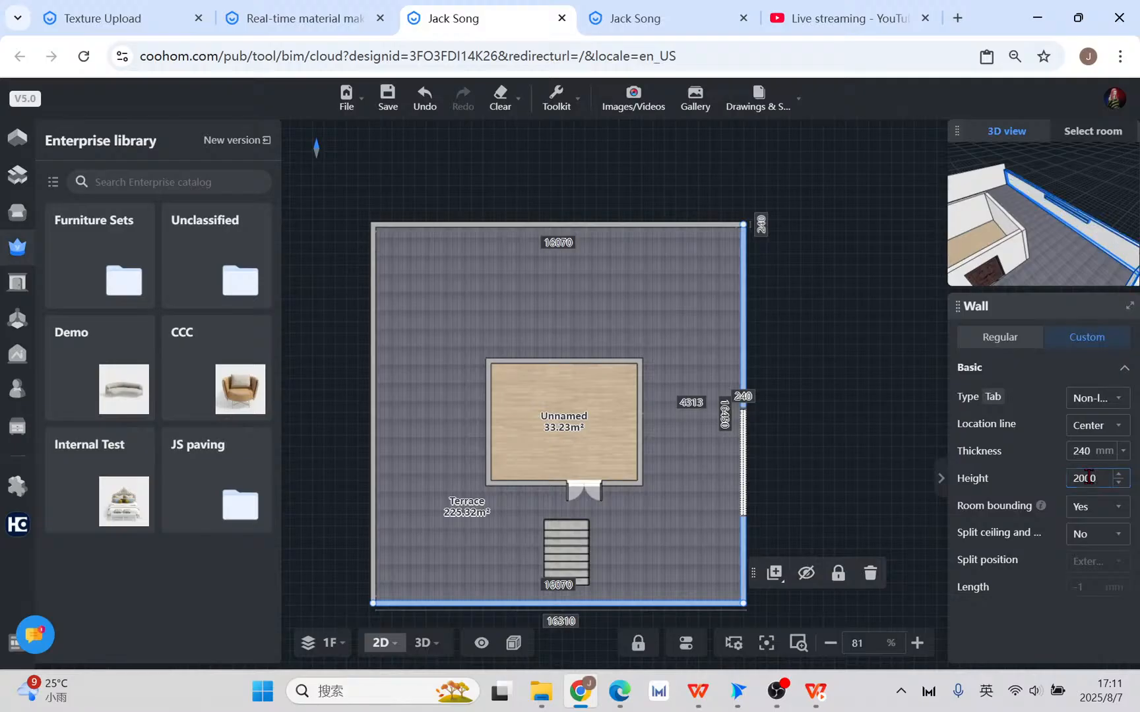
# - Try to raise the height of the two selected enclosure walls to 4000 mm
pyautogui.doubleClick(1088, 477)
pyautogui.write('4000')
pyautogui.press('Return')
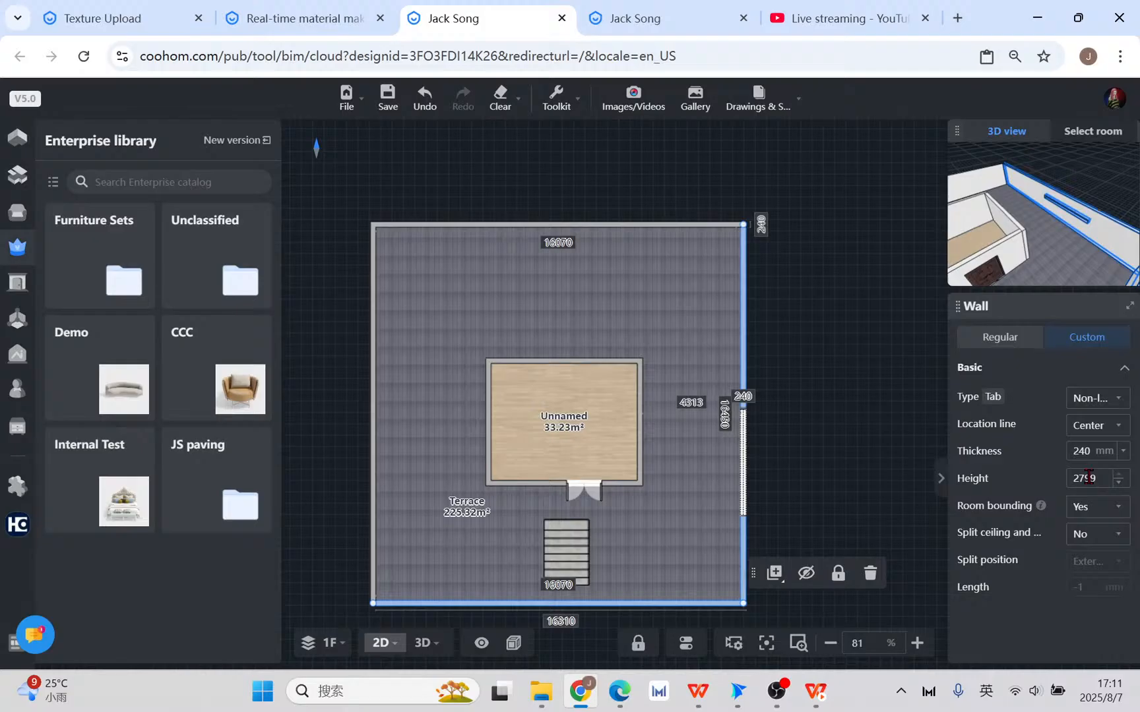
# - Inspect the two selected walls and the window opening in 3D, and check the walls' room bounding options
pyautogui.click(422, 642)
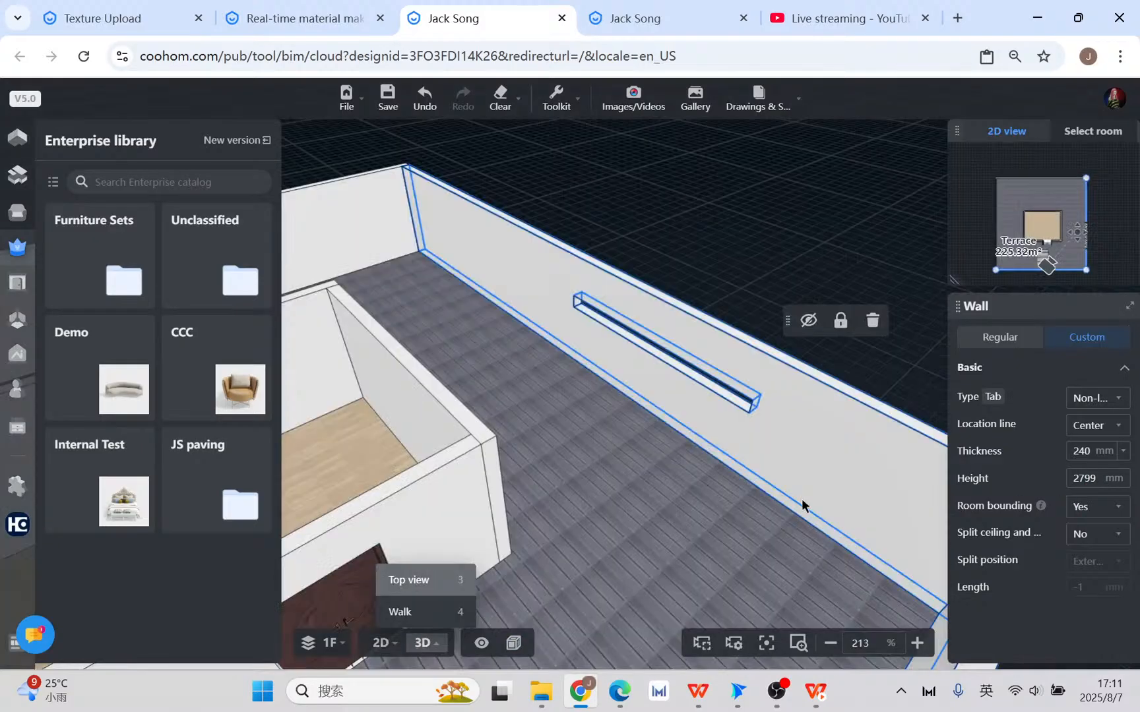
pyautogui.moveTo(788, 549); pyautogui.dragTo(728, 380)
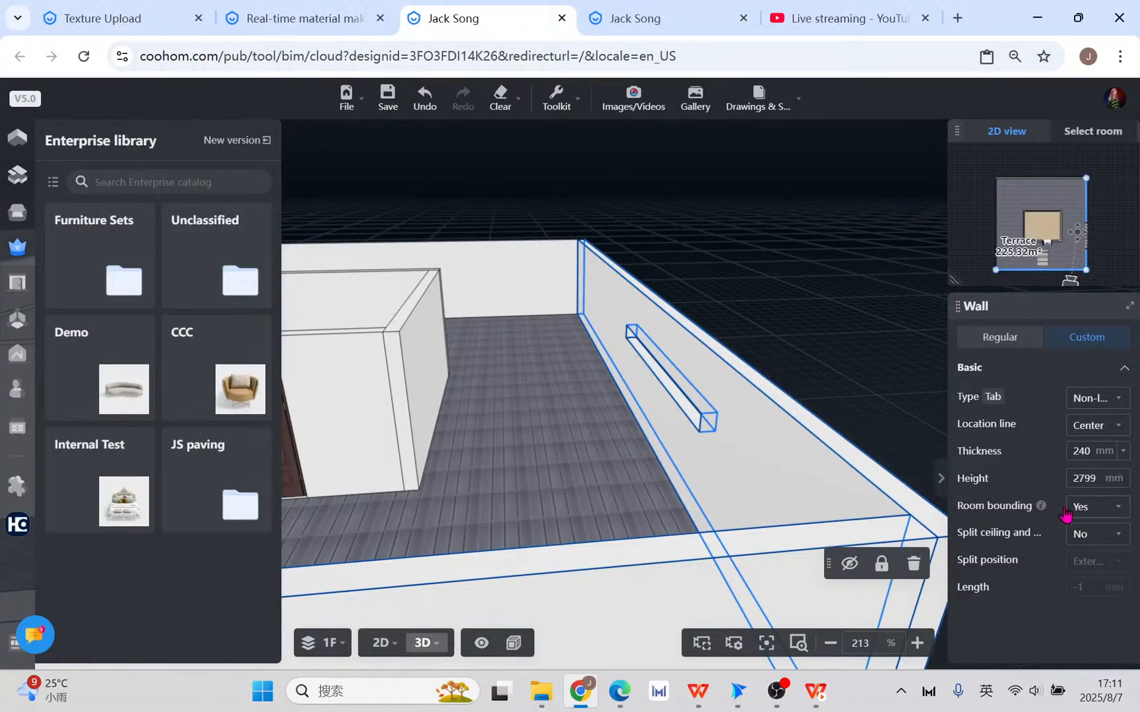
pyautogui.click(1117, 508)
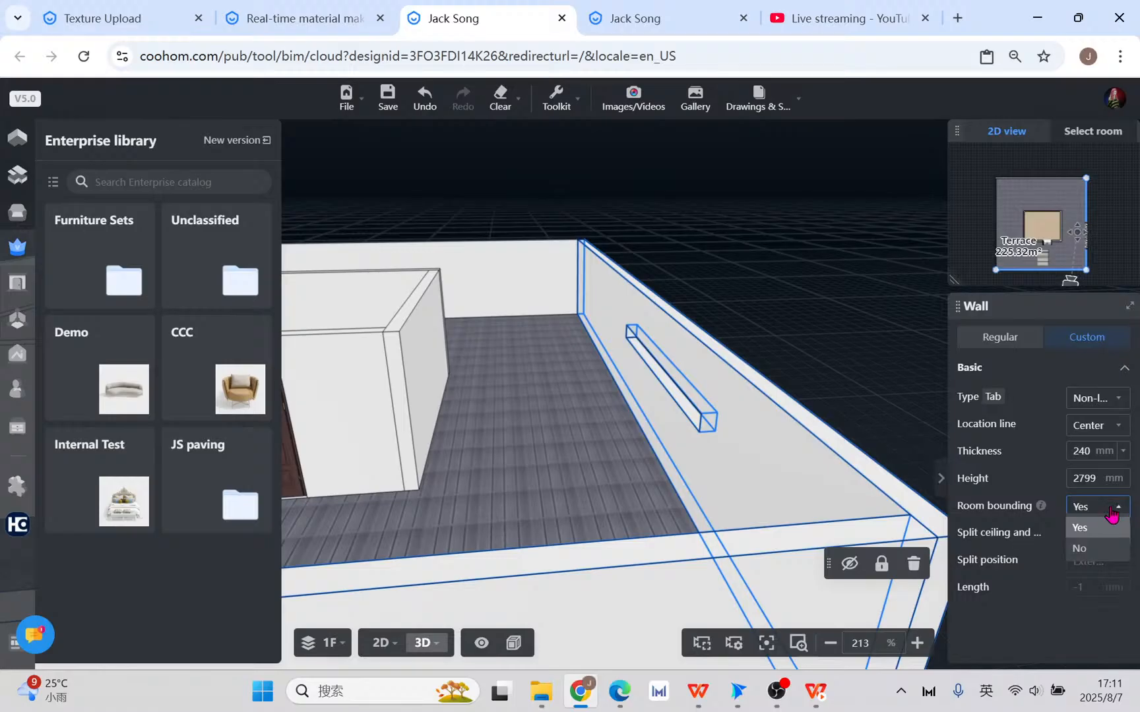
pyautogui.click(1118, 513)
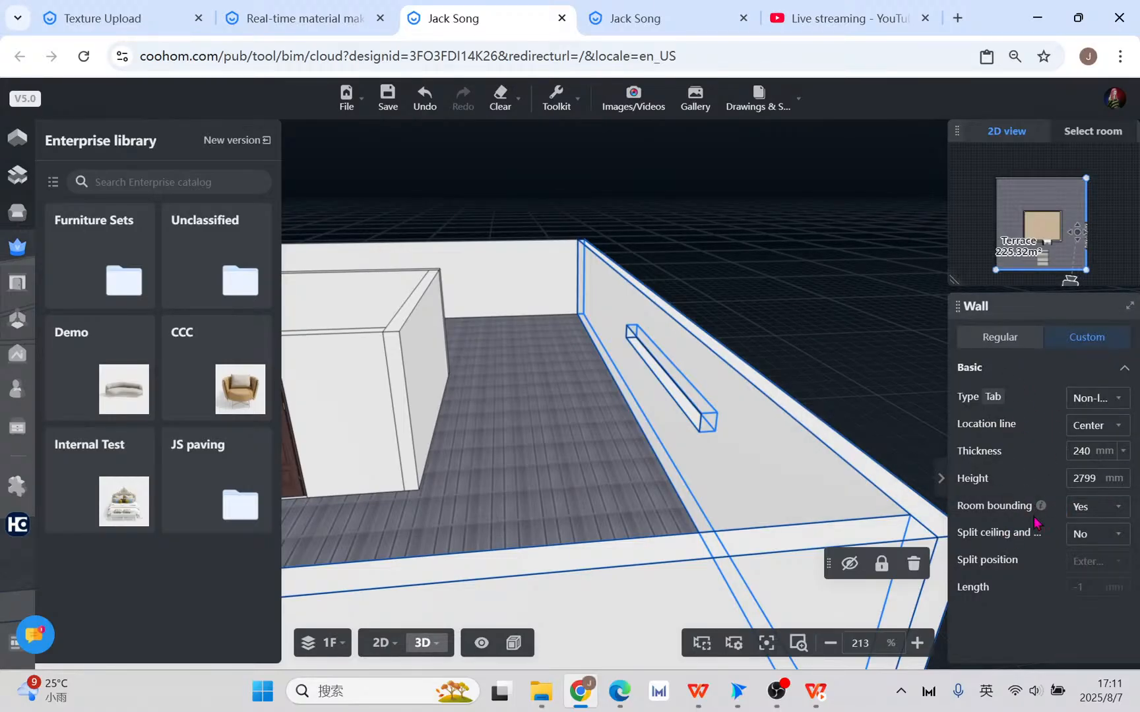
pyautogui.scroll(-5, 781, 422)
pyautogui.moveTo(664, 458); pyautogui.dragTo(710, 392)
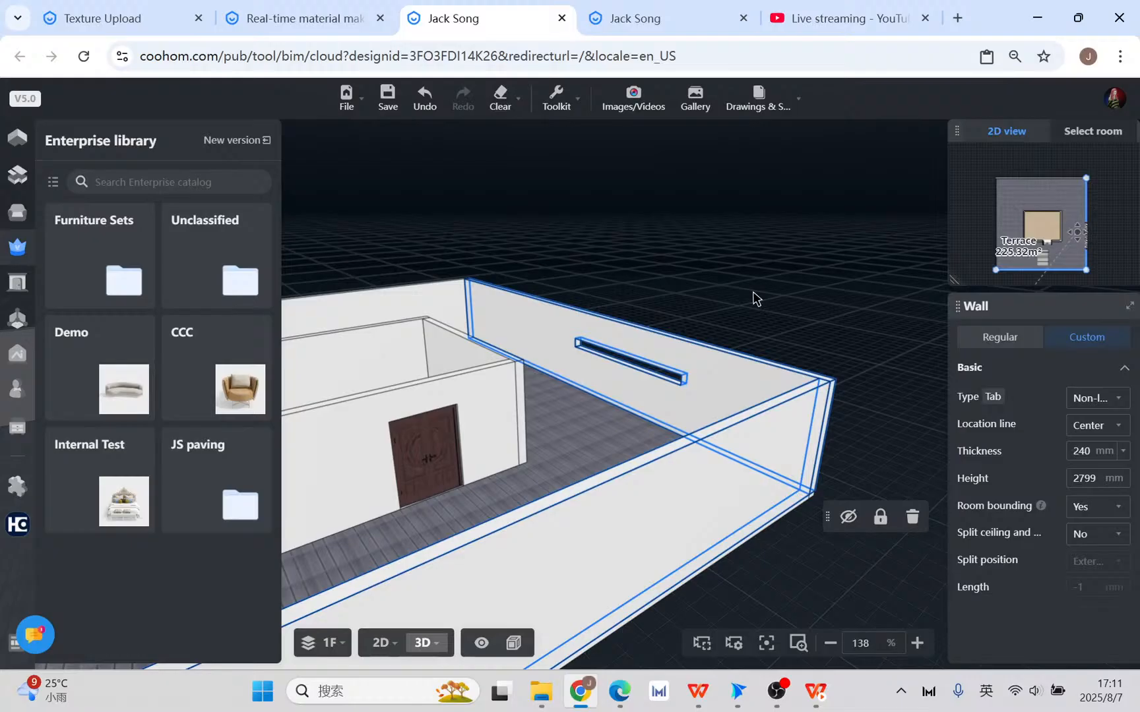
pyautogui.moveTo(13, 317)
pyautogui.moveTo(1037, 514)
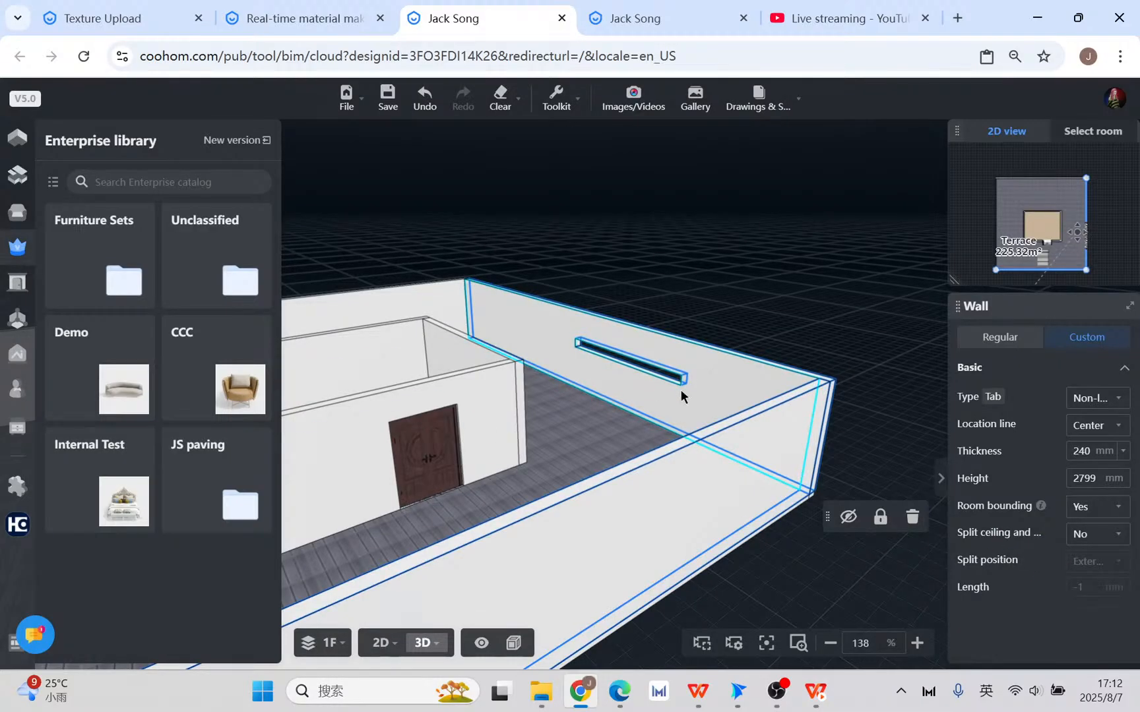
# - Switch to the open villa design with the tree and stone paths, and show its 2D floor plan with the drawing tools
pyautogui.click(678, 26)
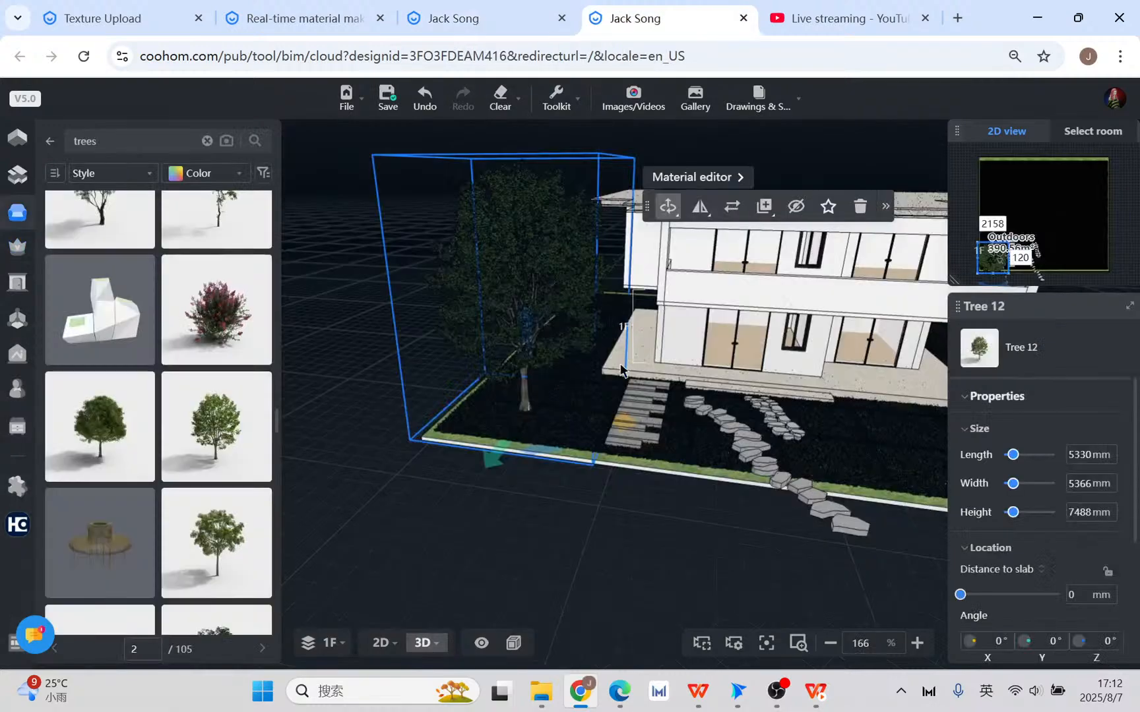
pyautogui.scroll(-3, 517, 504)
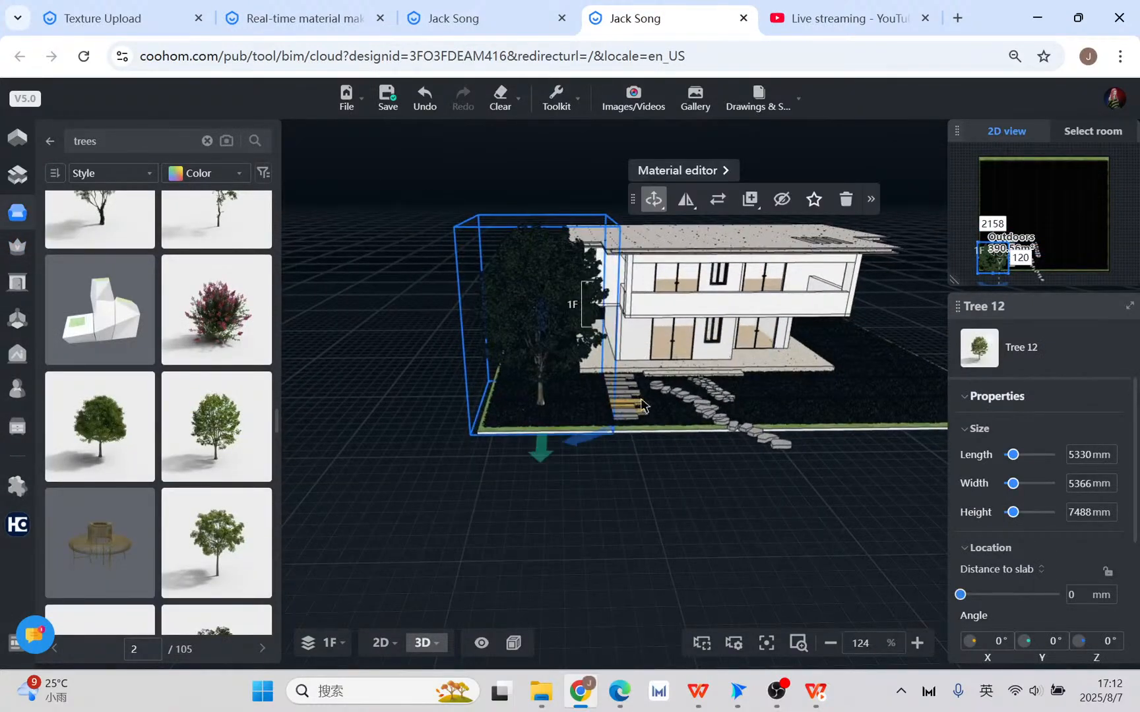
pyautogui.click(381, 643)
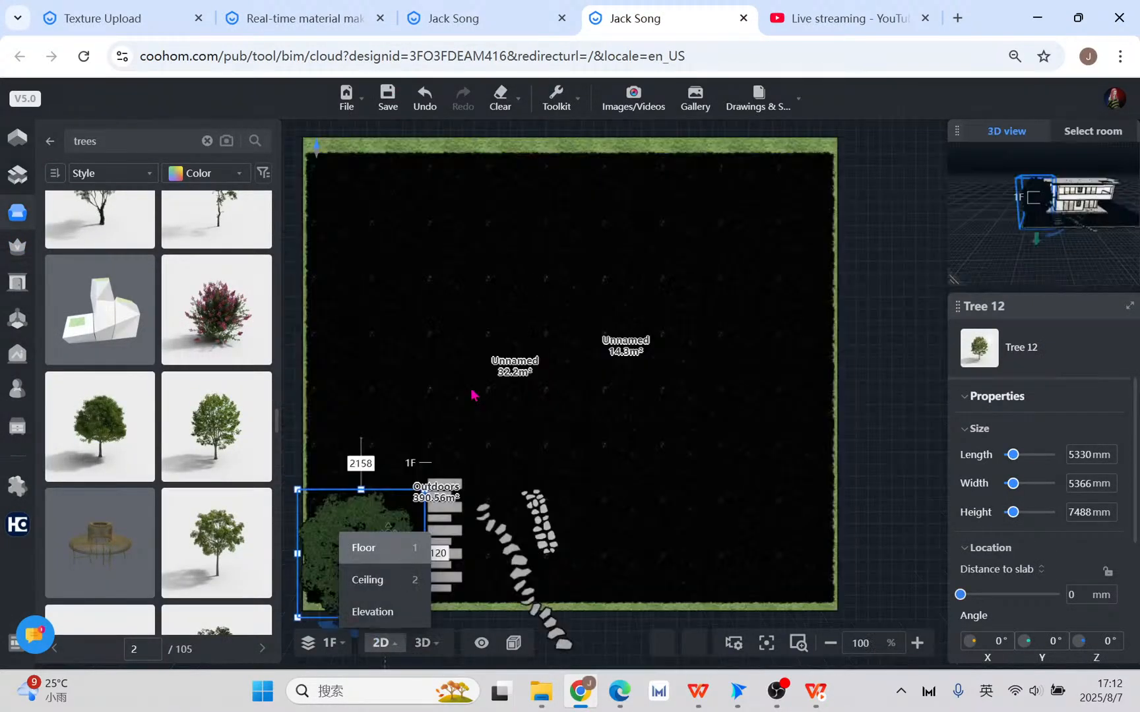
pyautogui.scroll(-3, 473, 394)
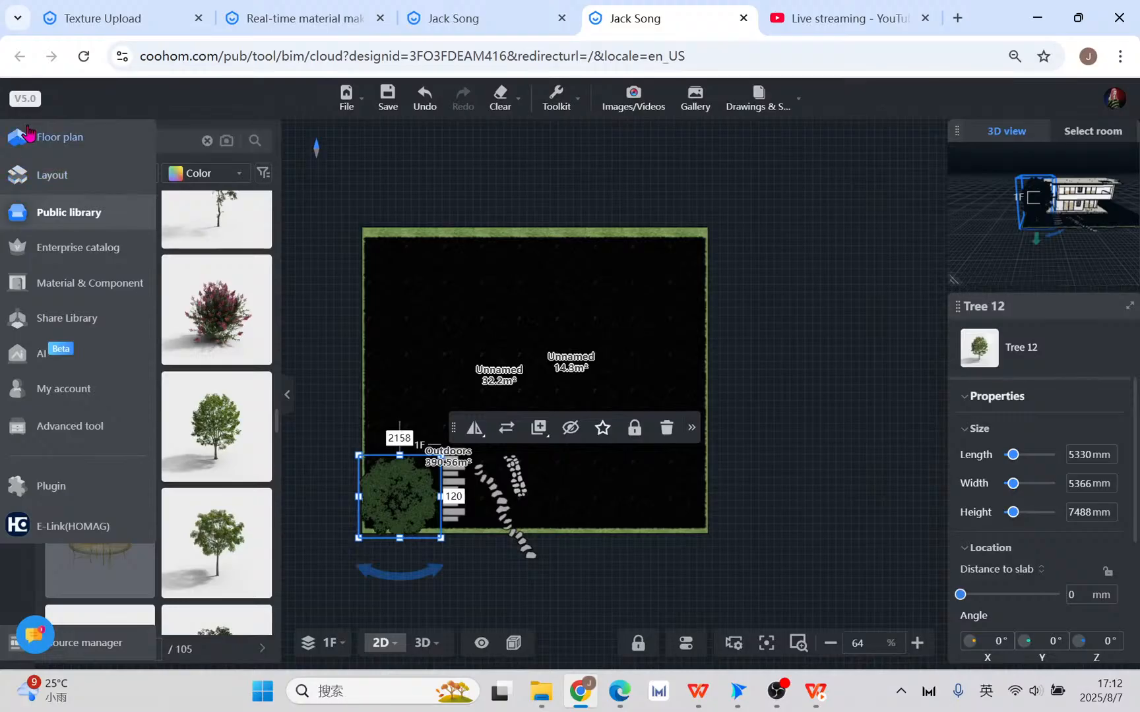
pyautogui.click(29, 136)
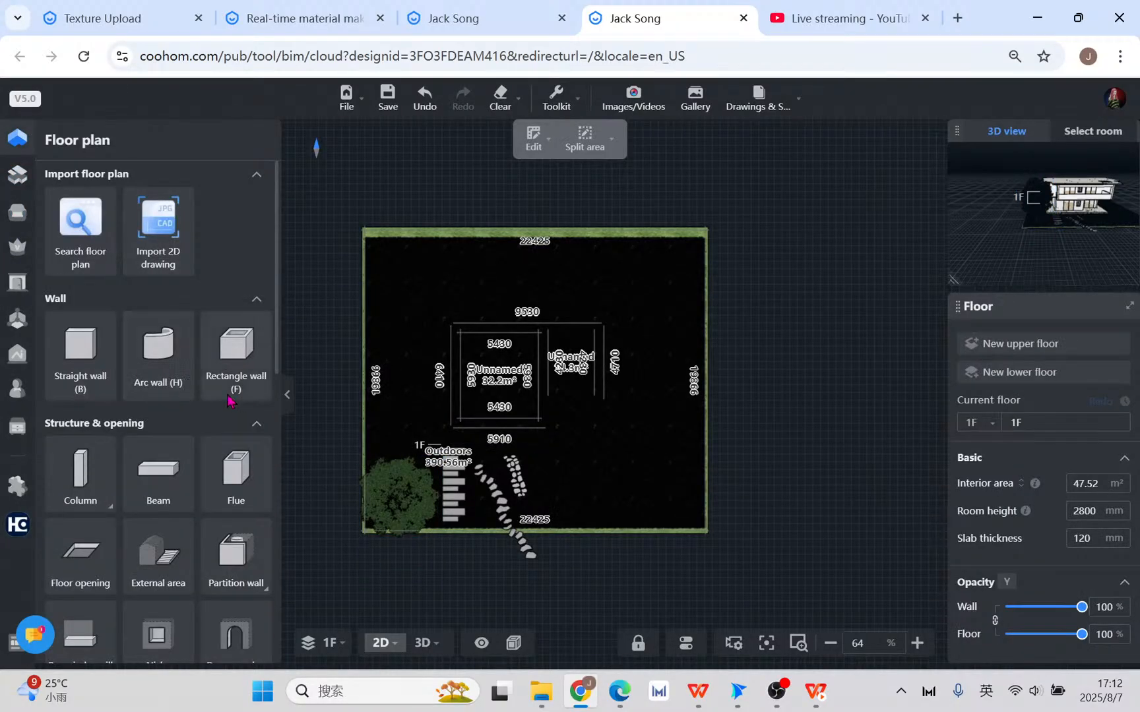
# - Search the public library for "wall" and look through the models for a garden wall
pyautogui.click(29, 212)
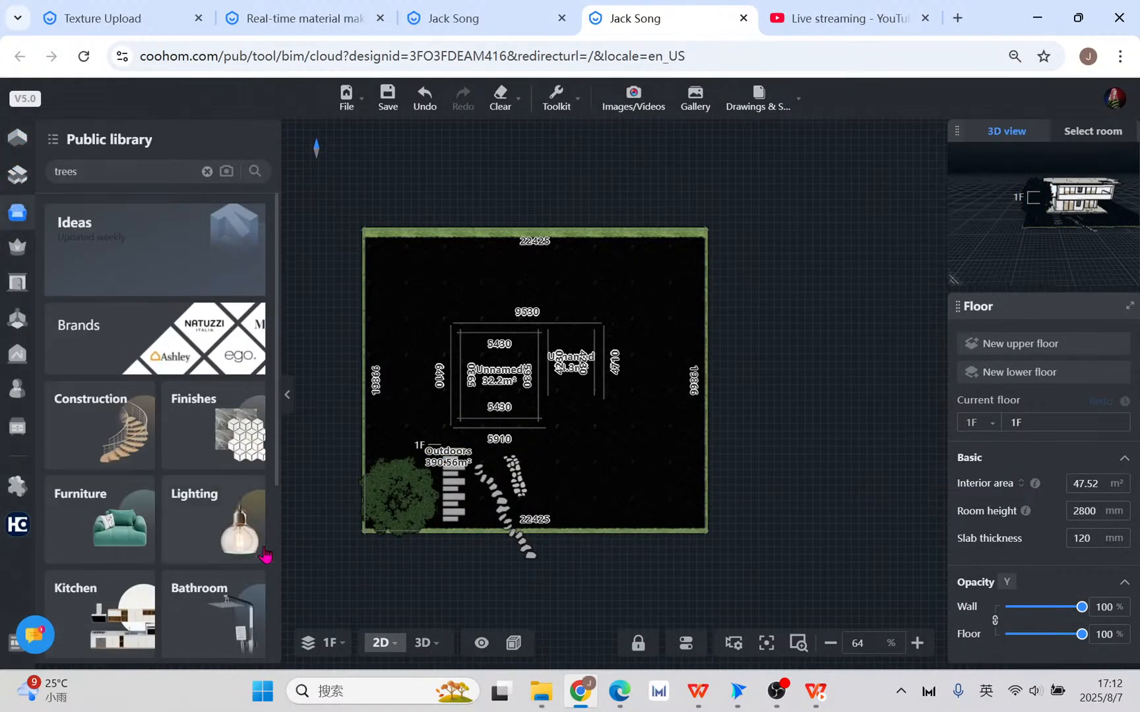
pyautogui.click(142, 175)
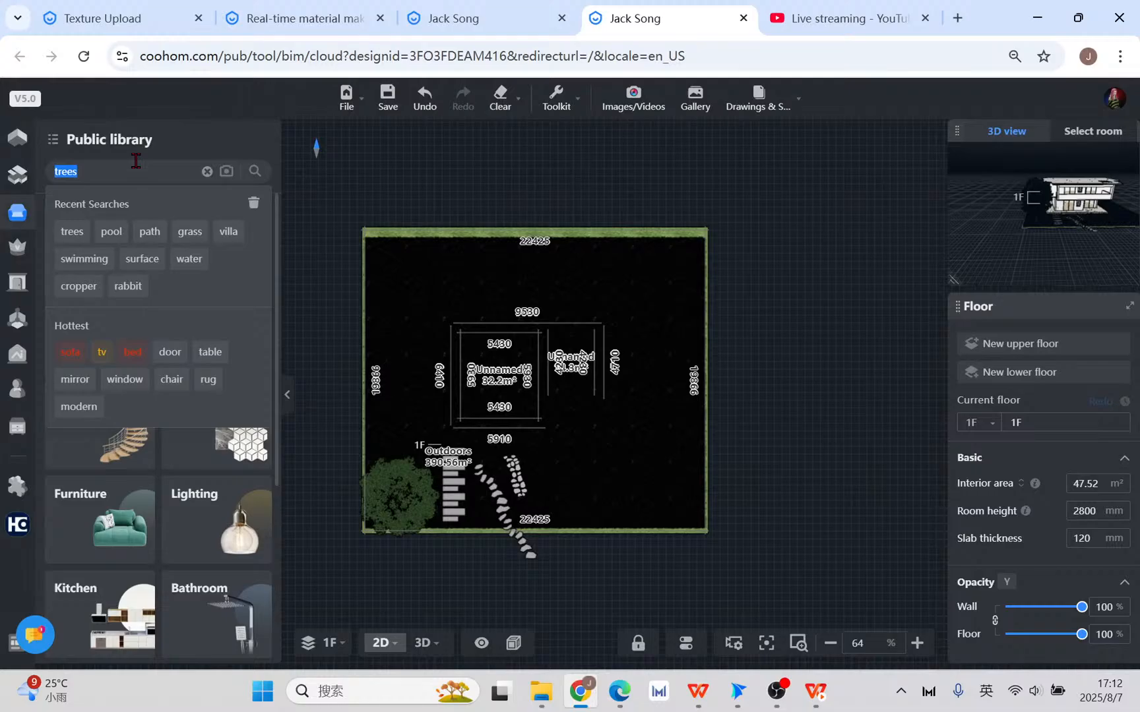
pyautogui.write('wall')
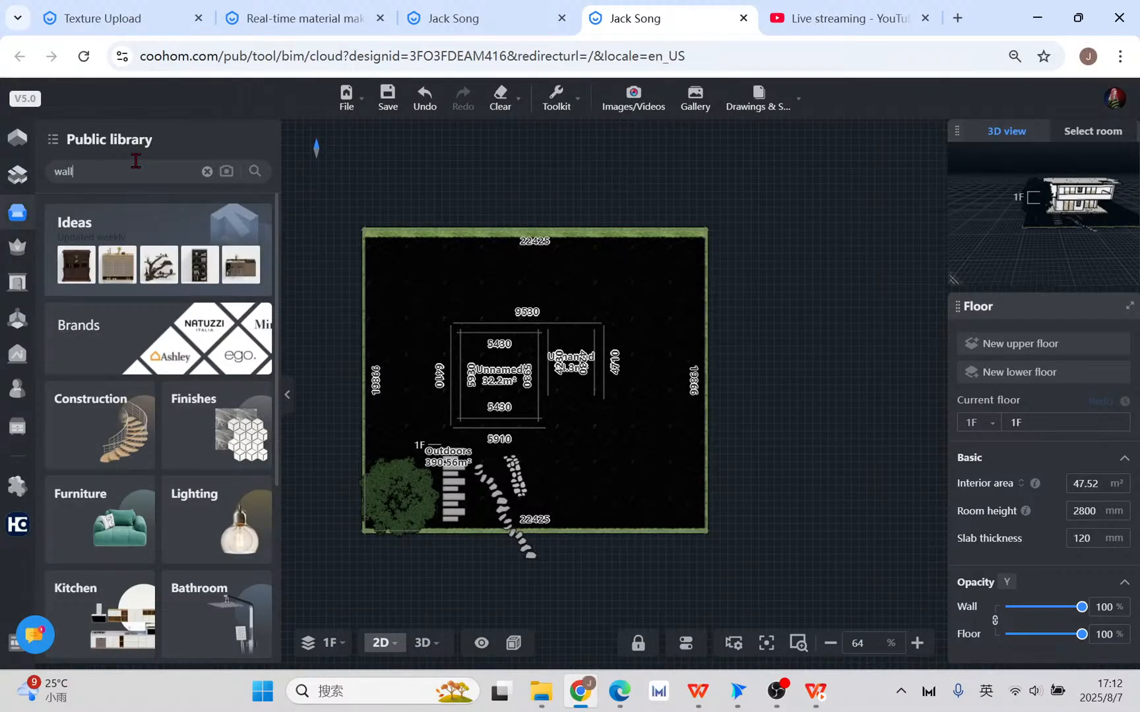
pyautogui.press('Return')
pyautogui.click(147, 141)
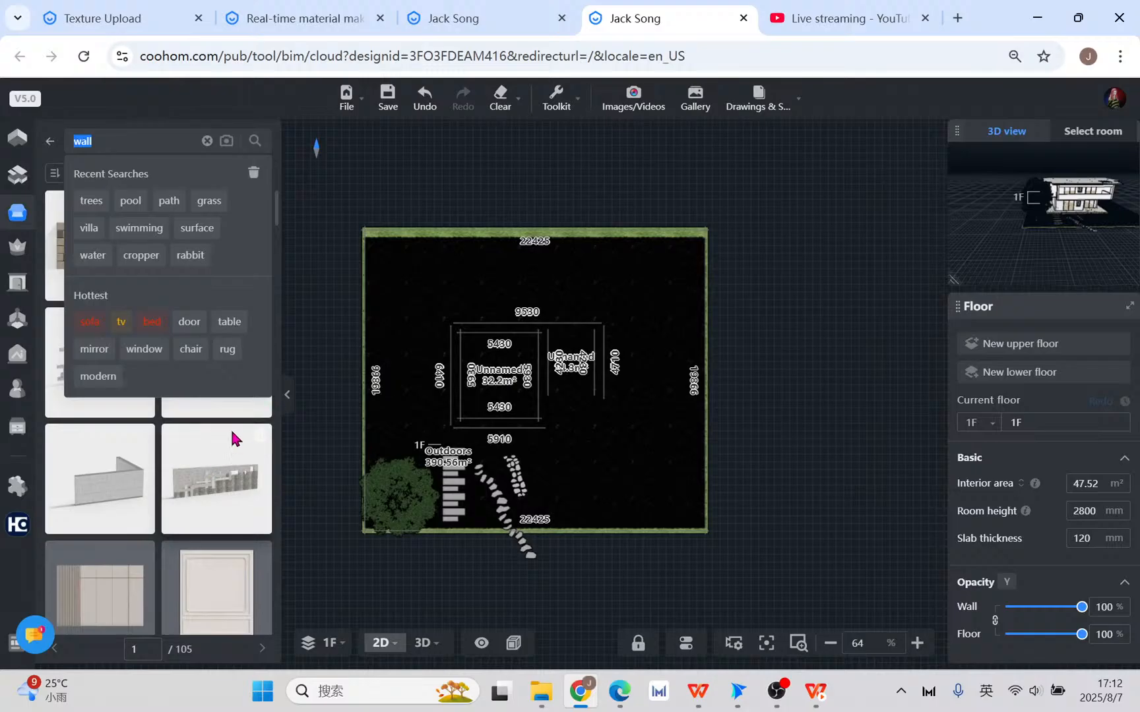
pyautogui.scroll(-3, 264, 462)
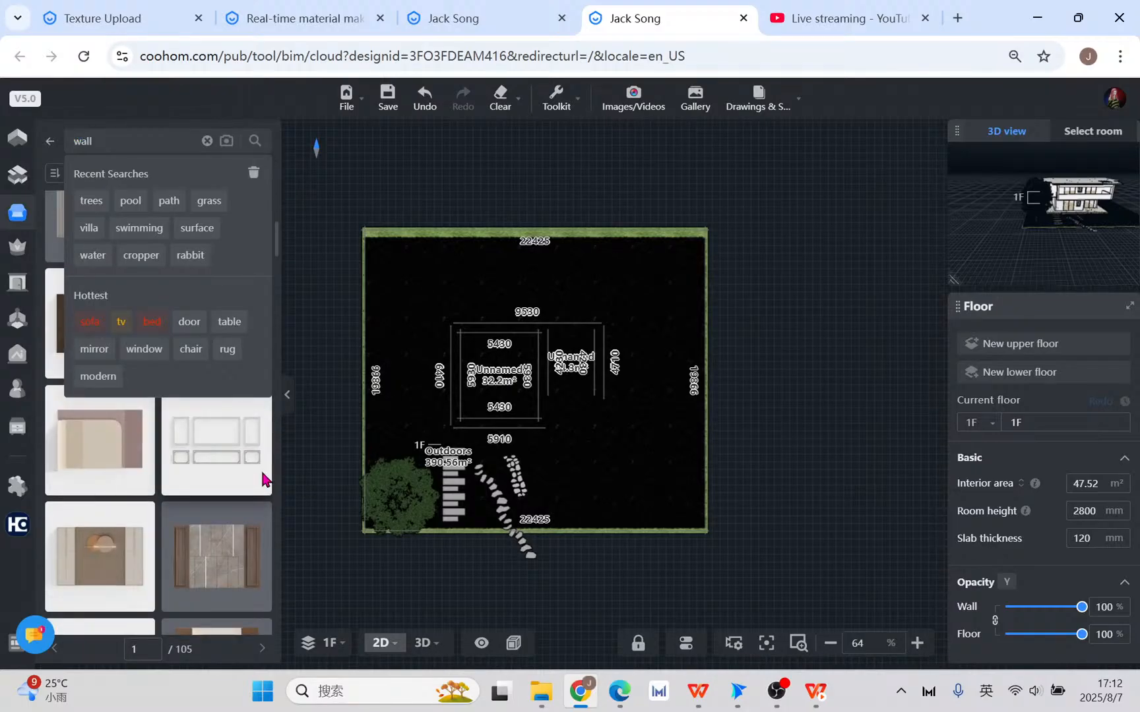
pyautogui.scroll(5, 251, 342)
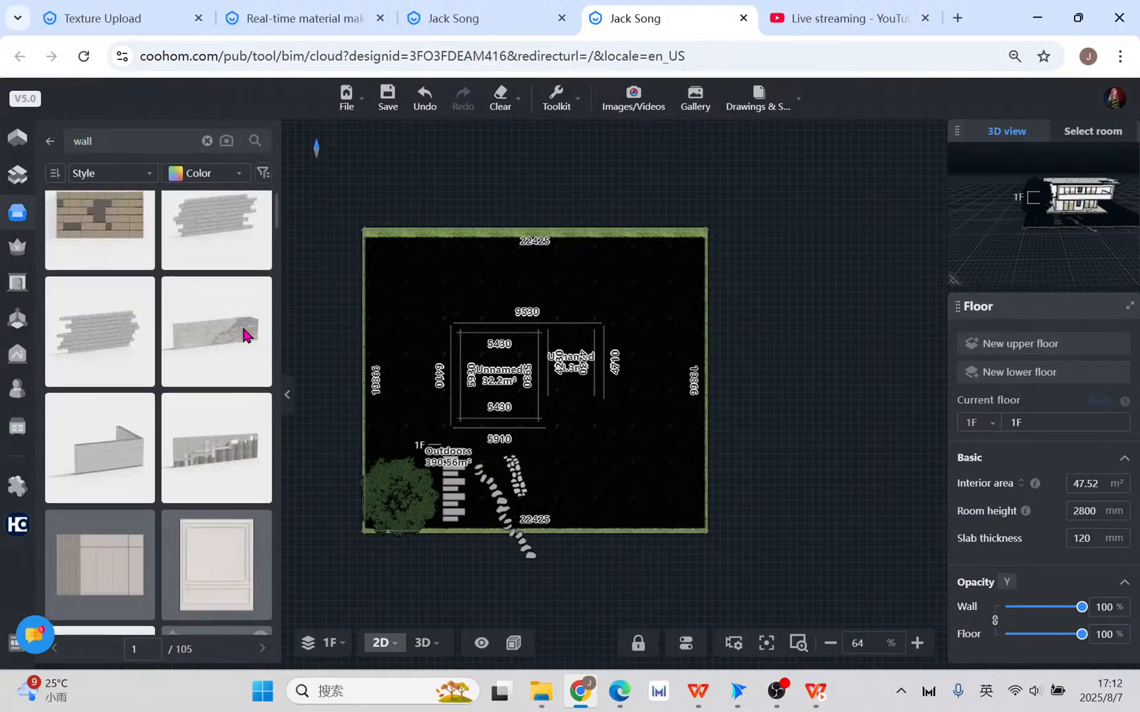
# - Search the public library for "enclosure" and preview the wooden wall enclosure grille's details
pyautogui.click(138, 142)
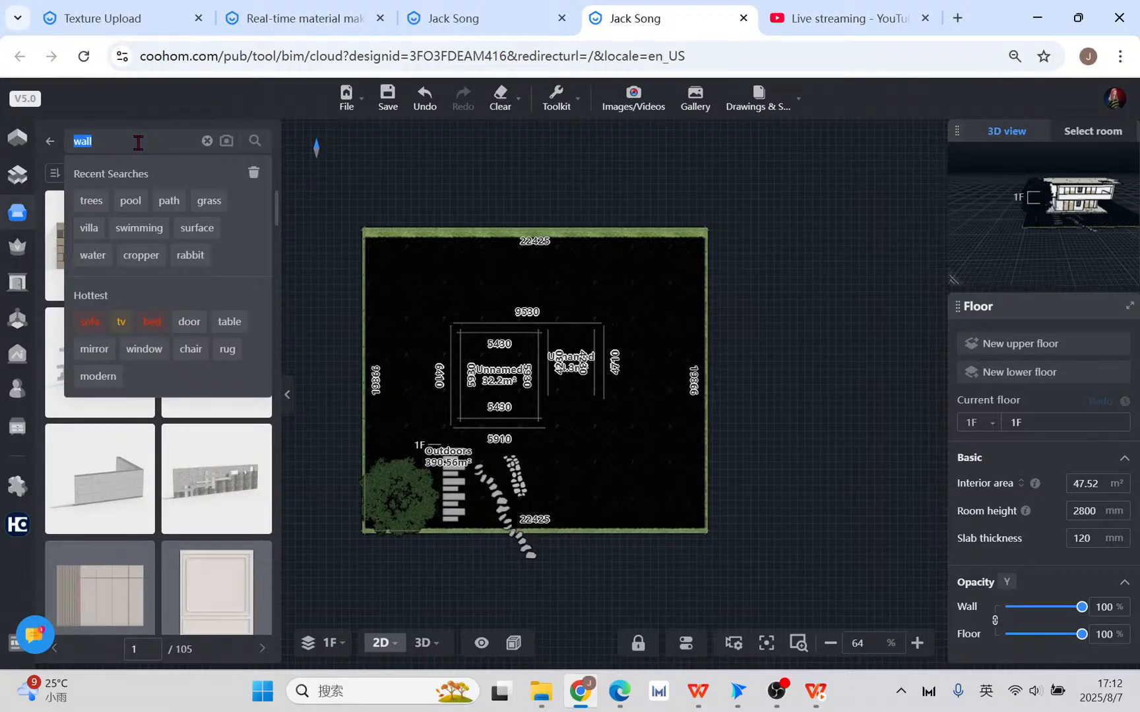
pyautogui.write('enclosure')
pyautogui.press('Return')
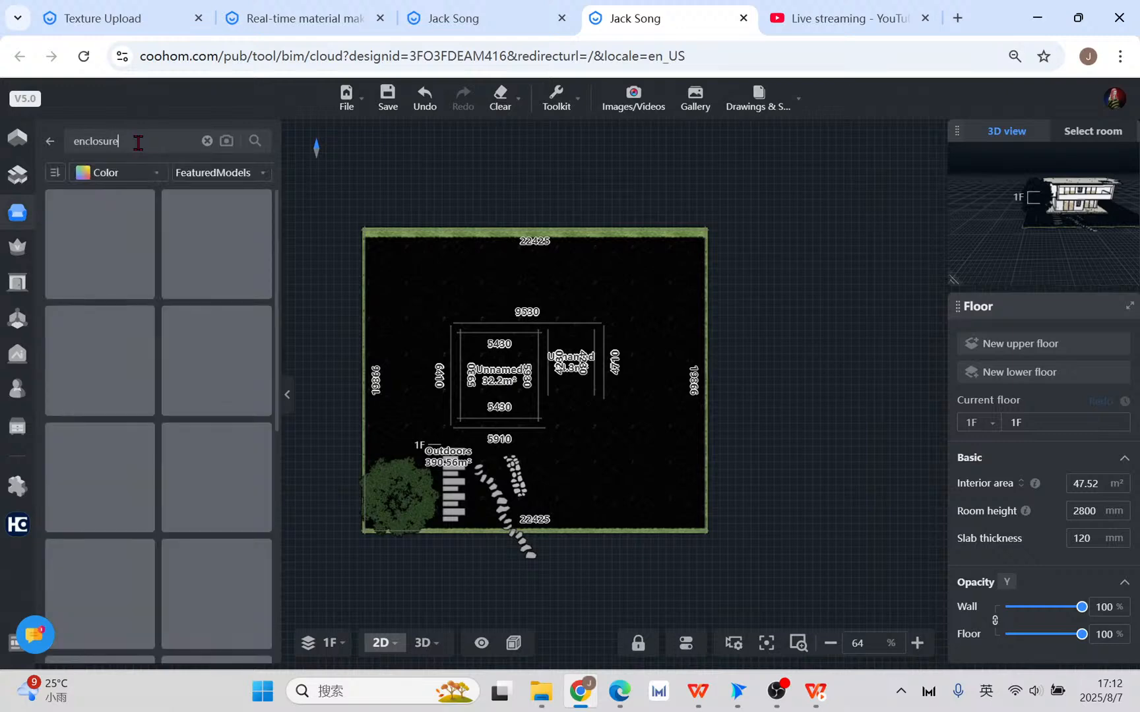
pyautogui.scroll(-5, 244, 338)
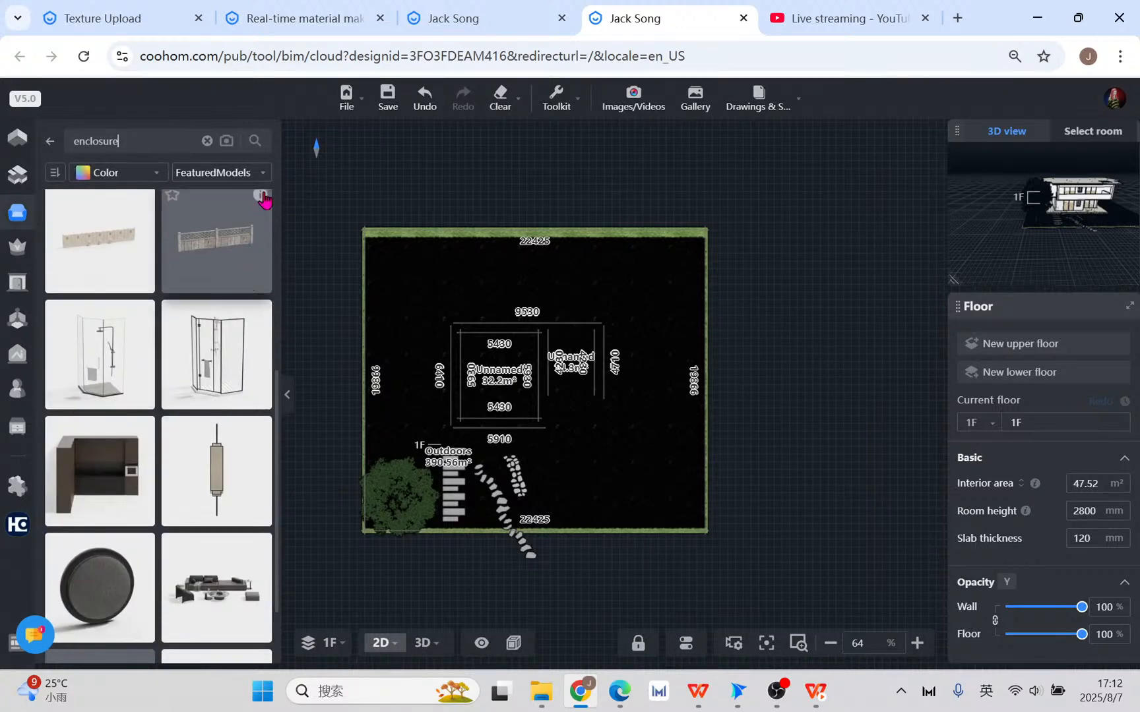
pyautogui.moveTo(261, 198)
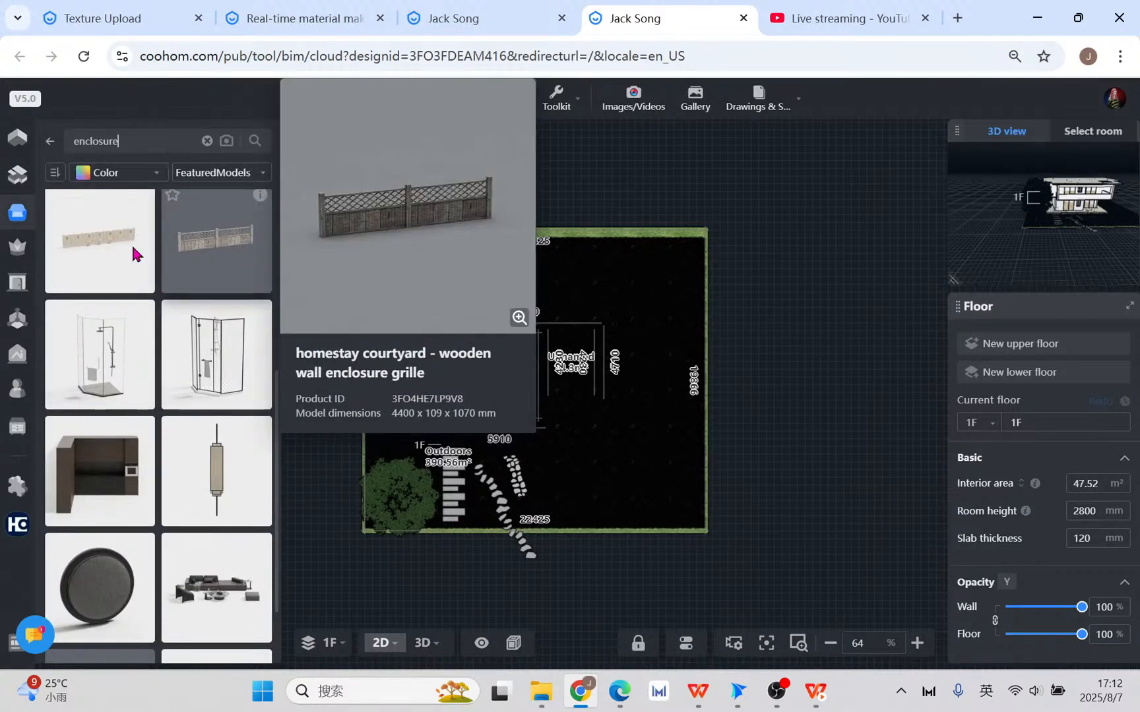
# - Finish looking through the enclosure models, and search the public library for "fence" to browse the fence models
pyautogui.scroll(-2, 207, 349)
pyautogui.scroll(-5, 207, 353)
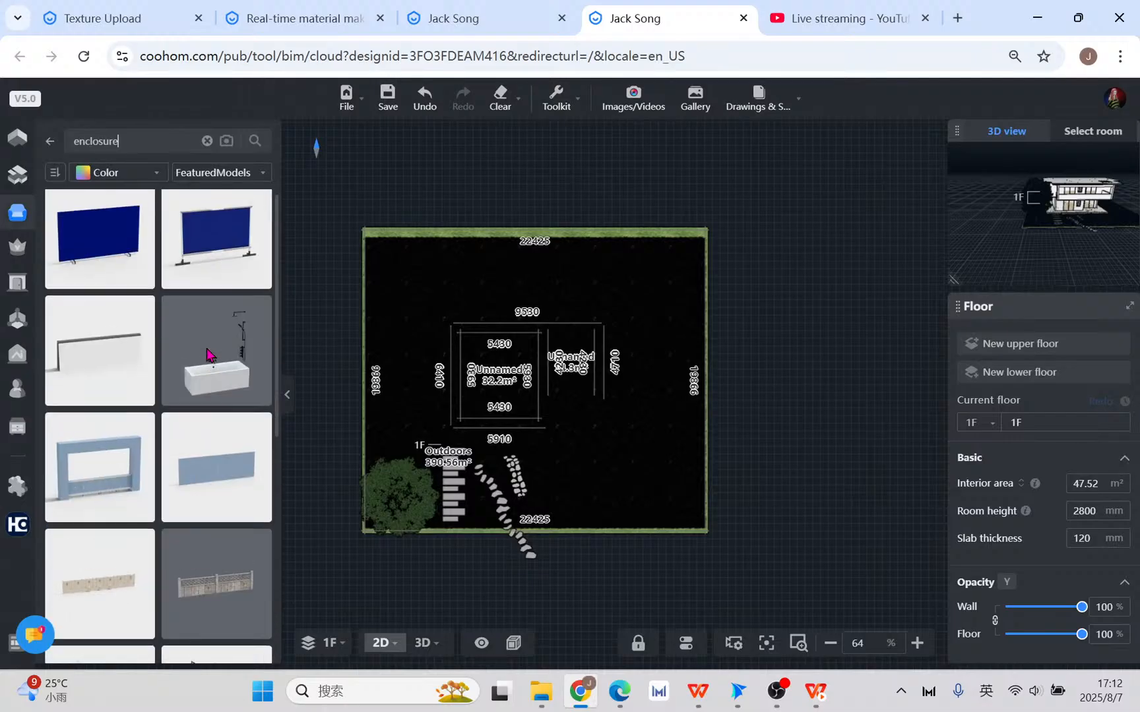
pyautogui.click(160, 149)
pyautogui.write('fendce')
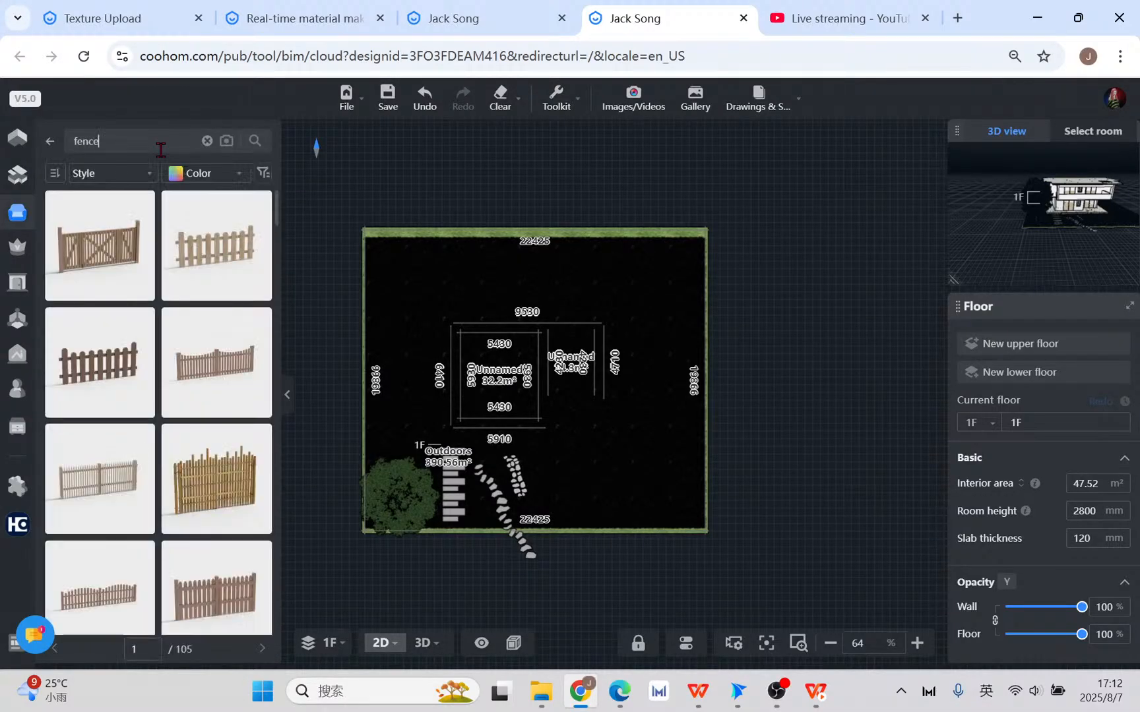
pyautogui.scroll(-2, 201, 406)
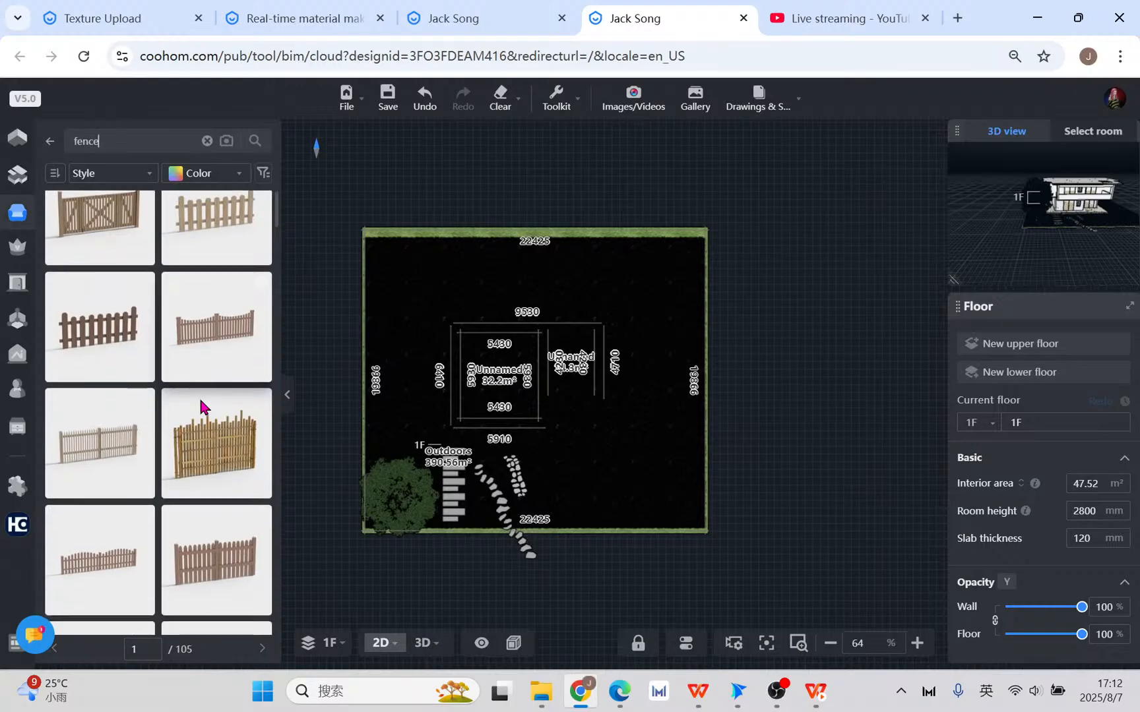
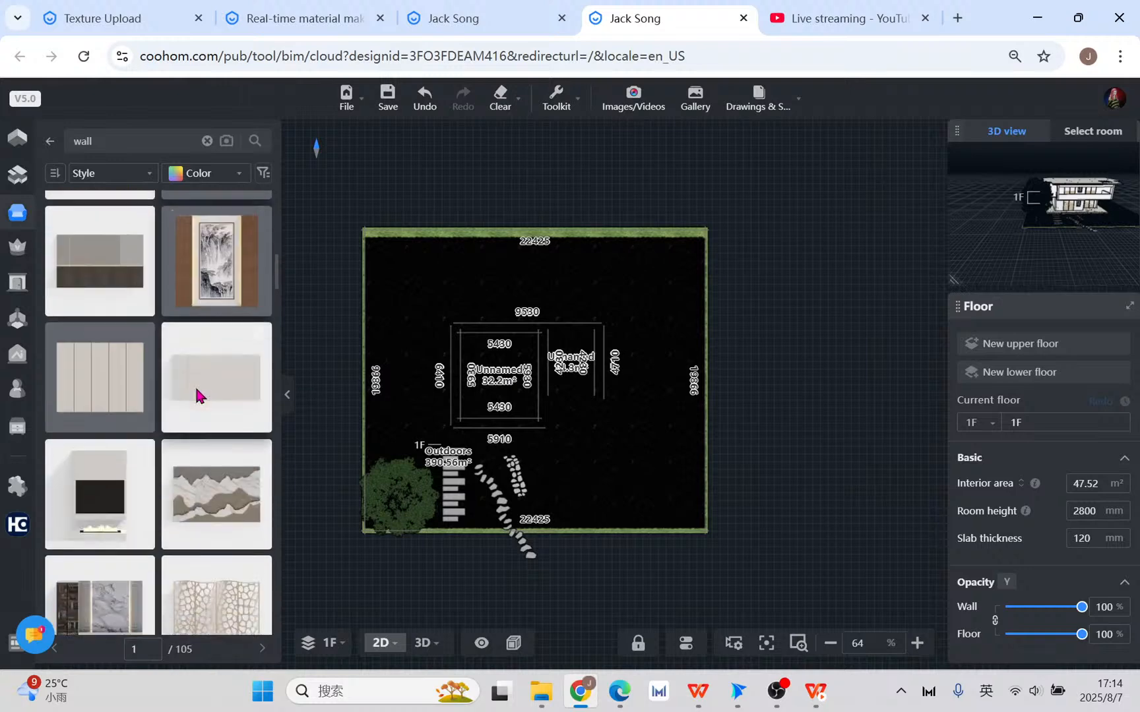
# - Look through more wall models, and search the public library for "enclosure" again to browse its models
pyautogui.scroll(-5, 215, 499)
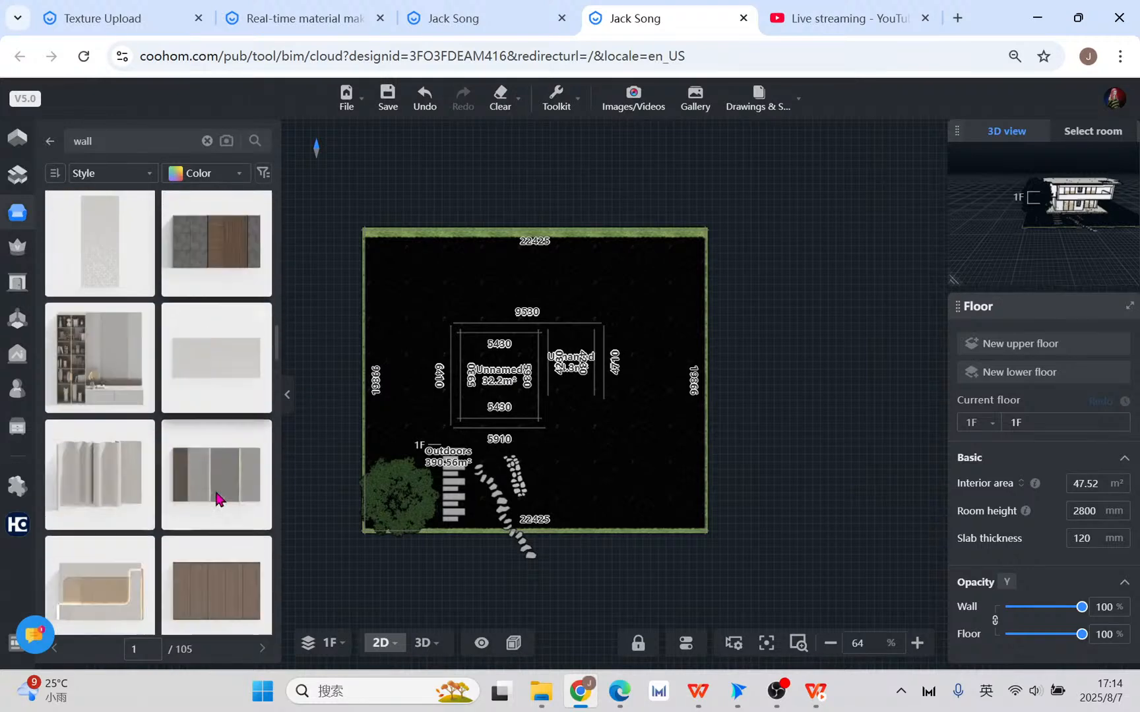
pyautogui.click(134, 140)
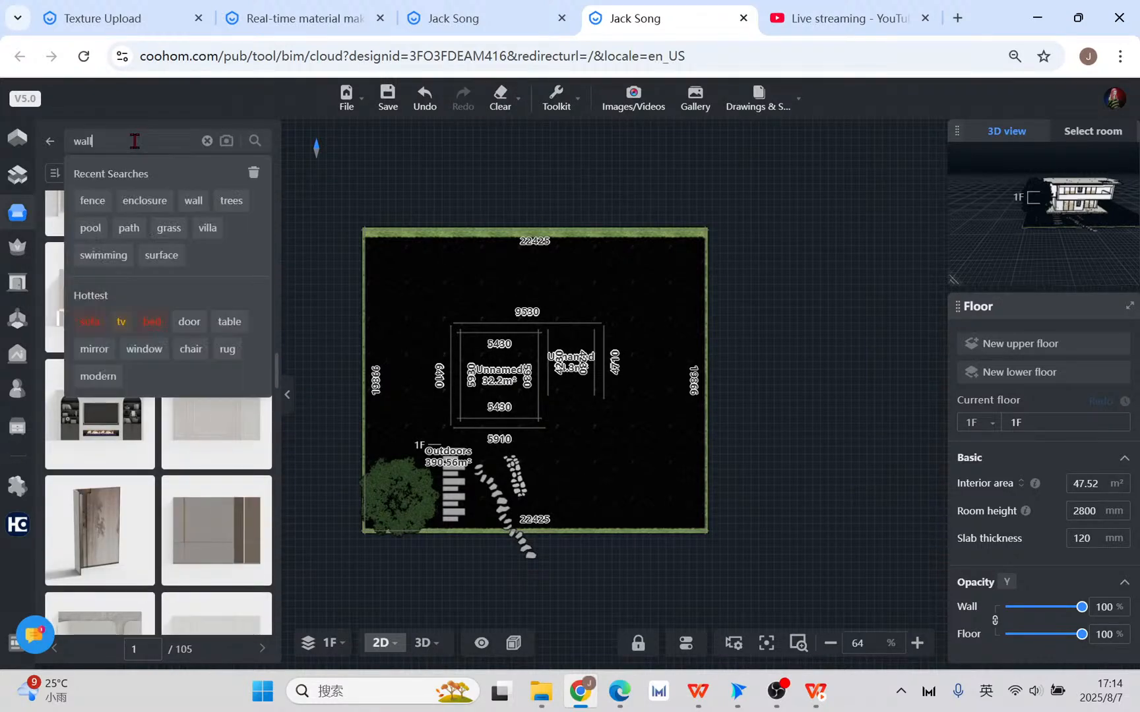
pyautogui.press('BackSpace')
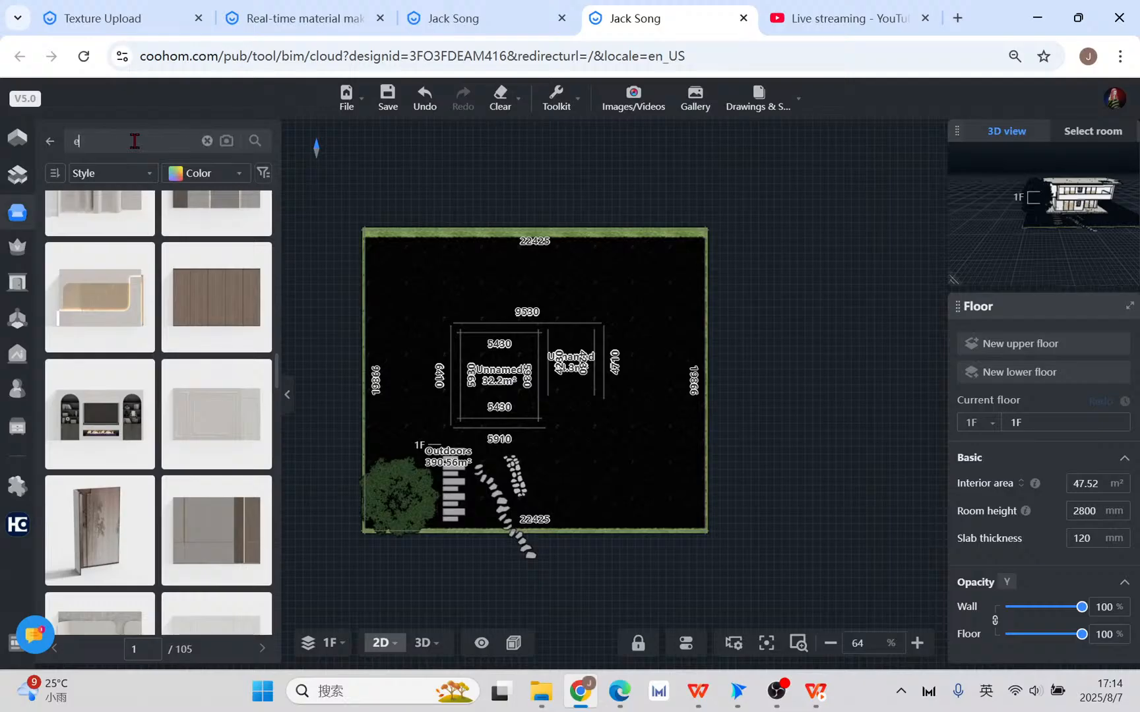
pyautogui.press('BackSpace')
pyautogui.press('BackSpace')
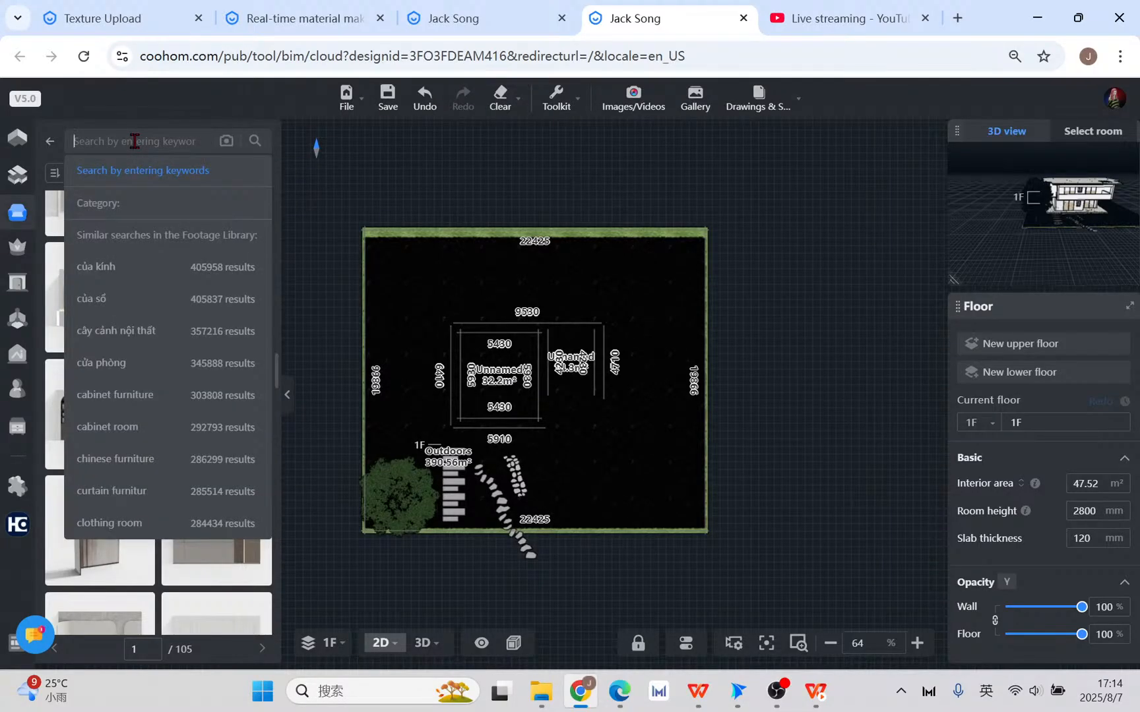
pyautogui.press('BackSpace')
pyautogui.write('wall')
pyautogui.press('BackSpace')
pyautogui.write('enclosure')
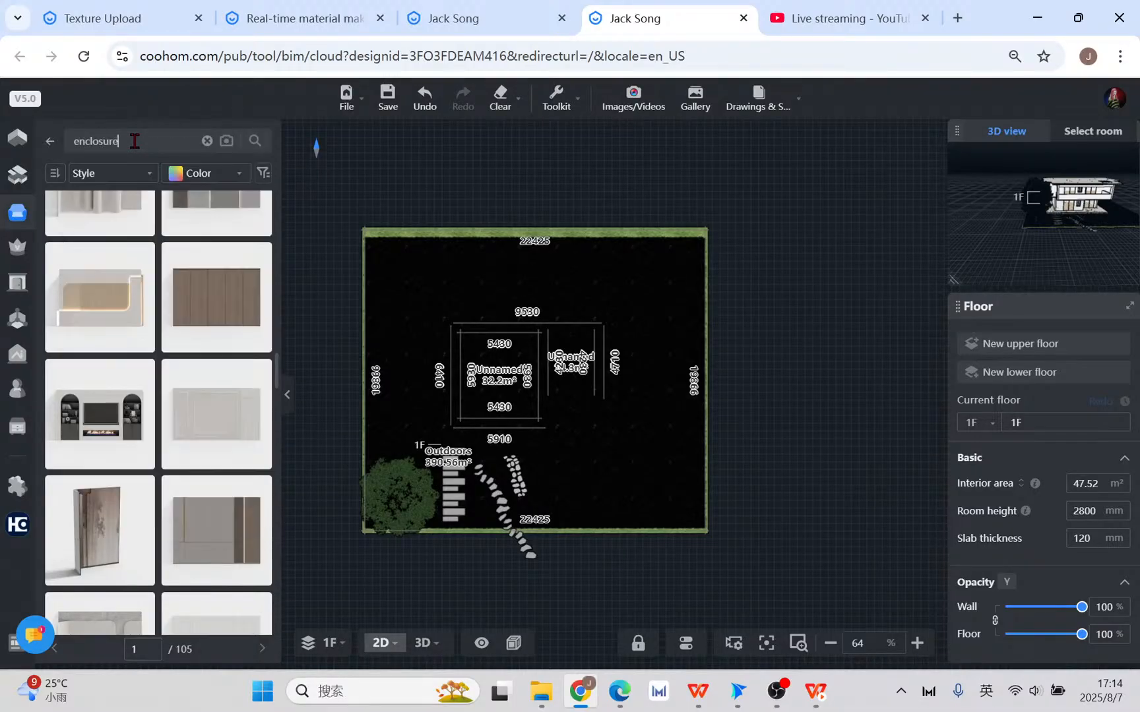
pyautogui.press('Return')
pyautogui.scroll(-1, 227, 448)
pyautogui.scroll(-5, 228, 448)
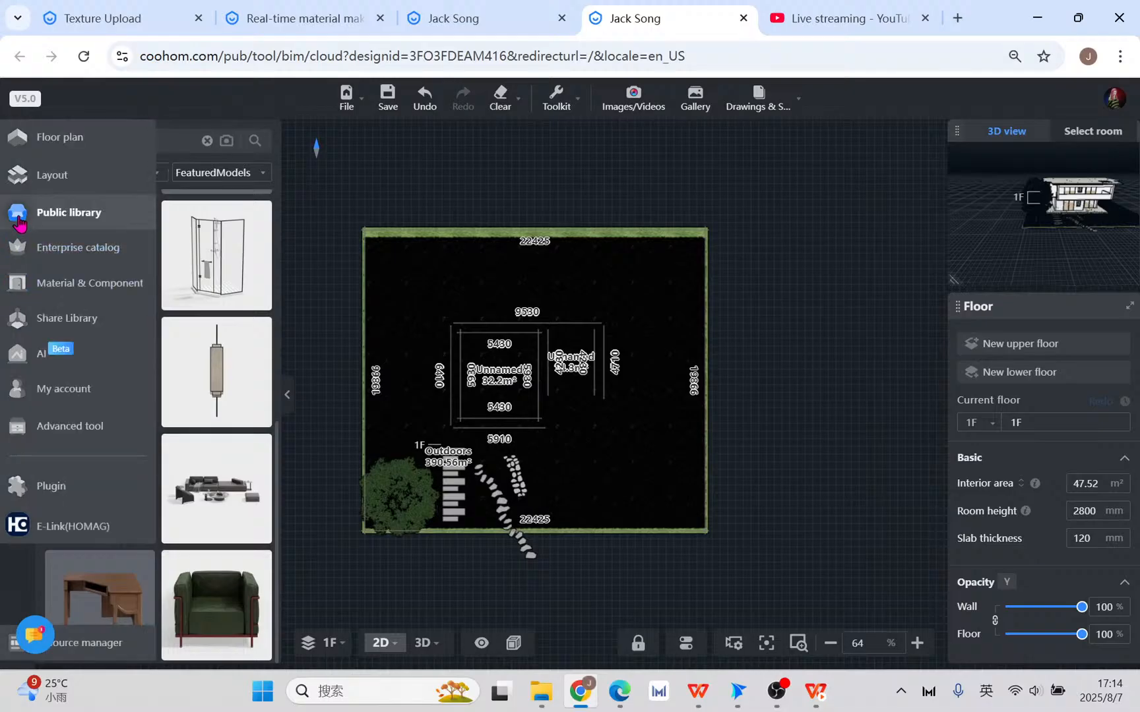
# - Open the public library's Outdoor category, search within it for "wall", and look through the models
pyautogui.click(19, 226)
pyautogui.scroll(-4, 234, 462)
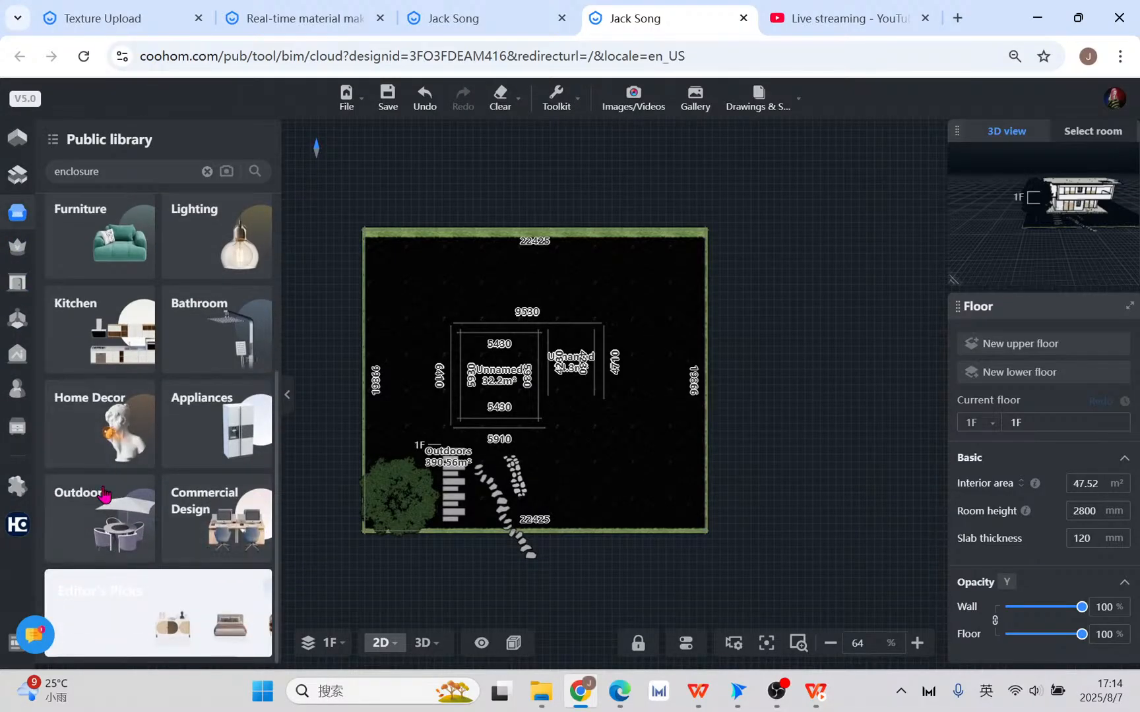
pyautogui.click(103, 493)
pyautogui.scroll(-3, 261, 436)
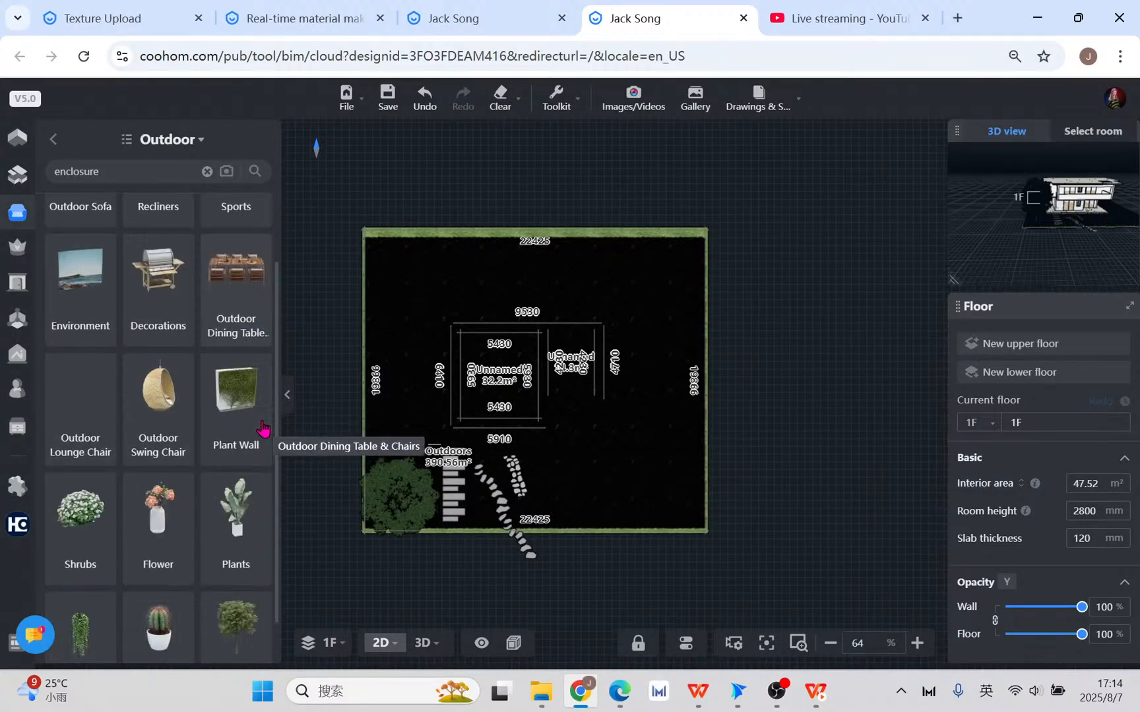
pyautogui.scroll(2, 182, 533)
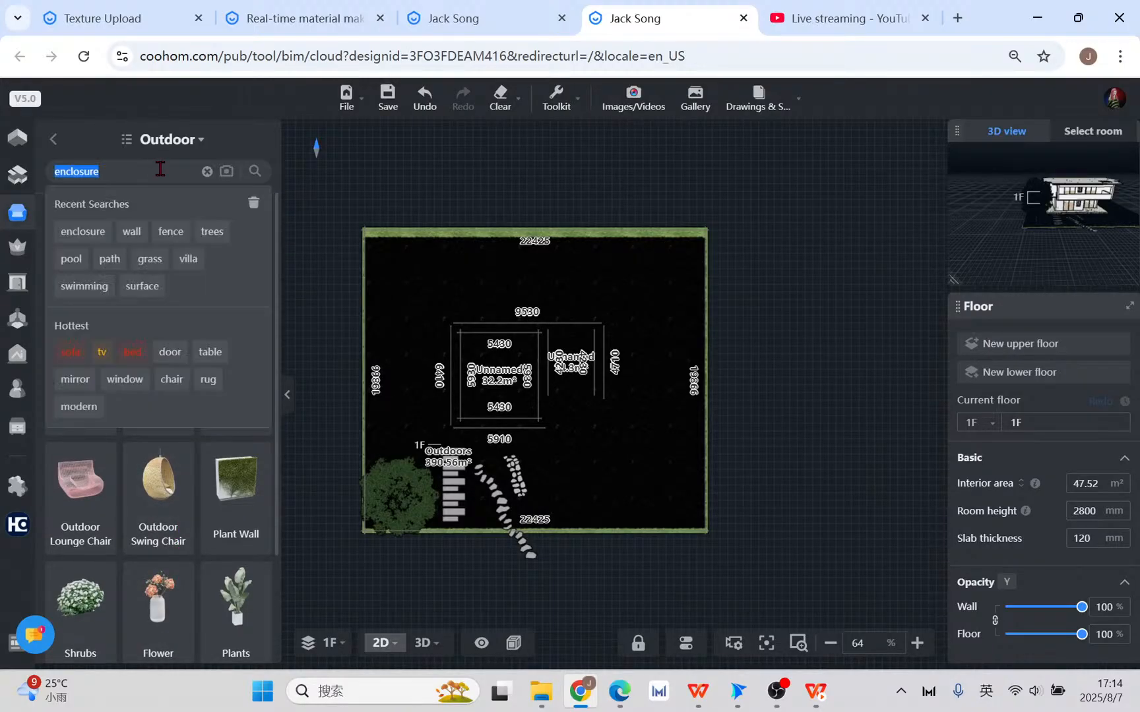
pyautogui.press('Return')
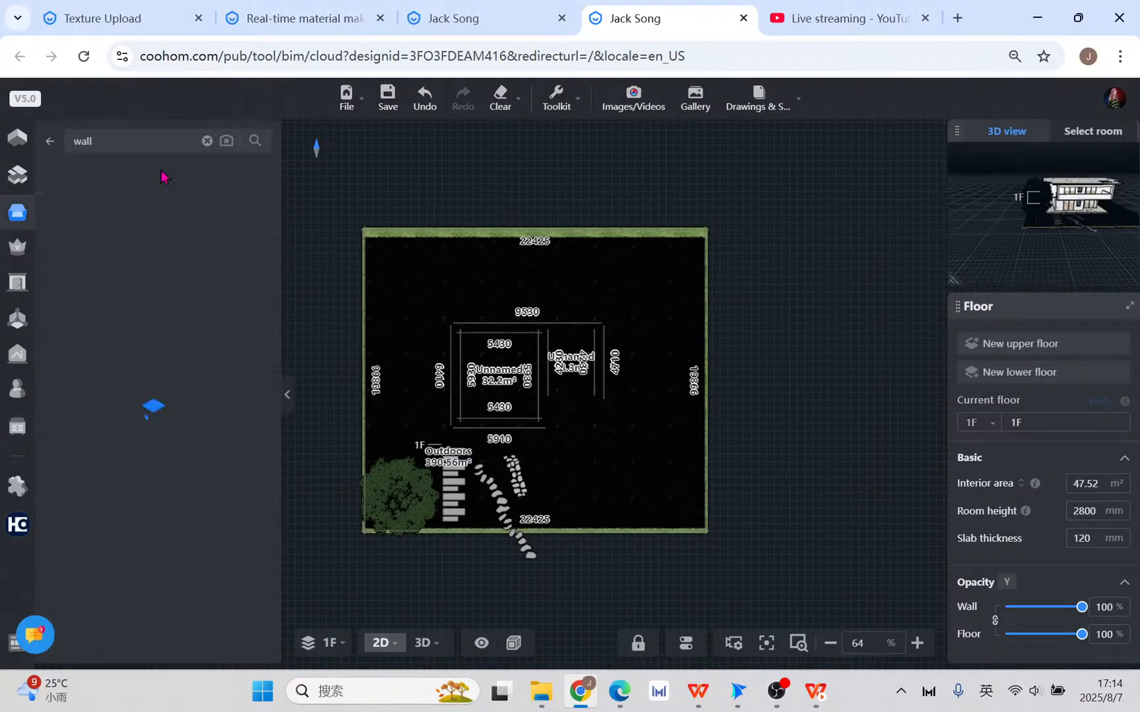
pyautogui.scroll(-10, 183, 433)
pyautogui.scroll(-10, 185, 438)
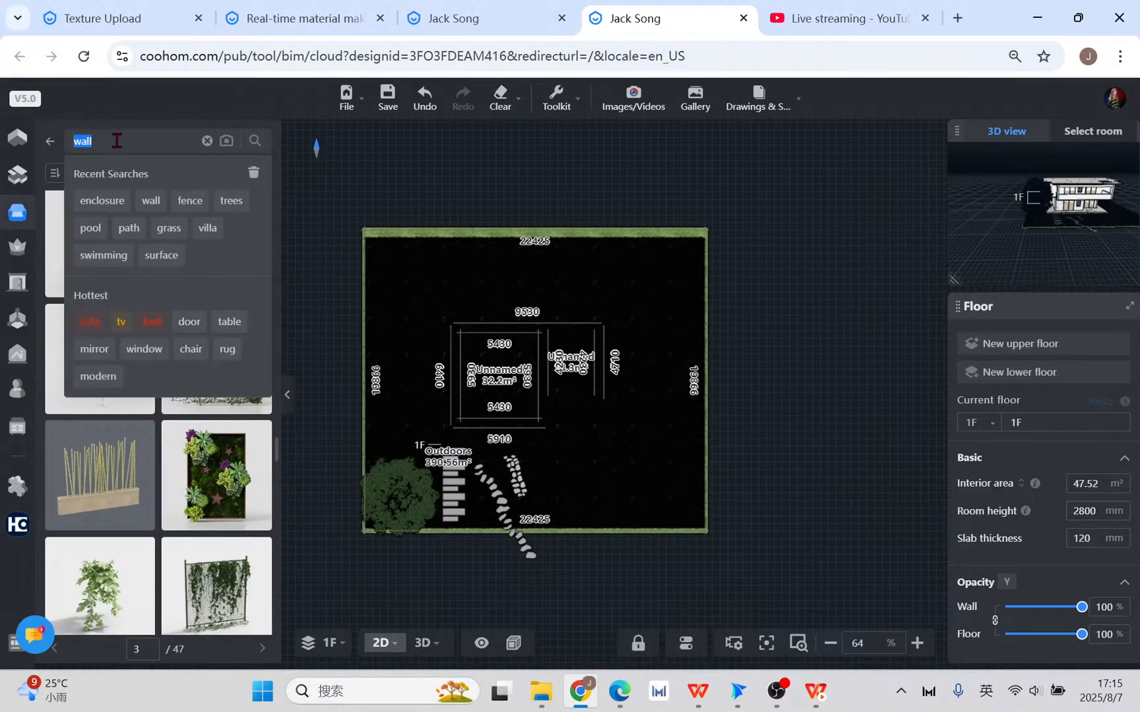
# - Search the Outdoor category for "fence" and look through the models
pyautogui.write('fence')
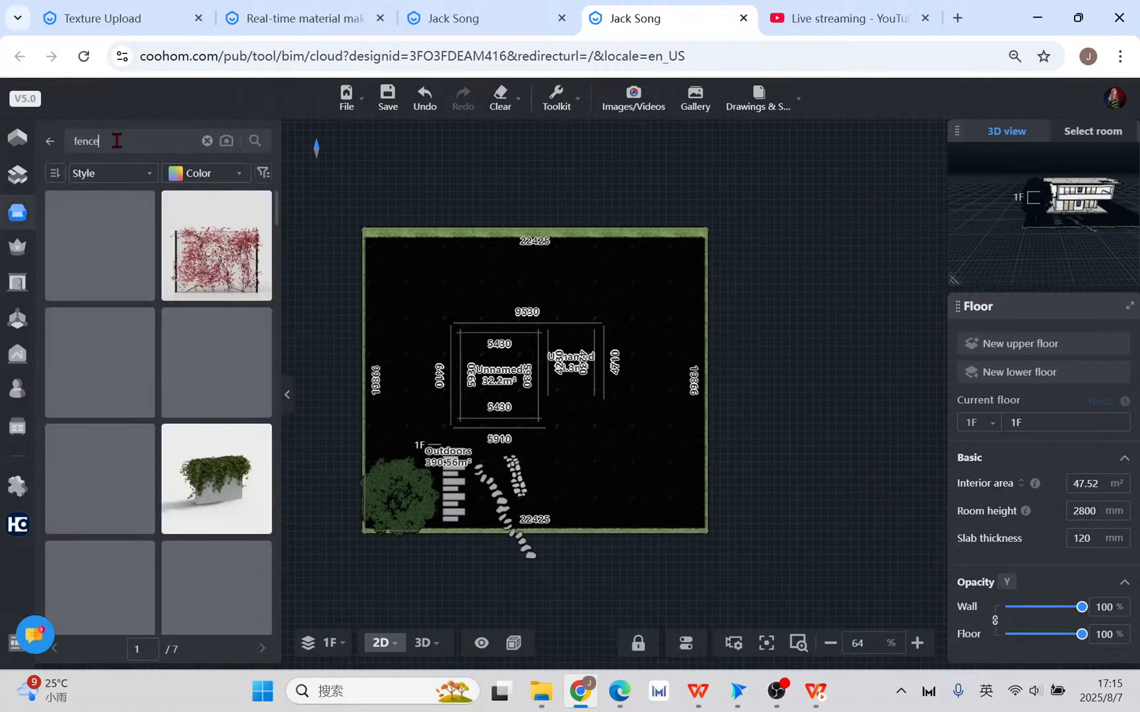
pyautogui.scroll(-3, 248, 356)
pyautogui.scroll(-10, 248, 357)
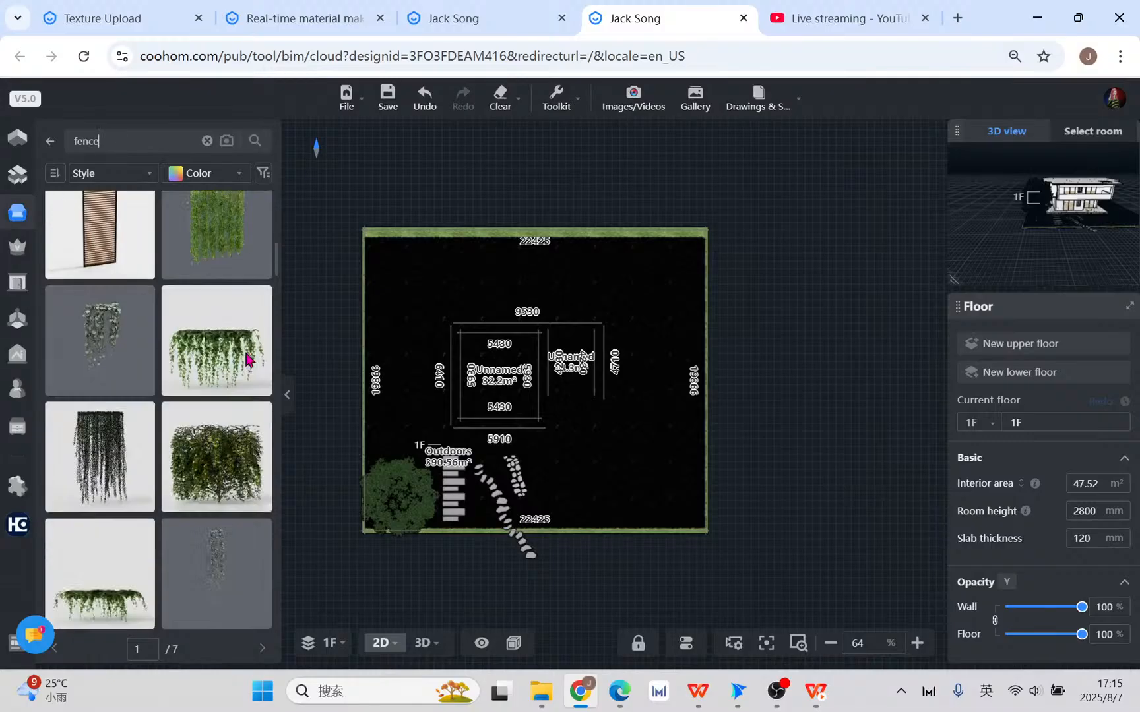
pyautogui.scroll(-10, 248, 357)
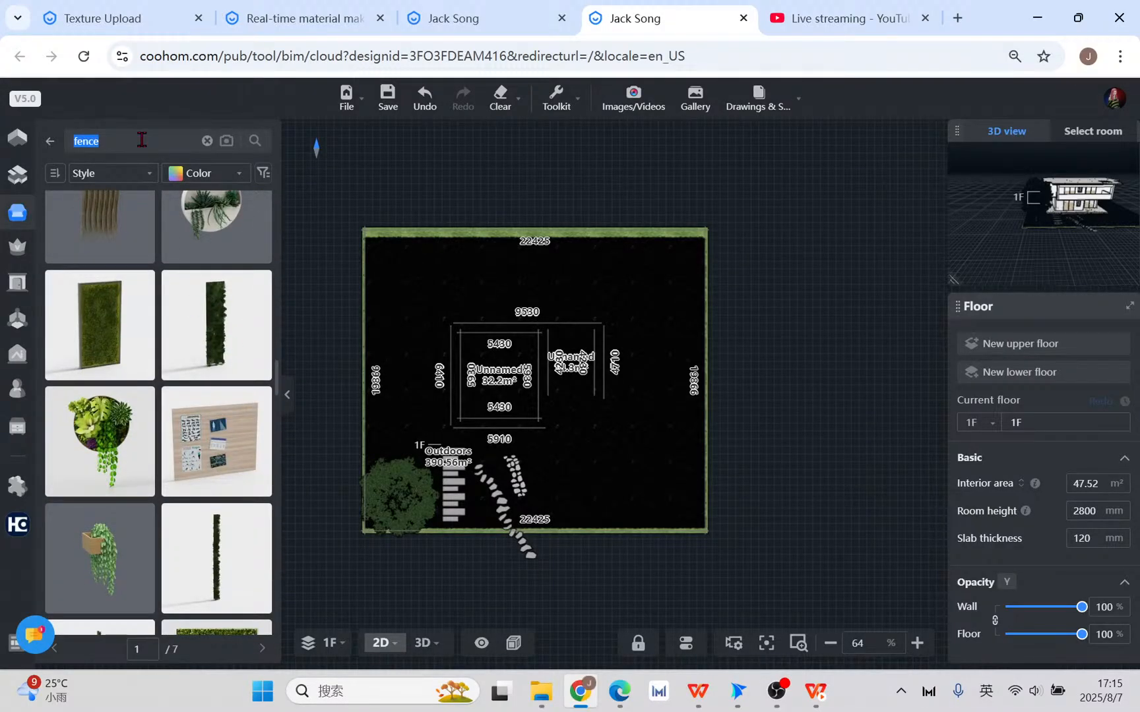
# - Search for "enclosure" and show the matching models from all libraries
pyautogui.write('en')
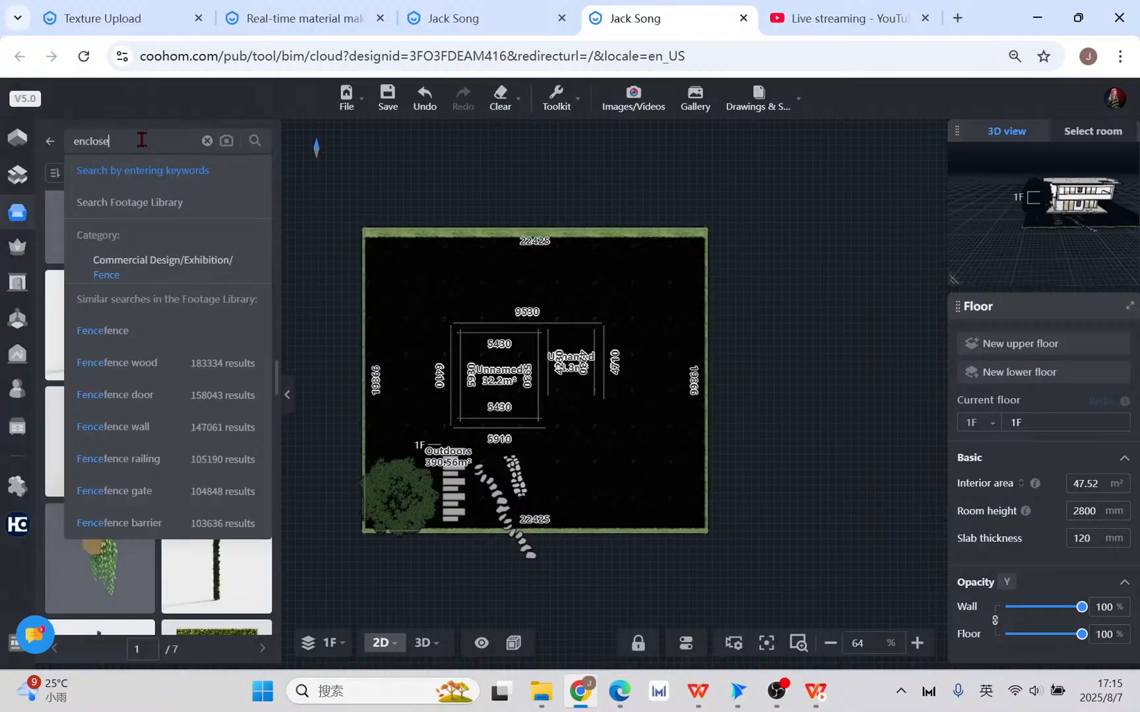
pyautogui.press('BackSpace')
pyautogui.press('BackSpace')
pyautogui.write('sure')
pyautogui.press('Return')
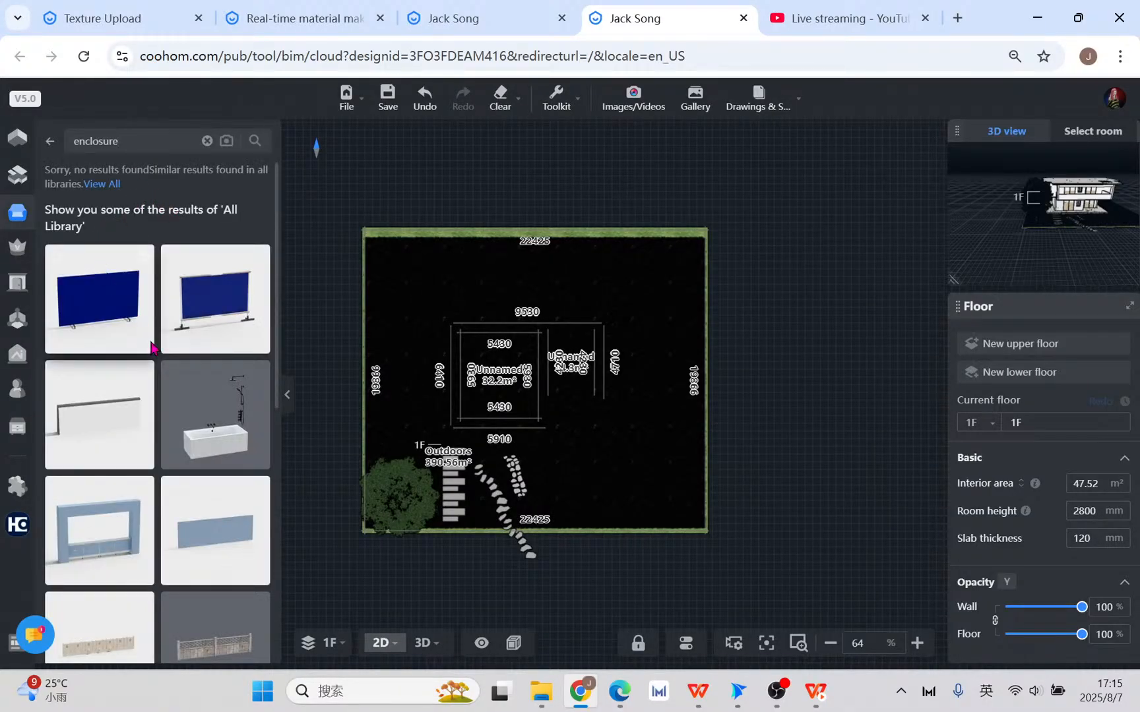
pyautogui.click(106, 189)
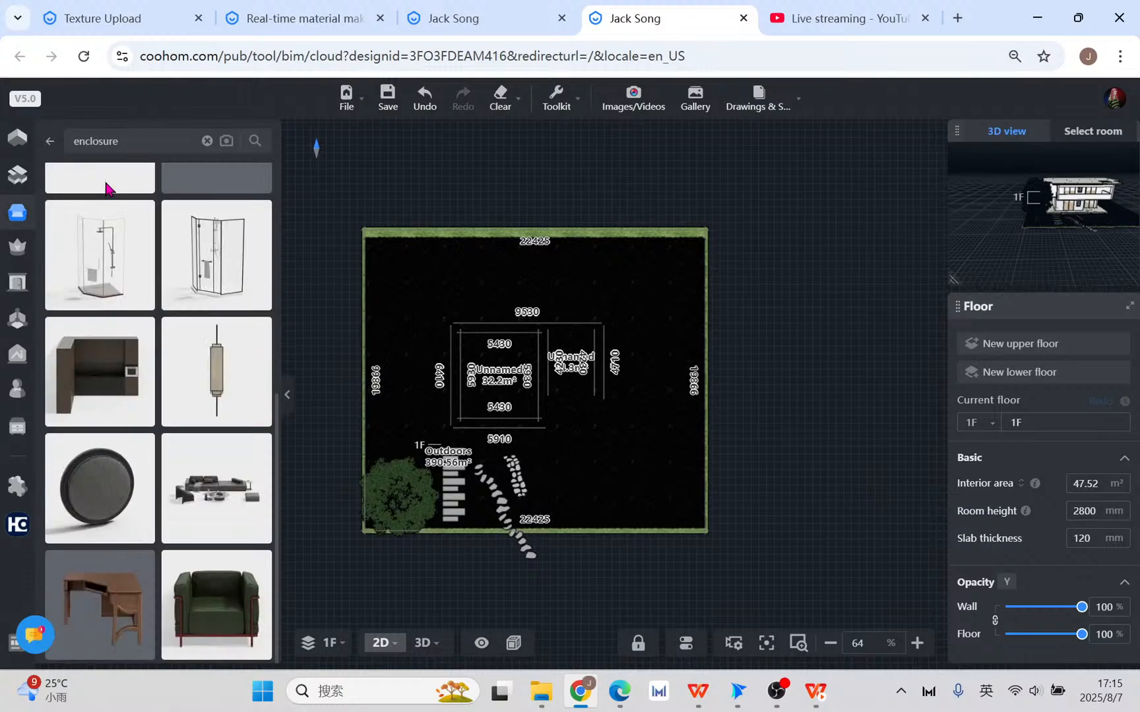
# - Place the wooden wall enclosure grille at the plot's lower-right corner and rotate it to -90° about Z along the right edge
pyautogui.scroll(-3, 164, 498)
pyautogui.click(196, 491)
pyautogui.scroll(5, 711, 531)
pyautogui.click(716, 525)
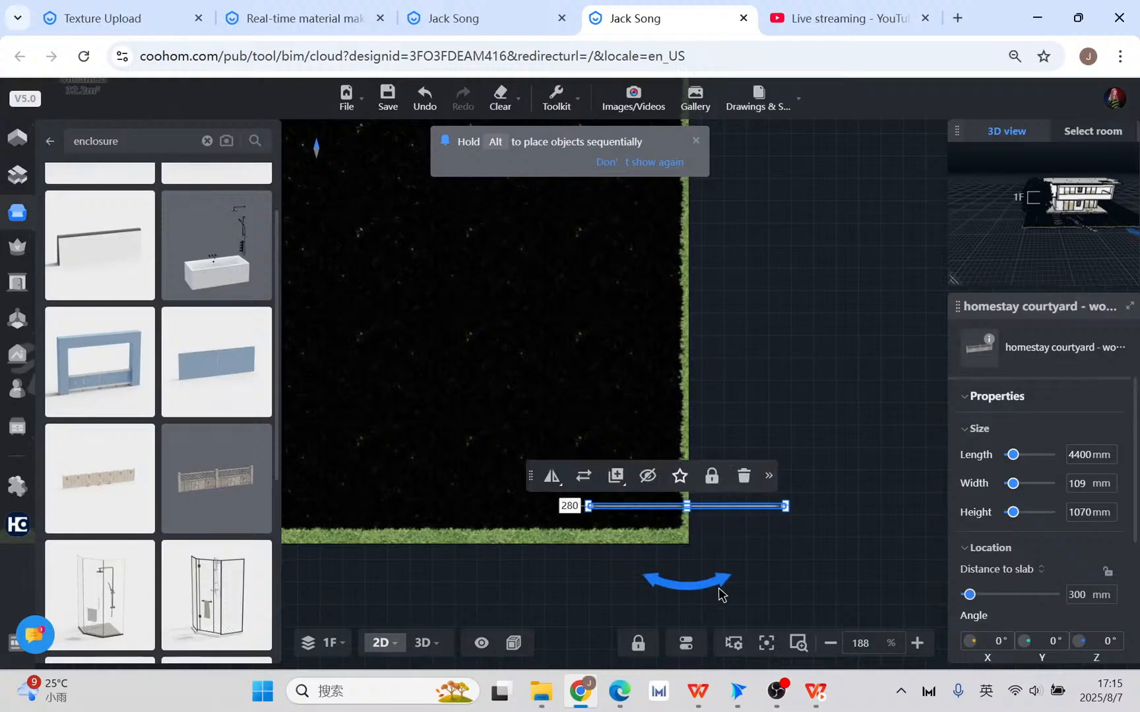
pyautogui.moveTo(717, 592); pyautogui.dragTo(686, 464)
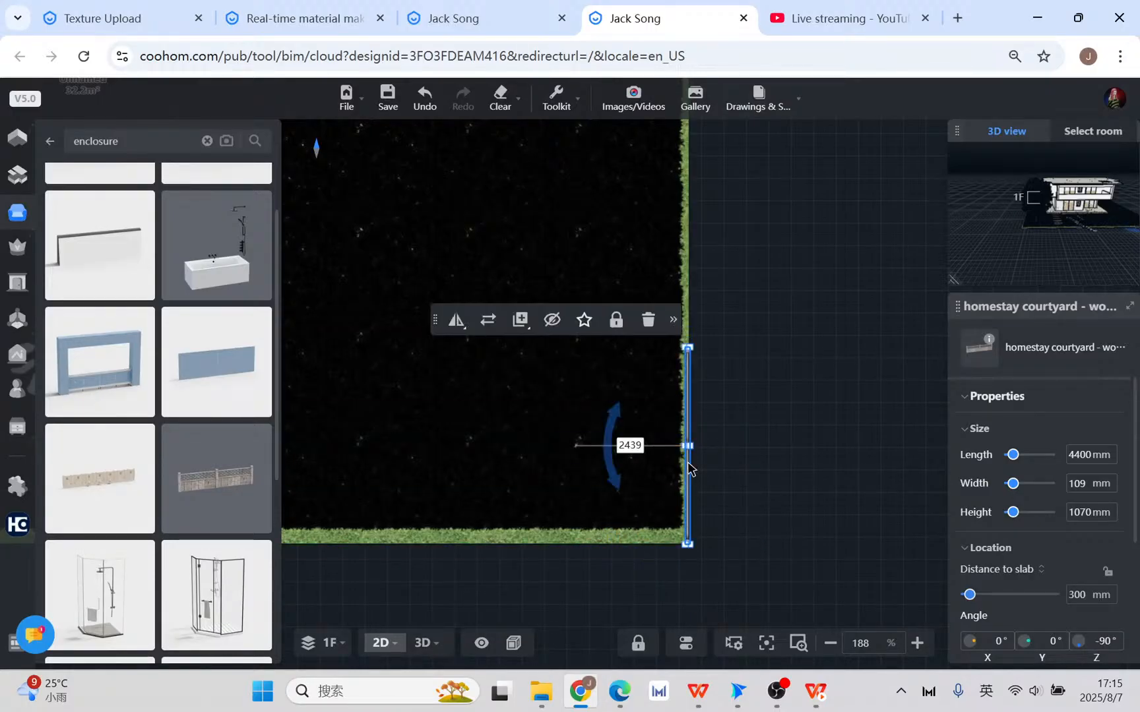
# - Array the fence panel upward along the plot's right edge with a fixed Y pitch of 4275 mm and a number of 5
pyautogui.scroll(5, 684, 321)
pyautogui.scroll(-4, 754, 415)
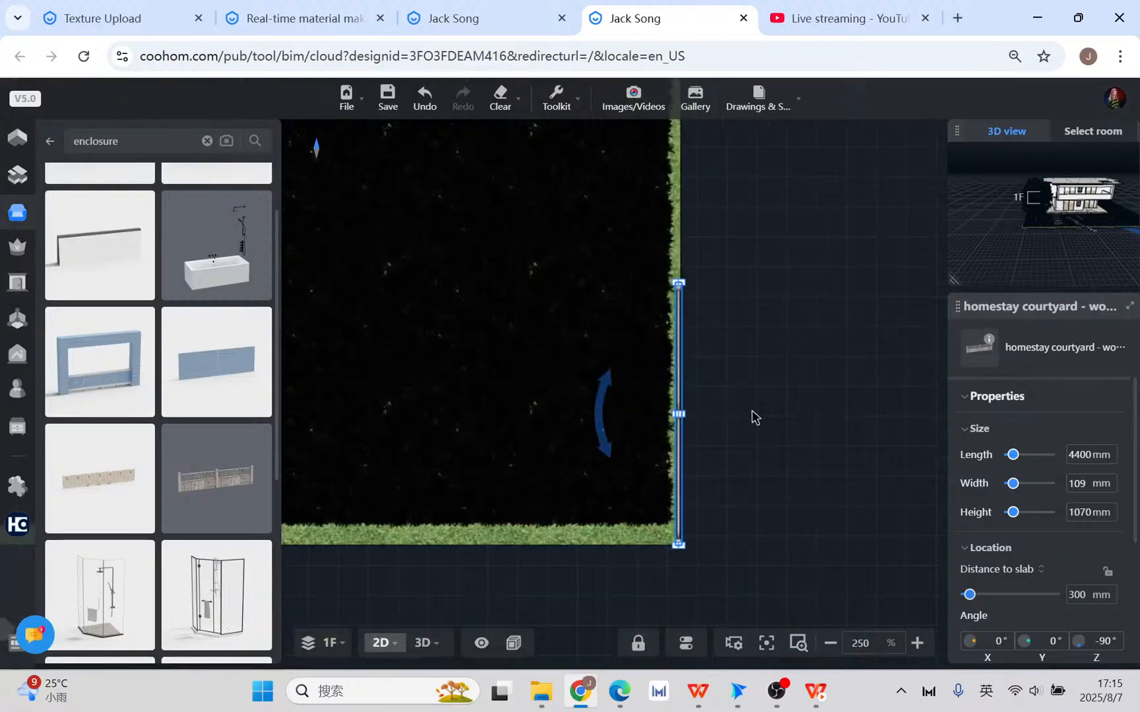
pyautogui.click(932, 254)
pyautogui.moveTo(957, 287)
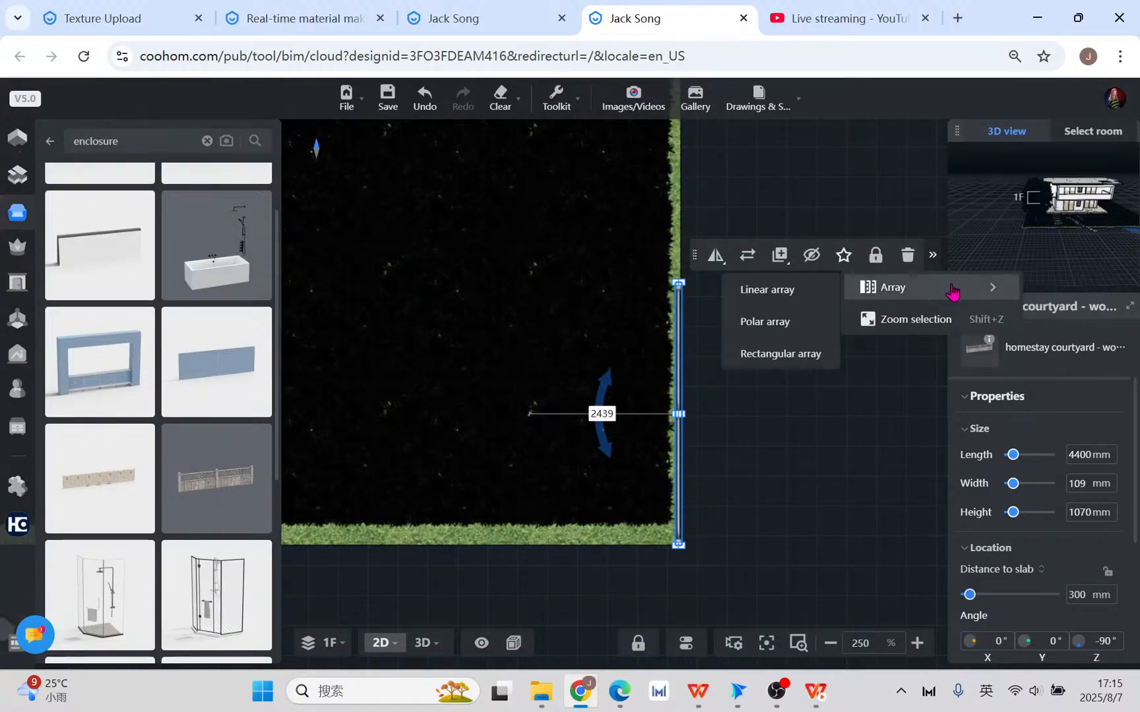
pyautogui.click(790, 352)
pyautogui.scroll(2, 702, 542)
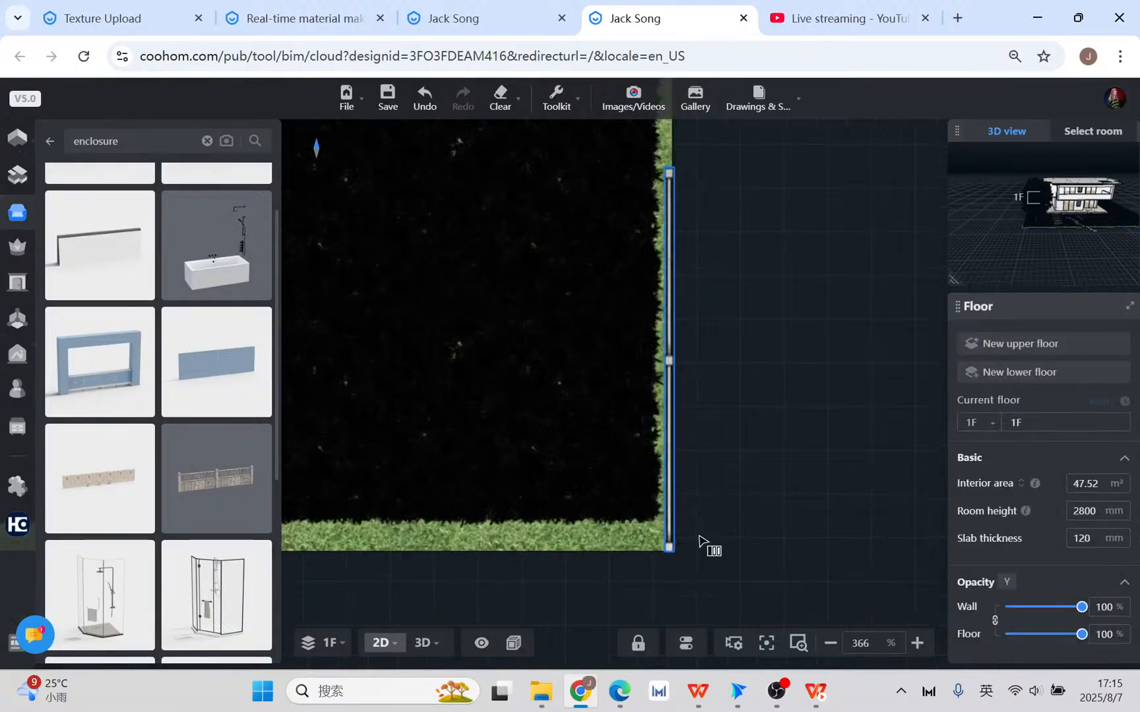
pyautogui.click(674, 558)
pyautogui.click(676, 178)
pyautogui.moveTo(676, 183); pyautogui.dragTo(674, 321, button='right')
pyautogui.scroll(4, 674, 320)
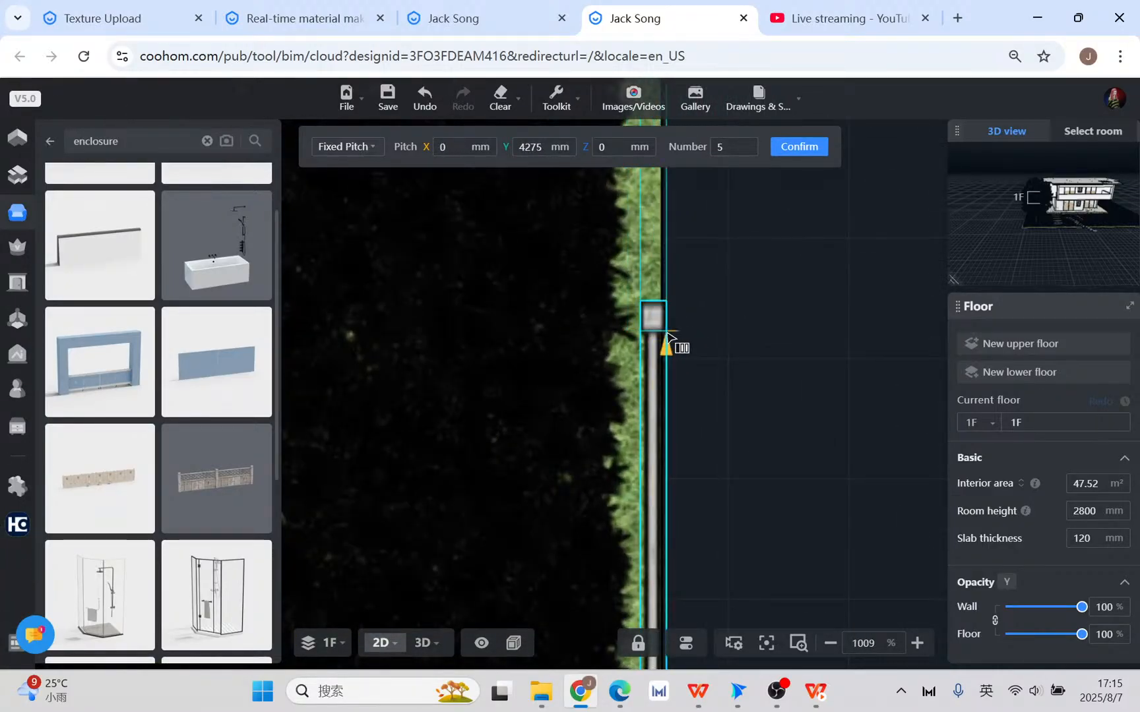
pyautogui.scroll(-7, 668, 338)
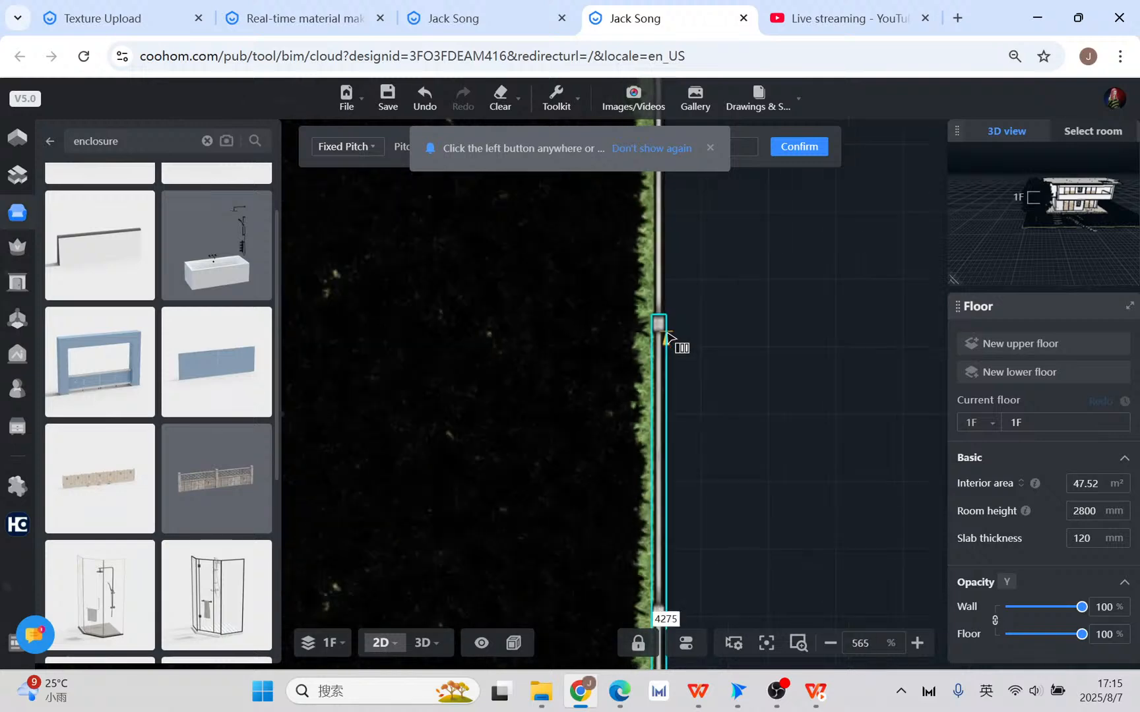
pyautogui.scroll(-4, 674, 291)
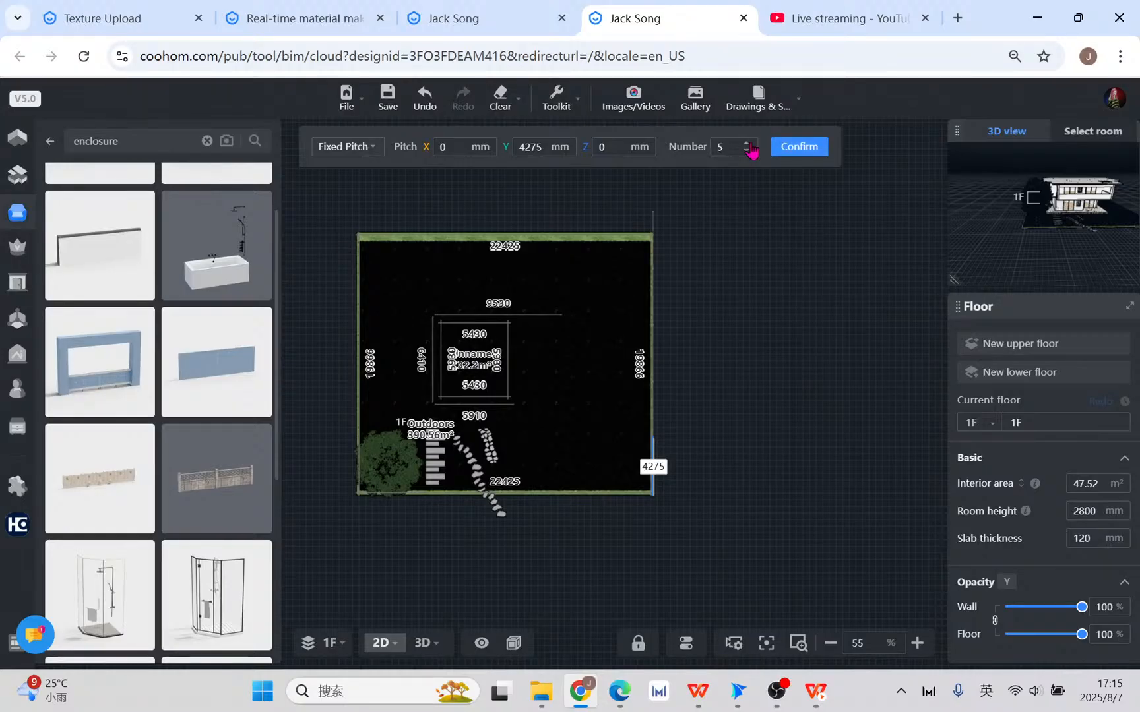
pyautogui.click(798, 146)
# - Duplicate the grass combination strip and place the copy along the plot's upper edge, extending beyond the existing boundary
pyautogui.scroll(5, 636, 249)
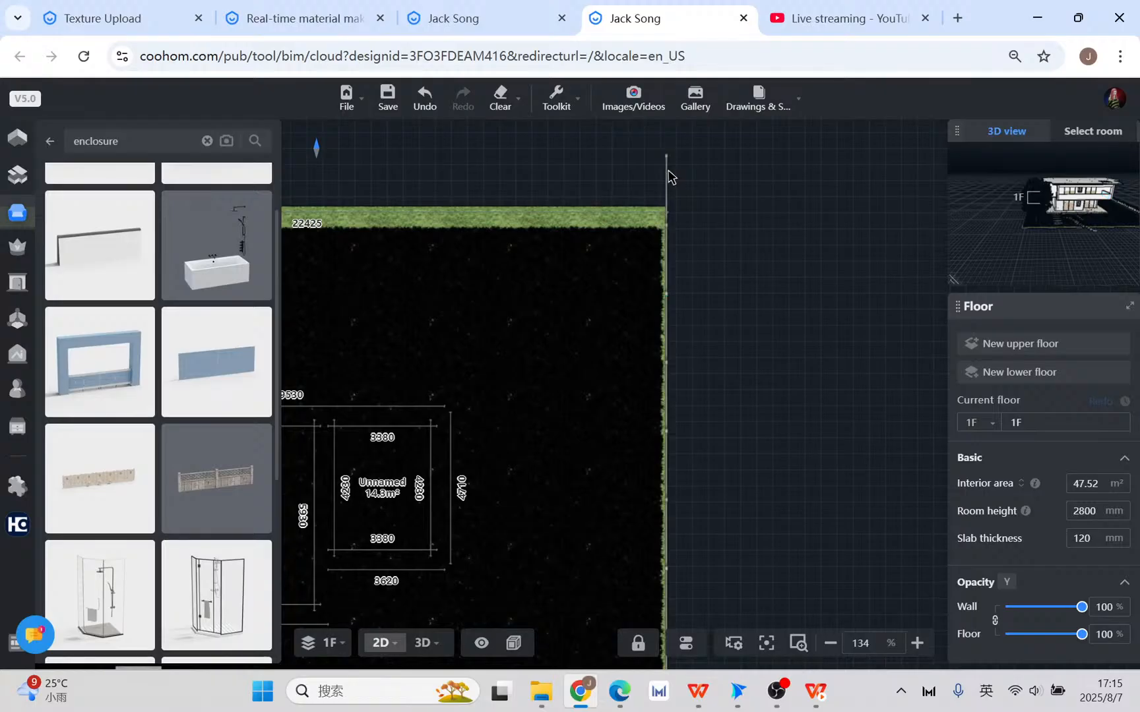
pyautogui.click(647, 253)
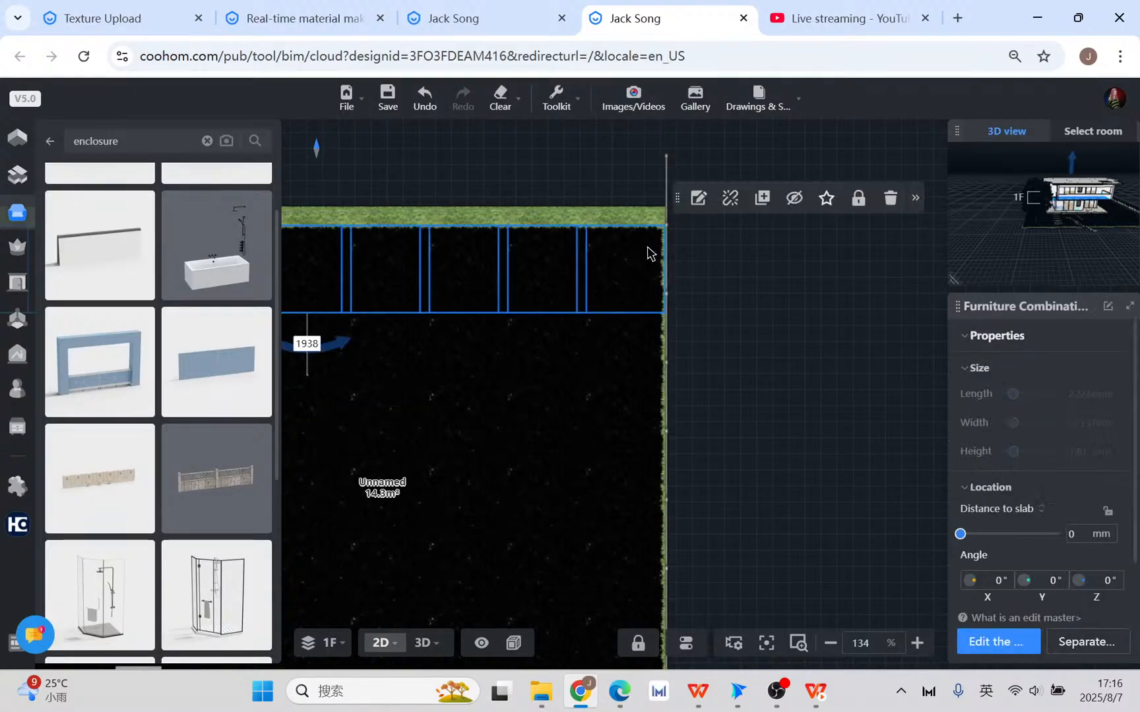
pyautogui.click(762, 199)
pyautogui.scroll(-5, 466, 192)
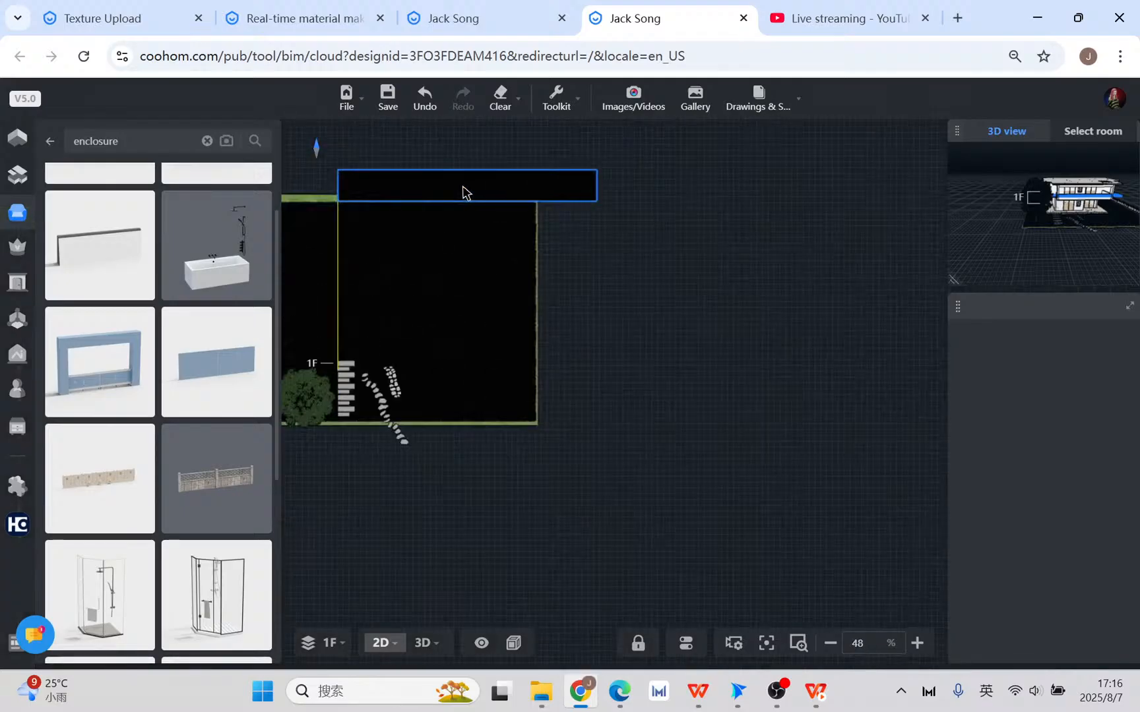
pyautogui.scroll(5, 506, 223)
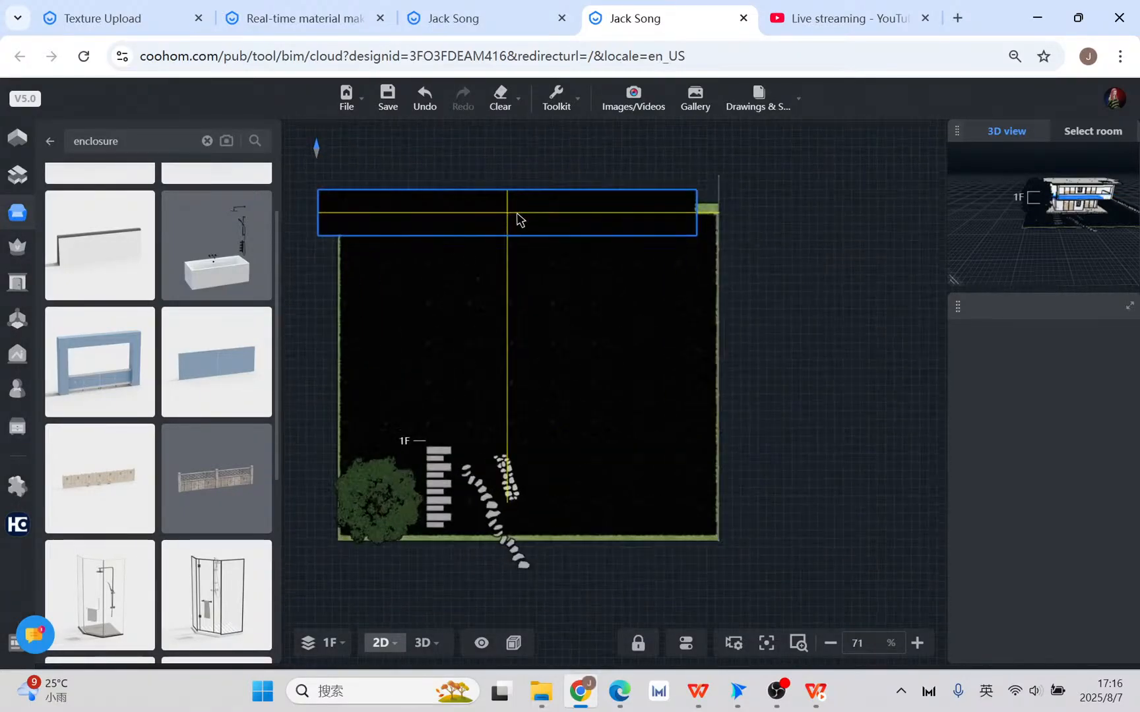
pyautogui.click(530, 200)
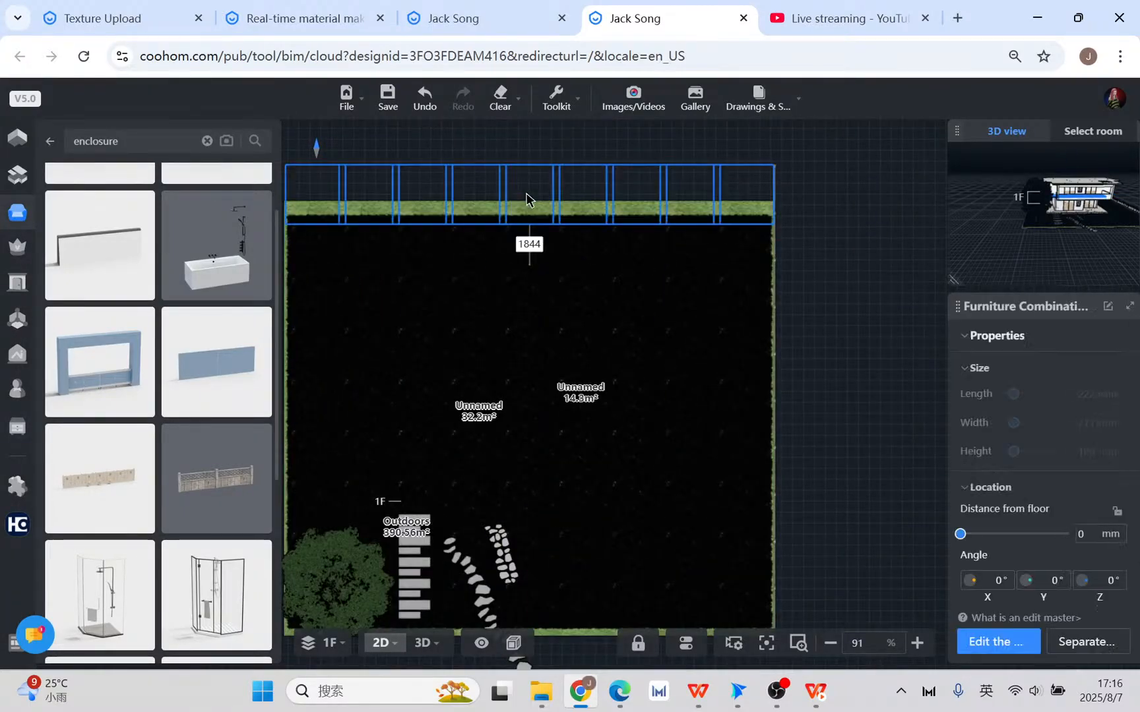
pyautogui.scroll(3, 529, 200)
pyautogui.scroll(-3, 626, 236)
pyautogui.scroll(-3, 622, 235)
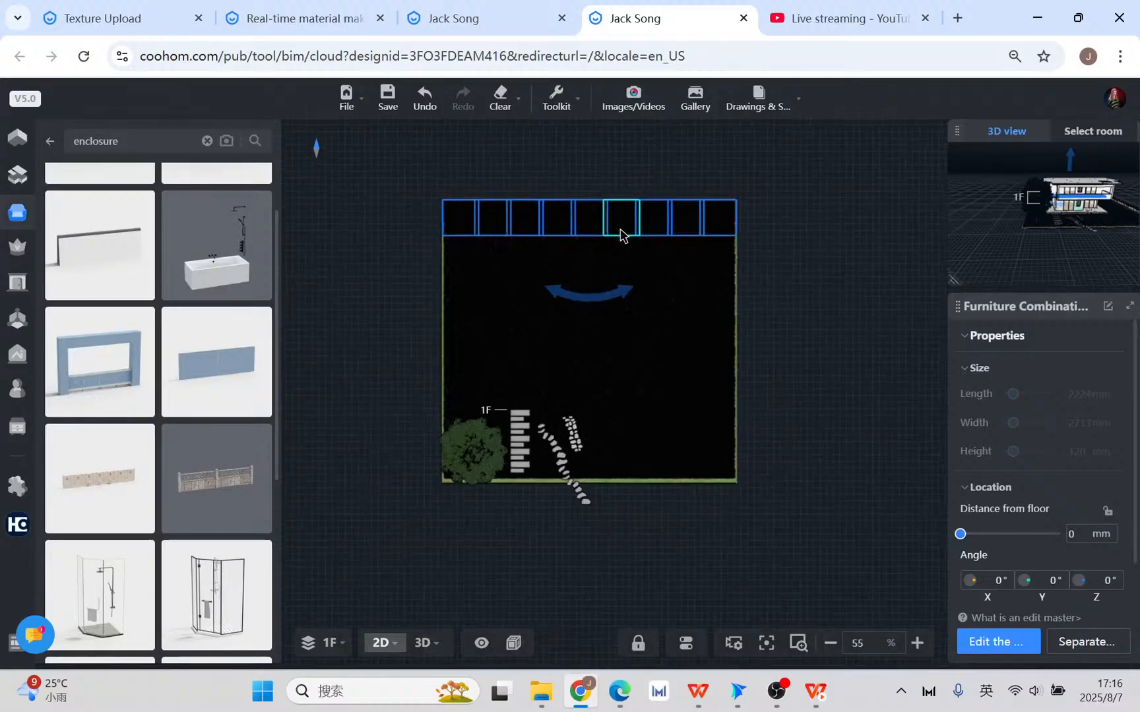
pyautogui.moveTo(756, 170); pyautogui.dragTo(726, 526)
pyautogui.click(812, 407)
pyautogui.moveTo(764, 176); pyautogui.dragTo(742, 530)
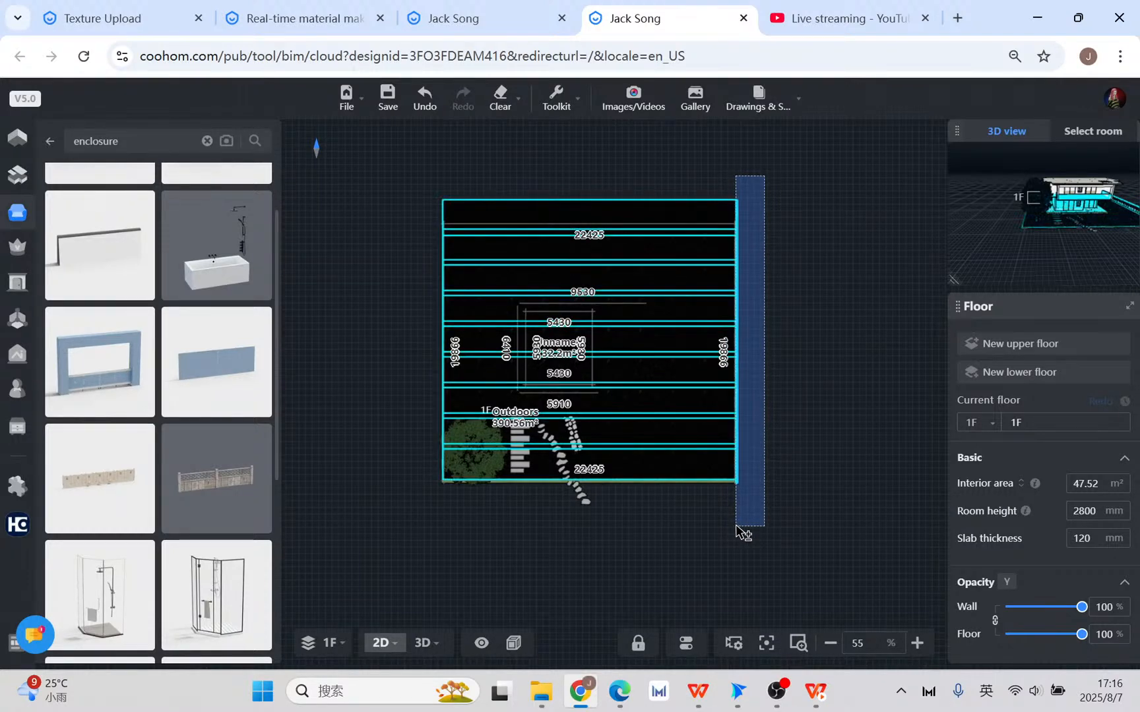
pyautogui.scroll(2, 742, 530)
pyautogui.click(793, 439)
pyautogui.moveTo(792, 433); pyautogui.dragTo(740, 473)
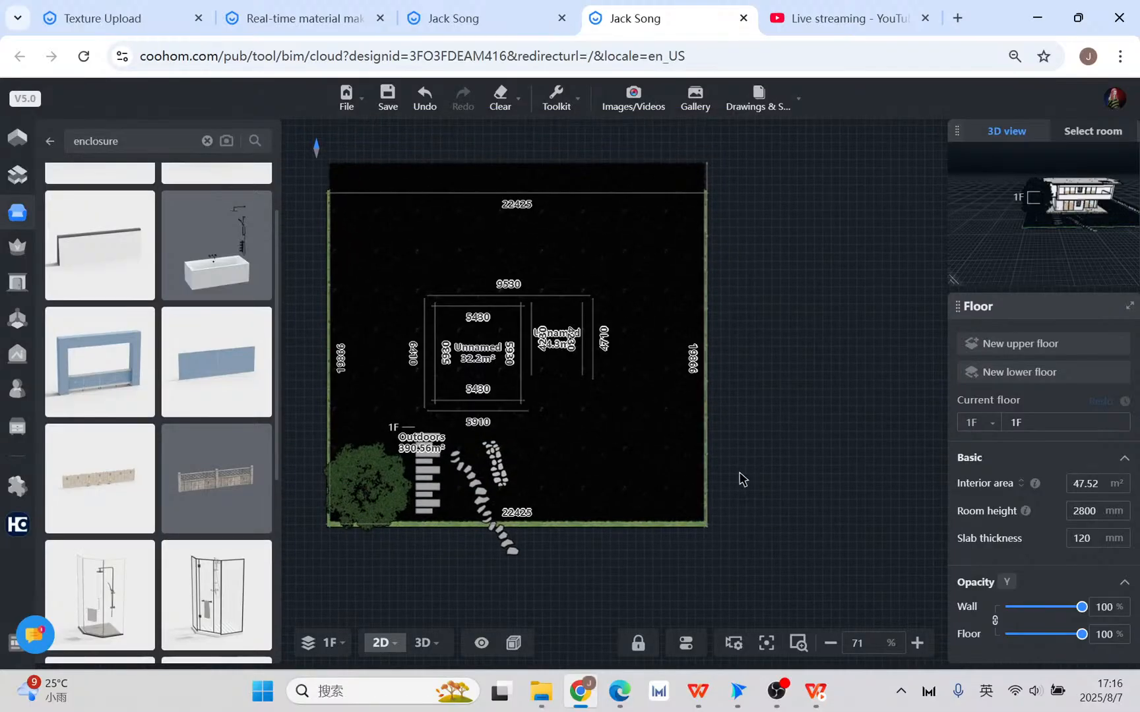
pyautogui.click(710, 476)
pyautogui.scroll(-2, 724, 496)
pyautogui.click(758, 458)
# - Duplicate the fence row on the plot's right edge and place the copy along the left edge
pyautogui.moveTo(744, 226); pyautogui.dragTo(711, 520)
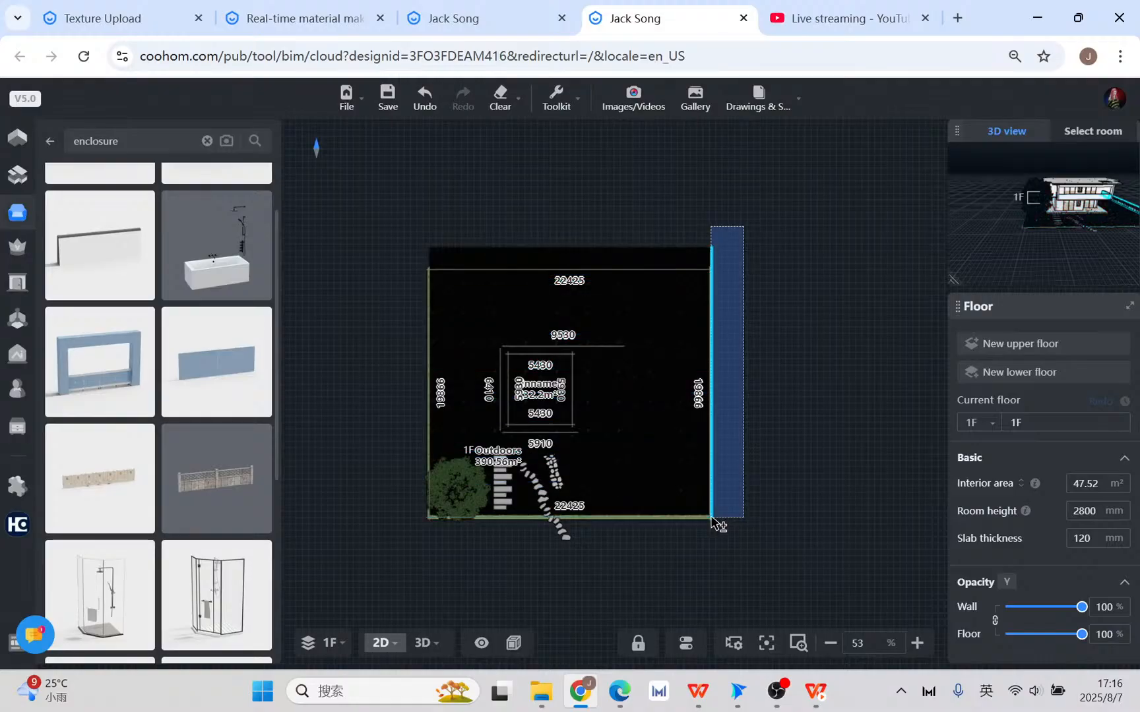
pyautogui.click(618, 237)
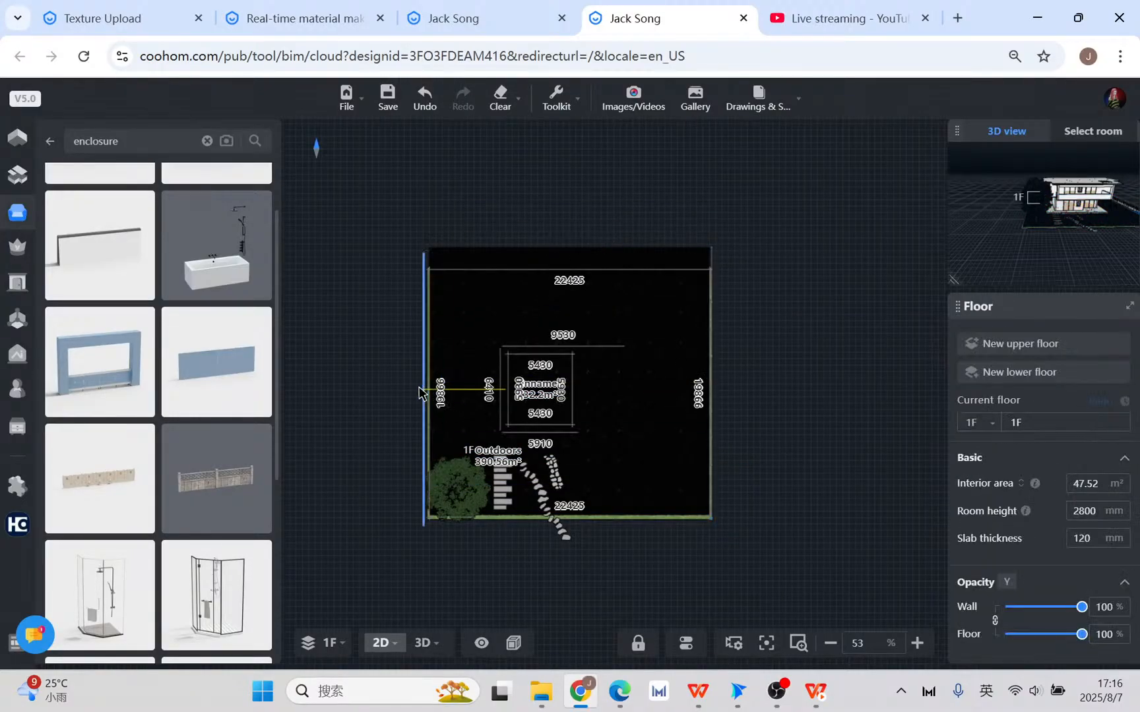
pyautogui.scroll(3, 429, 382)
pyautogui.click(428, 384)
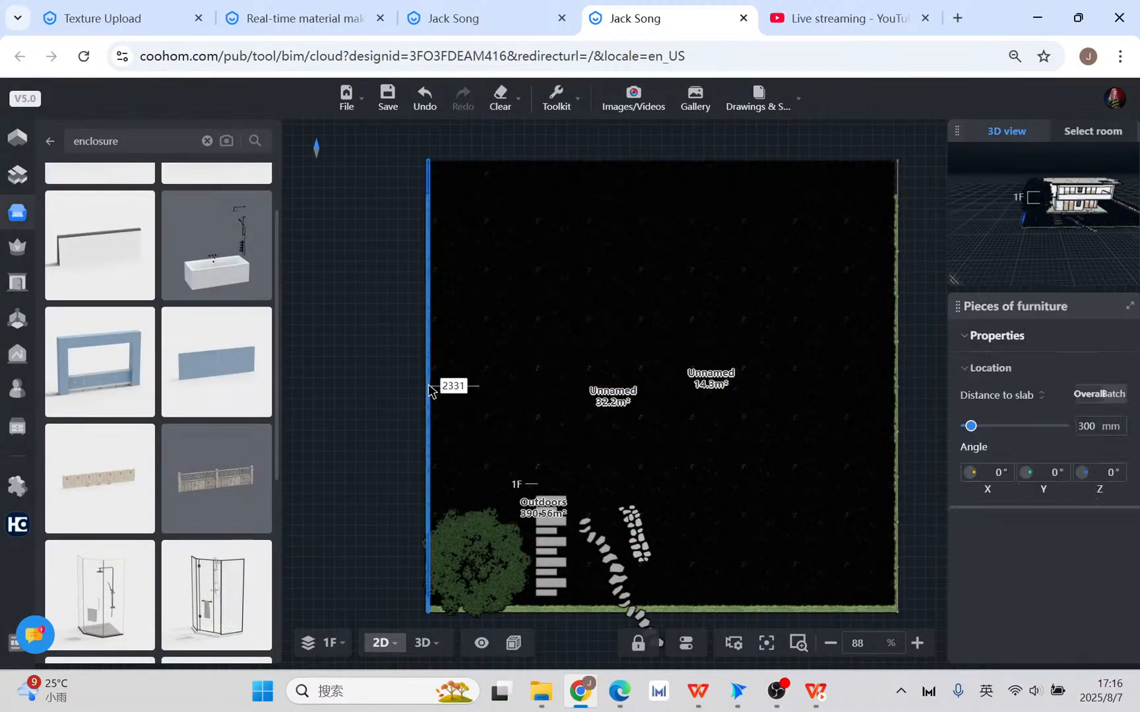
pyautogui.scroll(-4, 429, 385)
pyautogui.rightClick(430, 388)
pyautogui.click(798, 417)
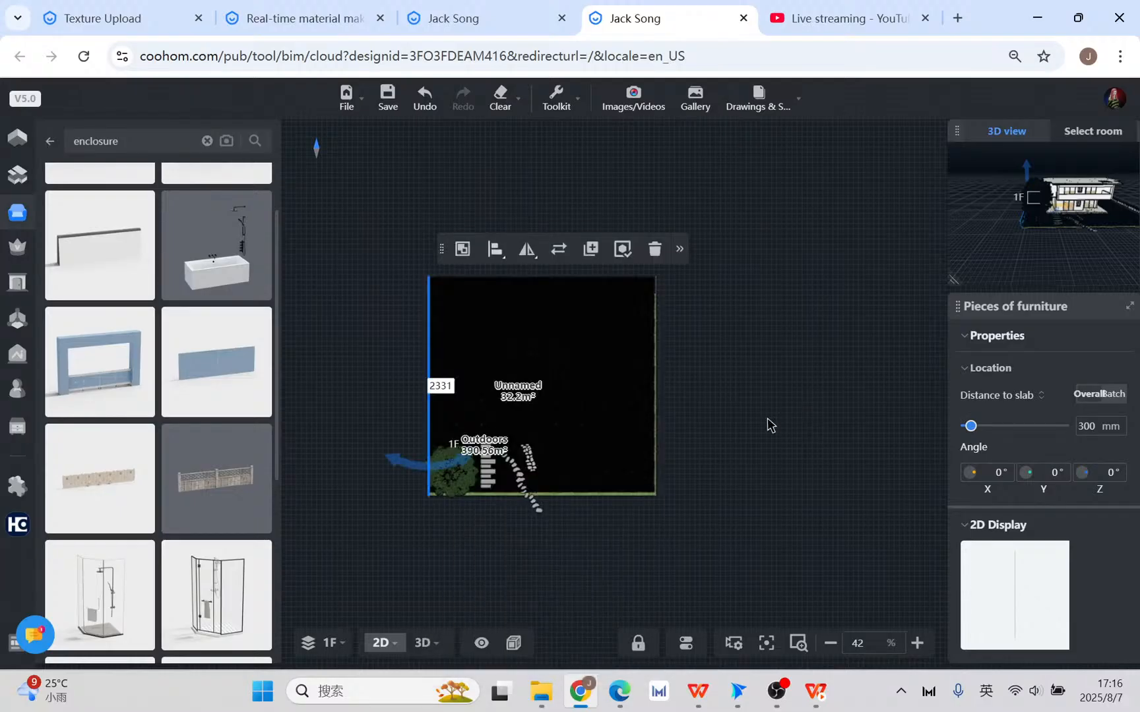
pyautogui.scroll(3, 682, 476)
pyautogui.scroll(-1, 372, 532)
pyautogui.scroll(-2, 372, 533)
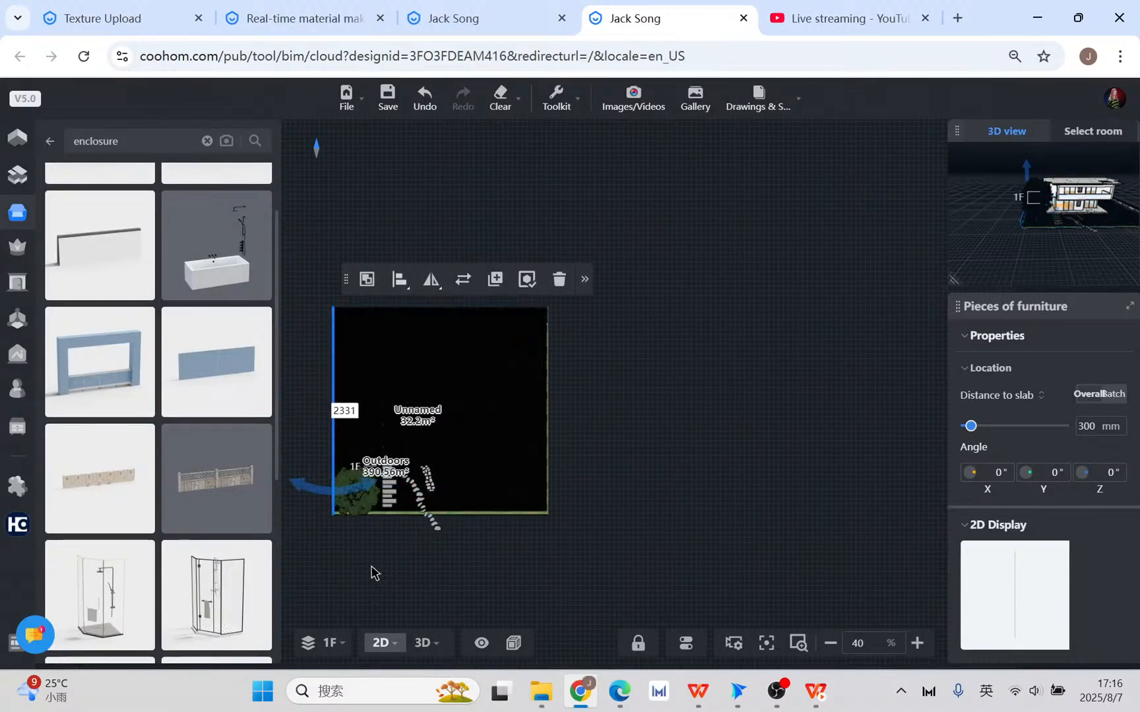
pyautogui.scroll(2, 432, 555)
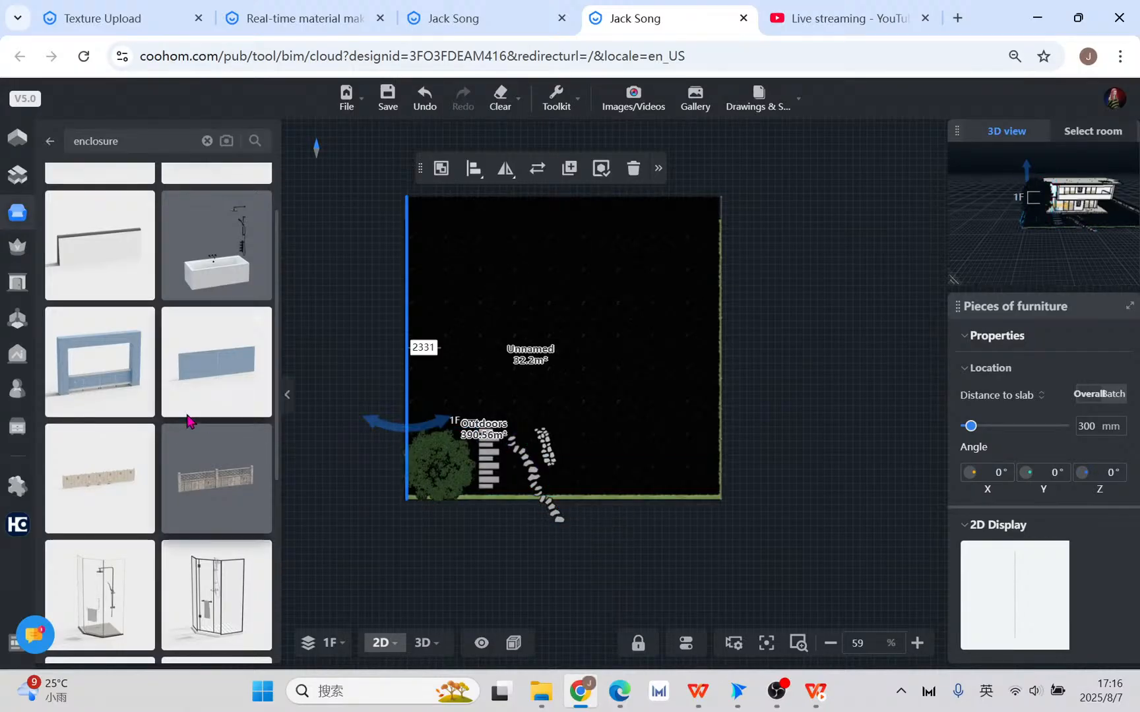
# - Search the public model library for "villa entrance"
pyautogui.scroll(2, 184, 499)
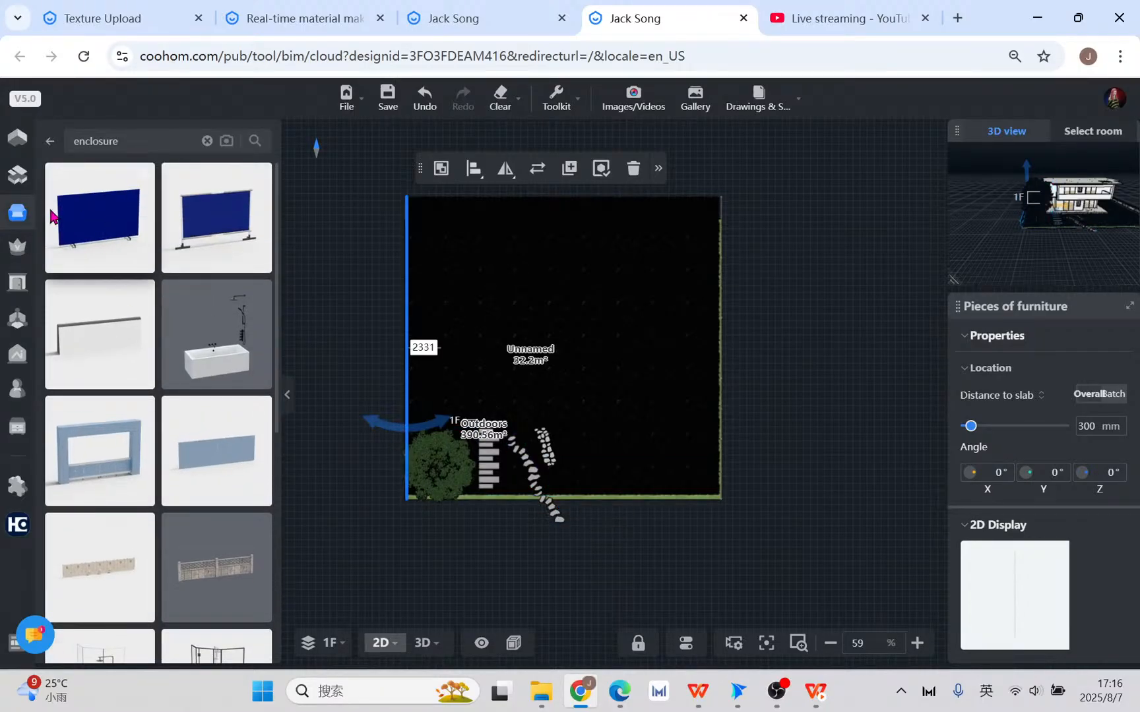
pyautogui.click(27, 212)
pyautogui.click(175, 173)
pyautogui.write('vil')
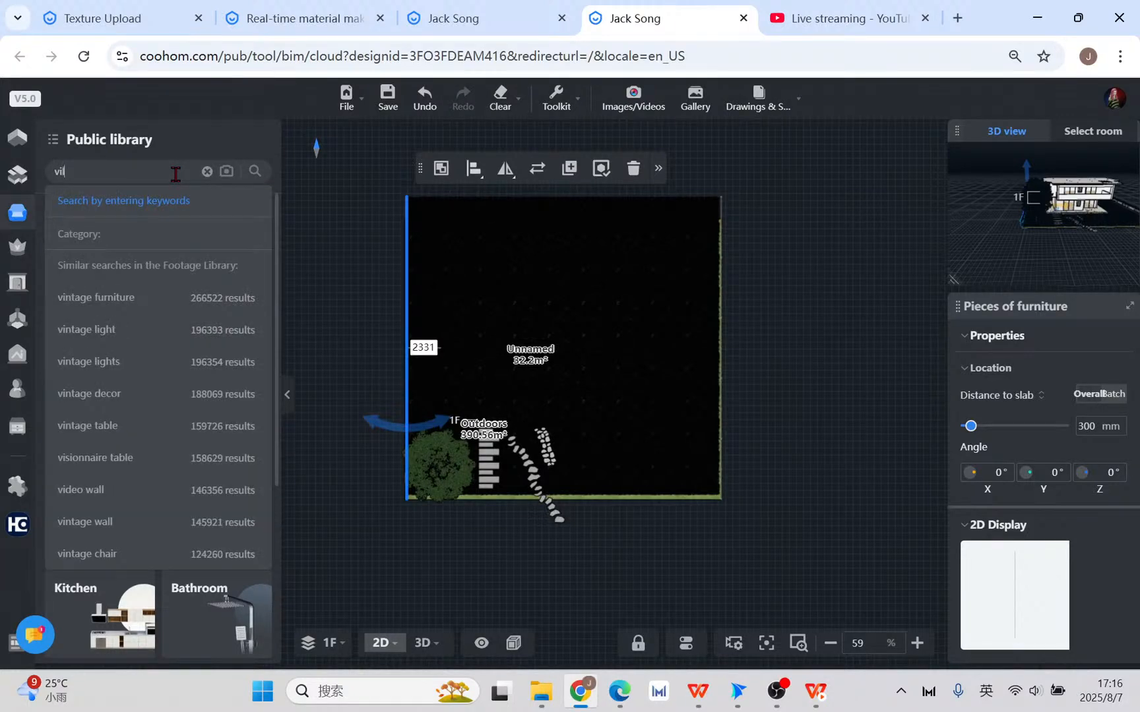
pyautogui.write('la en')
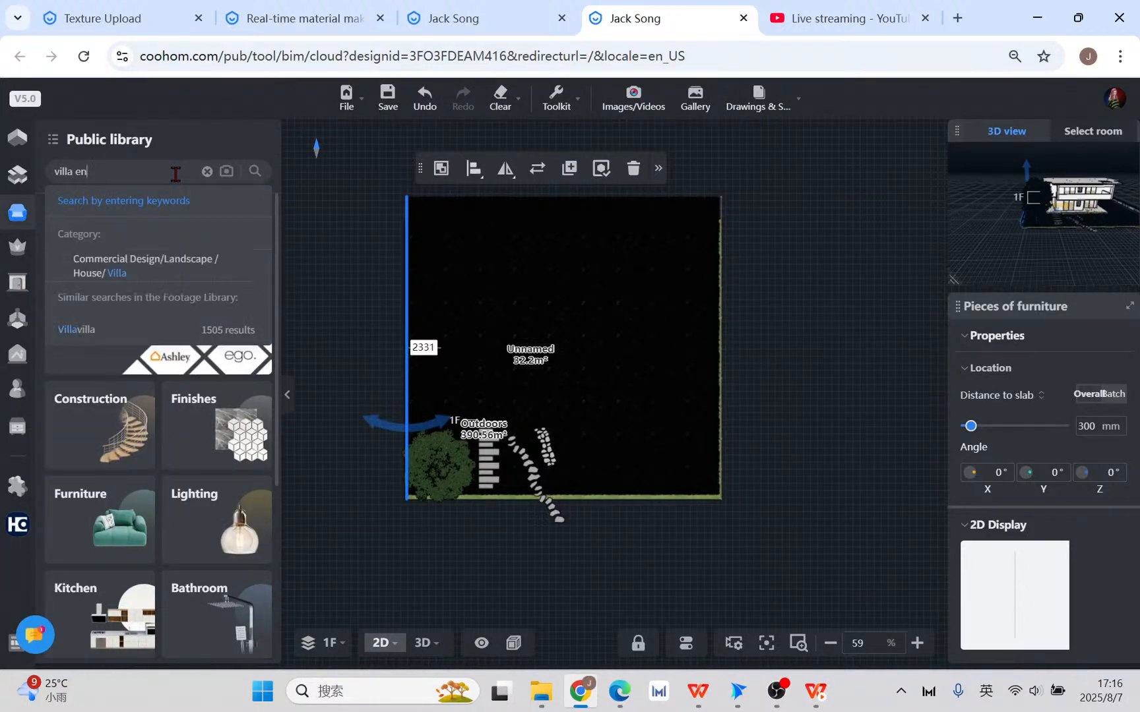
pyautogui.write('trance')
pyautogui.press('Return')
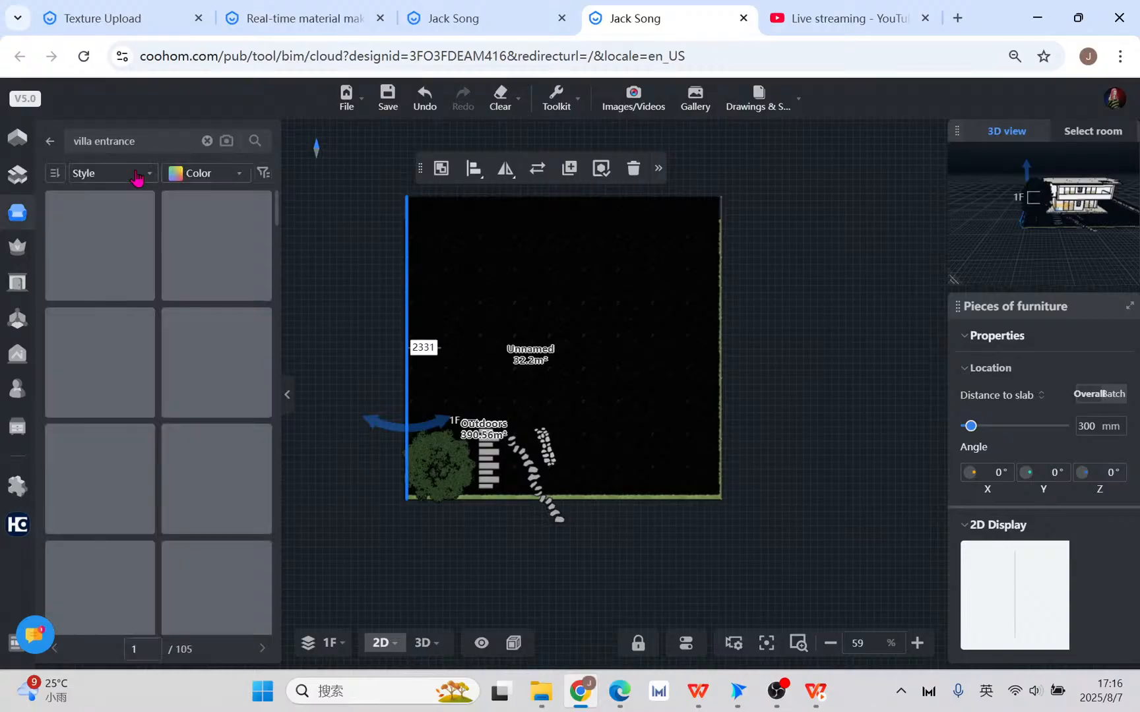
# - Browse the villa entrance models for a gate that suits the wooden garden fence
pyautogui.scroll(-4, 183, 363)
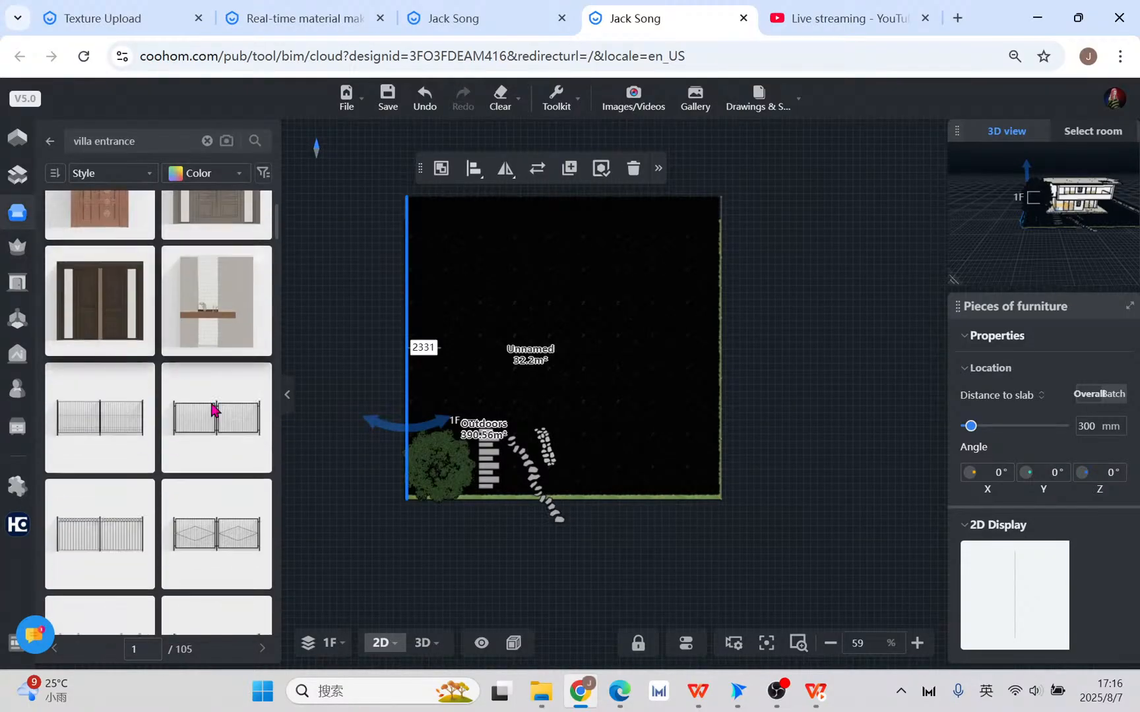
pyautogui.scroll(-10, 128, 474)
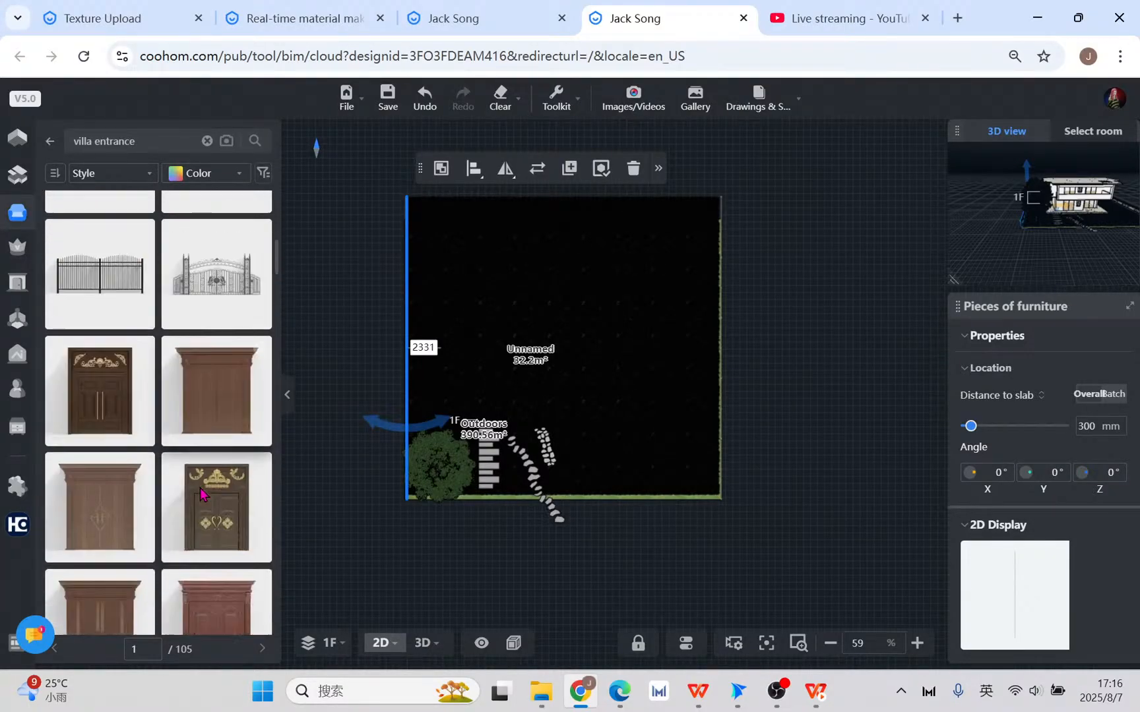
pyautogui.scroll(-10, 199, 484)
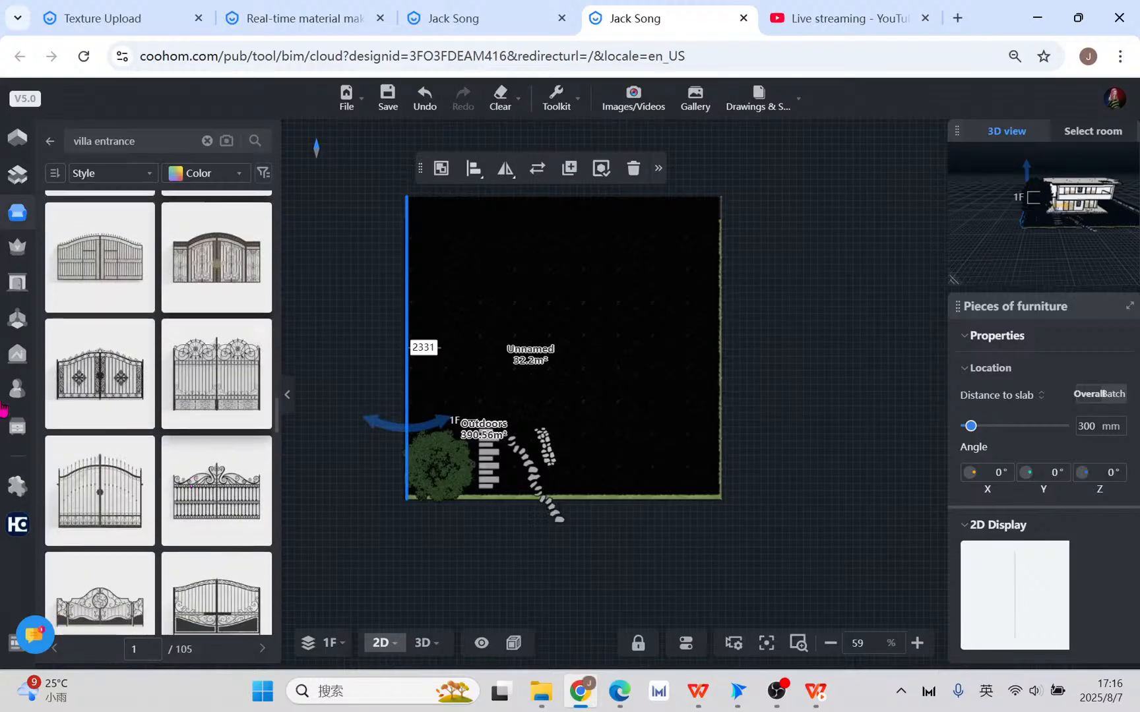
pyautogui.click(195, 489)
pyautogui.scroll(6, 600, 554)
pyautogui.scroll(-8, 196, 489)
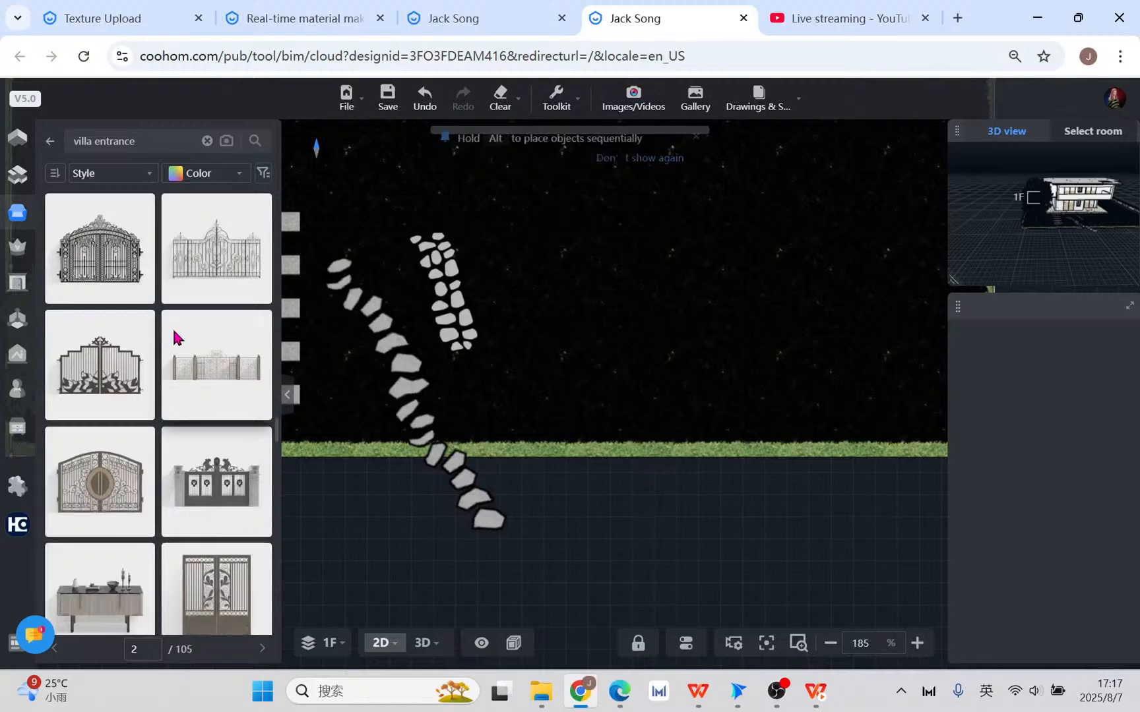
pyautogui.scroll(-4, 222, 505)
pyautogui.scroll(3, 221, 505)
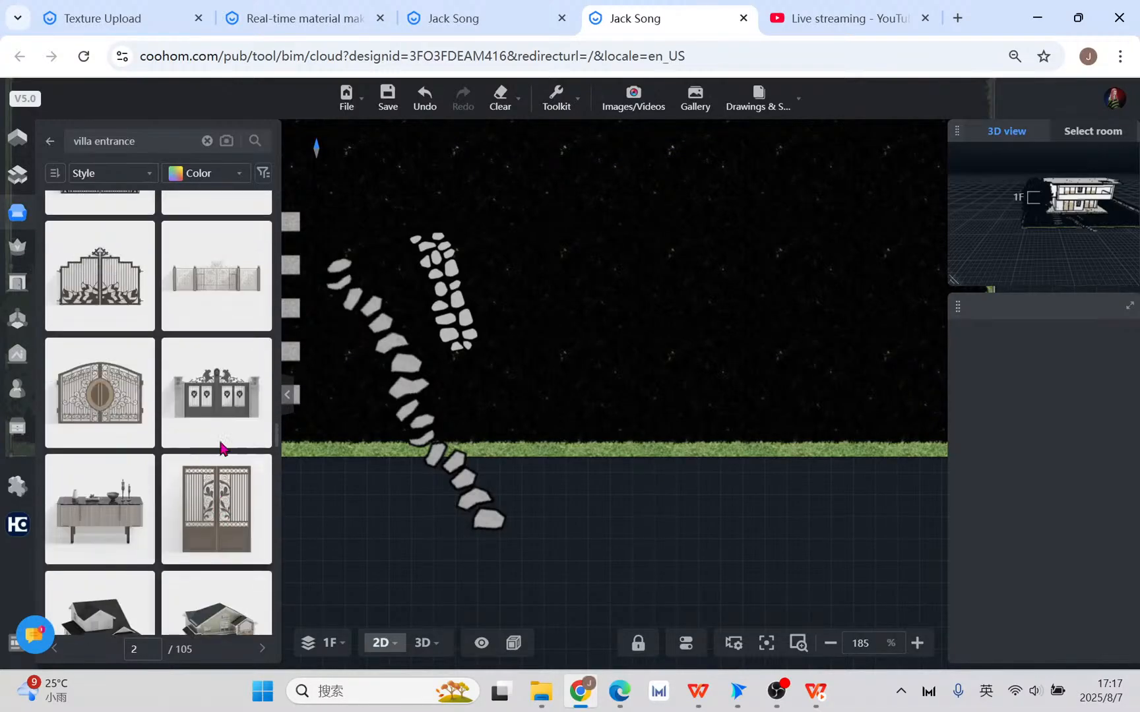
pyautogui.moveTo(266, 355)
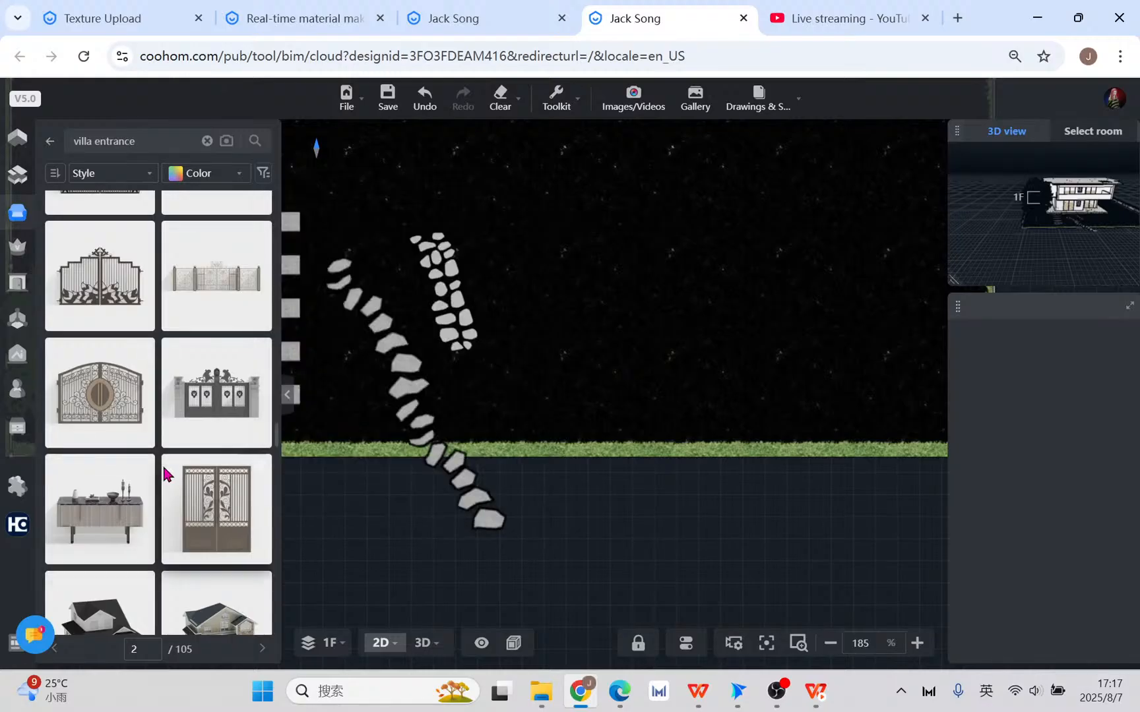
pyautogui.scroll(-3, 512, 553)
pyautogui.scroll(-2, 501, 537)
pyautogui.scroll(1, 656, 387)
# - Duplicate the fence row on the plot's left edge and place the copy above the plot's upper edge
pyautogui.moveTo(673, 191); pyautogui.dragTo(614, 618)
pyautogui.scroll(-3, 684, 574)
pyautogui.click(686, 469)
pyautogui.scroll(3, 357, 432)
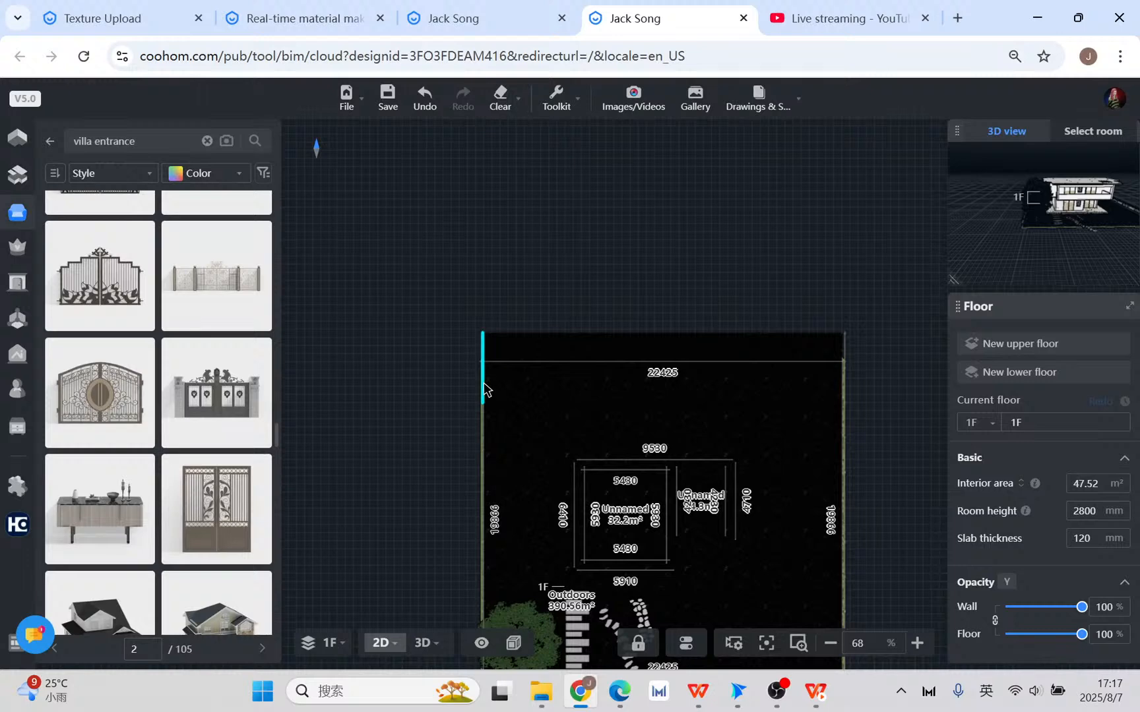
pyautogui.moveTo(448, 345); pyautogui.dragTo(448, 294, button='right')
pyautogui.moveTo(450, 246); pyautogui.dragTo(496, 645)
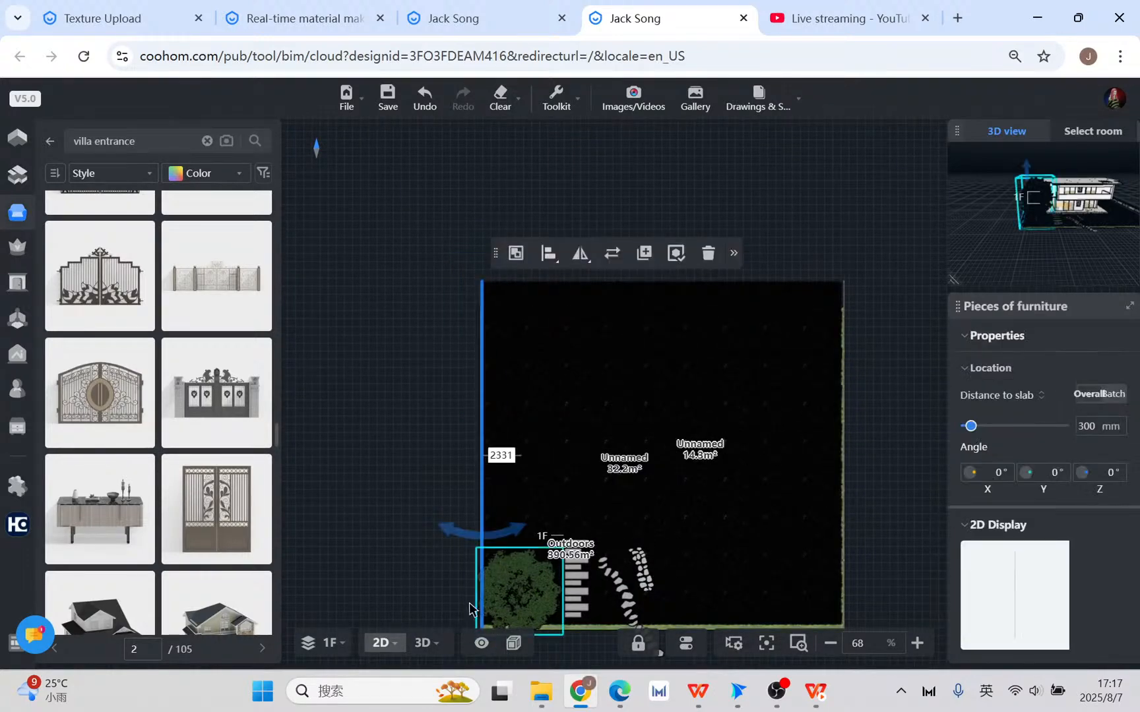
pyautogui.click(645, 254)
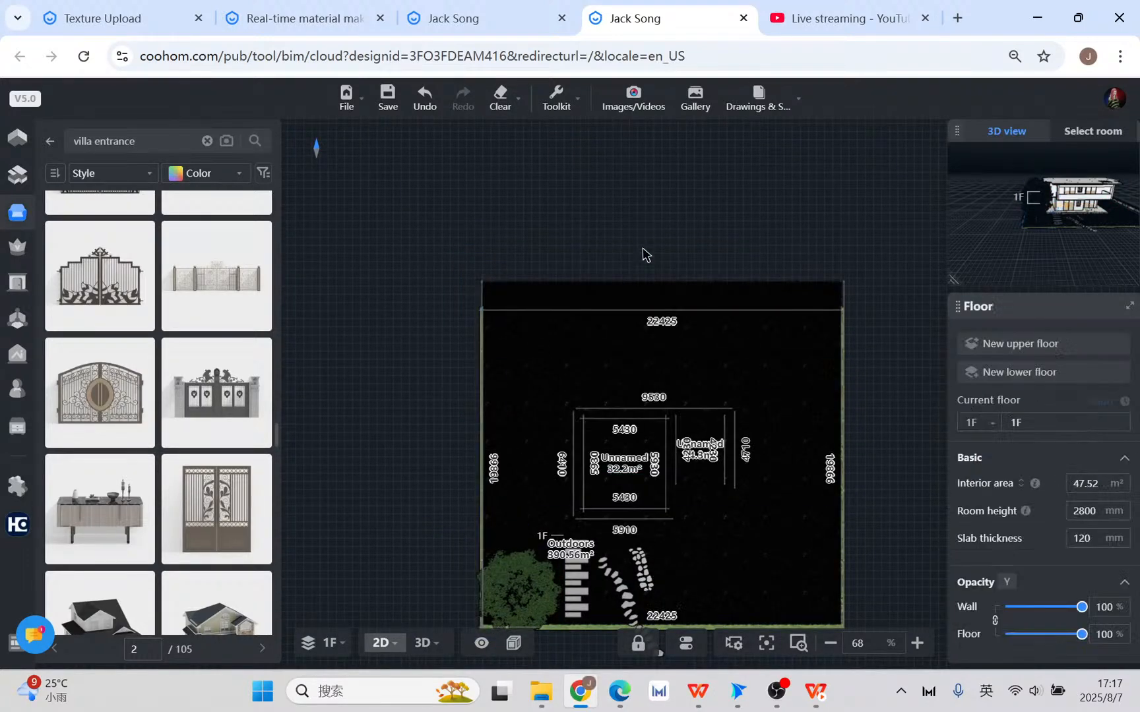
pyautogui.click(672, 200)
# - Rotate the copied fence row above the plot so it runs horizontally, parallel to the upper edge
pyautogui.moveTo(712, 347)
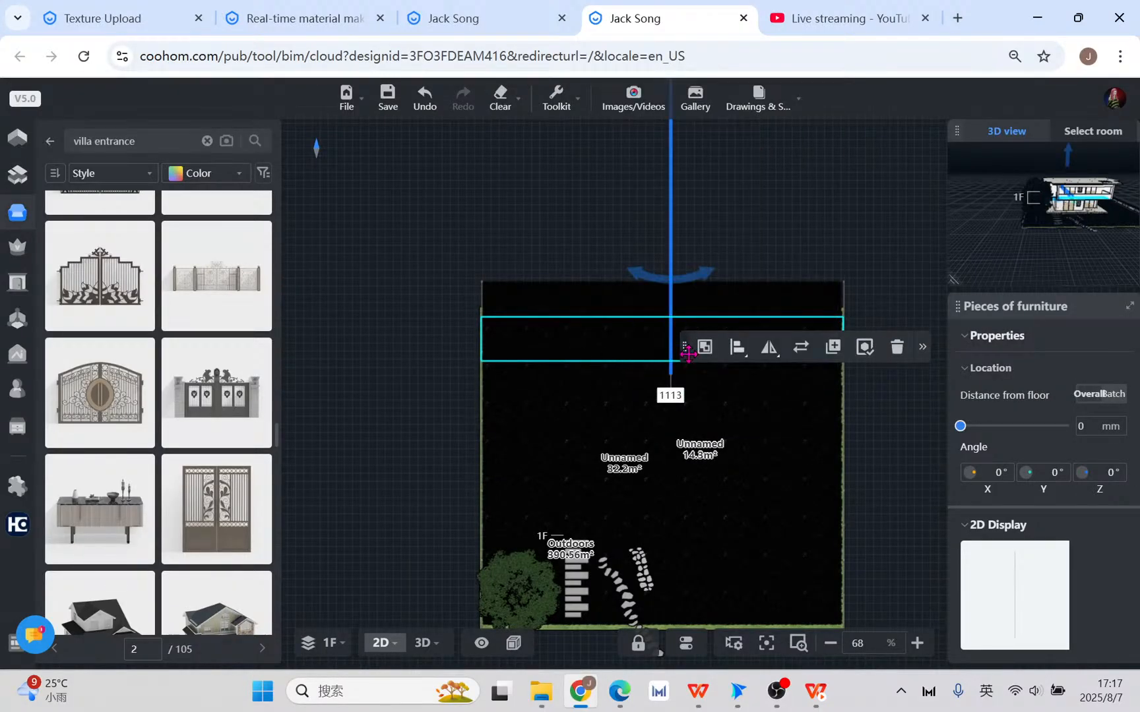
pyautogui.click(703, 358)
pyautogui.moveTo(719, 268); pyautogui.dragTo(753, 168)
pyautogui.click(668, 251)
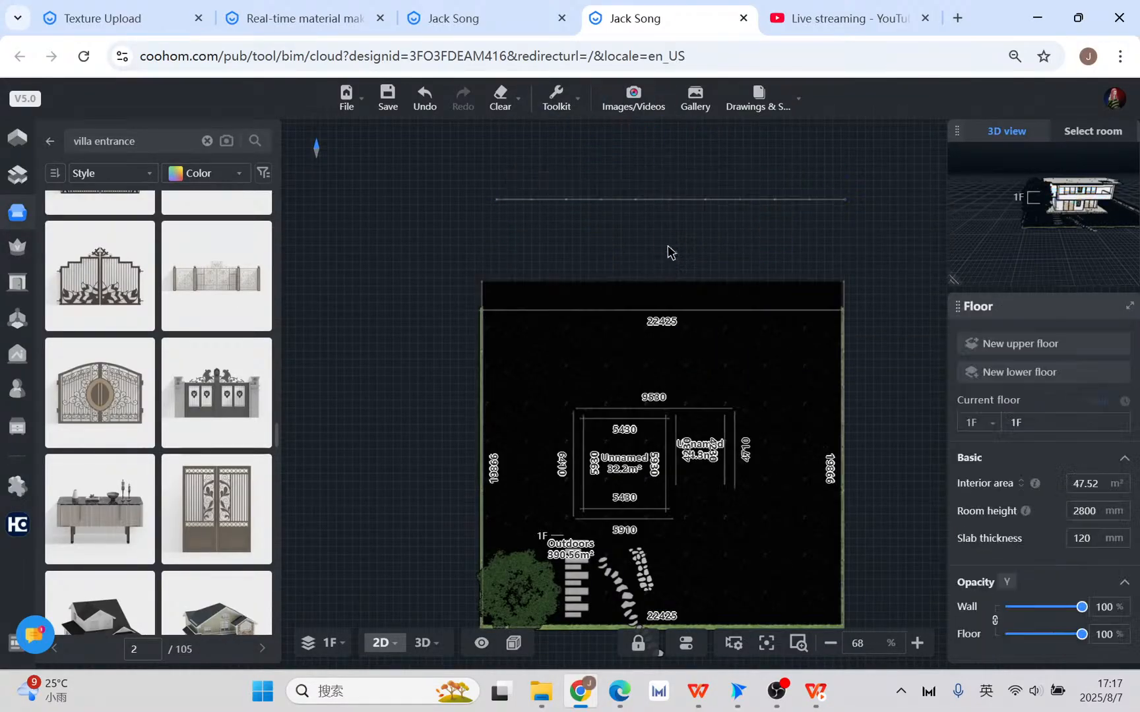
# - Select all panels of the horizontal fence row above the plot
pyautogui.moveTo(455, 178); pyautogui.dragTo(646, 264)
pyautogui.scroll(3, 633, 248)
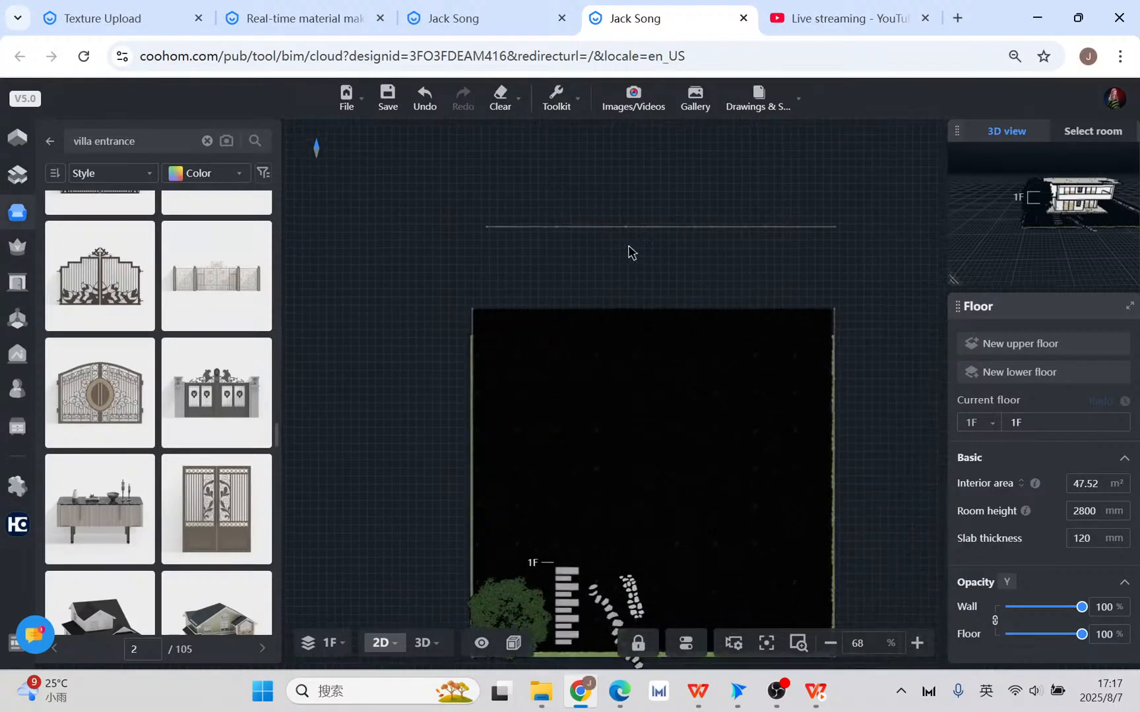
pyautogui.moveTo(460, 196); pyautogui.dragTo(933, 293)
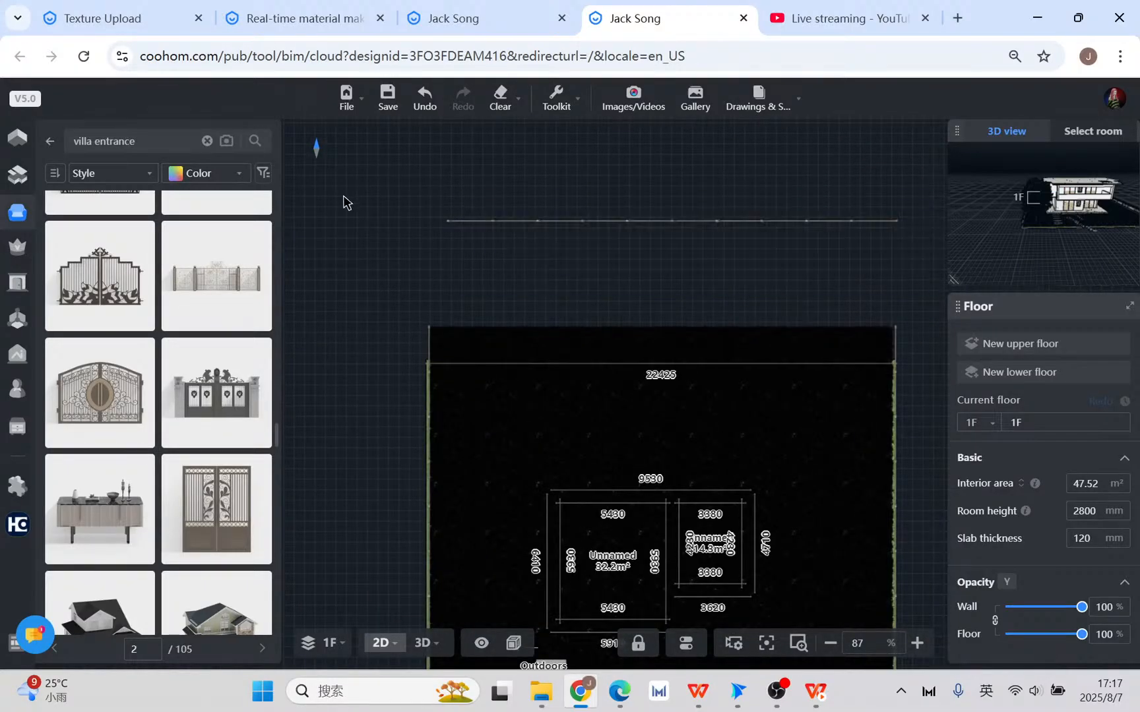
# - Select the whole detached fence row behind the lawn and set its distance to the lawn's back edge to 0
pyautogui.moveTo(379, 177); pyautogui.dragTo(960, 300)
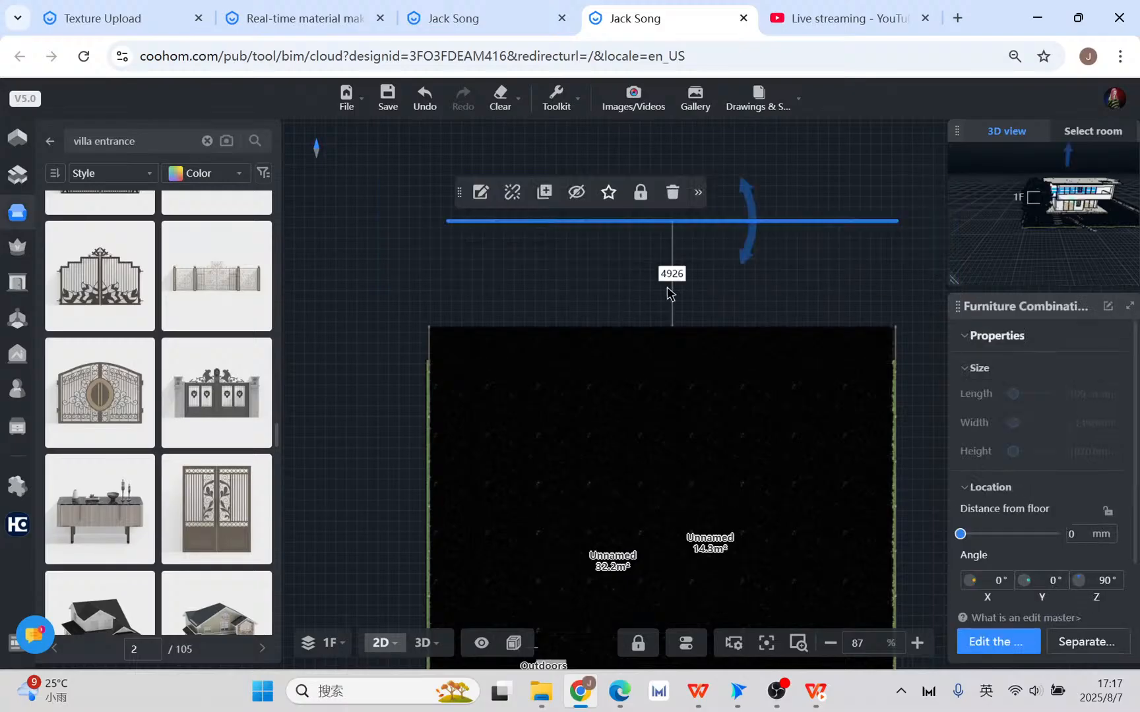
pyautogui.click(672, 273)
pyautogui.write('0')
pyautogui.press('Return')
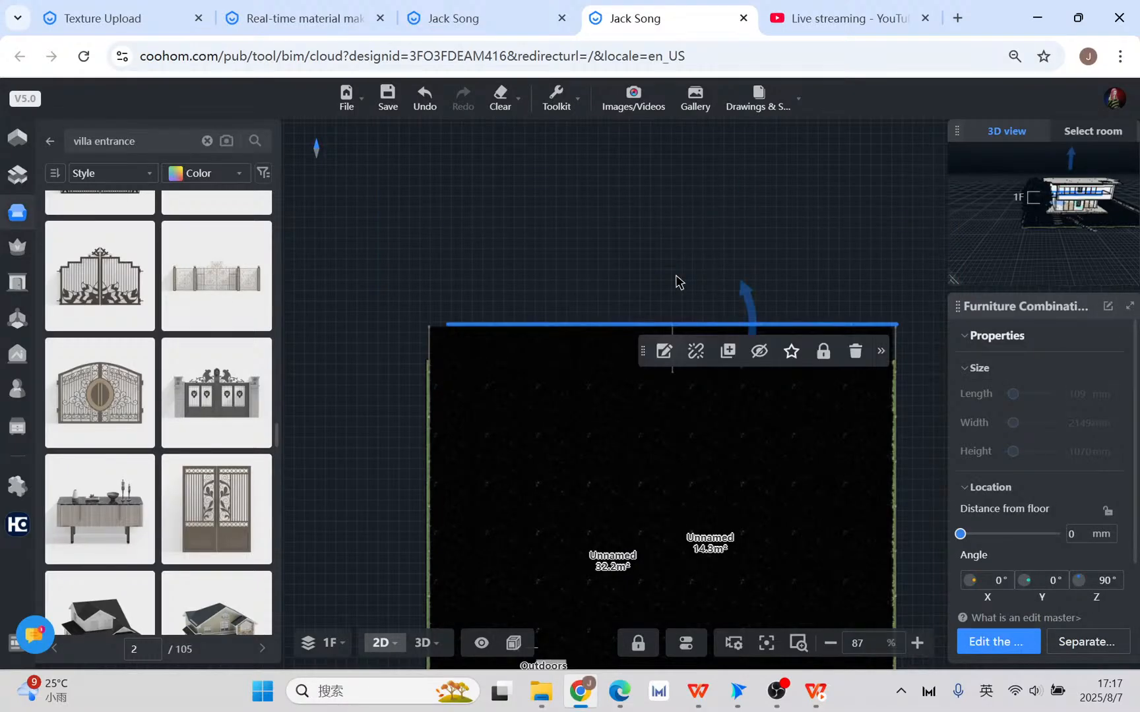
# - Separate and ungroup the back fence row, and stretch its end panel to about 5311 mm to meet the corner
pyautogui.scroll(8, 670, 327)
pyautogui.scroll(-4, 455, 297)
pyautogui.moveTo(439, 287); pyautogui.dragTo(580, 235, button='right')
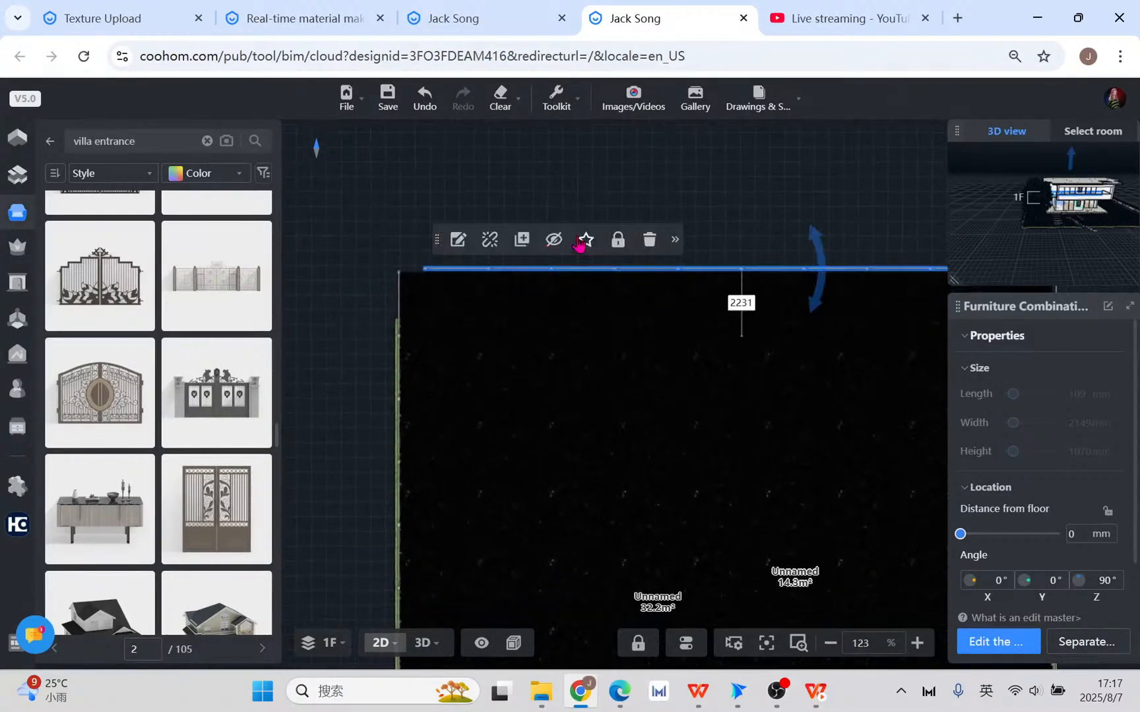
pyautogui.scroll(5, 427, 274)
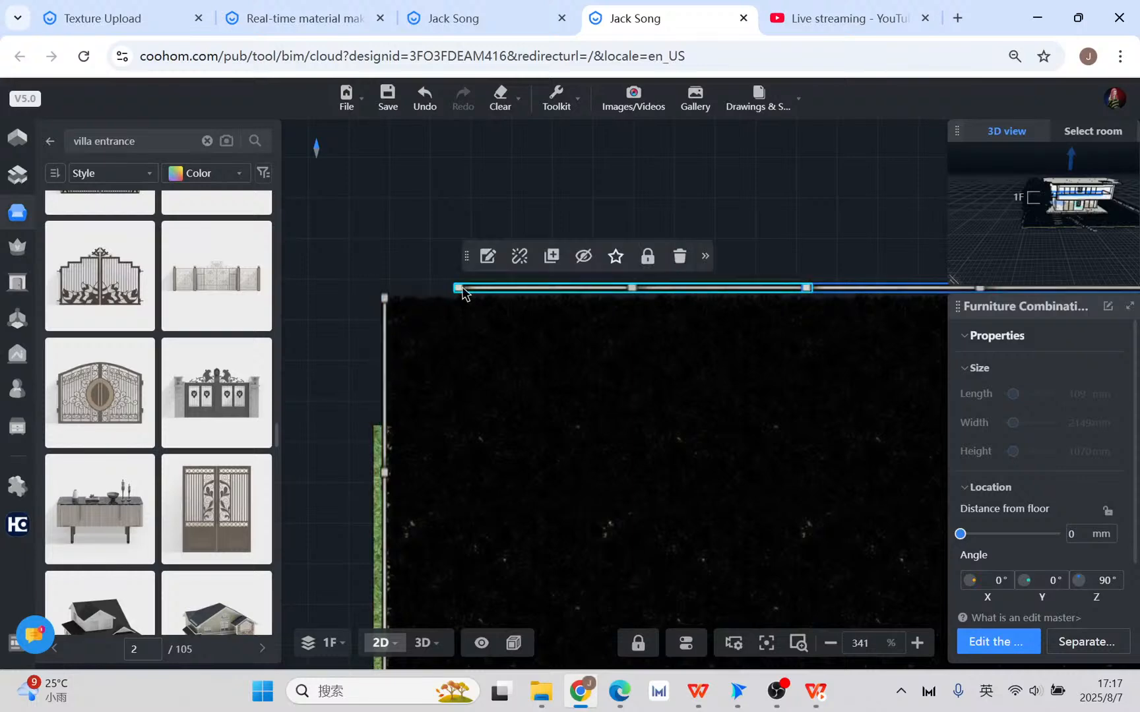
pyautogui.click(520, 258)
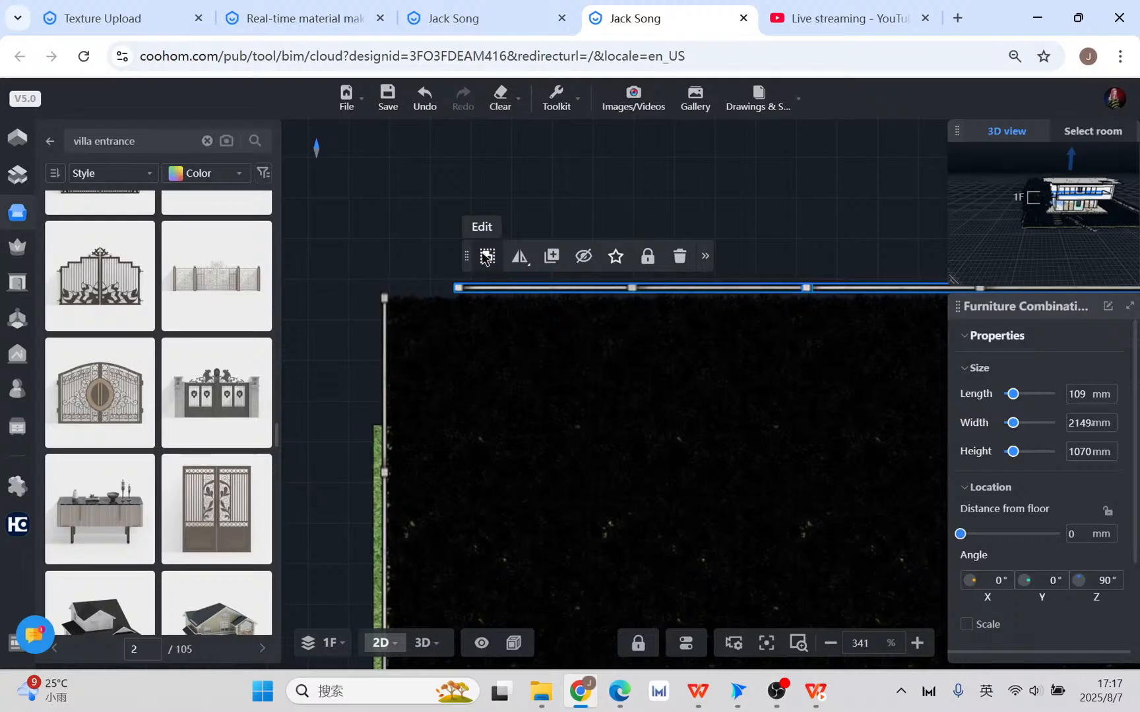
pyautogui.click(486, 257)
pyautogui.click(533, 291)
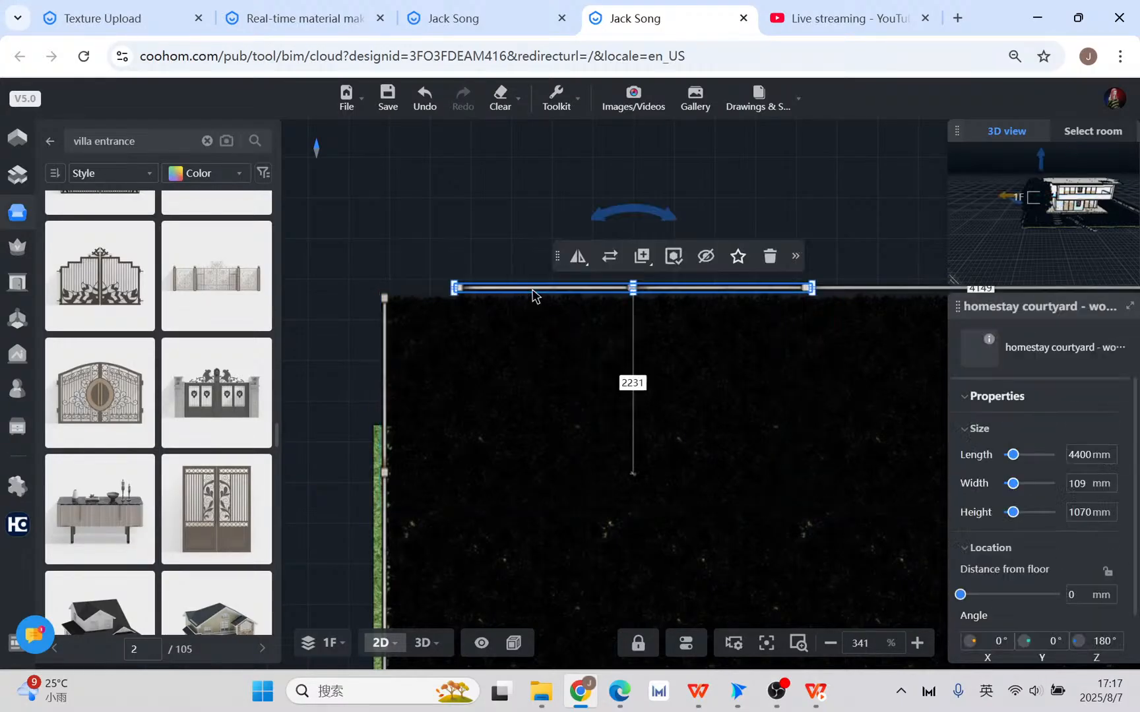
pyautogui.moveTo(453, 288); pyautogui.dragTo(381, 290)
# - Examine in 3D how the lengthened back fence panel meets the side fence at the garden corner
pyautogui.click(427, 645)
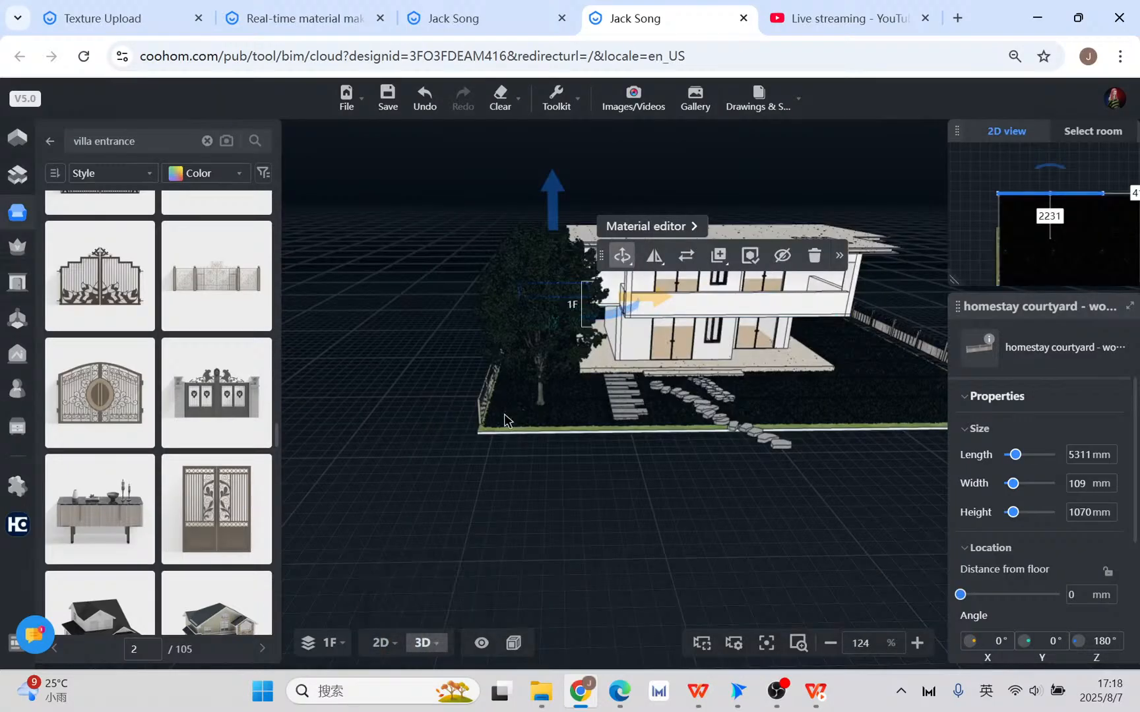
pyautogui.scroll(-3, 767, 525)
pyautogui.moveTo(767, 526); pyautogui.dragTo(685, 487)
pyautogui.scroll(3, 728, 518)
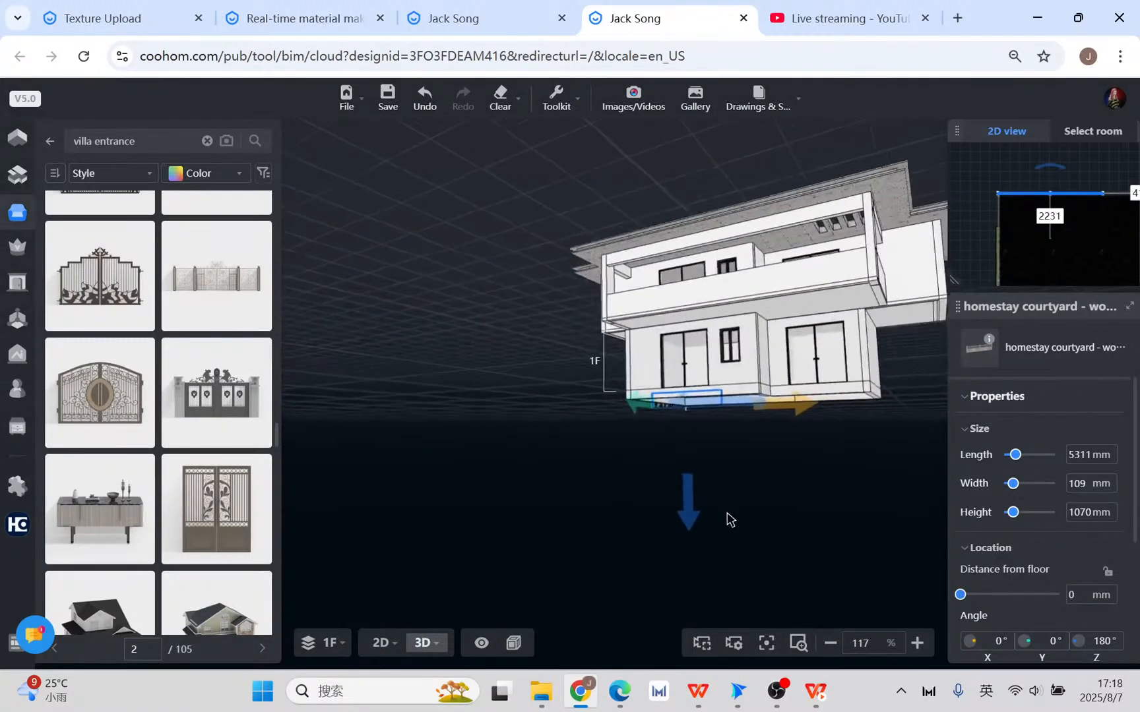
pyautogui.moveTo(740, 520); pyautogui.dragTo(785, 564)
pyautogui.scroll(3, 753, 550)
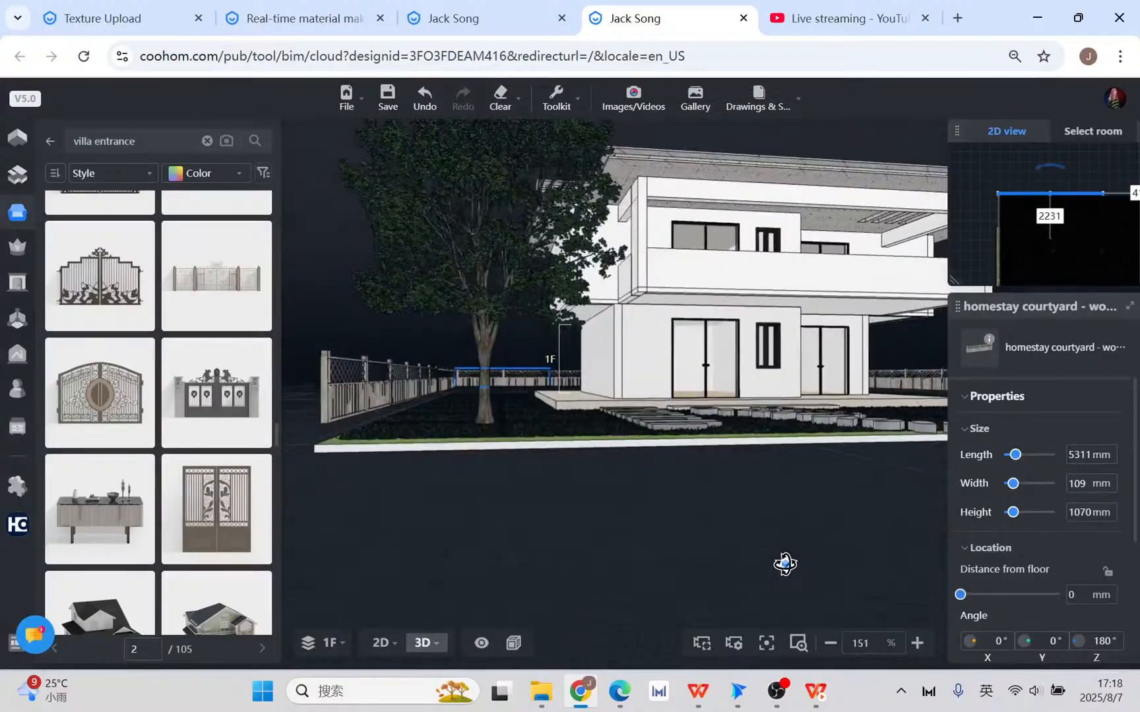
pyautogui.press('1')
# - Select all fence panels of the same homestay courtyard product and combine them into one group
pyautogui.scroll(-3, 758, 544)
pyautogui.click(670, 448)
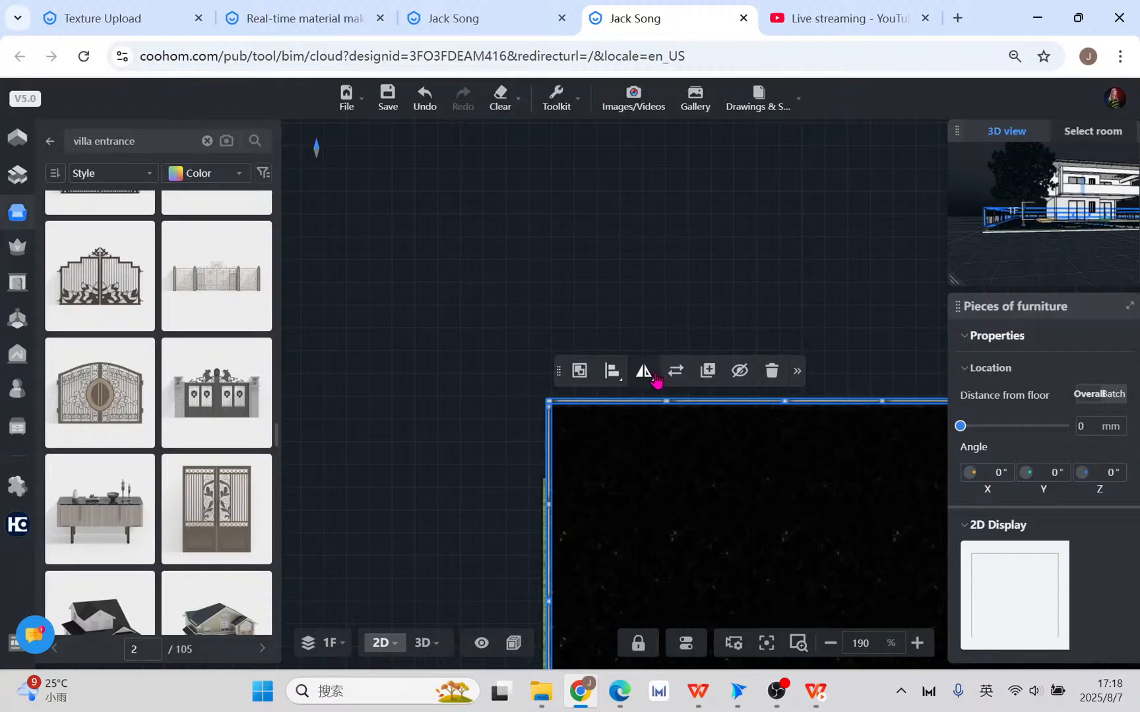
pyautogui.click(647, 422)
pyautogui.click(649, 405)
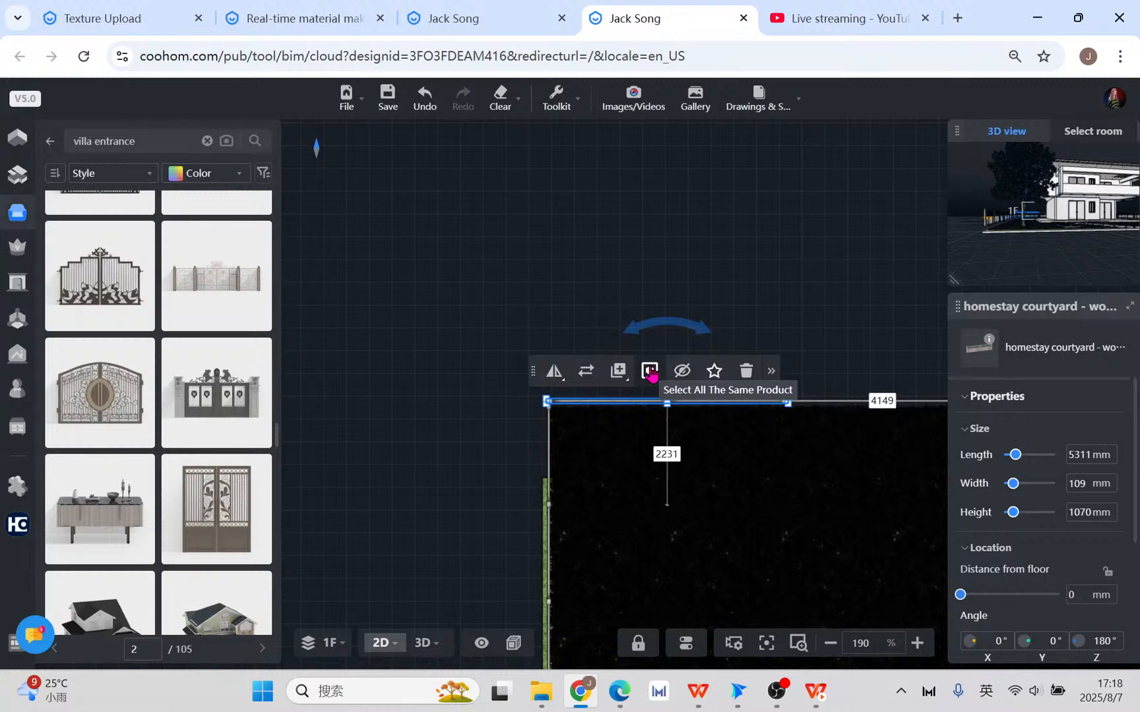
pyautogui.click(650, 372)
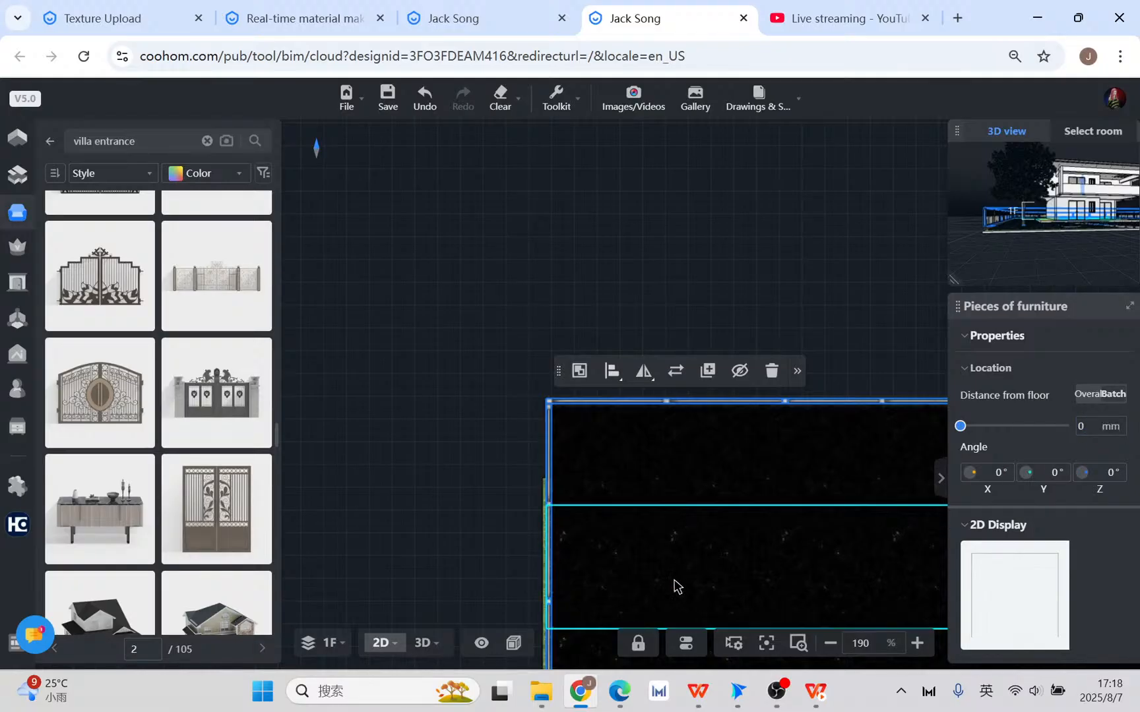
pyautogui.click(416, 643)
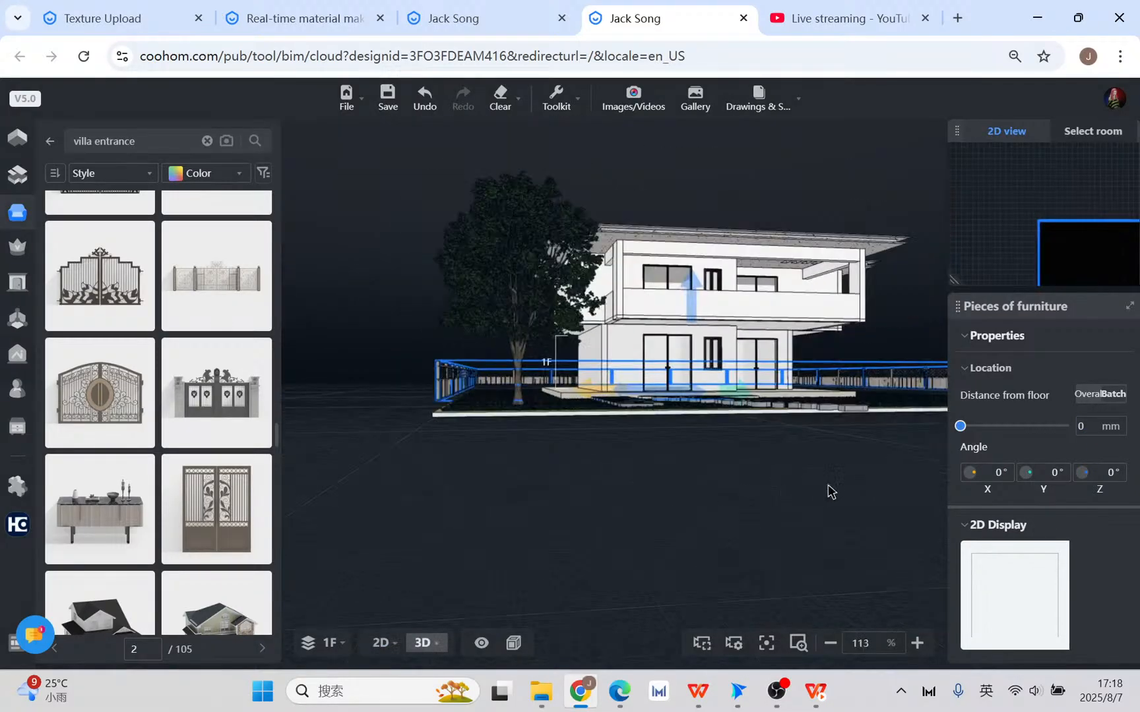
pyautogui.moveTo(802, 491); pyautogui.dragTo(685, 483)
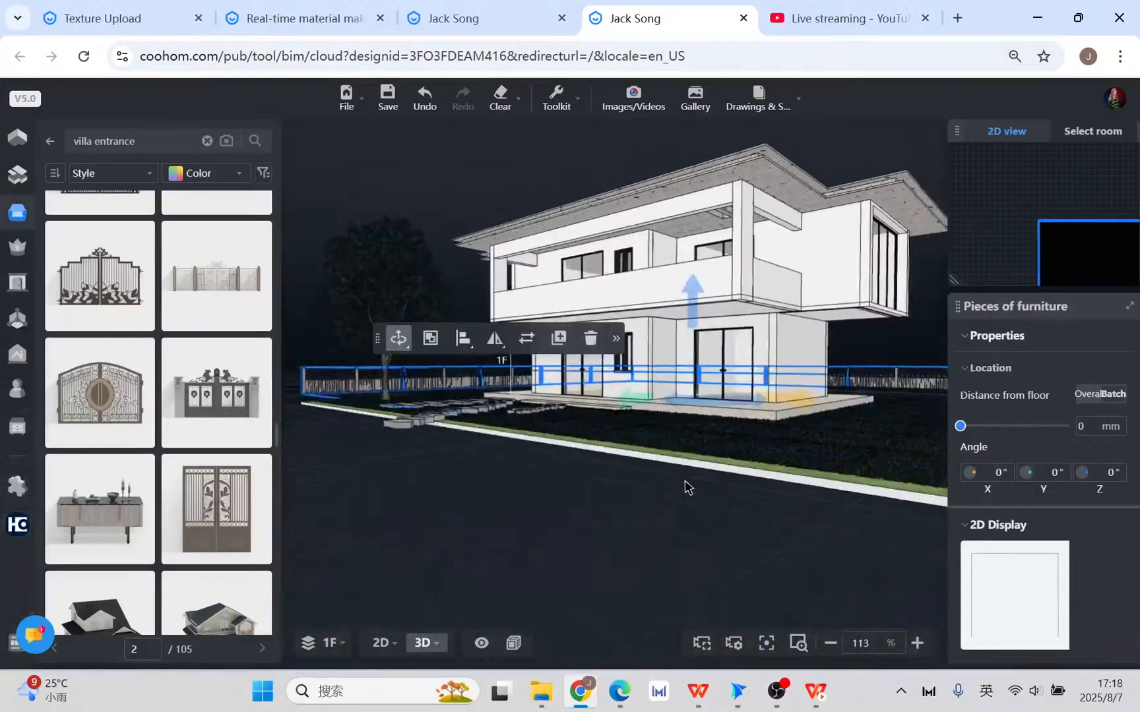
pyautogui.click(432, 345)
# - Lower the grouped fence to a distance from floor of -300 mm
pyautogui.moveTo(692, 299); pyautogui.dragTo(733, 521)
pyautogui.click(1082, 533)
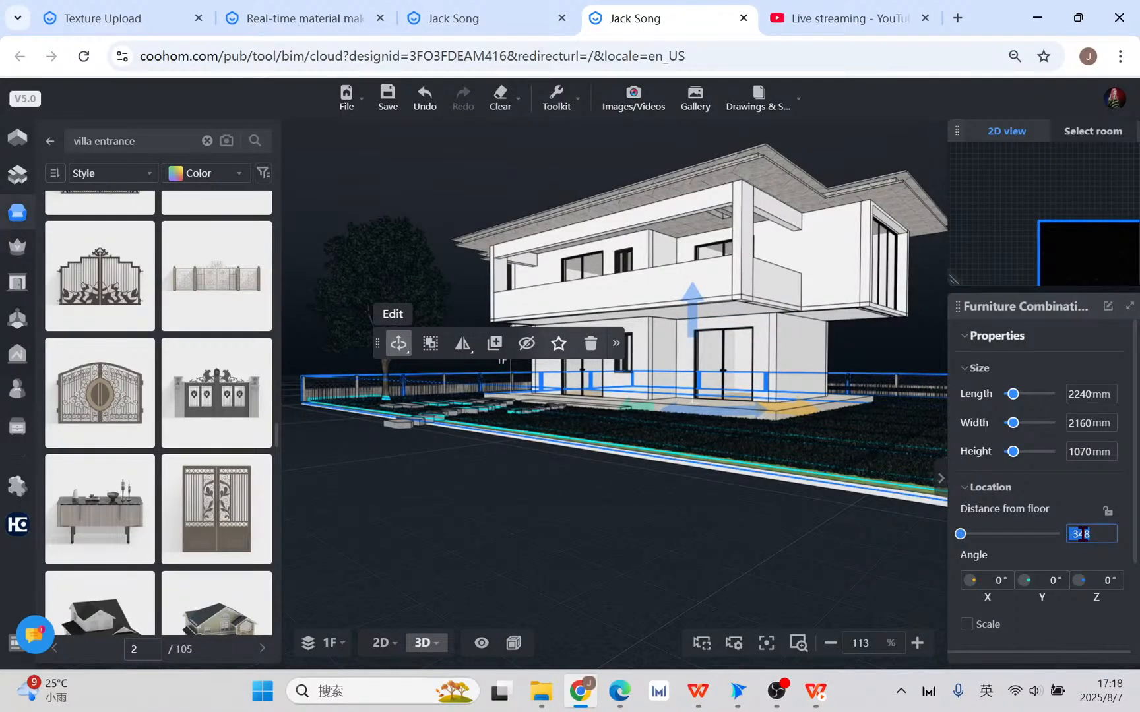
pyautogui.press('Return')
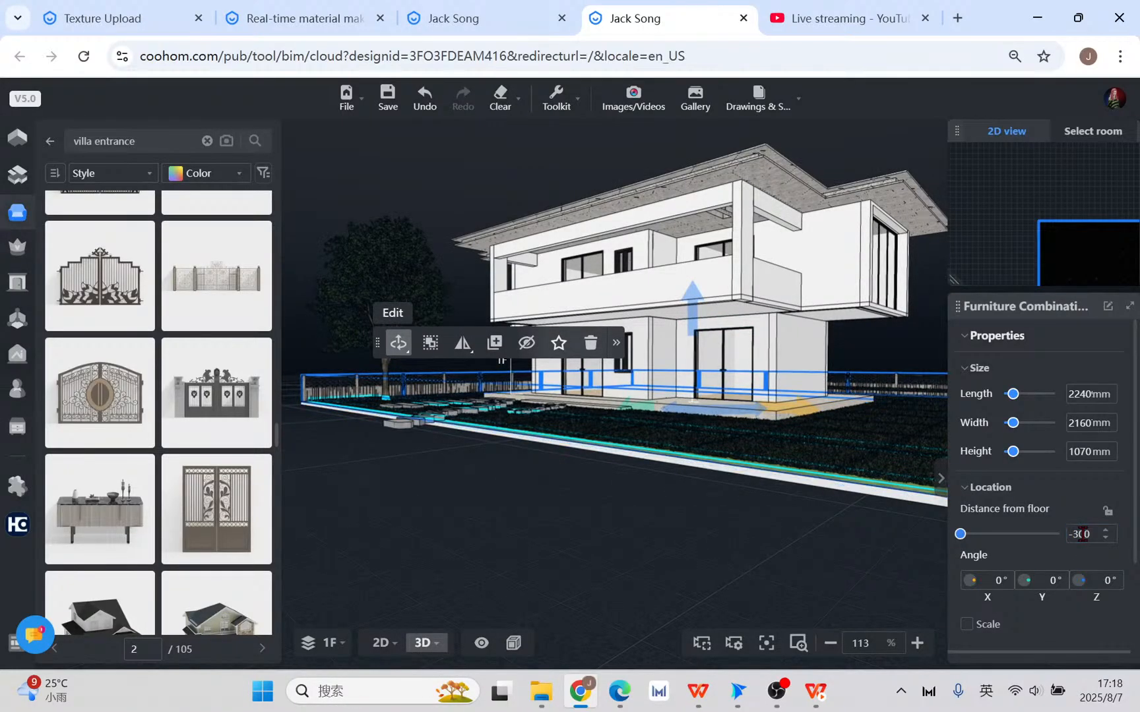
pyautogui.click(542, 538)
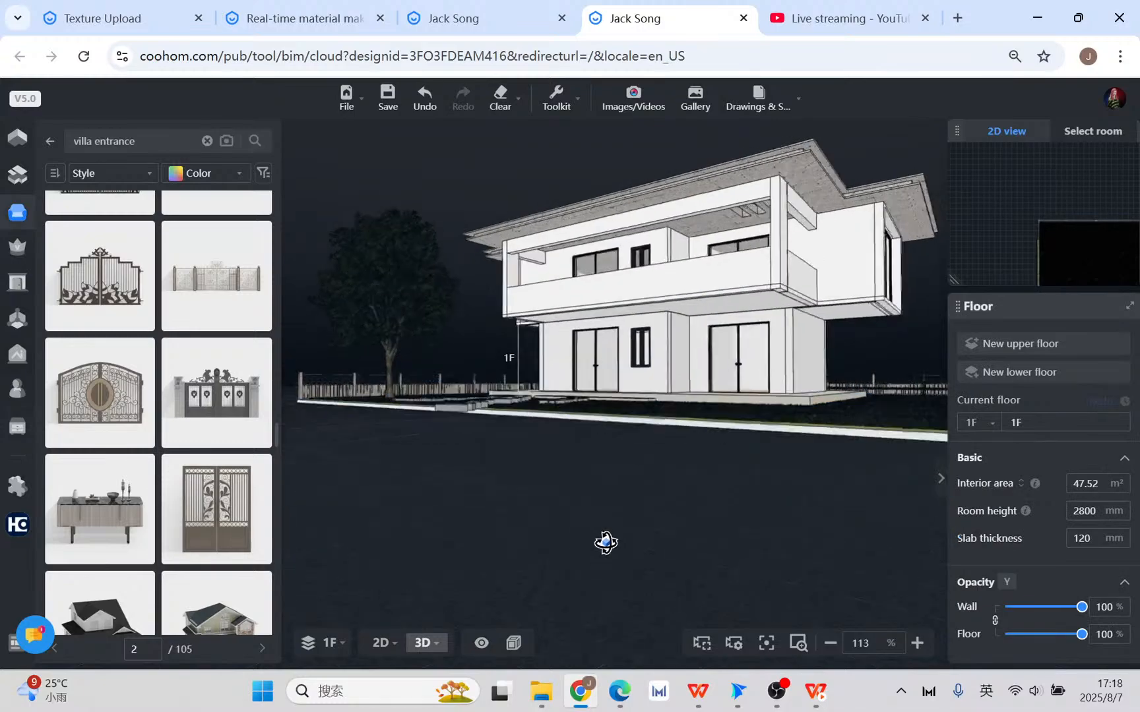
# - Set the back turf strip's distance from floor to -300 mm
pyautogui.scroll(5, 623, 542)
pyautogui.scroll(2, 619, 562)
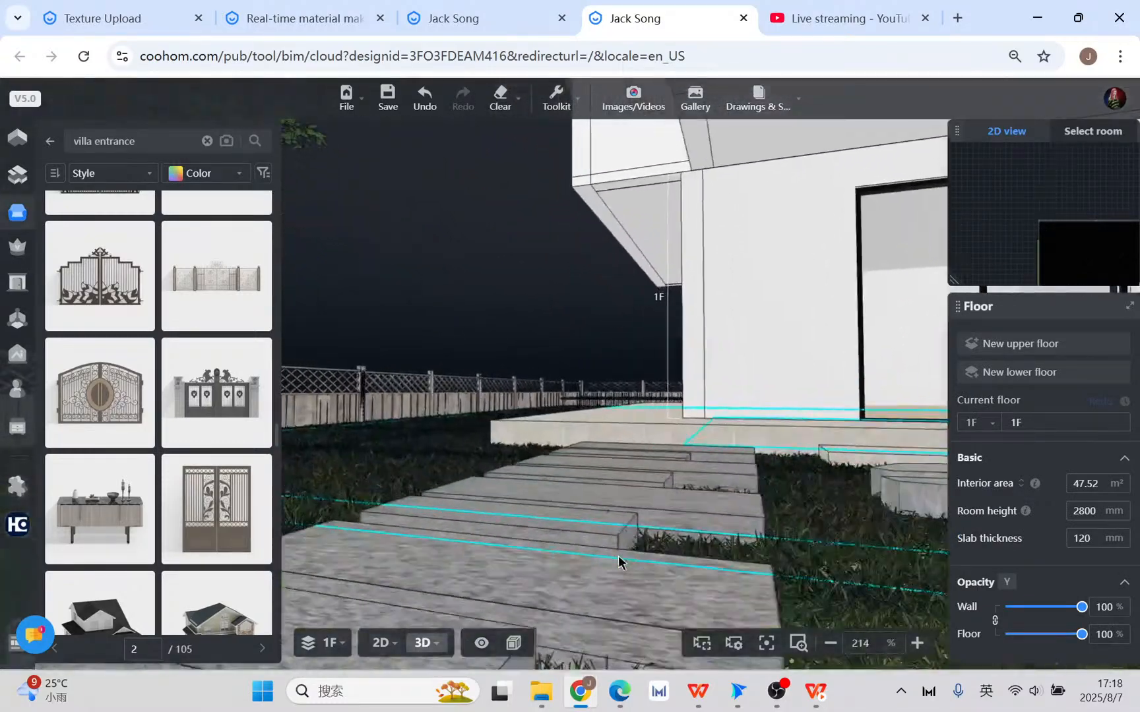
pyautogui.moveTo(619, 562); pyautogui.dragTo(618, 473)
pyautogui.click(614, 467)
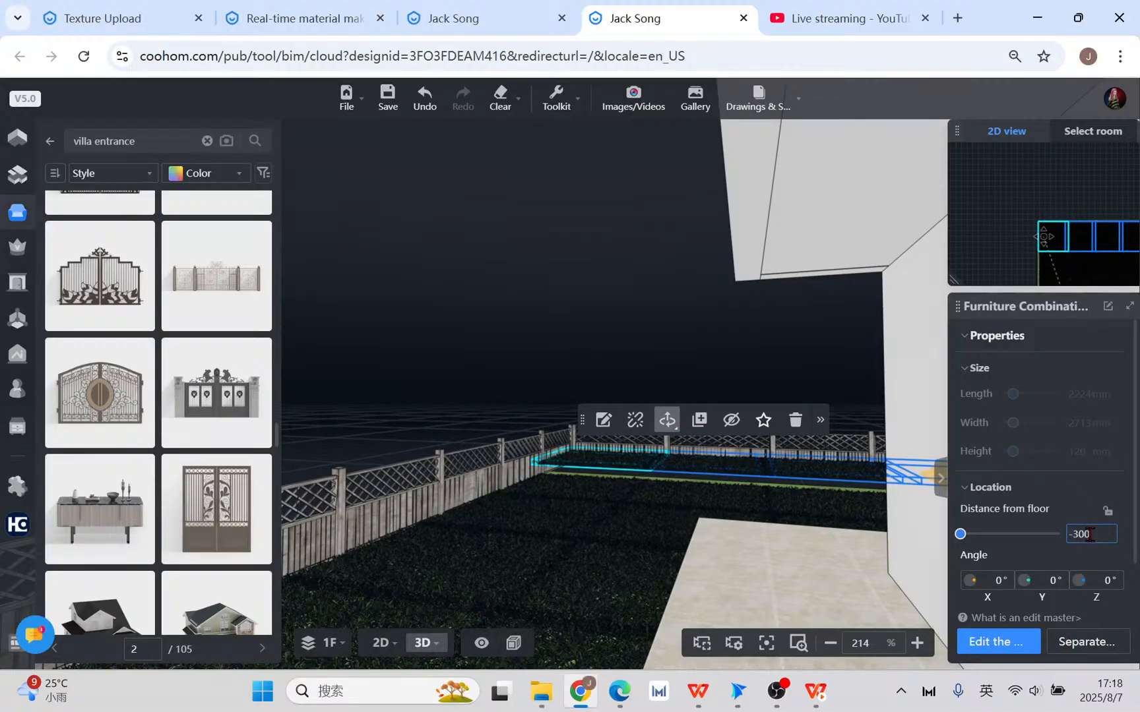
pyautogui.press('Return')
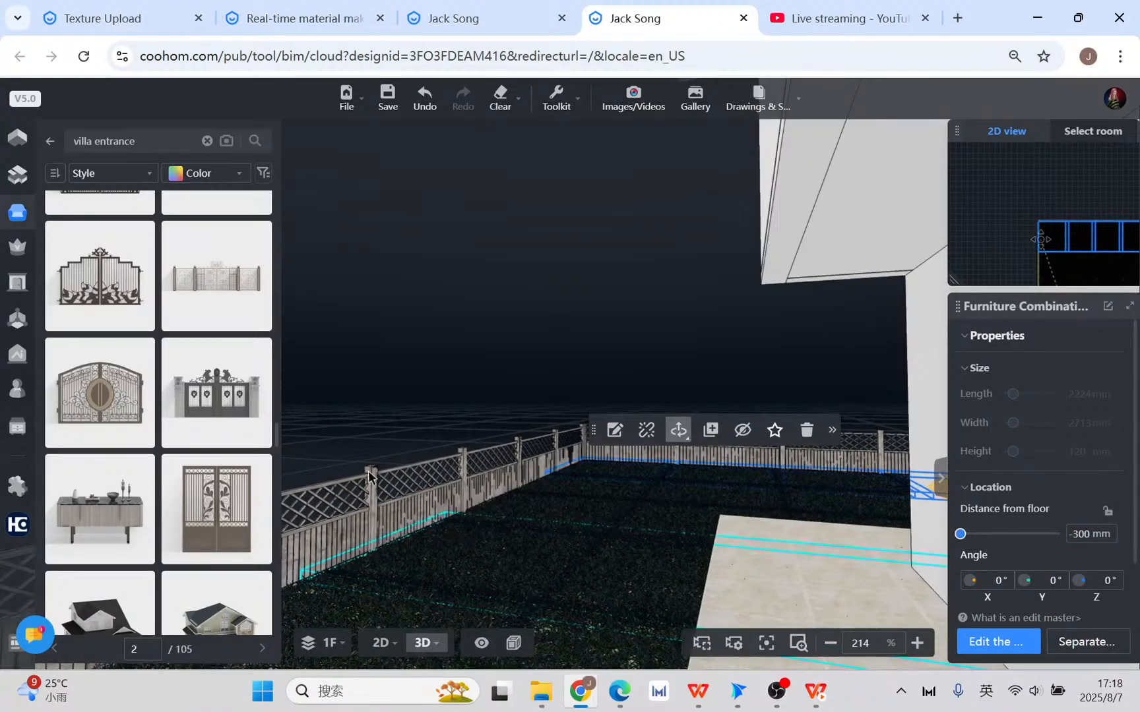
pyautogui.scroll(-5, 591, 402)
pyautogui.scroll(-5, 590, 402)
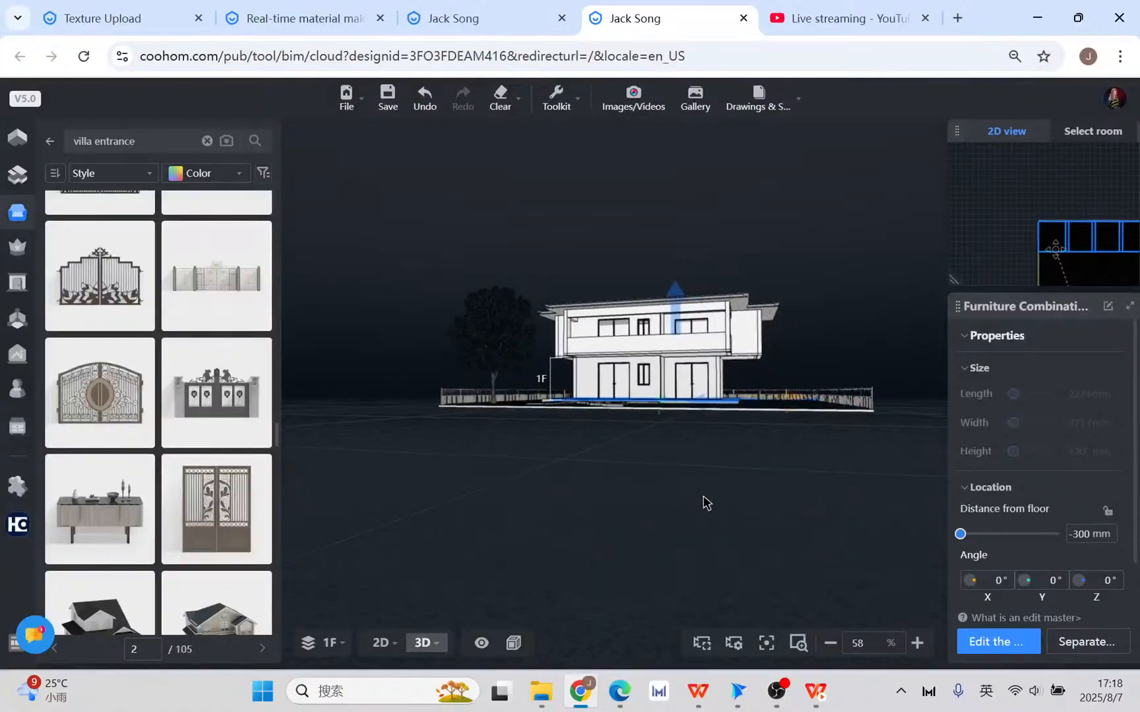
pyautogui.moveTo(782, 520); pyautogui.dragTo(740, 559)
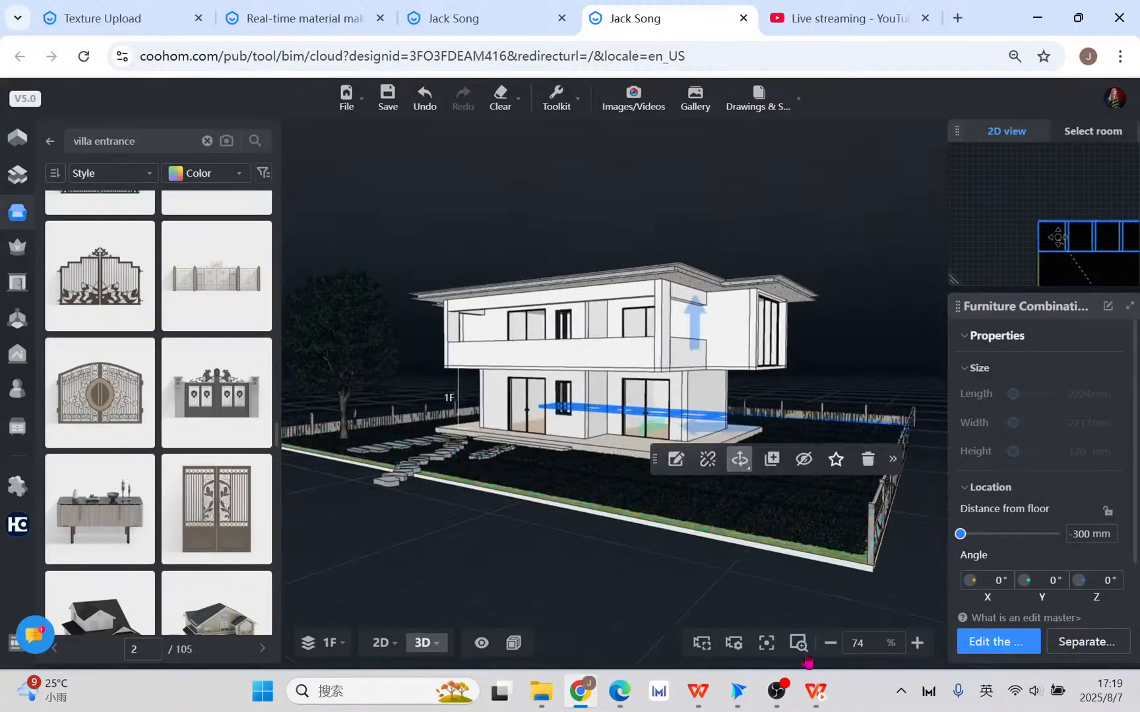
# - Switch to the presentation to view the slide on swimming pools with floor opening and custom modeling, and return to Coohom
pyautogui.click(816, 691)
pyautogui.click(720, 517)
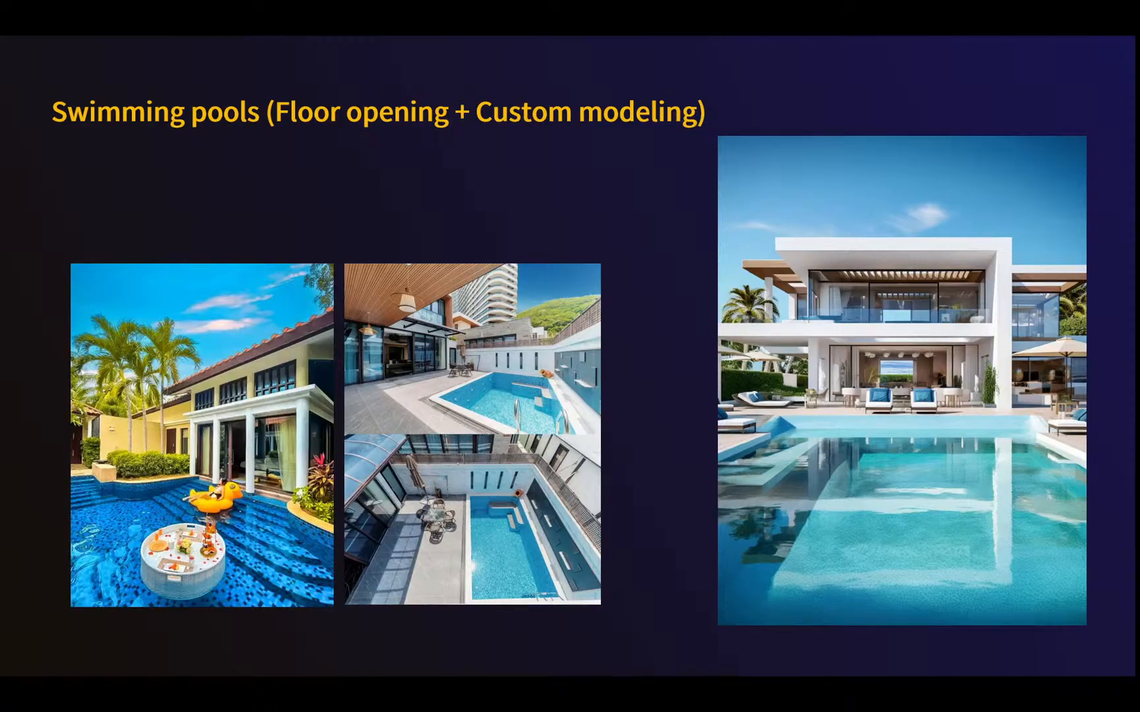
pyautogui.press('super+d')
pyautogui.click(561, 691)
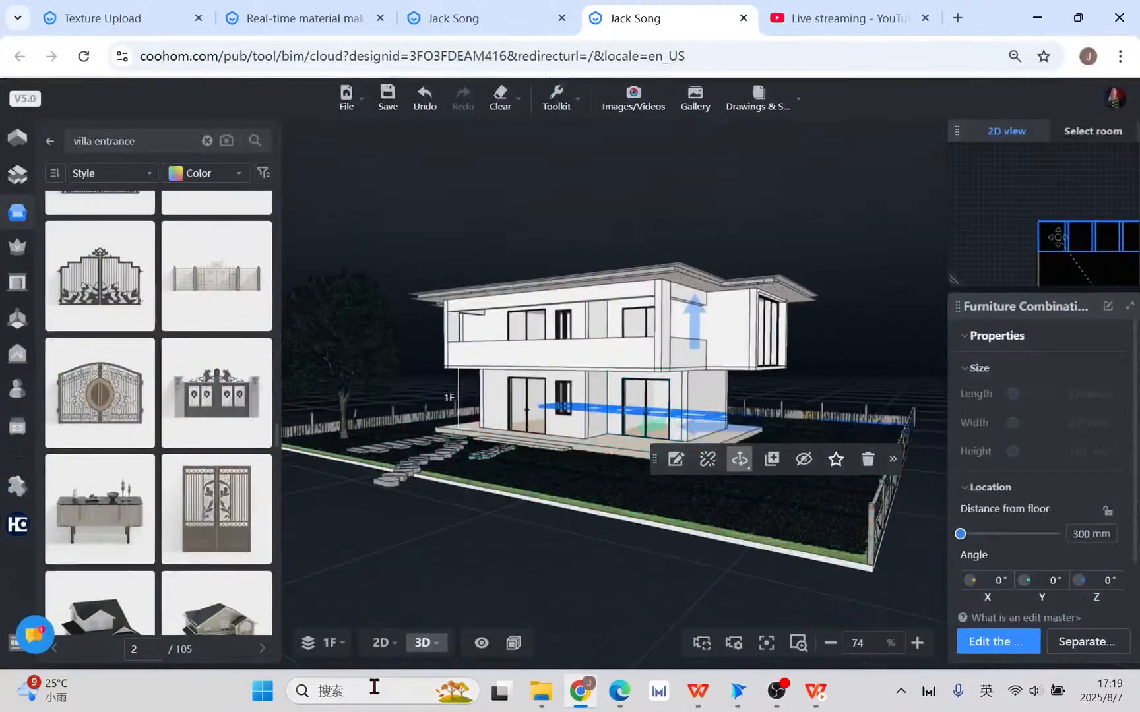
# - In the 2D plan, separate and ungroup the turf strip that crosses the yard above the stepping-stone paths
pyautogui.click(379, 650)
pyautogui.scroll(-3, 767, 477)
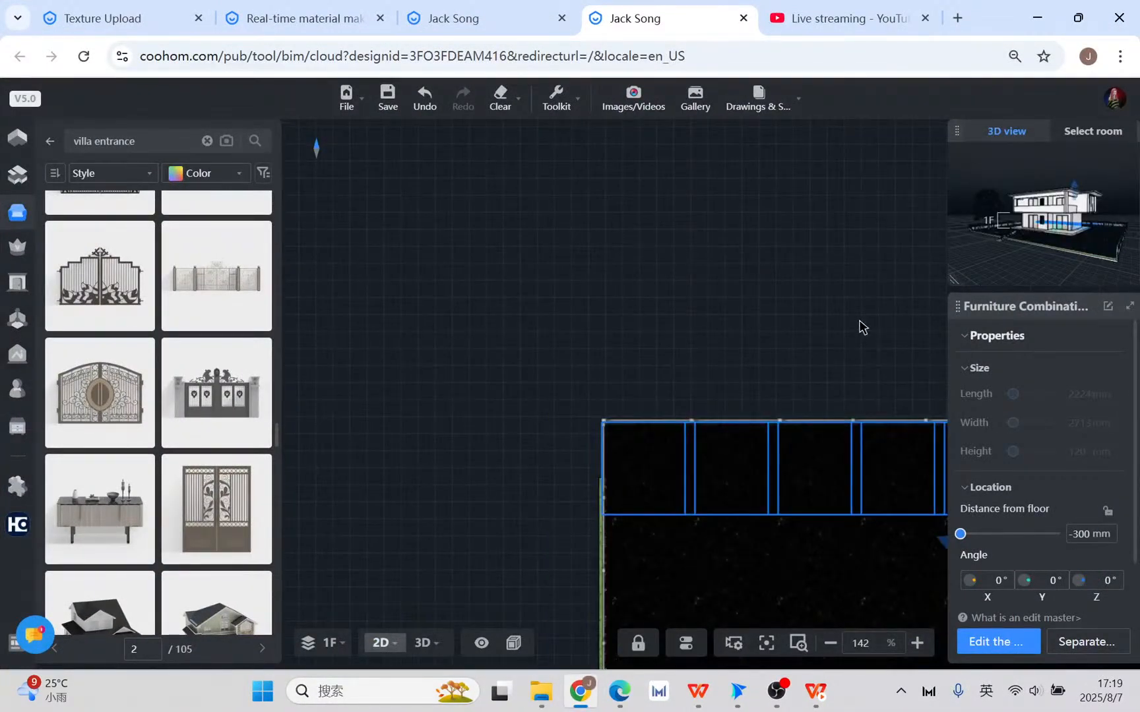
pyautogui.moveTo(859, 320); pyautogui.dragTo(511, 82, button='right')
pyautogui.click(832, 426)
pyautogui.scroll(-6, 832, 426)
pyautogui.click(832, 282)
pyautogui.moveTo(842, 279); pyautogui.dragTo(677, 156, button='right')
pyautogui.scroll(4, 693, 360)
pyautogui.scroll(-2, 878, 518)
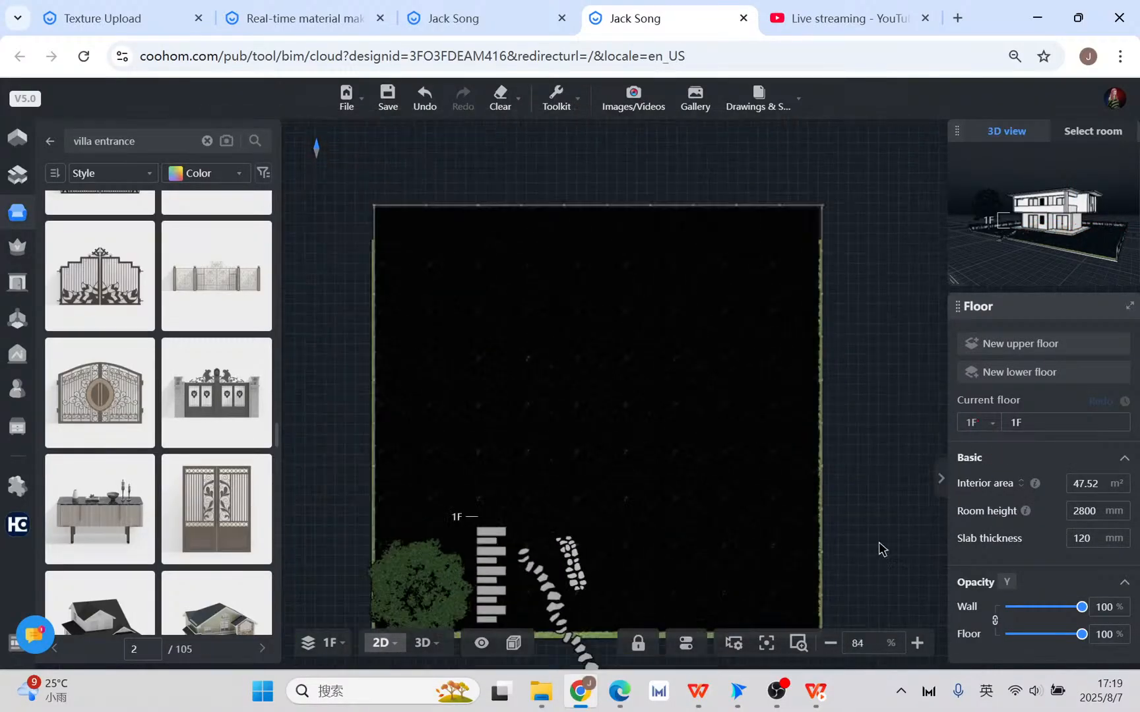
pyautogui.moveTo(868, 561); pyautogui.dragTo(845, 501, button='right')
pyautogui.scroll(3, 841, 499)
pyautogui.click(684, 352)
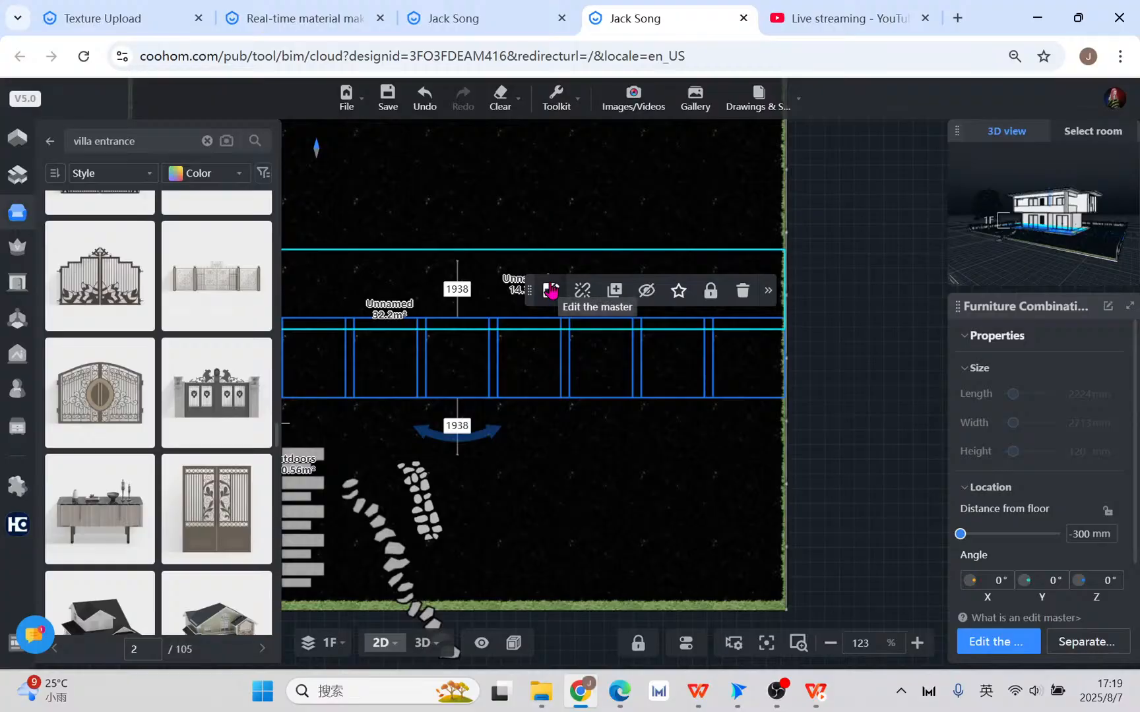
pyautogui.click(581, 294)
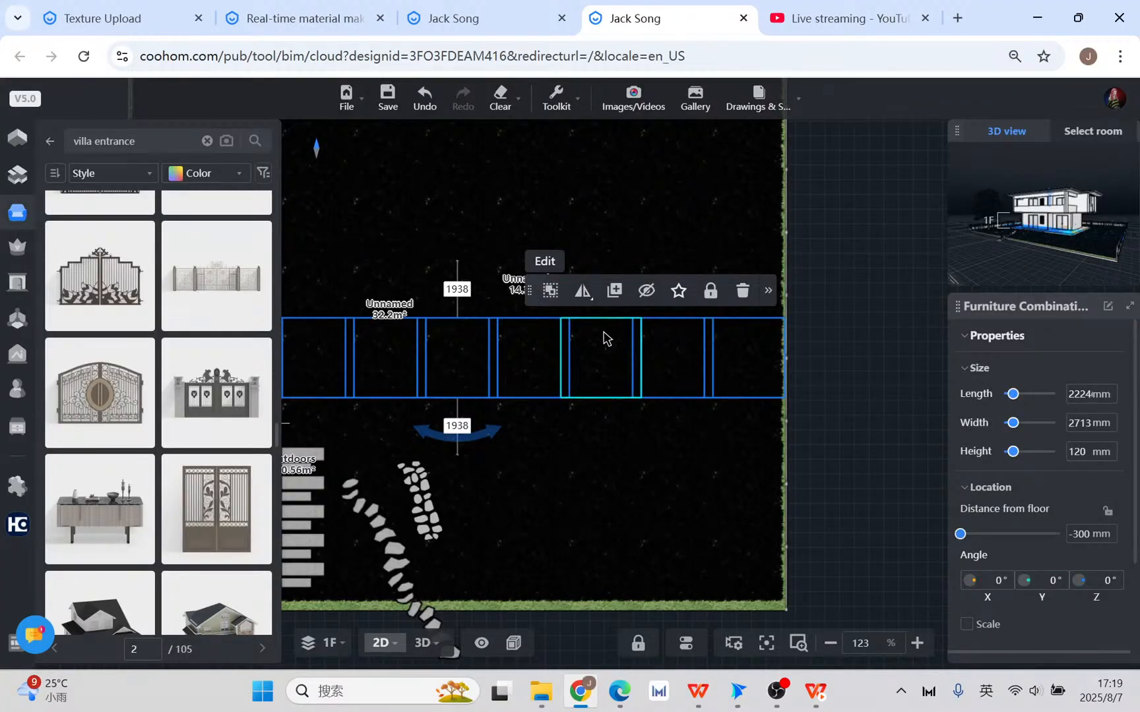
pyautogui.click(549, 291)
# - Delete a Turf-rough grass tile near the side fence from the ungrouped strip, undoing the deletion of its neighbour
pyautogui.scroll(2, 627, 361)
pyautogui.click(627, 361)
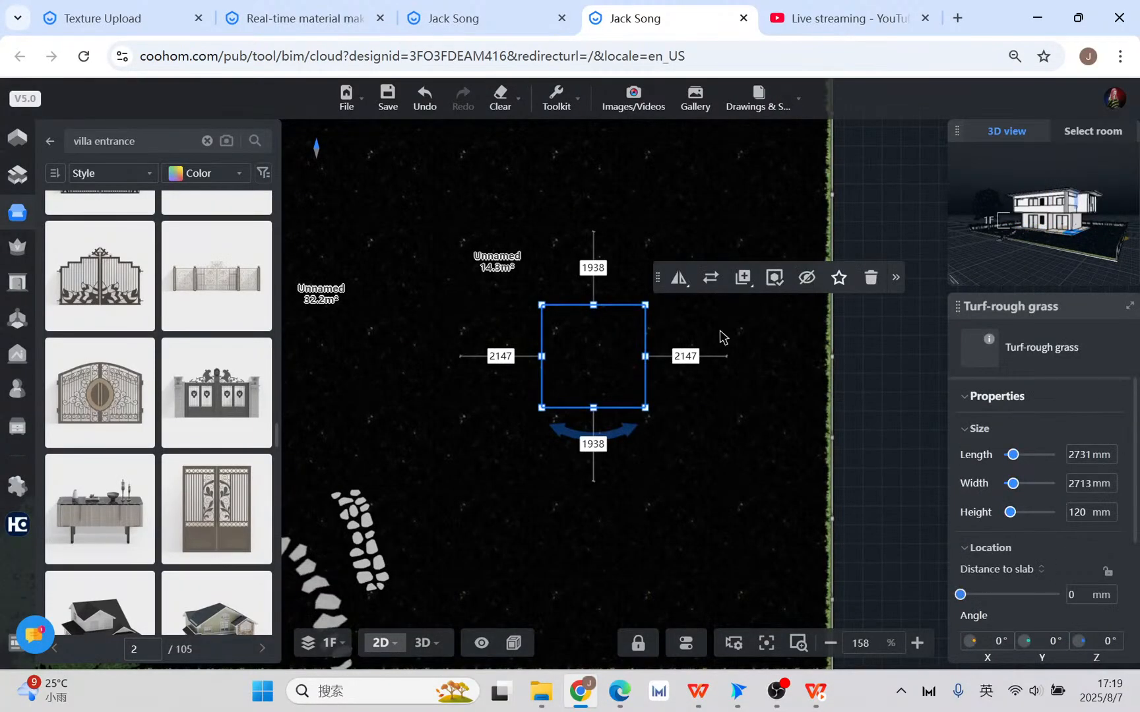
pyautogui.click(861, 280)
pyautogui.click(665, 350)
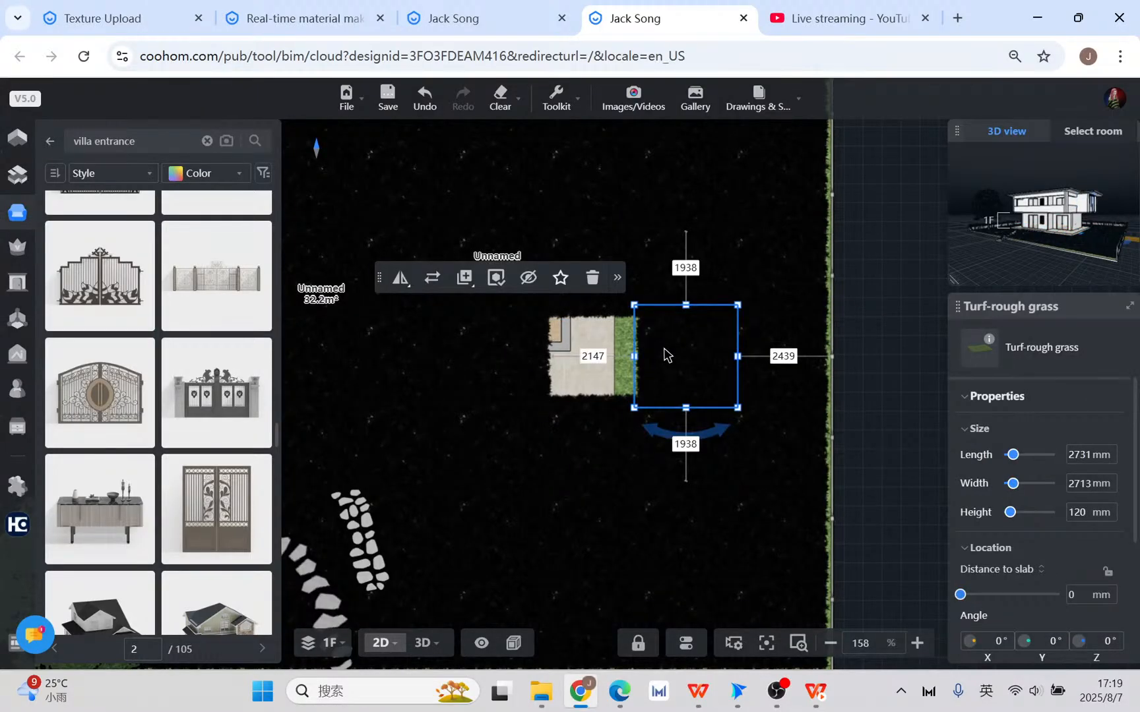
pyautogui.scroll(-3, 692, 406)
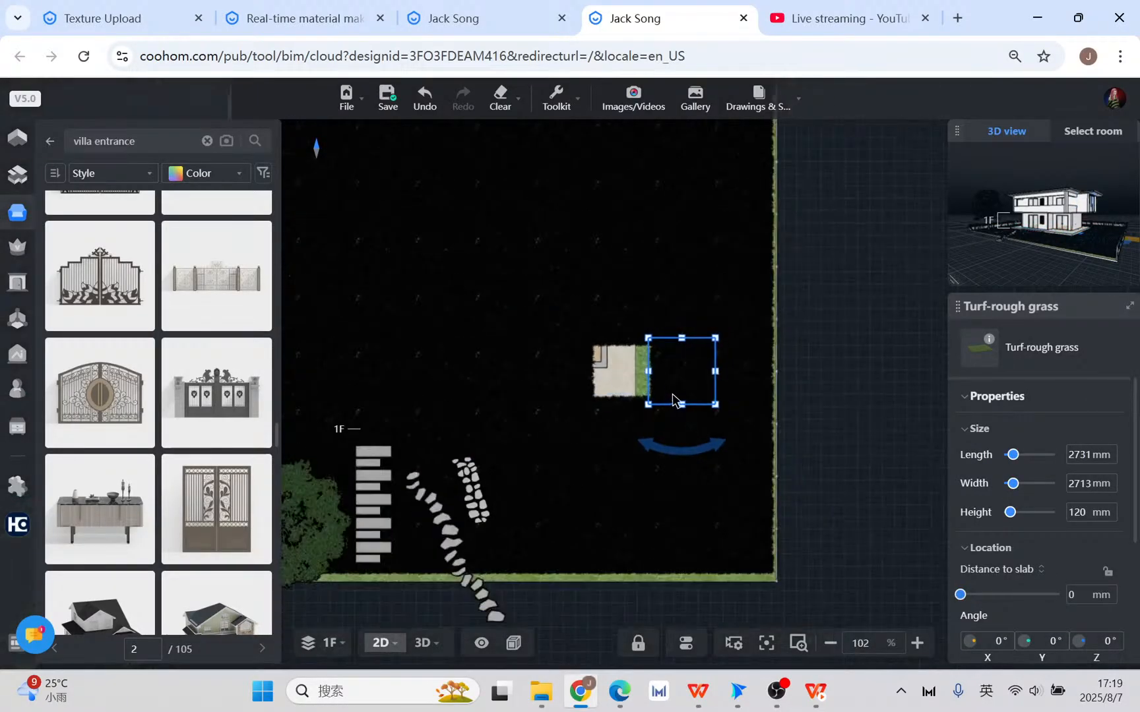
pyautogui.hotkey('ctrl', 'z')
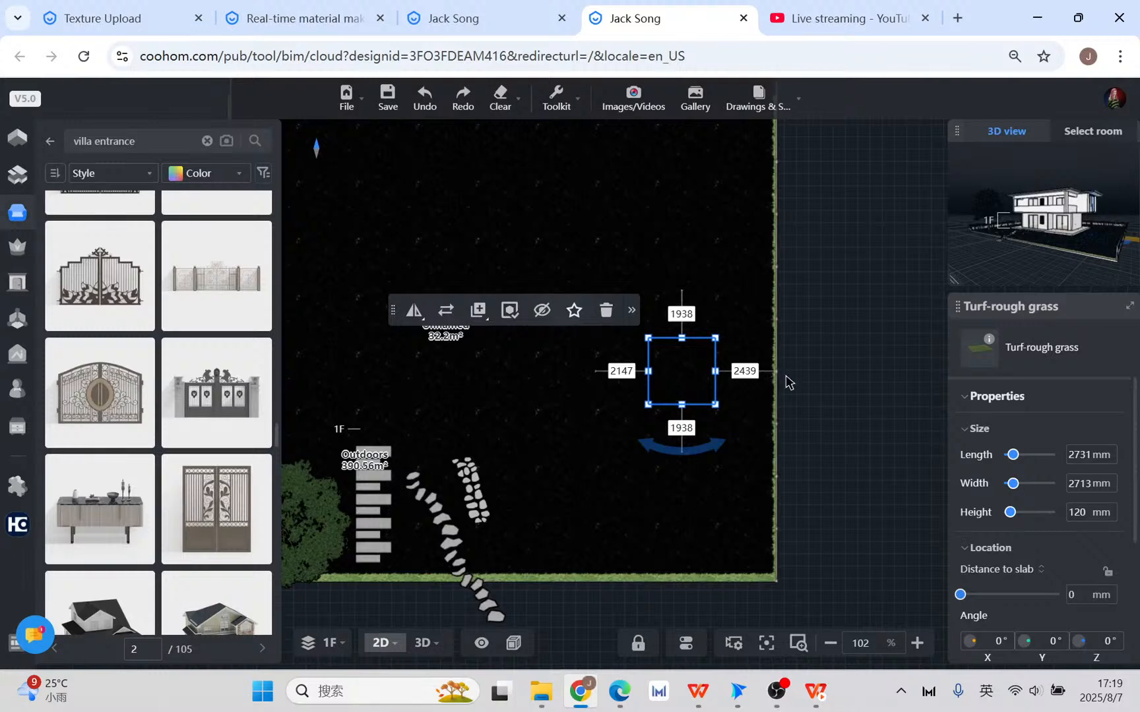
pyautogui.hotkey('ctrl', 'y')
# - Ungroup the turf strip beside the gap, nearer the stepping-stone paths, and delete its Turf-rough grass tile in line with the gap
pyautogui.scroll(3, 669, 407)
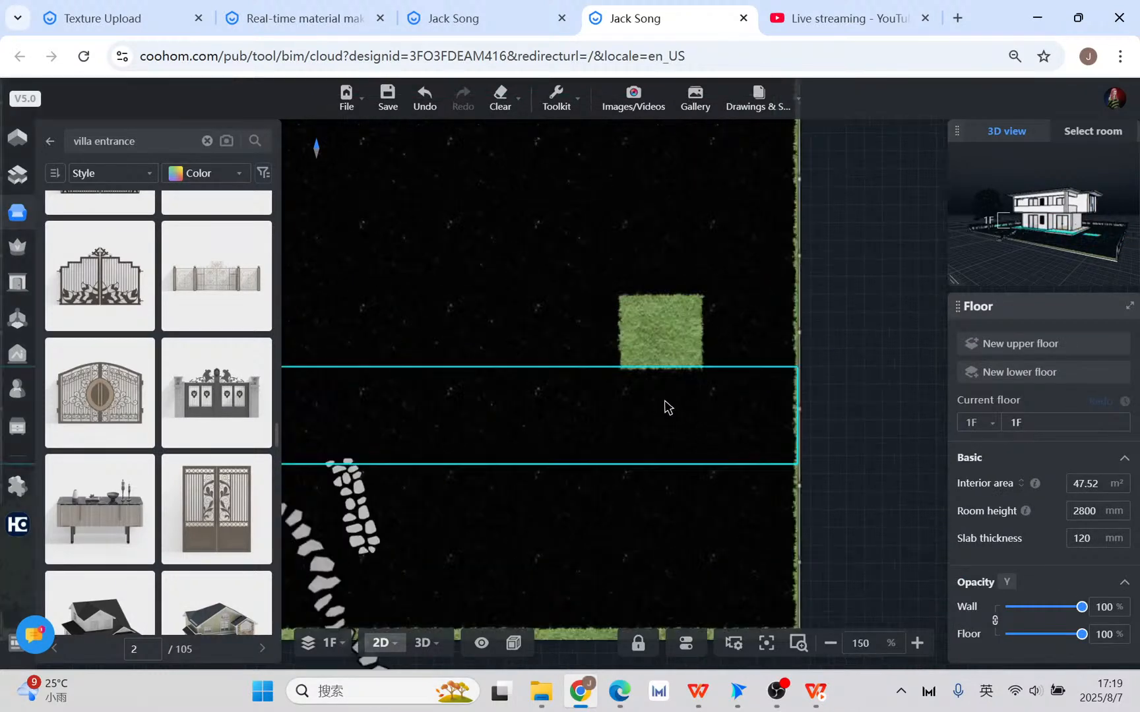
pyautogui.click(664, 407)
pyautogui.click(564, 339)
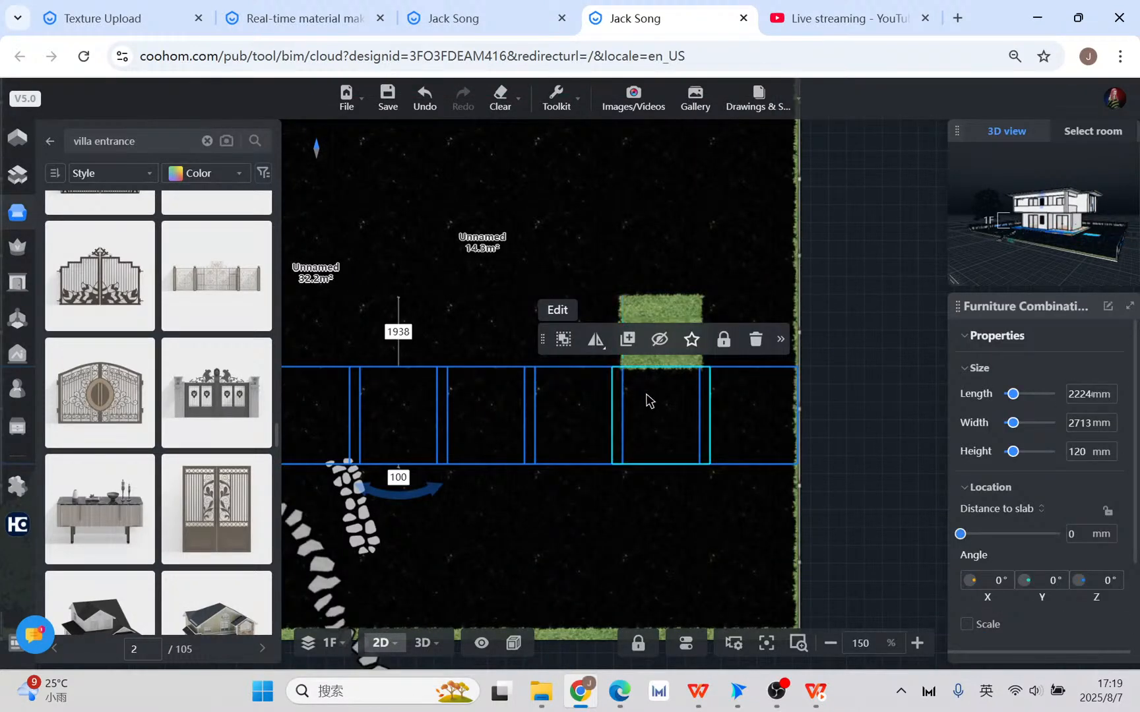
pyautogui.click(564, 340)
pyautogui.click(660, 415)
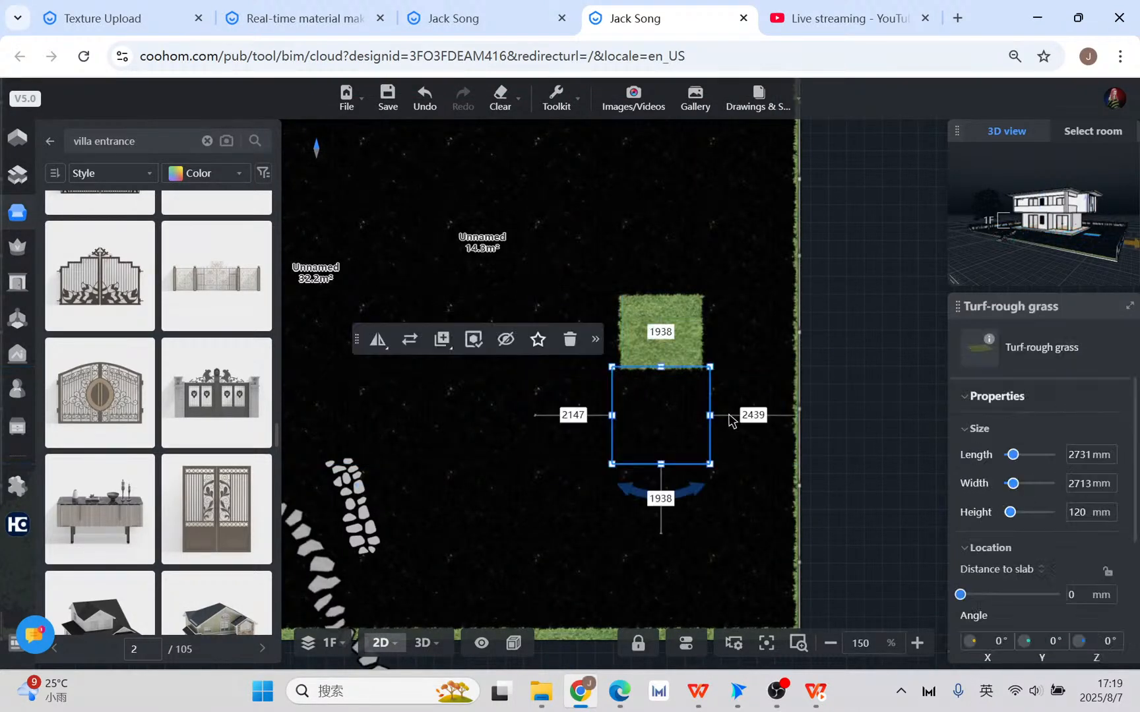
pyautogui.click(561, 339)
# - Delete the two Turf-rough grass tiles between the gap and the side fence
pyautogui.scroll(2, 678, 490)
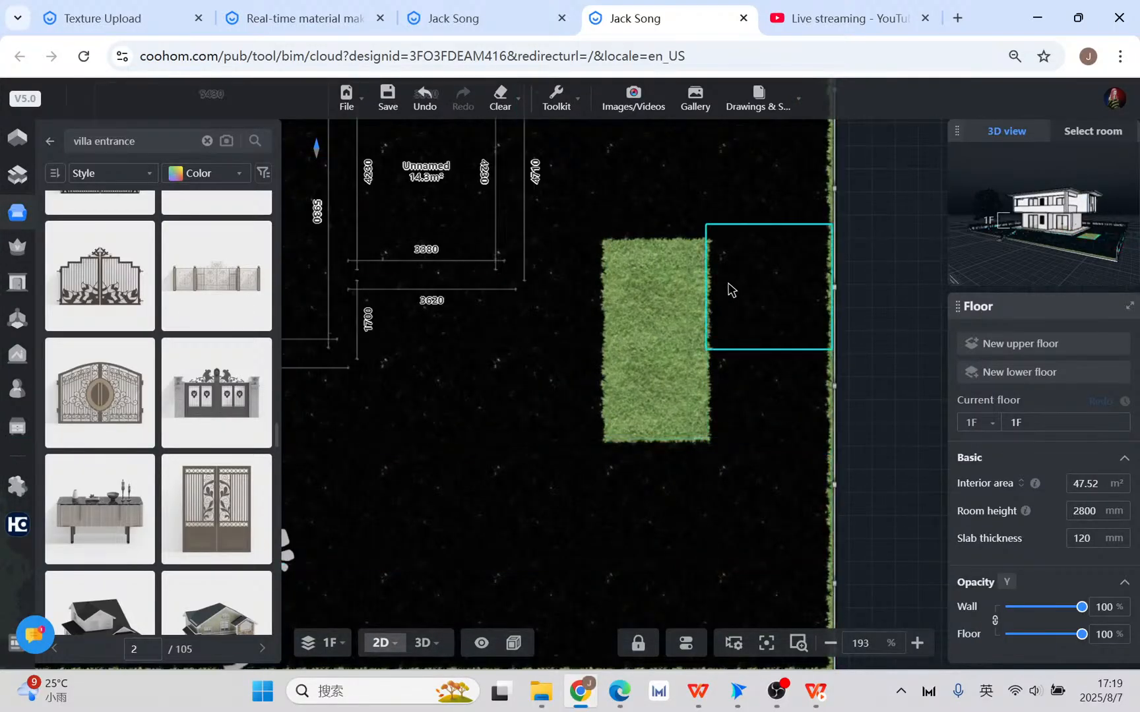
pyautogui.click(728, 288)
pyautogui.click(664, 196)
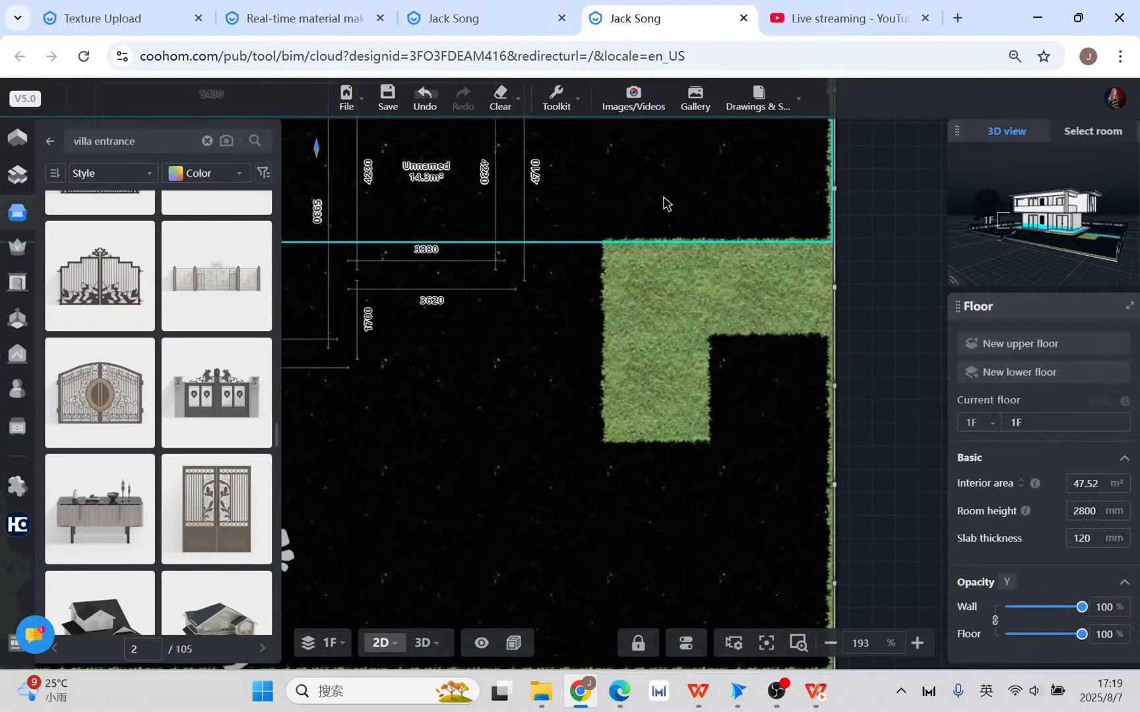
pyautogui.click(747, 354)
pyautogui.click(664, 303)
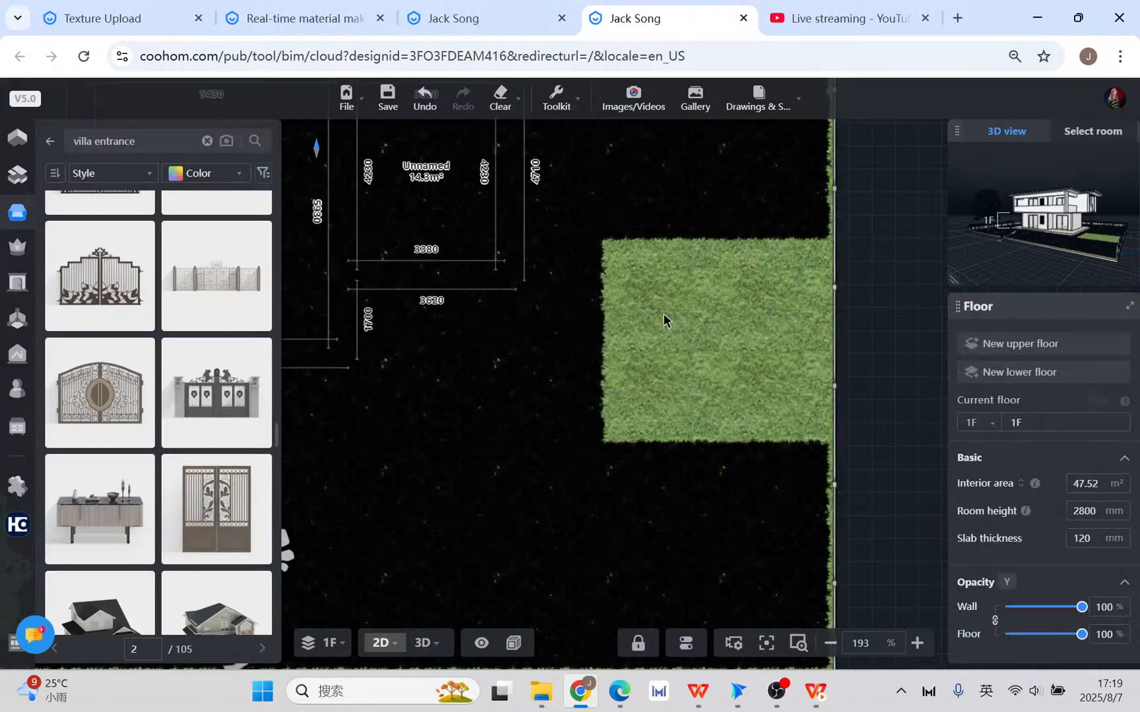
# - Ungroup the turf strip on the far side of the gap and delete its two tiles nearest the side fence
pyautogui.scroll(-2, 715, 423)
pyautogui.moveTo(880, 377); pyautogui.dragTo(862, 426)
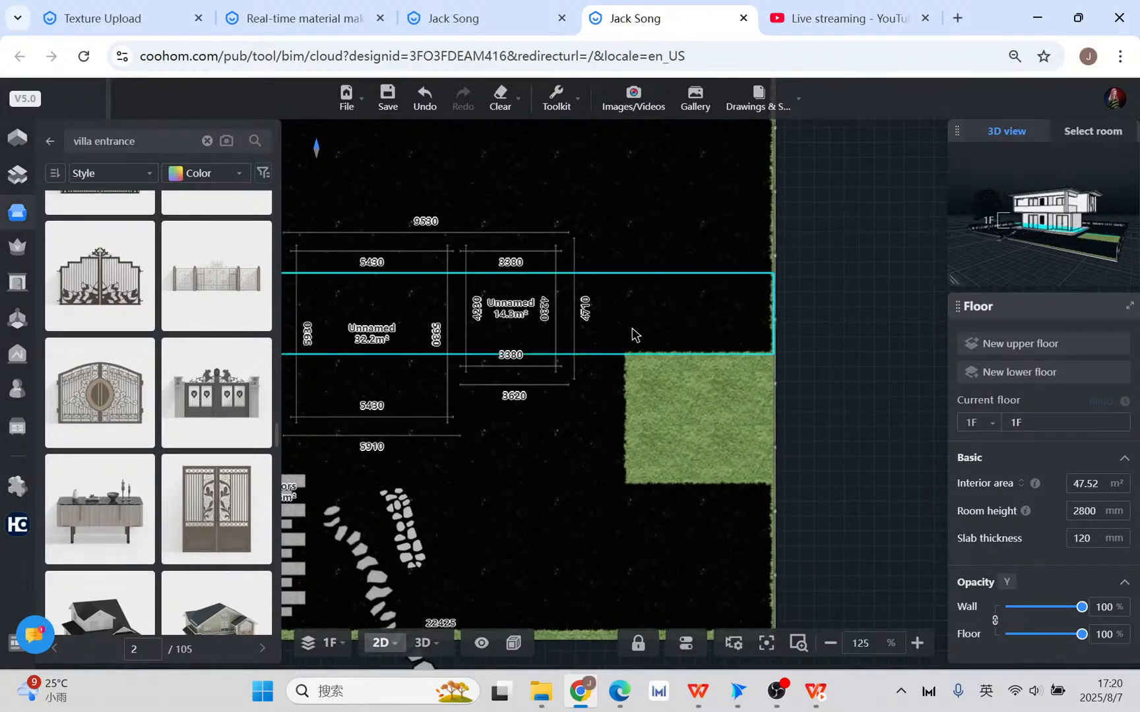
pyautogui.click(662, 343)
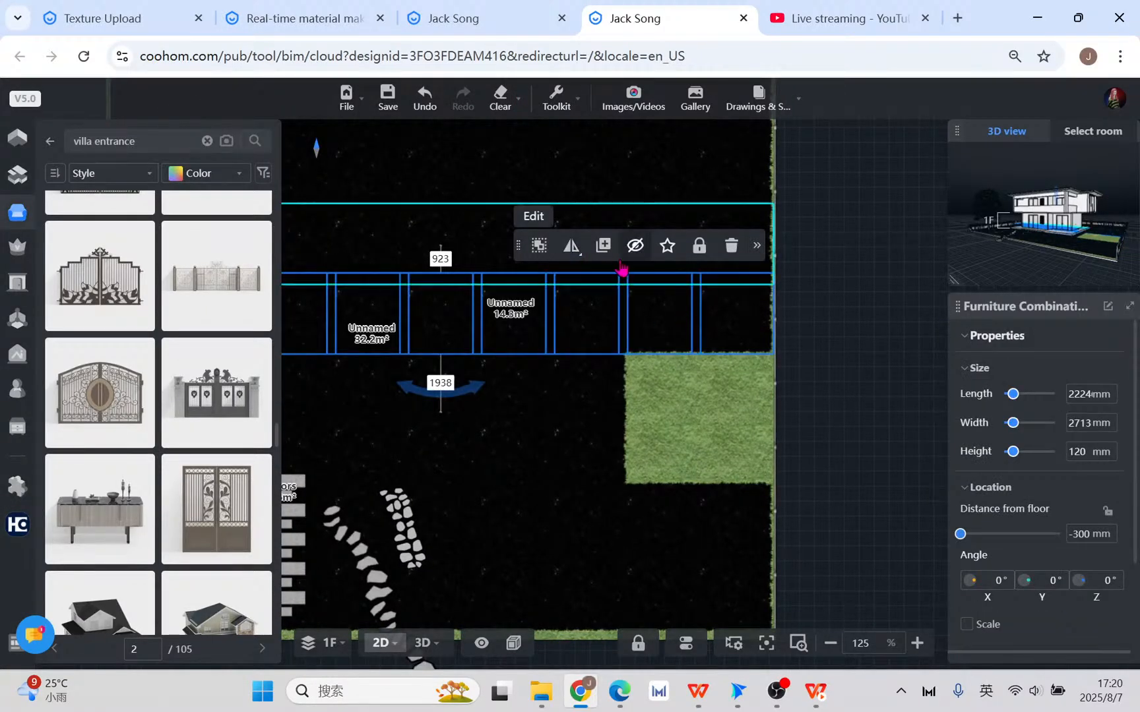
pyautogui.click(546, 255)
pyautogui.click(661, 313)
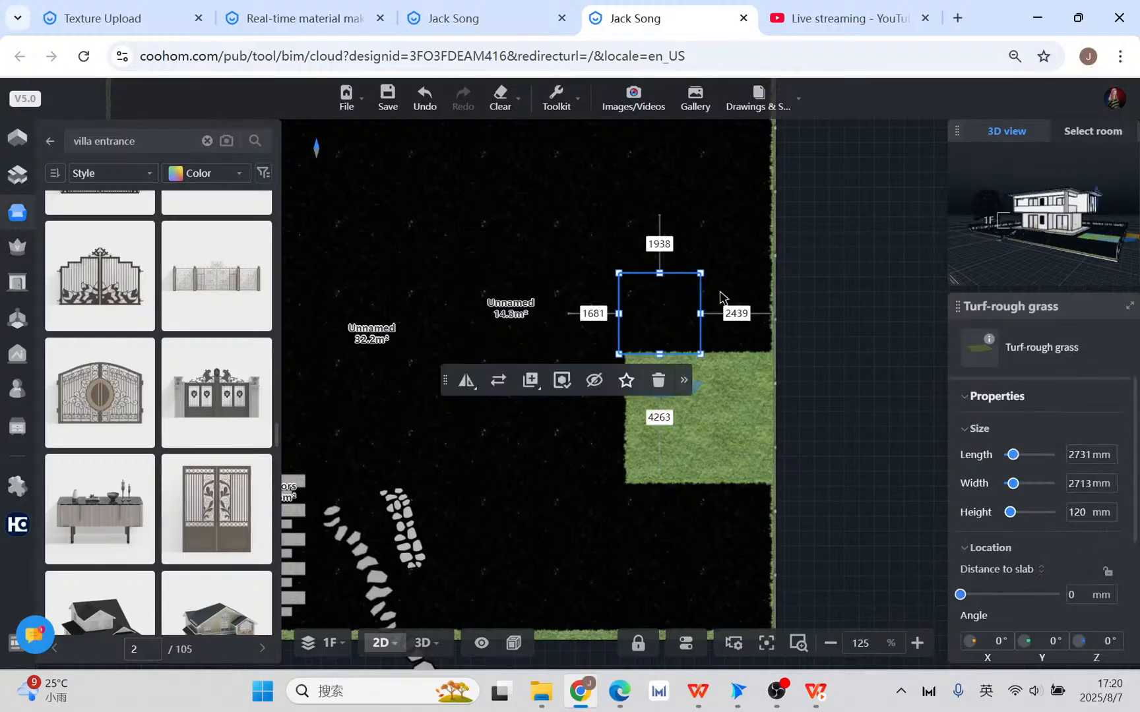
pyautogui.click(658, 378)
pyautogui.click(729, 326)
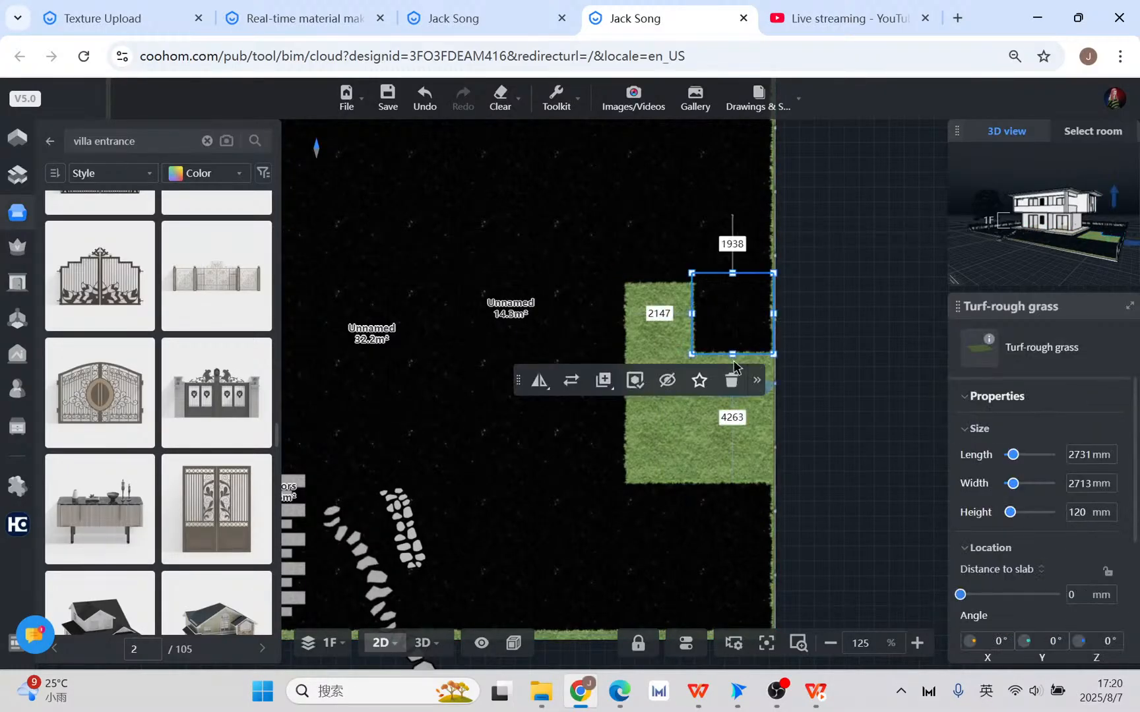
pyautogui.click(731, 382)
pyautogui.scroll(1, 729, 422)
pyautogui.moveTo(436, 648)
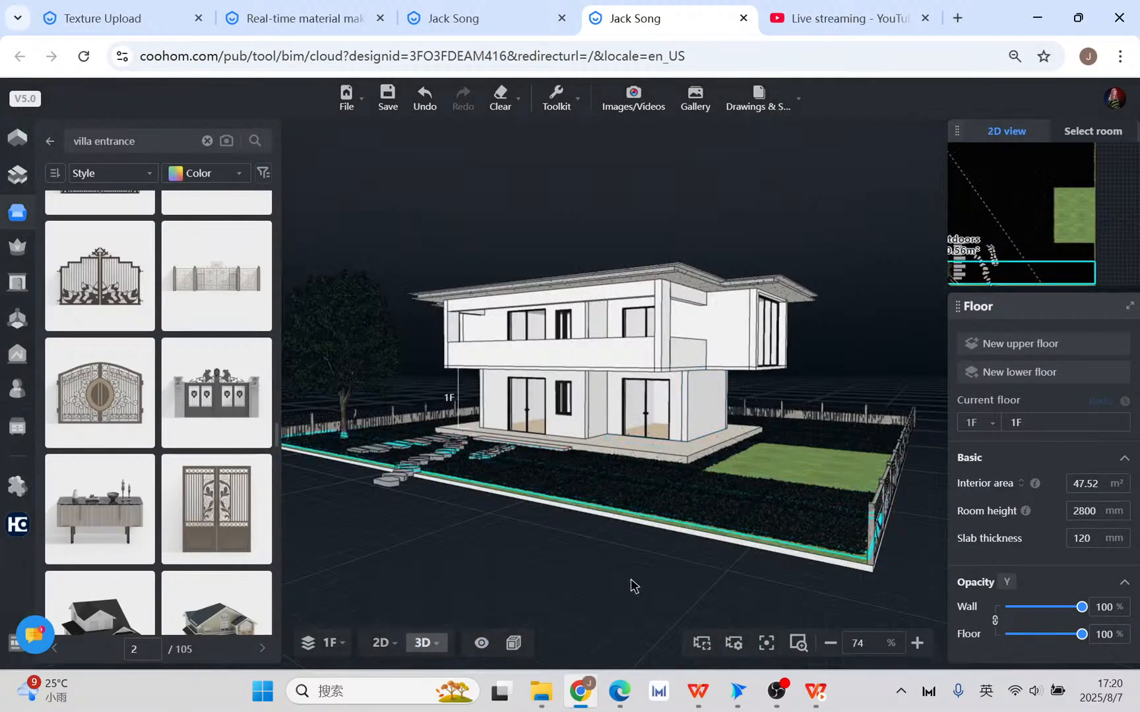
pyautogui.moveTo(671, 594); pyautogui.dragTo(709, 596)
pyautogui.moveTo(888, 490); pyautogui.dragTo(659, 356, button='right')
pyautogui.scroll(2, 607, 535)
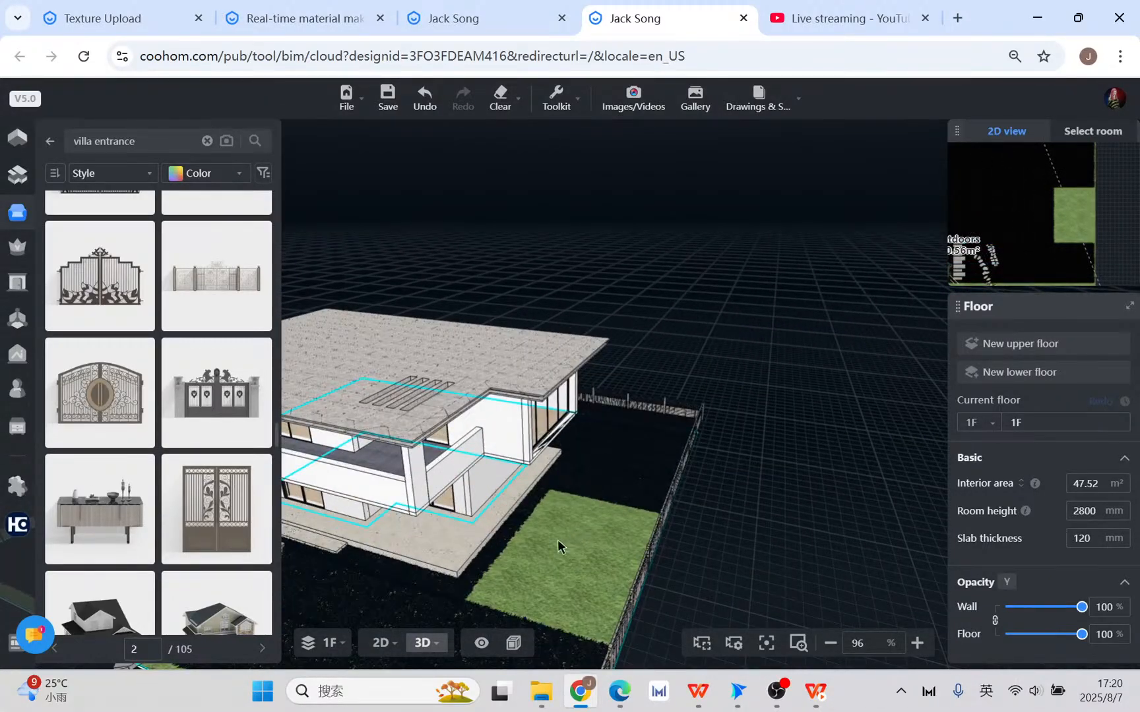
pyautogui.click(381, 641)
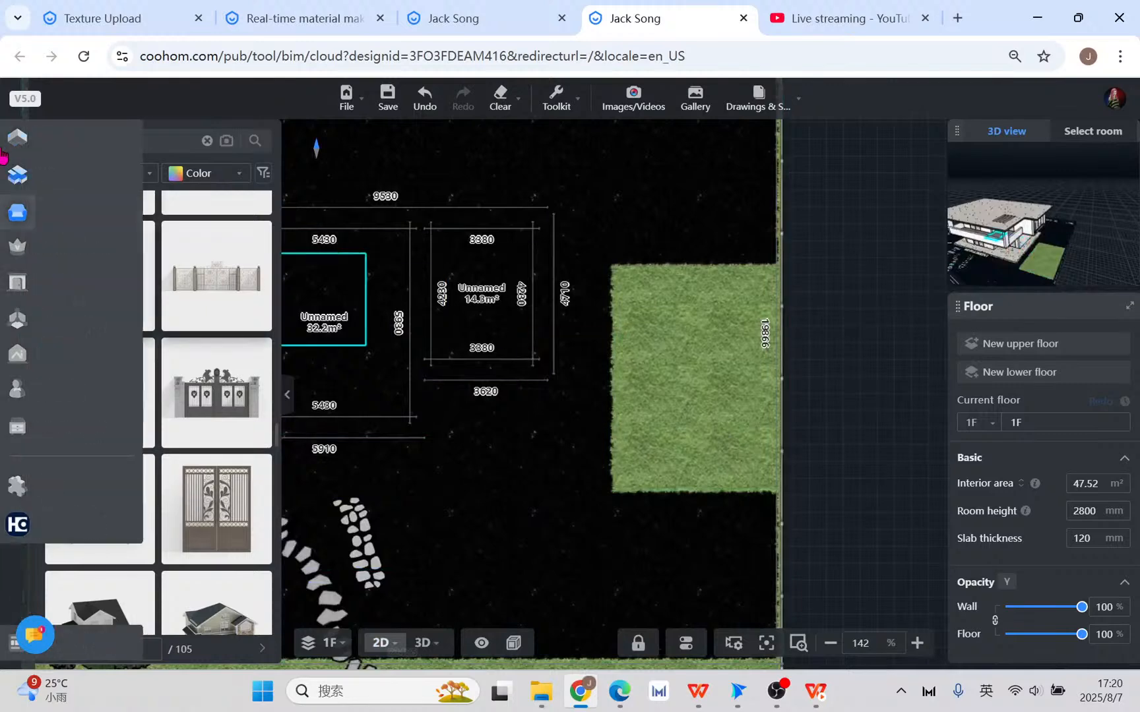
pyautogui.click(17, 147)
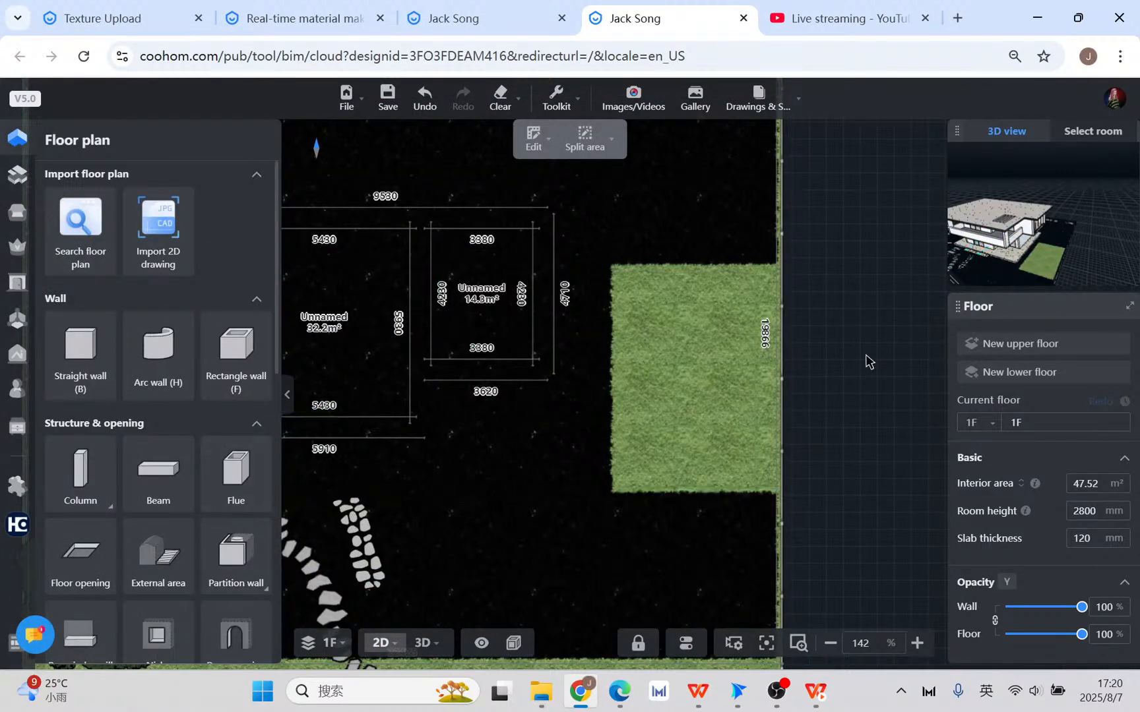
pyautogui.click(689, 383)
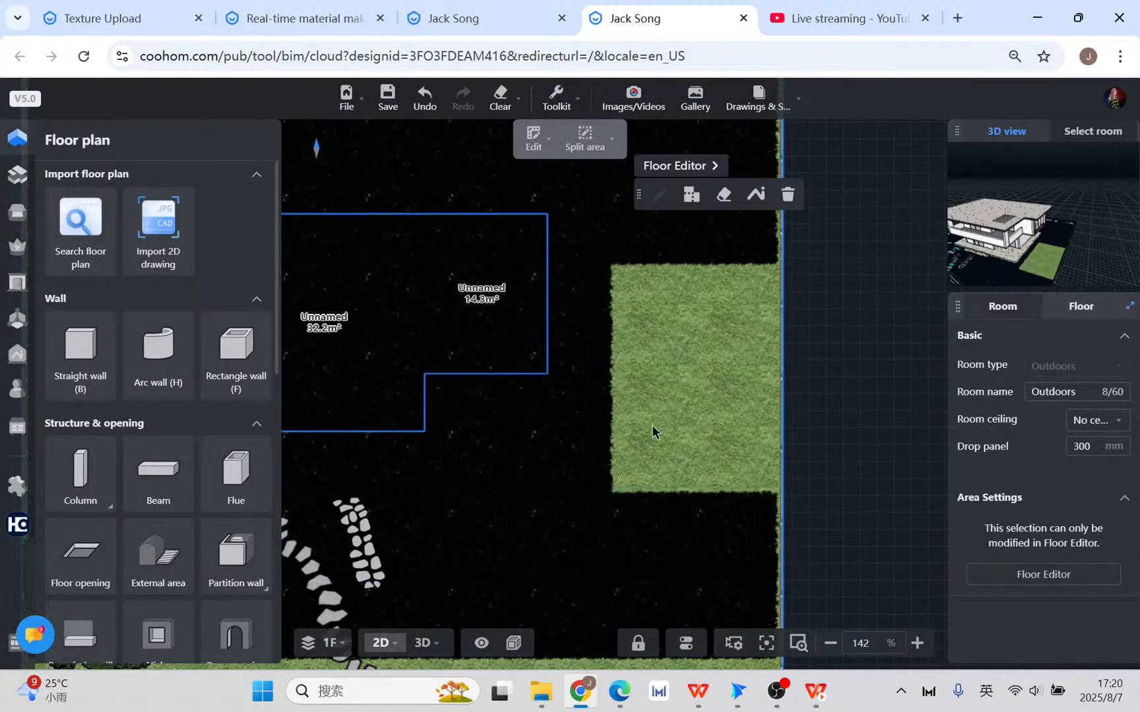
pyautogui.scroll(-3, 180, 538)
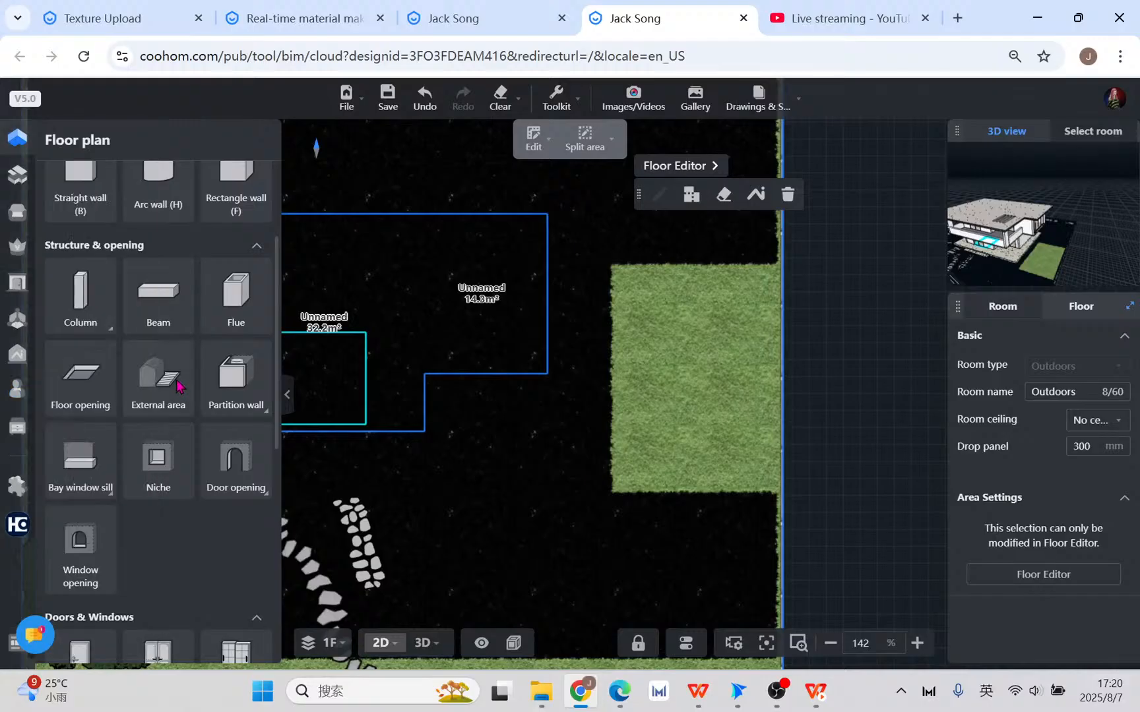
pyautogui.click(72, 383)
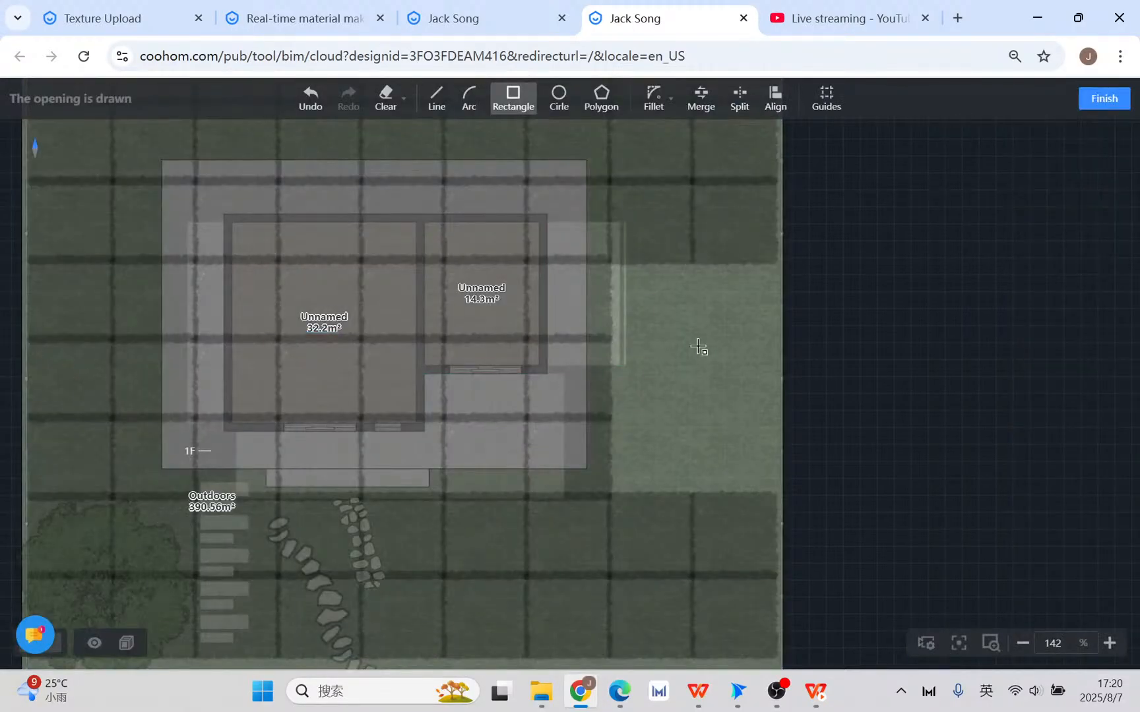
pyautogui.click(1103, 99)
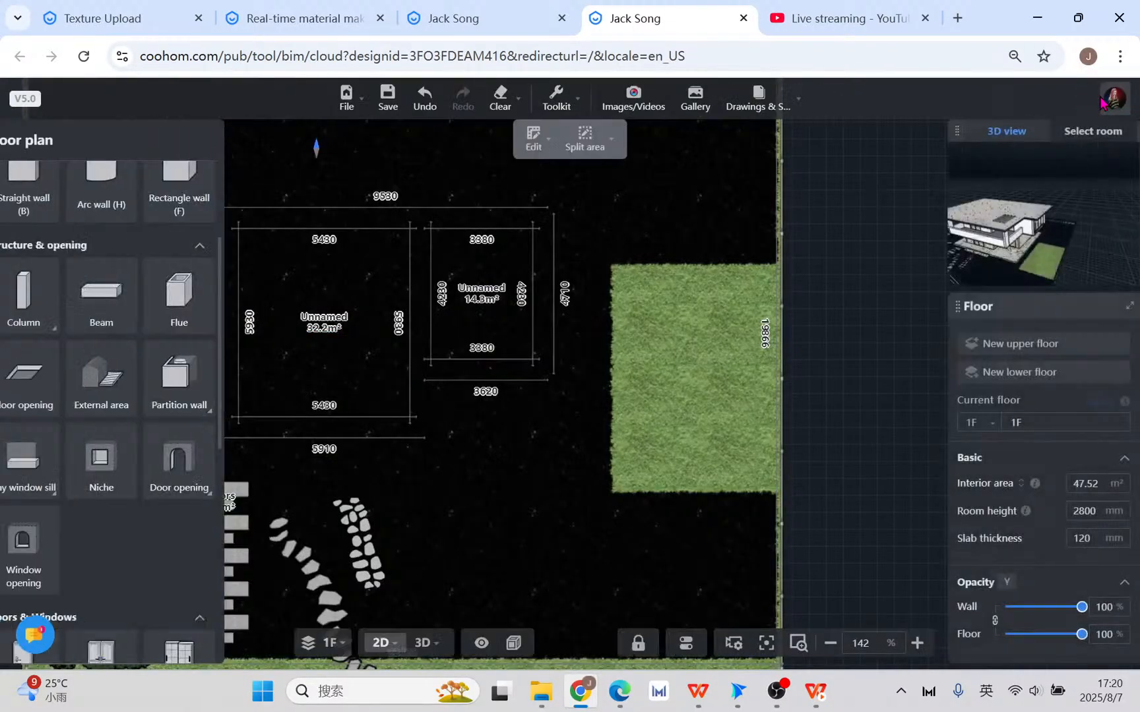
# - Search the public library for "pool" and place the blue-tiled rectangular pool on the cleared lawn area in the 2D plan
pyautogui.moveTo(15, 212)
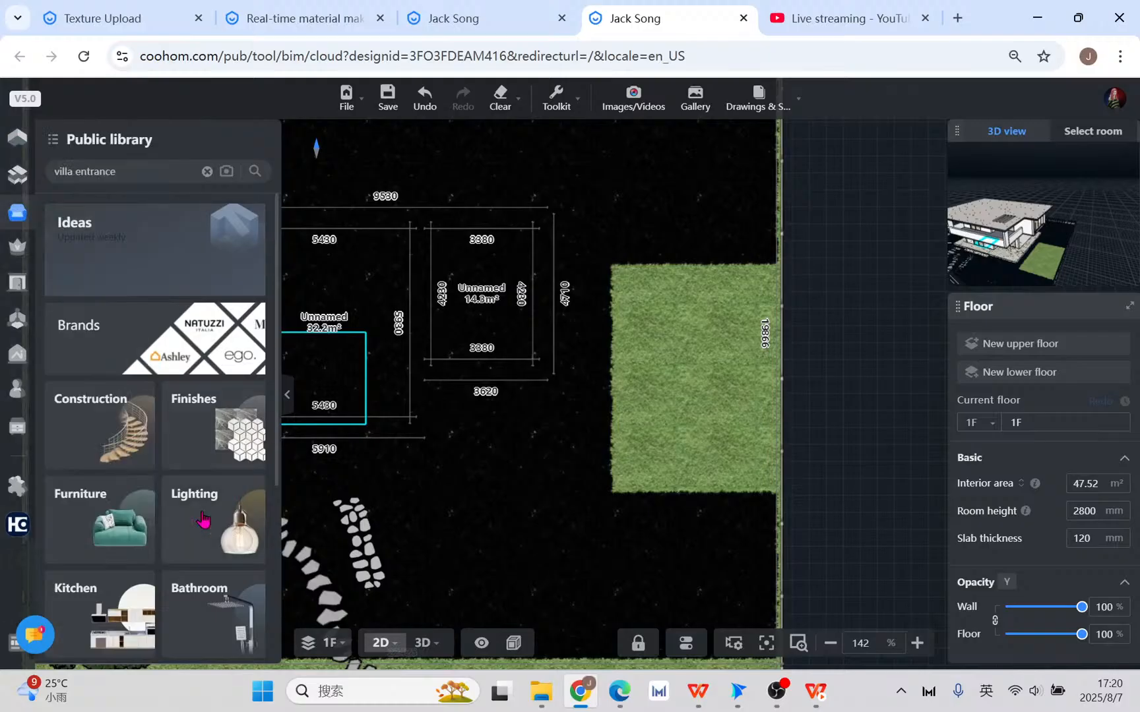
pyautogui.click(142, 173)
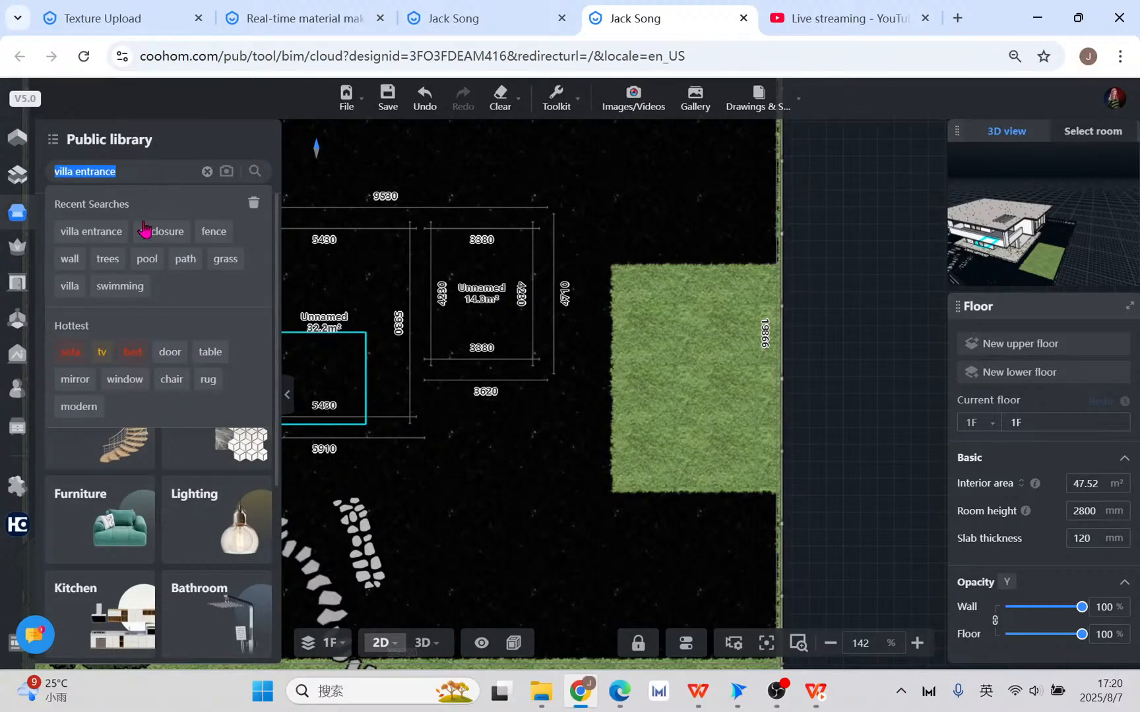
pyautogui.click(146, 261)
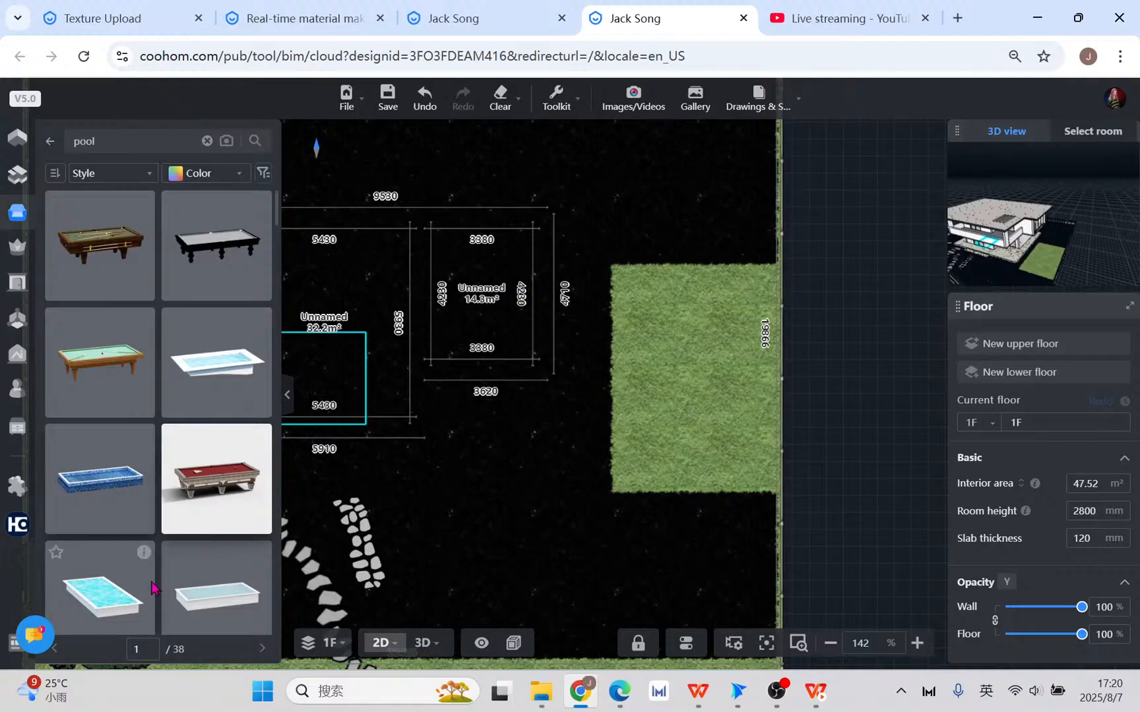
pyautogui.scroll(-1, 121, 404)
pyautogui.moveTo(144, 348)
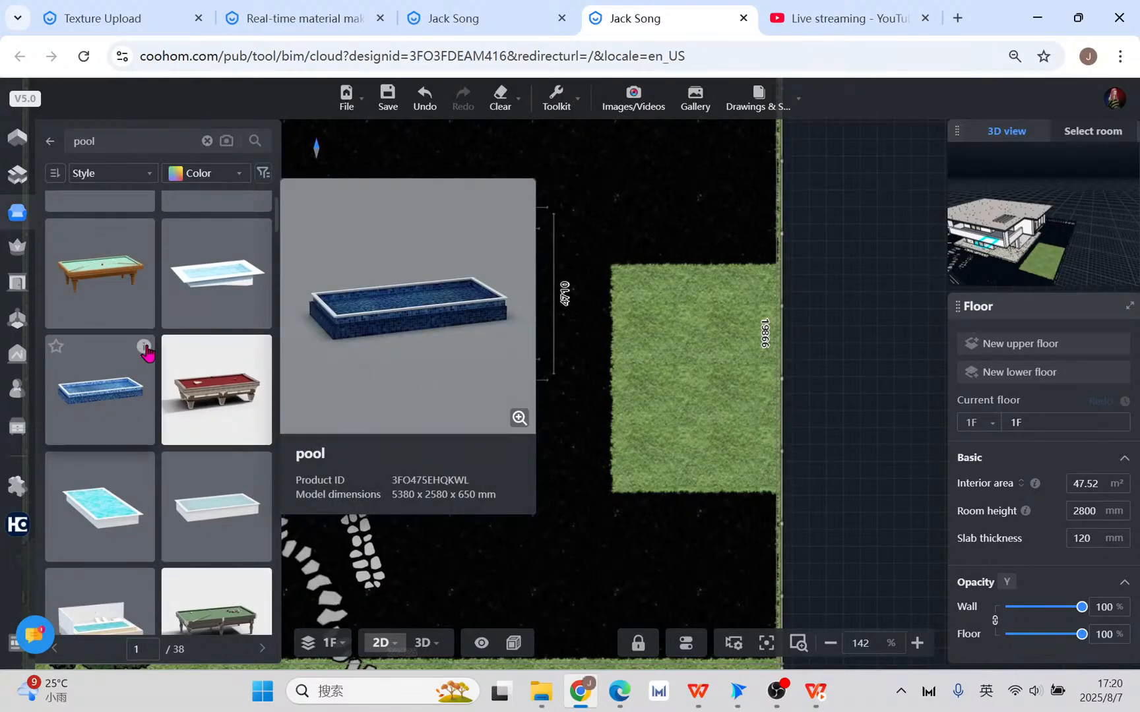
pyautogui.click(101, 375)
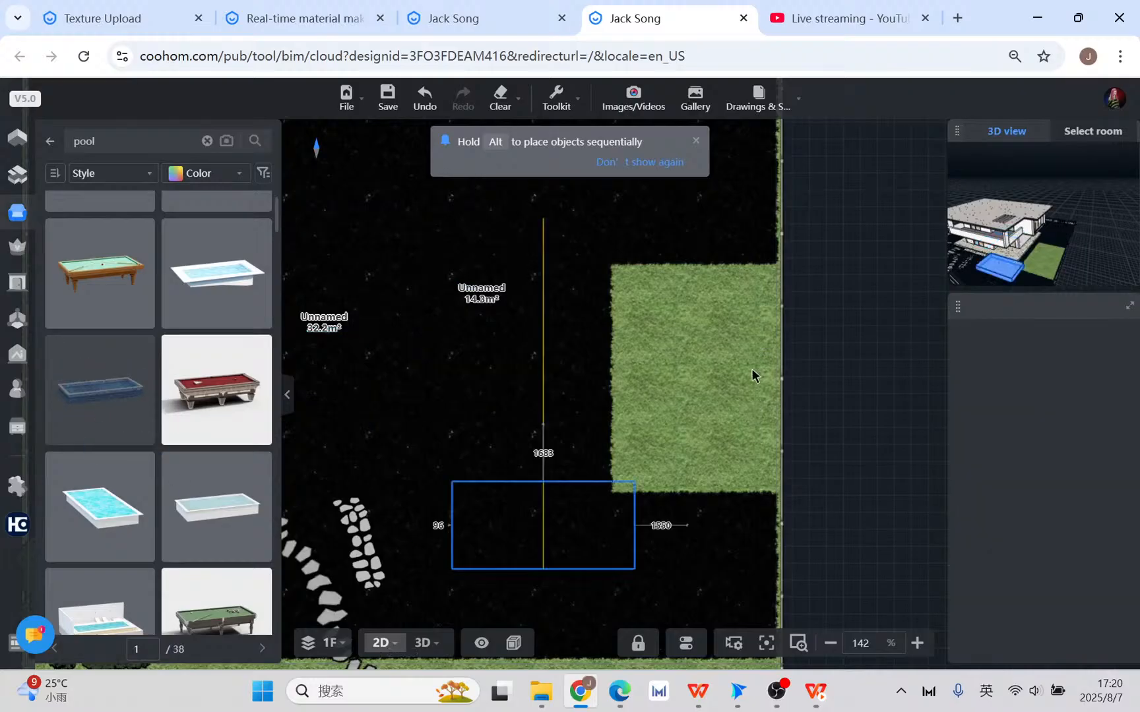
pyautogui.scroll(3, 692, 356)
pyautogui.click(686, 368)
# - Rotate the pool 90° and fit it to the cleared lawn area, enlarging it to about 6884 × 5080 mm
pyautogui.moveTo(692, 451); pyautogui.dragTo(765, 365)
pyautogui.moveTo(696, 337); pyautogui.dragTo(649, 314)
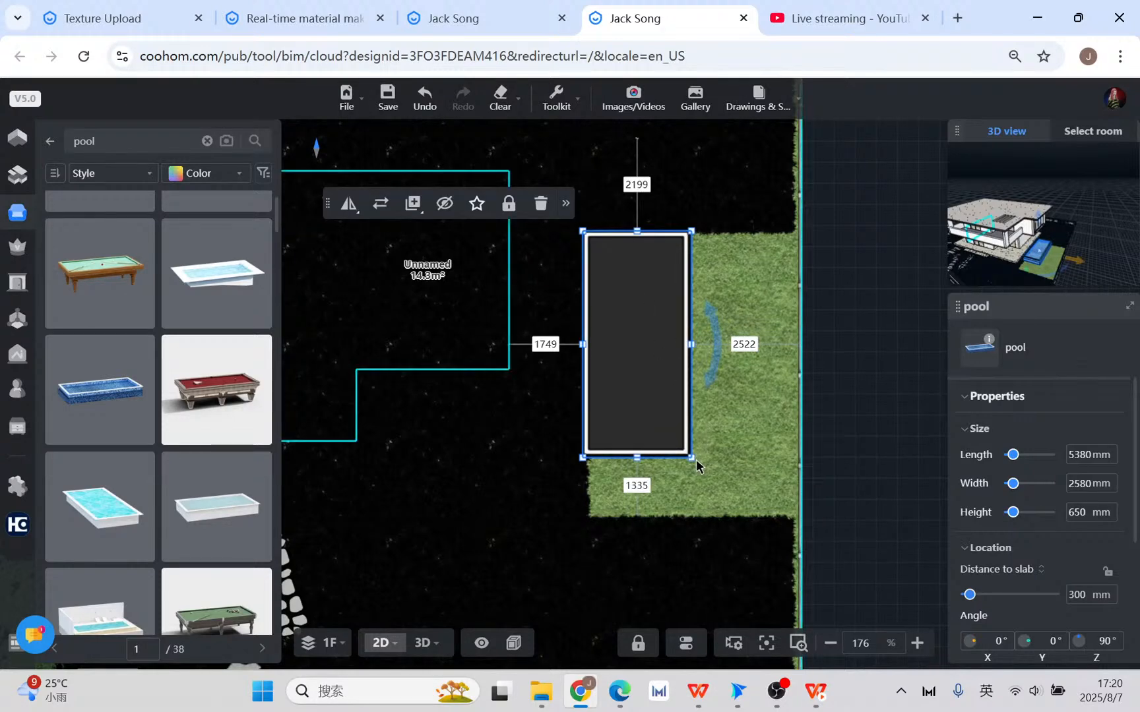
pyautogui.moveTo(692, 460); pyautogui.dragTo(749, 508)
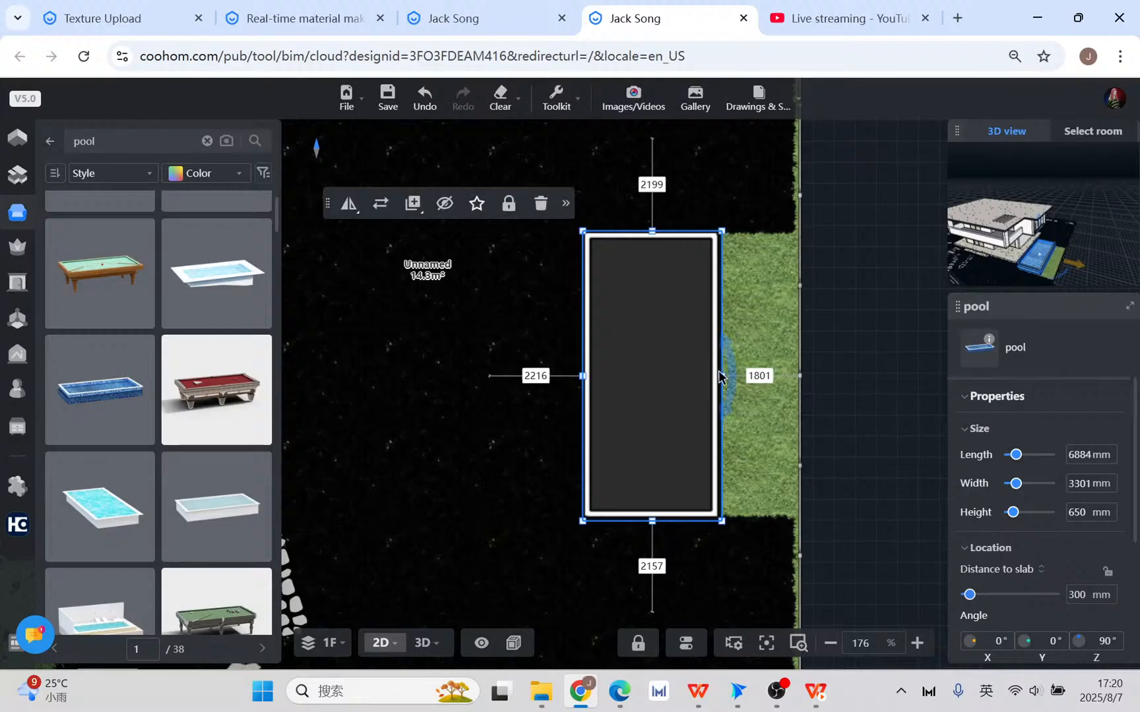
pyautogui.moveTo(723, 377); pyautogui.dragTo(796, 378)
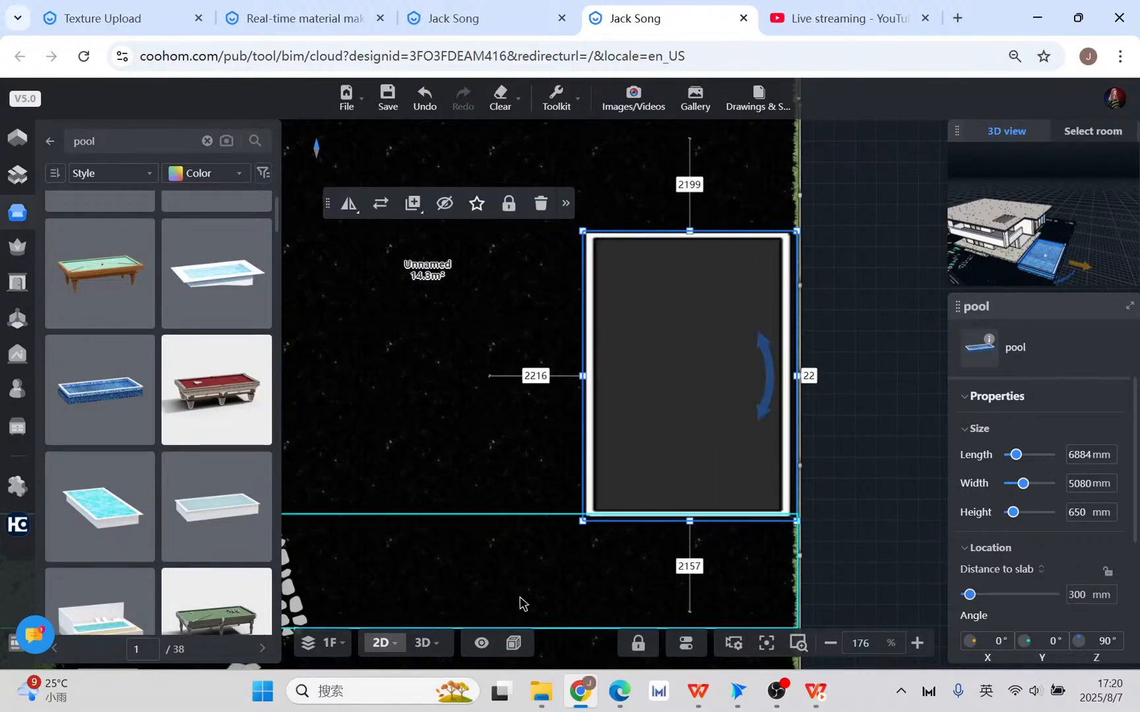
# - In the 3D view, lower the pool by about 753 mm so that it sinks into the ground
pyautogui.click(423, 643)
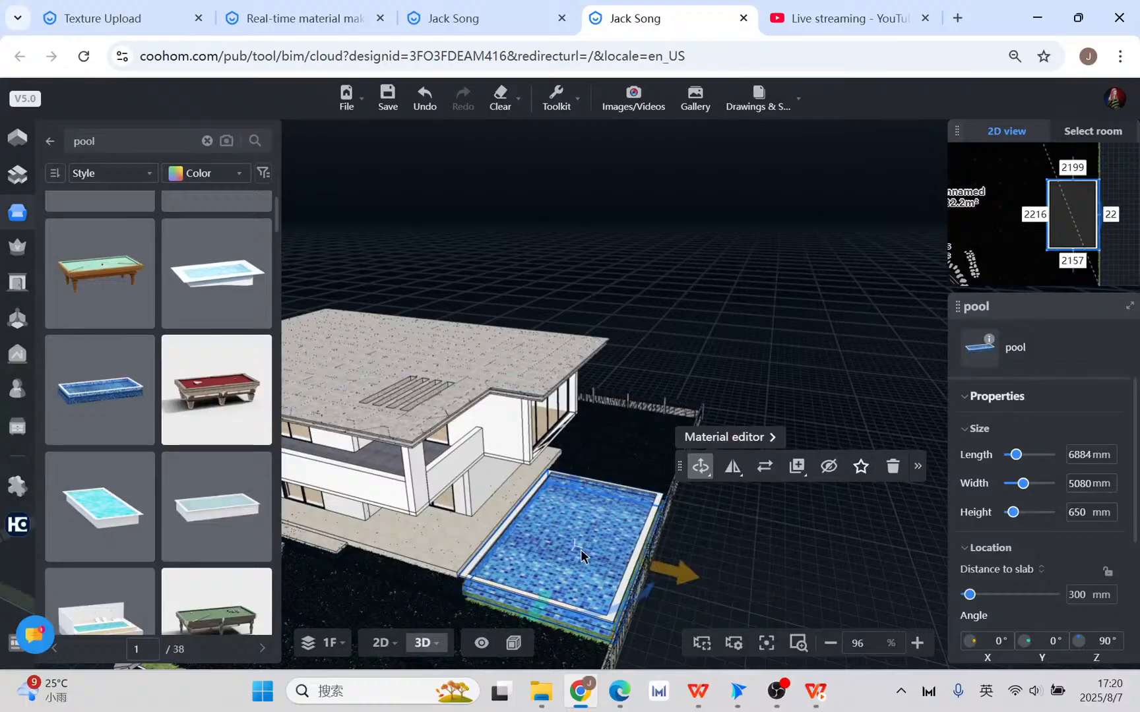
pyautogui.moveTo(736, 599); pyautogui.dragTo(607, 401)
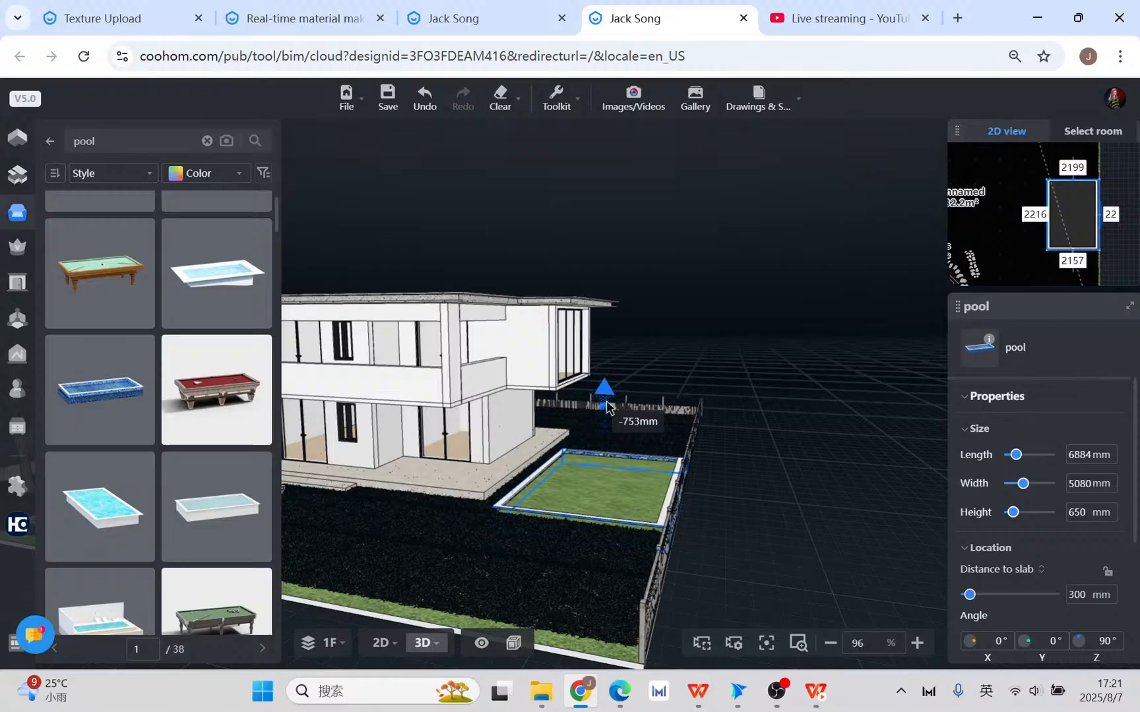
pyautogui.moveTo(604, 477); pyautogui.dragTo(604, 479)
pyautogui.scroll(3, 613, 573)
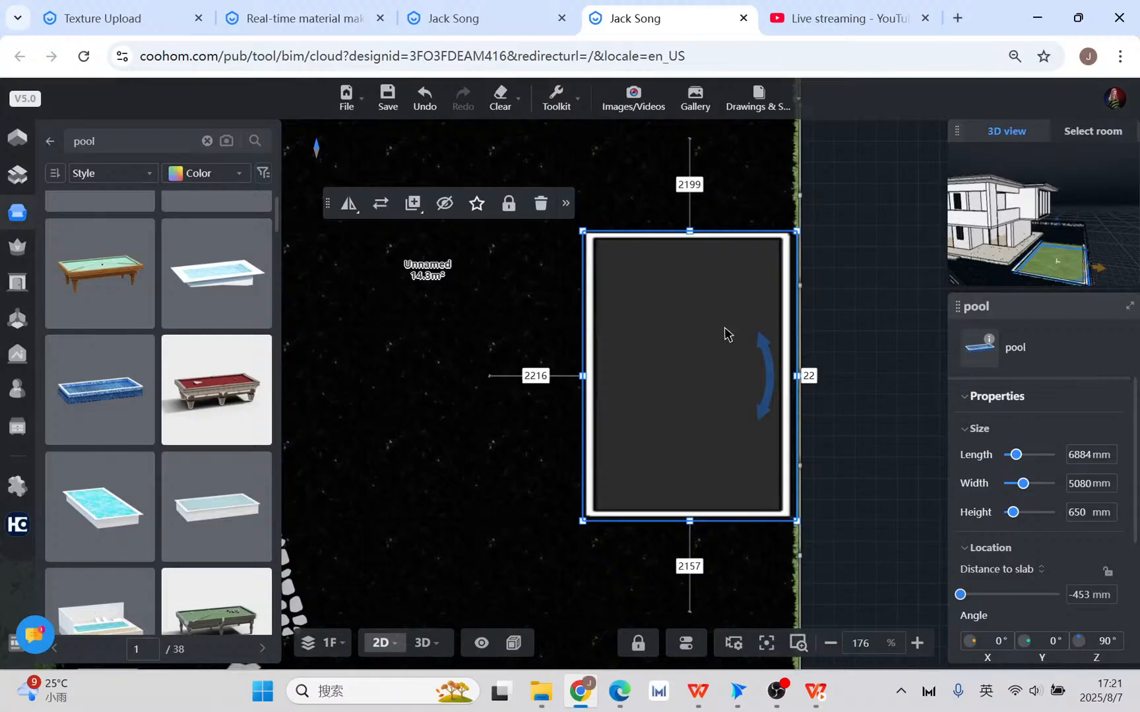
# - Draw a rectangular floor opening of about 32.8 m² along the pool's outer outline in the floor plan and finish it
pyautogui.click(19, 137)
pyautogui.scroll(-1, 139, 540)
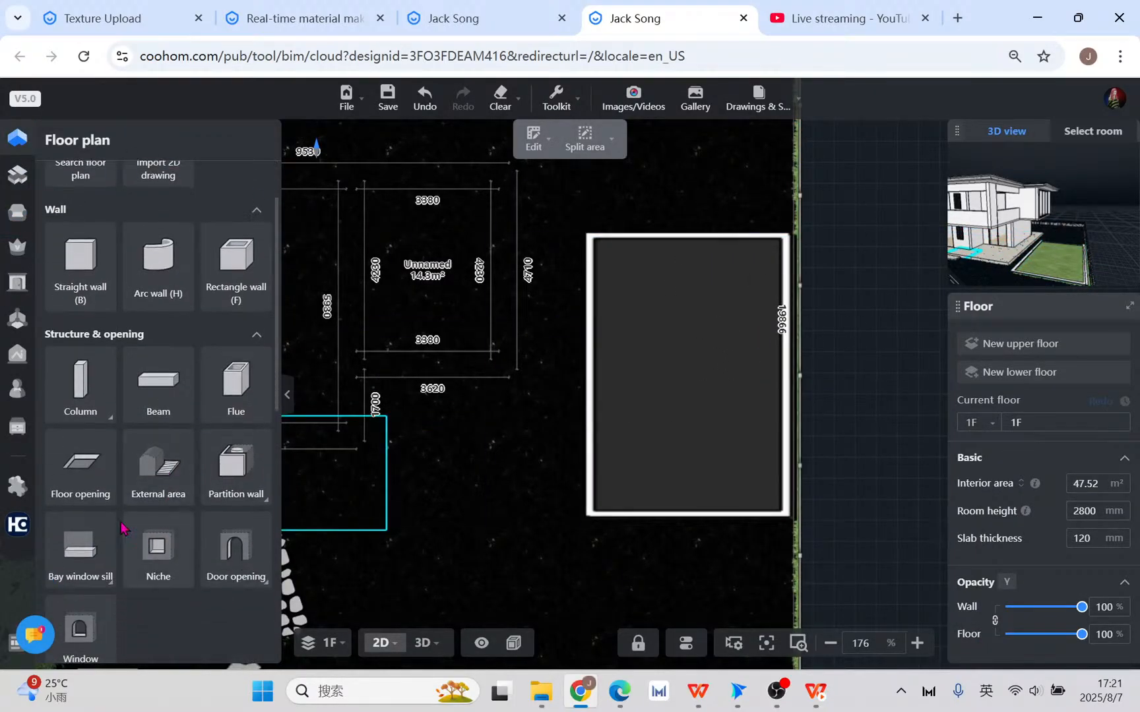
pyautogui.click(78, 469)
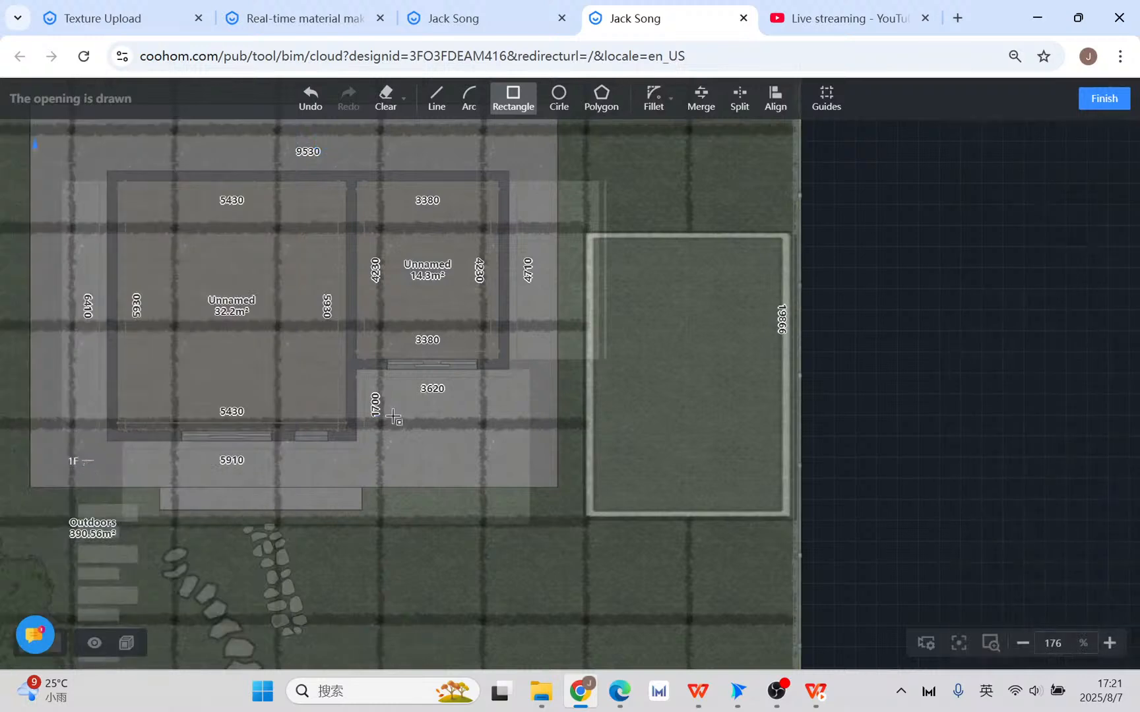
pyautogui.scroll(3, 996, 432)
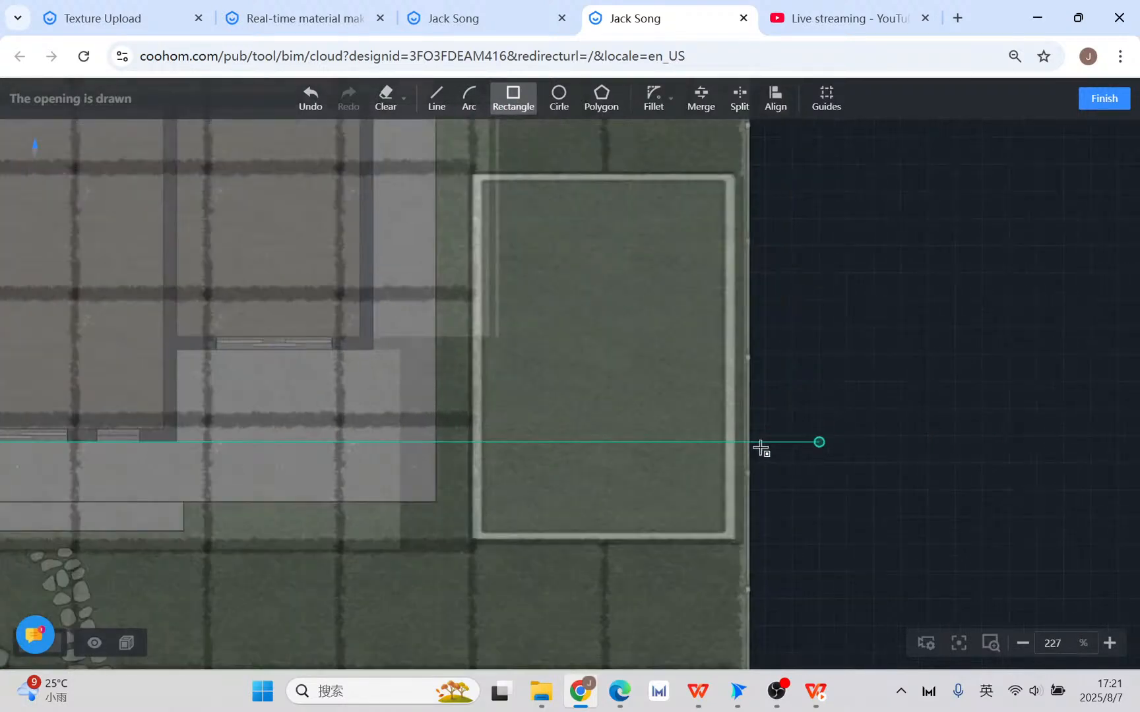
pyautogui.click(474, 174)
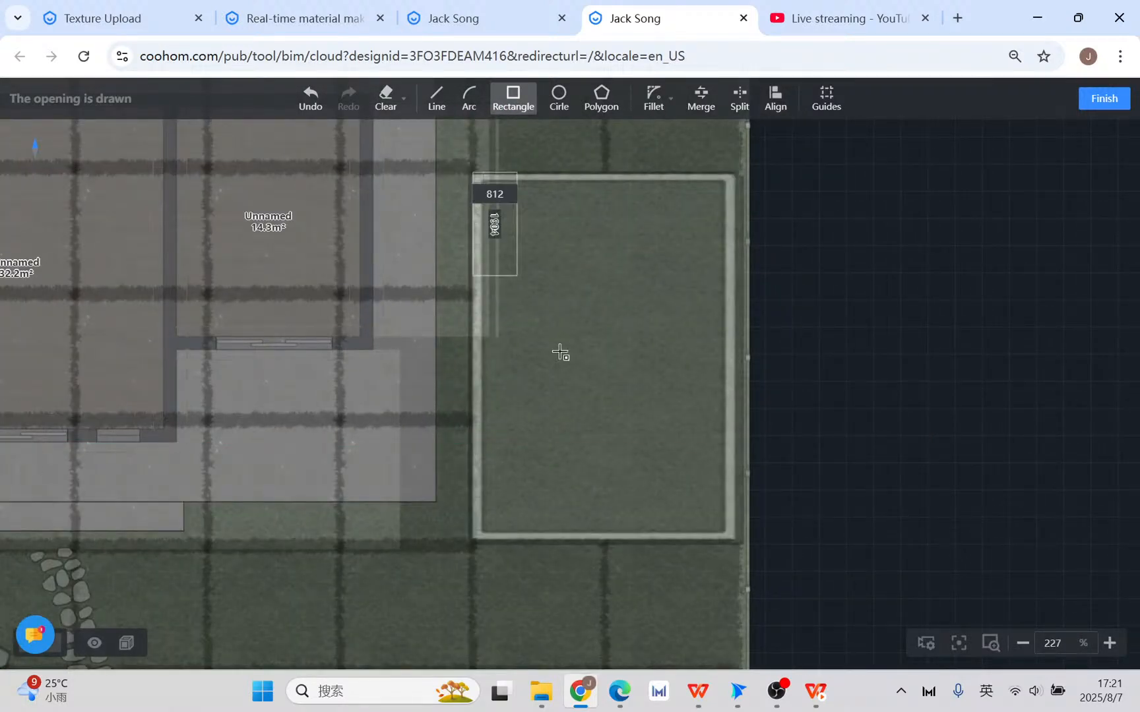
pyautogui.click(740, 536)
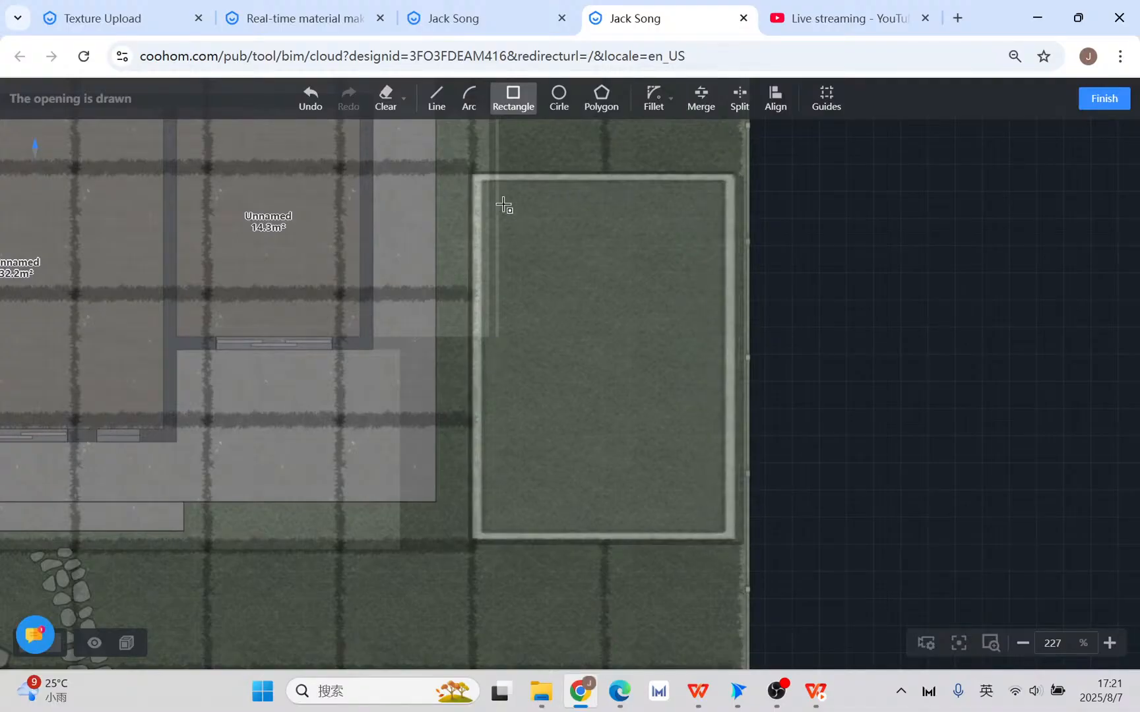
pyautogui.scroll(10, 477, 181)
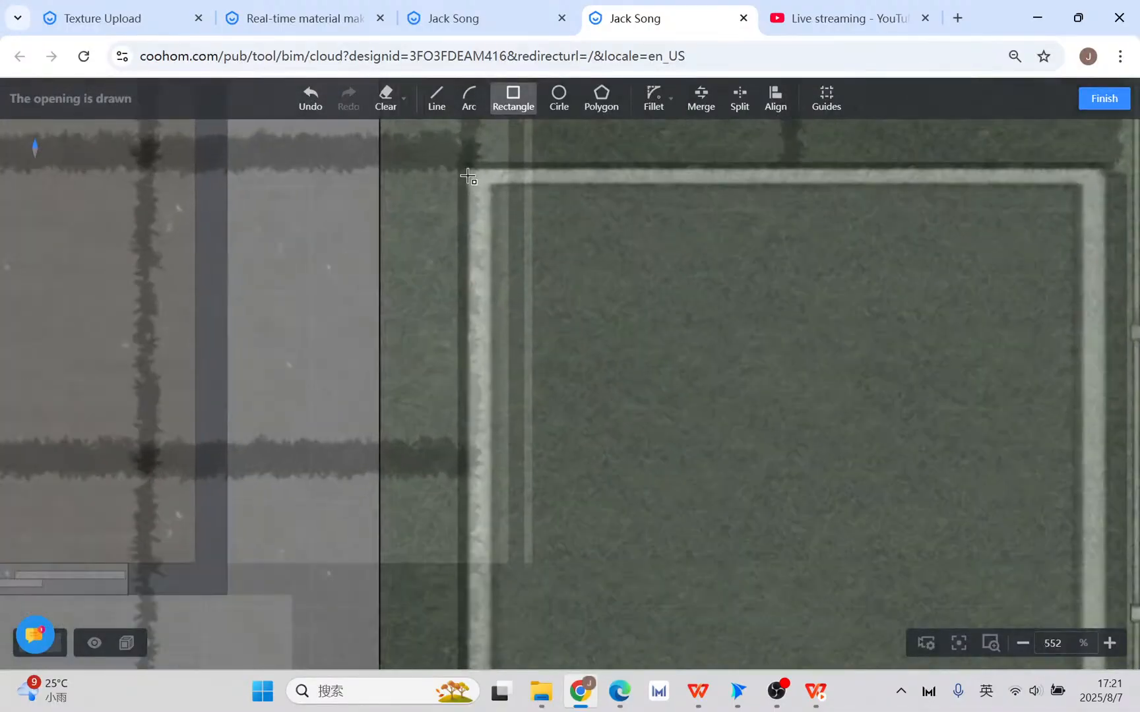
pyautogui.click(469, 171)
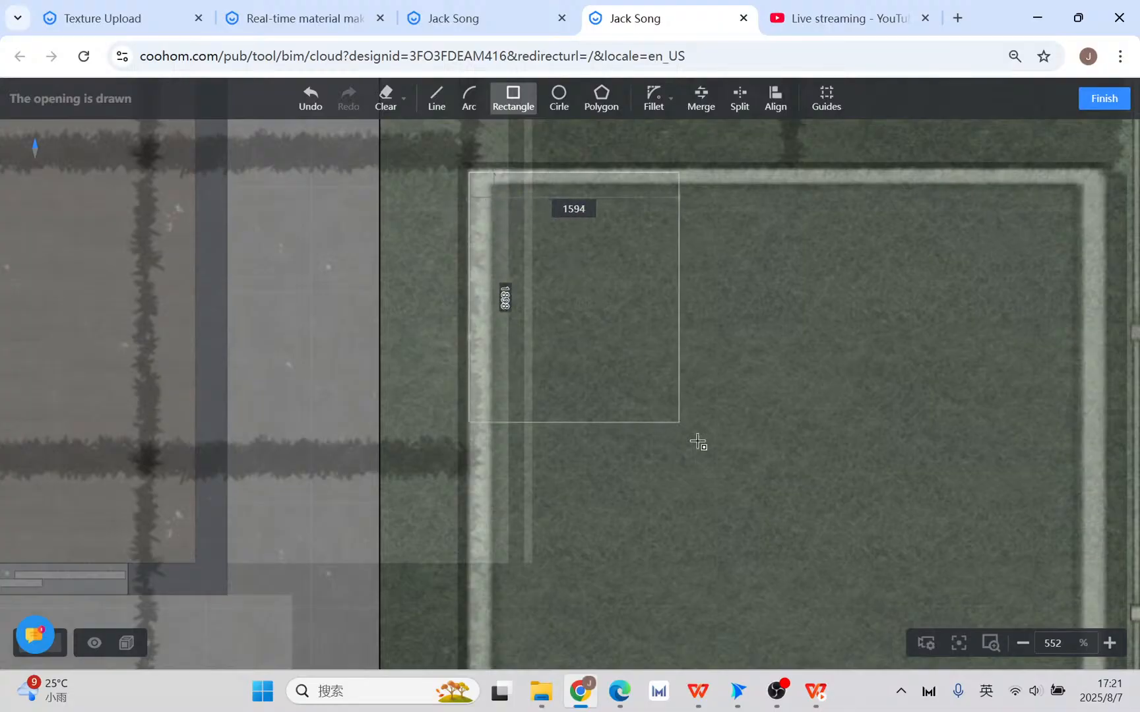
pyautogui.scroll(-3, 730, 475)
pyautogui.moveTo(856, 542); pyautogui.dragTo(662, 323, button='middle')
pyautogui.moveTo(775, 567); pyautogui.dragTo(740, 371, button='middle')
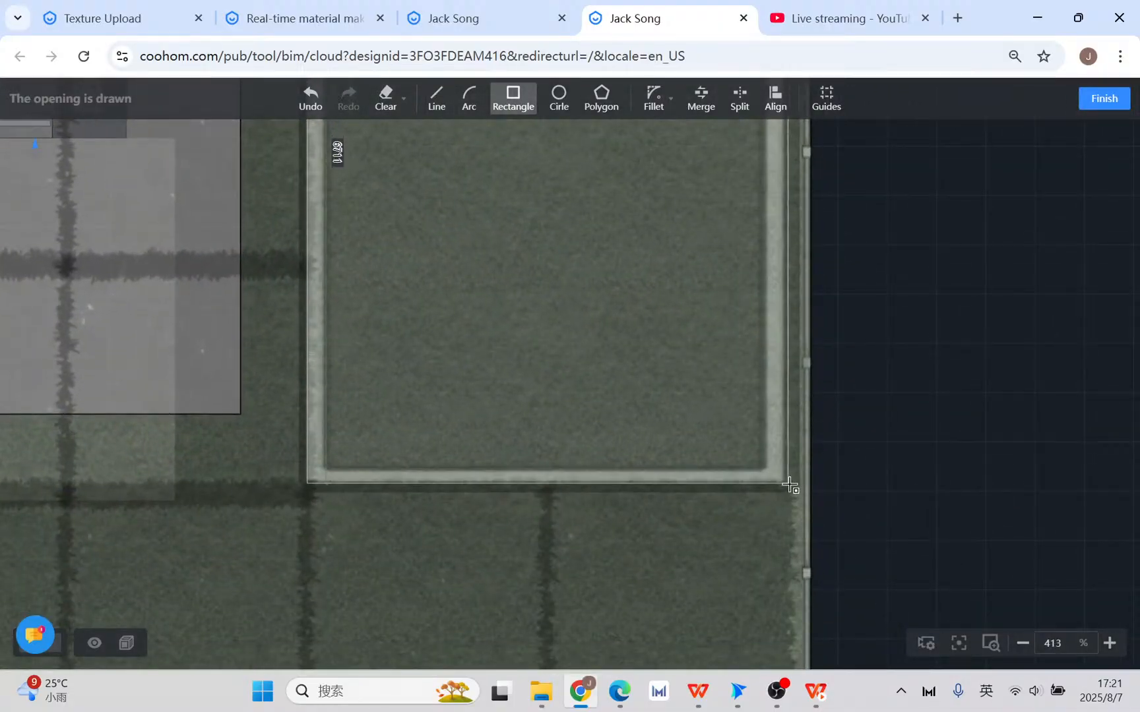
pyautogui.scroll(-6, 781, 480)
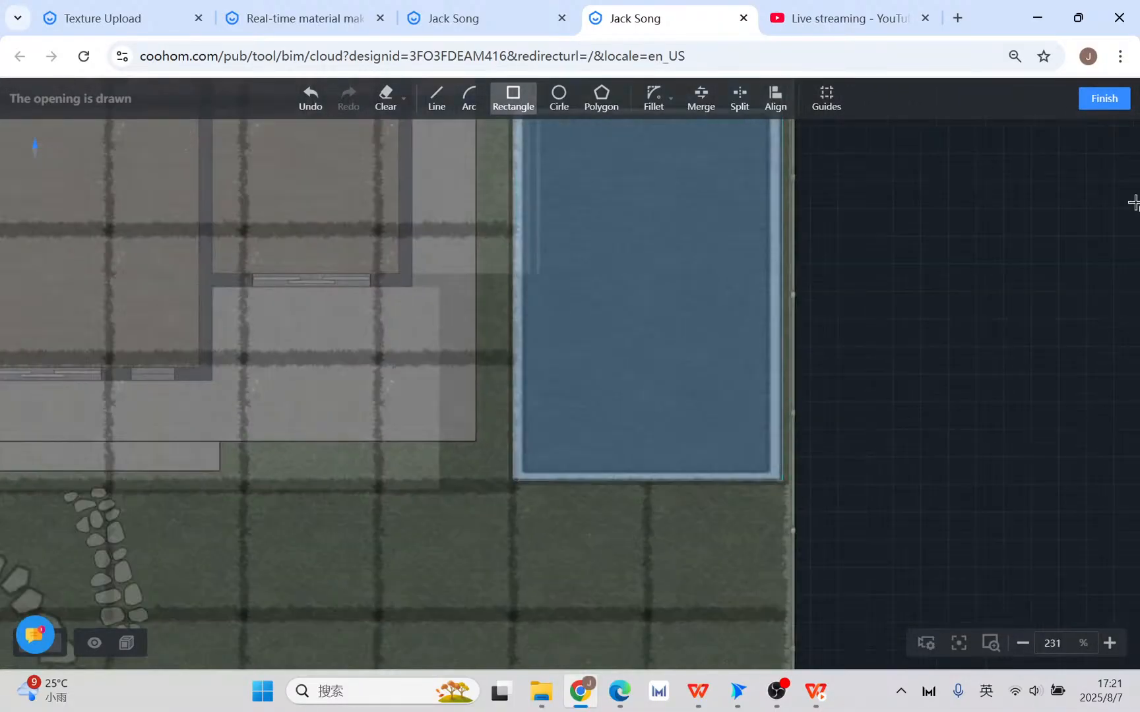
pyautogui.click(1104, 99)
# - Check the new opening in the 3D view and delete the pool model inside it
pyautogui.click(426, 648)
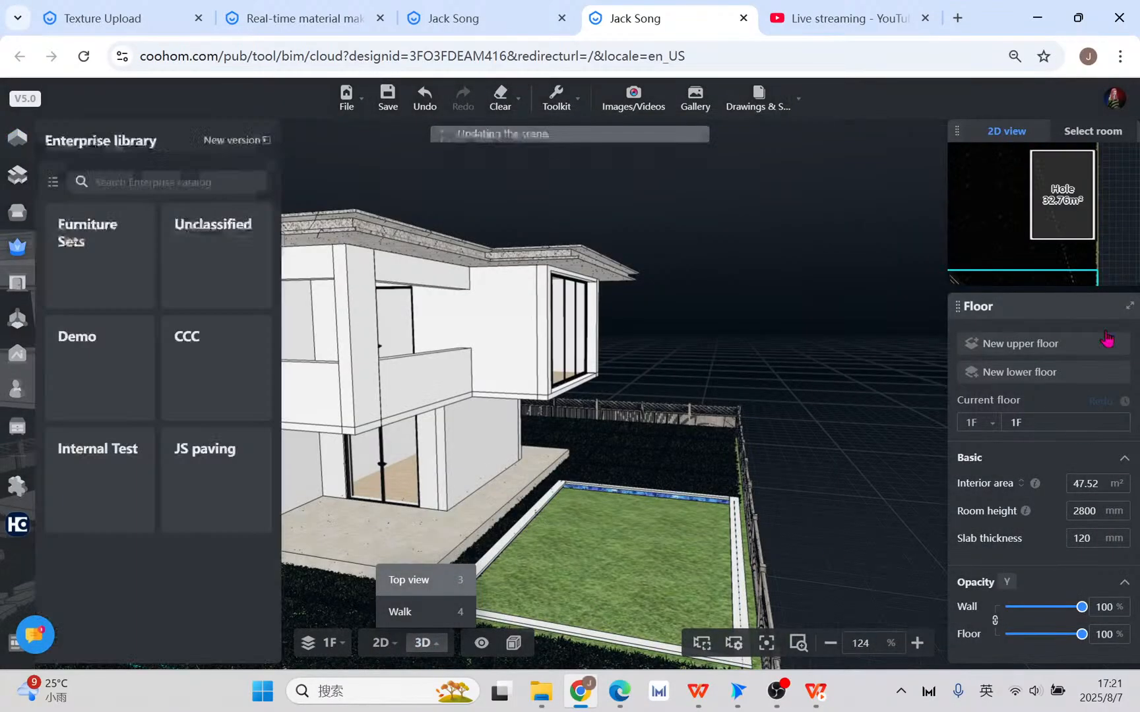
pyautogui.moveTo(846, 542); pyautogui.dragTo(838, 577)
pyautogui.moveTo(838, 577); pyautogui.dragTo(842, 407, button='right')
pyautogui.scroll(3, 828, 517)
pyautogui.moveTo(847, 549); pyautogui.dragTo(437, 603)
pyautogui.moveTo(438, 603); pyautogui.dragTo(570, 415, button='right')
pyautogui.click(570, 415)
pyautogui.click(890, 371)
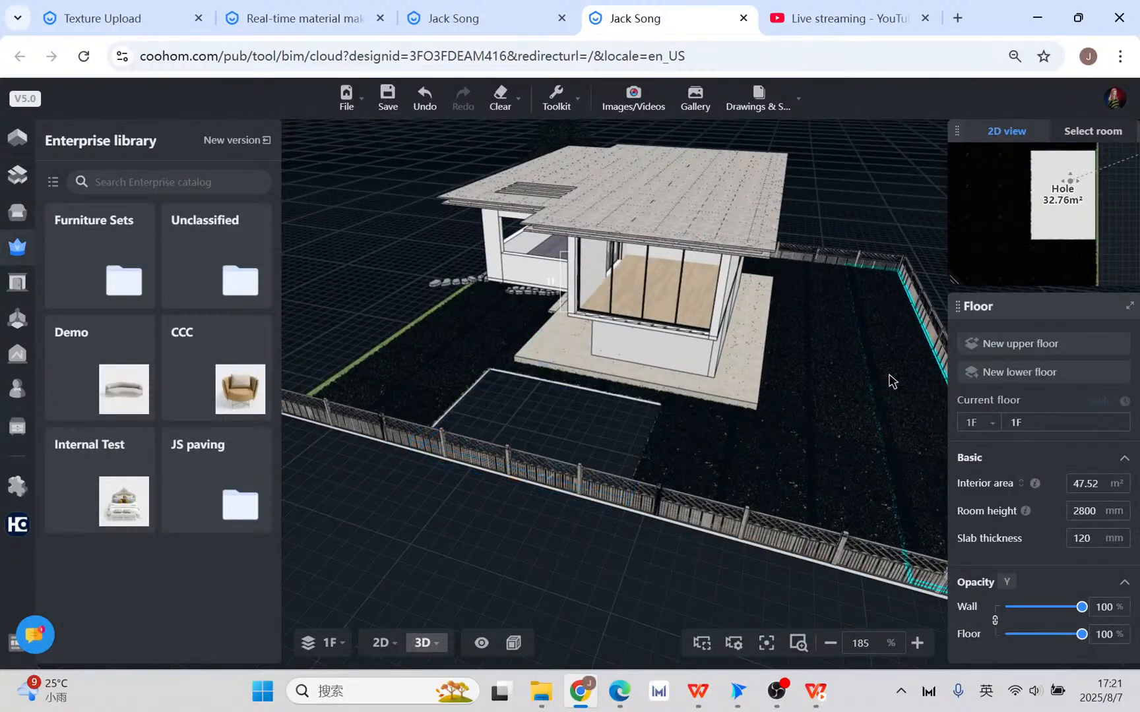
# - Examine the empty opening in the 2D plan, return to the 3D view and start Custom modeling
pyautogui.click(389, 644)
pyautogui.scroll(-4, 686, 436)
pyautogui.scroll(3, 738, 250)
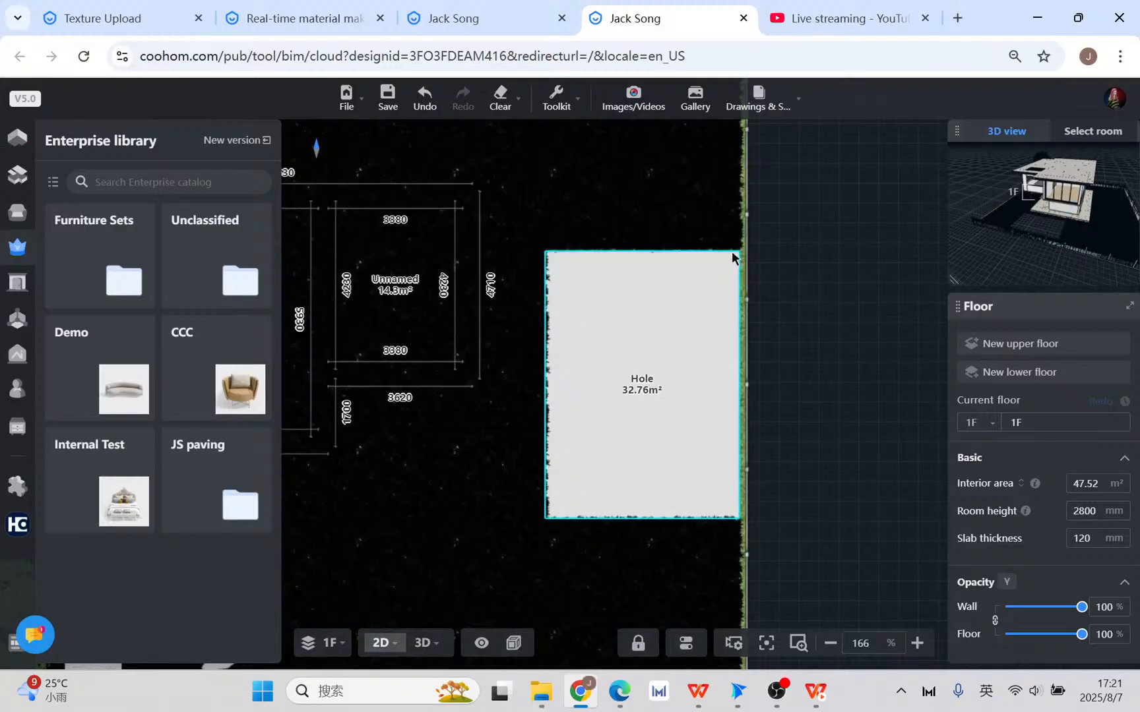
pyautogui.scroll(1, 734, 297)
pyautogui.scroll(1, 735, 307)
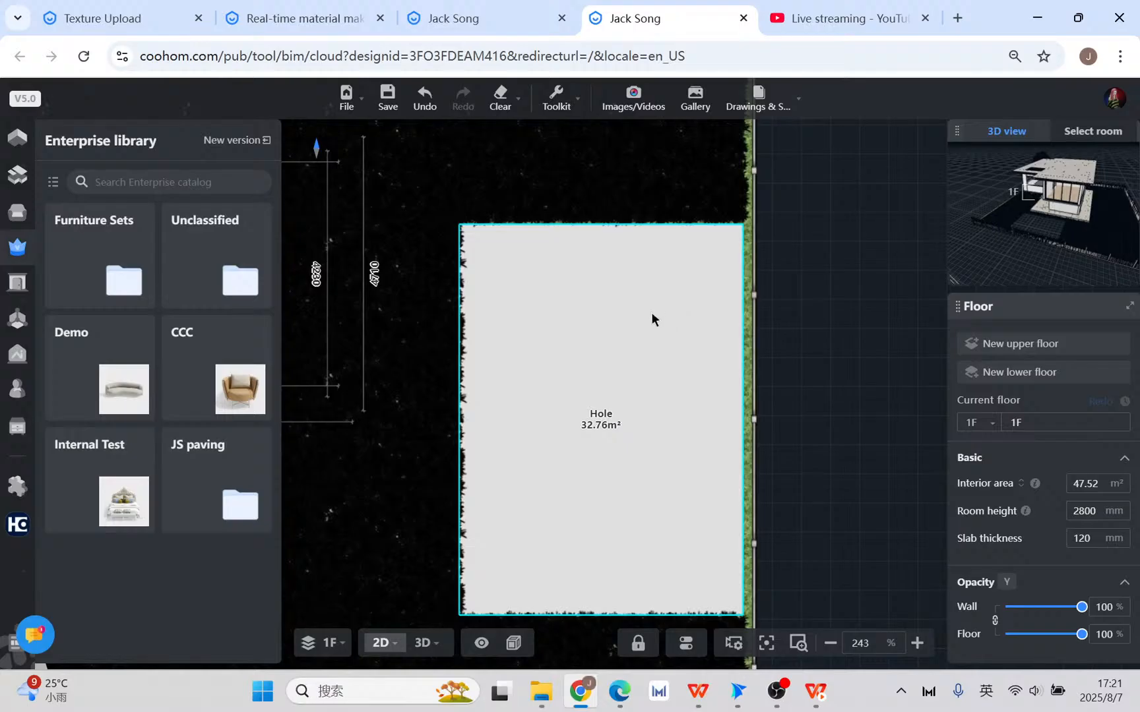
pyautogui.click(40, 426)
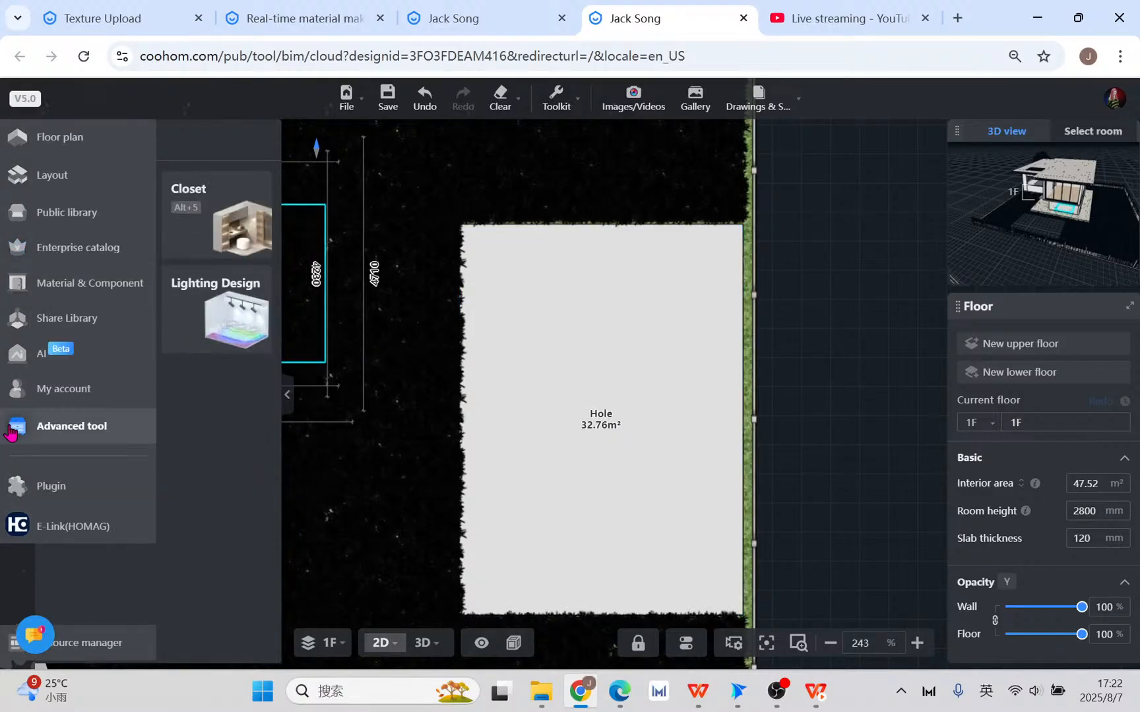
pyautogui.click(426, 643)
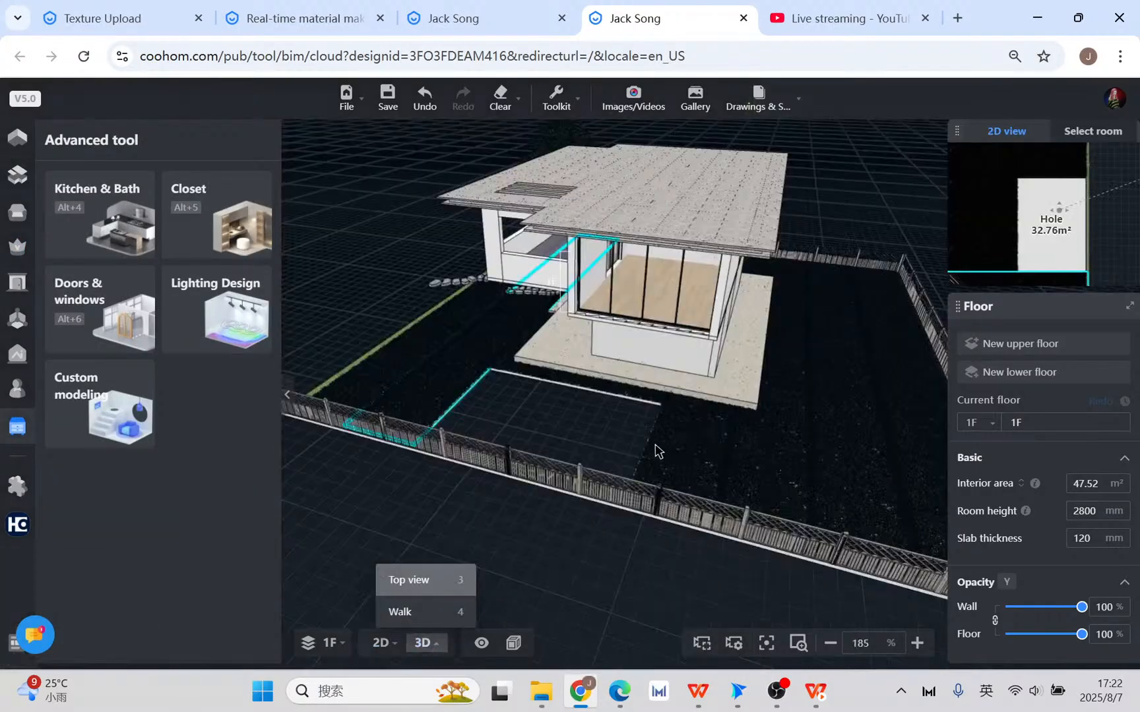
pyautogui.click(103, 399)
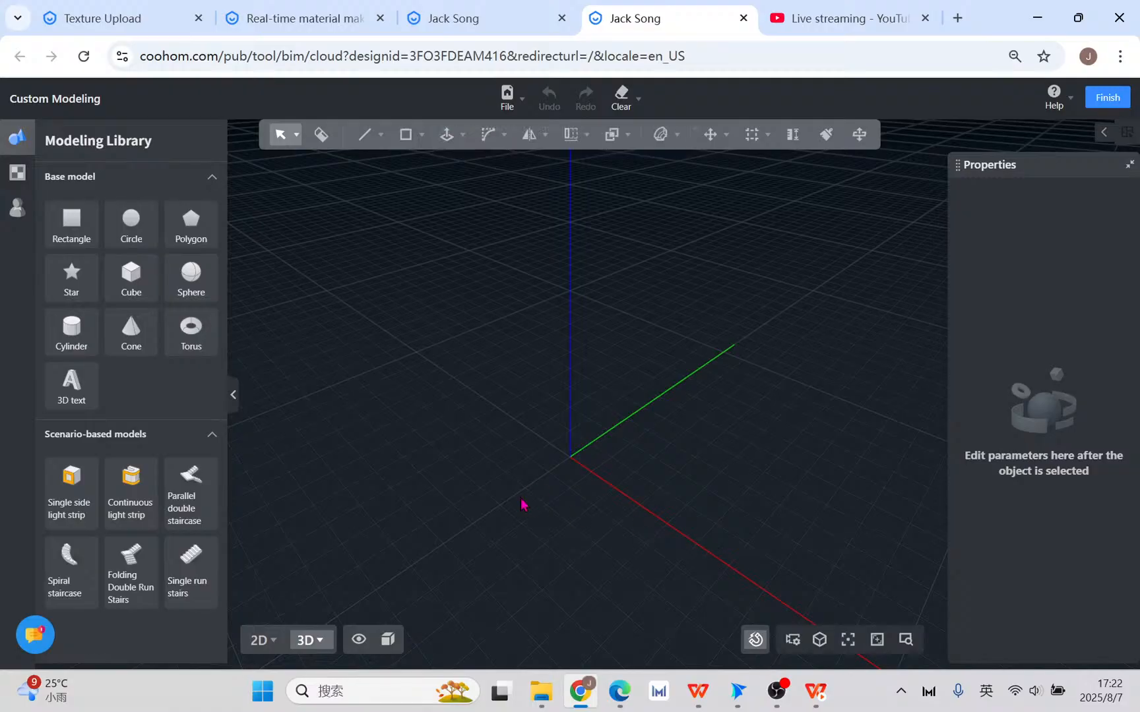
pyautogui.moveTo(522, 504); pyautogui.dragTo(791, 498)
pyautogui.moveTo(790, 492); pyautogui.dragTo(416, 460, button='middle')
pyautogui.scroll(-5, 484, 461)
pyautogui.moveTo(732, 525); pyautogui.dragTo(707, 561, button='right')
pyautogui.scroll(-3, 700, 558)
pyautogui.moveTo(778, 492); pyautogui.dragTo(622, 491, button='right')
pyautogui.scroll(3, 622, 492)
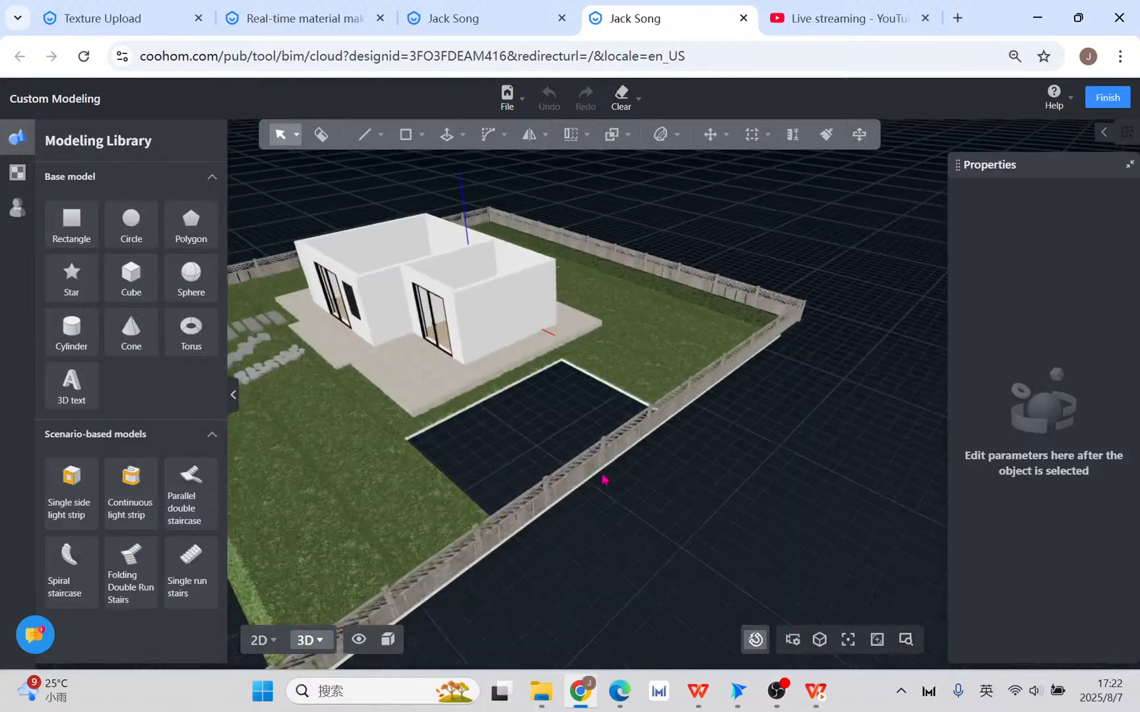
pyautogui.scroll(4, 566, 379)
pyautogui.moveTo(671, 561); pyautogui.dragTo(904, 528, button='right')
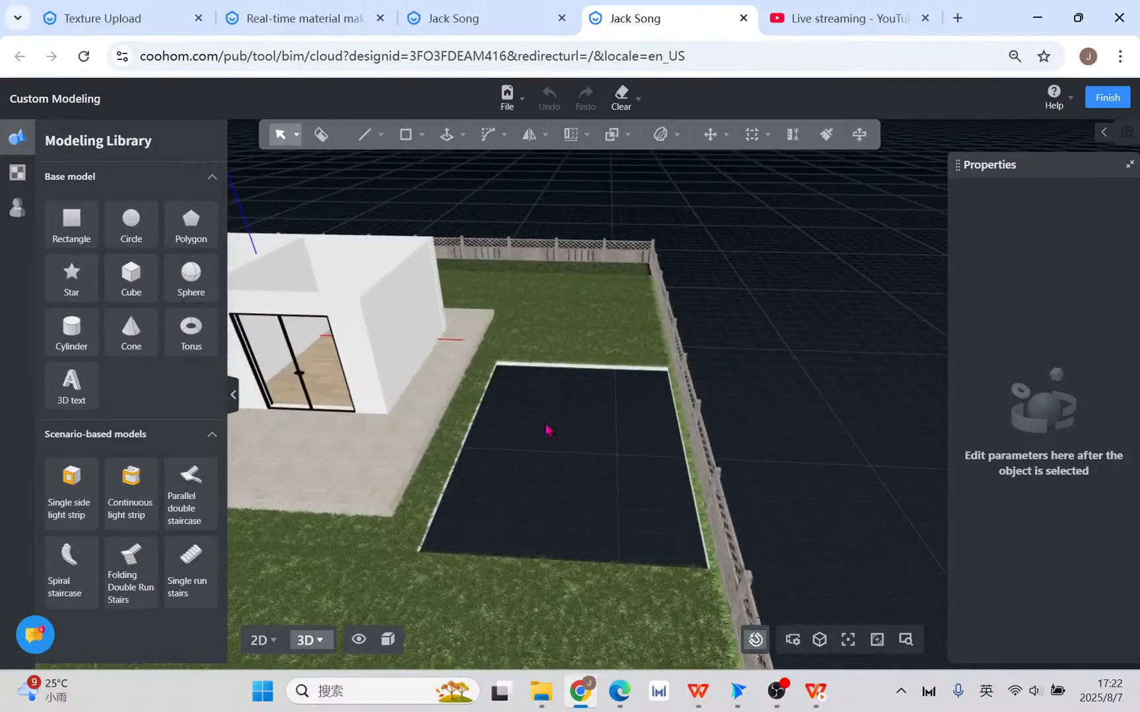
pyautogui.click(403, 169)
pyautogui.scroll(2, 521, 336)
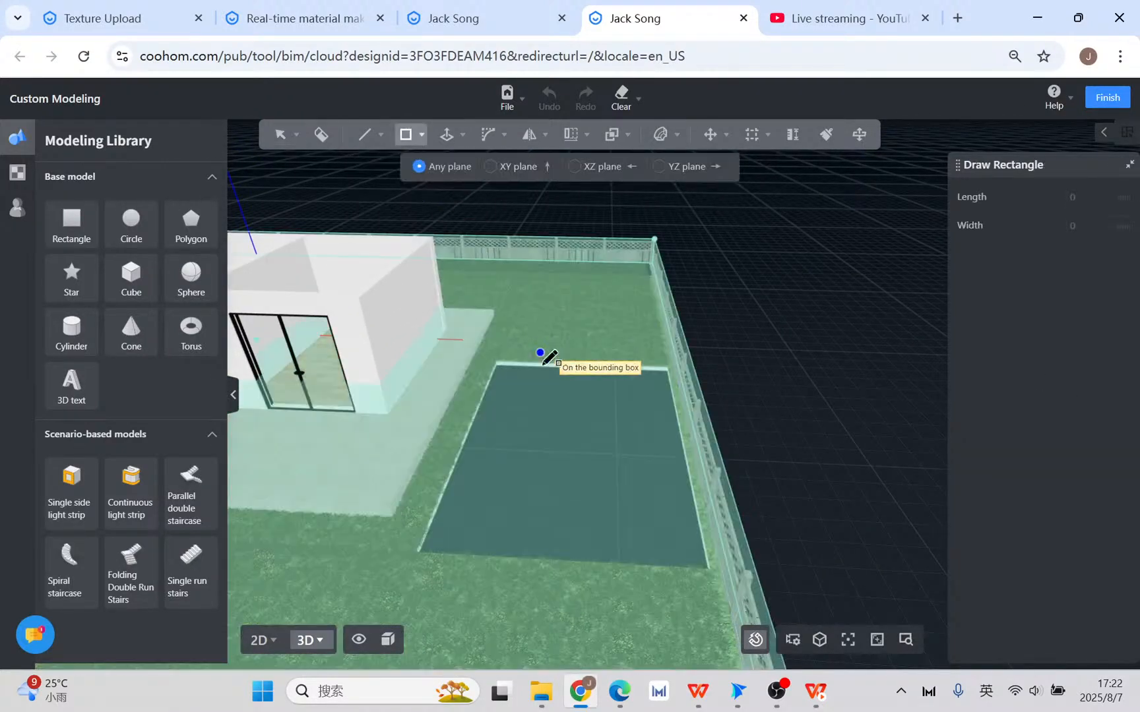
pyautogui.moveTo(710, 446)
pyautogui.mouseDown(button='right')
pyautogui.moveTo(633, 397)
pyautogui.moveTo(674, 366)
pyautogui.moveTo(710, 377)
pyautogui.moveTo(737, 466)
pyautogui.mouseUp(button='right')
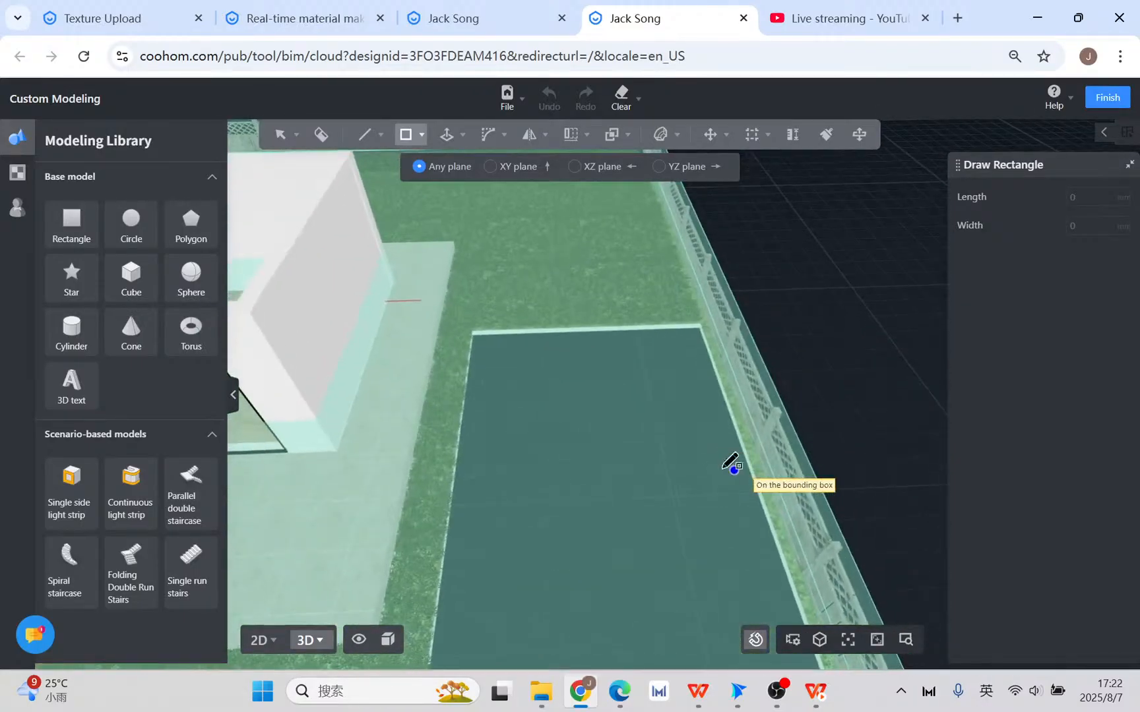
pyautogui.scroll(-2, 591, 441)
pyautogui.press('Escape')
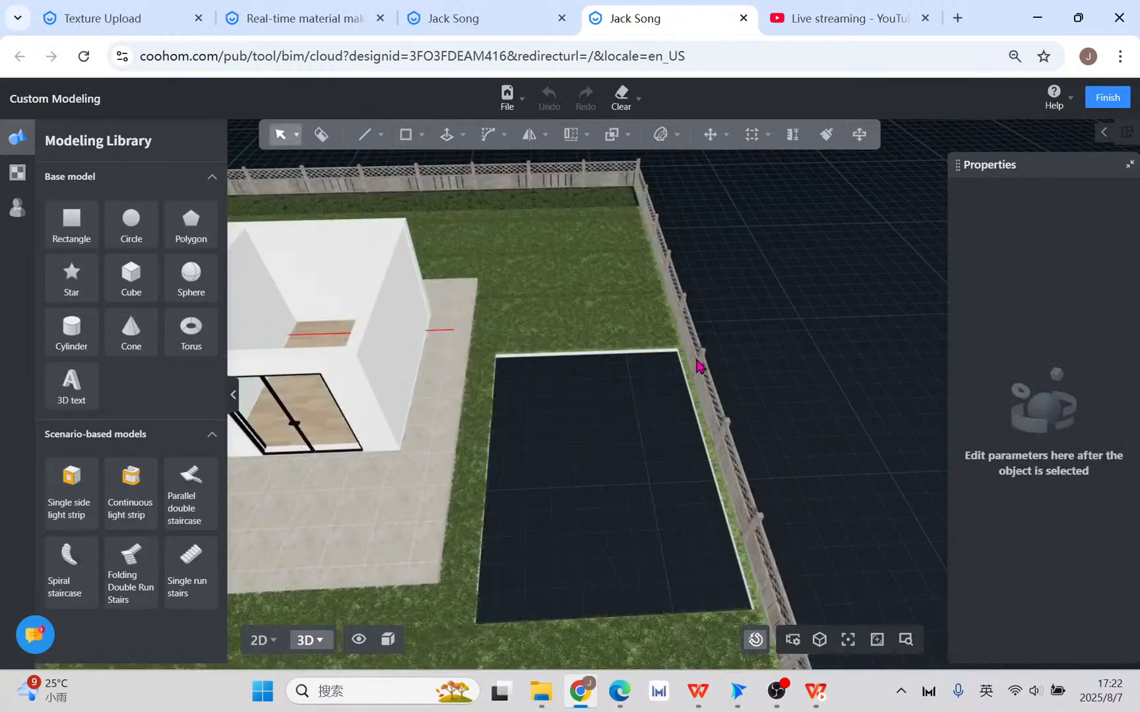
pyautogui.scroll(2, 688, 513)
pyautogui.moveTo(643, 511); pyautogui.dragTo(555, 525, button='right')
pyautogui.moveTo(555, 525); pyautogui.dragTo(551, 467, button='middle')
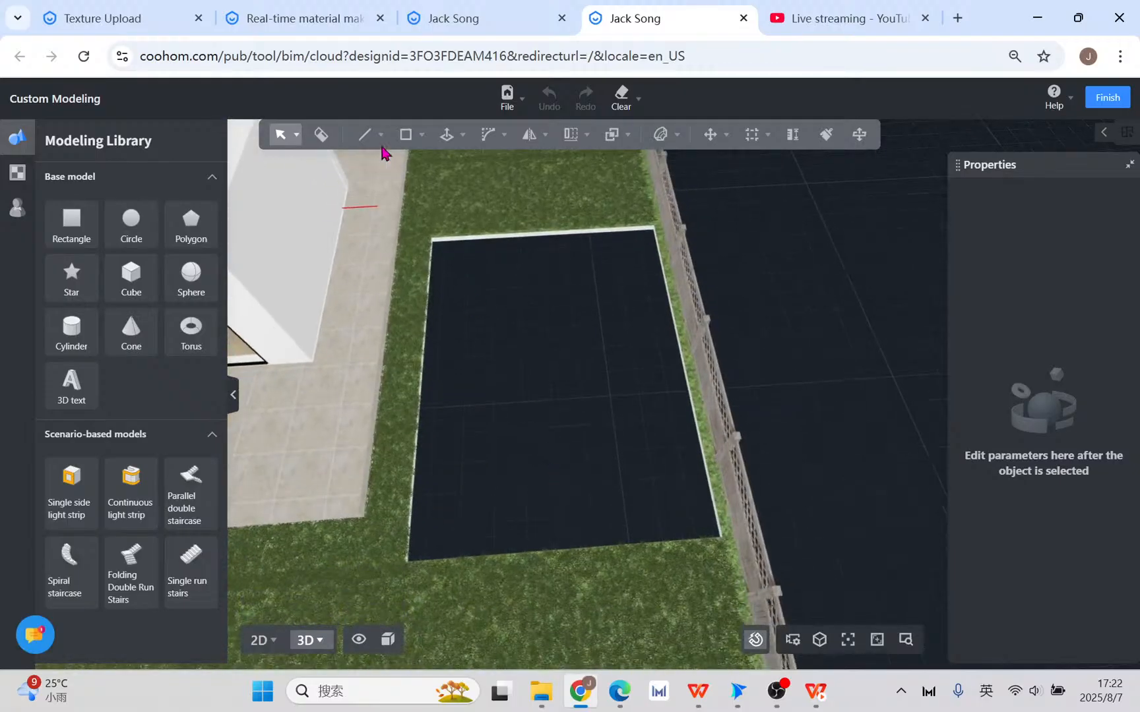
pyautogui.click(405, 135)
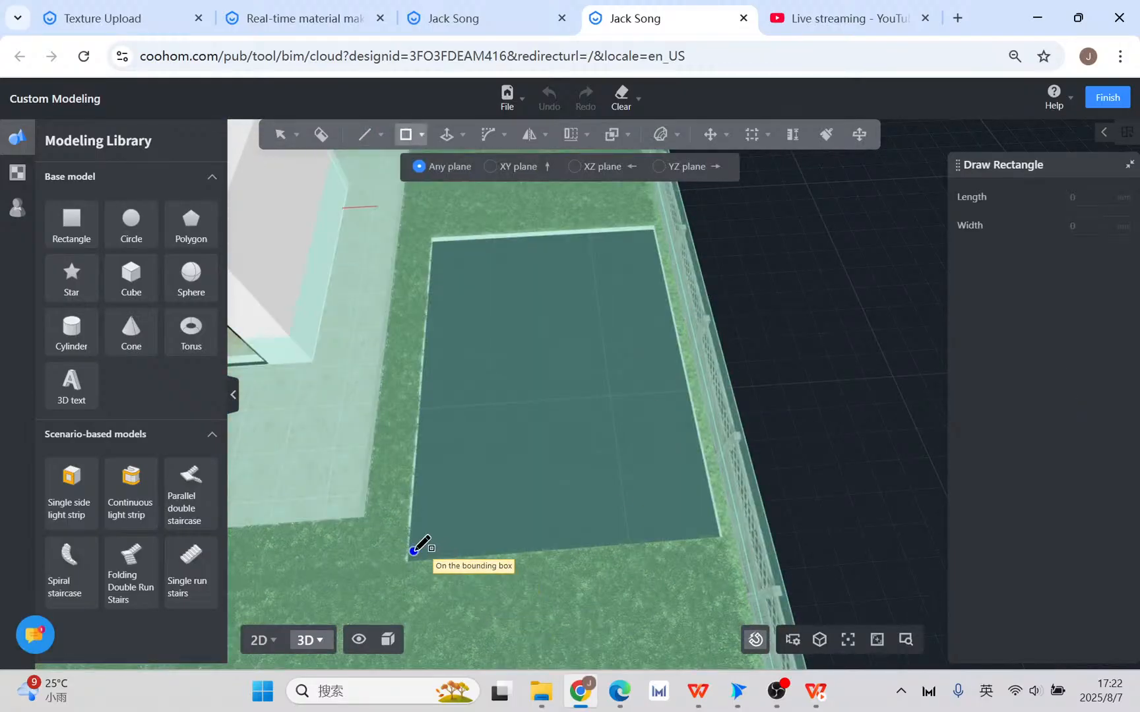
pyautogui.press('Escape')
# - Hide the furniture in the household reference so that only the building and ground remain around the opening
pyautogui.moveTo(674, 565)
pyautogui.mouseDown(button='right')
pyautogui.moveTo(511, 483)
pyautogui.moveTo(577, 402)
pyautogui.moveTo(648, 362)
pyautogui.moveTo(543, 478)
pyautogui.moveTo(447, 516)
pyautogui.moveTo(354, 523)
pyautogui.mouseUp(button='right')
pyautogui.moveTo(897, 507); pyautogui.dragTo(783, 508, button='middle')
pyautogui.moveTo(783, 509); pyautogui.dragTo(748, 491, button='right')
pyautogui.click(357, 643)
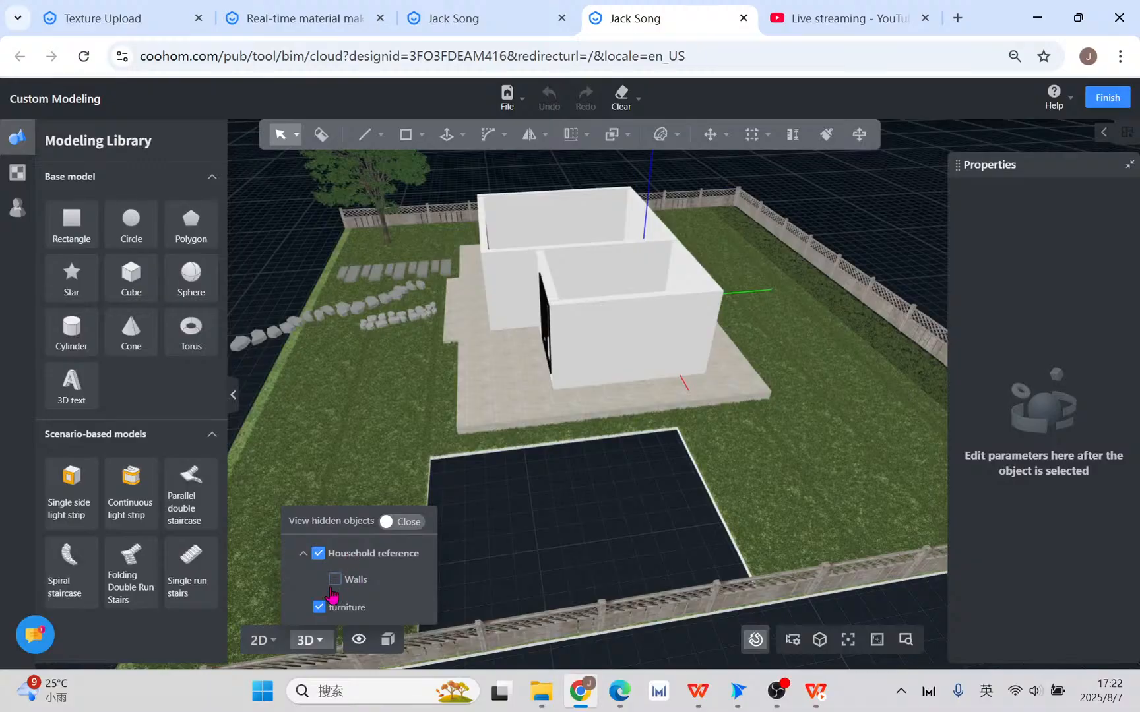
pyautogui.click(319, 608)
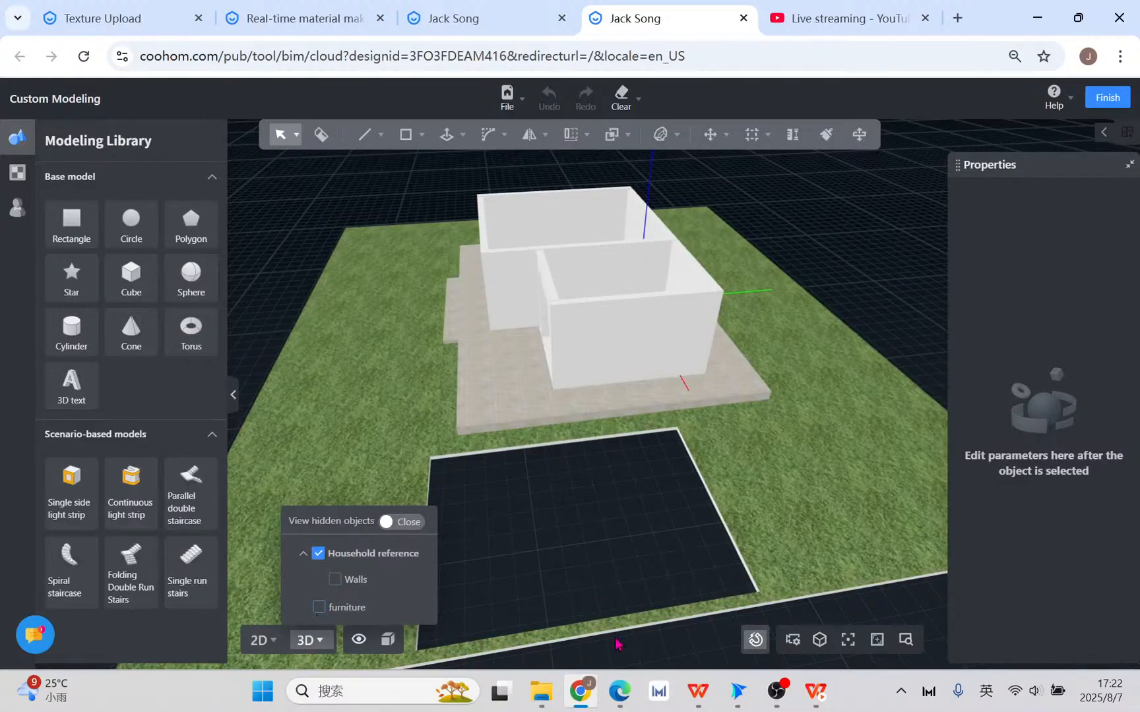
# - Draw a rectangle over the pool opening, snapping to two diagonally opposite corners
pyautogui.moveTo(376, 440); pyautogui.dragTo(780, 476, button='right')
pyautogui.moveTo(781, 475); pyautogui.dragTo(522, 351, button='middle')
pyautogui.scroll(3, 521, 351)
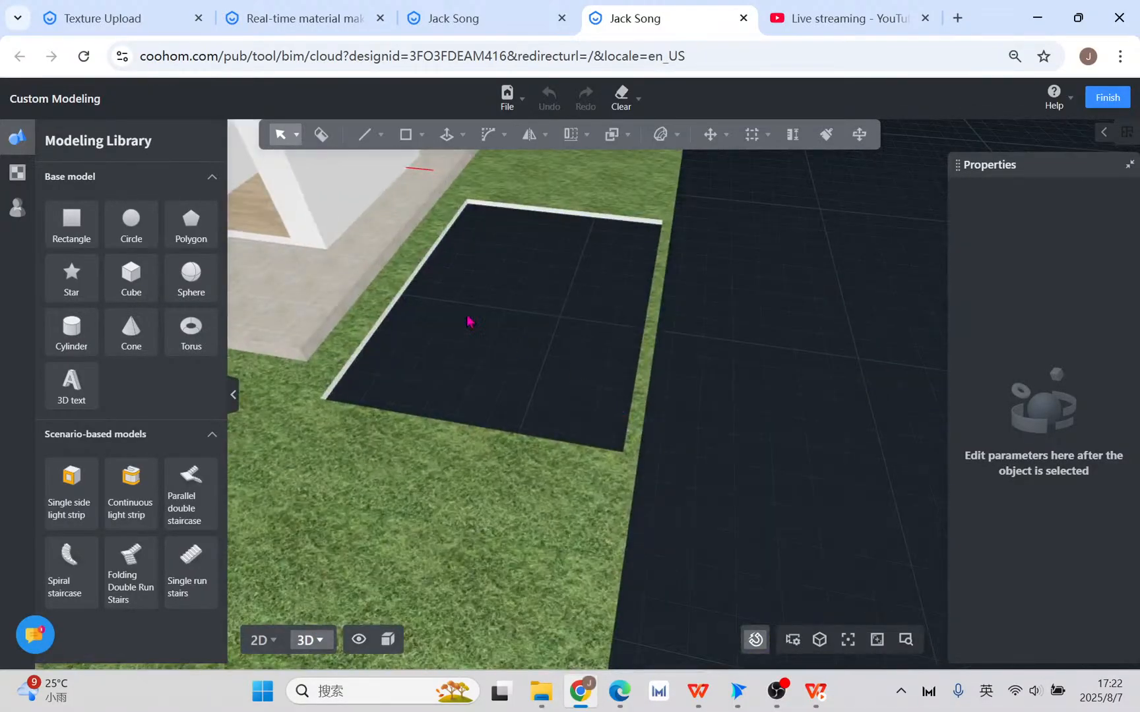
pyautogui.moveTo(329, 155); pyautogui.dragTo(432, 203, button='middle')
pyautogui.moveTo(406, 135)
pyautogui.click(385, 164)
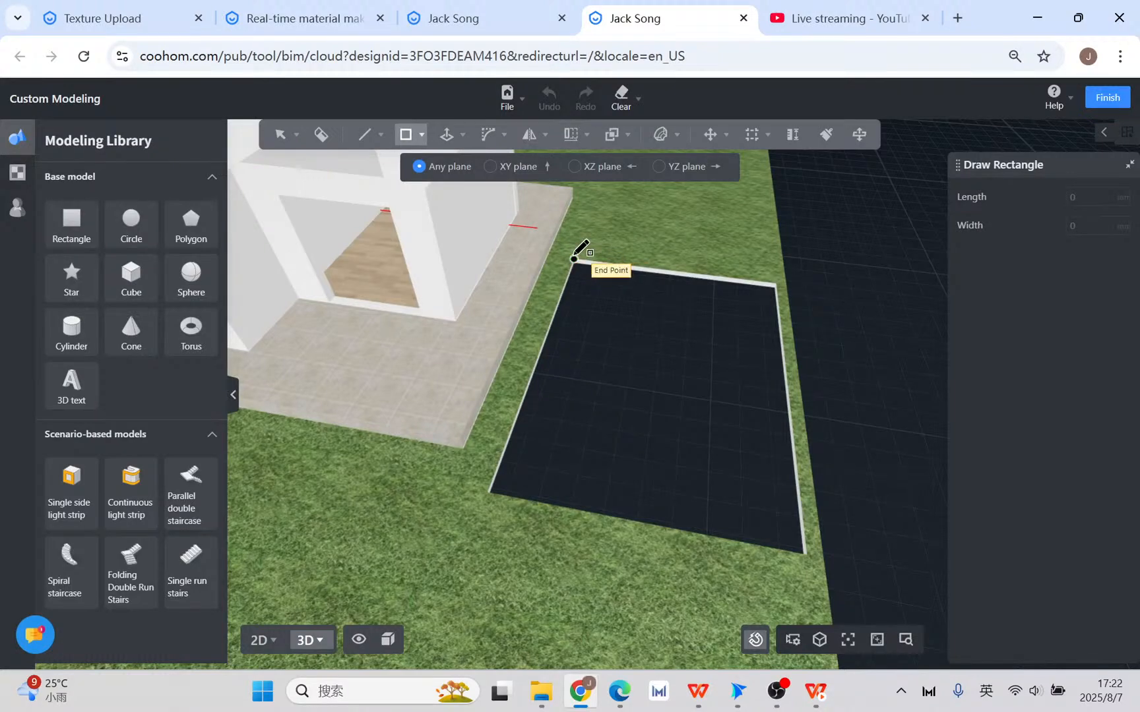
pyautogui.click(573, 260)
pyautogui.click(808, 554)
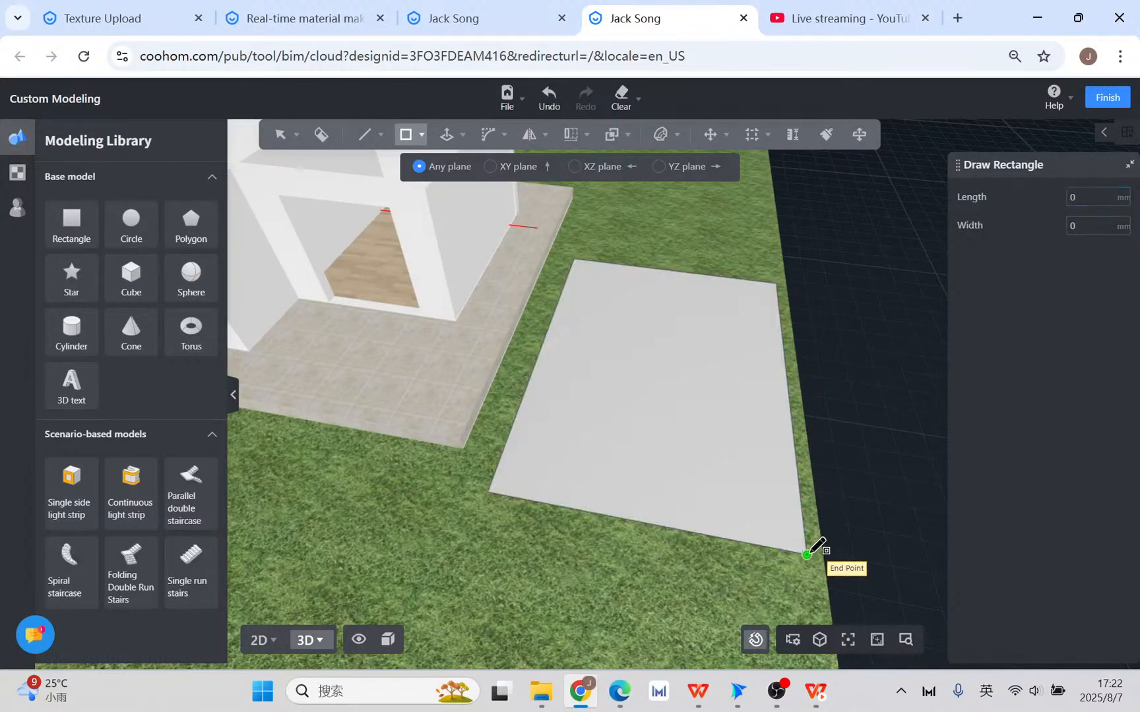
pyautogui.rightClick(808, 556)
# - Push/Pull the rectangle's face downward below ground level to form the pool's box
pyautogui.moveTo(809, 556)
pyautogui.mouseDown(button='right')
pyautogui.moveTo(816, 453)
pyautogui.moveTo(780, 416)
pyautogui.moveTo(794, 387)
pyautogui.moveTo(801, 433)
pyautogui.moveTo(789, 428)
pyautogui.mouseUp(button='right')
pyautogui.moveTo(449, 136)
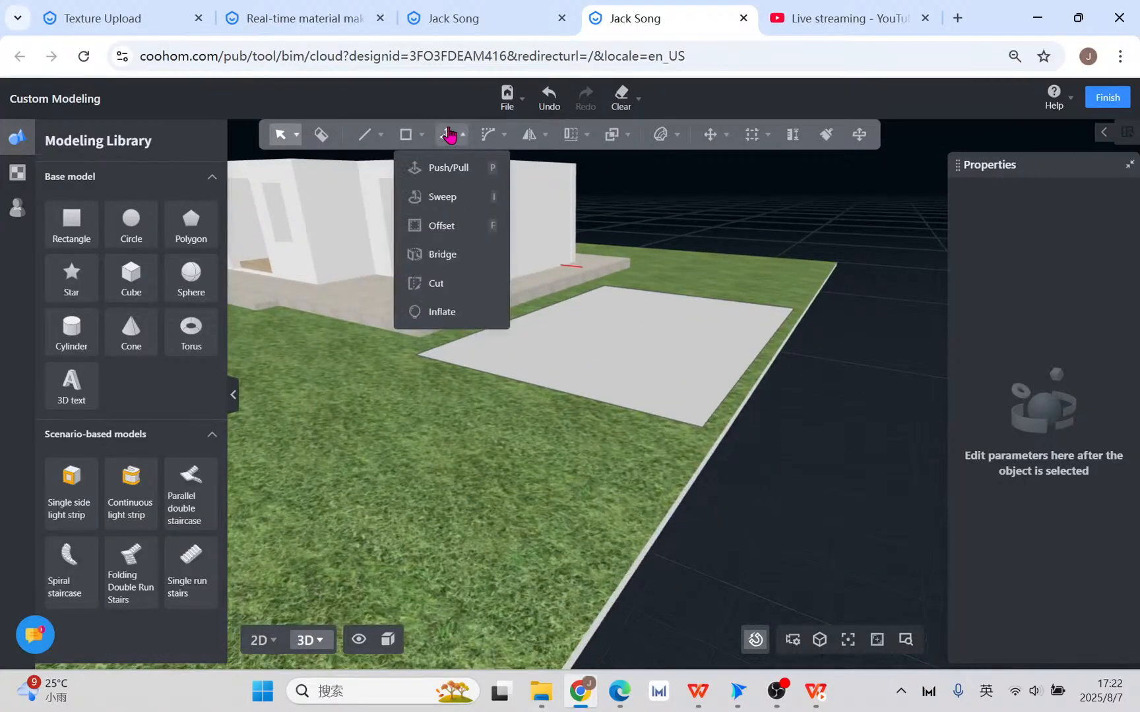
pyautogui.click(448, 169)
pyautogui.click(622, 347)
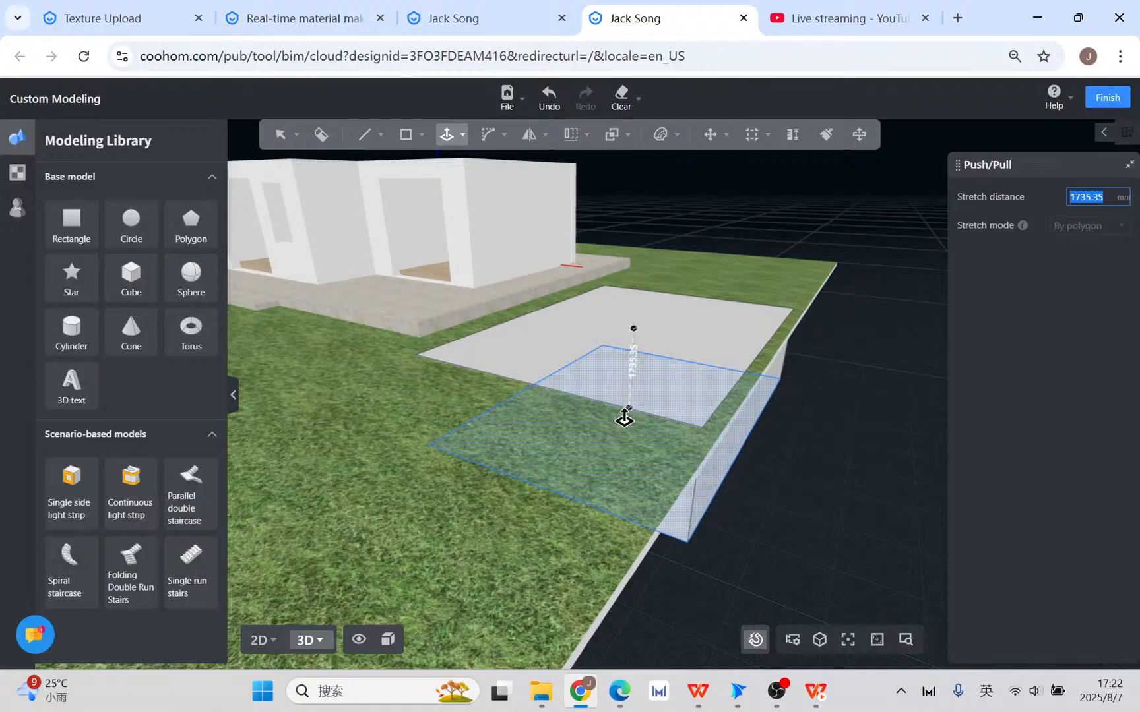
pyautogui.press('Return')
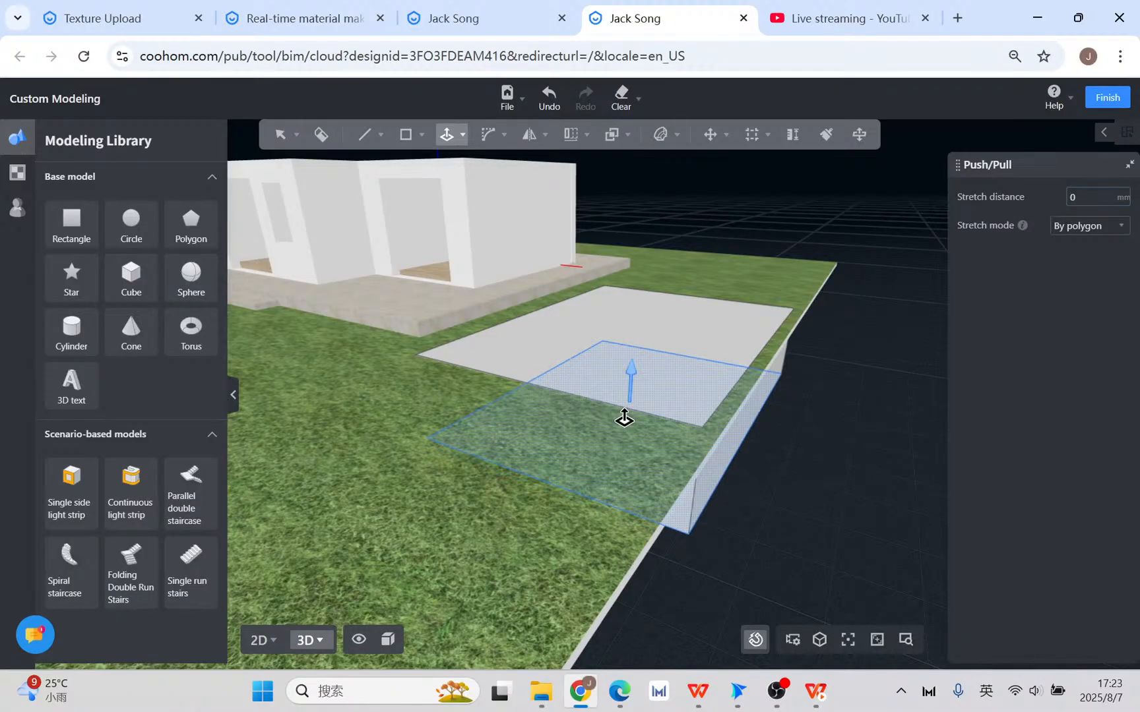
pyautogui.press('Escape')
# - Raise the bottom edge at one short end of the pool box so that the pool floor slopes
pyautogui.moveTo(798, 490); pyautogui.dragTo(571, 446, button='right')
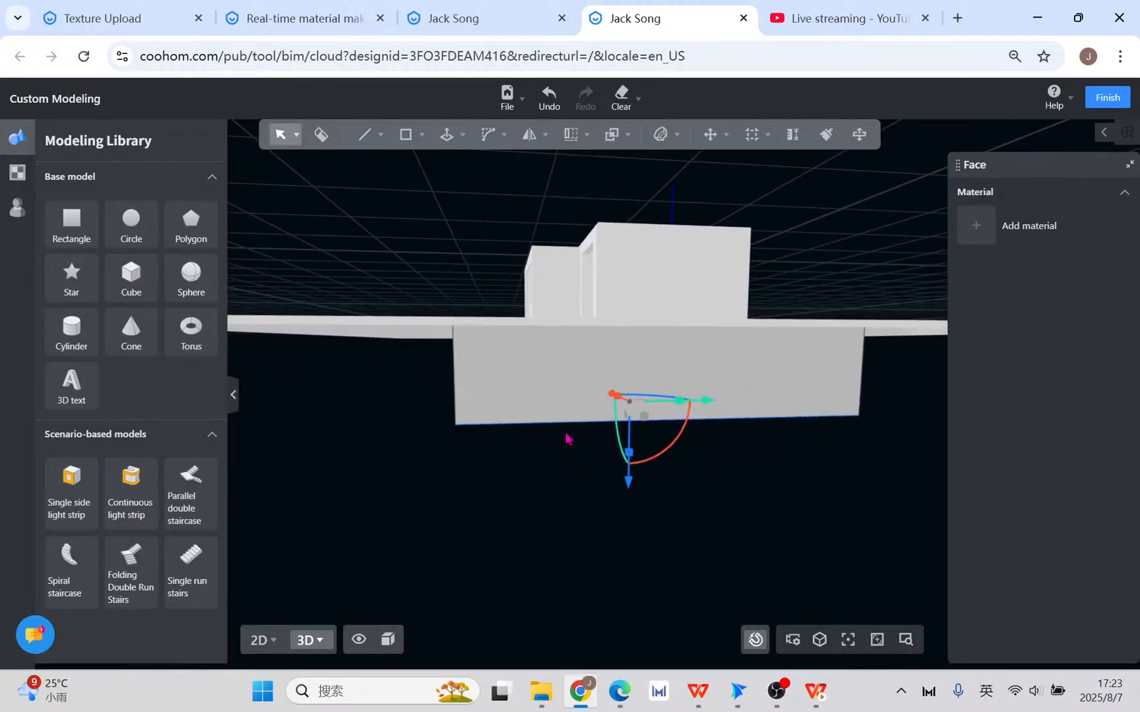
pyautogui.moveTo(432, 486); pyautogui.dragTo(832, 454, button='right')
pyautogui.click(480, 402)
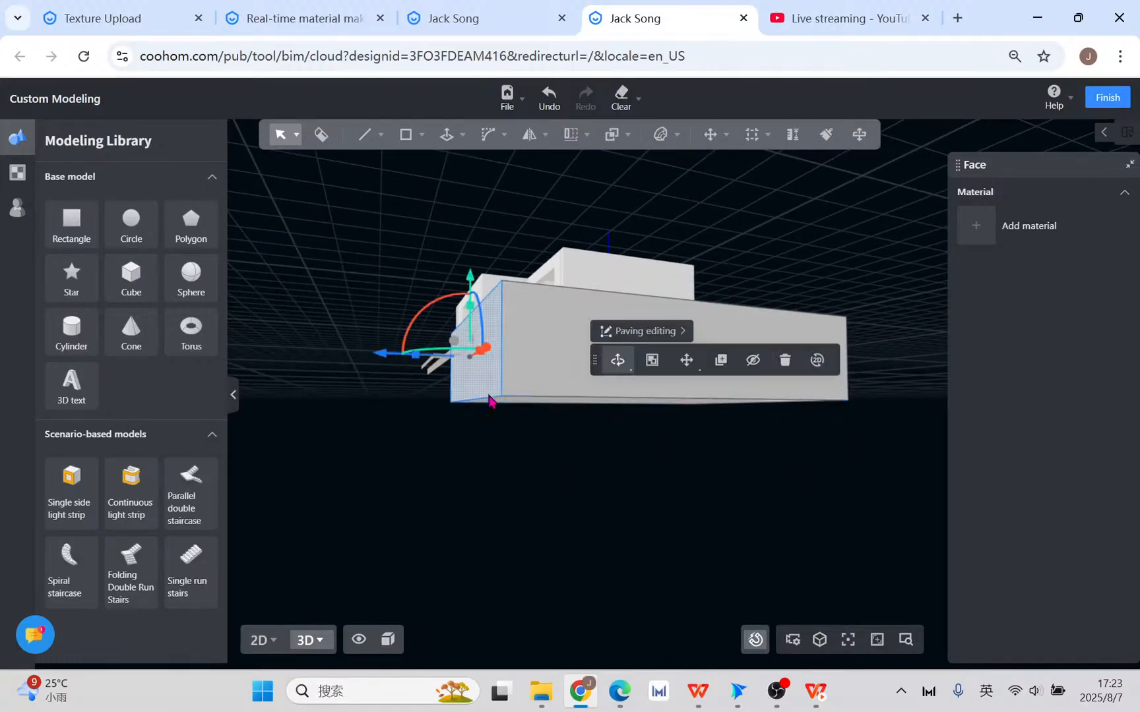
pyautogui.moveTo(491, 399); pyautogui.dragTo(482, 480, button='right')
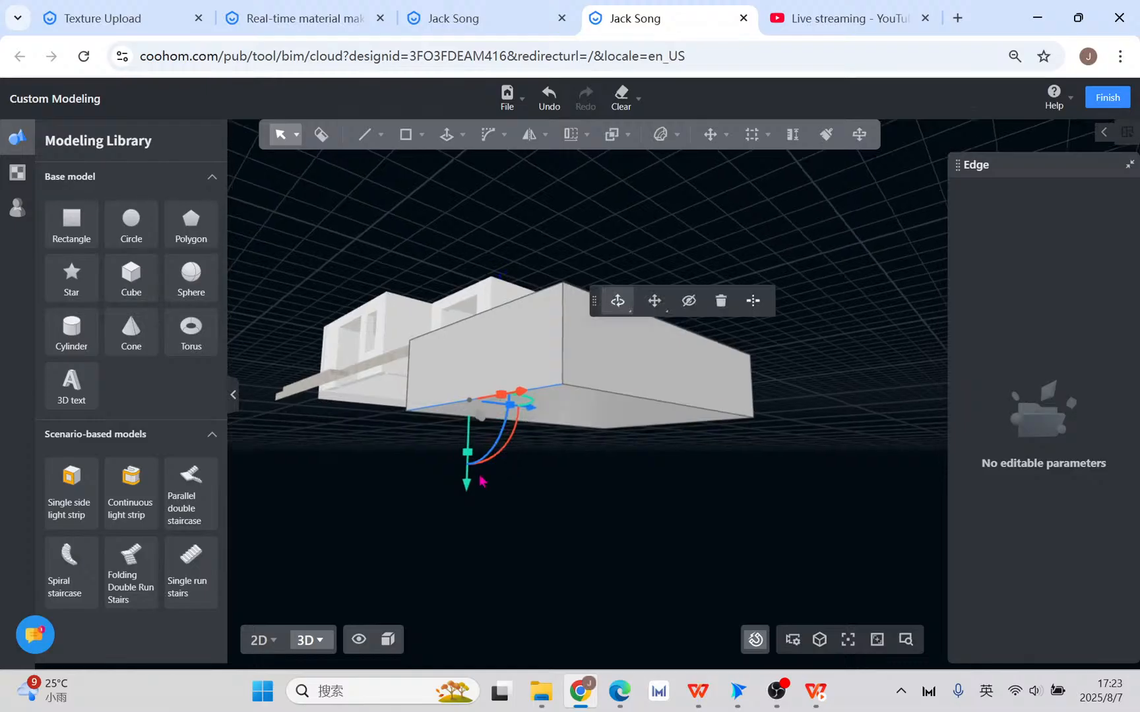
pyautogui.moveTo(468, 492); pyautogui.dragTo(469, 458)
pyautogui.moveTo(483, 463); pyautogui.dragTo(691, 495, button='right')
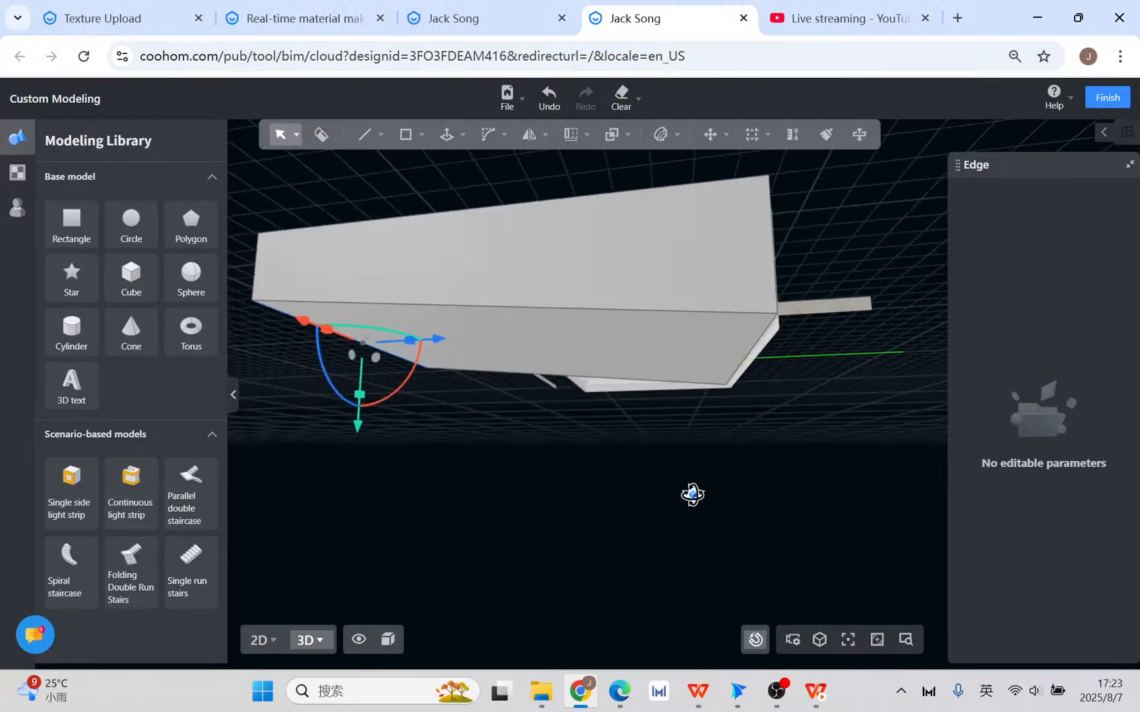
pyautogui.click(405, 134)
pyautogui.moveTo(785, 341); pyautogui.dragTo(773, 393, button='right')
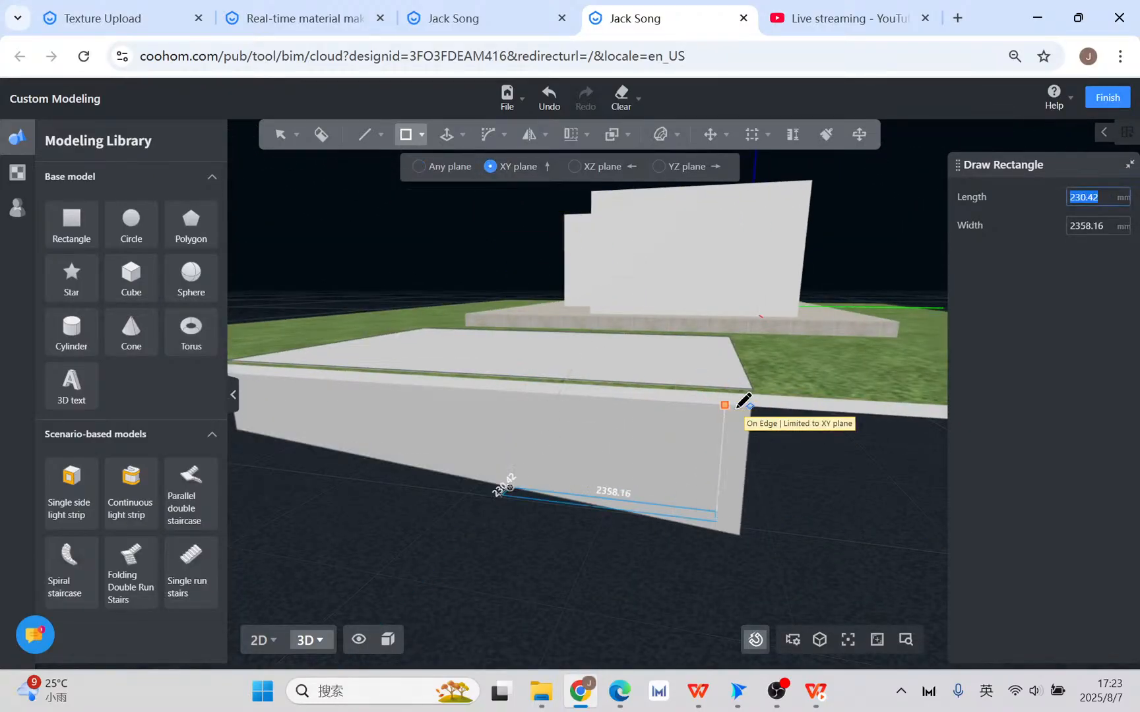
pyautogui.moveTo(756, 461); pyautogui.dragTo(685, 384, button='right')
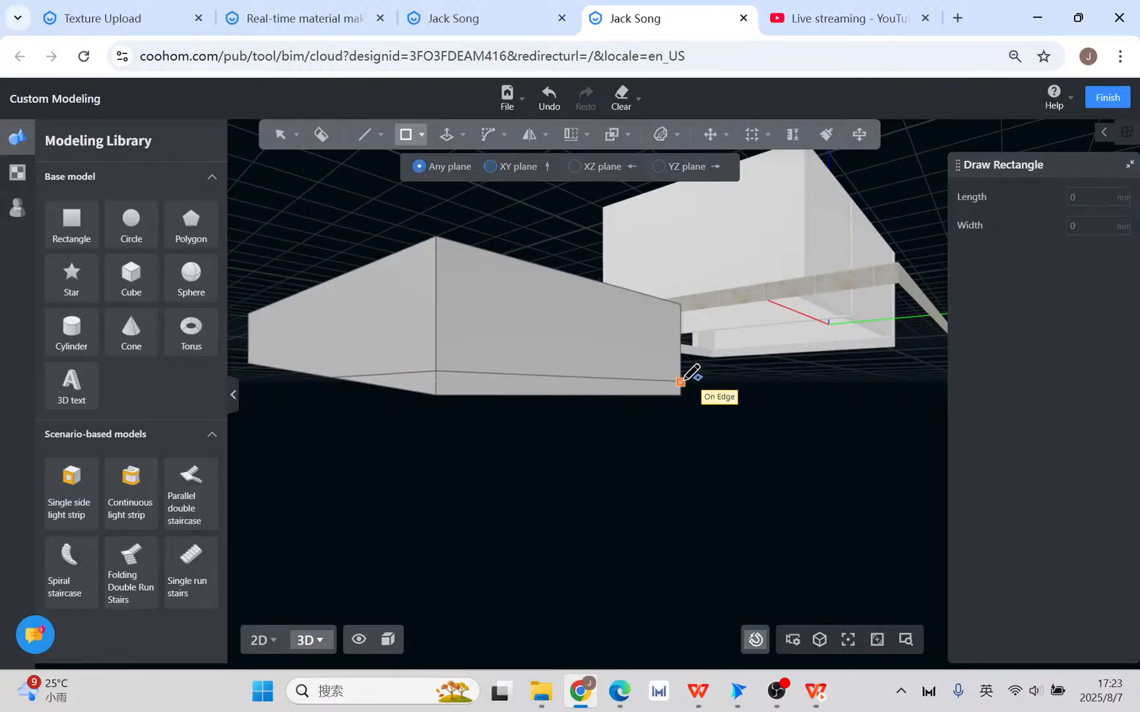
pyautogui.press('Escape')
# - Copy the pool box's top face a short distance straight down from its corner to form the water surface inside
pyautogui.click(536, 394)
pyautogui.moveTo(496, 468); pyautogui.dragTo(901, 580, button='right')
pyautogui.click(603, 443)
pyautogui.moveTo(818, 512); pyautogui.dragTo(887, 490, button='middle')
pyautogui.scroll(4, 610, 469)
pyautogui.scroll(4, 618, 470)
pyautogui.click(599, 460)
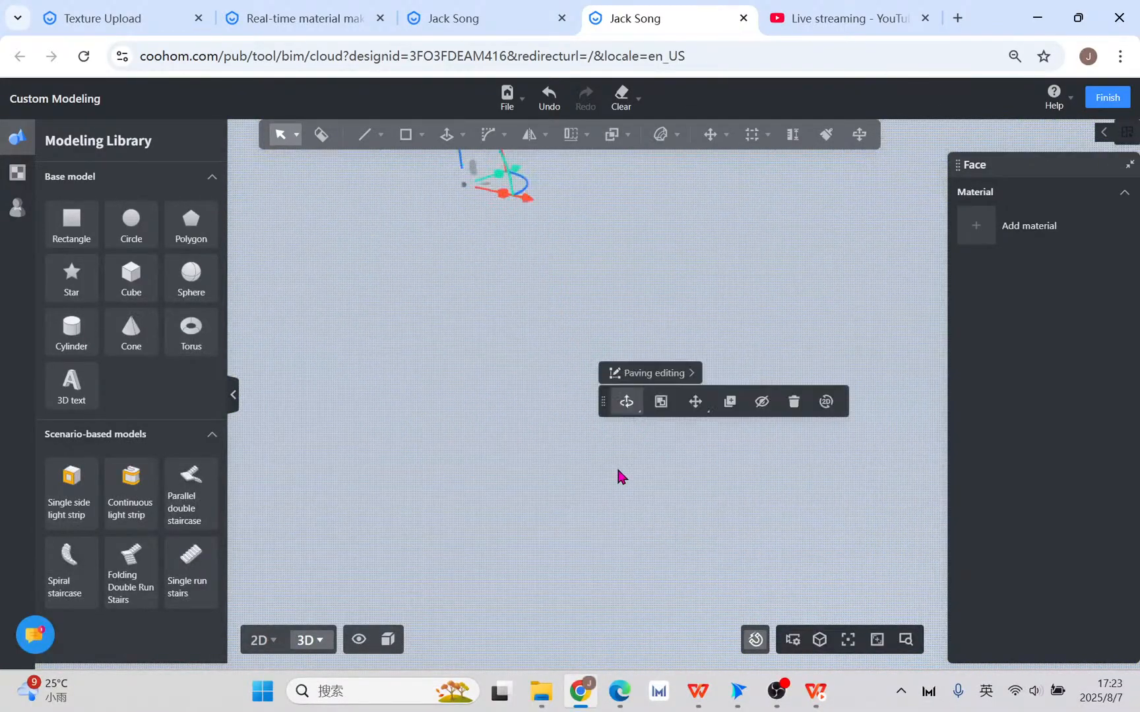
pyautogui.scroll(4, 494, 477)
pyautogui.moveTo(492, 476); pyautogui.dragTo(529, 432, button='right')
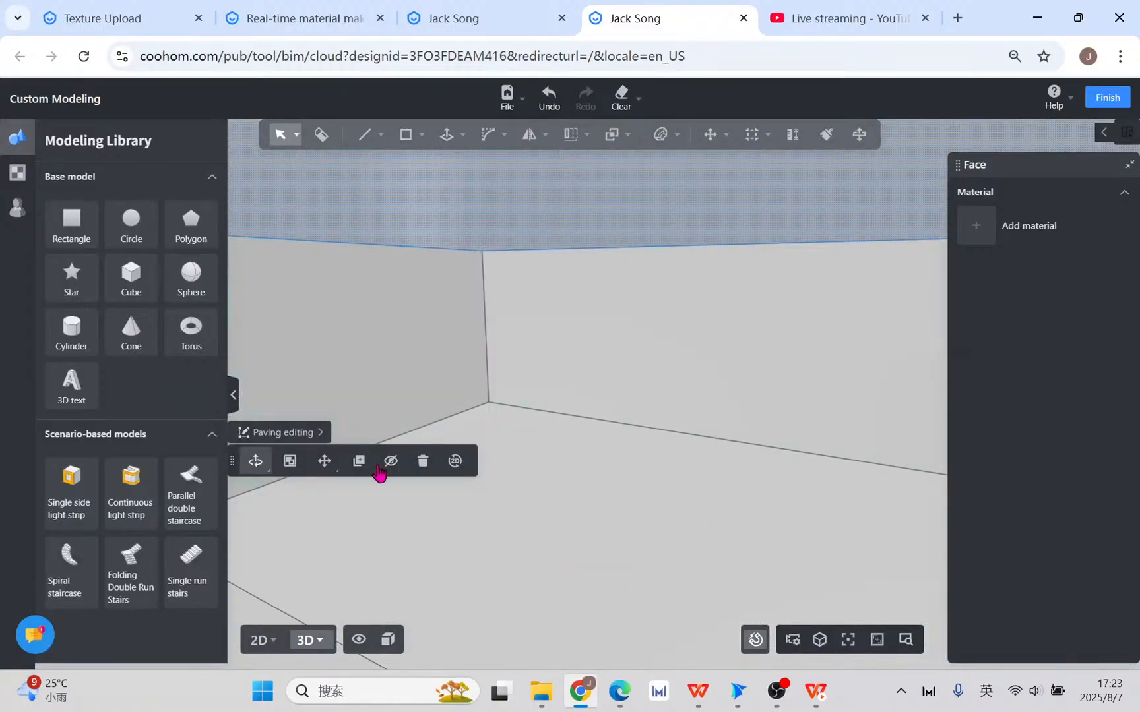
pyautogui.click(389, 464)
pyautogui.click(482, 254)
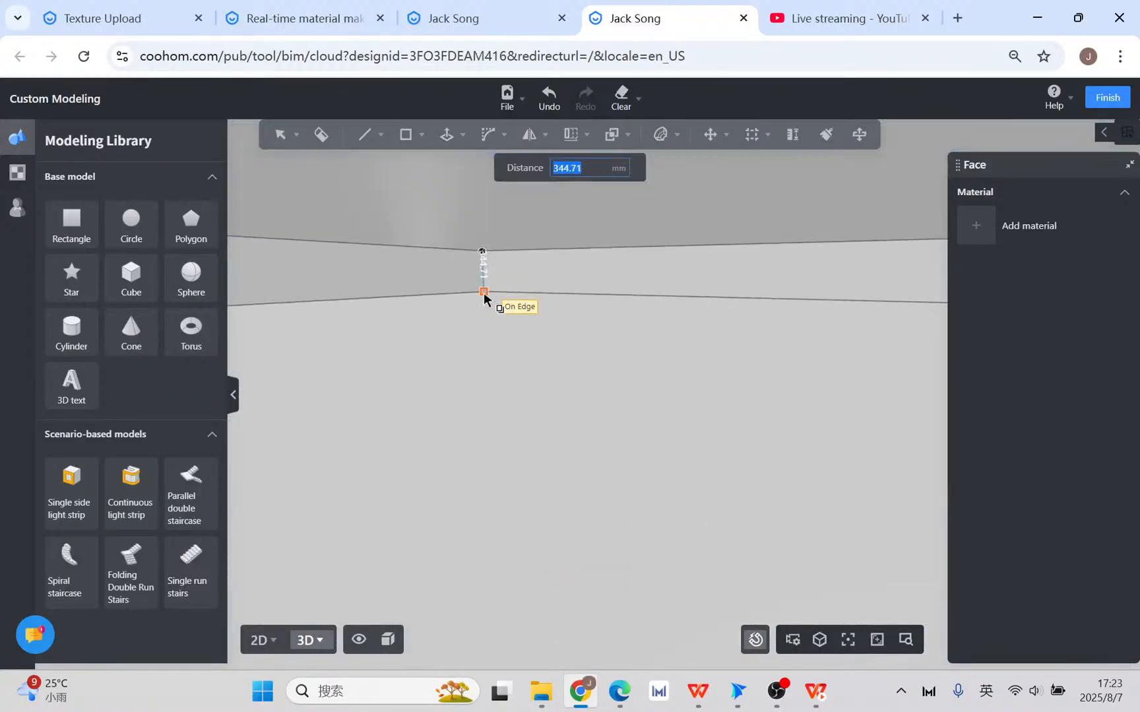
pyautogui.press('Return')
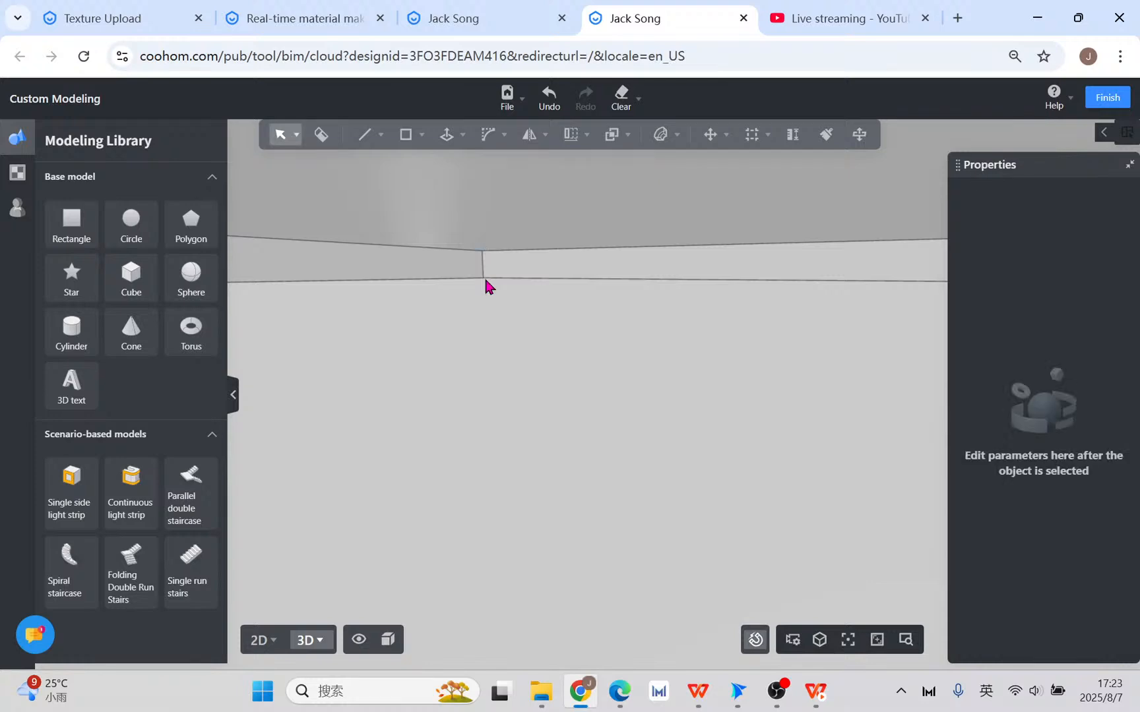
# - Delete the pool box's top face at ground level to expose the copied surface below it
pyautogui.moveTo(647, 336); pyautogui.dragTo(547, 232, button='middle')
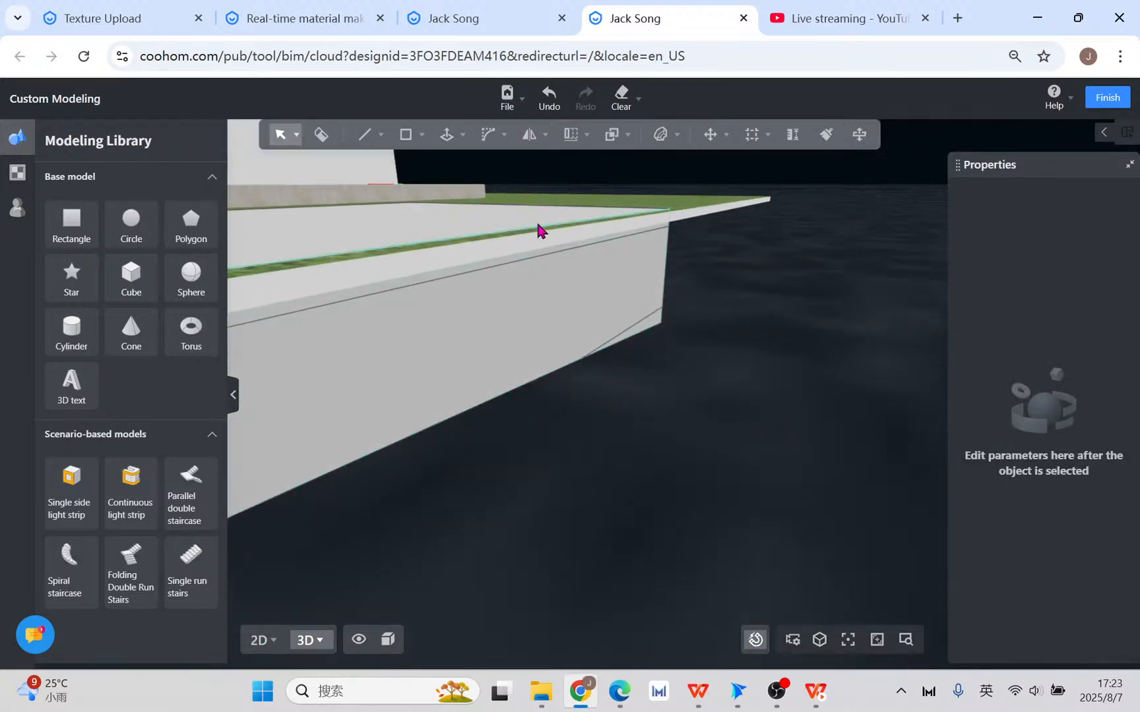
pyautogui.click(498, 219)
pyautogui.click(692, 285)
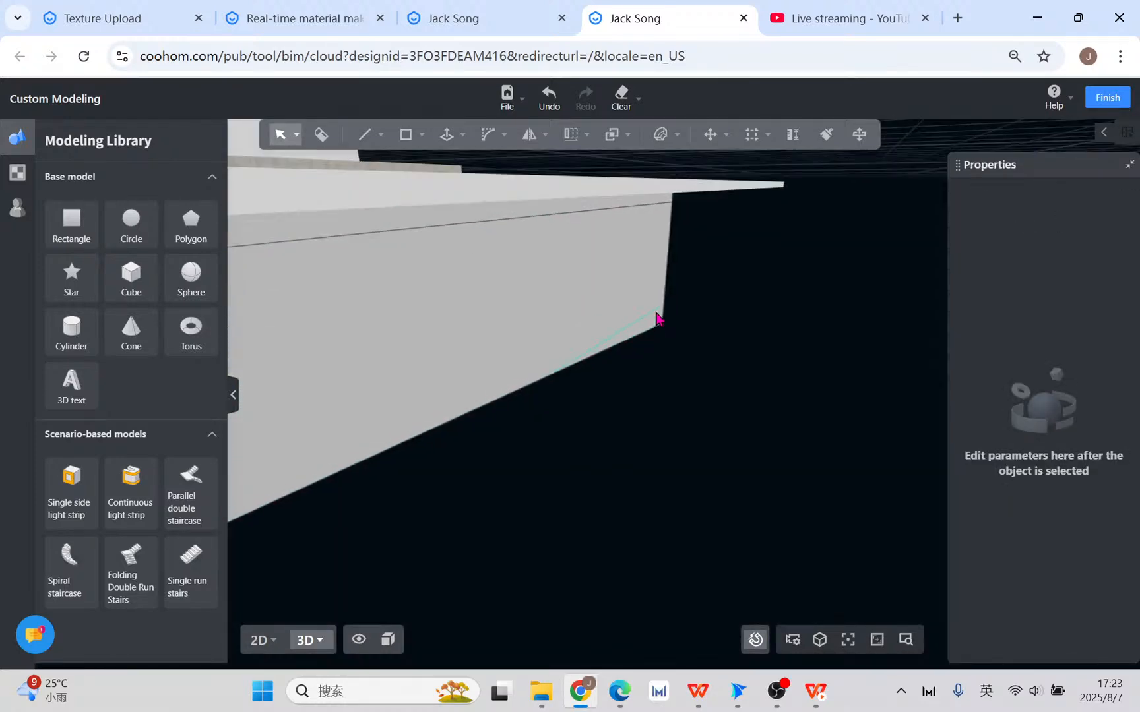
pyautogui.click(657, 323)
pyautogui.moveTo(659, 364); pyautogui.dragTo(867, 537, button='middle')
pyautogui.scroll(5, 867, 536)
pyautogui.scroll(-4, 671, 479)
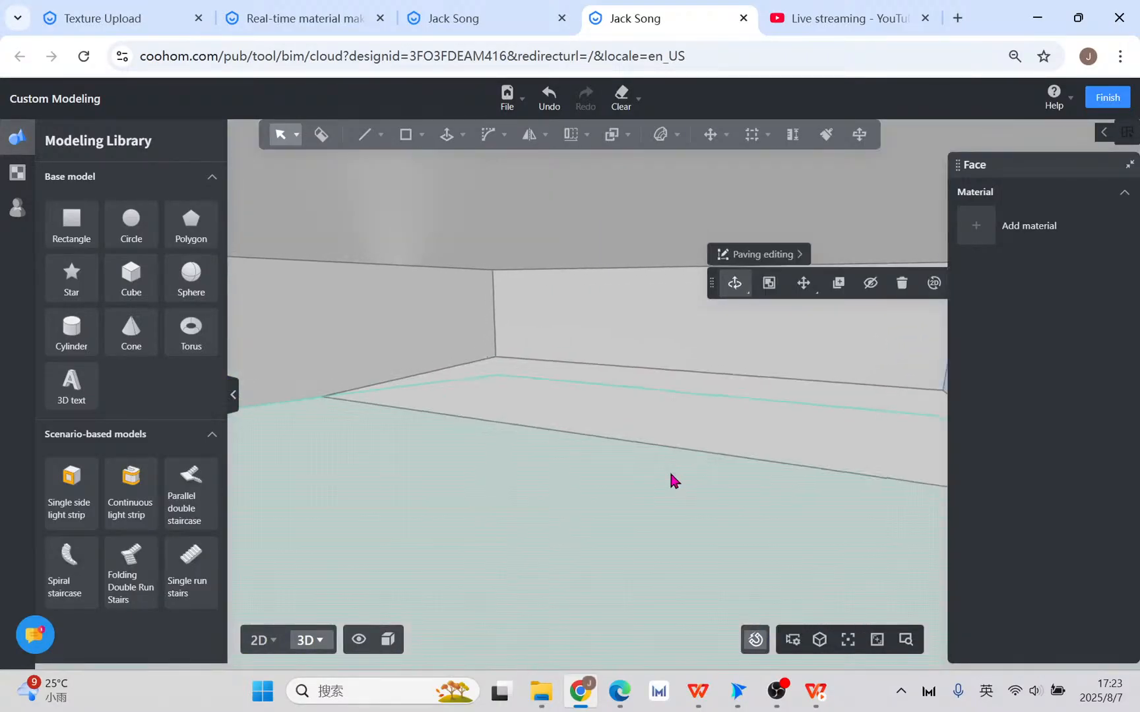
pyautogui.scroll(-6, 667, 473)
pyautogui.moveTo(788, 479); pyautogui.dragTo(545, 509, button='middle')
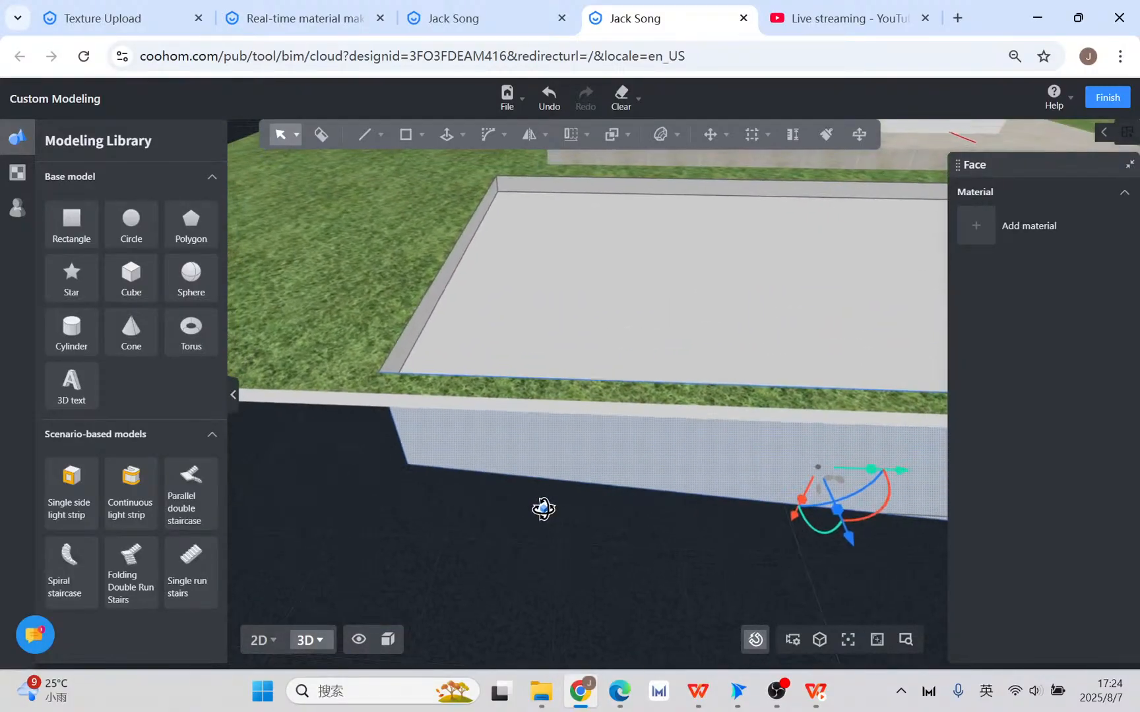
pyautogui.click(465, 355)
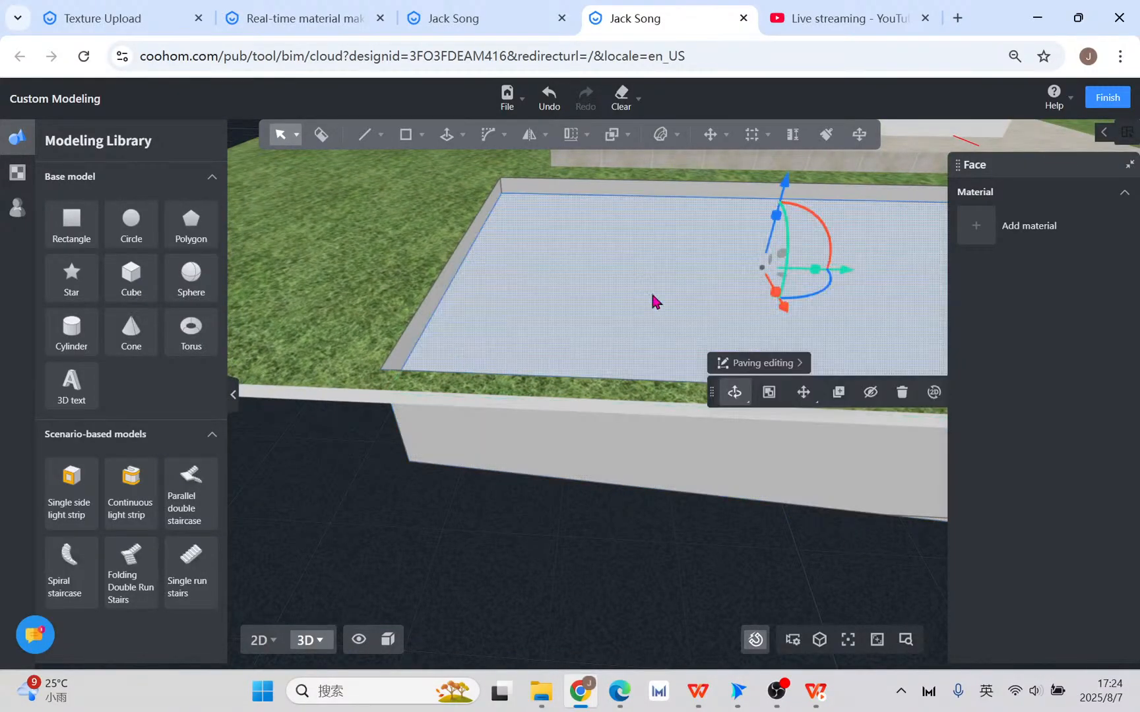
# - Undo the deletion of the pool box's top face
pyautogui.click(549, 97)
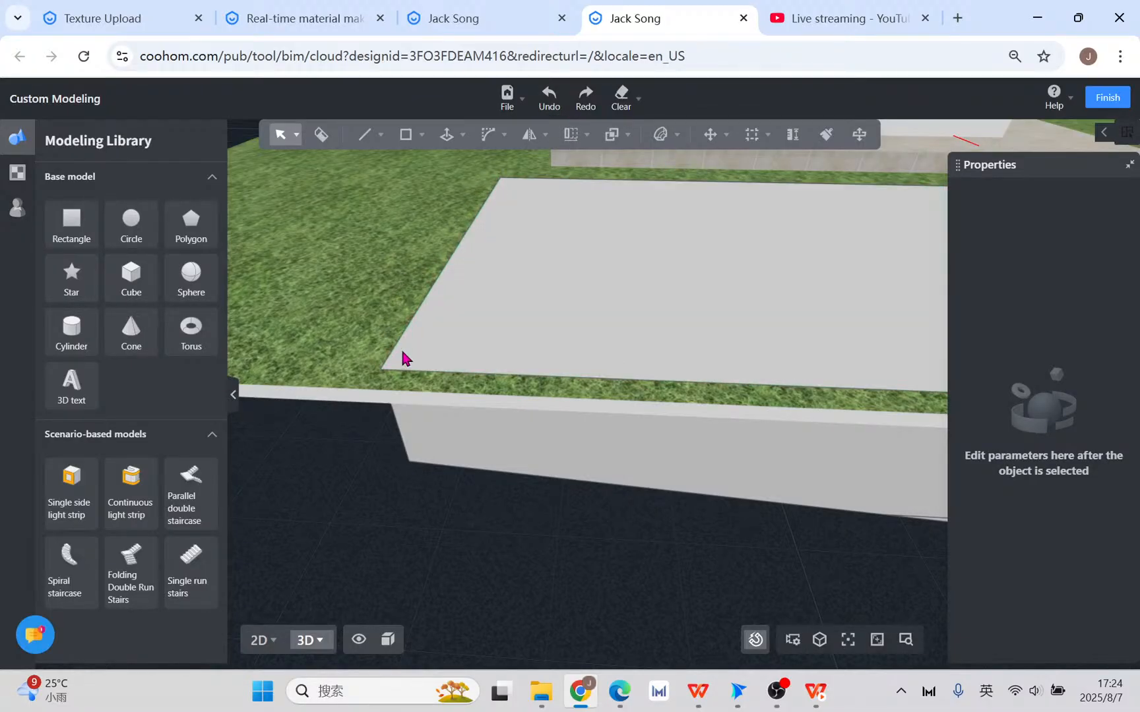
pyautogui.click(406, 134)
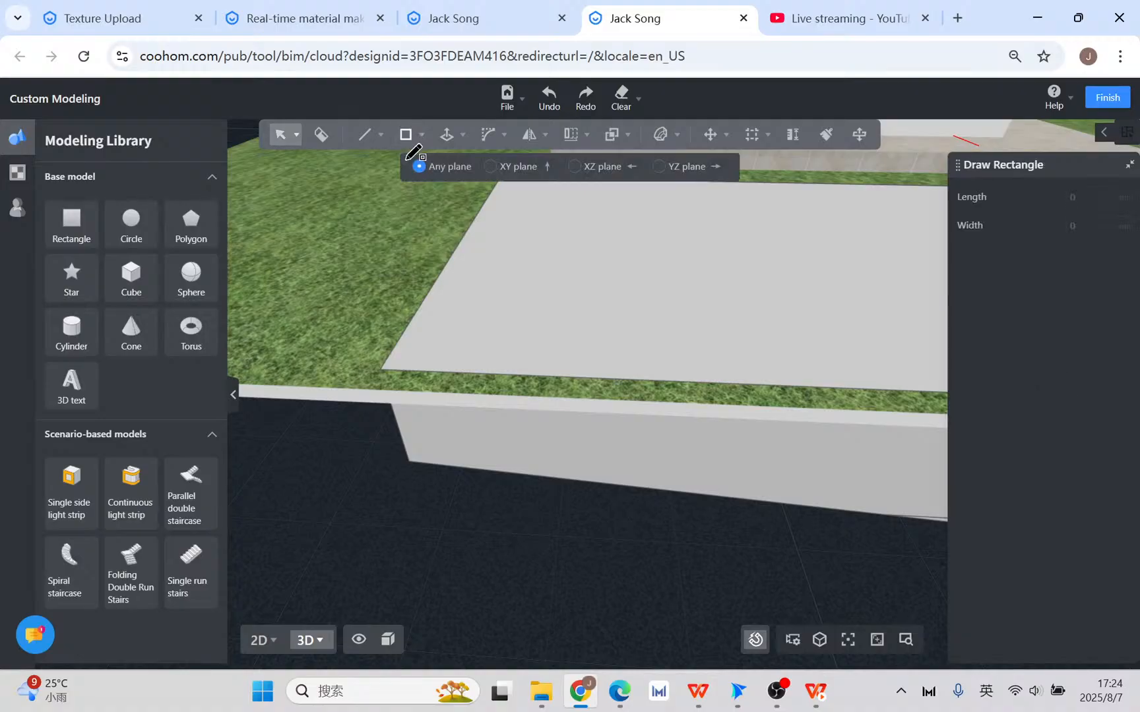
pyautogui.press('Escape')
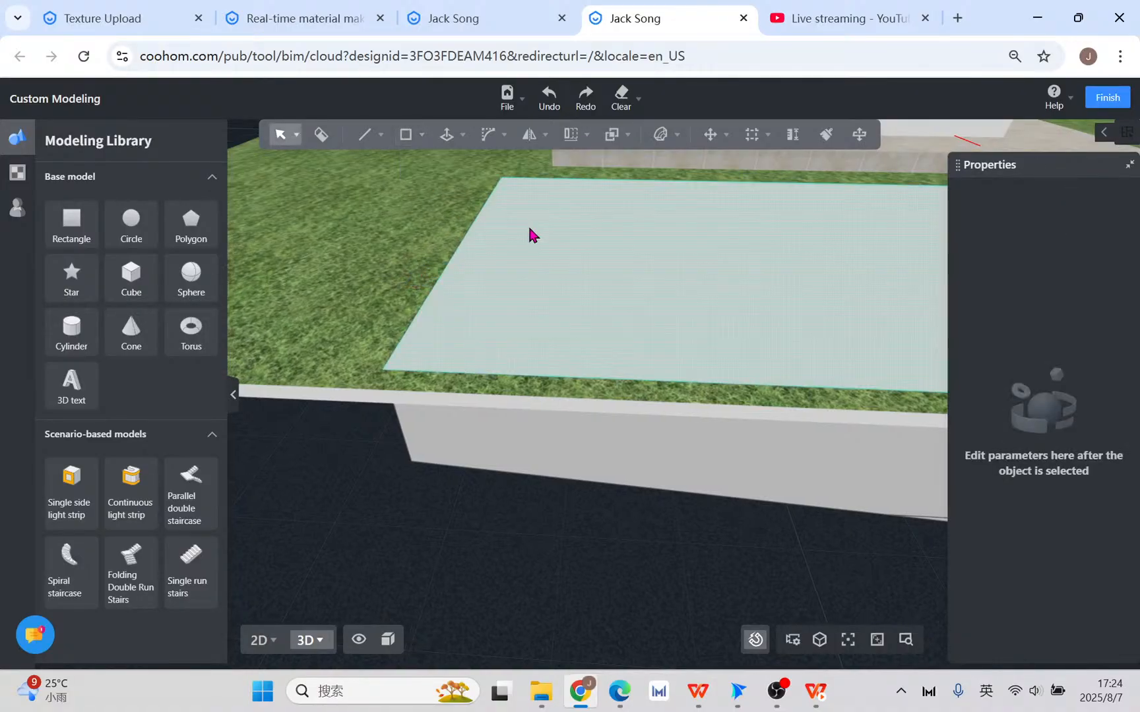
# - Offset the outline of the pool's top face outward to create a border strip around the opening
pyautogui.click(504, 237)
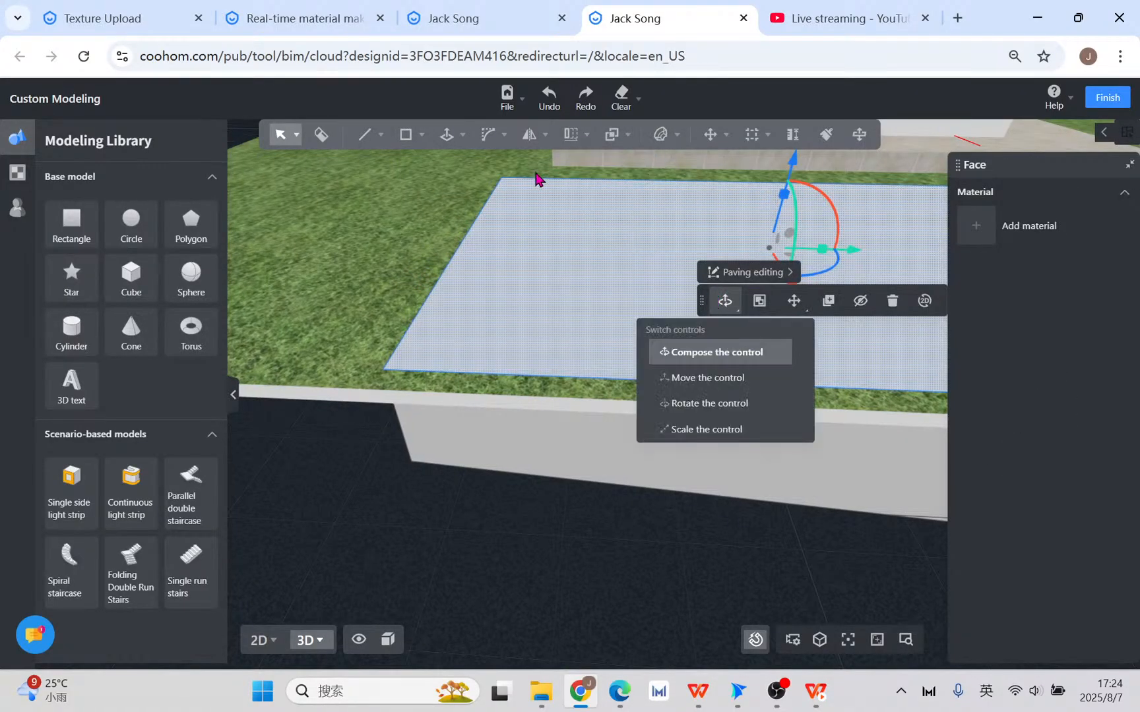
pyautogui.moveTo(456, 140)
pyautogui.click(441, 275)
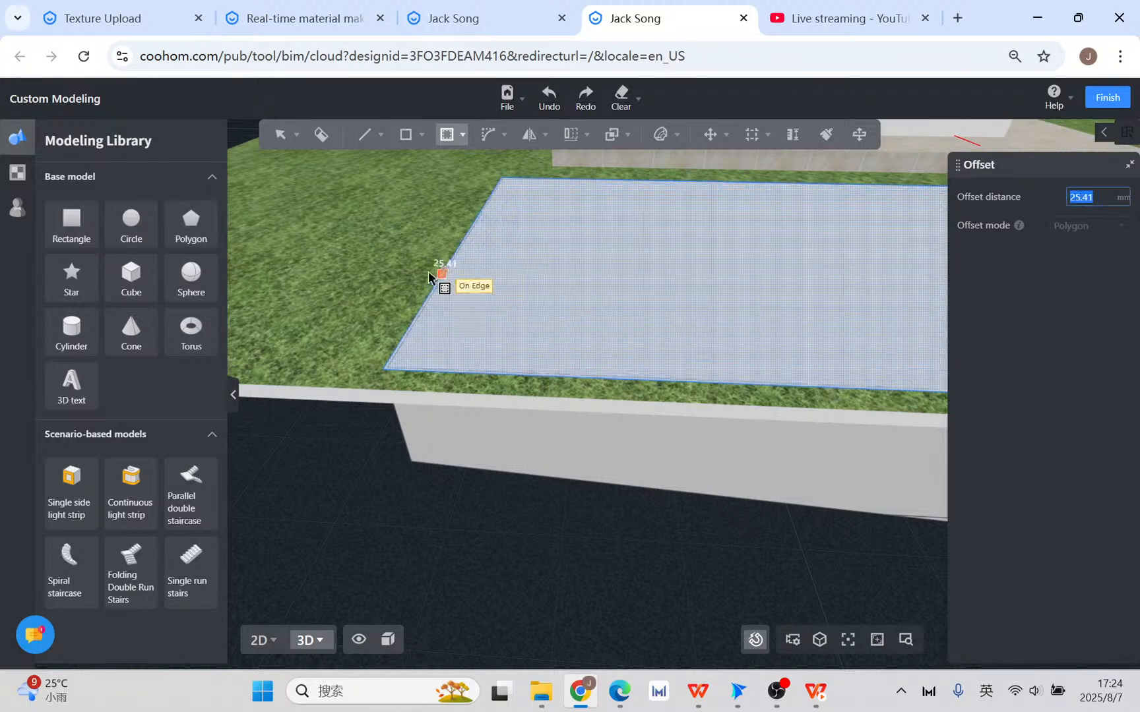
pyautogui.click(409, 392)
# - Push/Pull the border strip upward by about 154 mm to form a raised rim around the pool
pyautogui.moveTo(521, 140)
pyautogui.moveTo(451, 134)
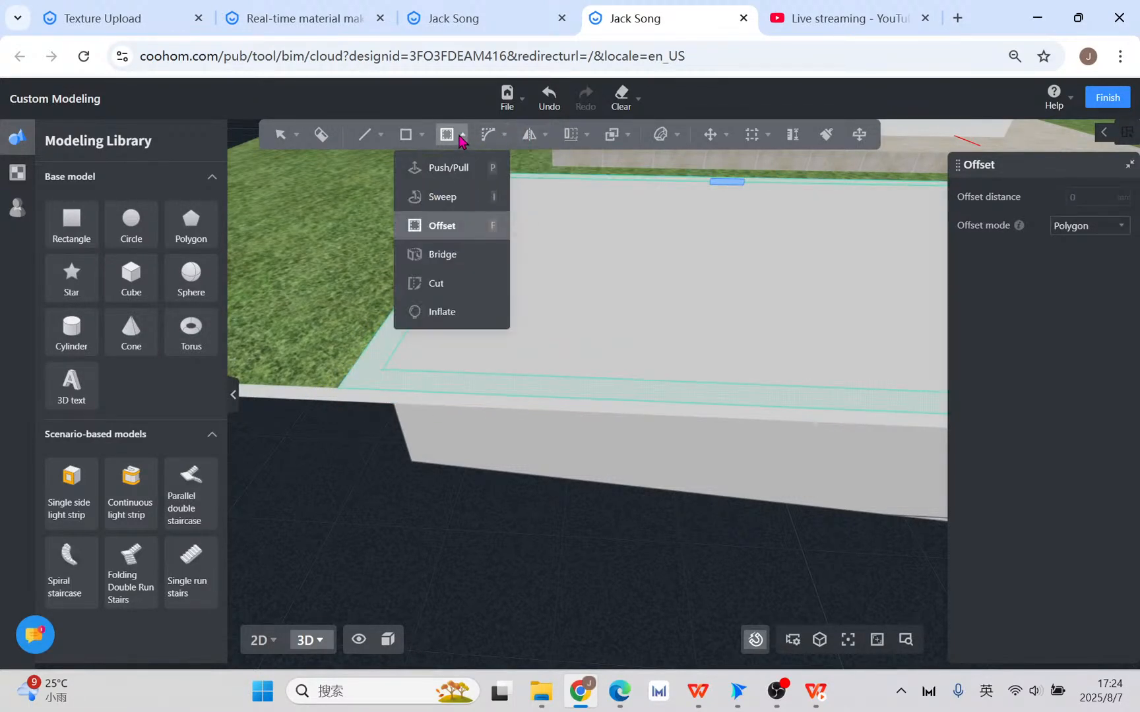
pyautogui.click(422, 167)
pyautogui.click(373, 362)
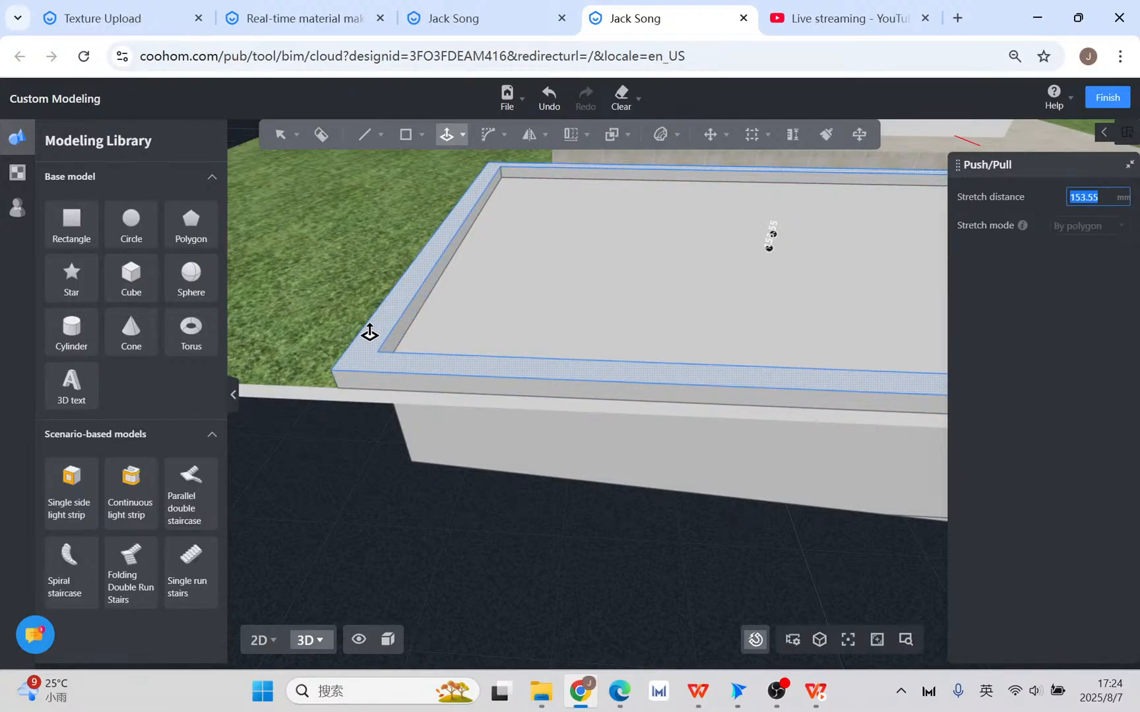
pyautogui.click(369, 331)
# - Delete the top face inside the raised rim to open the pool above the water surface
pyautogui.click(527, 316)
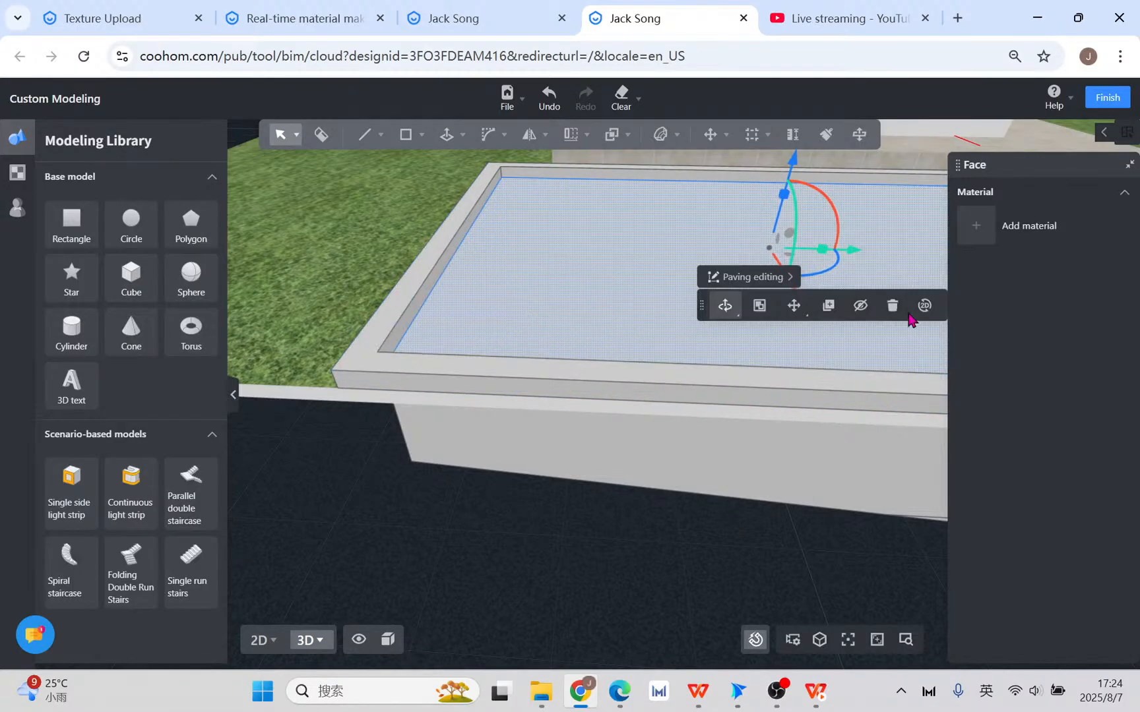
pyautogui.click(895, 305)
pyautogui.moveTo(351, 524); pyautogui.dragTo(688, 481, button='middle')
pyautogui.press('a')
pyautogui.press('w')
pyautogui.press('s')
pyautogui.press('w')
# - Search the common materials for "mosaic" and browse to the blue mosaic tiles
pyautogui.click(18, 176)
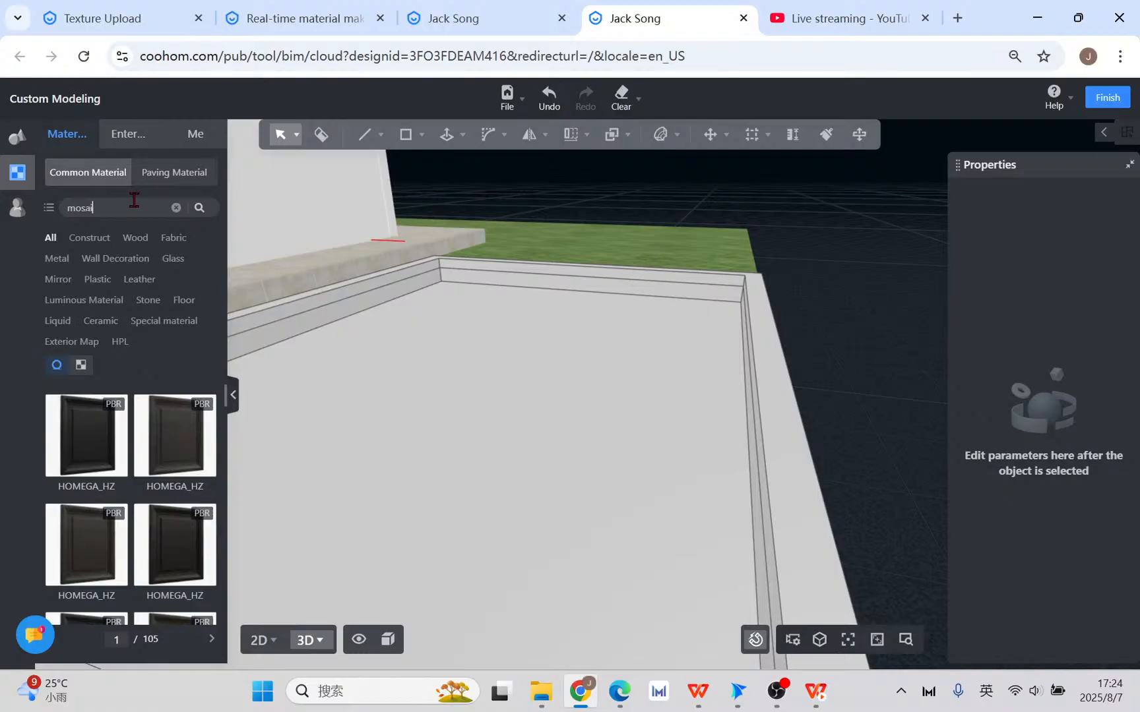
pyautogui.press('Return')
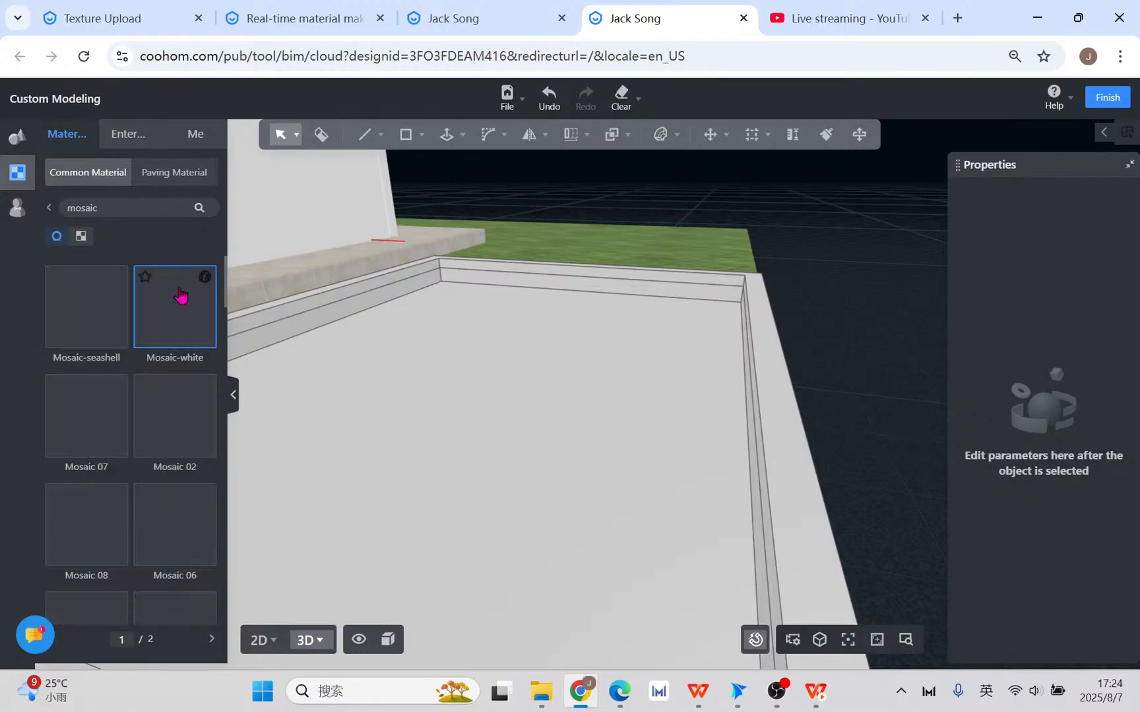
pyautogui.scroll(-5, 183, 488)
pyautogui.scroll(-6, 183, 489)
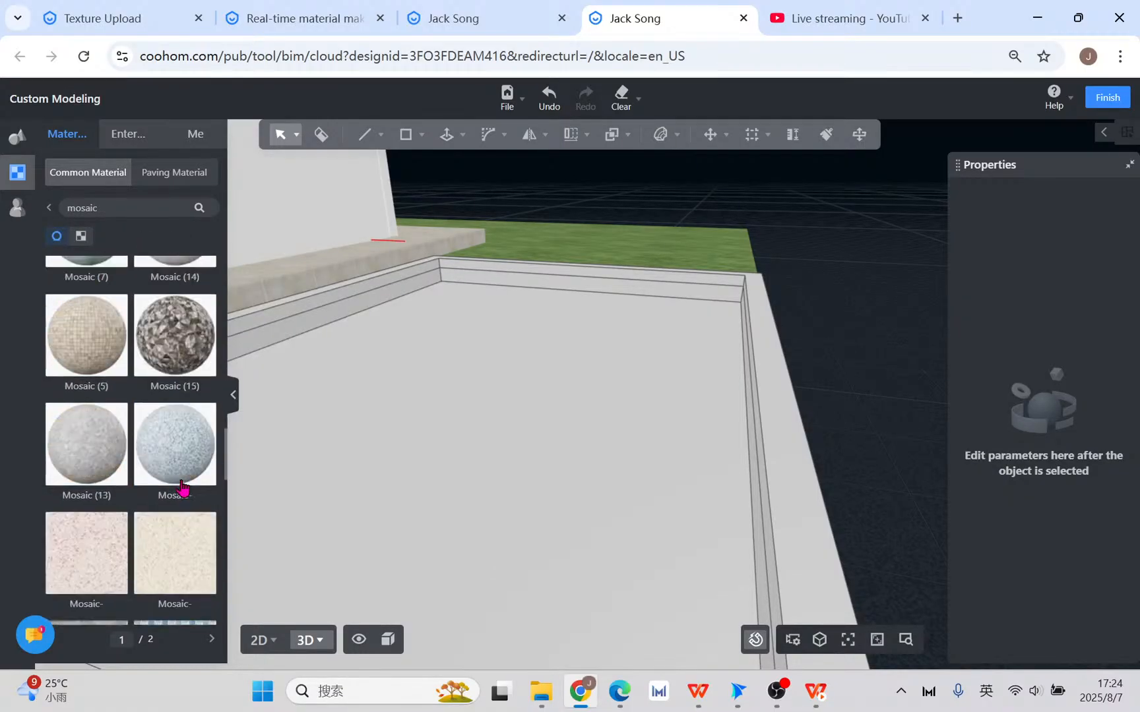
pyautogui.scroll(-3, 197, 577)
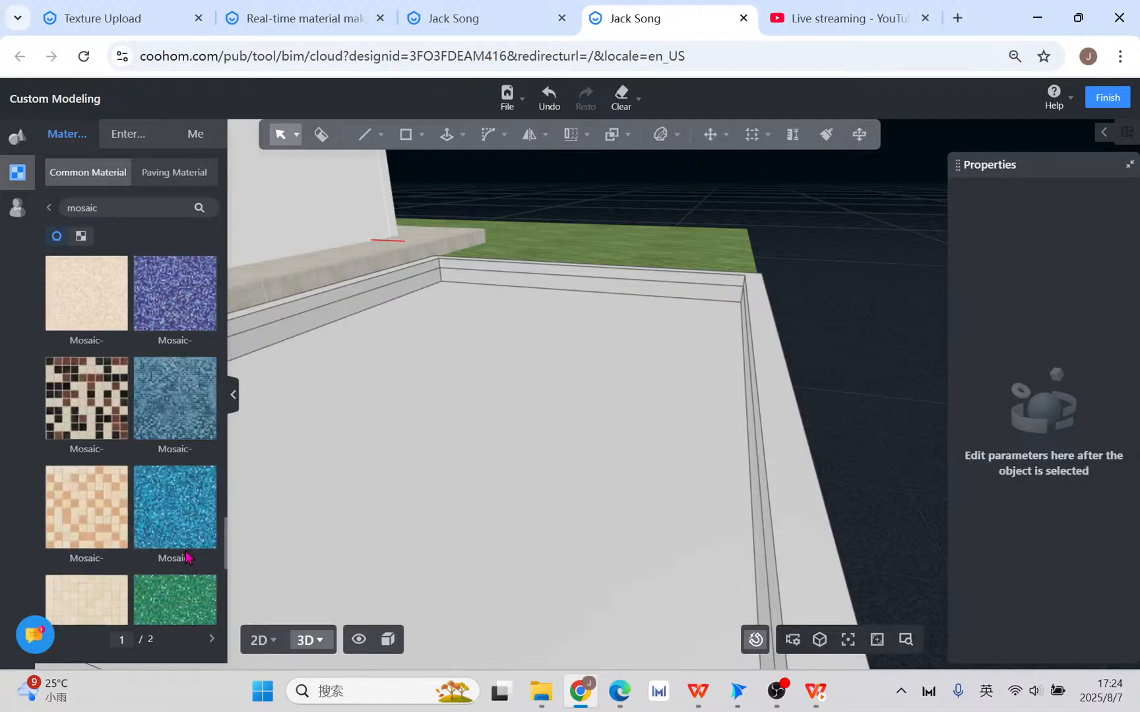
# - Select all connected faces of the pool shell and rim and apply the blue Mosaic-ceramic-030 material to them
pyautogui.moveTo(177, 420); pyautogui.dragTo(523, 285)
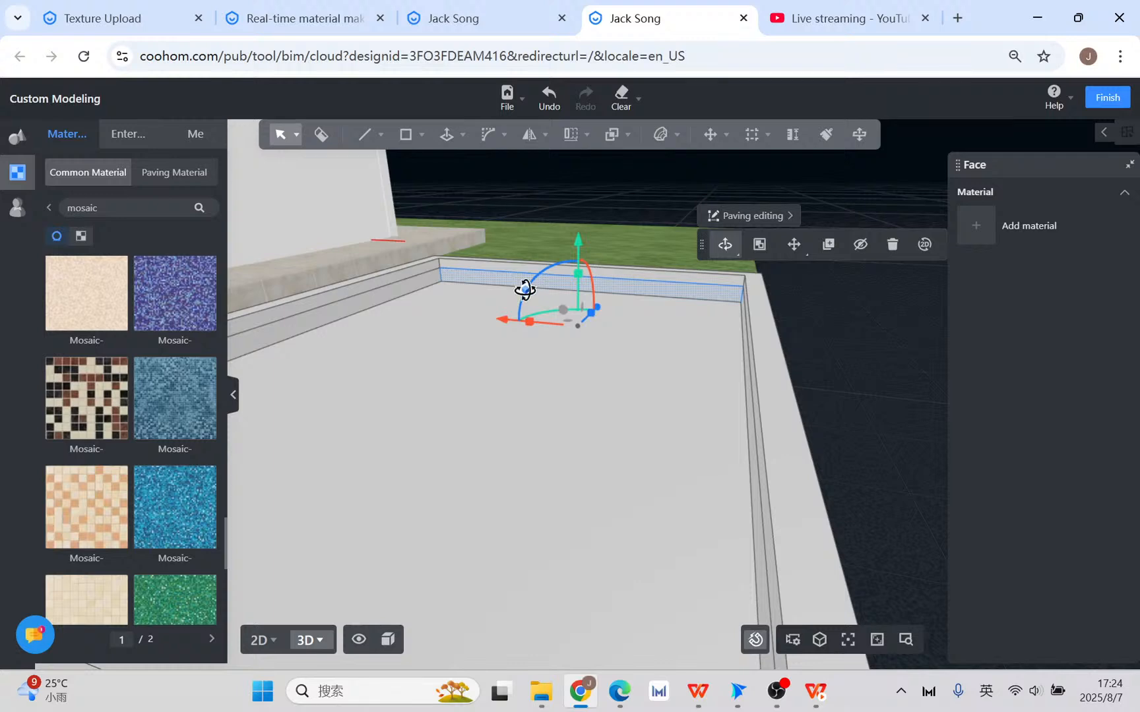
pyautogui.doubleClick(513, 285)
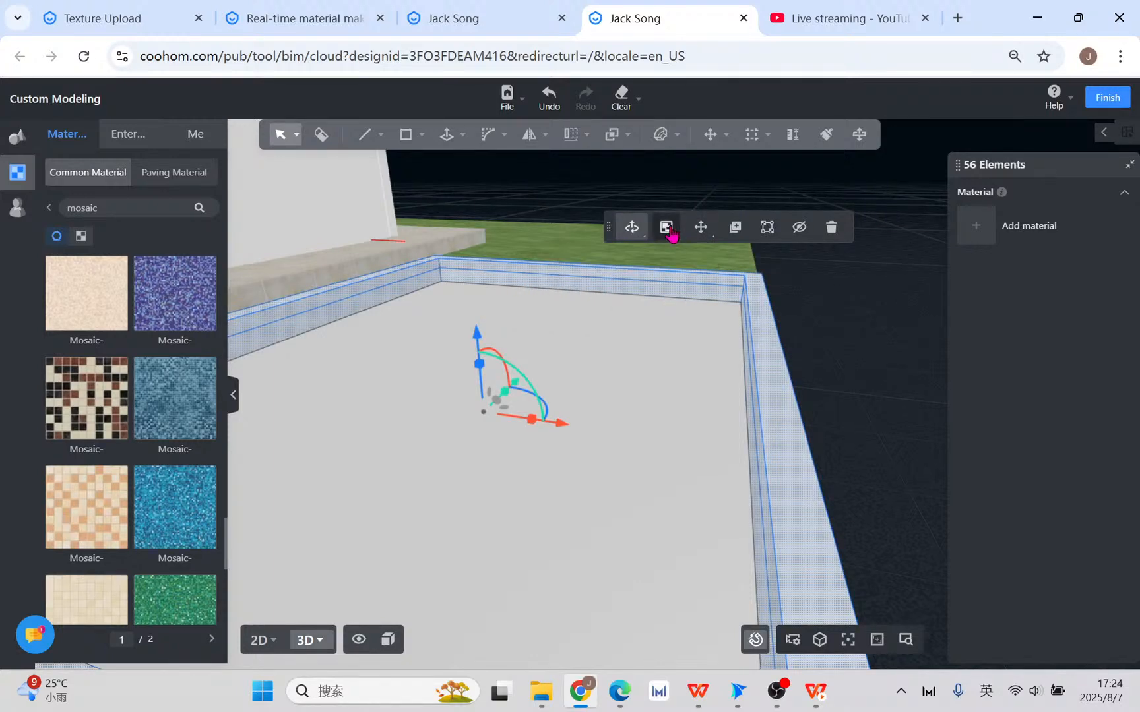
pyautogui.click(769, 229)
pyautogui.moveTo(170, 506); pyautogui.dragTo(458, 277)
pyautogui.click(457, 277)
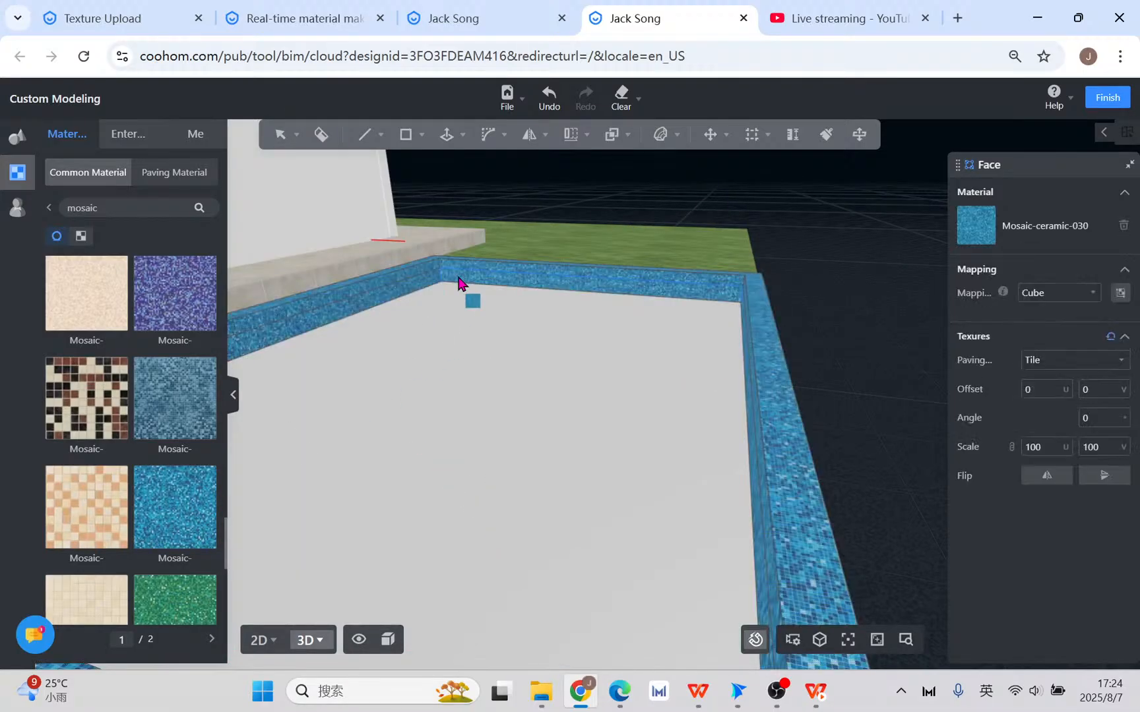
# - Examine the mosaic finish on the pool shell from underneath, from the outside and along the inner rim
pyautogui.scroll(-3, 459, 279)
pyautogui.moveTo(804, 505)
pyautogui.mouseDown(button='middle')
pyautogui.moveTo(609, 503)
pyautogui.moveTo(638, 484)
pyautogui.moveTo(692, 477)
pyautogui.moveTo(570, 521)
pyautogui.moveTo(440, 504)
pyautogui.moveTo(448, 442)
pyautogui.mouseUp(button='middle')
pyautogui.press('Escape')
pyautogui.scroll(5, 648, 484)
pyautogui.scroll(3, 647, 484)
pyautogui.scroll(-5, 566, 470)
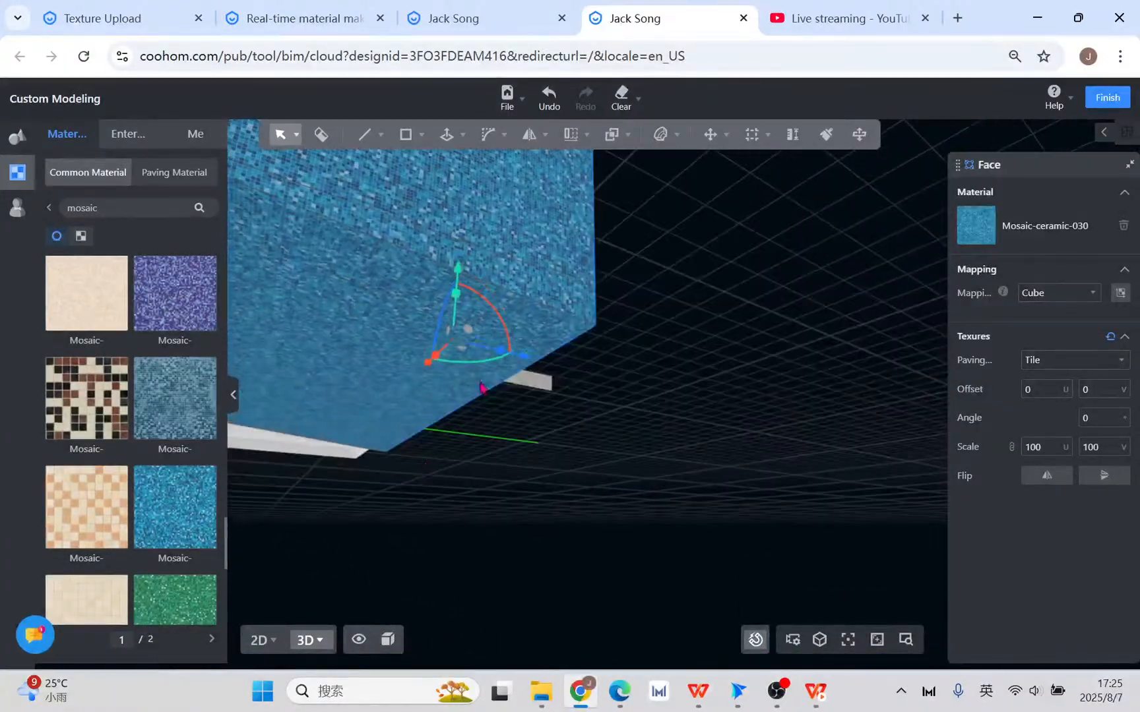
pyautogui.moveTo(682, 374); pyautogui.dragTo(866, 437, button='middle')
pyautogui.press('d')
pyautogui.moveTo(625, 488); pyautogui.dragTo(859, 420, button='middle')
pyautogui.scroll(-5, 618, 424)
pyautogui.press('d')
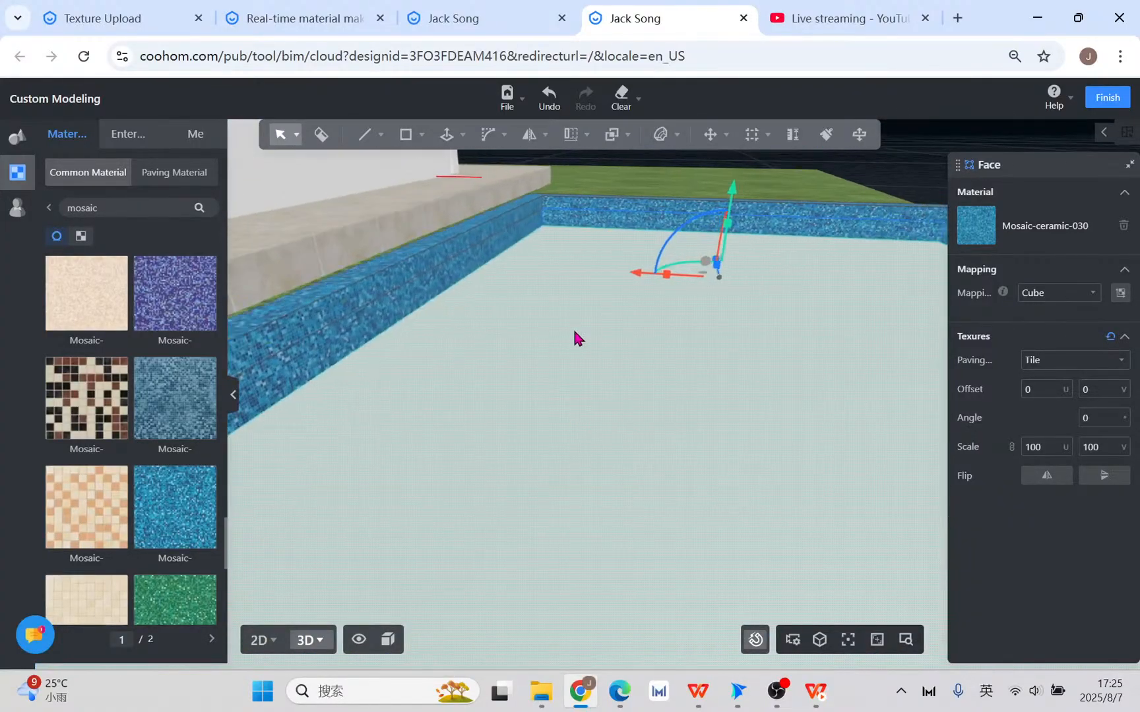
# - Raise the water surface face slightly along the vertical axis within the mosaic rim
pyautogui.click(572, 331)
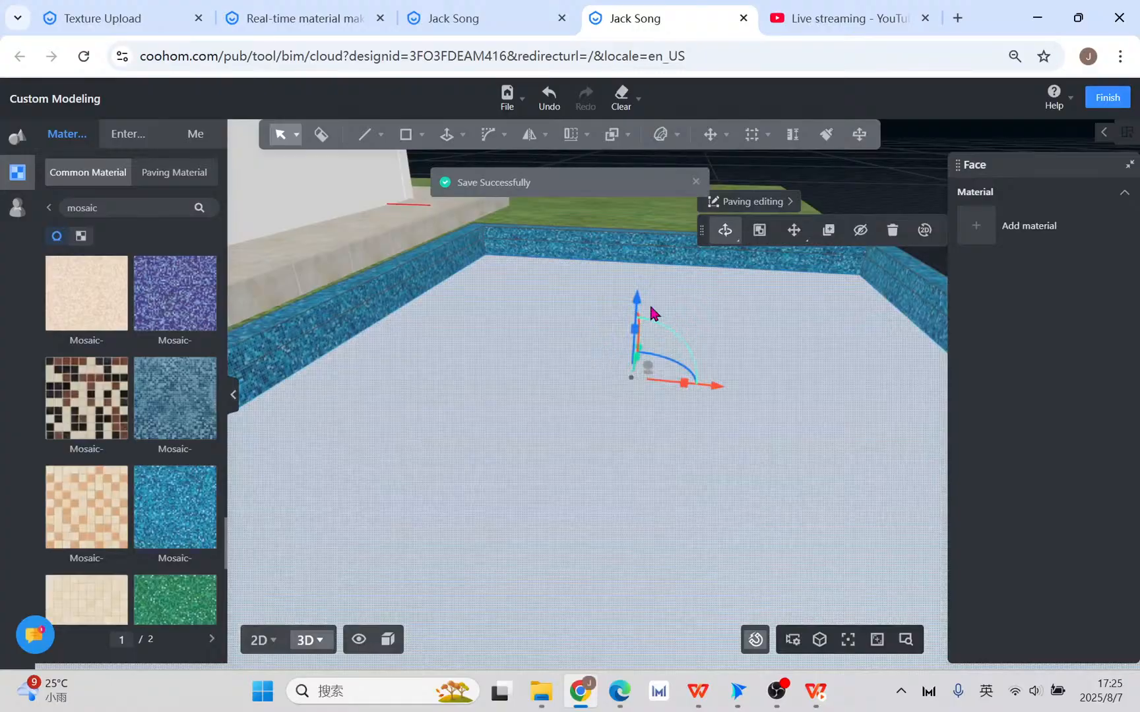
pyautogui.moveTo(641, 305); pyautogui.dragTo(637, 285)
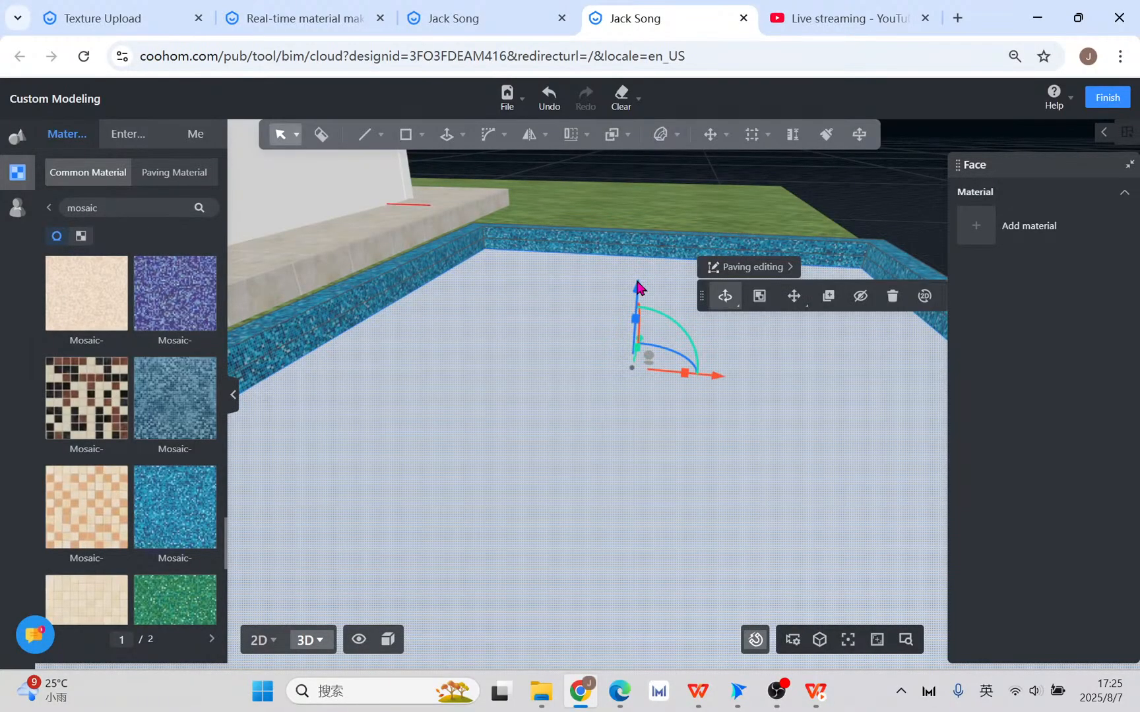
pyautogui.scroll(-3, 644, 301)
pyautogui.press('d')
pyautogui.moveTo(791, 476); pyautogui.dragTo(814, 471, button='right')
pyautogui.press('a')
pyautogui.press('a')
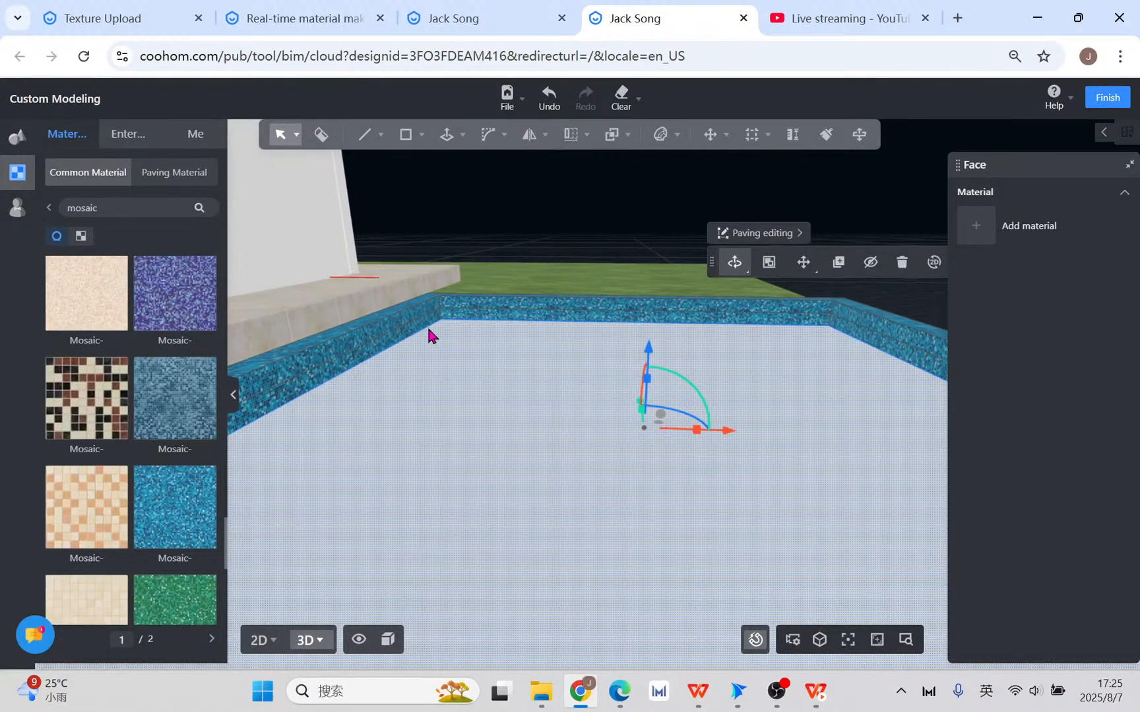
# - Look through the personally uploaded materials for the pool water surface material
pyautogui.click(195, 135)
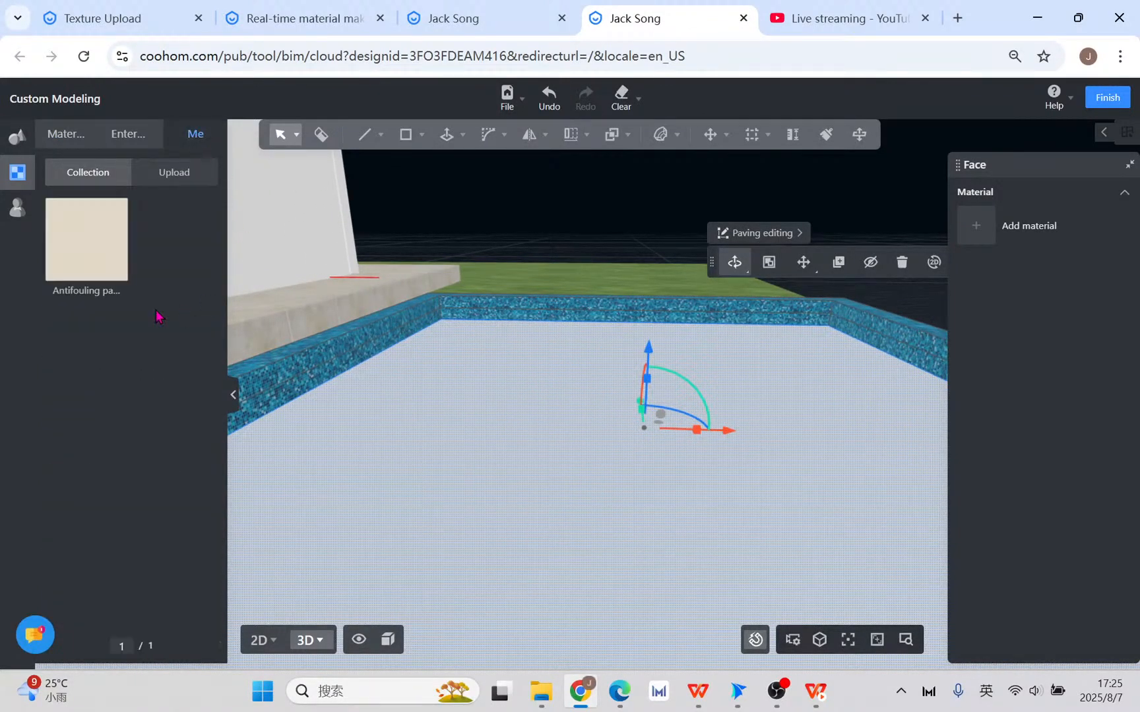
pyautogui.click(173, 173)
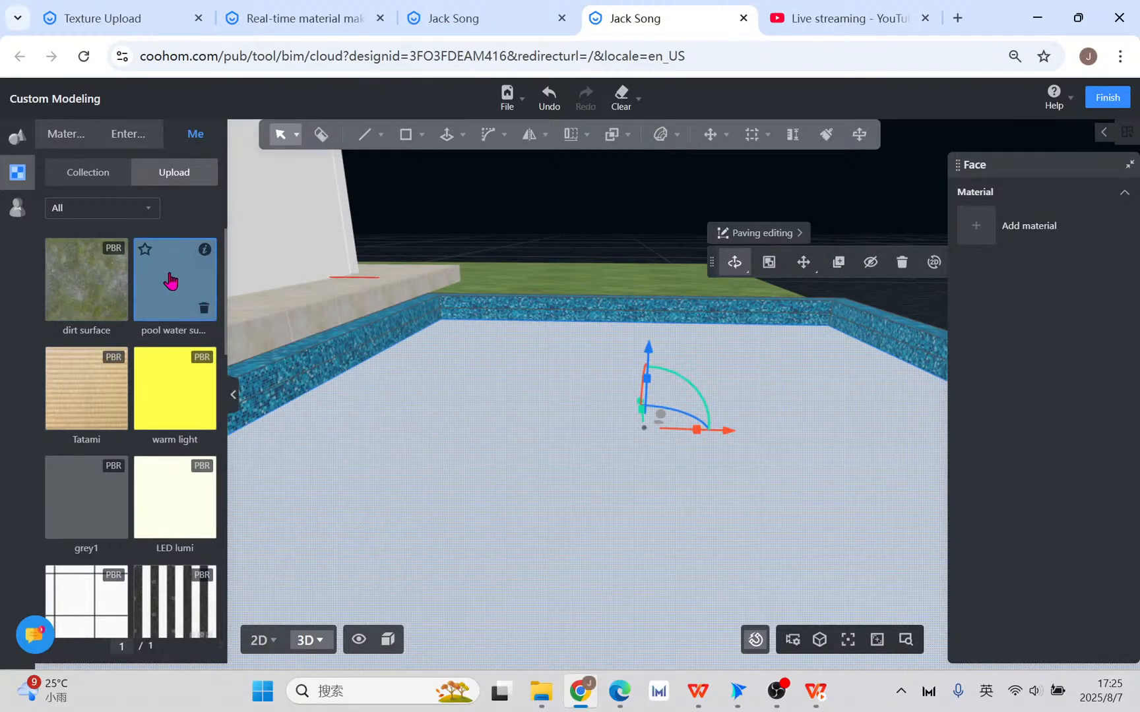
# - Switch to the Real-time Material Editor, load the Seawater outdoor template in place of grassland and render its preview
pyautogui.click(317, 15)
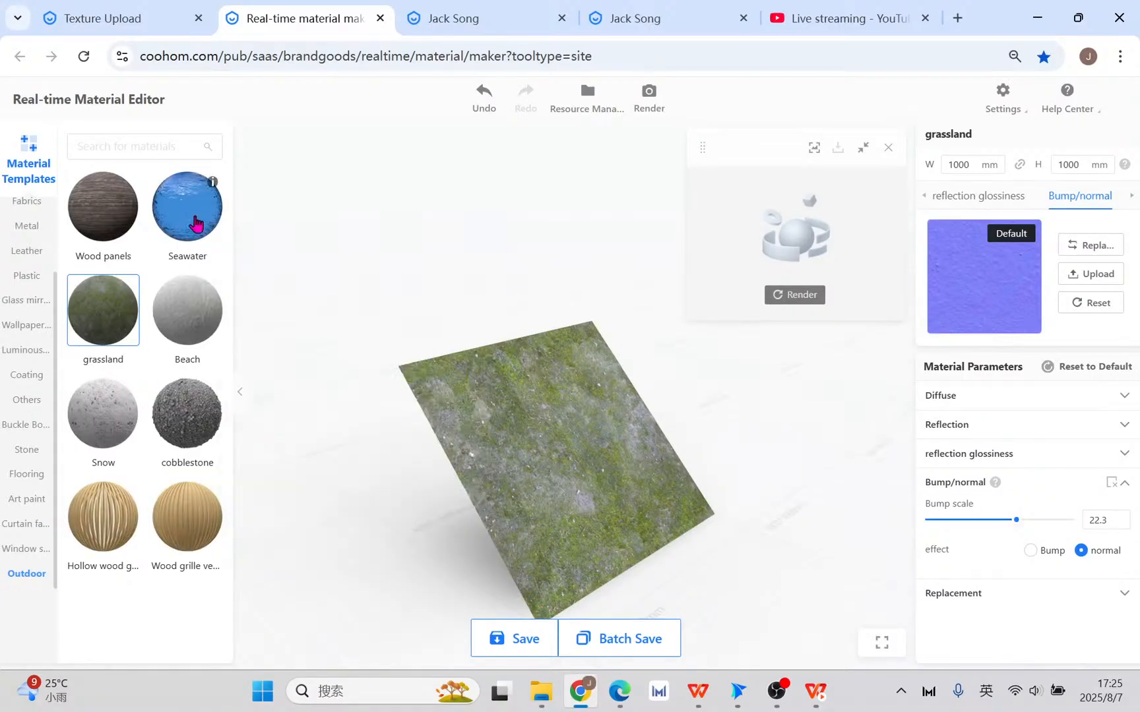
pyautogui.click(198, 218)
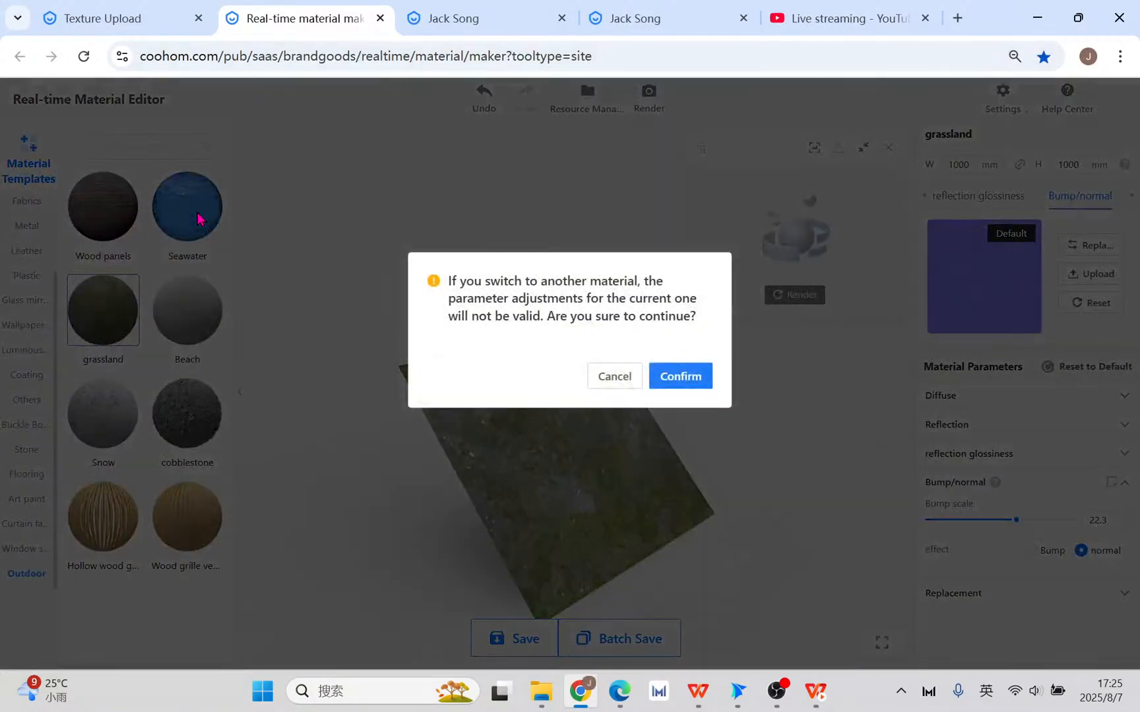
pyautogui.click(705, 377)
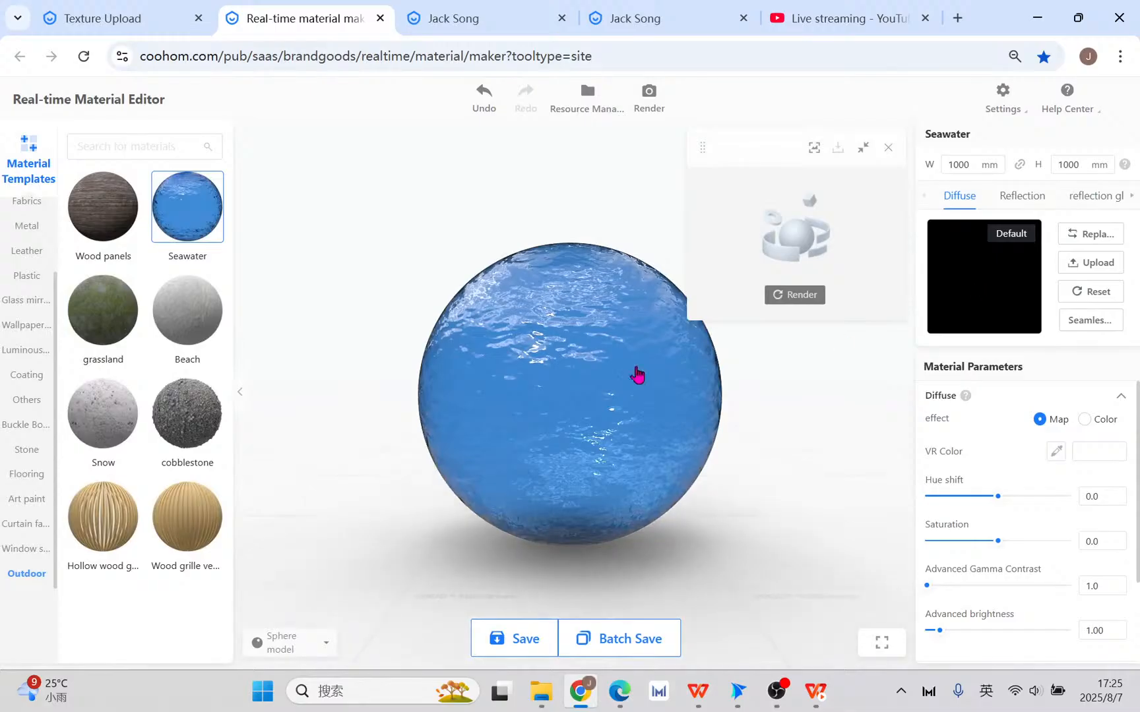
pyautogui.click(822, 298)
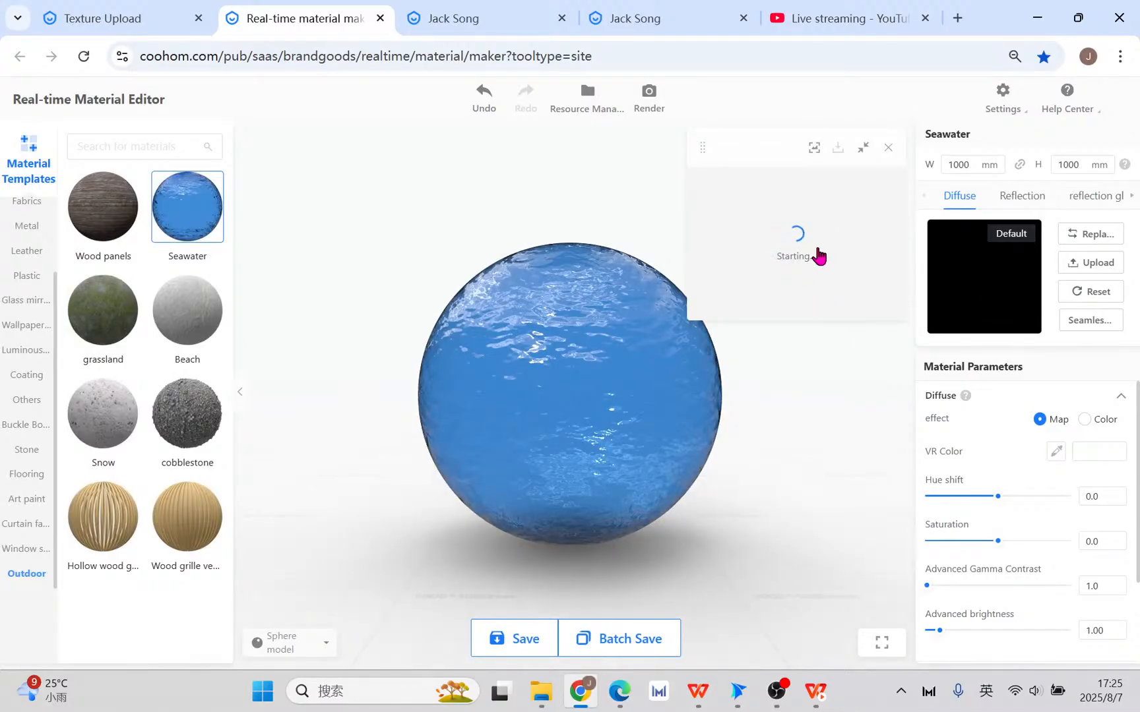
# - Set the Seawater material's normal bump scale to 1 to flatten the waves
pyautogui.scroll(-2, 1023, 515)
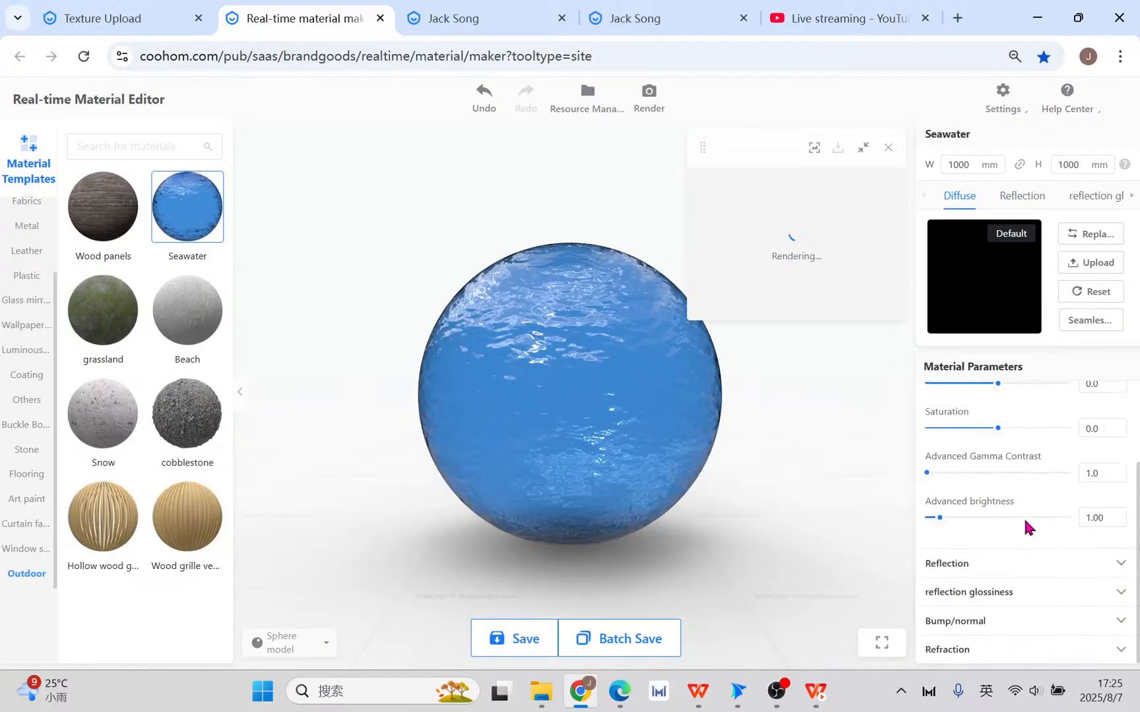
pyautogui.click(933, 623)
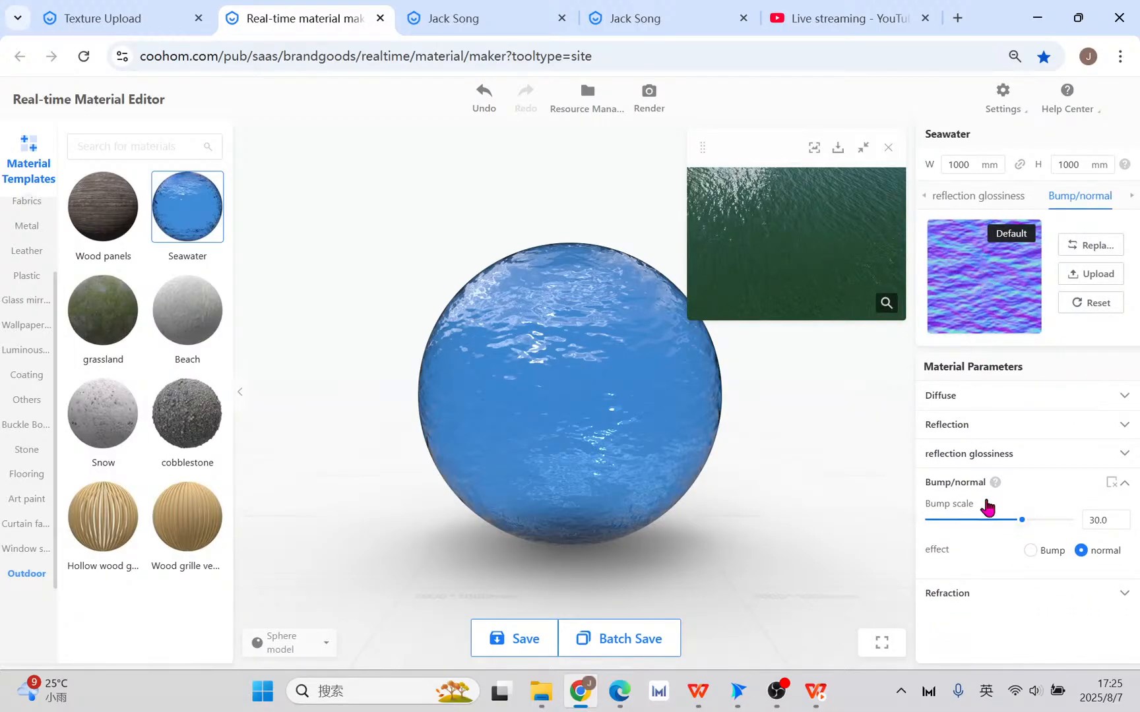
pyautogui.click(1097, 520)
pyautogui.write('1')
pyautogui.press('Return')
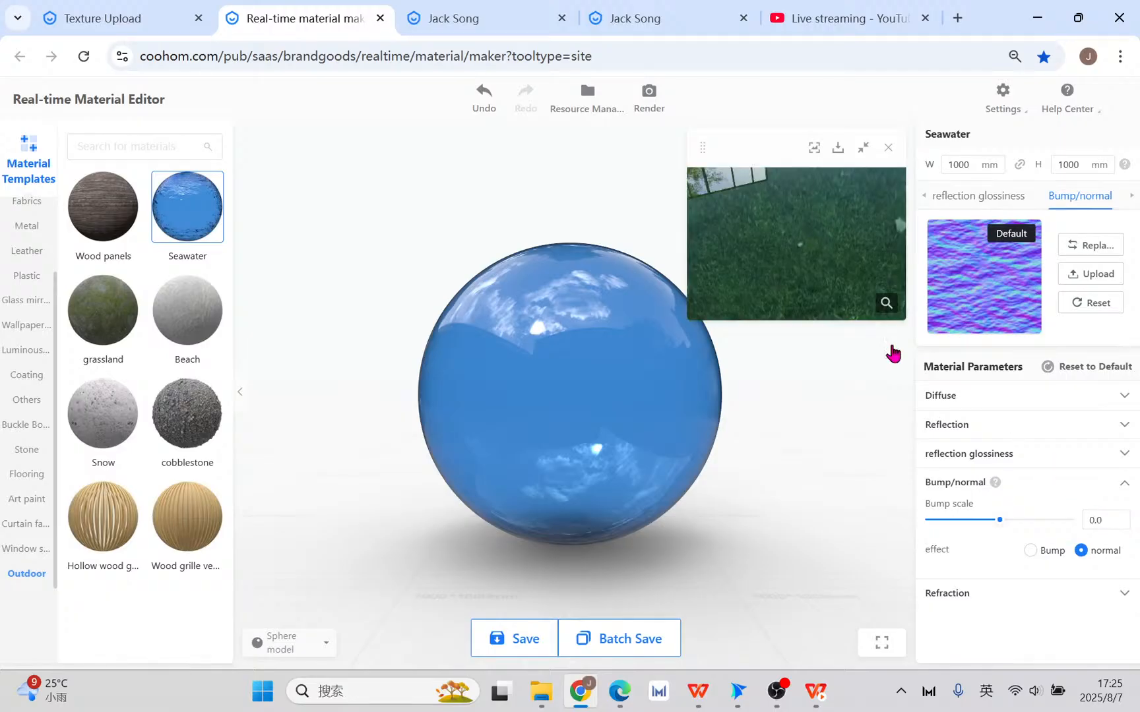
pyautogui.click(1094, 518)
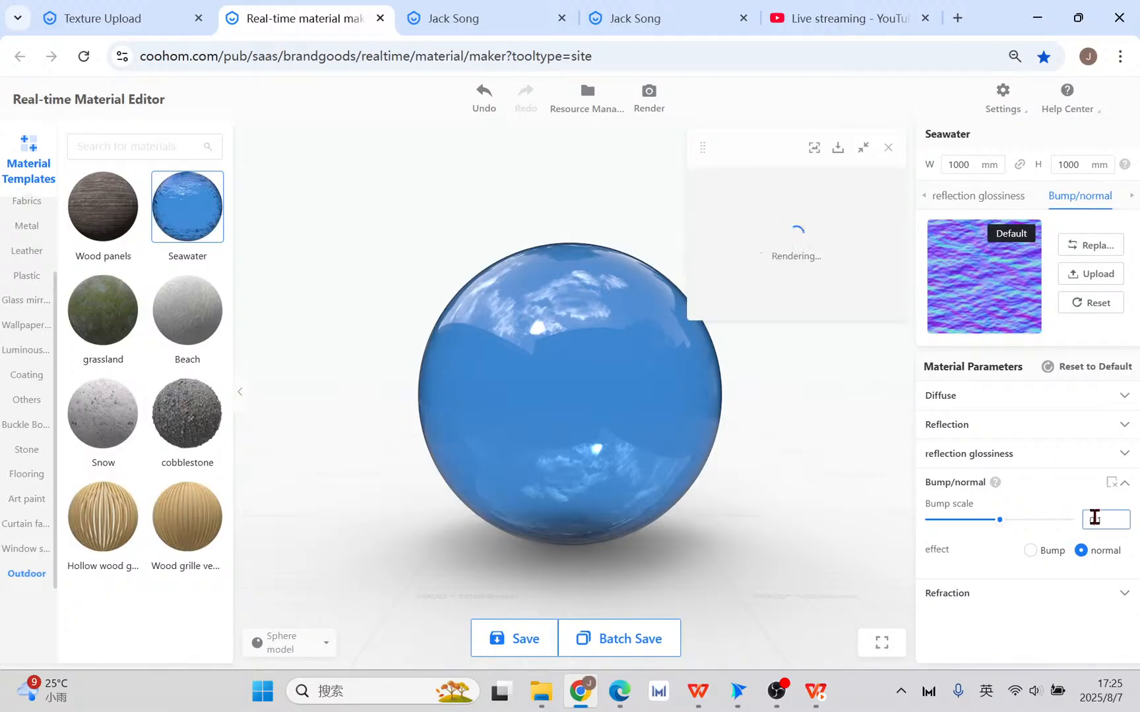
pyautogui.press('Return')
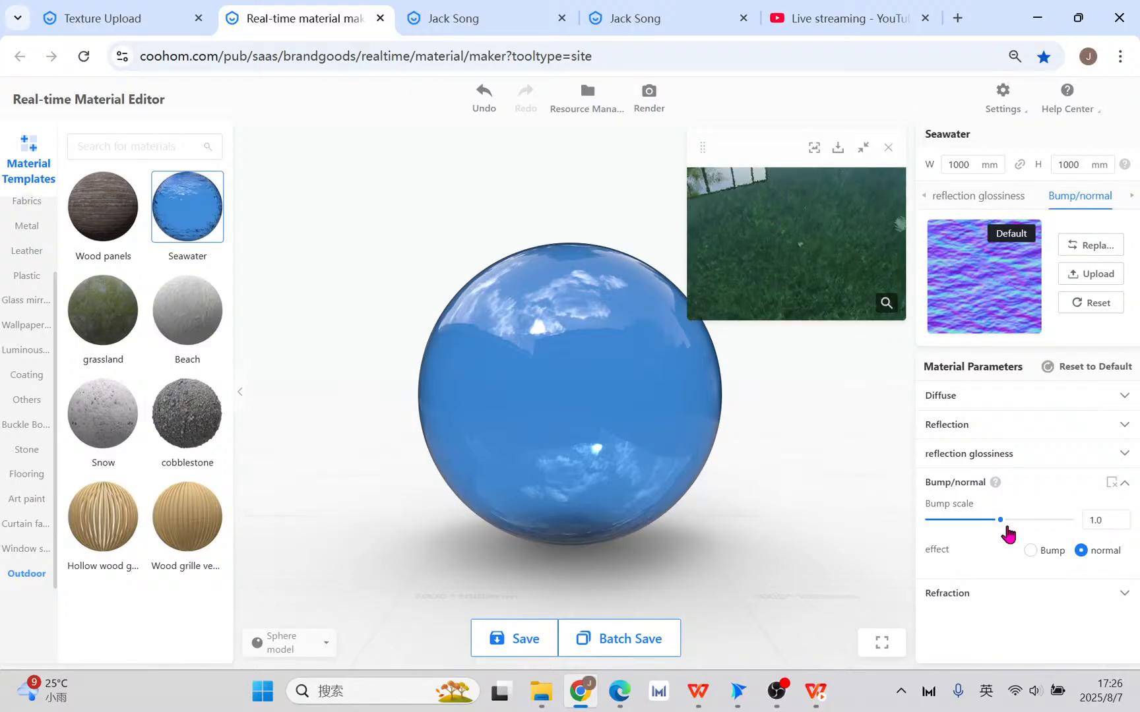
# - Set the Seawater material's bump scale first to 30 and finally to 25
pyautogui.click(1105, 522)
pyautogui.write('30')
pyautogui.press('Return')
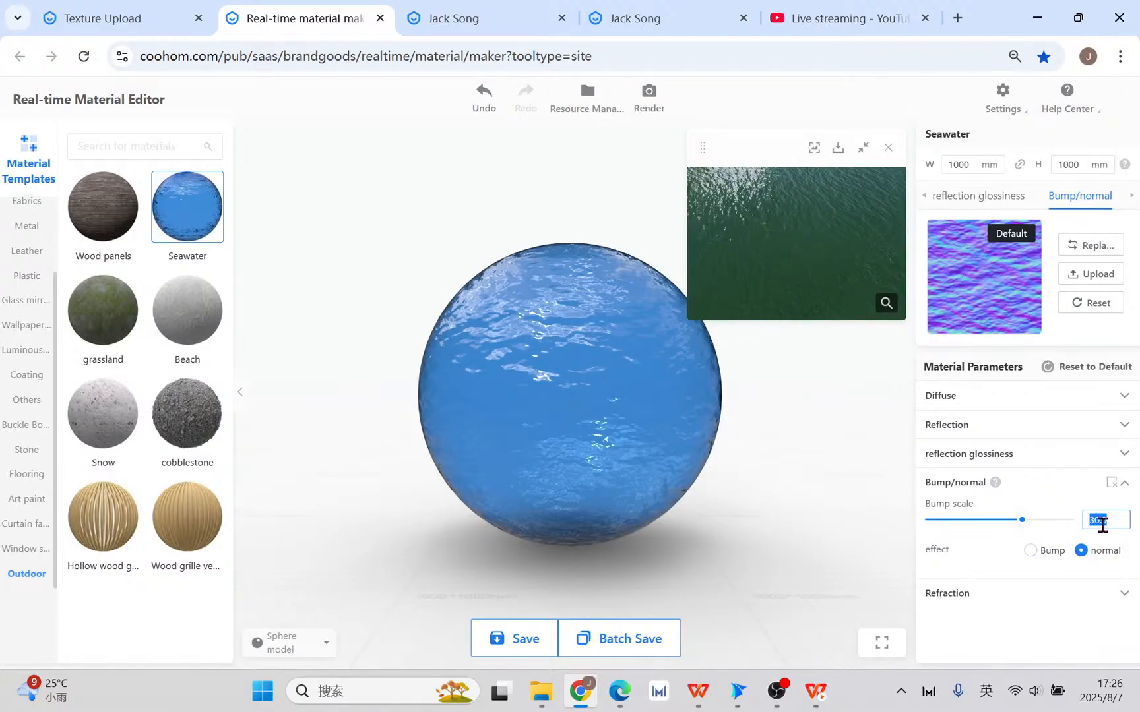
pyautogui.press('Return')
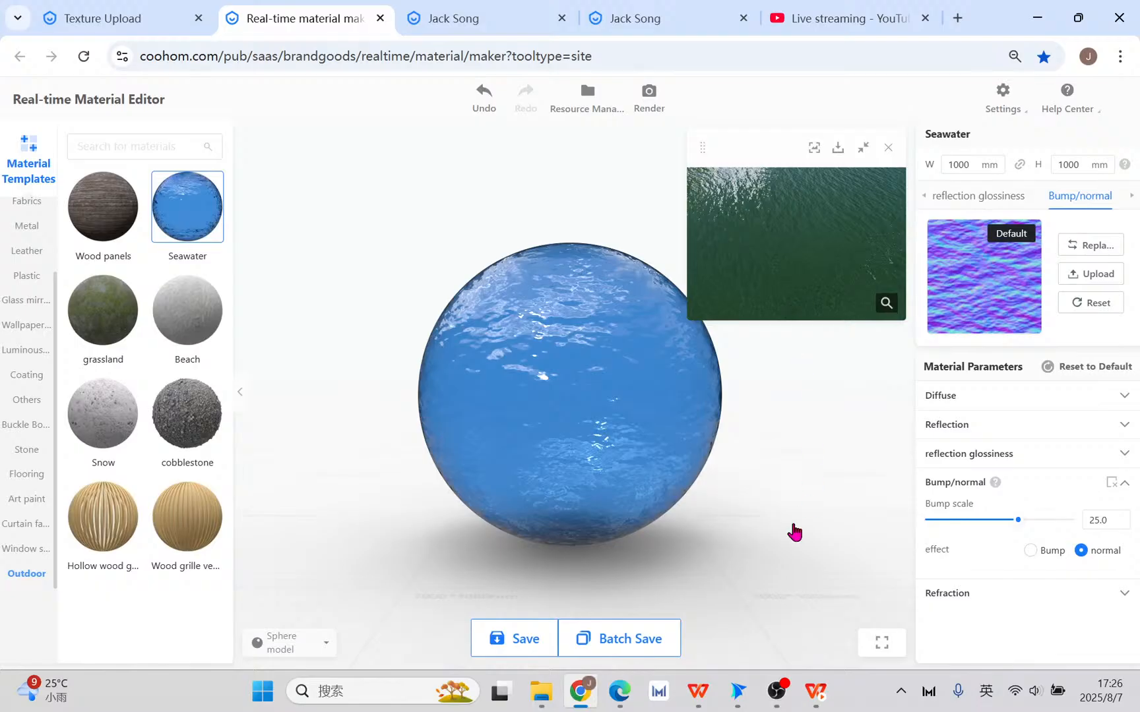
# - Review the render category options for saving the Seawater material, then leave it unsaved
pyautogui.click(524, 643)
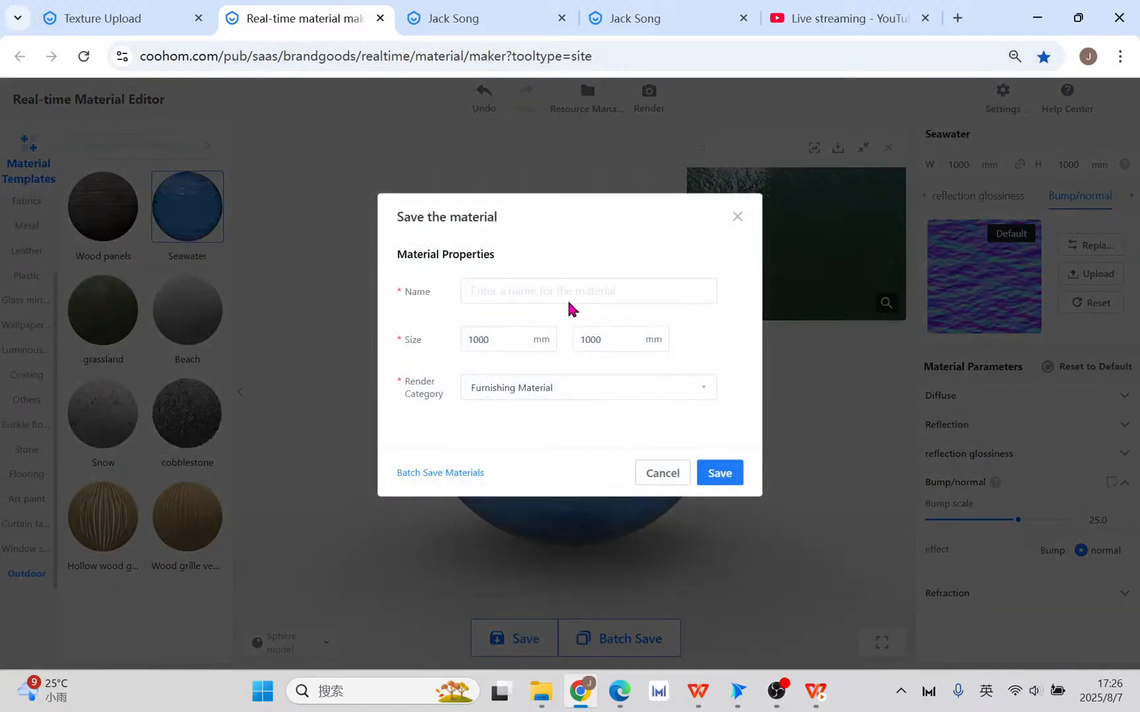
pyautogui.click(554, 389)
pyautogui.scroll(-5, 522, 561)
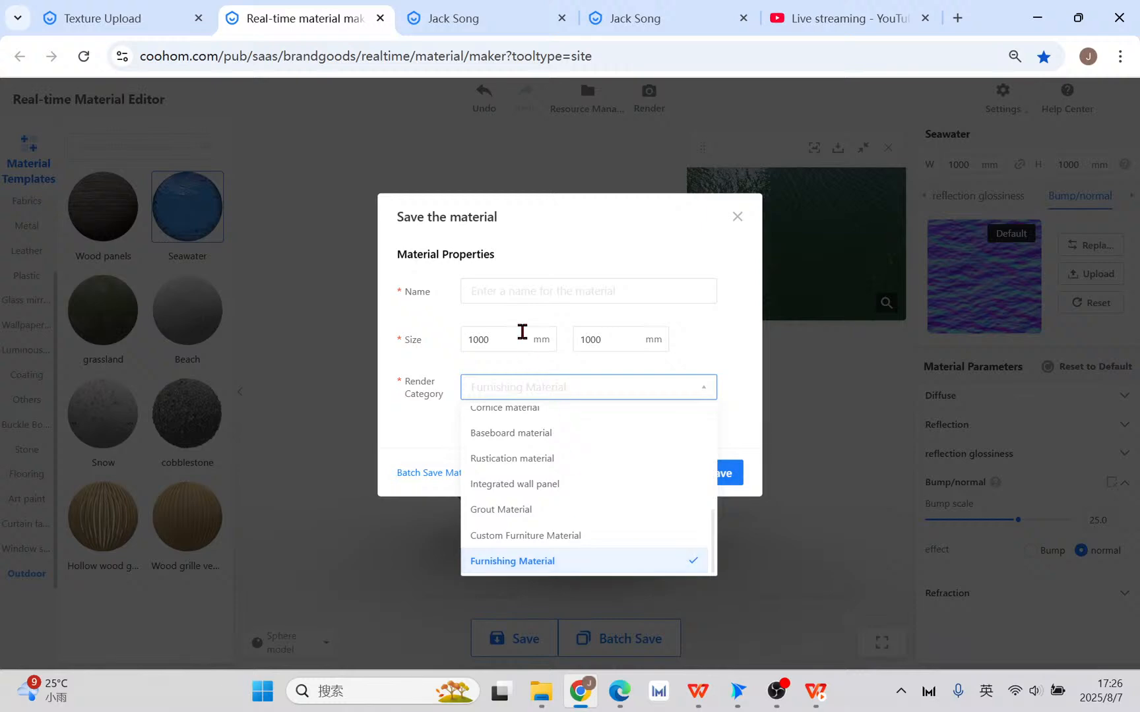
pyautogui.click(738, 218)
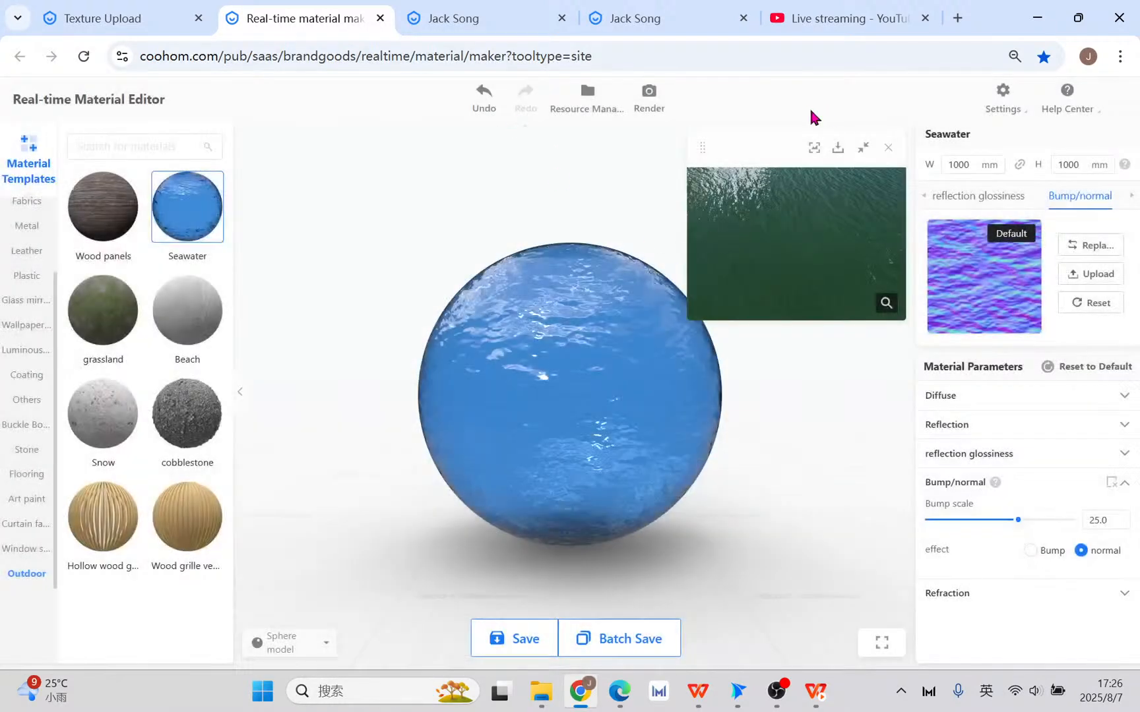
# - Switch back to the custom modeling tab and apply the uploaded pool water surface material to the water face
pyautogui.click(655, 21)
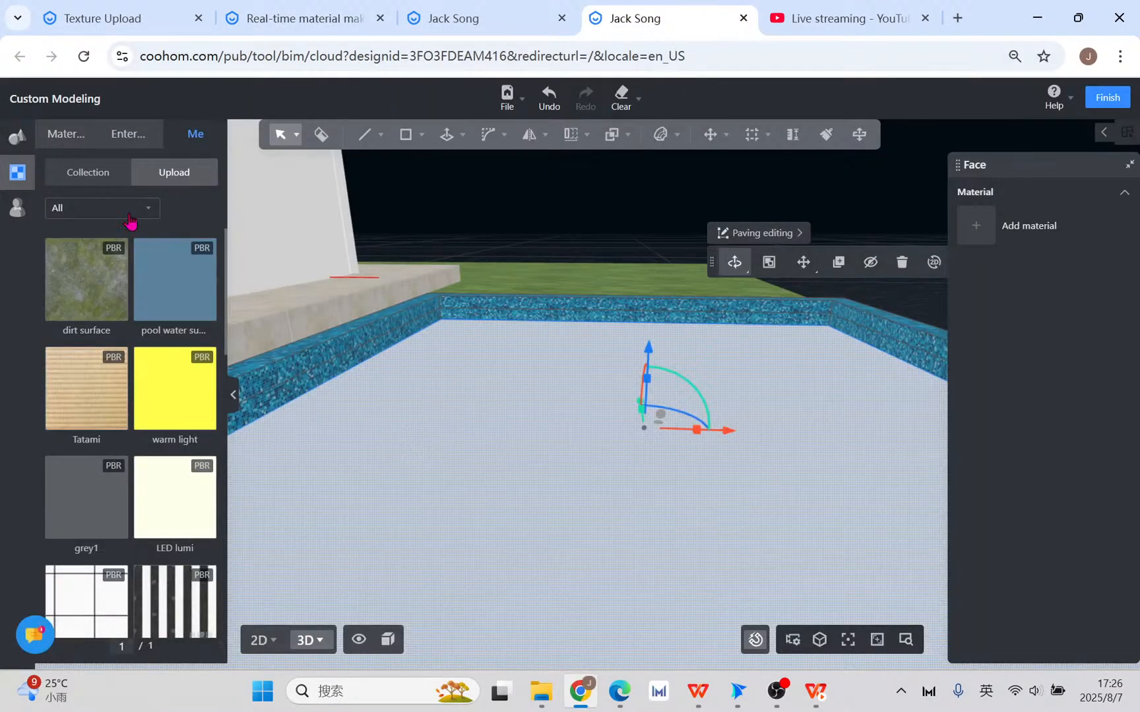
pyautogui.click(8, 183)
pyautogui.click(8, 171)
pyautogui.click(171, 296)
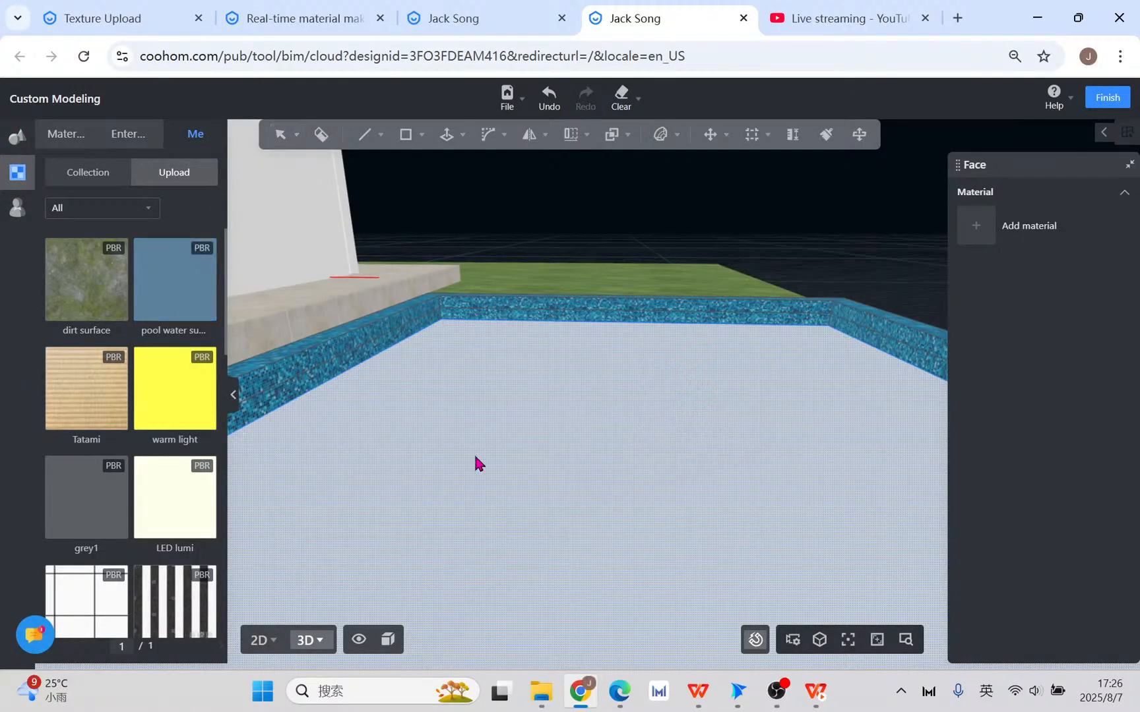
pyautogui.click(570, 442)
pyautogui.scroll(-5, 515, 435)
pyautogui.moveTo(795, 446); pyautogui.dragTo(570, 474, button='right')
pyautogui.moveTo(430, 467); pyautogui.dragTo(503, 479, button='middle')
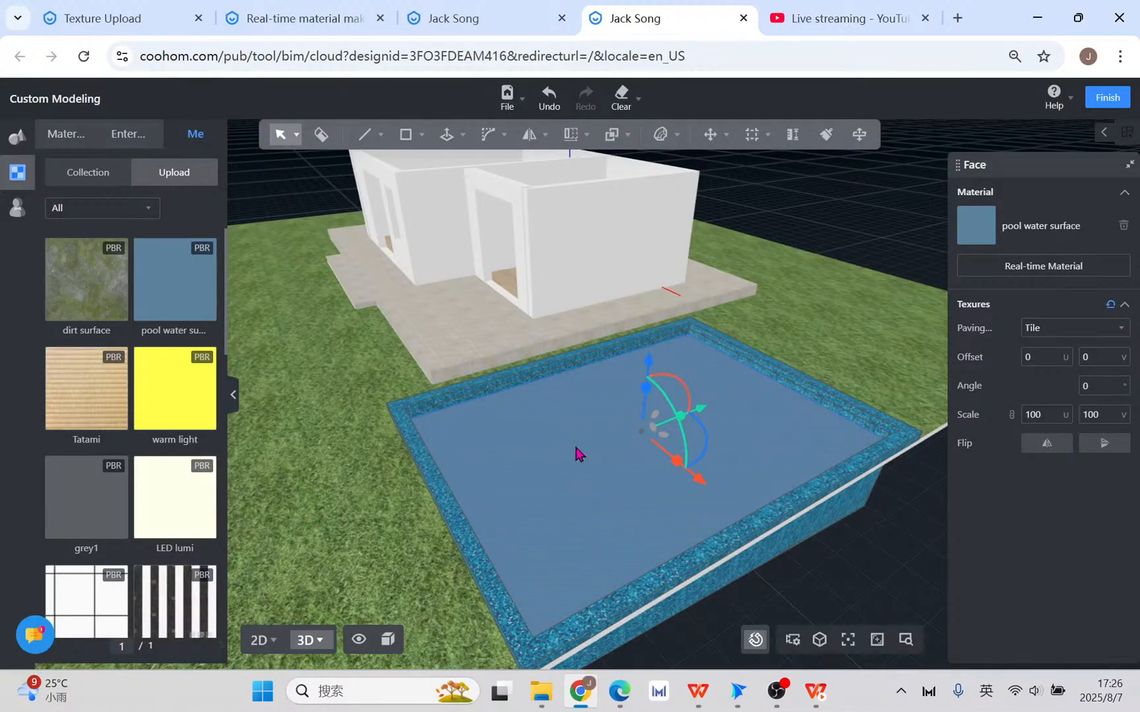
# - Switch to the presentation to view the swimming pool reference photos and return to the browser
pyautogui.click(816, 691)
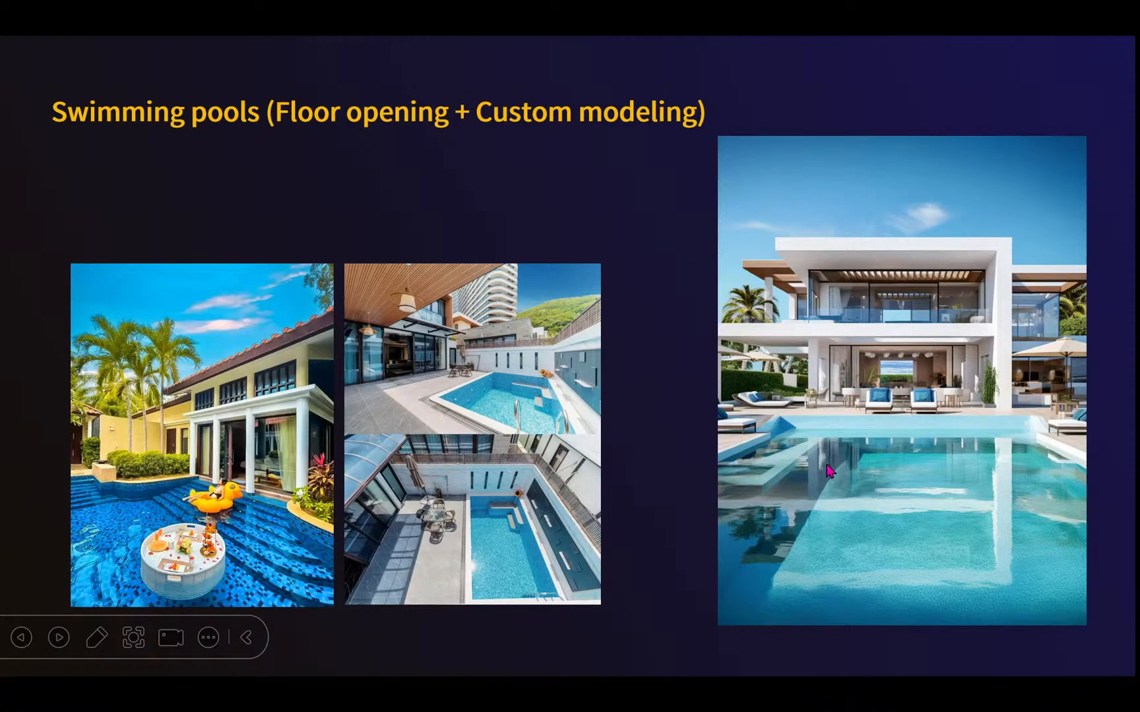
pyautogui.press('super+d')
pyautogui.click(560, 691)
# - Inspect where grass pokes through the pool rim in the villa's 3D view and reopen the pool for custom modeling
pyautogui.scroll(-4, 618, 424)
pyautogui.moveTo(786, 596); pyautogui.dragTo(631, 564)
pyautogui.scroll(1, 631, 564)
pyautogui.scroll(8, 629, 563)
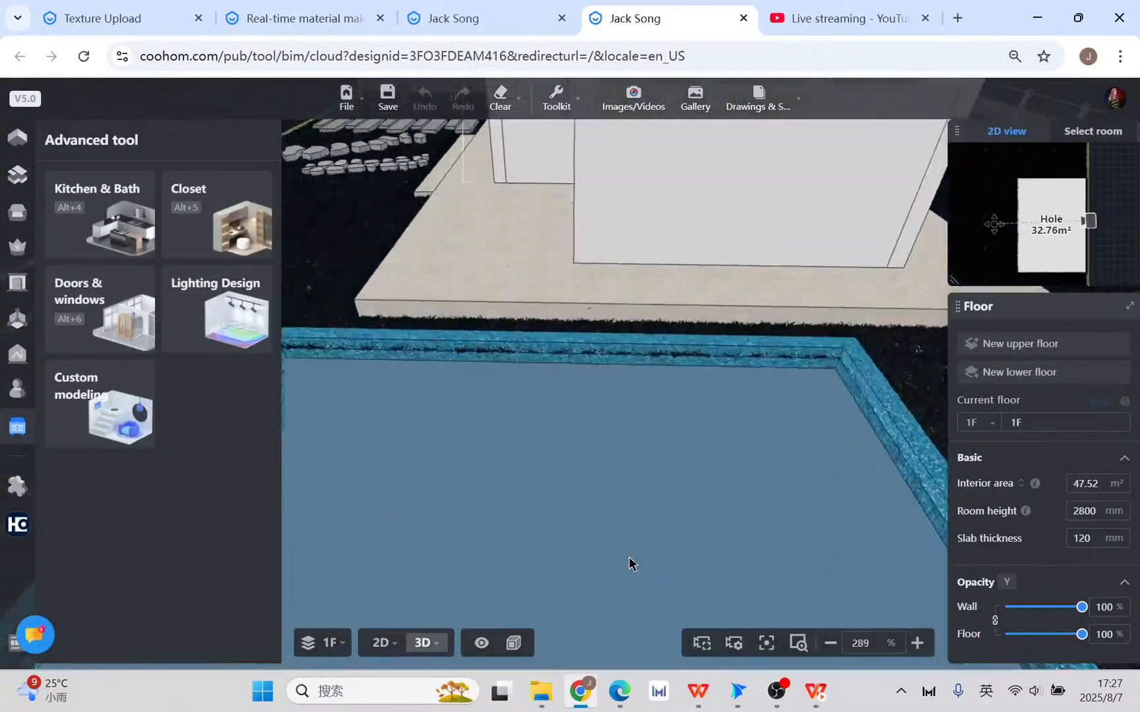
pyautogui.click(498, 427)
pyautogui.moveTo(441, 411); pyautogui.dragTo(409, 390, button='right')
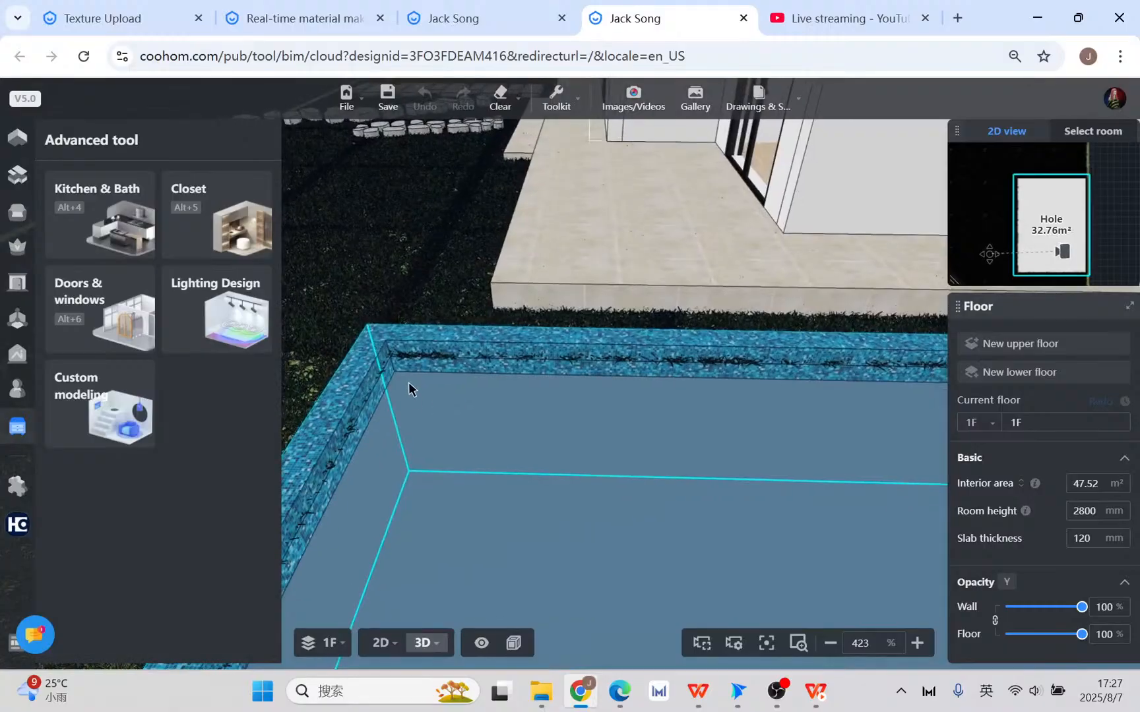
pyautogui.click(424, 362)
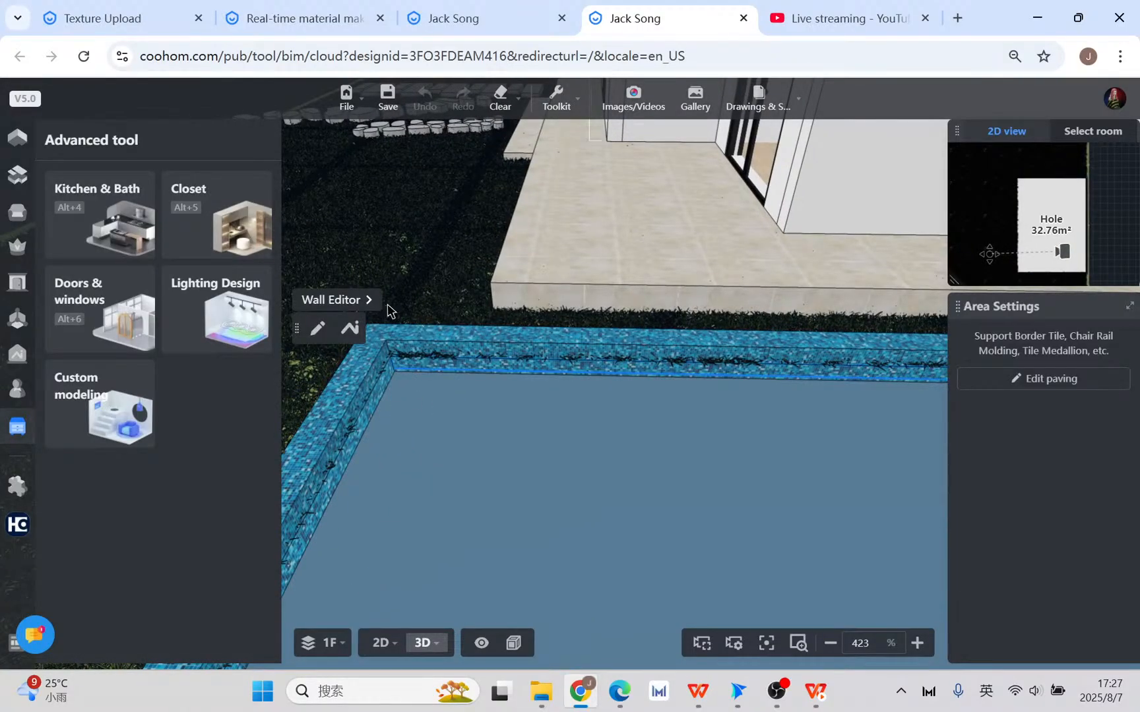
pyautogui.click(356, 394)
pyautogui.click(371, 360)
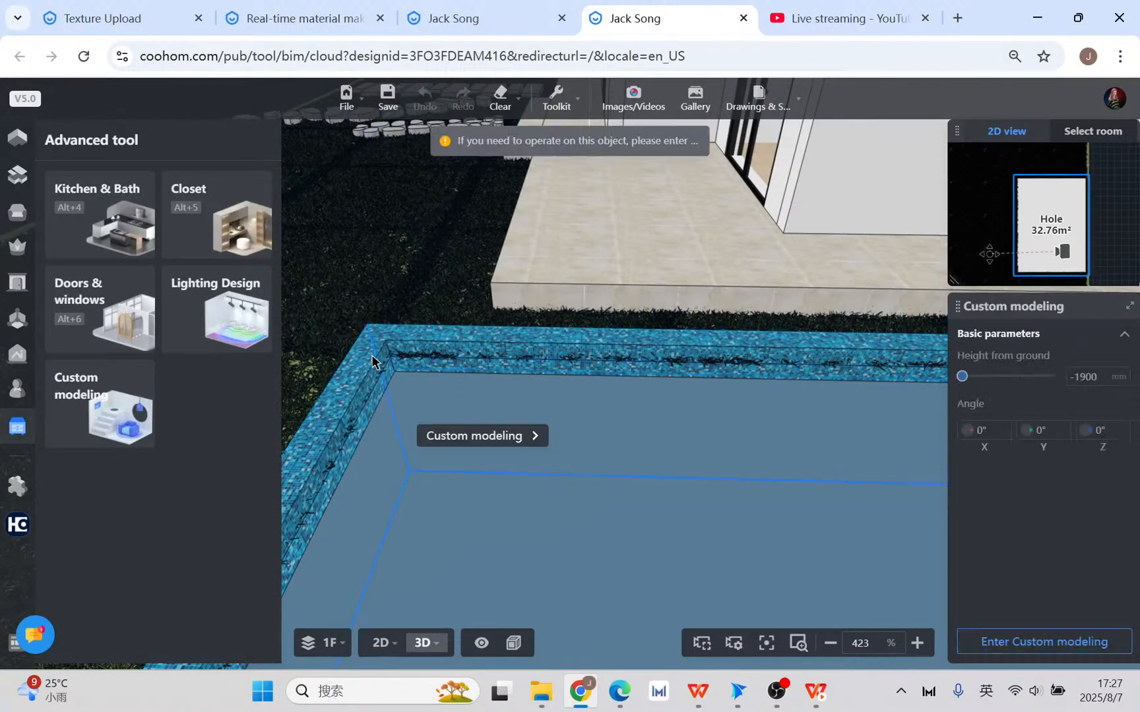
pyautogui.click(459, 437)
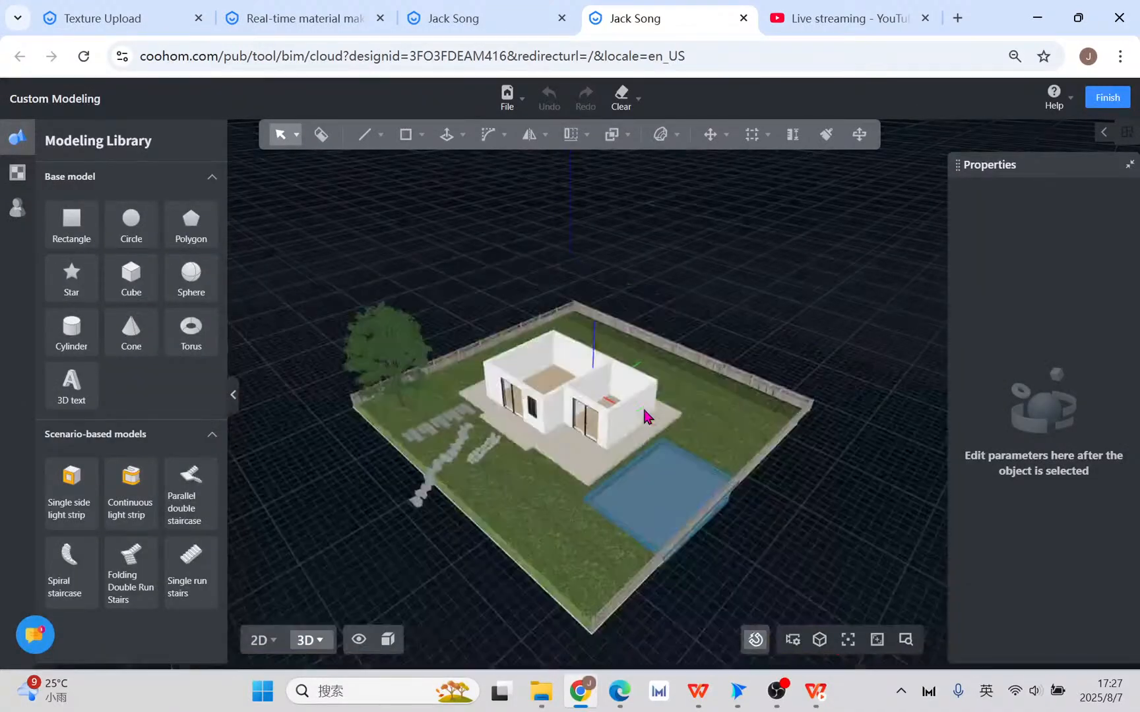
# - Move the inner rim face along the terrace side slightly inward over the water to thicken the mosaic rim
pyautogui.moveTo(764, 527); pyautogui.dragTo(633, 527, button='middle')
pyautogui.scroll(4, 572, 465)
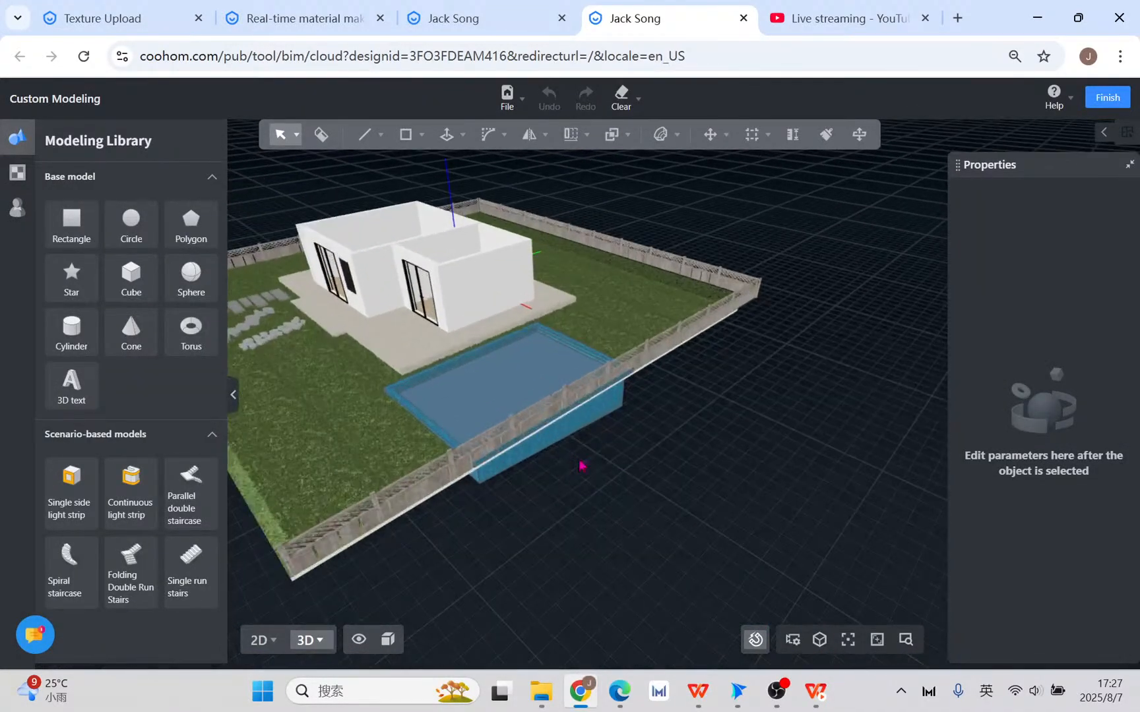
pyautogui.moveTo(572, 466); pyautogui.dragTo(679, 535, button='middle')
pyautogui.scroll(5, 614, 504)
pyautogui.scroll(6, 610, 503)
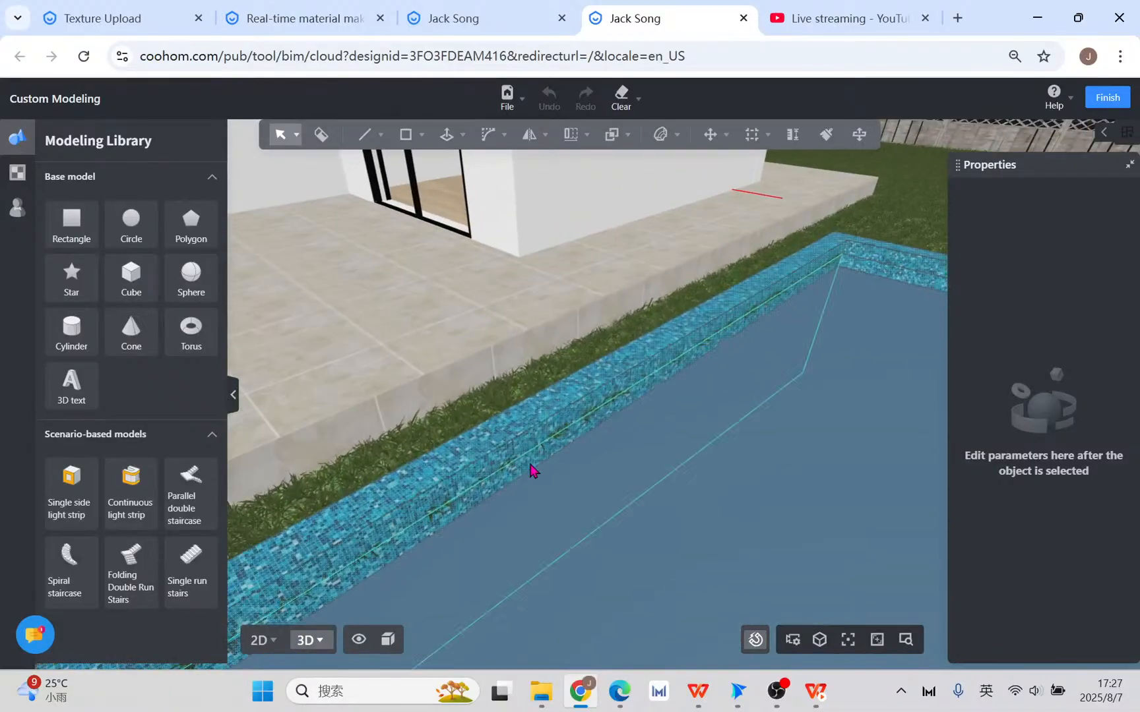
pyautogui.click(534, 448)
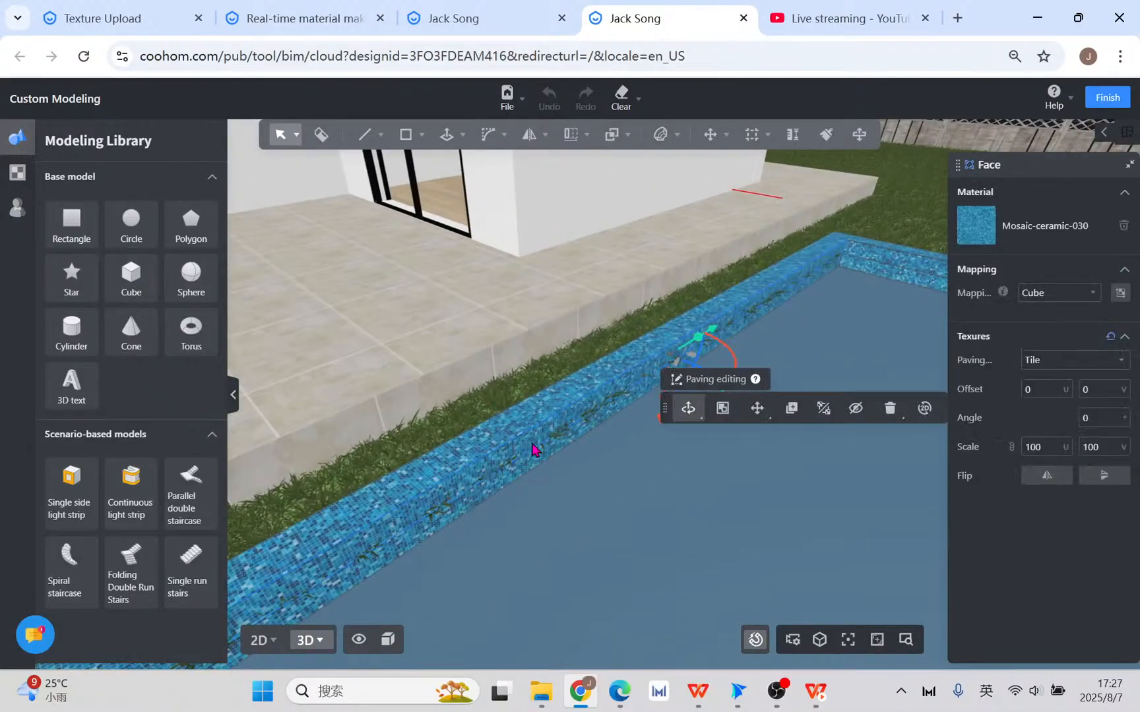
pyautogui.scroll(-2, 593, 457)
pyautogui.moveTo(654, 332); pyautogui.dragTo(664, 337)
# - Move the inner rim faces on the two opposite sides adjoining the terrace side slightly inward over the water
pyautogui.press('d')
pyautogui.click(812, 261)
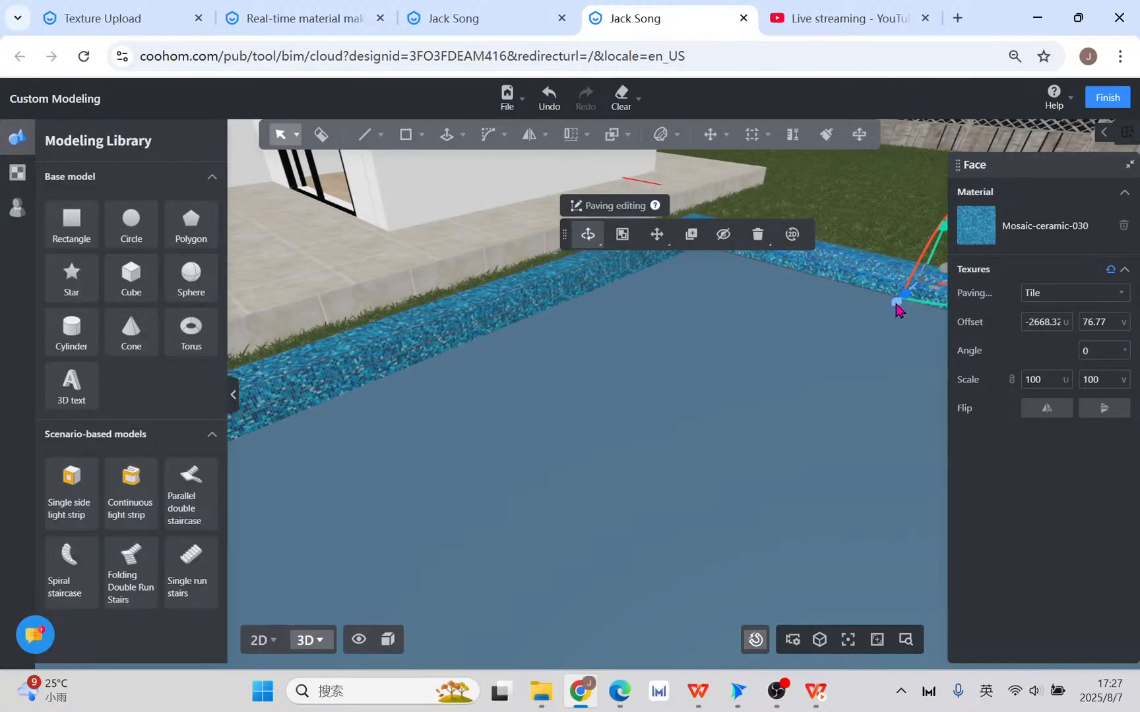
pyautogui.moveTo(897, 304); pyautogui.dragTo(886, 311)
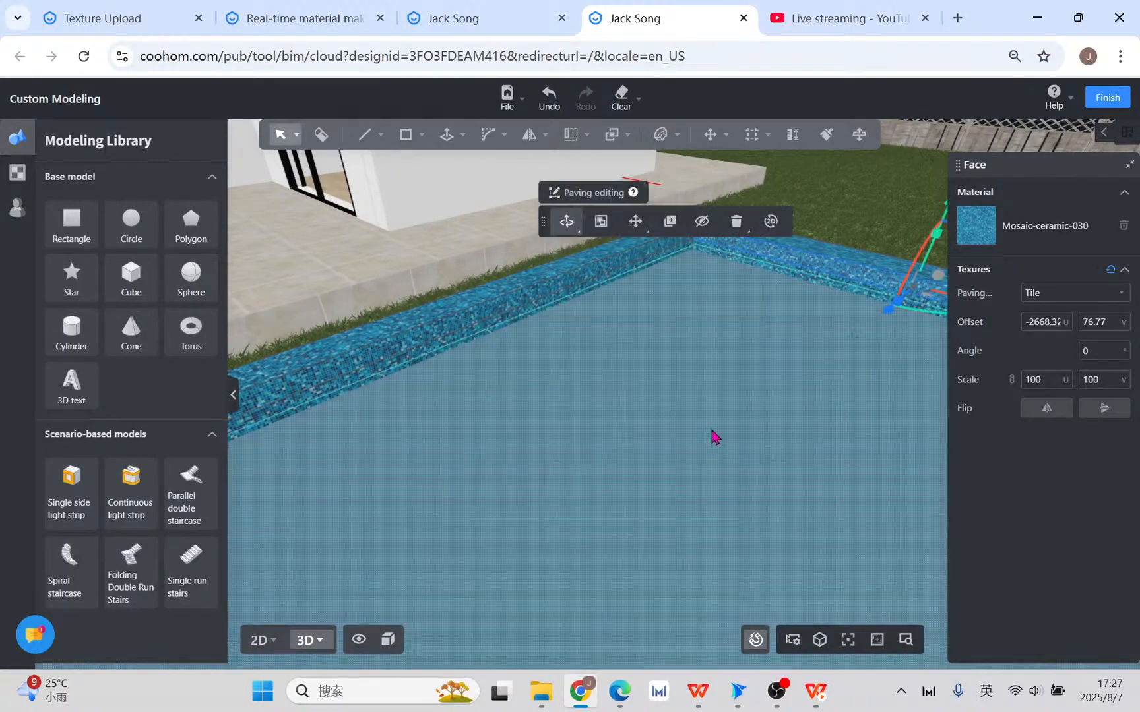
pyautogui.press('a')
pyautogui.press('s')
pyautogui.press('d')
pyautogui.press('d')
pyautogui.press('a')
pyautogui.moveTo(847, 563); pyautogui.dragTo(332, 488, button='middle')
pyautogui.click(332, 484)
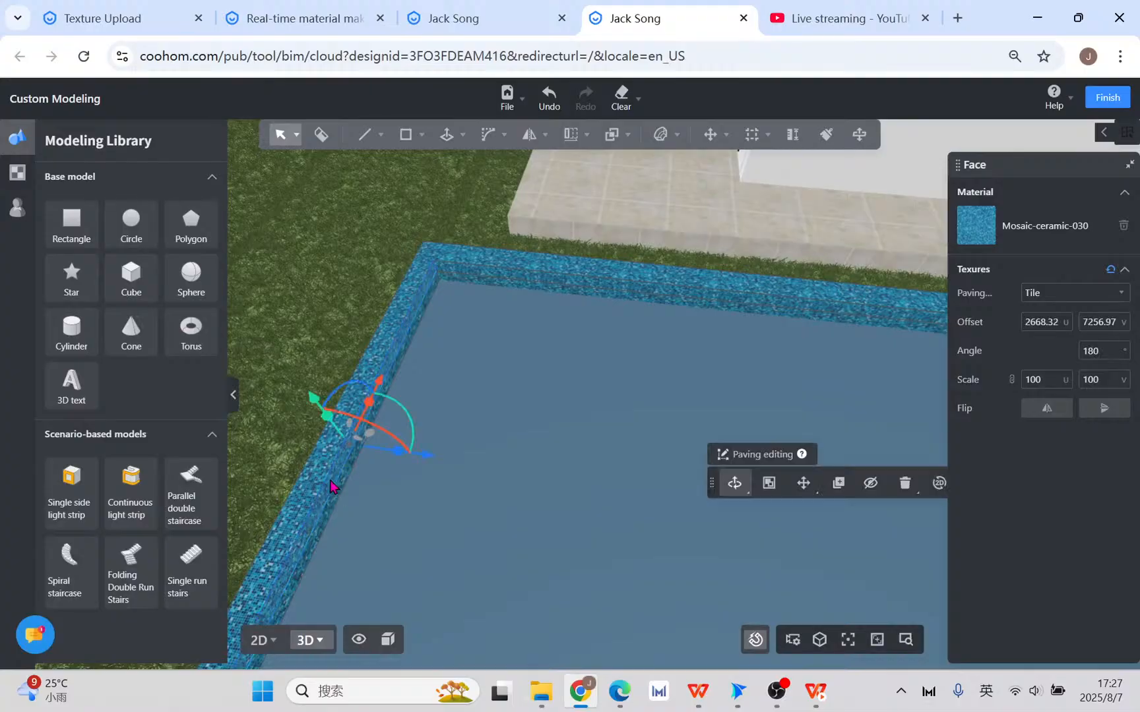
pyautogui.moveTo(433, 455); pyautogui.dragTo(443, 457)
# - Check the thickened mosaic rim around the water surface and finish the custom modeling
pyautogui.scroll(-4, 537, 498)
pyautogui.moveTo(540, 502); pyautogui.dragTo(580, 588, button='middle')
pyautogui.scroll(5, 581, 584)
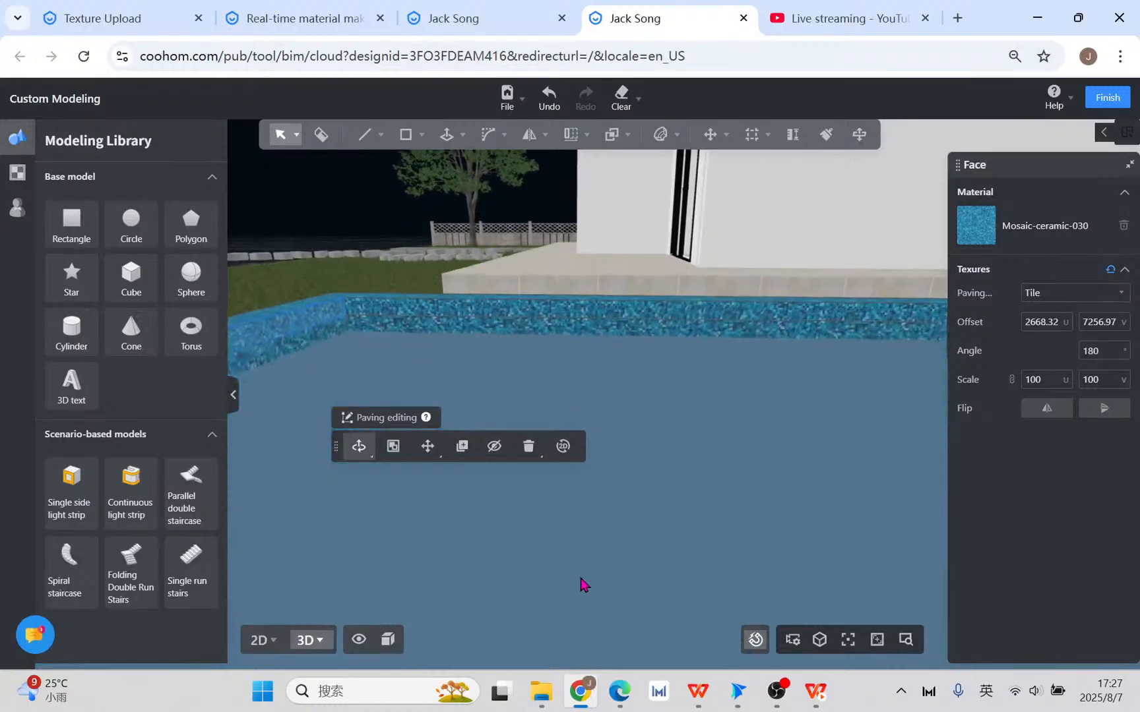
pyautogui.scroll(6, 581, 579)
pyautogui.moveTo(581, 579); pyautogui.dragTo(588, 546, button='middle')
pyautogui.scroll(-6, 586, 546)
pyautogui.scroll(-2, 587, 549)
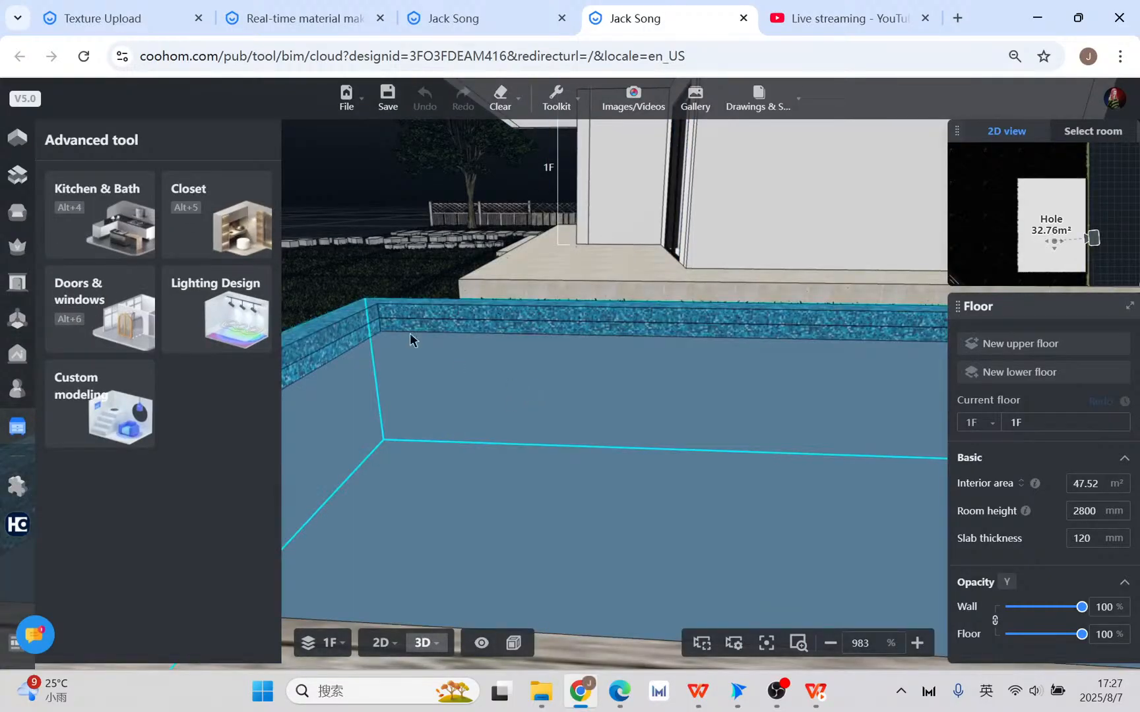
# - Search the public library for "swimming" and preview the Animated Swimming Pool and Swimming Pool Water-02 models
pyautogui.click(17, 224)
pyautogui.click(151, 164)
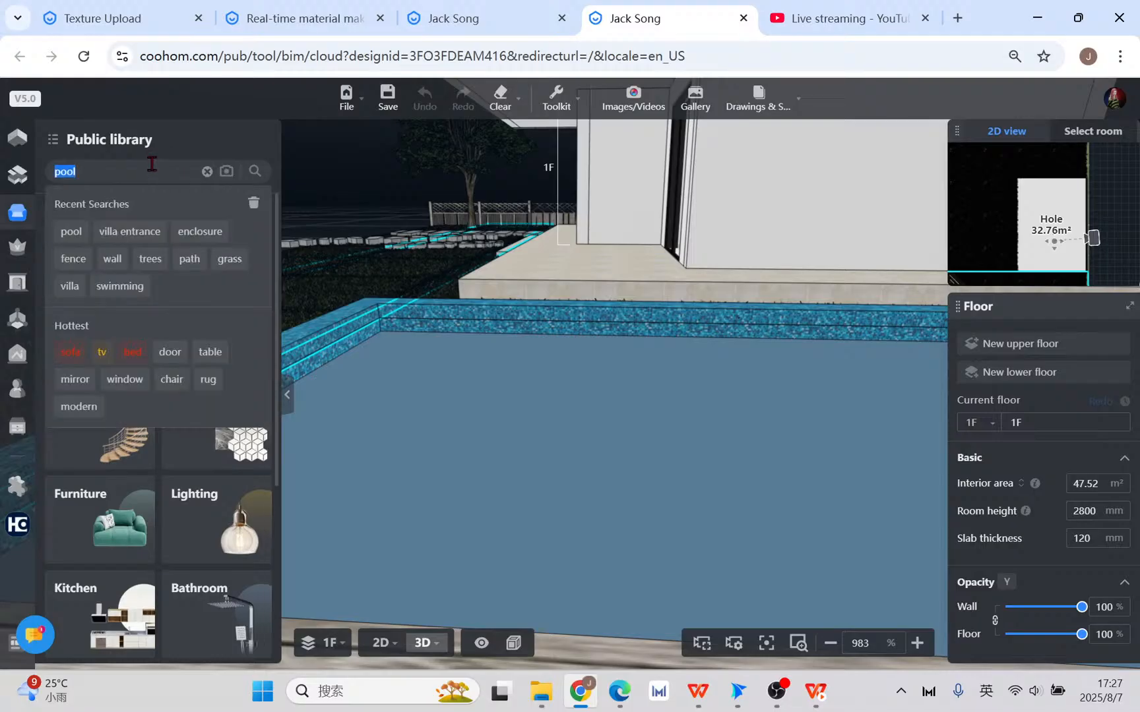
pyautogui.write('wa')
pyautogui.press('BackSpace')
pyautogui.press('BackSpace')
pyautogui.write('swimming')
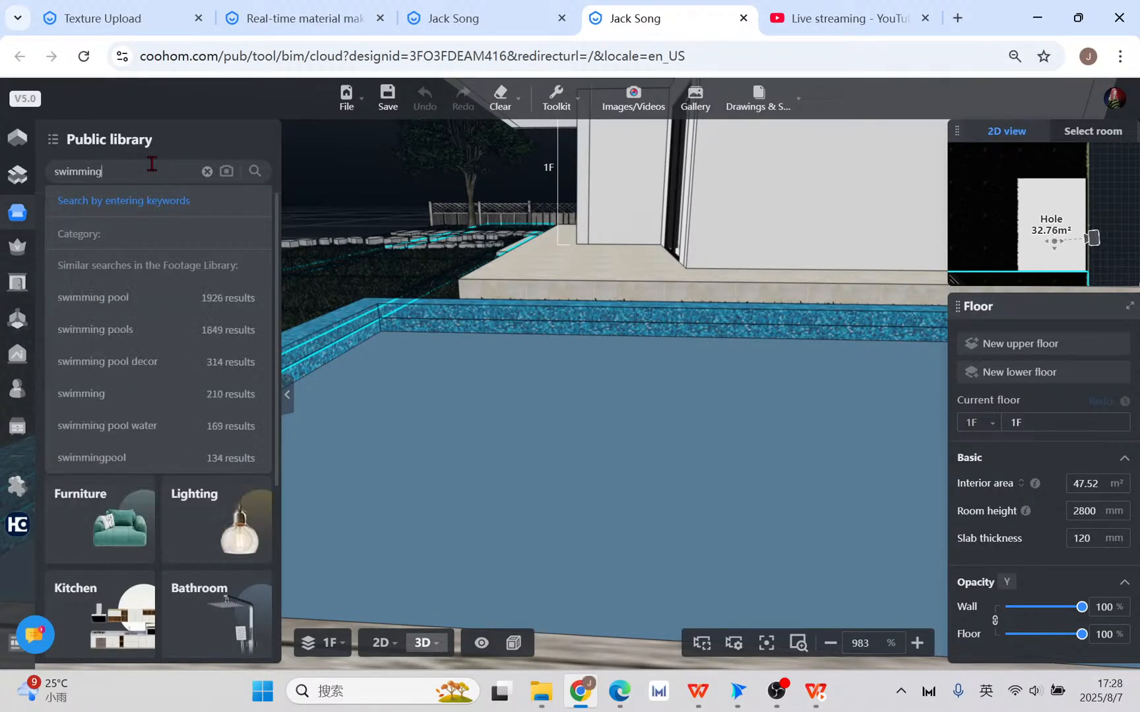
pyautogui.press('Return')
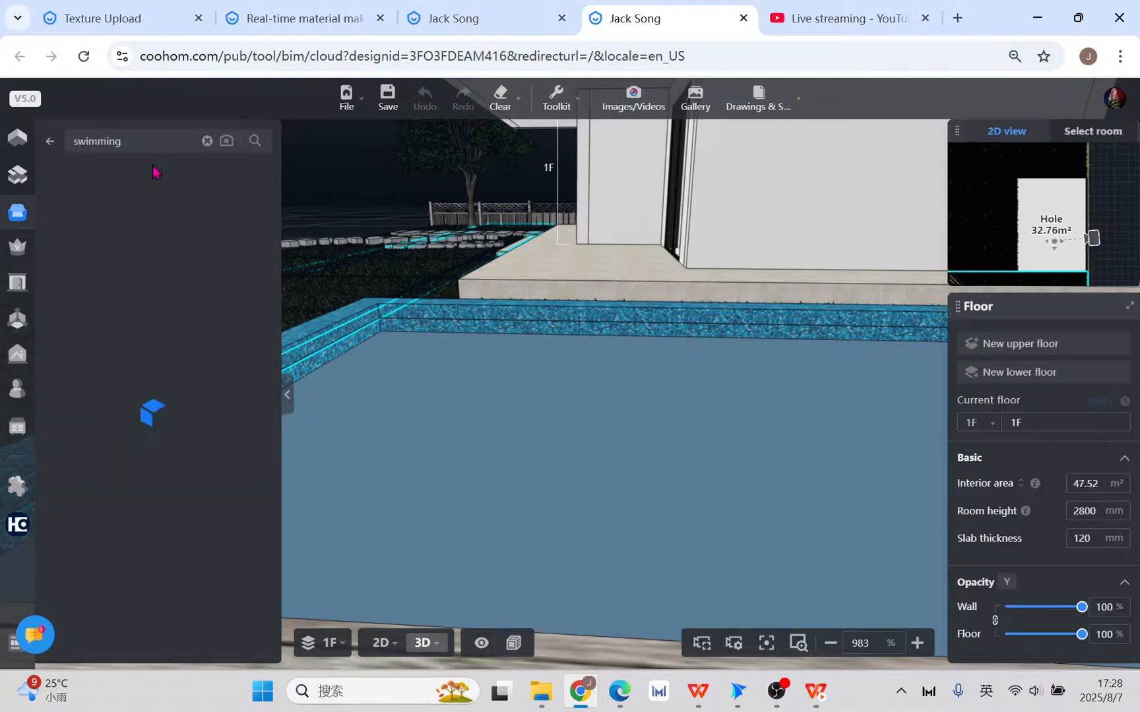
pyautogui.scroll(-3, 176, 437)
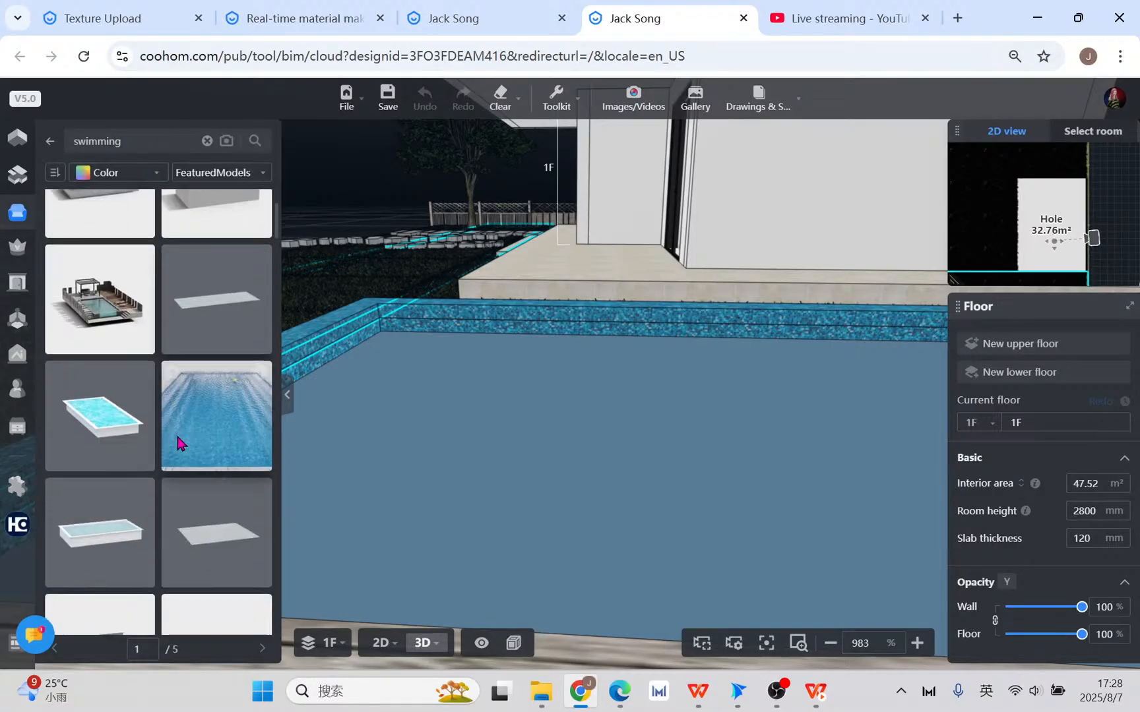
pyautogui.moveTo(266, 377)
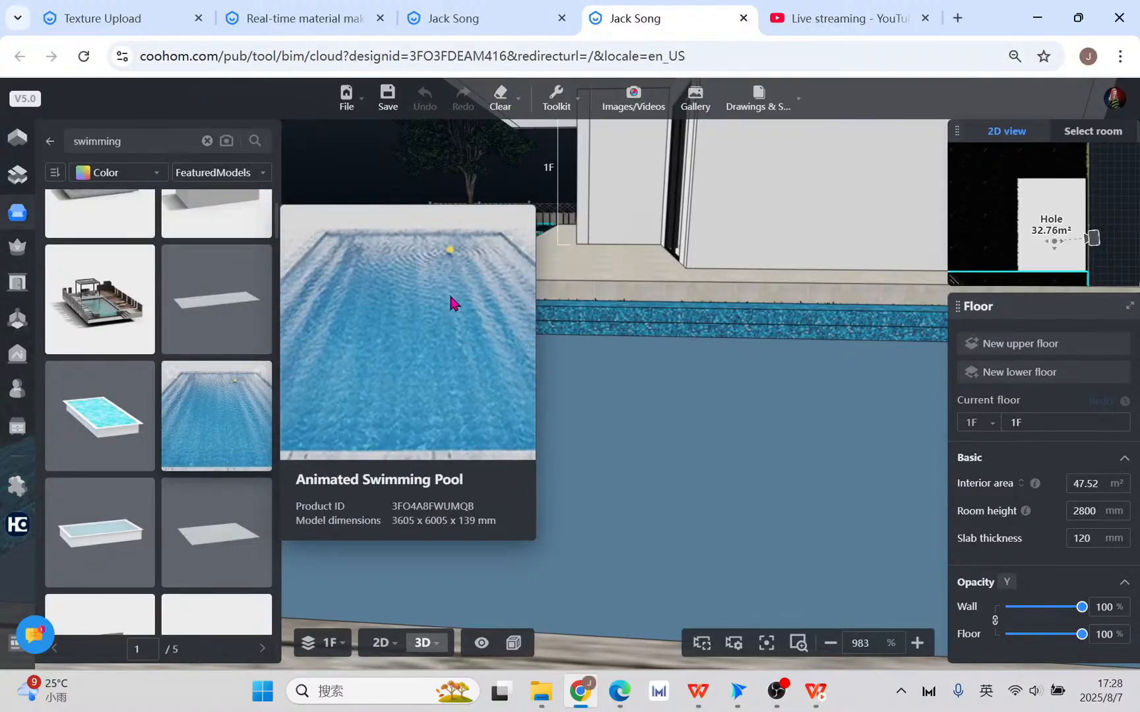
pyautogui.scroll(-3, 211, 521)
pyautogui.moveTo(257, 323)
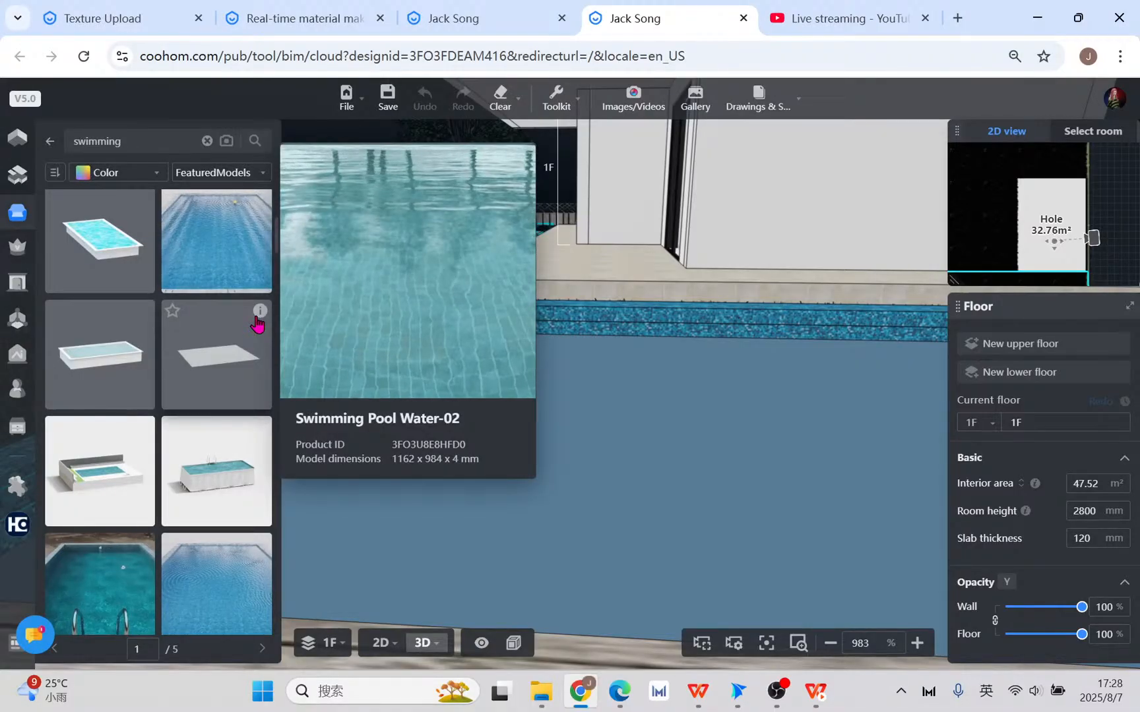
# - Try to place the Swimming Pool Water-02 model on the courtyard pool's water surface and preview the model again
pyautogui.click(236, 358)
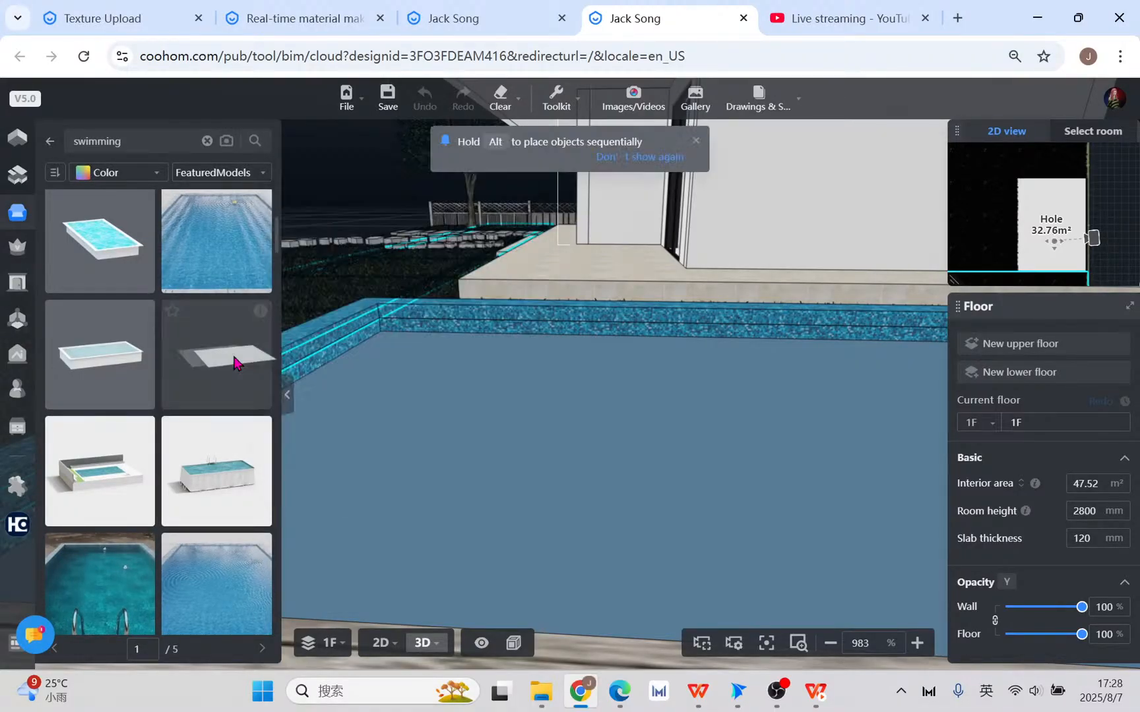
pyautogui.scroll(-2, 594, 389)
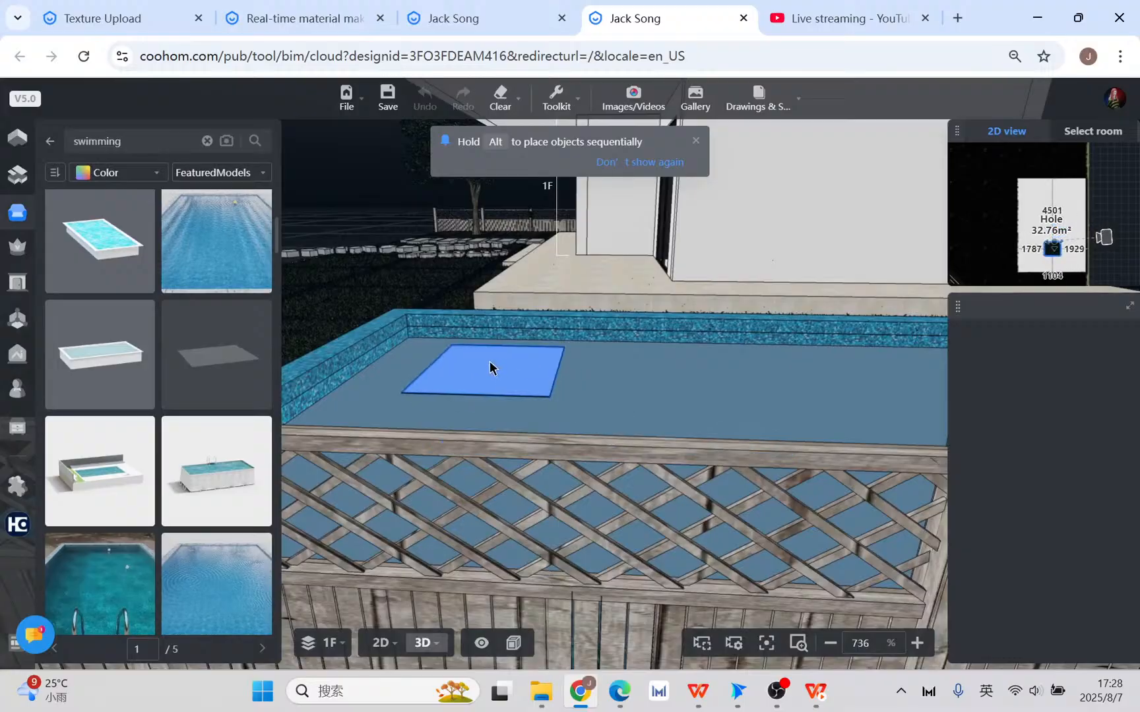
pyautogui.click(523, 368)
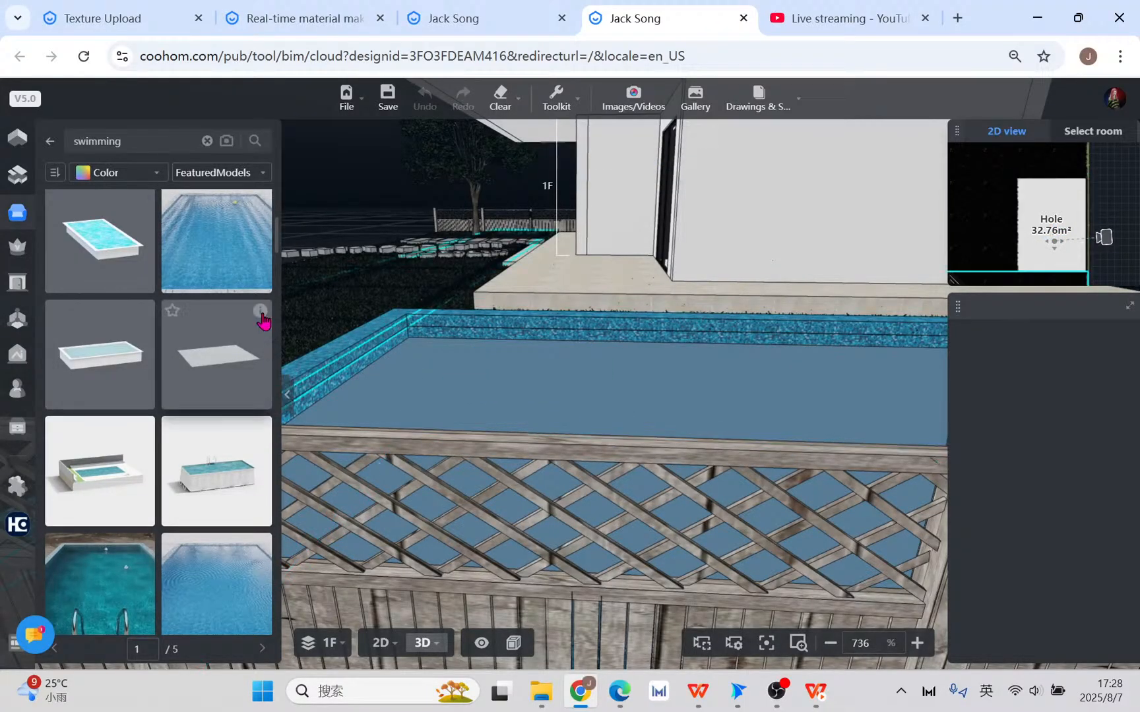
pyautogui.moveTo(260, 320)
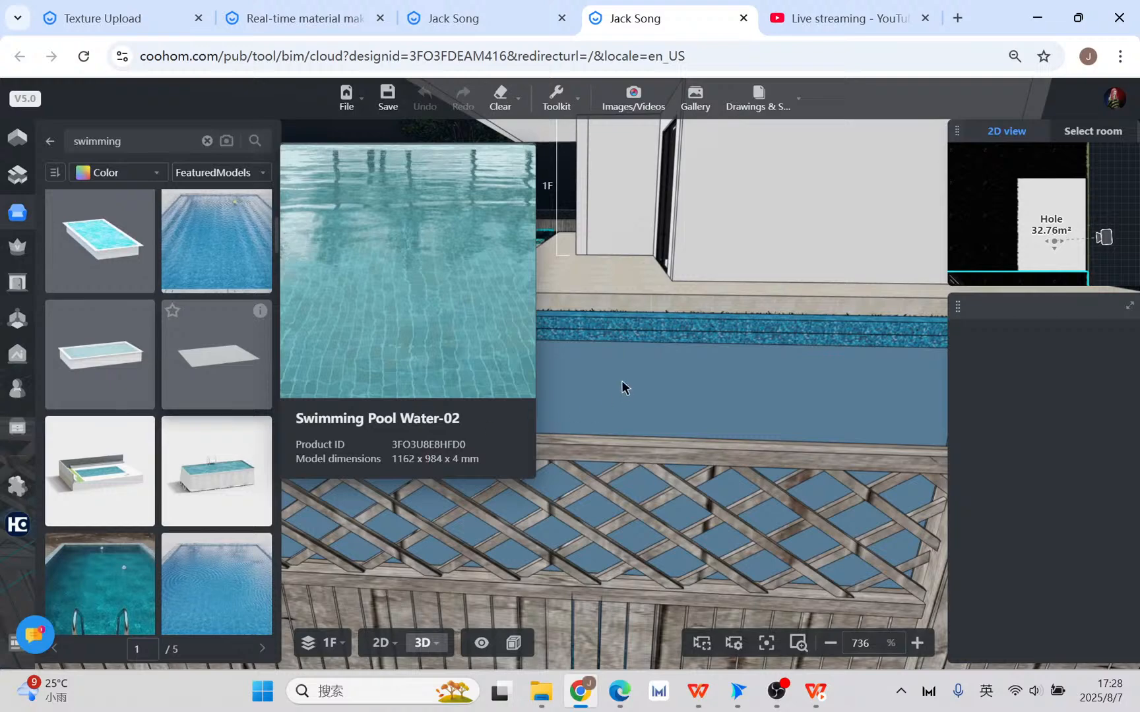
pyautogui.click(573, 373)
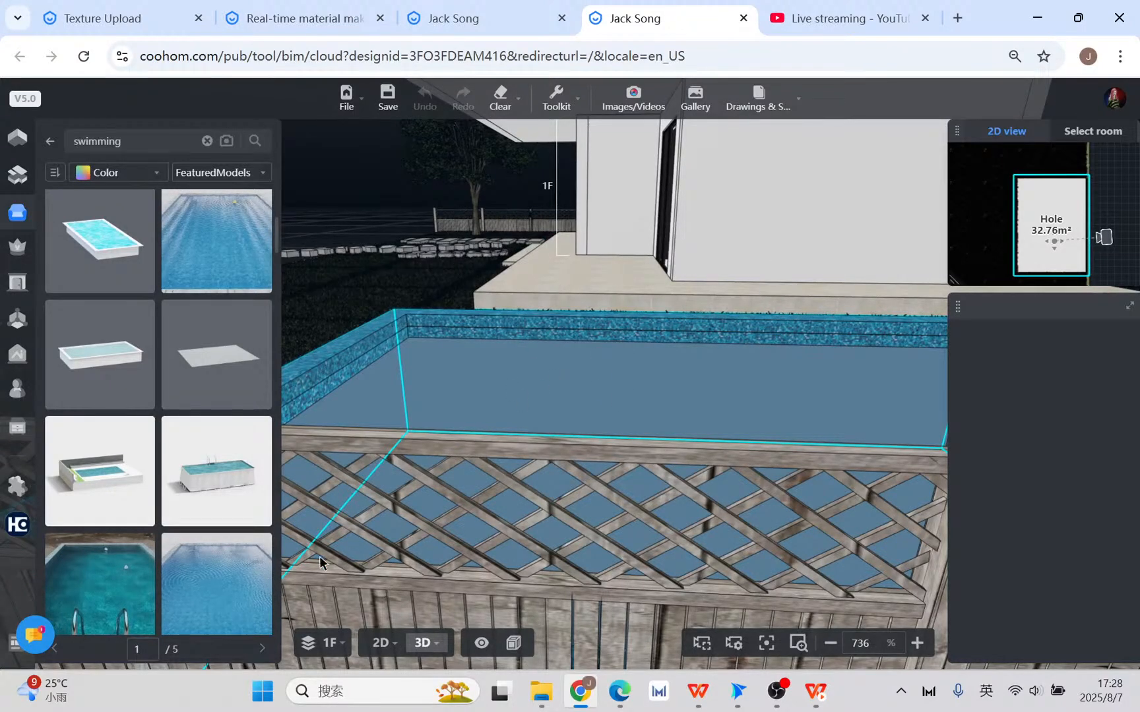
# - Try out the Swimming Pool 001 Dynamics model in front of the courtyard fence and delete it
pyautogui.scroll(-3, 91, 511)
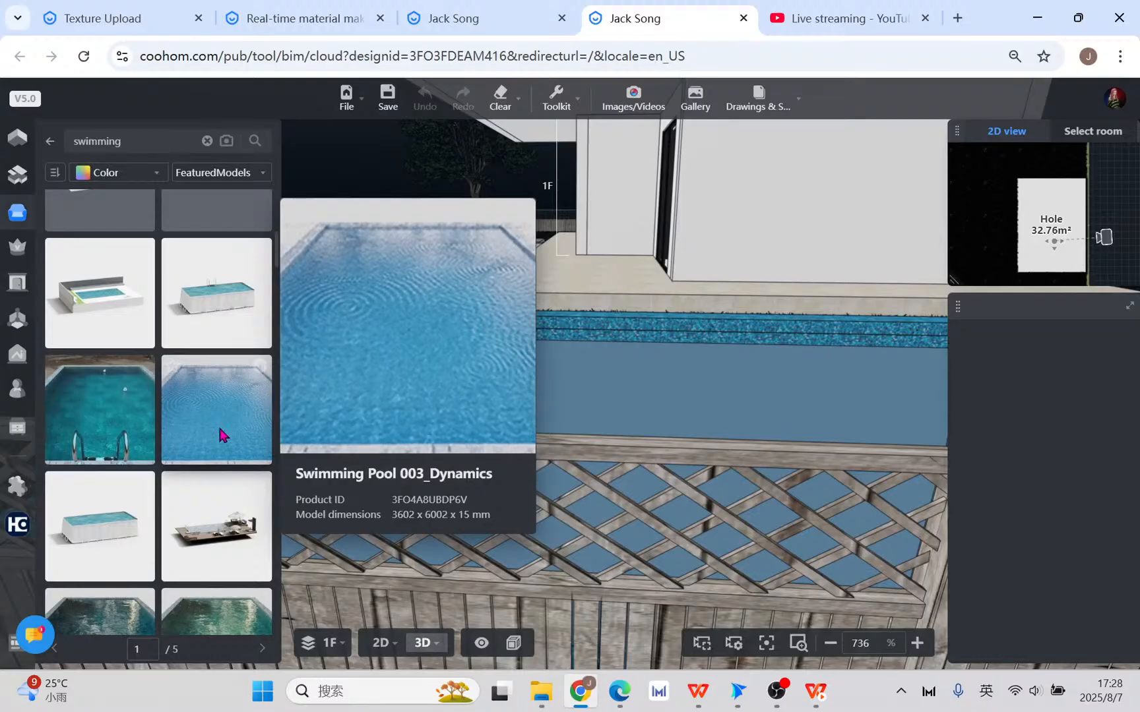
pyautogui.click(231, 410)
pyautogui.click(490, 376)
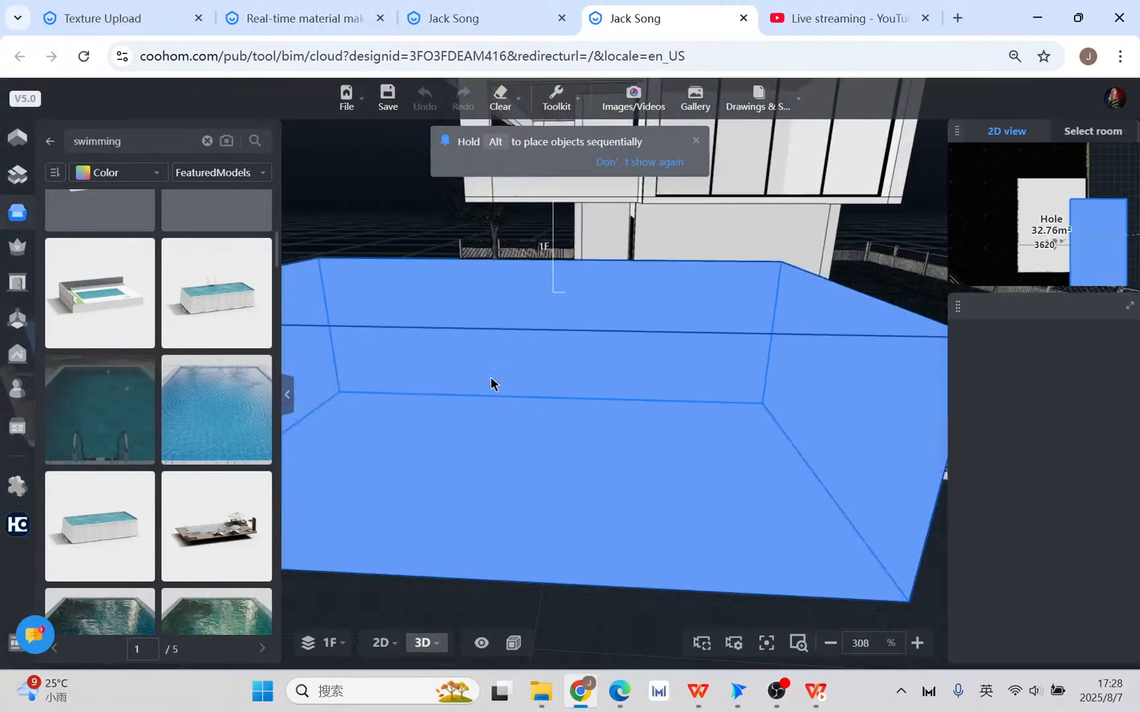
pyautogui.scroll(-5, 490, 378)
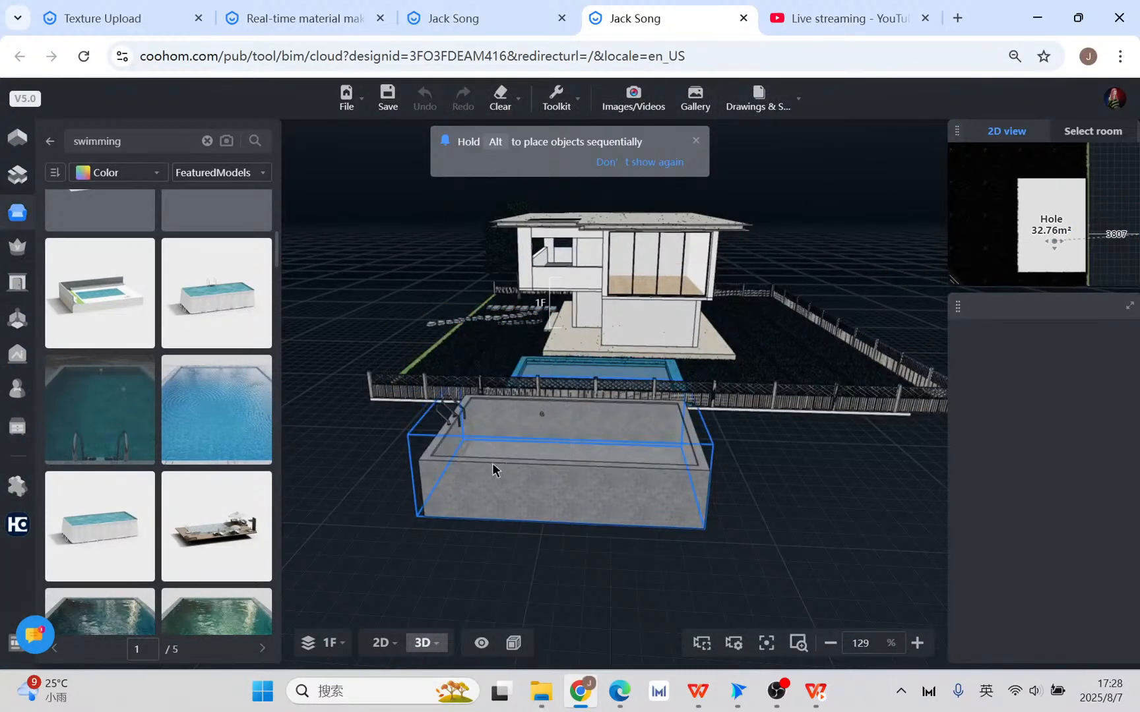
pyautogui.click(503, 469)
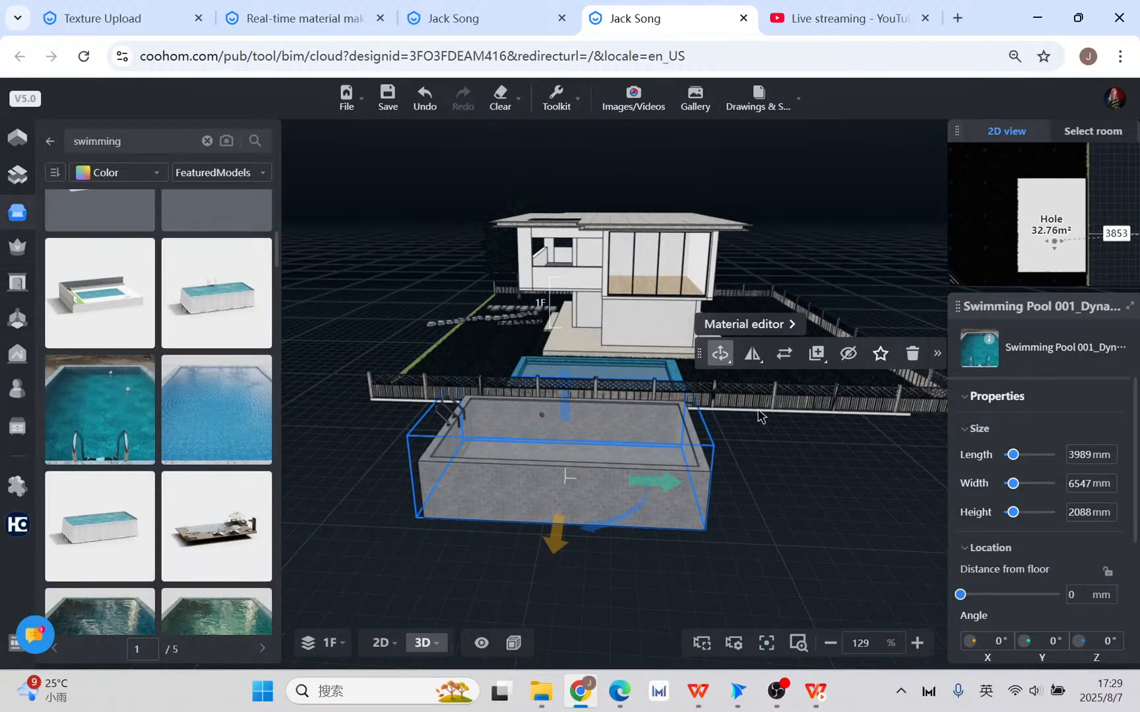
pyautogui.click(912, 356)
# - Browse the swimming search results for ready-made pools, pool ladders and accessories, and examine the courtyard pool from several angles
pyautogui.scroll(-5, 176, 495)
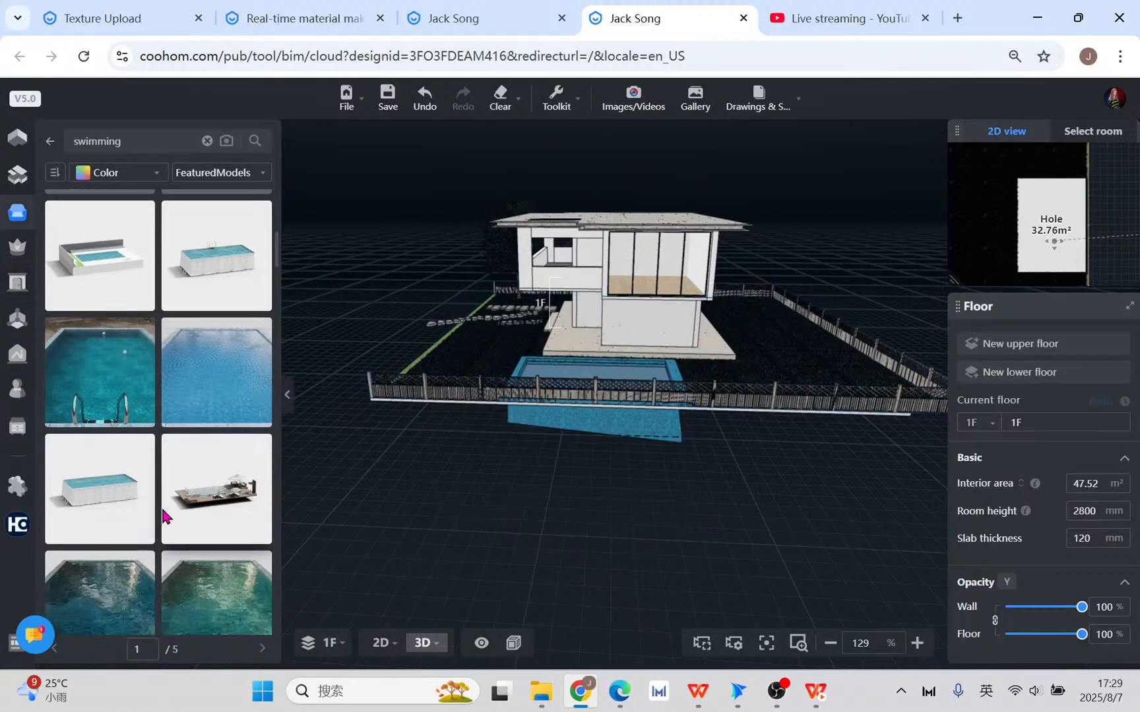
pyautogui.scroll(-5, 163, 516)
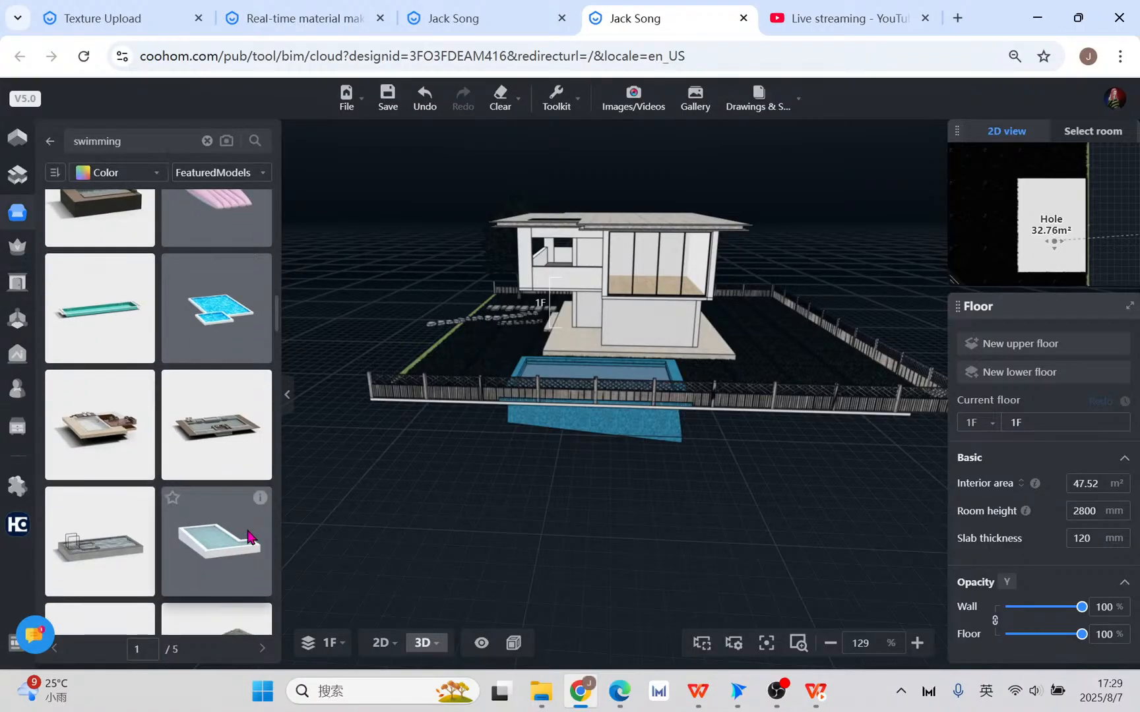
pyautogui.scroll(-5, 250, 539)
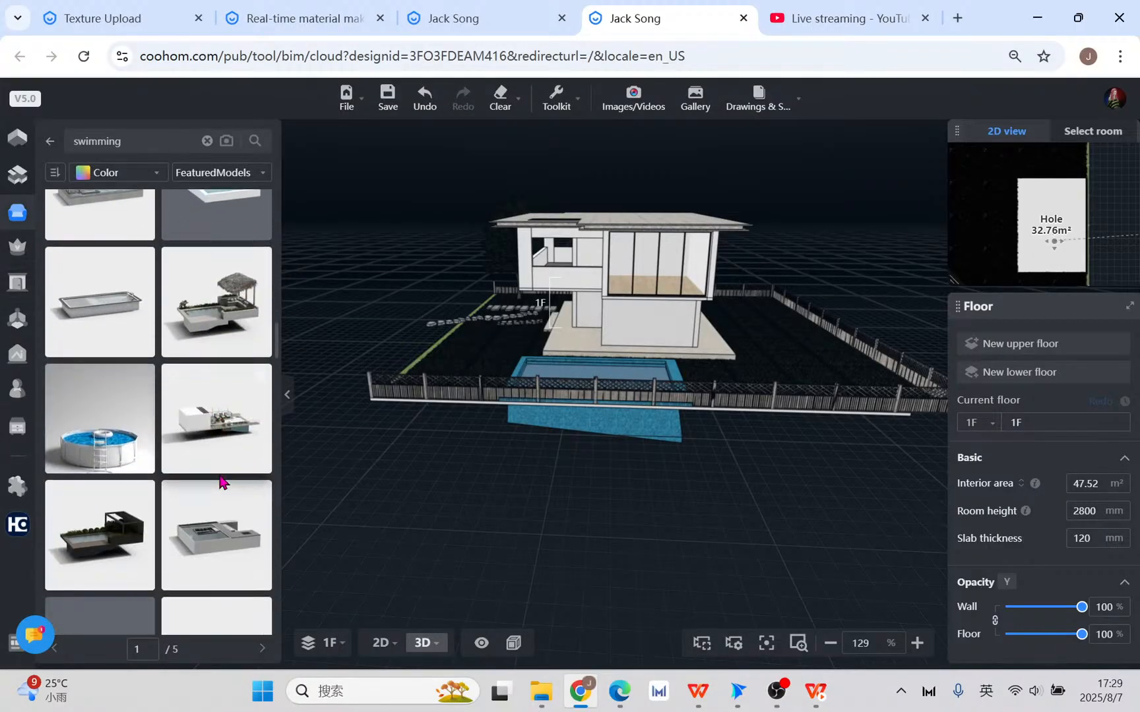
pyautogui.scroll(-5, 221, 482)
pyautogui.scroll(-3, 221, 477)
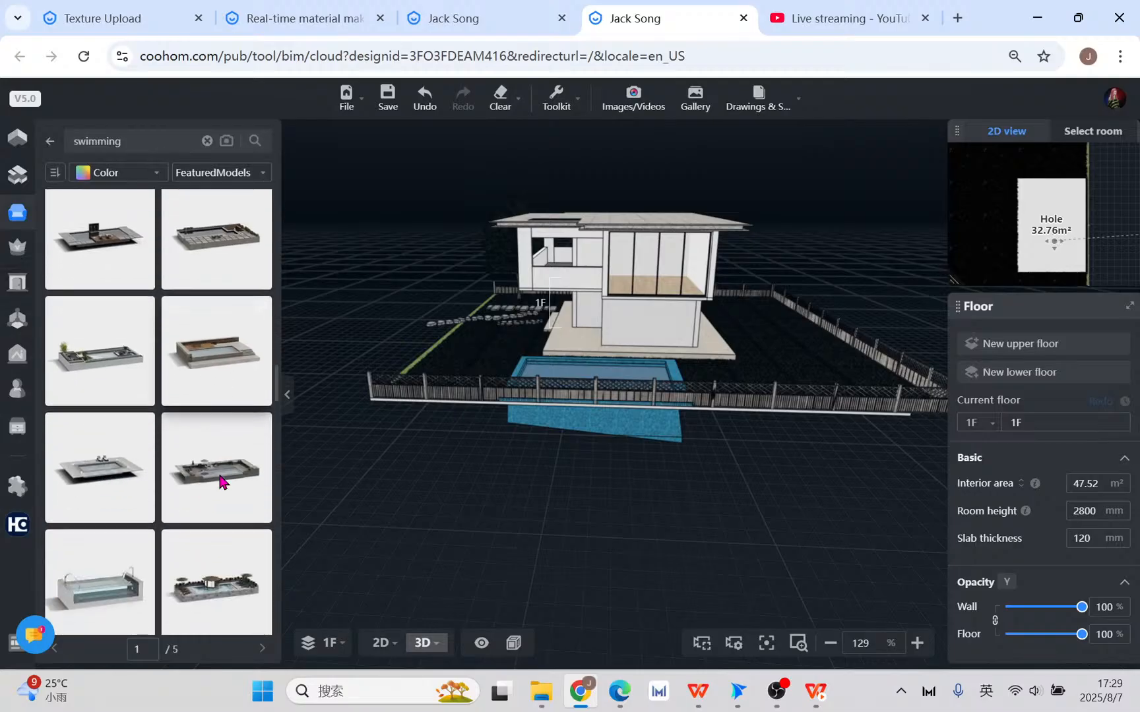
pyautogui.moveTo(455, 480); pyautogui.dragTo(646, 511)
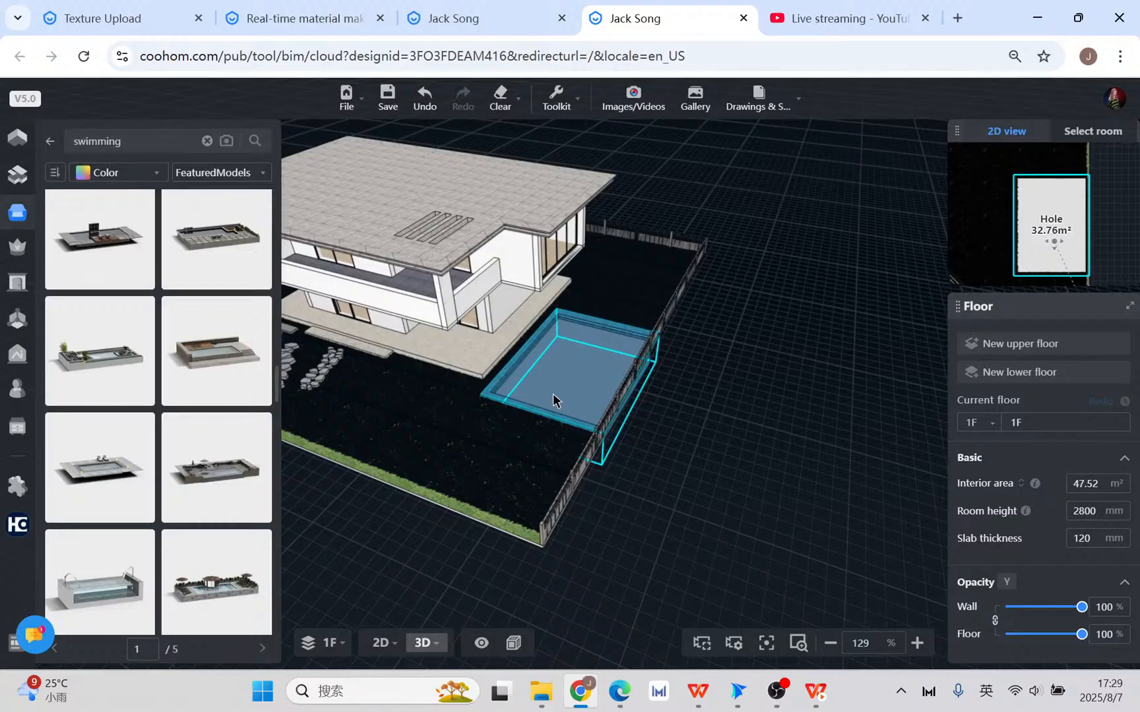
pyautogui.moveTo(641, 458); pyautogui.dragTo(732, 443)
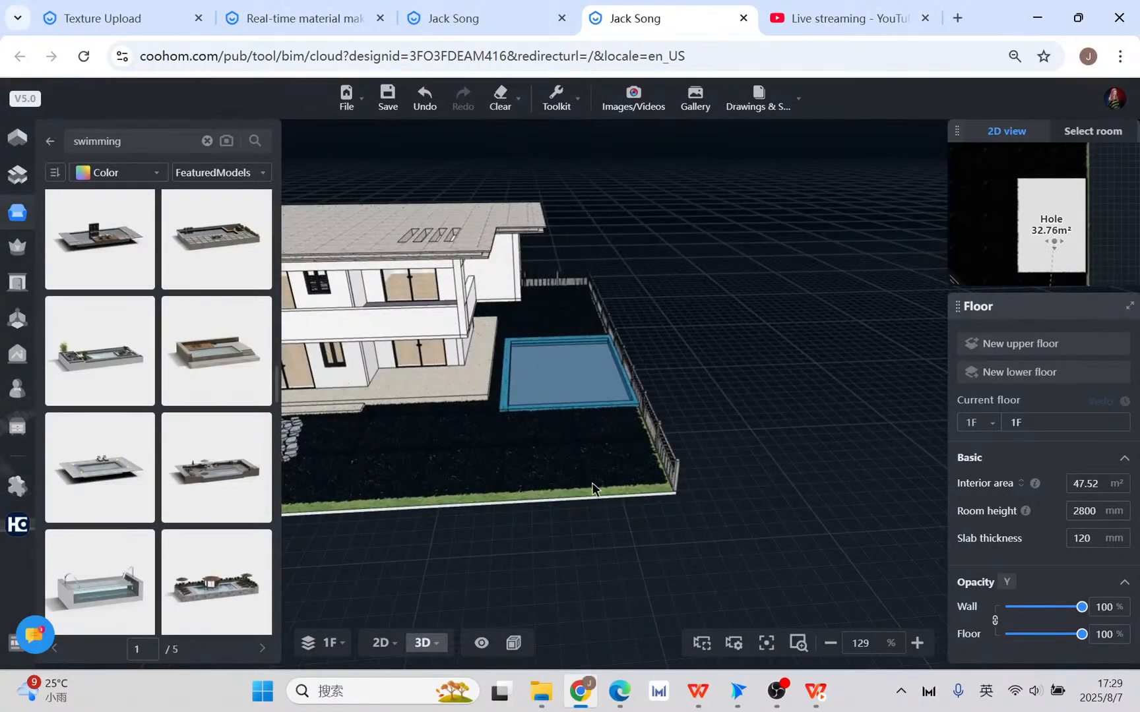
pyautogui.scroll(-3, 121, 542)
pyautogui.scroll(-3, 121, 542)
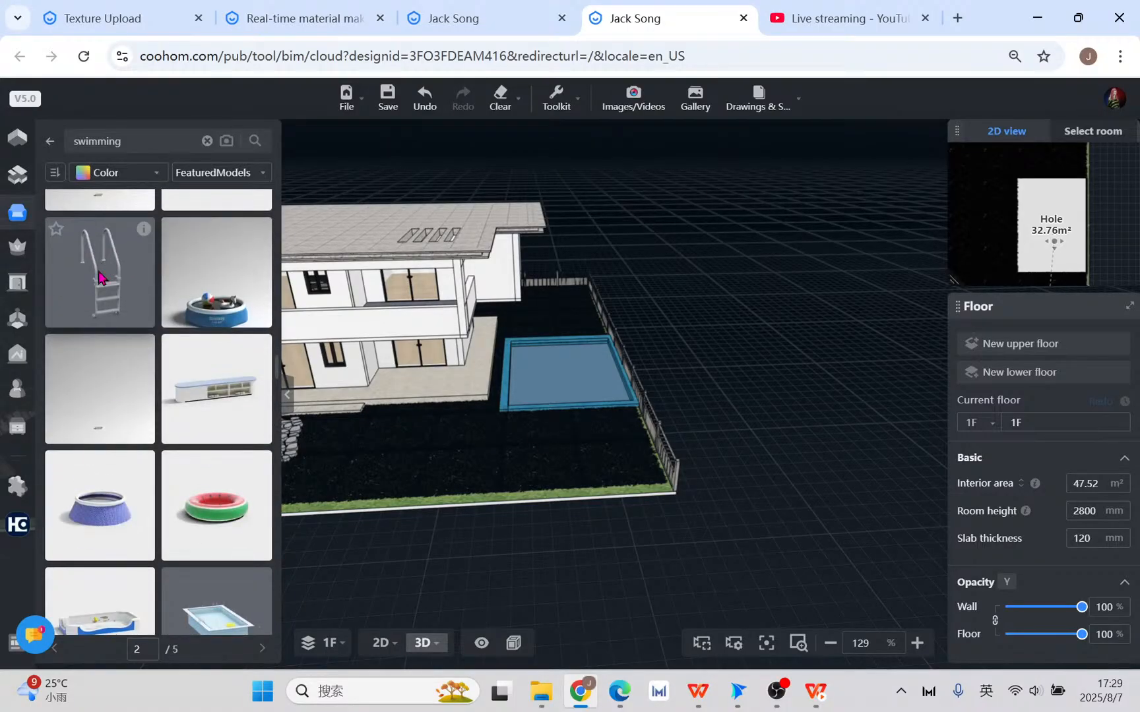
pyautogui.moveTo(18, 521)
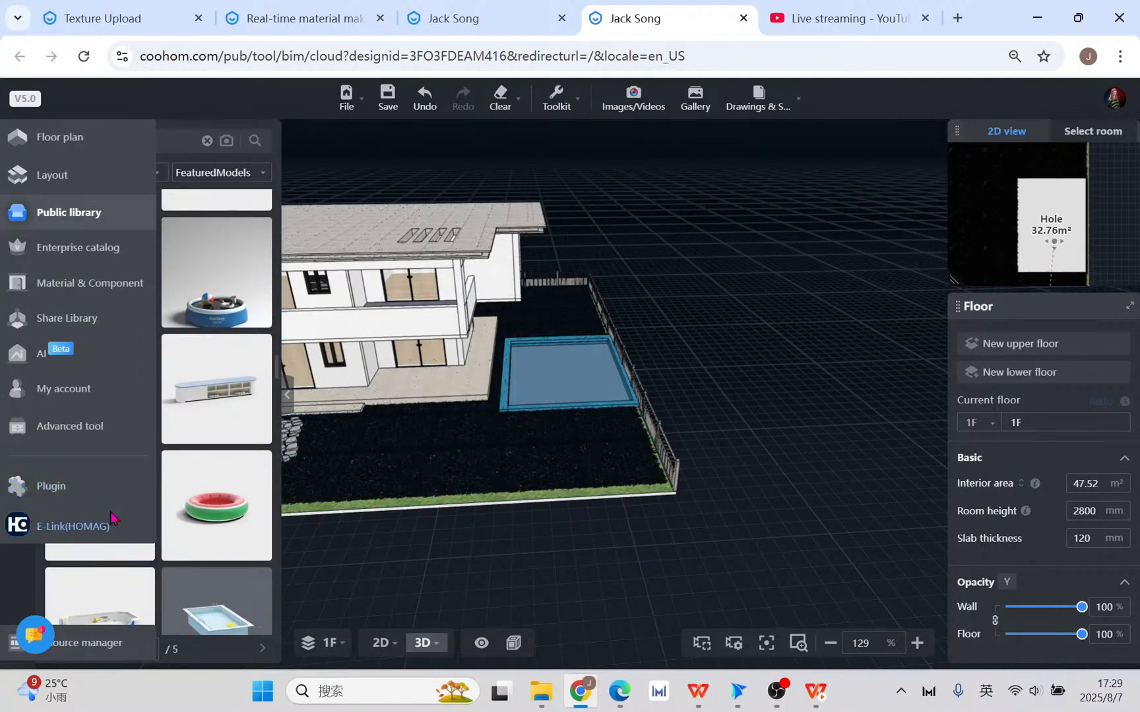
pyautogui.scroll(-3, 221, 558)
pyautogui.scroll(-10, 222, 558)
pyautogui.scroll(-10, 219, 548)
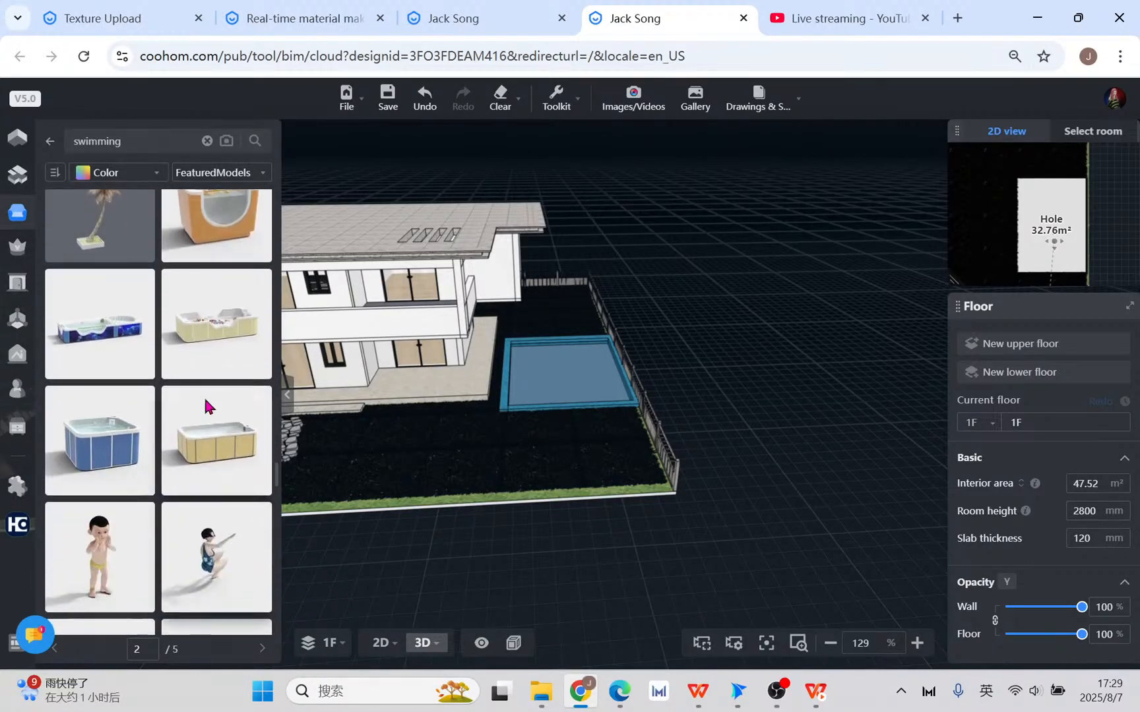
# - Compare the villa with the reference photos in the swimming pools presentation slide, and examine the villa's front facade
pyautogui.moveTo(653, 517)
pyautogui.mouseDown()
pyautogui.moveTo(665, 517)
pyautogui.moveTo(545, 556)
pyautogui.moveTo(552, 545)
pyautogui.moveTo(527, 537)
pyautogui.moveTo(534, 552)
pyautogui.moveTo(512, 451)
pyautogui.mouseUp()
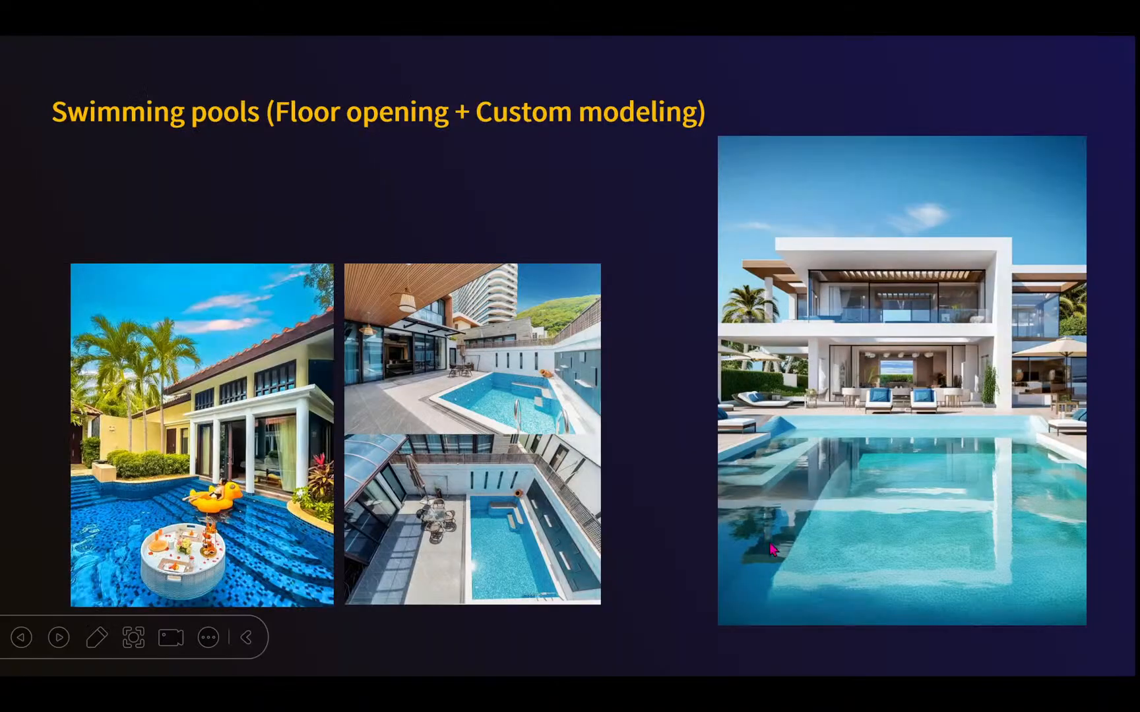
pyautogui.press('Right')
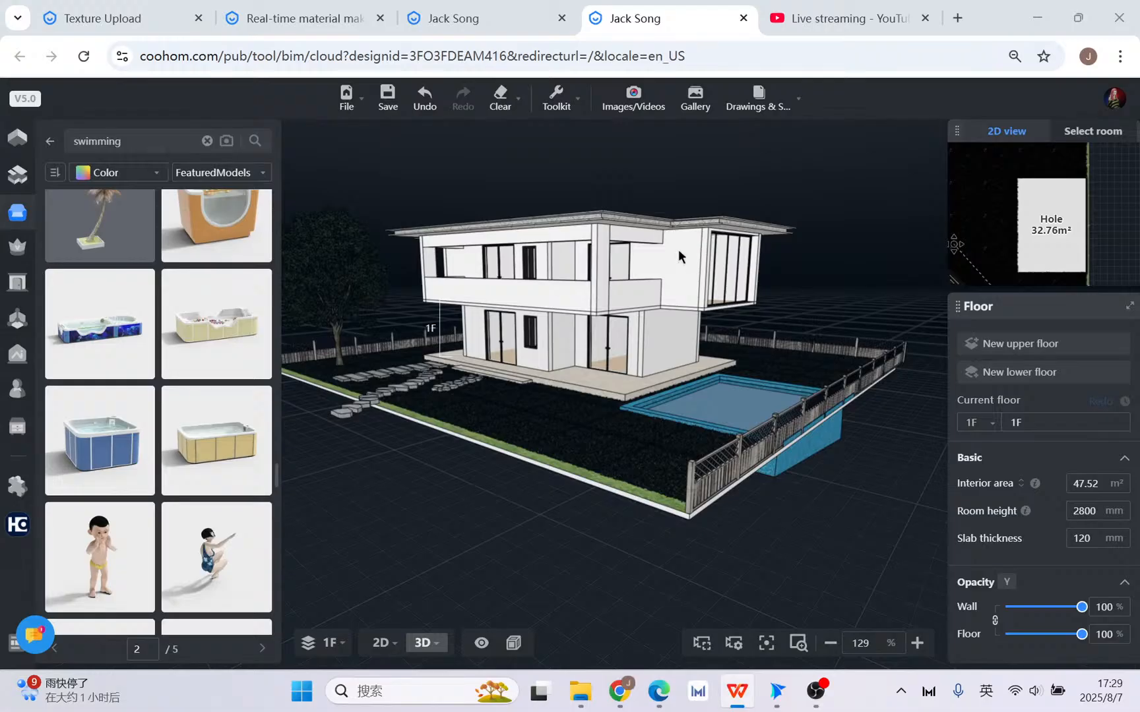
pyautogui.moveTo(499, 486); pyautogui.dragTo(533, 478)
pyautogui.scroll(2, 533, 478)
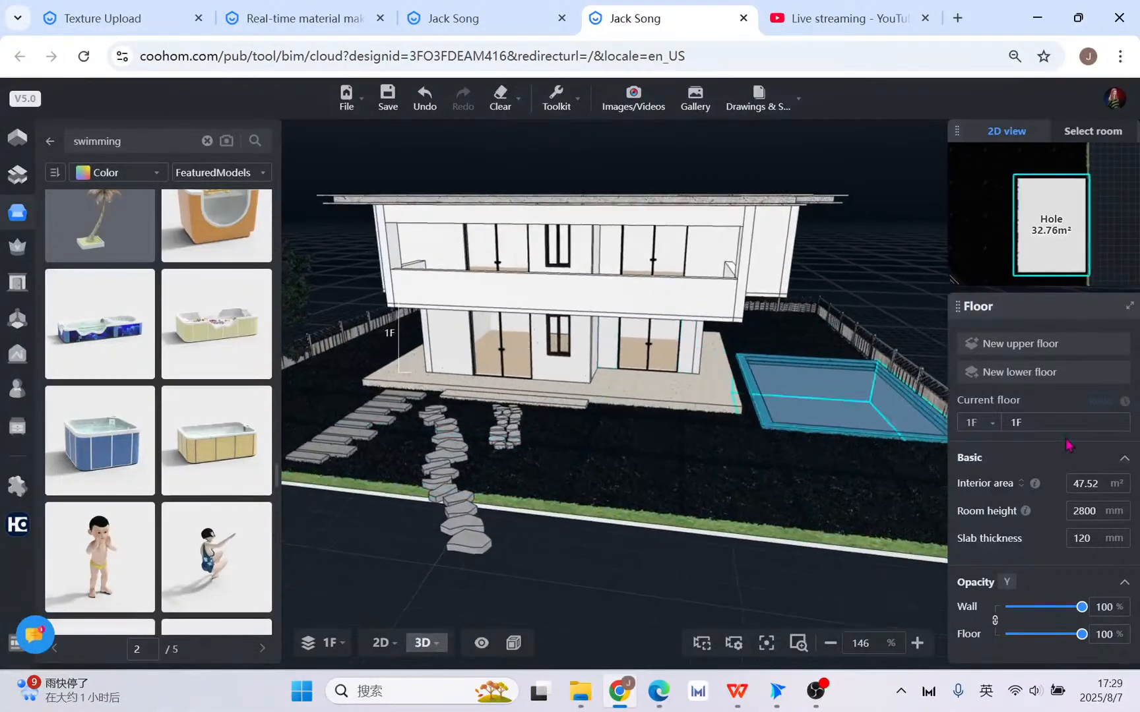
pyautogui.press('w')
pyautogui.press('a')
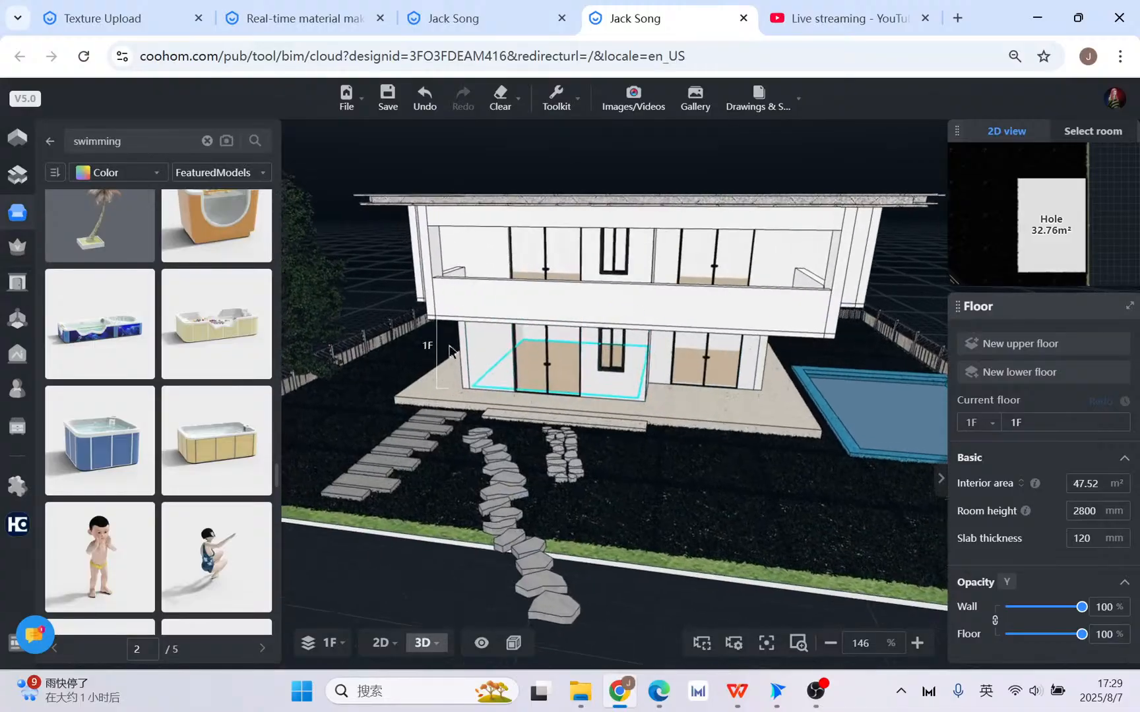
# - Browse the Finishes categories of the public library and open the Coating finishes for the villa's exterior walls
pyautogui.click(11, 224)
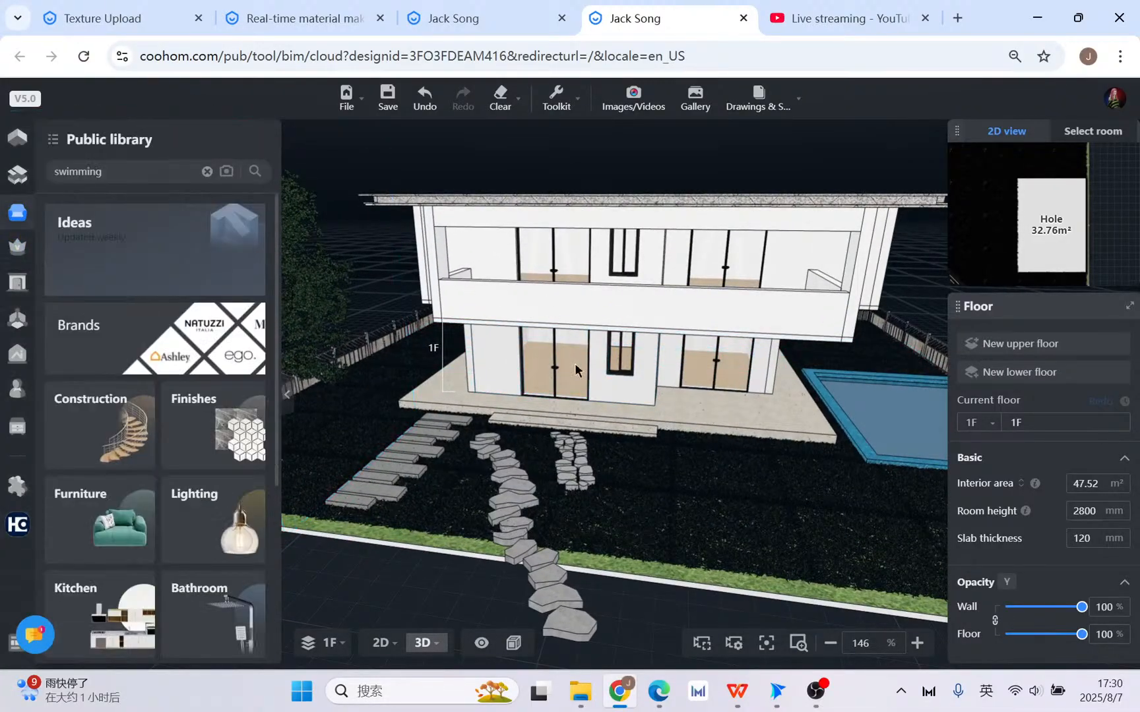
pyautogui.moveTo(647, 380); pyautogui.dragTo(589, 372)
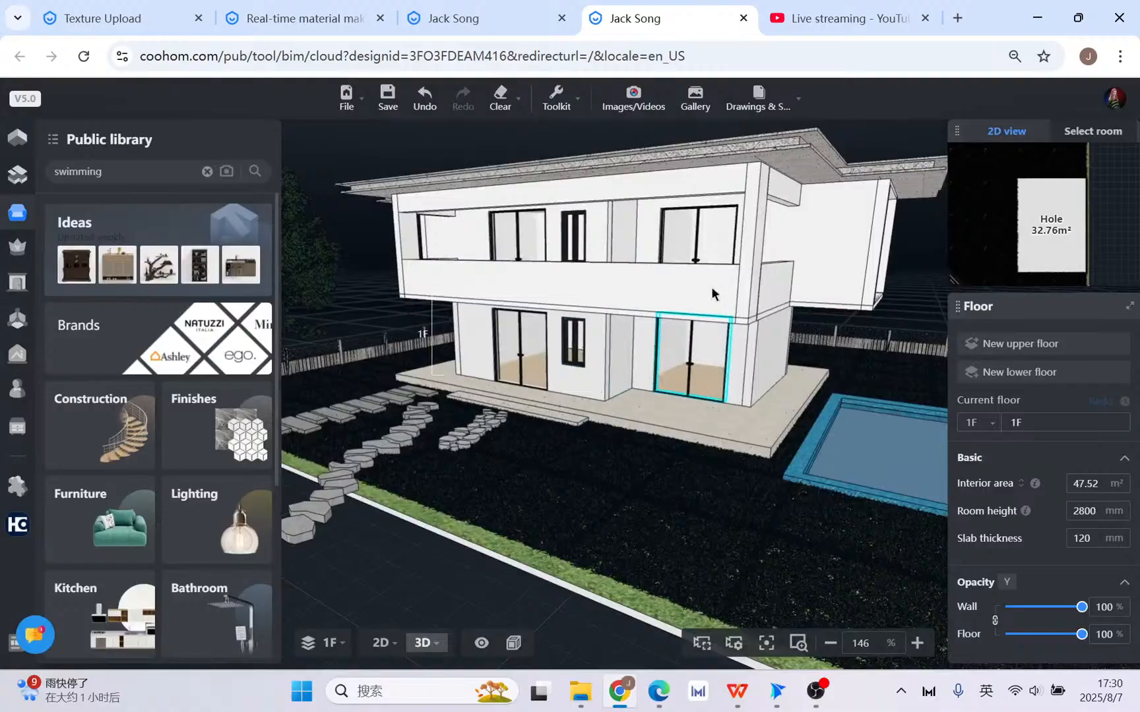
pyautogui.click(209, 449)
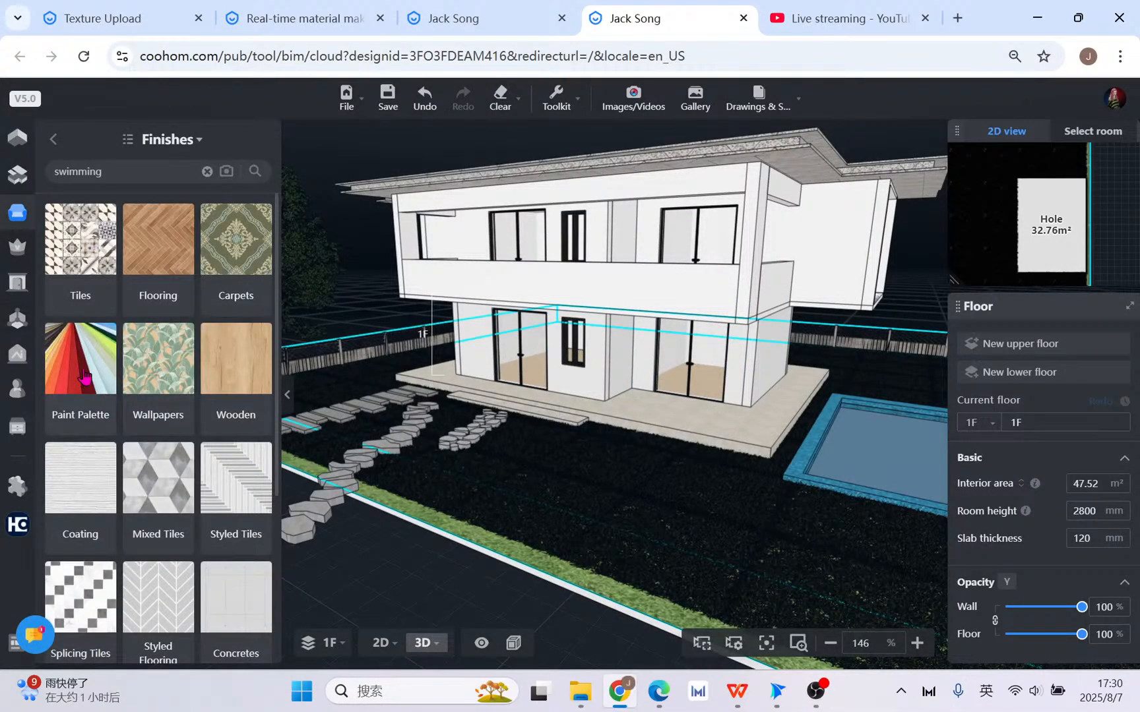
pyautogui.scroll(-4, 181, 503)
pyautogui.scroll(3, 182, 503)
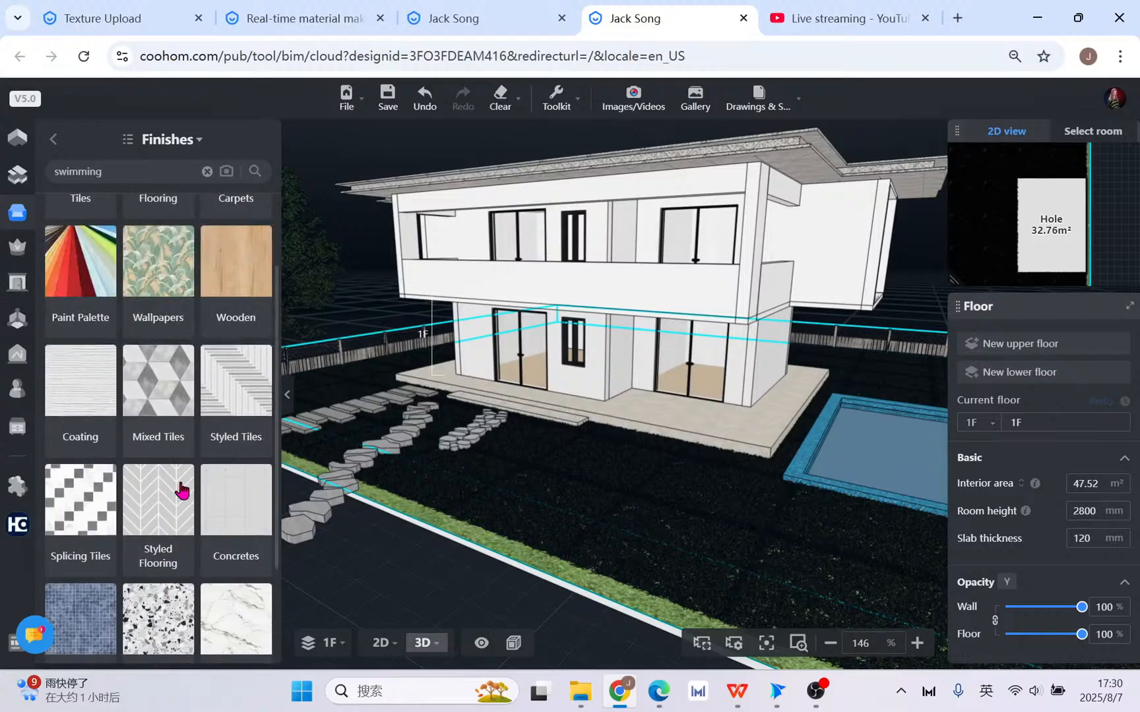
pyautogui.scroll(-3, 100, 409)
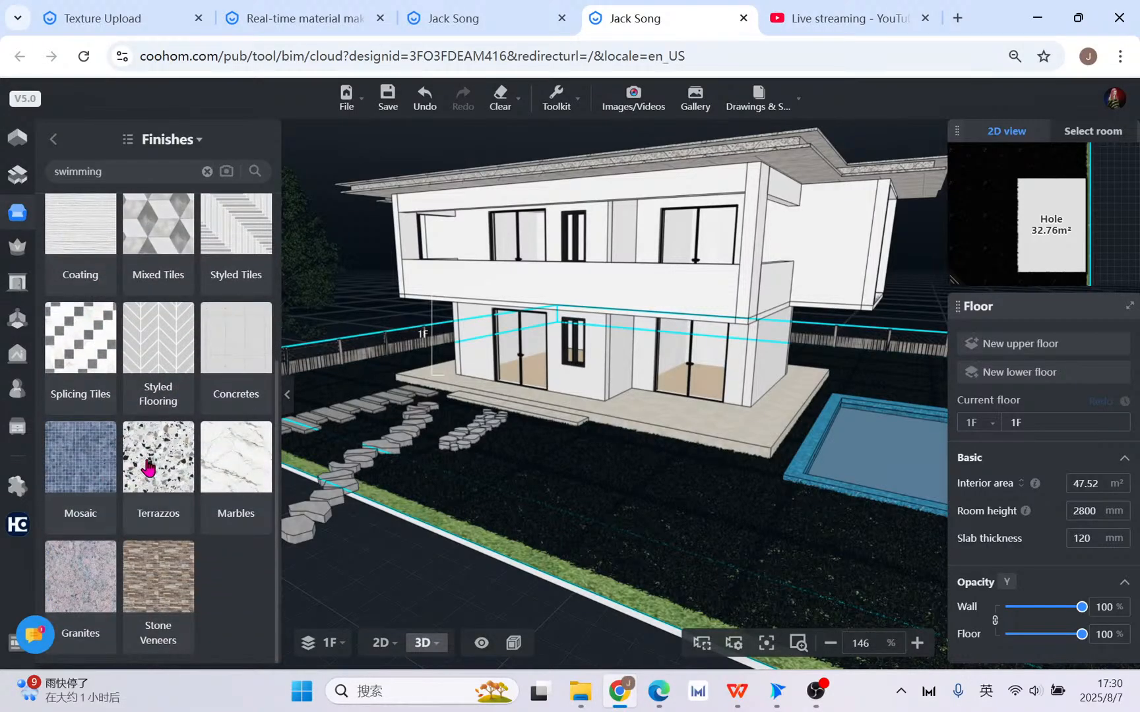
pyautogui.click(82, 241)
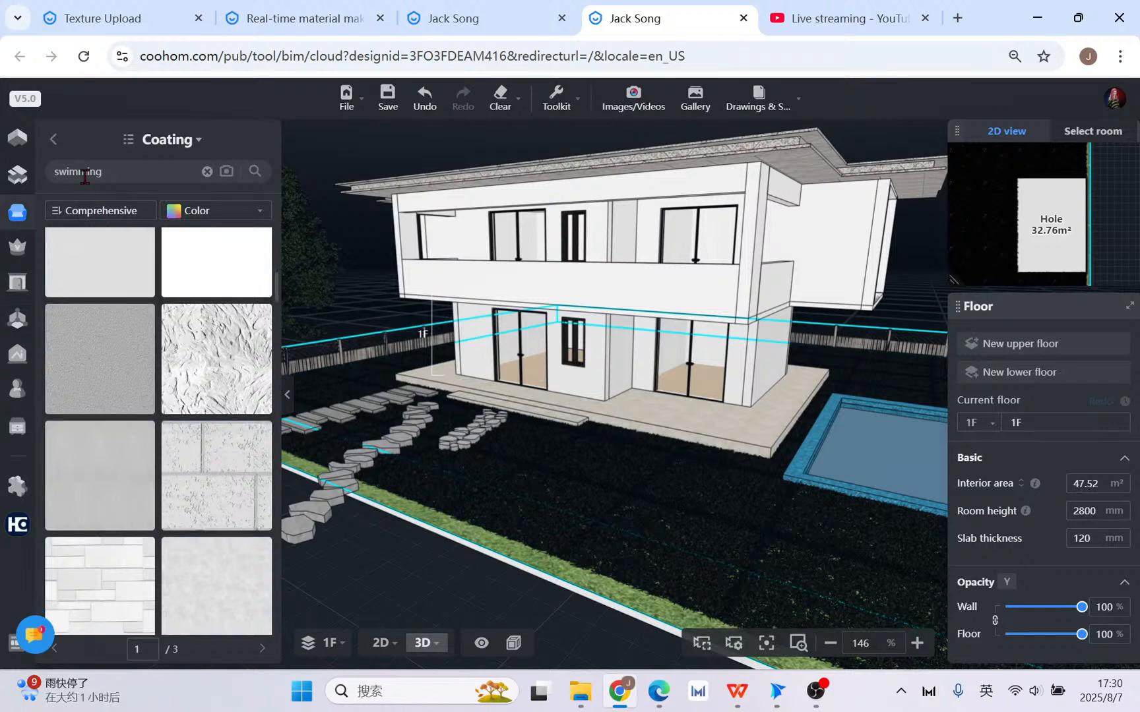
# - Try a block-patterned wall coating and a plain grey wall coating on the ground-floor exterior walls
pyautogui.scroll(-2, 201, 429)
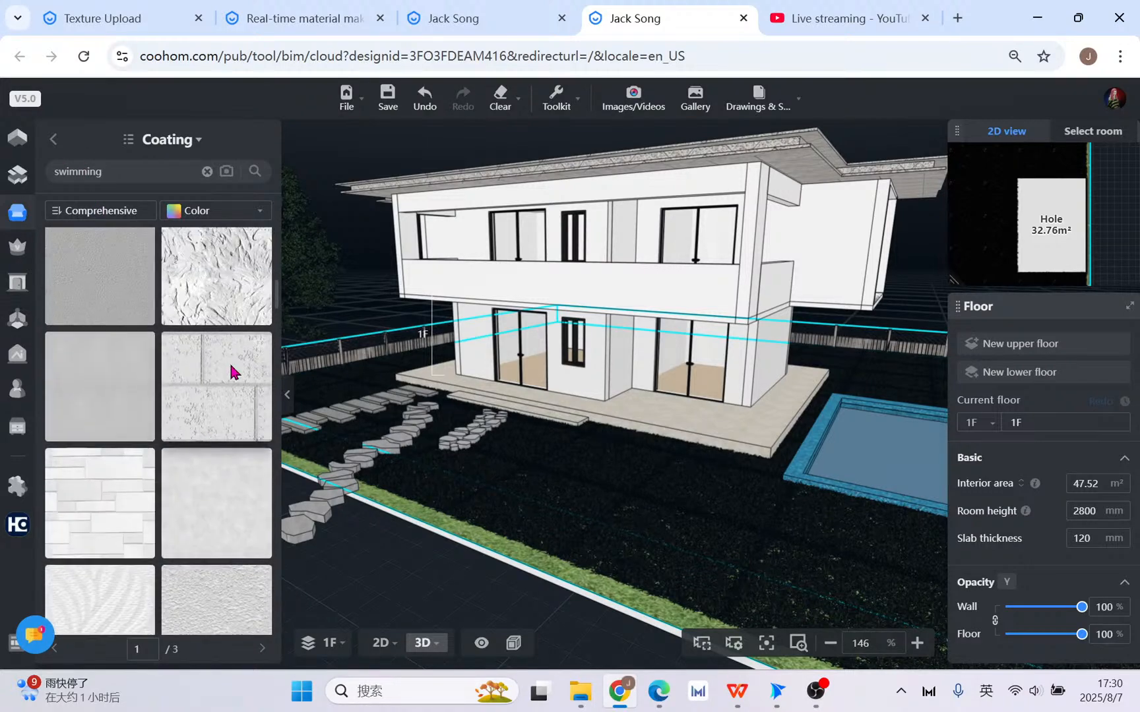
pyautogui.click(216, 374)
pyautogui.click(604, 360)
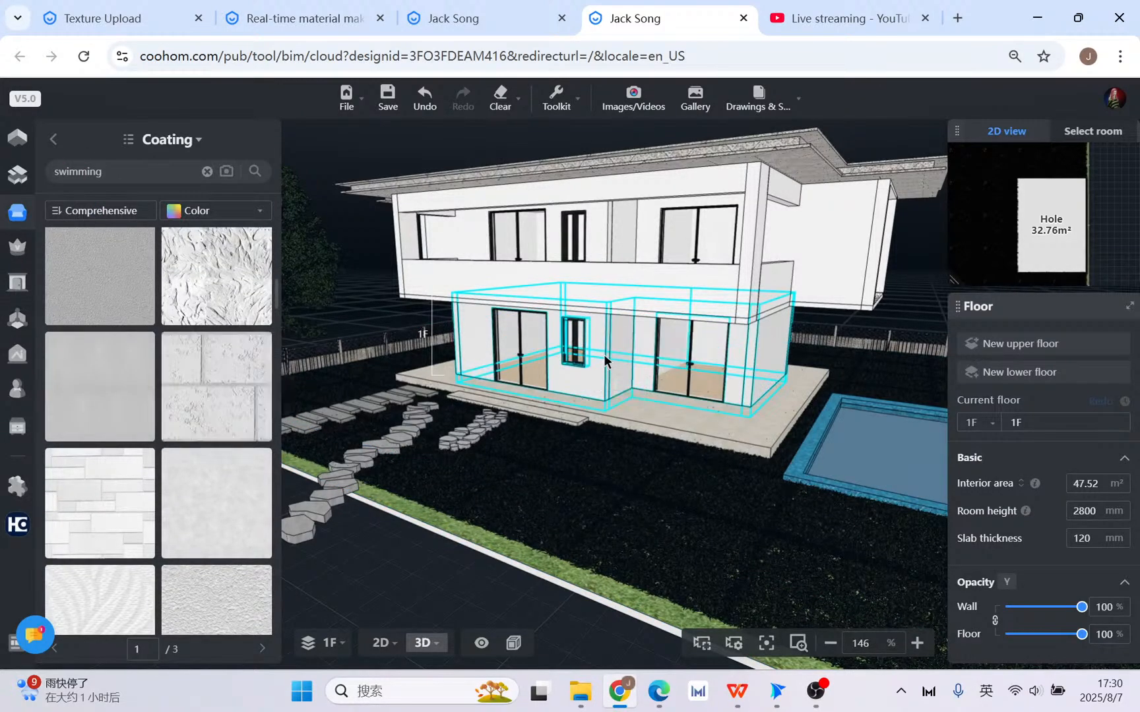
pyautogui.scroll(6, 607, 360)
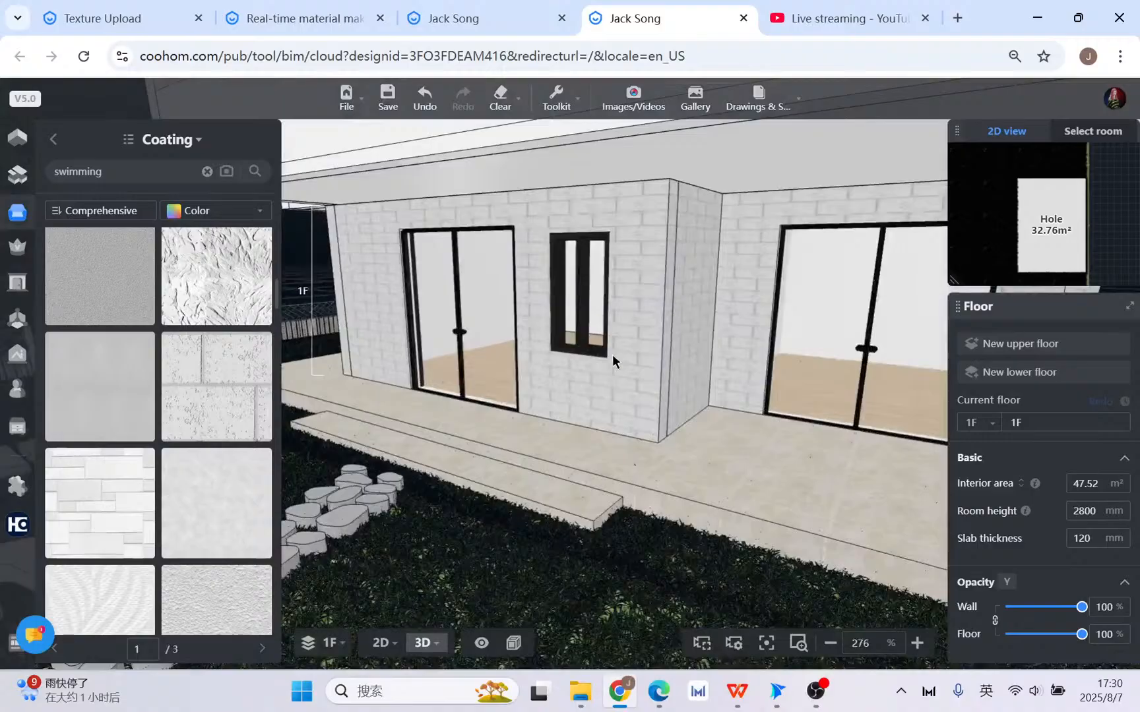
pyautogui.click(612, 360)
pyautogui.click(110, 395)
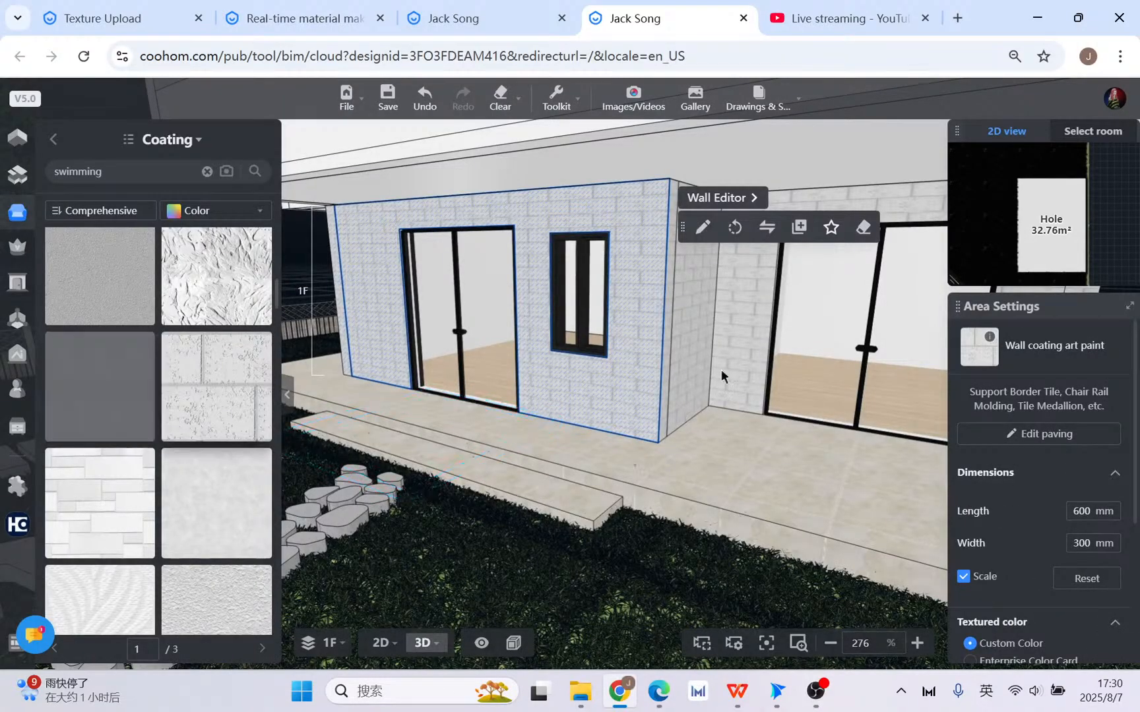
pyautogui.click(650, 335)
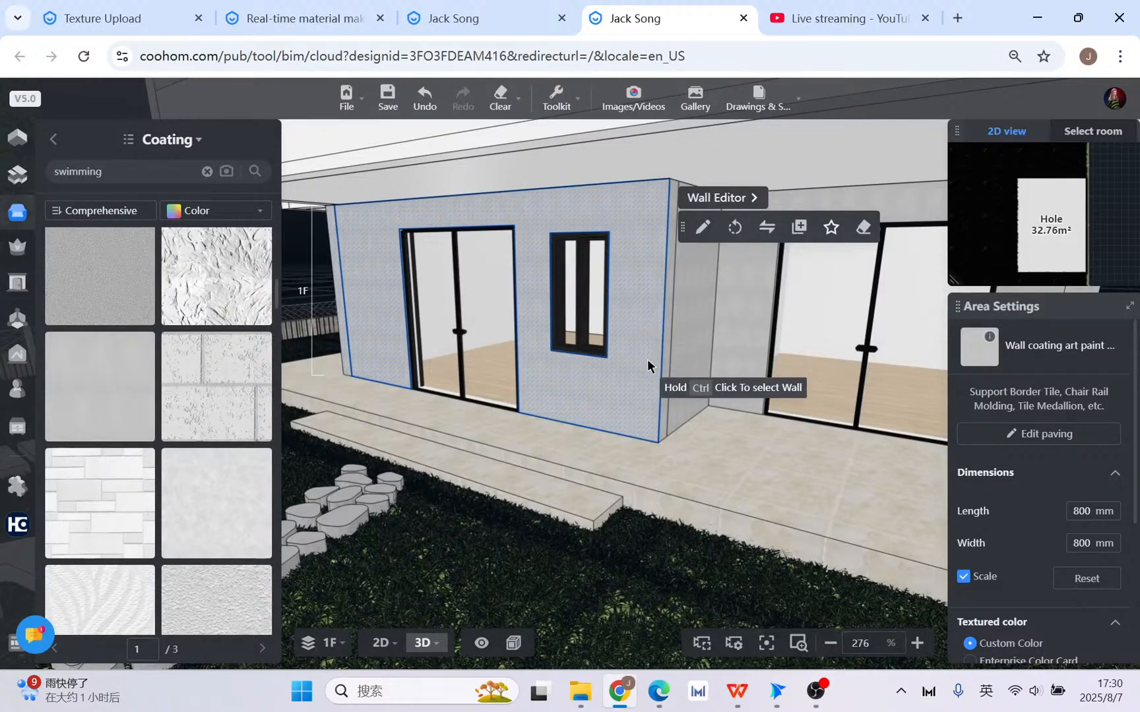
# - Return to the Finishes categories and open the Granites collection
pyautogui.scroll(-3, 652, 340)
pyautogui.moveTo(97, 479)
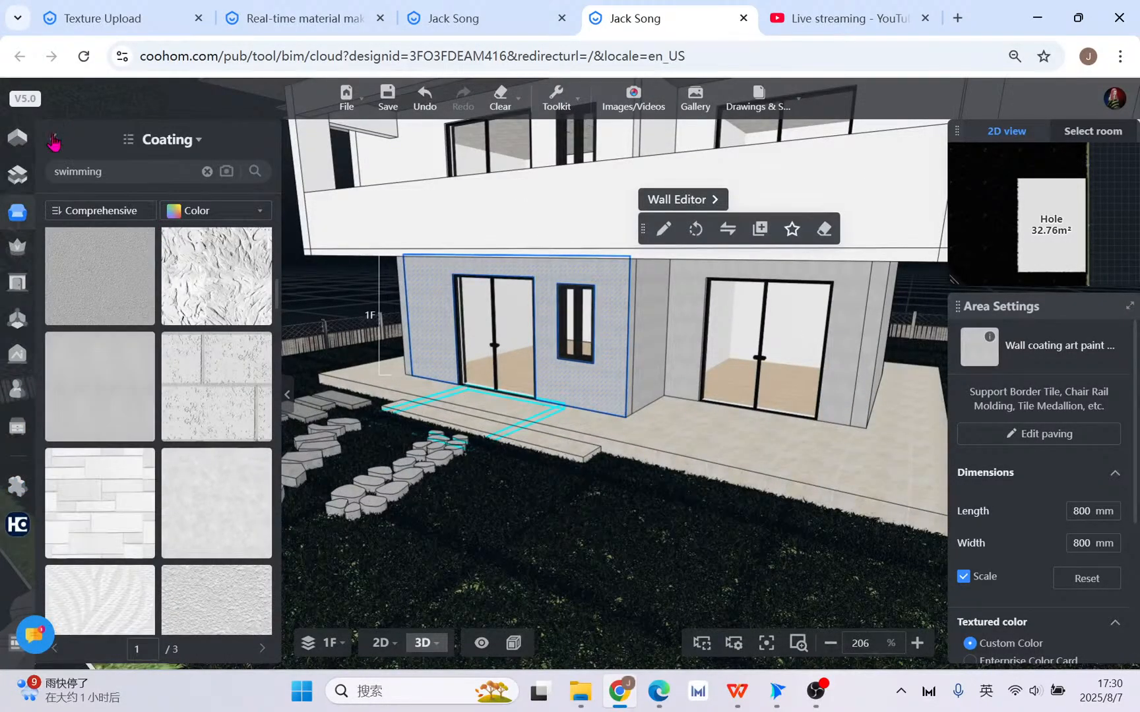
pyautogui.click(55, 140)
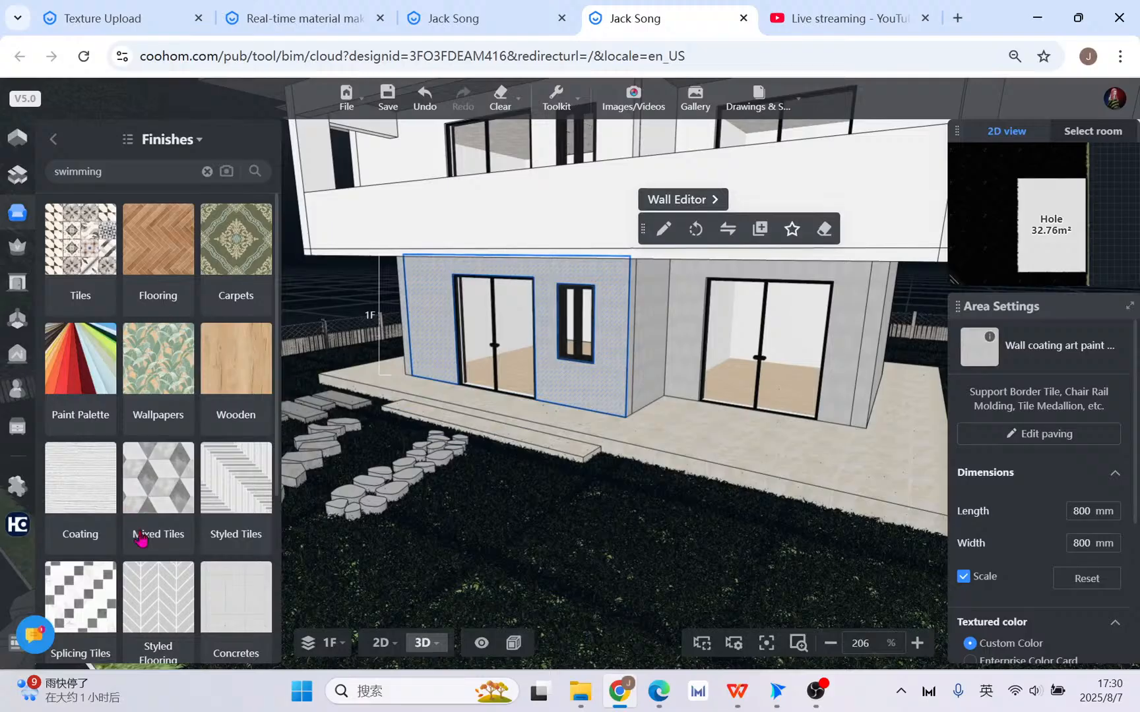
pyautogui.scroll(-4, 144, 544)
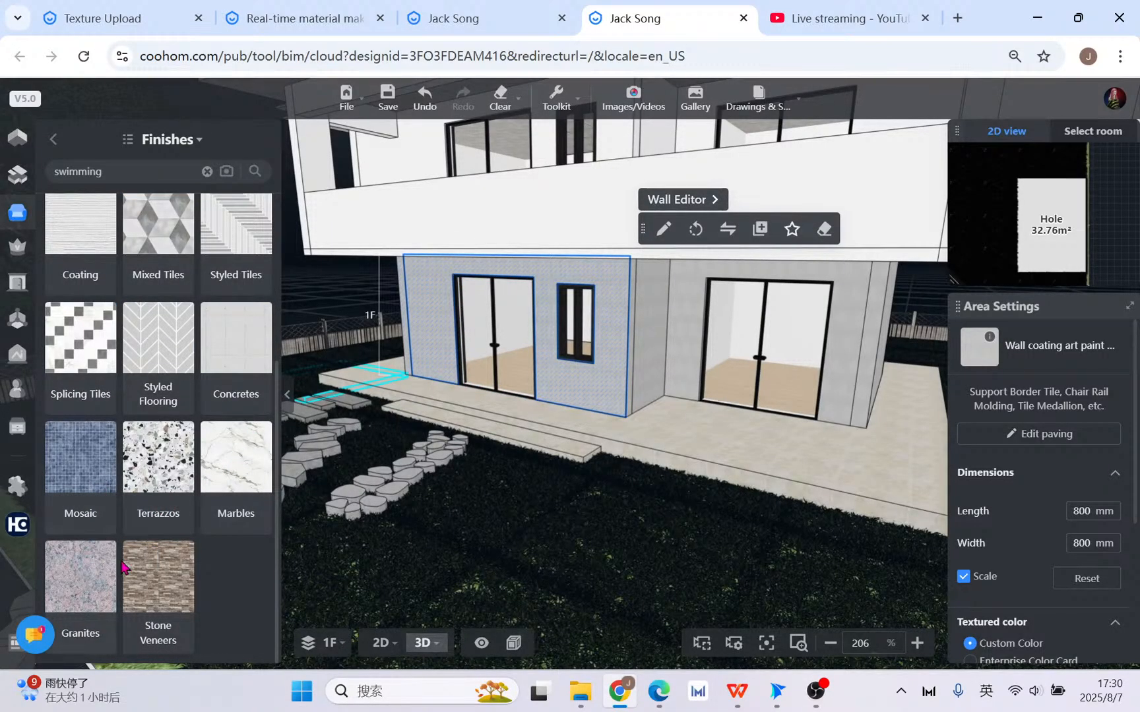
pyautogui.click(97, 586)
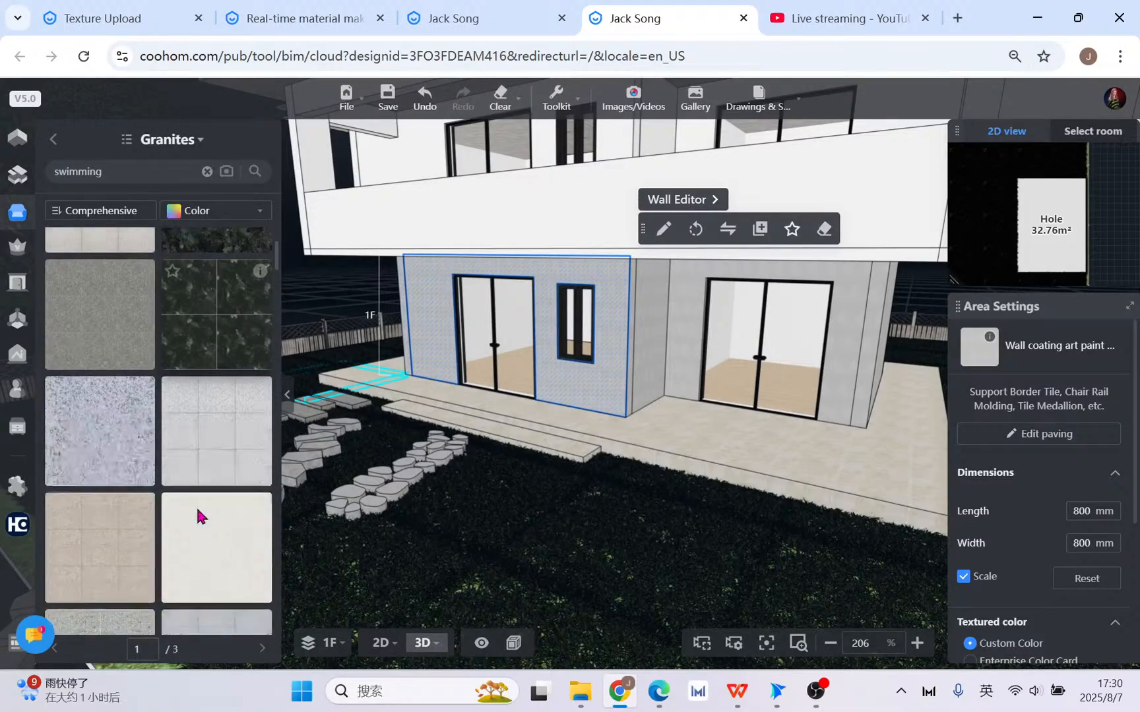
# - Cover the ground-floor exterior walls with Granite-22, look through more granites and replace it with Granite-24
pyautogui.moveTo(223, 399); pyautogui.dragTo(616, 381)
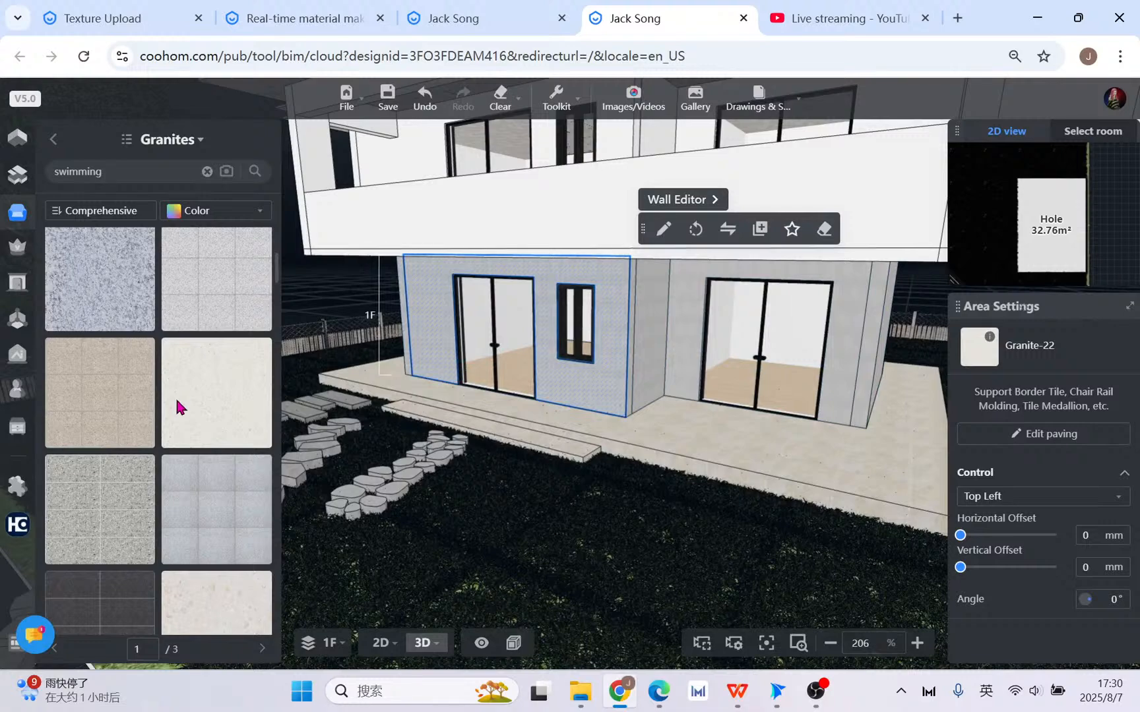
pyautogui.scroll(-5, 177, 410)
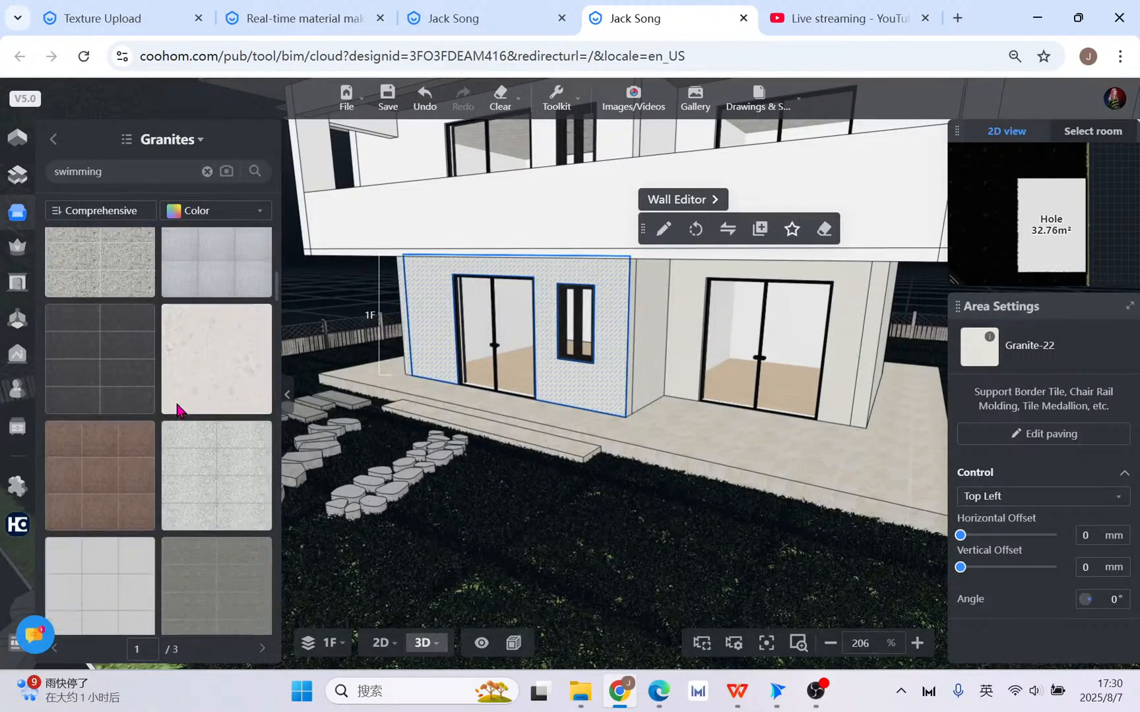
pyautogui.scroll(-6, 177, 408)
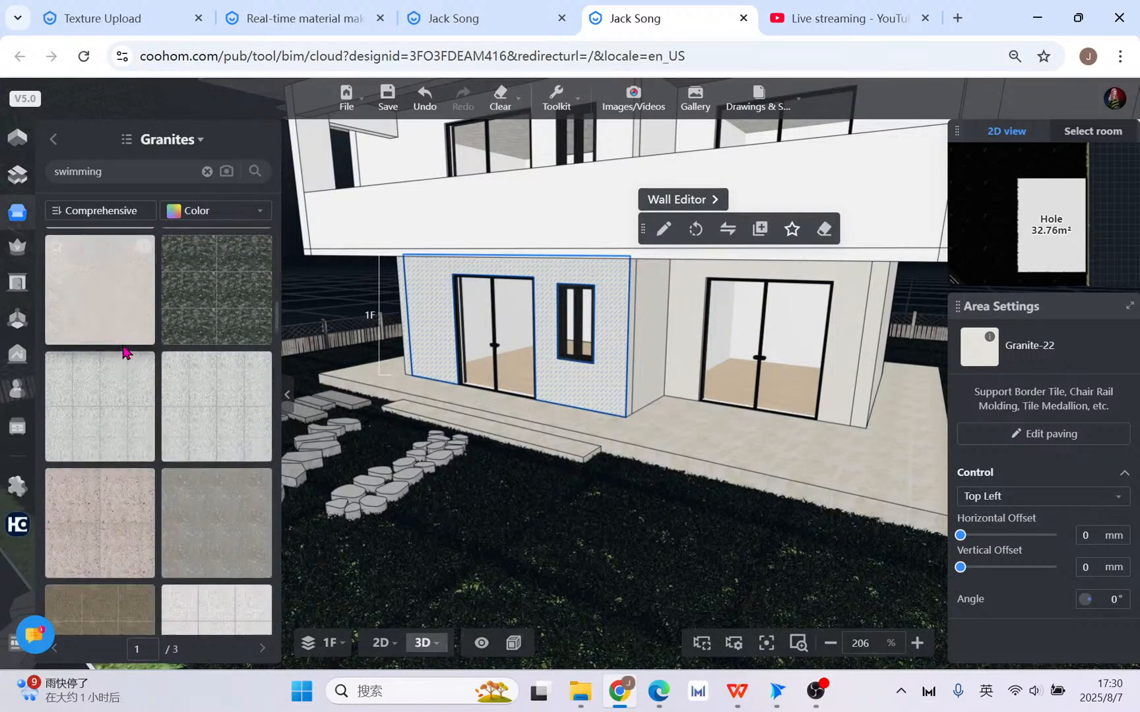
pyautogui.scroll(-6, 126, 351)
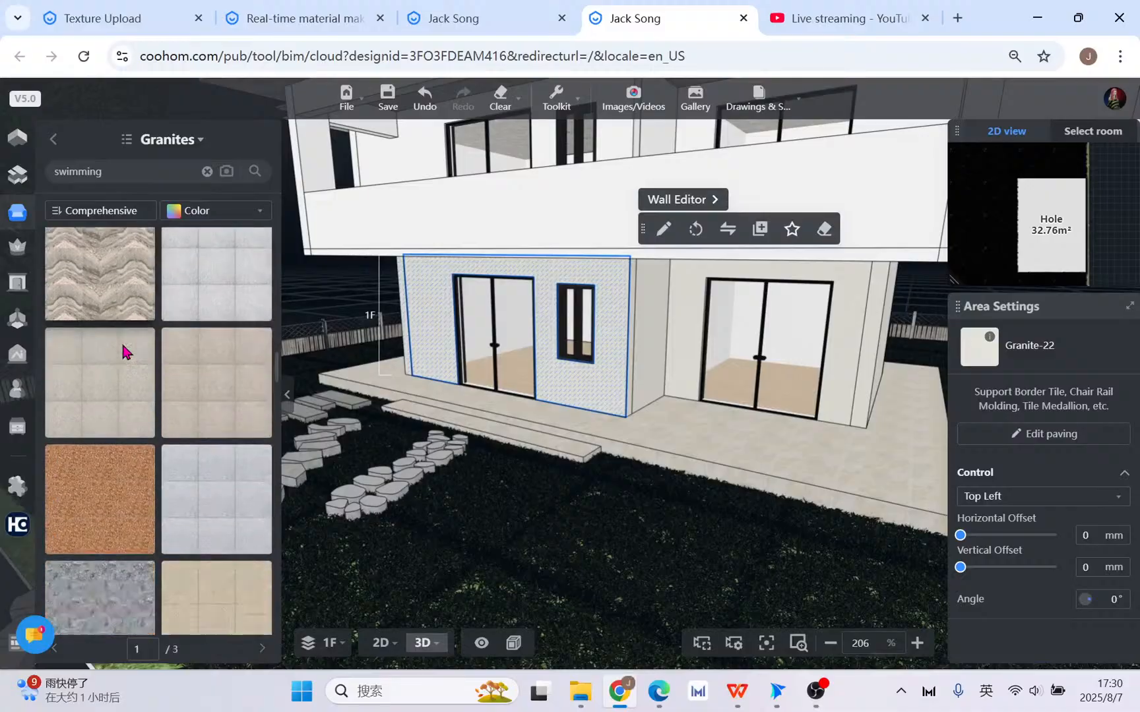
pyautogui.scroll(-5, 125, 351)
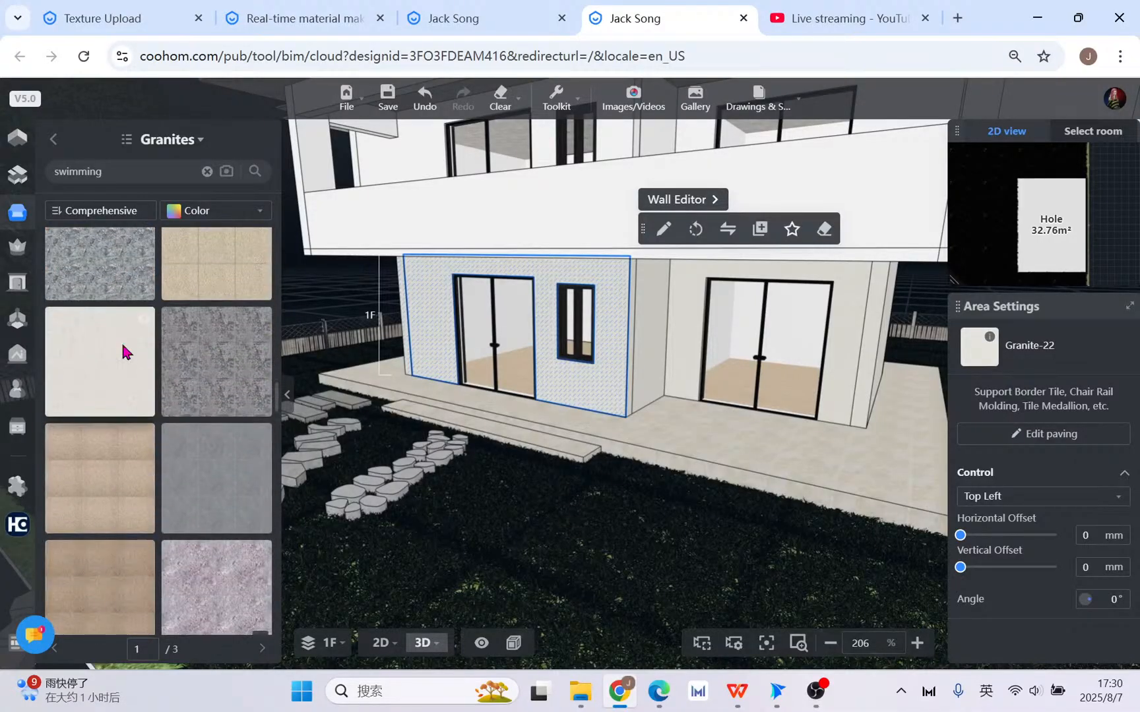
pyautogui.moveTo(125, 355); pyautogui.dragTo(155, 353)
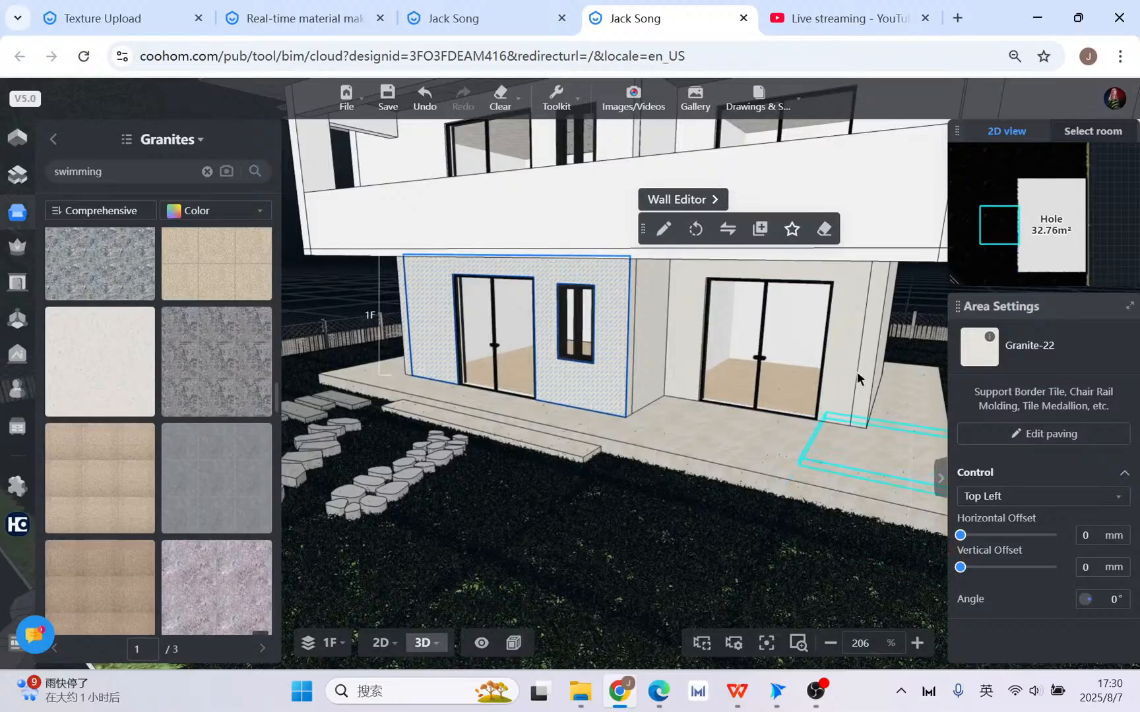
pyautogui.click(126, 380)
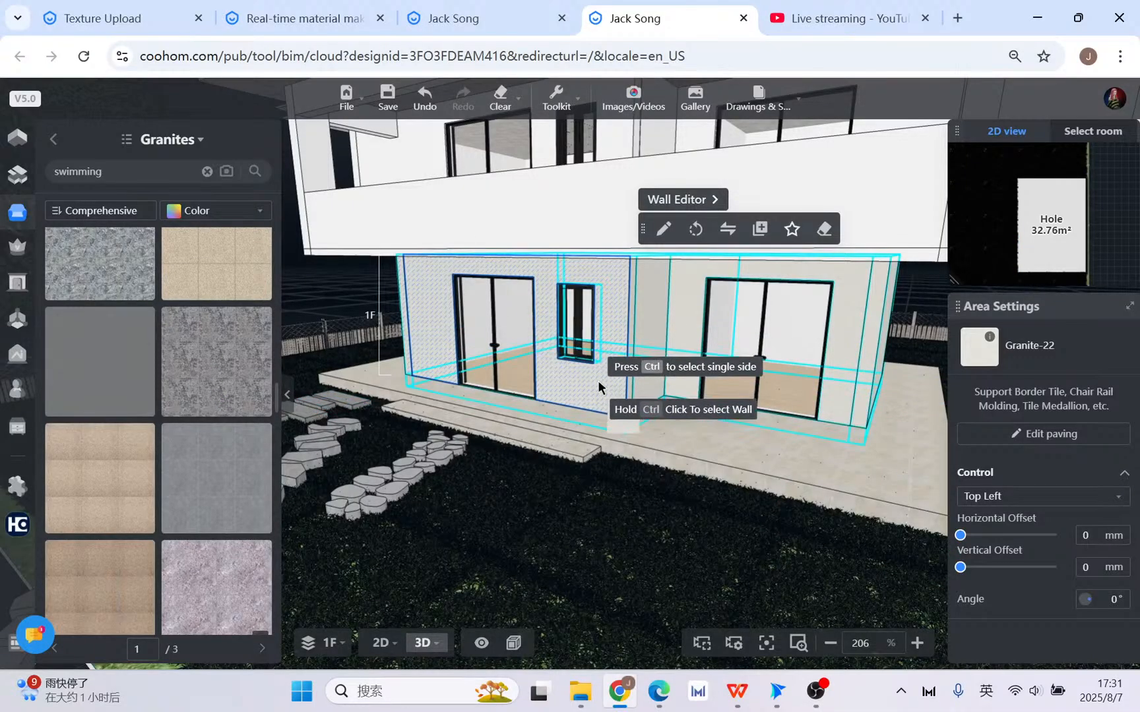
pyautogui.click(598, 380)
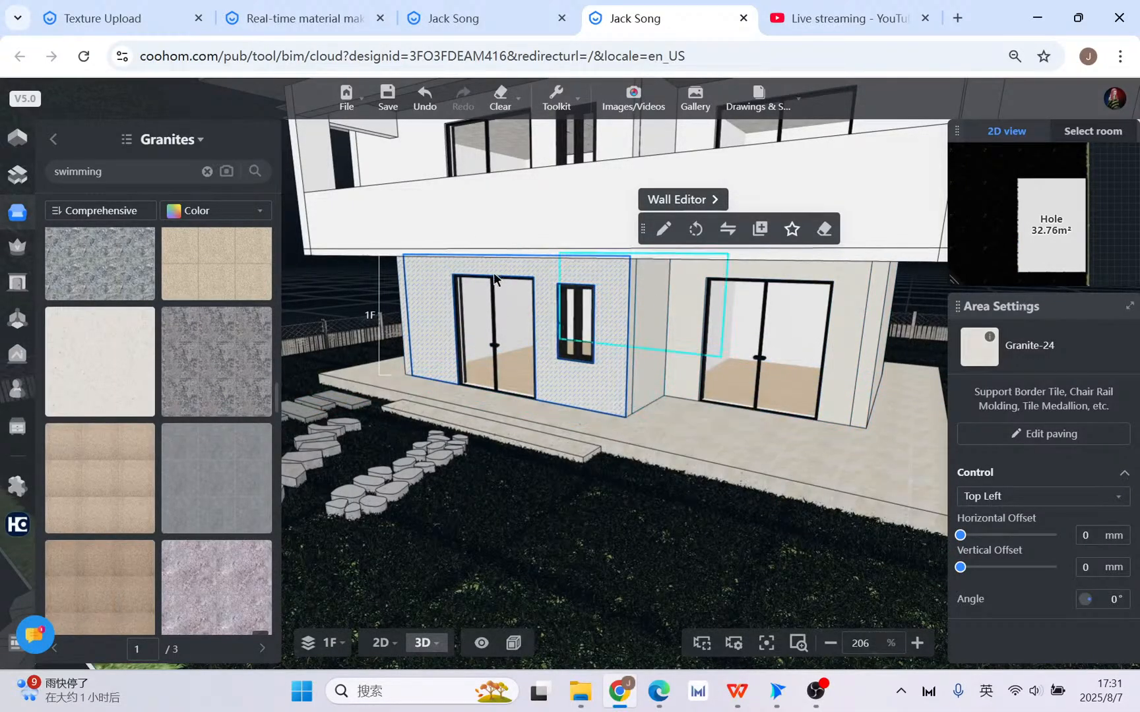
# - Make 2F the current floor for editing
pyautogui.scroll(-2, 580, 343)
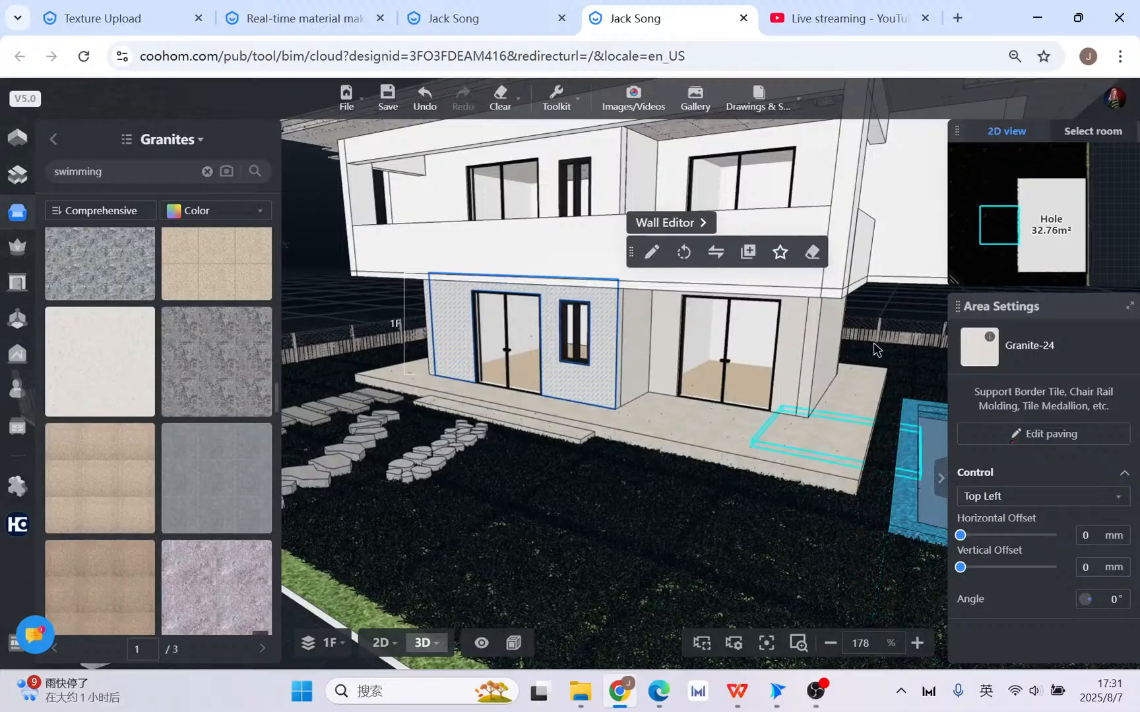
pyautogui.click(898, 322)
pyautogui.click(987, 424)
pyautogui.click(979, 450)
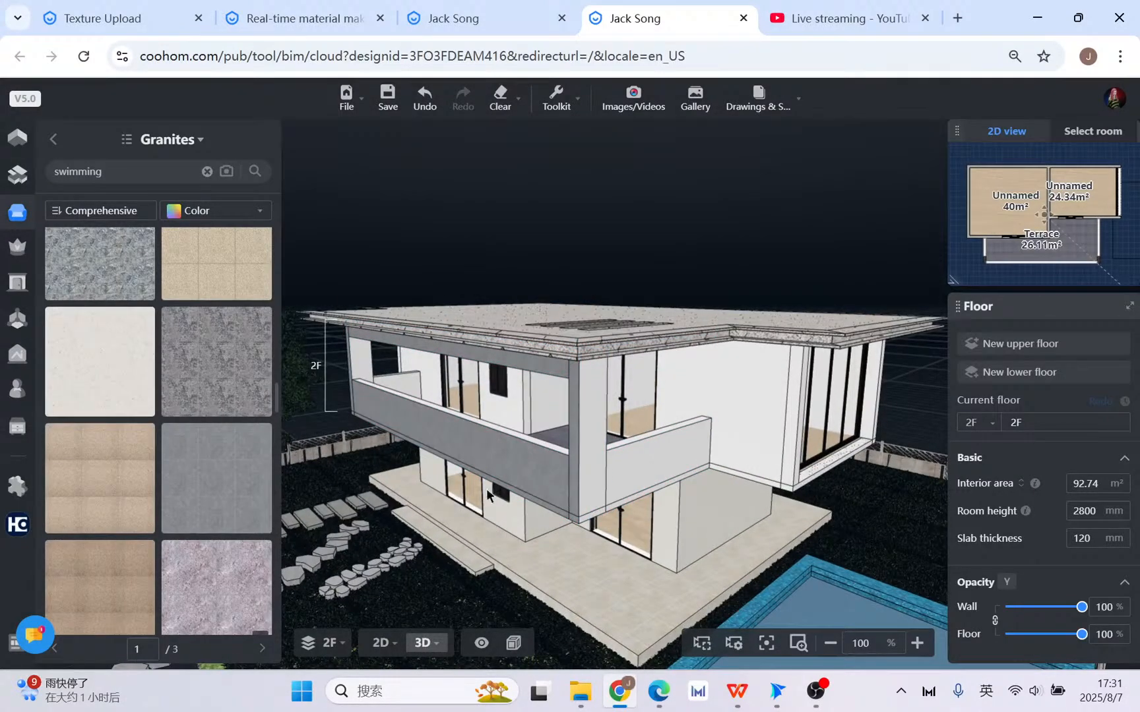
# - Apply Granite-24 to the second-floor terrace's front and side parapet walls and the adjoining exterior wall
pyautogui.click(145, 380)
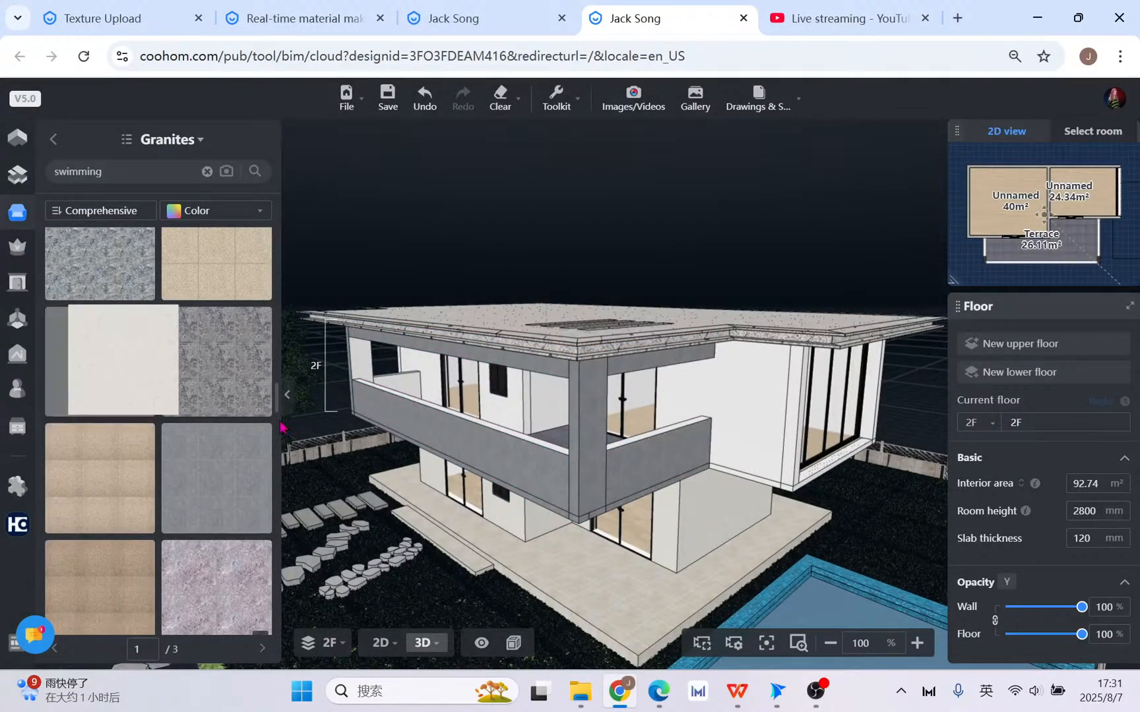
pyautogui.click(554, 463)
pyautogui.click(119, 374)
pyautogui.click(600, 476)
pyautogui.click(106, 367)
pyautogui.click(740, 399)
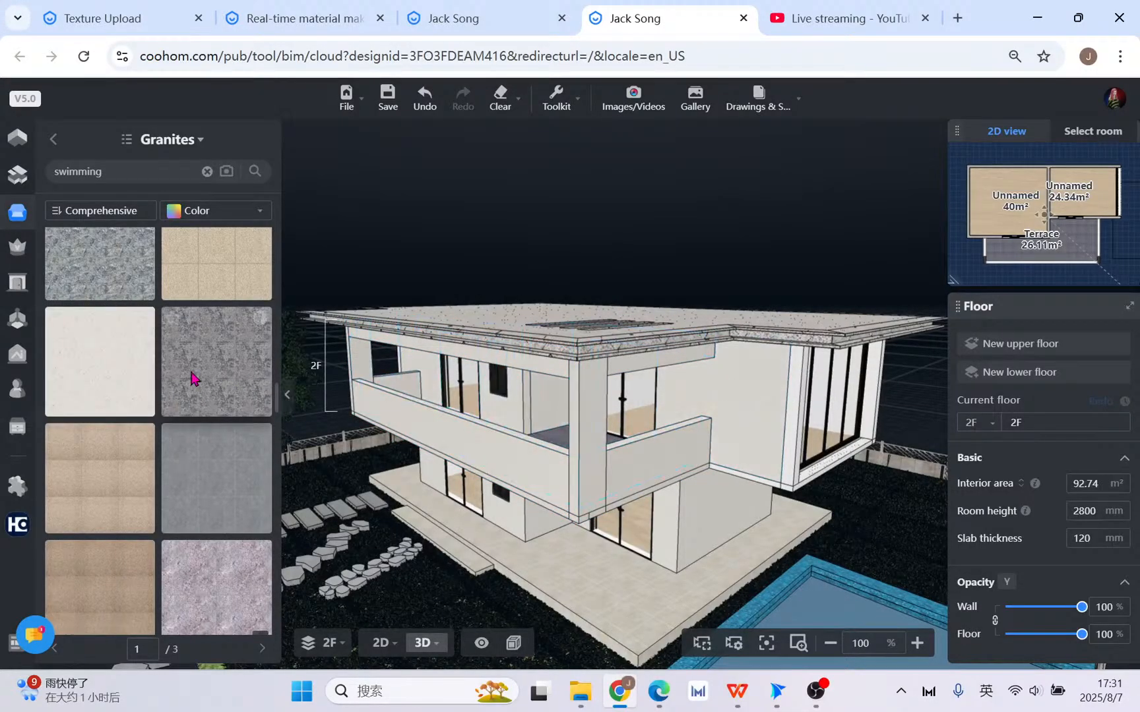
# - Apply Granite-24 to the second-floor exterior wall around the large window and the blank wall around the corner
pyautogui.click(120, 354)
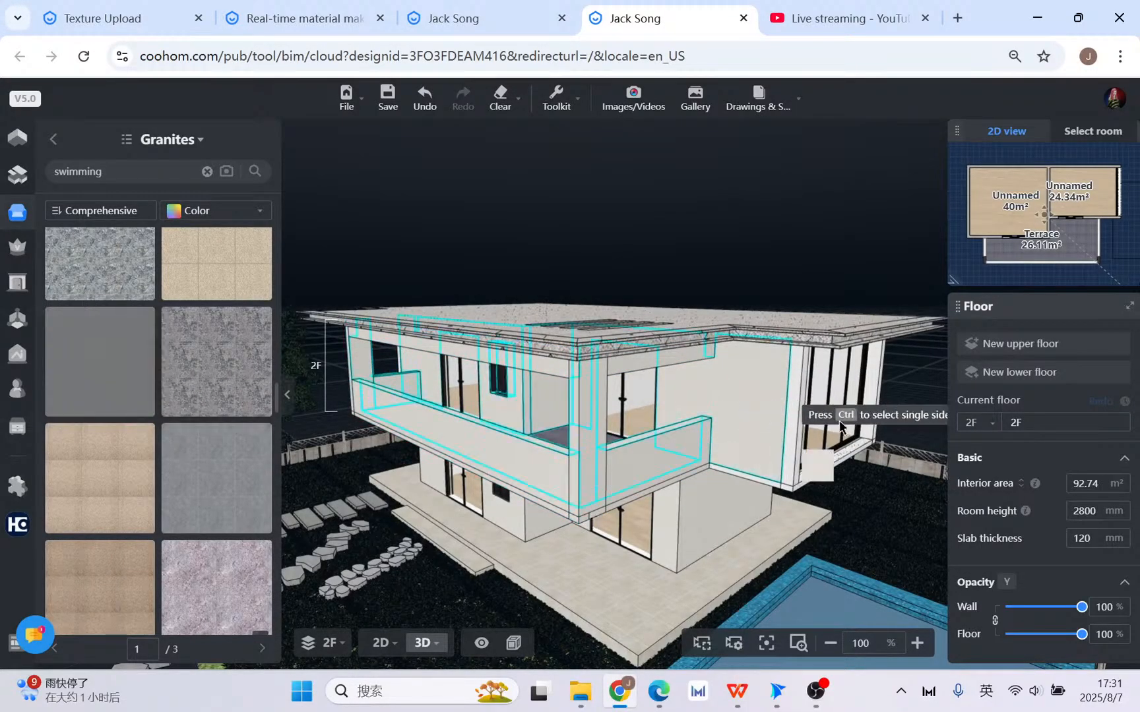
pyautogui.click(794, 421)
pyautogui.scroll(-3, 750, 450)
pyautogui.moveTo(749, 450); pyautogui.dragTo(523, 448)
pyautogui.click(106, 386)
pyautogui.click(502, 395)
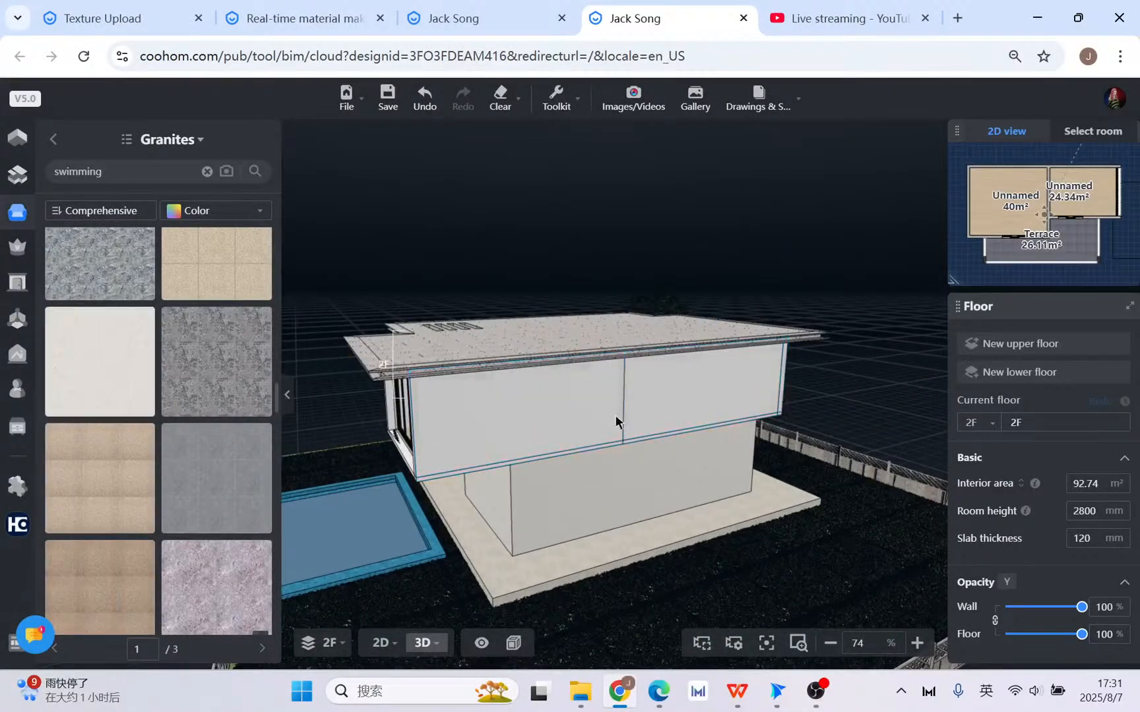
# - Apply Granite-24 to the remaining second-floor exterior walls, including the end of the terrace beside the tree
pyautogui.moveTo(862, 417); pyautogui.dragTo(422, 389)
pyautogui.moveTo(84, 356)
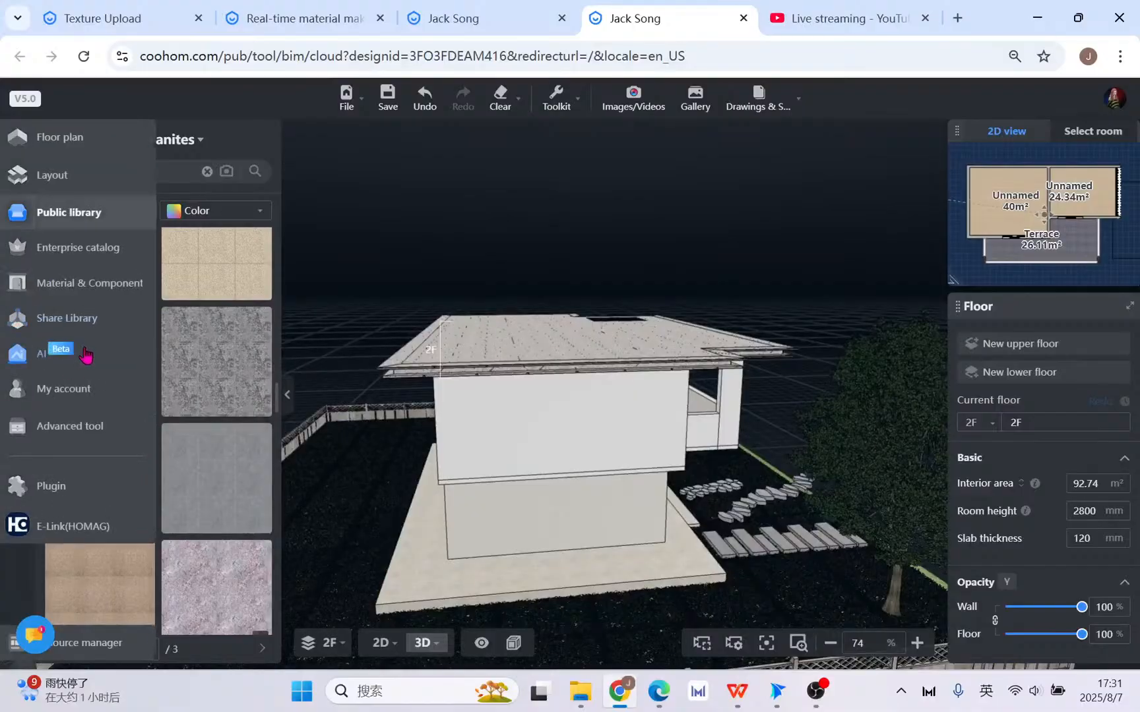
pyautogui.click(119, 371)
pyautogui.click(674, 435)
pyautogui.moveTo(674, 434); pyautogui.dragTo(376, 406)
pyautogui.click(136, 340)
pyautogui.scroll(2, 631, 434)
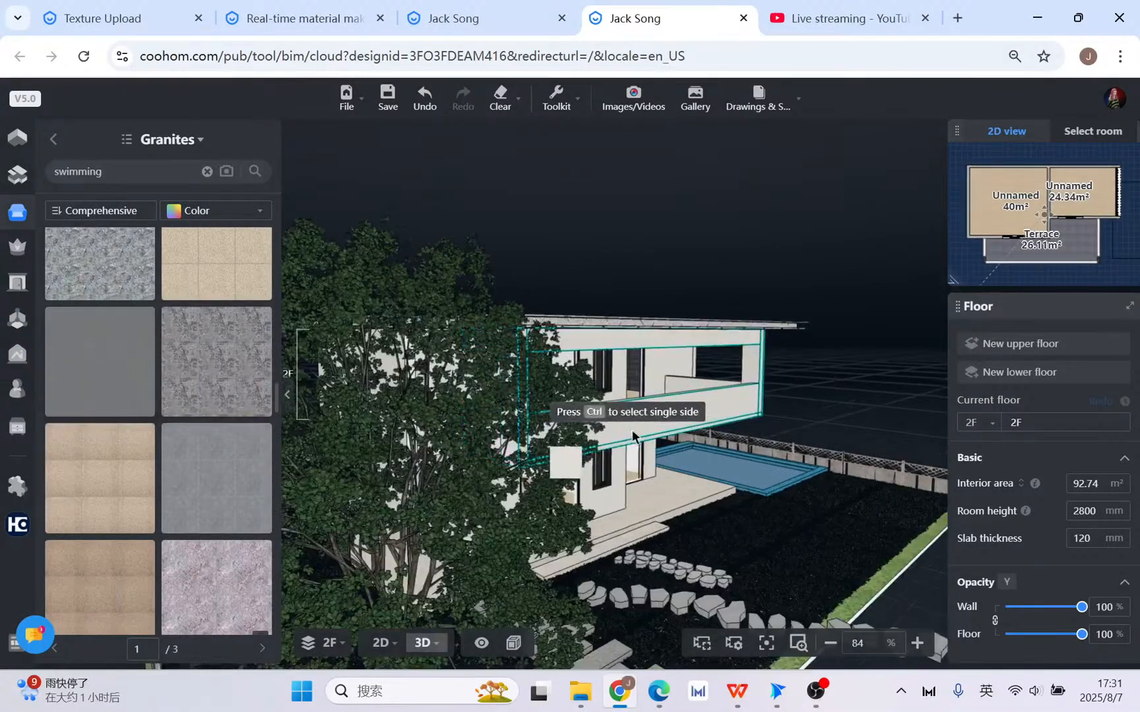
pyautogui.scroll(5, 631, 435)
pyautogui.click(408, 328)
# - Check the villa's new wall finish from overall views and open the Images/Videos rendering workspace
pyautogui.scroll(-8, 593, 423)
pyautogui.moveTo(794, 430); pyautogui.dragTo(500, 600)
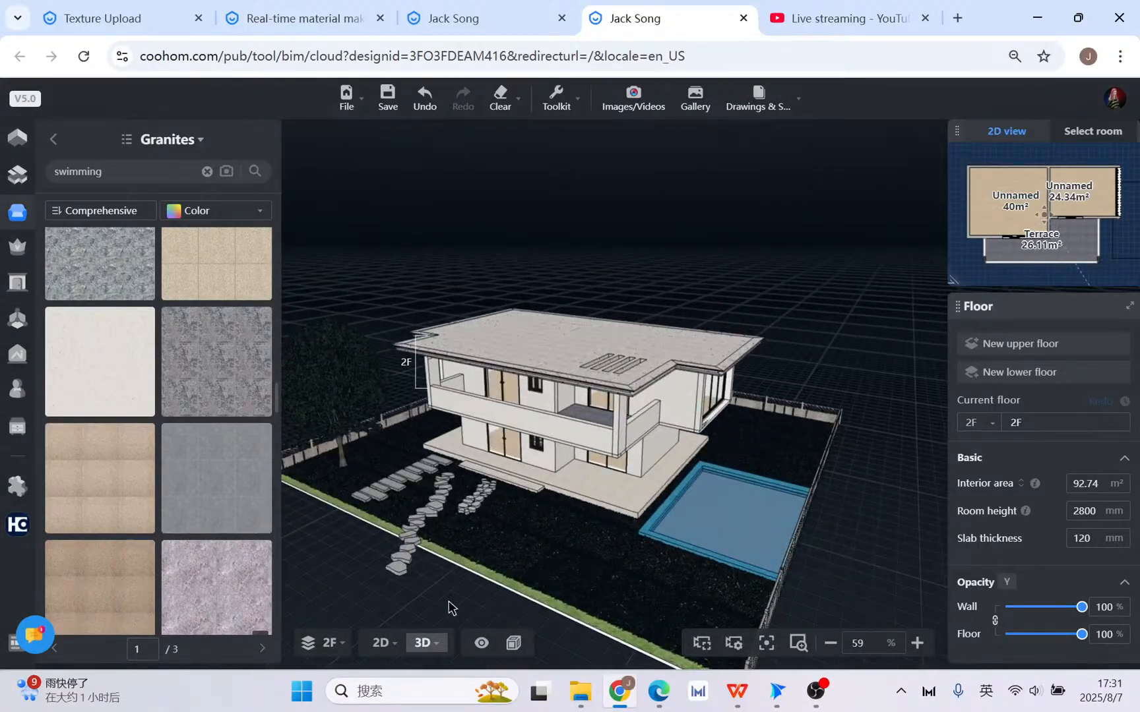
pyautogui.moveTo(449, 601); pyautogui.dragTo(516, 591, button='right')
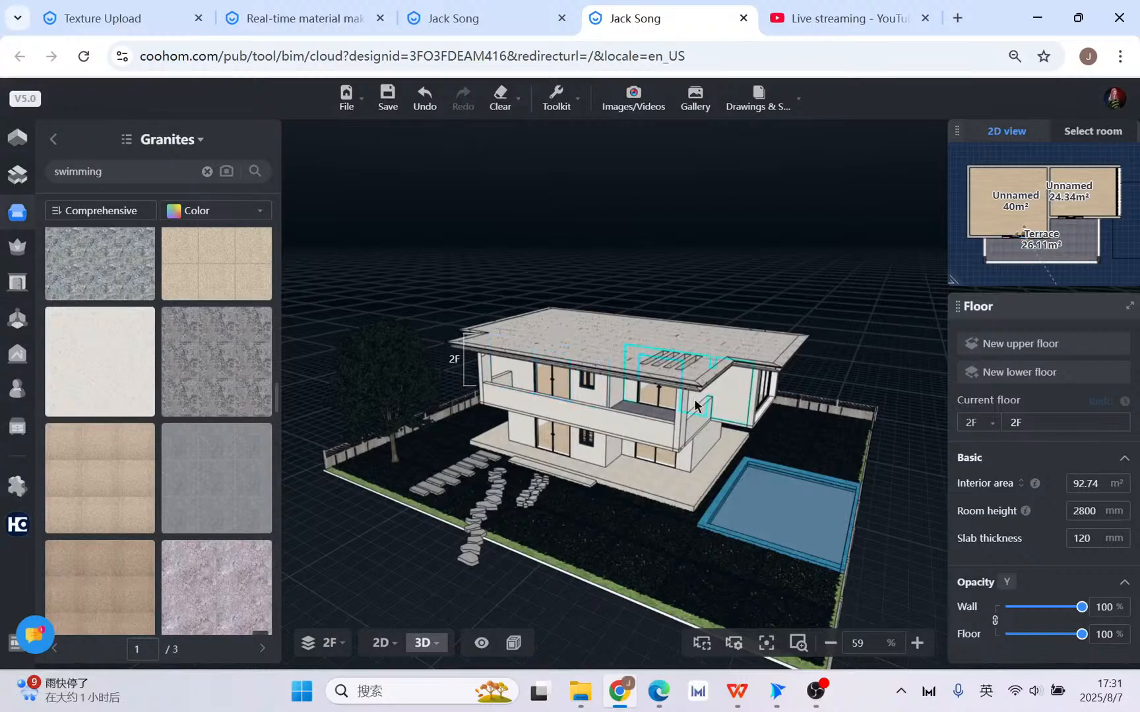
pyautogui.scroll(2, 551, 465)
pyautogui.moveTo(600, 482)
pyautogui.mouseDown()
pyautogui.moveTo(713, 460)
pyautogui.moveTo(635, 454)
pyautogui.moveTo(600, 478)
pyautogui.mouseUp()
pyautogui.scroll(-2, 605, 476)
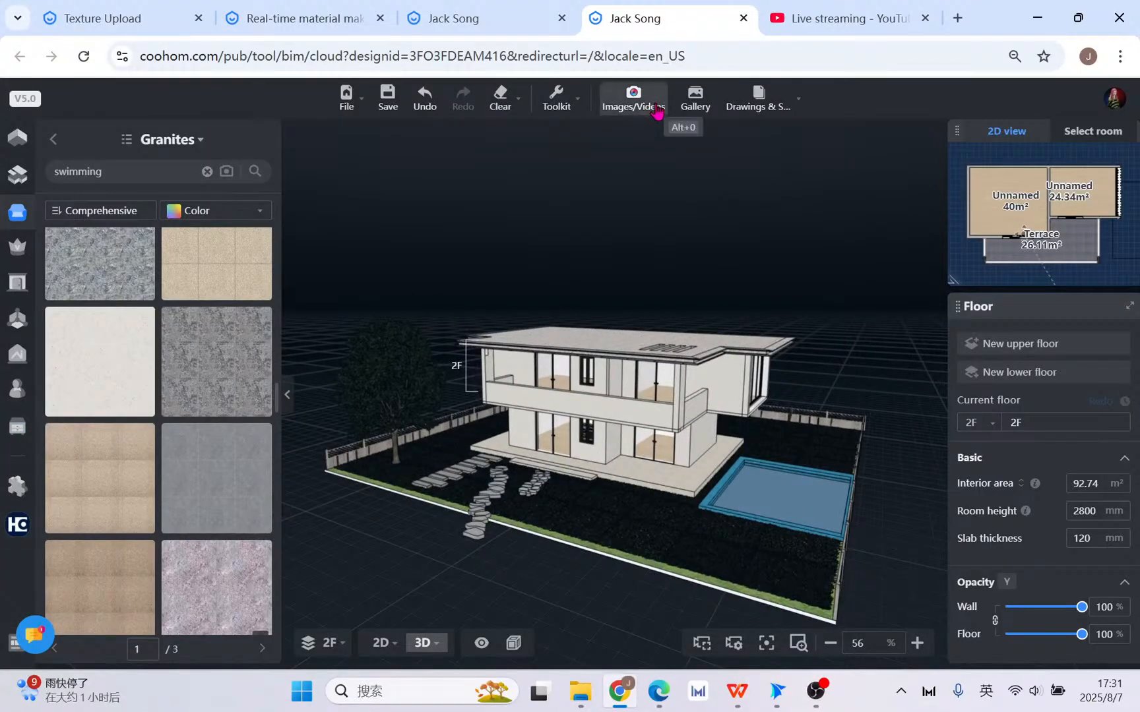
pyautogui.click(633, 99)
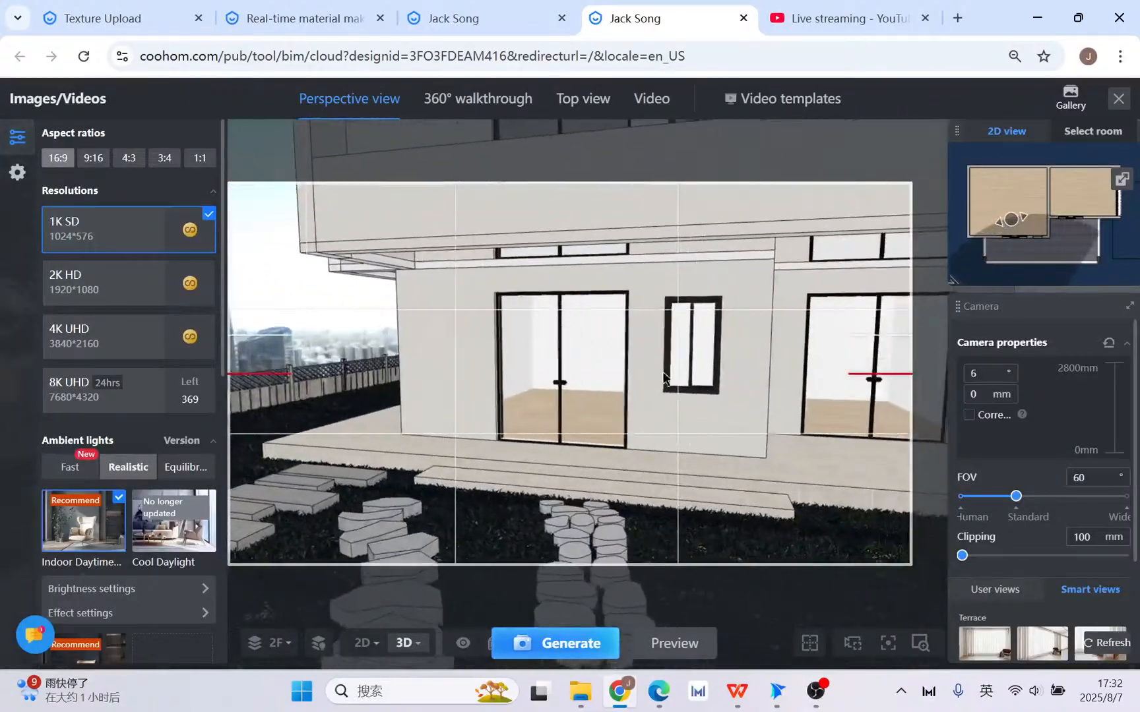
pyautogui.moveTo(548, 376); pyautogui.dragTo(677, 373, button='right')
pyautogui.moveTo(522, 380)
pyautogui.mouseDown(button='right')
pyautogui.moveTo(591, 377)
pyautogui.moveTo(595, 285)
pyautogui.mouseUp(button='right')
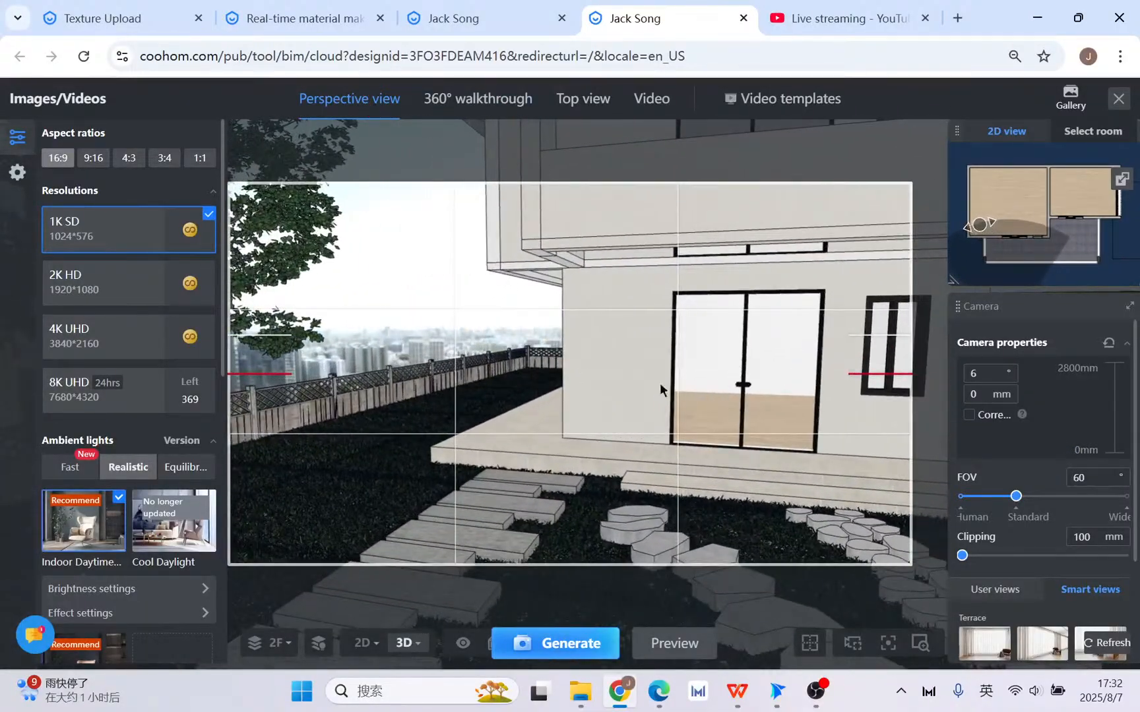
pyautogui.moveTo(660, 384)
pyautogui.mouseDown(button='right')
pyautogui.moveTo(686, 401)
pyautogui.moveTo(674, 394)
pyautogui.mouseUp(button='right')
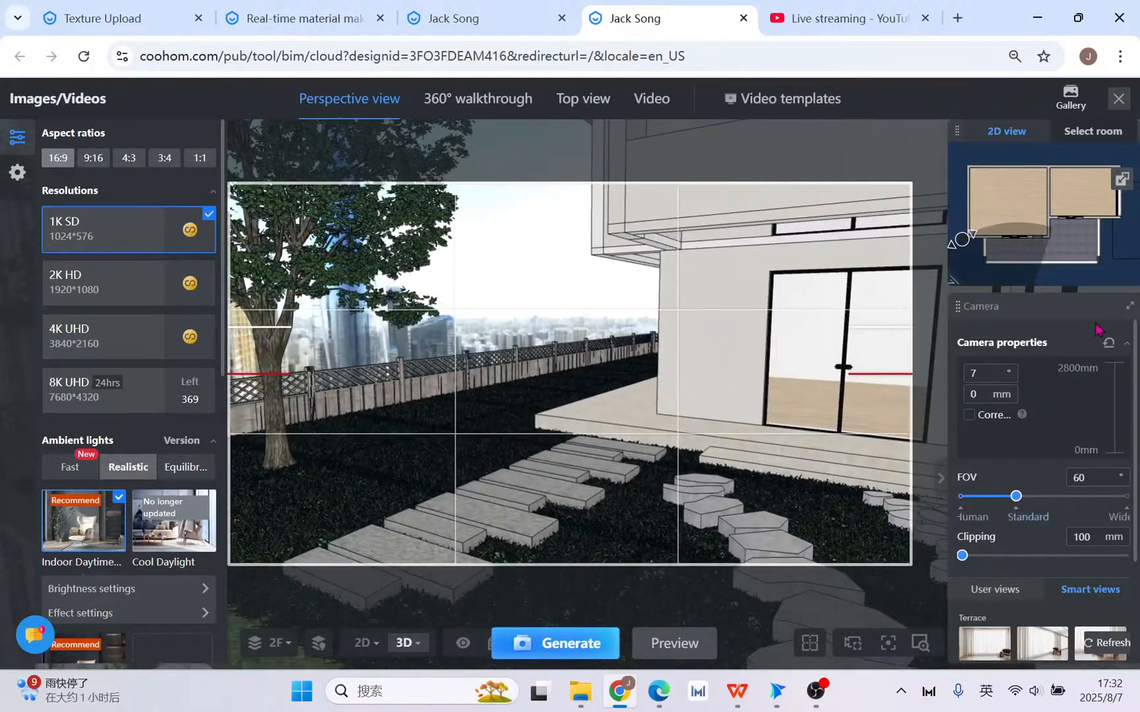
# - Switch the render view to floor 1F and place the camera in the front yard, facing the villa's corner
pyautogui.click(274, 643)
pyautogui.click(244, 505)
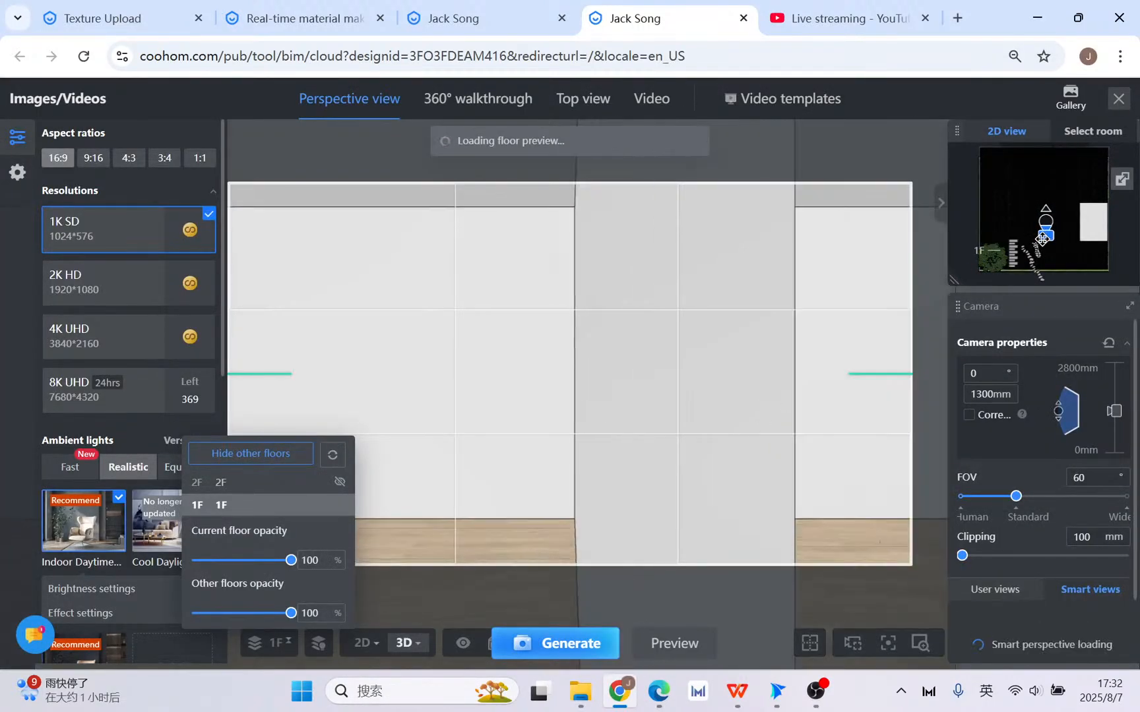
pyautogui.moveTo(1043, 239); pyautogui.dragTo(1019, 265)
pyautogui.moveTo(788, 404); pyautogui.dragTo(702, 413)
pyautogui.scroll(-6, 746, 394)
pyautogui.press('s')
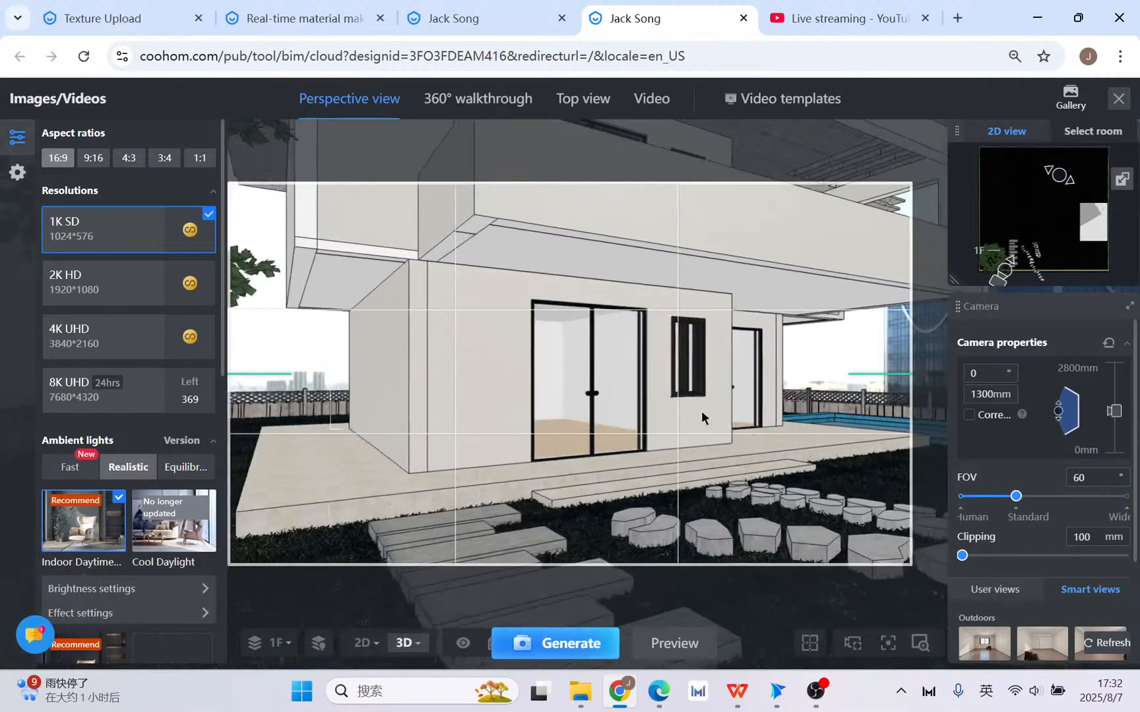
# - Reframe the shot with the large tree in the foreground and the villa behind, lowering the camera to 887 mm
pyautogui.press('d')
pyautogui.press('s')
pyautogui.moveTo(607, 434); pyautogui.dragTo(657, 409)
pyautogui.press('a')
pyautogui.press('a')
pyautogui.press('e')
pyautogui.press('q')
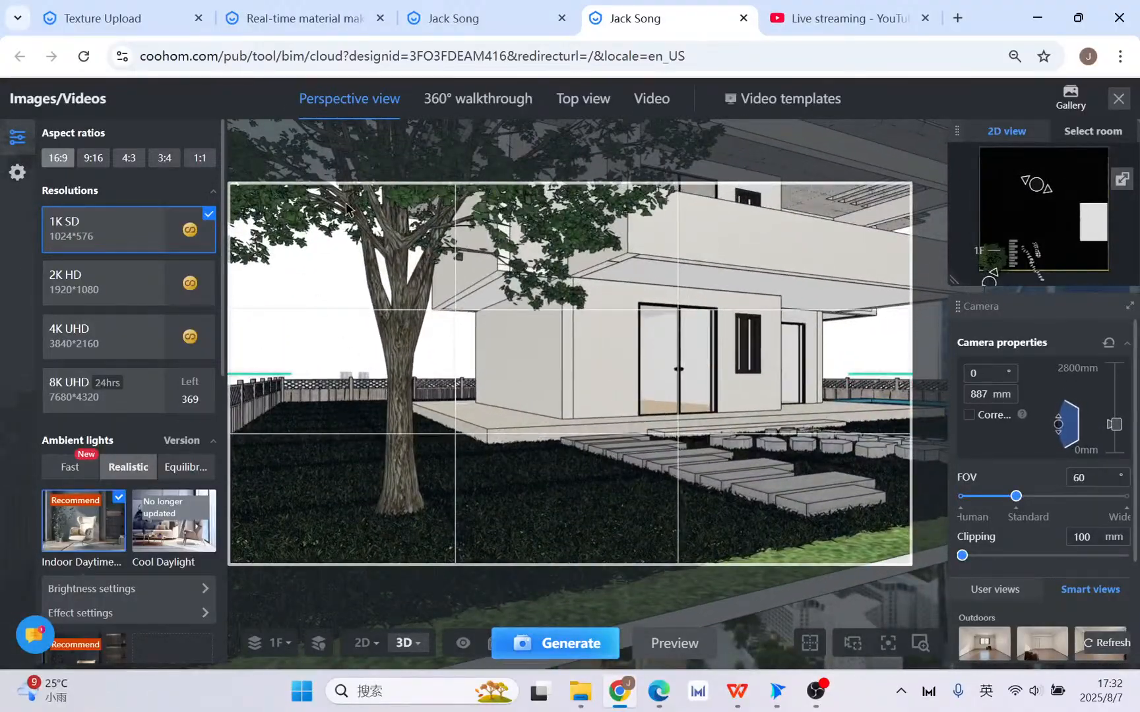
pyautogui.scroll(-3, 131, 468)
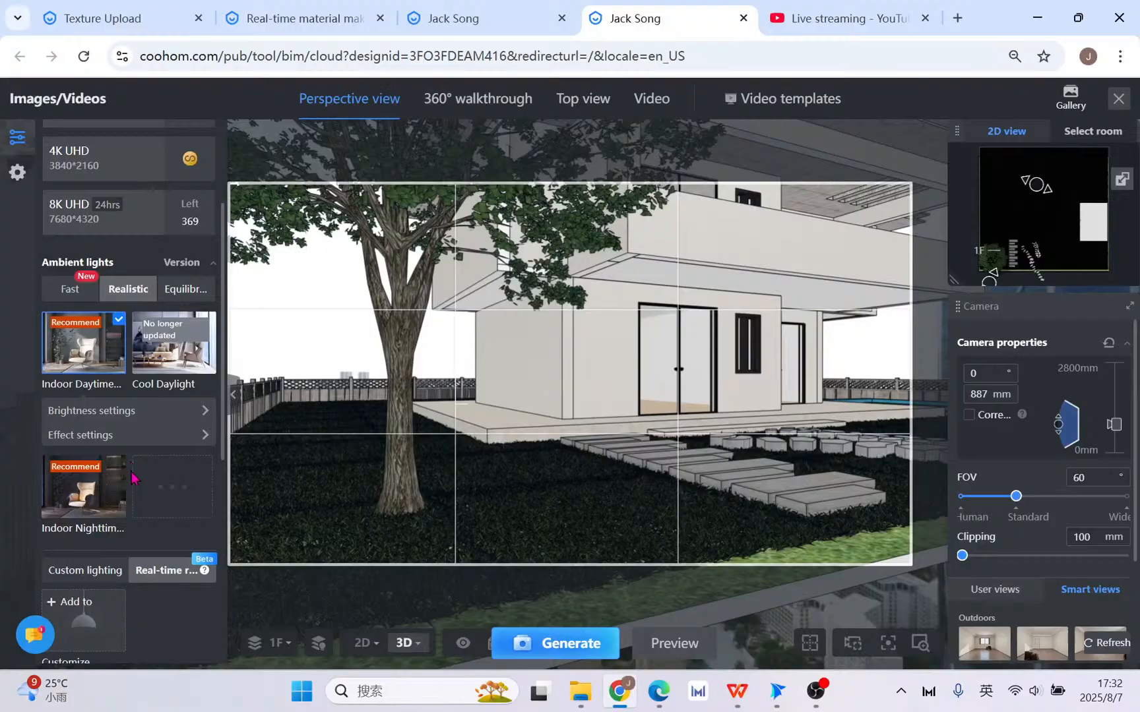
pyautogui.scroll(-2, 145, 514)
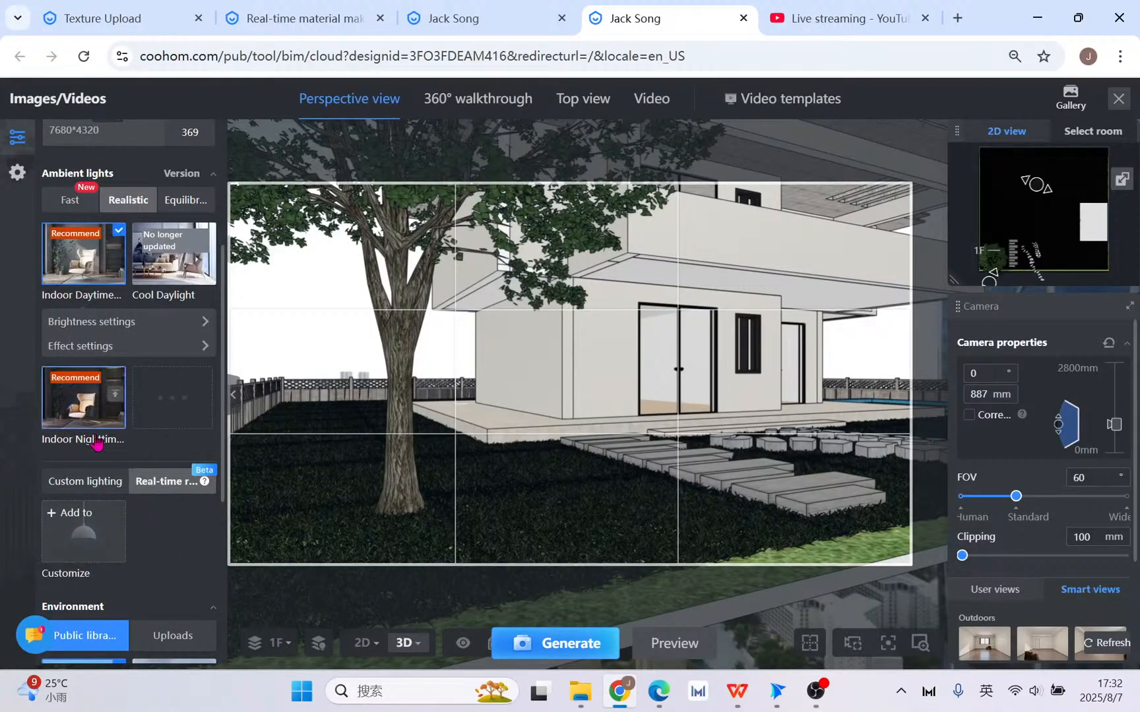
pyautogui.click(99, 538)
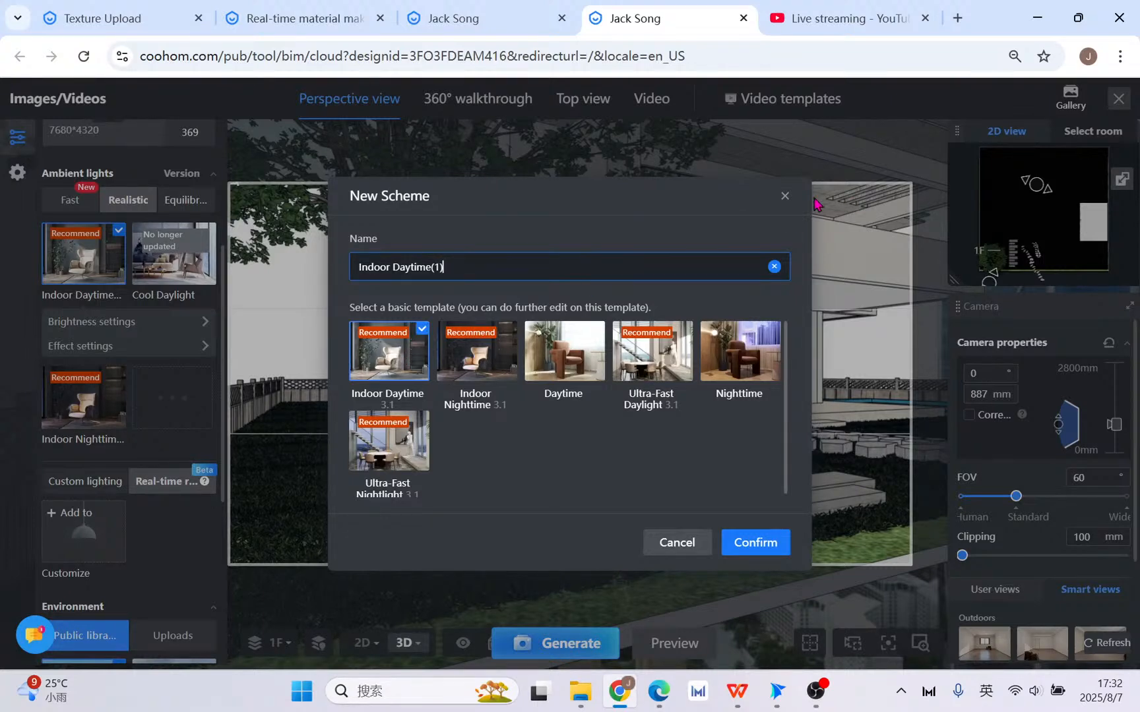
pyautogui.click(785, 196)
pyautogui.scroll(4, 119, 390)
pyautogui.scroll(-2, 163, 462)
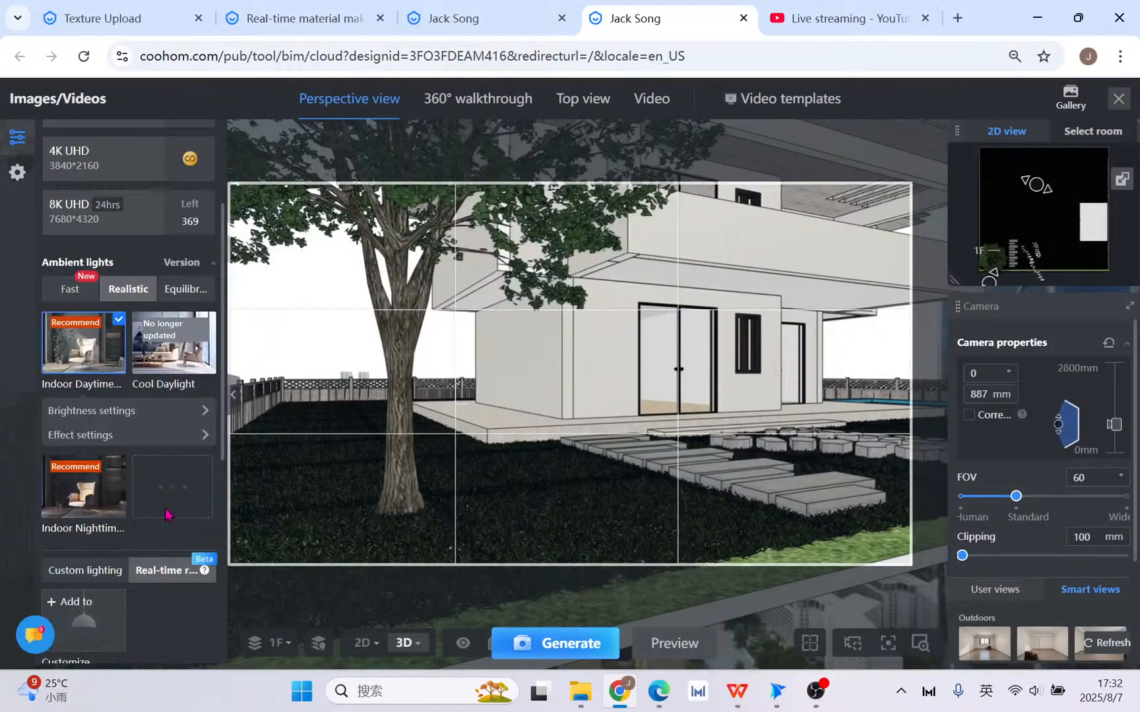
# - Apply the Realistic Outdoor Daytime lighting template from the additional realistic templates
pyautogui.click(173, 487)
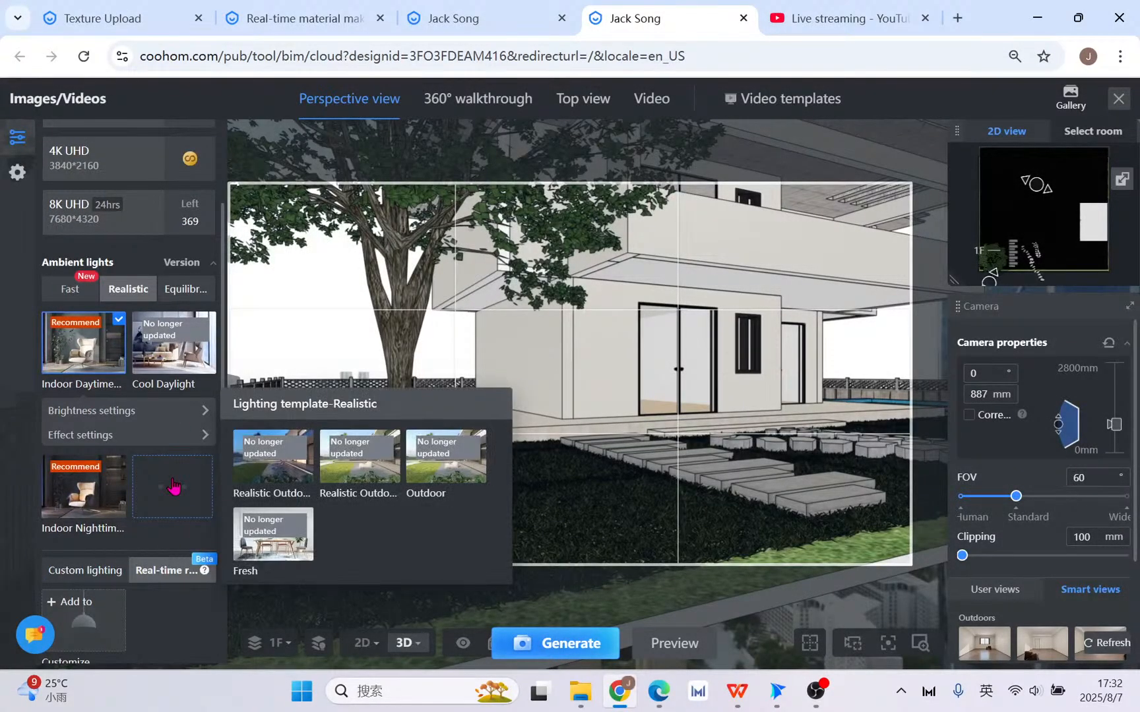
pyautogui.click(345, 474)
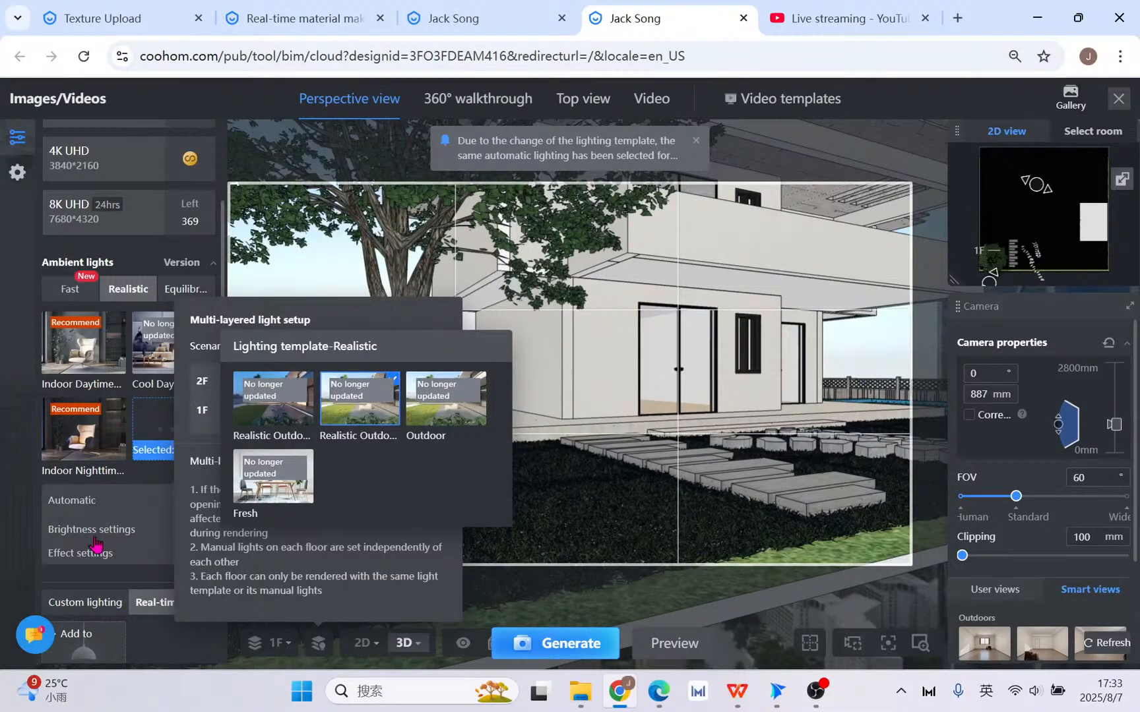
pyautogui.click(380, 403)
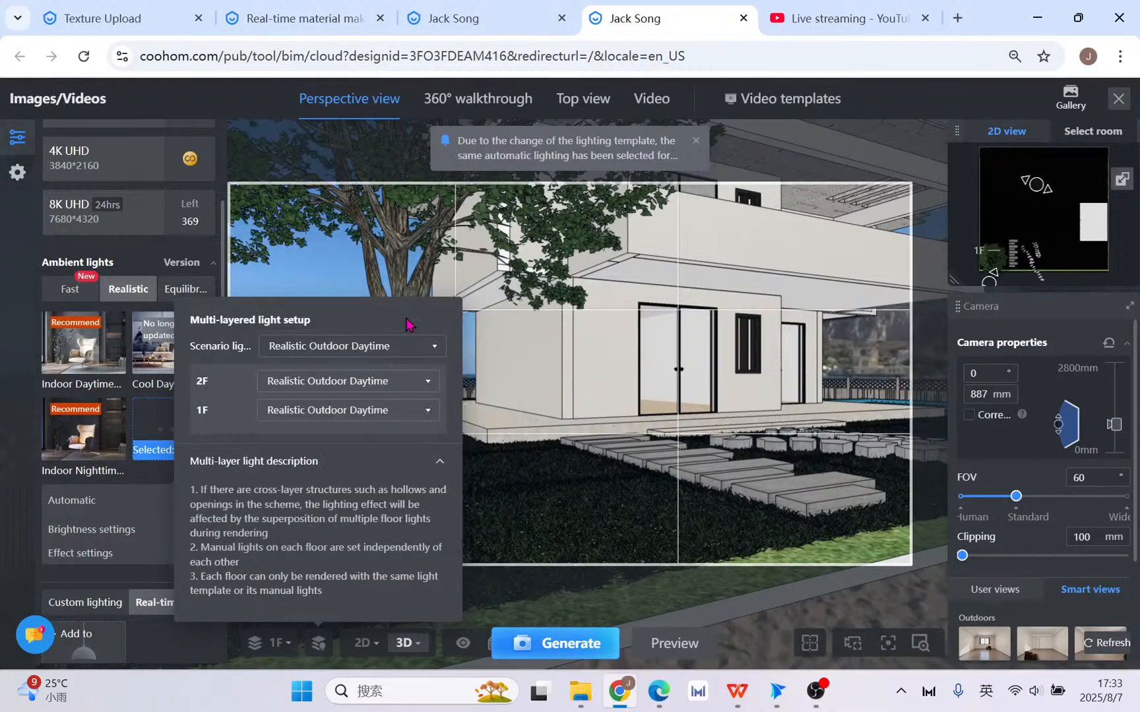
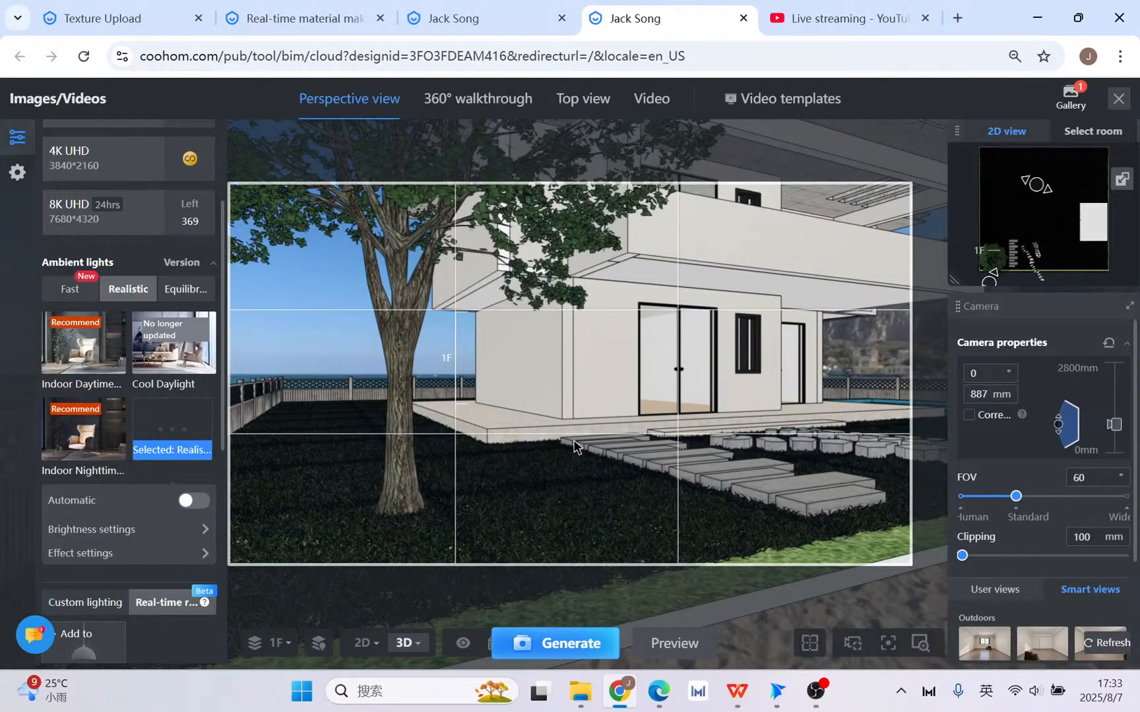
# - Create a custom real-time lighting scheme named Indoor Daytime(1) from the Indoor Daytime template
pyautogui.scroll(-5, 166, 531)
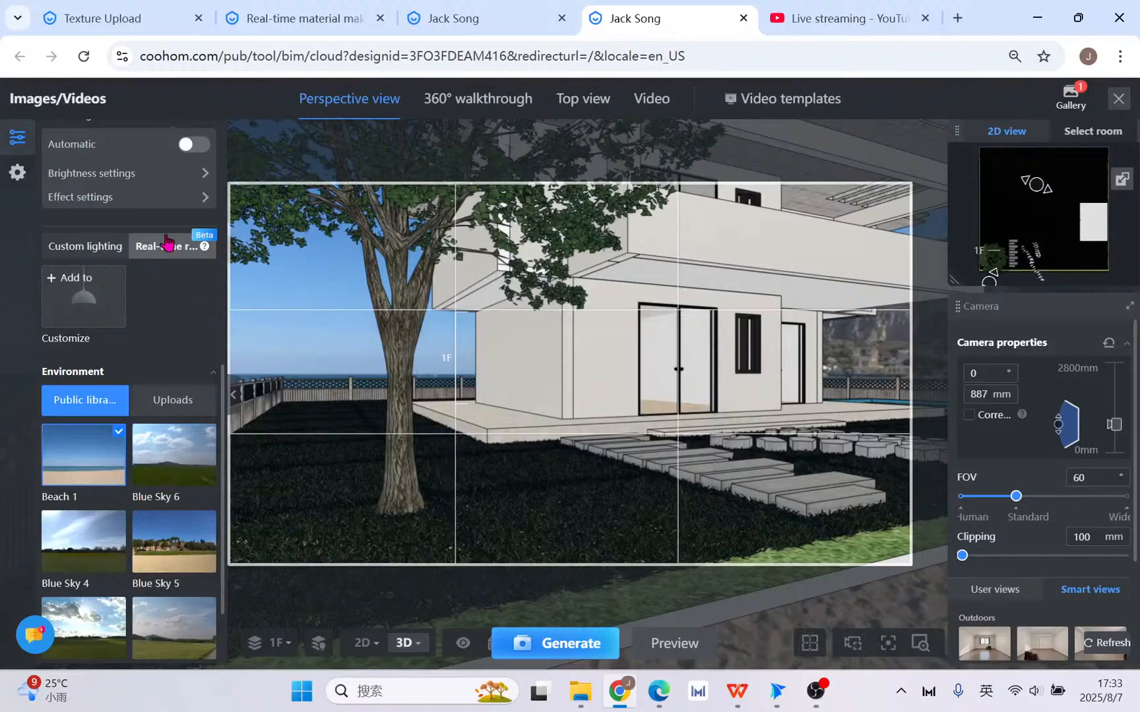
pyautogui.click(83, 293)
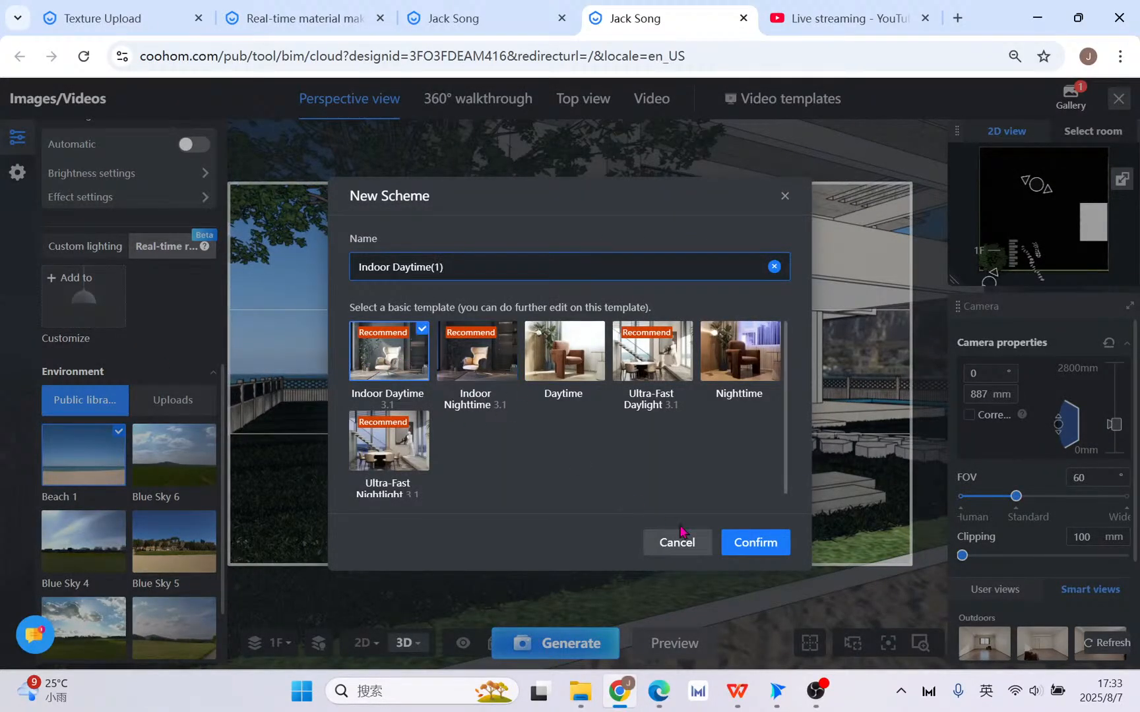
pyautogui.click(758, 545)
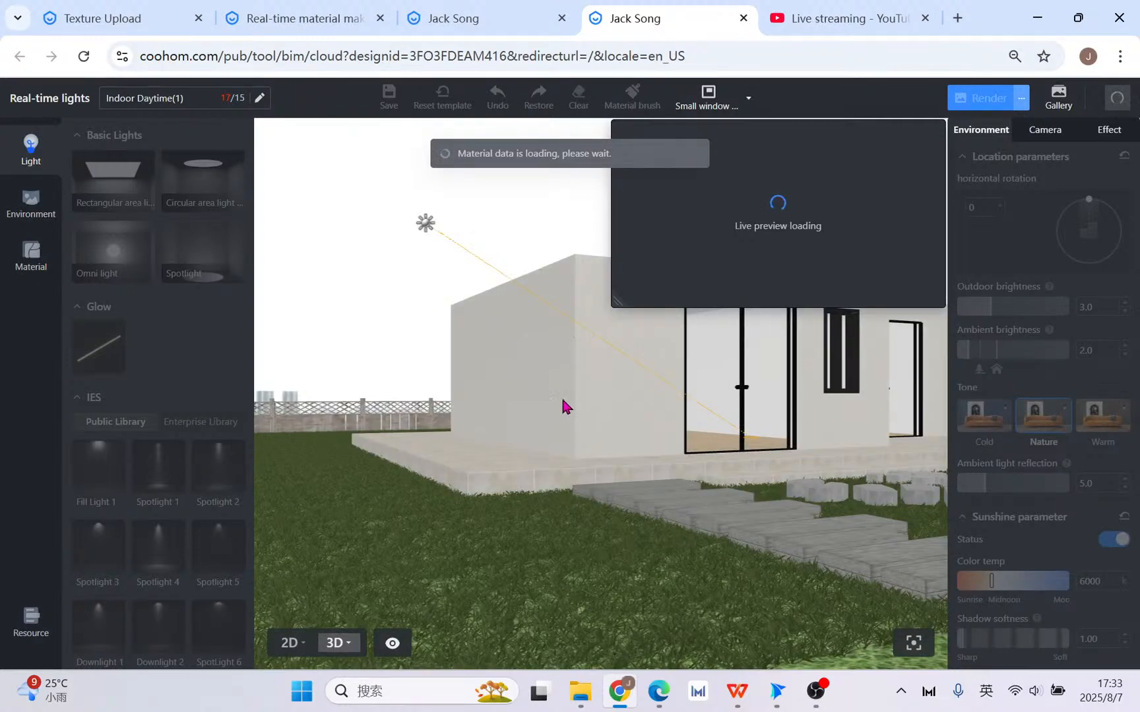
# - Move the sun on the 2D plan to just outside the yard's front corner beside the camera, at about 48°
pyautogui.moveTo(561, 405); pyautogui.dragTo(583, 407)
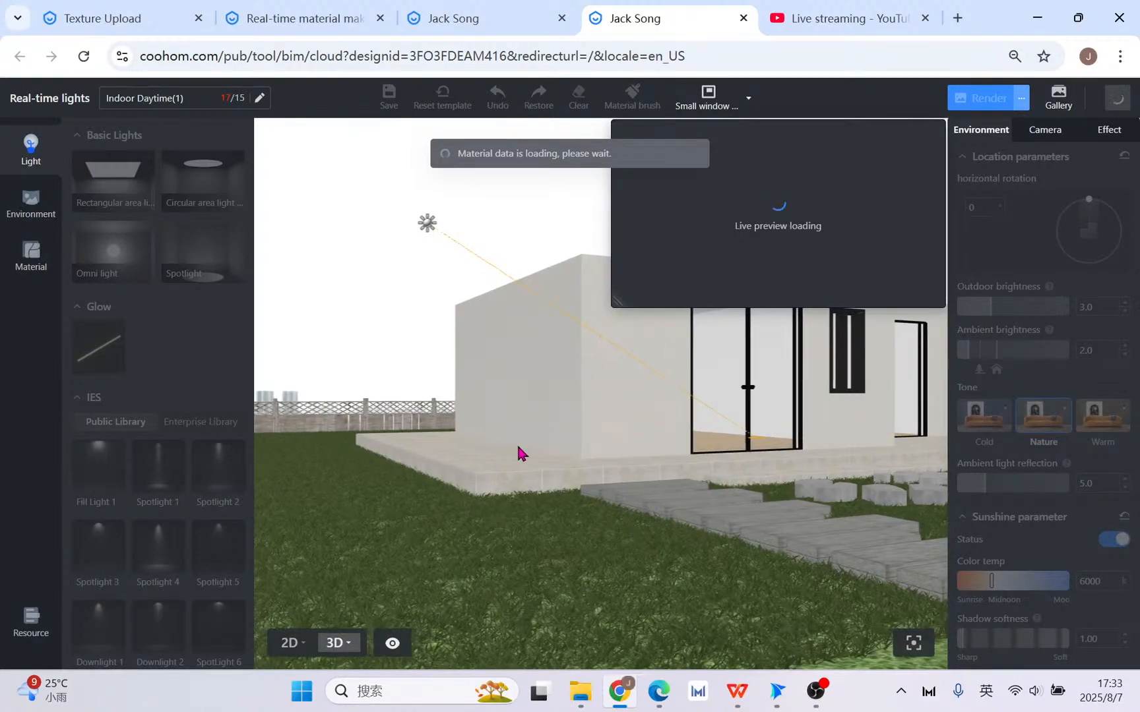
pyautogui.click(290, 643)
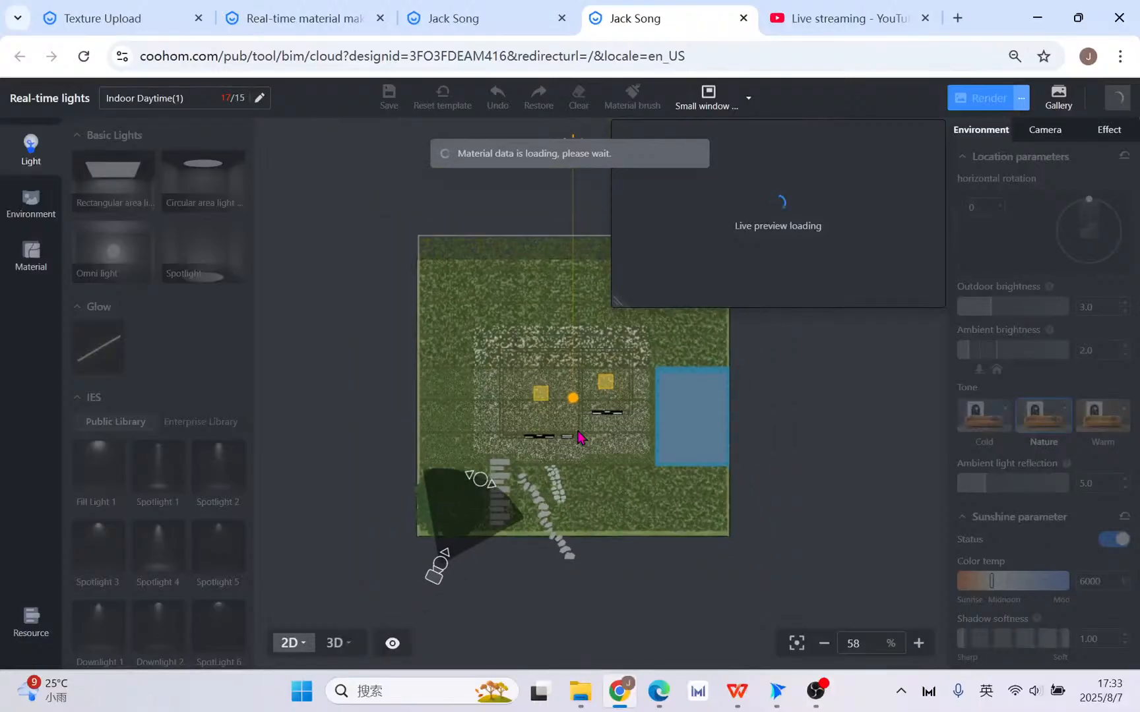
pyautogui.scroll(-3, 562, 455)
pyautogui.moveTo(573, 229)
pyautogui.mouseDown()
pyautogui.moveTo(544, 241)
pyautogui.moveTo(423, 382)
pyautogui.moveTo(432, 505)
pyautogui.moveTo(454, 538)
pyautogui.mouseUp()
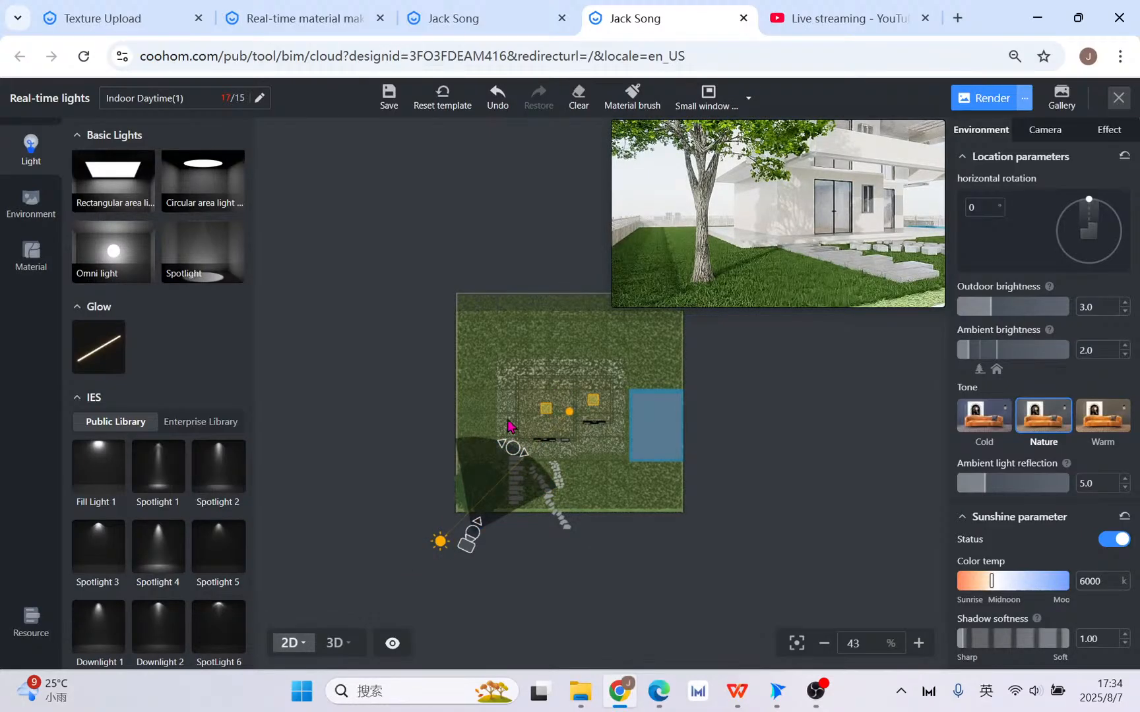
pyautogui.moveTo(905, 168)
pyautogui.moveTo(440, 541); pyautogui.dragTo(447, 548)
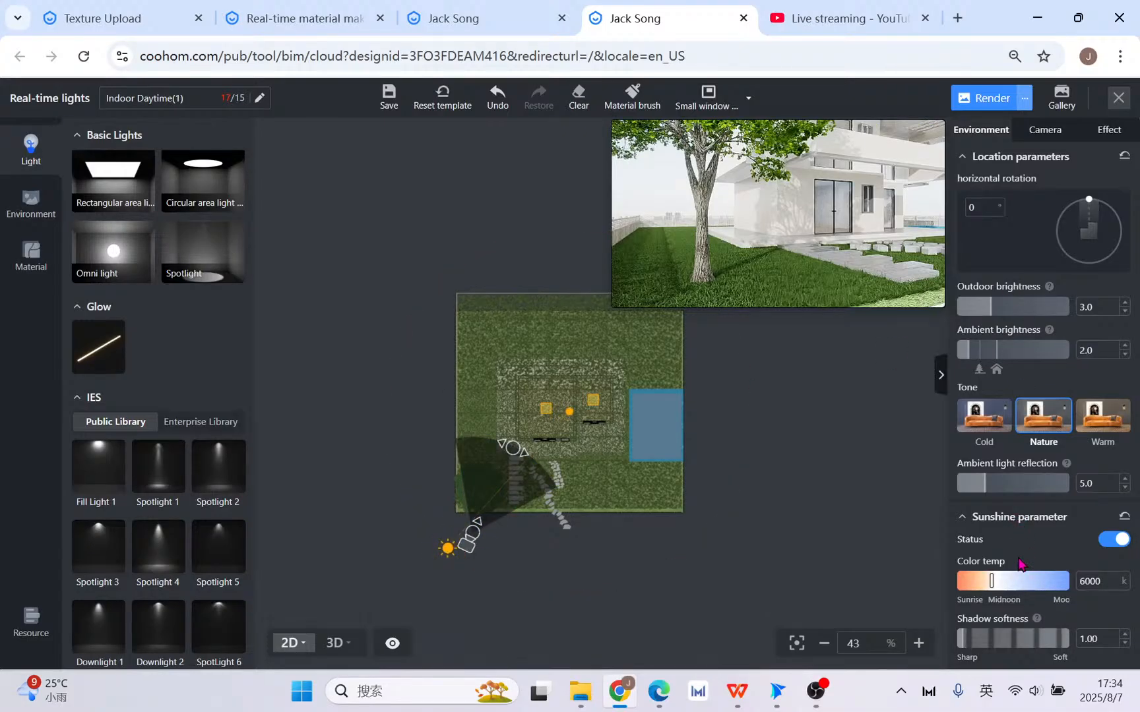
# - Set the sunlight's color temperature to 4500 K
pyautogui.scroll(-3, 1019, 549)
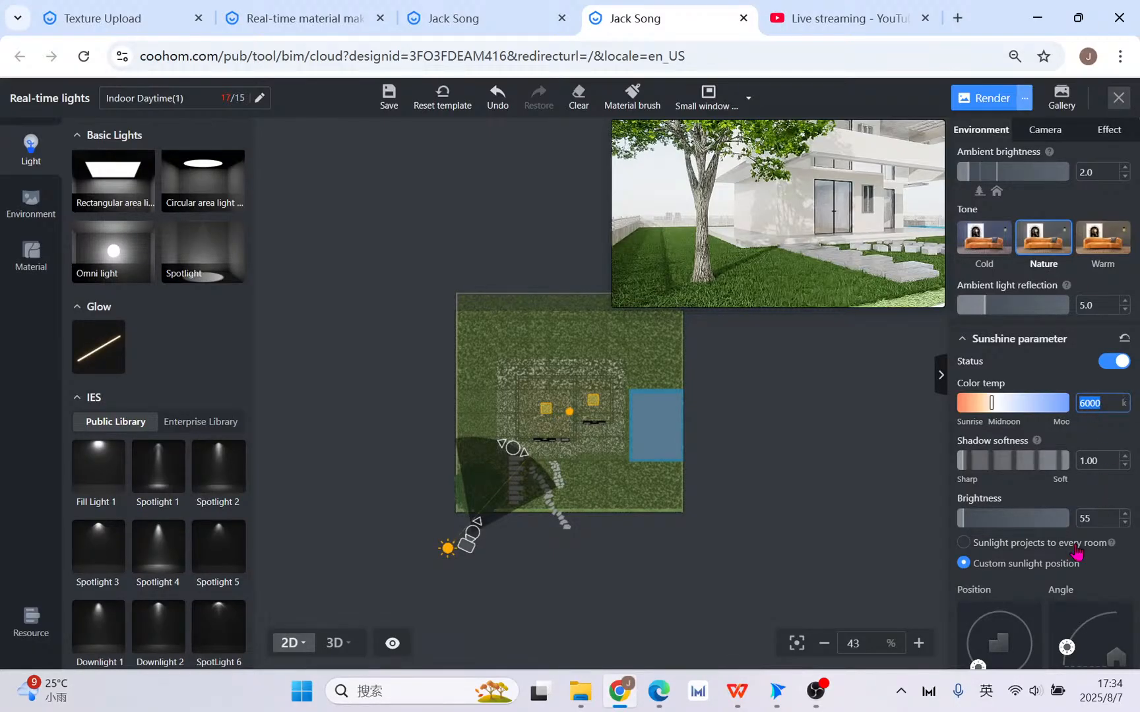
pyautogui.scroll(-1, 1078, 552)
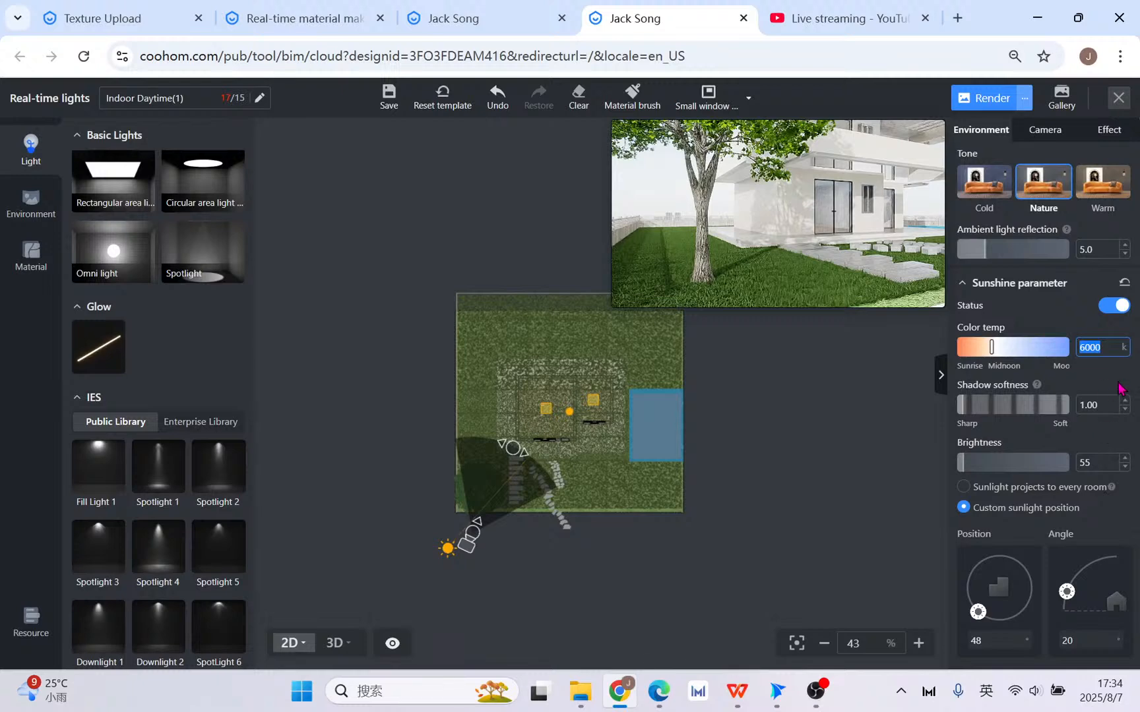
pyautogui.press('Return')
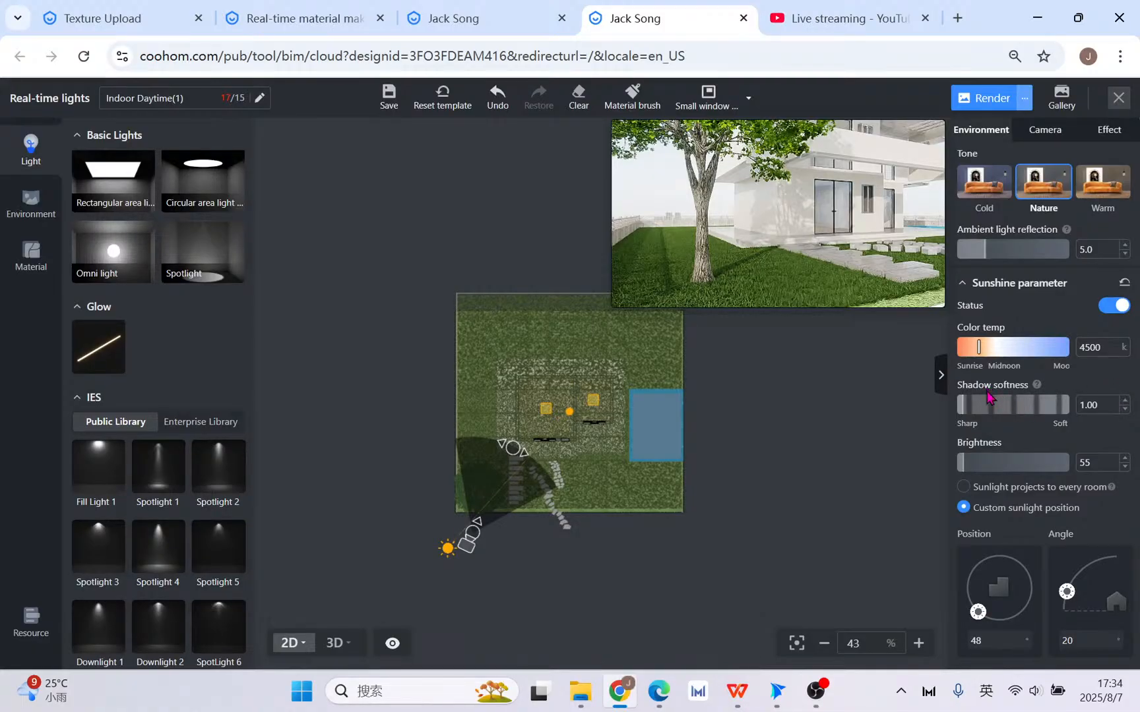
# - Try sunlight shadow softness values of 20, 6.25 and 4.68 in the small live preview
pyautogui.moveTo(1039, 388)
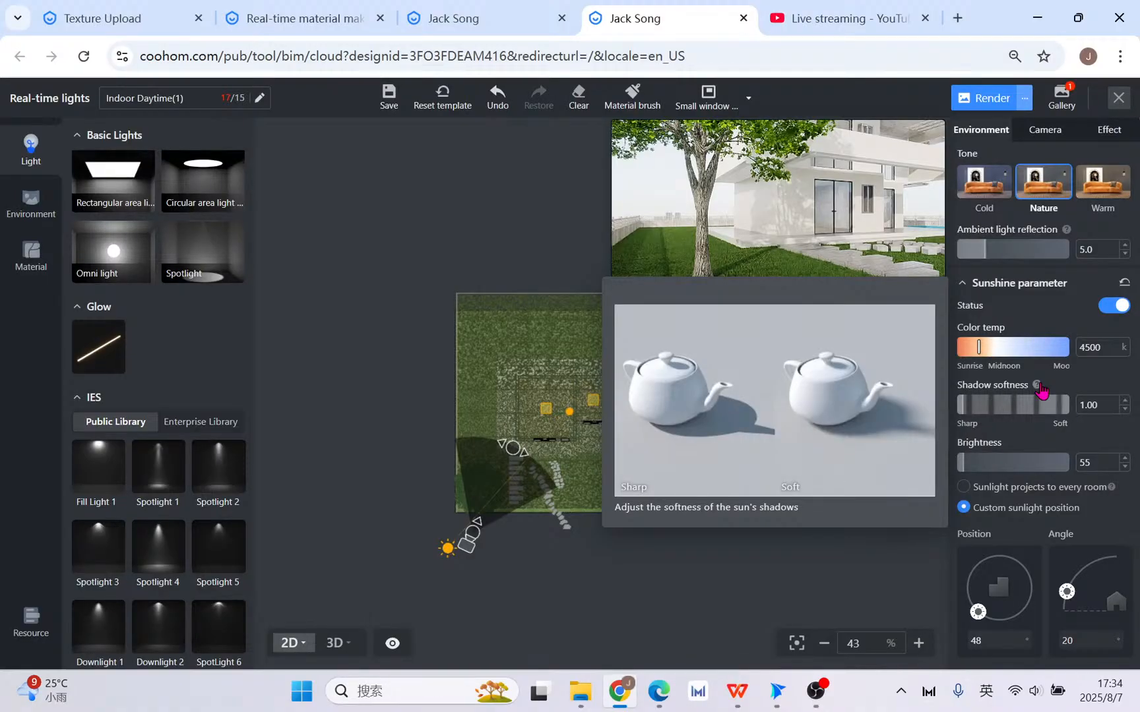
pyautogui.moveTo(961, 410); pyautogui.dragTo(1111, 405)
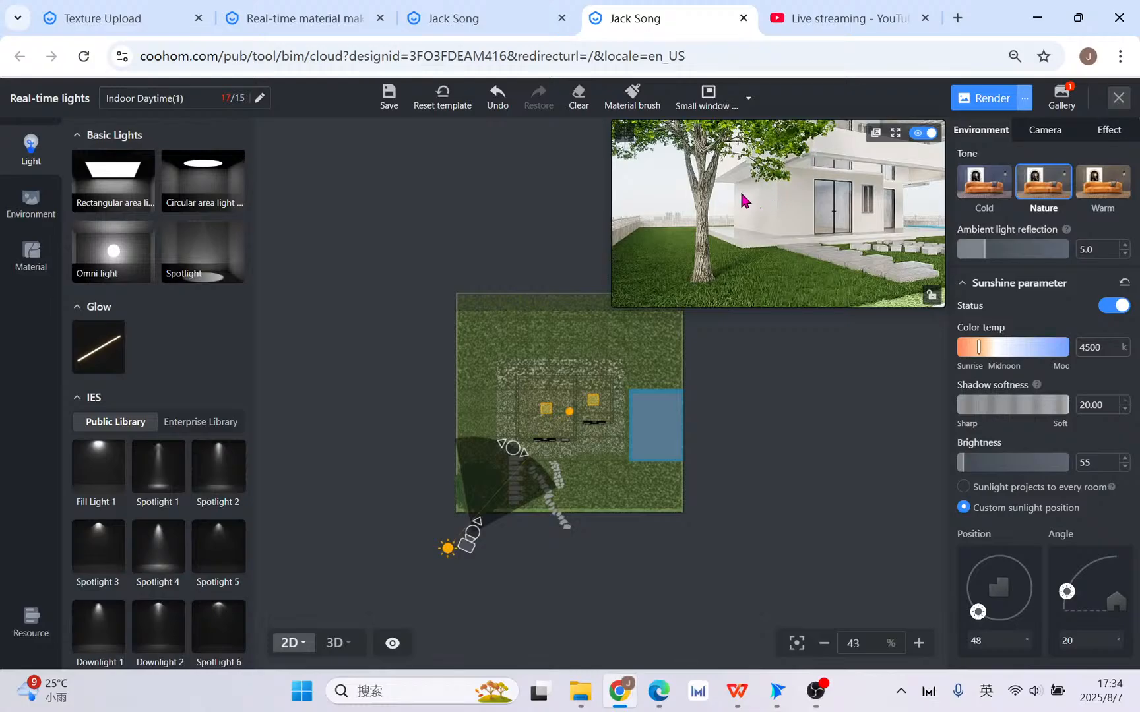
pyautogui.moveTo(1067, 414); pyautogui.dragTo(992, 409)
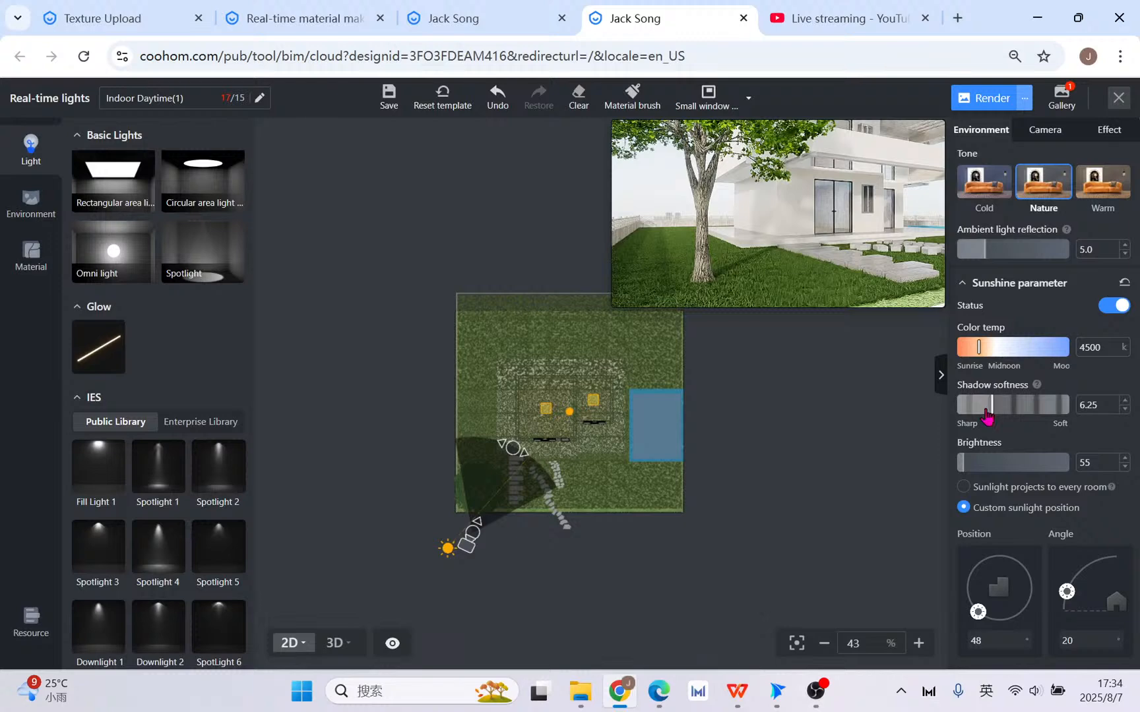
pyautogui.moveTo(991, 414); pyautogui.dragTo(986, 414)
pyautogui.moveTo(775, 250)
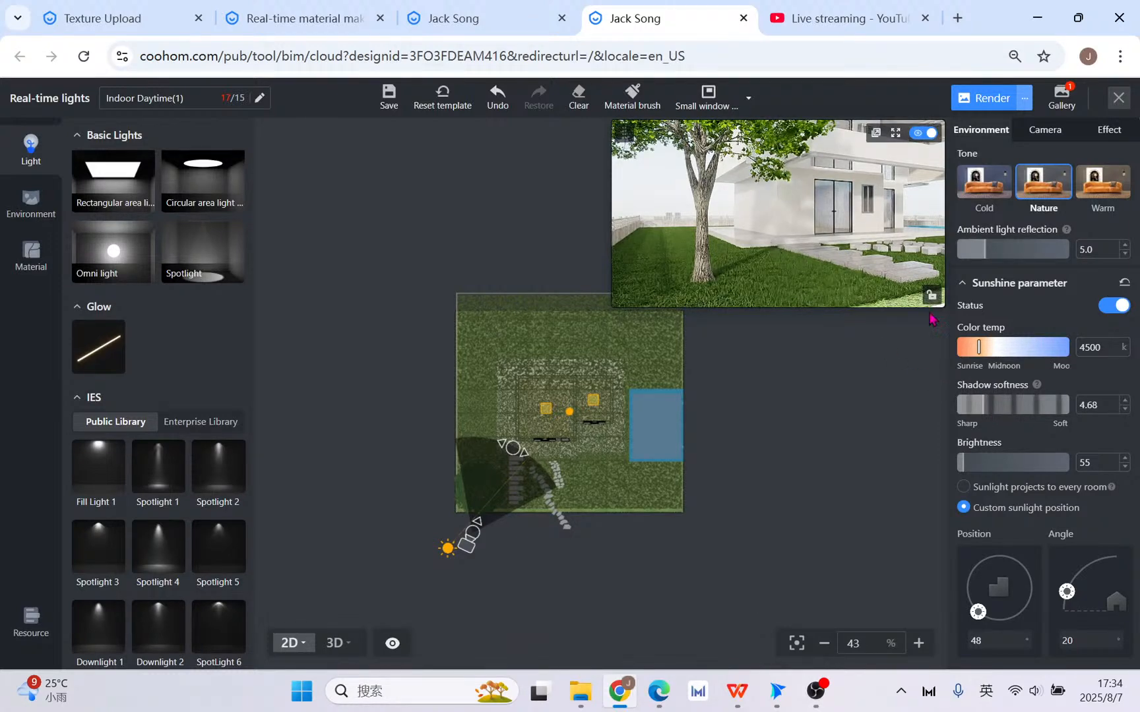
# - Enlarge the live preview to full screen and compare shadow softness values of 6.11, 7.54, 6.68 and 2.11
pyautogui.click(992, 405)
pyautogui.click(895, 133)
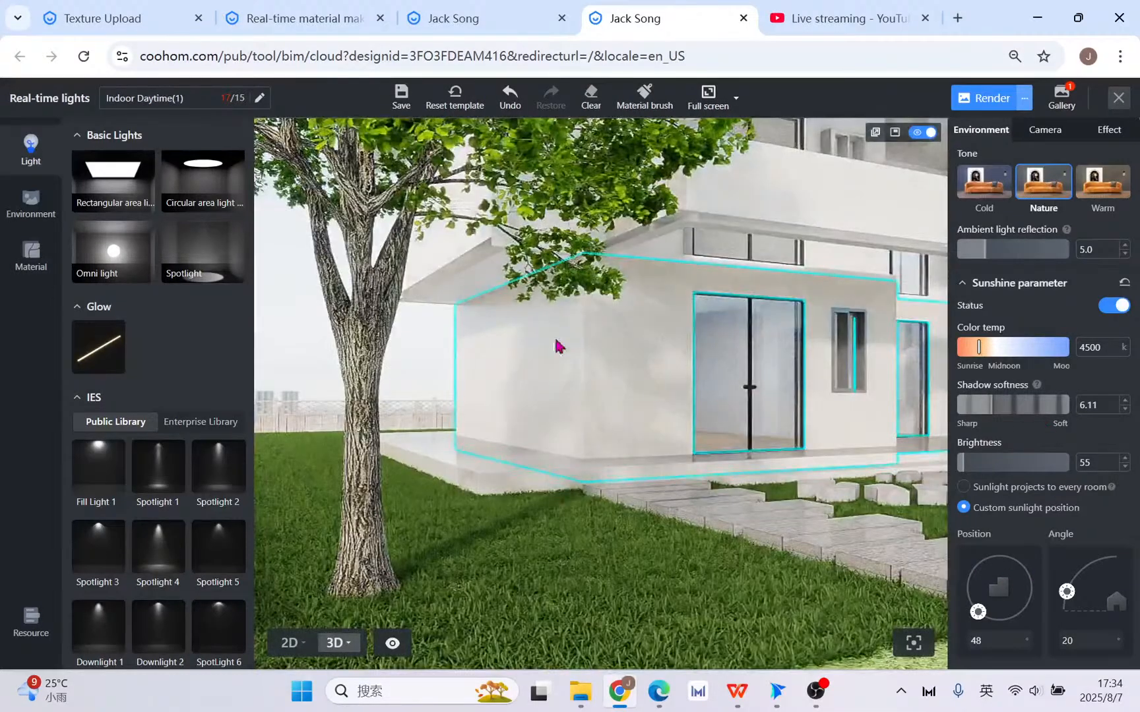
pyautogui.click(999, 410)
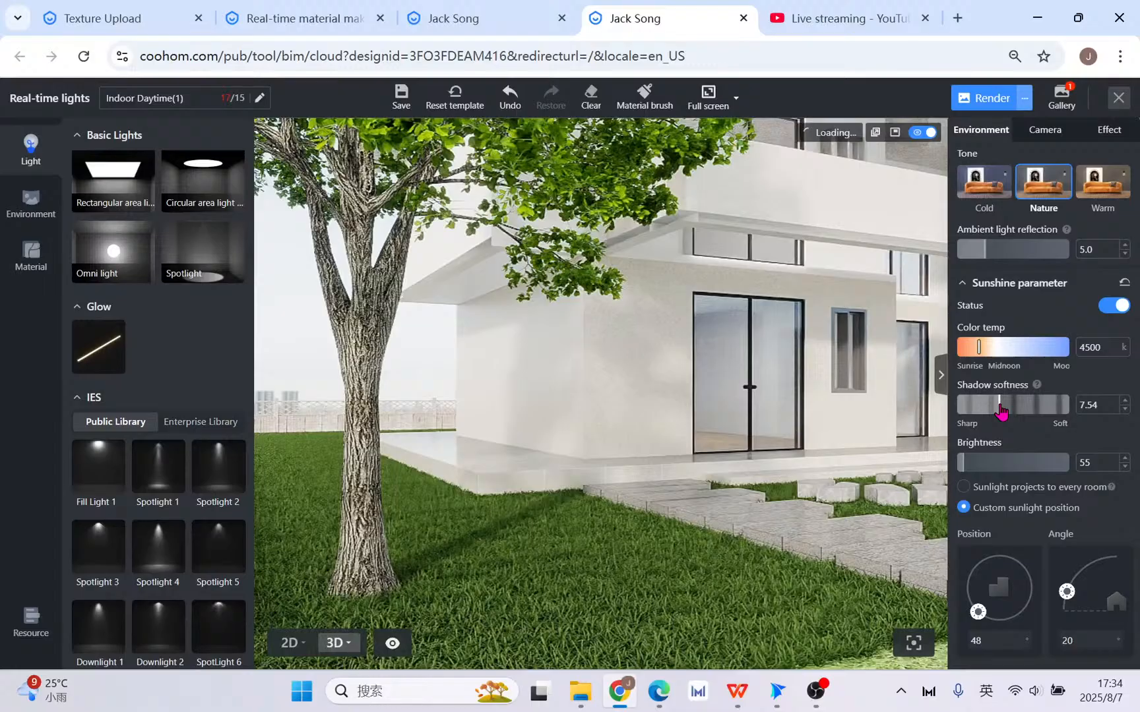
pyautogui.click(996, 409)
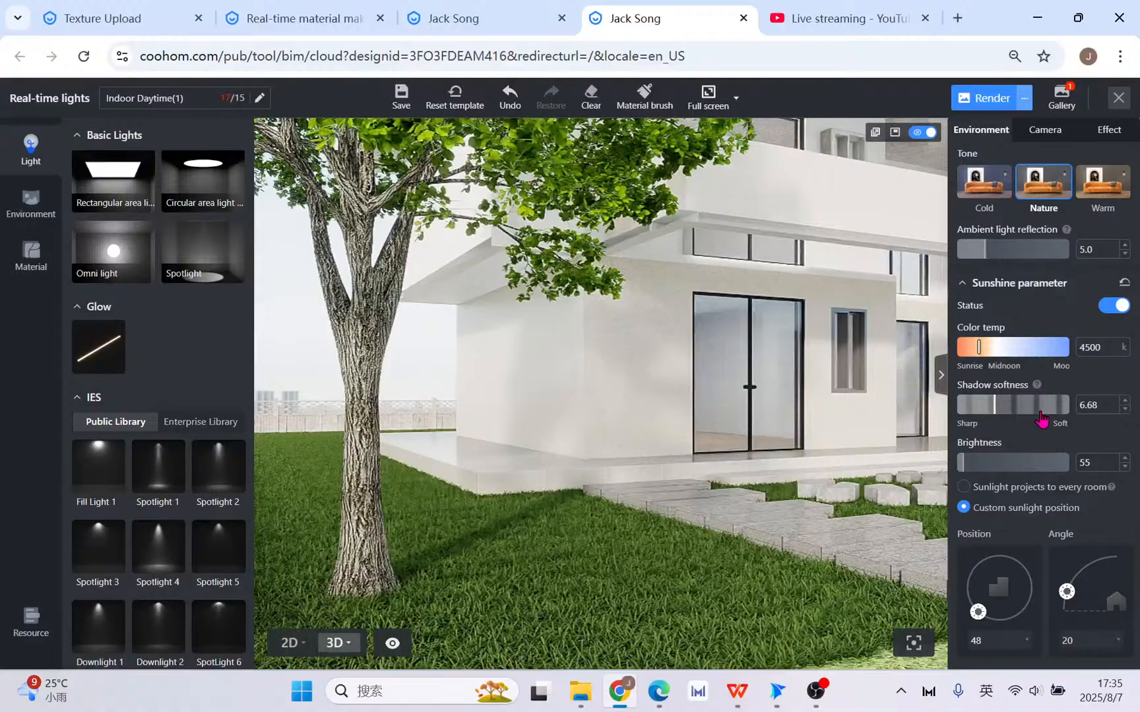
pyautogui.moveTo(996, 413); pyautogui.dragTo(970, 414)
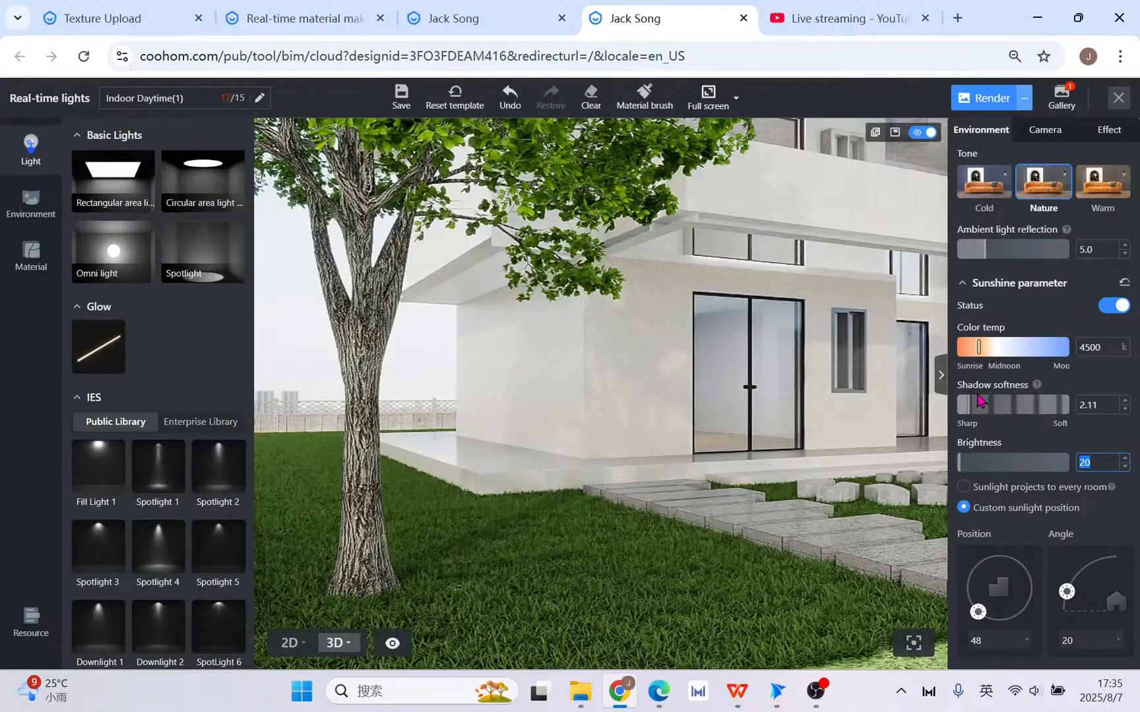
# - Set the sunlight brightness to 55 and the shadow softness to 8.68, and check the shadows around the tree and fence
pyautogui.press('BackSpace')
pyautogui.write('8')
pyautogui.moveTo(989, 409); pyautogui.dragTo(1007, 409)
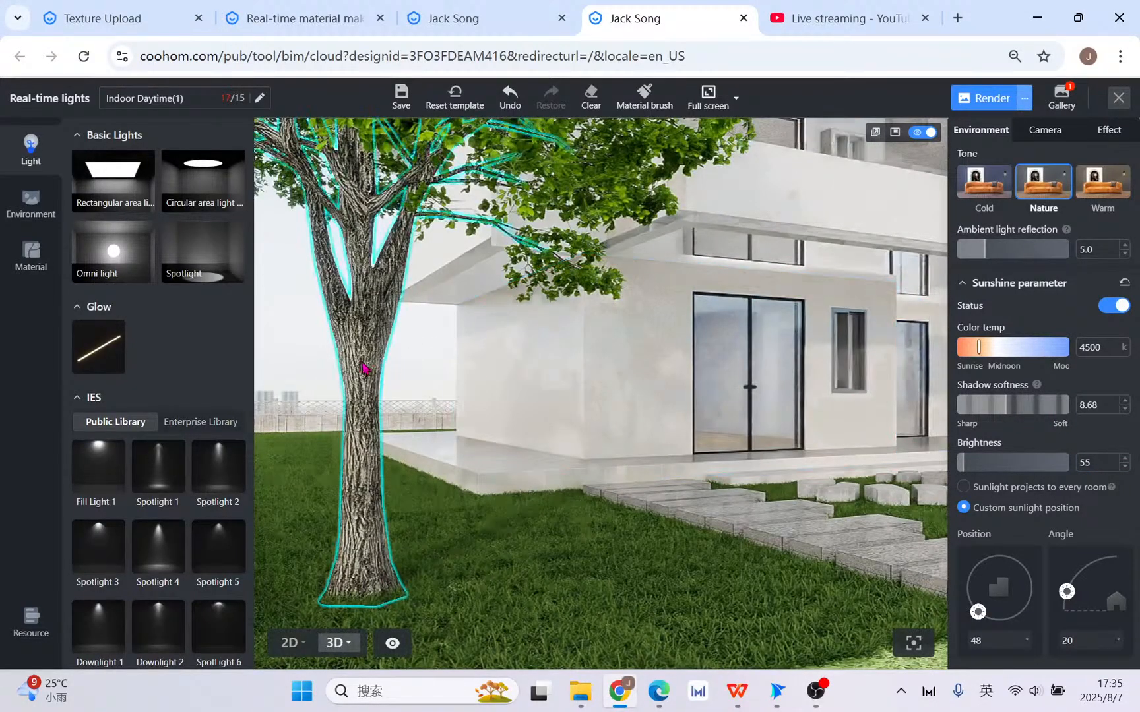
pyautogui.moveTo(333, 353); pyautogui.dragTo(466, 259)
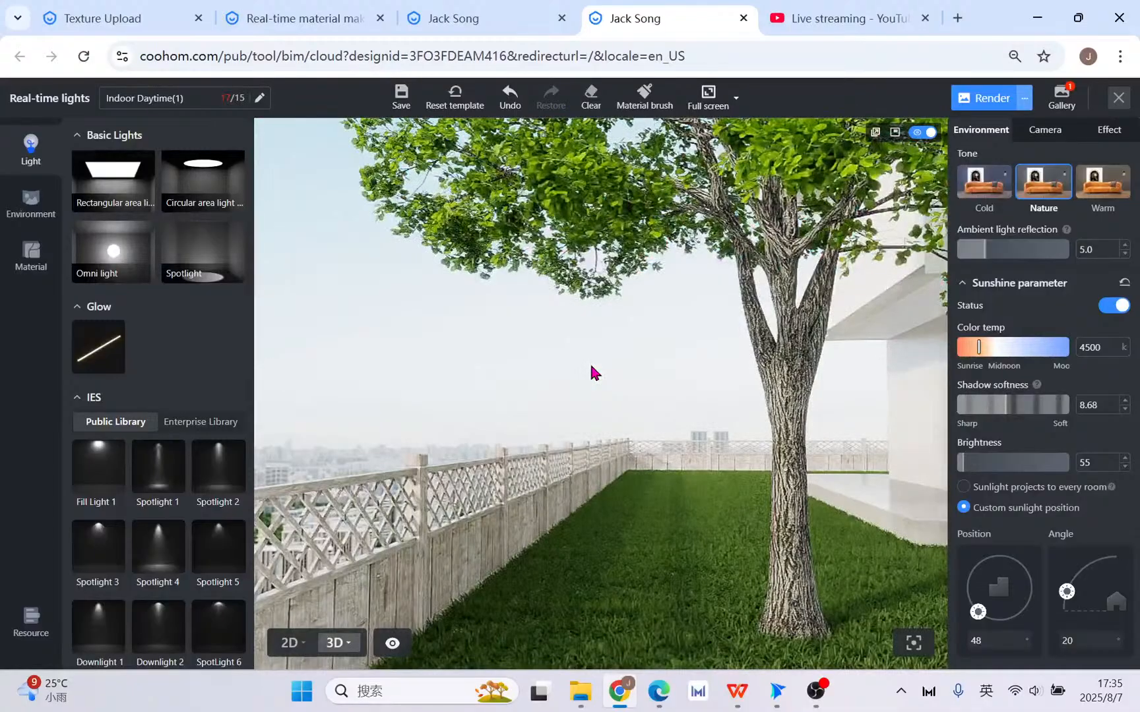
pyautogui.moveTo(718, 420); pyautogui.dragTo(738, 408)
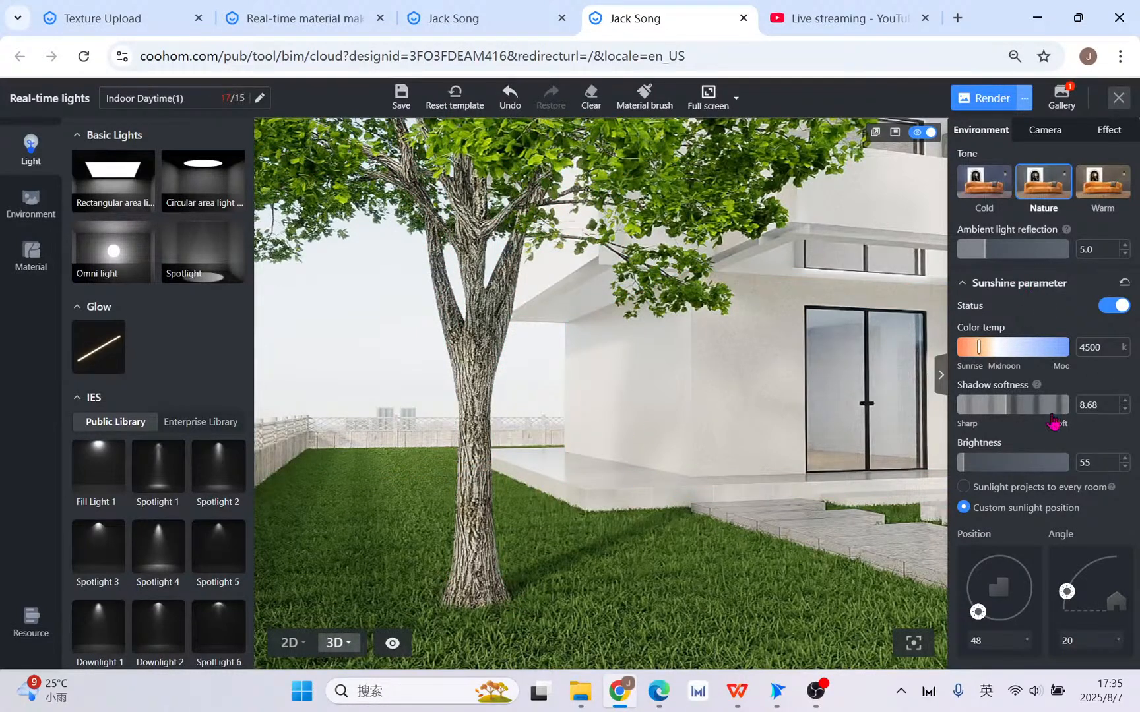
pyautogui.scroll(3, 1042, 412)
pyautogui.scroll(1, 1064, 425)
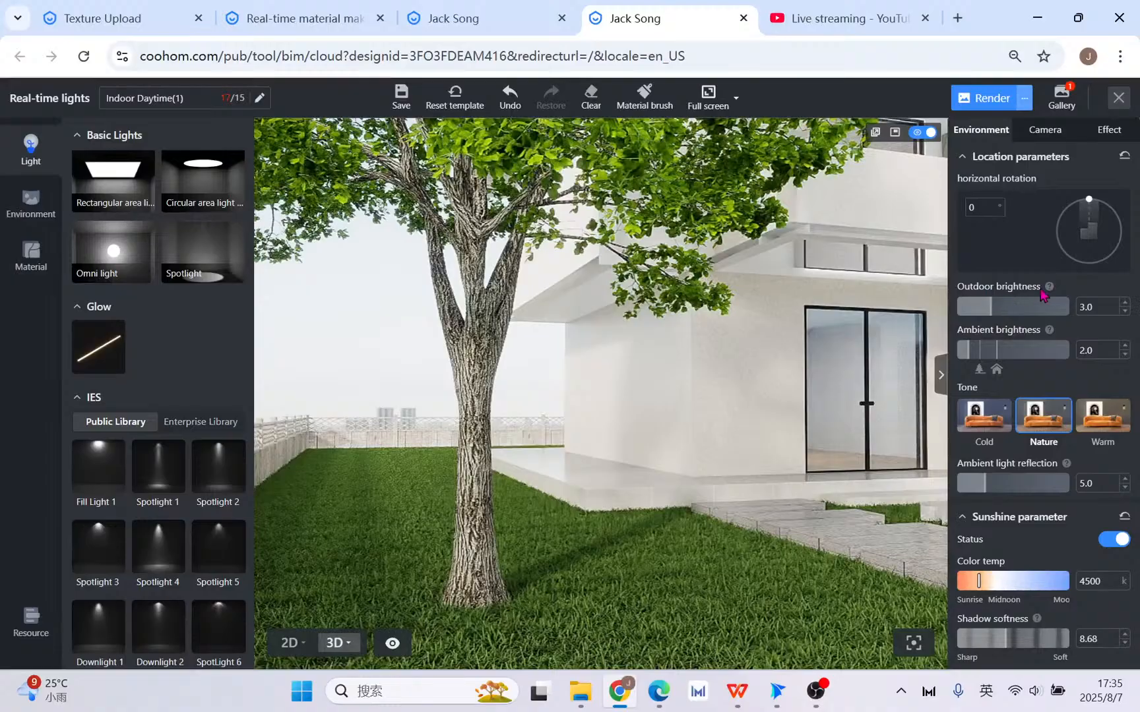
# - Try an outdoor brightness of 1.8 and set it to 2.0 while viewing the house entrance
pyautogui.moveTo(1049, 288)
pyautogui.moveTo(990, 307); pyautogui.dragTo(976, 310)
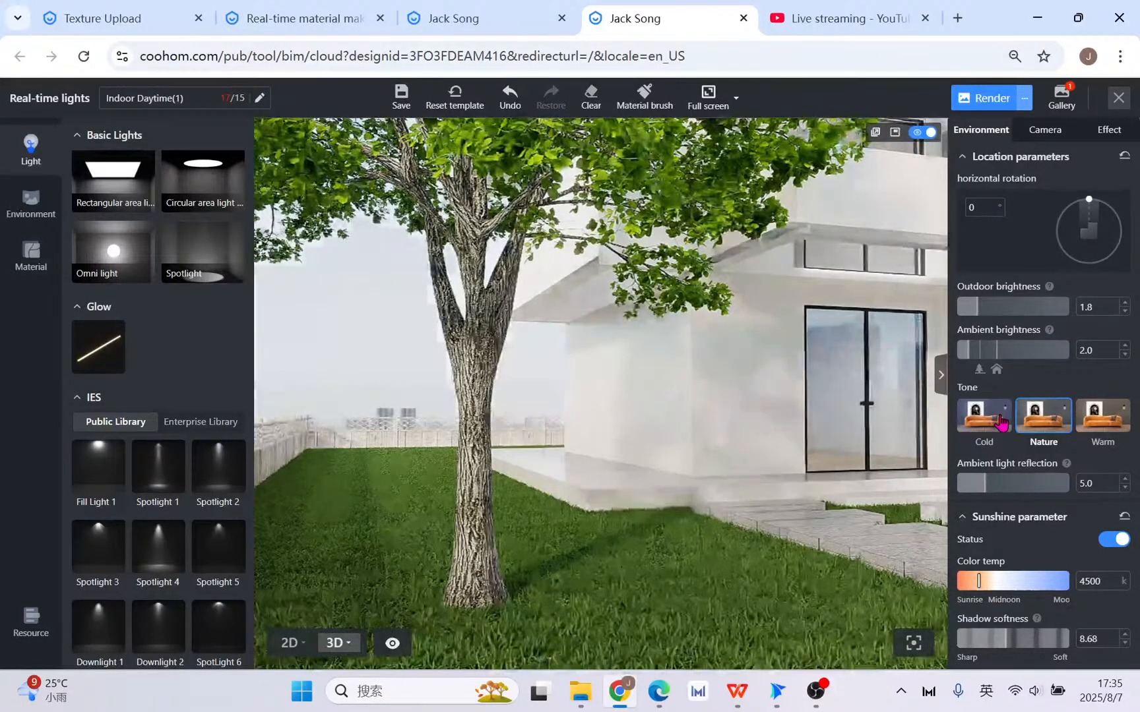
pyautogui.moveTo(745, 470); pyautogui.dragTo(709, 464)
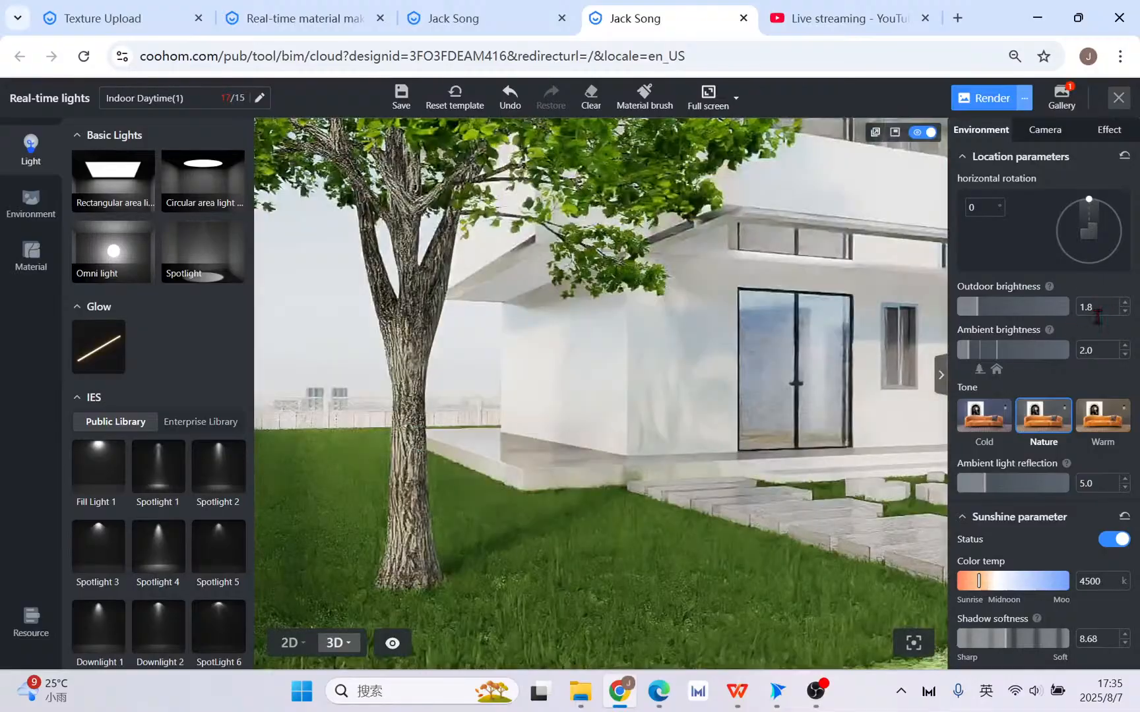
pyautogui.doubleClick(1100, 307)
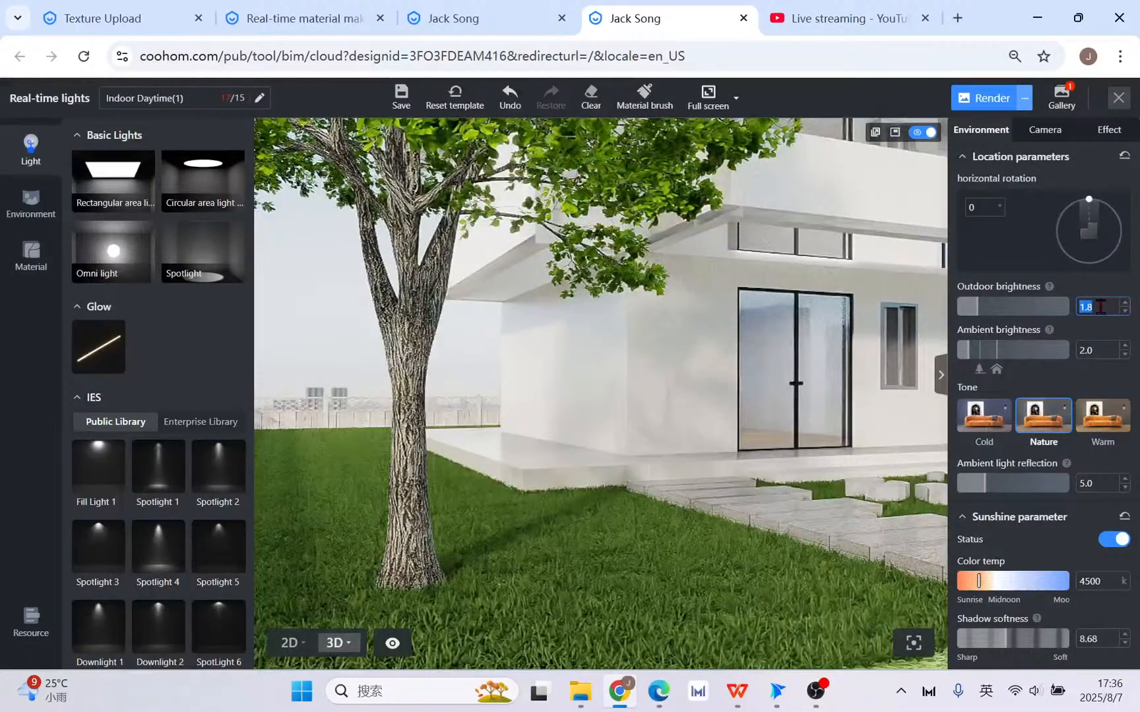
pyautogui.write('2.0')
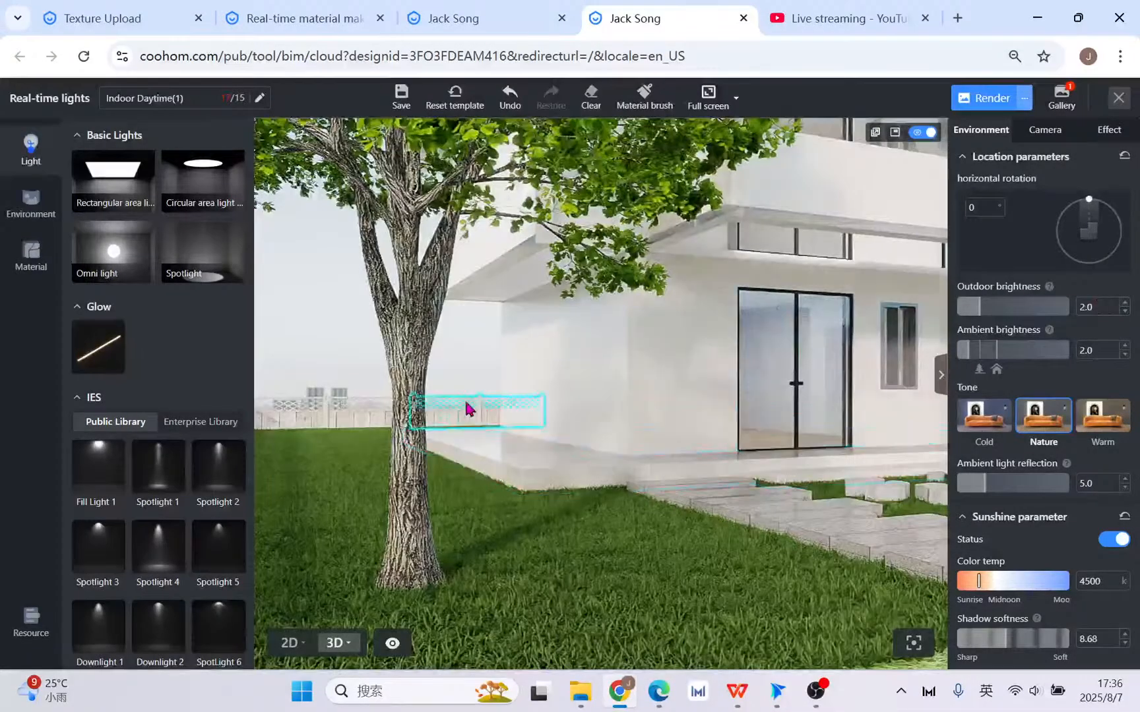
# - Try the Mountains 2 and Woods 5 outdoor environments and apply Woods 3 as the background
pyautogui.click(31, 201)
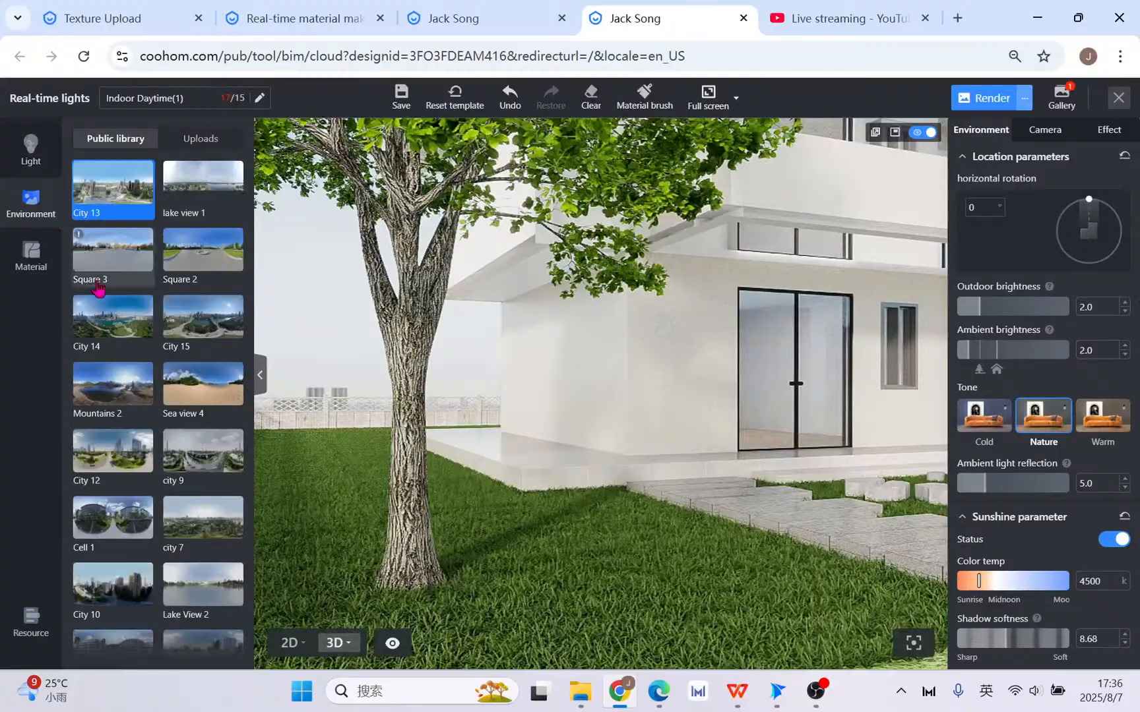
pyautogui.click(107, 391)
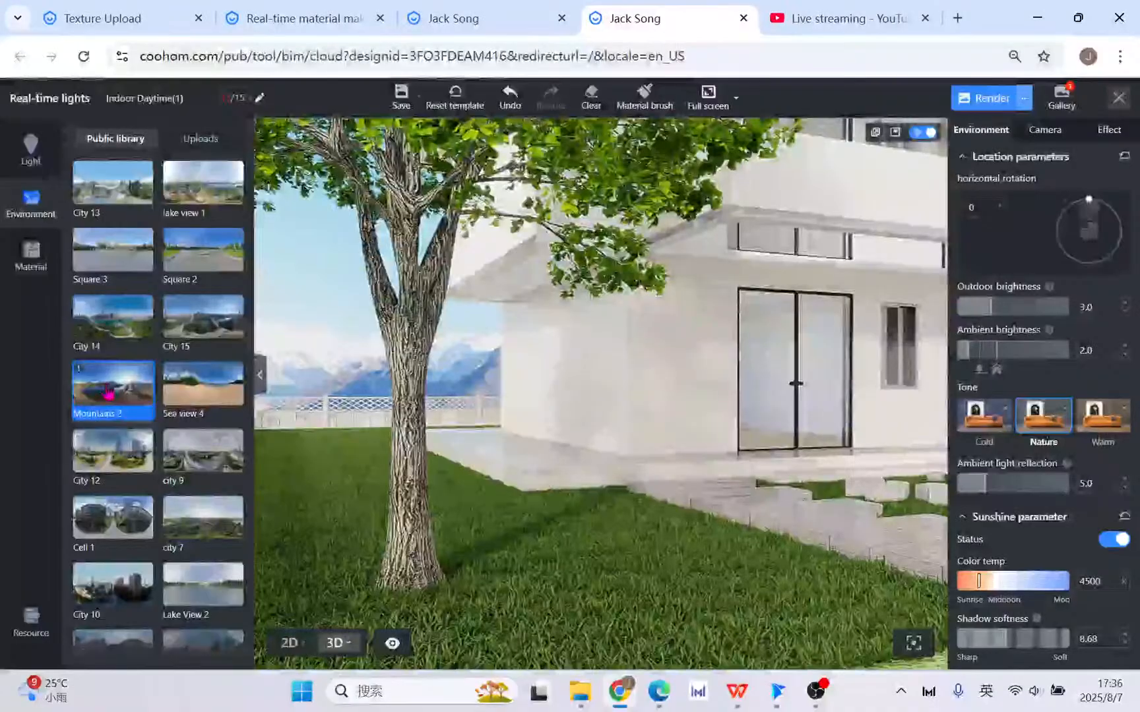
pyautogui.scroll(-7, 216, 519)
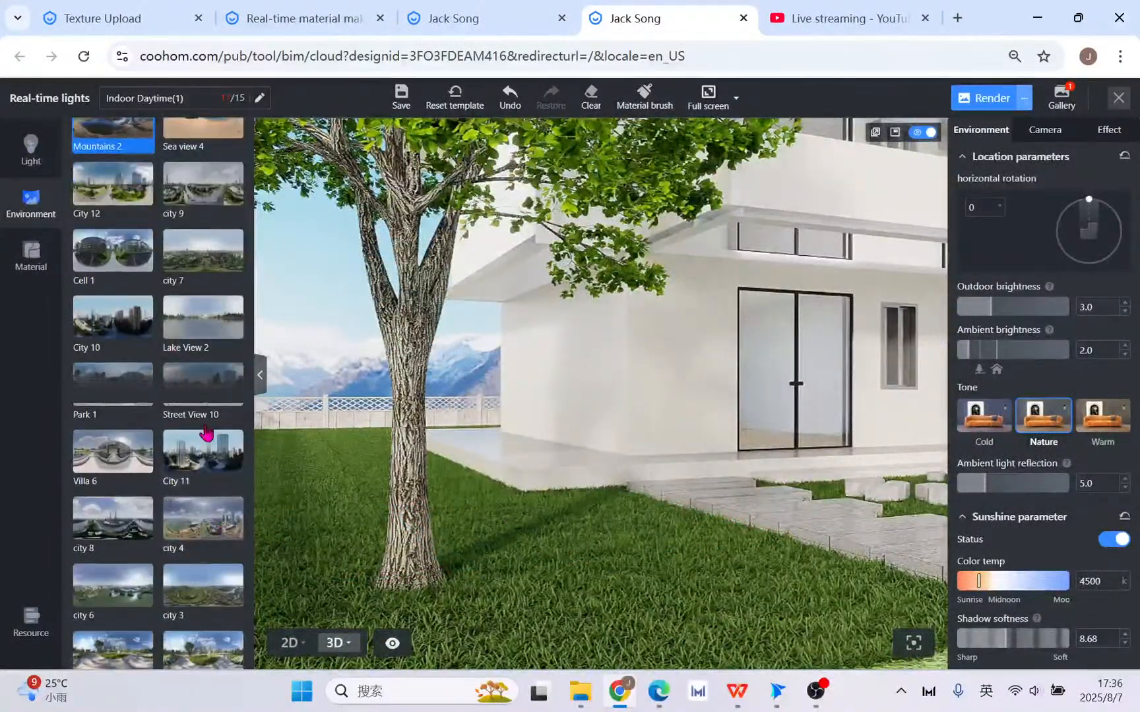
pyautogui.scroll(-3, 218, 488)
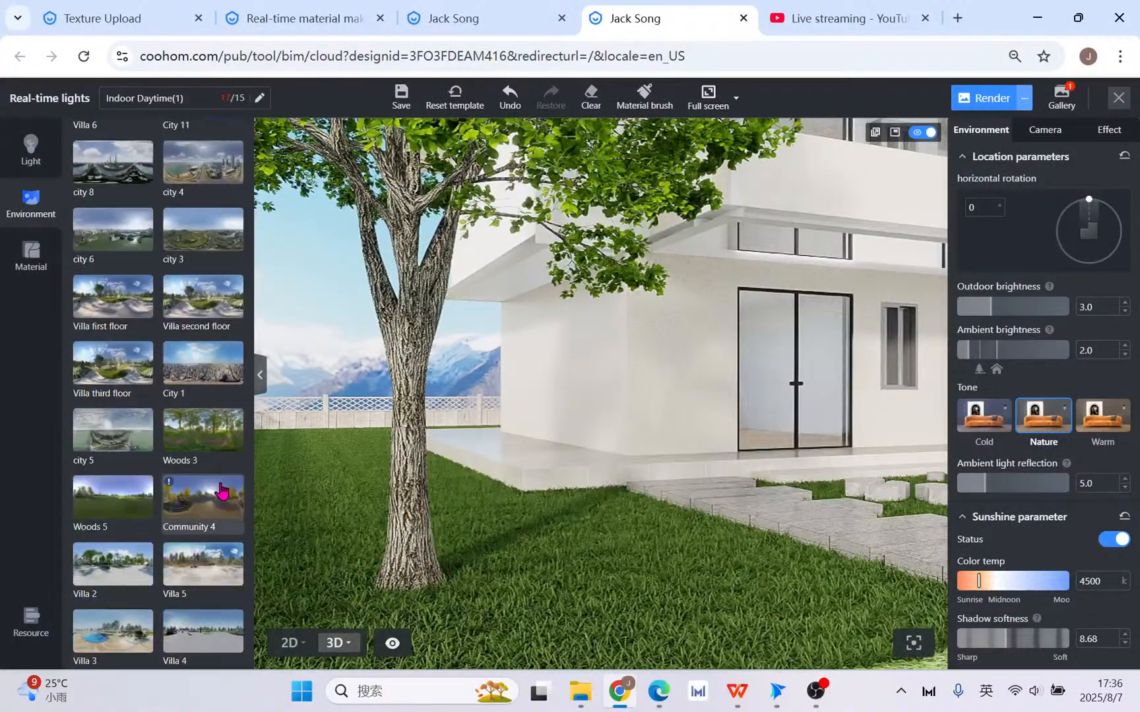
pyautogui.click(213, 441)
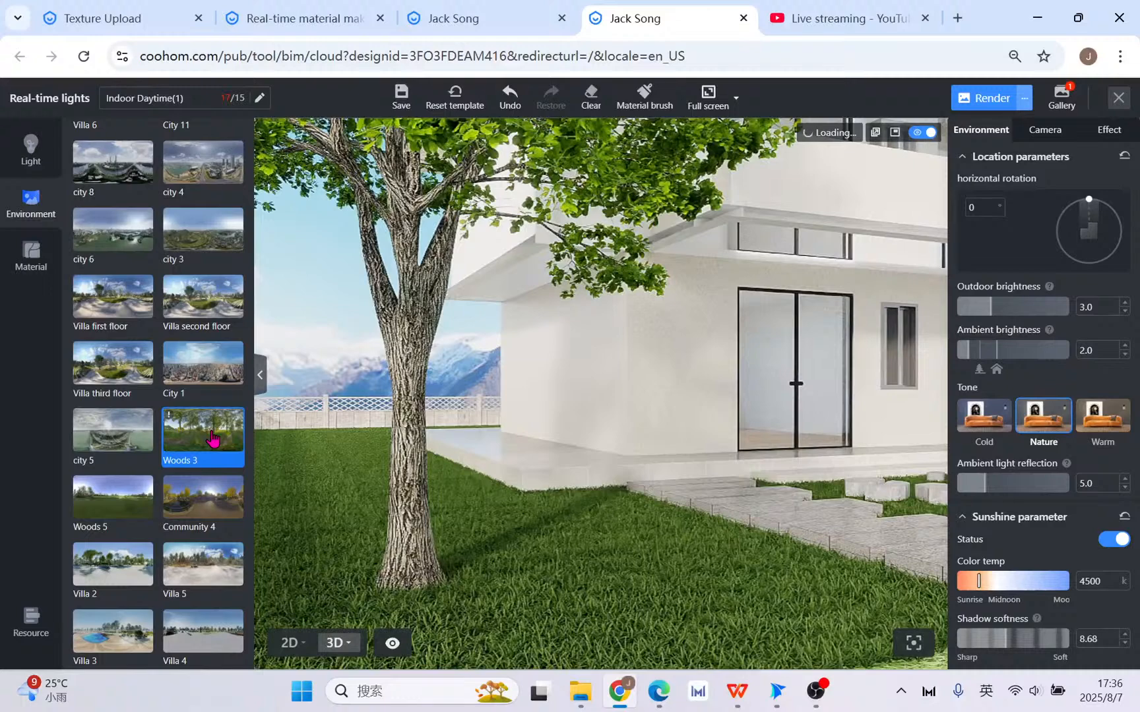
pyautogui.click(116, 512)
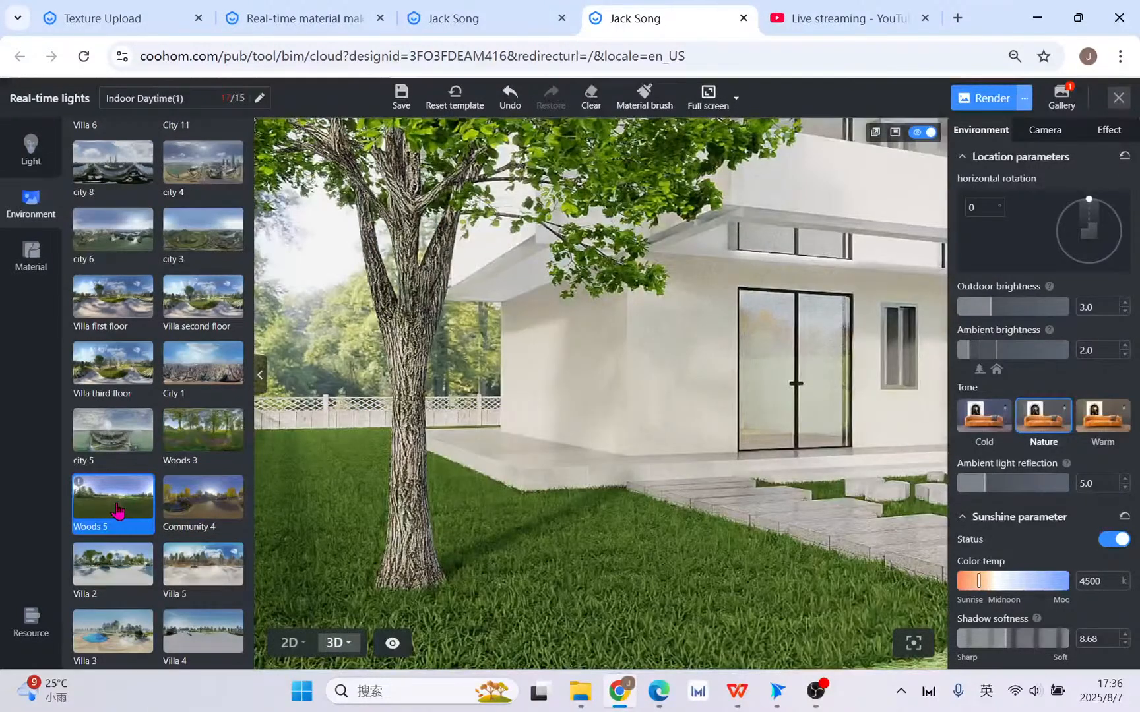
pyautogui.click(213, 457)
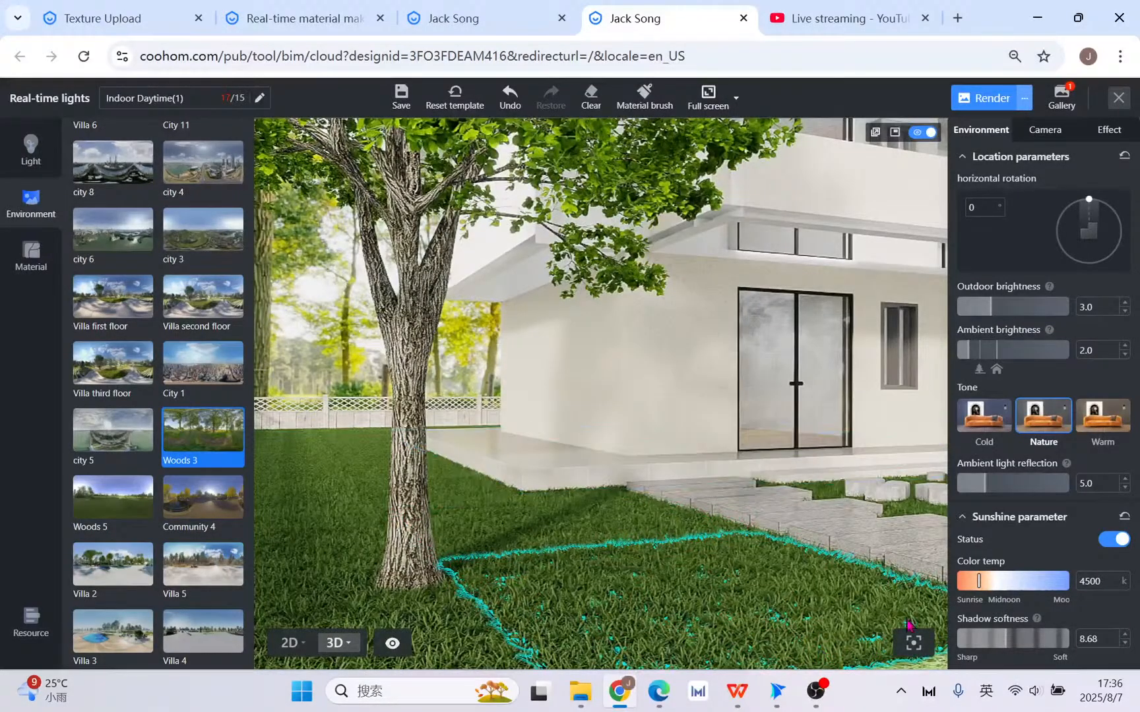
# - Lower the sunlight's color temperature to 4301 K and look through the other environment backgrounds
pyautogui.scroll(-4, 179, 476)
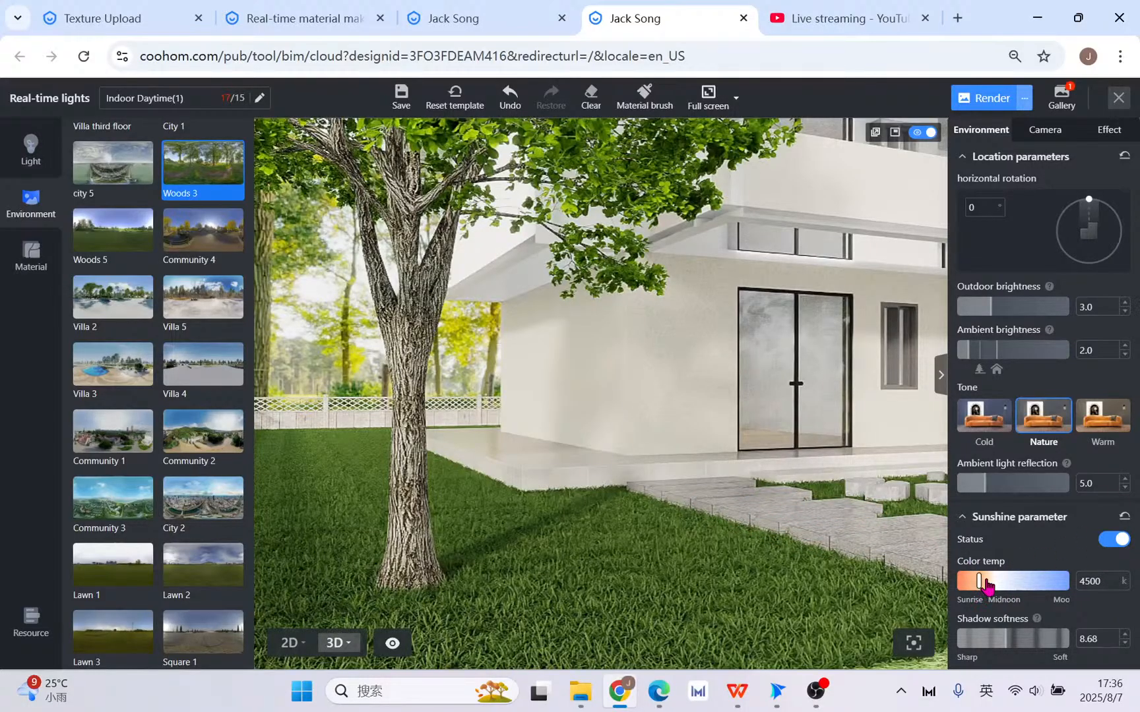
pyautogui.moveTo(983, 585)
pyautogui.mouseDown()
pyautogui.moveTo(1003, 596)
pyautogui.moveTo(978, 587)
pyautogui.mouseUp()
pyautogui.scroll(-3, 1075, 584)
pyautogui.scroll(8, 233, 497)
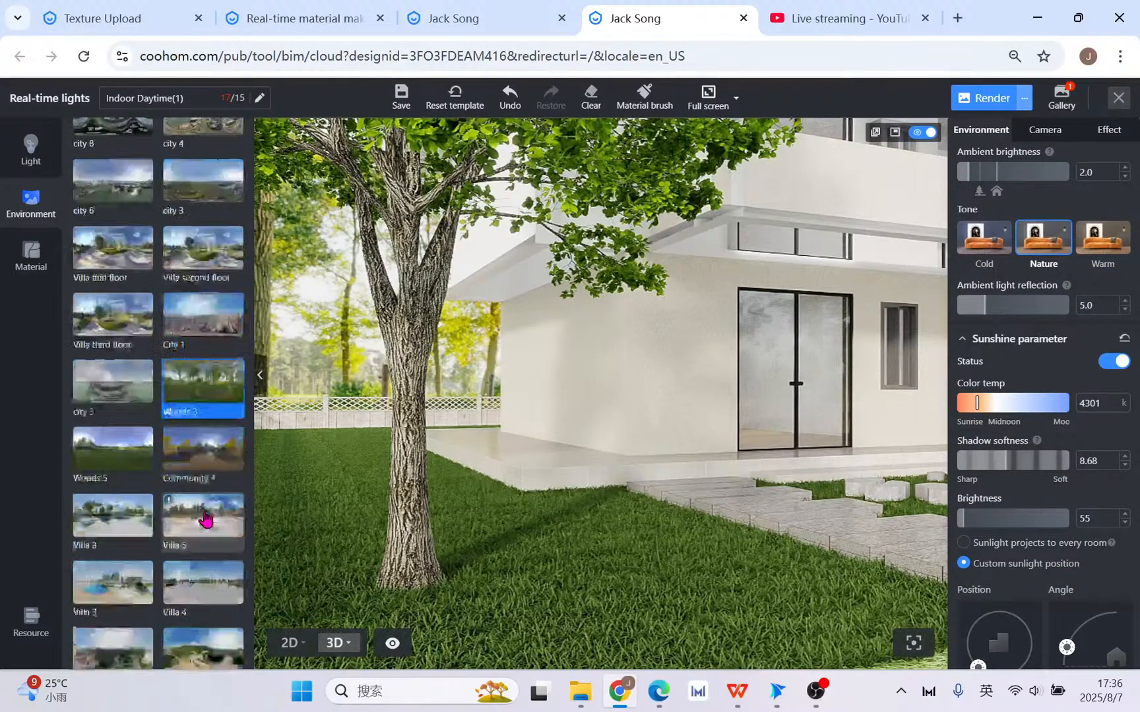
pyautogui.scroll(-1, 1091, 544)
pyautogui.scroll(4, 1092, 544)
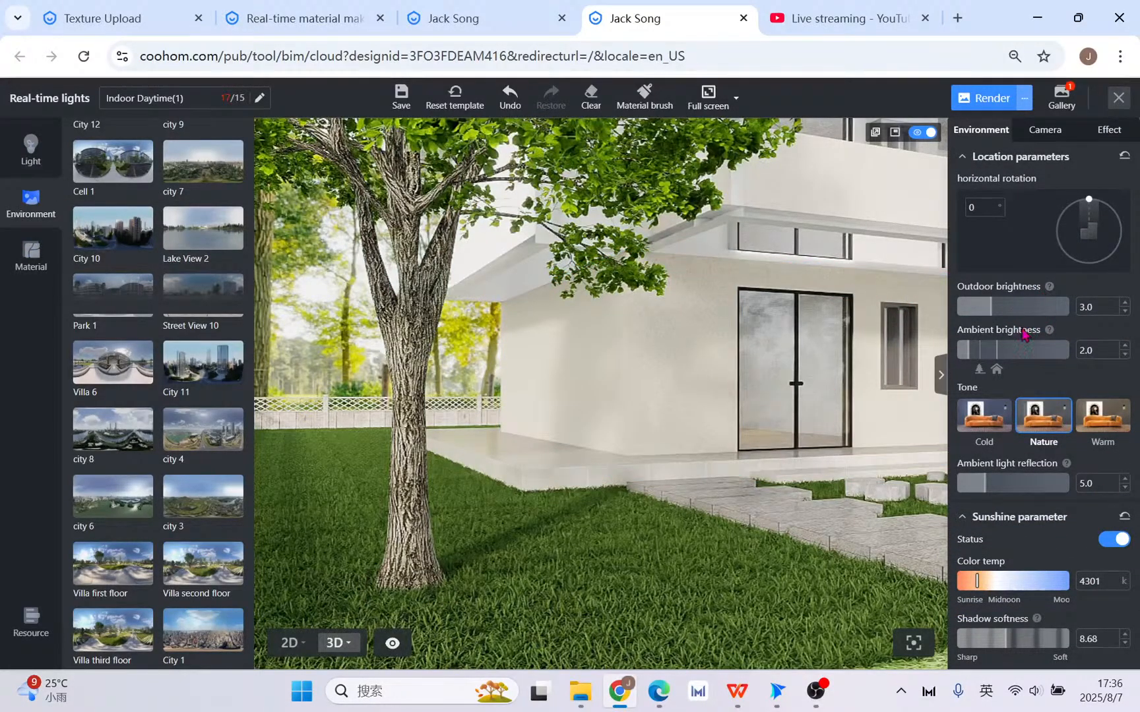
# - Reframe the view on the tree and entrance and compare ambient brightness values of 4.0, 9.0, 1.0 and 3.0
pyautogui.moveTo(500, 306); pyautogui.dragTo(693, 313)
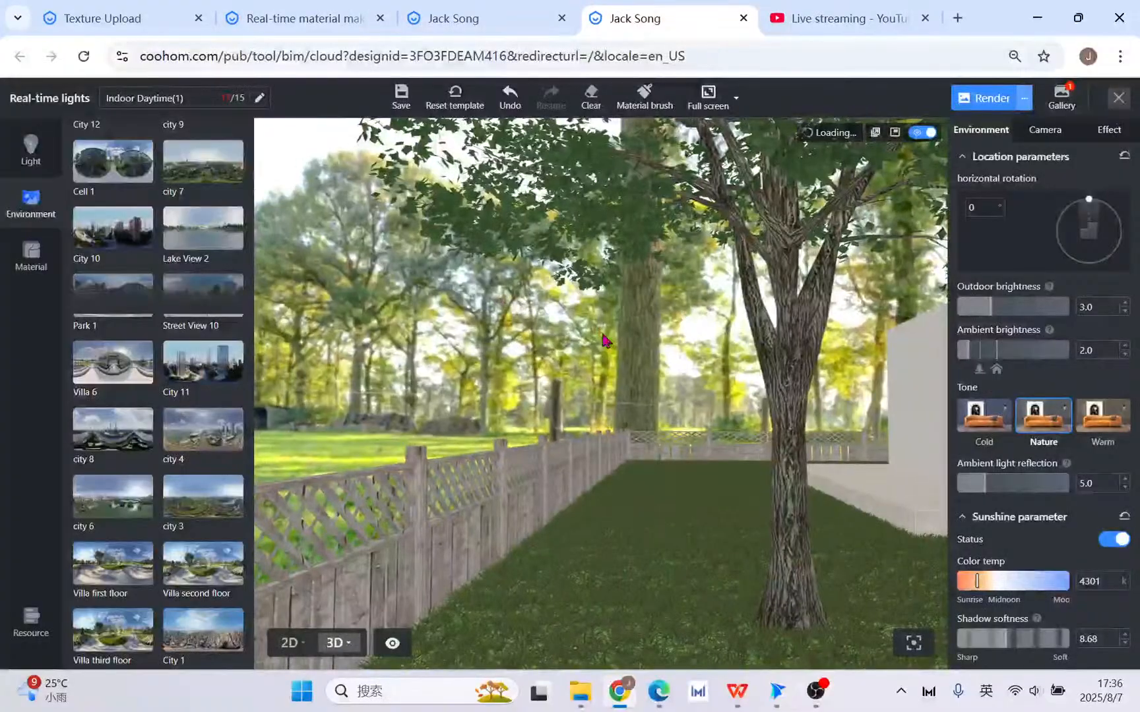
pyautogui.moveTo(785, 413); pyautogui.dragTo(633, 394)
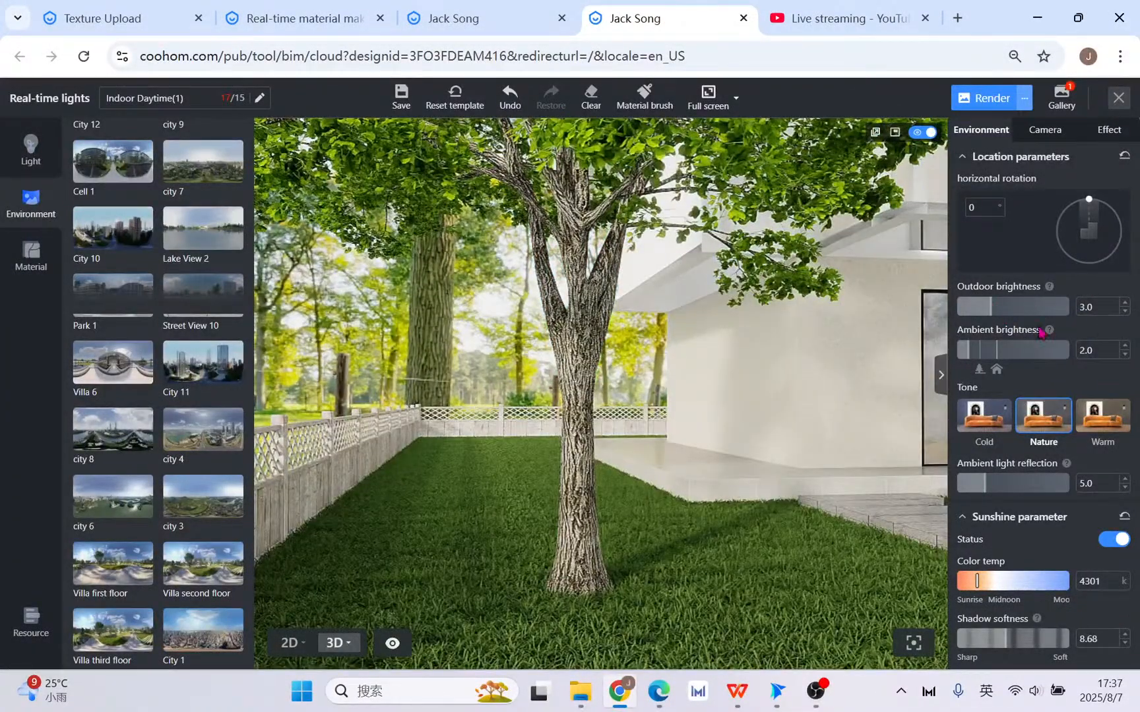
pyautogui.moveTo(819, 461); pyautogui.dragTo(745, 457)
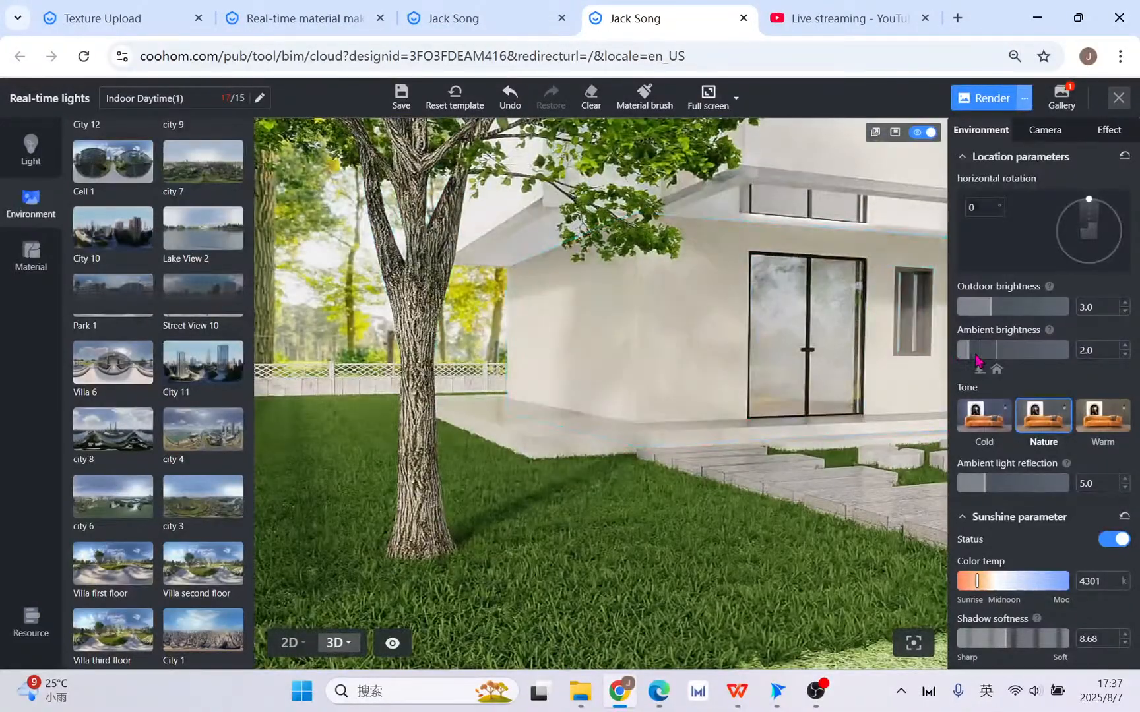
pyautogui.click(978, 356)
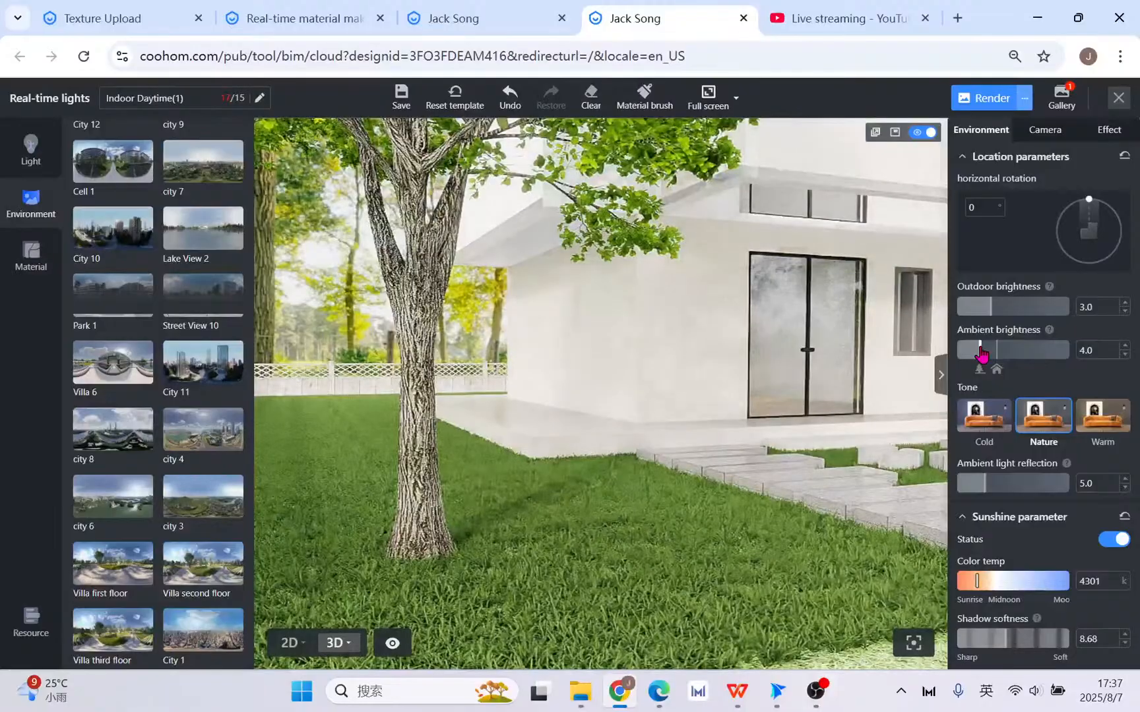
pyautogui.click(1007, 356)
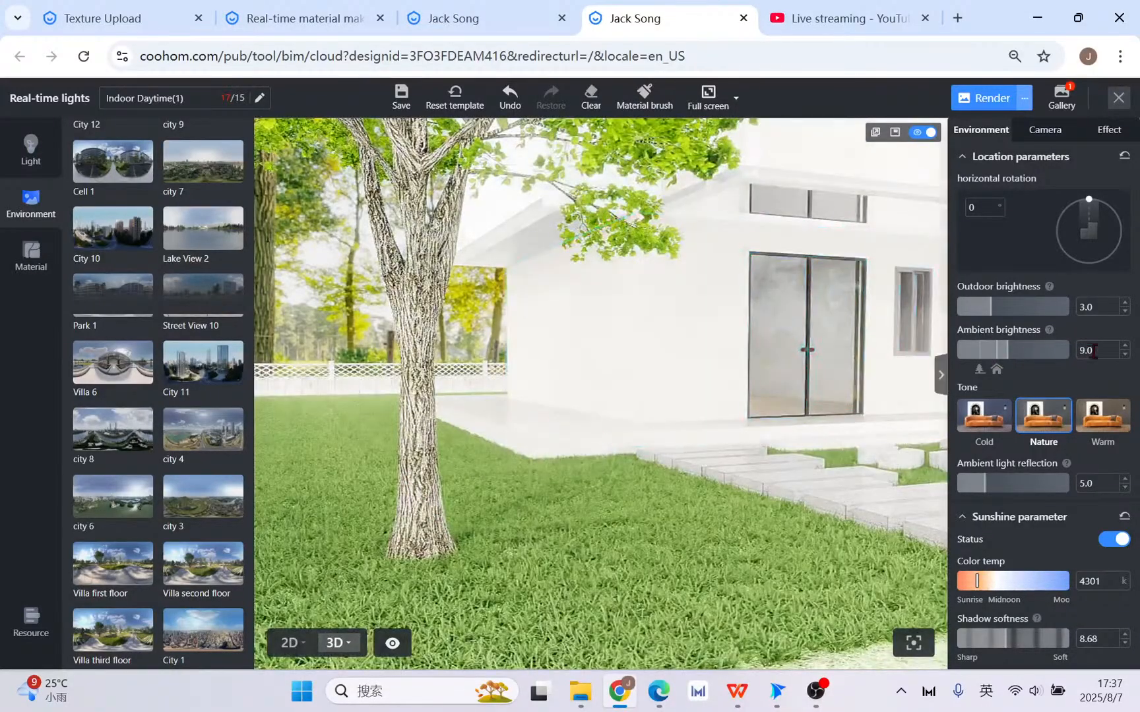
pyautogui.doubleClick(1094, 351)
pyautogui.write('1')
pyautogui.press('Return')
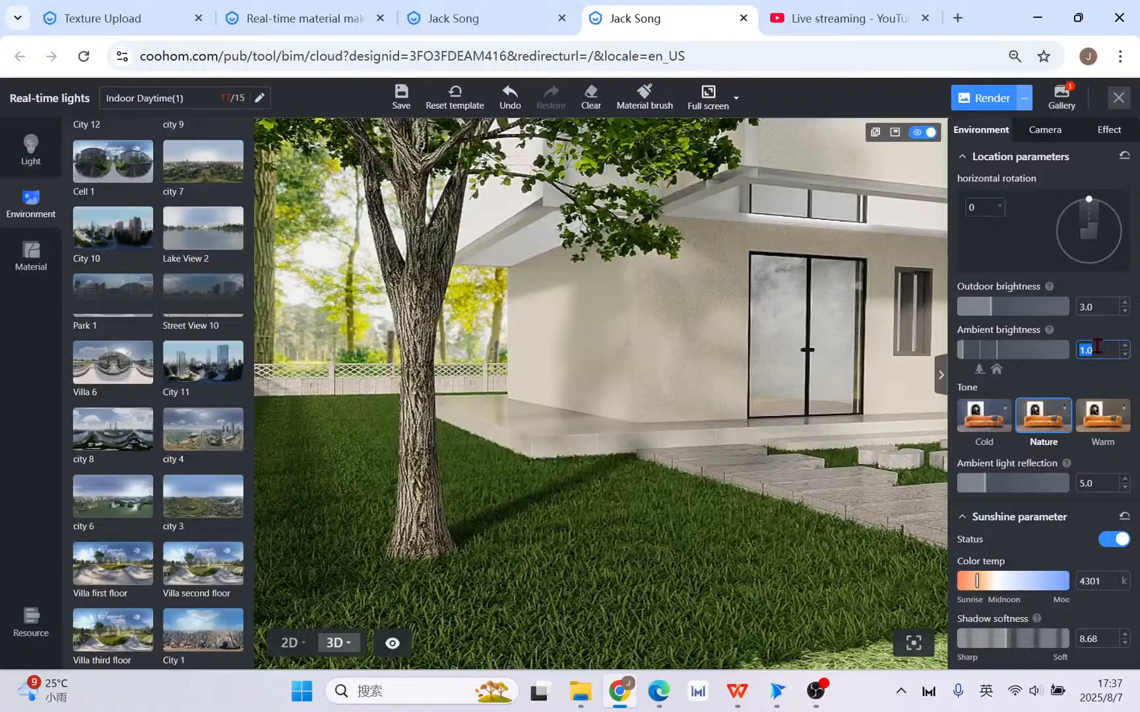
pyautogui.write('3')
pyautogui.press('Return')
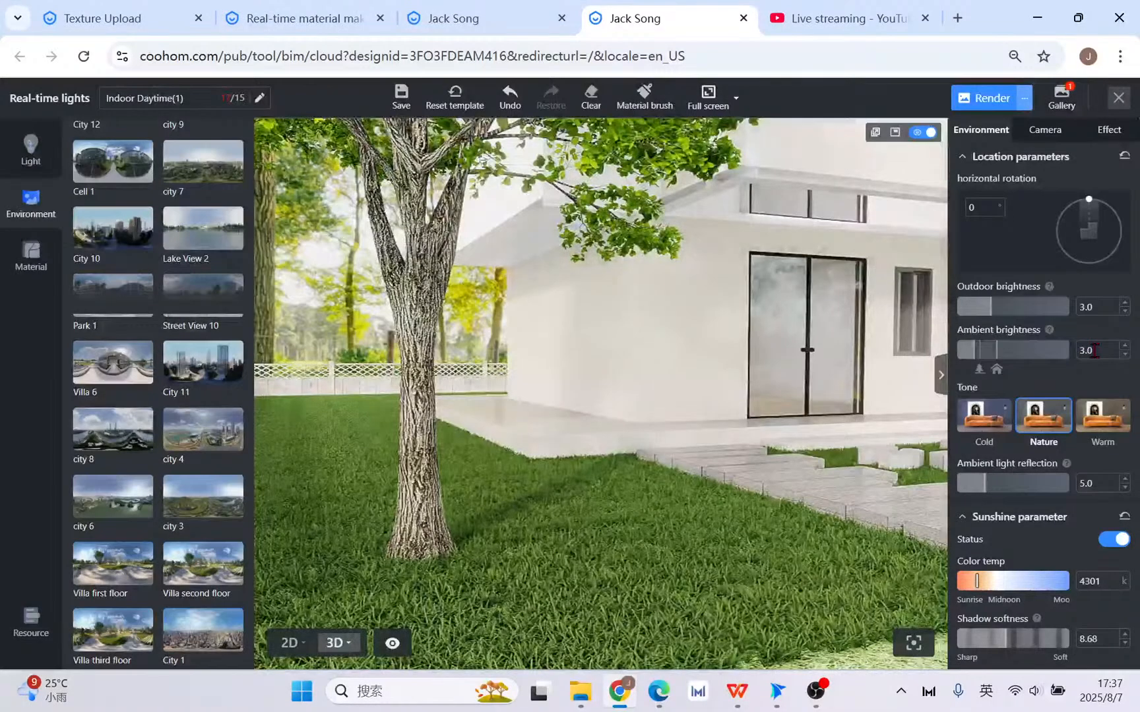
# - Try ambient brightness values of 2.0 and 1.0 and set it to 1.5
pyautogui.press('Return')
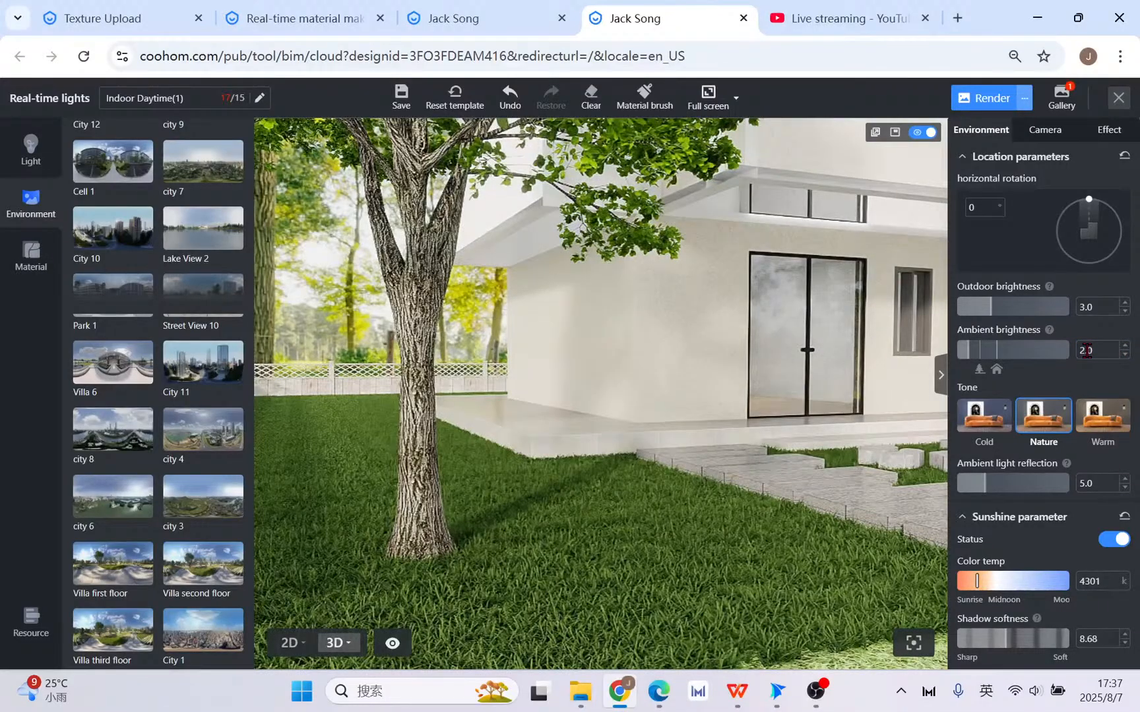
pyautogui.moveTo(1050, 331)
pyautogui.press('Return')
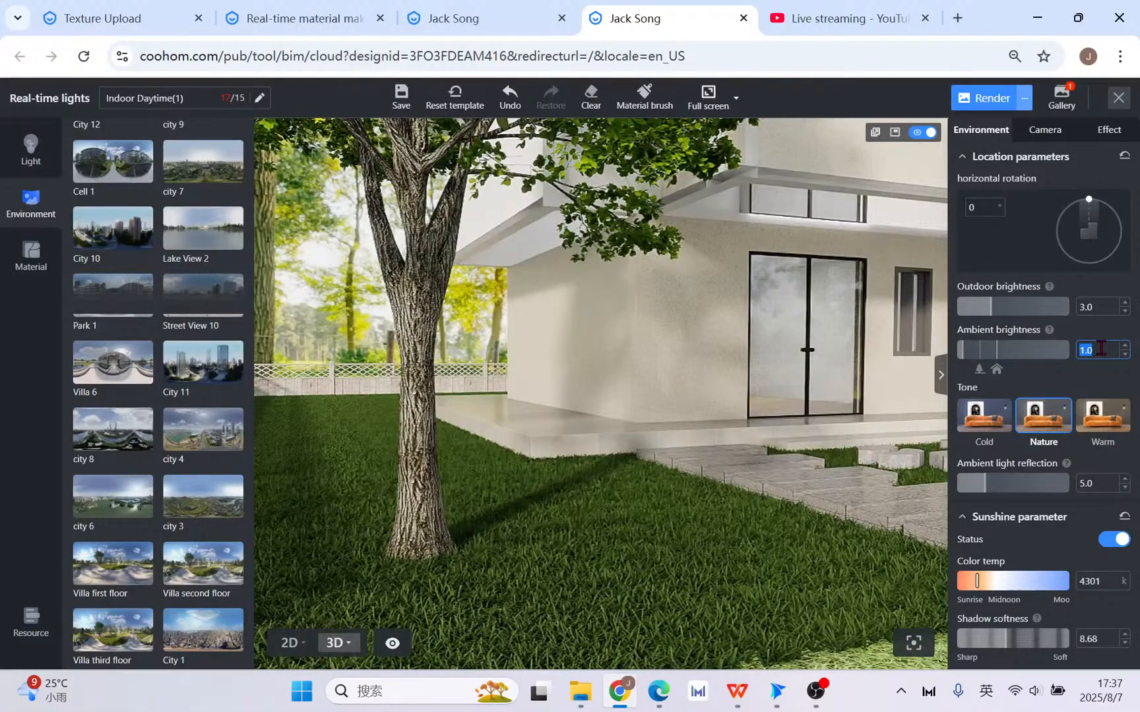
pyautogui.write('1.5')
pyautogui.press('Return')
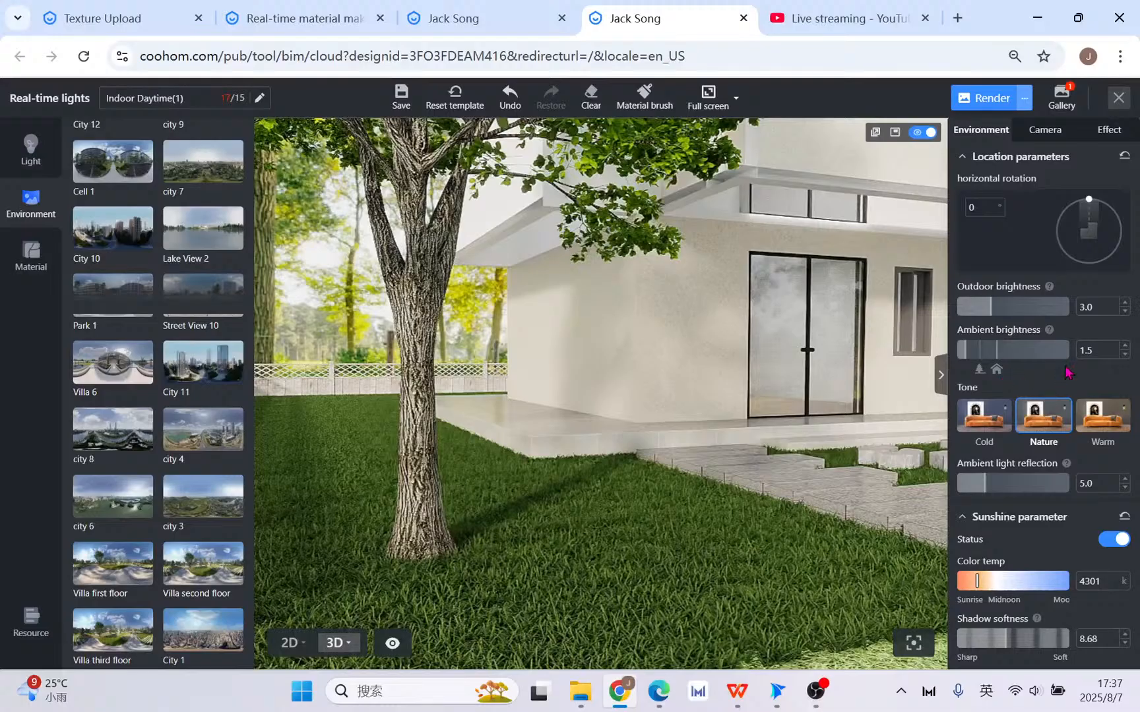
# - Check the lighting around the house and tree, and set the ambient brightness to 2.0 and the sunlight shadow softness to 5.68
pyautogui.scroll(-3, 1098, 532)
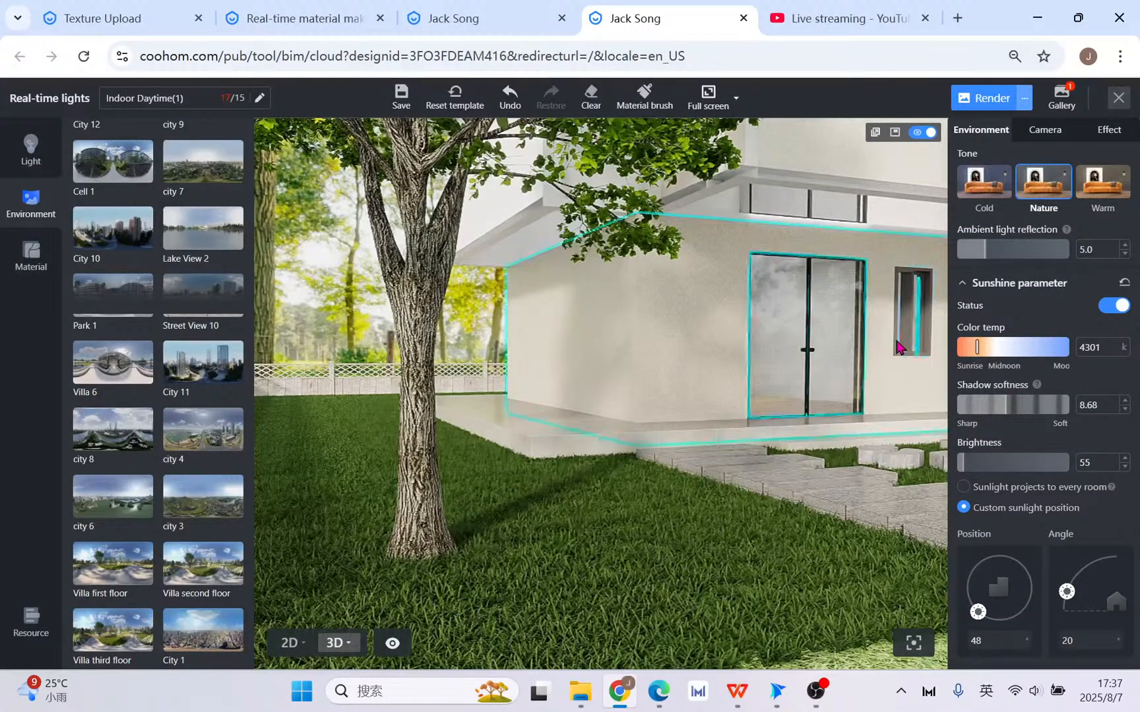
pyautogui.moveTo(865, 346); pyautogui.dragTo(792, 336)
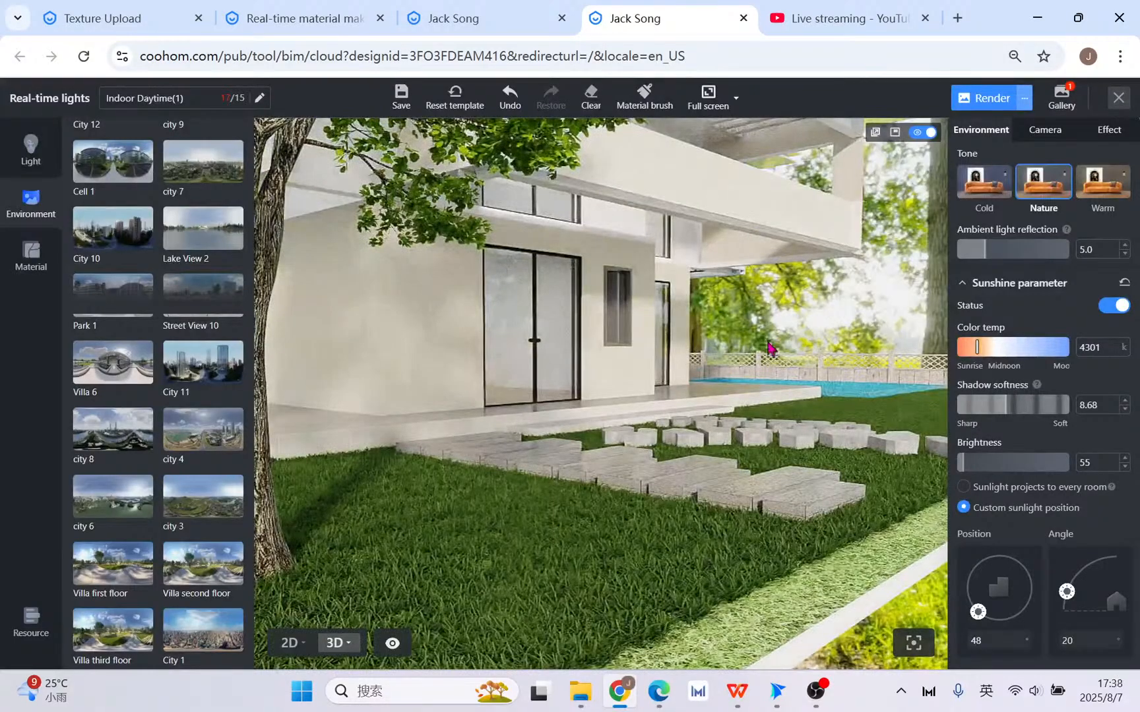
pyautogui.moveTo(698, 346); pyautogui.dragTo(819, 354)
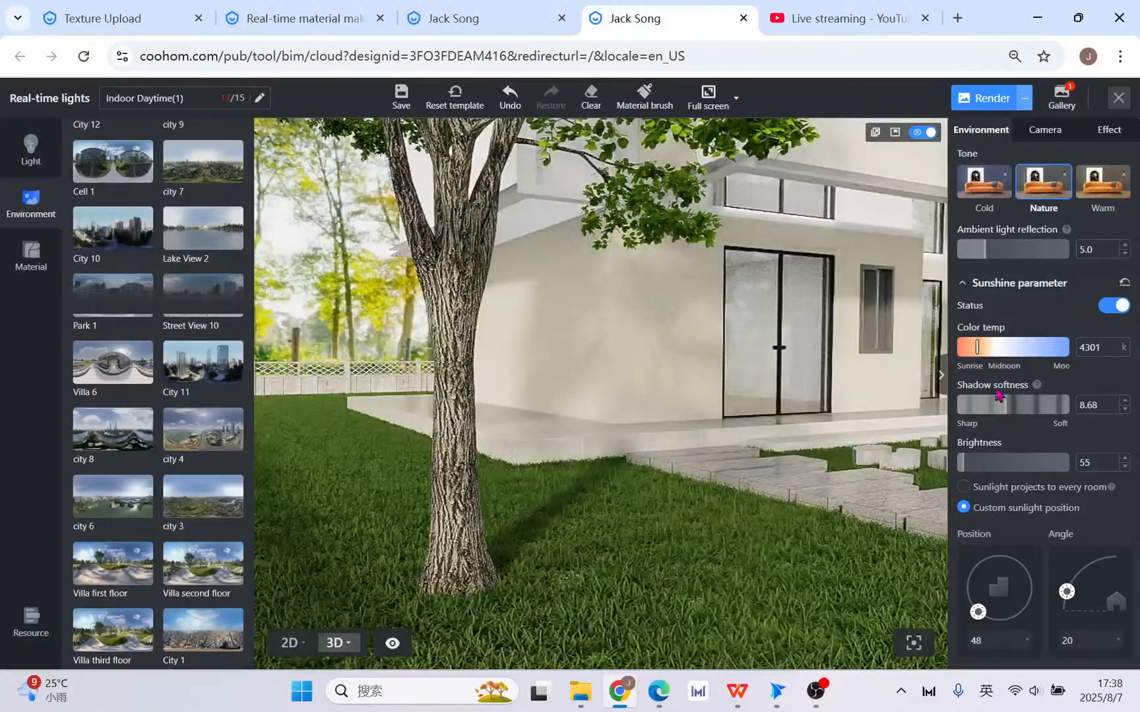
pyautogui.moveTo(727, 406)
pyautogui.mouseDown()
pyautogui.moveTo(760, 408)
pyautogui.moveTo(724, 411)
pyautogui.mouseUp()
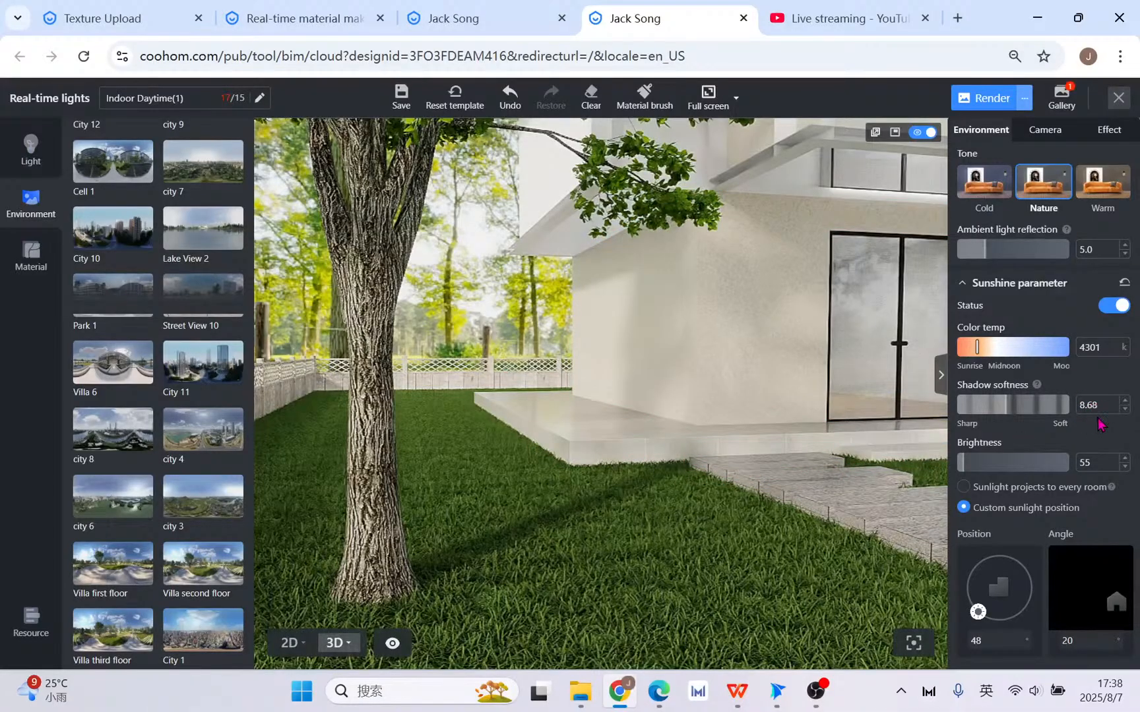
pyautogui.scroll(3, 1102, 424)
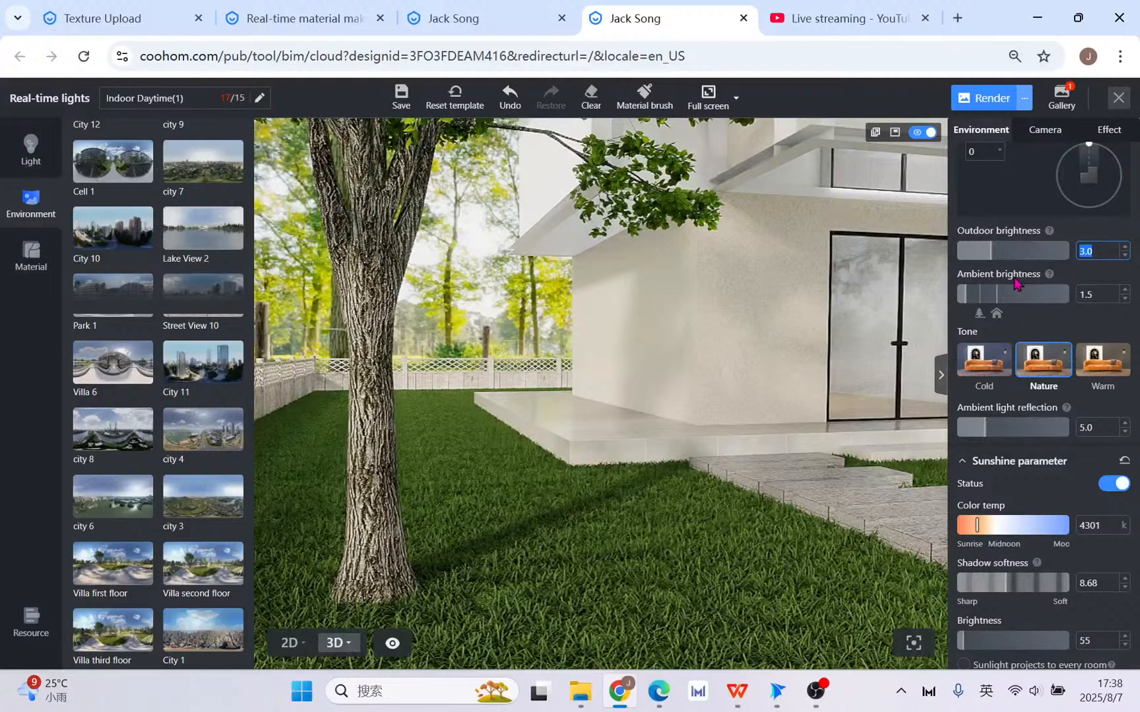
pyautogui.click(1102, 295)
pyautogui.press('Return')
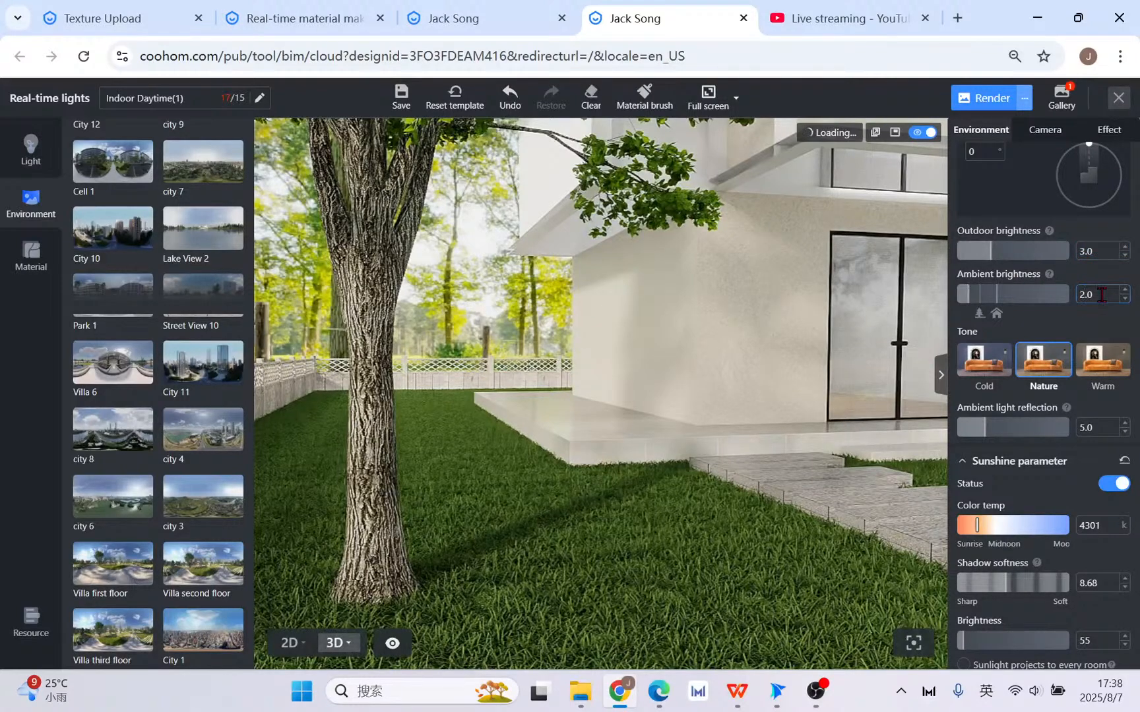
pyautogui.scroll(-3, 1068, 514)
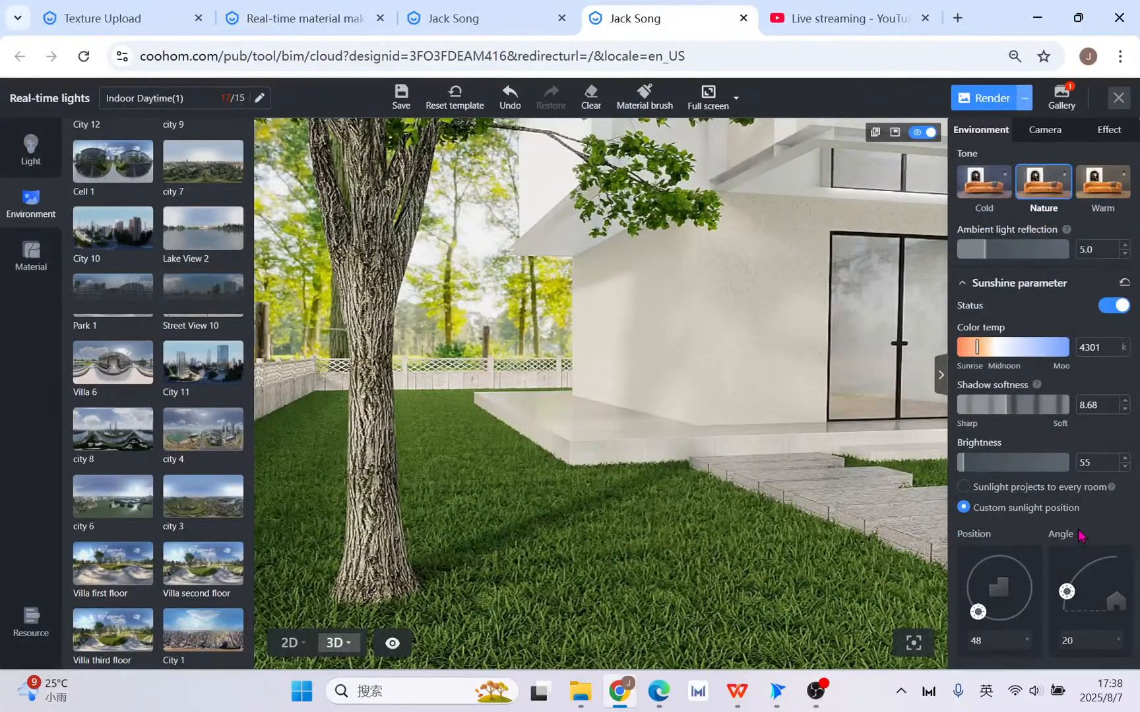
pyautogui.moveTo(1009, 412); pyautogui.dragTo(994, 413)
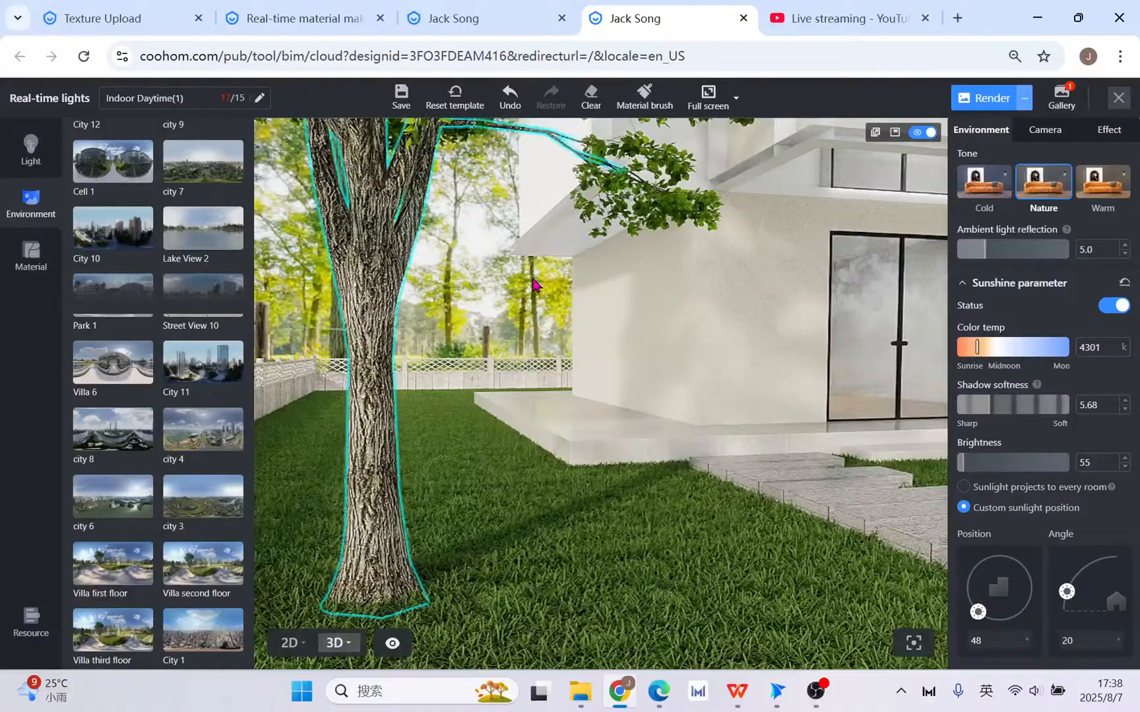
# - Save the lighting settings and set the image render's resolution to 2K HD
pyautogui.click(985, 107)
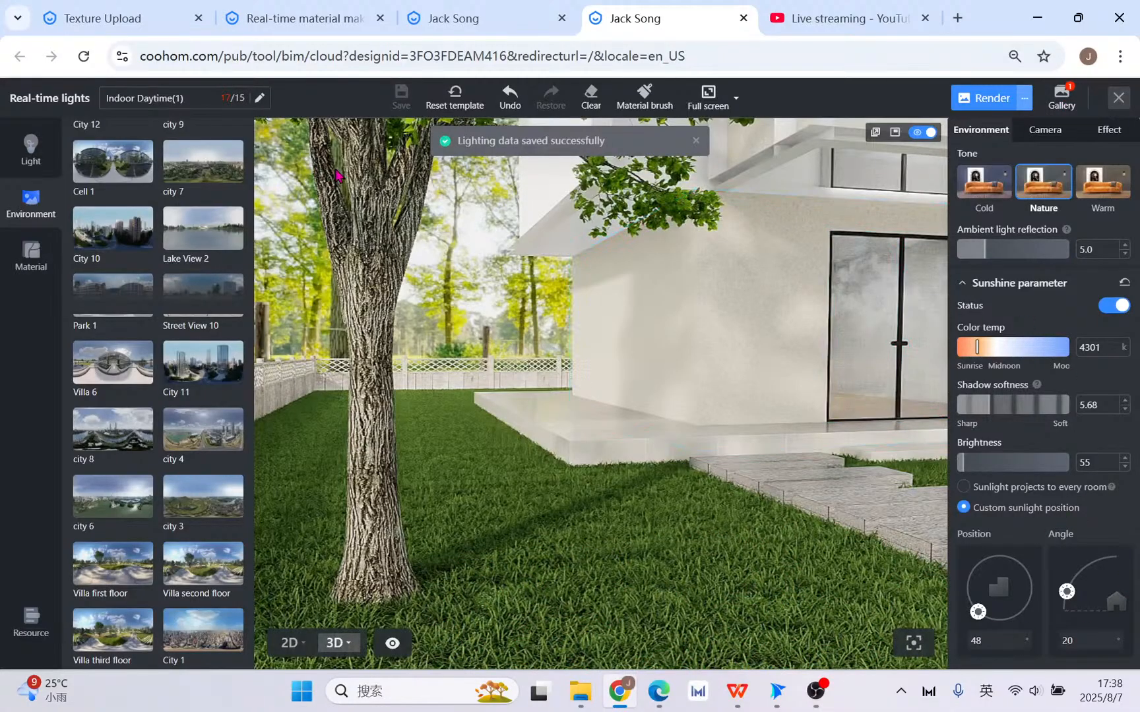
pyautogui.click(1021, 101)
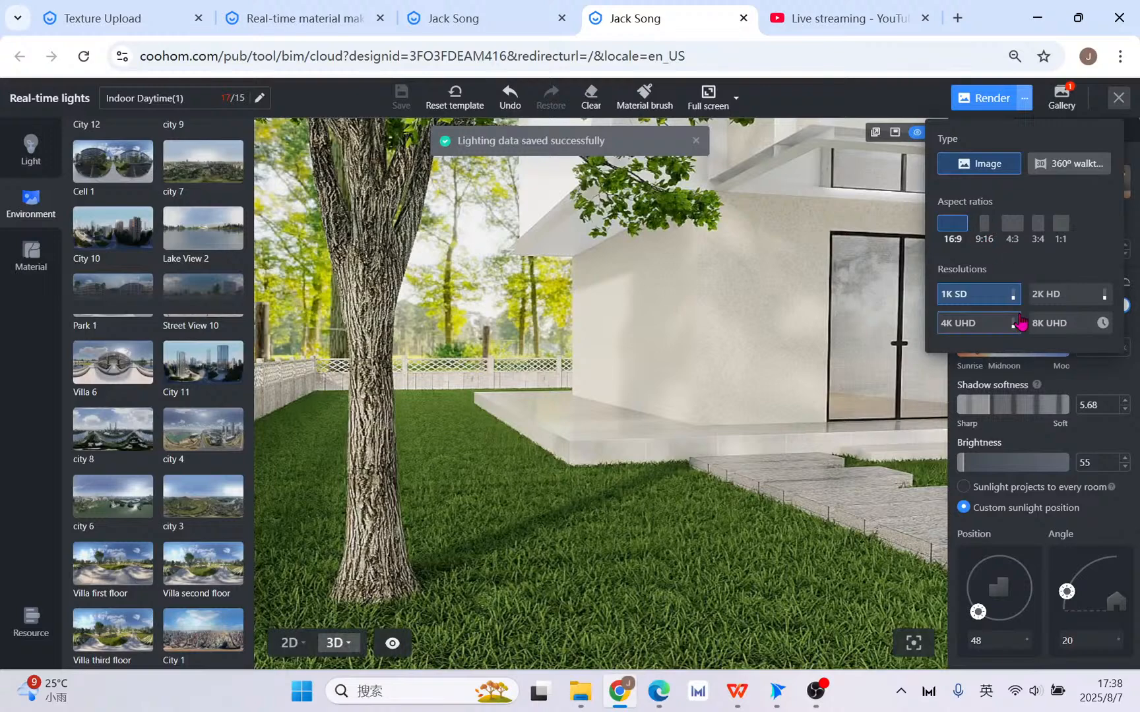
pyautogui.click(1047, 294)
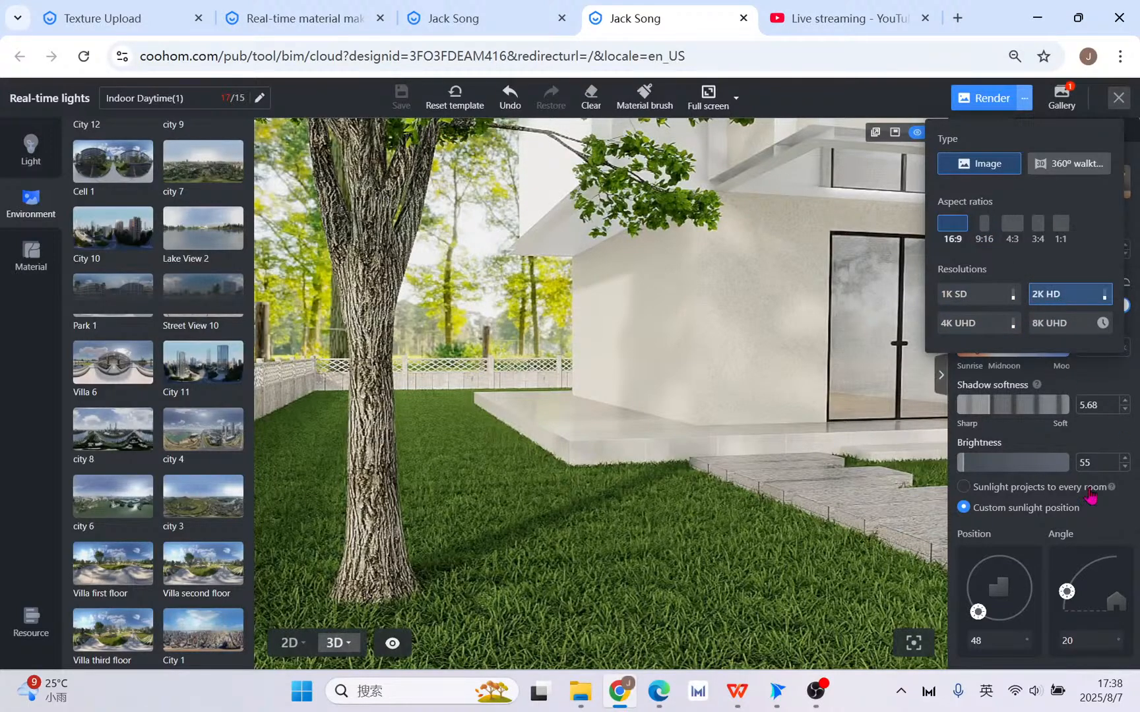
# - Render the tree and entrance view as a 2K HD 16:9 image, and reframe the camera on the courtyard lawn with the pool corner
pyautogui.click(996, 99)
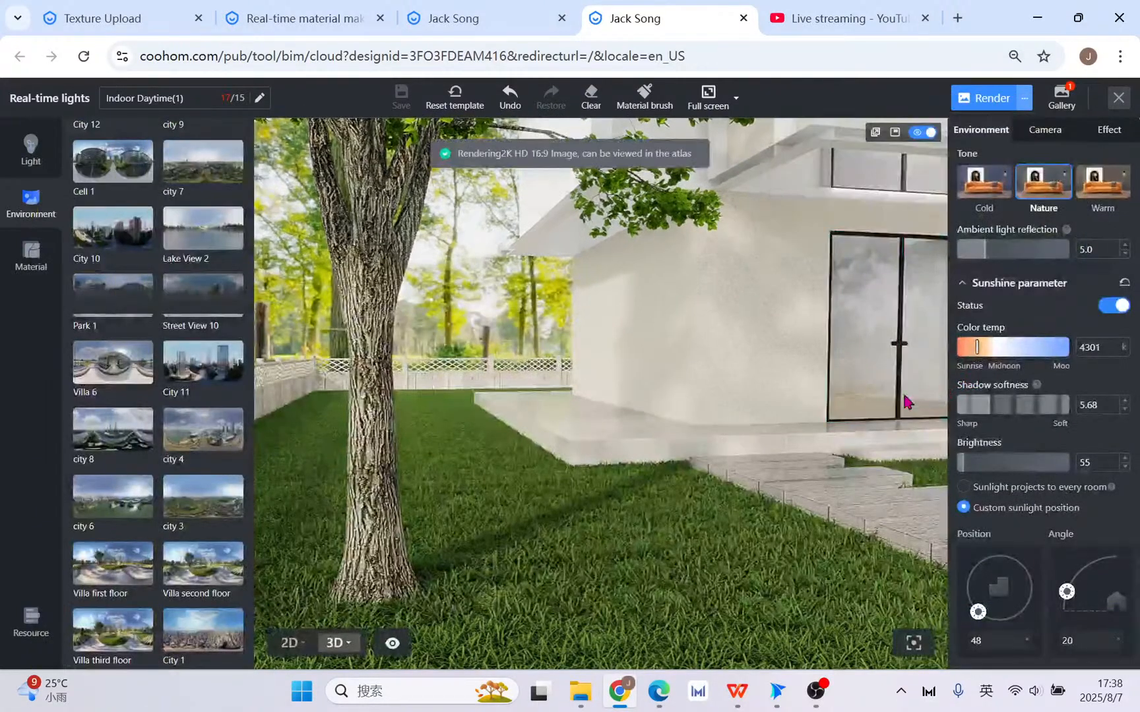
pyautogui.press('d')
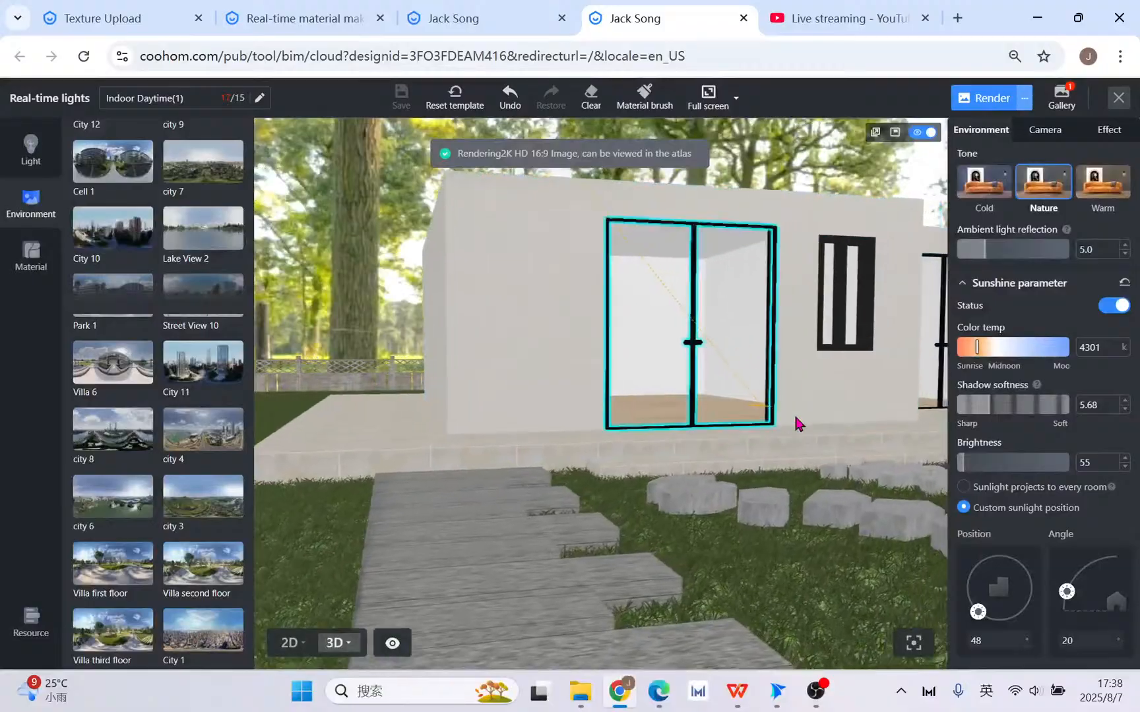
pyautogui.press('d')
pyautogui.moveTo(604, 425); pyautogui.dragTo(712, 409)
pyautogui.press('w')
pyautogui.press('d')
pyautogui.press('d')
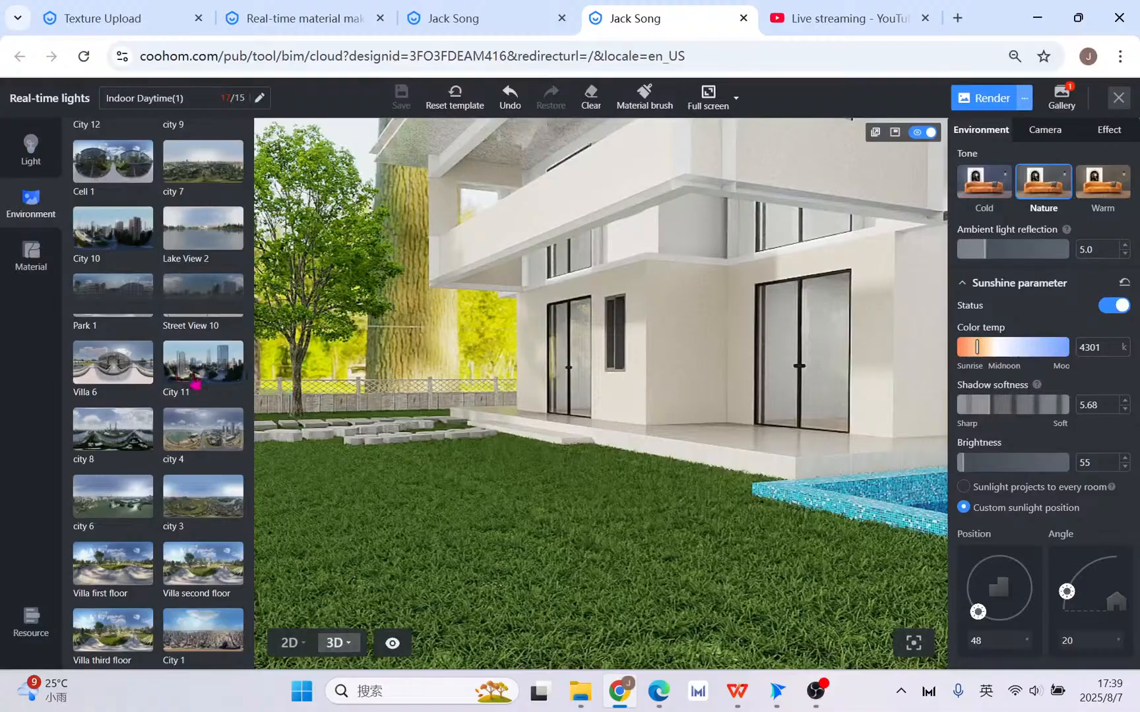
# - Rotate the Woods 3 environment horizontally to 34° and render the courtyard lawn view as a 2K HD image
pyautogui.scroll(5, 186, 432)
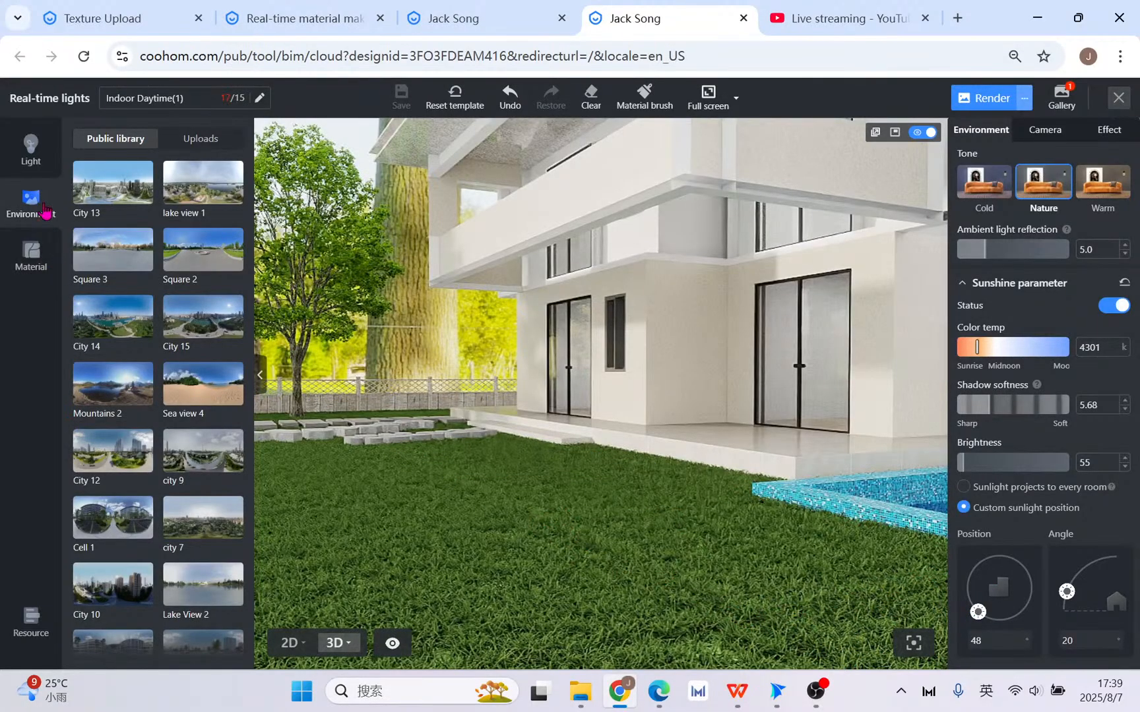
pyautogui.click(30, 148)
pyautogui.click(31, 254)
pyautogui.click(31, 201)
pyautogui.scroll(-5, 229, 432)
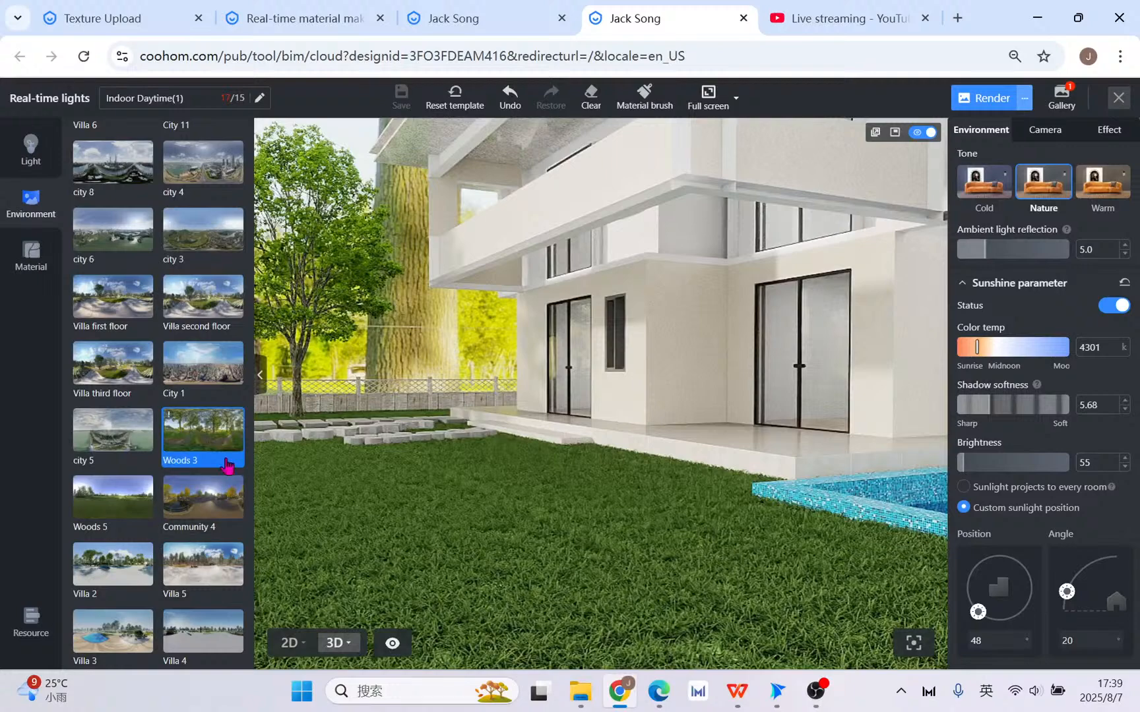
pyautogui.scroll(4, 1016, 218)
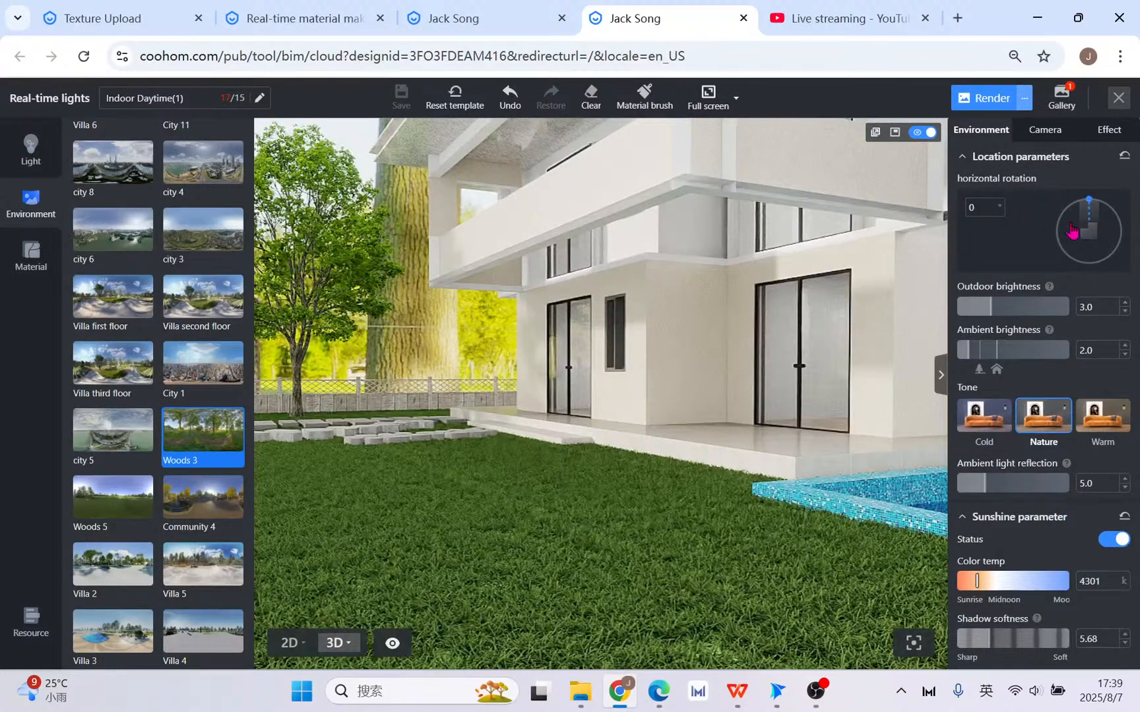
pyautogui.moveTo(1106, 209); pyautogui.dragTo(1110, 213)
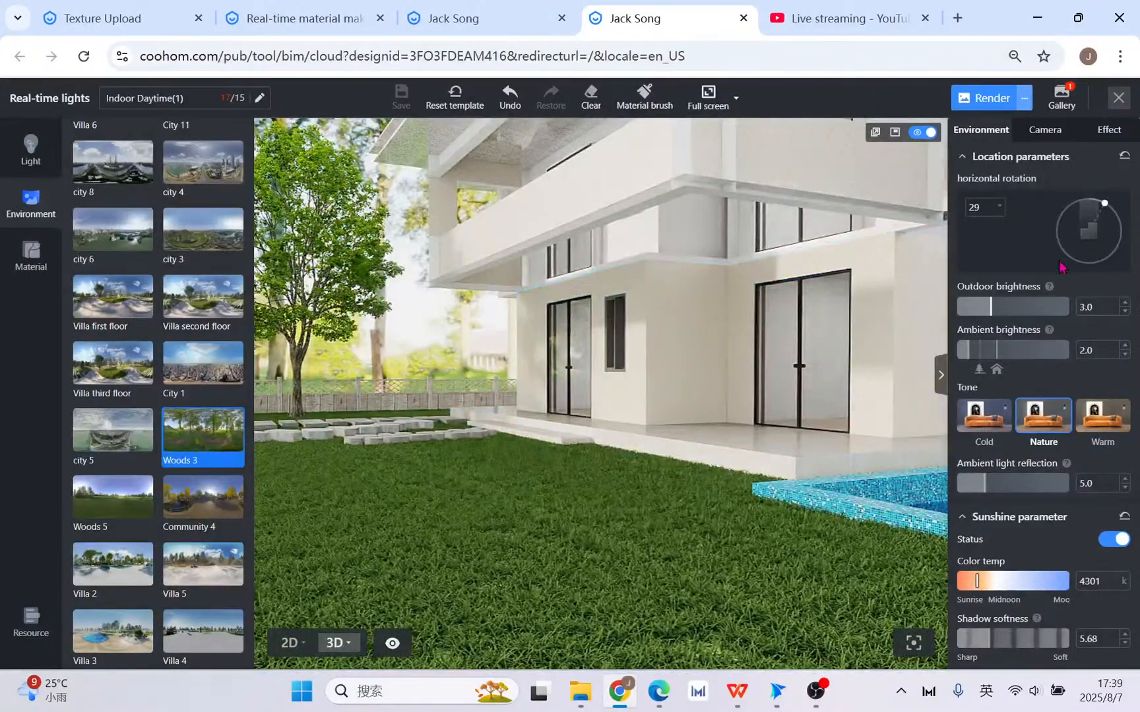
pyautogui.moveTo(1109, 218); pyautogui.dragTo(1108, 208)
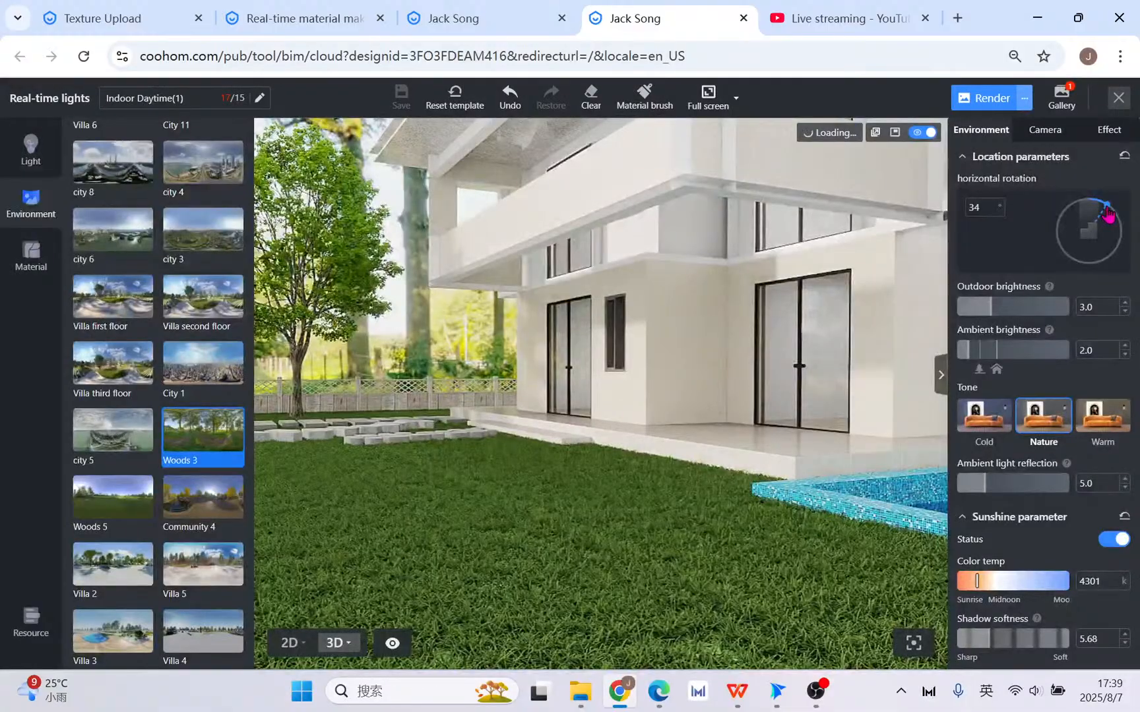
pyautogui.click(978, 102)
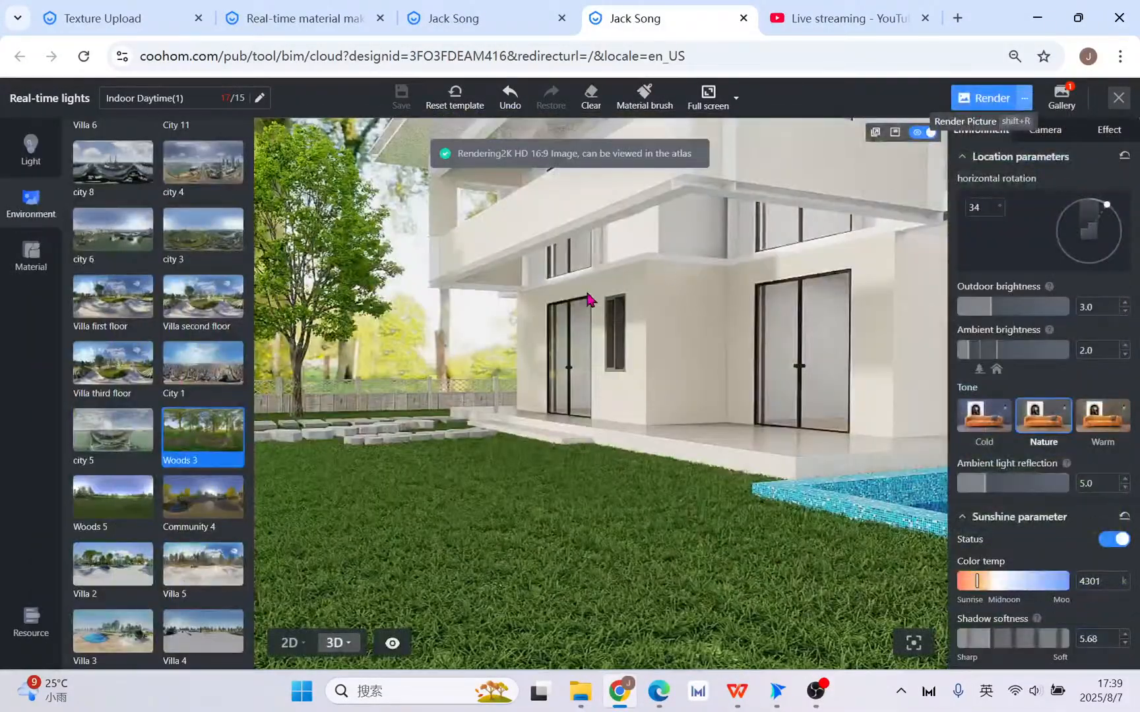
# - Reframe the camera on the swimming pool and terrace corner and render that view as a 2K HD image
pyautogui.moveTo(614, 368); pyautogui.dragTo(497, 358)
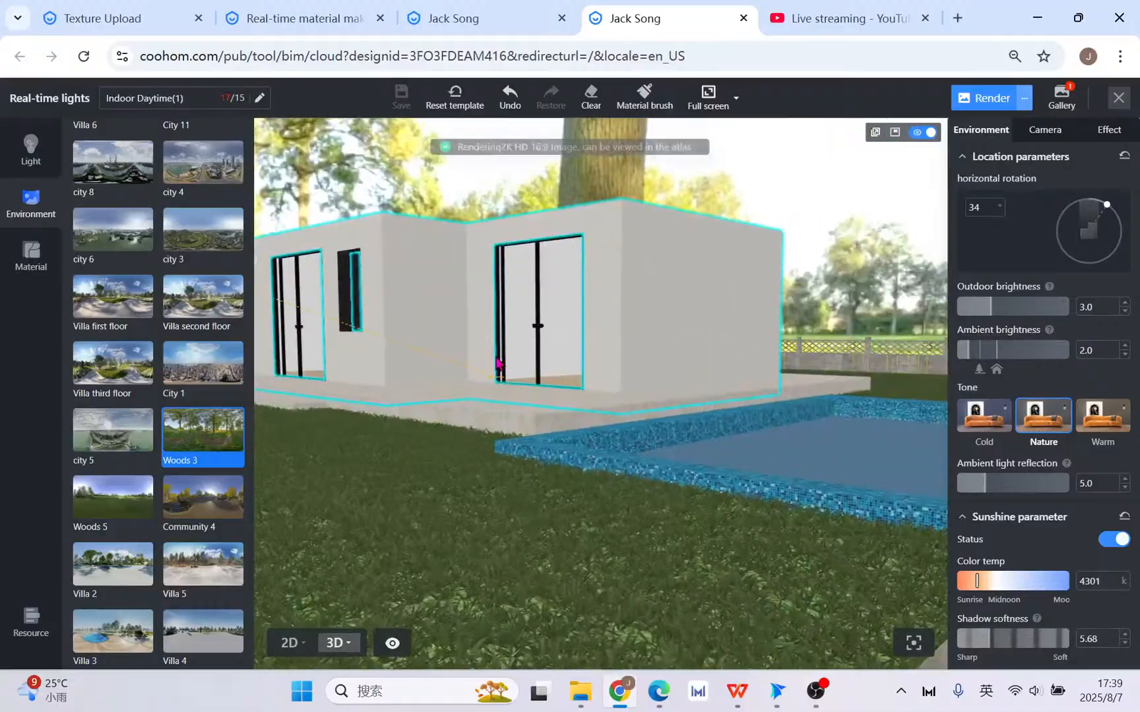
pyautogui.scroll(2, 821, 445)
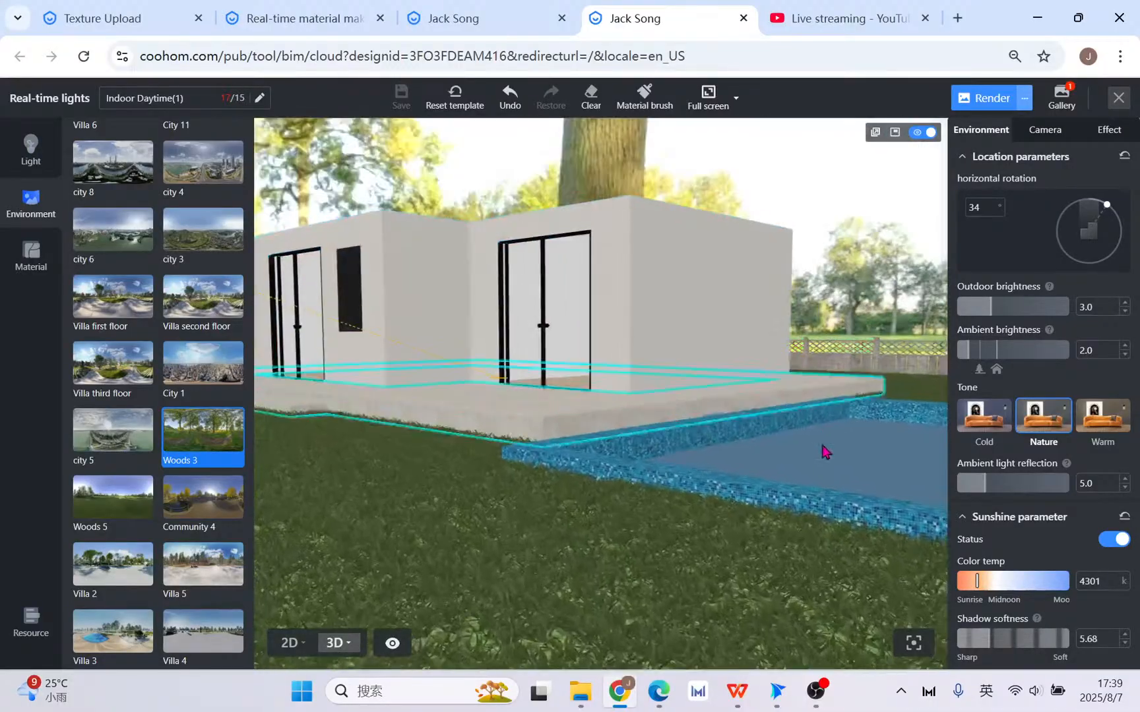
pyautogui.moveTo(769, 357); pyautogui.dragTo(727, 359)
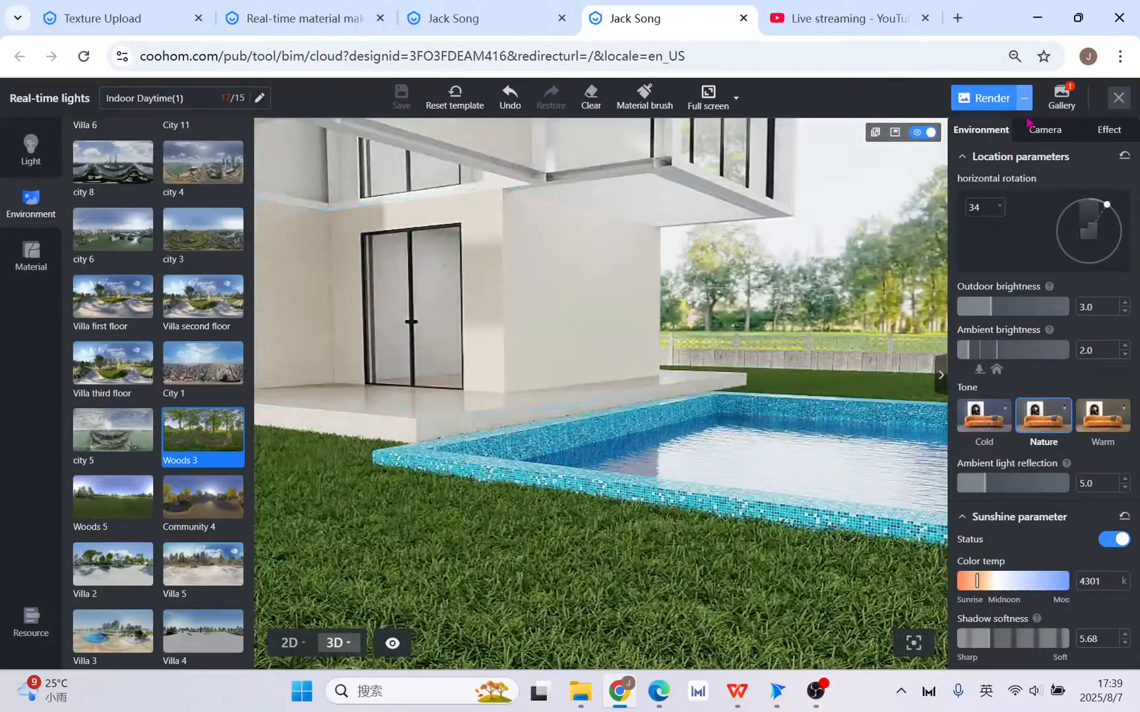
pyautogui.click(991, 98)
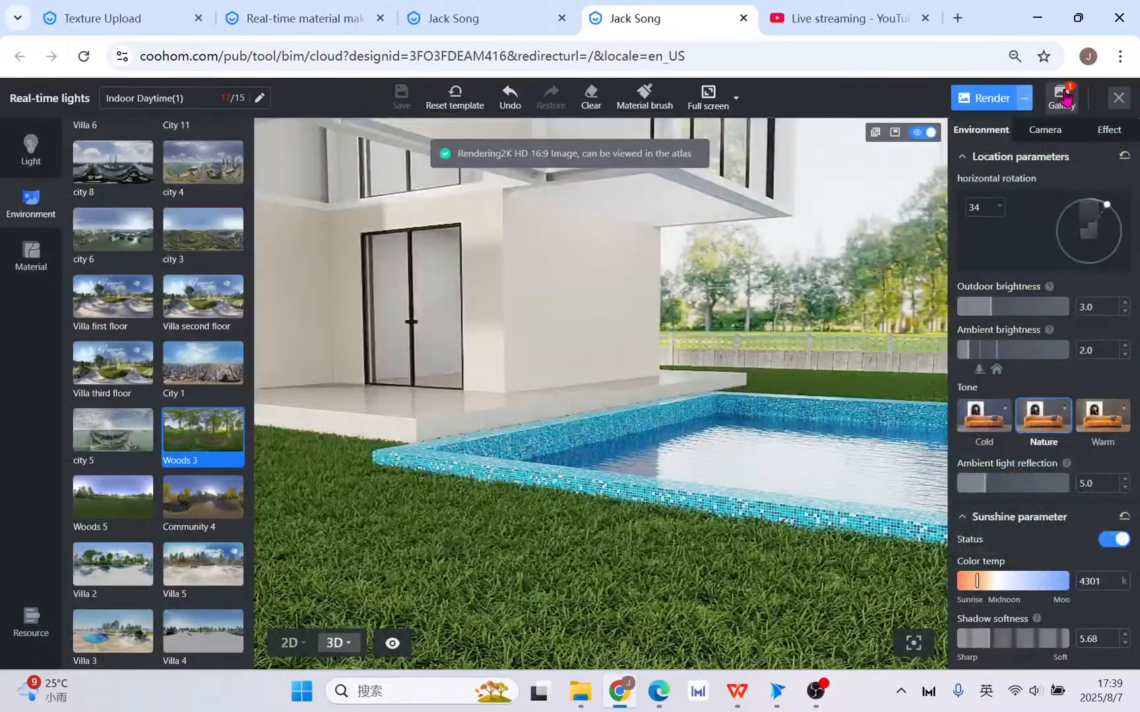
# - View the finished 1K SD tree render at large size in the gallery and check the progress of the newer 1K SD render
pyautogui.click(1063, 97)
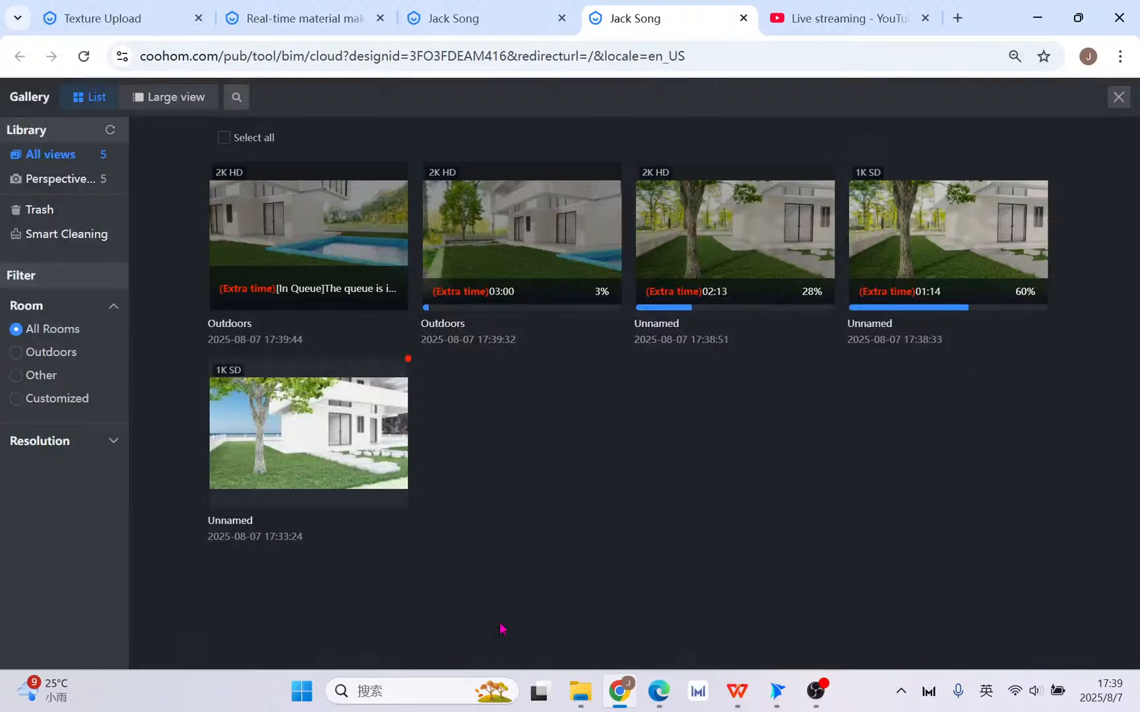
pyautogui.moveTo(340, 467)
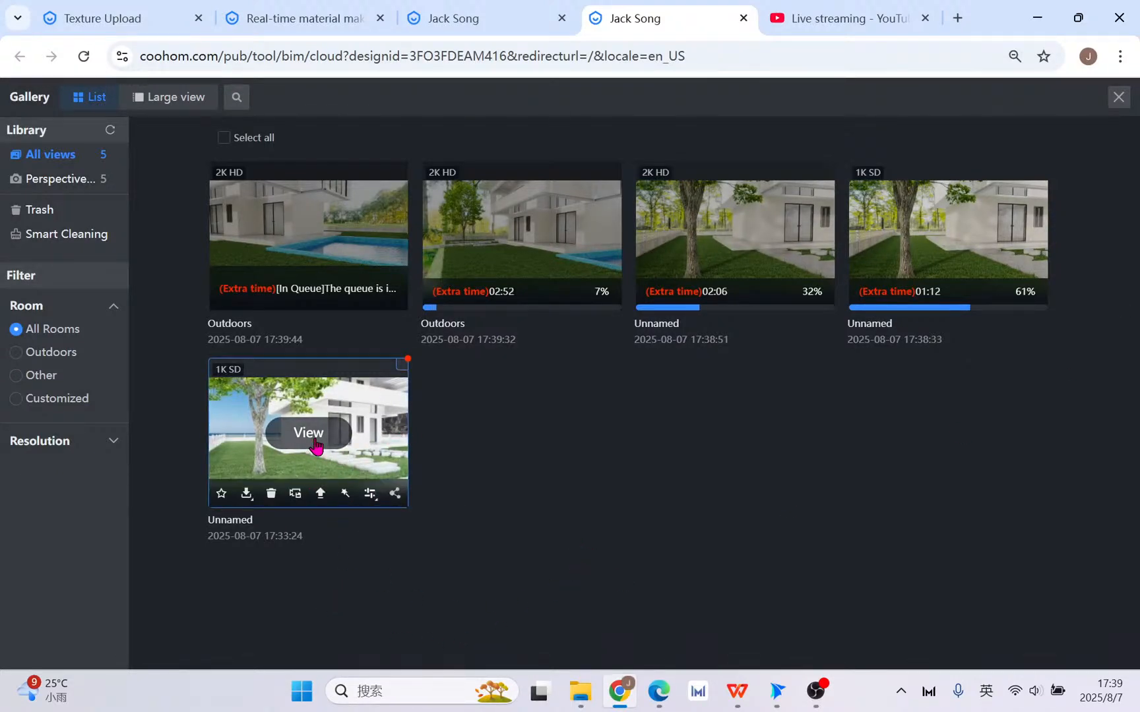
pyautogui.click(339, 449)
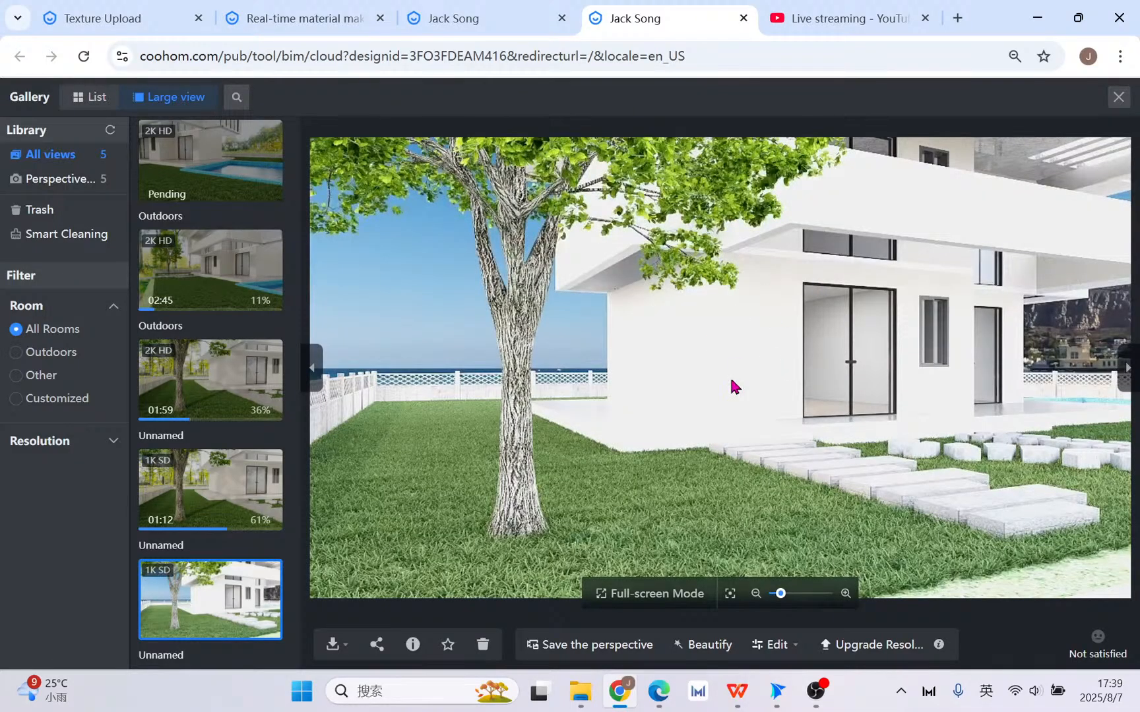
pyautogui.click(1119, 97)
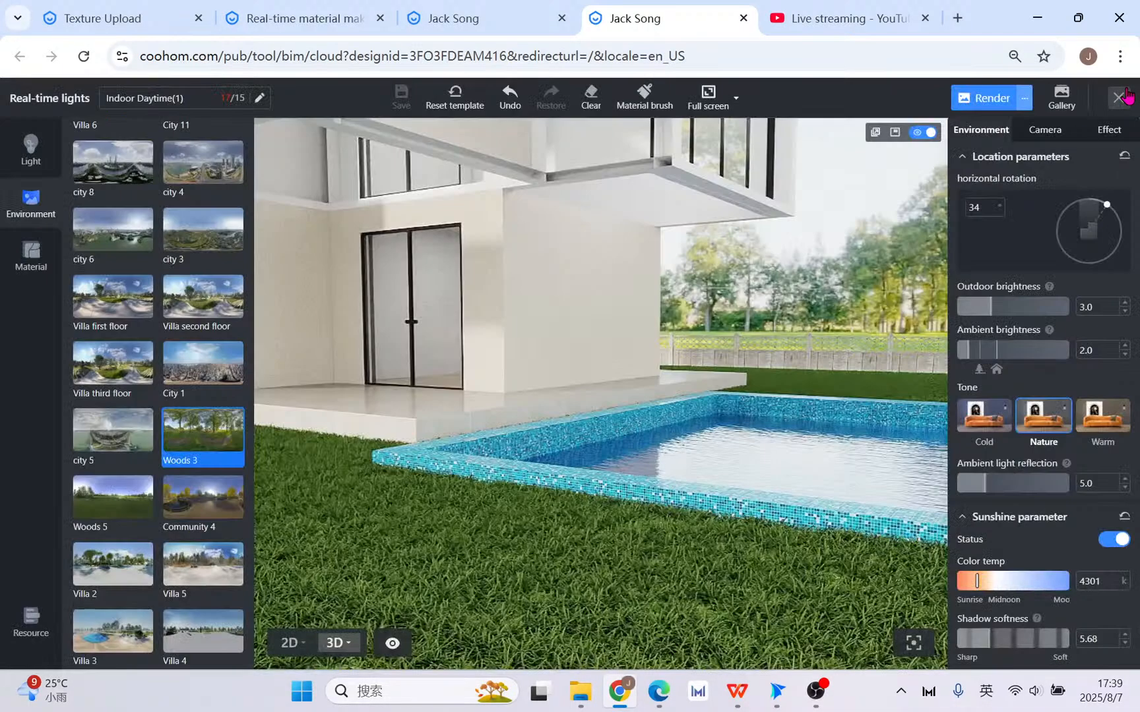
pyautogui.click(1055, 98)
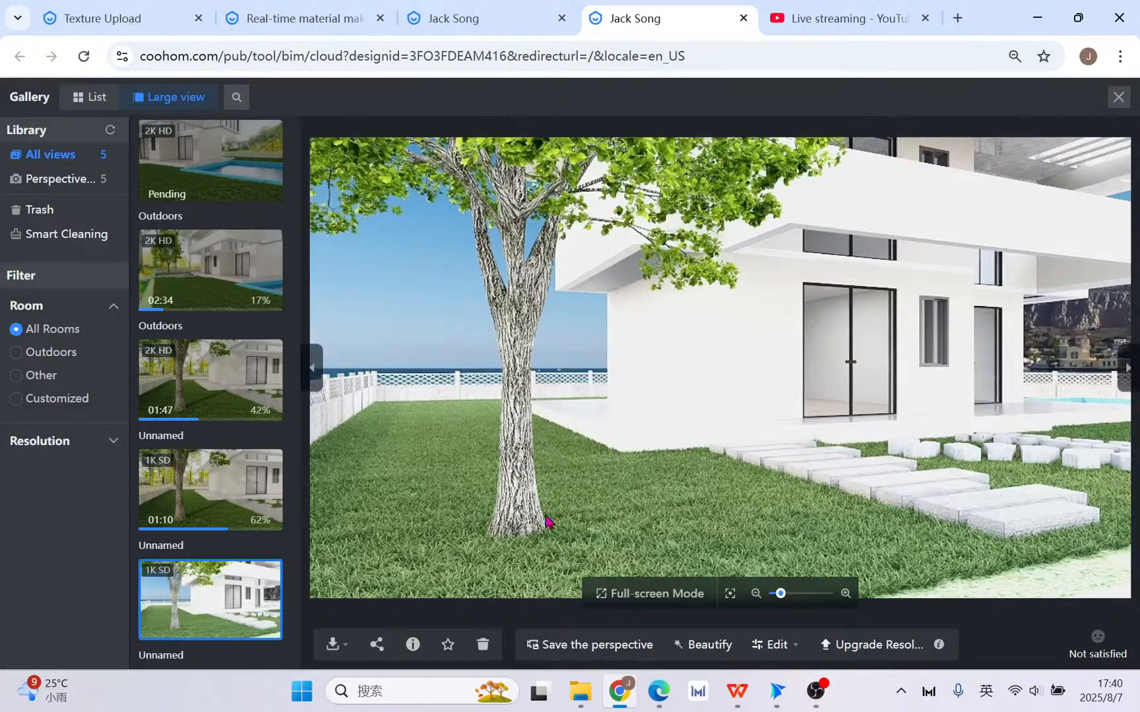
pyautogui.click(237, 491)
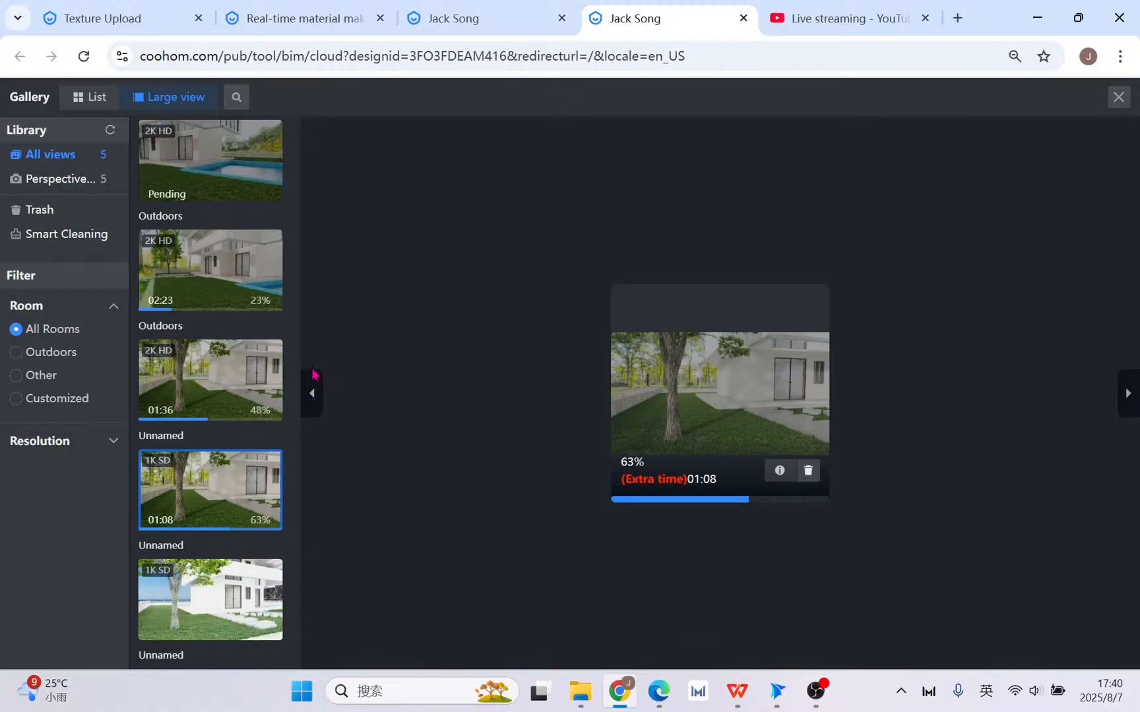
pyautogui.click(1120, 98)
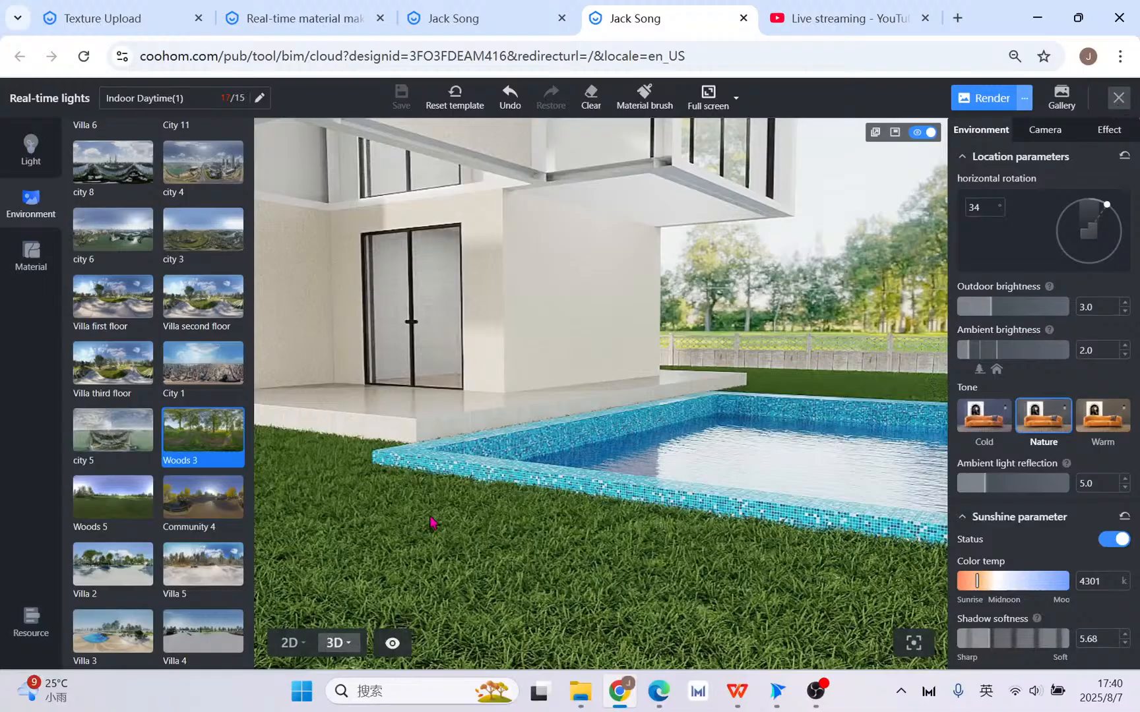
# - Check the YouTube livestream page and return to the villa design's pool view
pyautogui.click(817, 20)
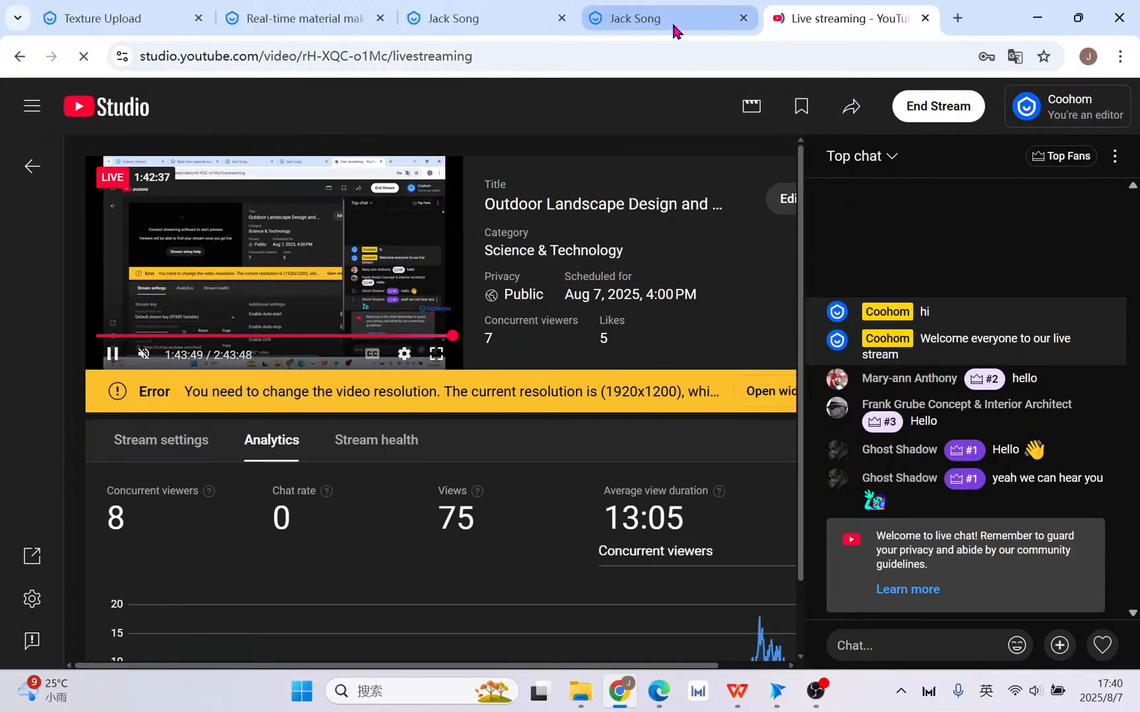
pyautogui.click(485, 14)
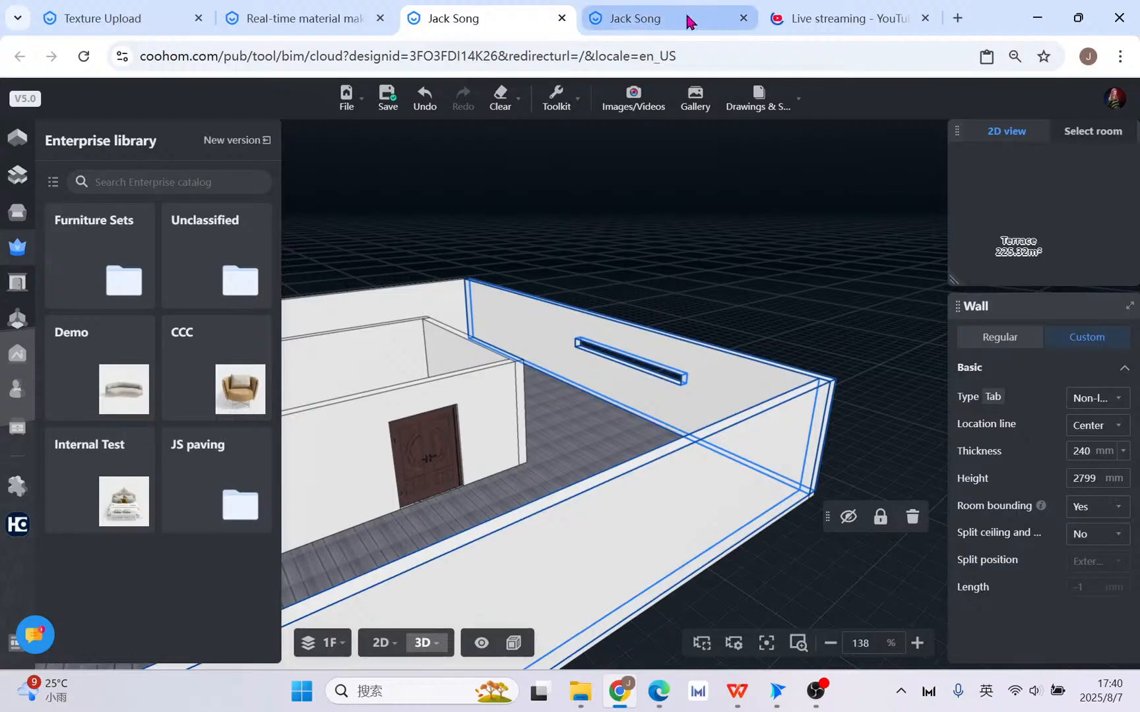
pyautogui.click(665, 19)
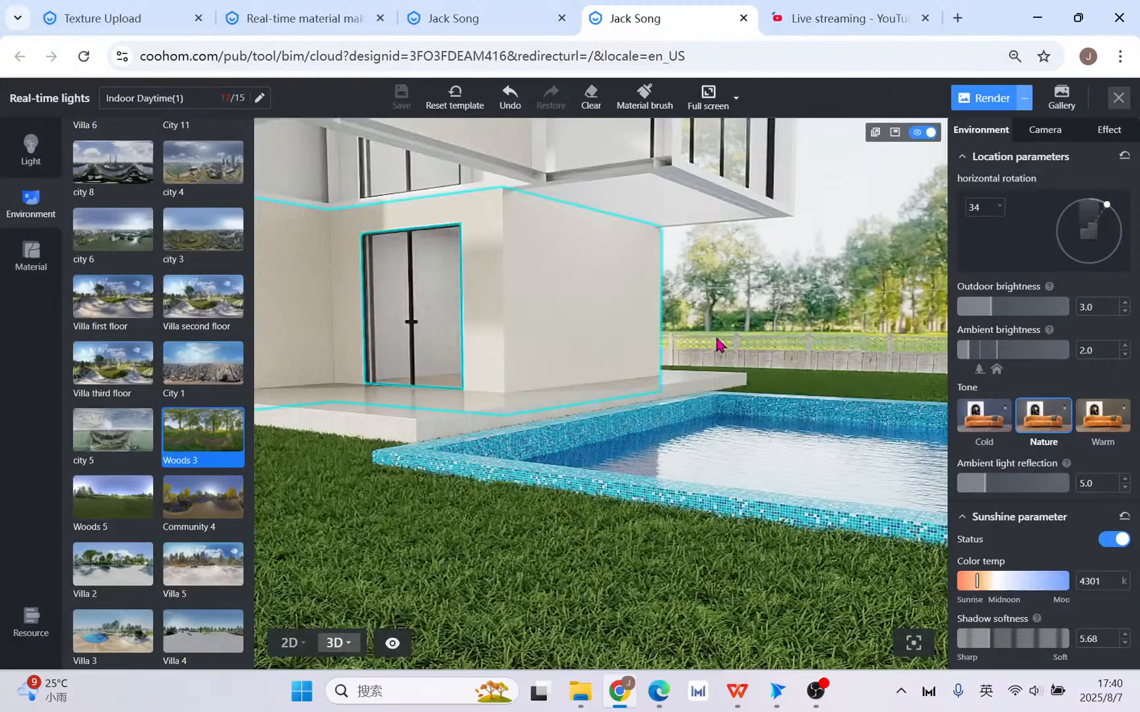
pyautogui.press('a')
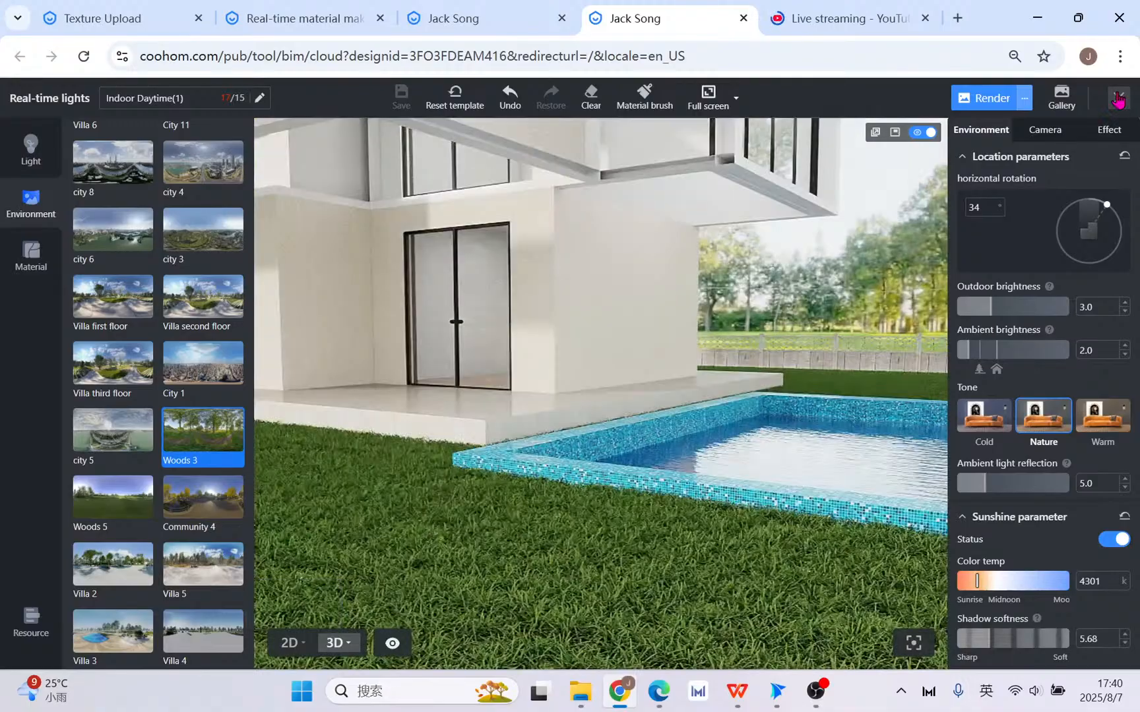
# - Check the floor display options and render progress, and leave the lighting and rendering modes for an elevated overview of the villa
pyautogui.click(1117, 99)
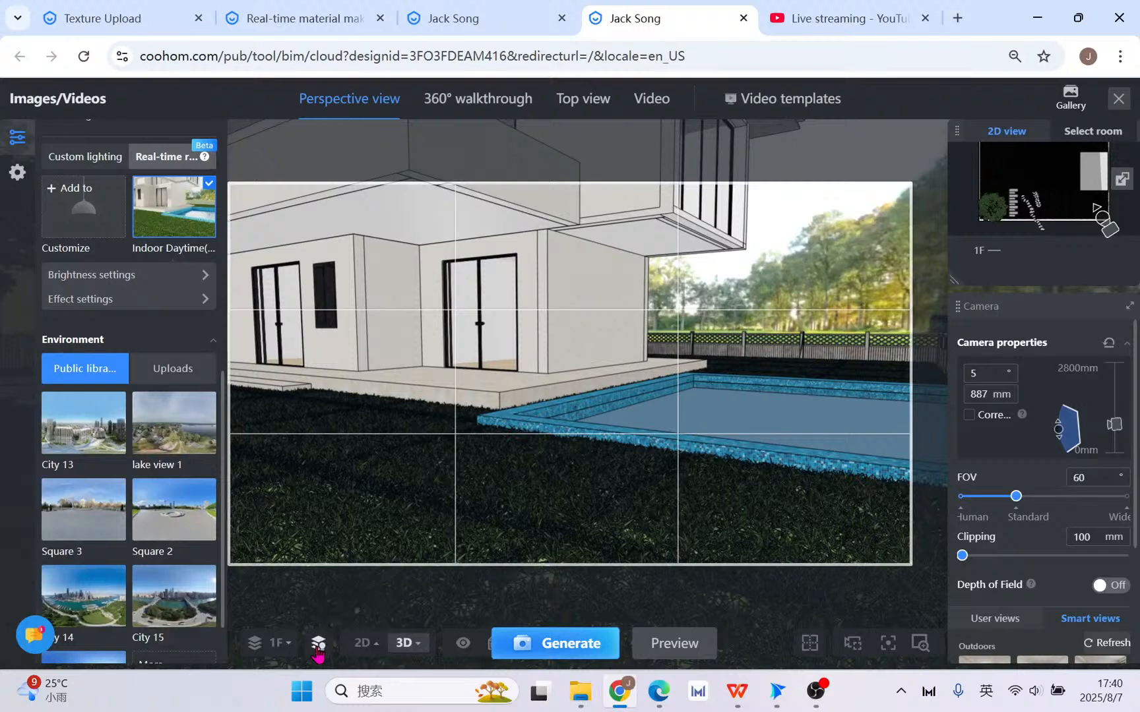
pyautogui.moveTo(317, 651)
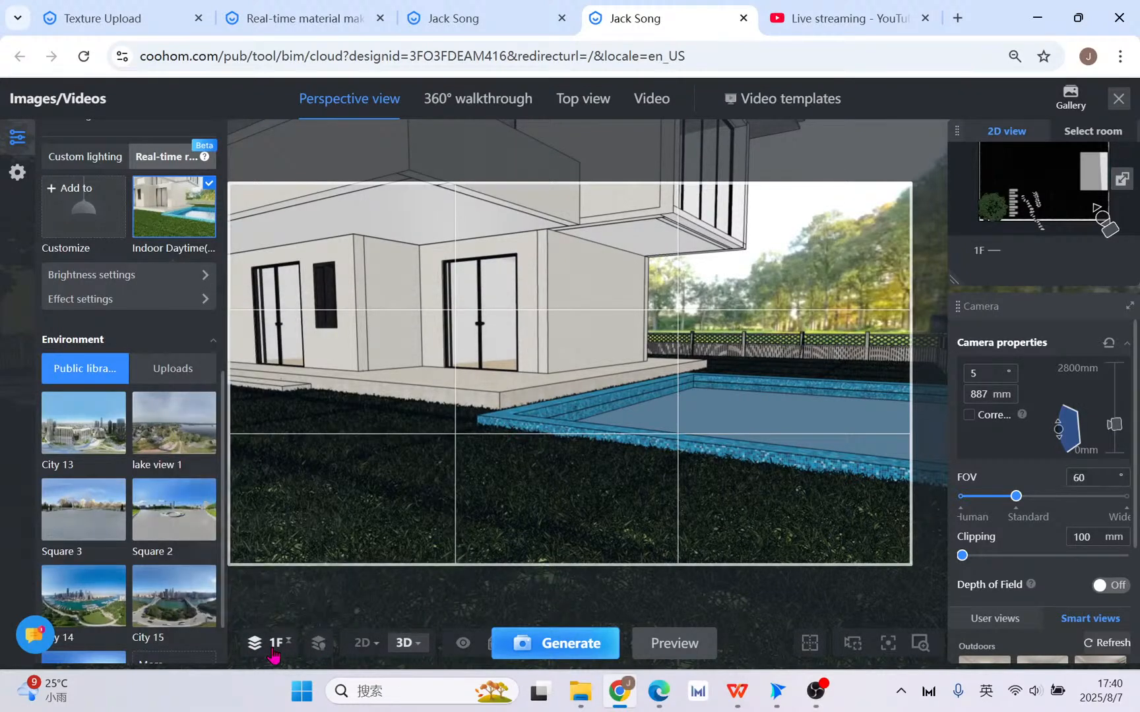
pyautogui.moveTo(273, 644)
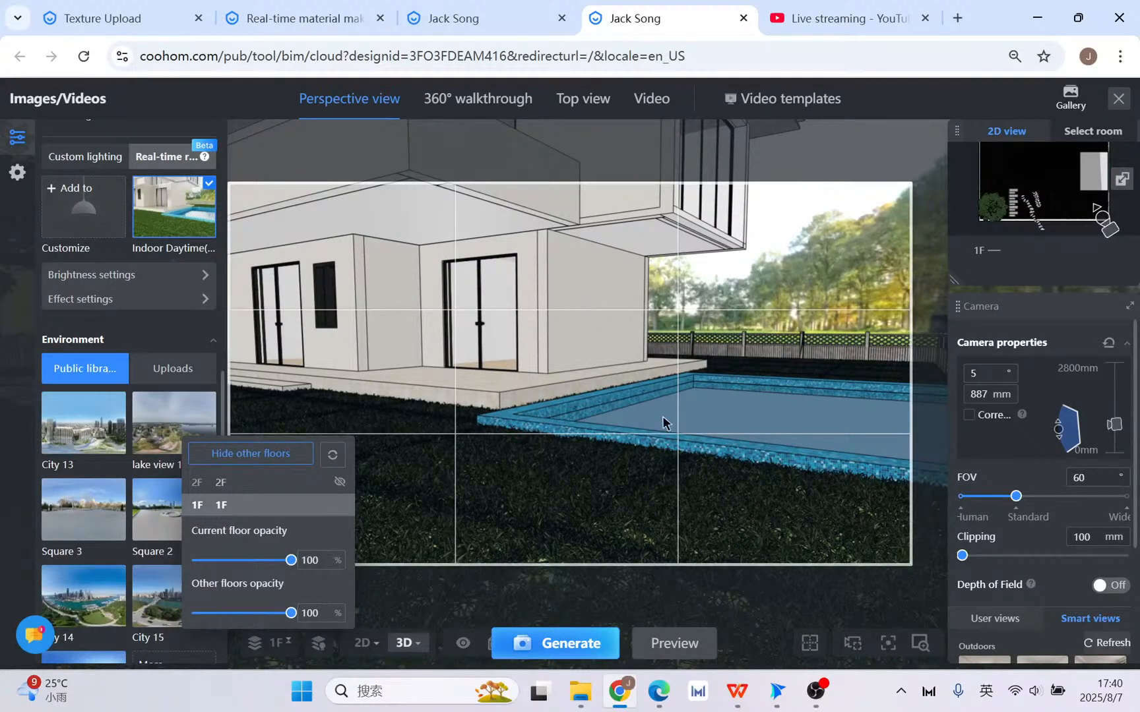
pyautogui.moveTo(1070, 102)
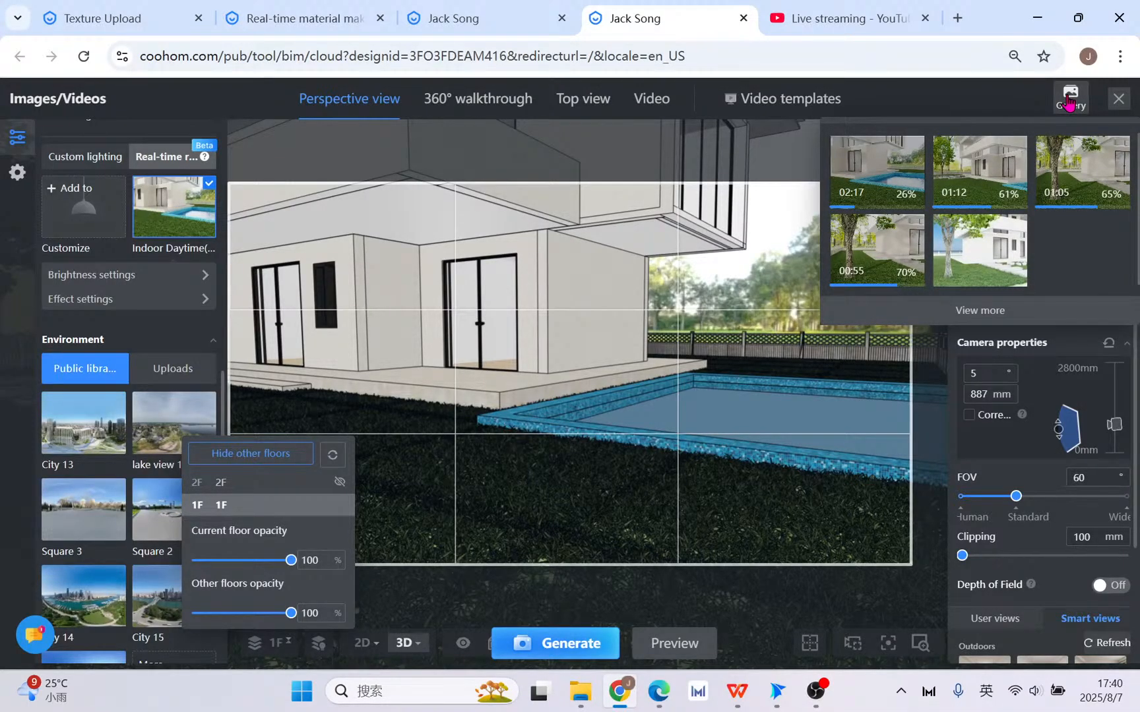
pyautogui.click(1119, 98)
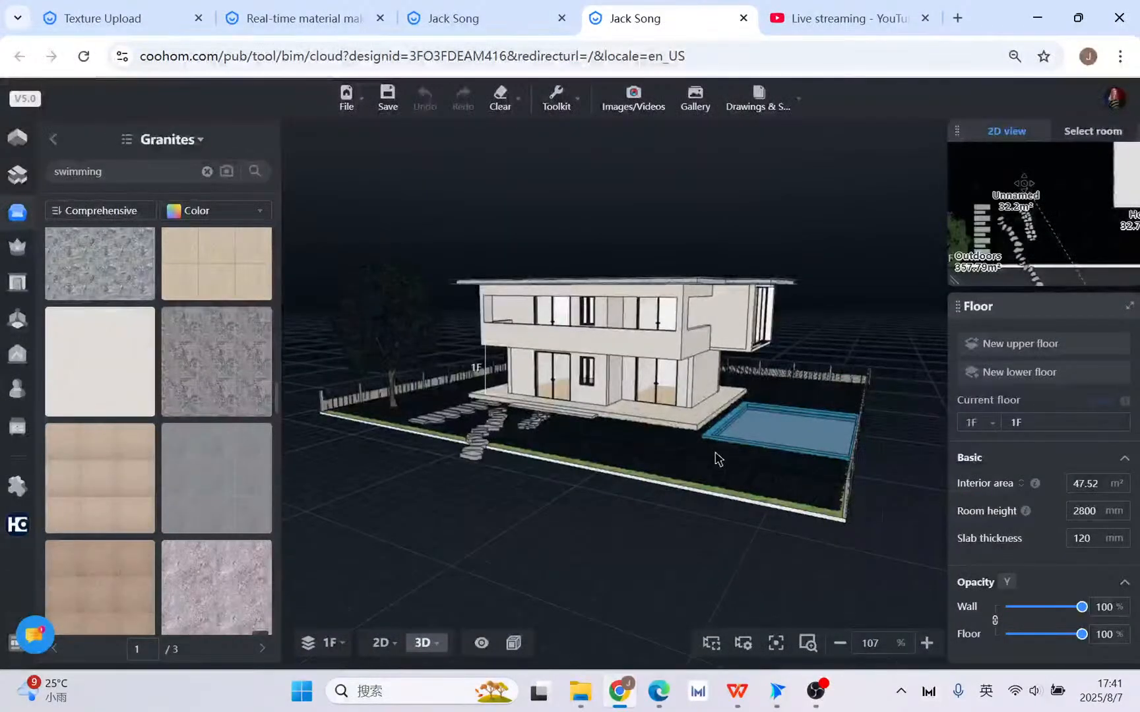
pyautogui.moveTo(605, 531); pyautogui.dragTo(606, 533)
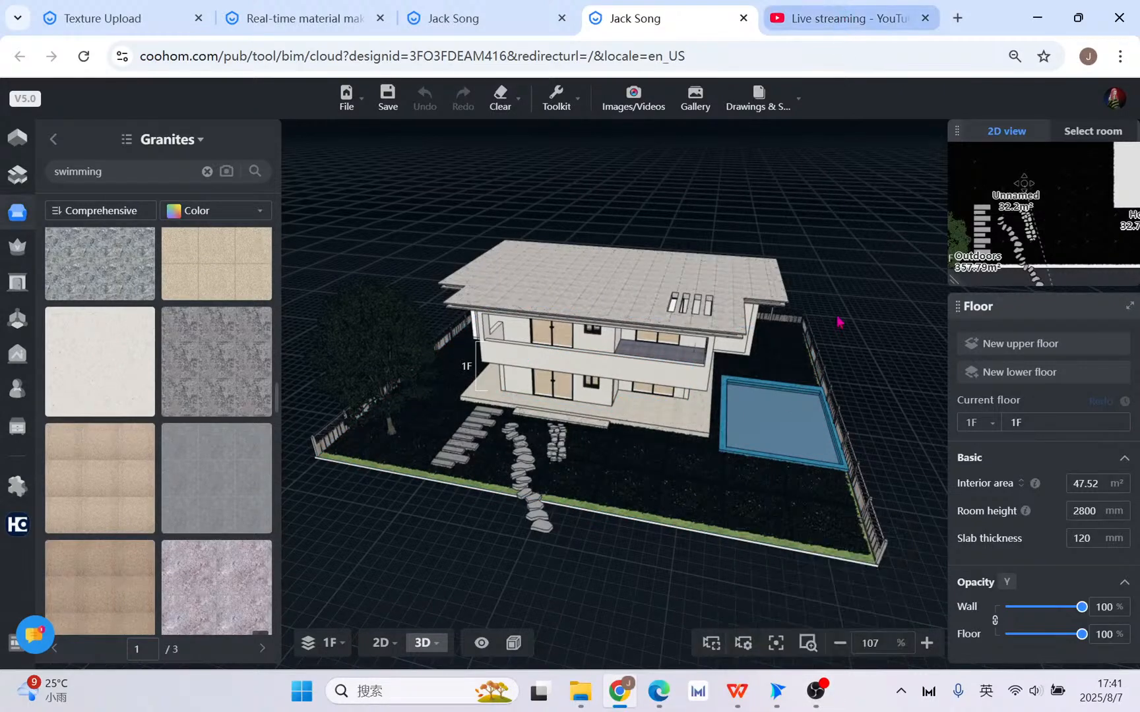
# - Switch to the YouTube Studio livestream page and request ending the stream
pyautogui.click(869, 17)
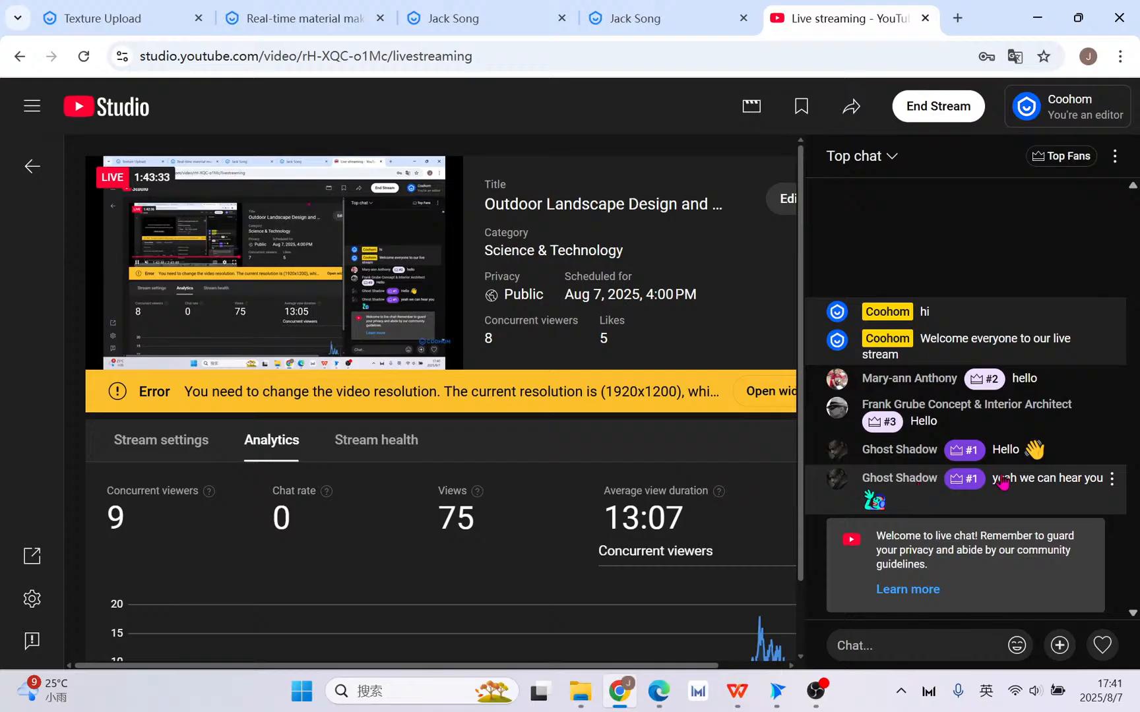
pyautogui.click(956, 120)
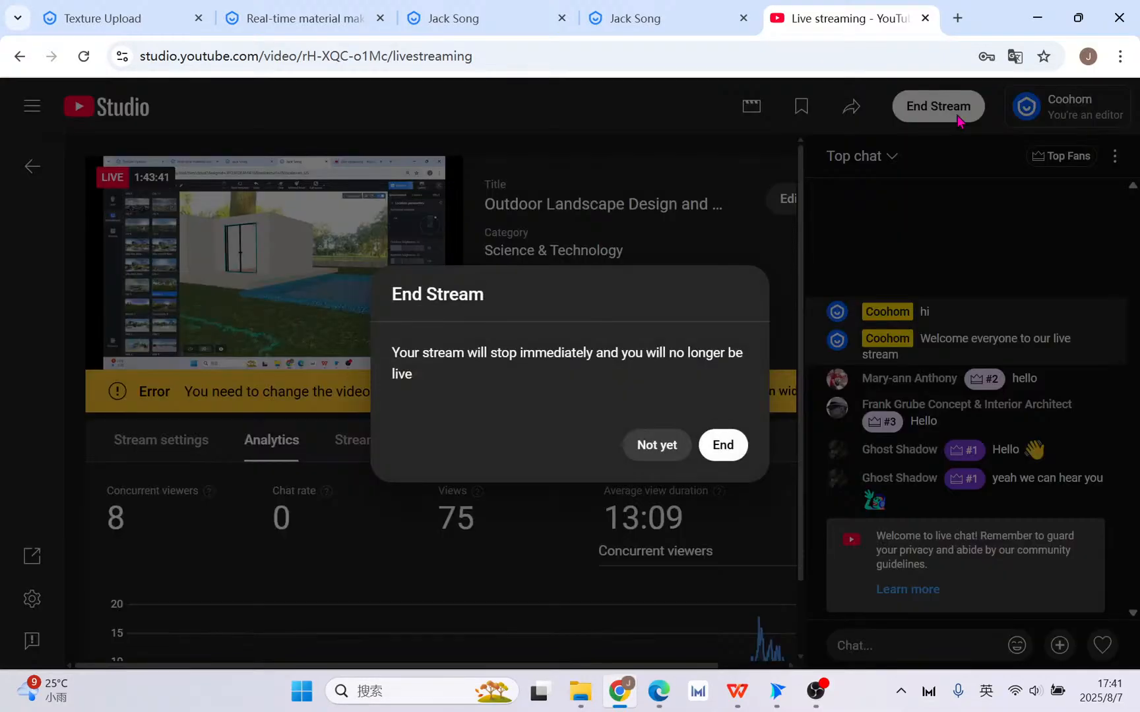